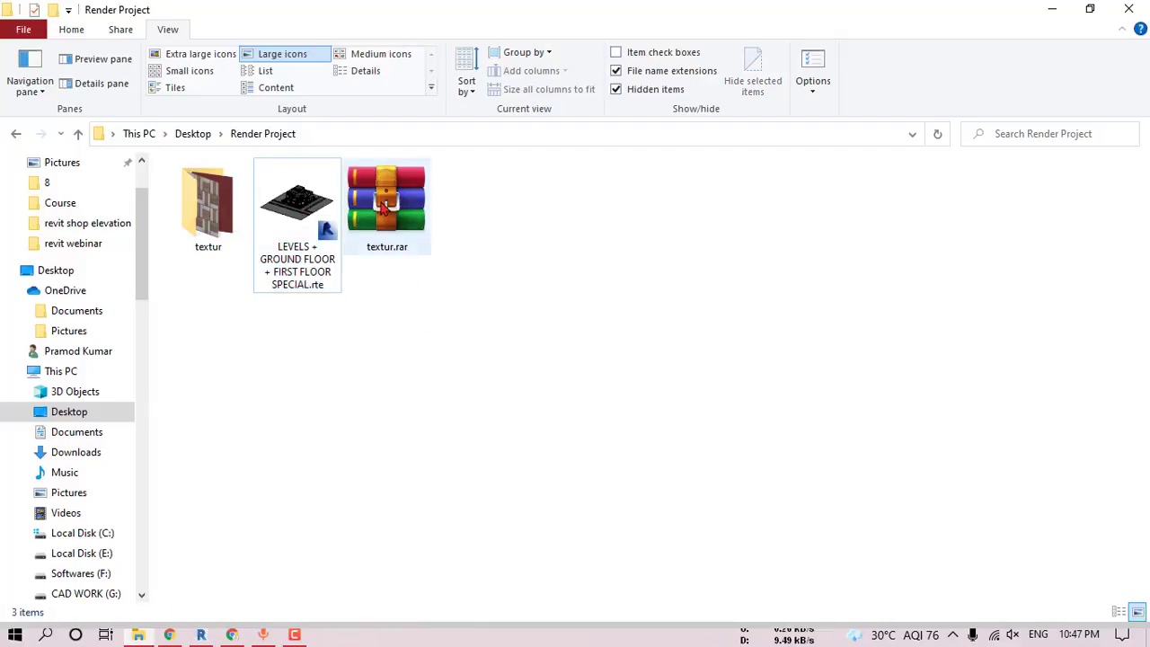
- Look through the texture images in the textur folder and return to the Revit template in the Render Project folder
click(391, 205)
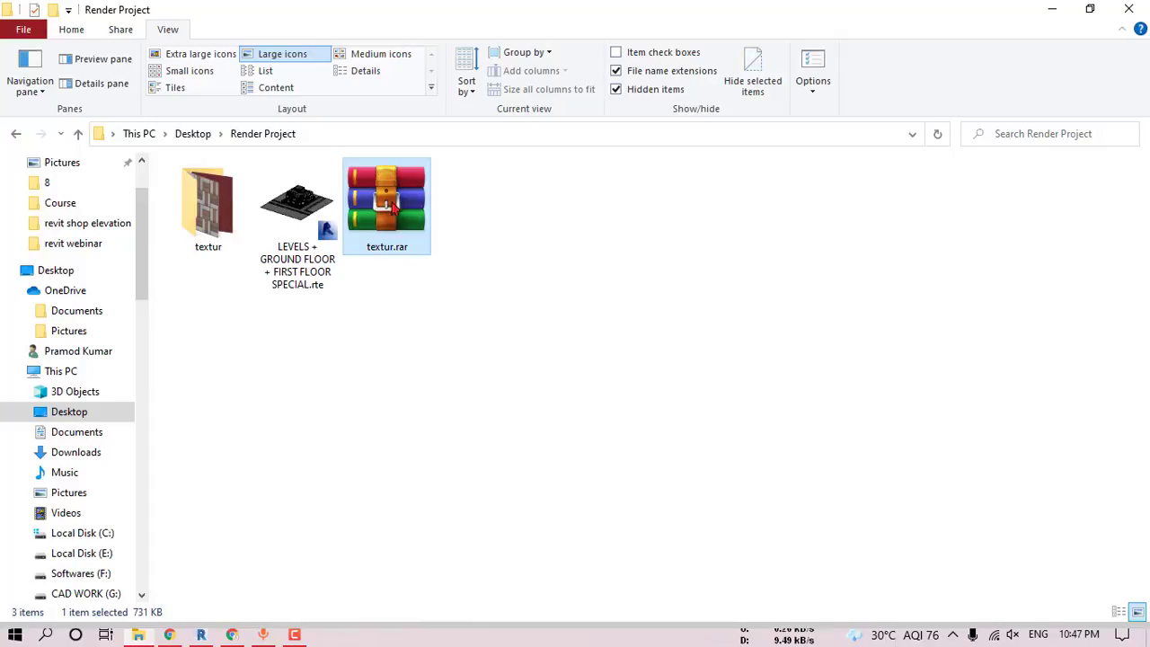
click(214, 214)
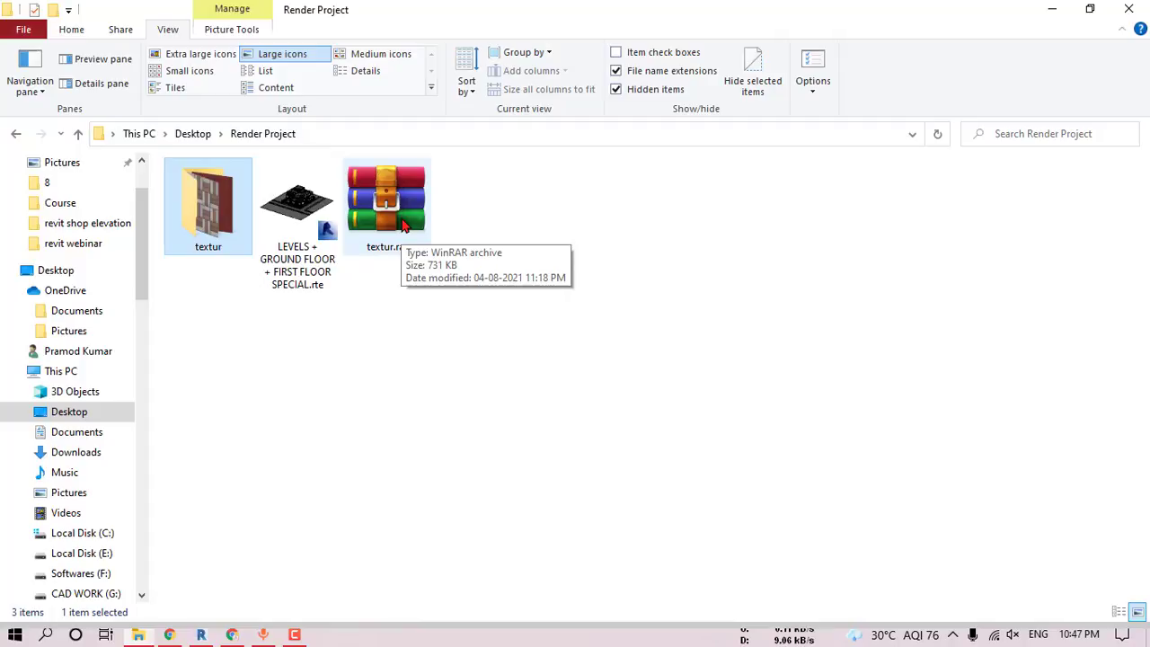
double_click(216, 205)
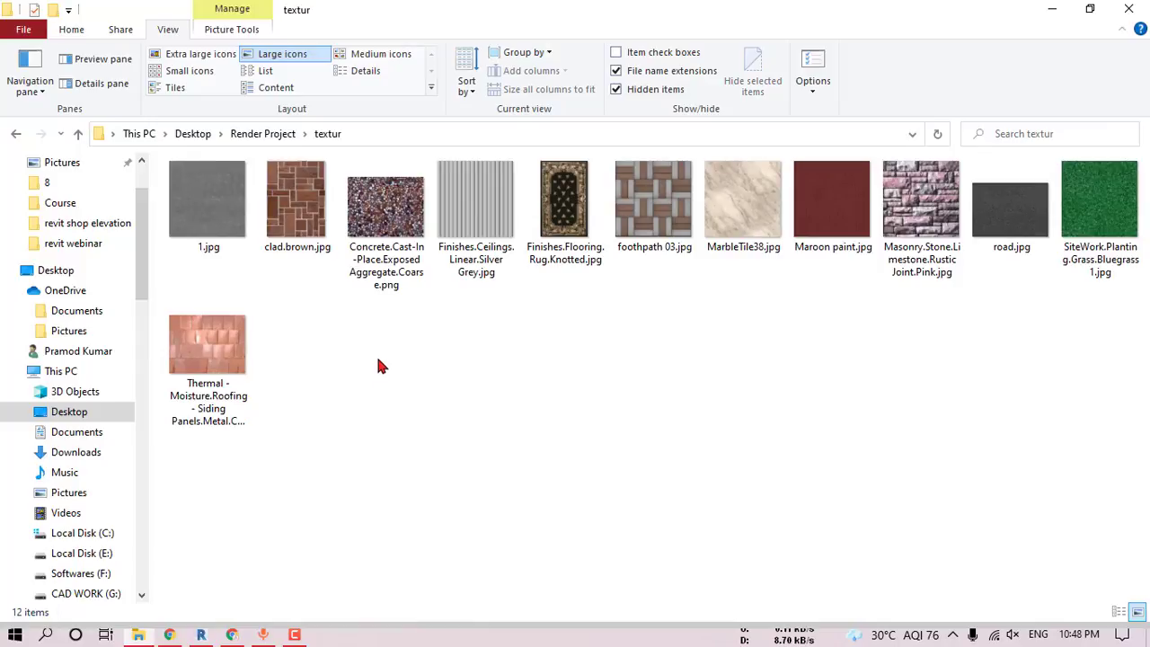
click(269, 133)
click(304, 261)
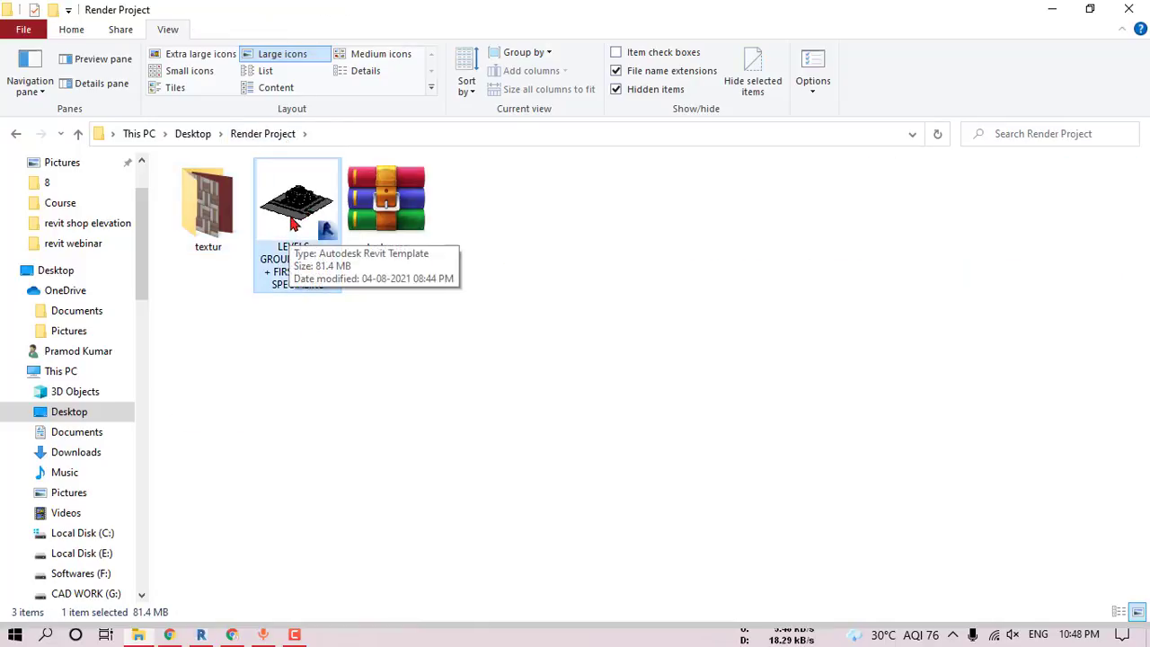
- Switch to Revit and open LEVELS + GROUND FLOOR + FIRST FLOOR SPECIAL.rte from the Render Project folder
click(202, 636)
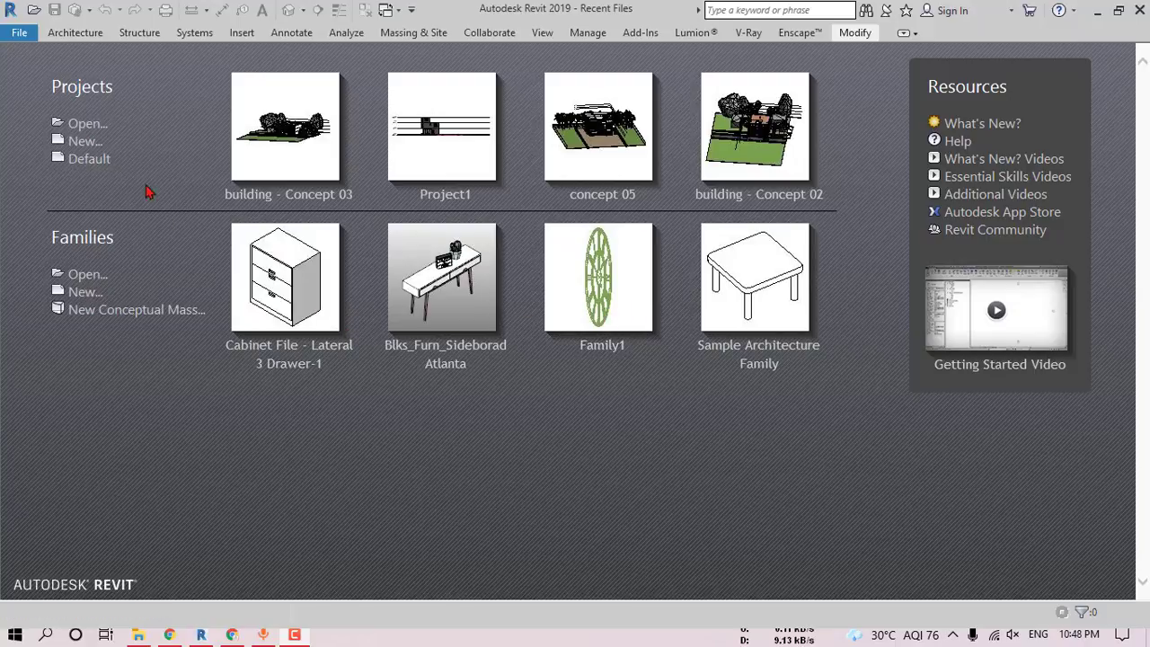
click(85, 124)
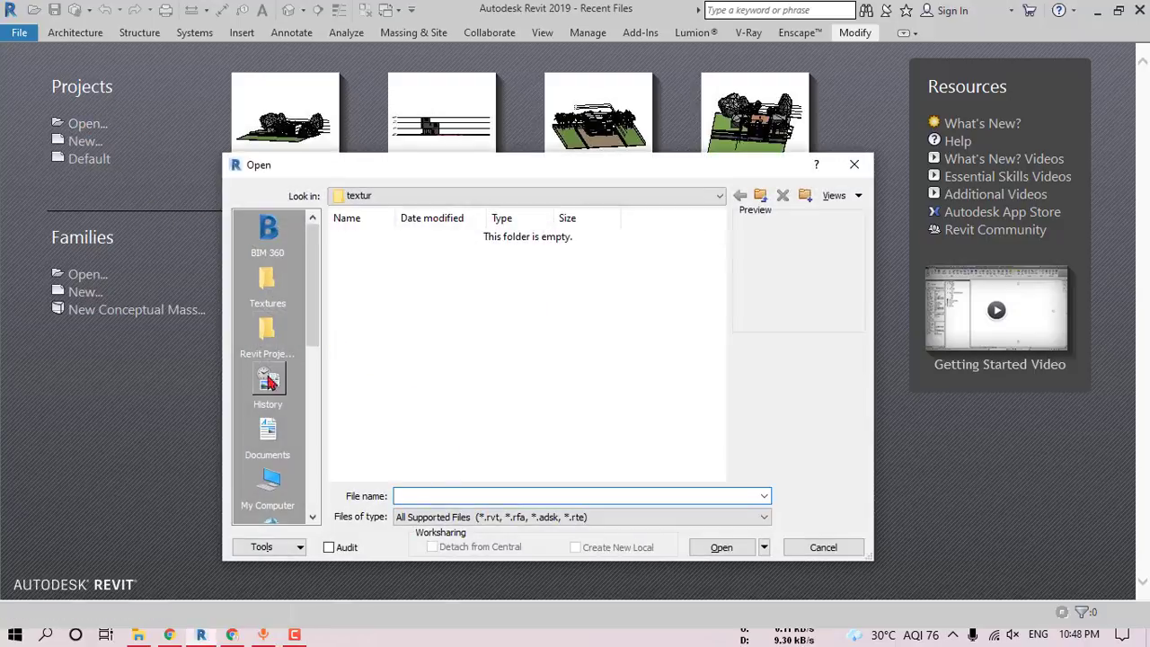
click(760, 196)
click(400, 321)
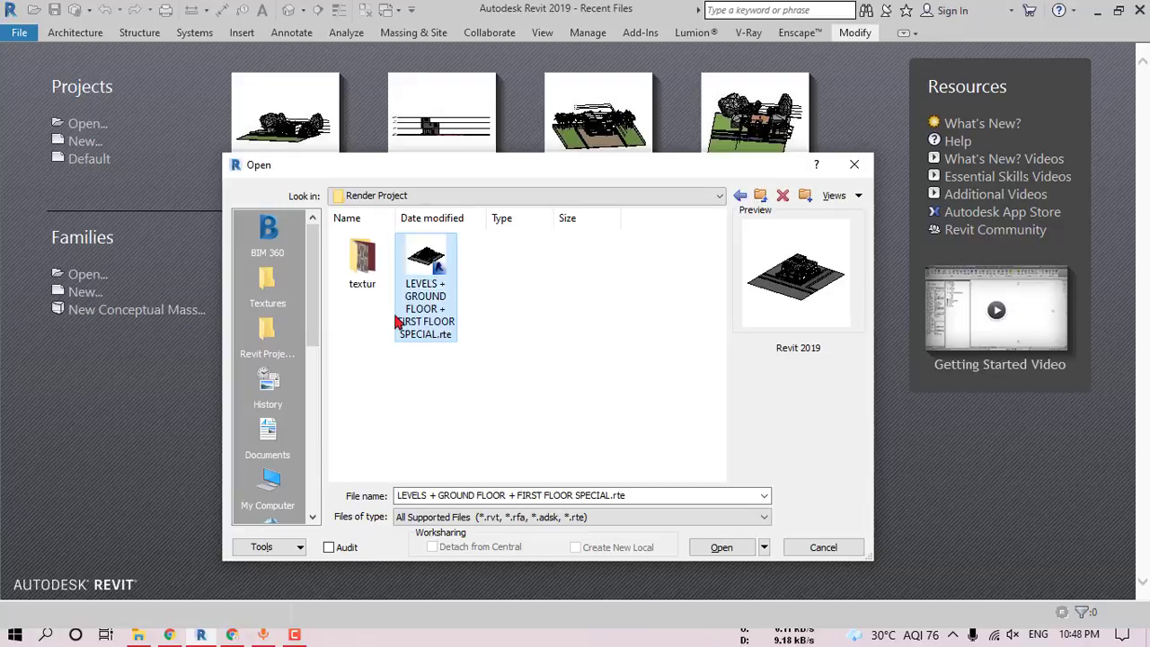
click(724, 548)
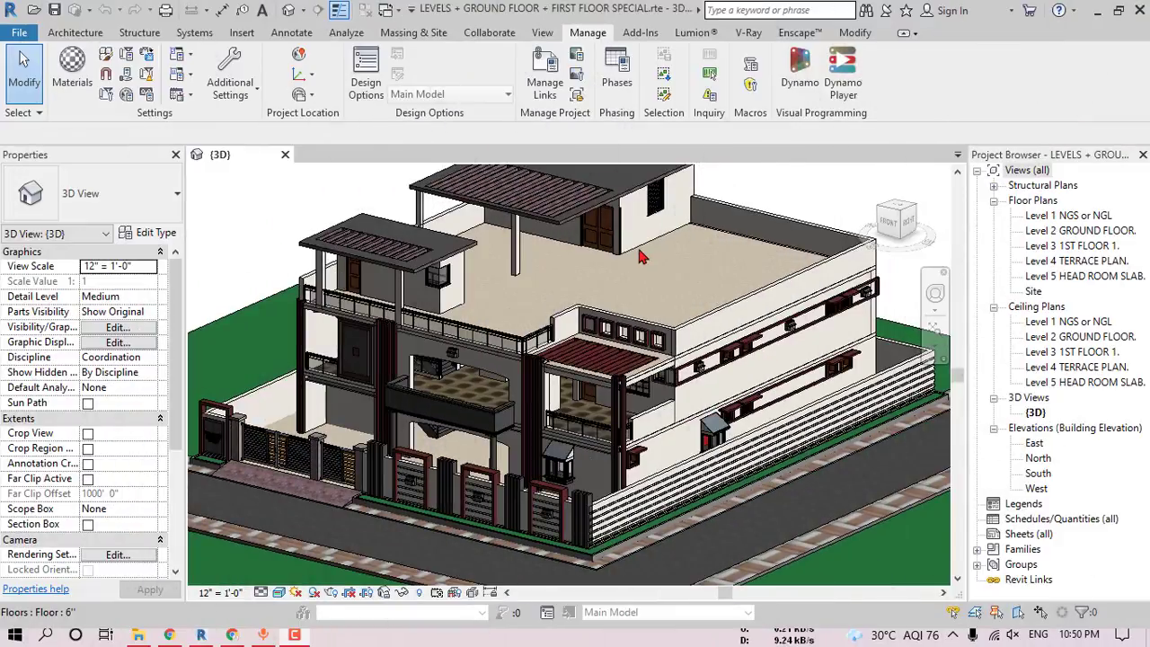
- Add the textur folder inside Render Project as an additional render appearance path in the rendering options
scroll(641, 257, down, 3)
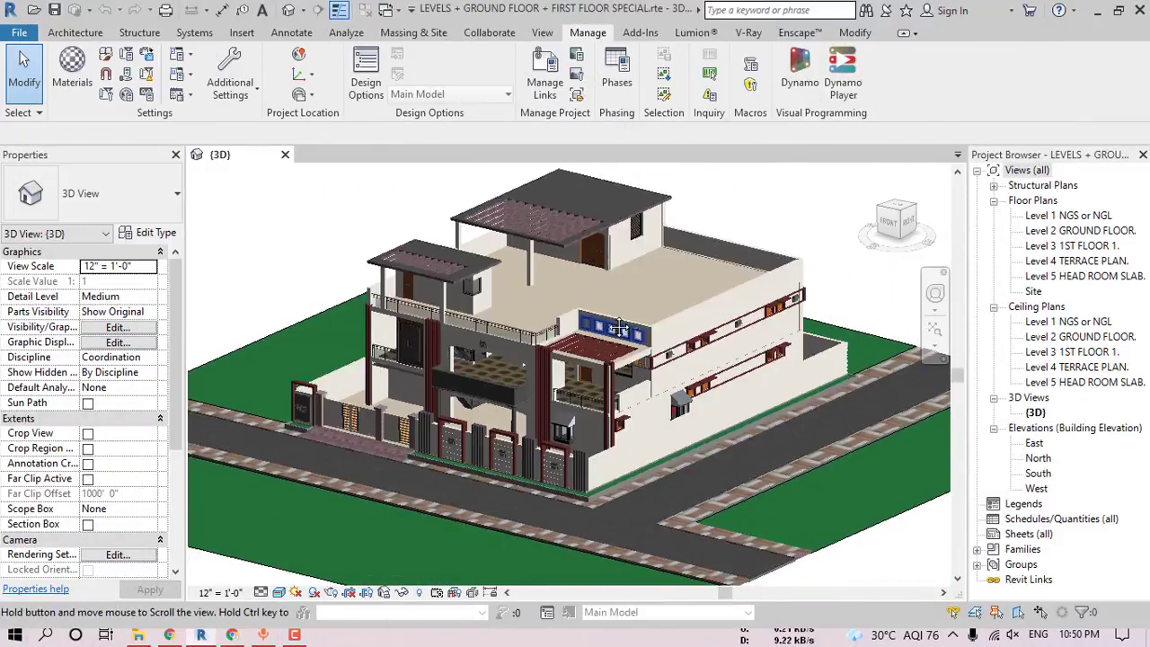
middle_drag(620, 329, 622, 361)
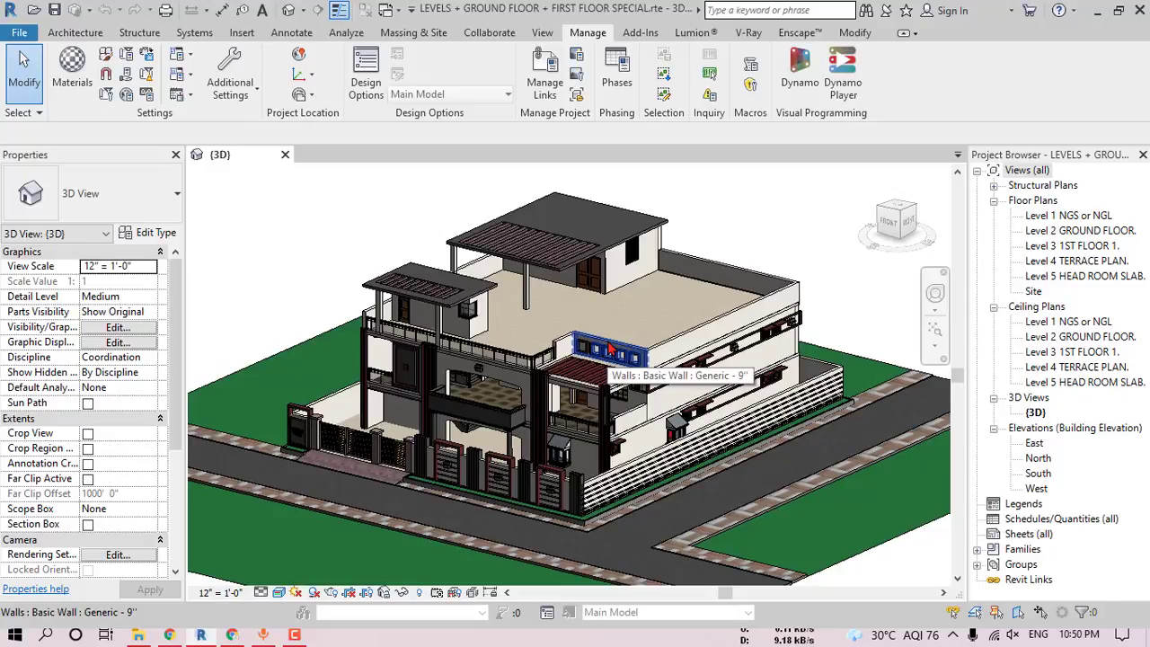
click(19, 34)
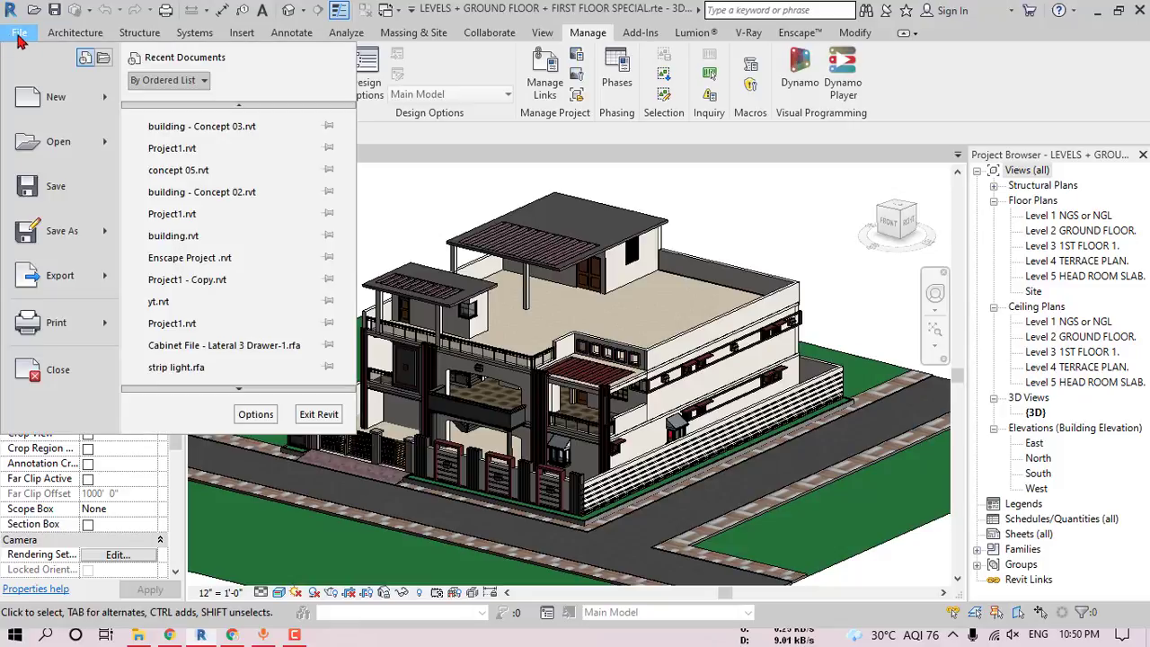
scroll(225, 373, down, 2)
click(255, 415)
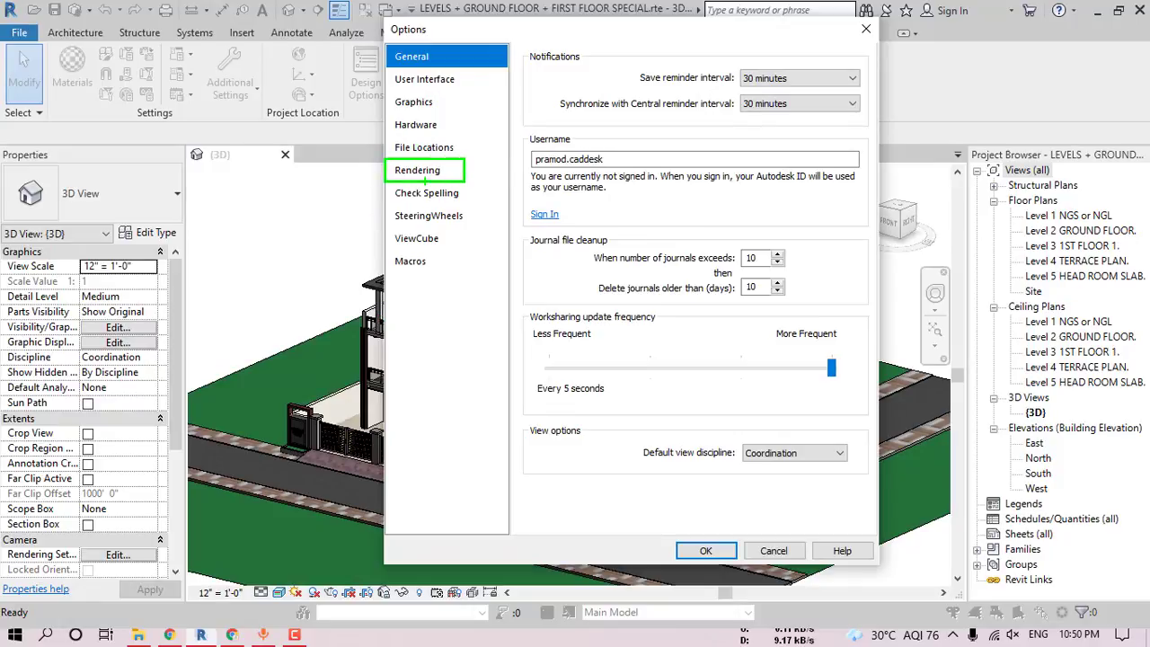
click(418, 169)
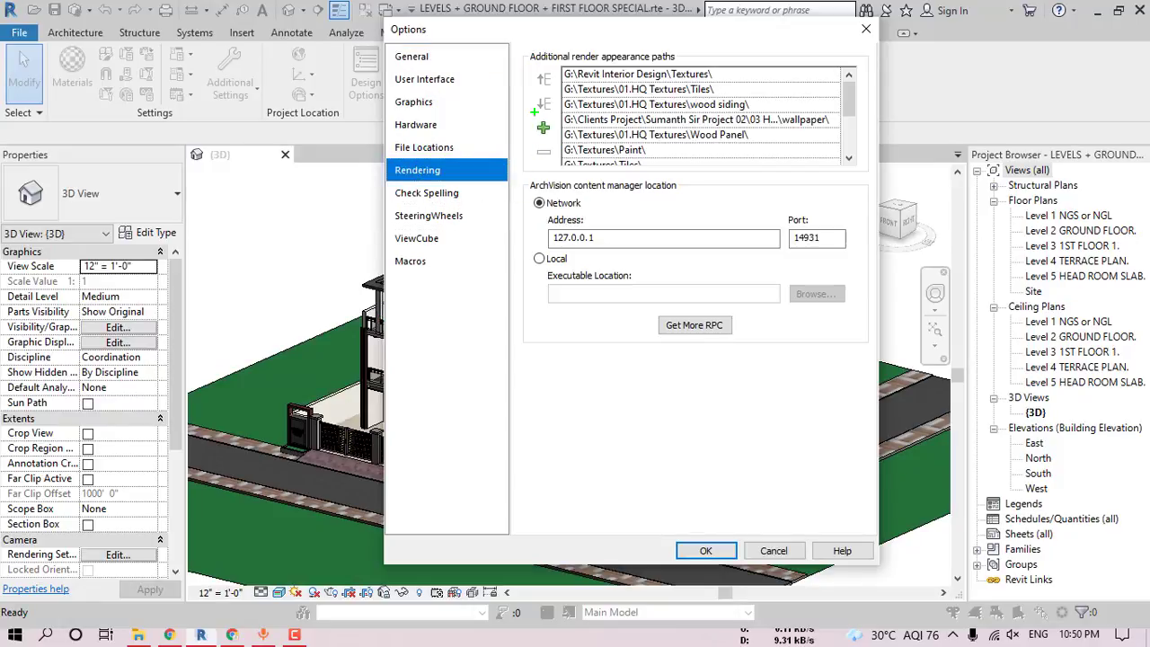
click(543, 127)
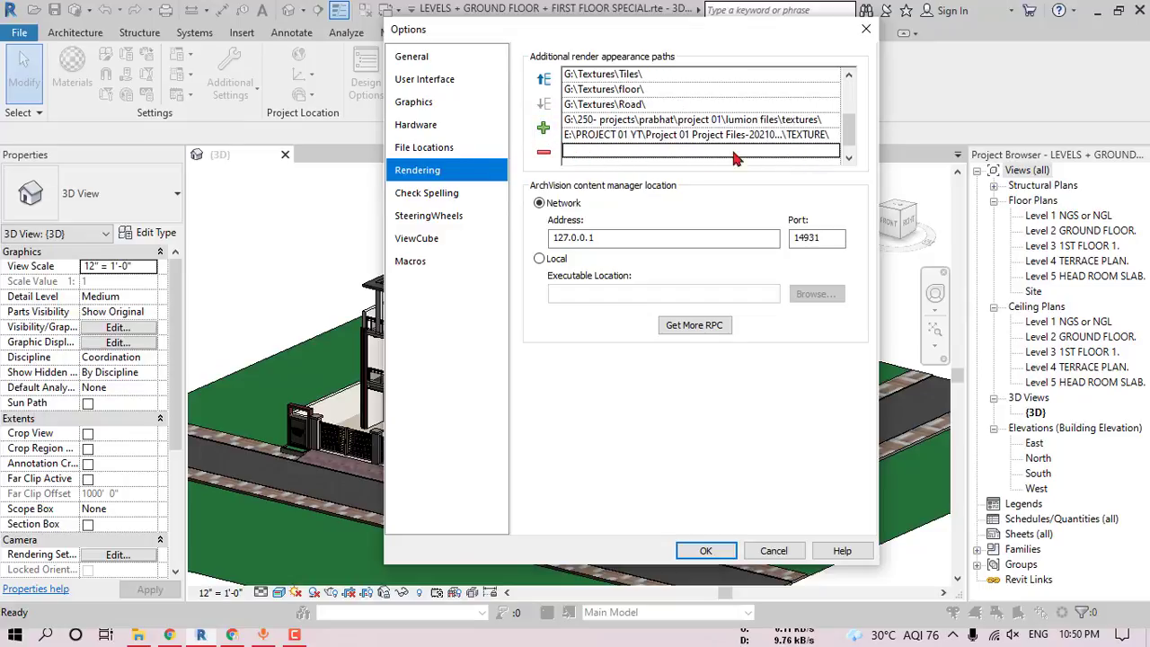
click(685, 158)
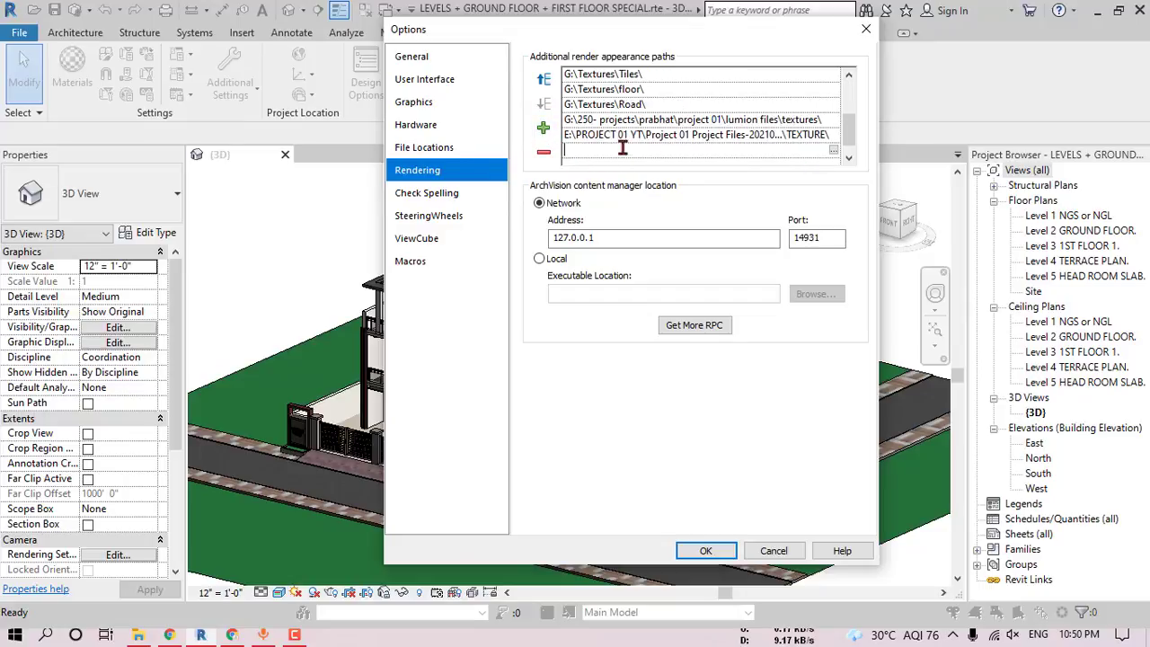
click(834, 151)
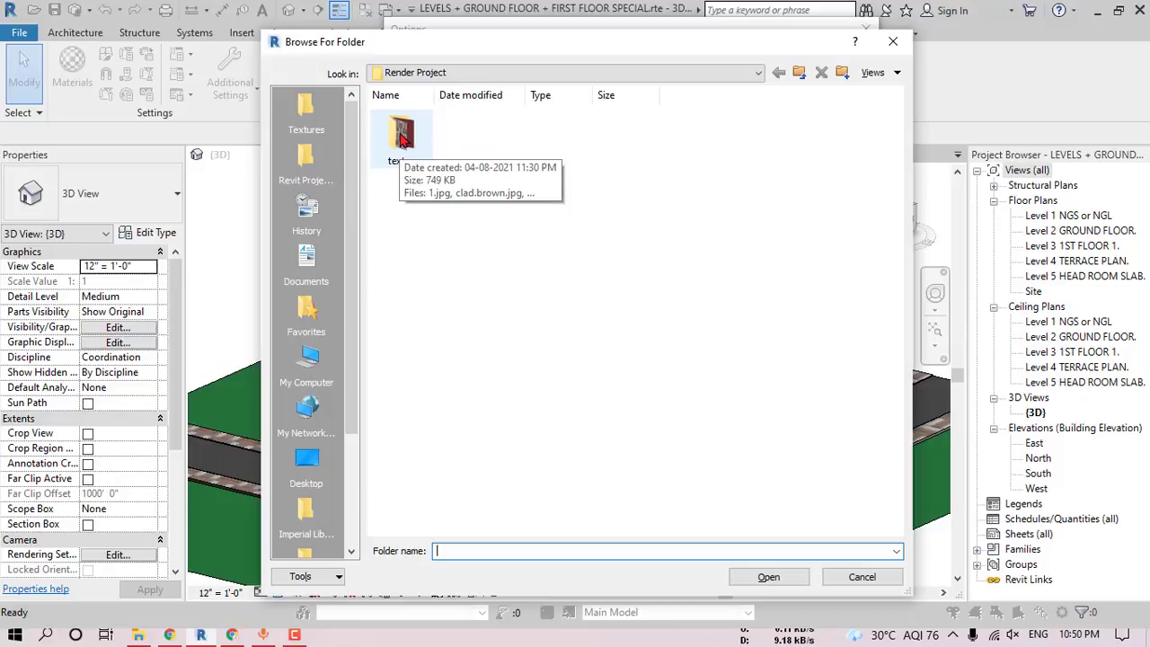
click(401, 135)
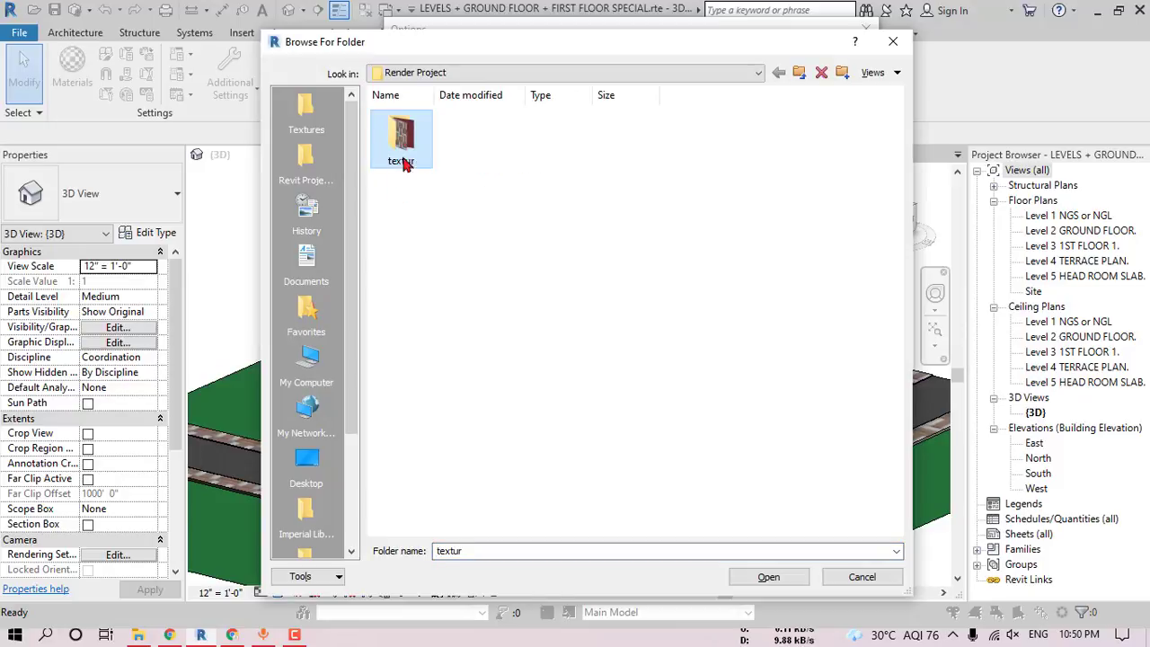
click(766, 576)
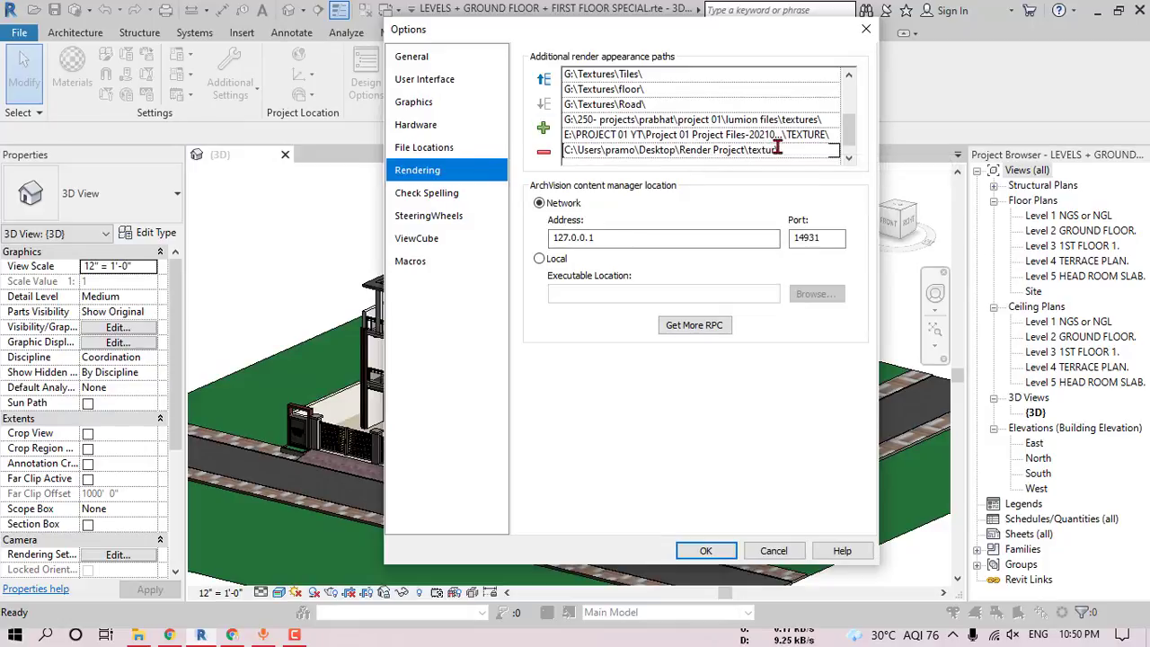
click(710, 552)
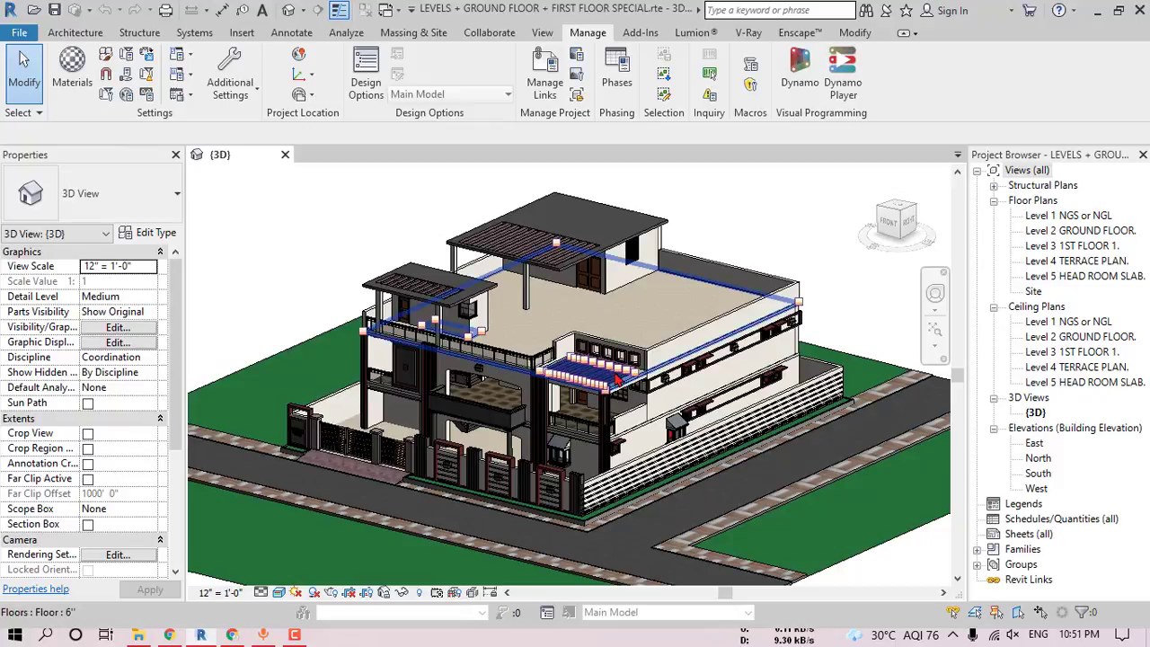
- Examine the asphalt texture on the road in front of the house for its repeating pattern
mouse_move(564, 435)
shift+middle_down()
mouse_move(532, 456)
mouse_move(583, 369)
mouse_move(548, 431)
shift+middle_up()
scroll(543, 454, up, 1)
scroll(459, 458, up, 5)
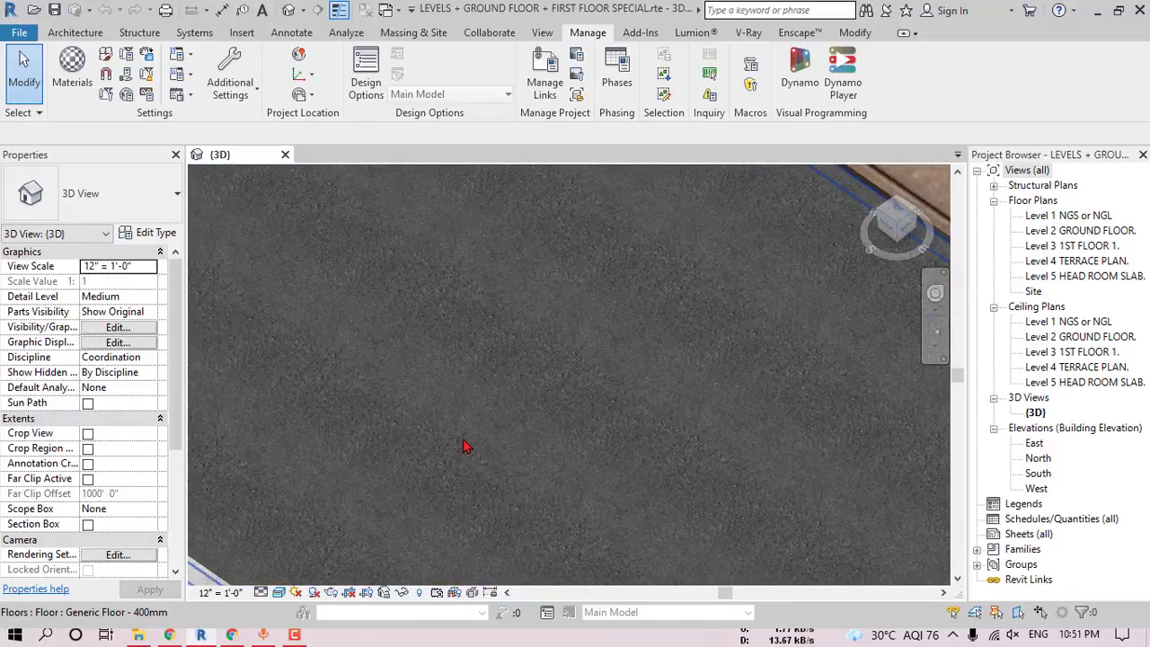
scroll(467, 444, down, 3)
scroll(467, 426, up, 2)
middle_drag(450, 386, 485, 401)
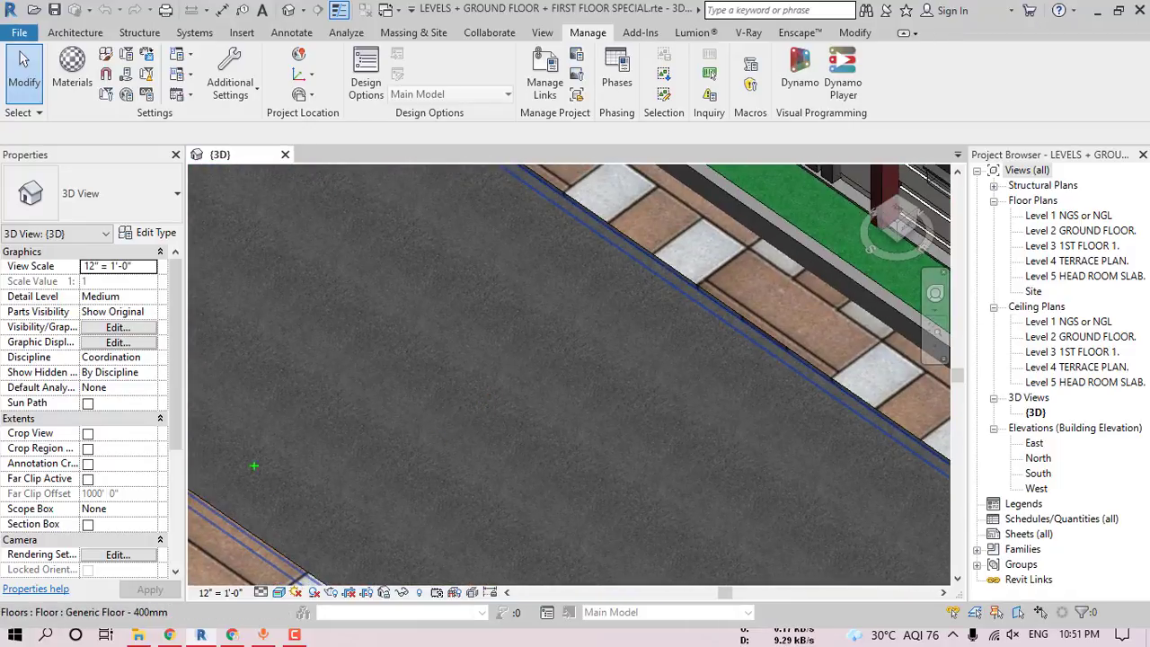
drag(255, 466, 343, 517)
drag(345, 437, 428, 472)
drag(428, 359, 526, 405)
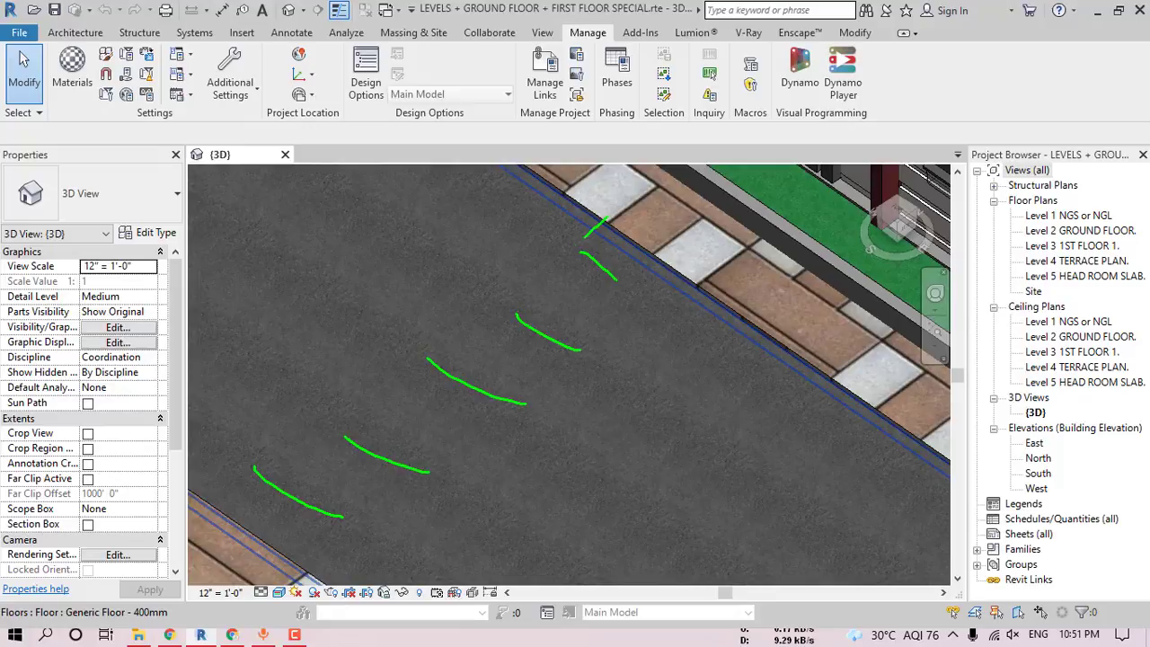
drag(602, 226, 624, 296)
mouse_move(530, 297)
mouse_down()
mouse_move(586, 360)
mouse_move(532, 298)
mouse_up()
drag(446, 343, 483, 359)
key(Escape)
- Inspect the paving texture and individual tiles of the footpath along the road
scroll(608, 357, down, 5)
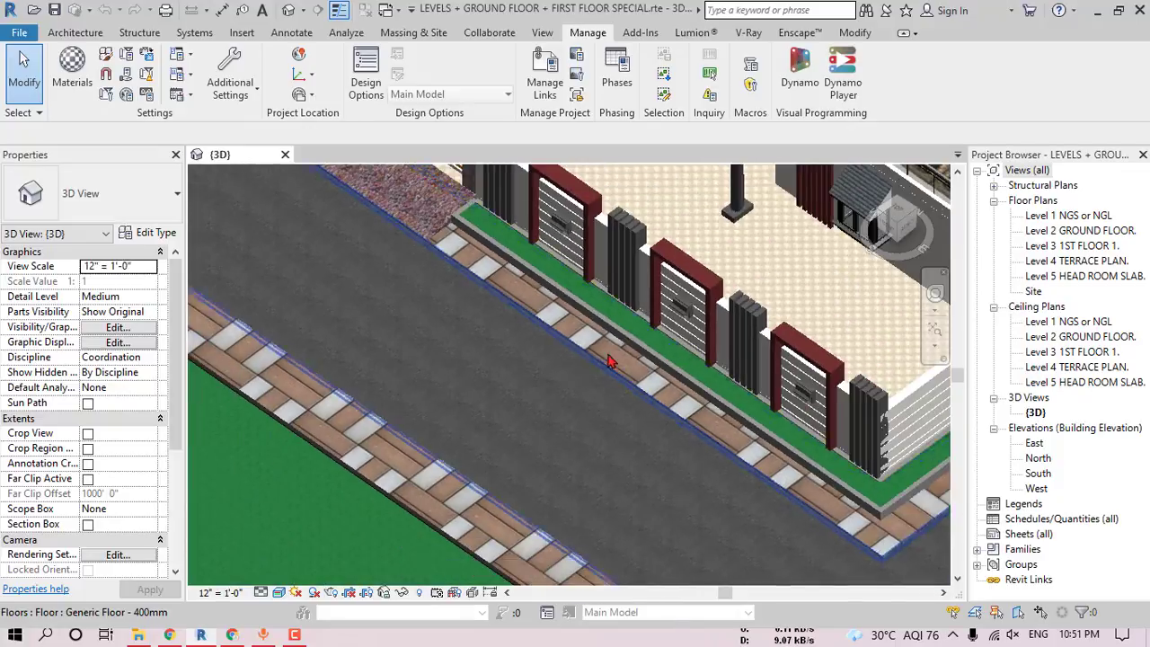
mouse_move(609, 358)
shift+middle_down()
mouse_move(604, 384)
mouse_move(656, 360)
shift+middle_up()
mouse_move(656, 359)
middle_down()
mouse_move(532, 299)
mouse_move(763, 372)
middle_up()
scroll(710, 404, up, 2)
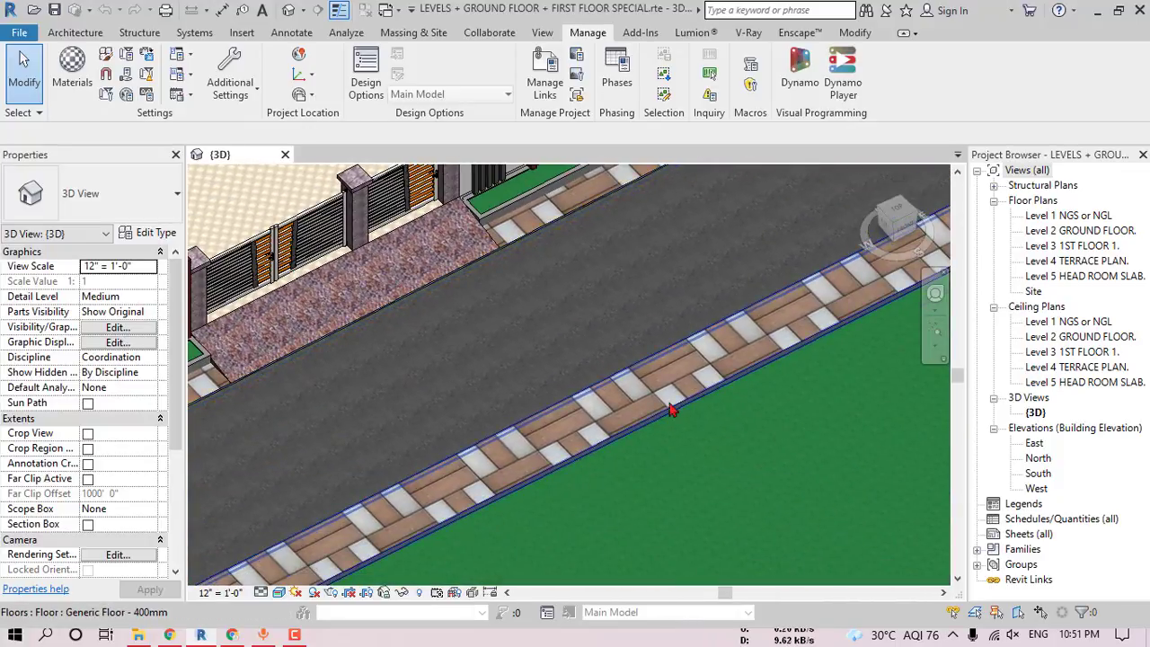
scroll(650, 400, up, 4)
scroll(611, 397, down, 2)
scroll(599, 399, down, 1)
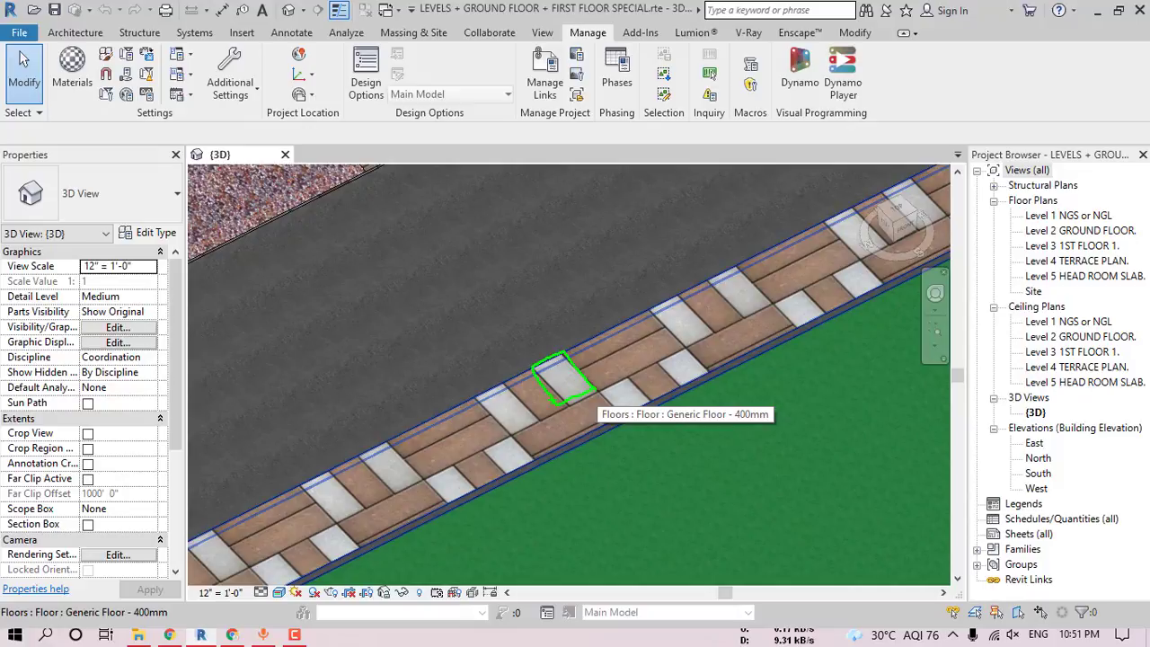
key(Escape)
- Inspect the grass texture on the topography surface and how its image tiles repeat
scroll(503, 379, down, 4)
shift+middle_drag(662, 416, 708, 377)
scroll(773, 358, up, 3)
middle_drag(773, 358, 506, 333)
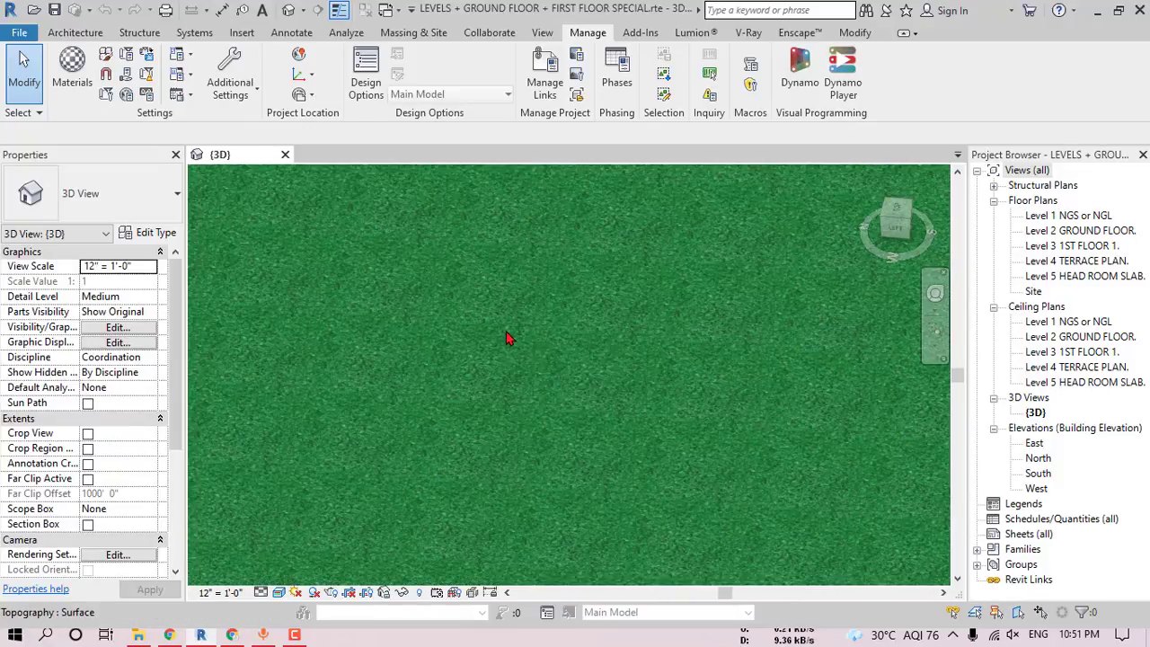
mouse_move(440, 310)
mouse_down()
mouse_move(541, 313)
mouse_move(425, 378)
mouse_up()
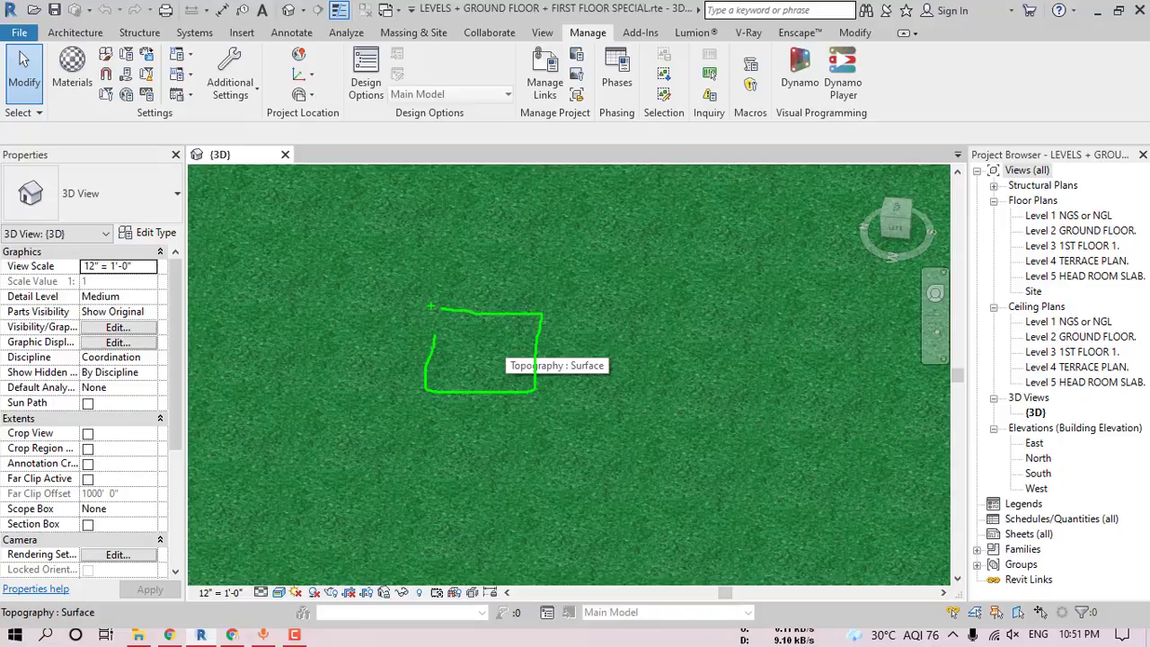
drag(431, 307, 499, 235)
drag(547, 316, 625, 262)
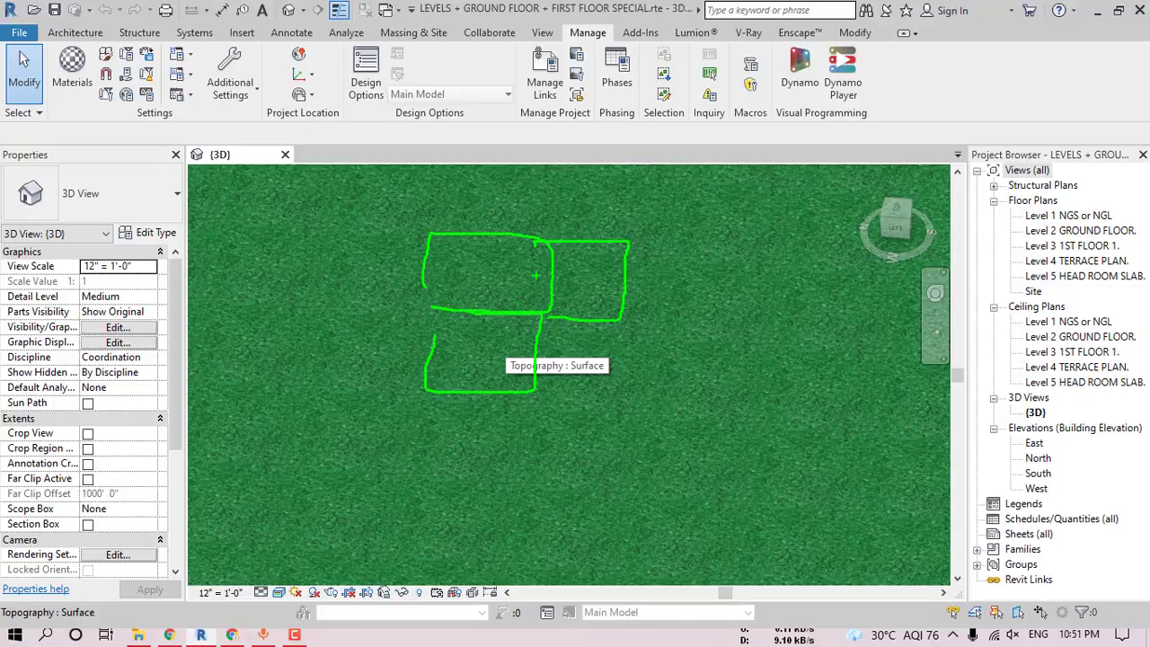
key(Escape)
- Inspect the exposed aggregate texture on the entrance ramp in front of the gates
scroll(524, 346, down, 2)
scroll(505, 331, down, 3)
middle_drag(506, 331, 548, 378)
middle_drag(548, 377, 629, 389)
scroll(459, 419, up, 4)
scroll(458, 427, up, 5)
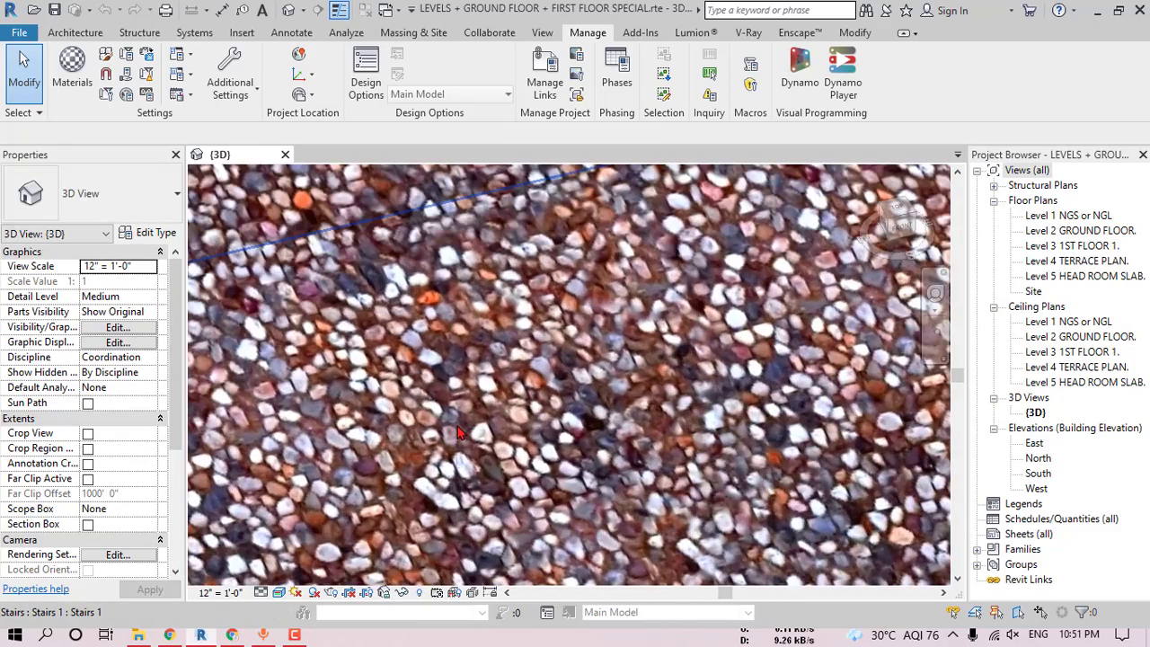
scroll(459, 432, down, 8)
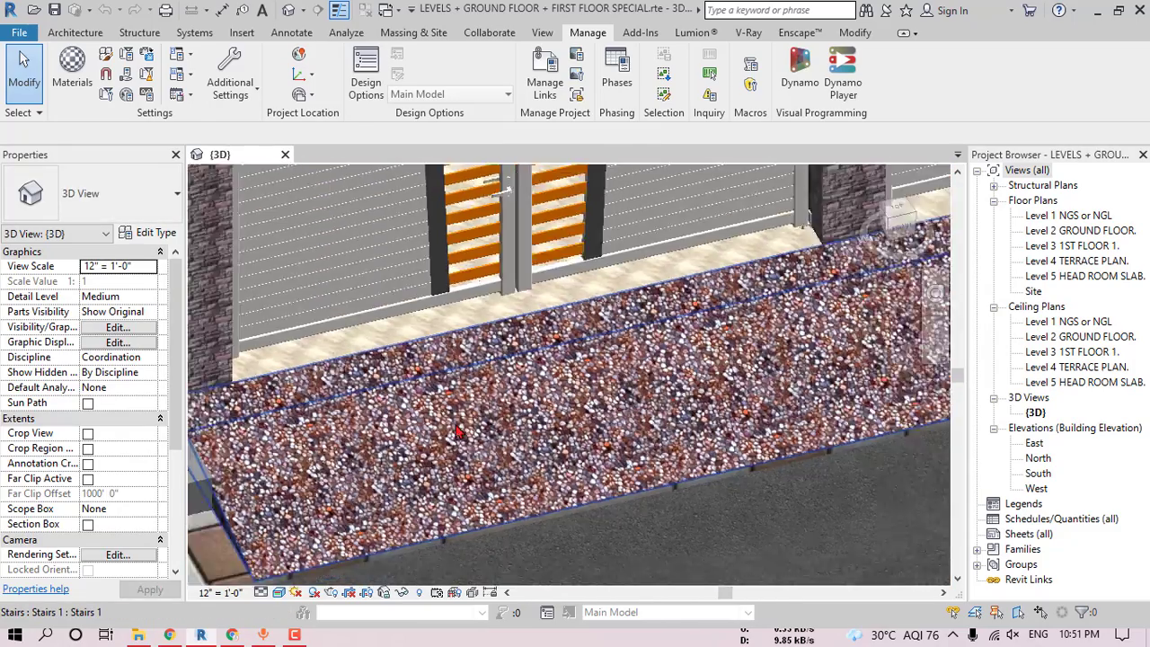
- Examine the slatted entrance gates and the stone-clad gate pillars
shift+middle_drag(539, 431, 518, 290)
click(635, 299)
key(Escape)
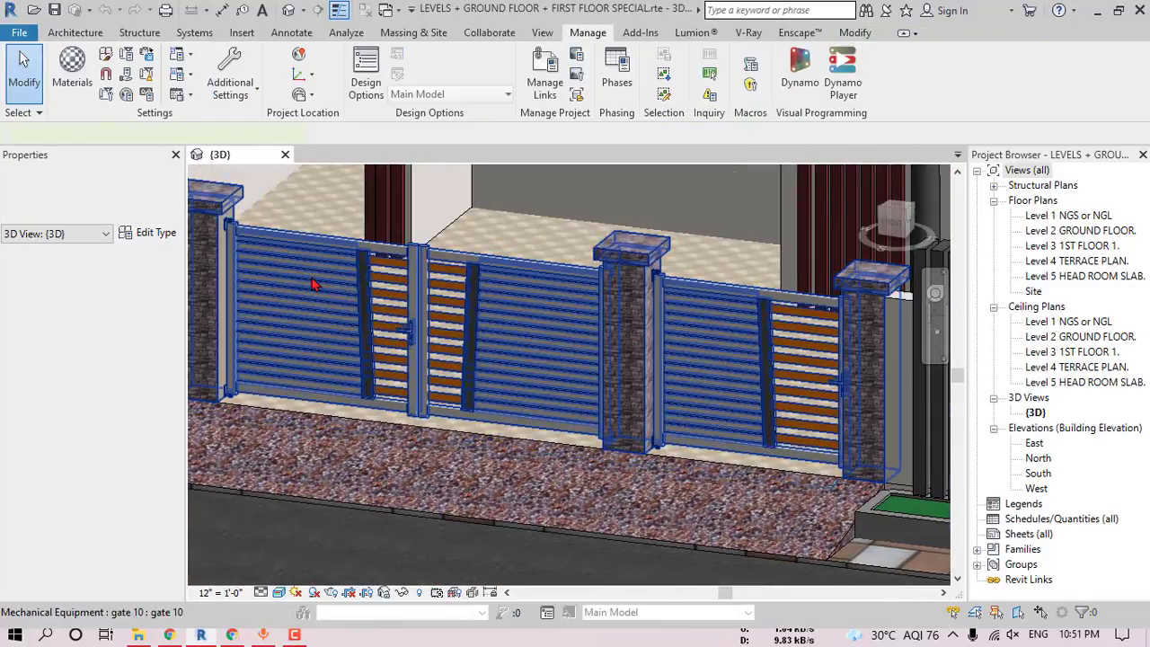
scroll(321, 293, up, 2)
scroll(327, 297, down, 1)
middle_drag(327, 298, 435, 331)
scroll(435, 331, up, 2)
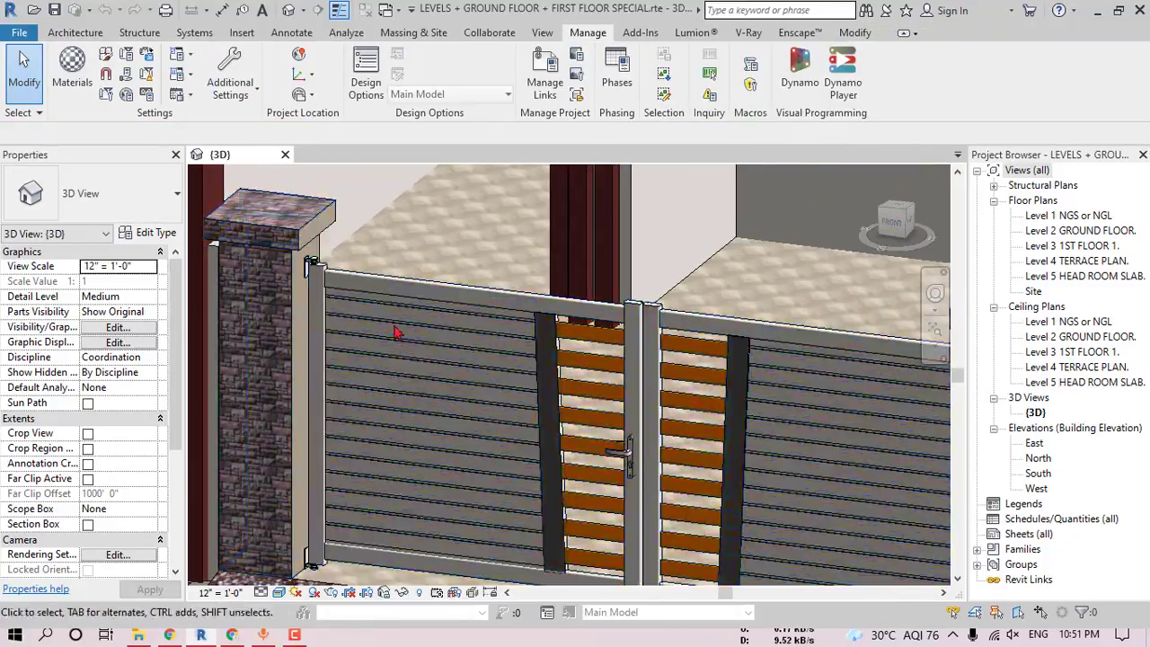
scroll(450, 344, down, 4)
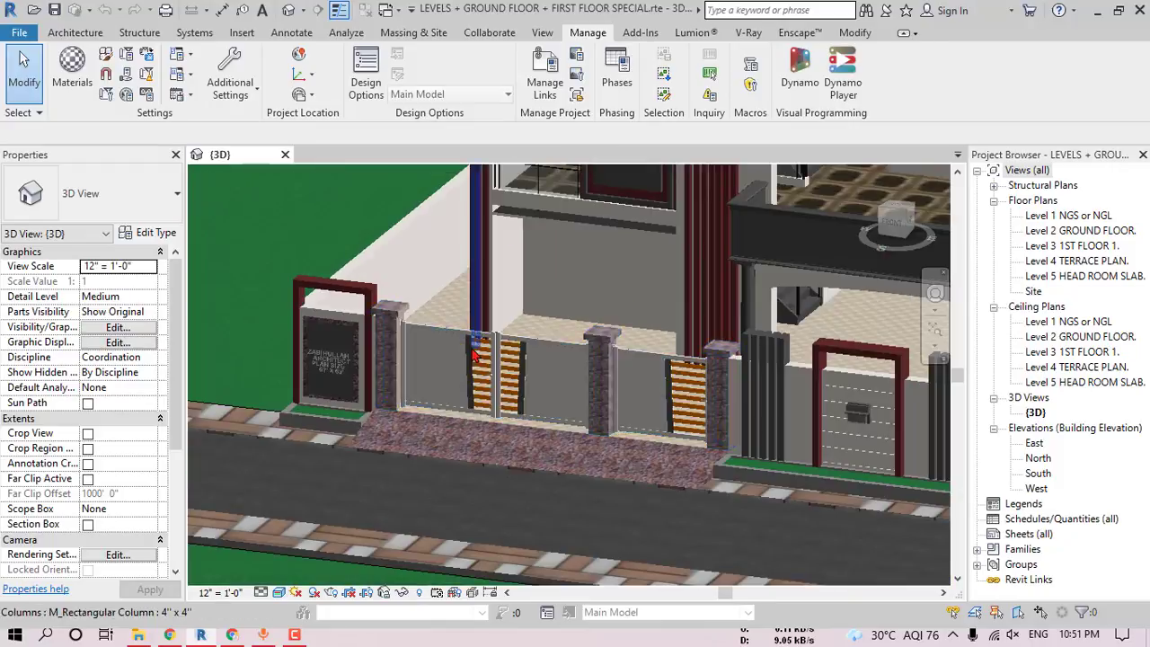
- Review the front elevation of the house from the compound wall up to the balconies and terrace
scroll(501, 378, up, 2)
shift+middle_drag(500, 377, 532, 442)
scroll(533, 440, down, 2)
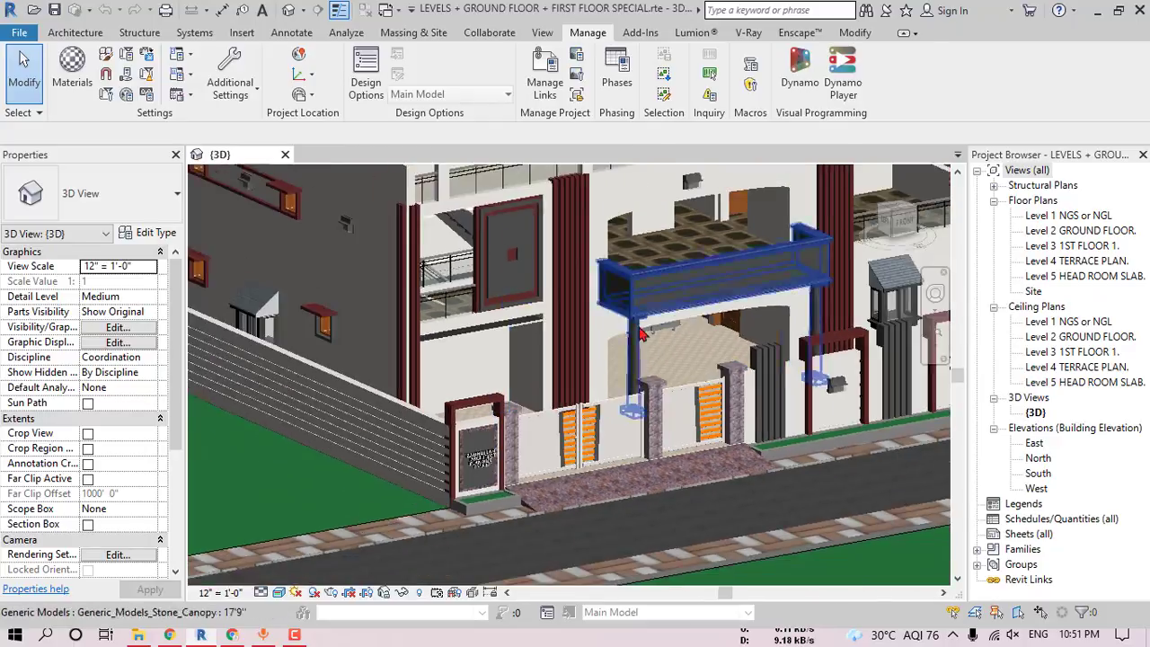
middle_drag(809, 306, 597, 433)
middle_drag(597, 433, 452, 367)
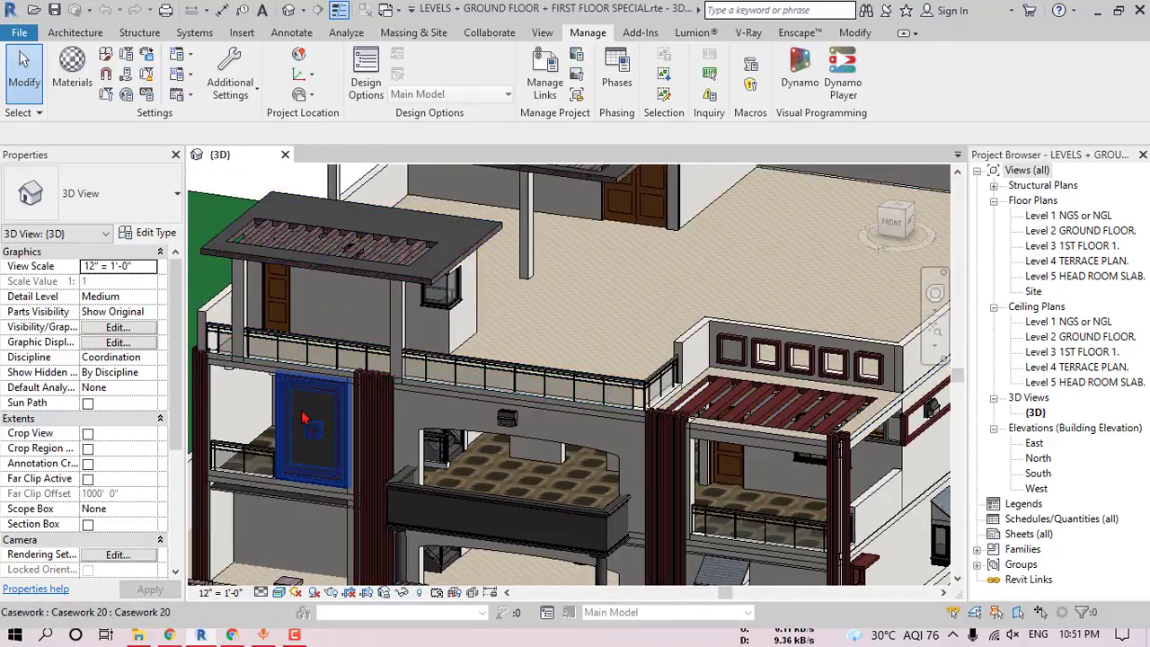
- Check the appearance settings of the 1.FIRST FLOOT FINISH material in the project materials and close them
scroll(303, 411, up, 3)
middle_drag(357, 398, 426, 372)
middle_drag(482, 426, 500, 408)
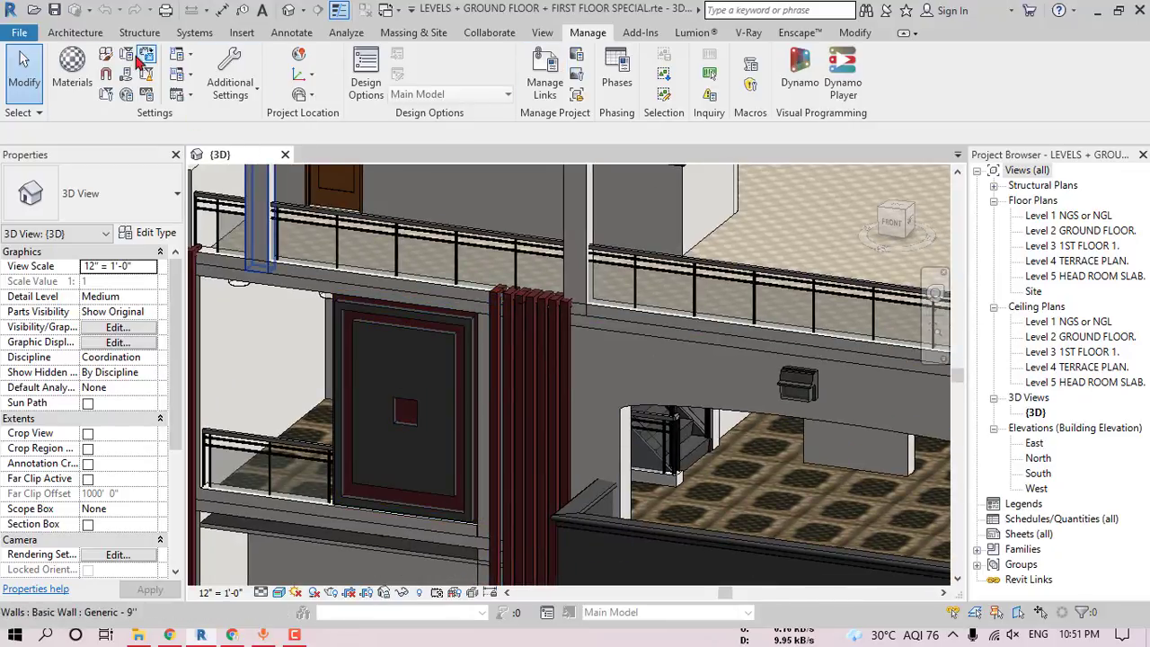
click(75, 72)
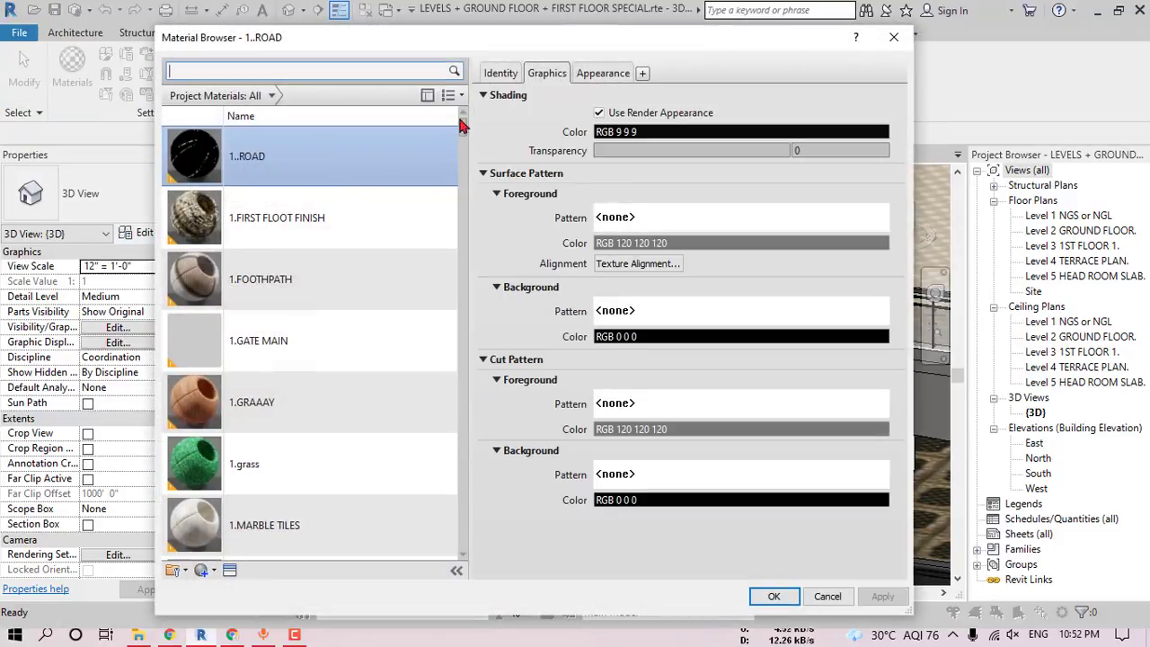
click(288, 220)
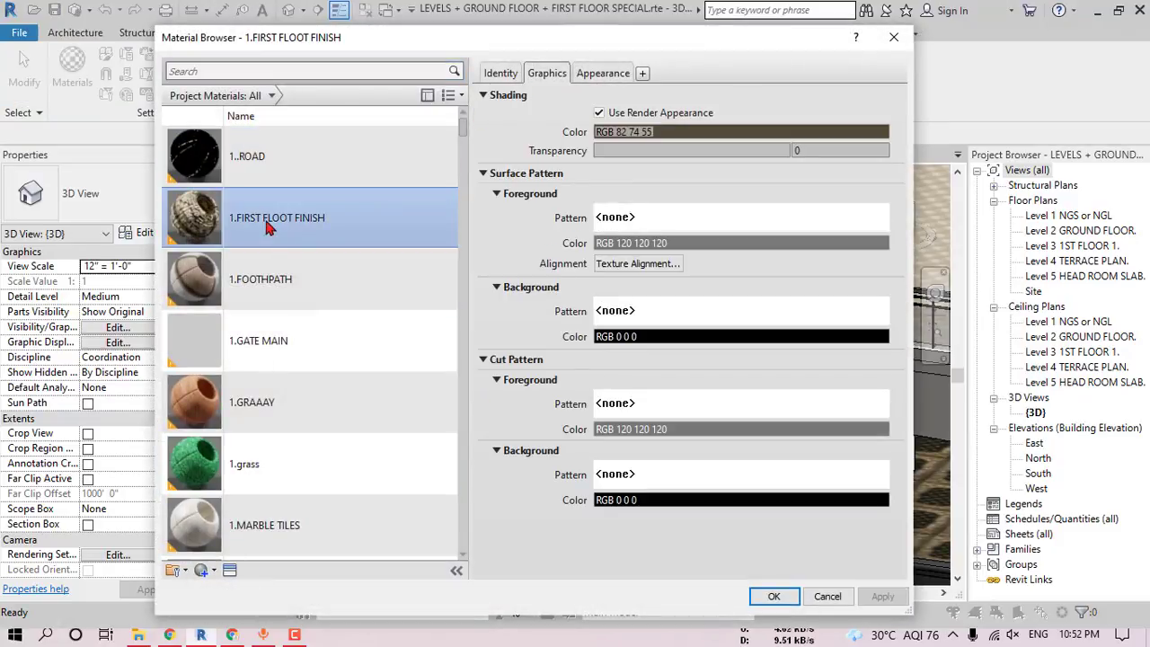
click(611, 73)
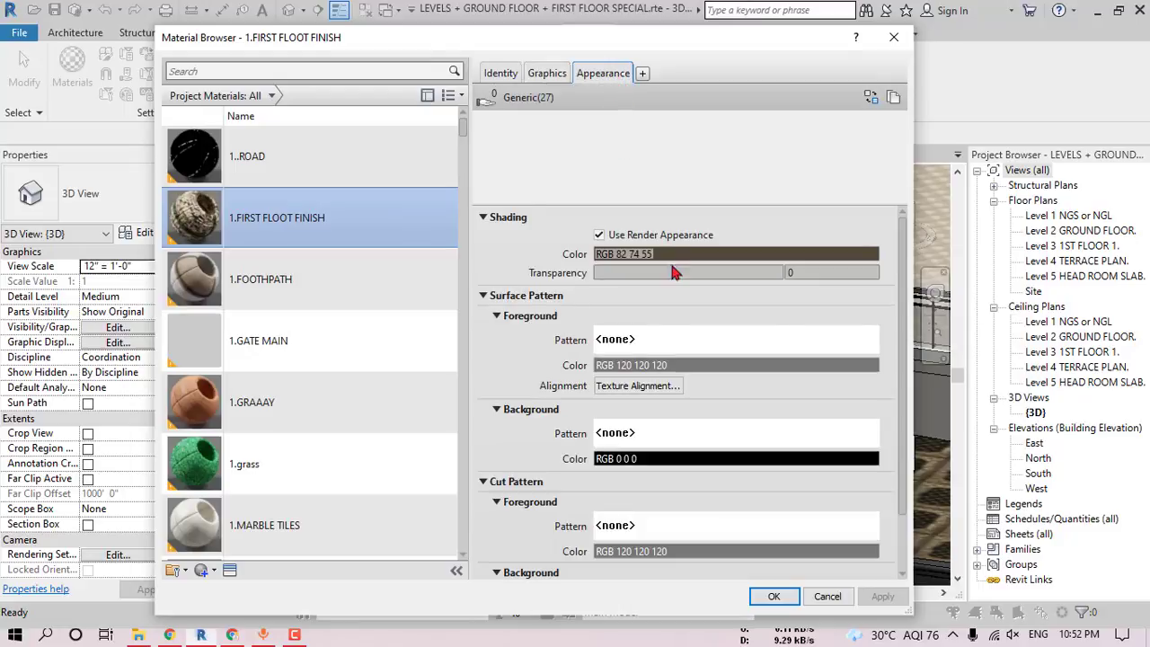
click(895, 37)
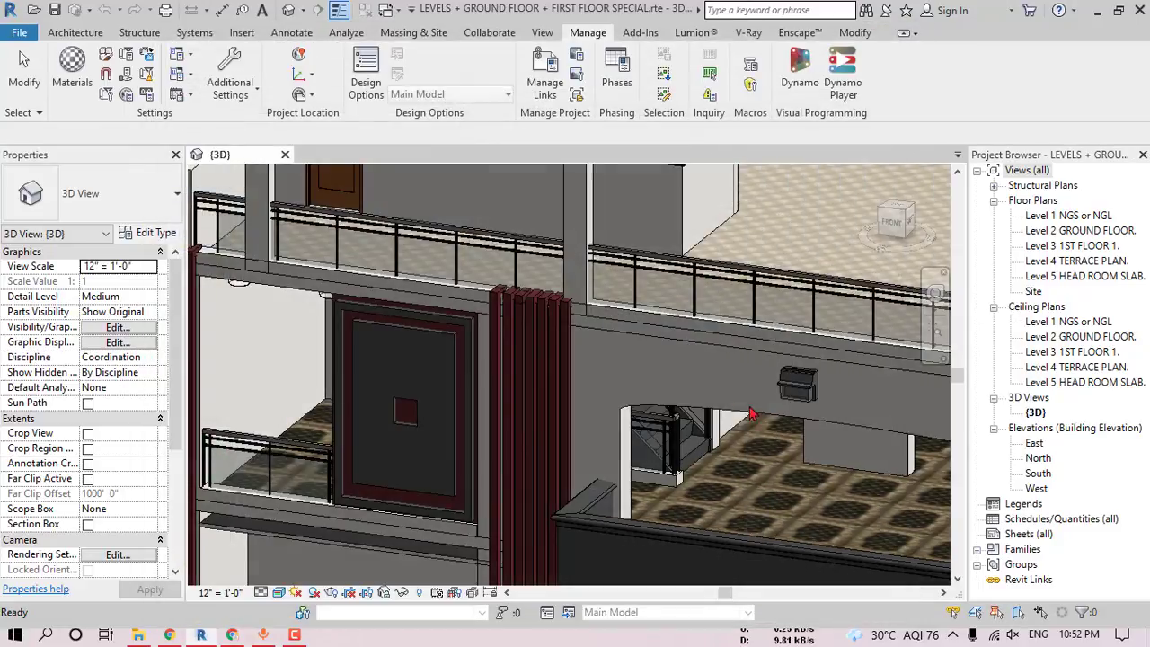
- Inspect the patterned tile texture on the first-floor slab behind the front balcony
scroll(741, 343, up, 5)
scroll(740, 342, up, 5)
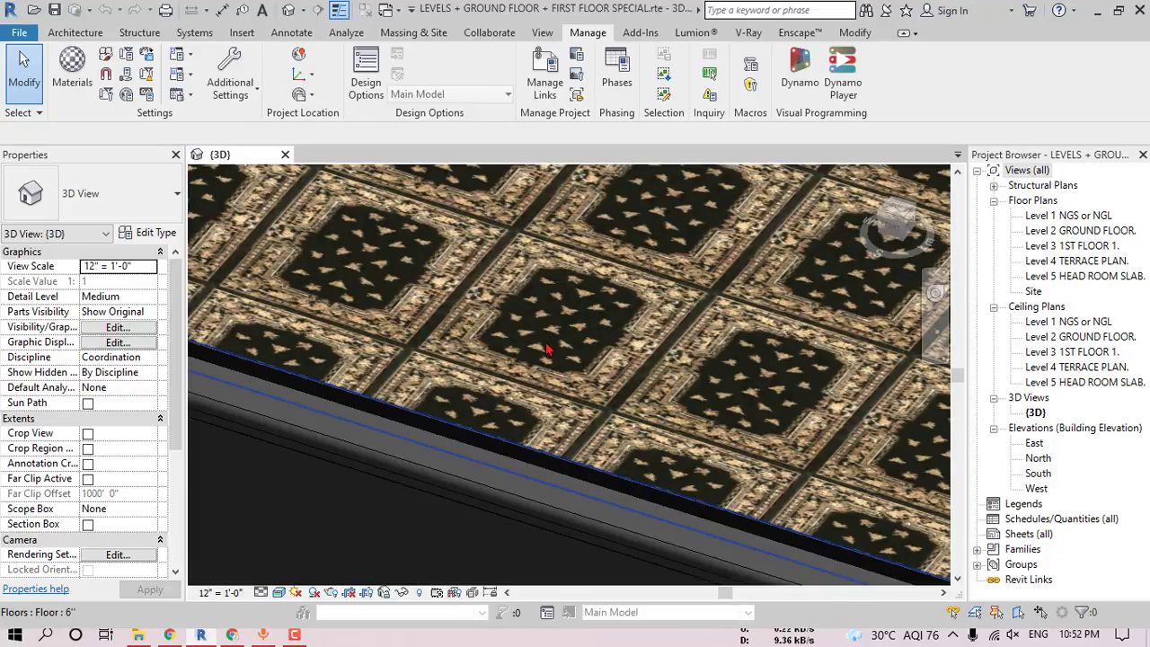
scroll(548, 338, down, 5)
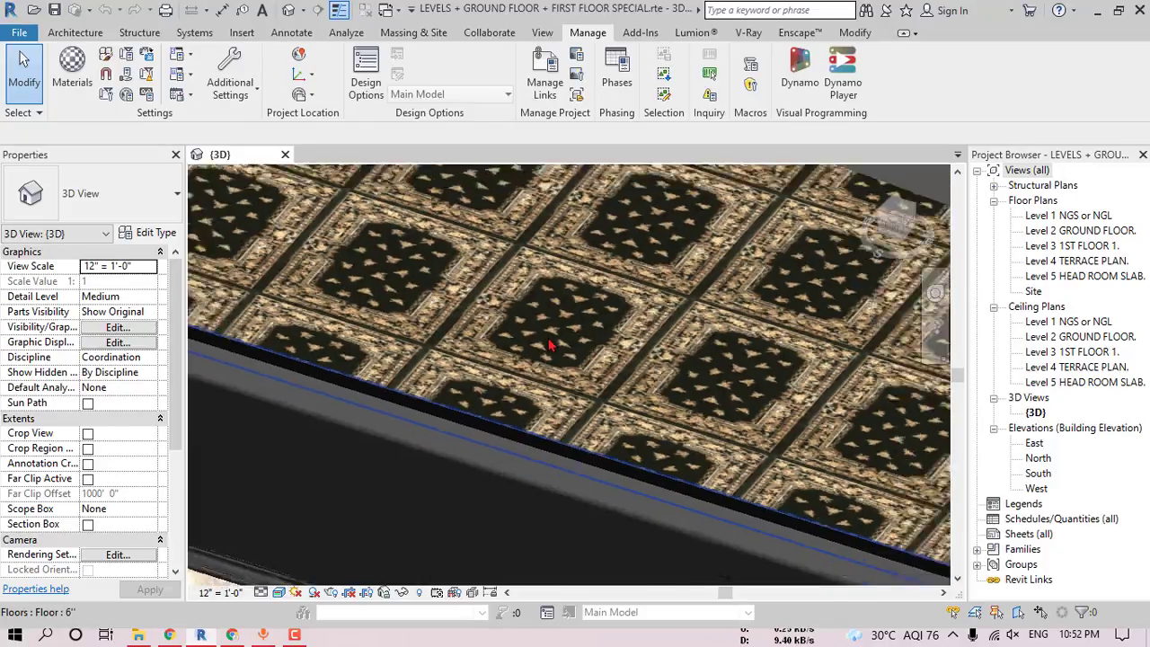
middle_drag(549, 339, 561, 467)
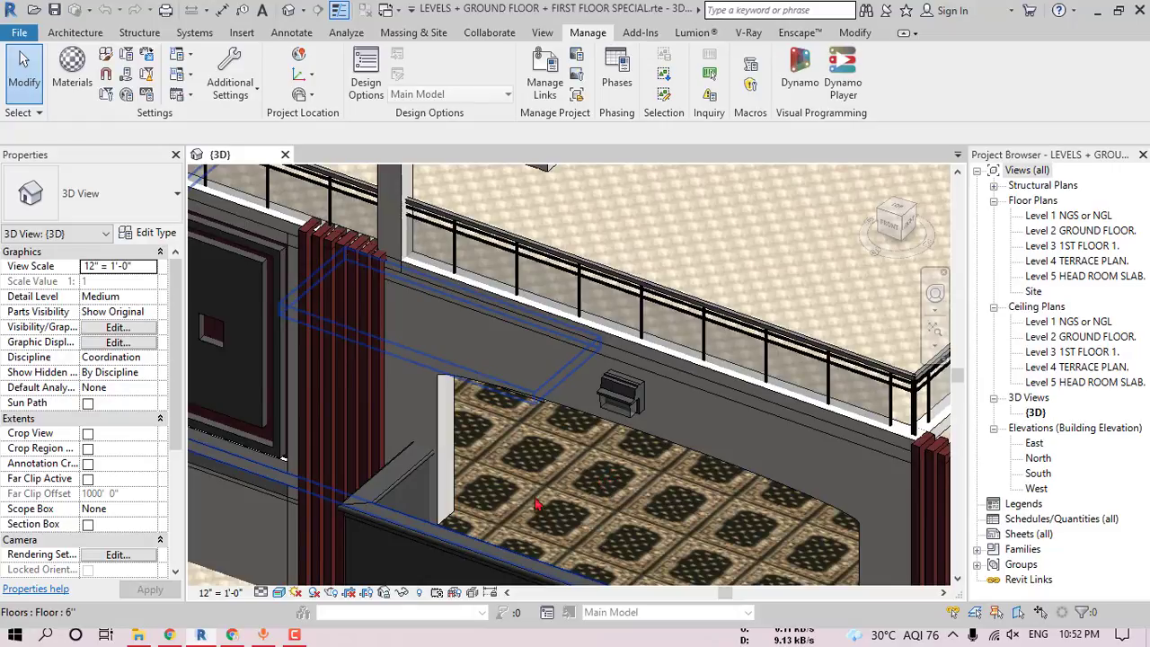
middle_drag(606, 490, 506, 393)
scroll(529, 386, down, 2)
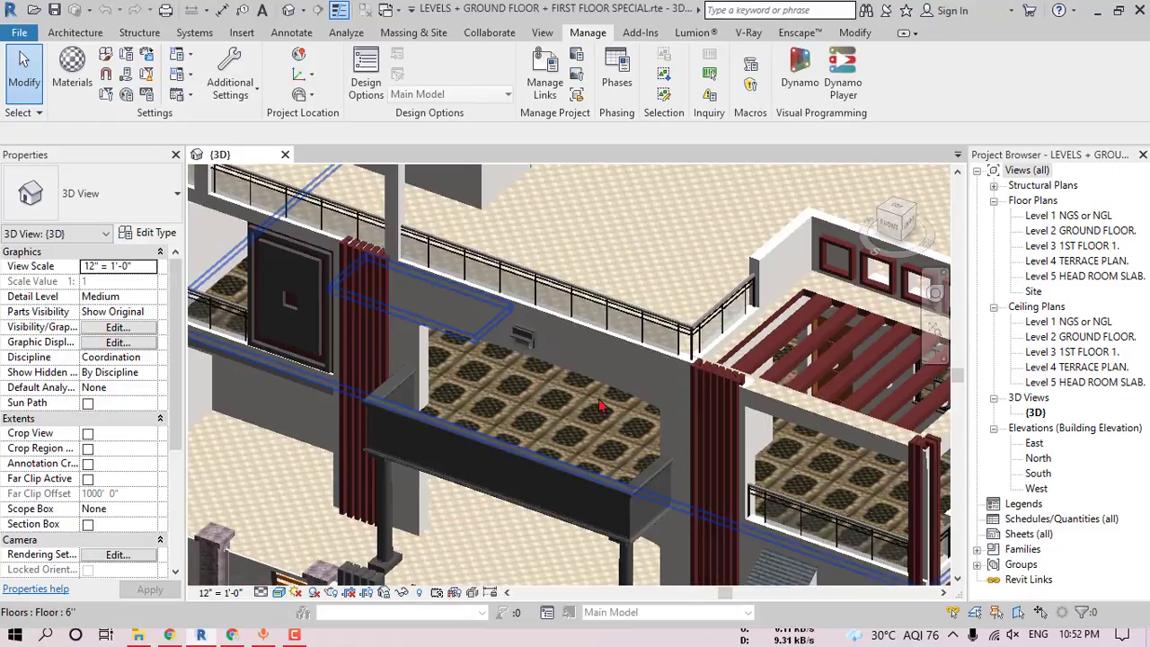
middle_drag(610, 403, 581, 326)
middle_drag(515, 391, 610, 369)
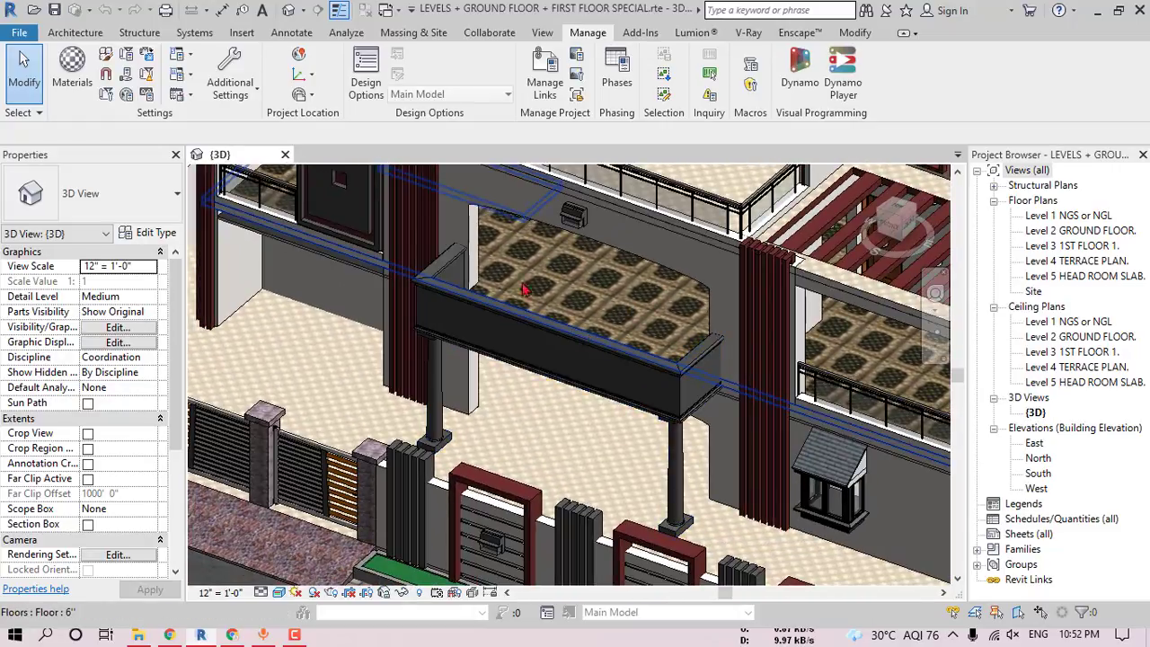
- Examine the beige tile texture on the ground-level floor between the entrance gates and the house
shift+middle_drag(607, 310, 644, 326)
scroll(455, 385, up, 8)
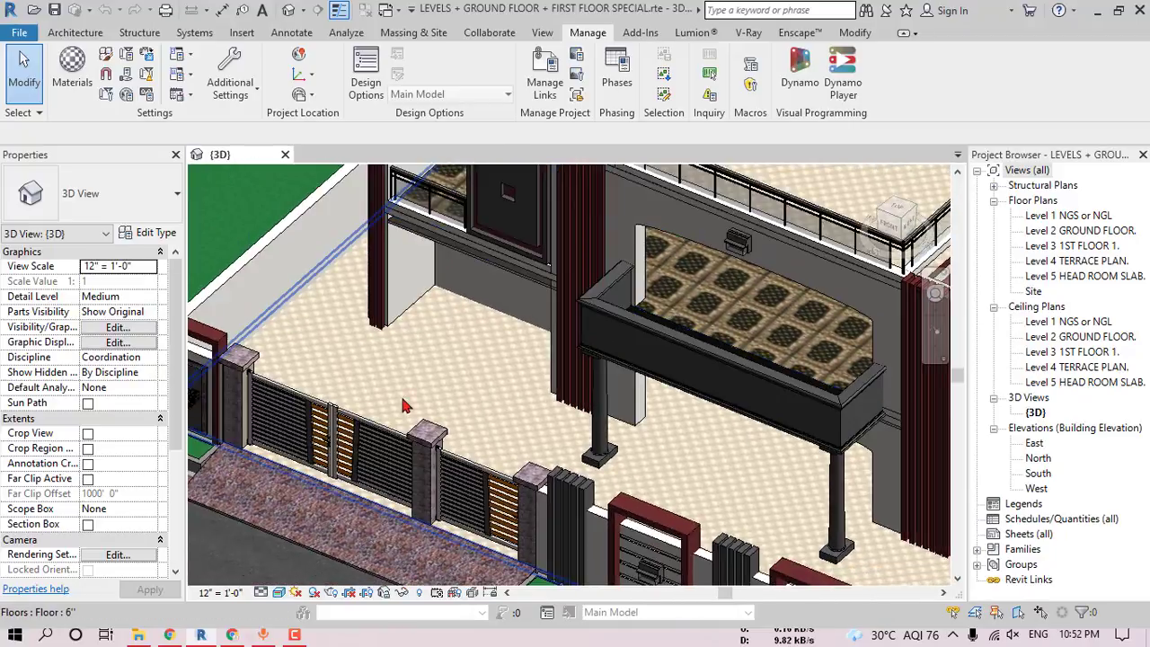
scroll(456, 384, down, 5)
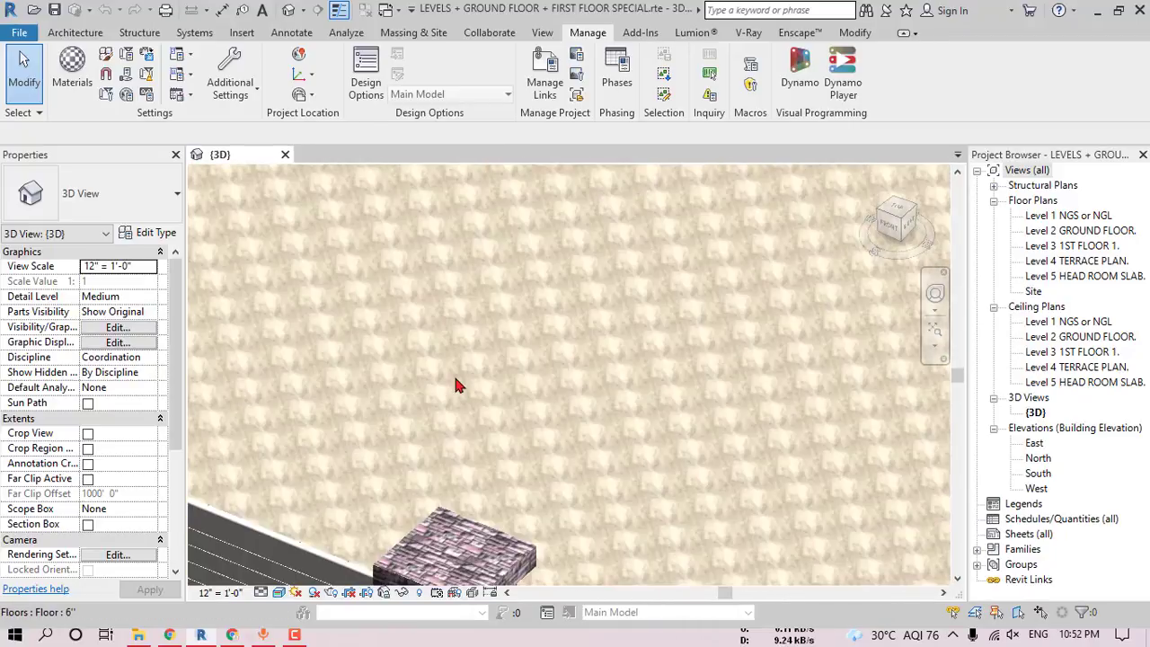
scroll(377, 357, up, 5)
scroll(372, 353, down, 6)
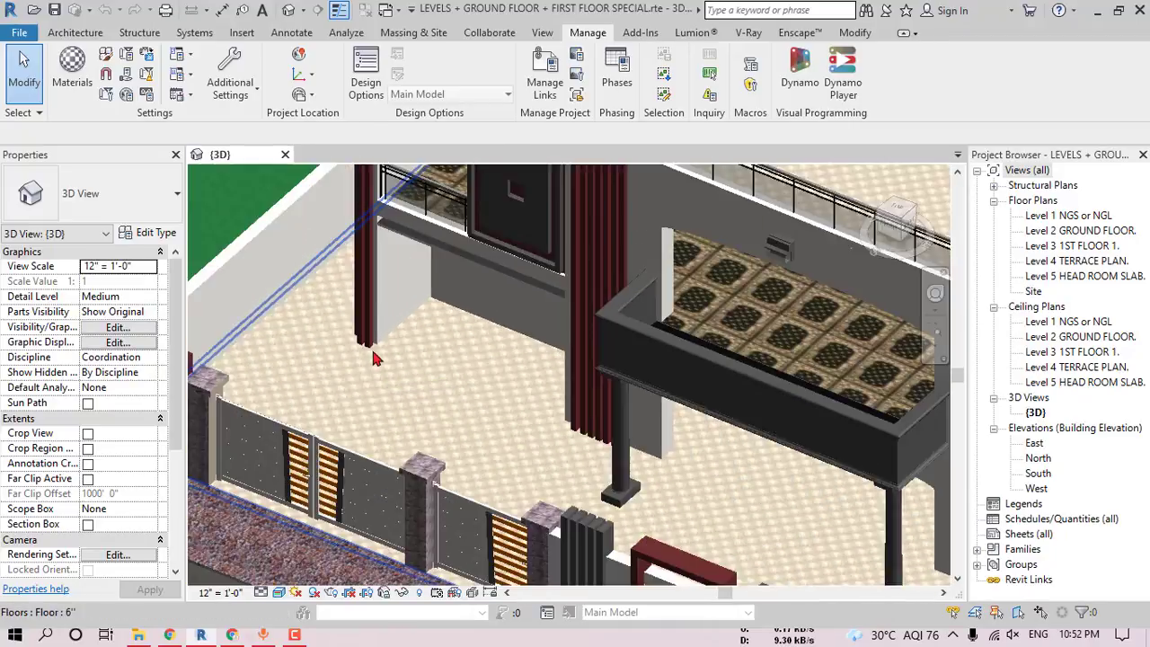
- Review the side wall of the house with its window frames, wall lights and compound wall
middle_drag(375, 360, 539, 395)
scroll(501, 384, down, 5)
mouse_move(539, 395)
shift+middle_down()
mouse_move(525, 382)
mouse_move(540, 405)
shift+middle_up()
scroll(640, 410, up, 4)
scroll(488, 404, down, 2)
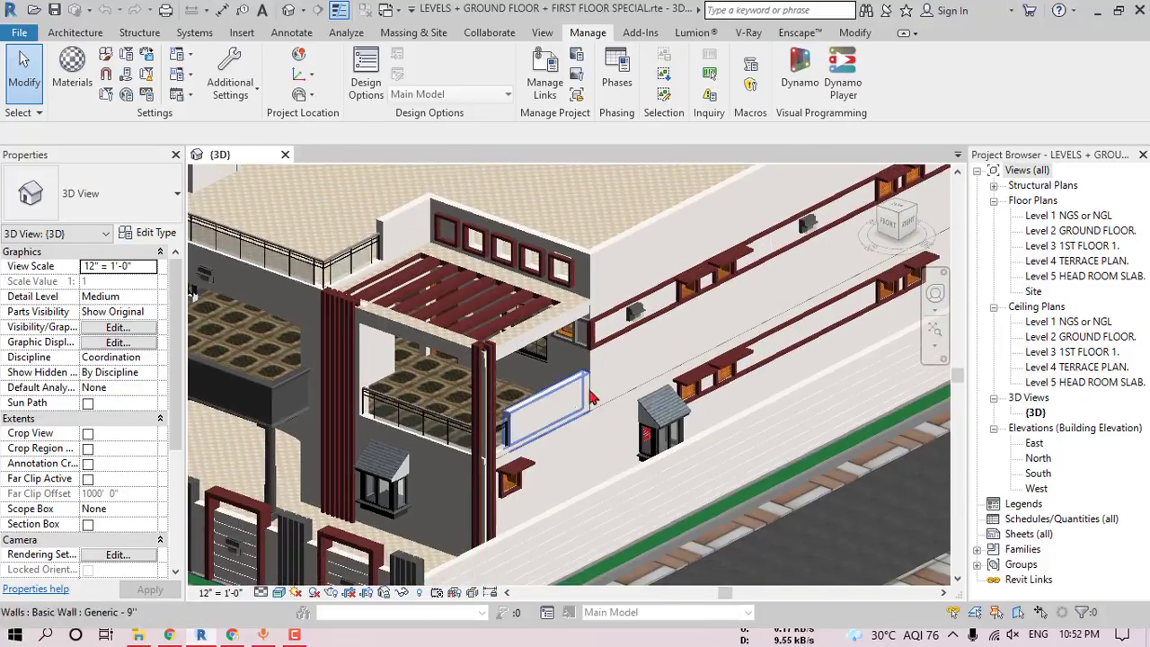
middle_drag(645, 390, 542, 388)
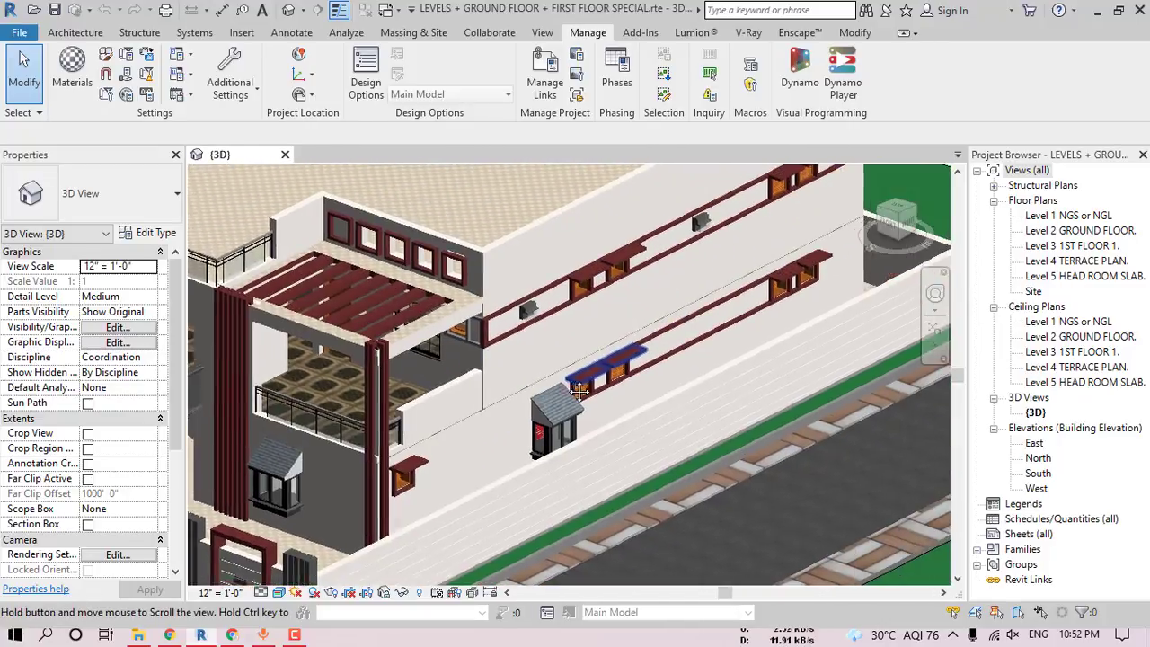
mouse_move(704, 369)
middle_down()
mouse_move(659, 406)
mouse_move(686, 421)
mouse_move(701, 408)
mouse_move(688, 339)
mouse_move(710, 351)
middle_up()
middle_drag(710, 350, 650, 385)
- Inspect the glass-panel railing along the front edge of the terrace
scroll(513, 339, up, 5)
scroll(473, 362, up, 4)
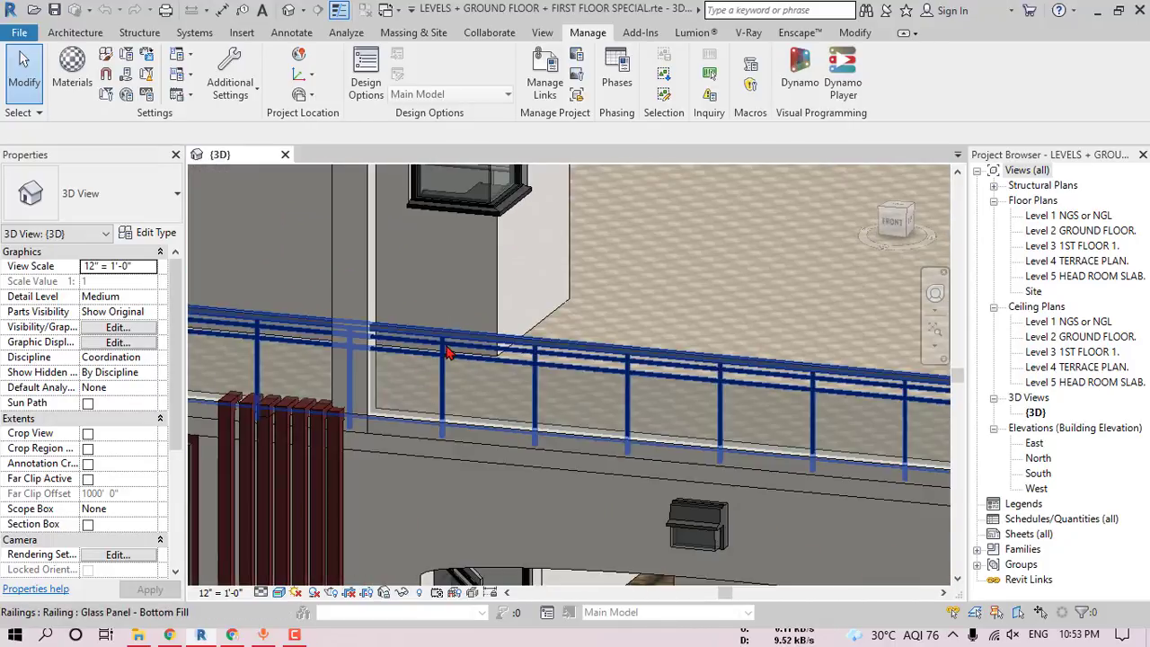
scroll(436, 334, up, 3)
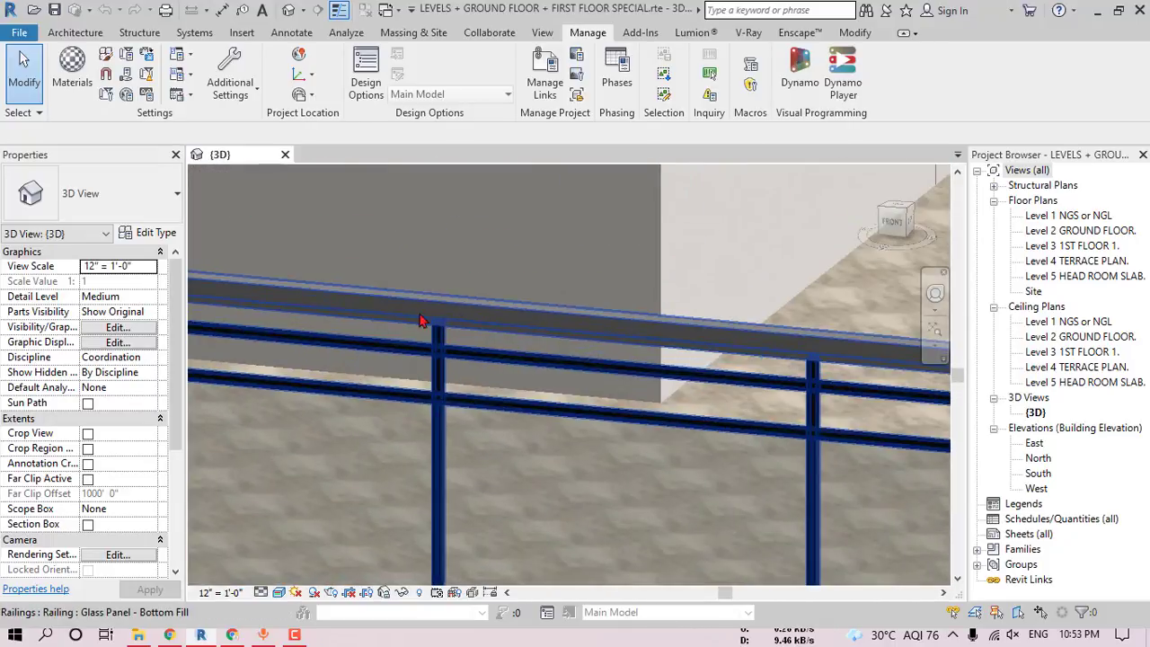
scroll(454, 316, down, 8)
middle_drag(521, 343, 924, 389)
- Reset the shape of the smaller slatted canopy slab at the front of the terrace
click(689, 309)
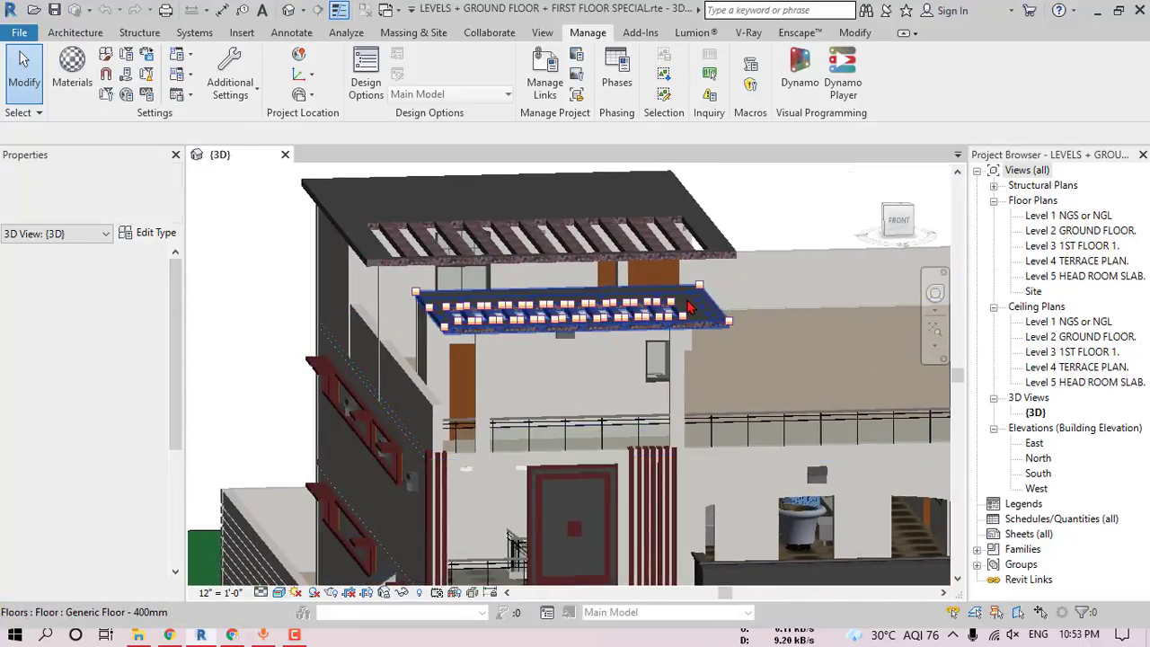
shift+middle_drag(789, 377, 890, 390)
click(881, 89)
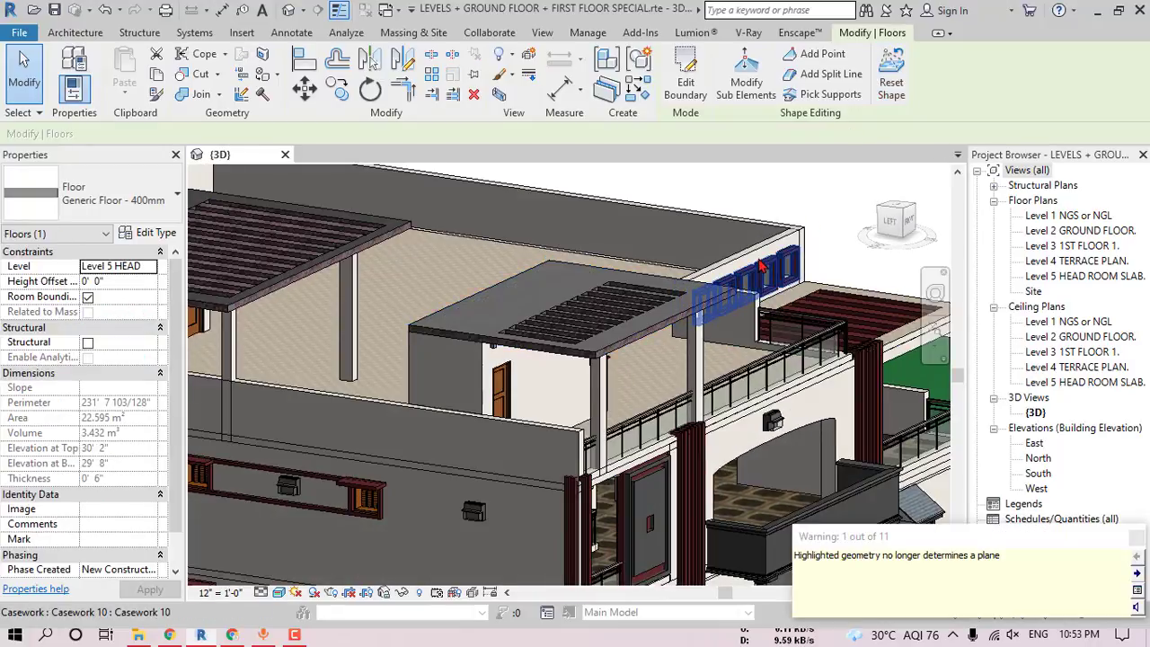
shift+middle_drag(736, 338, 710, 398)
key(Escape)
- Reset the shape of the larger slatted roof slab over the head room on the terrace
middle_drag(449, 288, 725, 459)
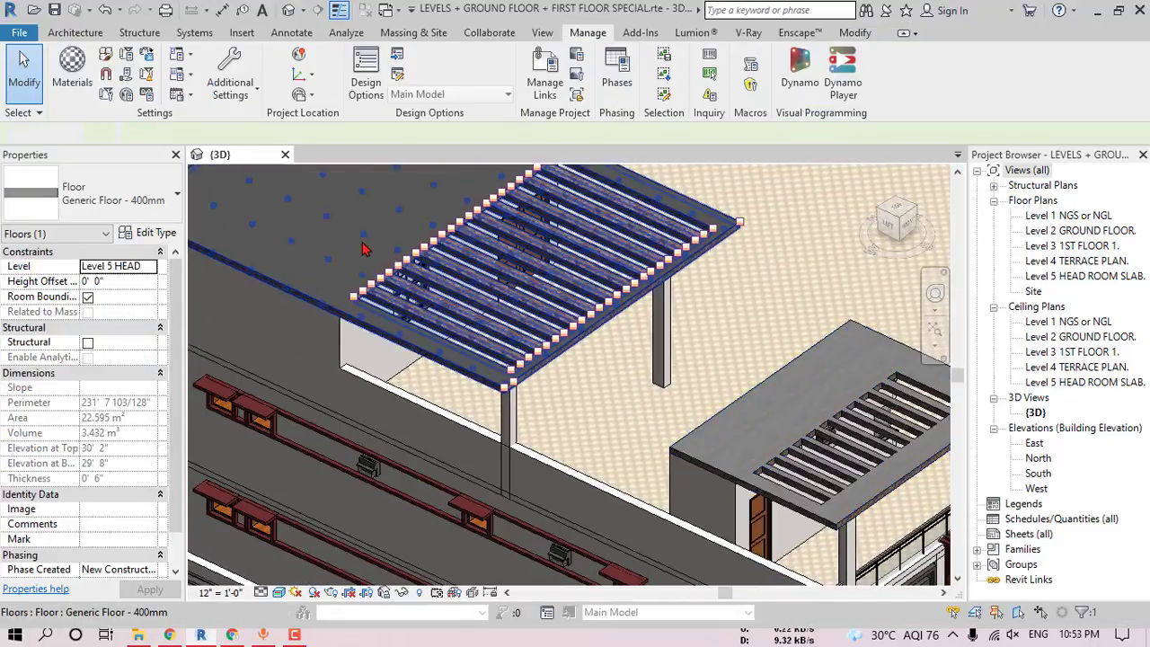
middle_drag(396, 267, 549, 352)
click(891, 83)
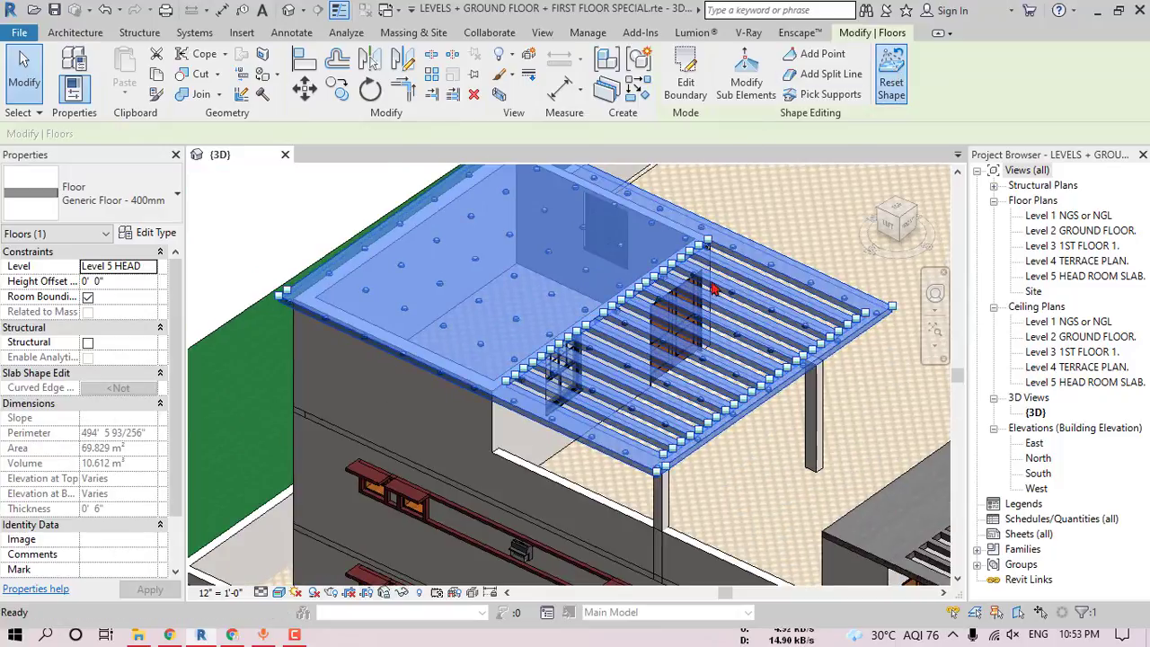
middle_drag(730, 302, 582, 275)
key(Escape)
- Examine the framed decorative casework panel on the first floor of the front facade
scroll(568, 316, down, 4)
shift+middle_drag(611, 476, 710, 326)
middle_drag(753, 440, 559, 350)
shift+middle_drag(559, 350, 544, 332)
scroll(544, 349, up, 5)
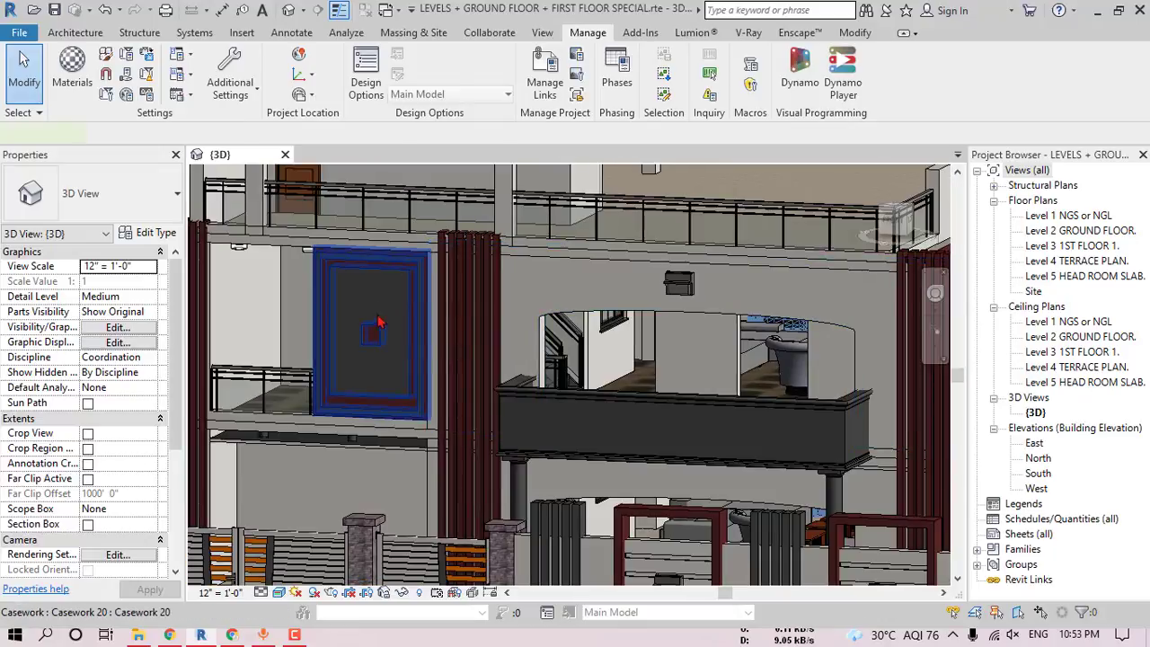
click(377, 324)
shift+middle_drag(381, 326, 501, 351)
middle_drag(502, 351, 701, 376)
shift+middle_drag(701, 376, 640, 367)
key(Escape)
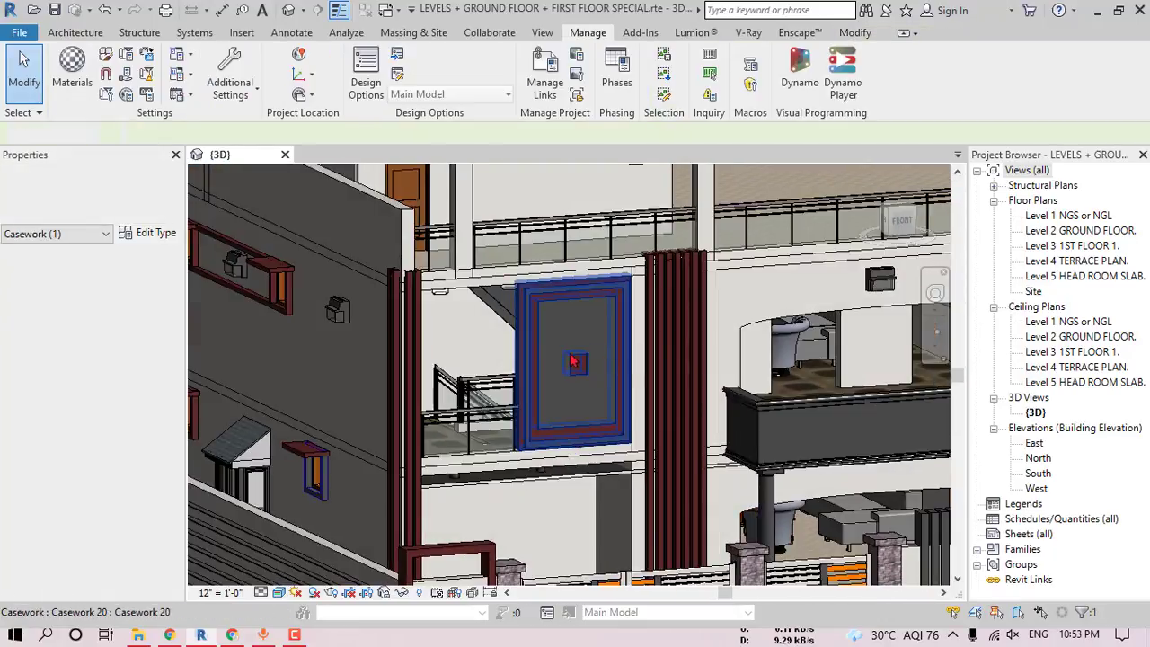
- Review the whole house from the front corner, including the terrace, compound wall, footpath and road
scroll(441, 341, down, 3)
scroll(449, 344, down, 2)
middle_drag(538, 374, 577, 342)
shift+middle_drag(604, 349, 649, 411)
middle_drag(827, 366, 604, 388)
middle_drag(680, 441, 705, 376)
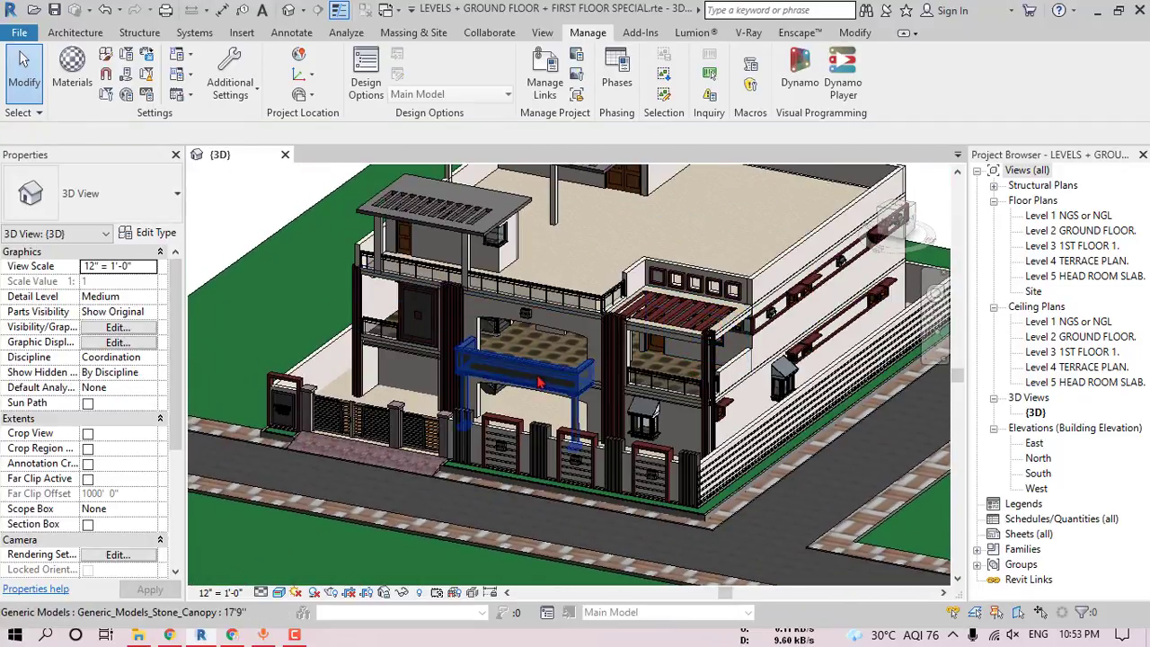
- Rename the project material 1.FIRST FLOOT FINISH as 1.FIRST FLOOR FINISH
scroll(593, 400, up, 8)
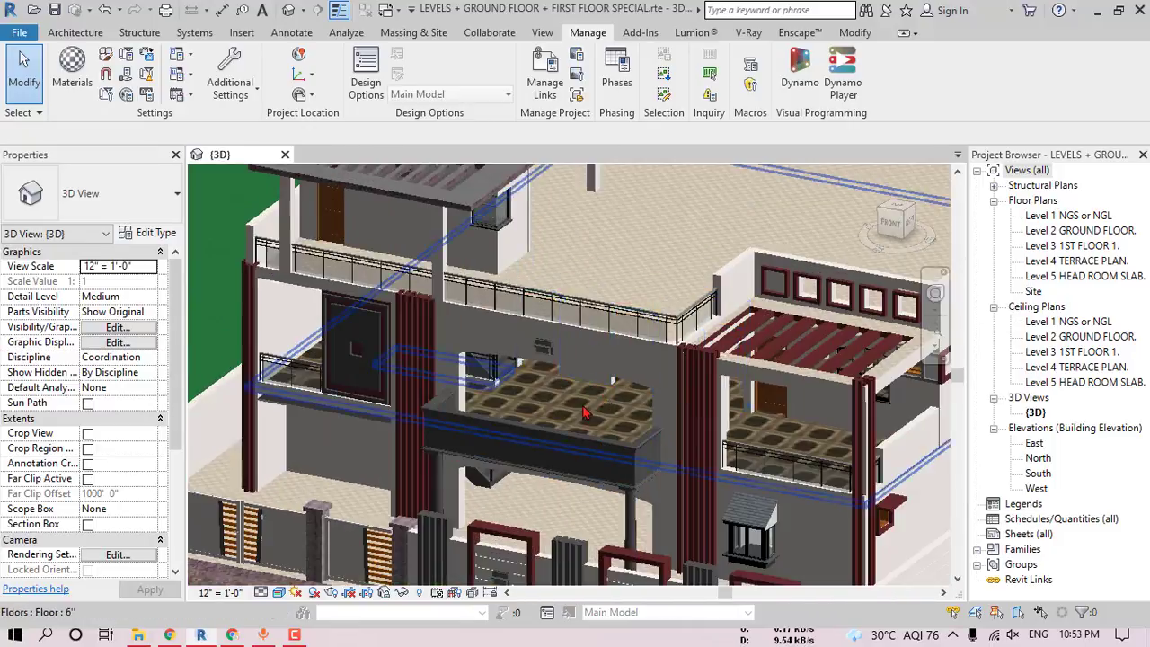
scroll(594, 401, up, 1)
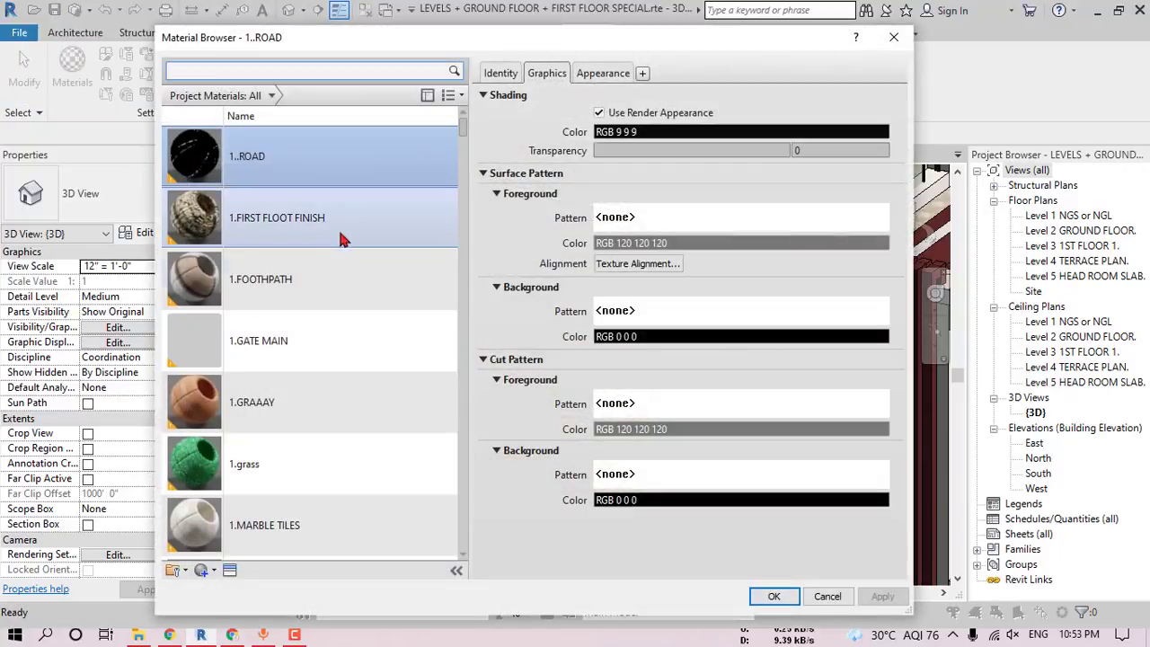
click(219, 232)
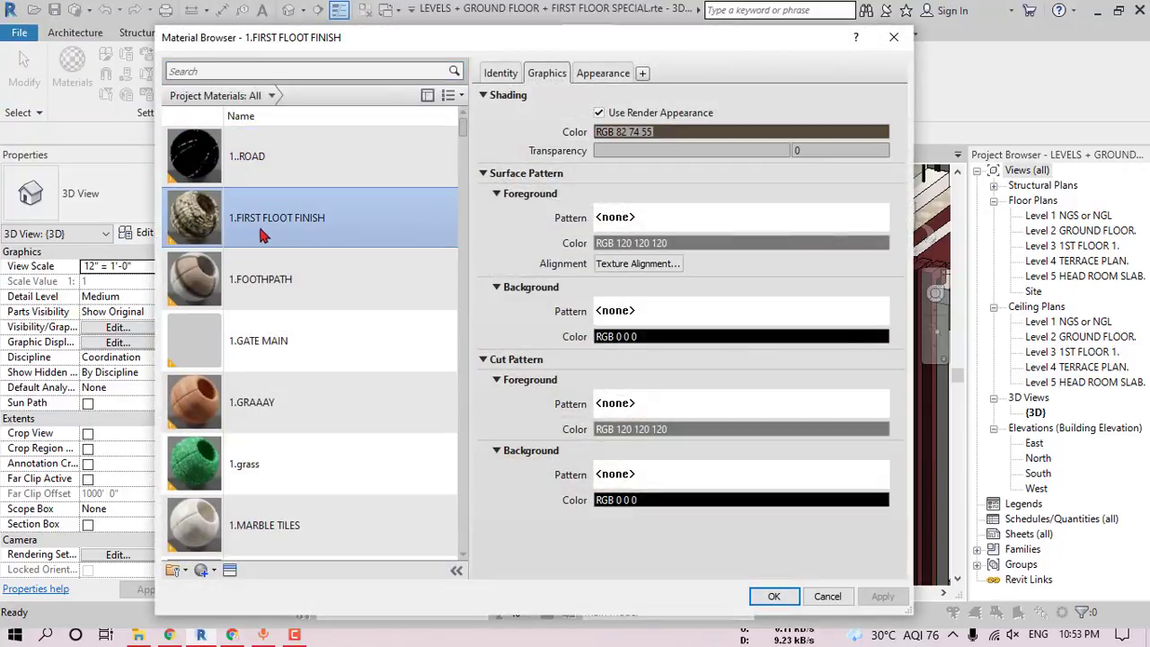
click(501, 77)
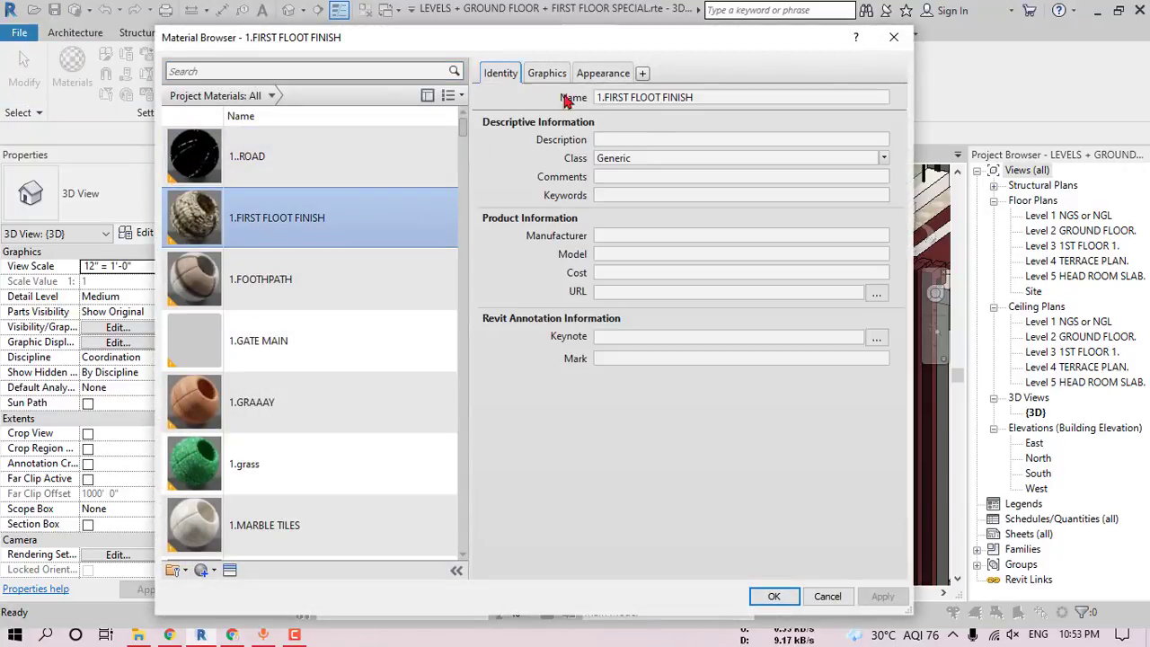
click(660, 99)
click(660, 97)
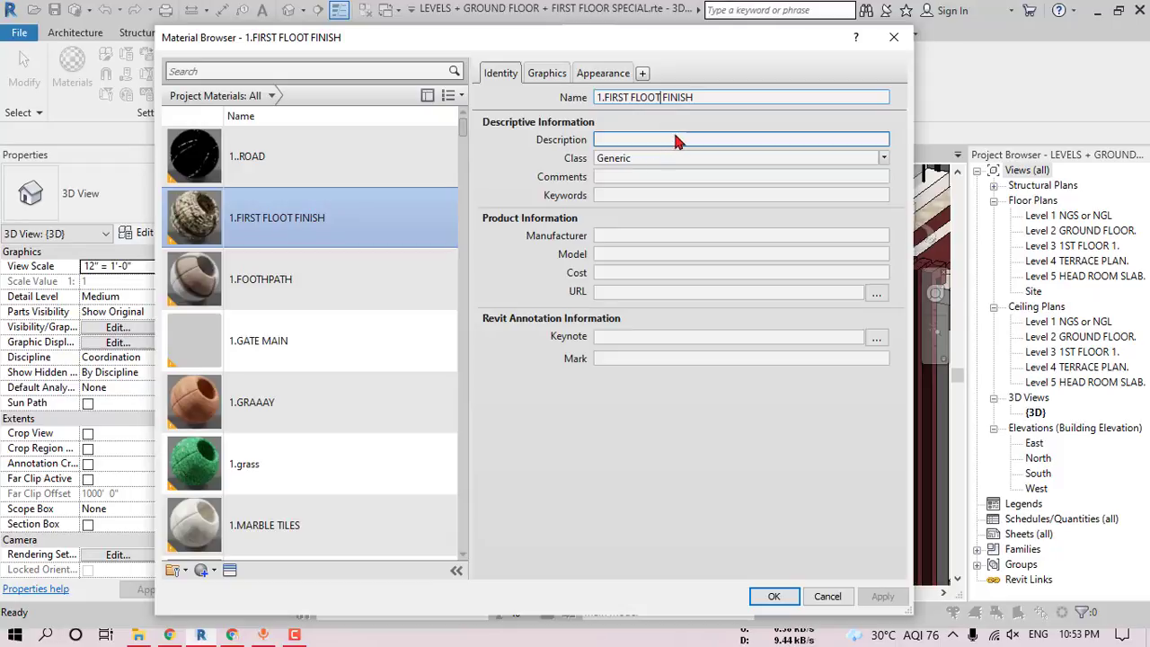
key(BackSpace)
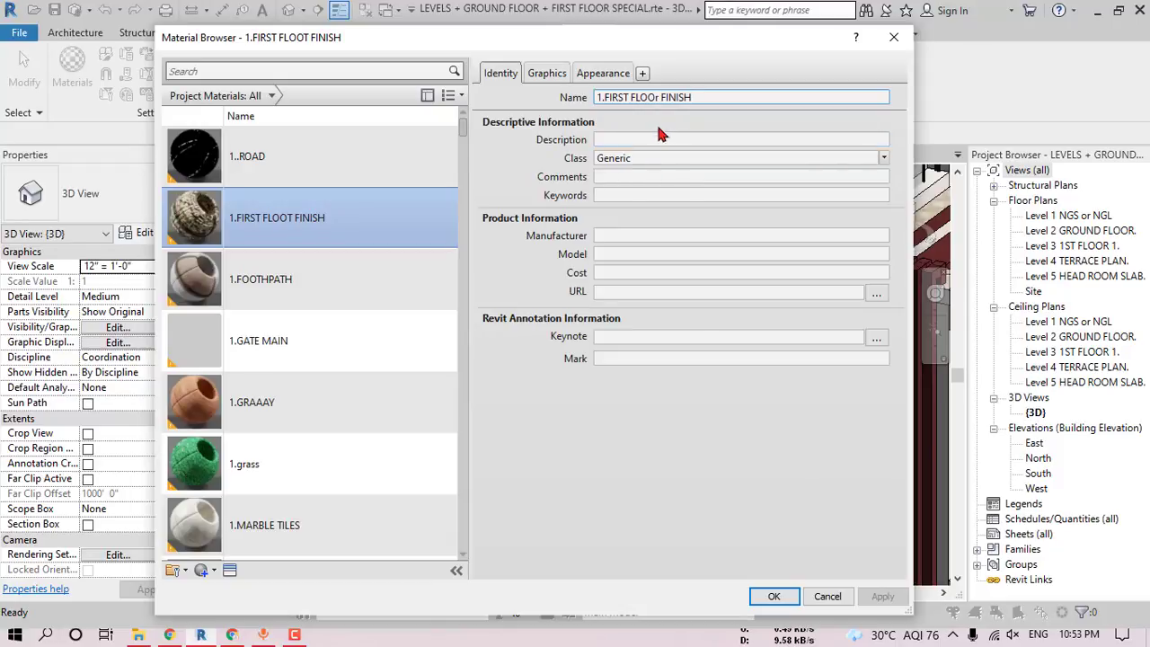
text(R)
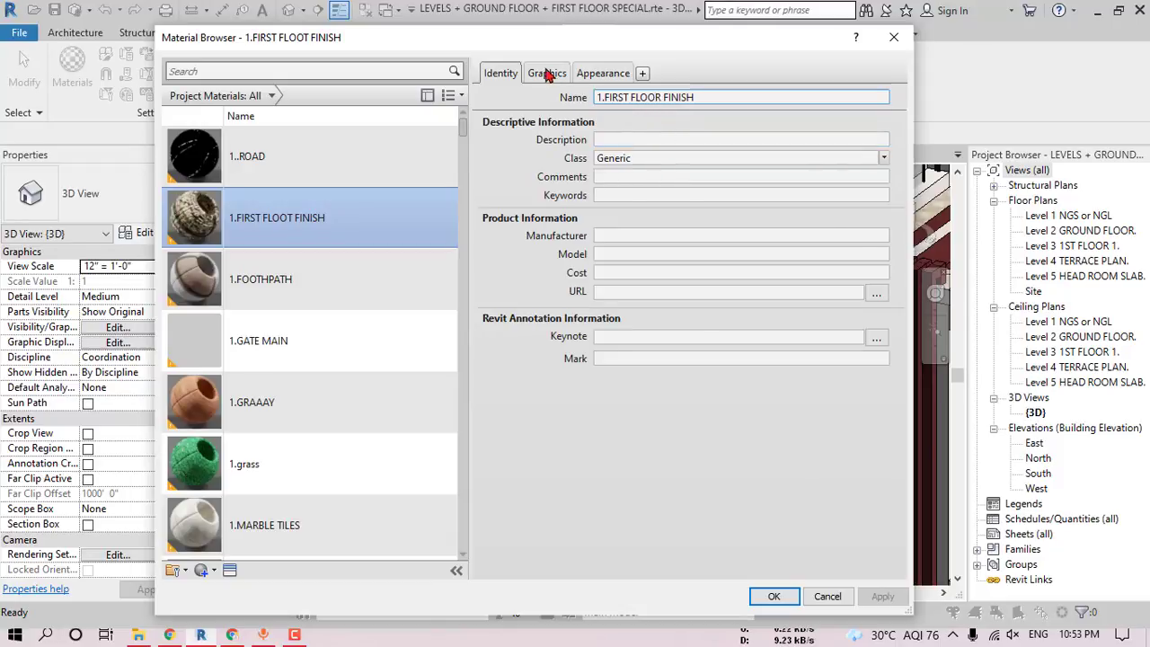
- Examine the image texture in the appearance settings of the 1.FIRST FLOOR FINISH material
click(544, 75)
click(611, 77)
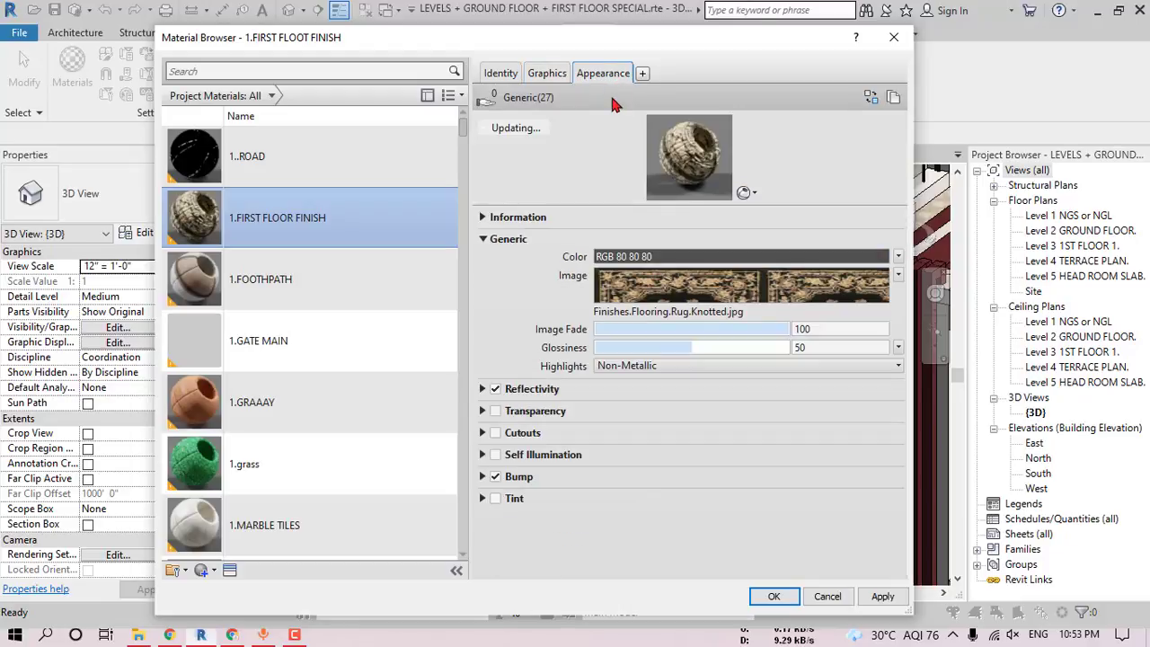
mouse_move(667, 303)
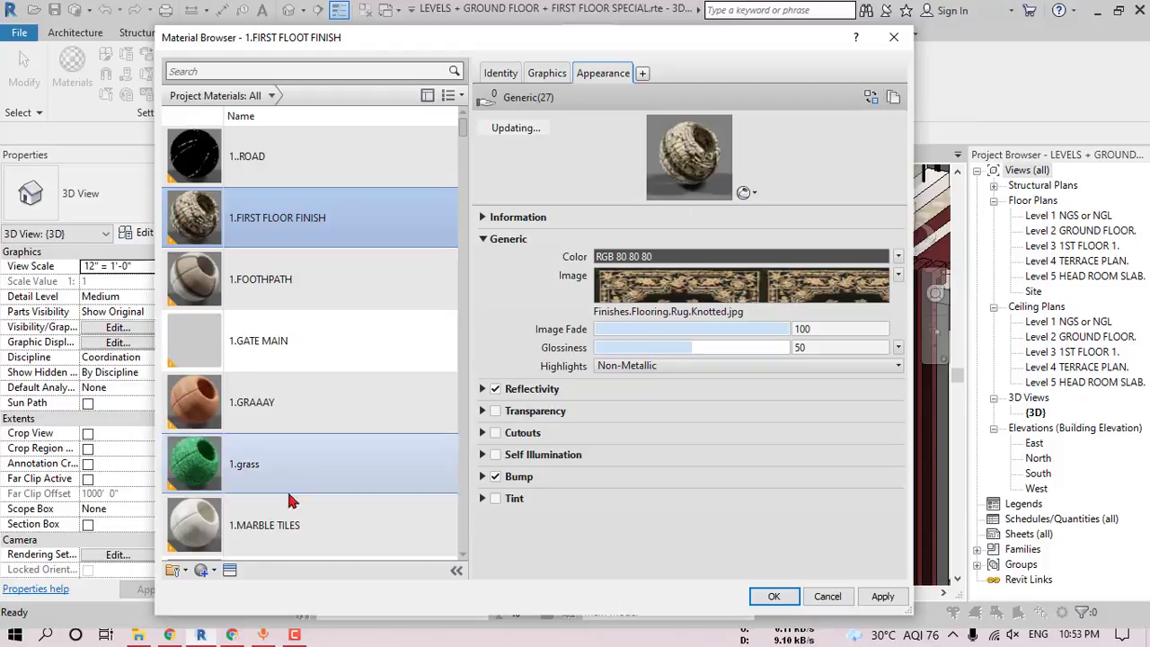
scroll(377, 503, down, 1)
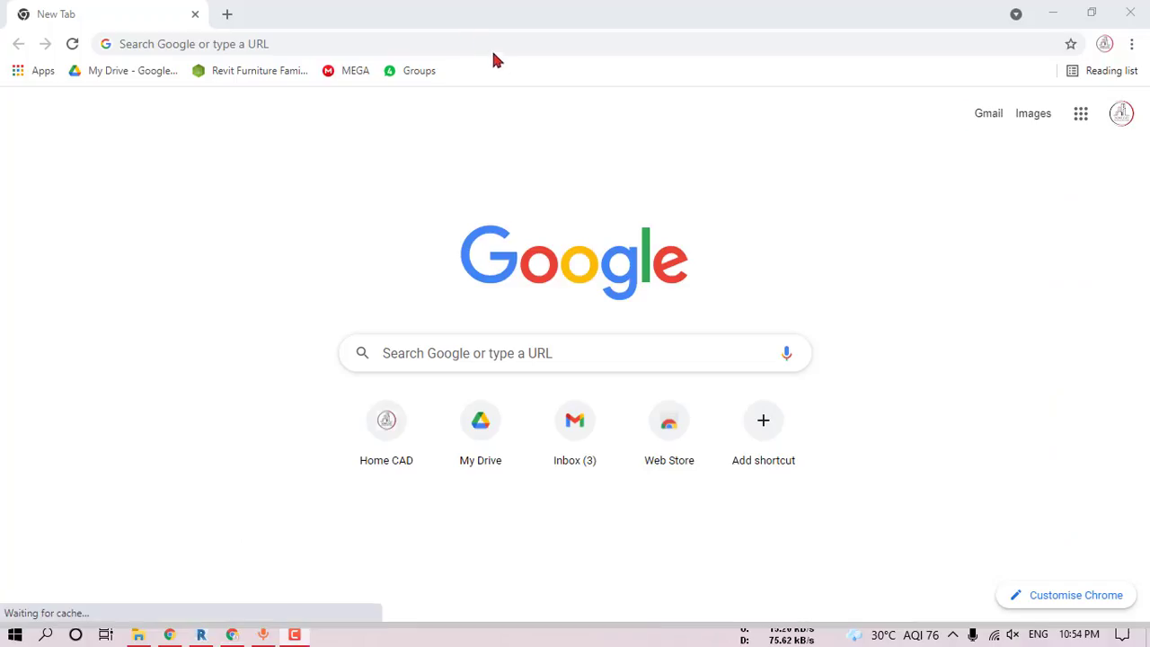
- Search the web in Chrome for cc0 textures and open the ambientCG website
click(456, 41)
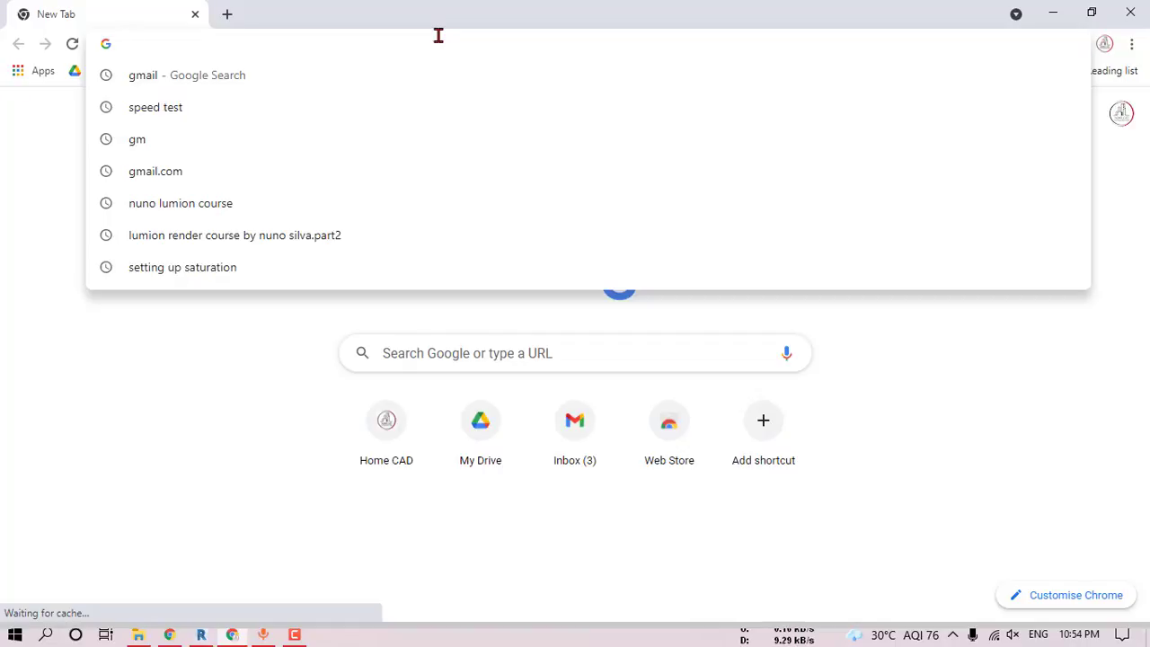
text(CC0)
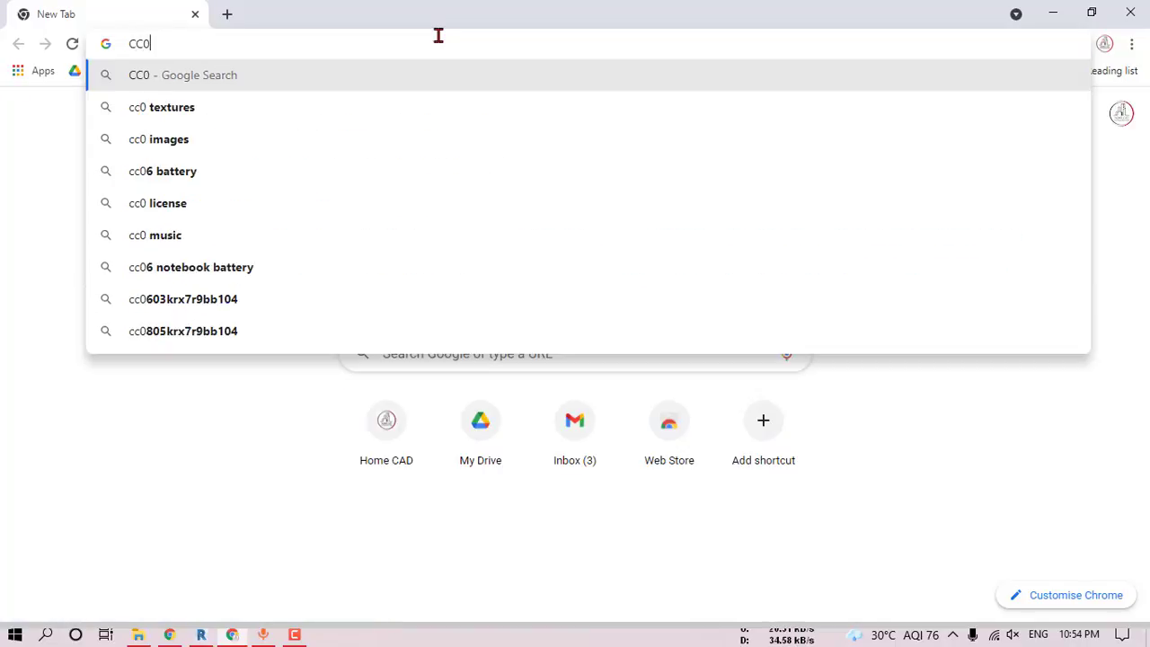
key(Down)
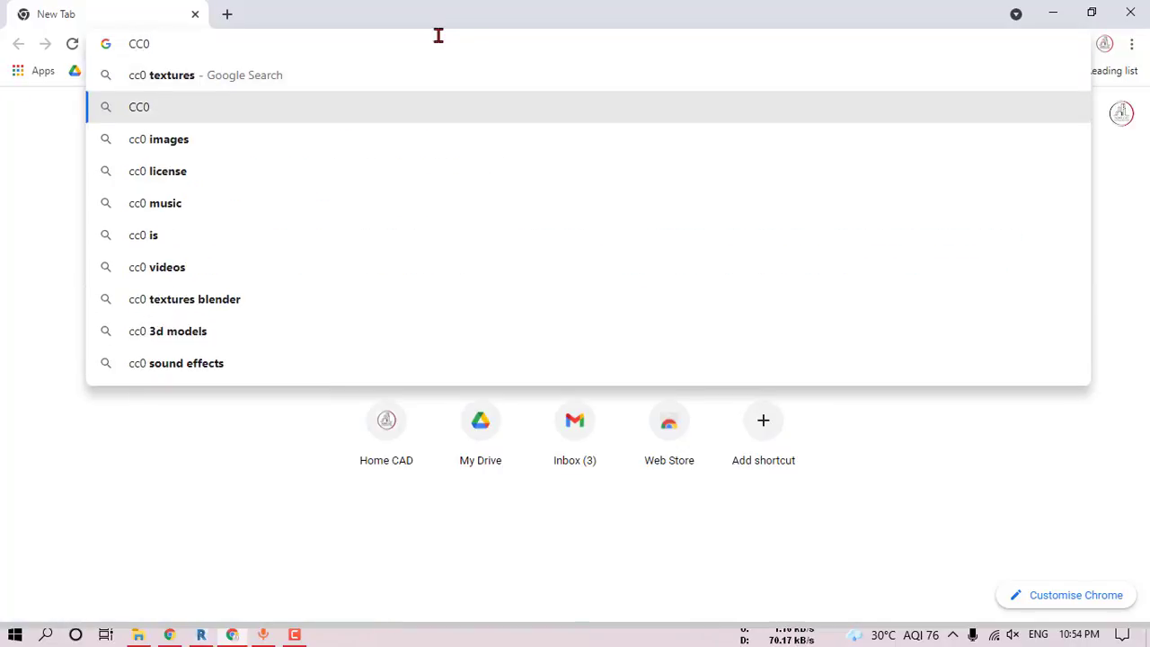
key(Up)
key(Return)
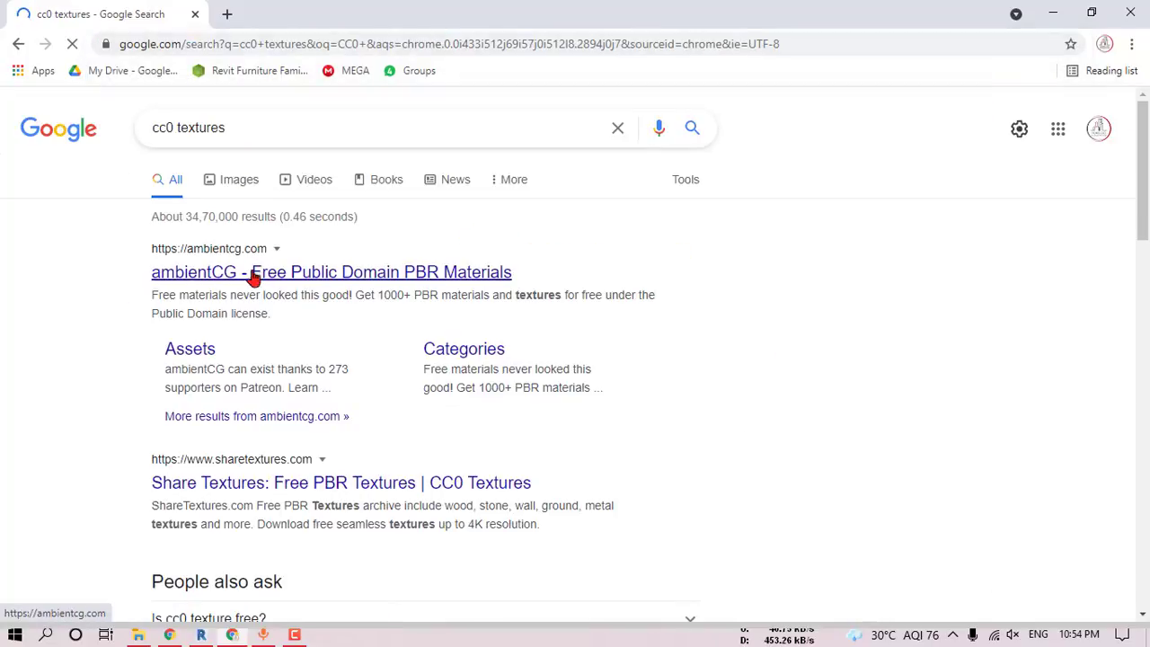
click(224, 281)
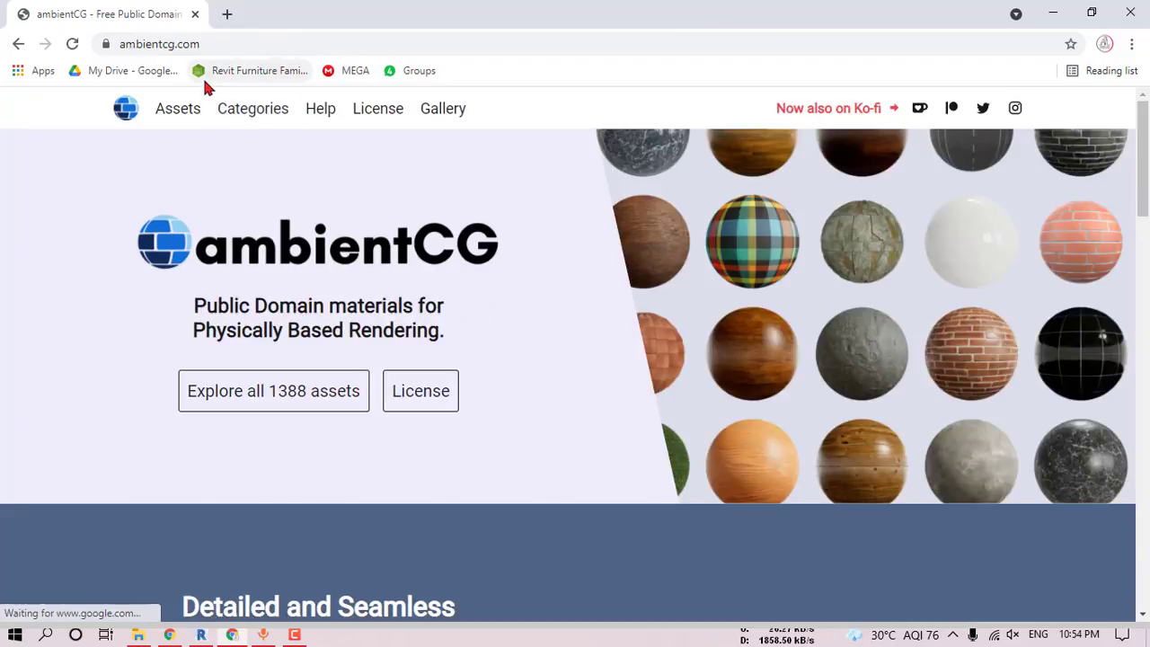
- Open the ambientCG material categories and view the Tiles category in a new tab
click(294, 126)
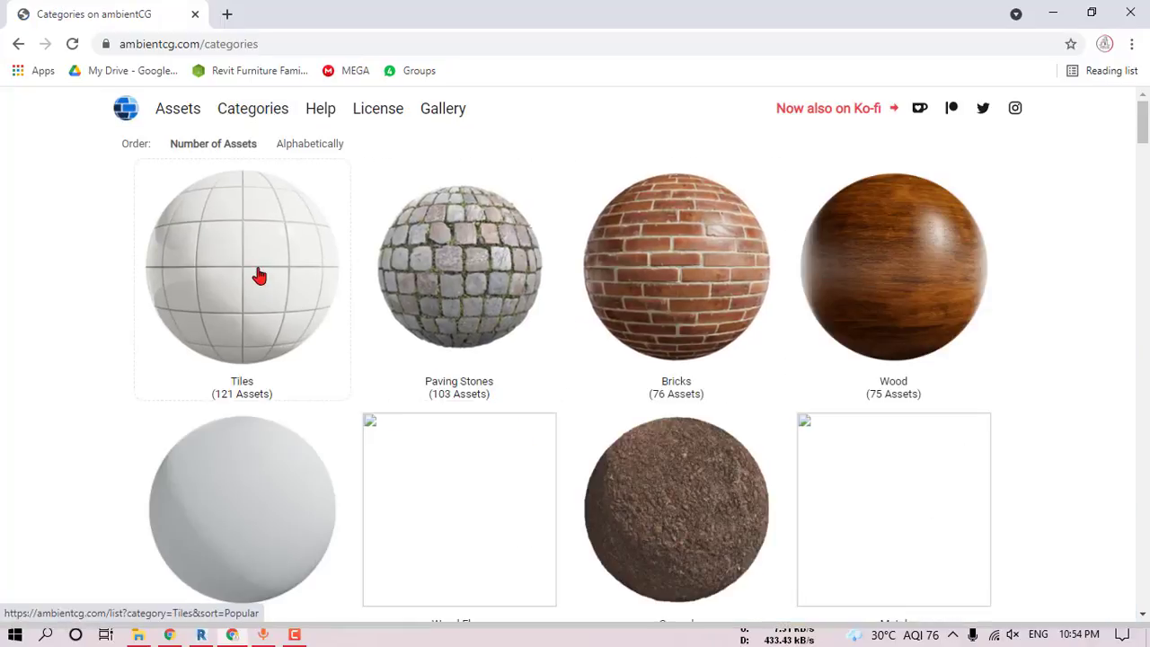
right_click(259, 269)
click(323, 281)
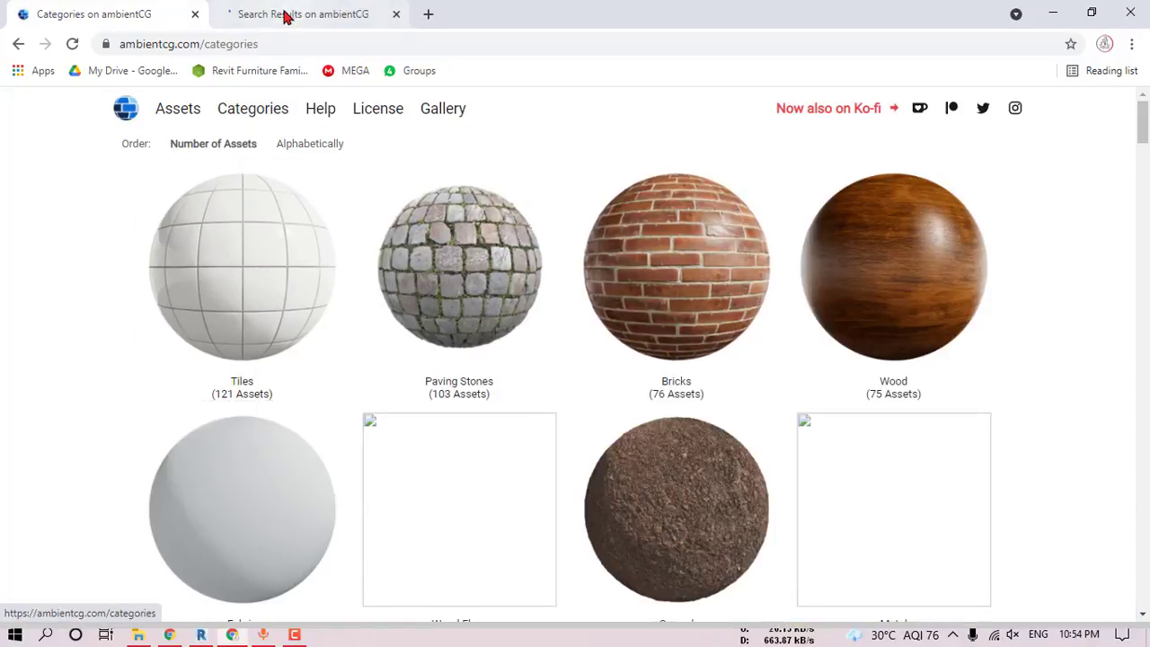
scroll(260, 274, down, 2)
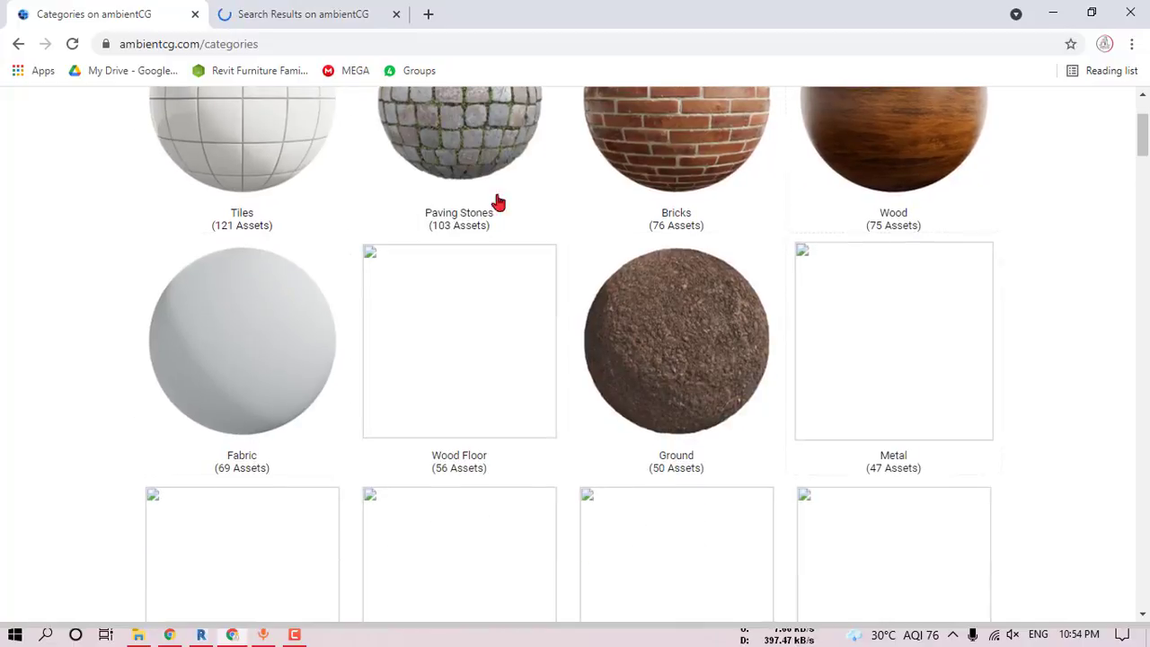
click(73, 45)
click(350, 9)
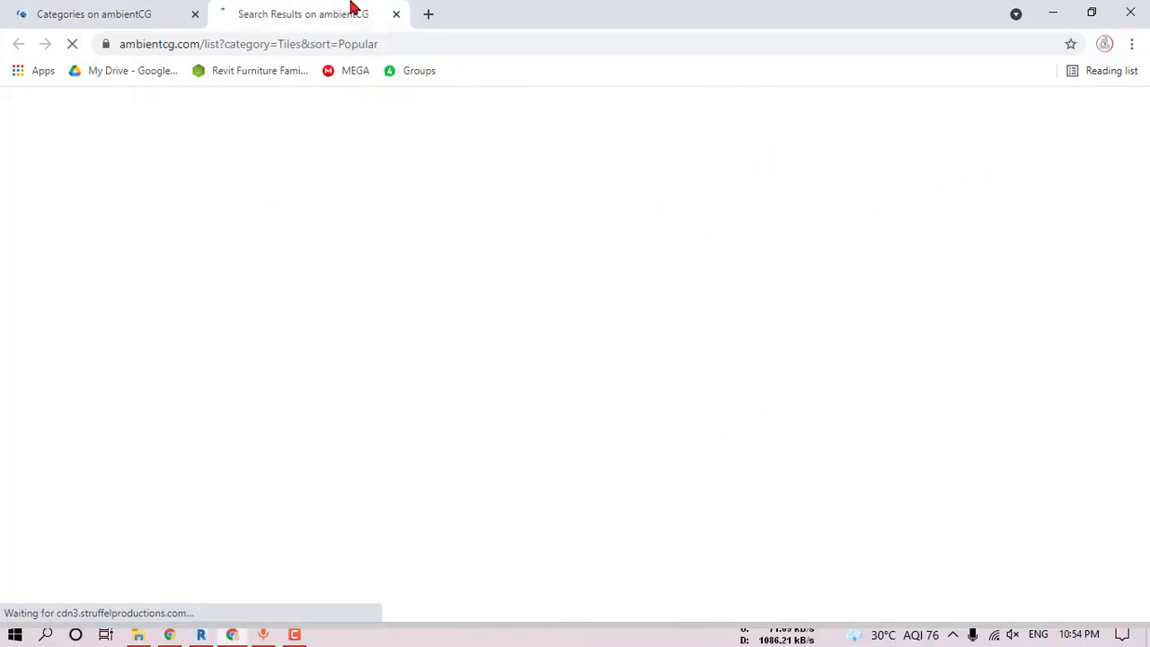
- Examine the range of tile materials in the Tiles category, down to the Tiles027 beige tile
scroll(282, 235, down, 2)
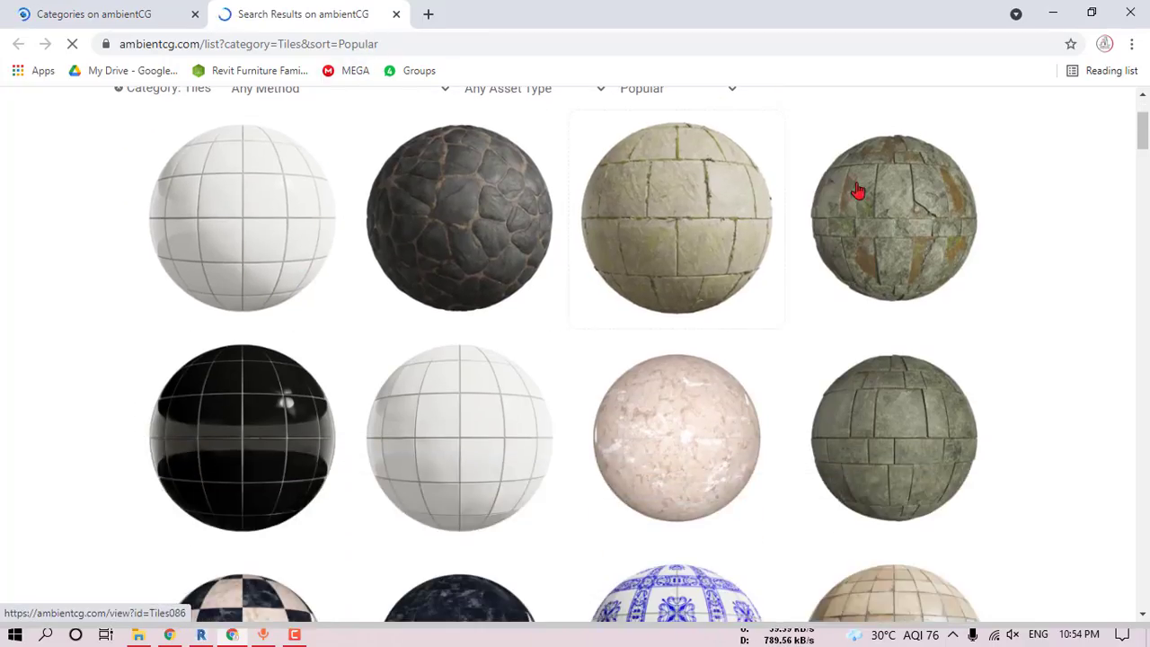
scroll(902, 347, down, 3)
scroll(902, 347, down, 5)
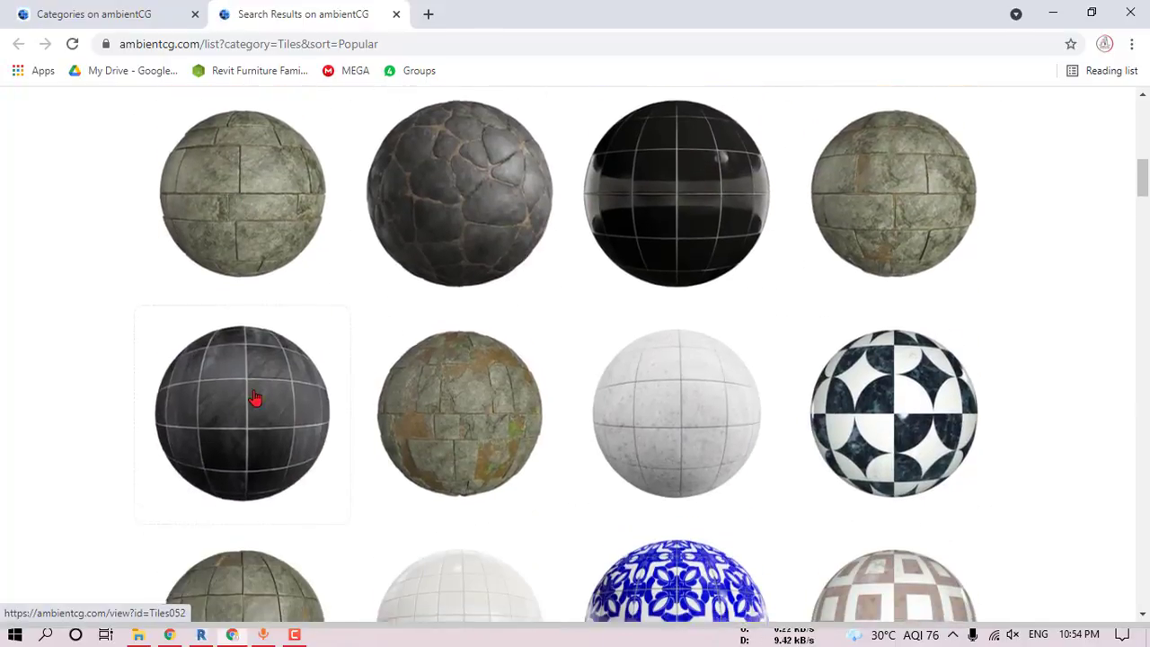
scroll(257, 404, down, 2)
scroll(914, 229, down, 1)
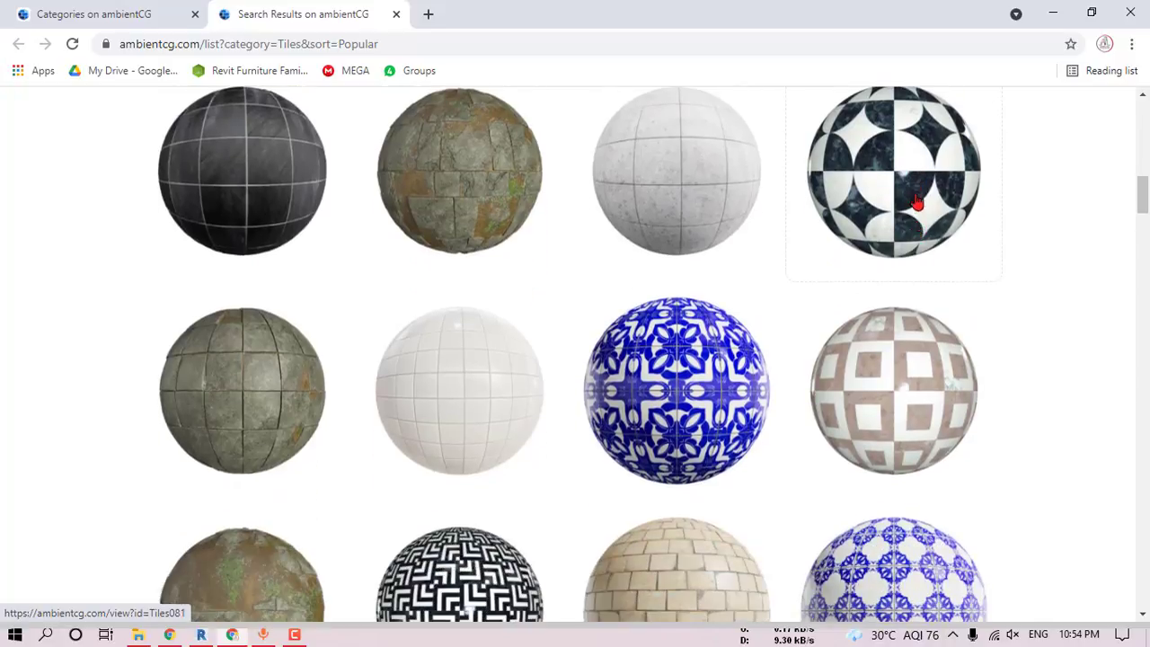
scroll(897, 385, down, 1)
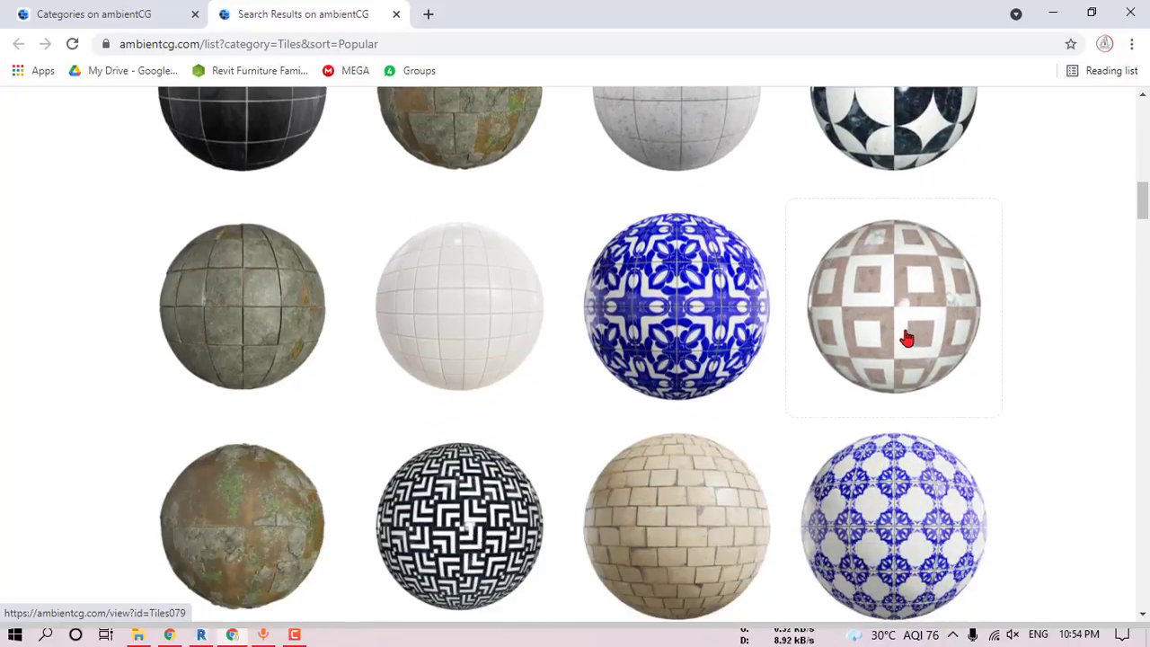
scroll(476, 270, down, 2)
scroll(405, 266, down, 2)
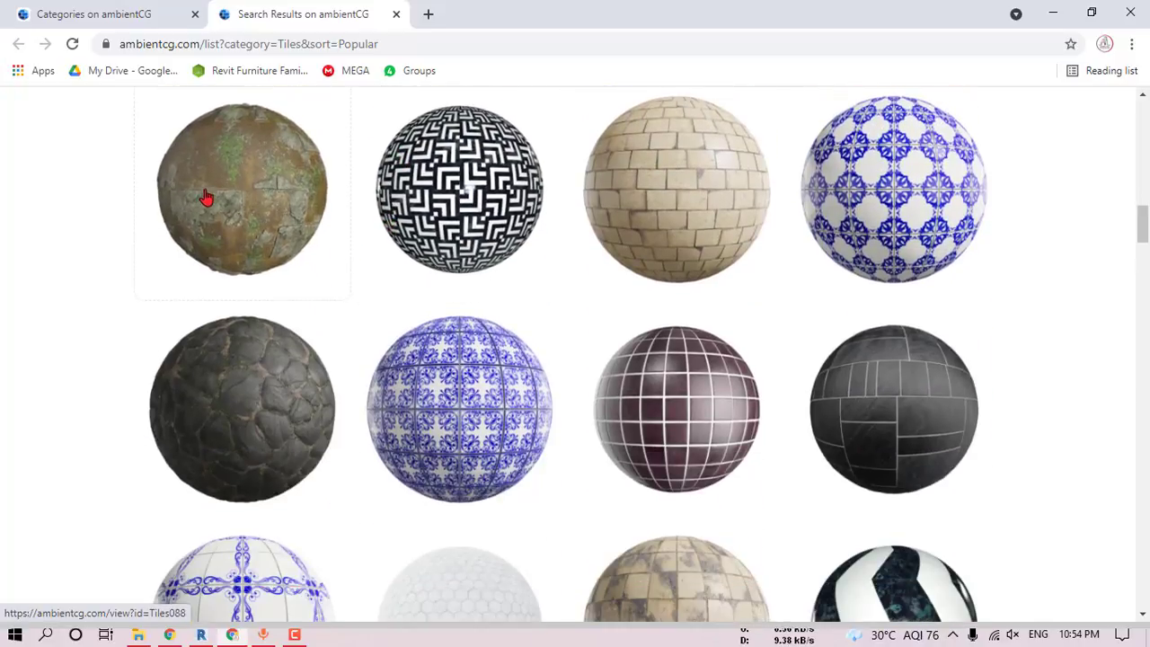
scroll(231, 182, down, 1)
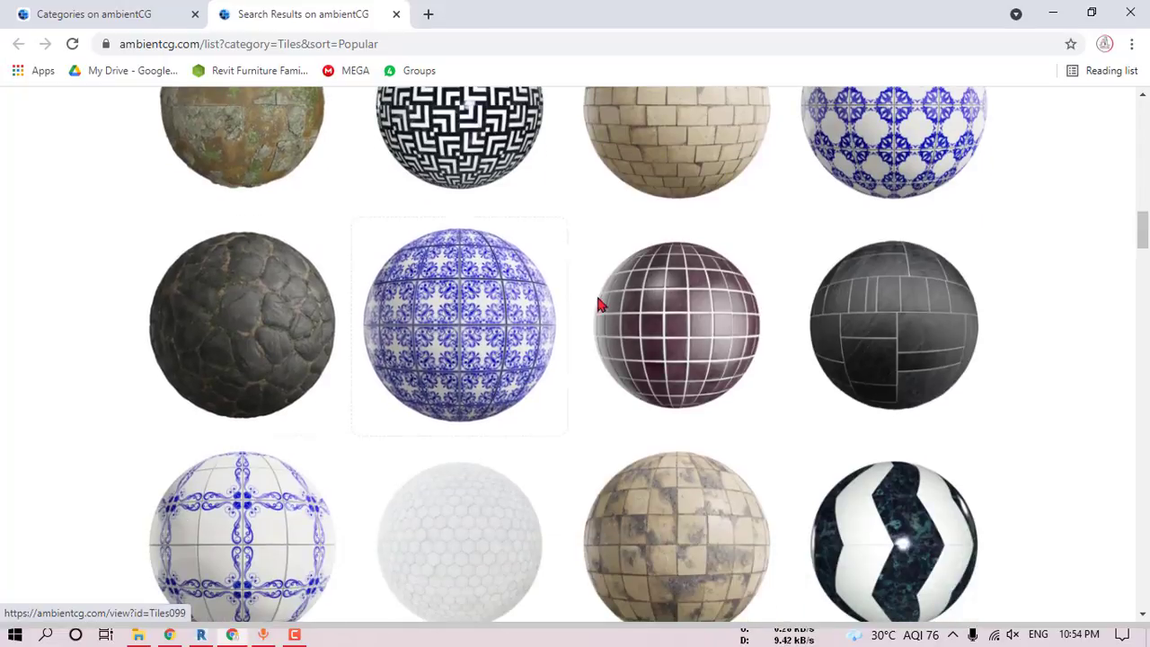
scroll(848, 332, down, 3)
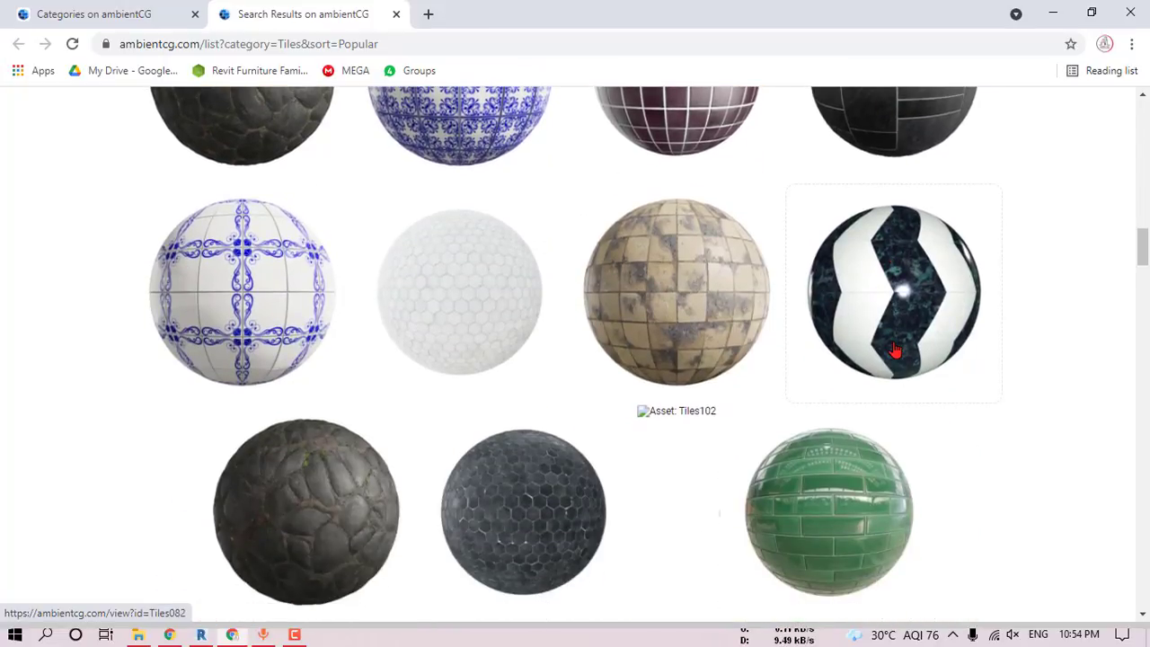
scroll(895, 351, down, 8)
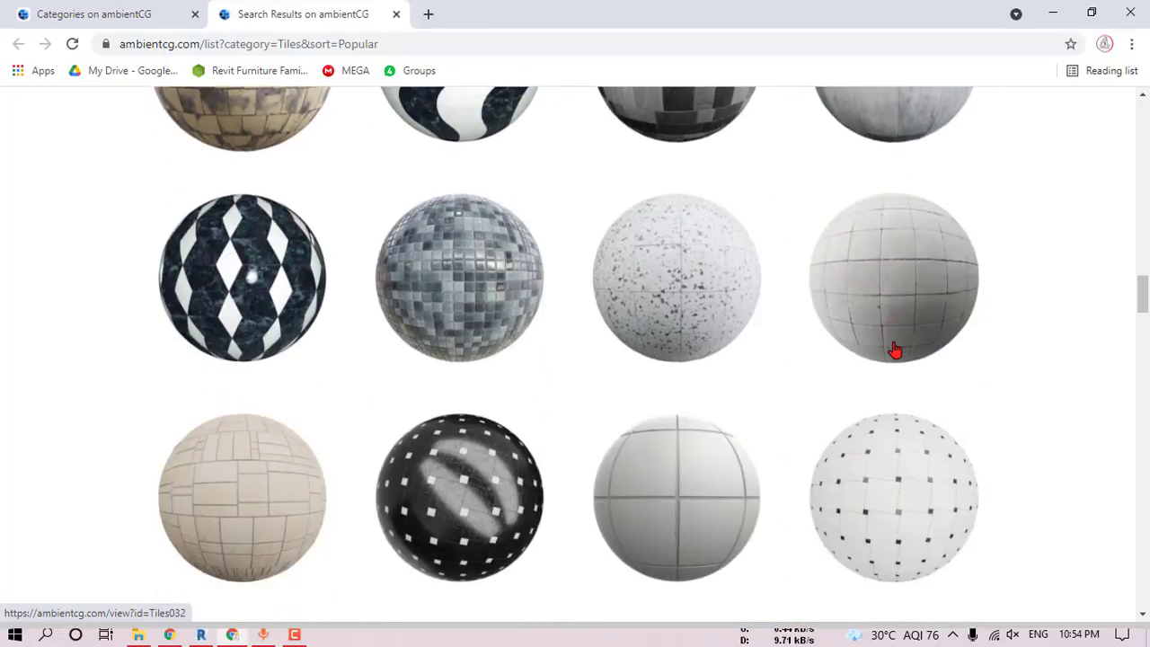
scroll(895, 350, down, 6)
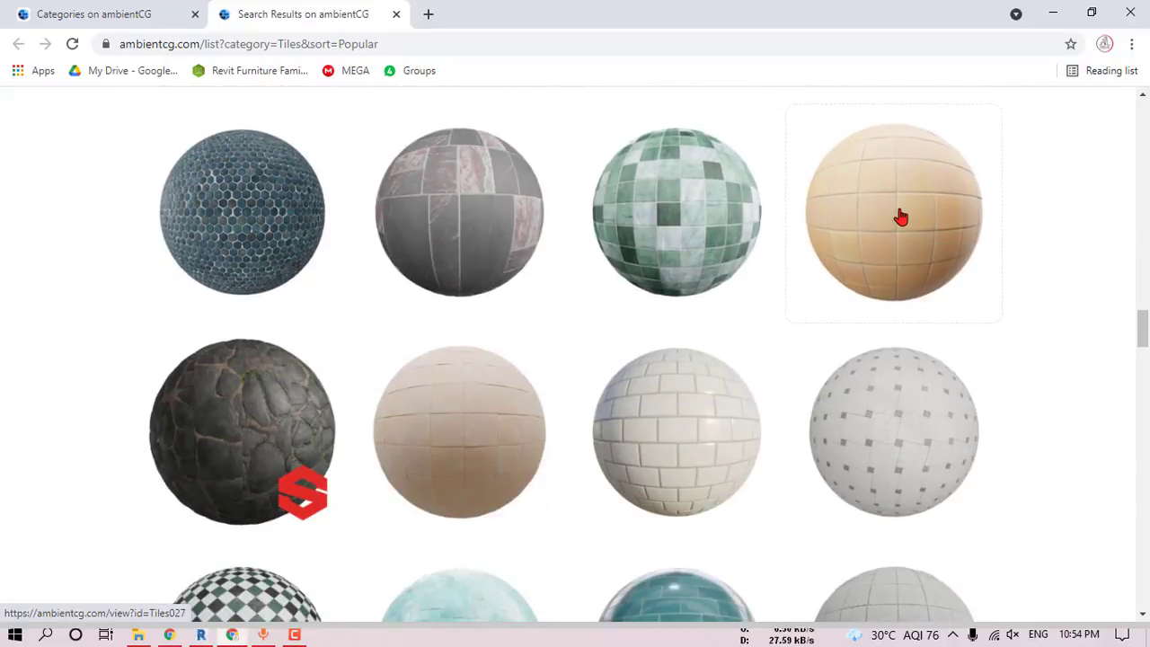
mouse_move(898, 219)
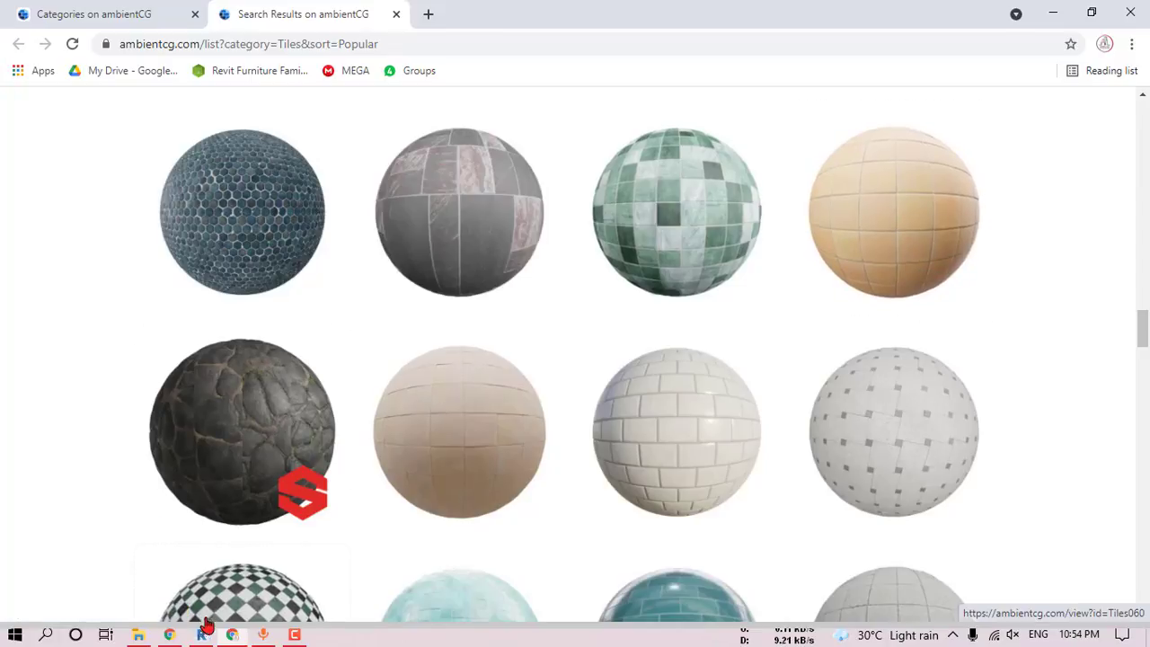
- Switch back to Revit and replace the 1.FIRST FLOOR FINISH appearance asset with Mahogany from the Appearance Library's Wood category
mouse_move(201, 635)
click(216, 544)
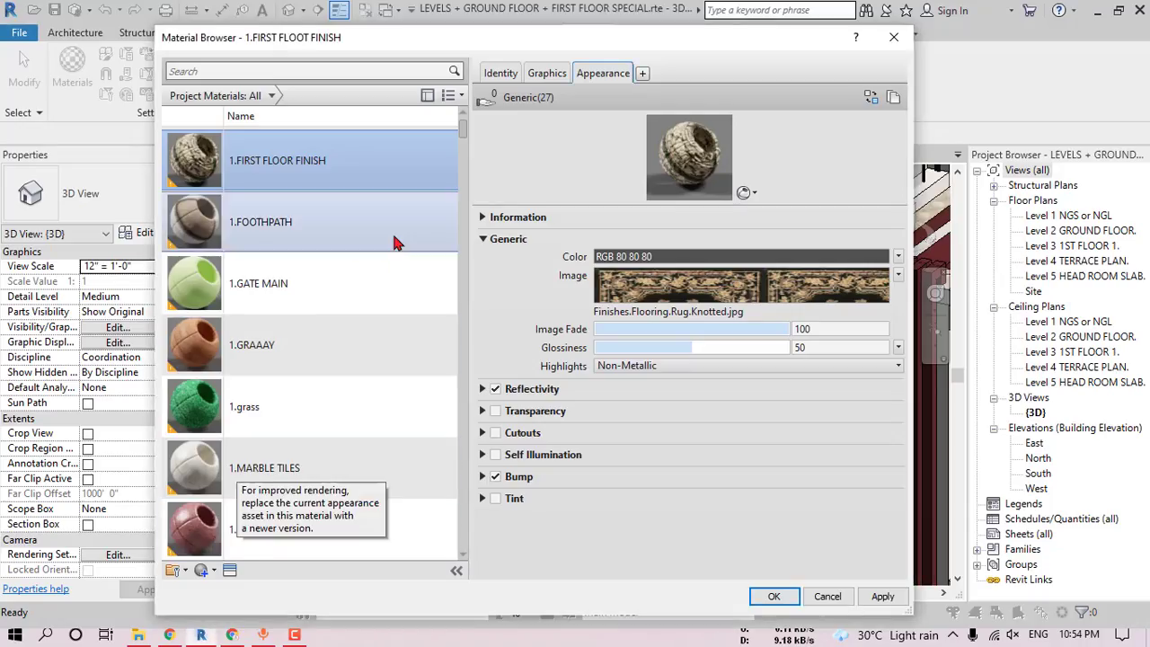
scroll(360, 196, up, 1)
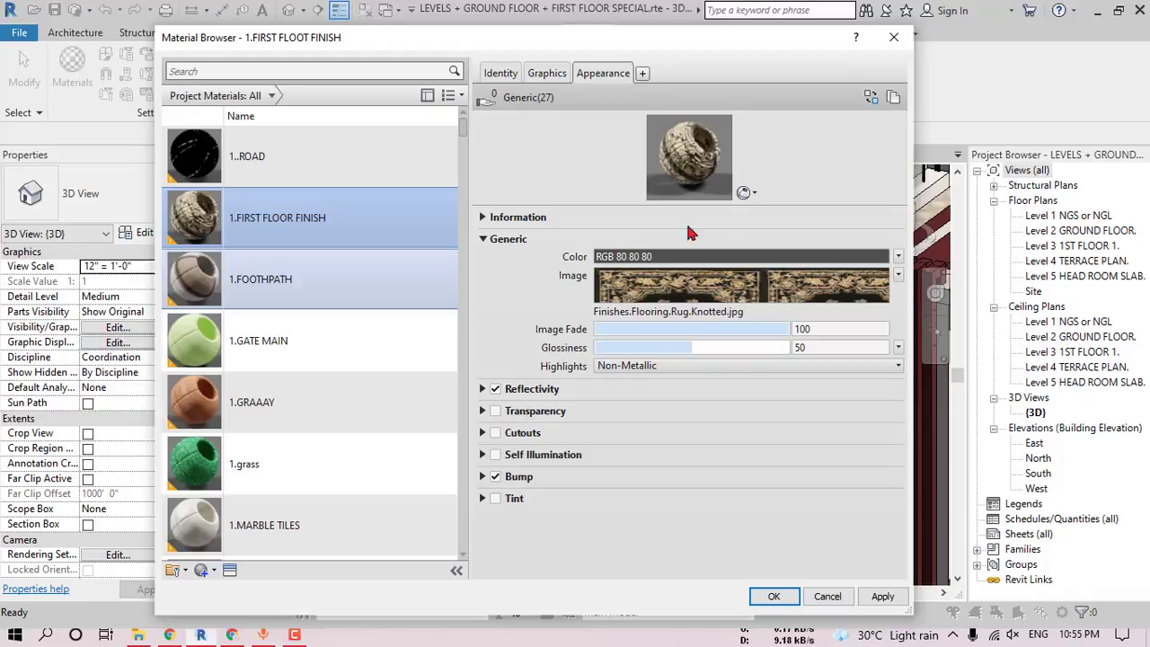
click(870, 98)
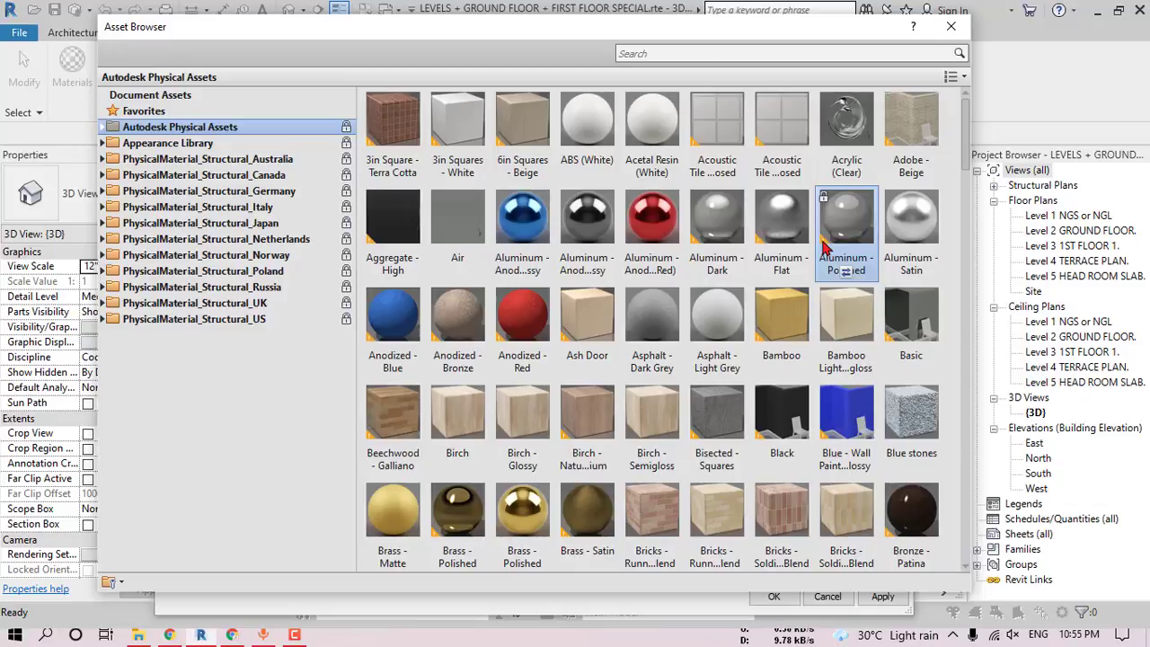
click(104, 143)
scroll(223, 397, down, 1)
click(144, 496)
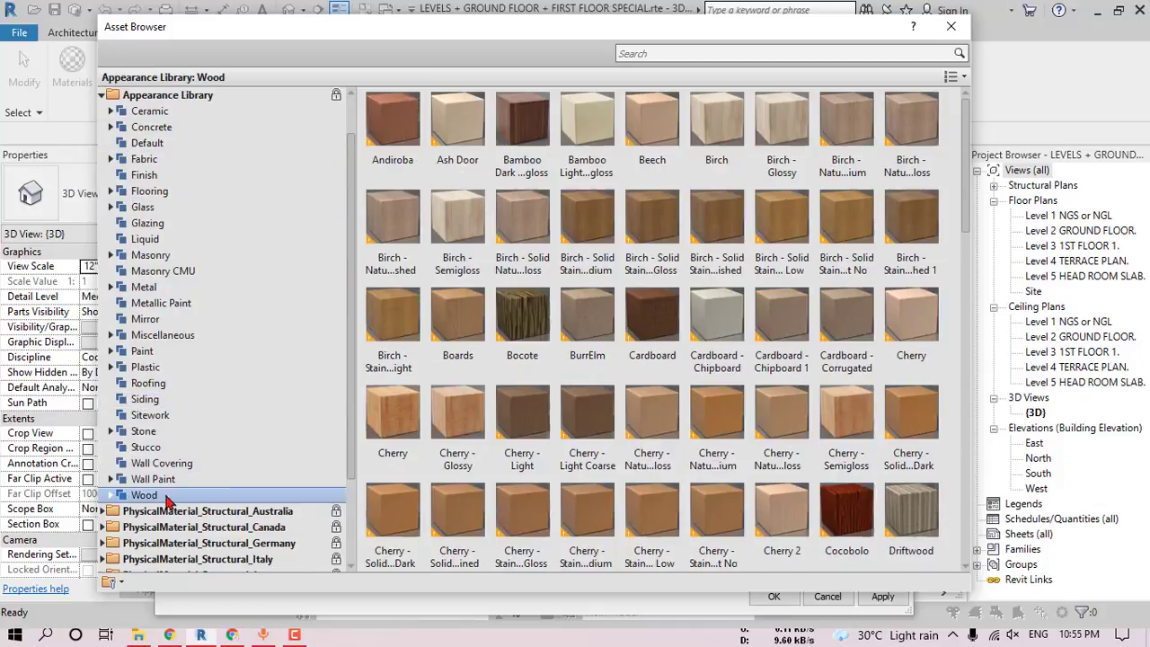
drag(966, 171, 980, 287)
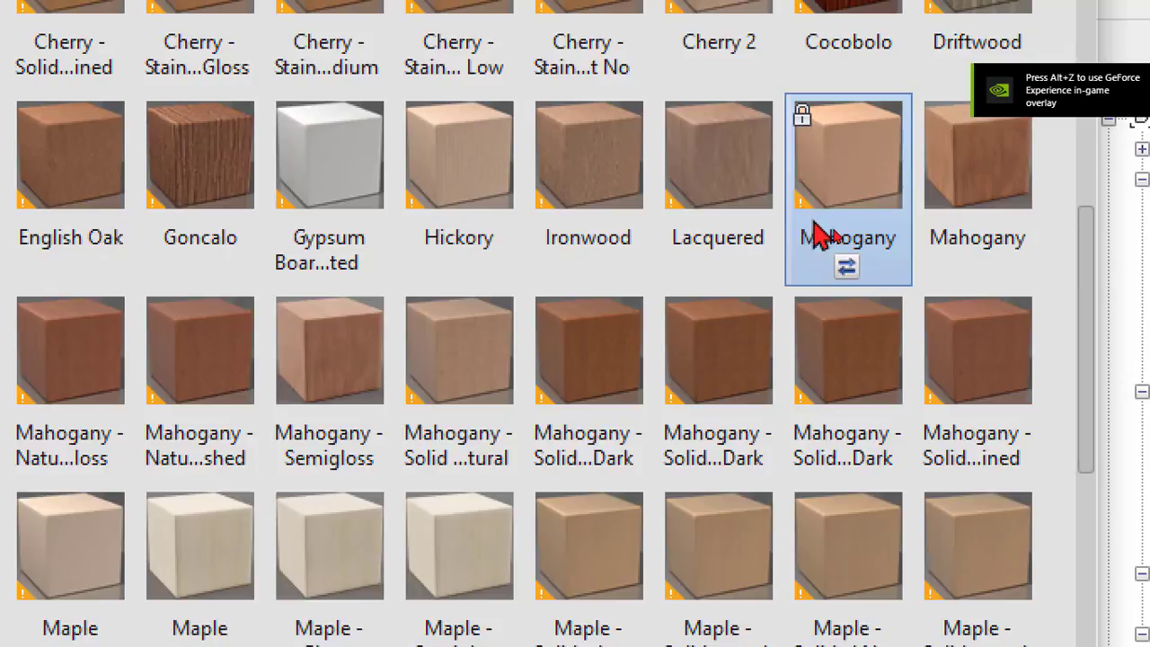
click(975, 209)
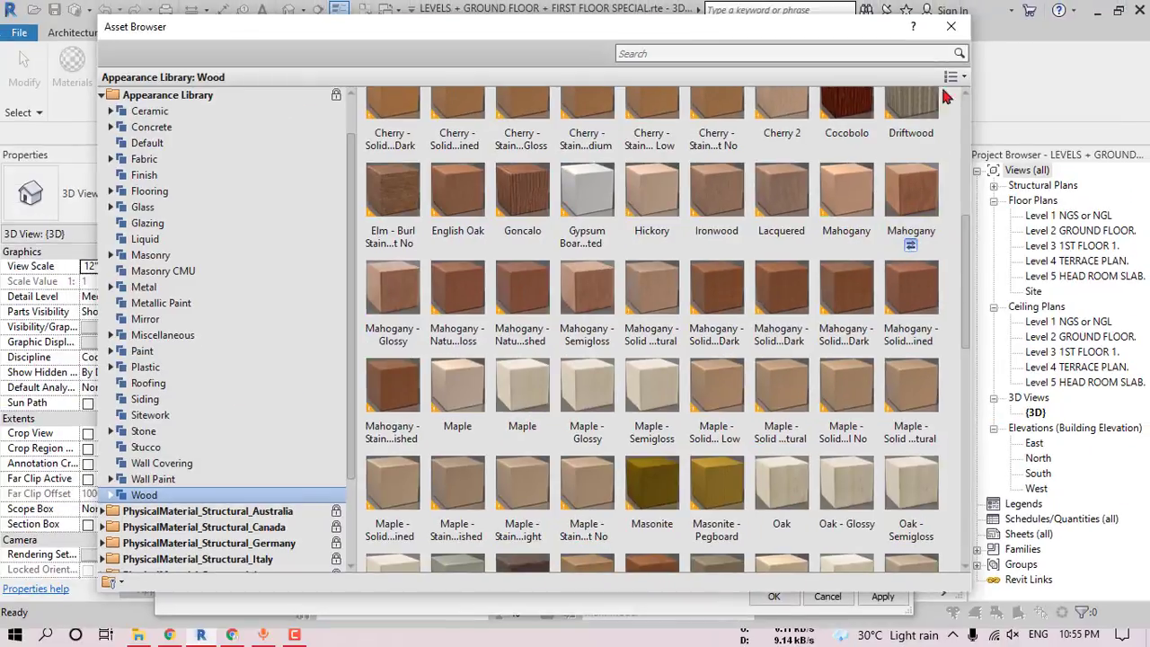
click(950, 28)
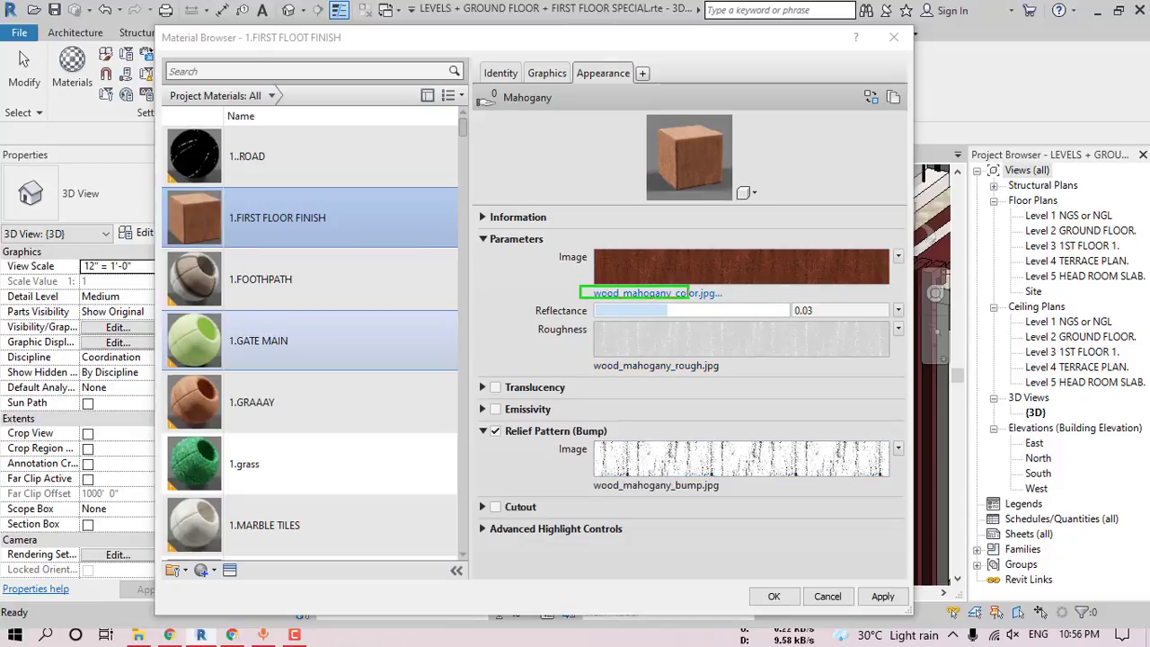
- Replace the material's colour image with Tiles027_4K_Color.jpg from the Tiles folder of 01.HQ Textures
click(647, 294)
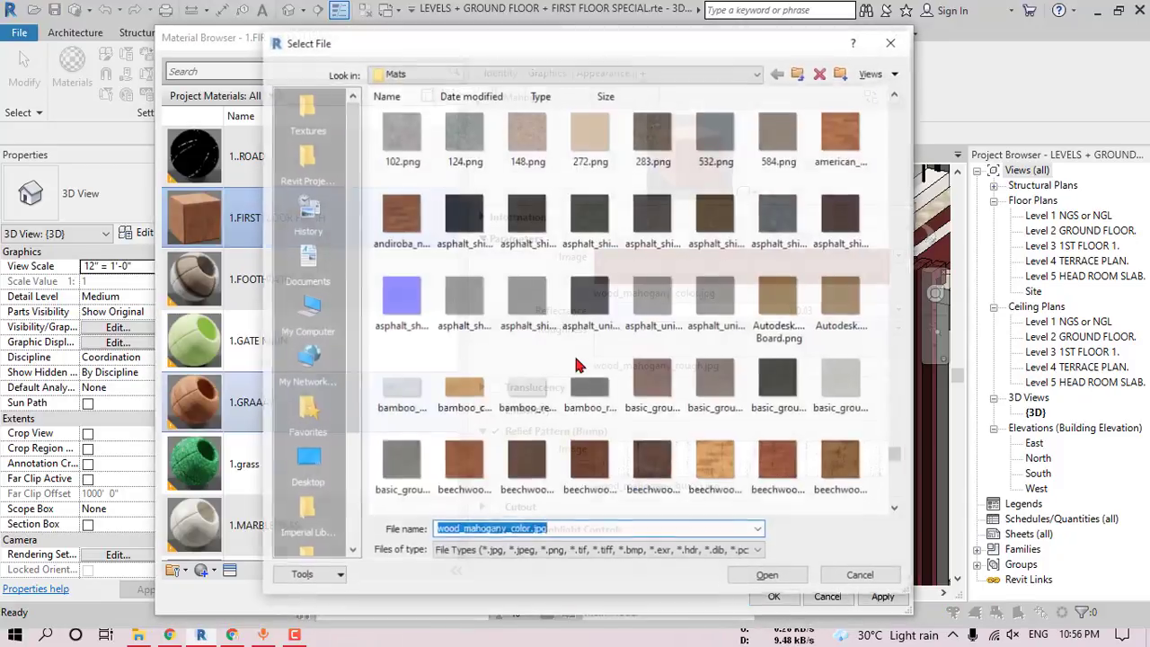
click(305, 112)
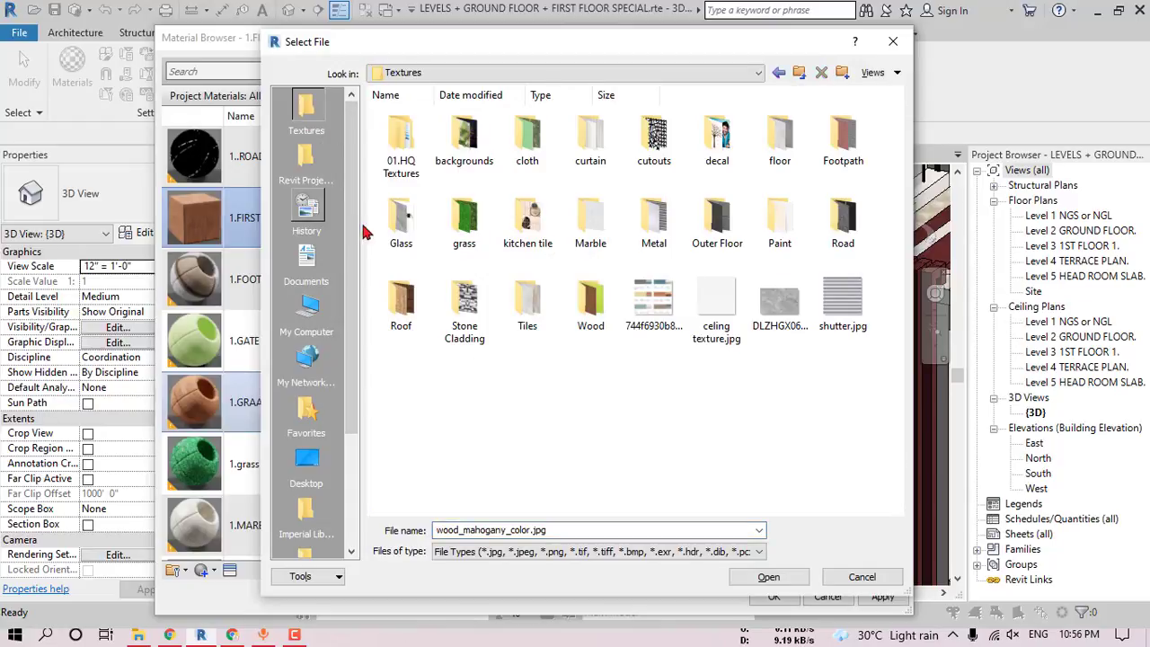
double_click(400, 137)
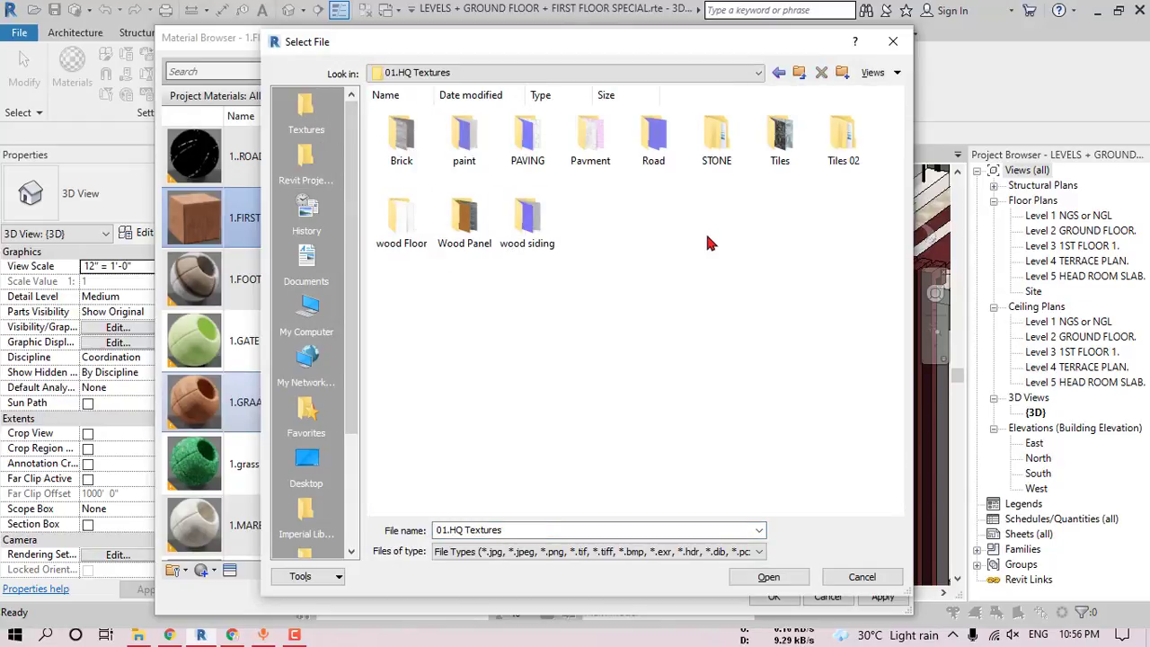
double_click(780, 135)
click(832, 381)
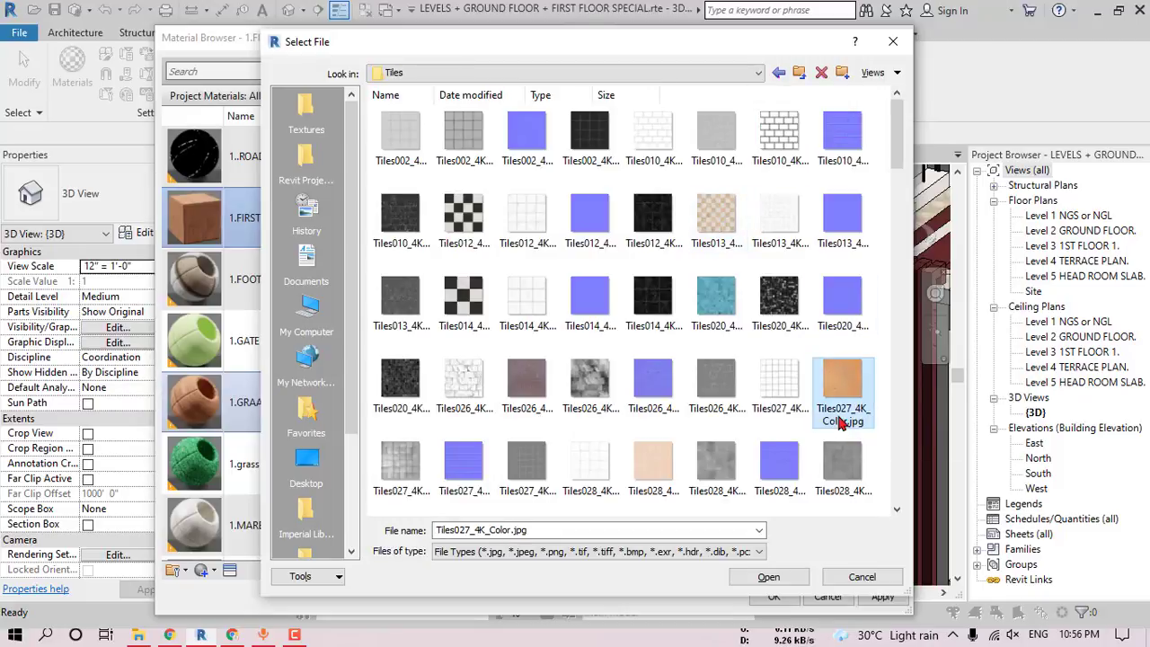
mouse_move(899, 151)
mouse_down()
mouse_move(900, 197)
mouse_move(900, 168)
mouse_up()
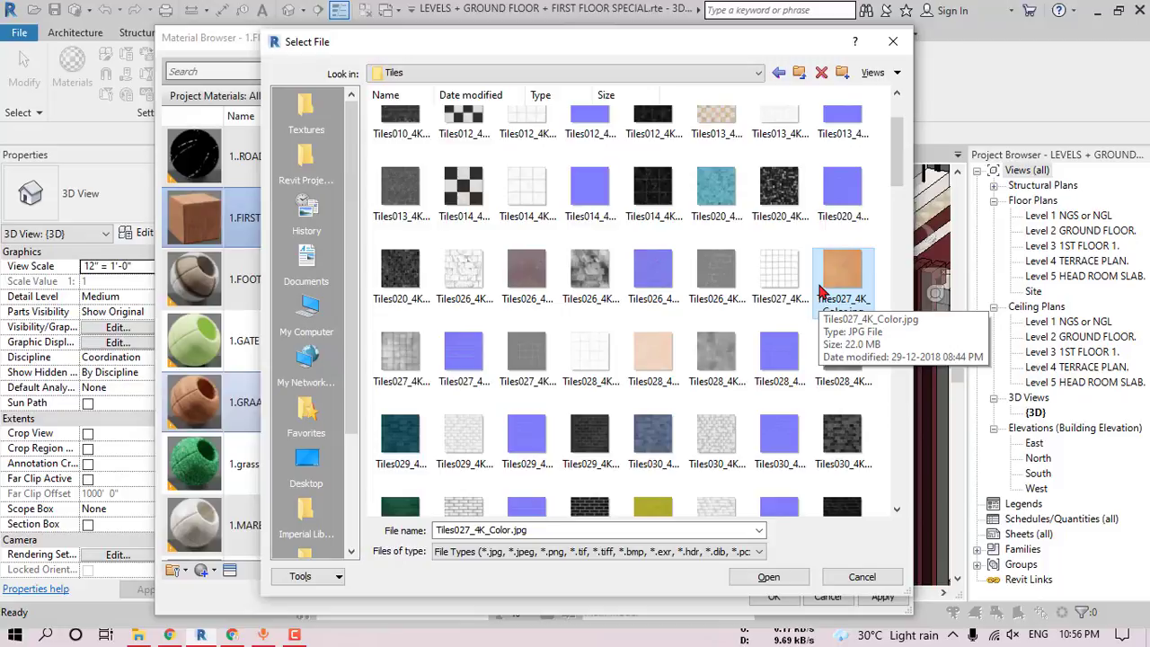
click(768, 576)
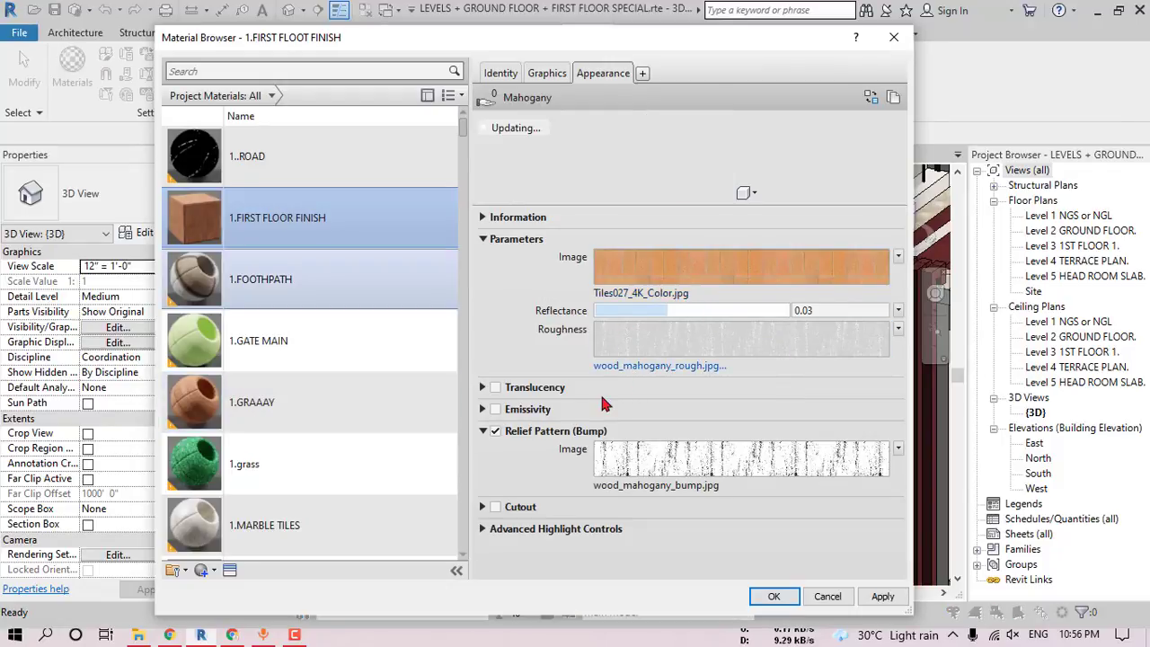
- Replace the first floor finish's roughness image with Tiles027_4K_Roughness.jpg from the Tiles folder of 01.HQ Textures
click(631, 368)
click(305, 113)
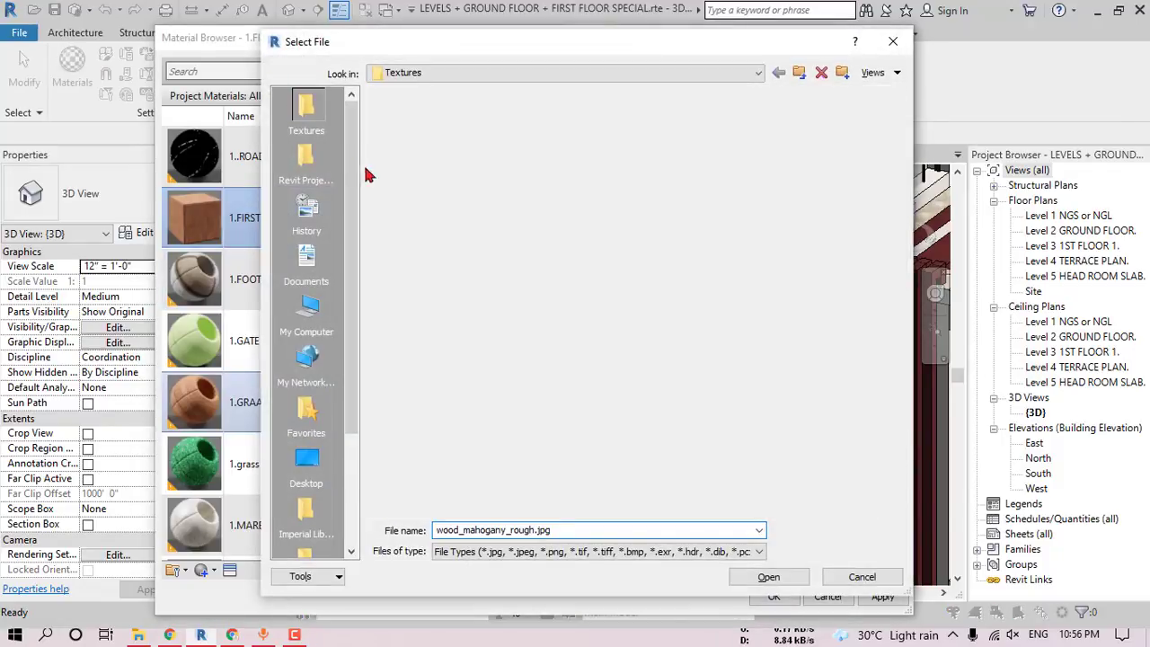
double_click(400, 144)
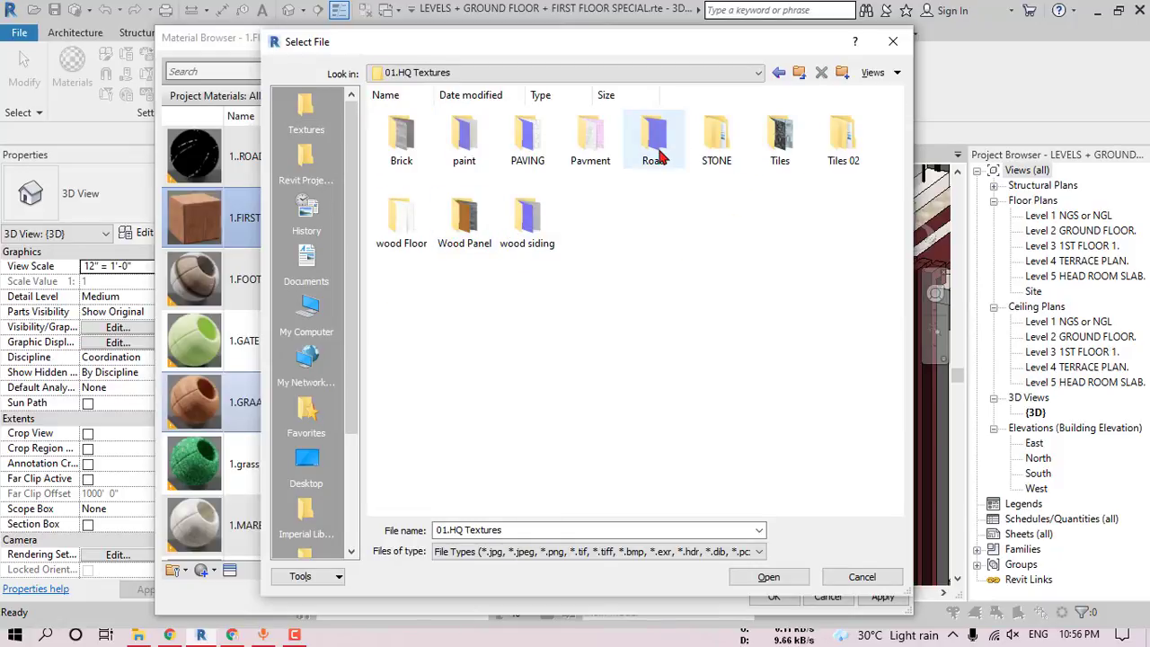
double_click(779, 141)
click(400, 467)
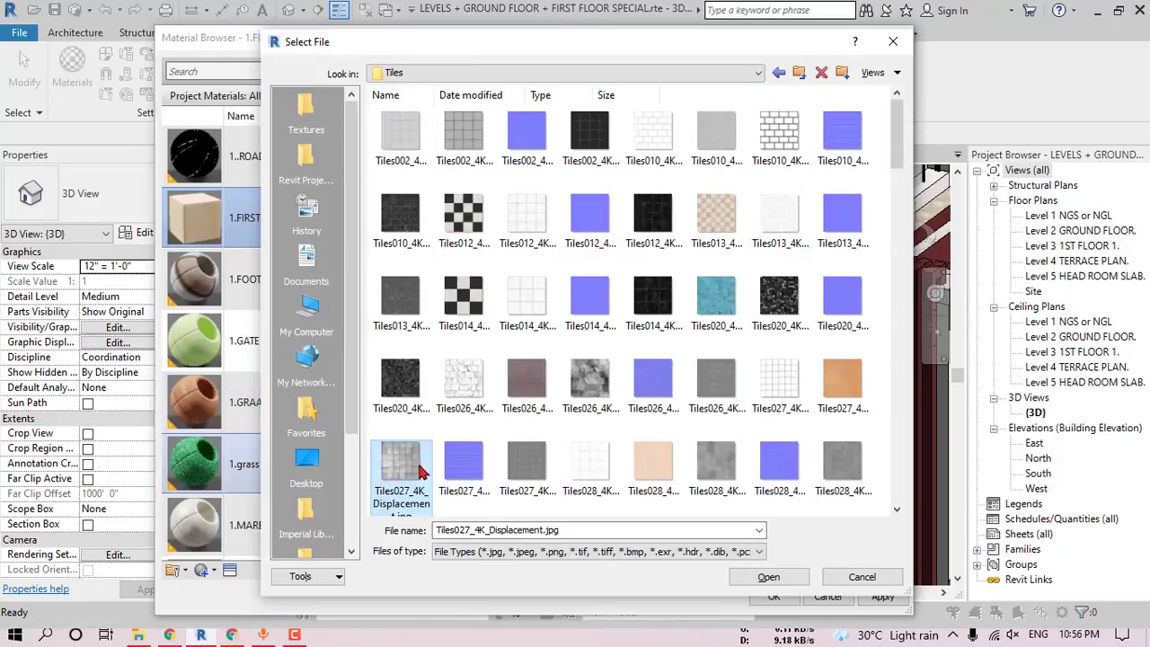
click(463, 467)
click(526, 495)
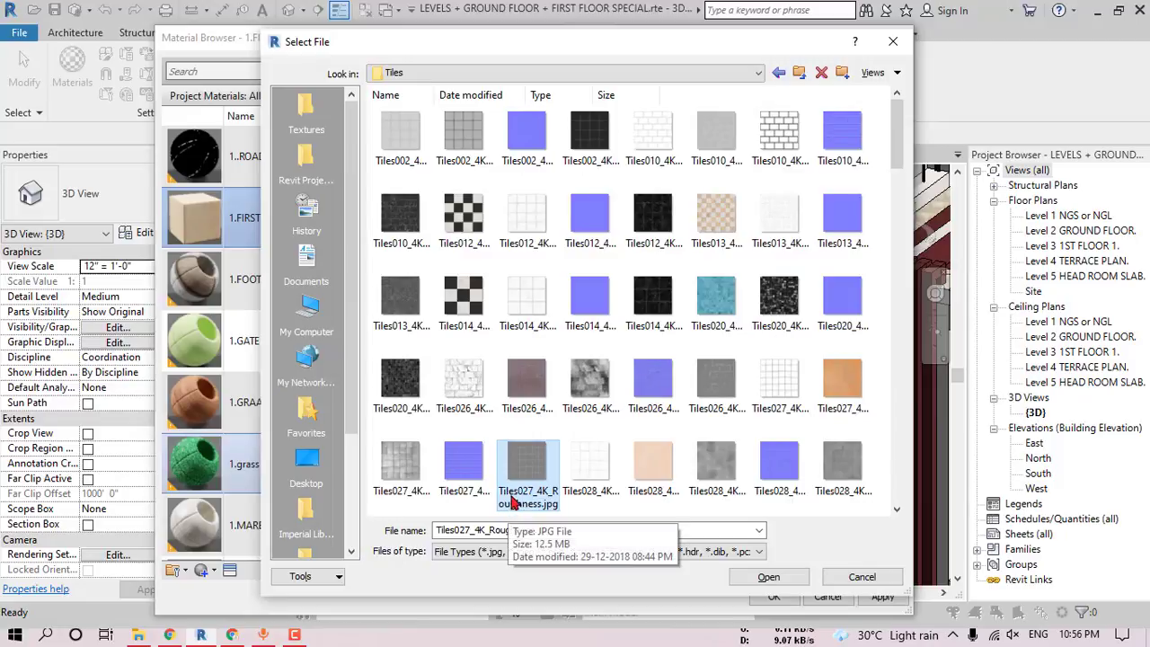
click(768, 577)
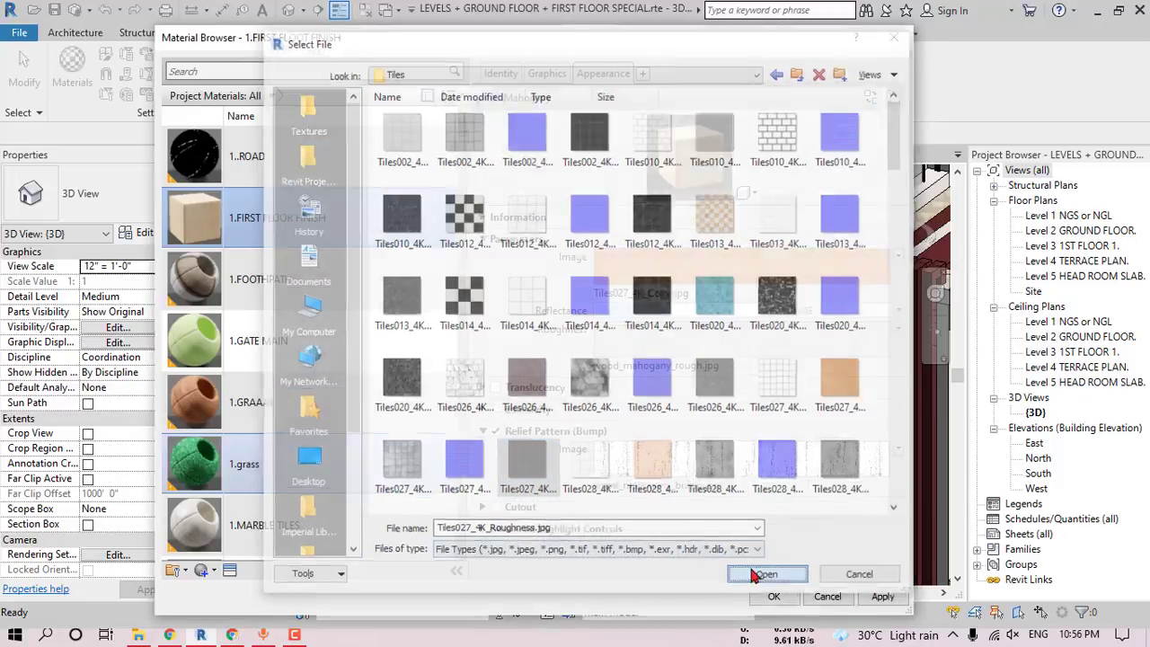
- Replace the relief pattern (bump) image with Tiles027_4K_Displacement.jpg from the Tiles folder of 01.HQ Textures
click(674, 484)
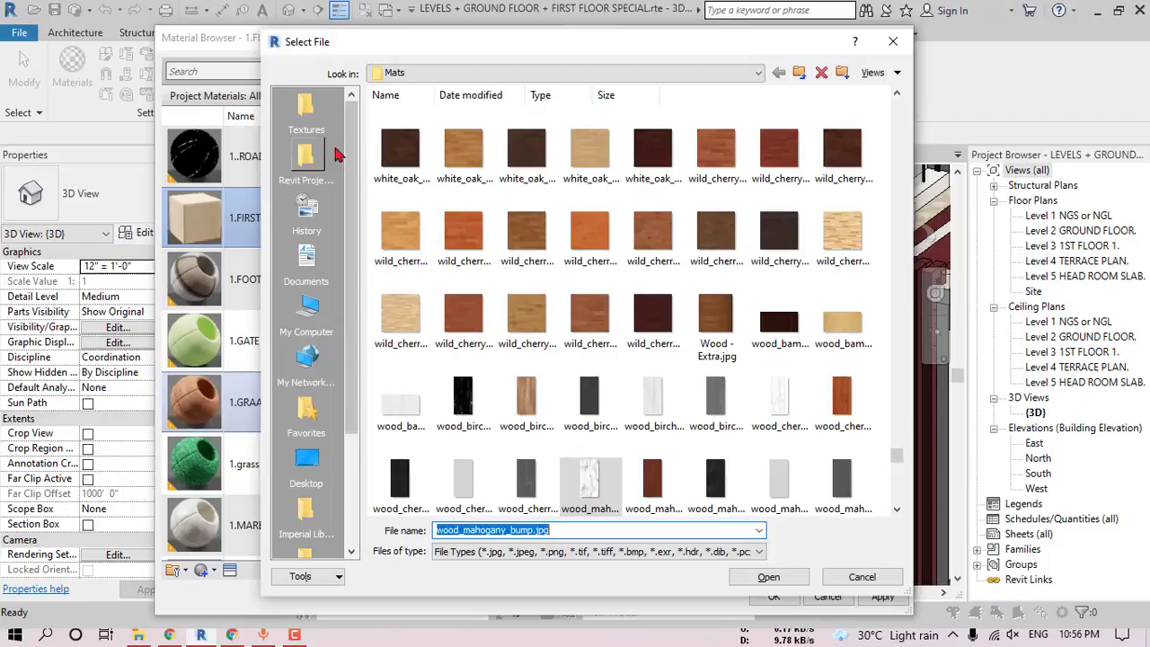
click(311, 113)
double_click(404, 147)
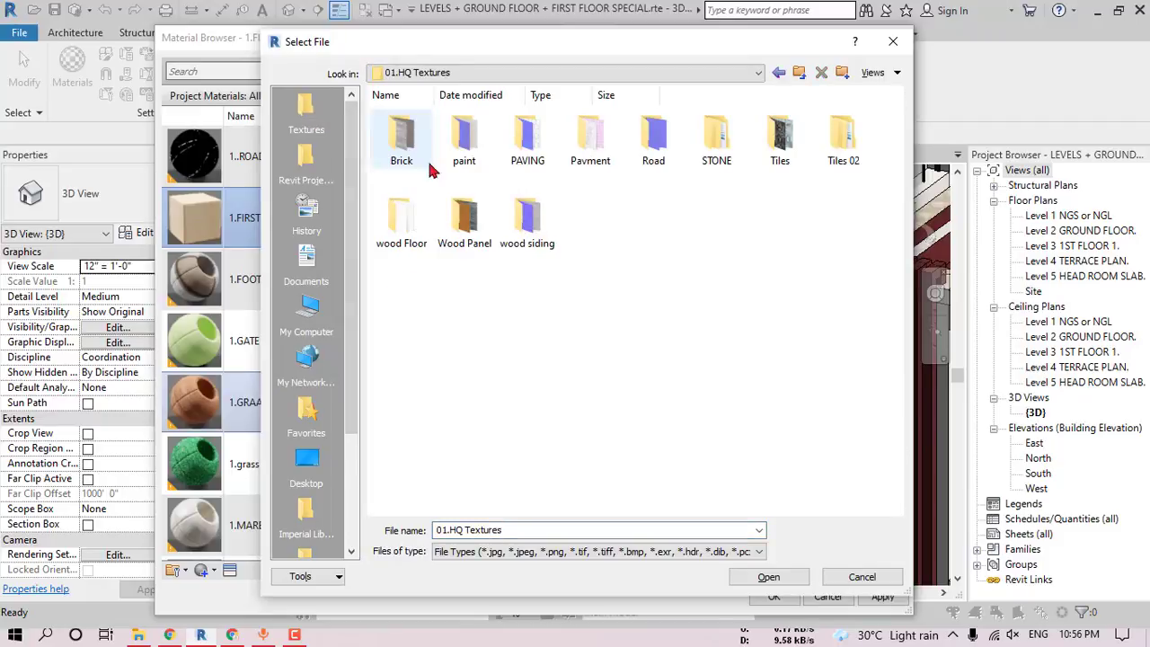
double_click(765, 157)
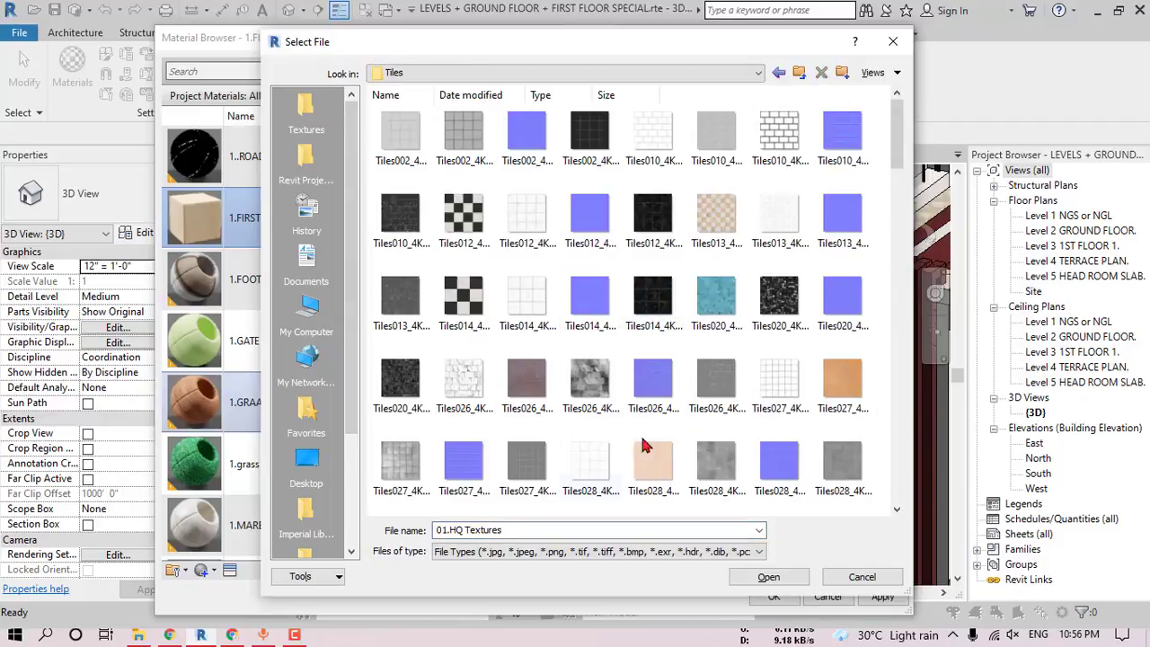
click(414, 466)
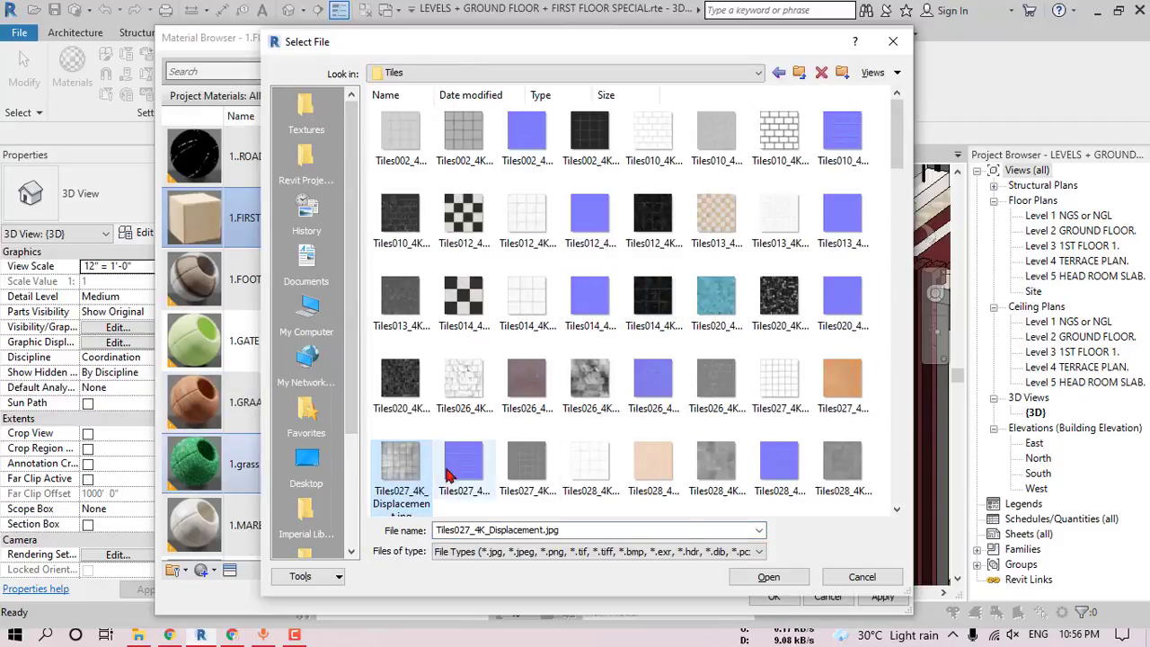
click(769, 577)
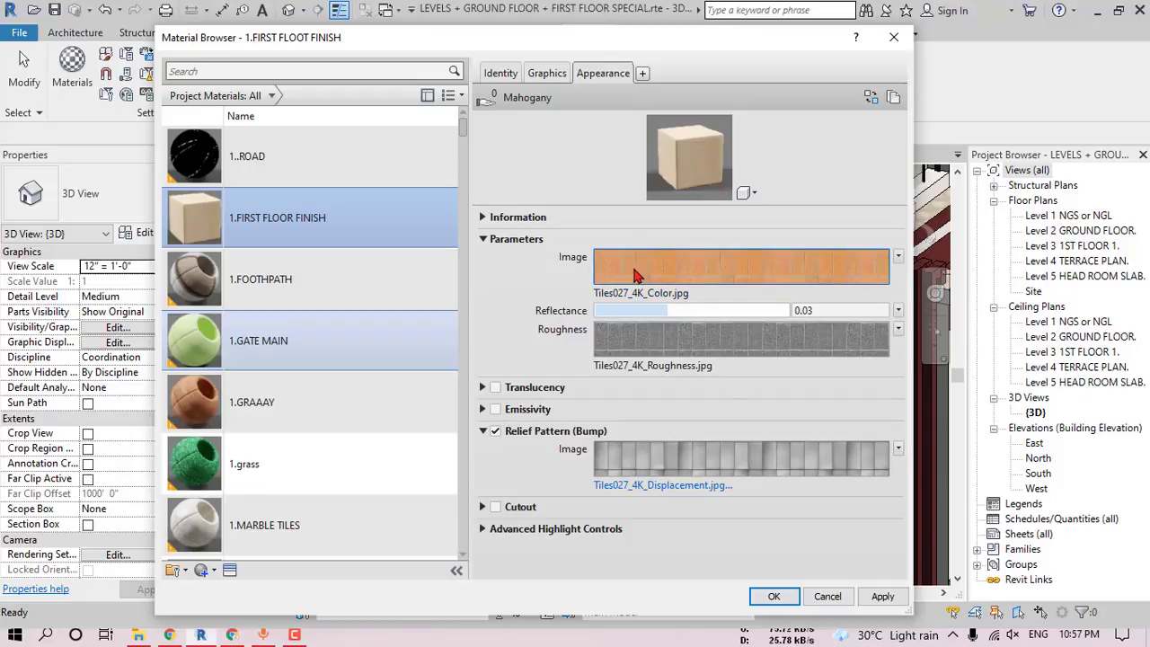
- Unlink the colour image's width and height and set its sample size to 6' by 6'
click(637, 275)
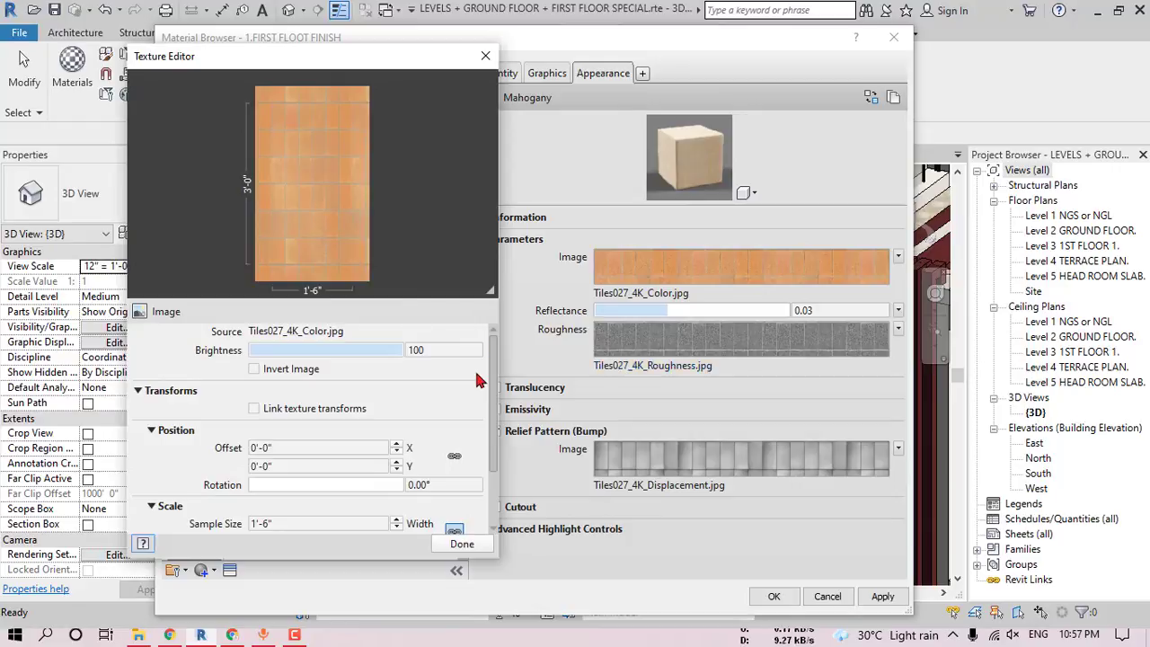
scroll(490, 381, down, 3)
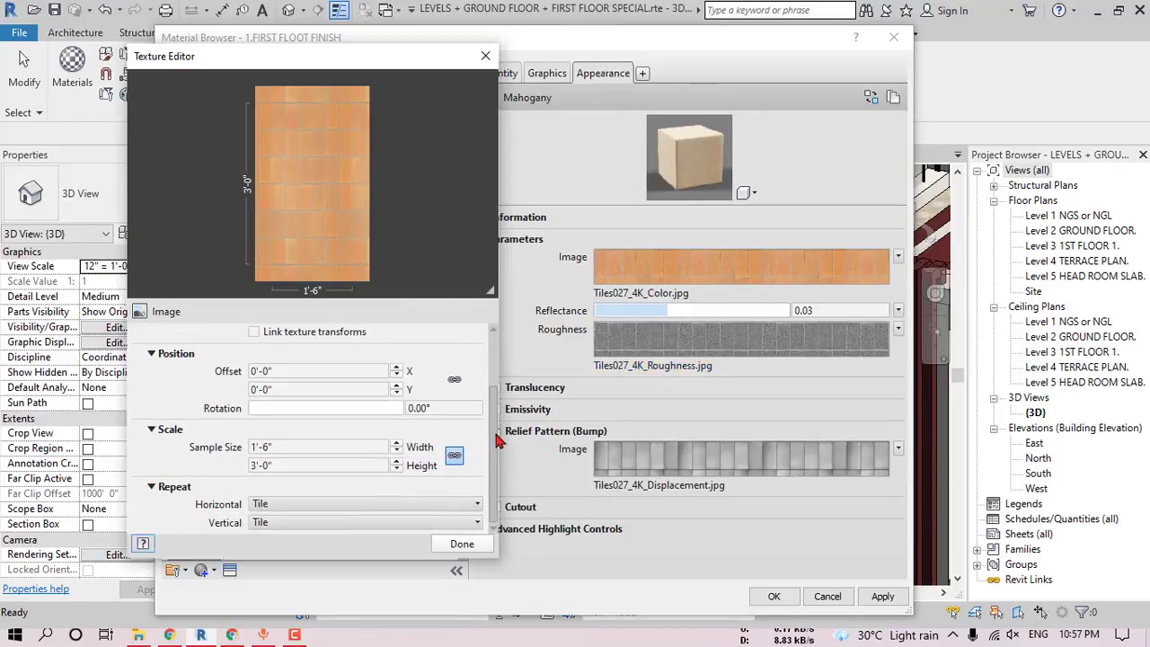
click(385, 448)
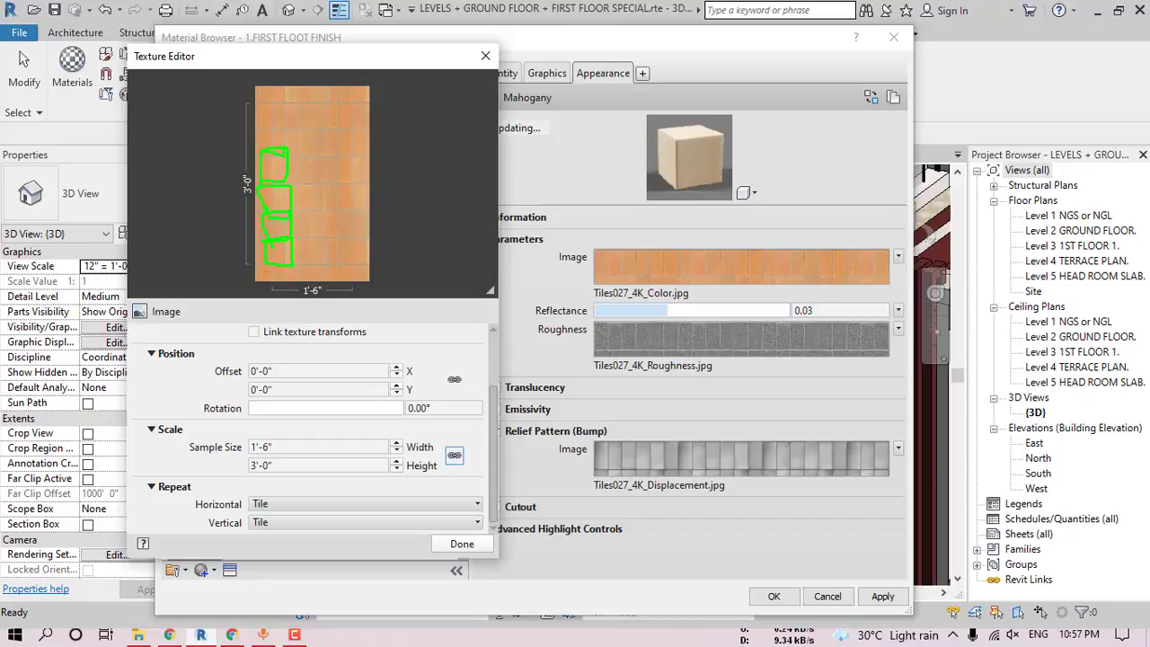
double_click(294, 447)
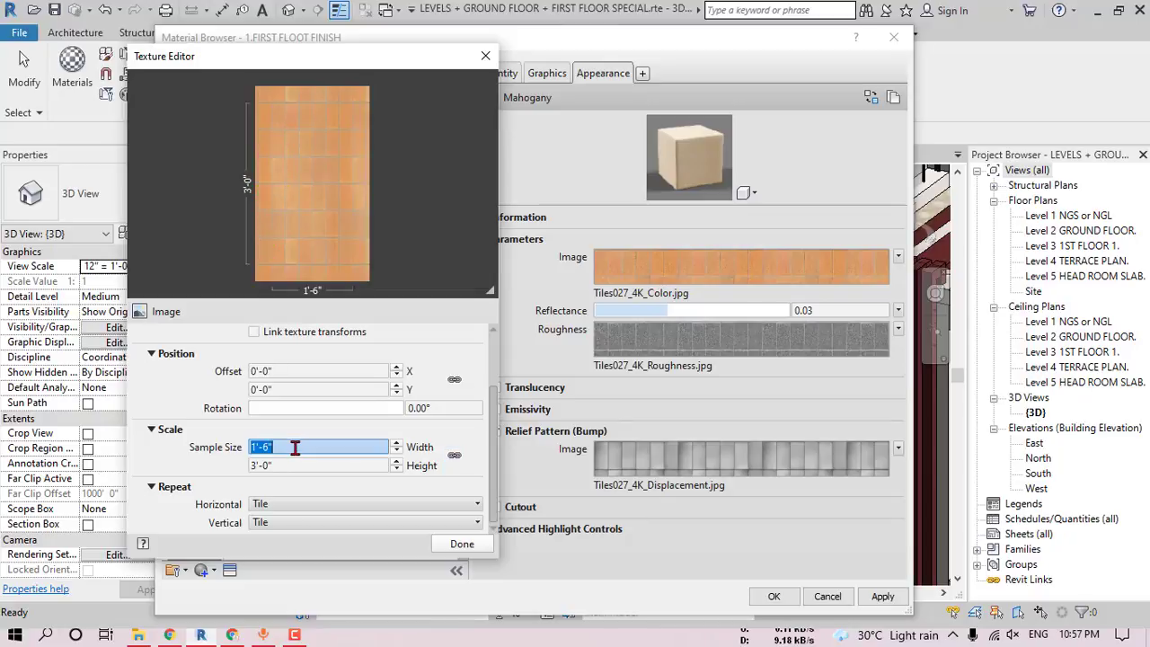
text(6')
key(Tab)
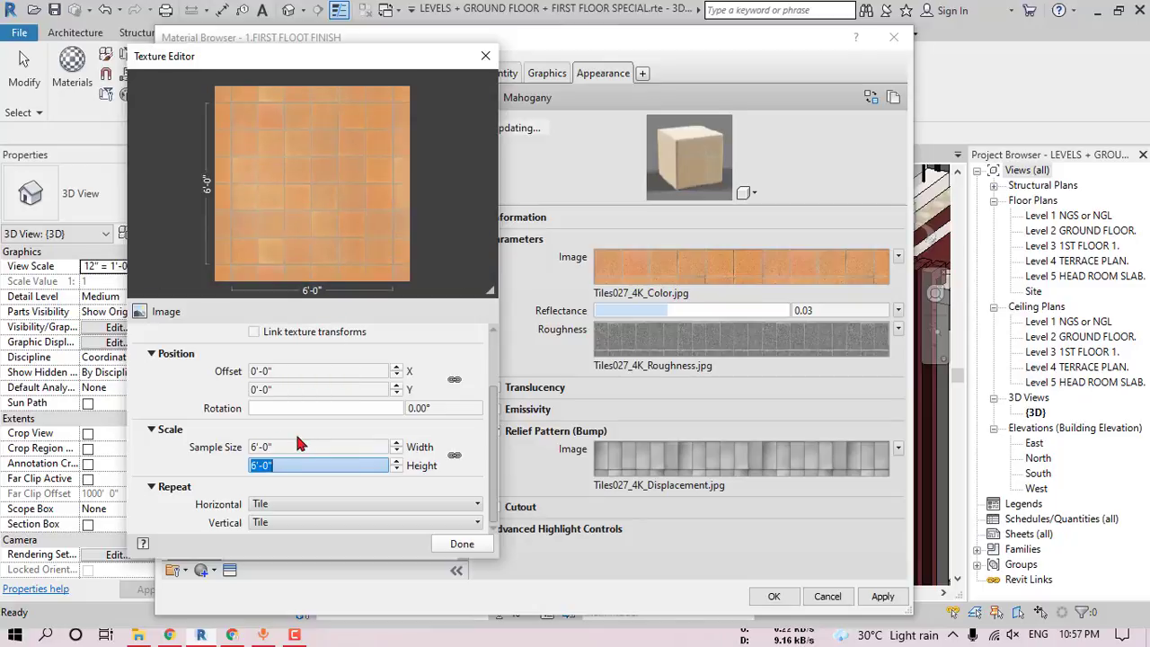
click(462, 544)
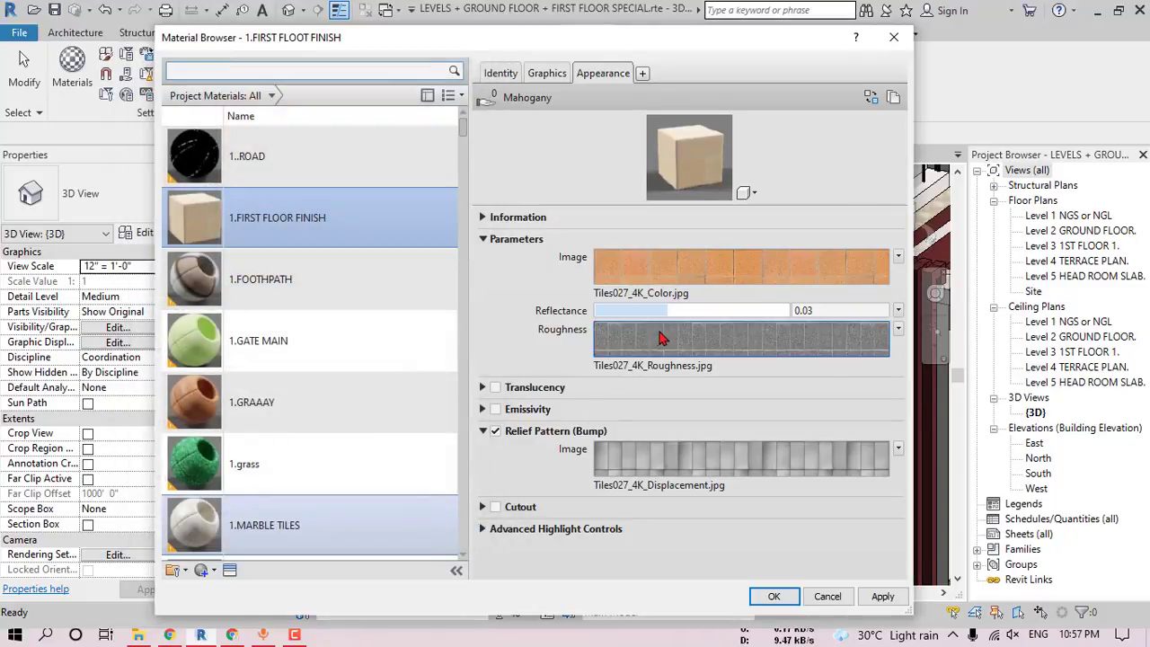
- Set the roughness image's sample size to 6' wide by 6' high, with width and height unlinked
click(629, 346)
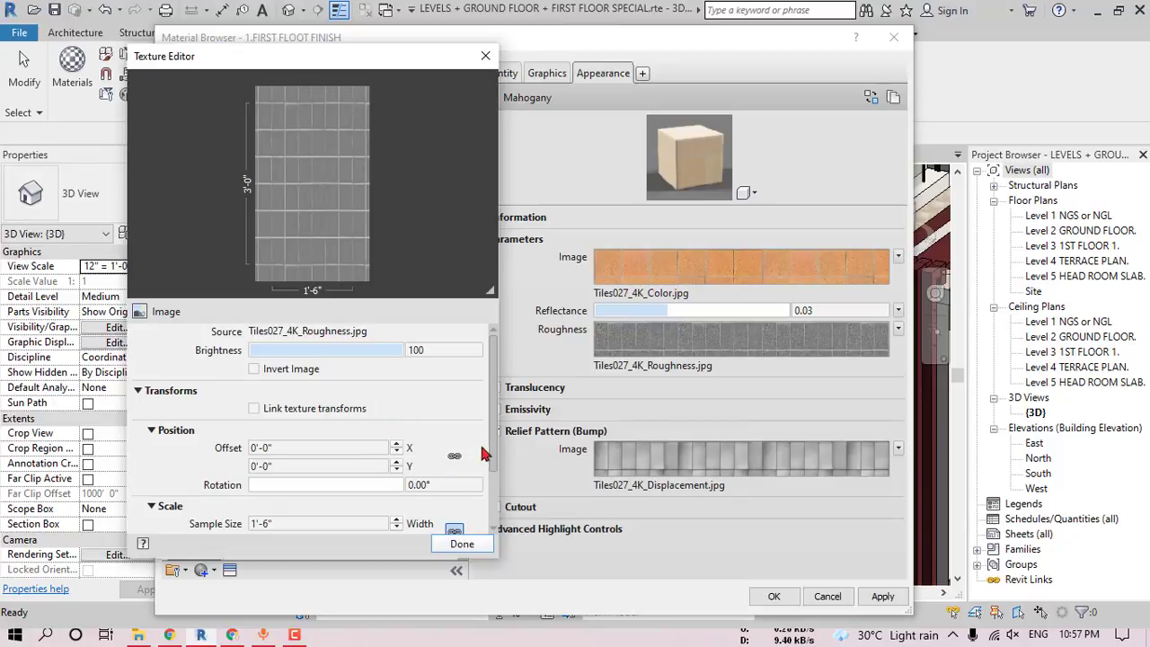
scroll(432, 461, down, 2)
click(331, 452)
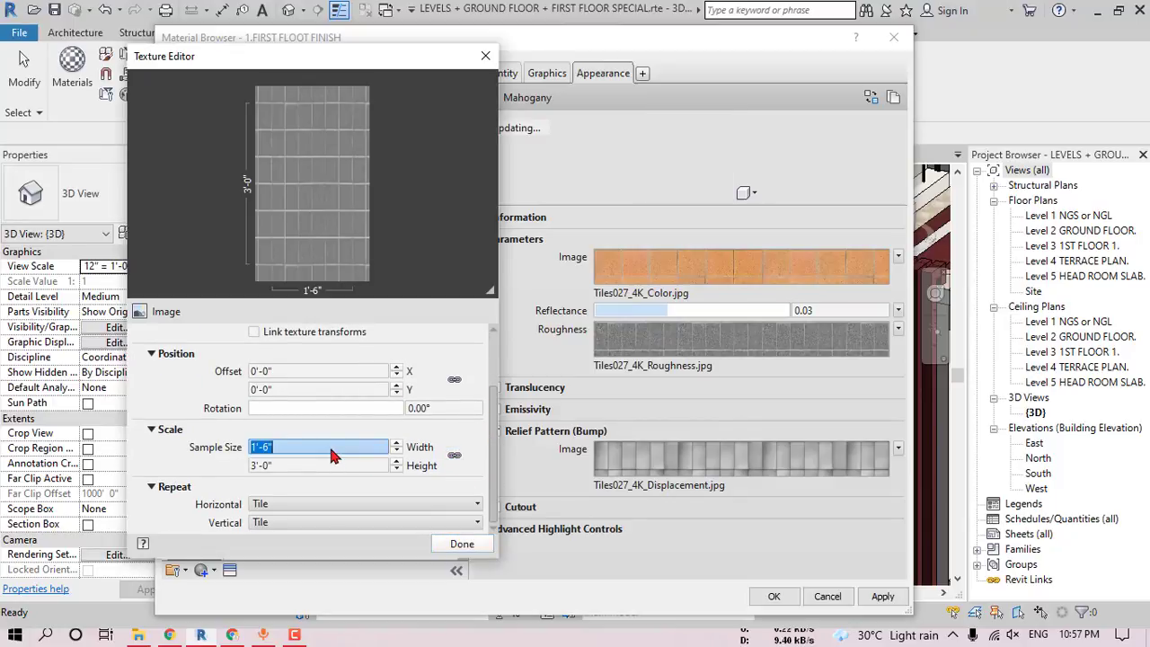
text(6)
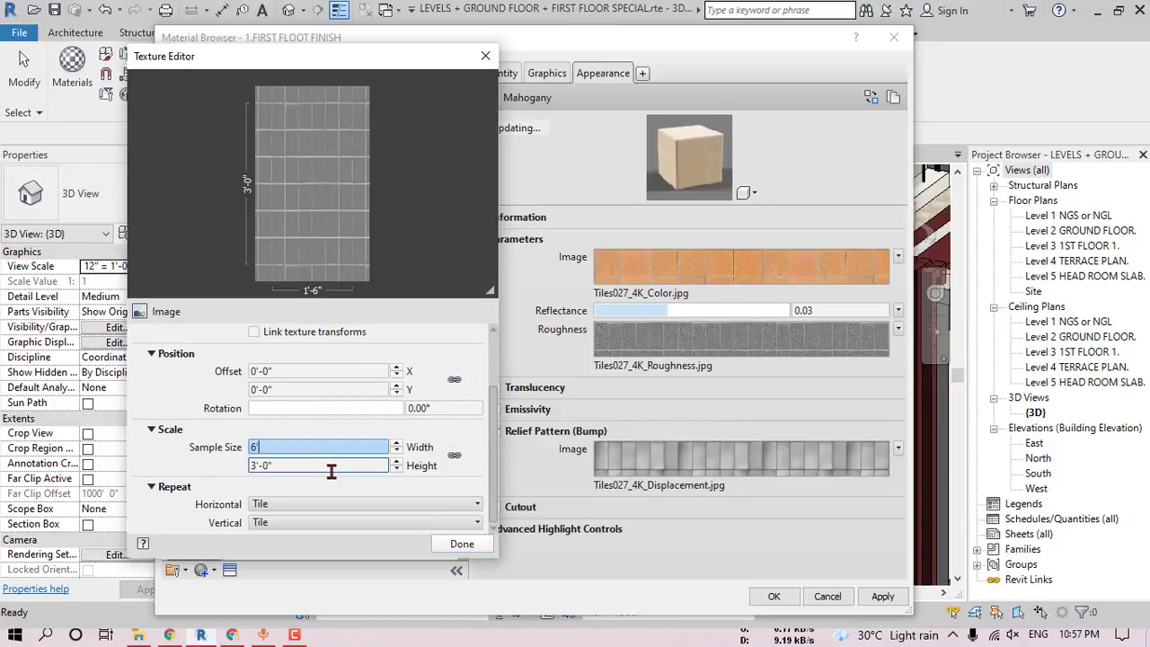
click(331, 471)
text(6')
key(Return)
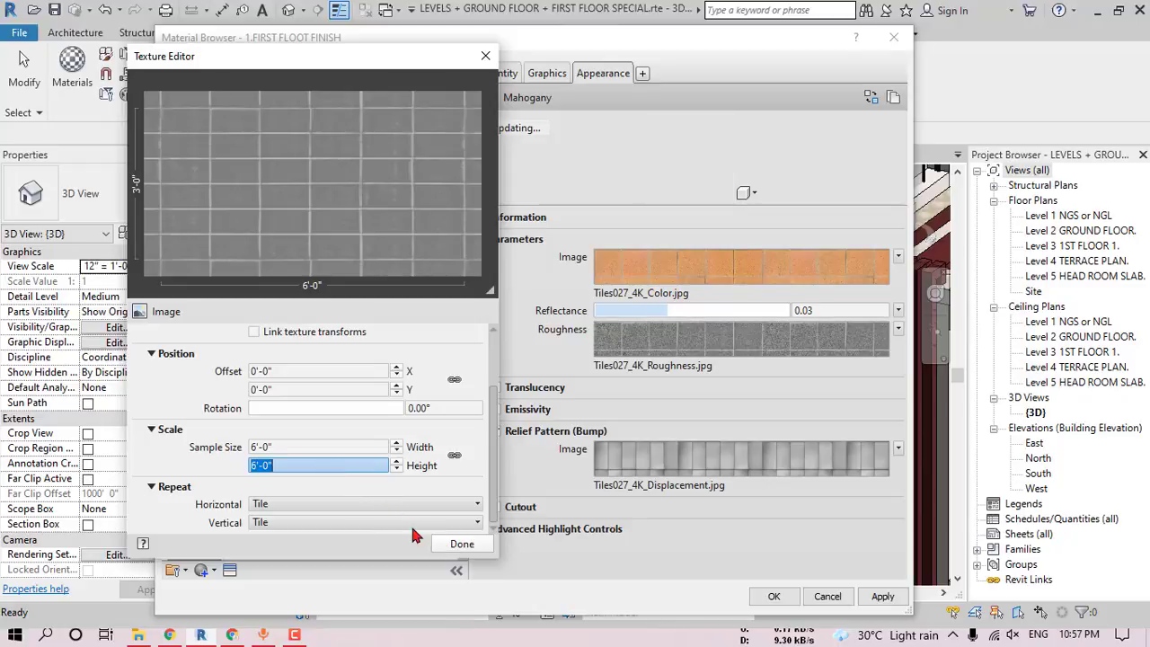
click(460, 543)
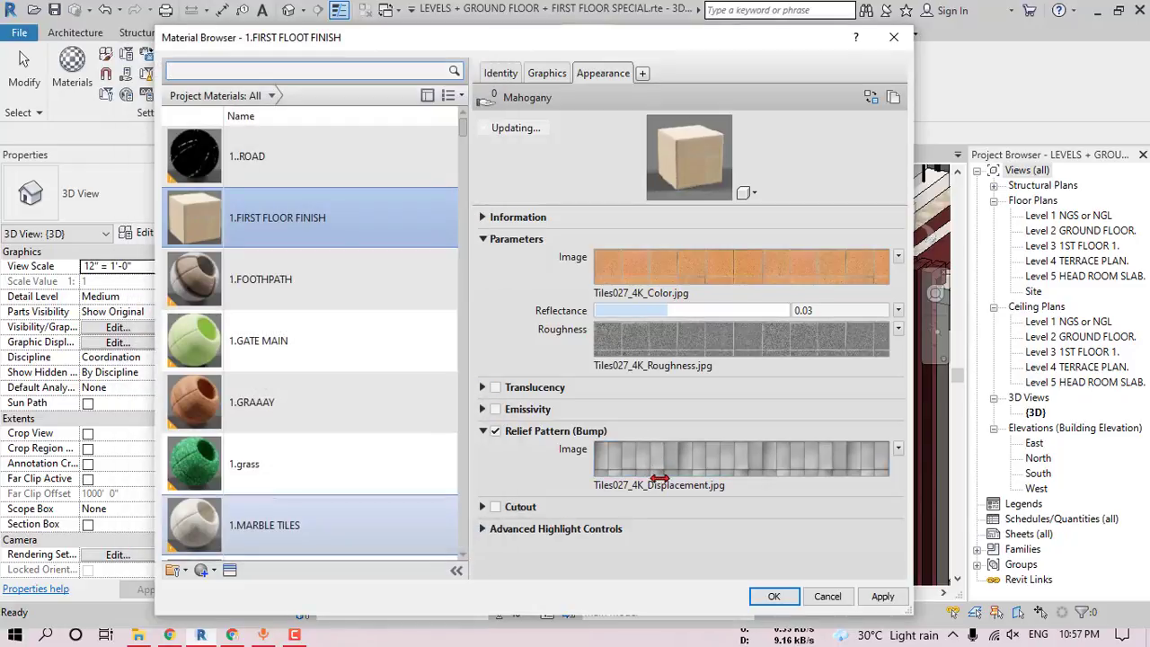
- Unlink the bump image's width and height and set its sample size to 6' by 6'
mouse_move(659, 470)
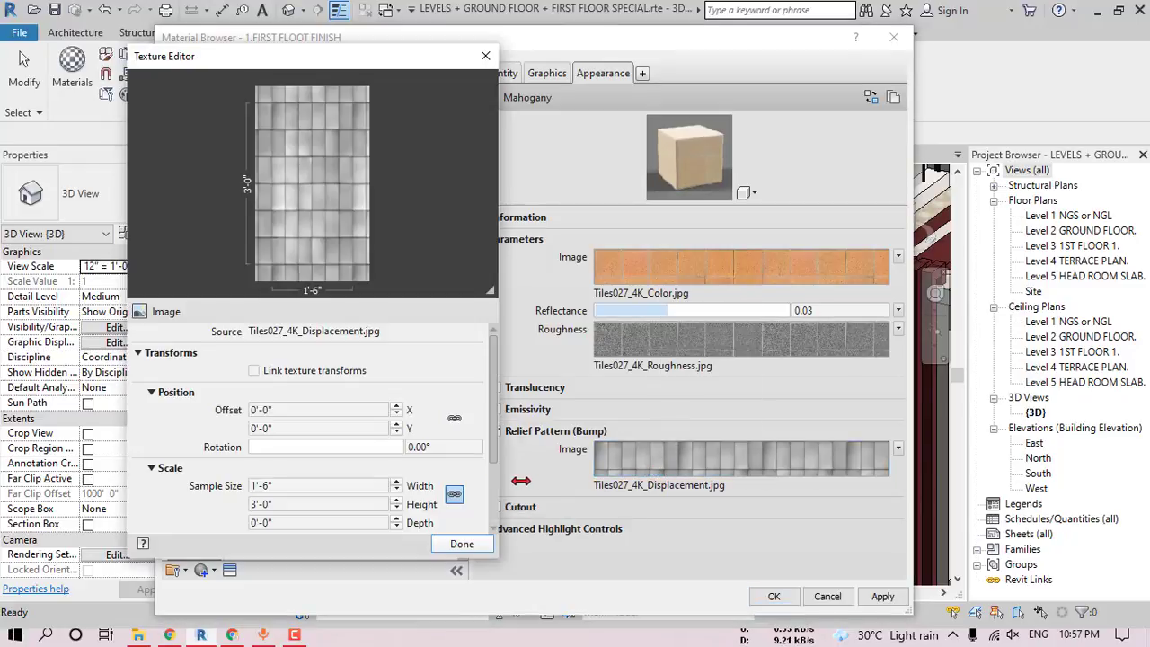
scroll(359, 423, down, 2)
double_click(327, 430)
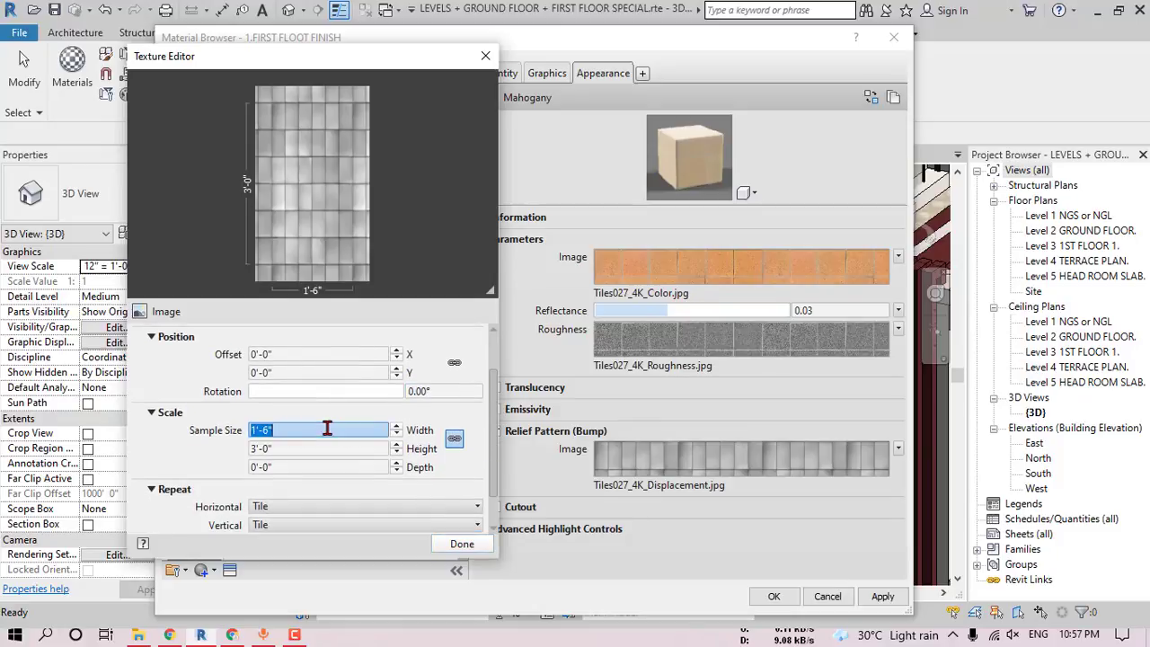
text(6')
double_click(322, 447)
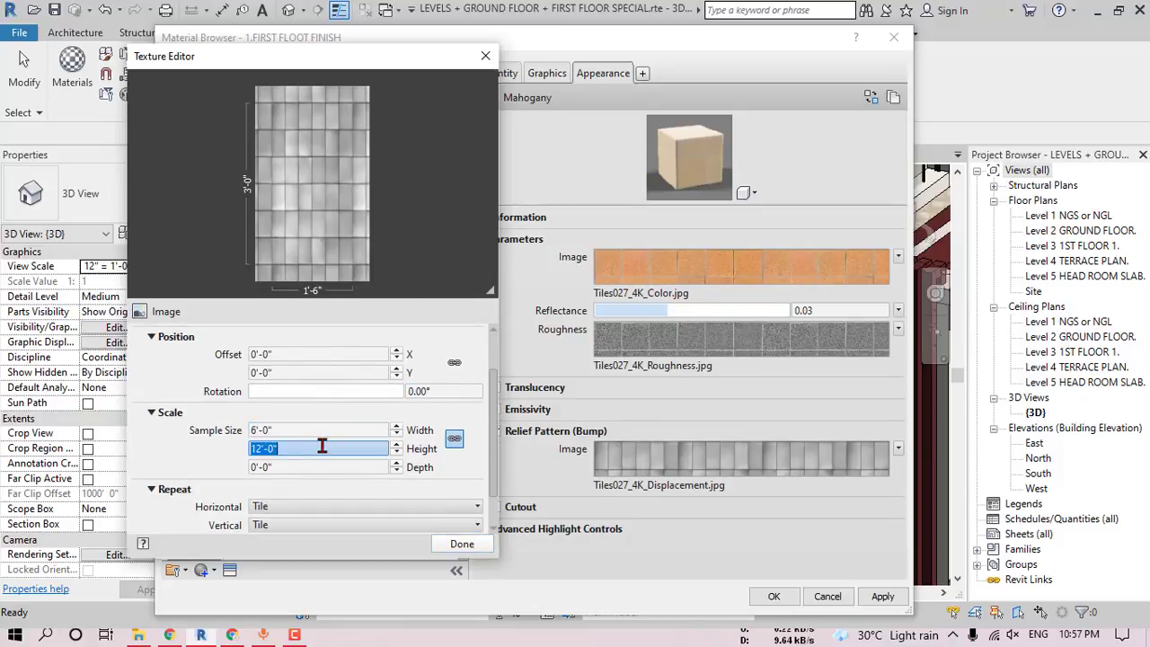
click(454, 438)
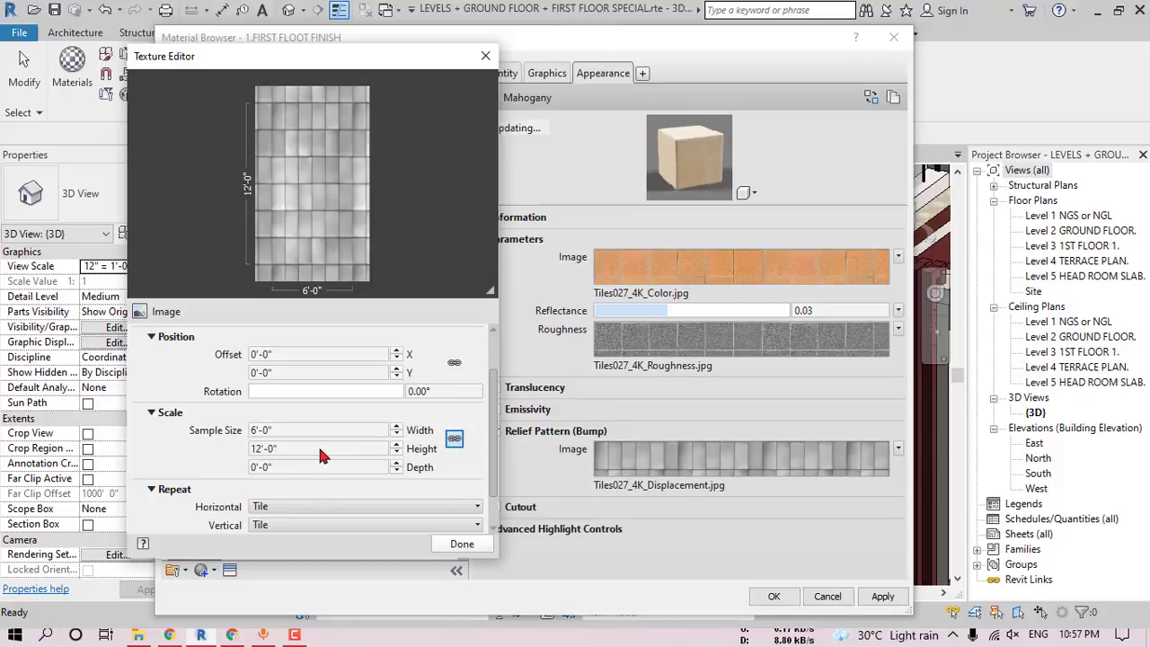
double_click(322, 454)
text(6')
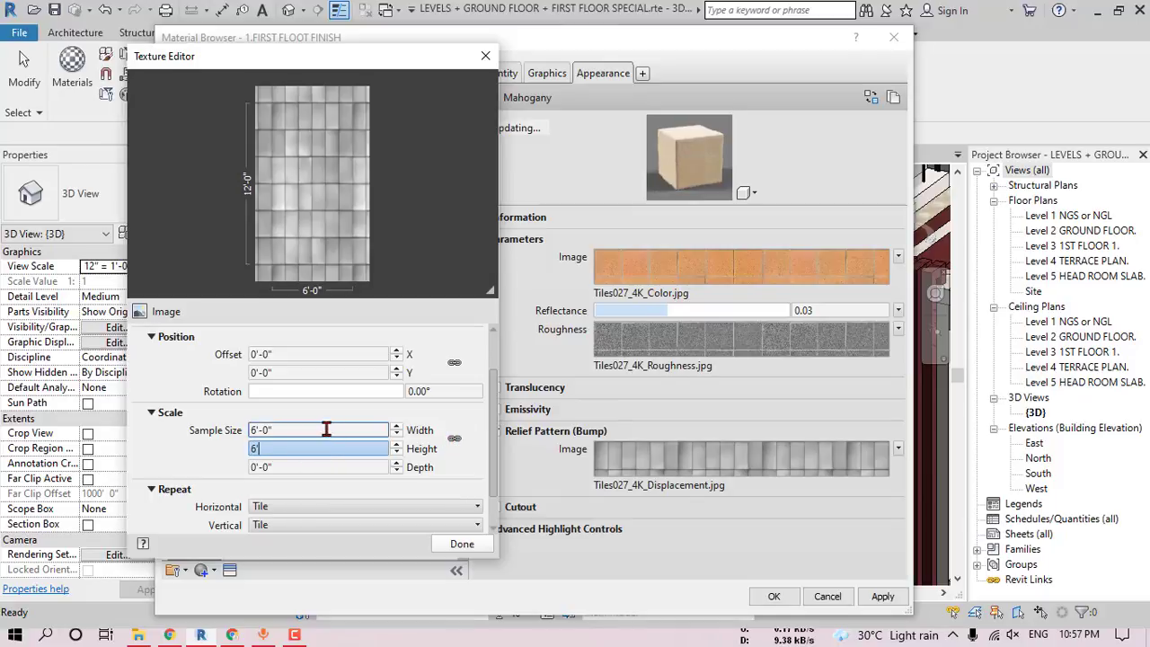
click(326, 429)
- Set the bump image's depth to 0.5" and accept the first floor finish material changes
click(311, 472)
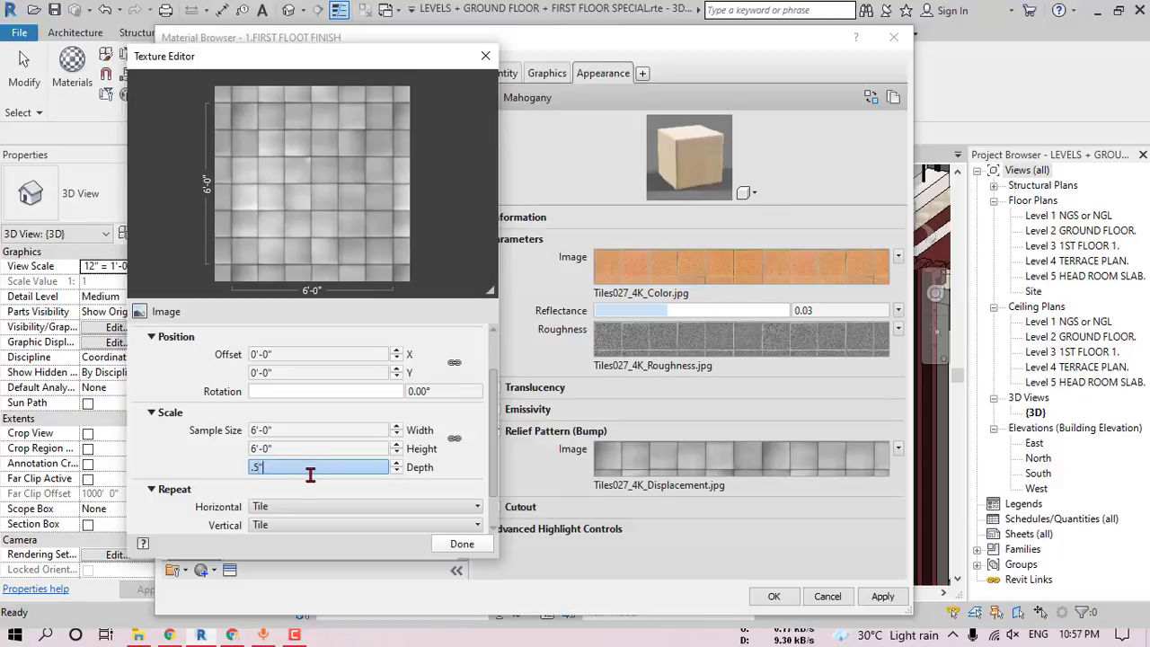
click(314, 449)
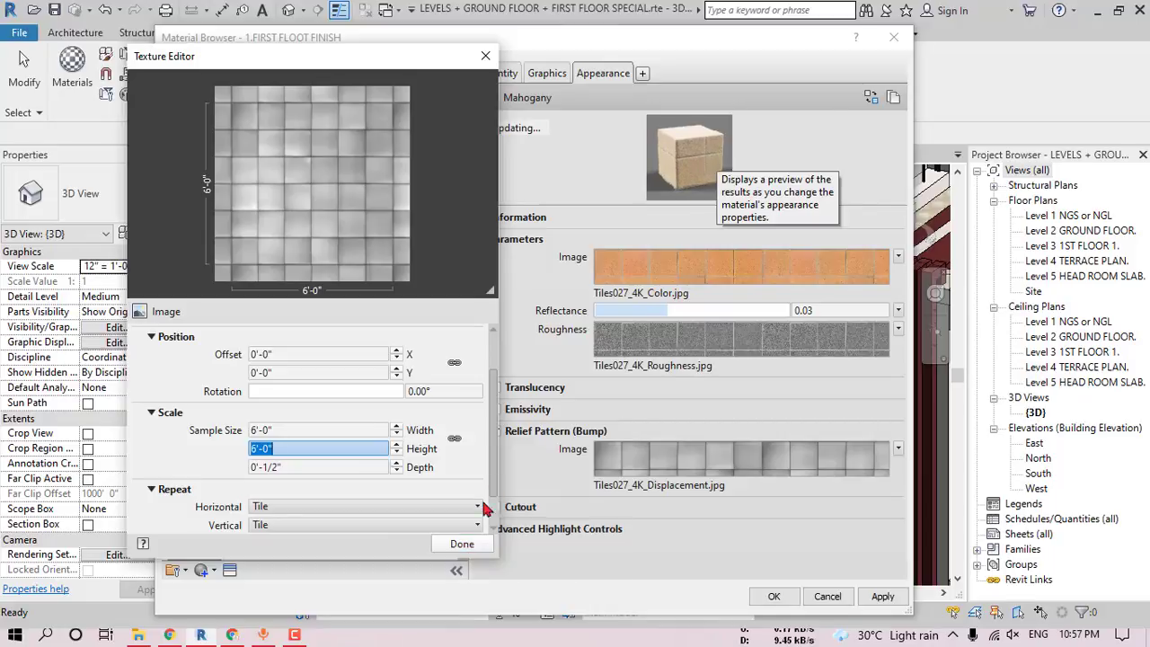
click(462, 543)
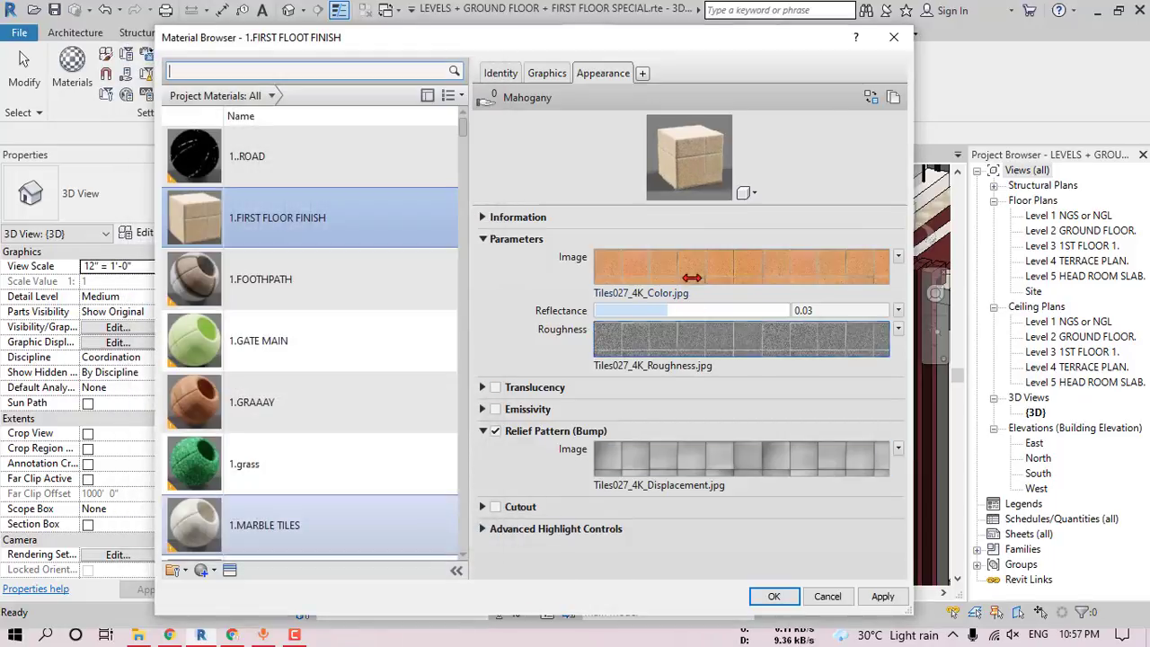
click(774, 597)
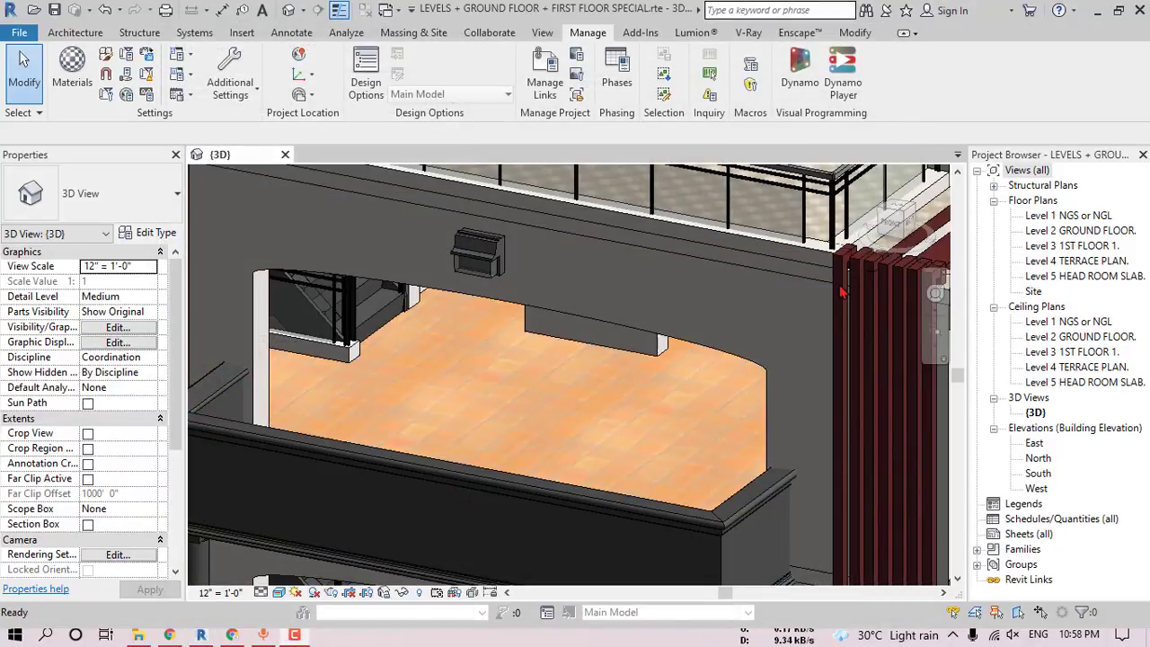
- Examine the first floor's tile finish in the 3D view, as well as the footpath paving between the road and the grass
shift+middle_drag(698, 342, 547, 400)
scroll(620, 385, up, 7)
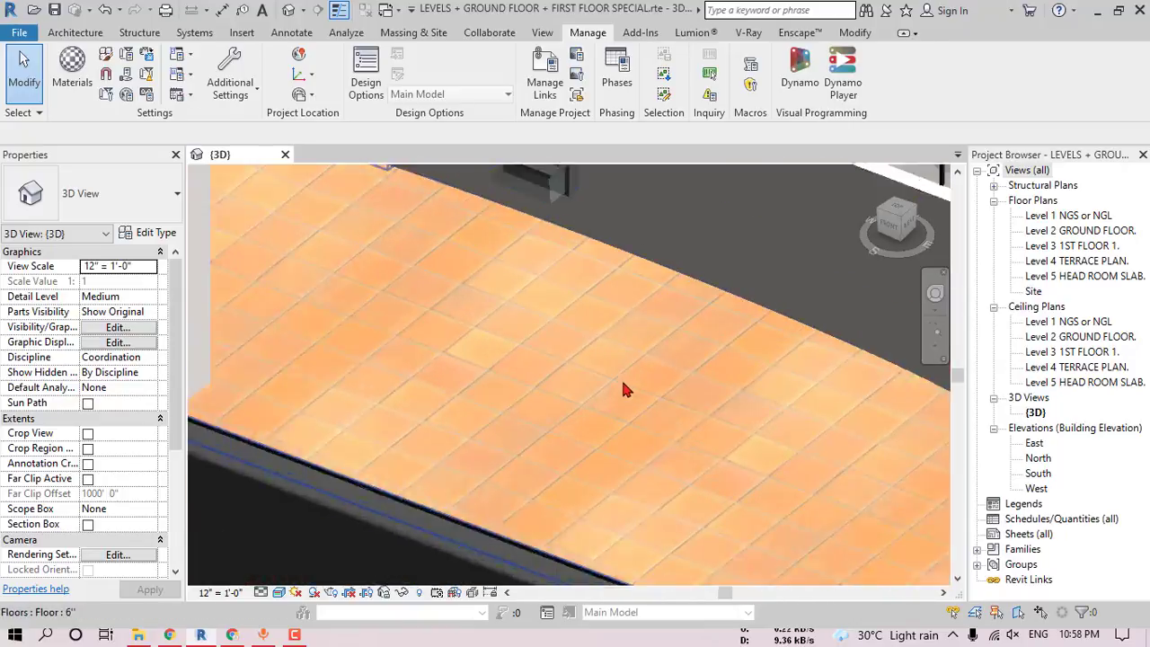
scroll(615, 385, down, 4)
scroll(613, 385, up, 4)
scroll(612, 386, down, 9)
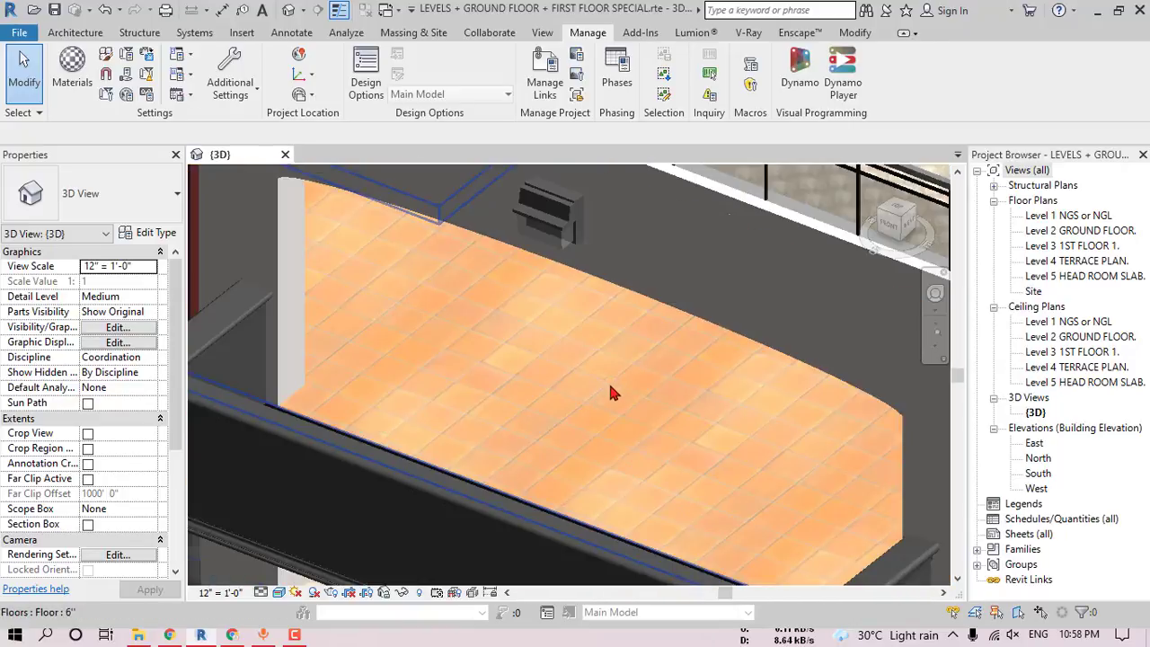
shift+middle_drag(612, 386, 661, 310)
scroll(747, 417, down, 3)
shift+middle_drag(661, 310, 687, 359)
middle_drag(688, 359, 689, 279)
scroll(736, 369, up, 8)
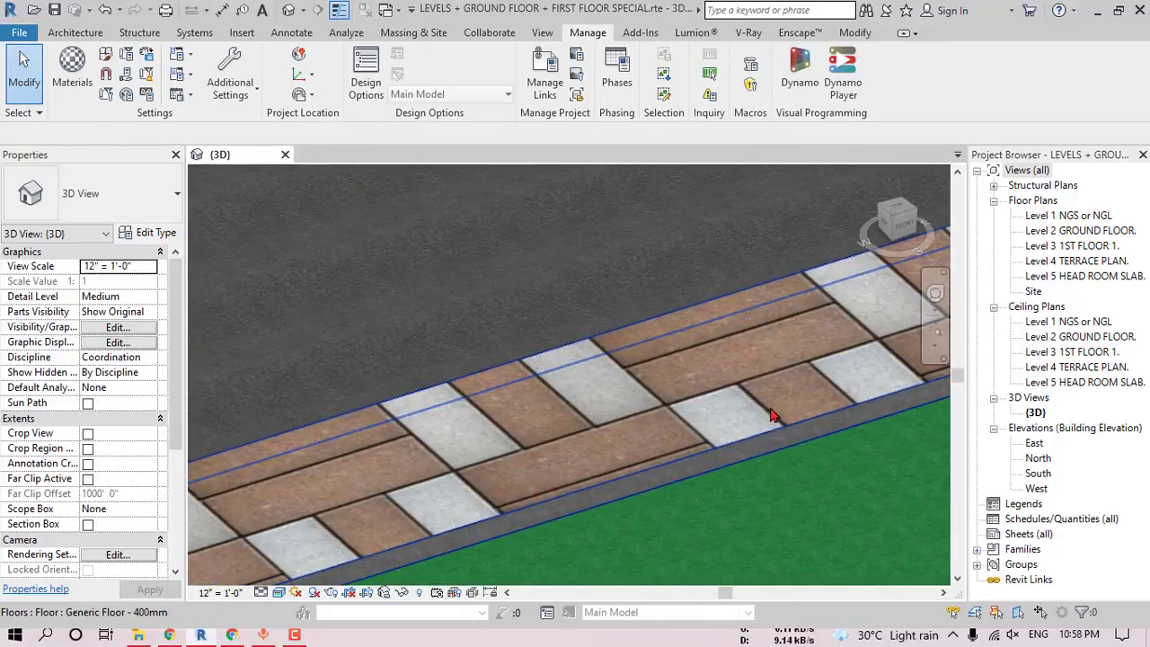
- Open the appearance settings of the 1.FOOTPATH material in the Material Browser
click(72, 70)
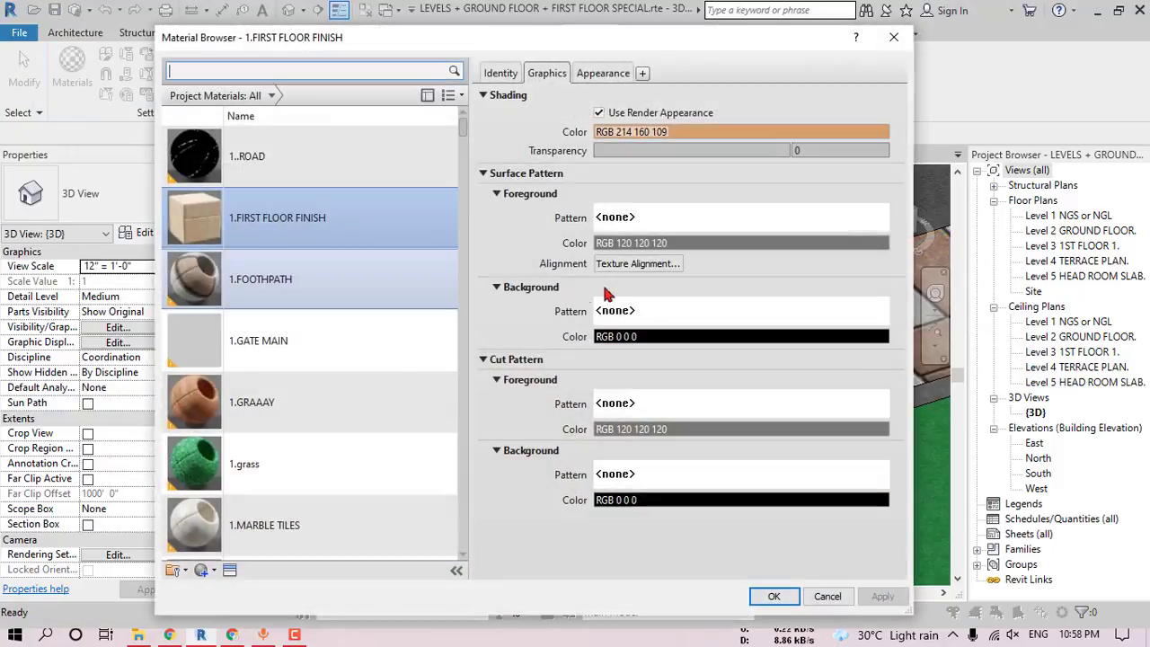
click(302, 295)
click(602, 73)
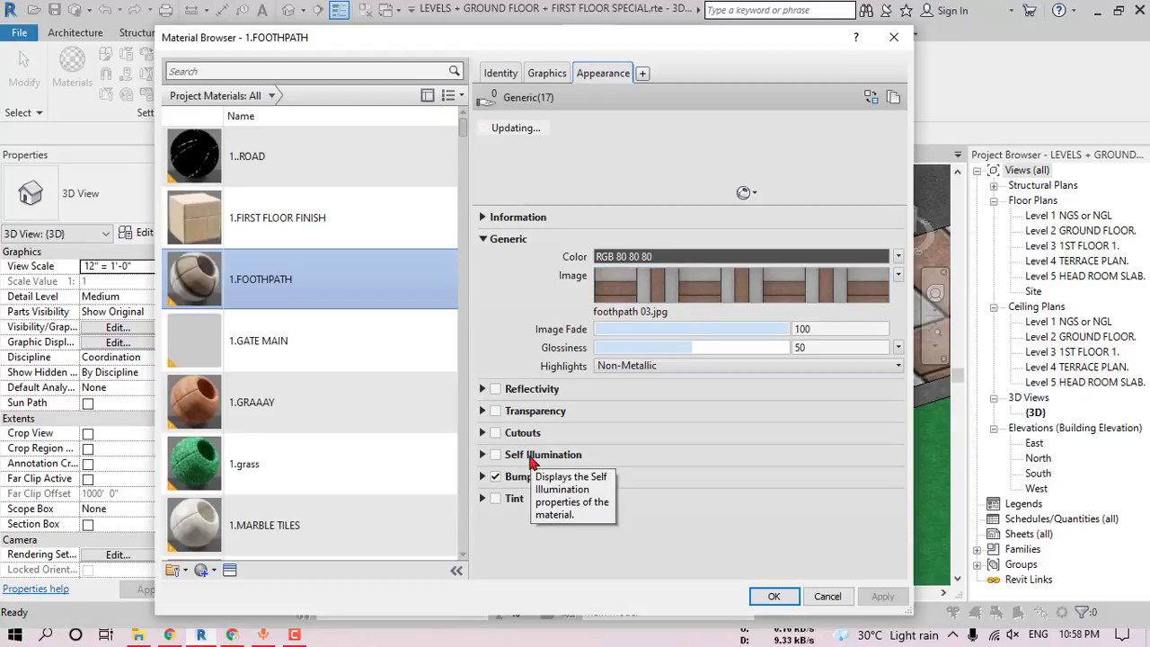
- Replace the 1.FOOTPATH material's appearance asset with Mahogany from the Wood category of the Appearance Library
click(871, 97)
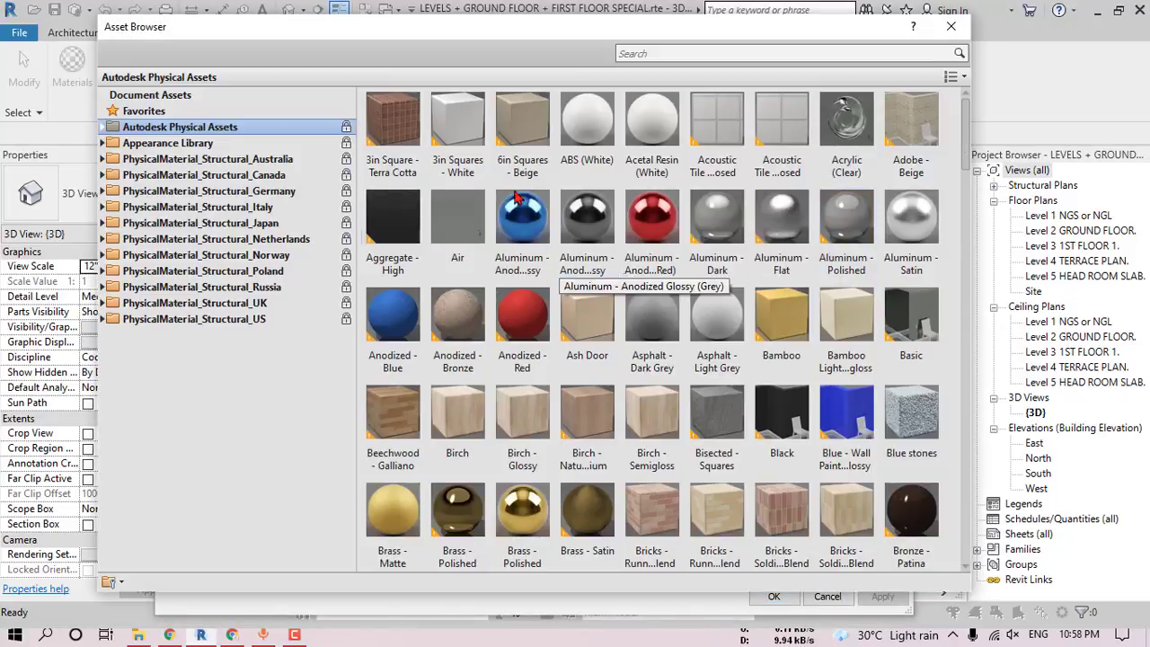
click(103, 143)
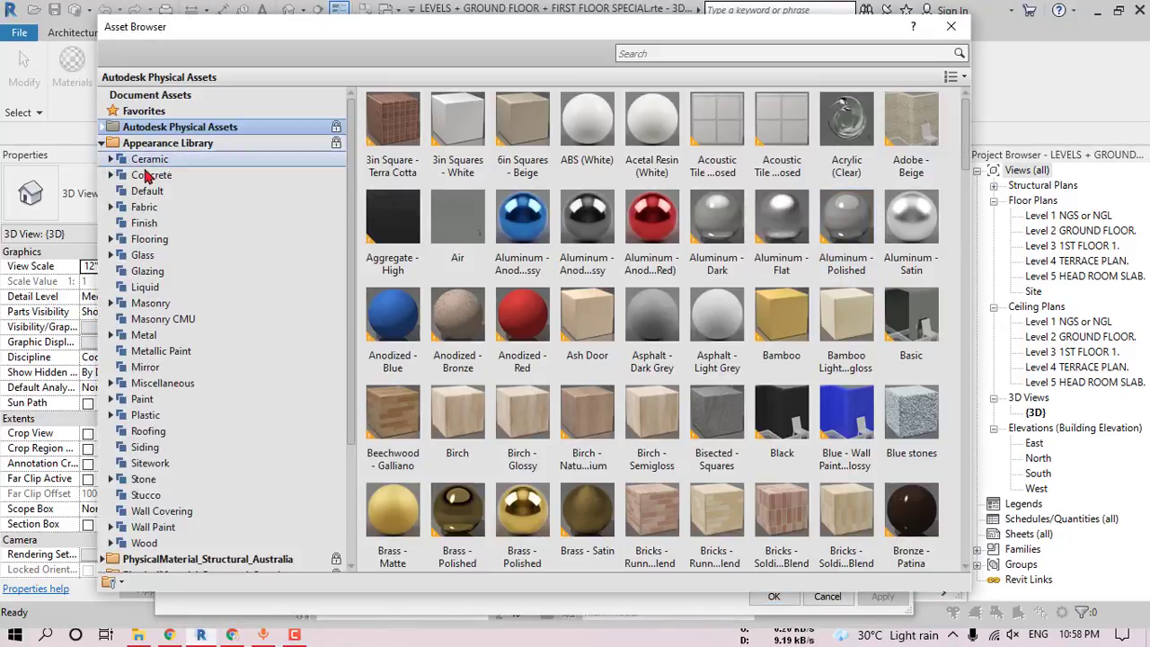
click(188, 545)
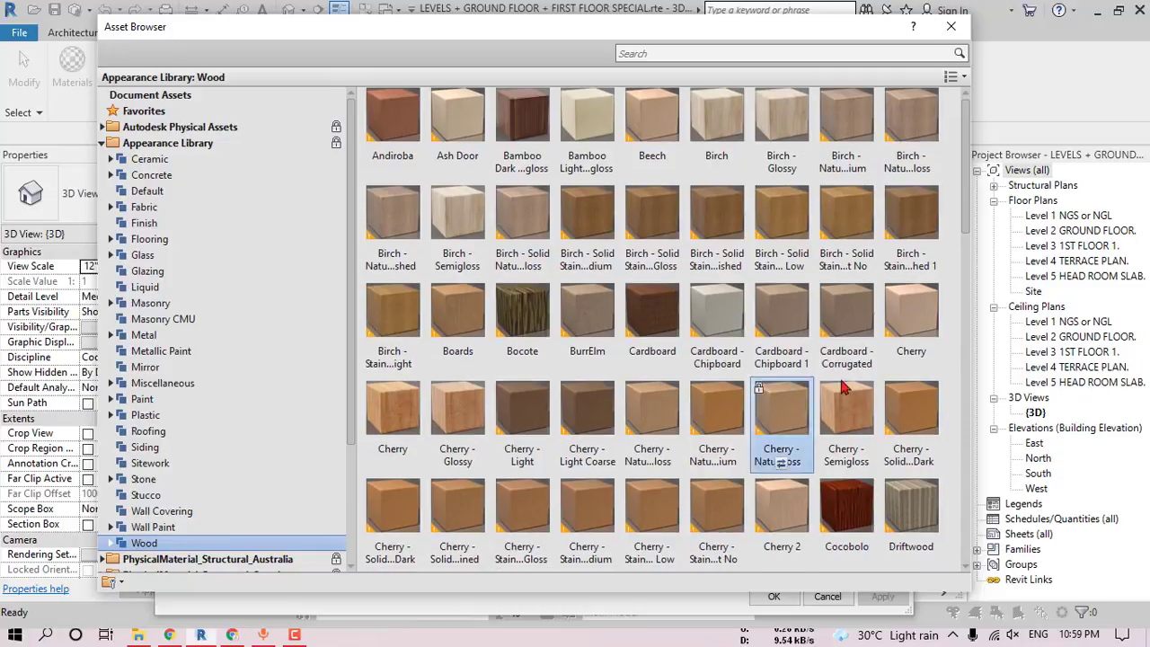
scroll(917, 382, down, 3)
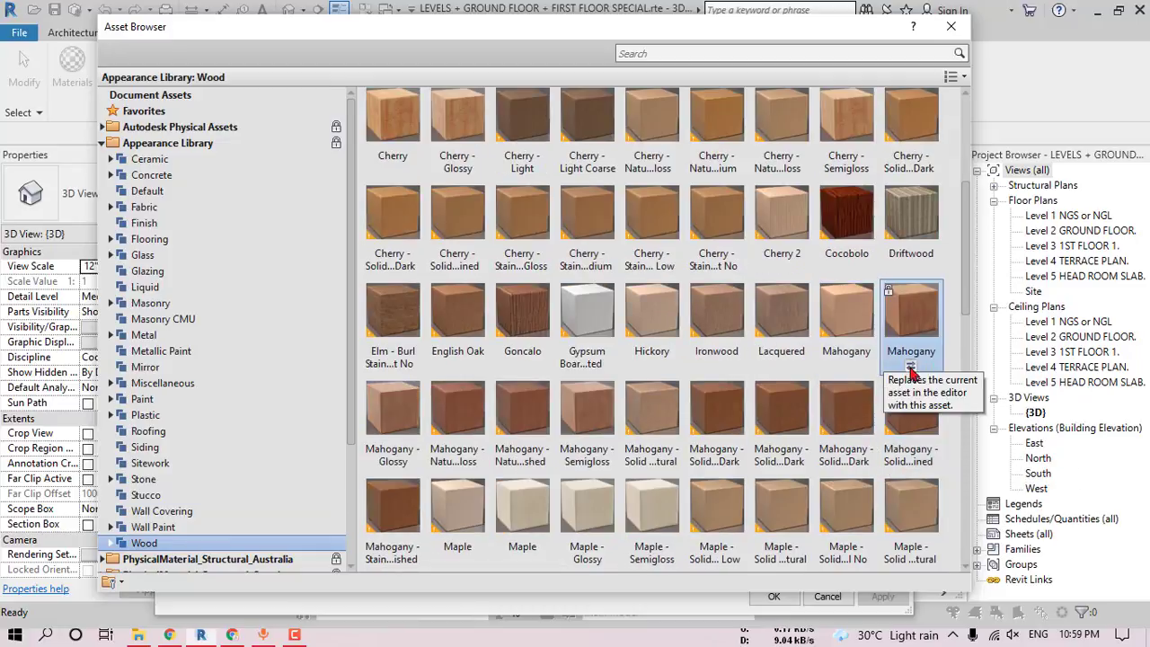
click(909, 365)
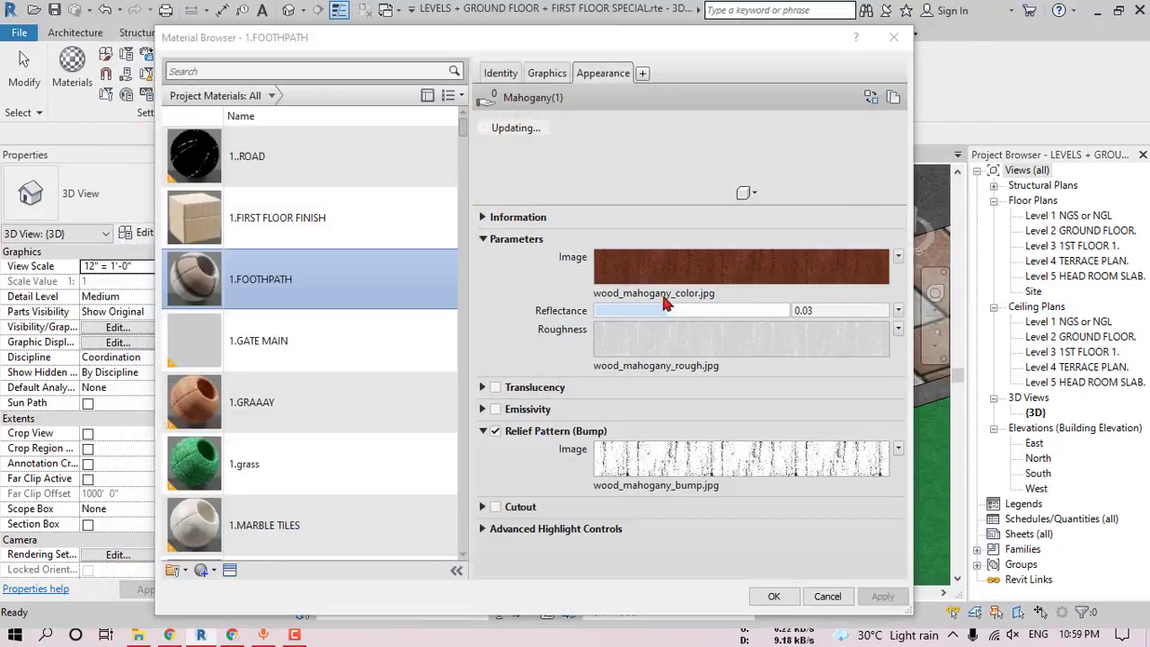
- Browse to the PAVING folder inside 01.HQ Textures for the footpath's color image and refresh the folder's thumbnails
click(653, 293)
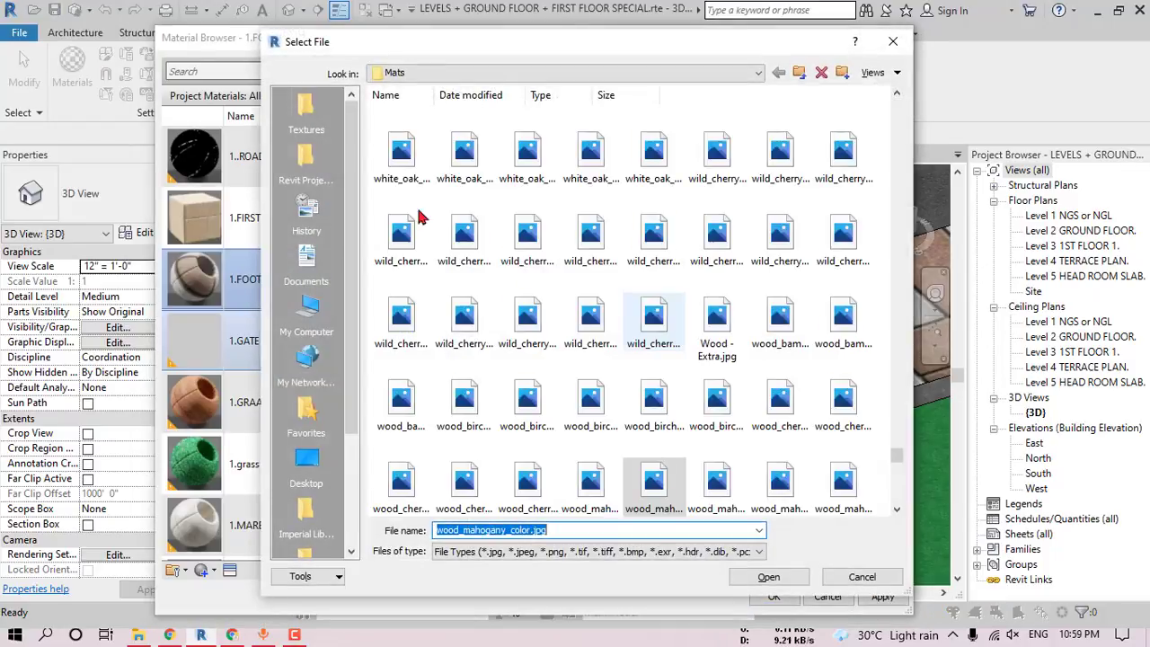
key(BackSpace)
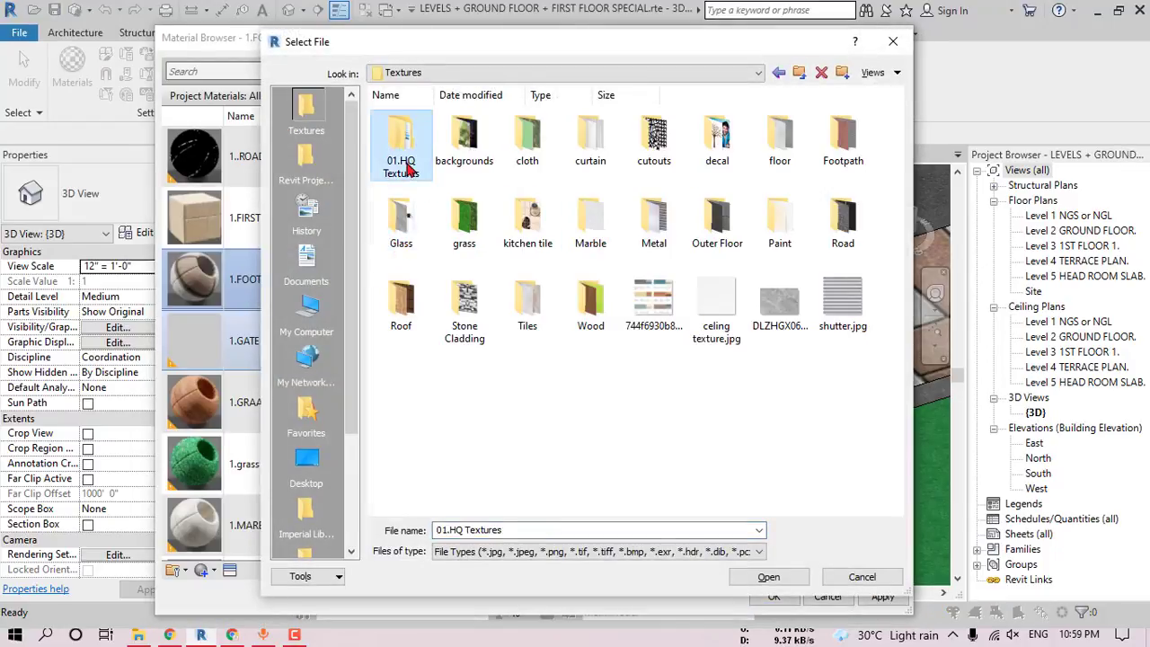
double_click(401, 137)
double_click(530, 155)
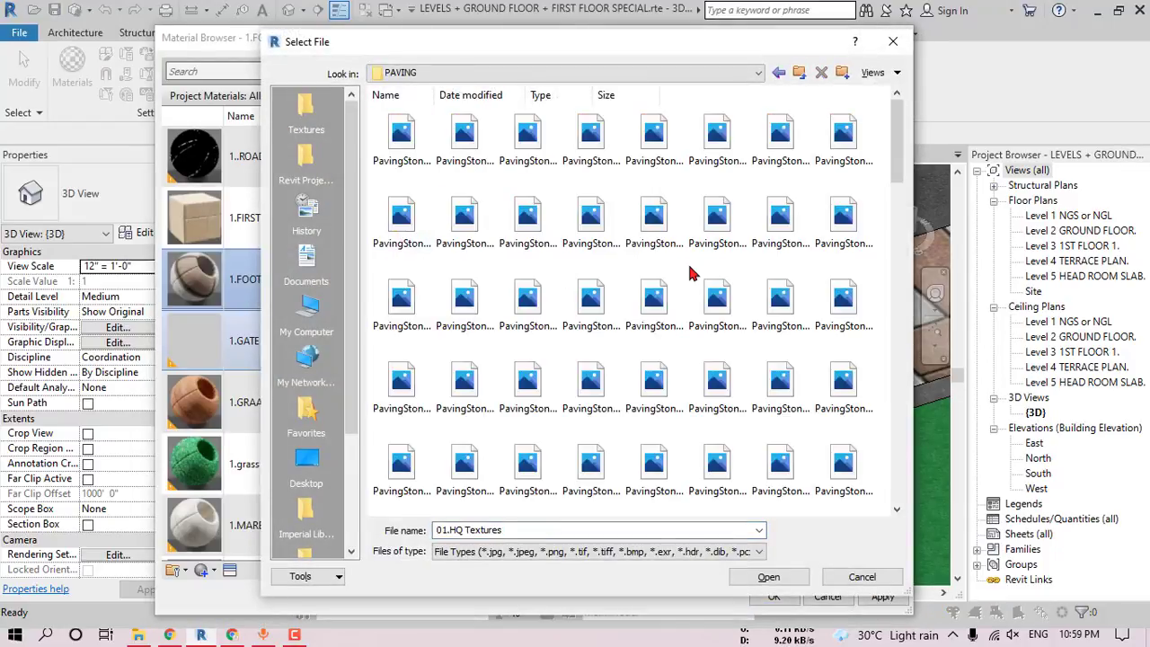
right_click(870, 189)
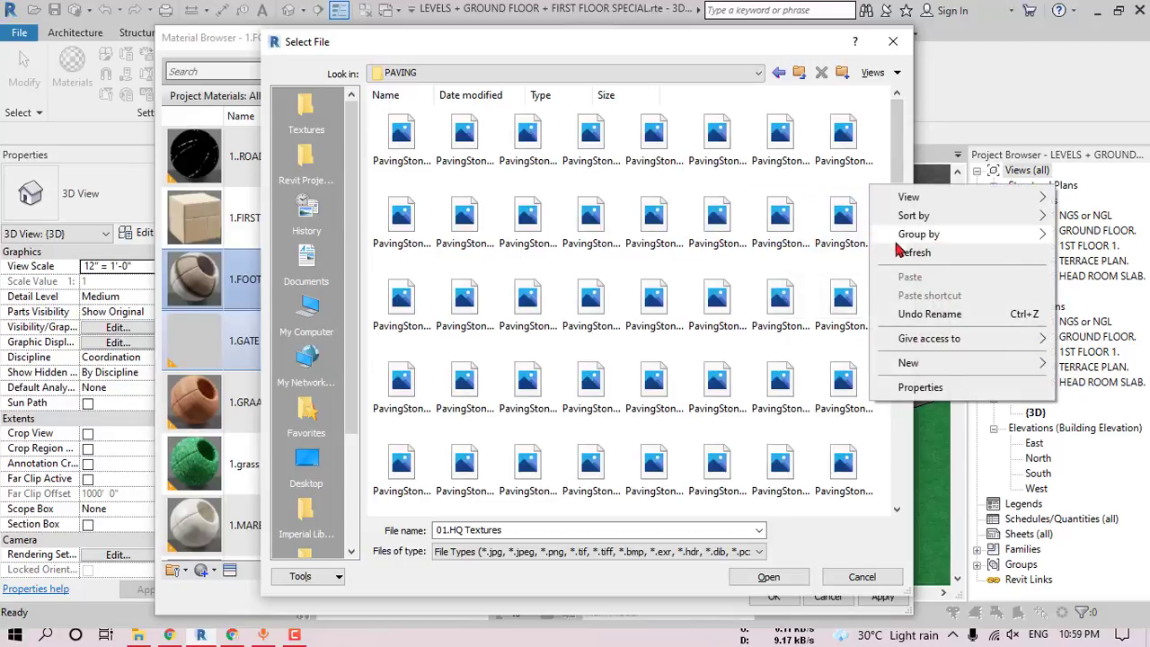
ctrl+scroll(701, 229, up, 3)
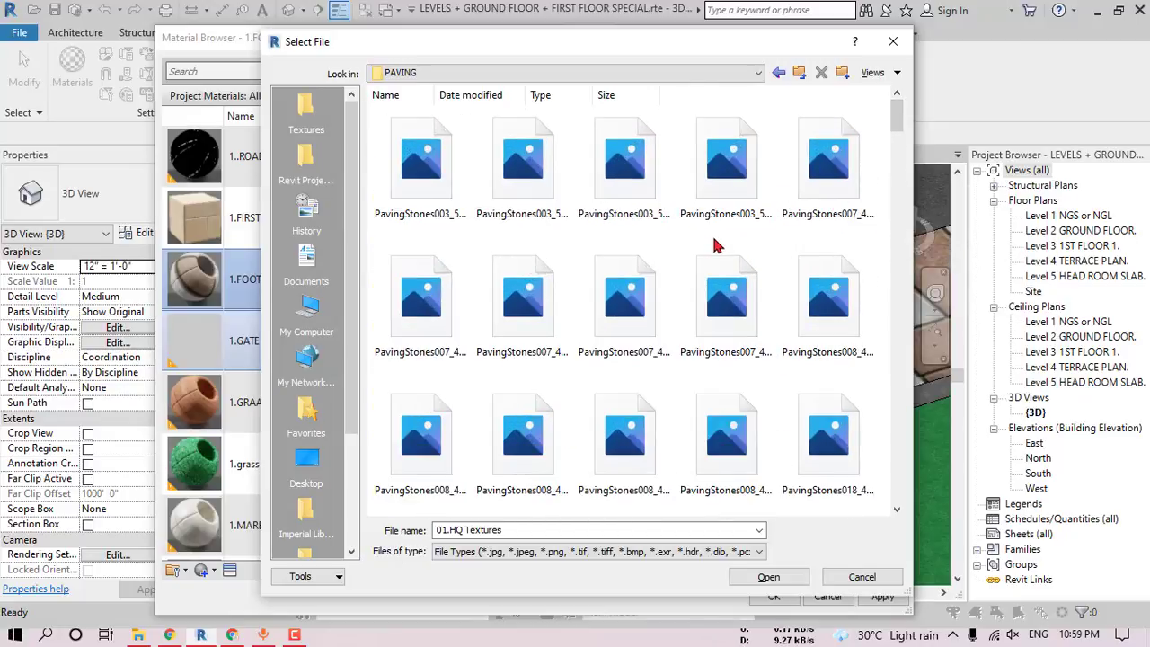
right_click(716, 244)
click(753, 304)
mouse_move(897, 121)
mouse_down()
mouse_move(898, 158)
mouse_move(898, 120)
mouse_up()
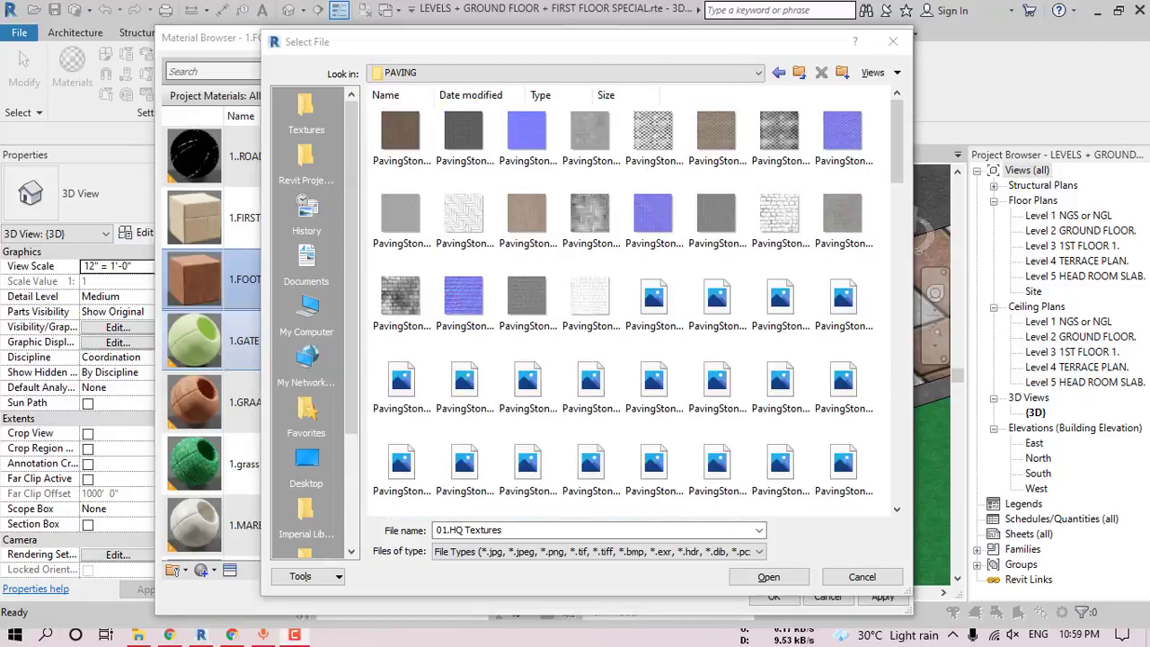
- Load PavingStones026_4K_Color.jpg as the footpath material's color image
click(402, 155)
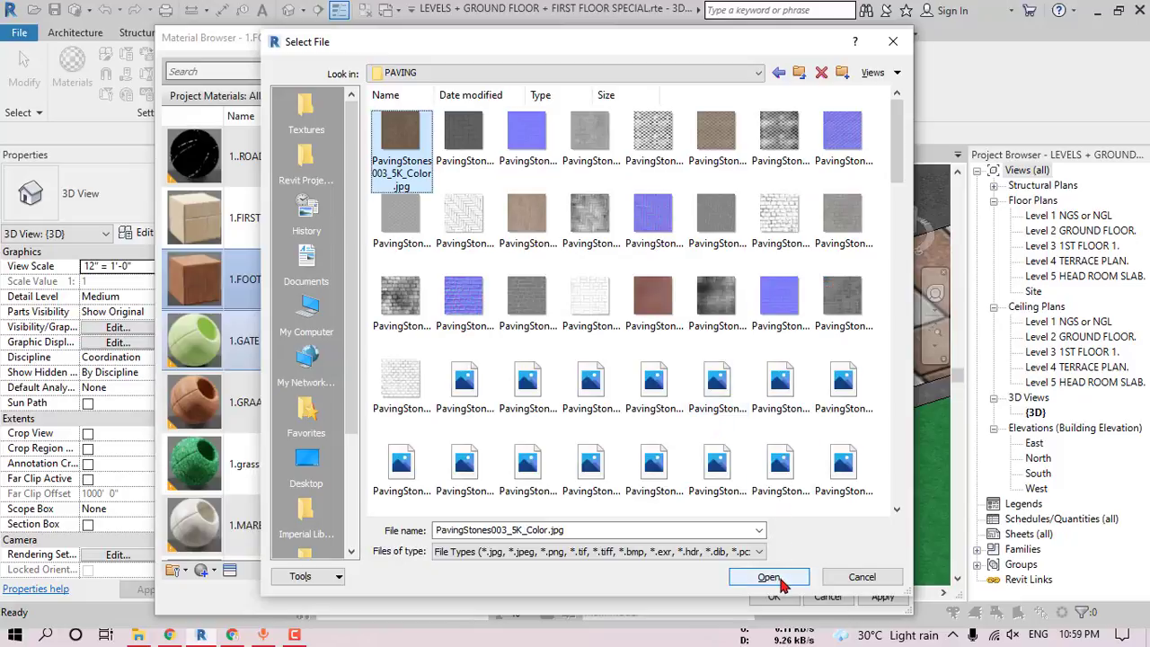
click(655, 352)
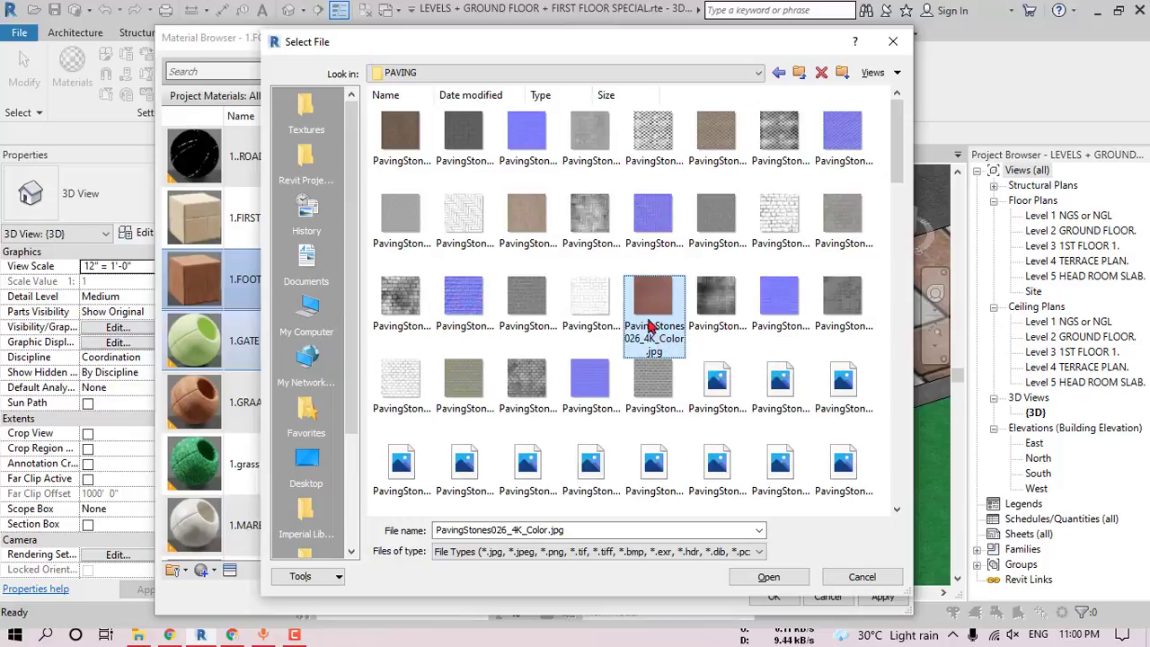
click(790, 580)
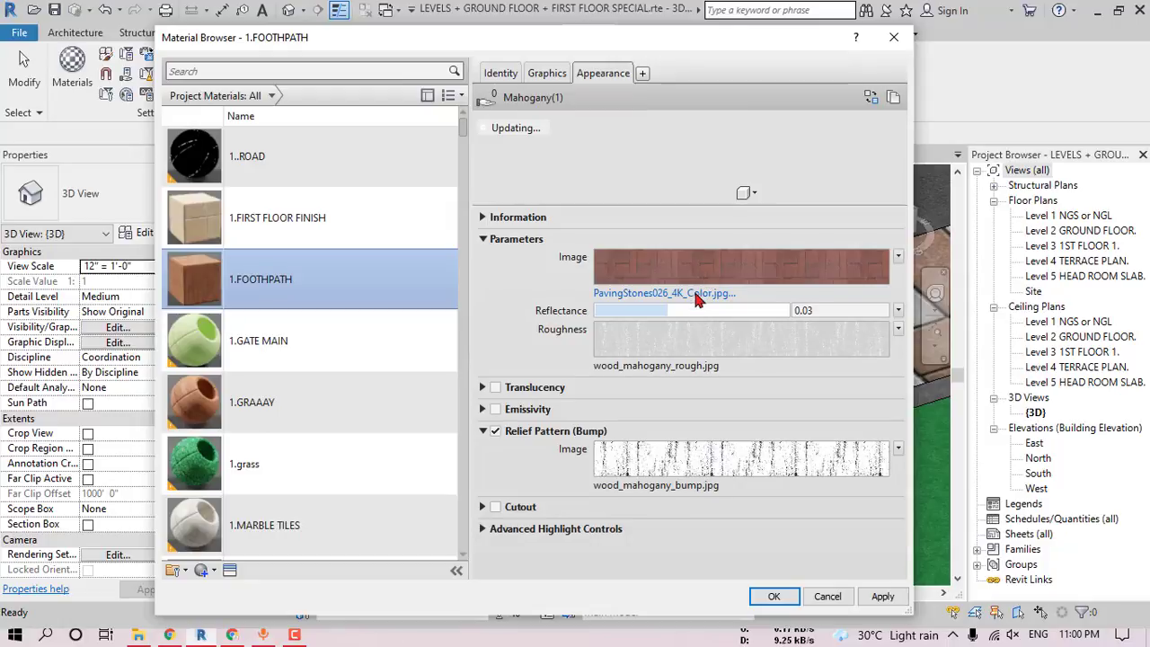
- Unlink the color image's width and height and set its sample size to 4' by 4'
mouse_move(707, 279)
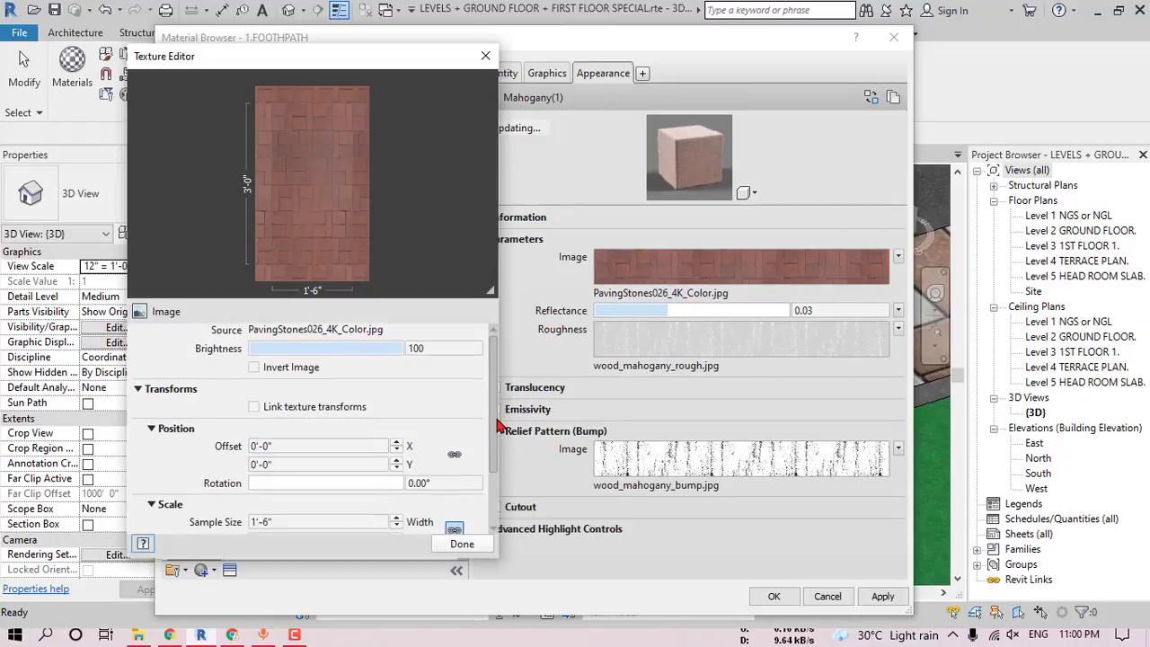
scroll(468, 450, down, 1)
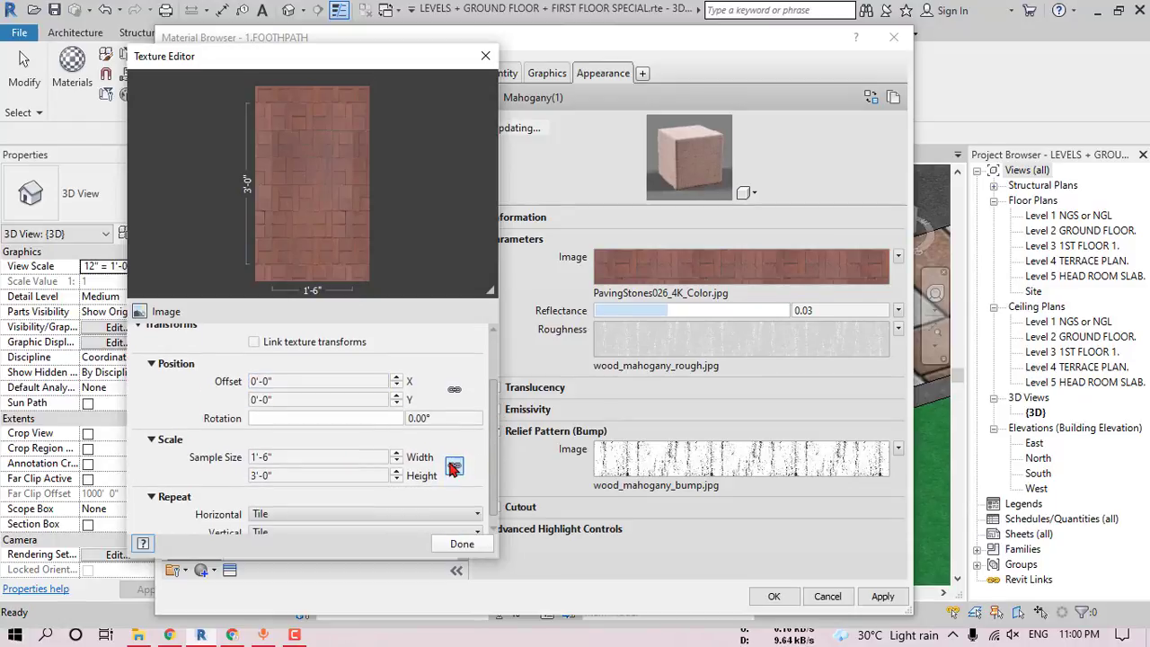
double_click(332, 458)
text(4')
key(Tab)
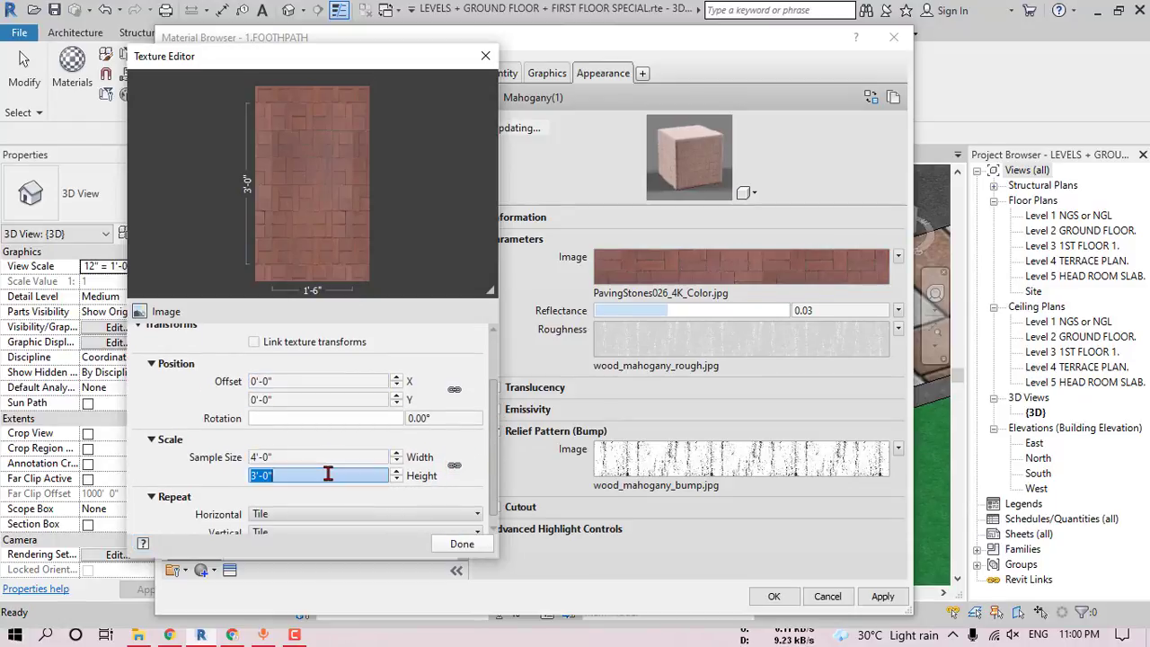
text(4)
key(Return)
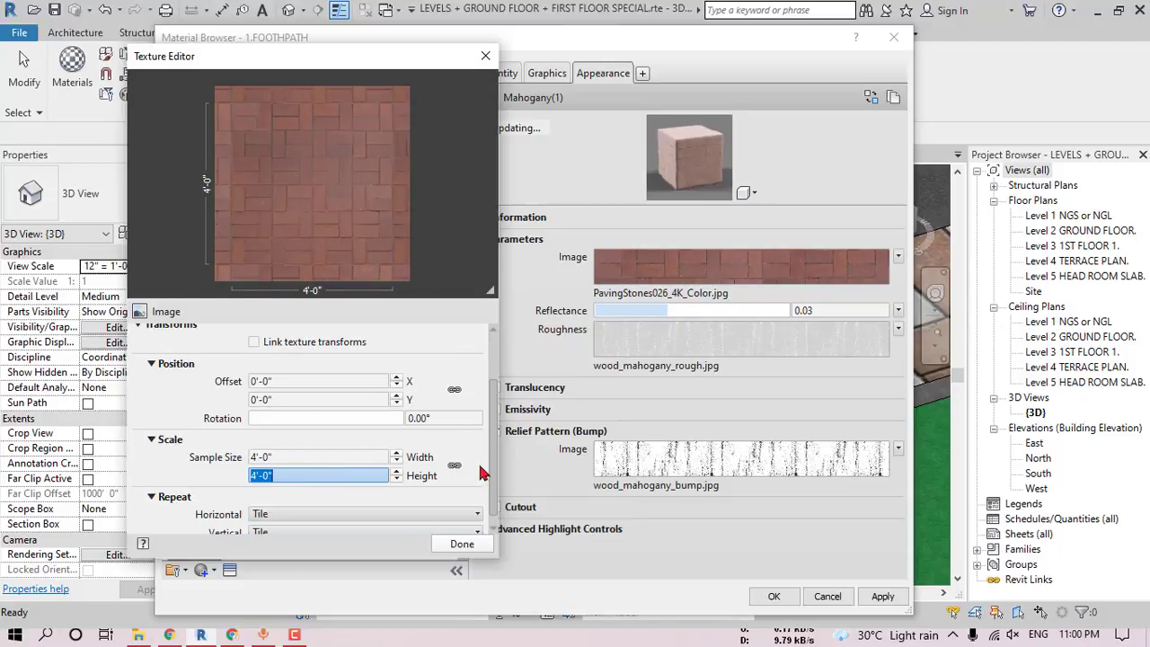
click(462, 544)
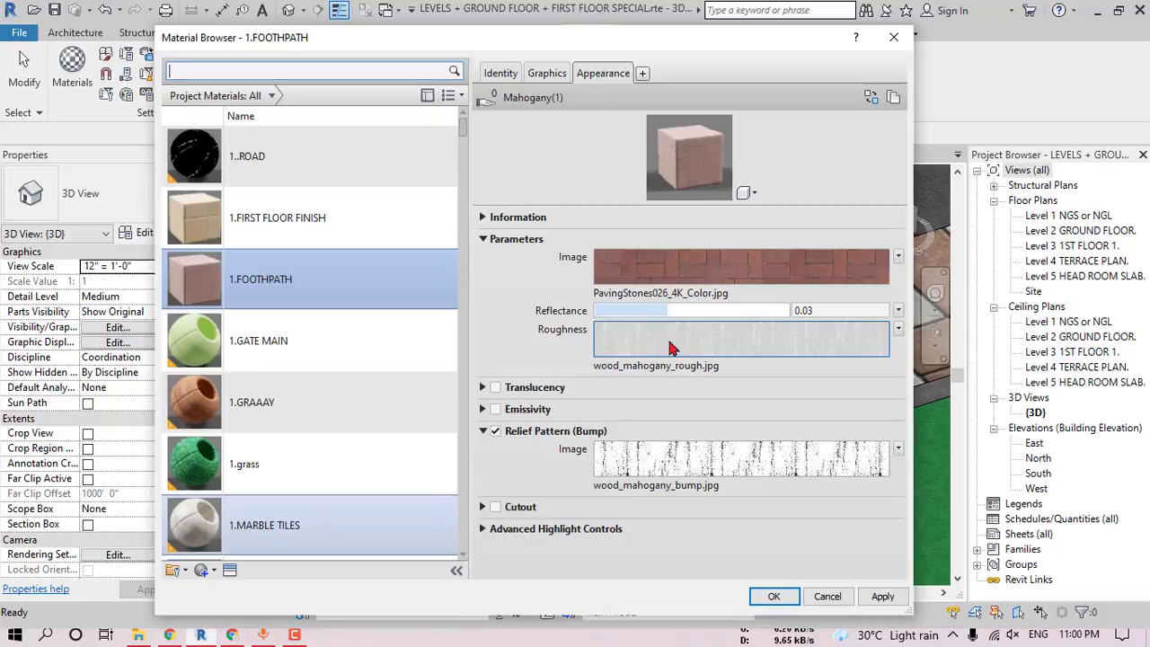
- Replace the footpath's roughness image with PavingStones026_4K_Roughness.jpg from the PAVING folder in 01.HQ Textures
click(675, 364)
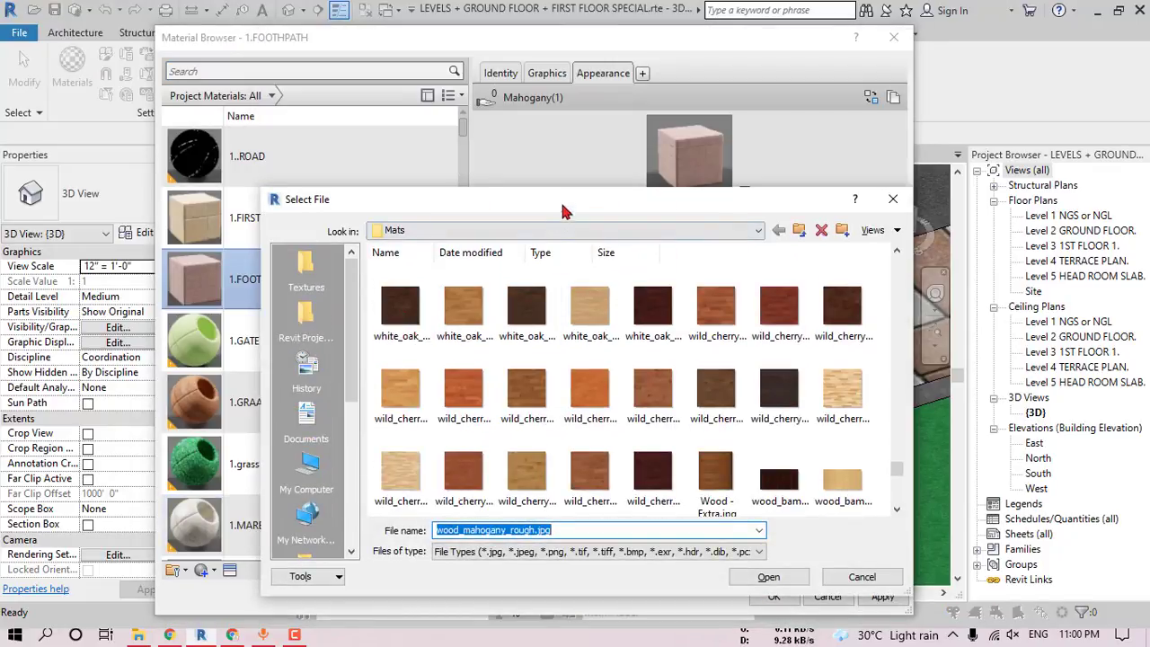
drag(303, 205, 320, 96)
drag(399, 85, 366, 64)
click(295, 128)
click(379, 159)
double_click(379, 159)
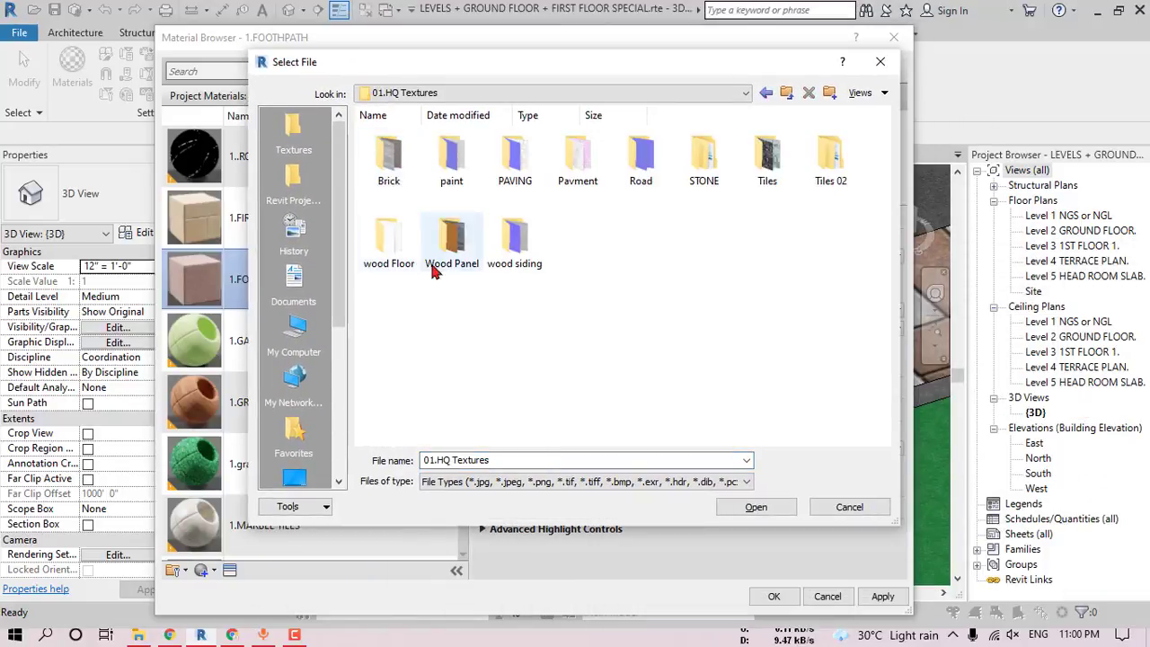
double_click(526, 171)
click(718, 332)
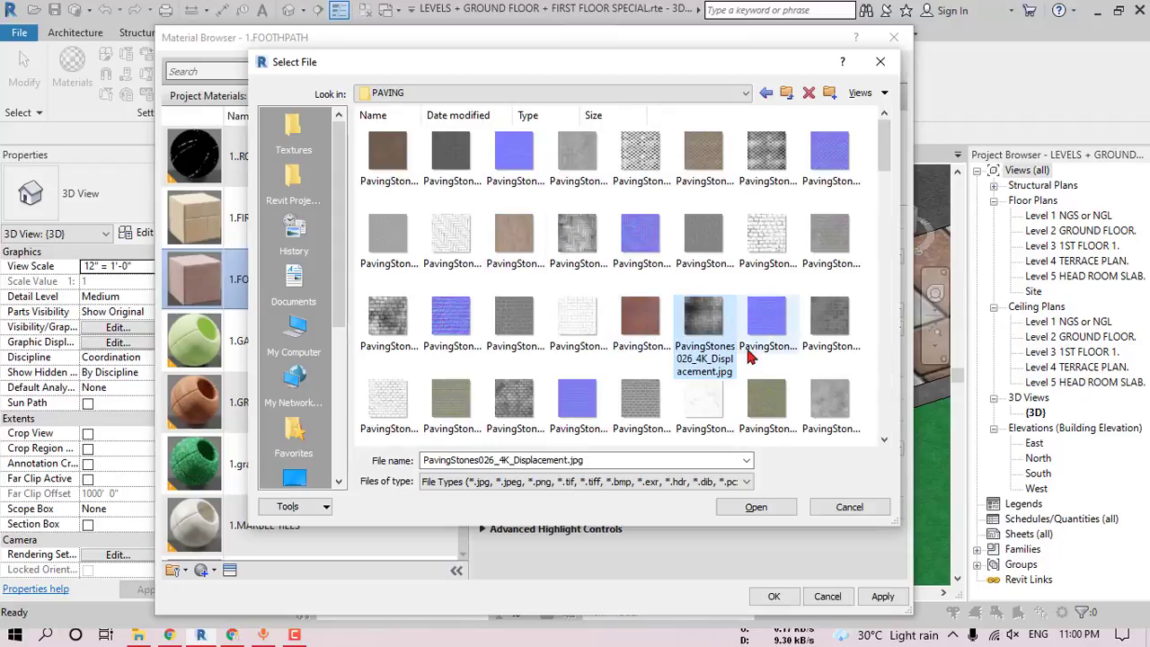
click(830, 325)
click(773, 510)
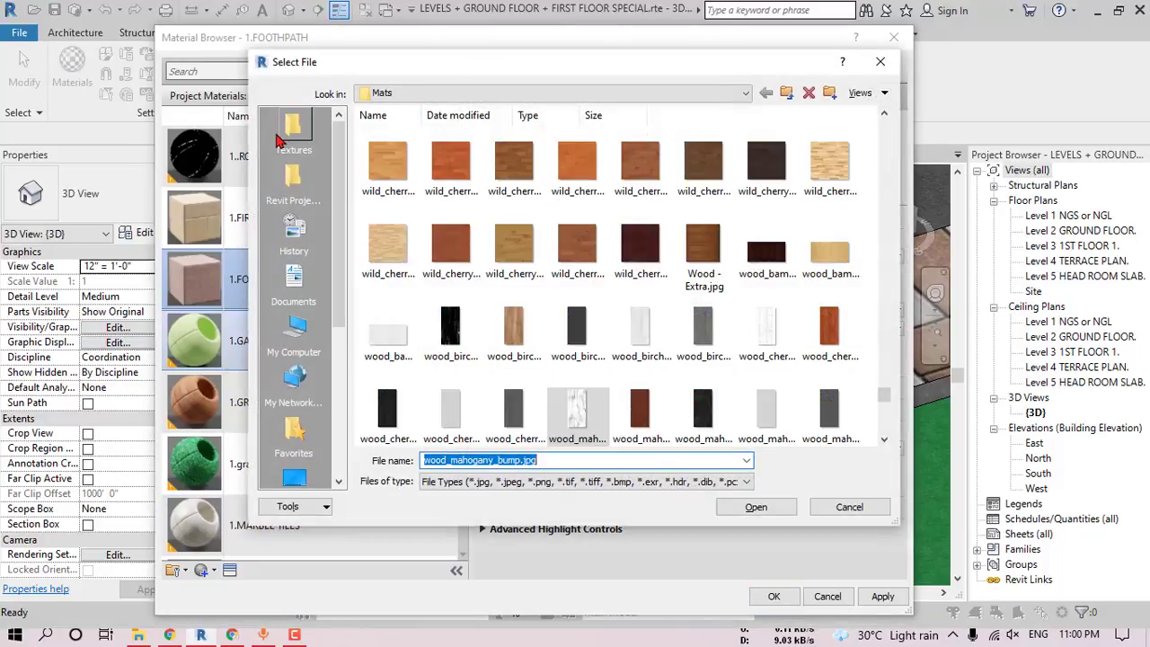
- Load PavingStones026_4K_Displacement.jpg from the PAVING folder in 01.HQ Textures as the footpath's relief pattern (bump) image
click(286, 138)
double_click(385, 166)
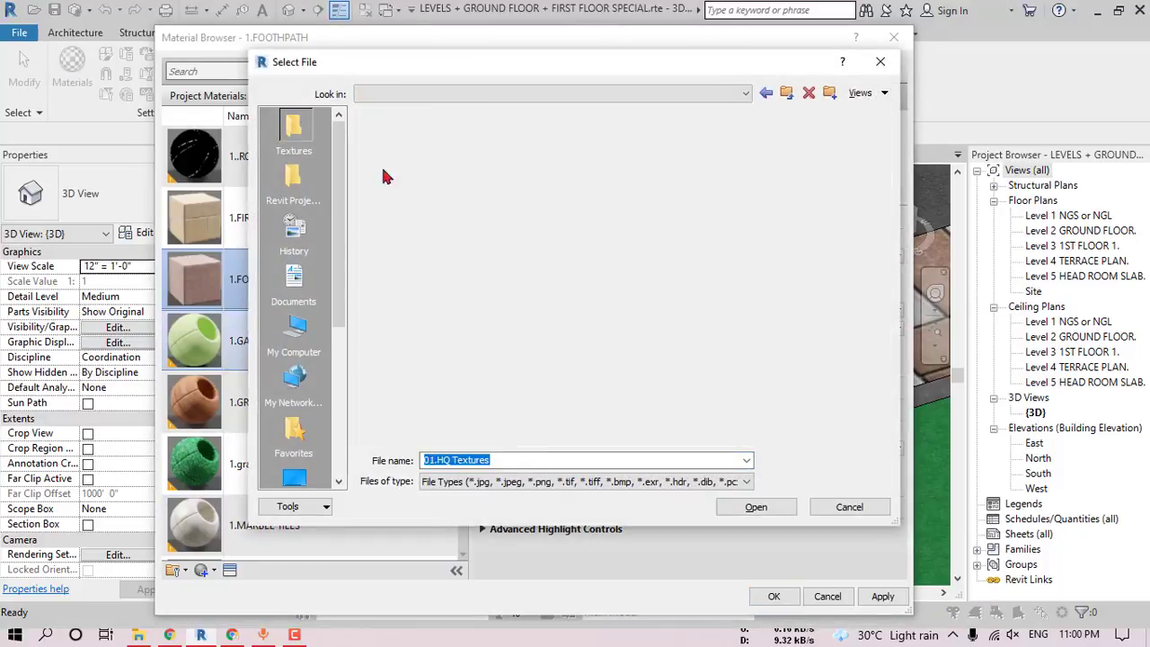
double_click(766, 160)
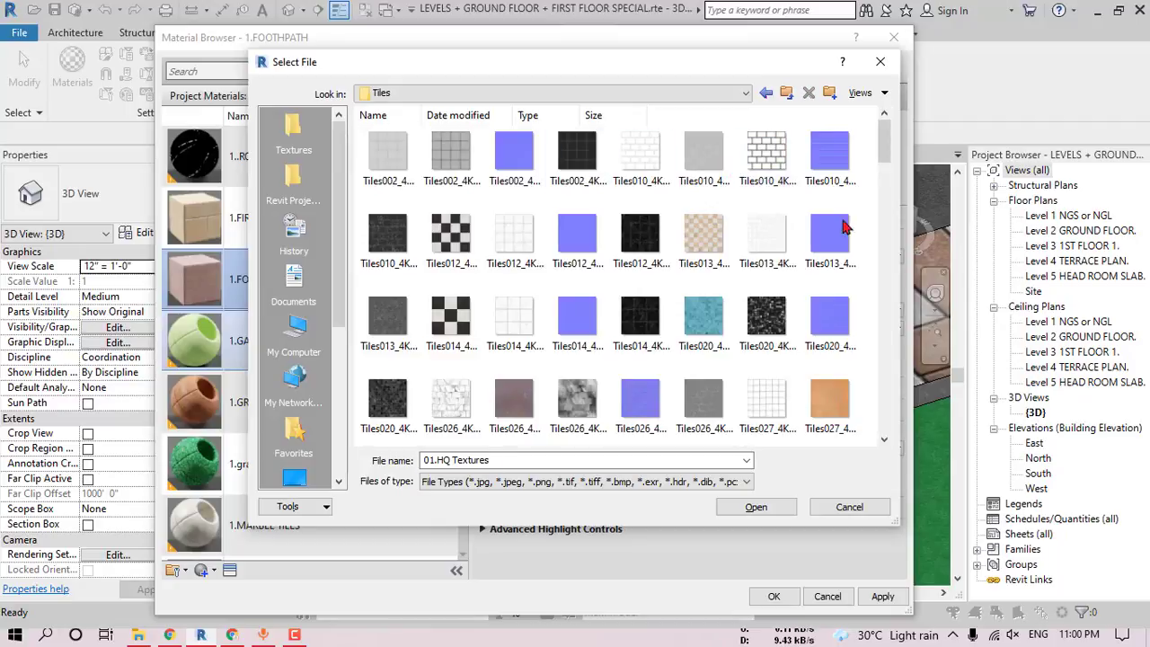
click(787, 93)
double_click(514, 153)
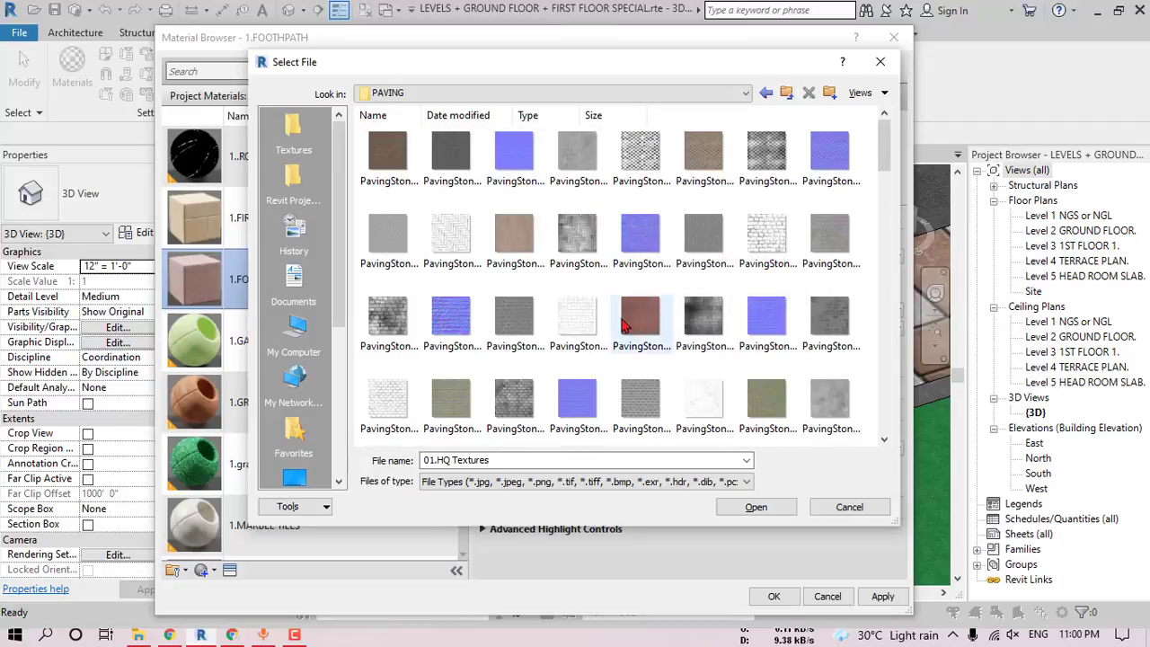
click(710, 324)
click(760, 508)
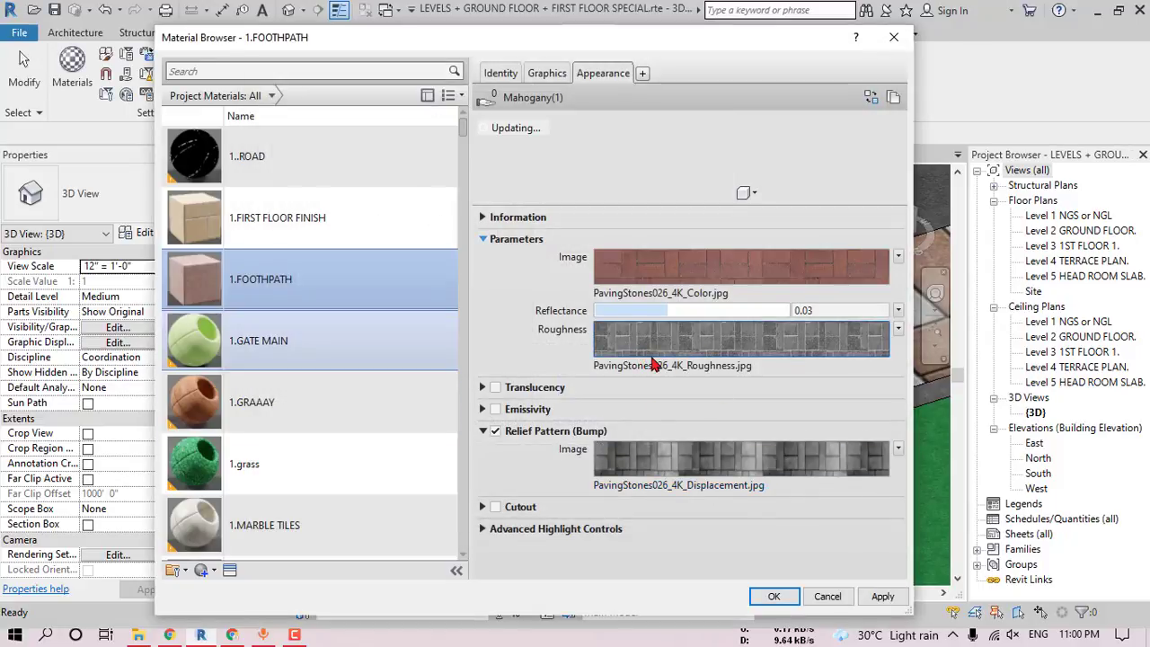
- Unlink the roughness image's width and height and set its sample size to 4' by 4'
click(654, 355)
drag(490, 410, 493, 466)
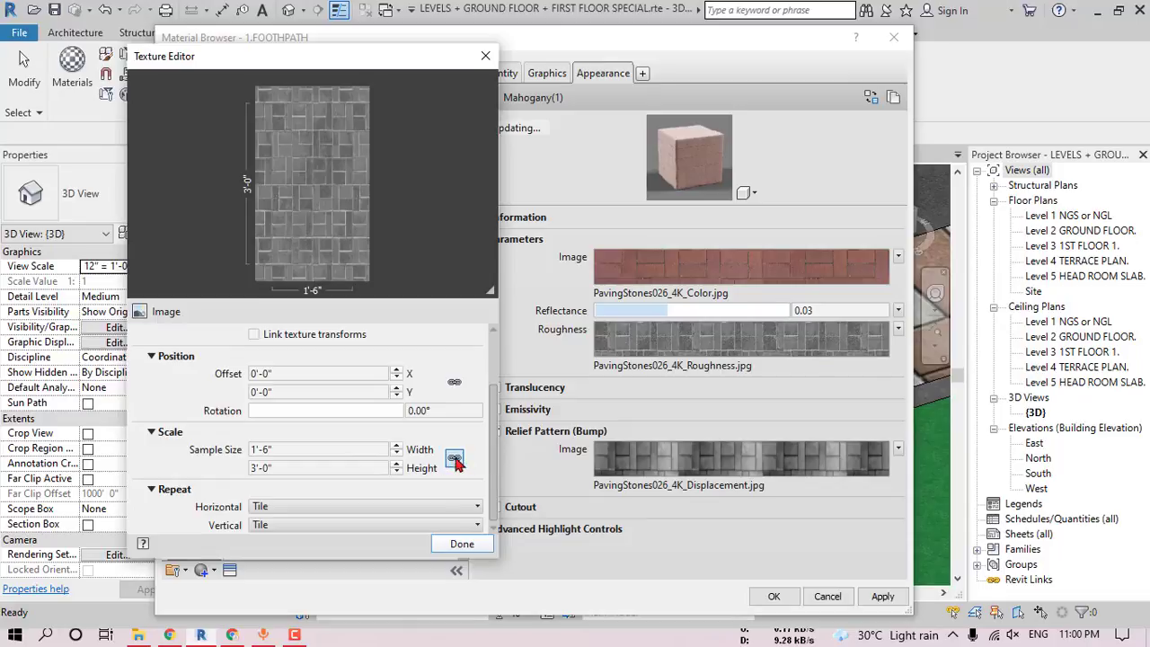
click(340, 468)
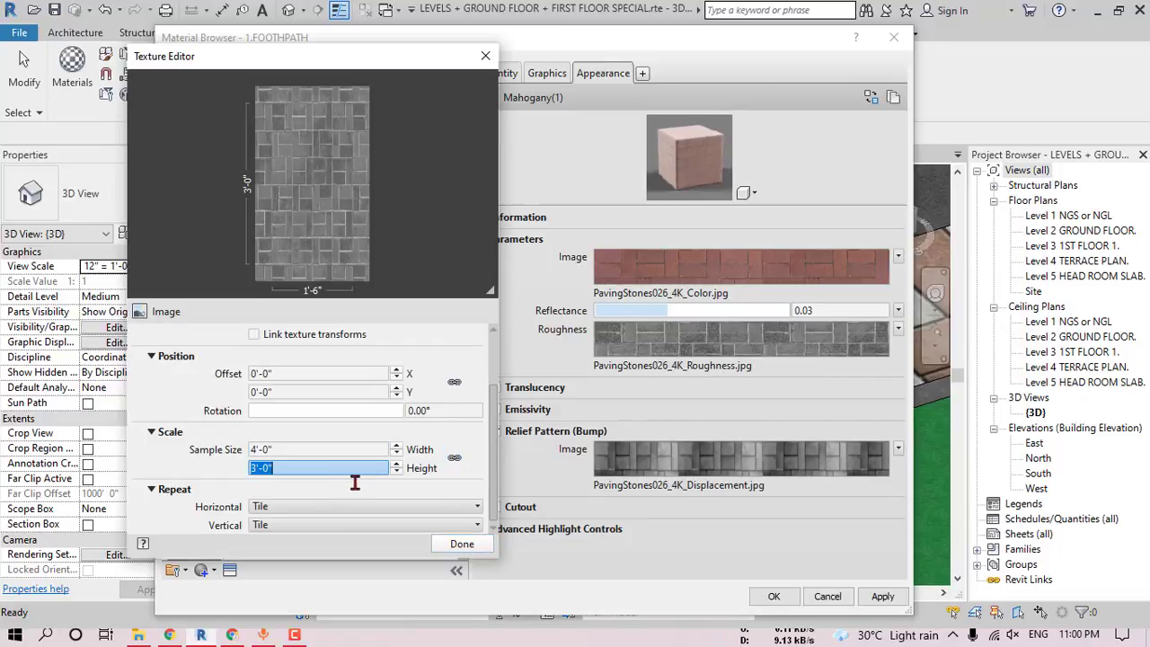
text(5)
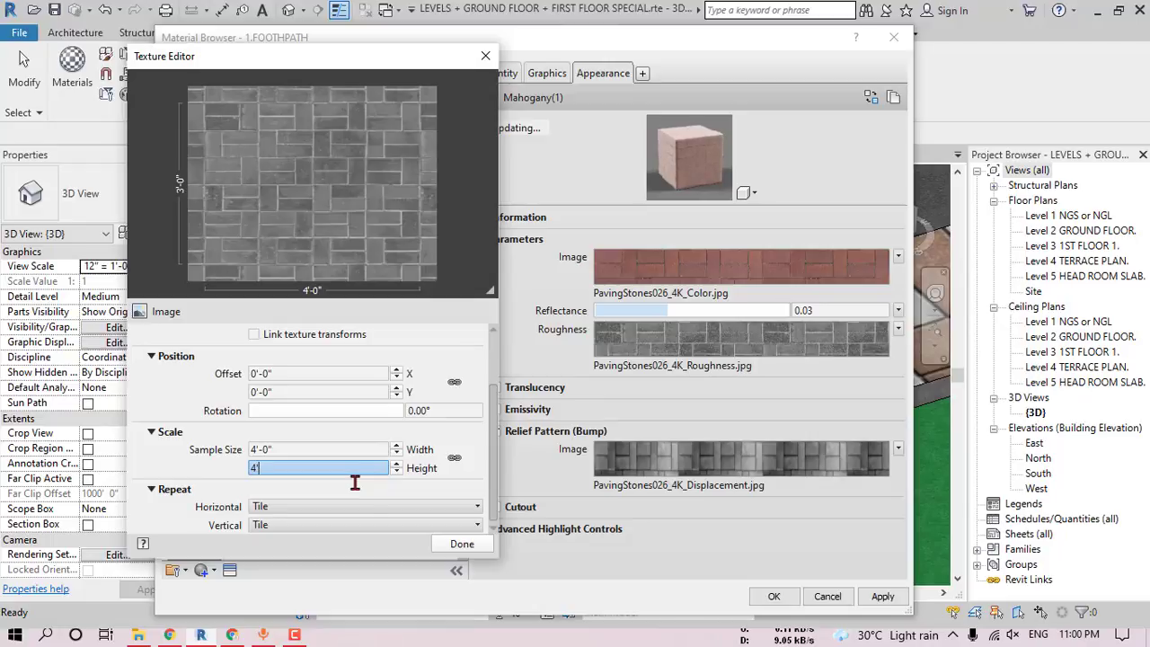
click(450, 542)
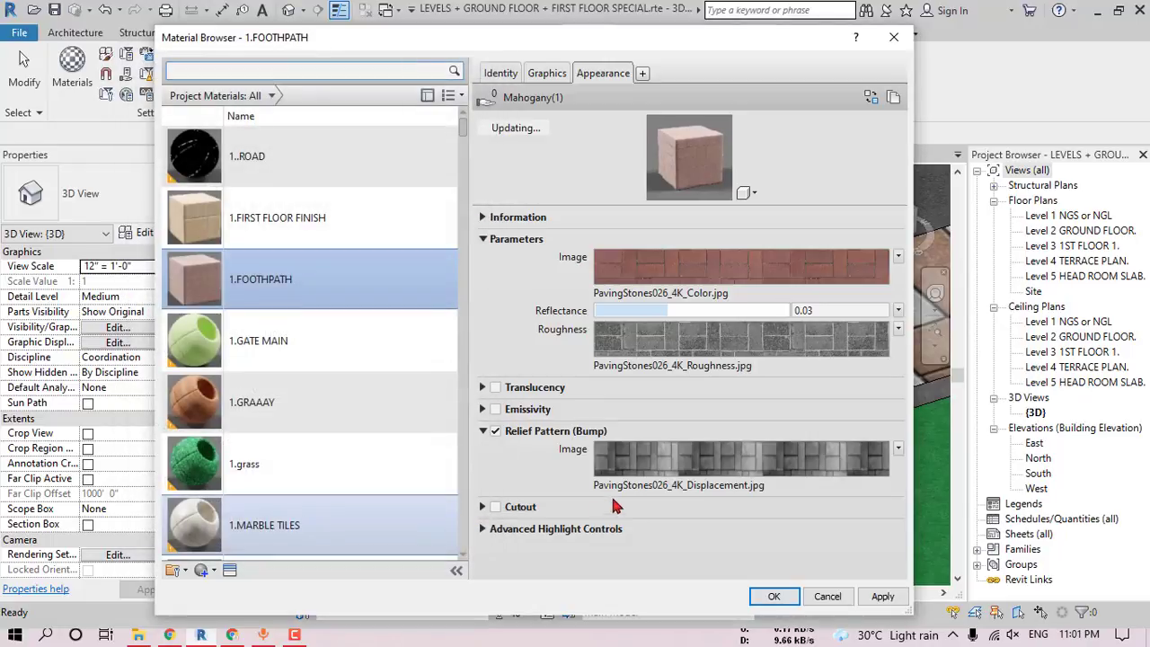
- Unlink the footpath relief pattern image's width and height and set its sample size to 4' by 4'
click(627, 489)
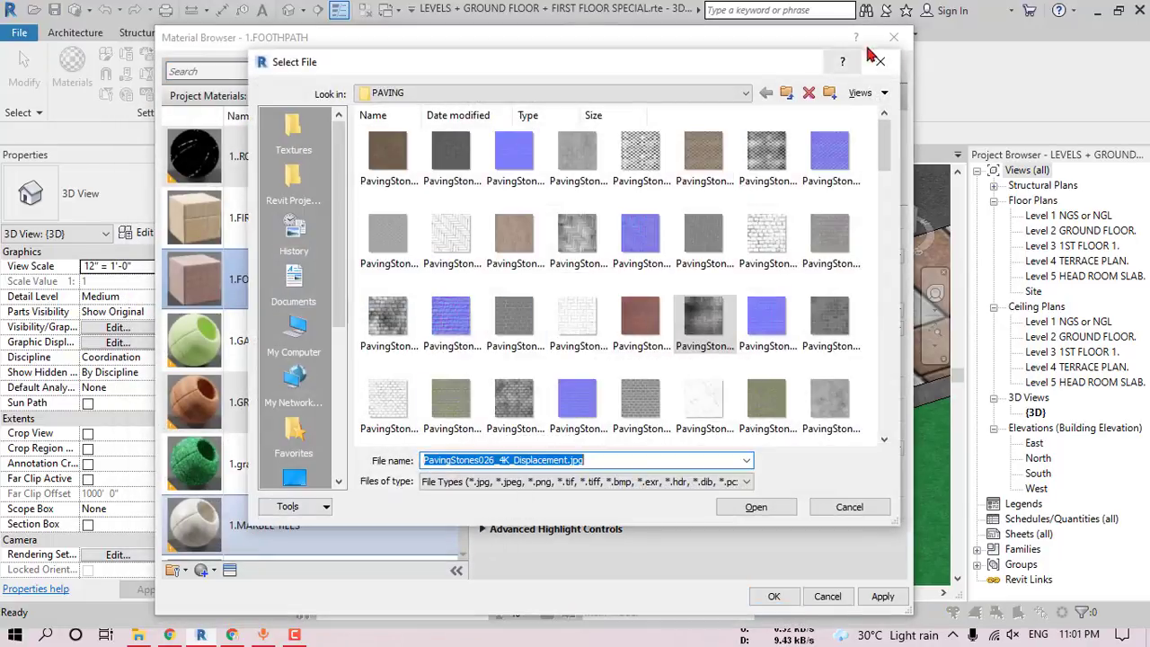
click(878, 59)
click(674, 469)
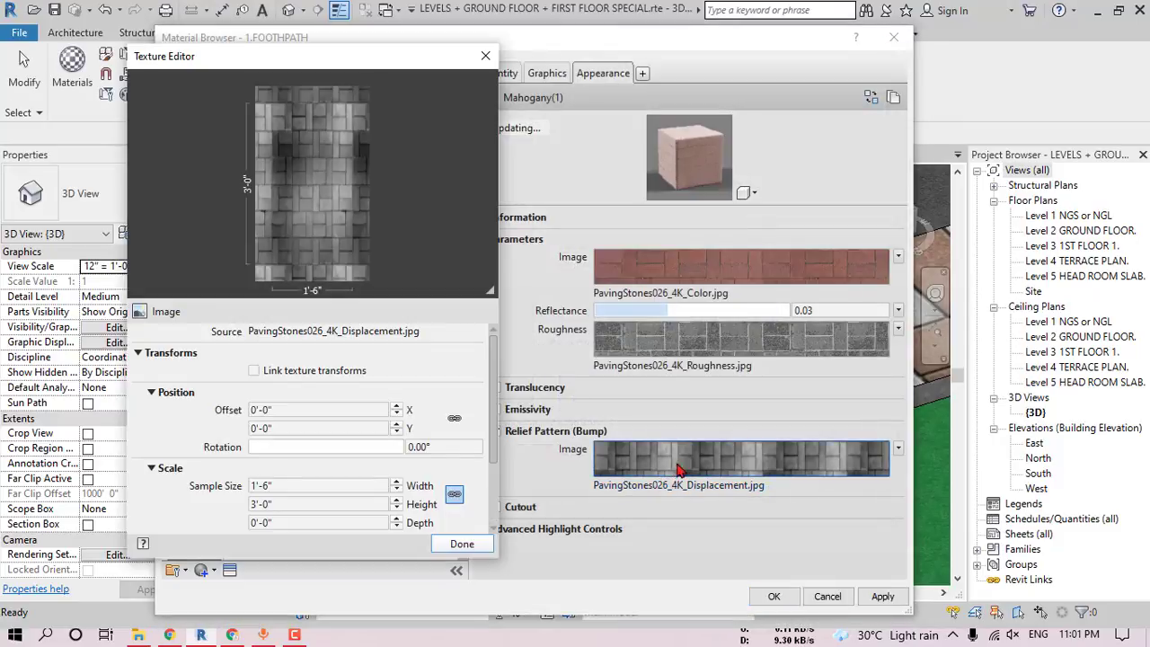
scroll(454, 421, down, 2)
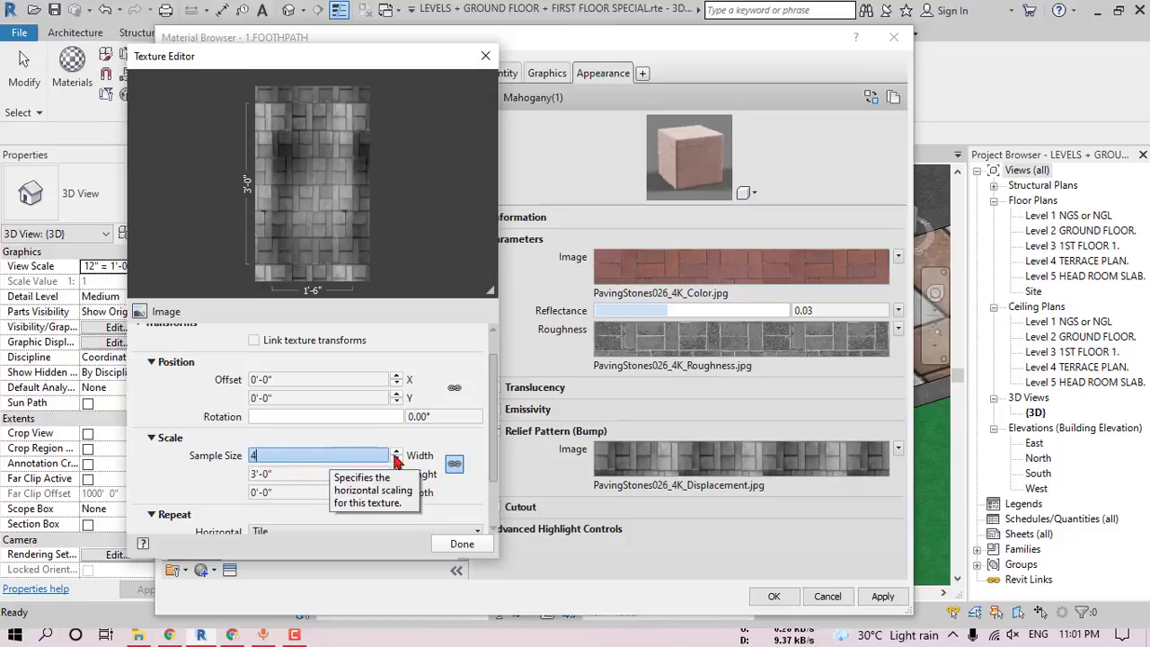
double_click(321, 473)
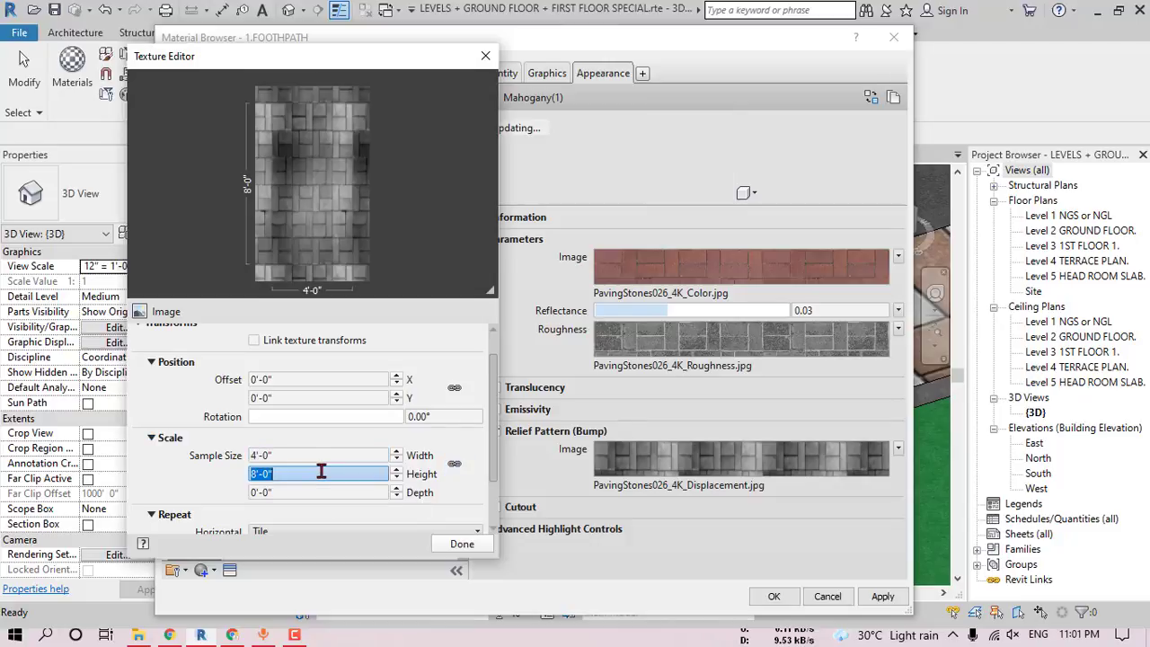
text(4)
key(Tab)
click(320, 492)
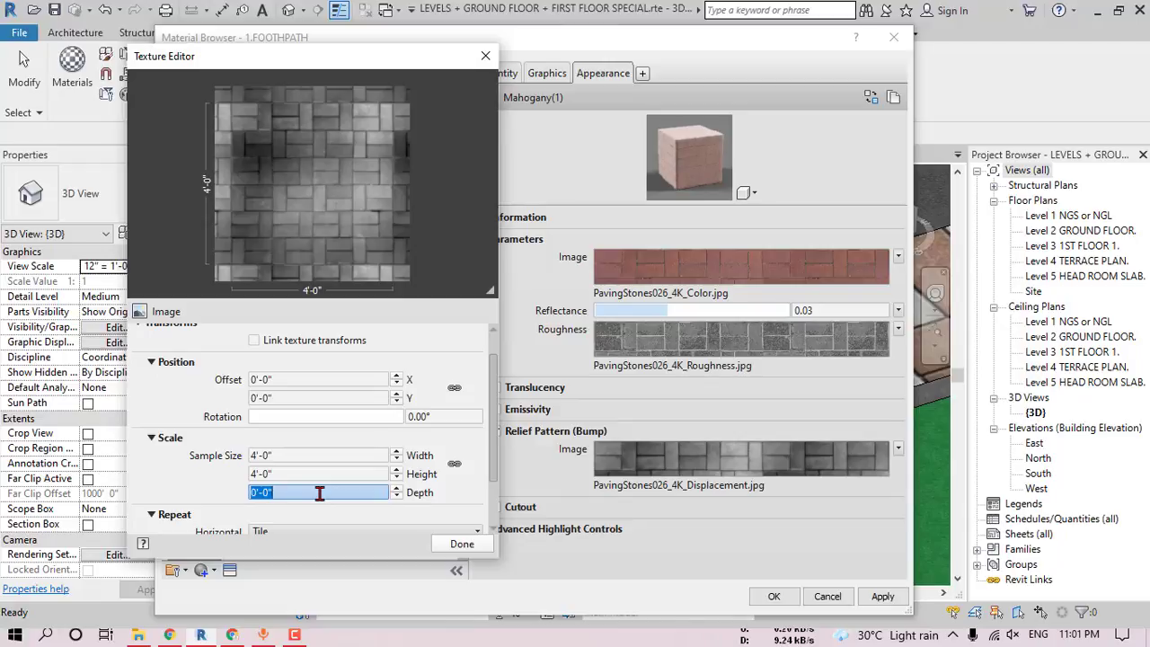
click(462, 545)
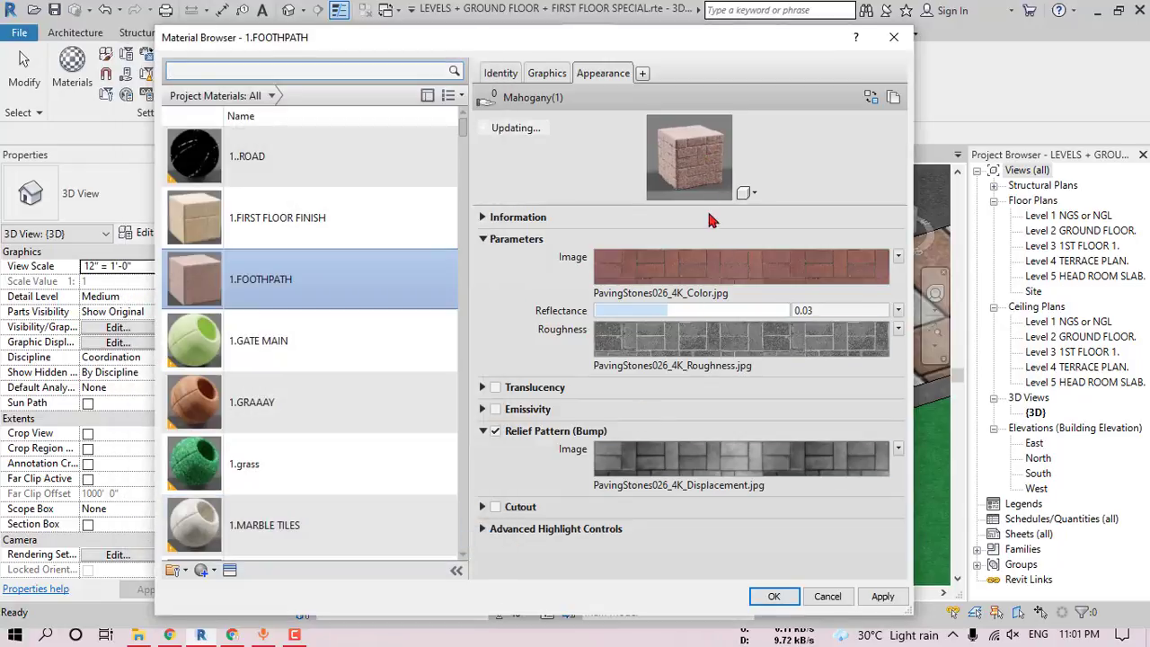
- Examine the footpath material's preview and its paving pattern on the model, both close up and alongside the road
drag(708, 205, 709, 413)
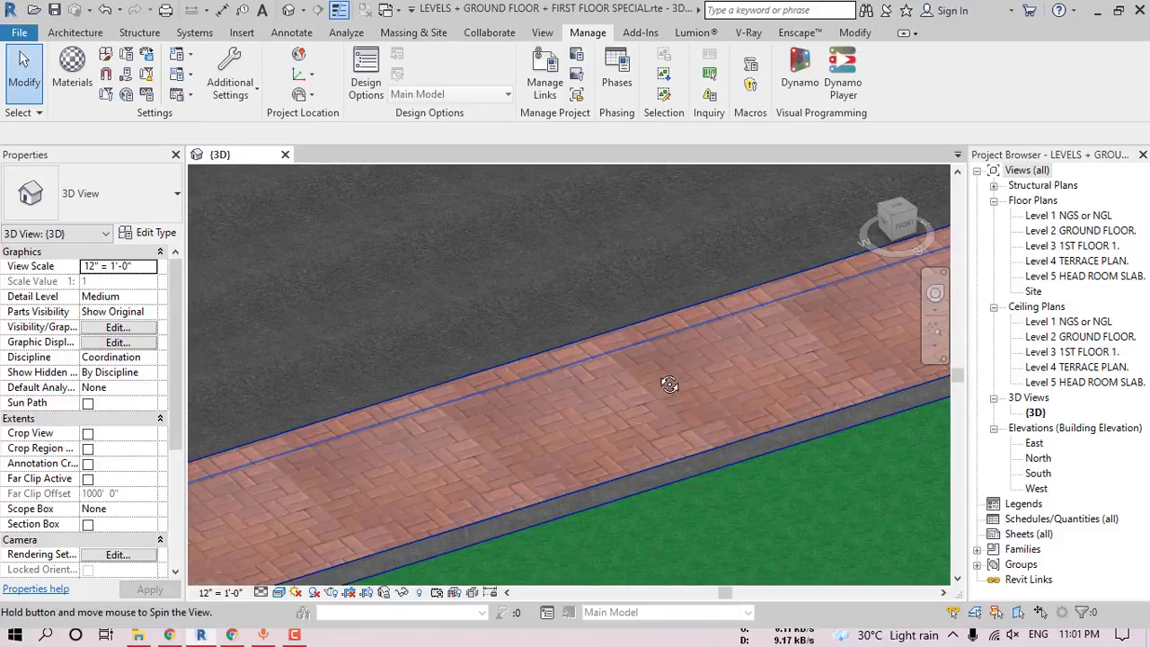
shift+middle_drag(669, 384, 667, 298)
scroll(490, 441, up, 5)
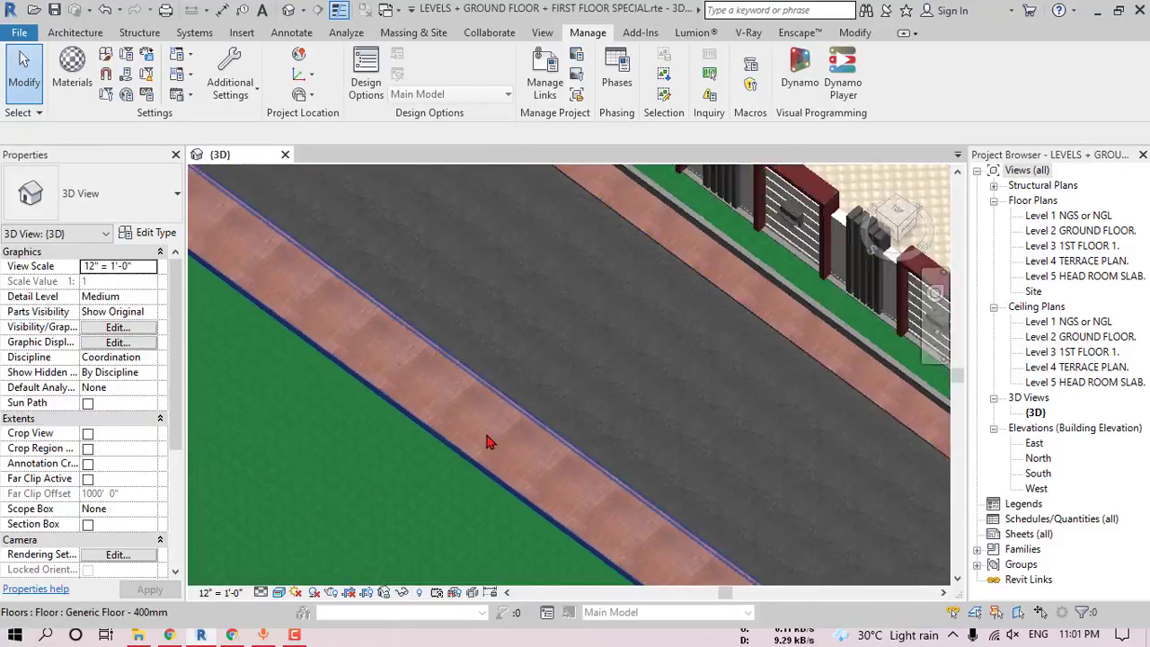
scroll(297, 368, up, 2)
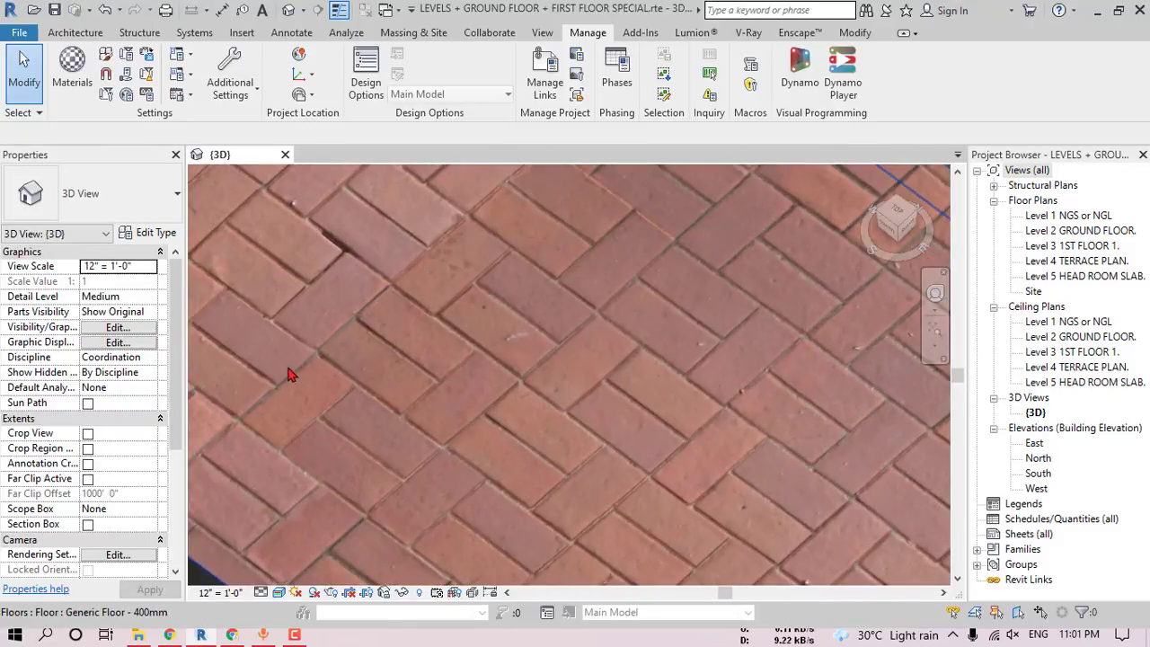
scroll(297, 369, down, 3)
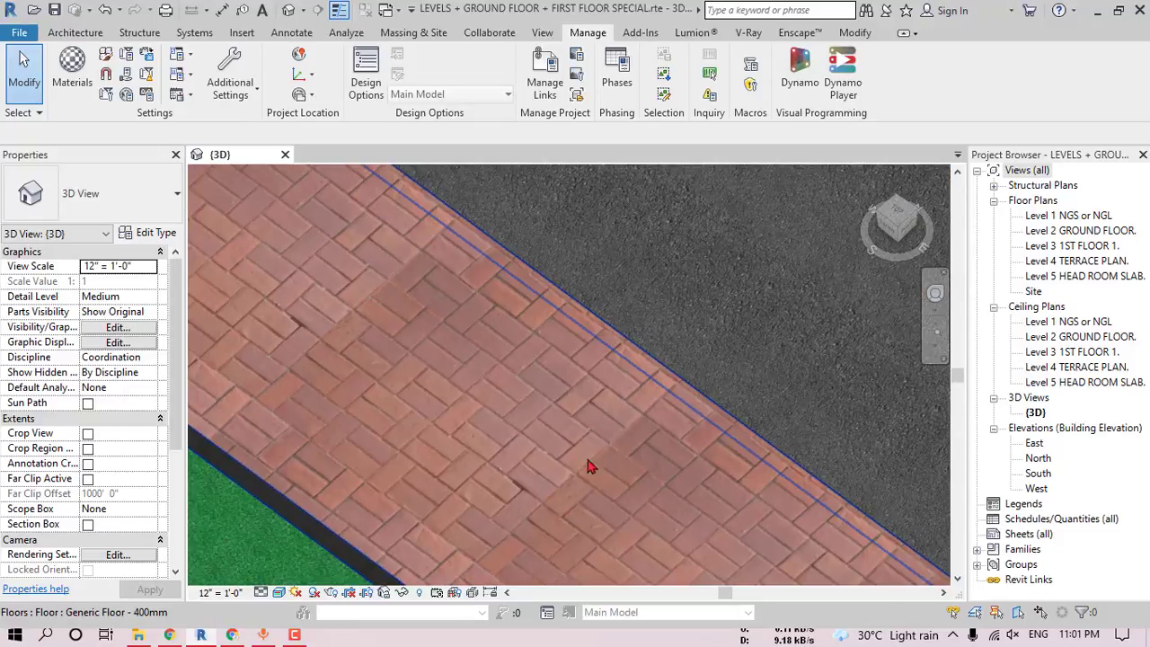
scroll(553, 491, down, 2)
middle_drag(391, 492, 445, 499)
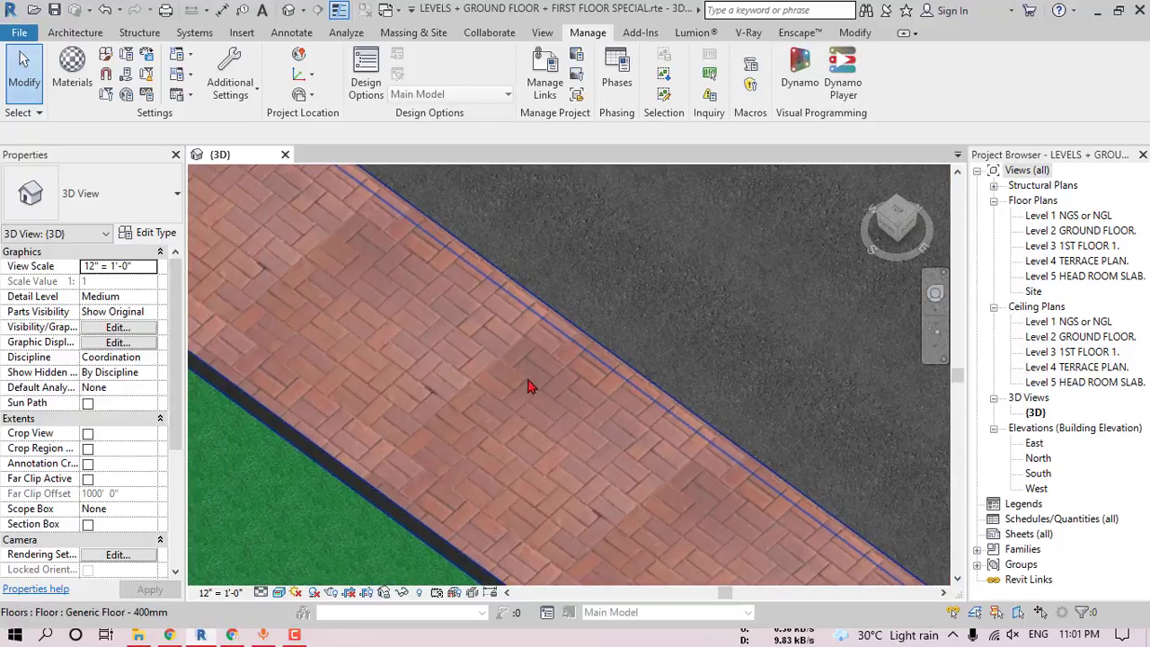
middle_drag(529, 387, 581, 398)
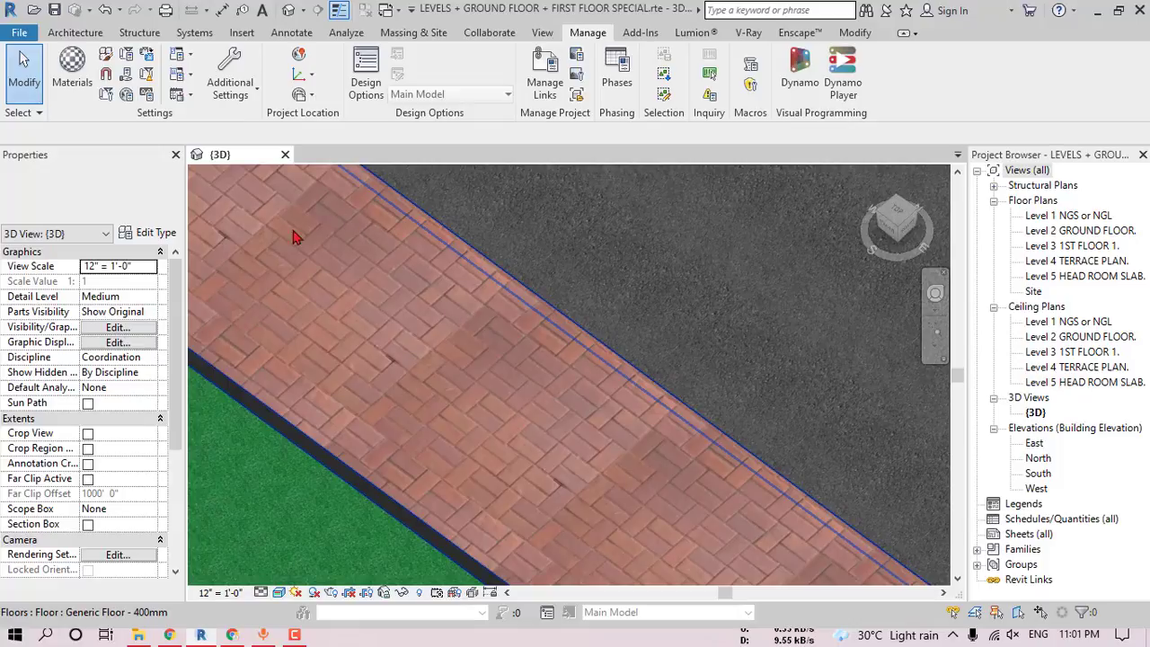
shift+middle_drag(417, 387, 618, 397)
scroll(528, 482, down, 5)
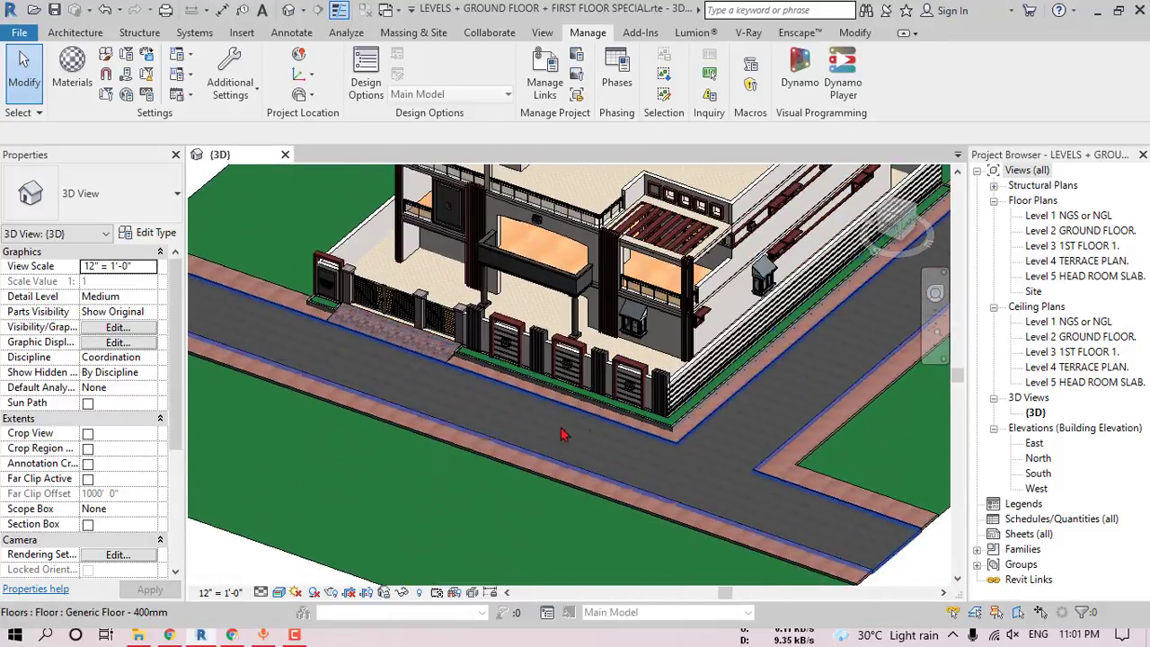
- Replace the 1.FOOTPATH material's color image with PavingStones003_5K_Color.jpg from the PAVING folder
click(72, 71)
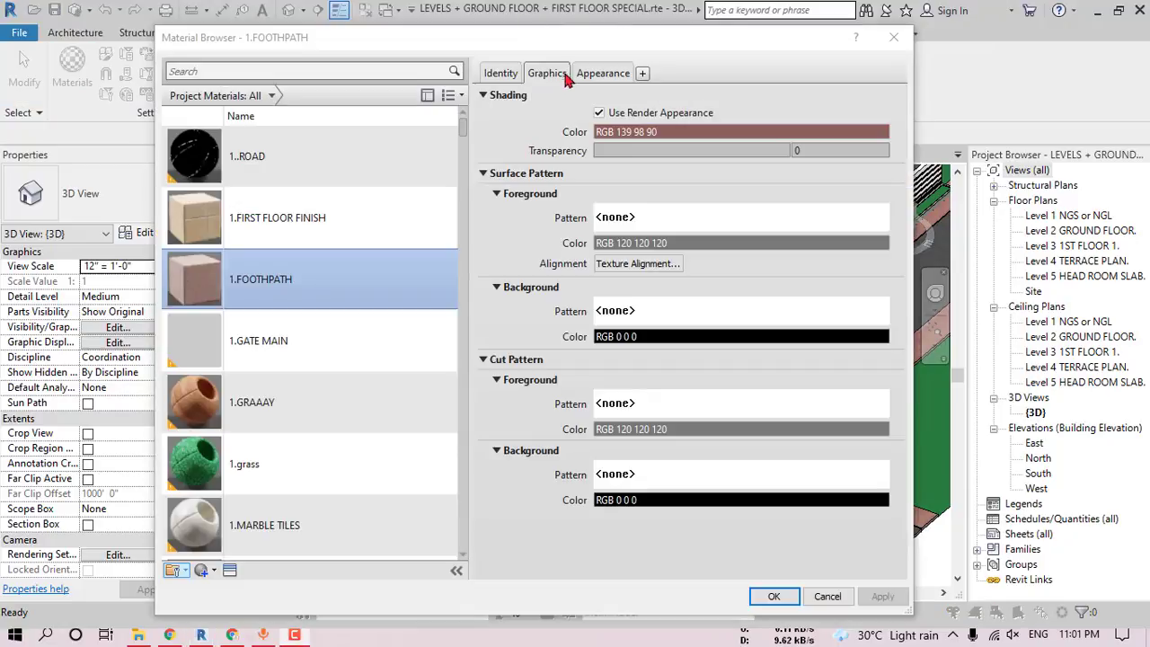
click(595, 73)
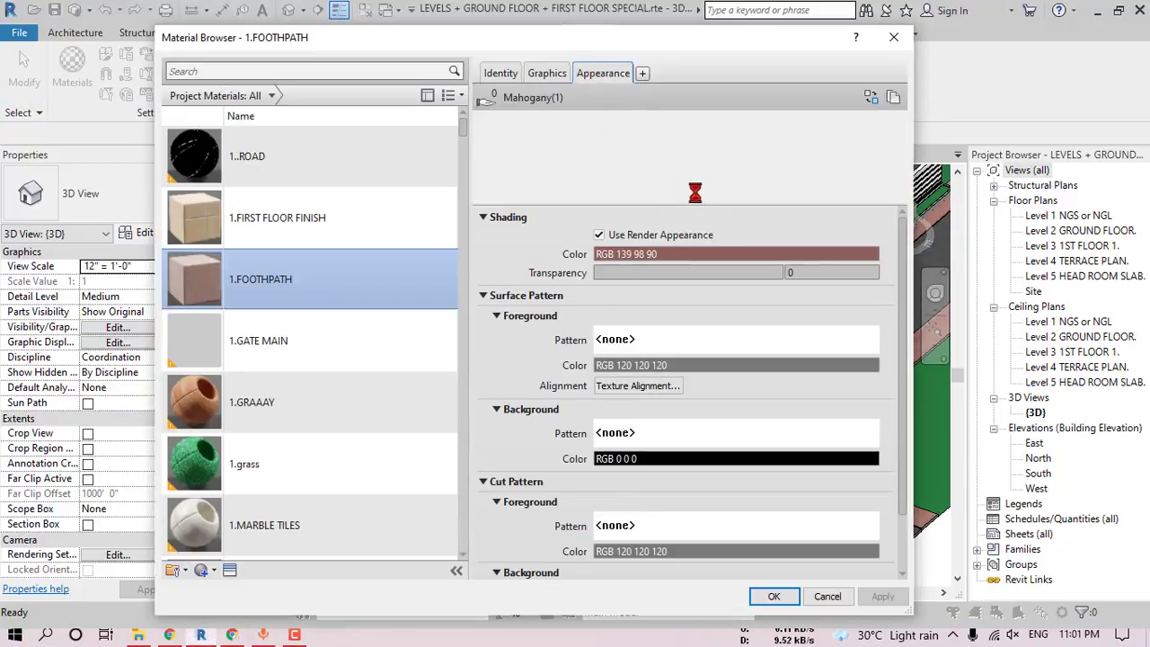
click(764, 274)
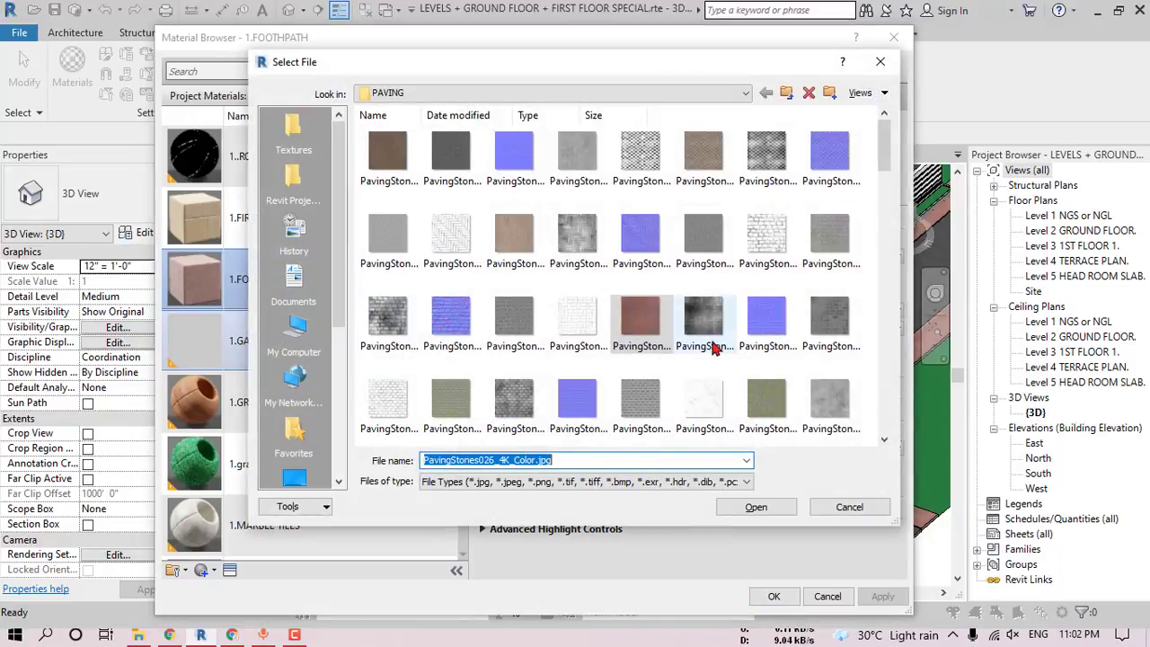
ctrl+scroll(716, 348, up, 5)
click(596, 243)
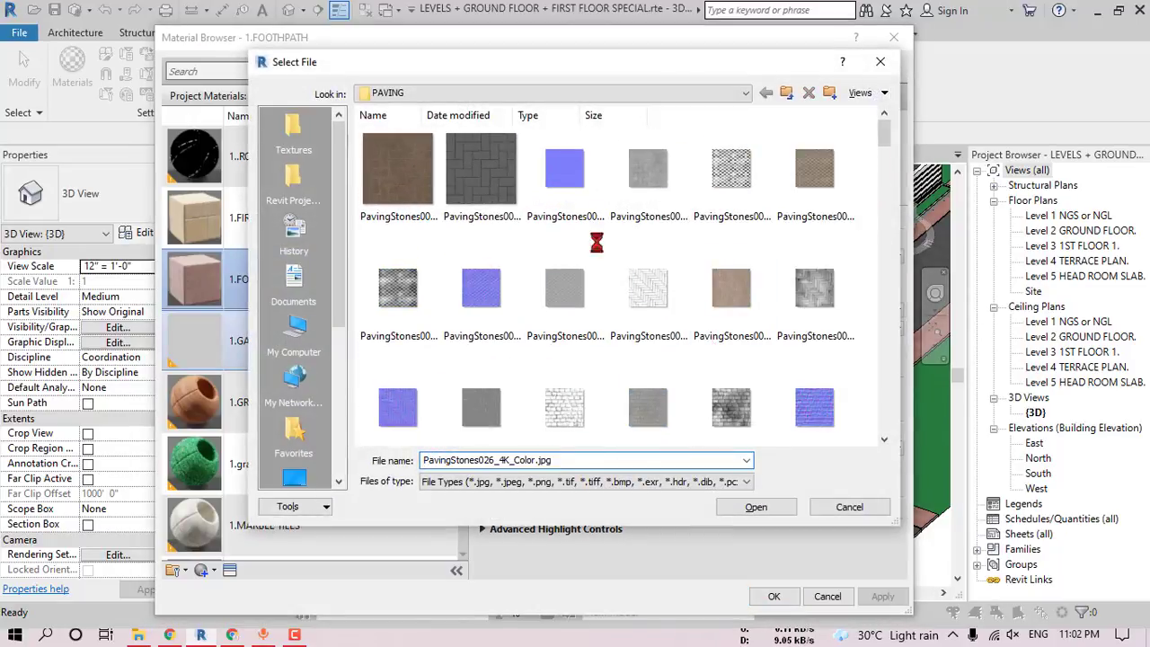
right_click(597, 243)
click(629, 308)
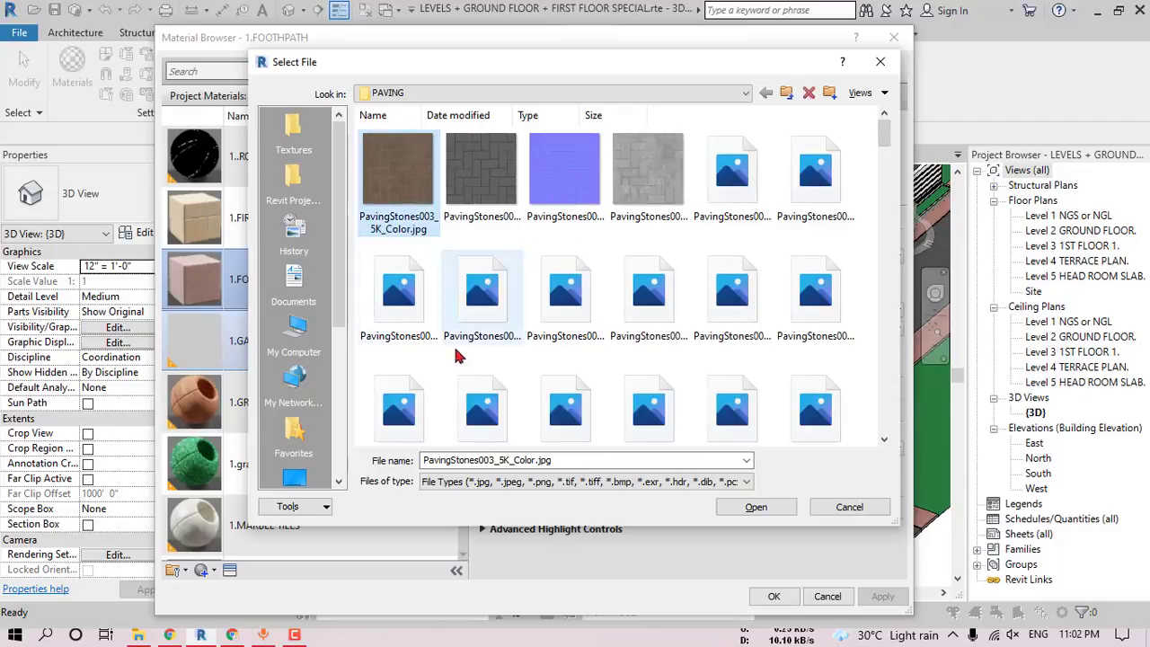
click(756, 507)
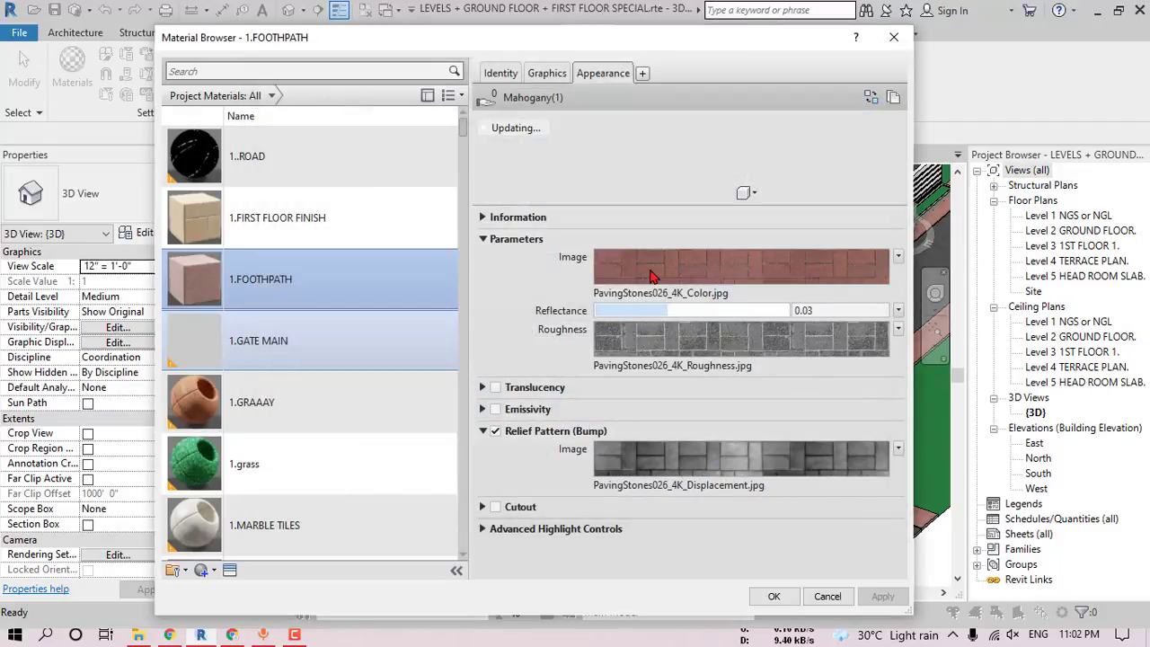
- Replace the footpath's roughness image with PavingStones003_5K_Roughness.jpg from the PAVING folder
click(640, 369)
click(451, 160)
click(580, 158)
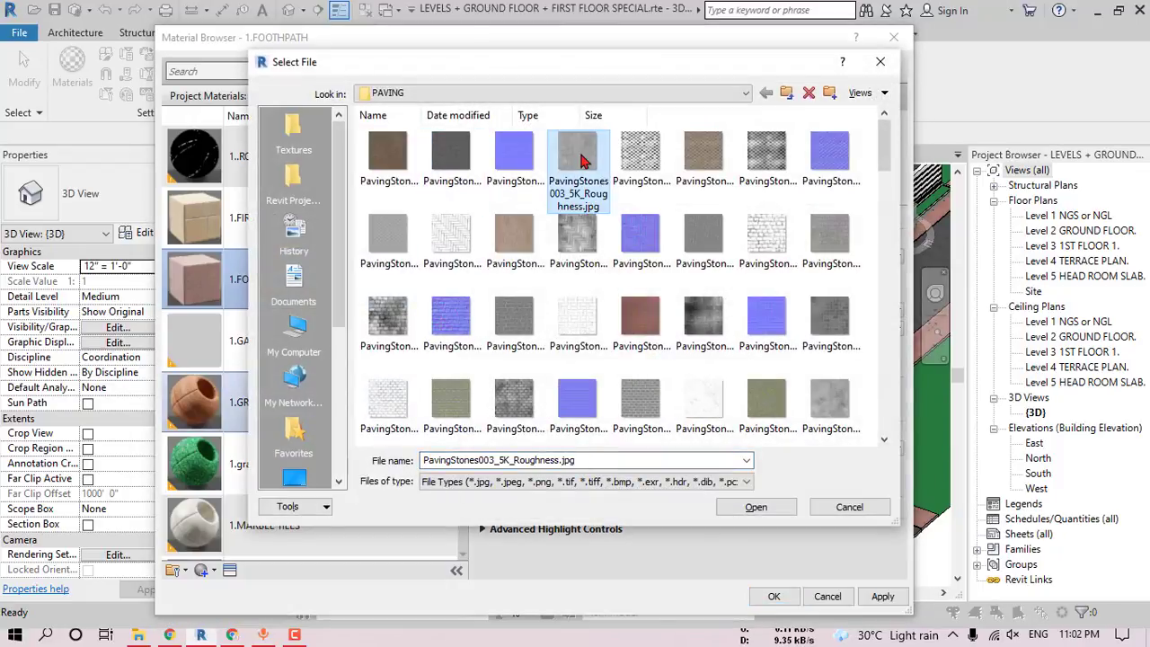
click(775, 505)
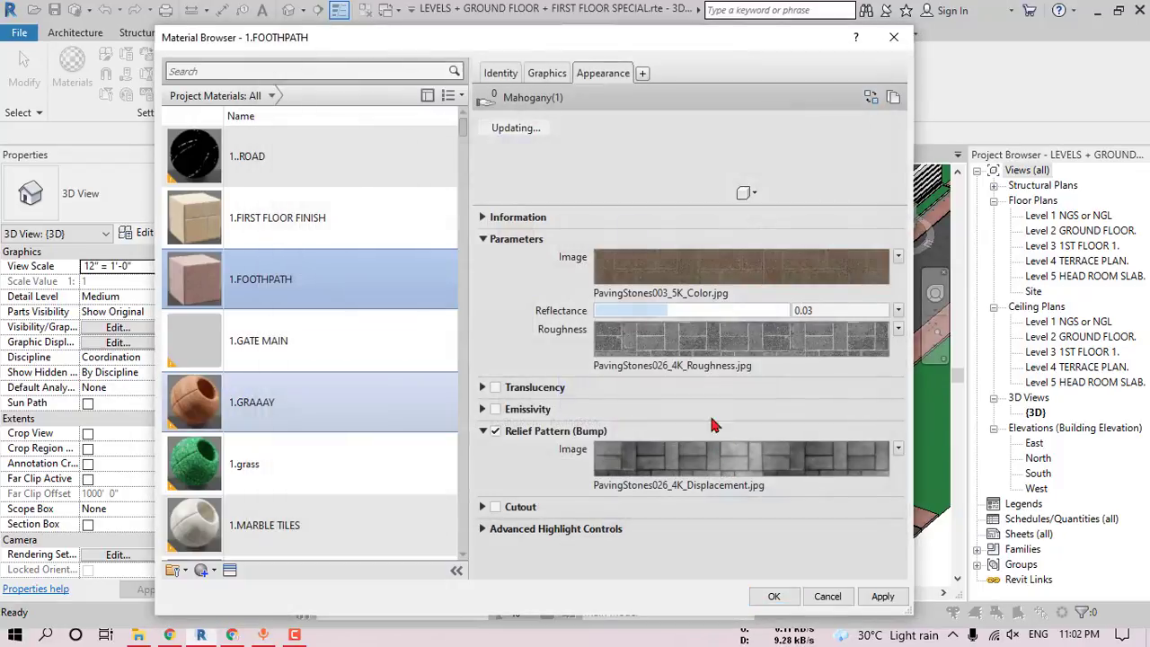
- Replace the footpath's relief pattern (bump) image with PavingStones003_5K_Displacement.jpg and accept the material changes
click(678, 486)
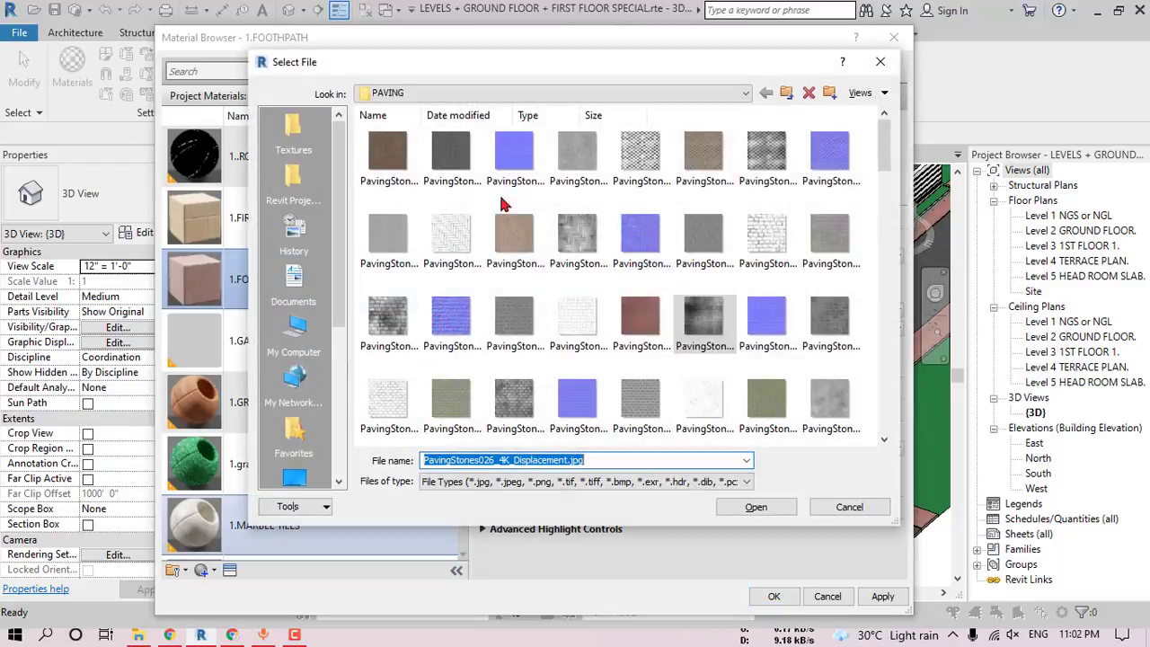
click(442, 169)
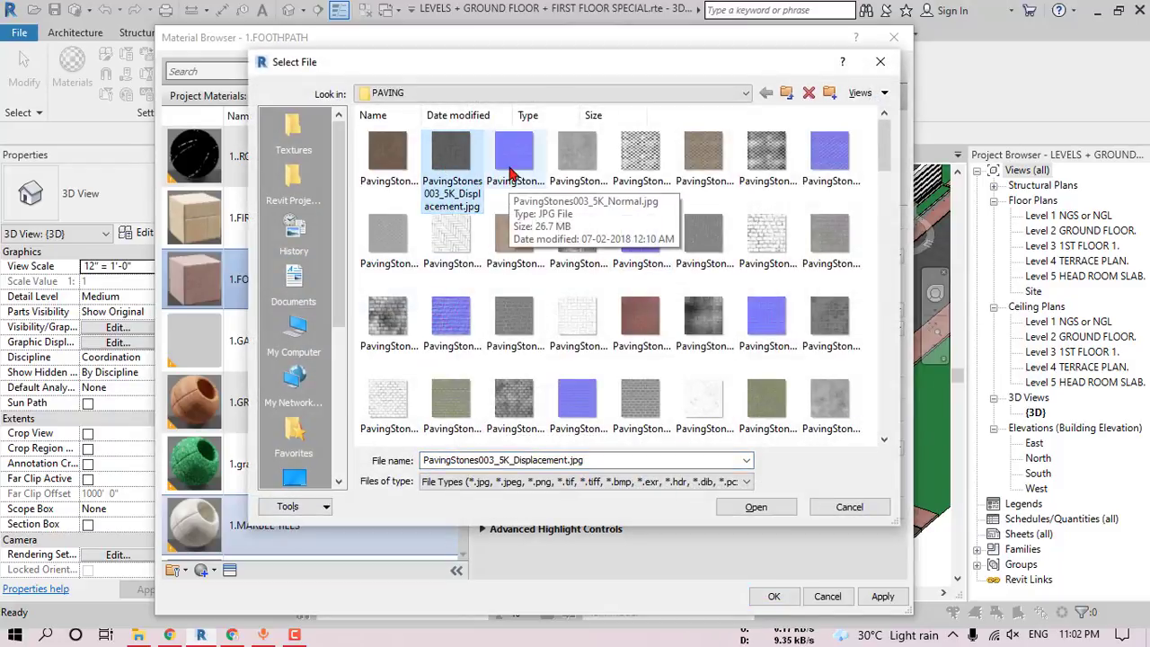
click(756, 507)
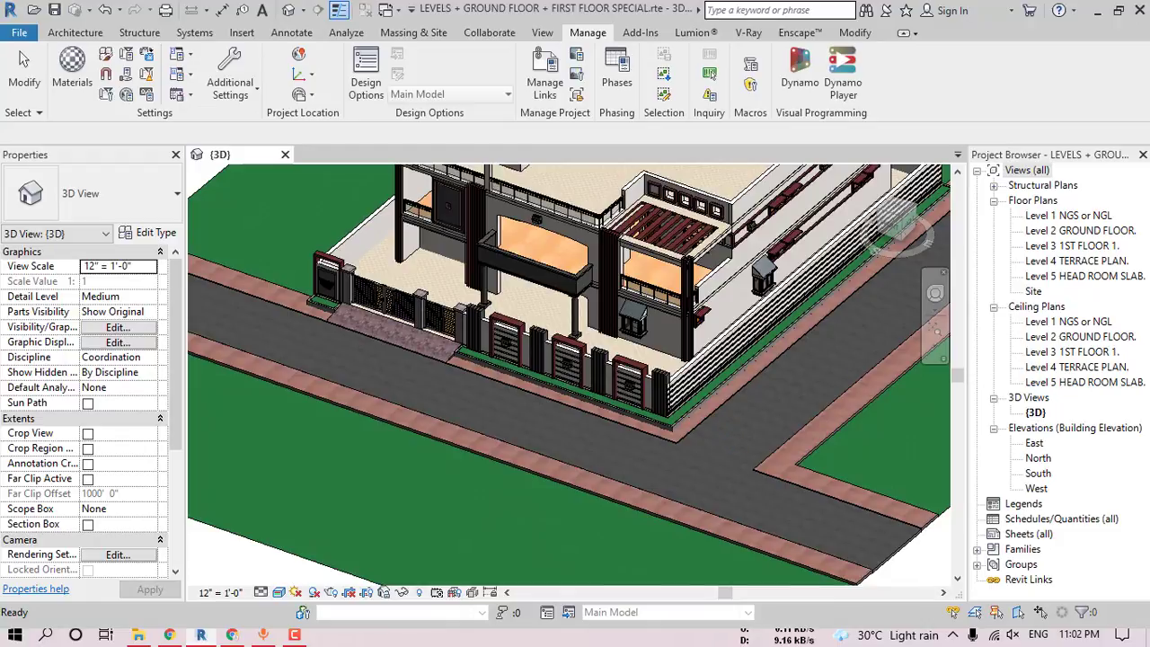
- Start the Paint tool and choose the 1.FOOTPATH material for painting
scroll(550, 418, up, 8)
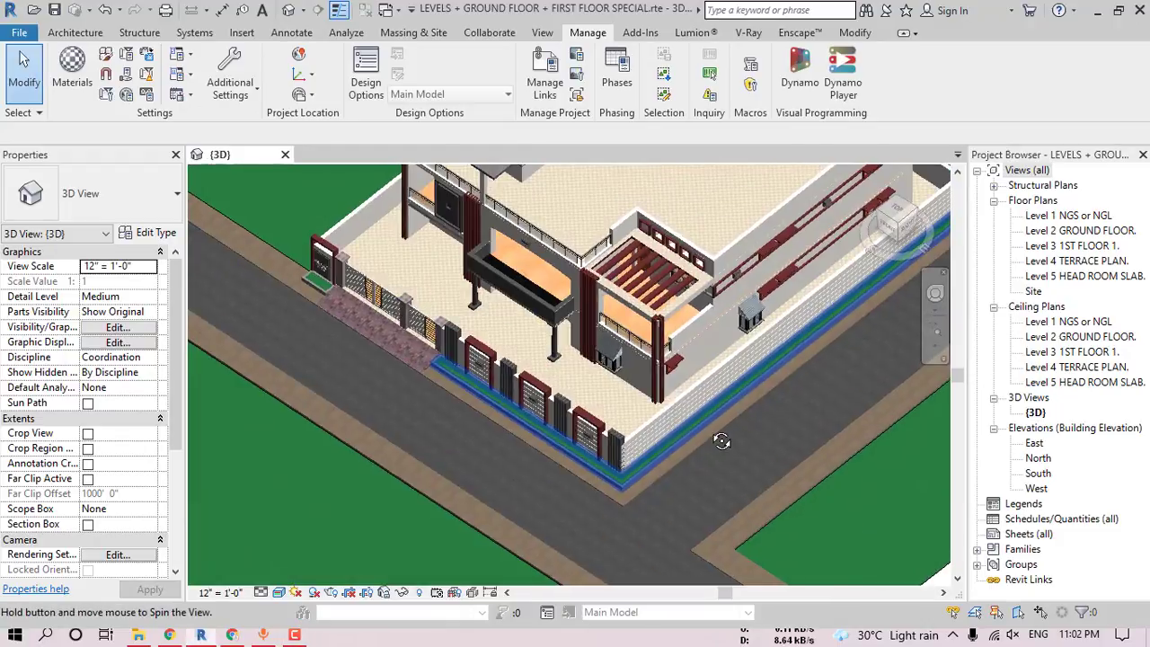
scroll(550, 418, up, 3)
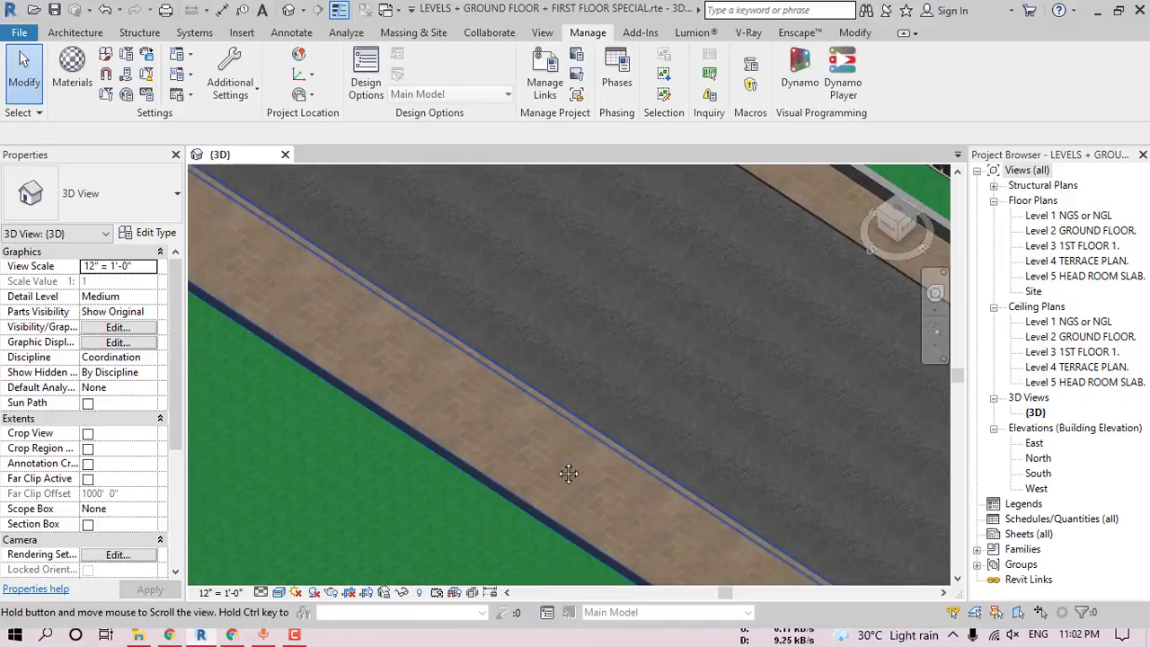
middle_drag(454, 376, 582, 436)
scroll(611, 475, down, 4)
shift+middle_drag(610, 474, 638, 414)
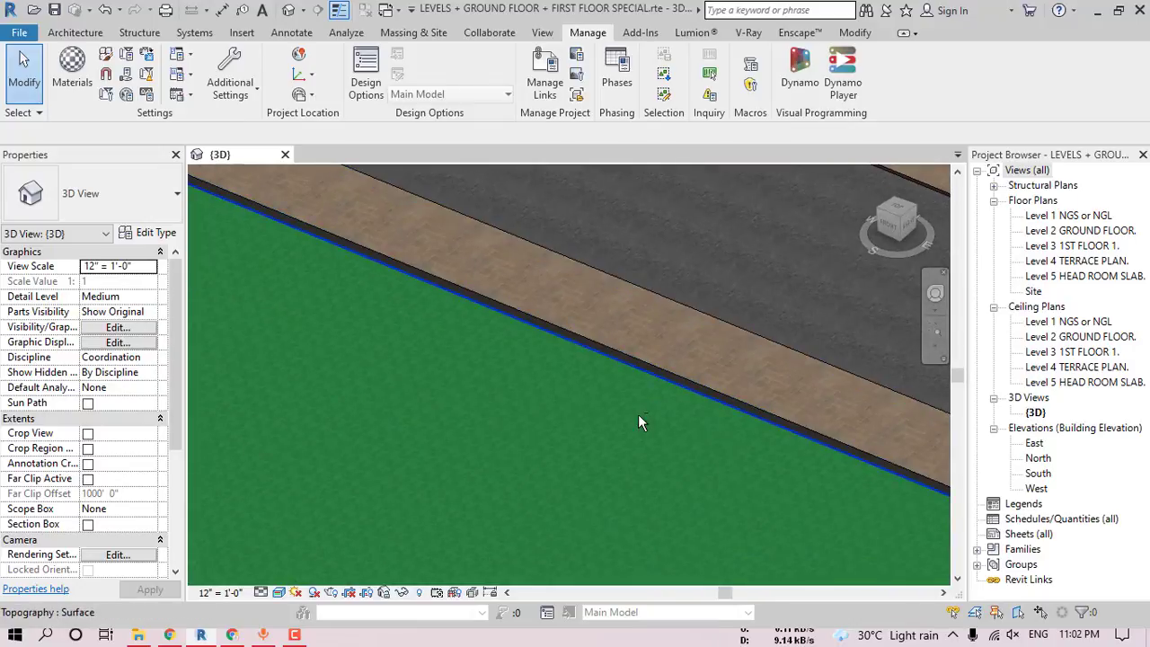
key(p)
key(t)
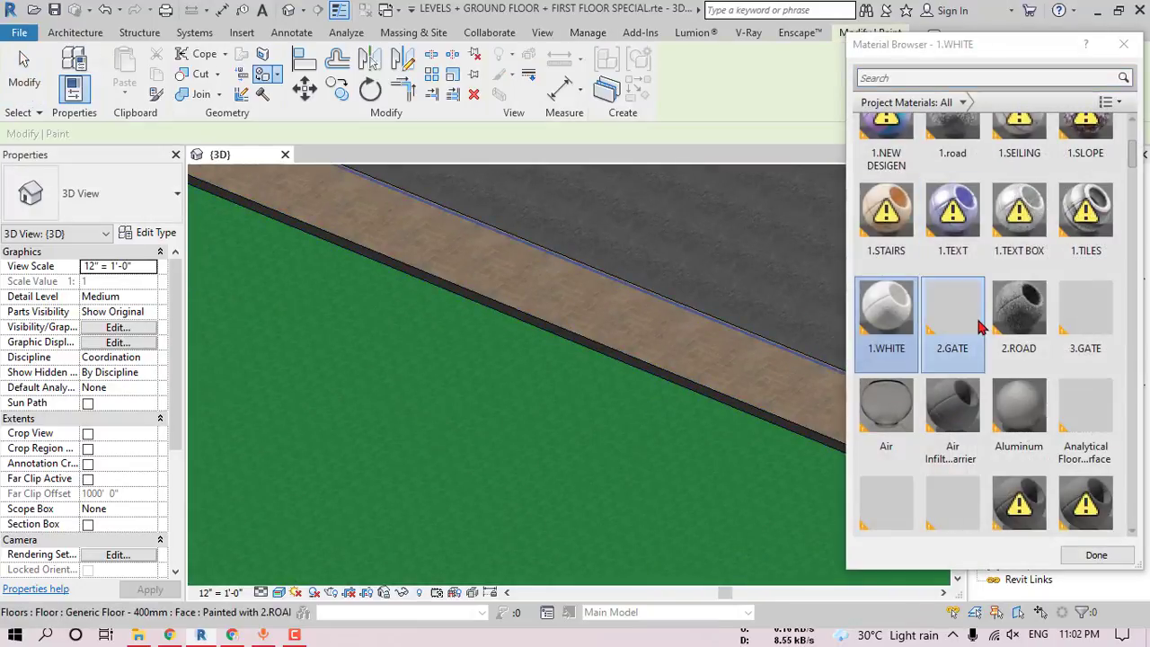
scroll(952, 315, up, 3)
click(886, 153)
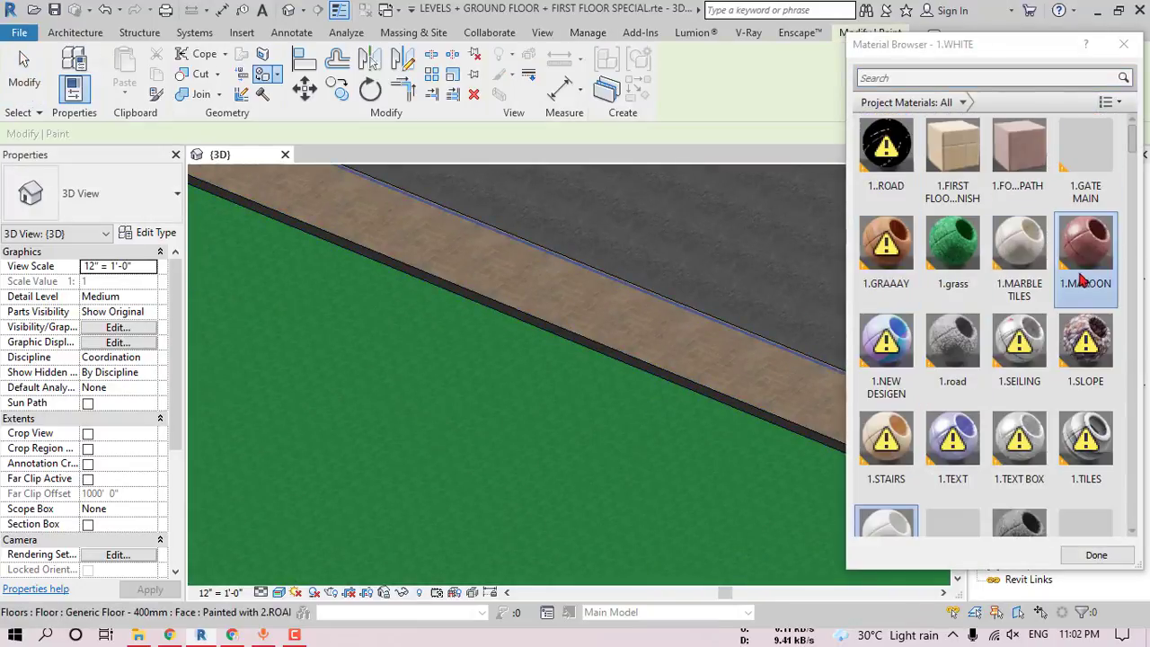
drag(1019, 52, 1000, 31)
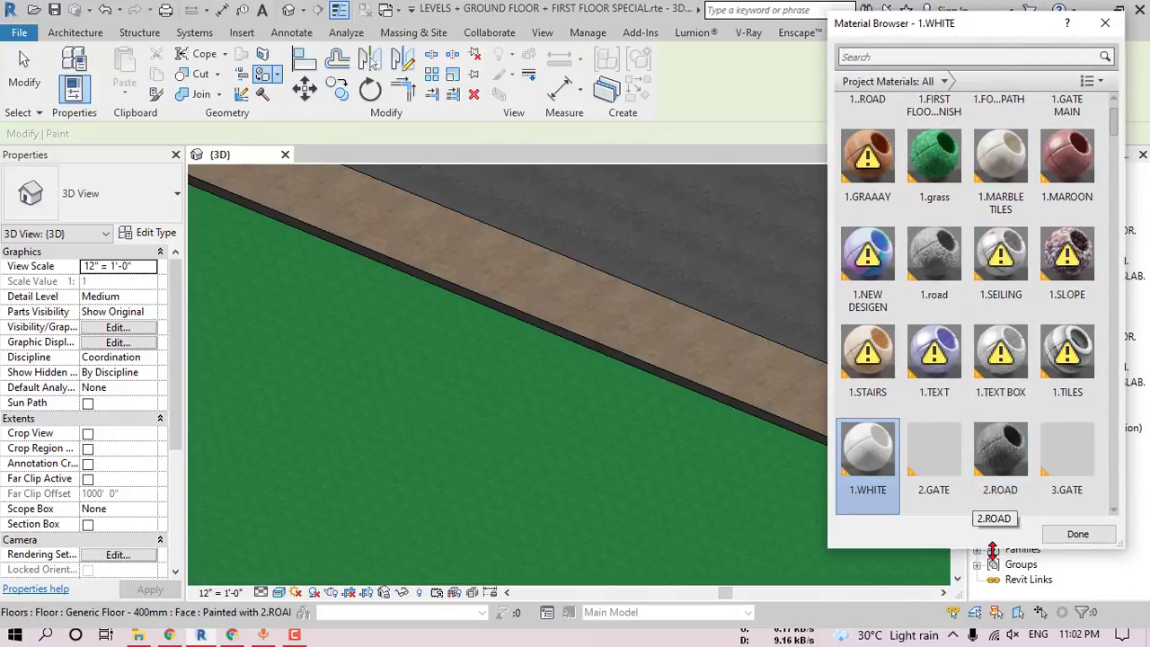
drag(991, 560, 992, 578)
scroll(996, 539, down, 1)
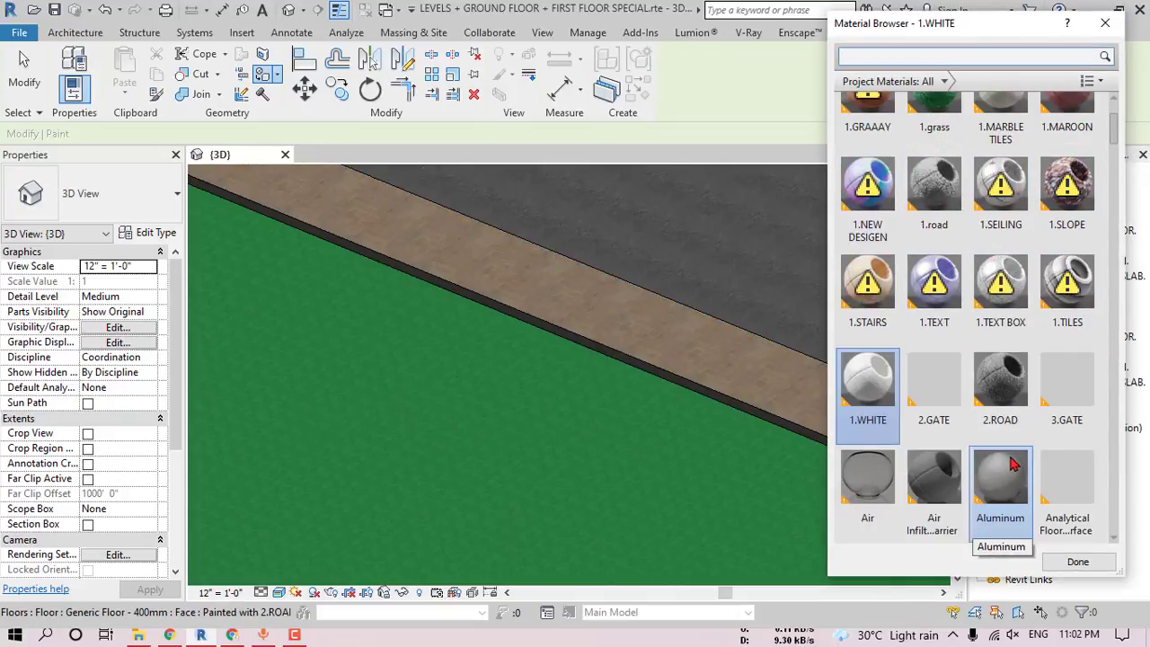
scroll(1006, 382, up, 1)
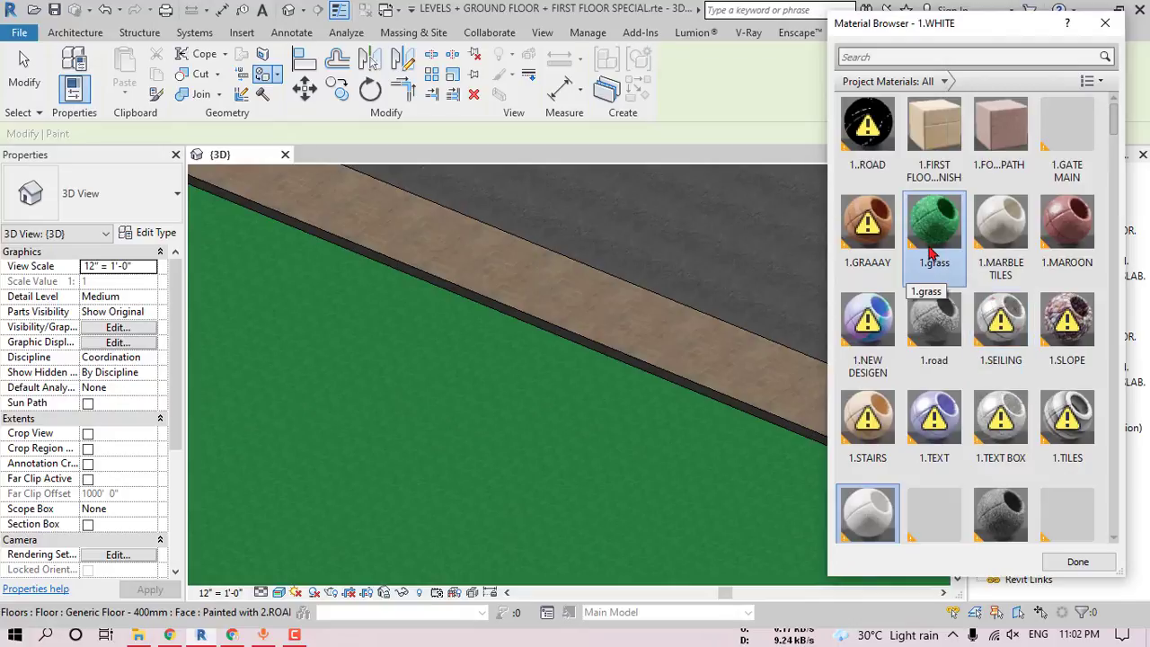
click(984, 149)
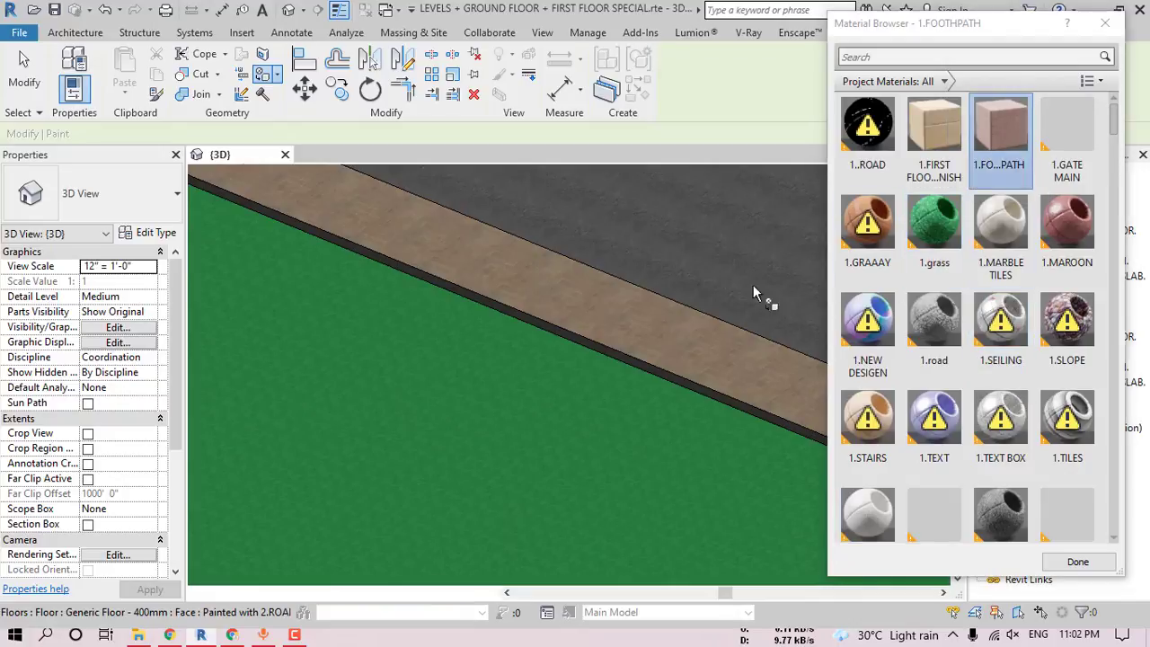
- Paint the footpath's edge faces along the road and at the boundary wall's front corner with the 1.FOOTHPATH material
scroll(585, 338, up, 2)
scroll(542, 352, down, 4)
shift+middle_drag(542, 351, 576, 360)
mouse_move(575, 359)
middle_down()
mouse_move(452, 367)
mouse_move(539, 423)
middle_up()
mouse_move(539, 422)
shift+middle_down()
mouse_move(651, 472)
mouse_move(620, 440)
shift+middle_up()
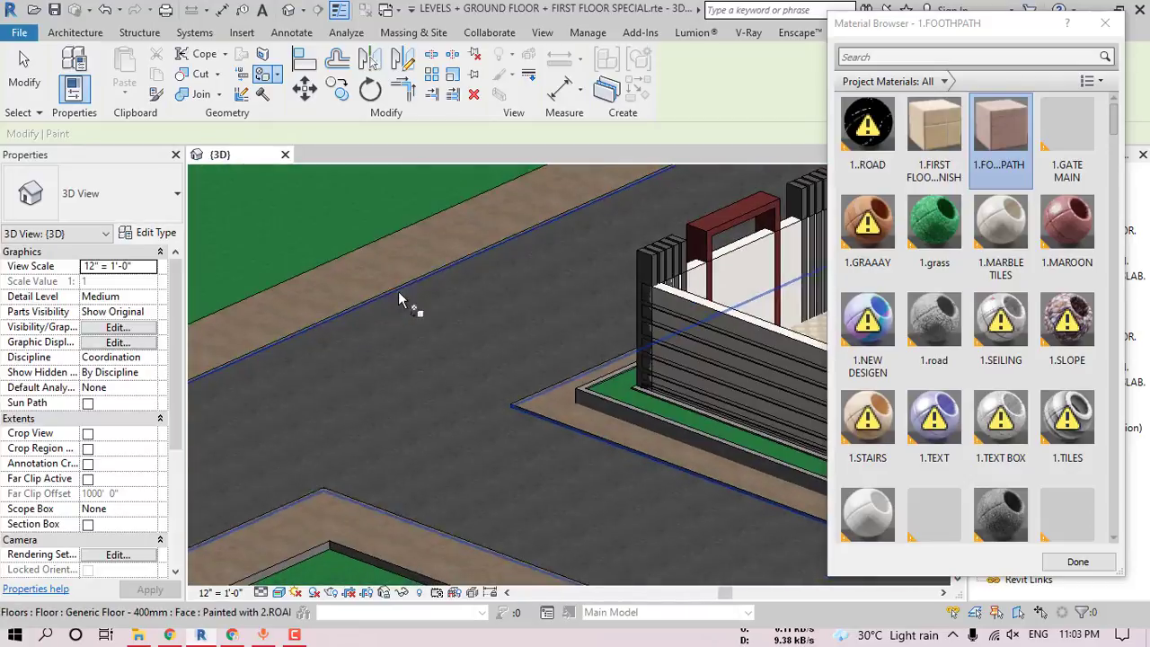
scroll(381, 295, up, 7)
shift+middle_drag(392, 309, 418, 423)
scroll(400, 340, down, 7)
shift+middle_drag(417, 422, 467, 400)
middle_drag(467, 400, 108, 456)
scroll(432, 463, up, 9)
scroll(388, 462, down, 7)
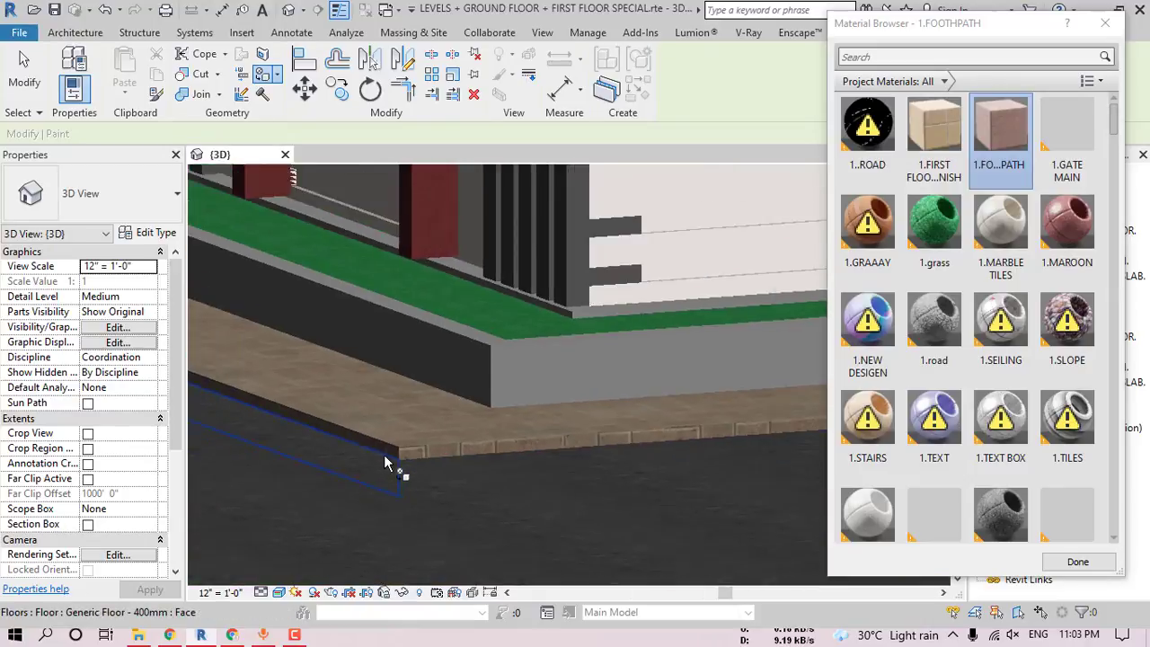
- Paint the remaining footpath edge faces, including the inner edge beside the corner lawn, with 1.FOOTHPATH and finish painting
scroll(638, 428, down, 2)
shift+middle_drag(637, 429, 629, 365)
middle_drag(629, 366, 253, 347)
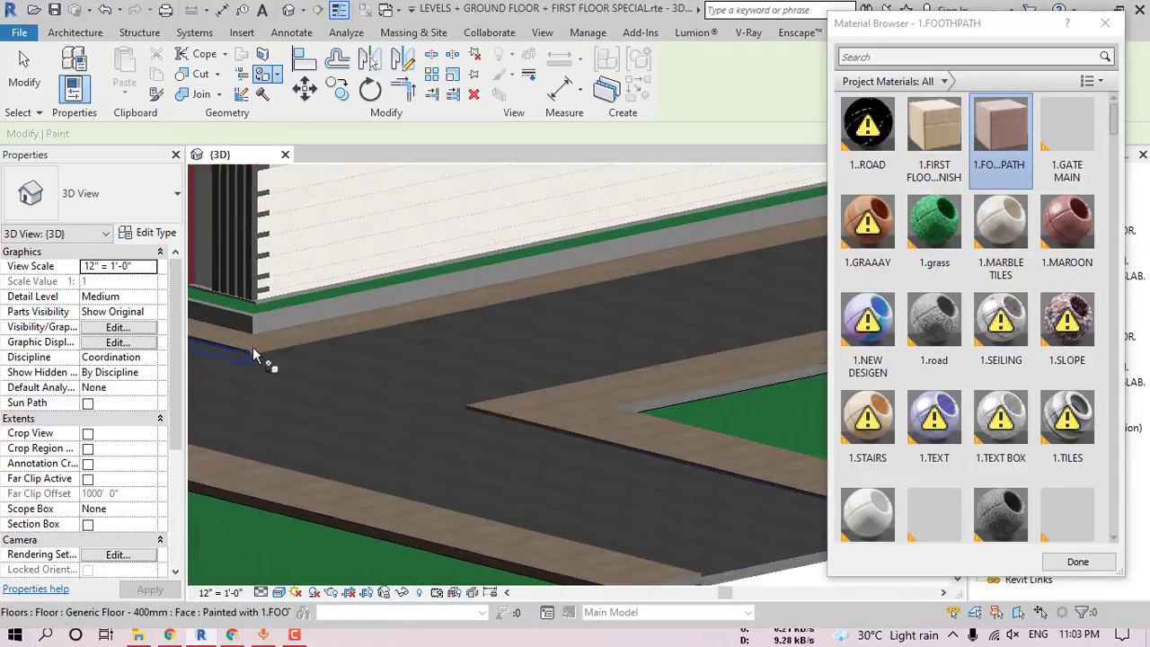
scroll(488, 416, up, 8)
scroll(445, 395, down, 2)
scroll(443, 395, down, 6)
mouse_move(541, 410)
middle_down()
mouse_move(549, 417)
mouse_move(469, 410)
middle_up()
scroll(558, 388, up, 8)
click(542, 405)
scroll(506, 439, down, 3)
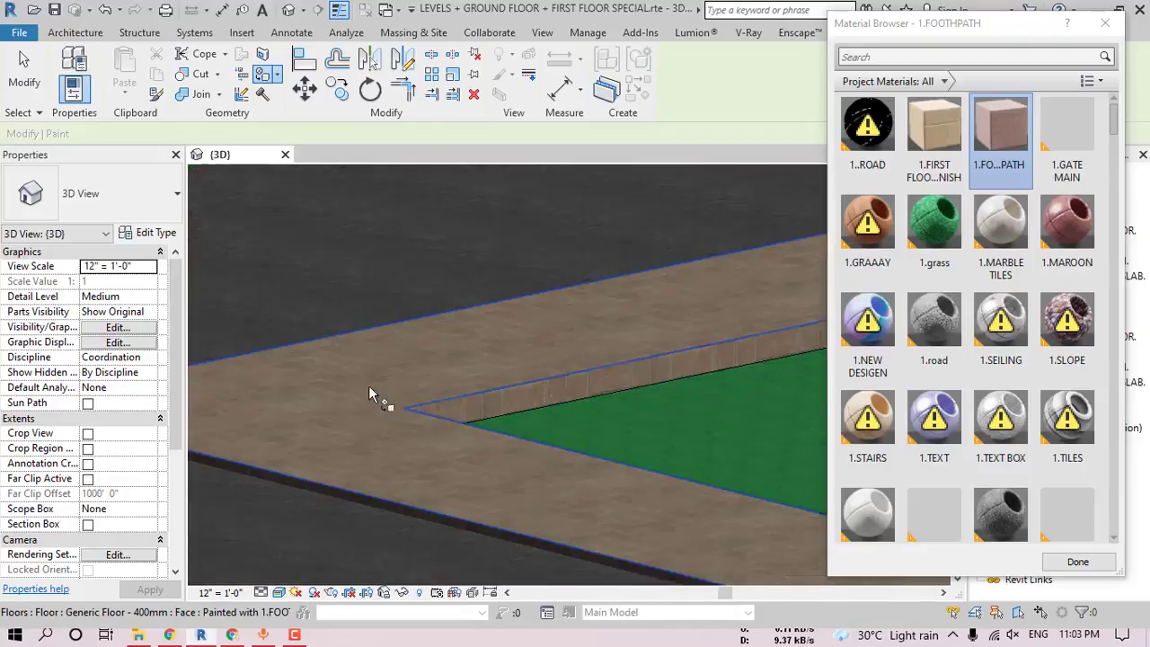
scroll(369, 387, down, 3)
middle_drag(314, 455, 579, 461)
scroll(579, 461, down, 3)
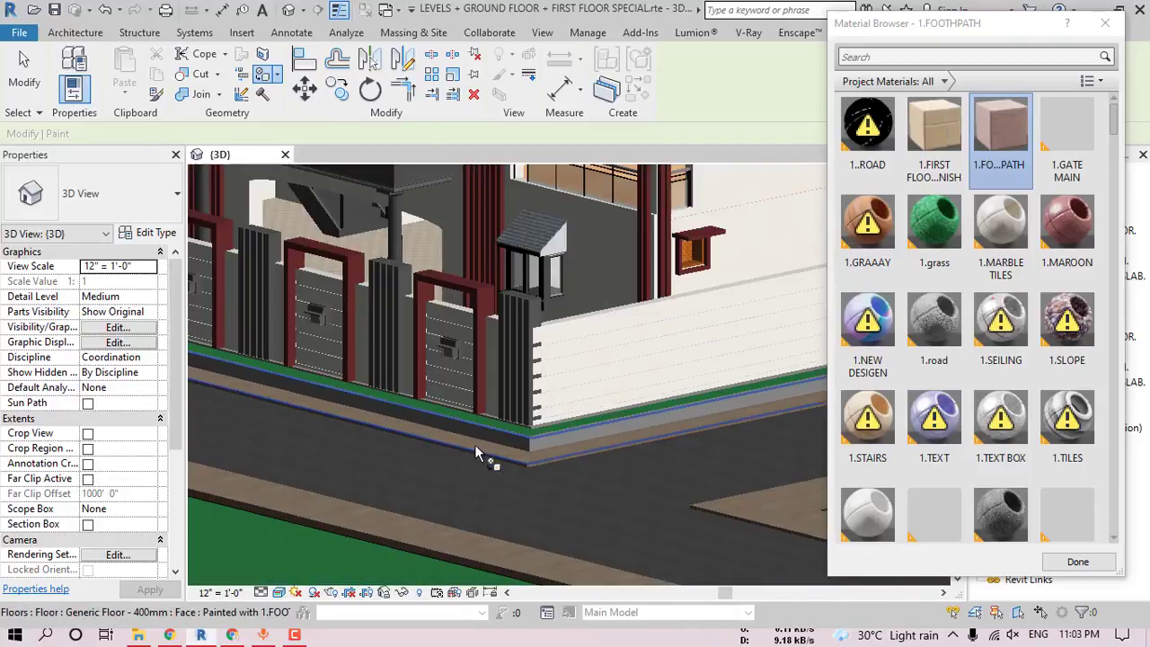
scroll(567, 413, down, 2)
middle_drag(571, 403, 687, 415)
middle_drag(523, 448, 664, 445)
shift+middle_drag(609, 383, 739, 479)
click(1106, 24)
- Temporarily isolate the three Generic - 13.5" walls along the house front around the arched lobby opening
middle_drag(700, 427, 797, 480)
scroll(567, 431, up, 2)
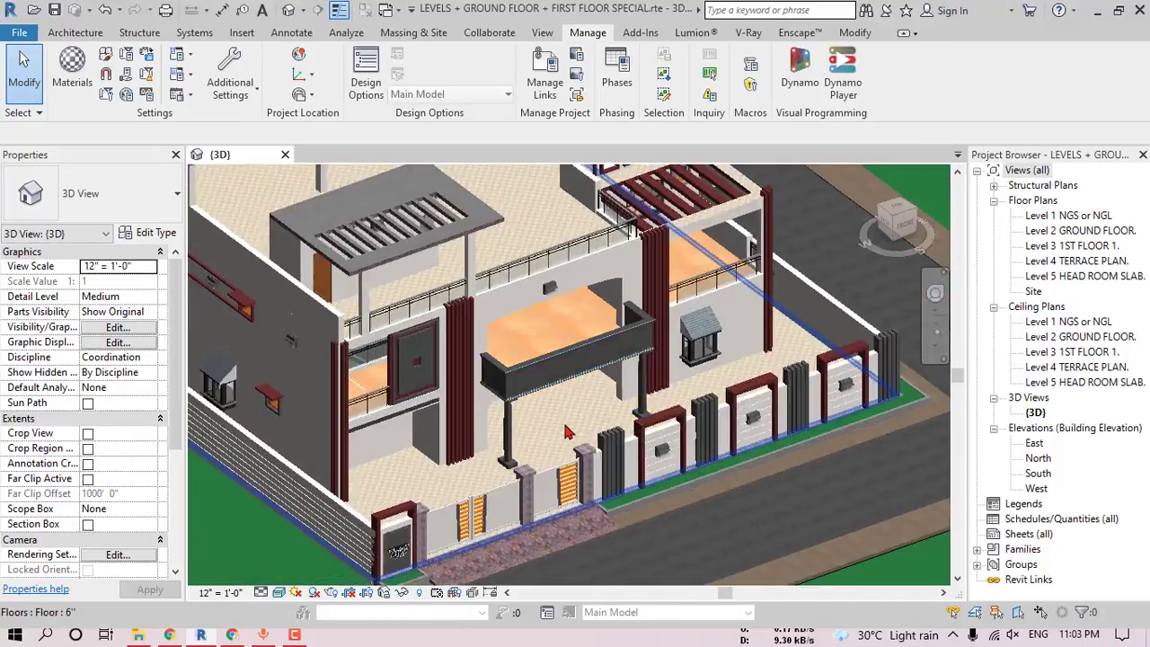
click(568, 432)
scroll(570, 433, up, 2)
middle_drag(611, 444, 389, 361)
key(Escape)
click(395, 372)
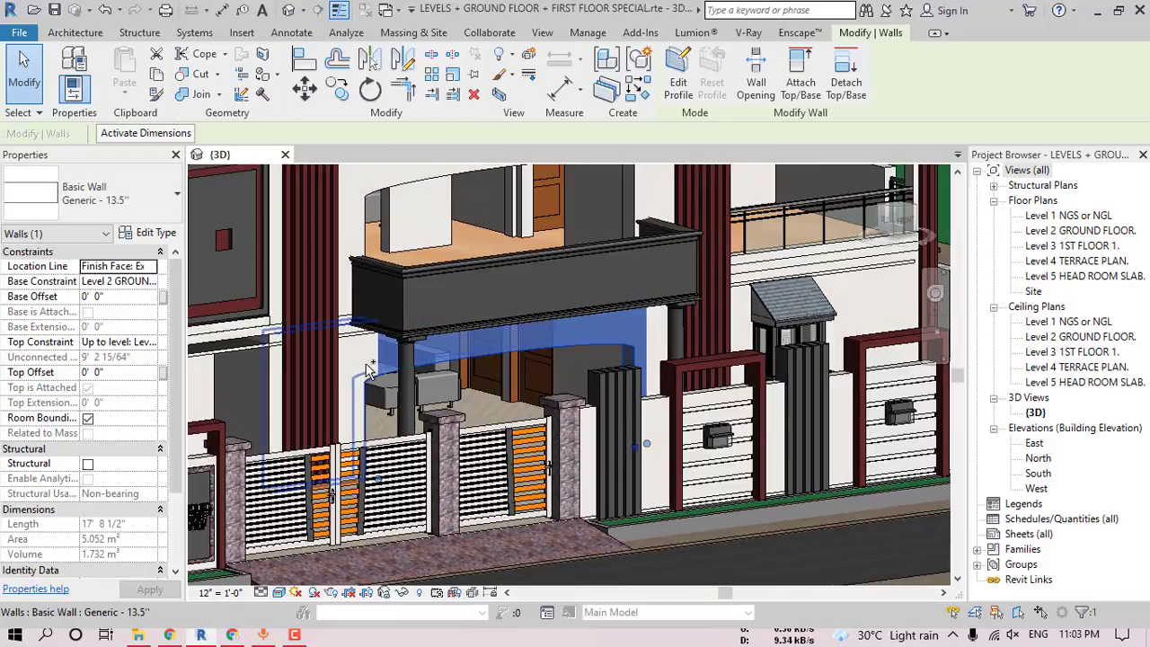
mouse_move(697, 366)
shift+middle_down()
mouse_move(693, 386)
mouse_move(690, 377)
shift+middle_up()
click(405, 595)
click(443, 533)
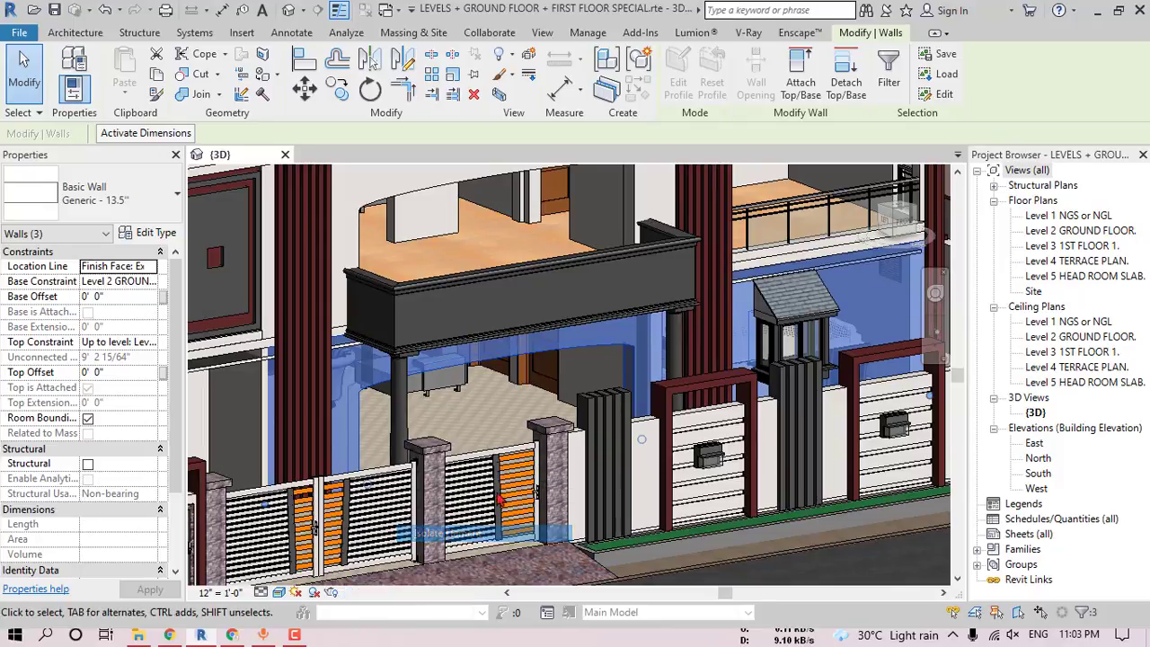
click(630, 510)
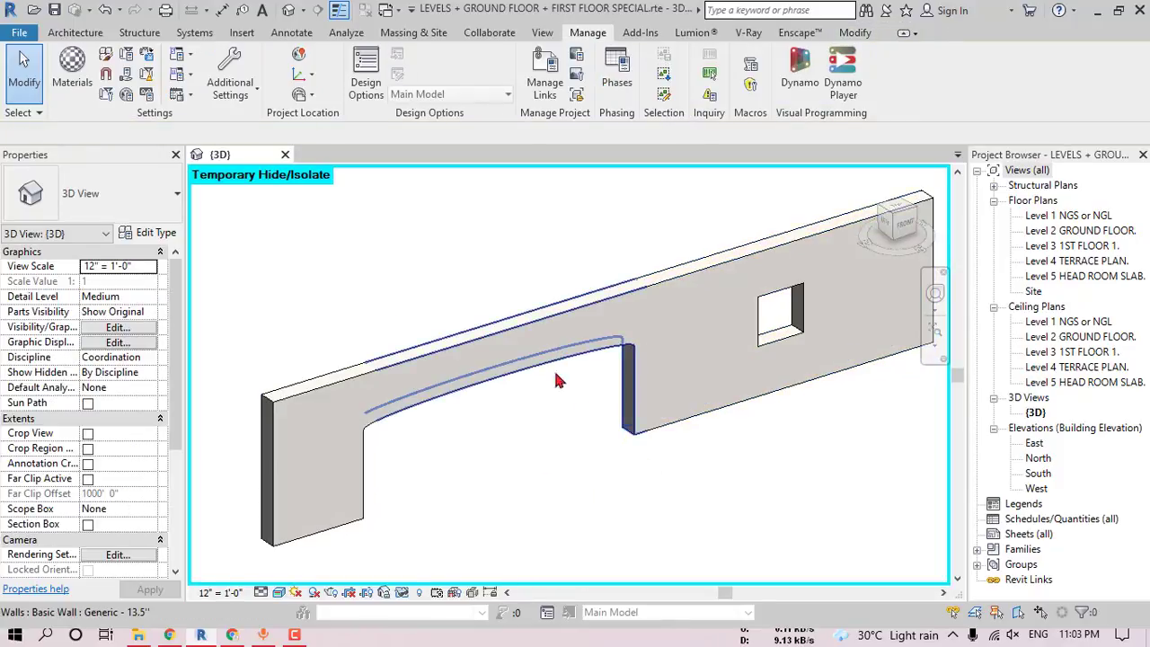
- Try to edit the profile of the isolated wall containing the arched opening
click(558, 380)
shift+middle_drag(557, 380, 706, 297)
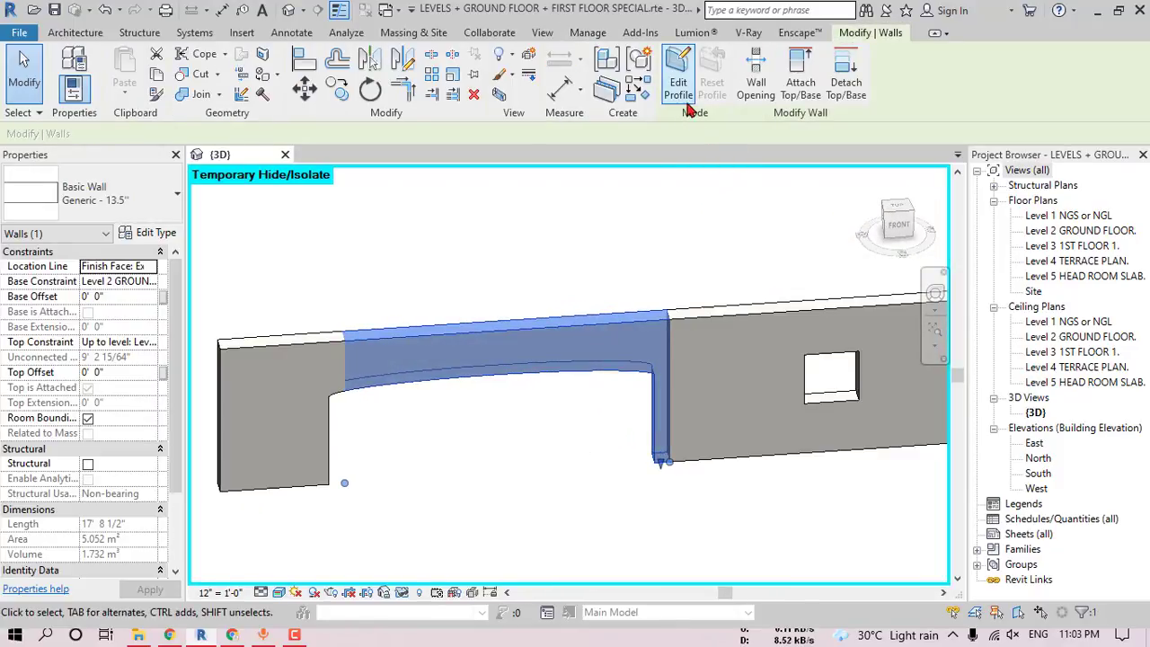
click(680, 88)
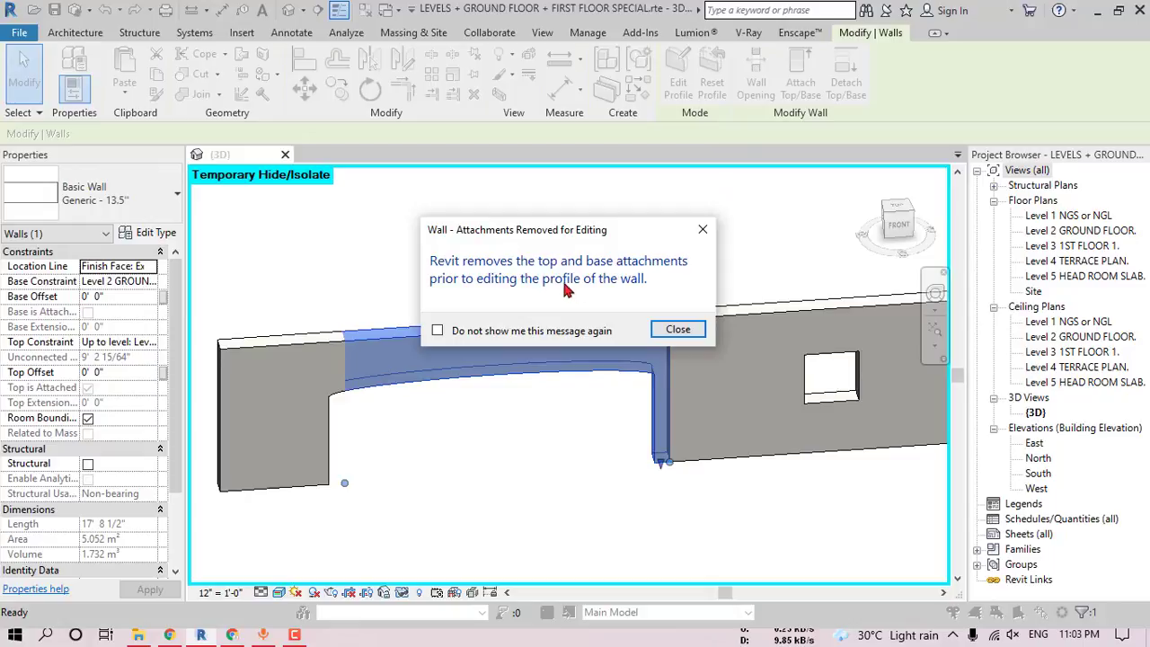
click(676, 328)
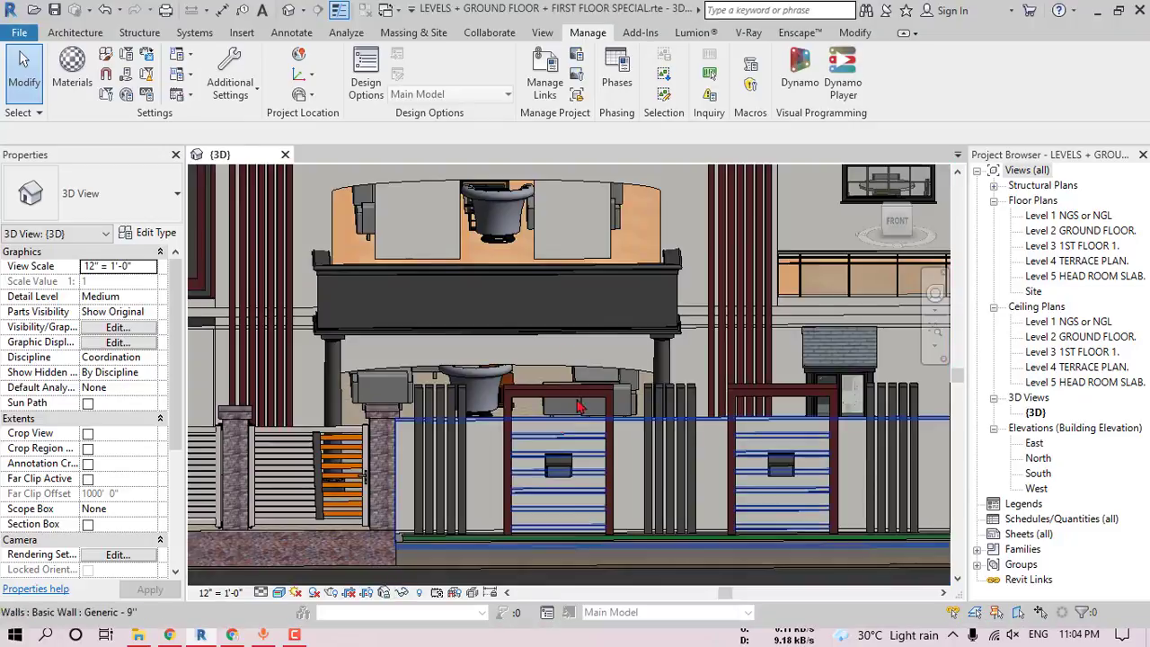
- Examine which element forms the arched passage opening beneath the front balcony canopy
shift+middle_drag(564, 436, 530, 358)
click(521, 335)
middle_drag(613, 364, 755, 374)
scroll(736, 363, up, 2)
shift+middle_drag(736, 364, 771, 396)
middle_drag(771, 396, 814, 358)
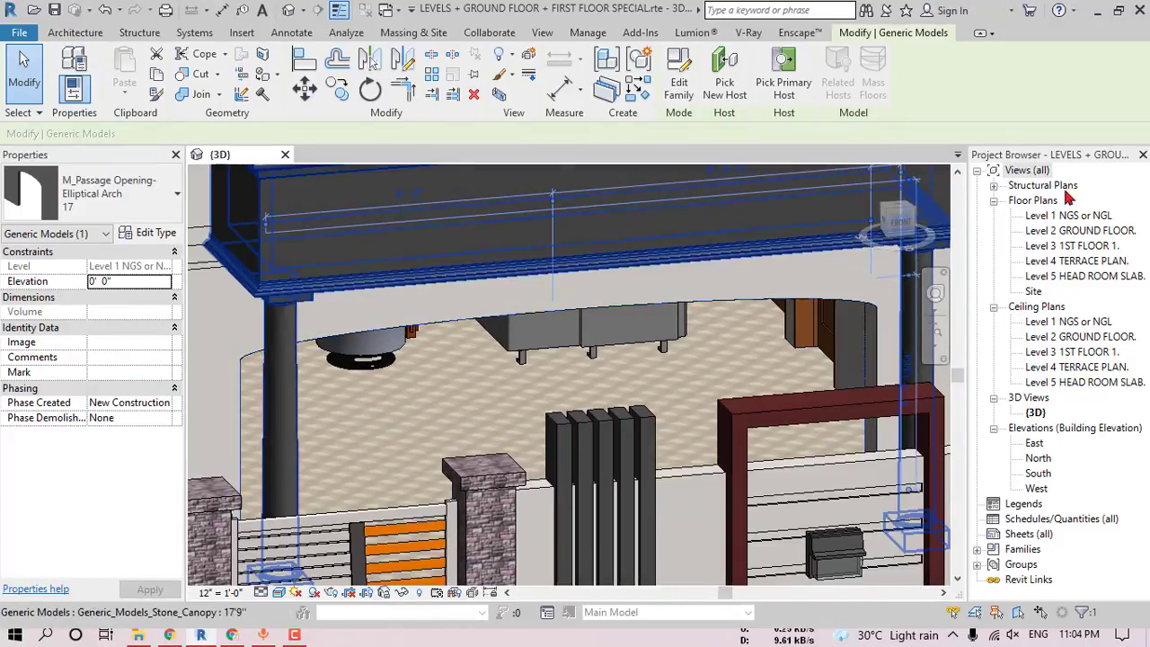
scroll(719, 303, down, 2)
middle_drag(755, 314, 540, 438)
click(676, 274)
click(676, 274)
key(Escape)
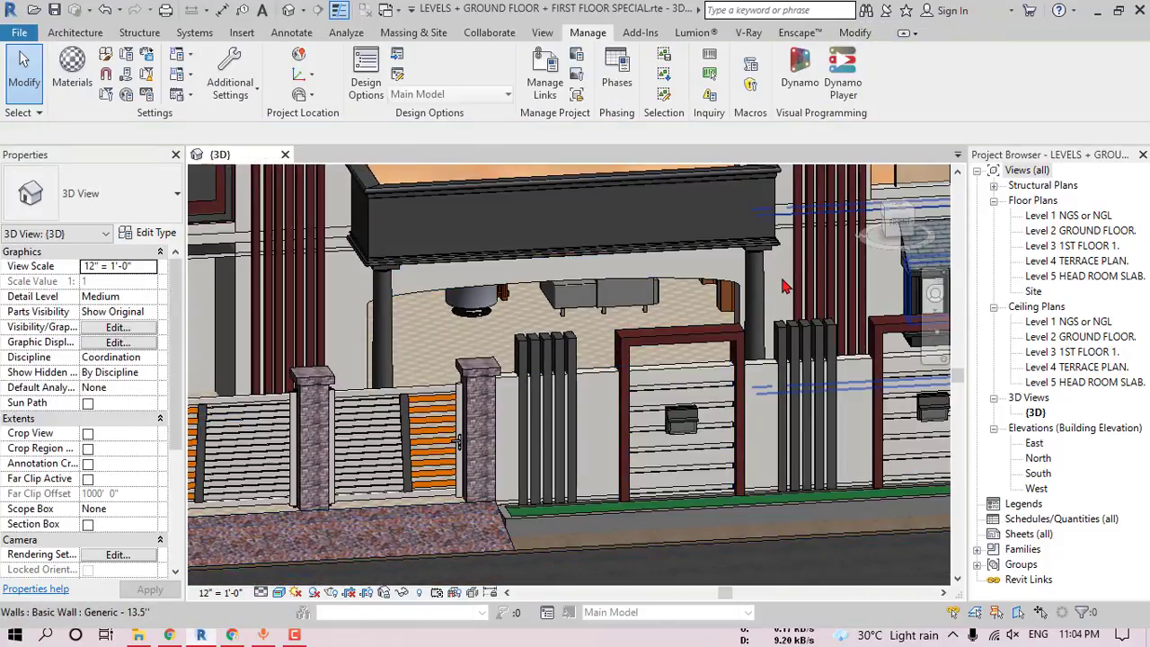
- Isolate the three front Generic - 13.5" walls around the lobby's arched opening in the 3D view
click(705, 277)
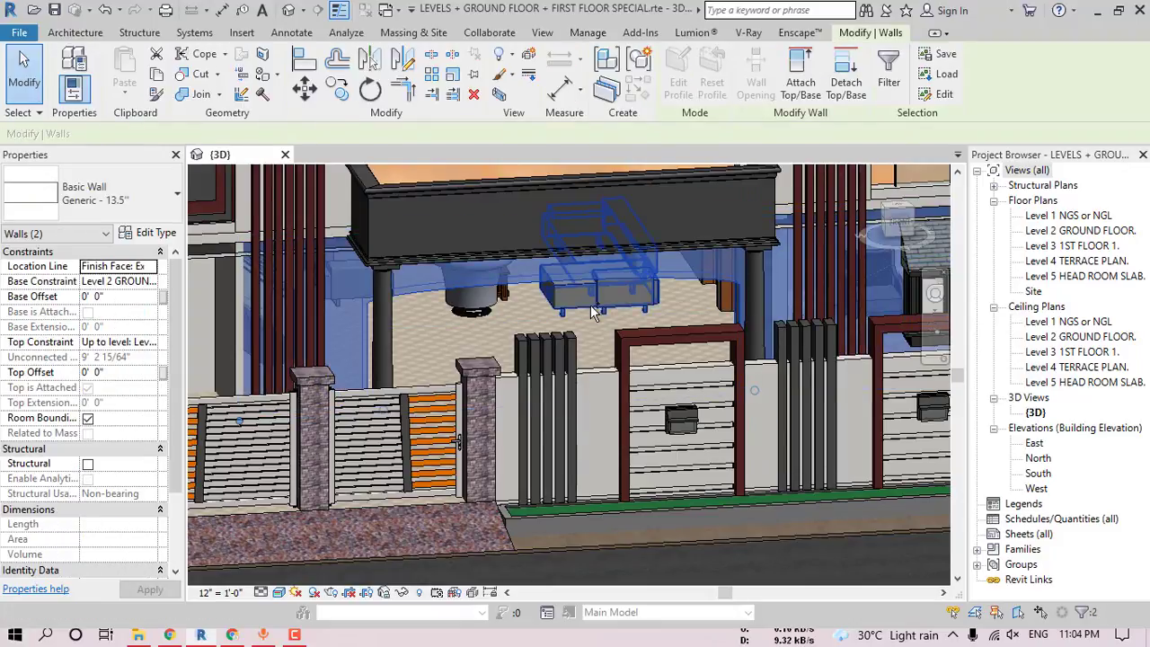
shift+middle_drag(629, 305, 485, 395)
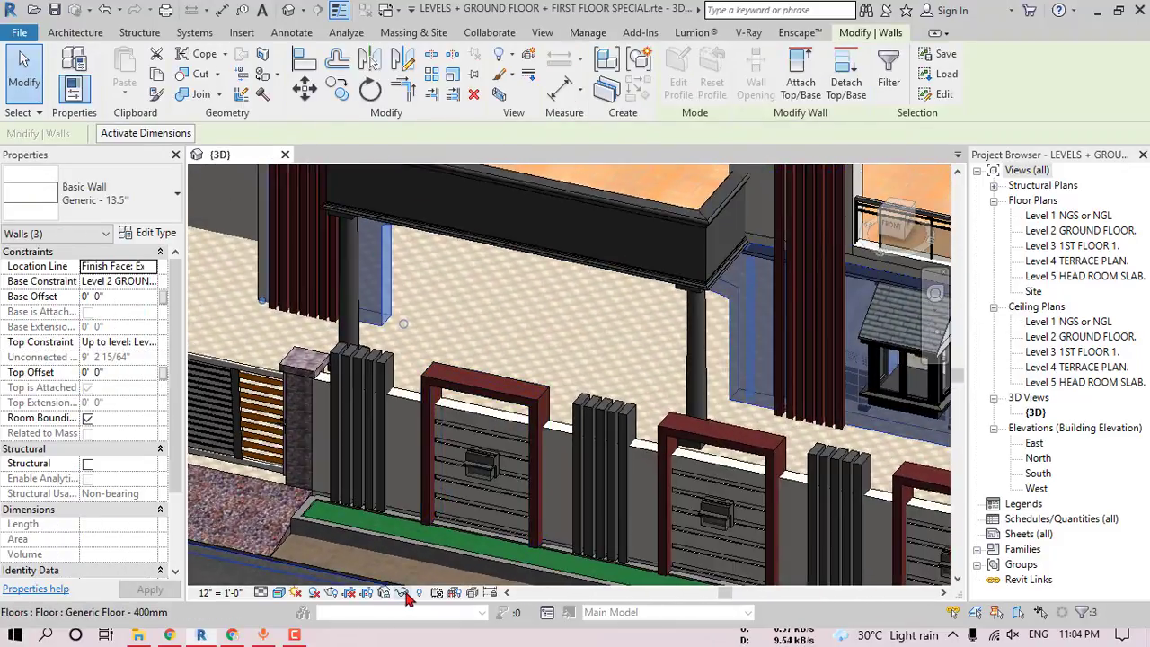
click(402, 593)
click(441, 532)
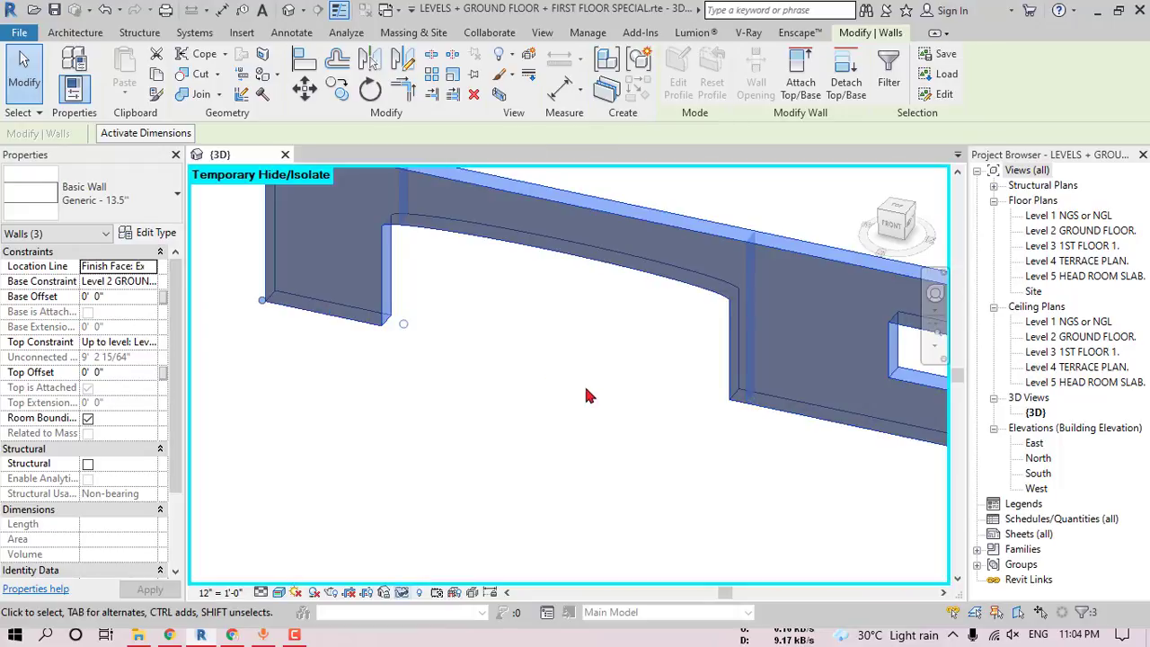
shift+middle_drag(589, 396, 703, 306)
click(572, 269)
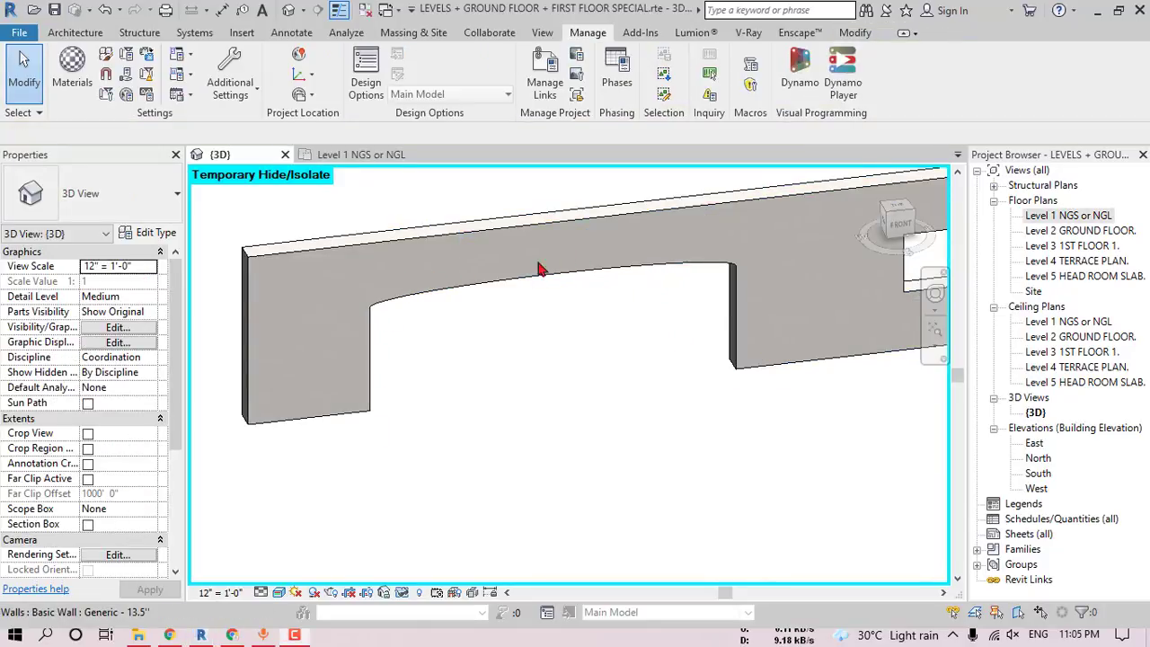
- Delete the elliptical arch passage opening from the lobby's front wall in the Level 2 GROUND FLOOR plan and check the wall in 3D
double_click(1077, 230)
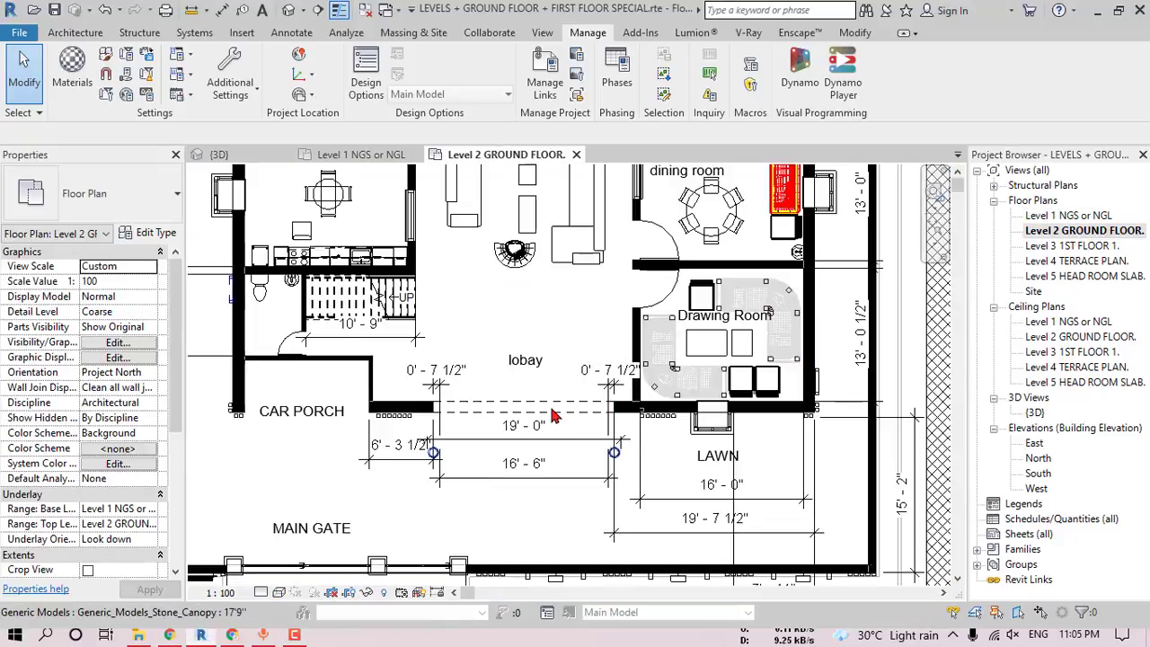
scroll(554, 415, up, 3)
click(551, 401)
scroll(477, 399, down, 1)
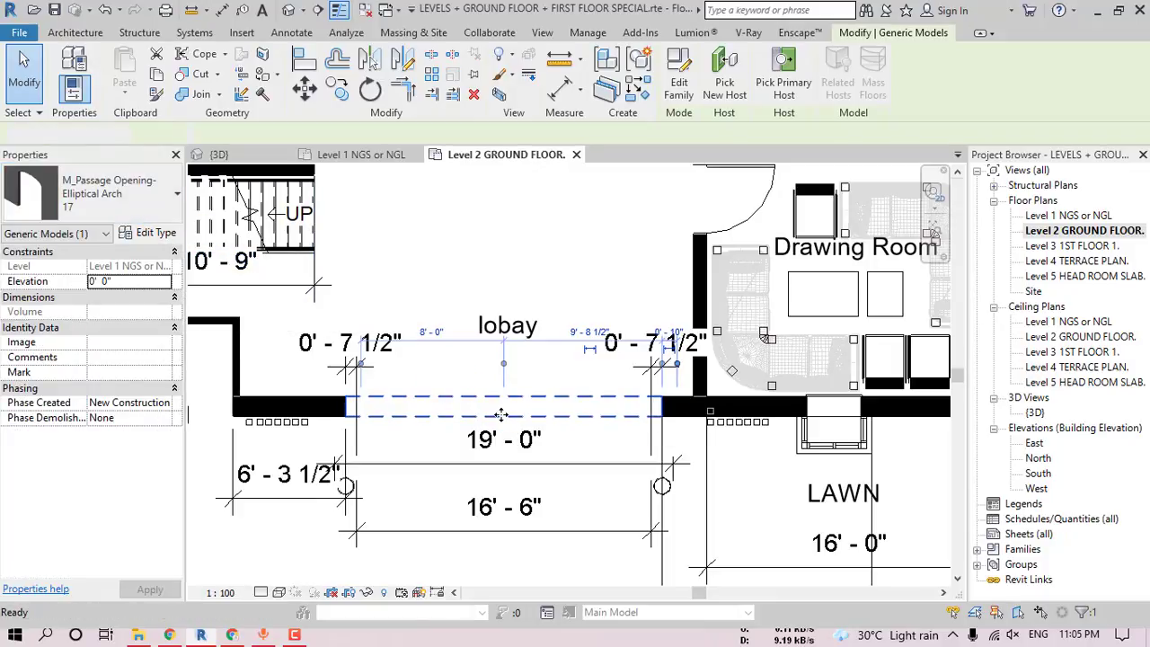
key(Delete)
click(844, 601)
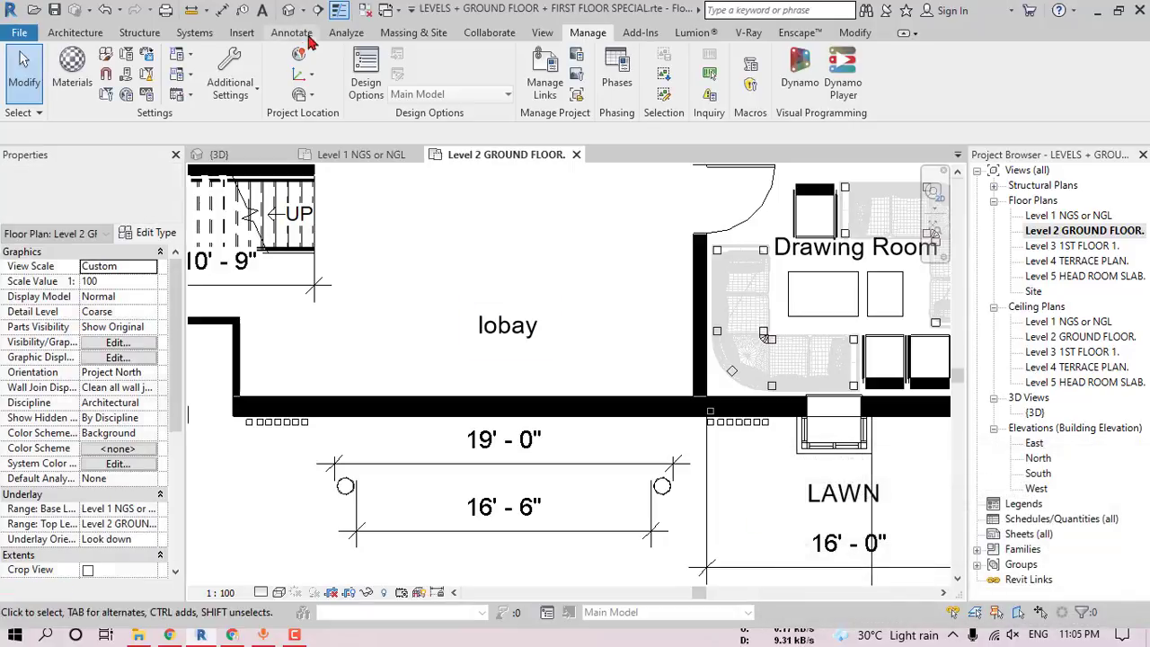
click(289, 10)
scroll(458, 234, down, 3)
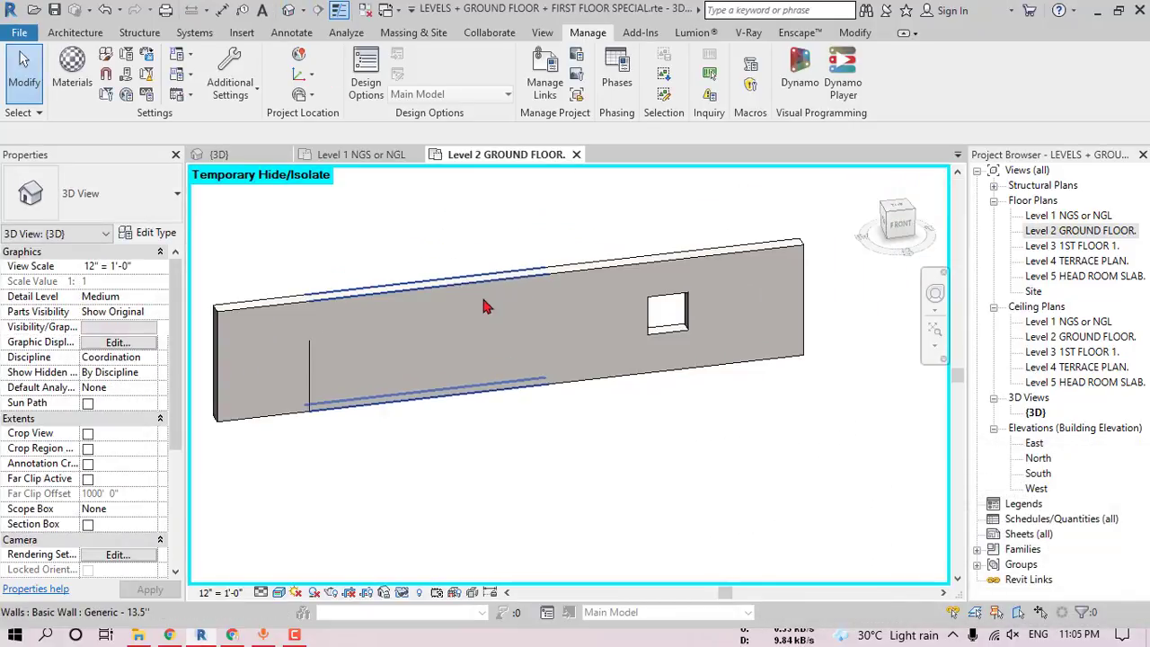
click(492, 330)
shift+middle_drag(493, 330, 503, 357)
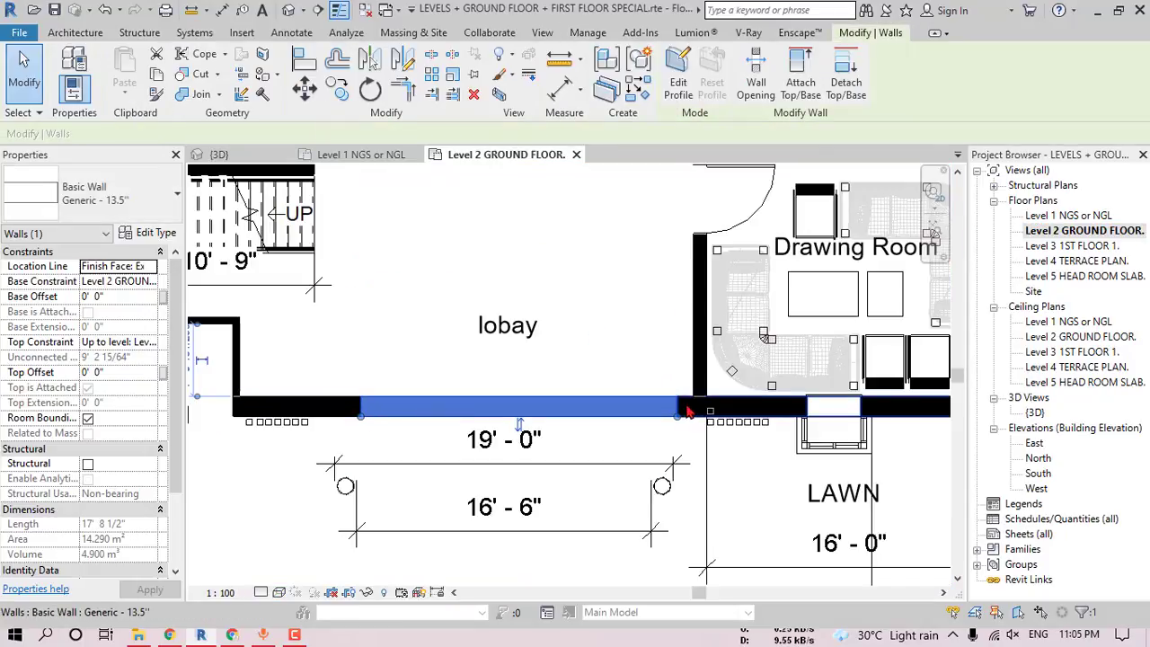
- Start an architectural wall with the Curtain Wall type and enable Automatically Embed in its type properties
click(76, 32)
click(69, 90)
click(94, 120)
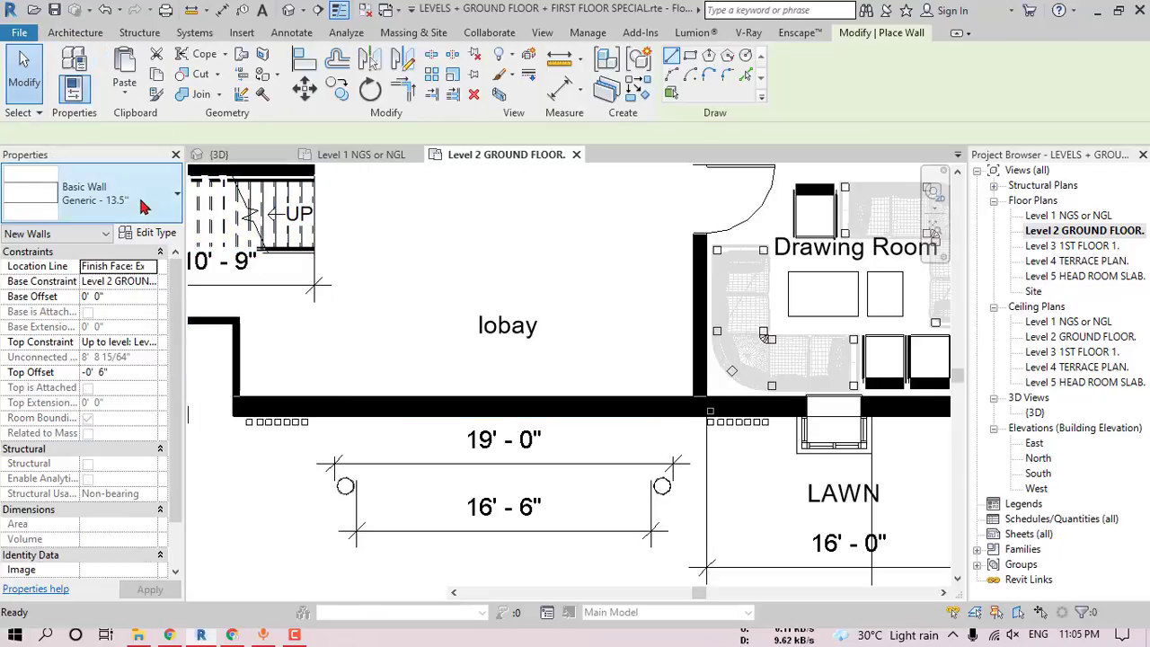
click(177, 194)
scroll(126, 394, down, 2)
scroll(126, 394, down, 5)
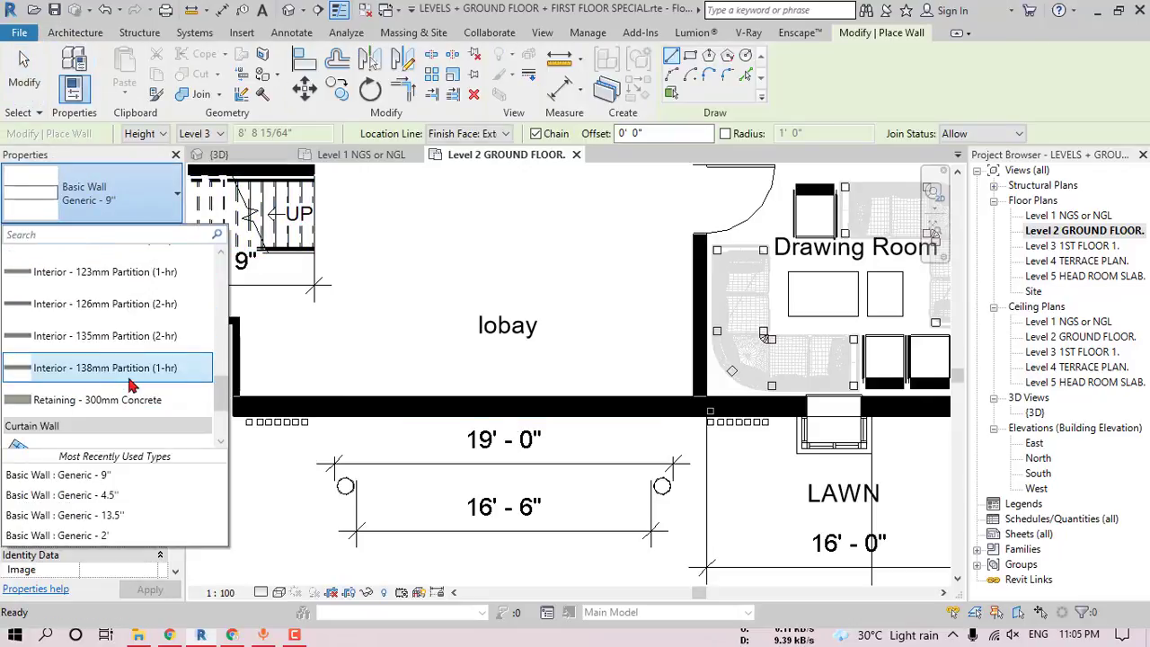
click(87, 364)
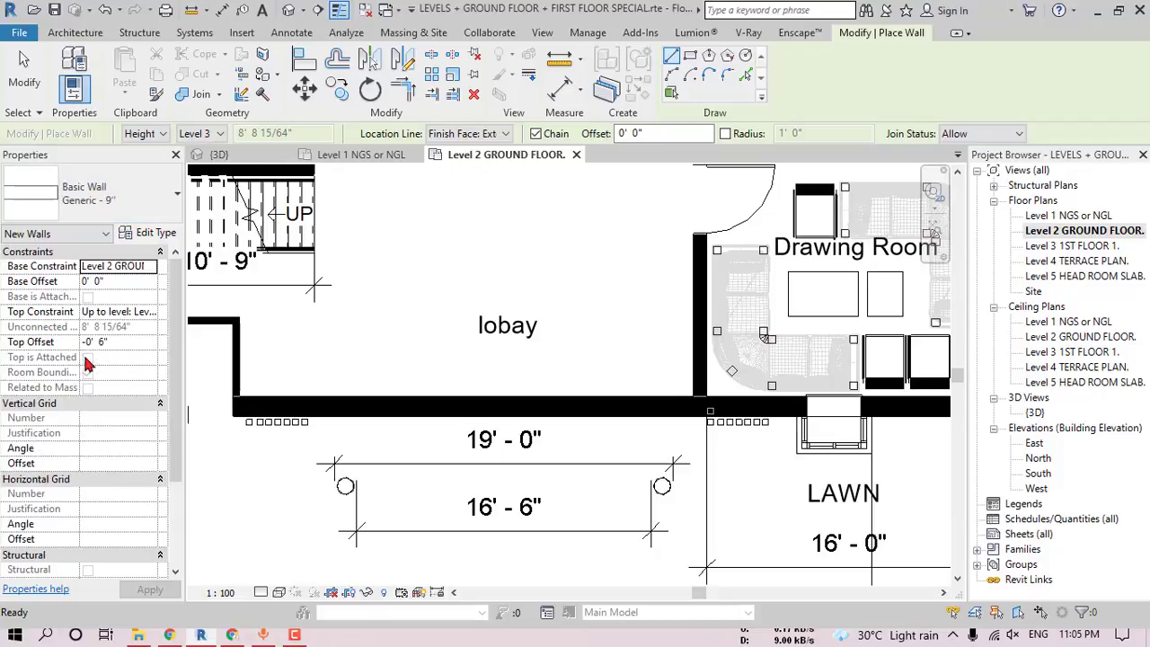
click(148, 234)
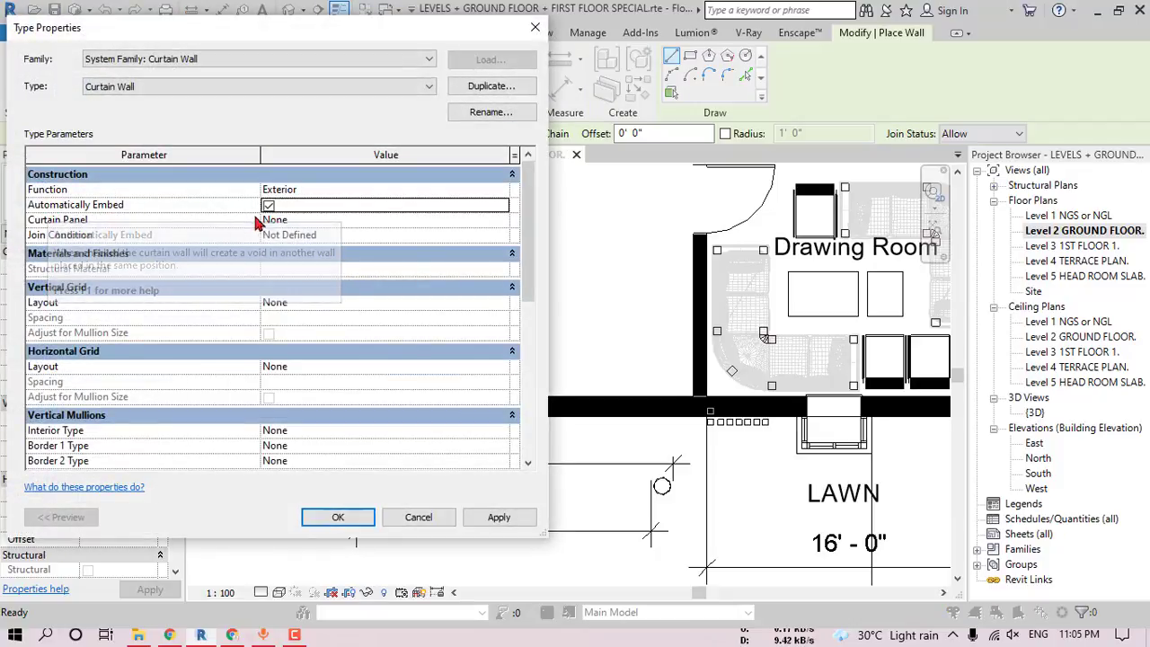
click(339, 518)
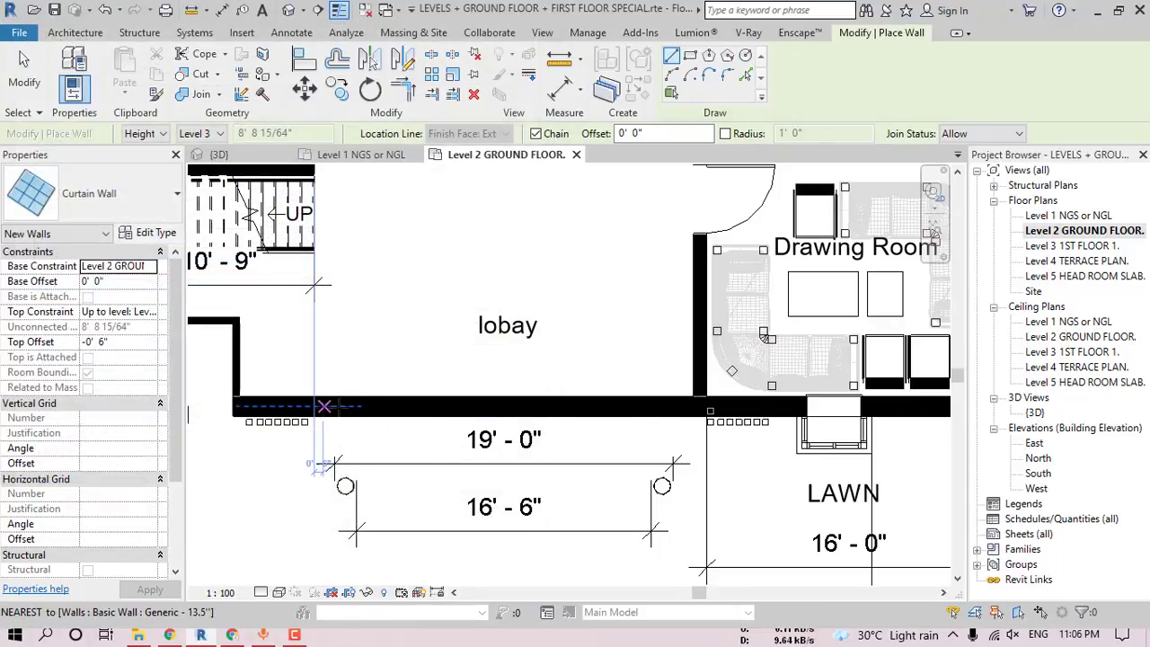
- Draw the curtain wall along the lobby's front wall segment from one end to the other and display it in 3D
click(361, 406)
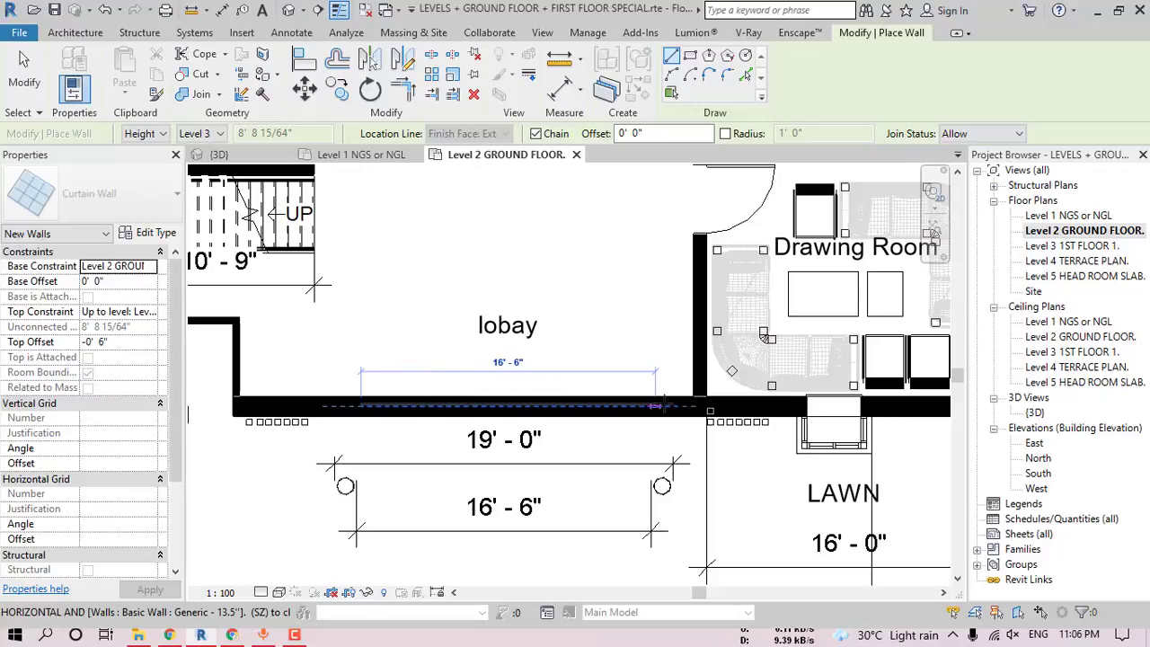
click(676, 406)
key(Escape)
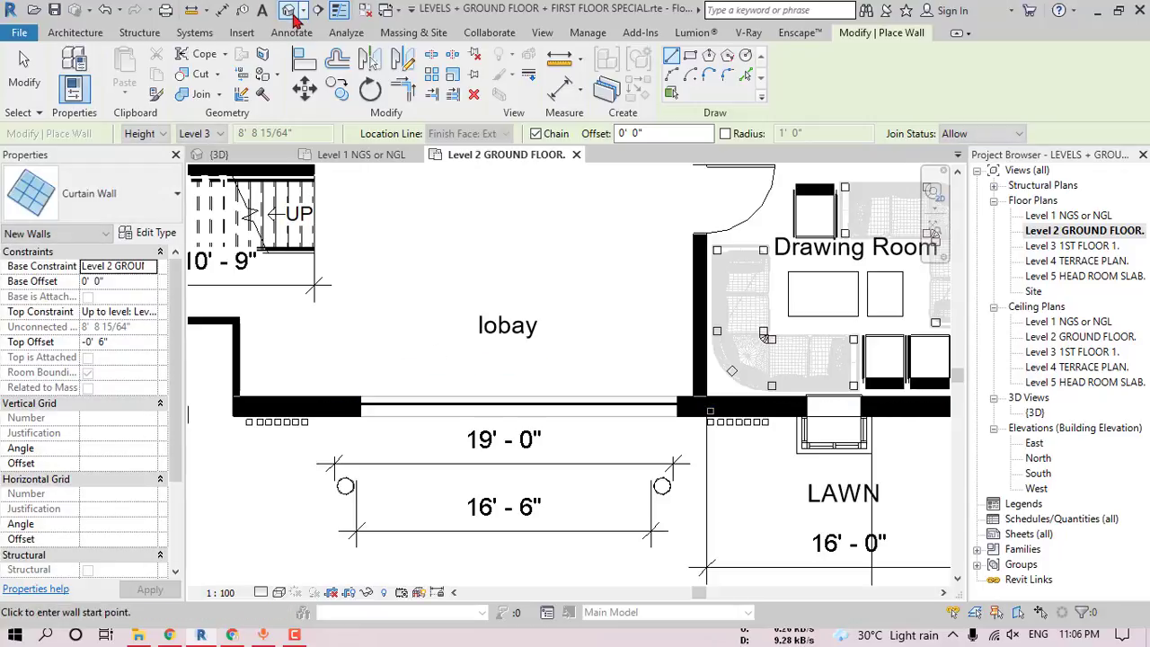
click(290, 11)
scroll(390, 314, up, 3)
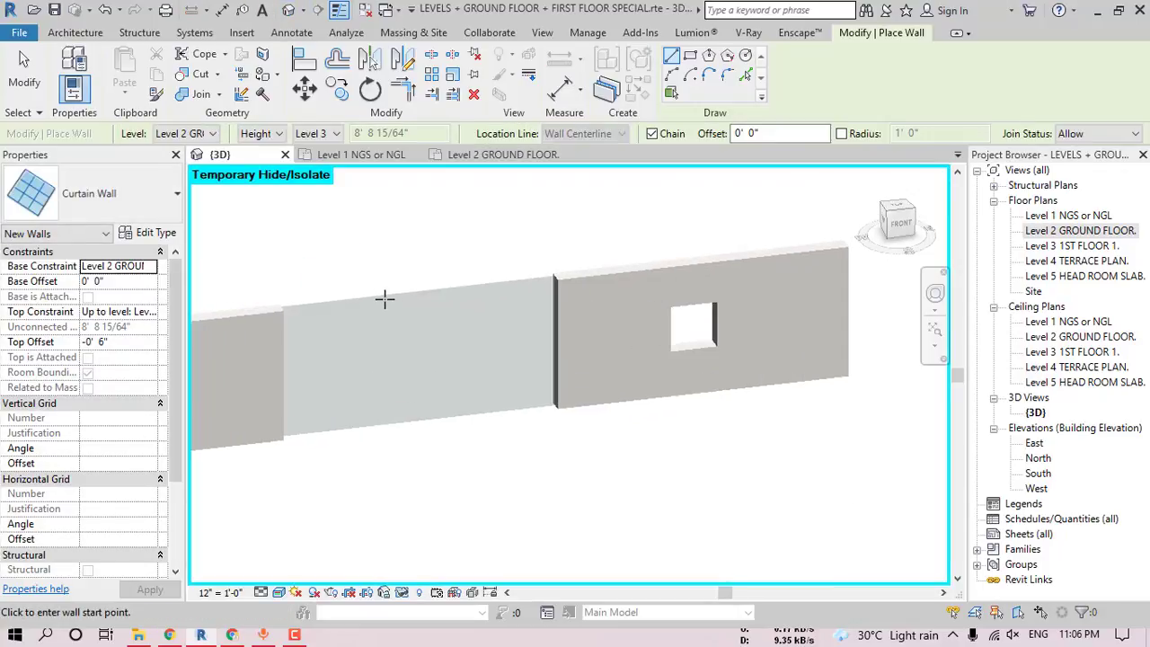
- Set the curtain wall's top offset to -2' 0"
key(Escape)
click(470, 321)
shift+middle_drag(470, 321, 477, 346)
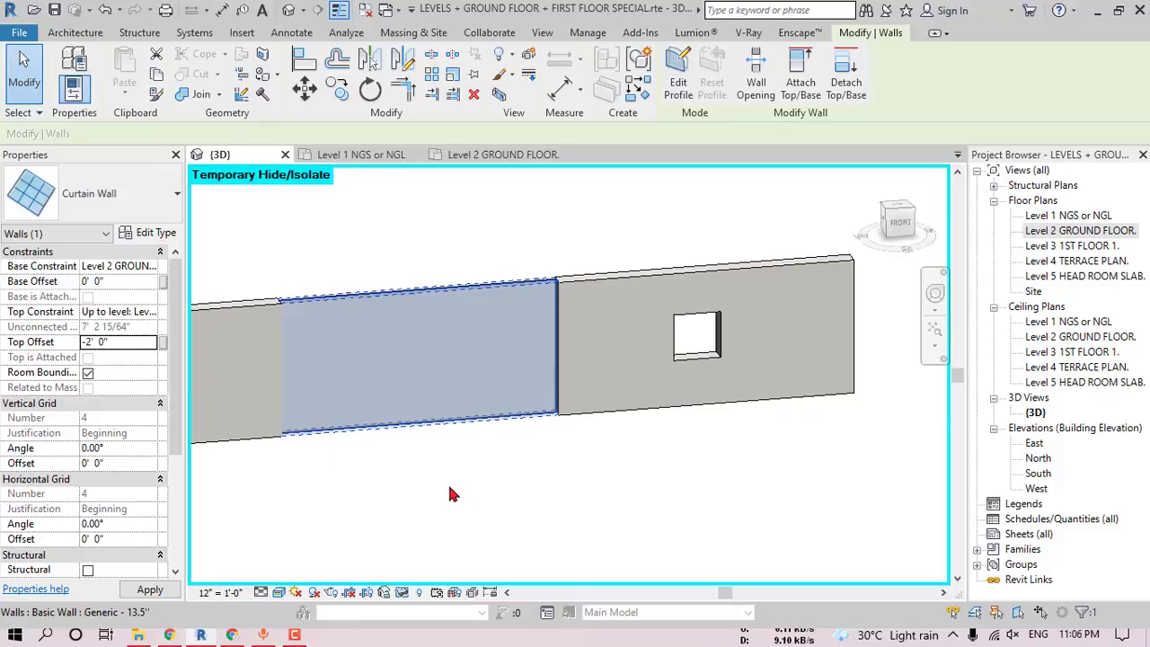
click(544, 478)
shift+middle_drag(608, 414, 593, 345)
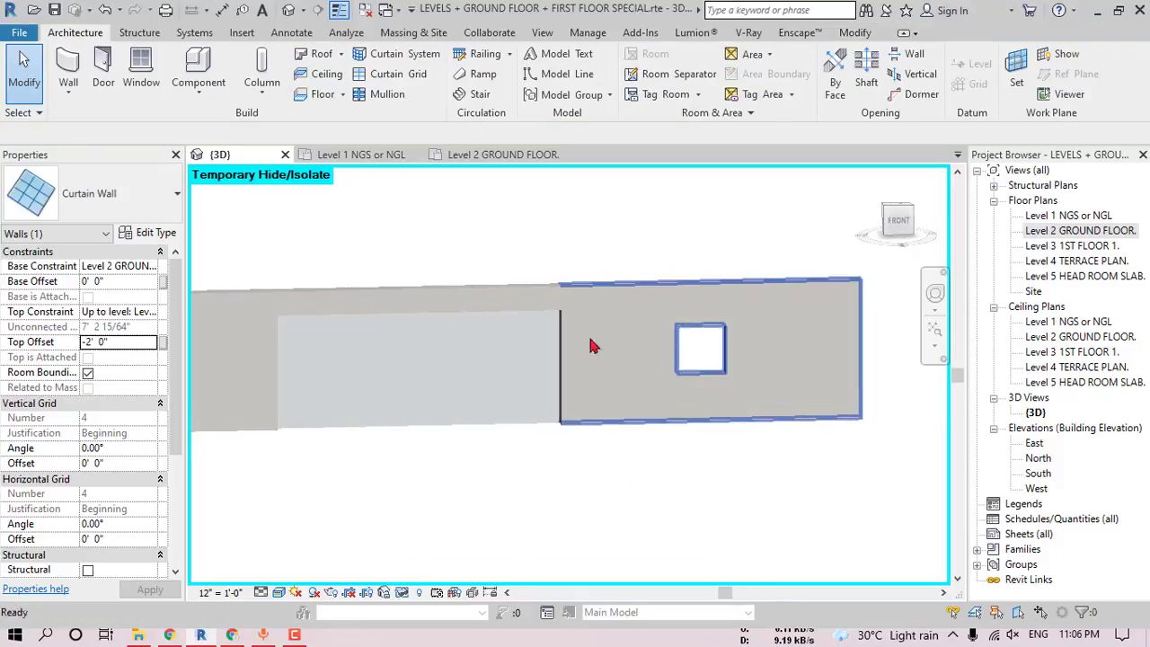
- Close the Level 1 NGS or NGL view and divide the curtain wall with four vertical grid lines, two from each end about 3' apart
click(902, 225)
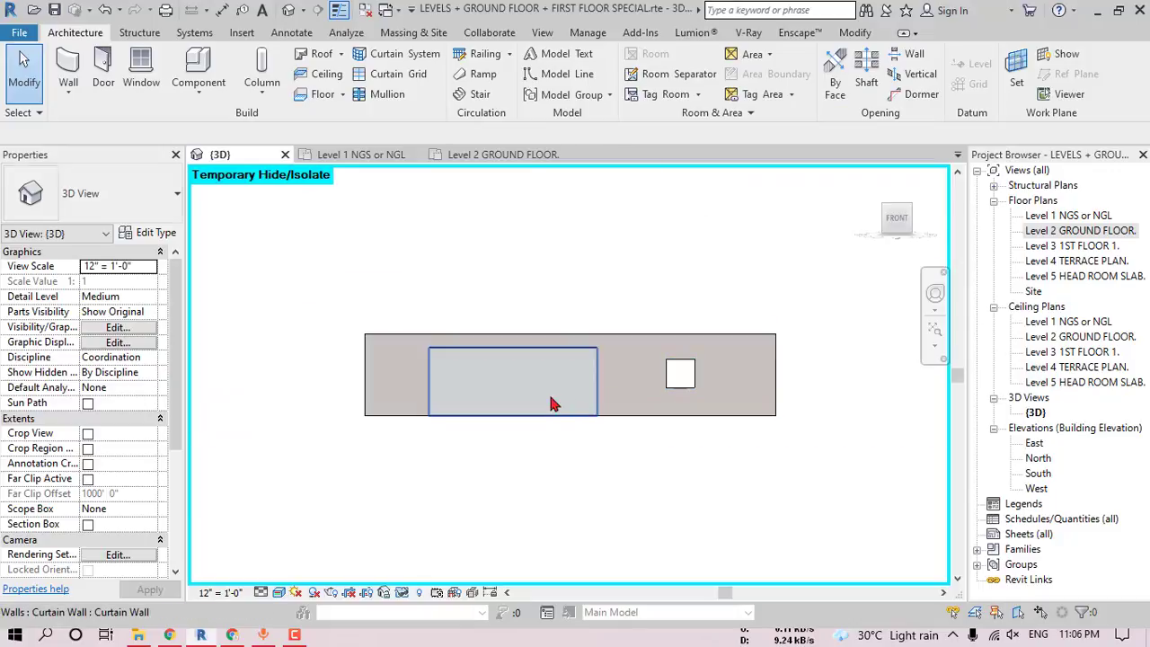
scroll(540, 395, up, 2)
scroll(403, 236, up, 1)
click(318, 78)
key(Escape)
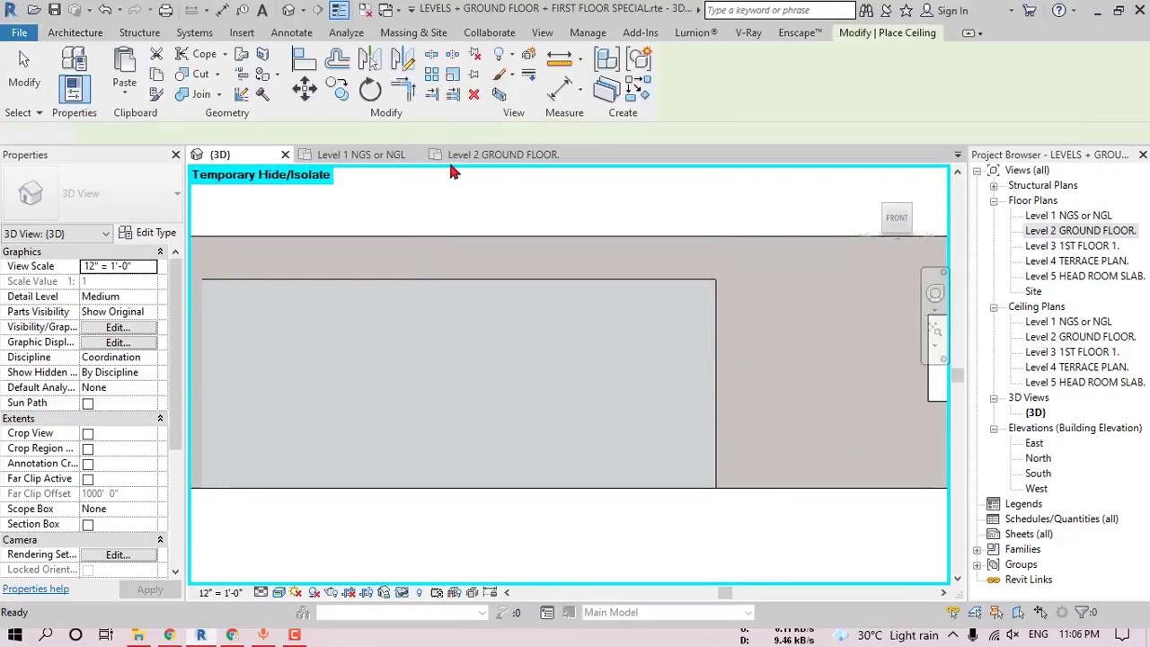
click(414, 156)
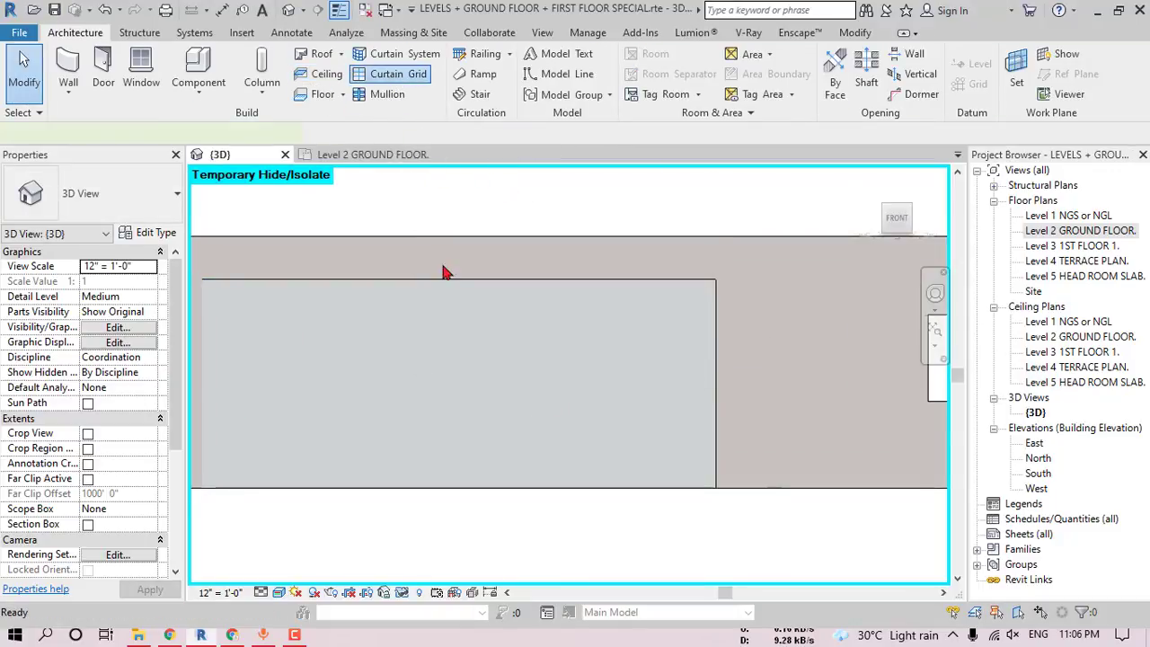
click(351, 289)
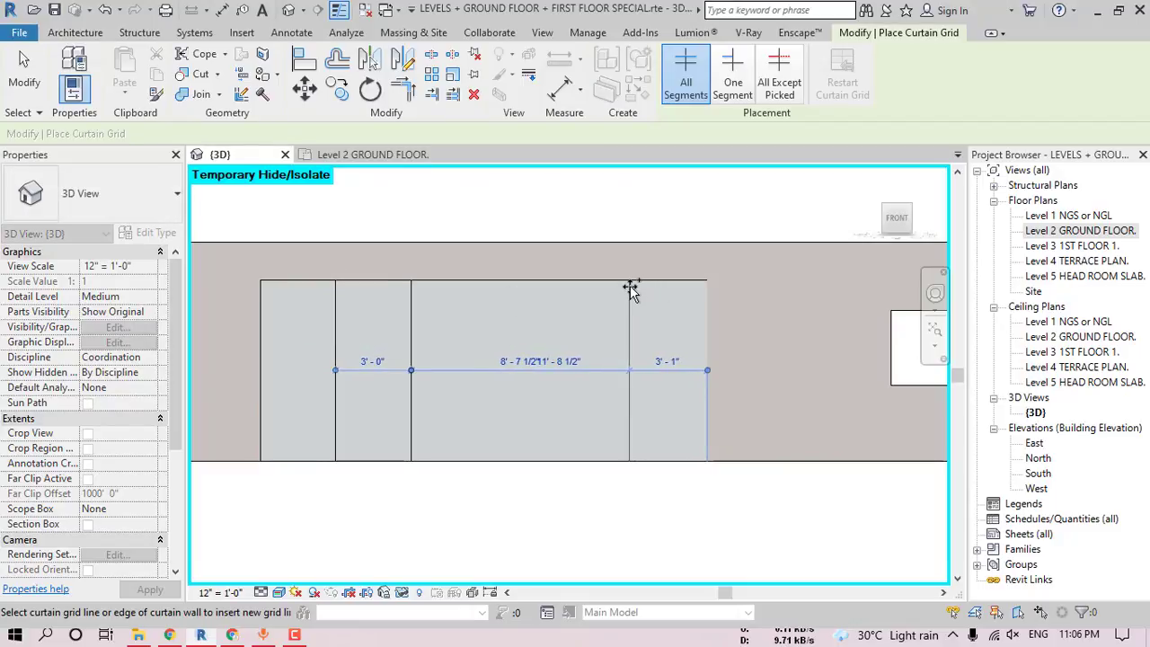
click(630, 285)
click(566, 289)
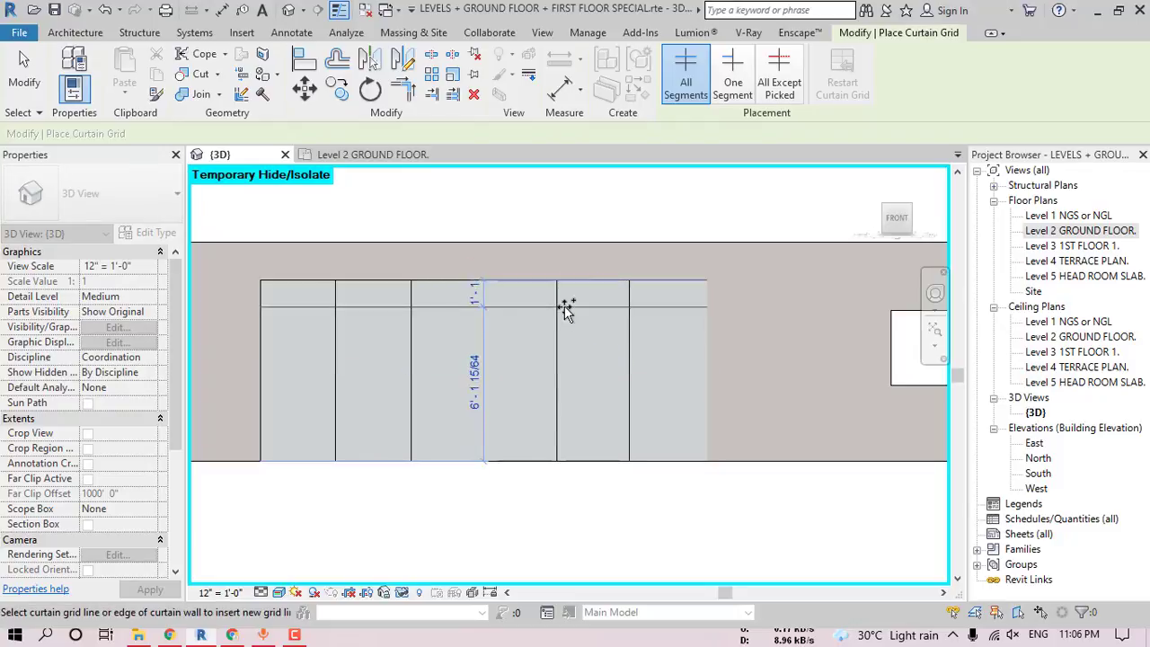
key(Escape)
- Set the spacings of the two grid lines nearest the curtain wall's window-side end to 3' each
click(559, 307)
click(630, 331)
click(630, 335)
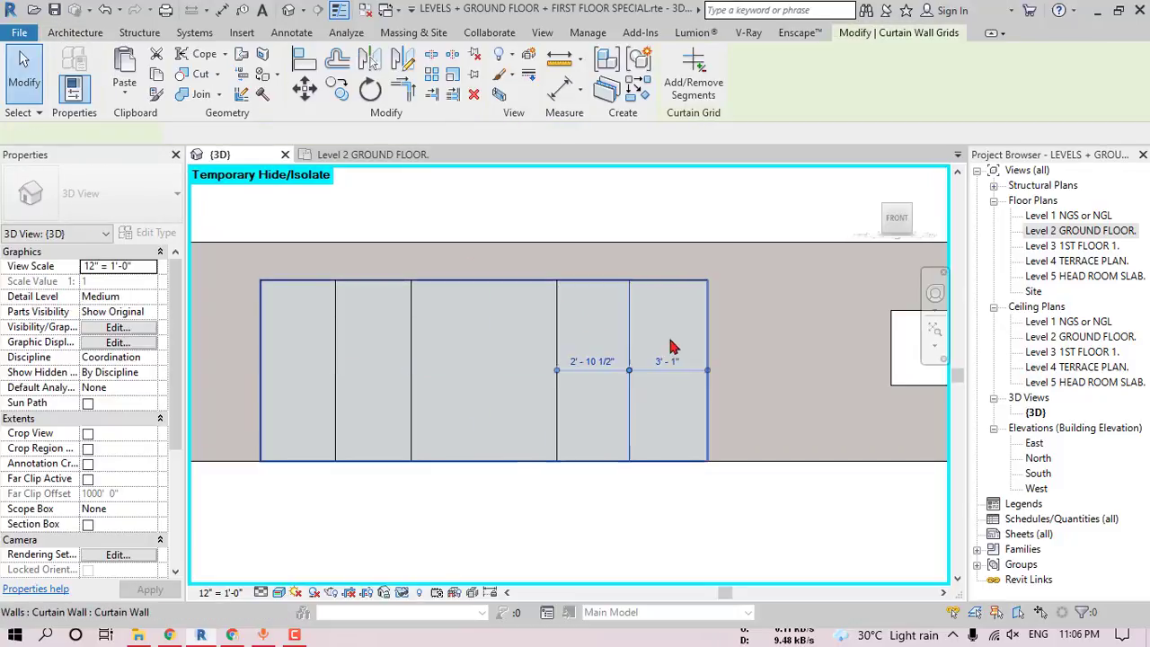
click(666, 357)
text(3')
key(Return)
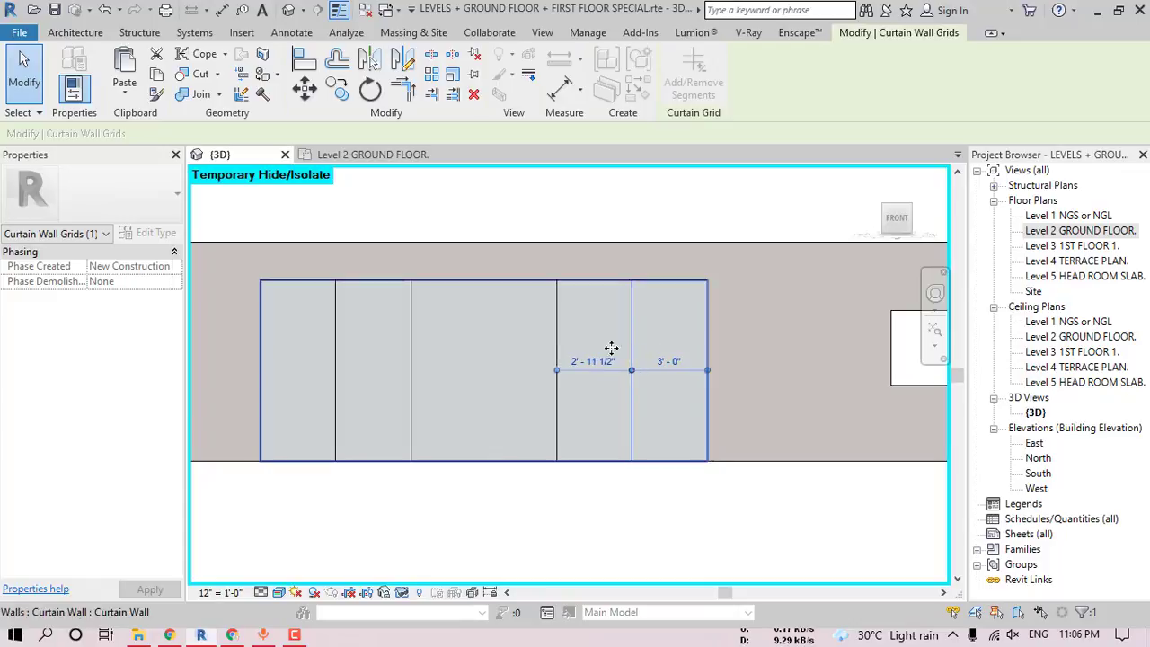
click(559, 351)
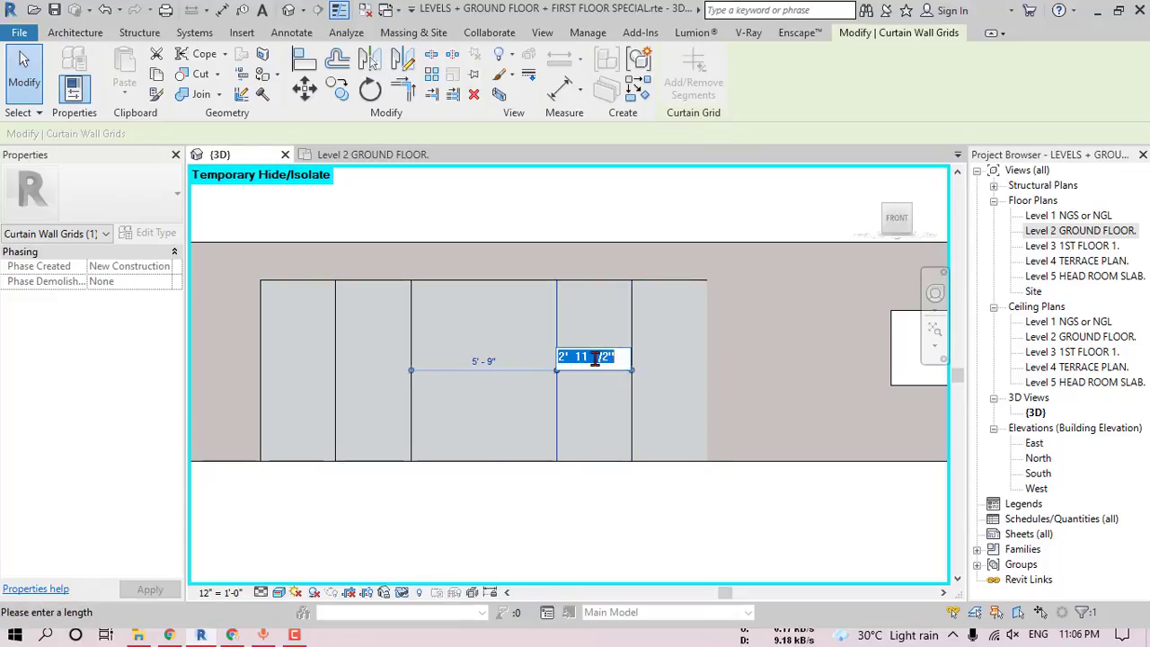
key(Return)
click(619, 515)
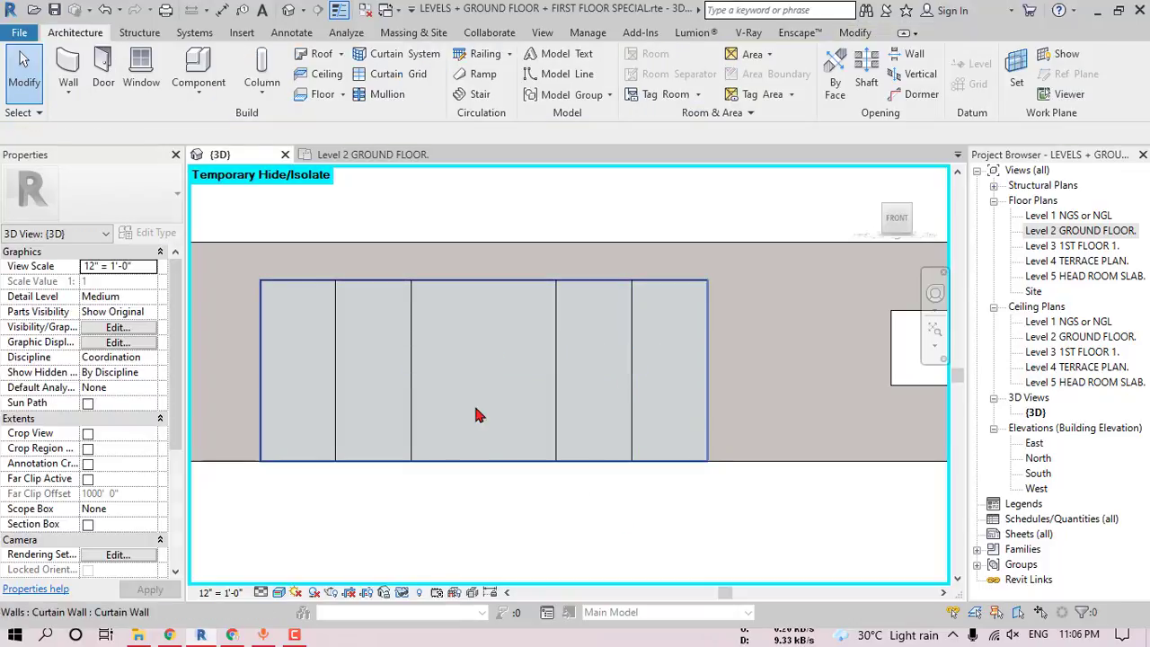
- Select the curtain wall's middle glazed panel and inspect it in 3D from different angles
middle_drag(521, 376, 518, 384)
shift+middle_drag(479, 422, 526, 377)
key(Tab)
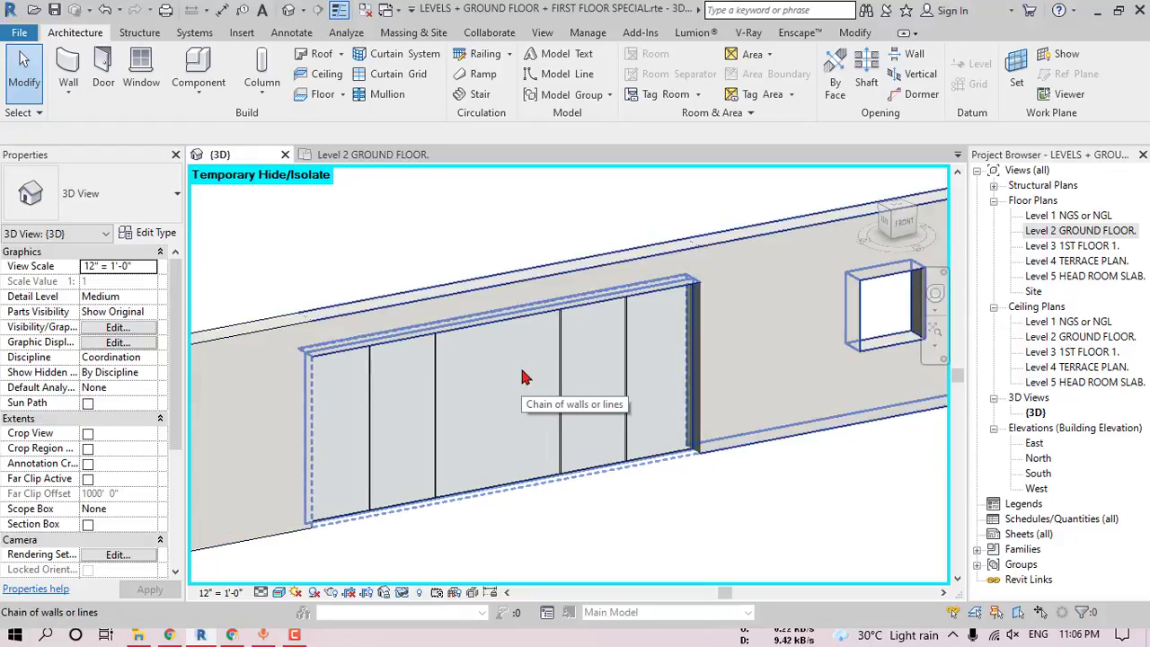
key(Tab)
click(526, 375)
mouse_move(526, 375)
shift+middle_down()
mouse_move(608, 316)
mouse_move(506, 328)
mouse_move(527, 395)
shift+middle_up()
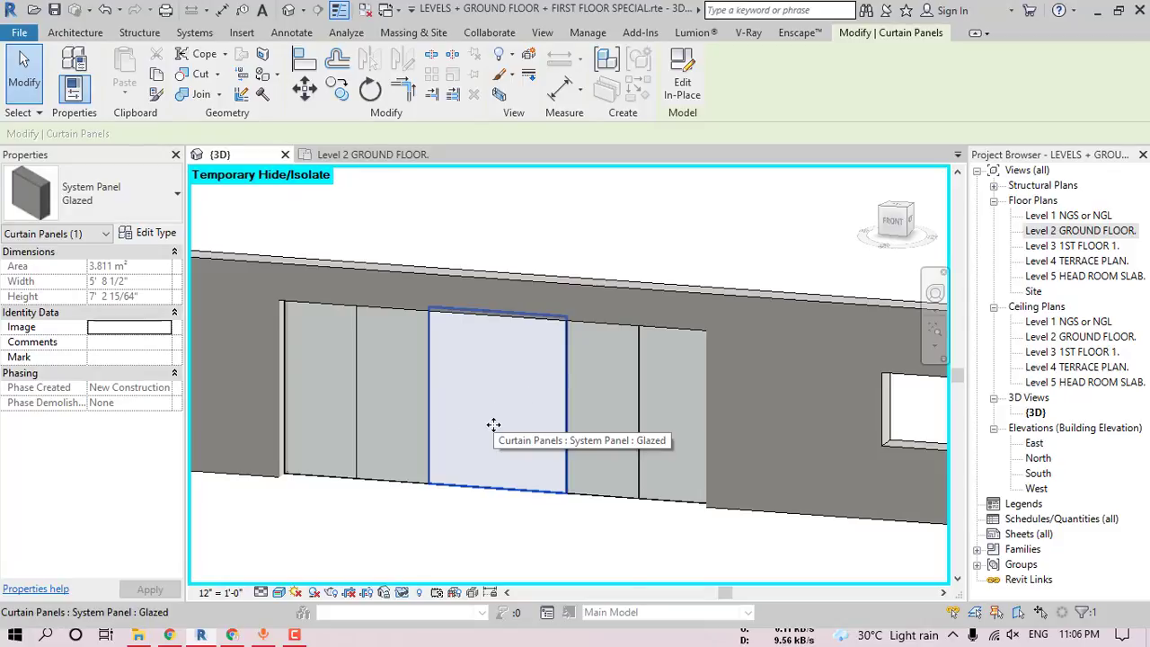
shift+middle_drag(545, 426, 630, 492)
click(618, 490)
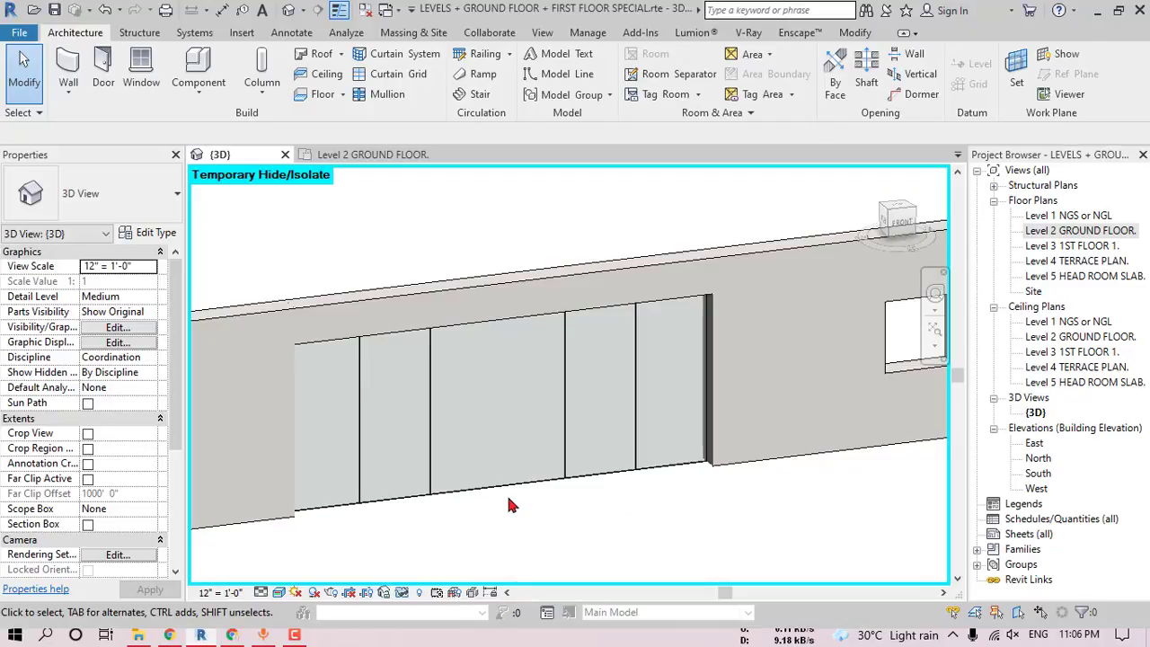
- Switch to File Explorer and open the glass doors folder within Family Files > Doors on the CAD WORK (G:) drive
click(137, 636)
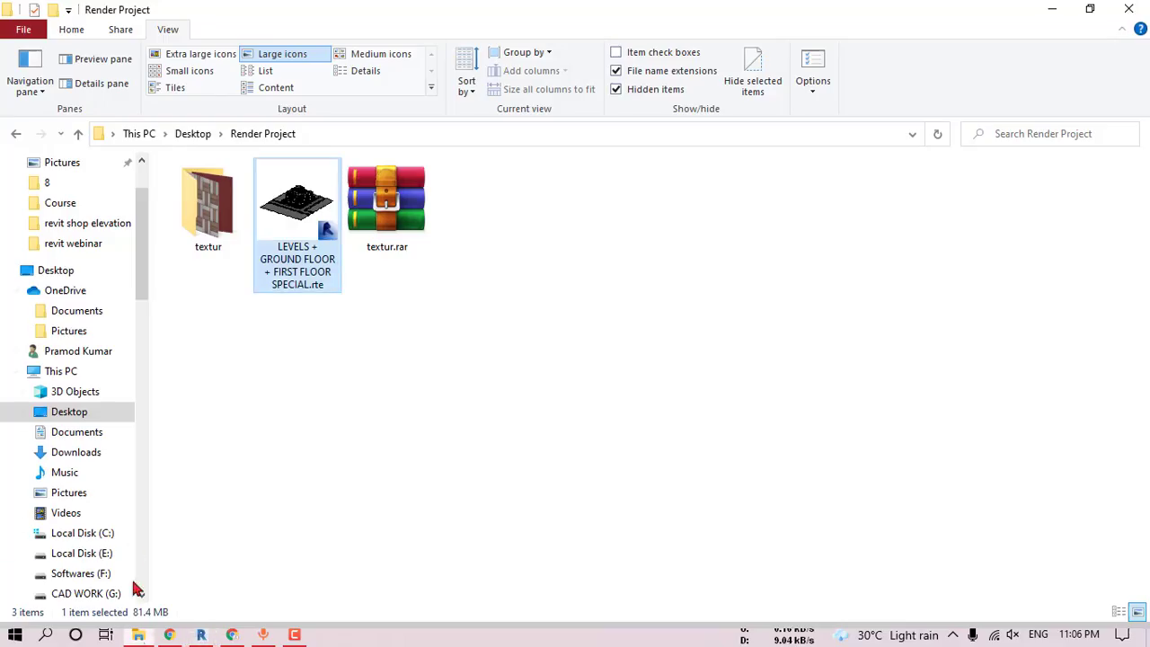
scroll(93, 468, down, 2)
click(90, 493)
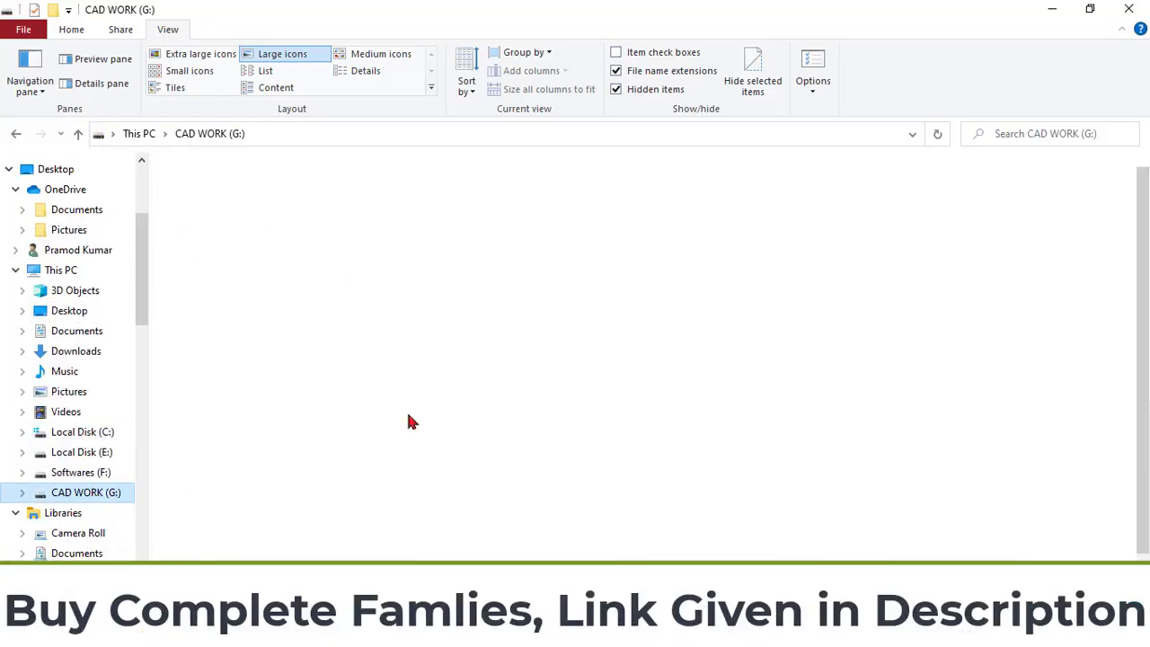
double_click(814, 215)
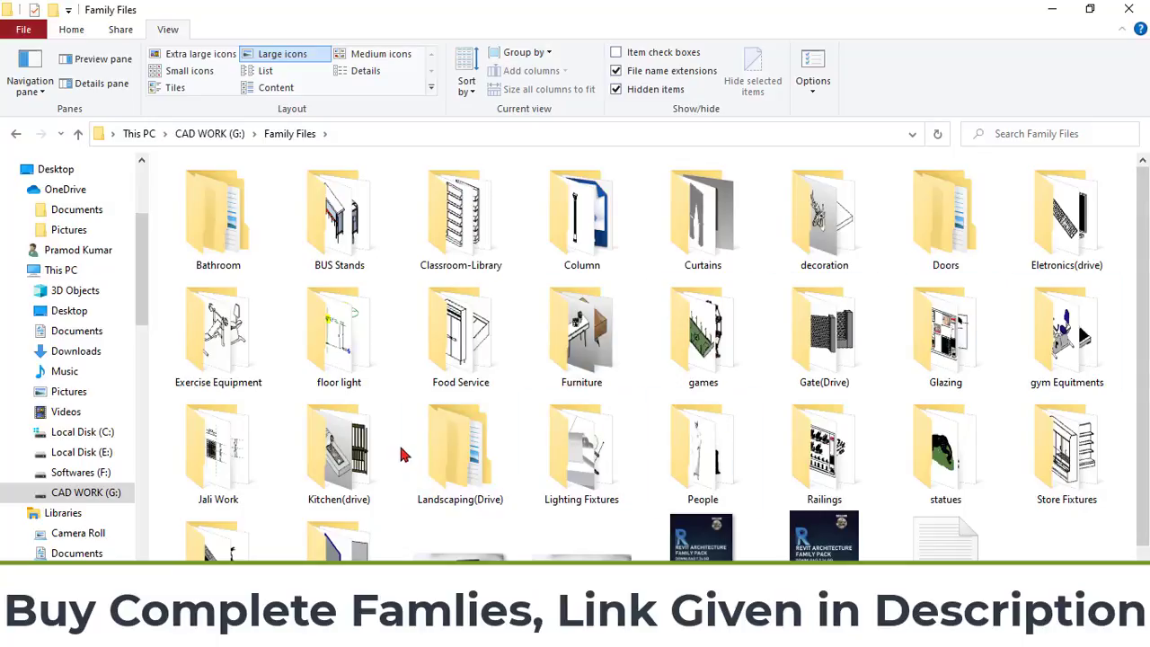
double_click(946, 215)
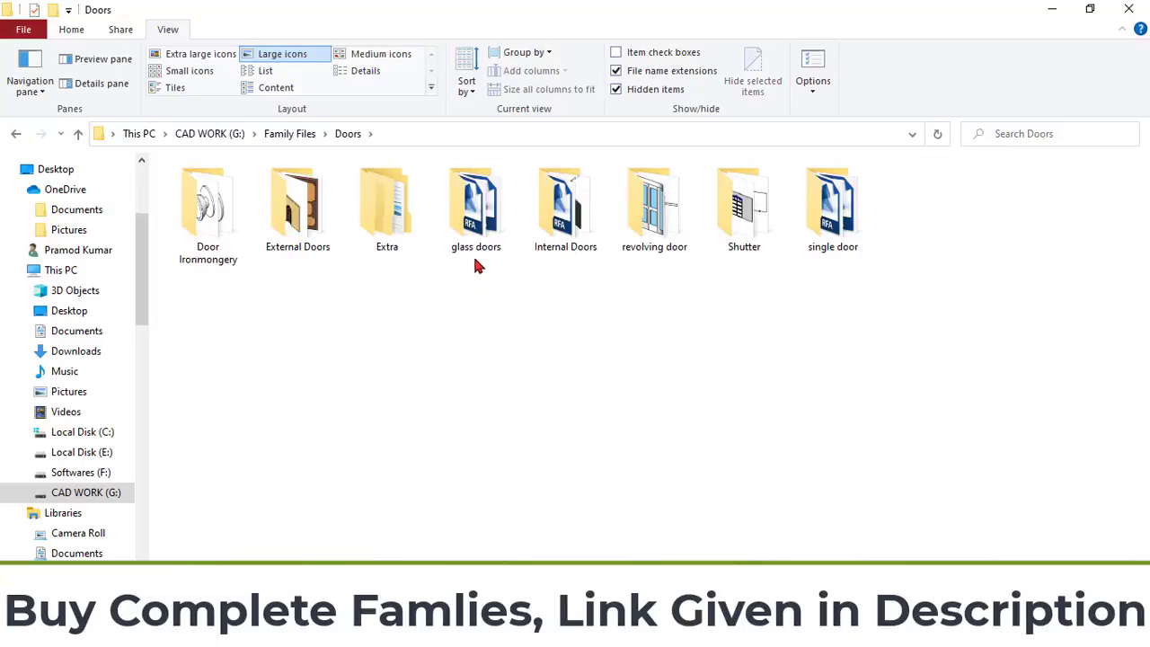
double_click(477, 225)
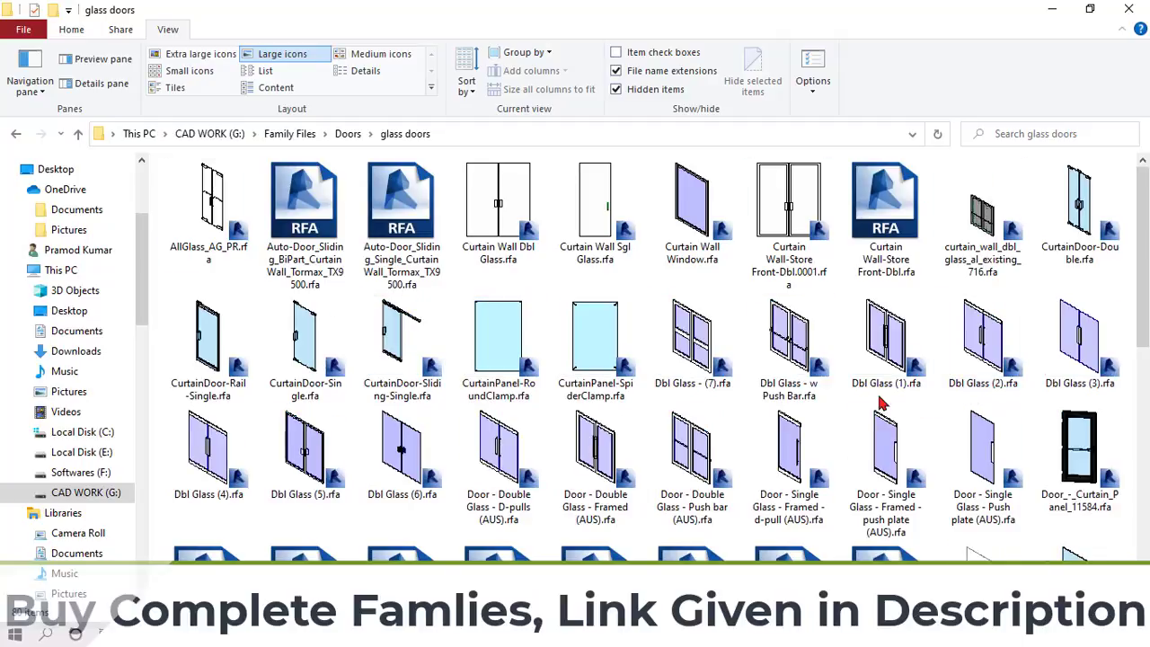
scroll(995, 317, down, 1)
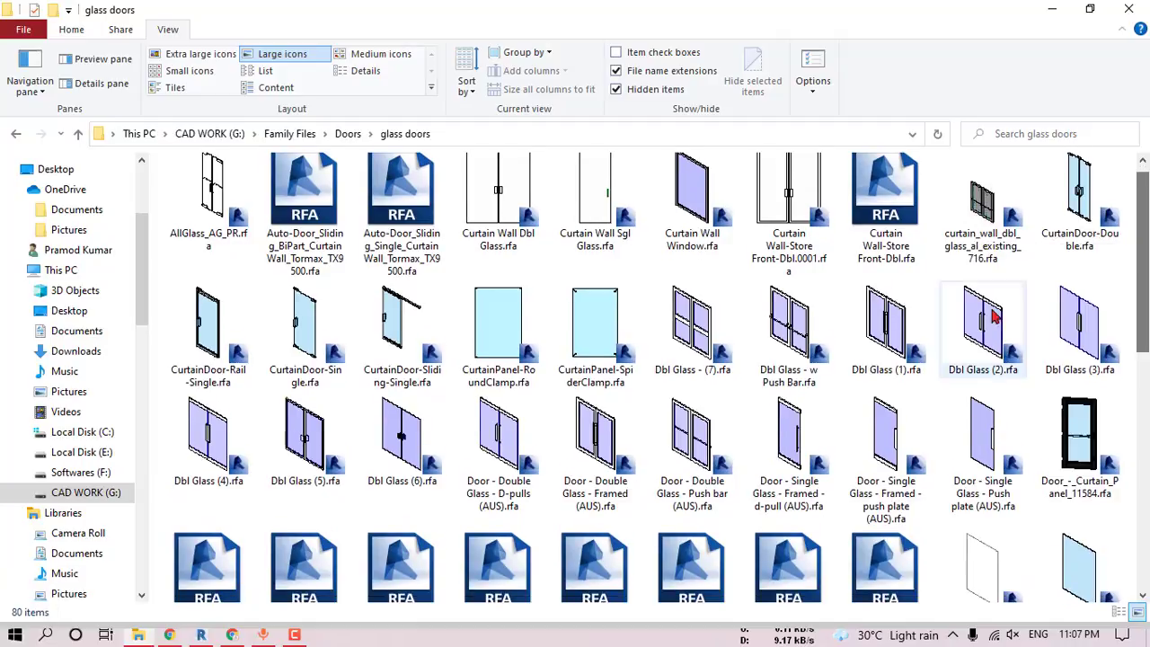
- Return to Revit, select the middle curtain panel and look through its available types for a glass door
click(200, 635)
key(Tab)
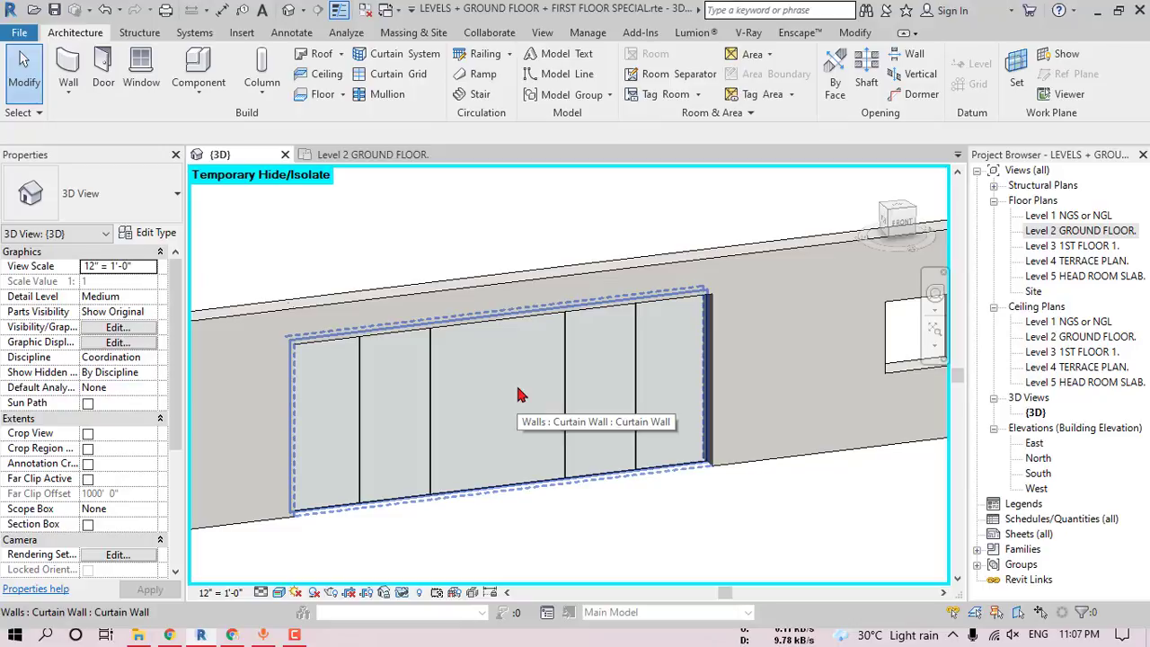
key(Tab)
key(Tab)
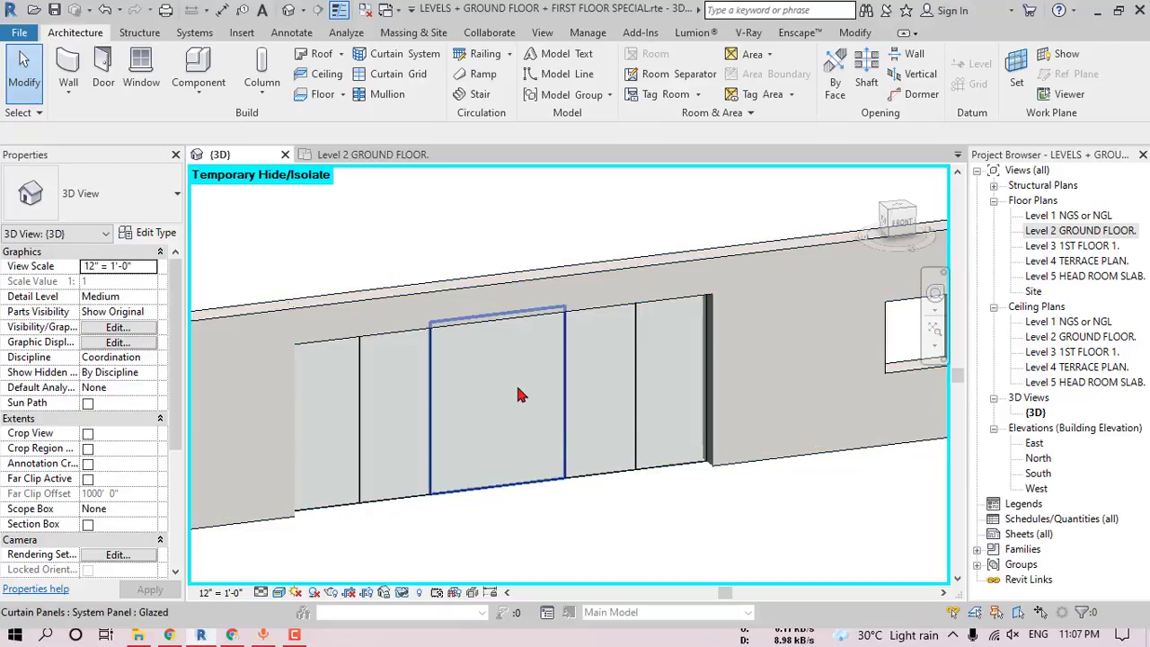
click(519, 395)
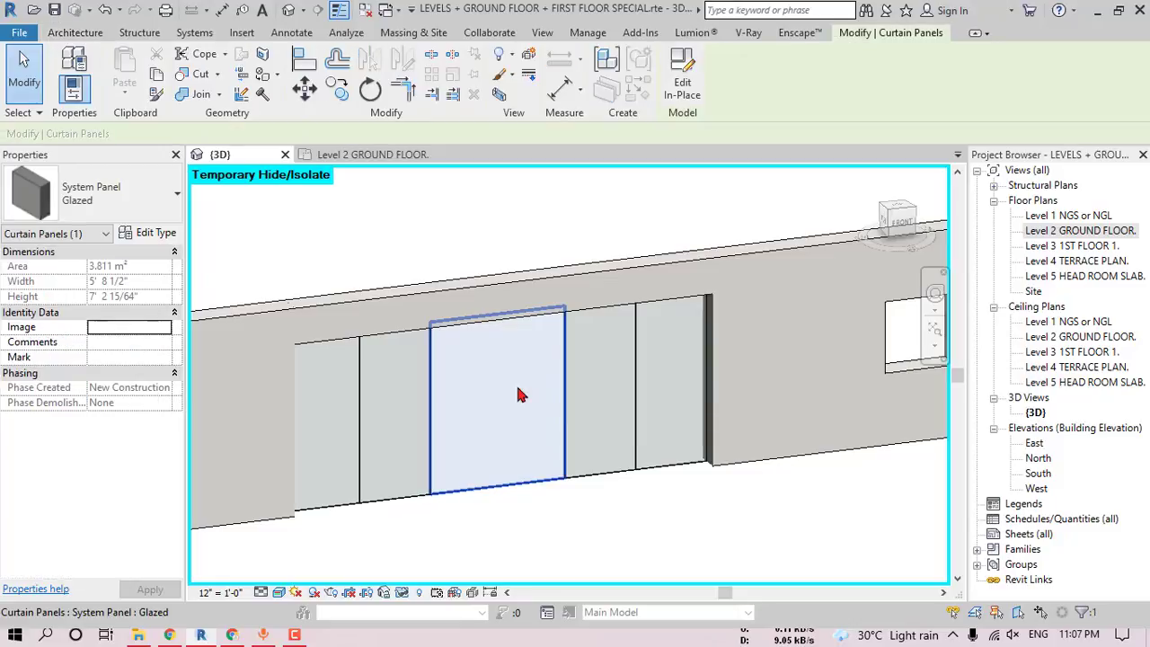
click(129, 201)
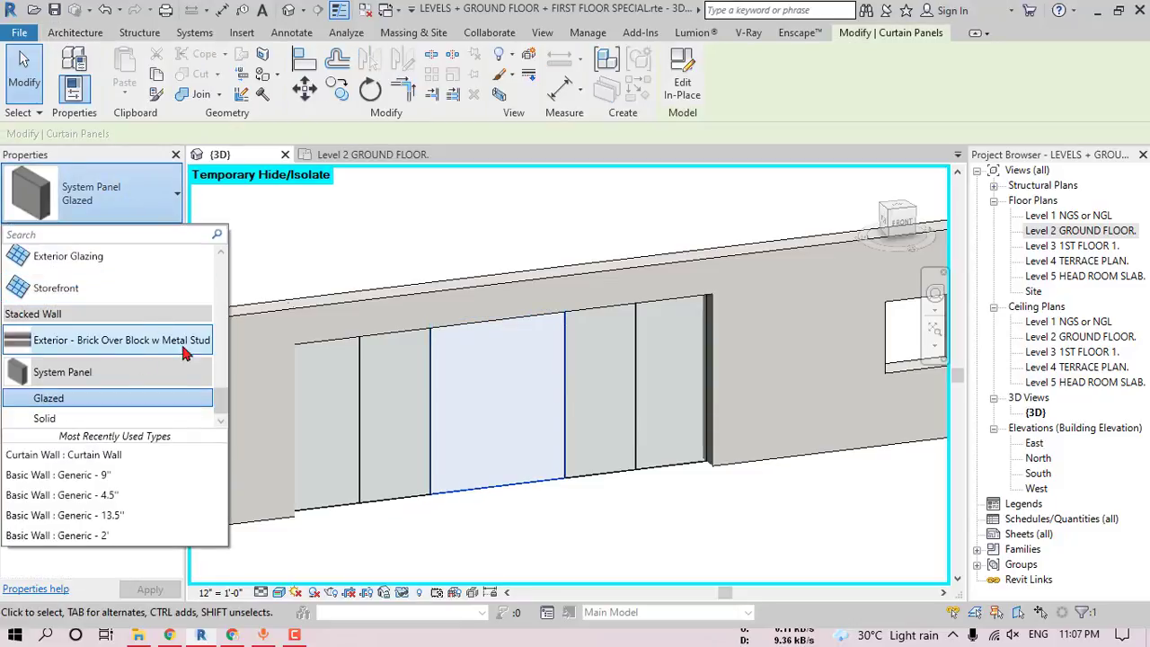
scroll(221, 406, up, 3)
scroll(222, 406, down, 3)
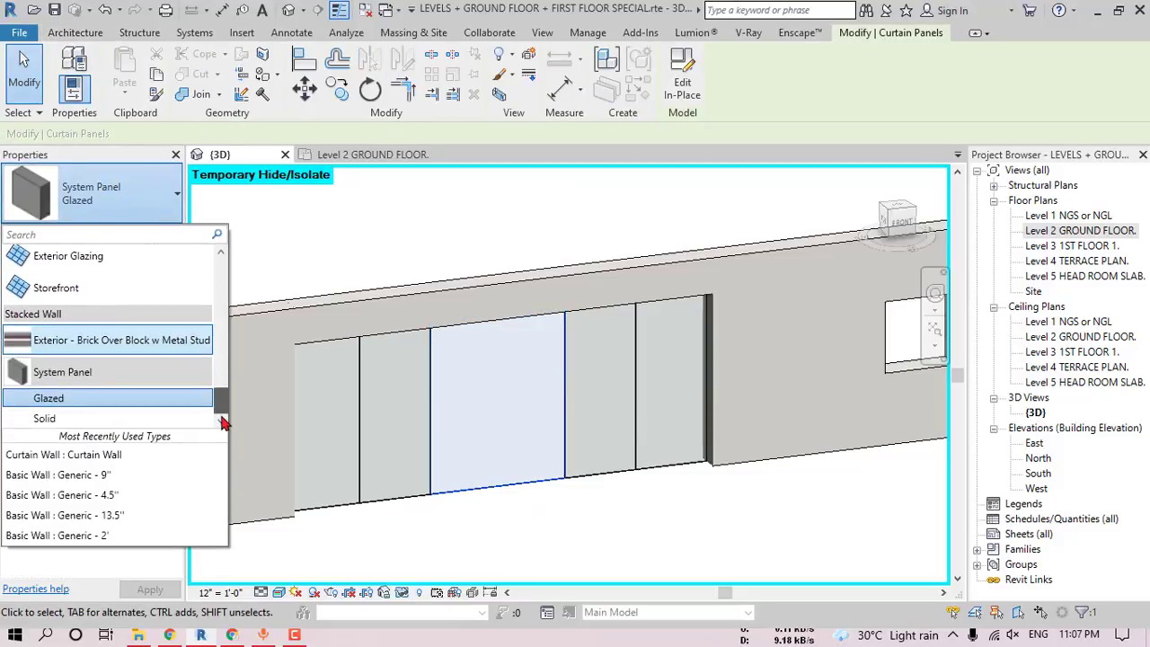
scroll(214, 397, up, 3)
scroll(215, 397, down, 3)
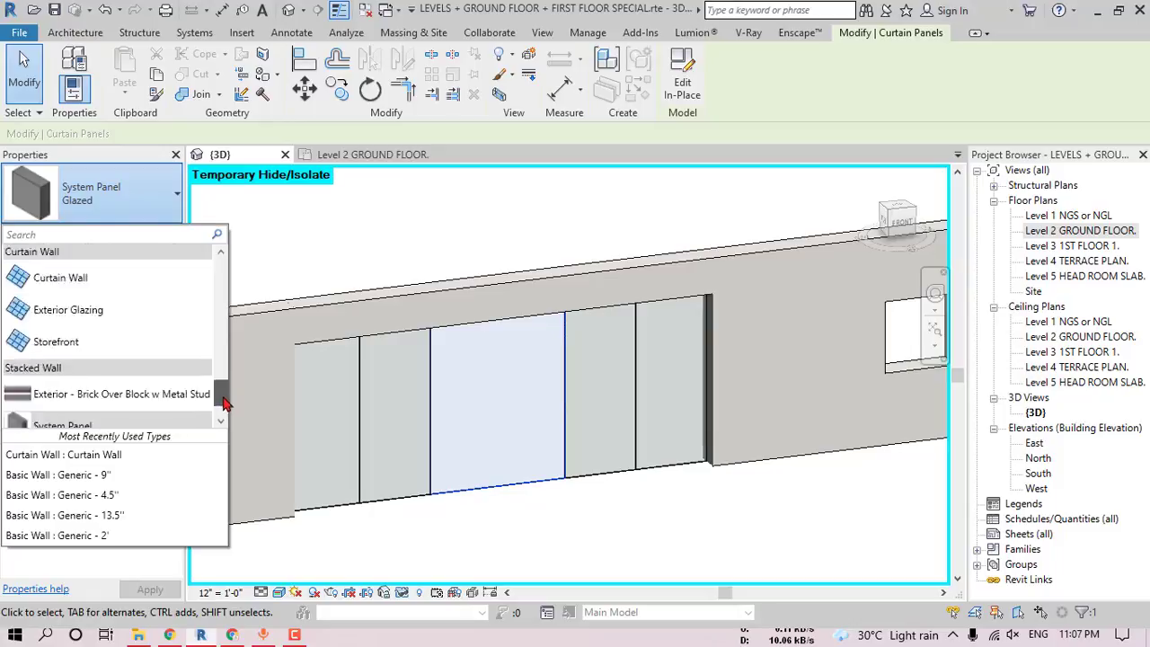
click(403, 259)
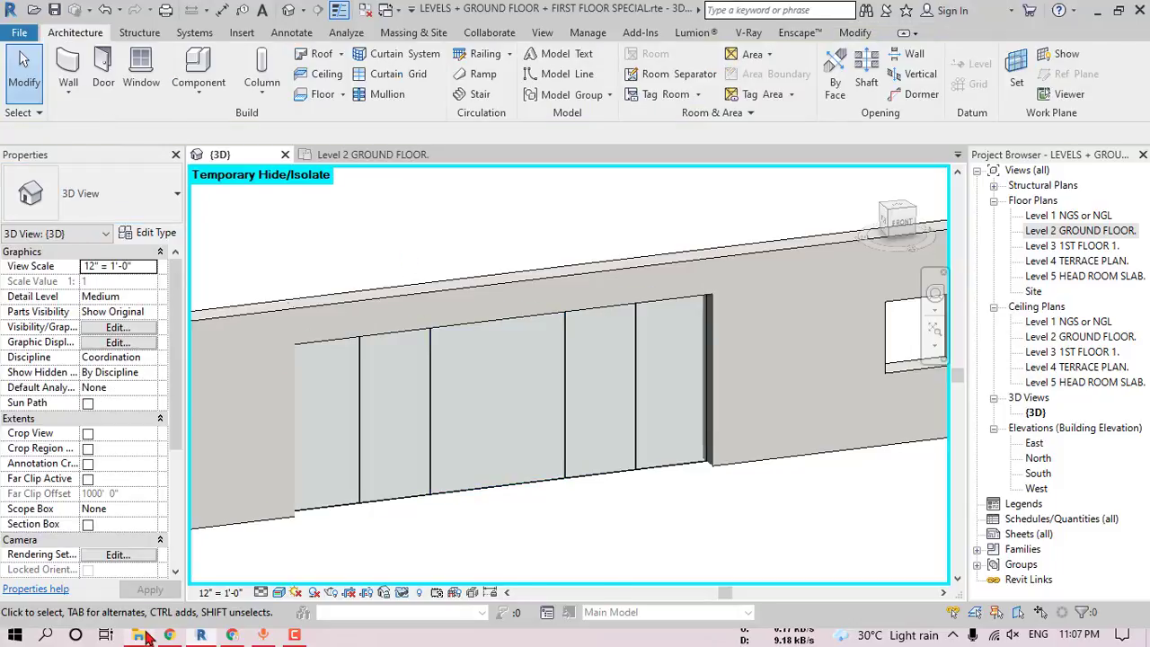
- Load the Dbl Glass (4).rfa door family from the glass doors folder into the Revit project and dismiss the placement warning
click(138, 634)
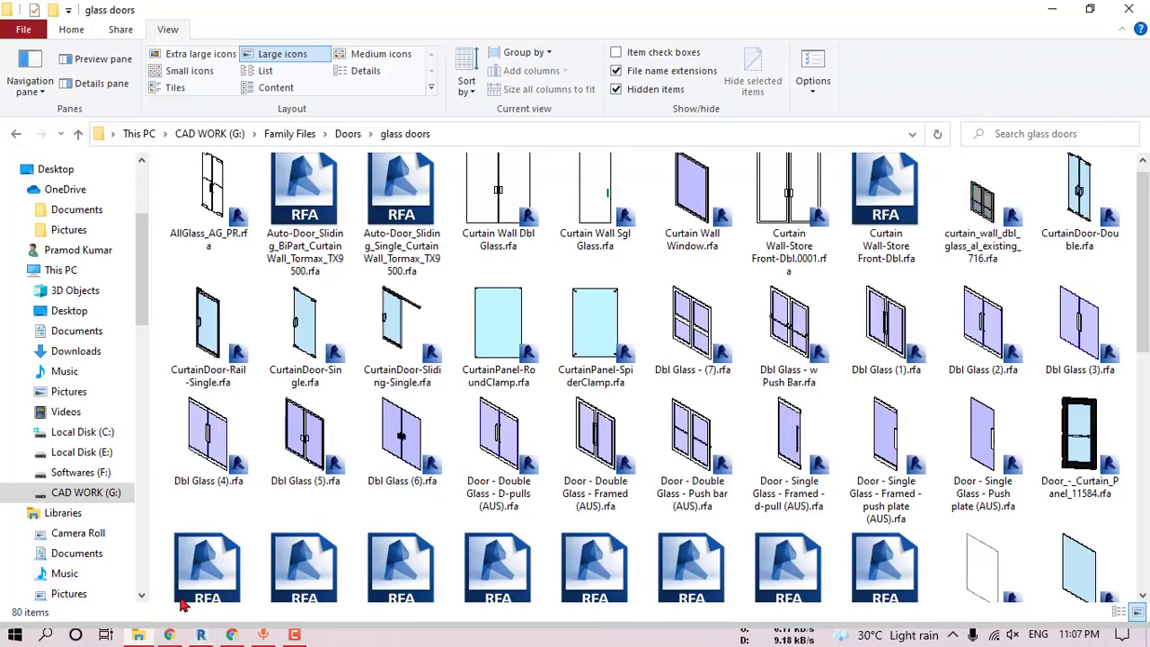
click(510, 440)
click(956, 342)
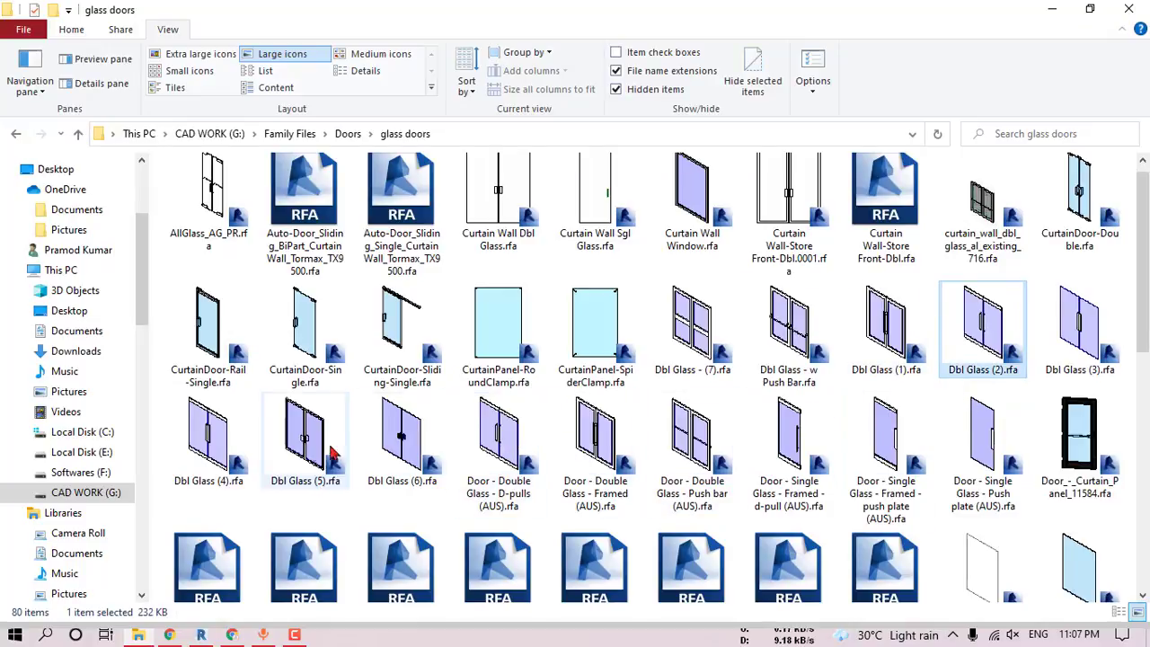
click(225, 474)
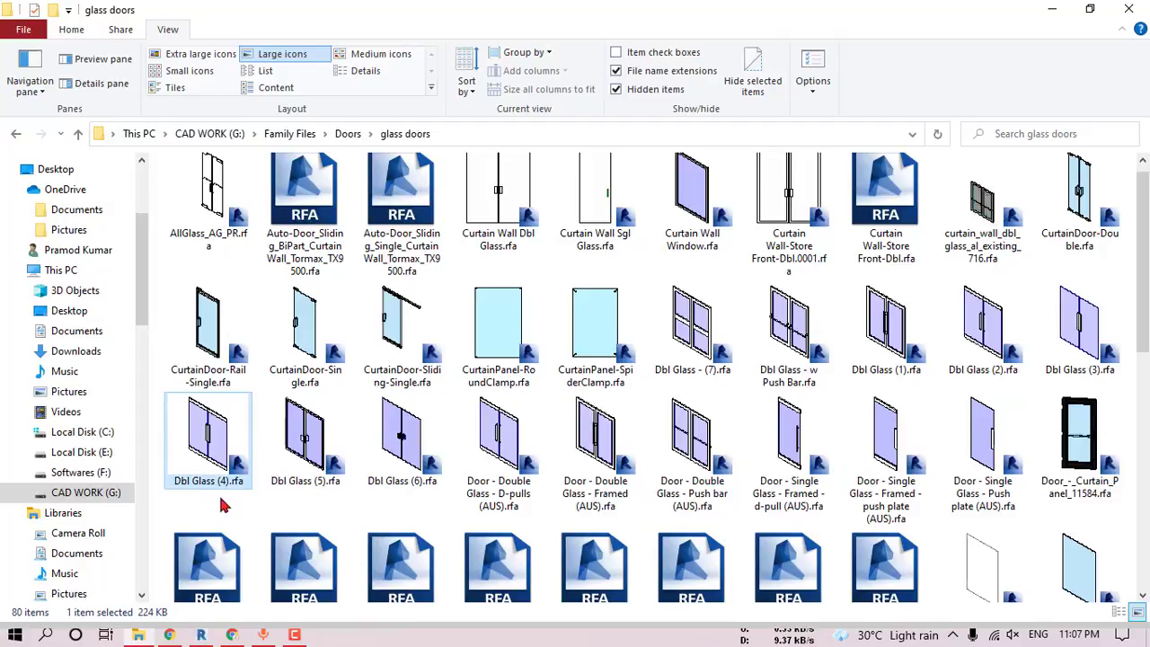
drag(203, 434, 277, 584)
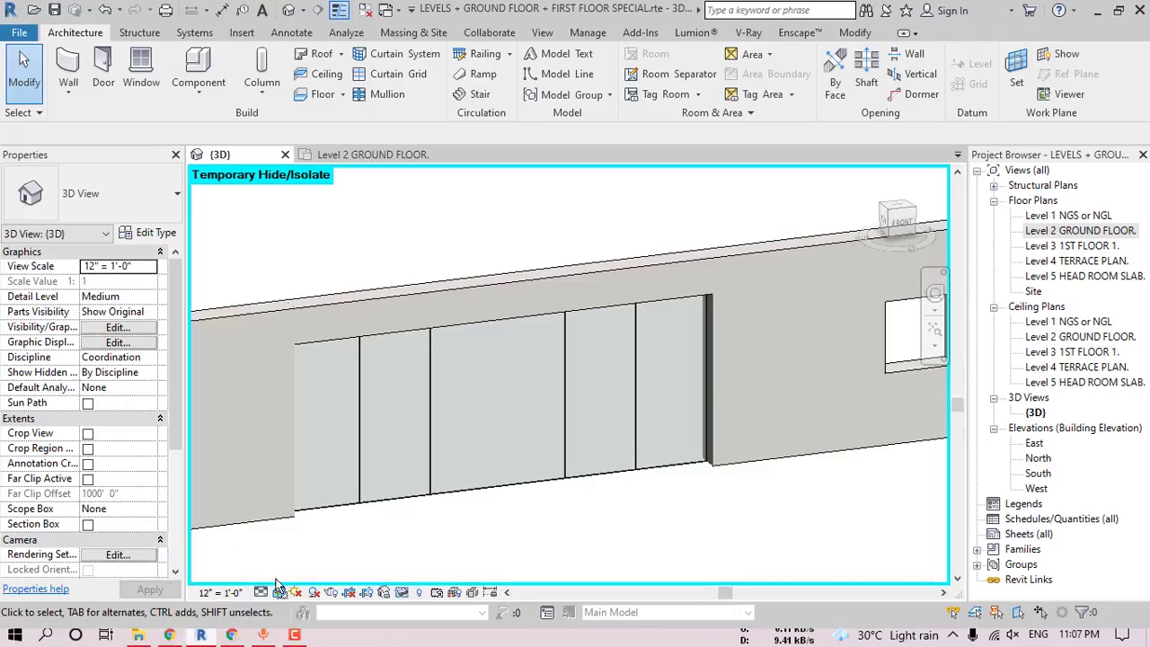
drag(474, 533, 473, 533)
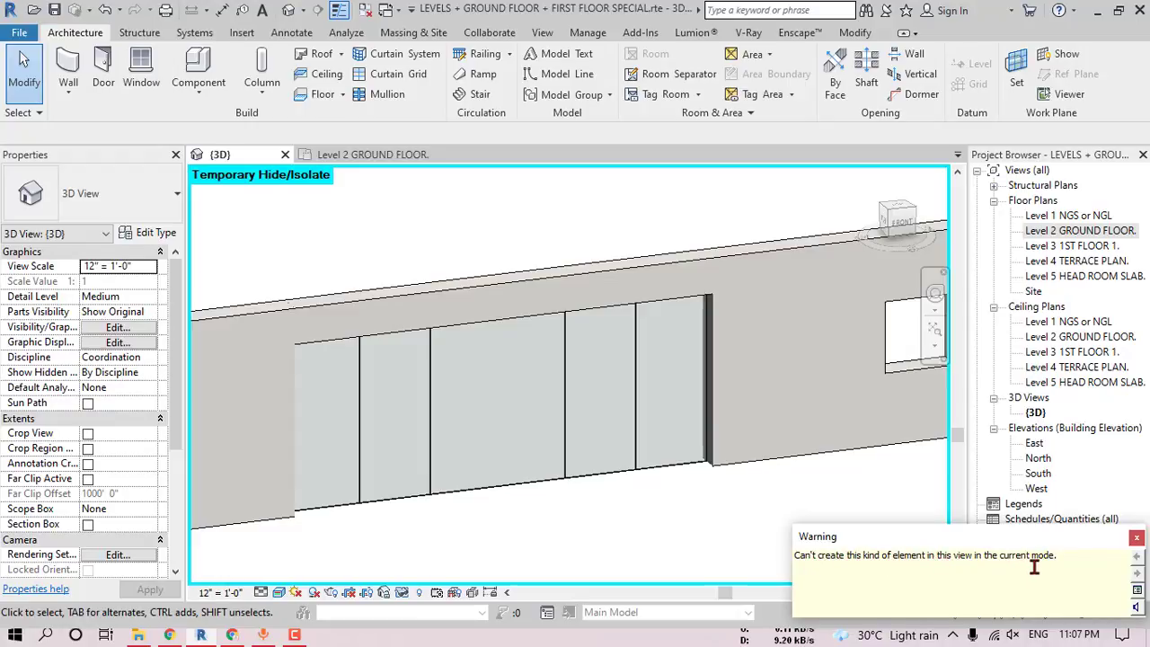
click(1138, 540)
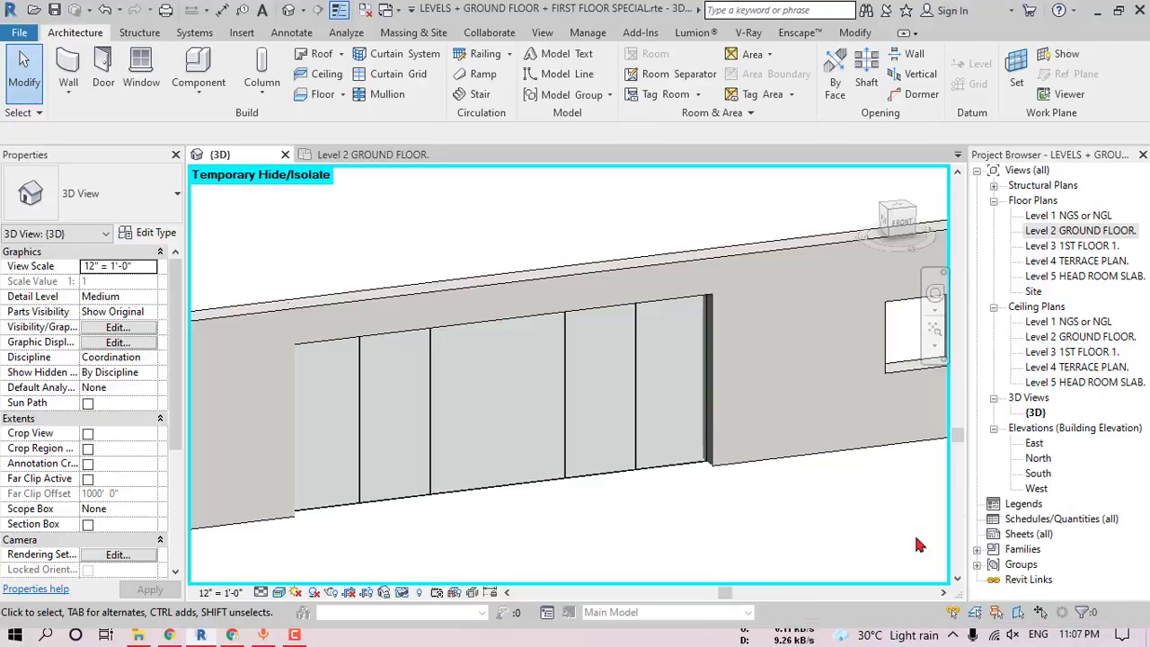
- Change the curtain wall's middle glazed panel to the Dbl Glass (4) door type and view it in 3D
key(Tab)
key(Tab)
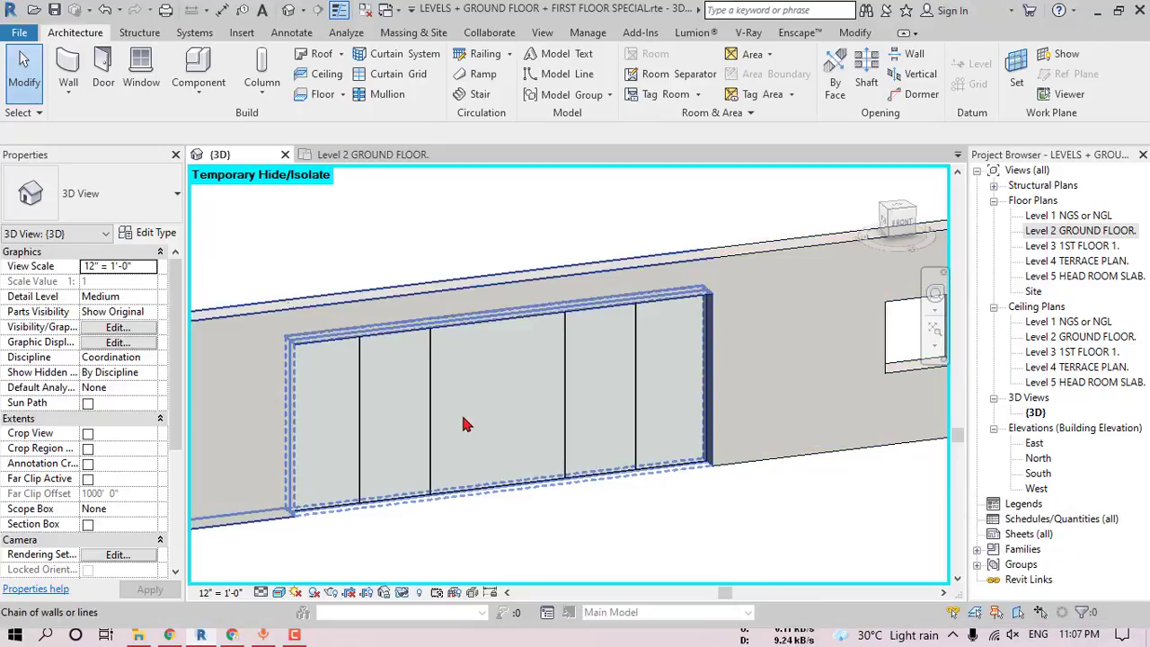
click(464, 424)
click(101, 206)
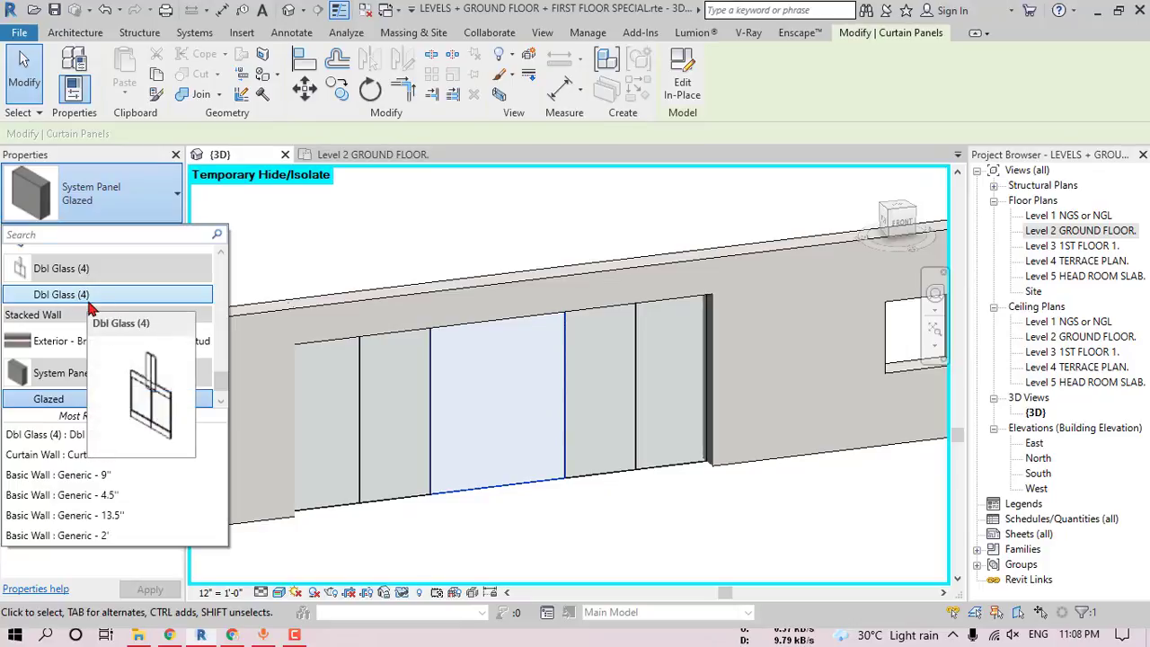
click(89, 304)
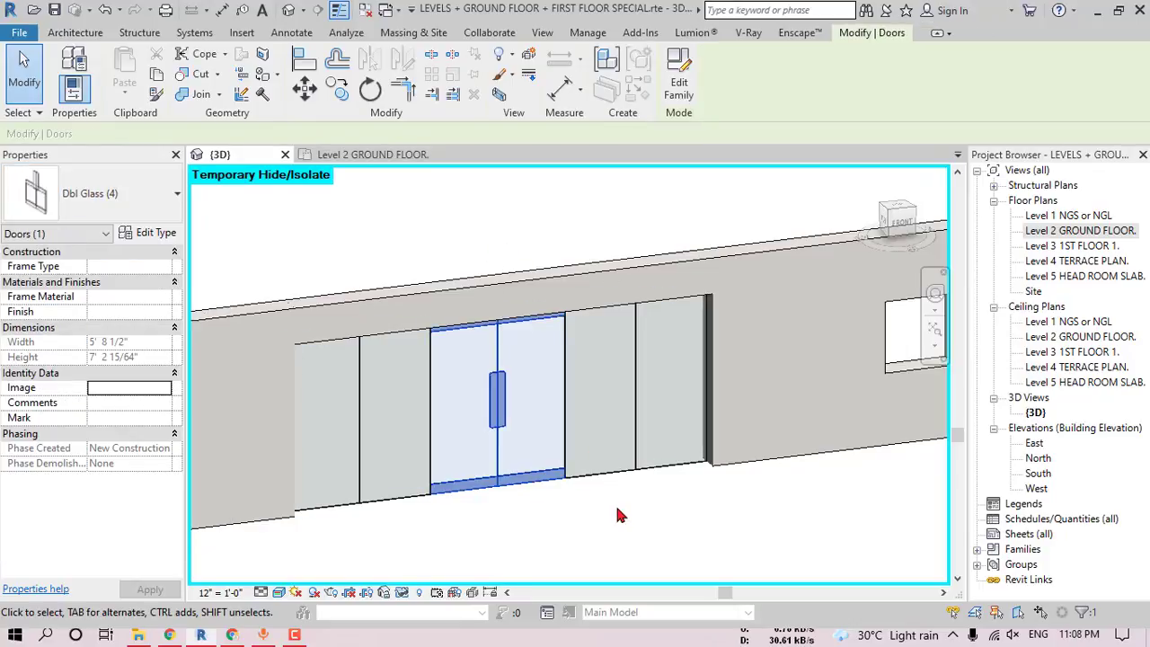
key(Escape)
shift+middle_drag(584, 423, 685, 451)
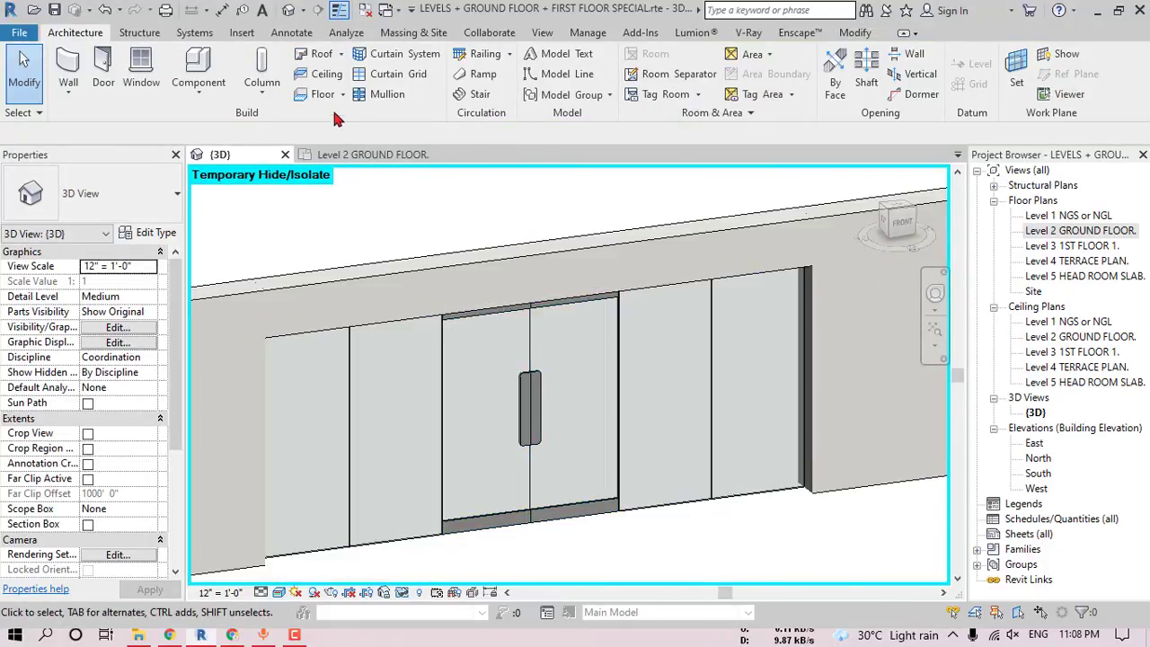
- Place 50mm x 65mm rectangular mullions on all grid lines of the lobby's curtain wall
click(98, 193)
scroll(90, 297, up, 2)
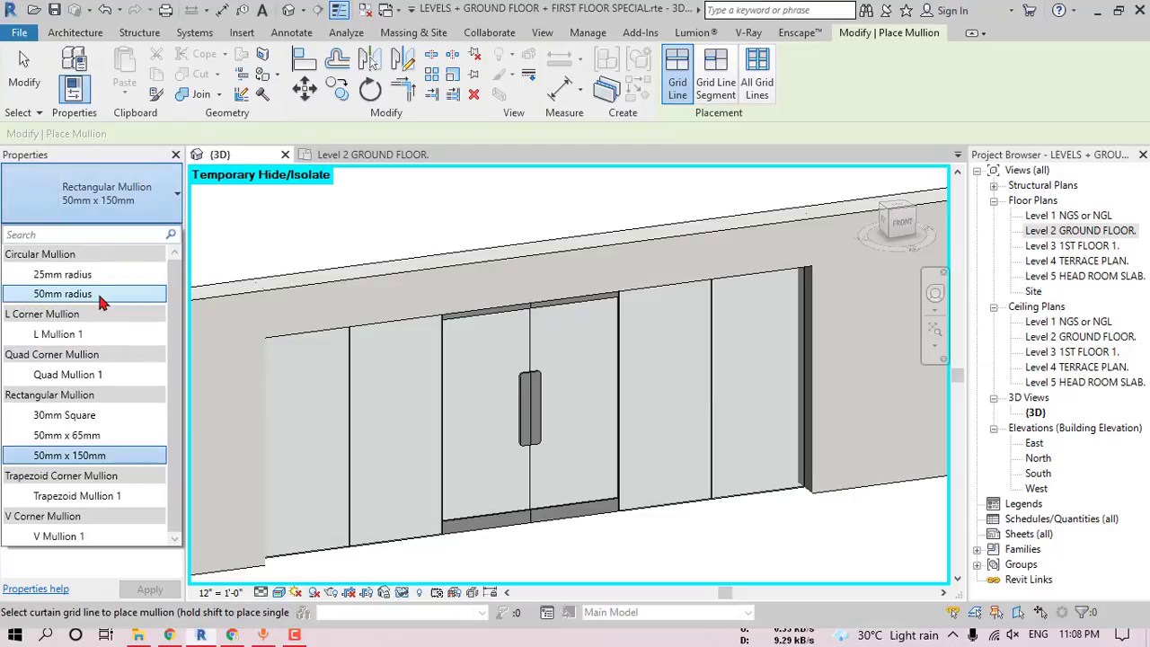
click(108, 438)
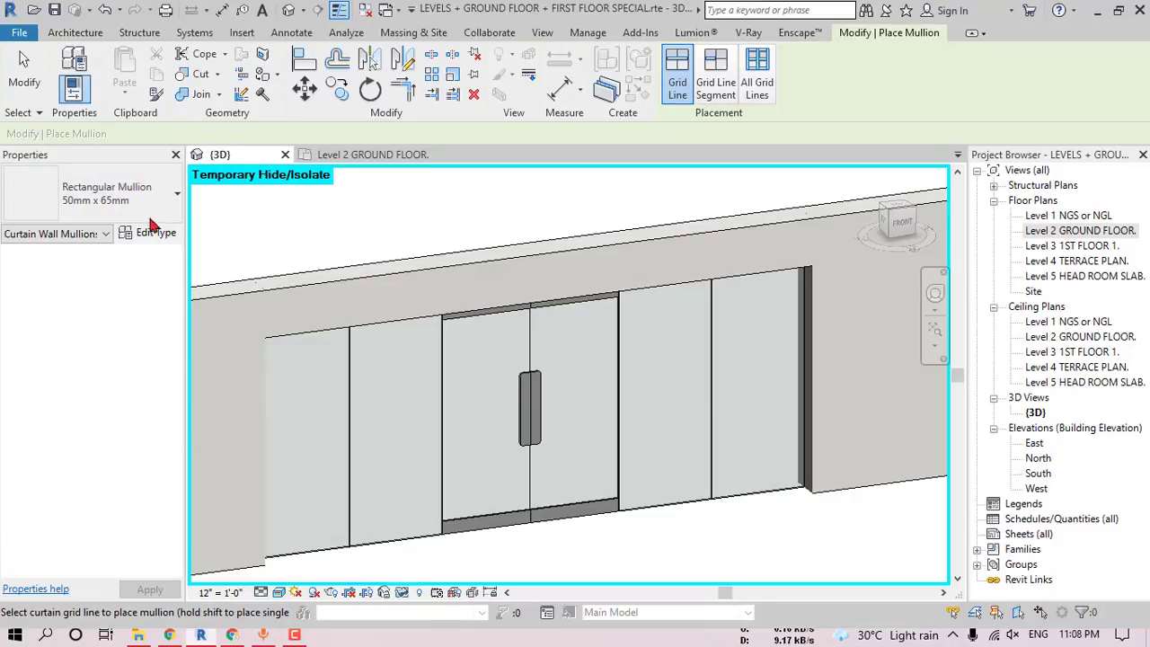
click(756, 76)
click(715, 346)
shift+middle_drag(715, 346, 692, 489)
key(Escape)
- Delete the mullion segments below and above the double glass door in the lobby's curtain wall
scroll(692, 489, up, 5)
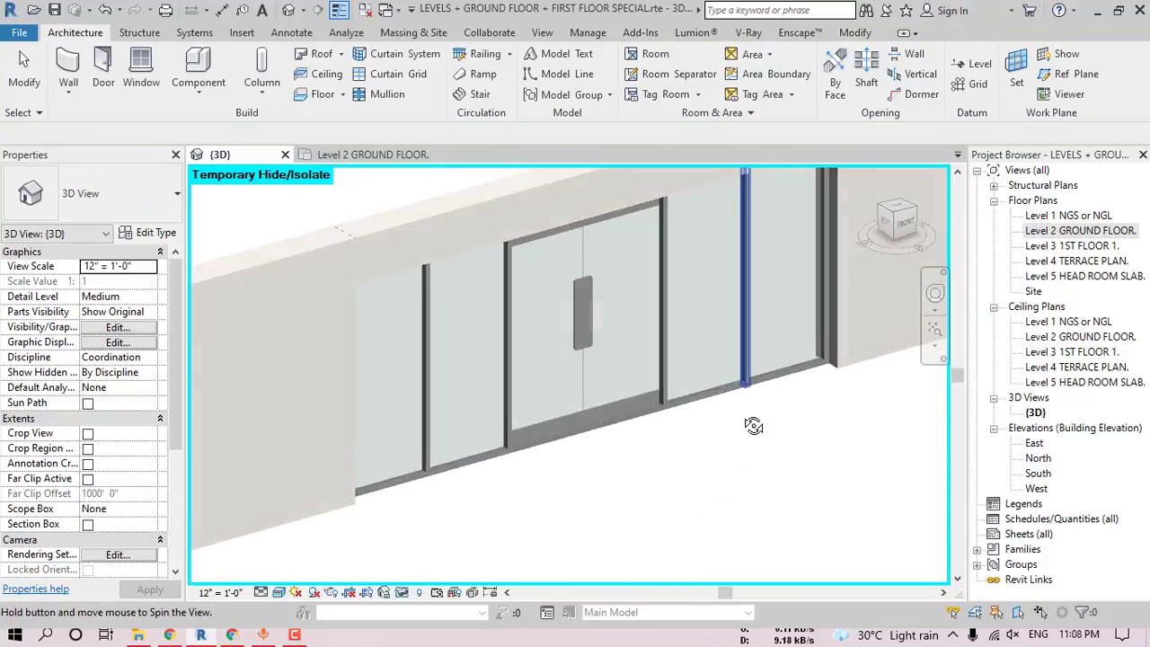
key(Delete)
scroll(589, 434, down, 2)
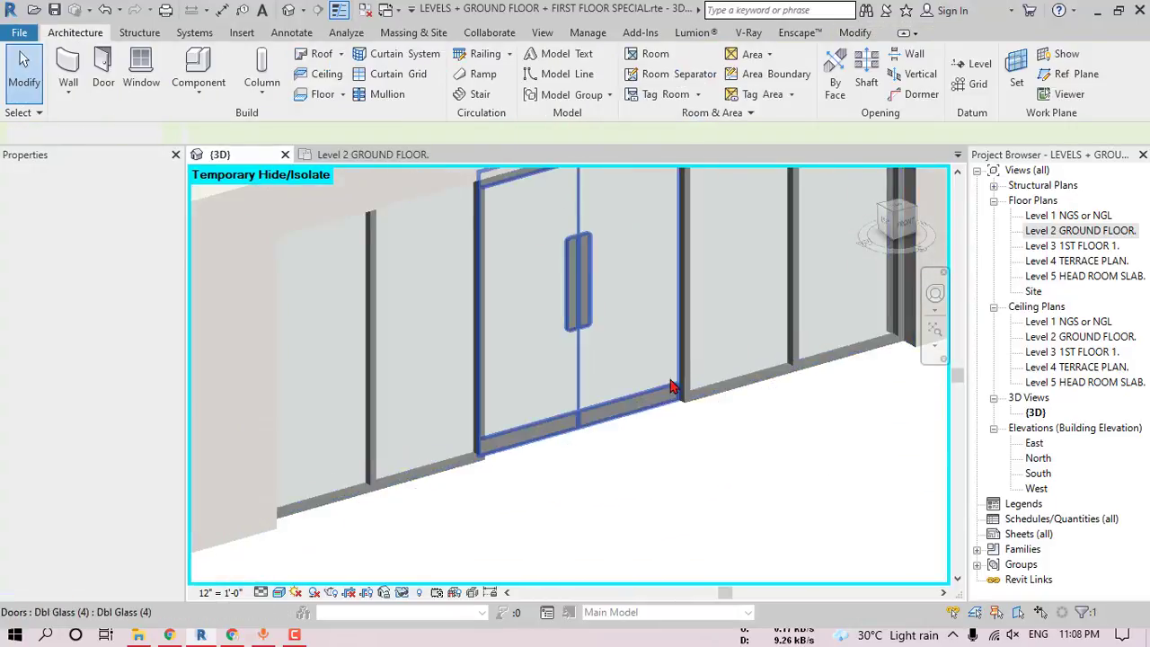
shift+middle_drag(685, 392, 663, 335)
shift+middle_drag(662, 335, 660, 342)
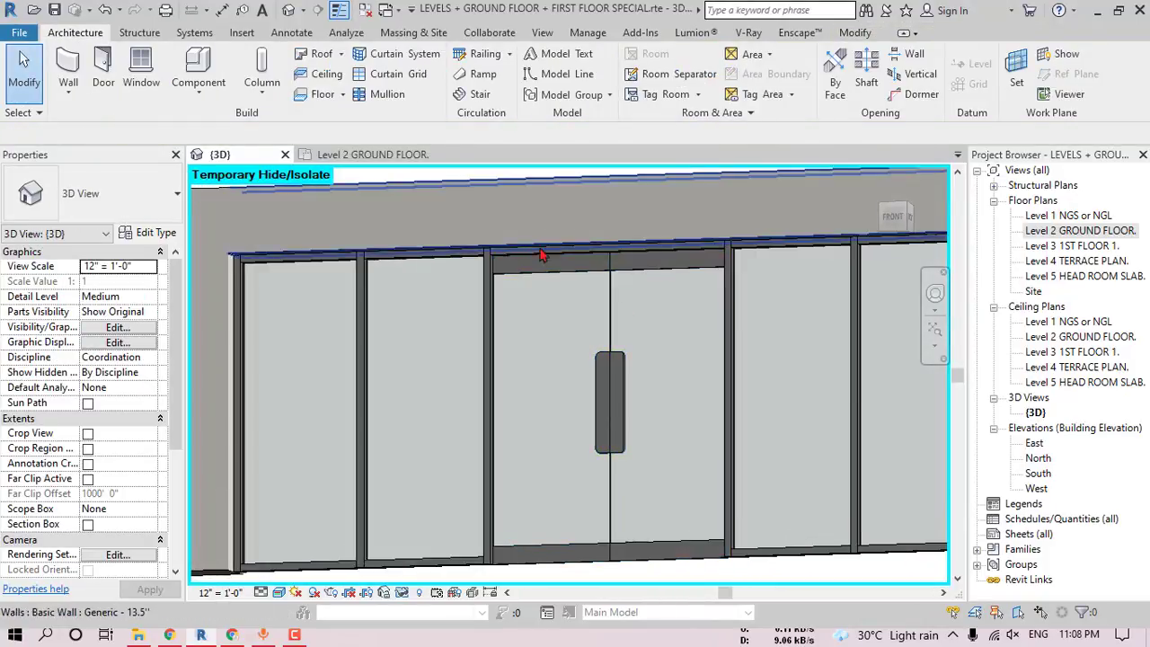
scroll(513, 256, up, 5)
click(512, 267)
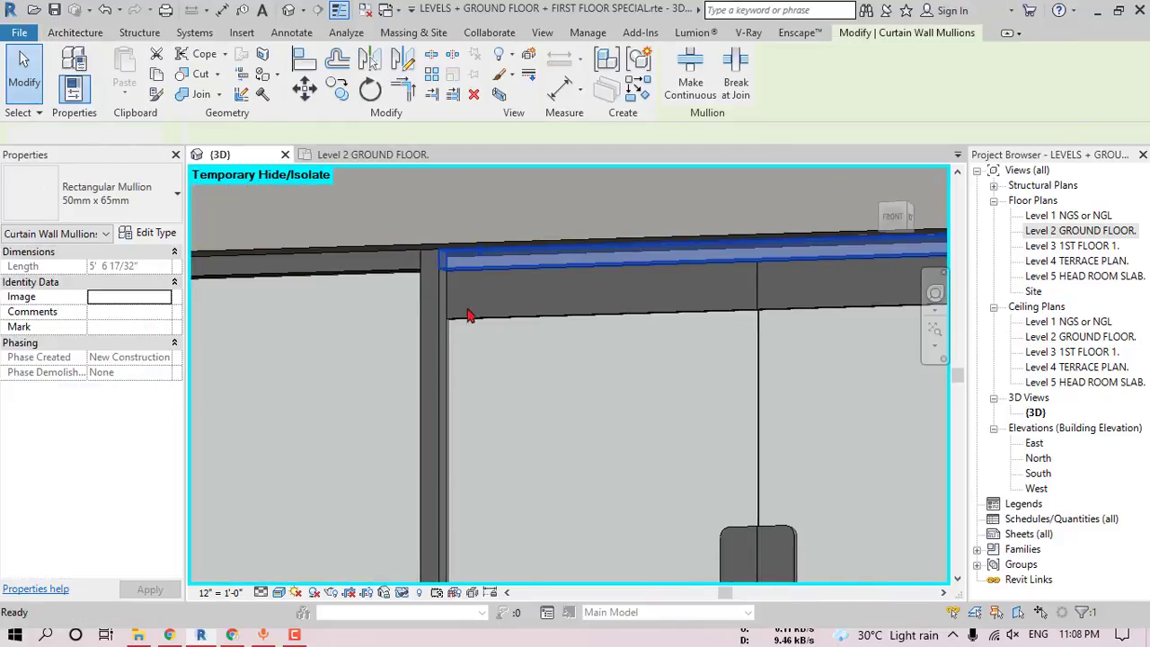
key(Delete)
scroll(485, 323, down, 4)
shift+middle_drag(560, 320, 676, 372)
- Reset the temporary hide/isolate and view the arched first-floor opening behind the balcony in the full model
click(402, 592)
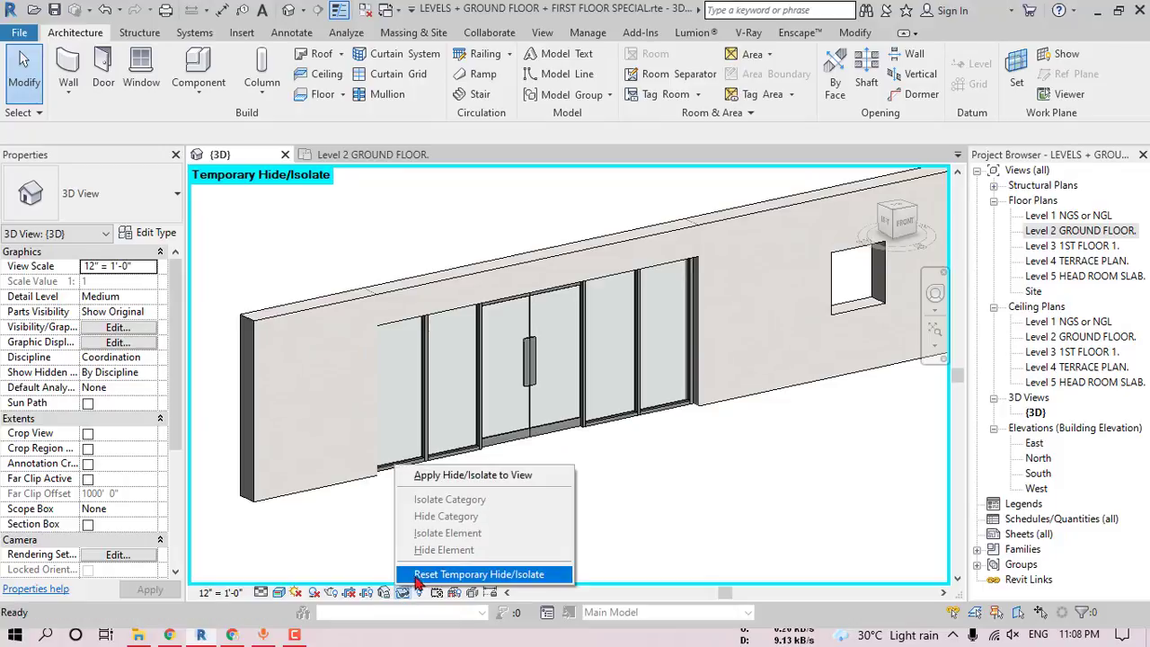
click(437, 570)
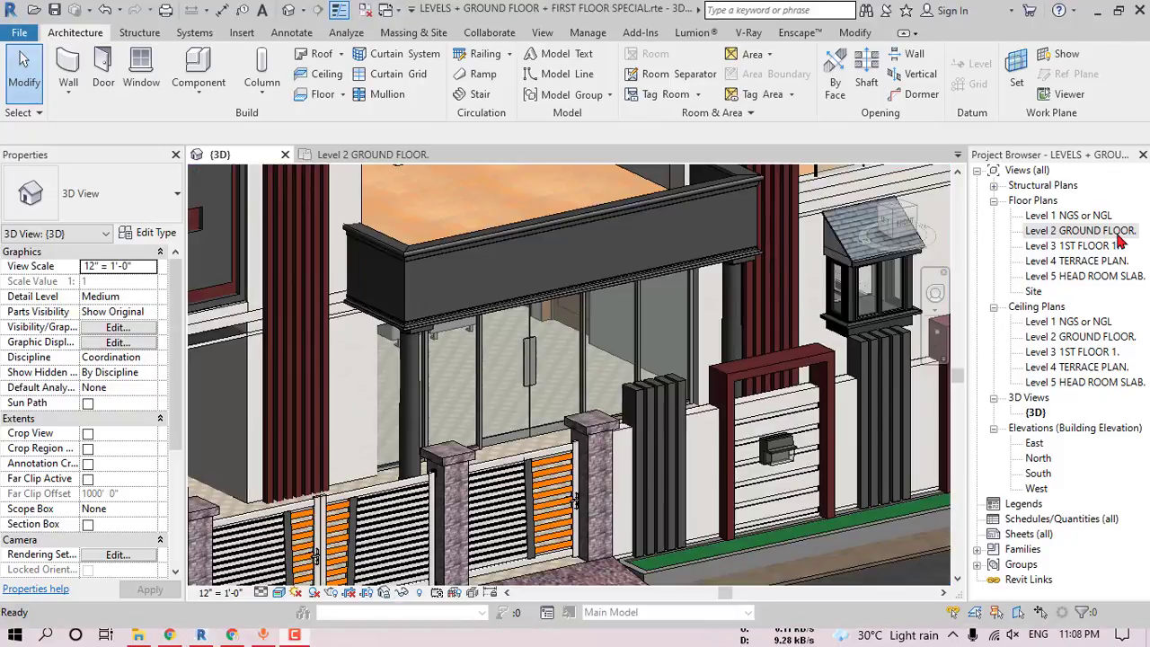
shift+middle_drag(543, 353, 528, 385)
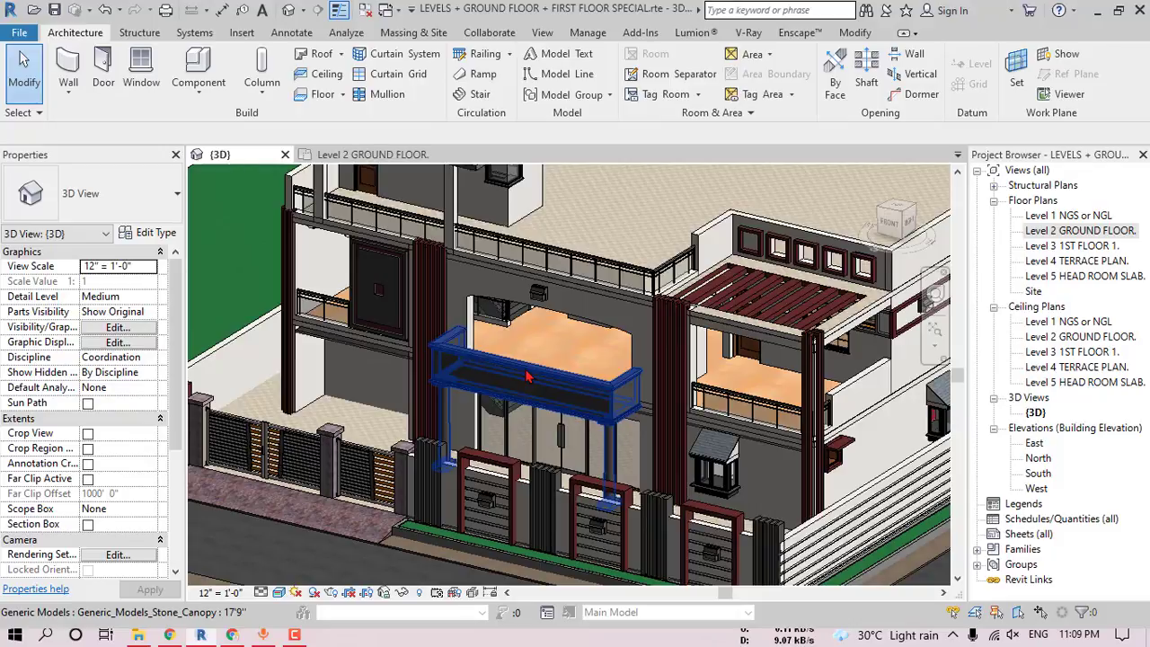
shift+middle_drag(528, 376, 548, 487)
scroll(508, 337, up, 2)
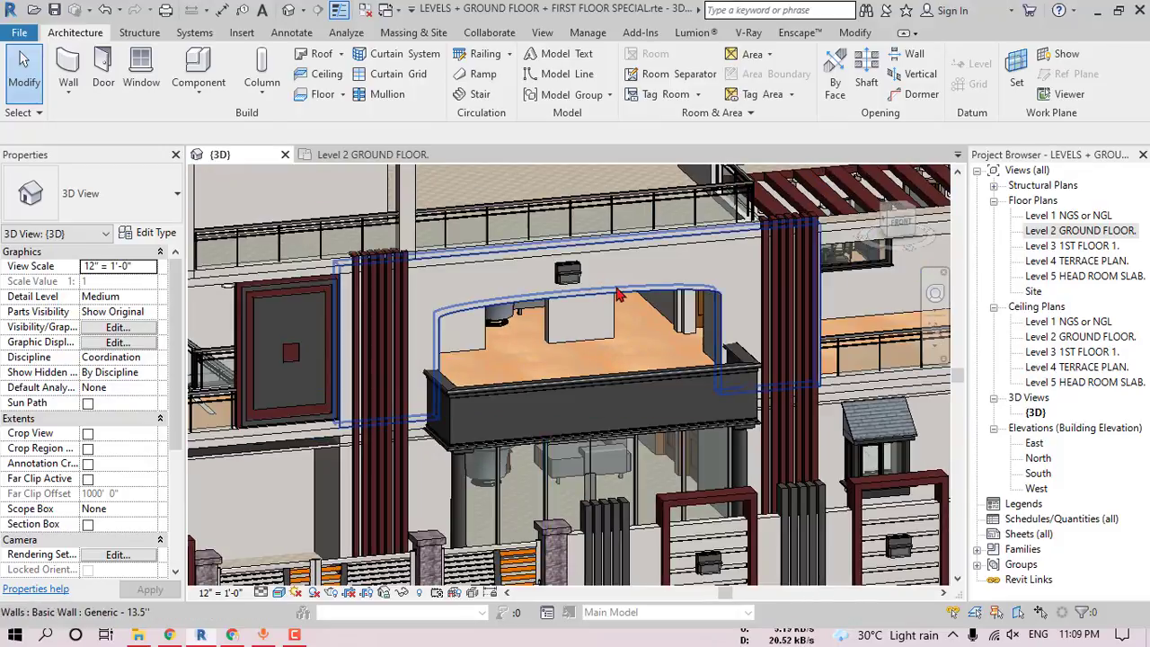
- Open the Level 3 1ST FLOOR 1. plan and delete the front wall's arched opening together with its invalid dimensions
click(618, 295)
double_click(1074, 247)
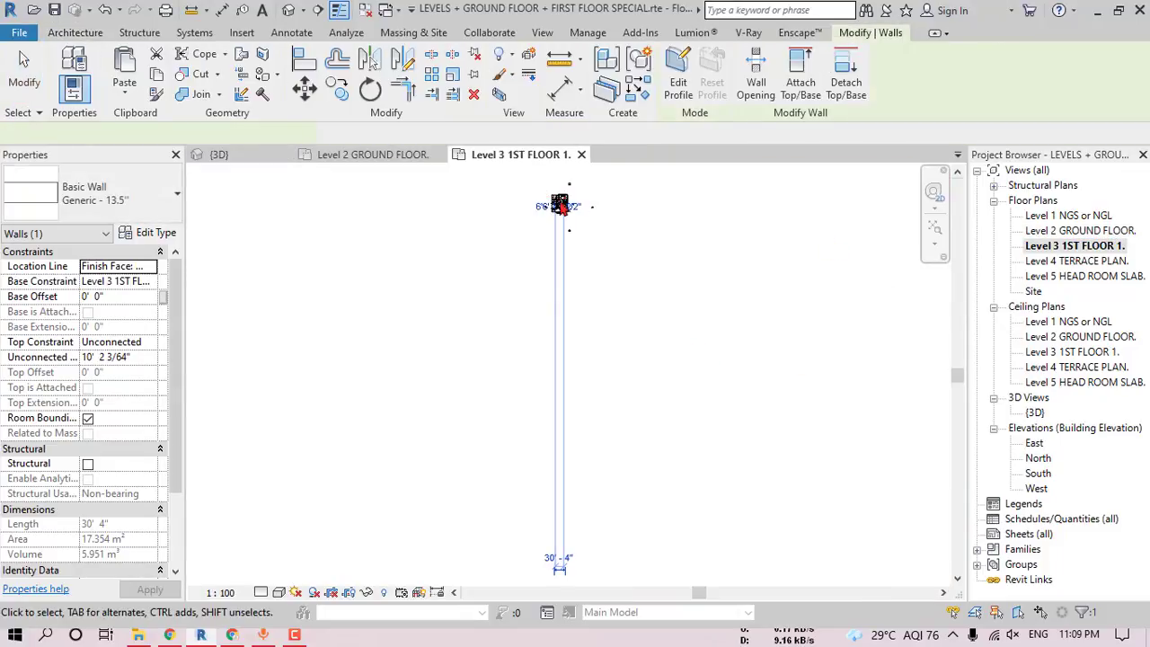
scroll(551, 194, up, 8)
scroll(581, 296, up, 4)
middle_drag(655, 374, 559, 306)
scroll(580, 321, up, 3)
key(Escape)
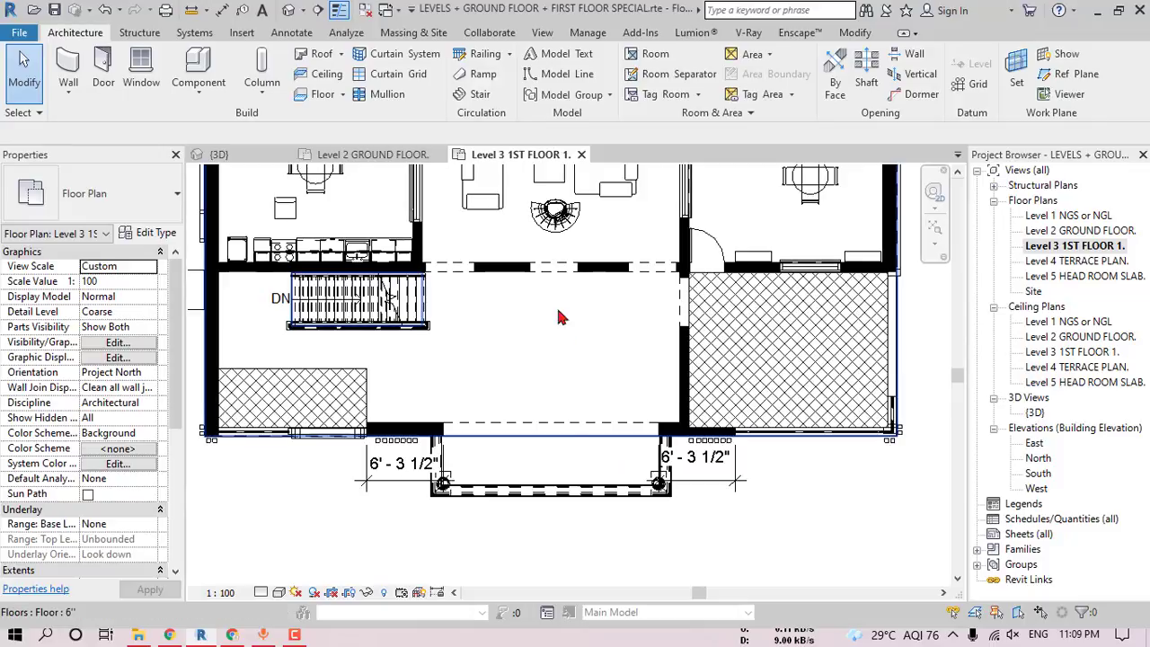
click(567, 430)
key(Delete)
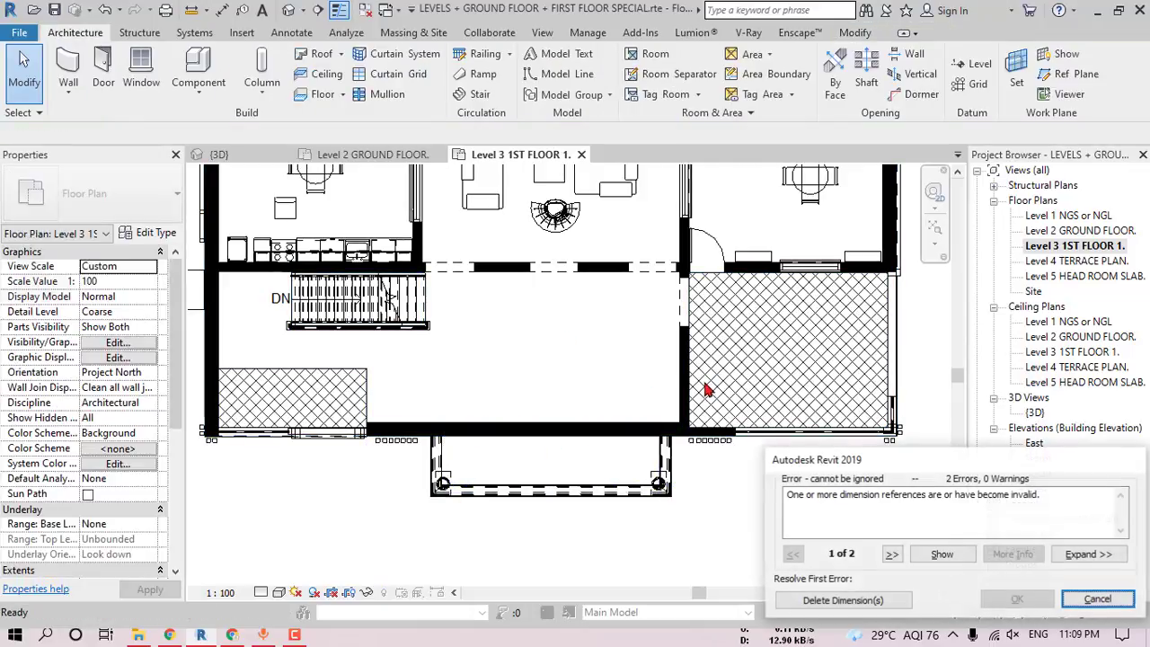
click(845, 601)
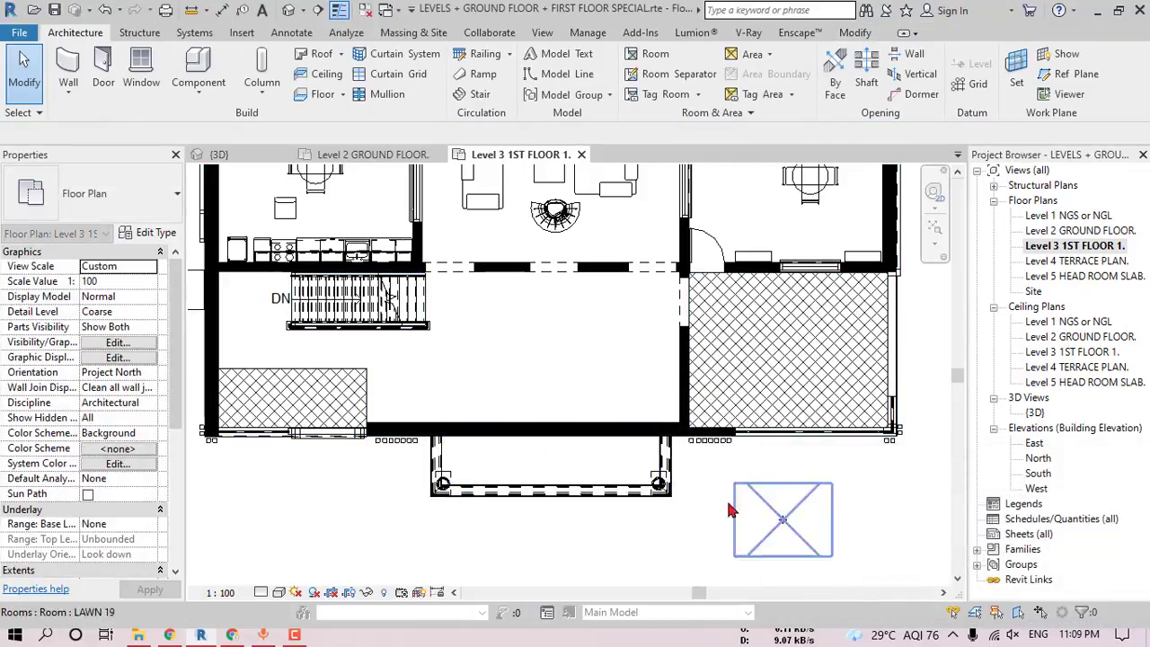
- Draw a curtain wall about 17' 10" long along the first-floor front wall's centreline behind the balcony and show it in 3D
click(69, 70)
scroll(423, 418, up, 3)
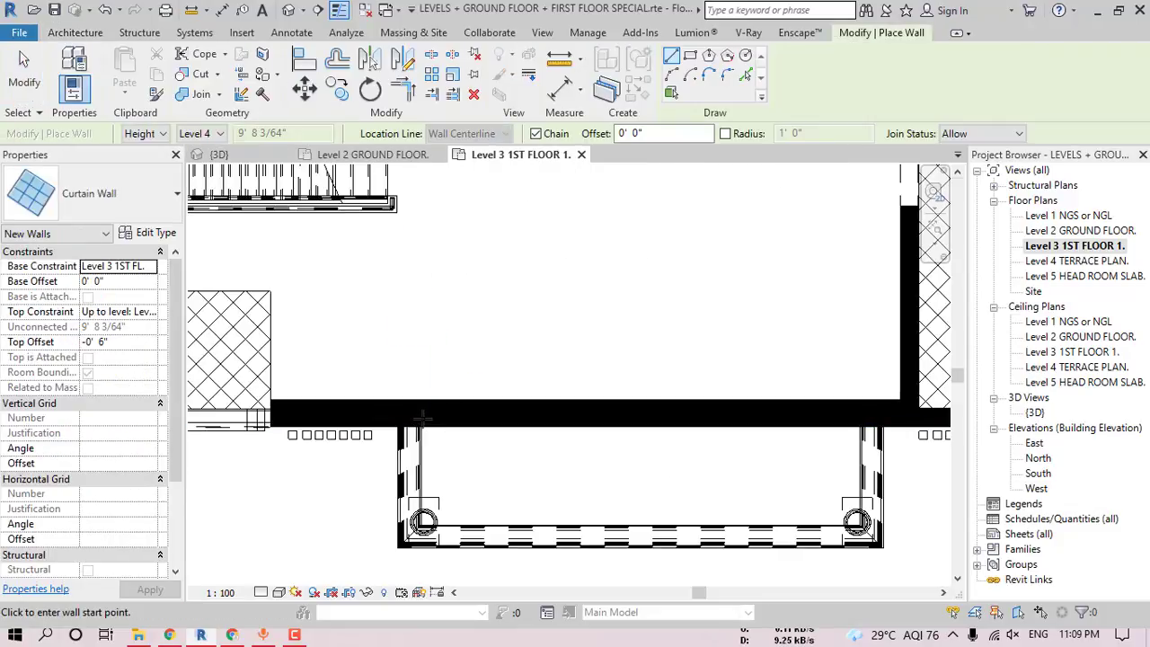
click(420, 412)
click(857, 413)
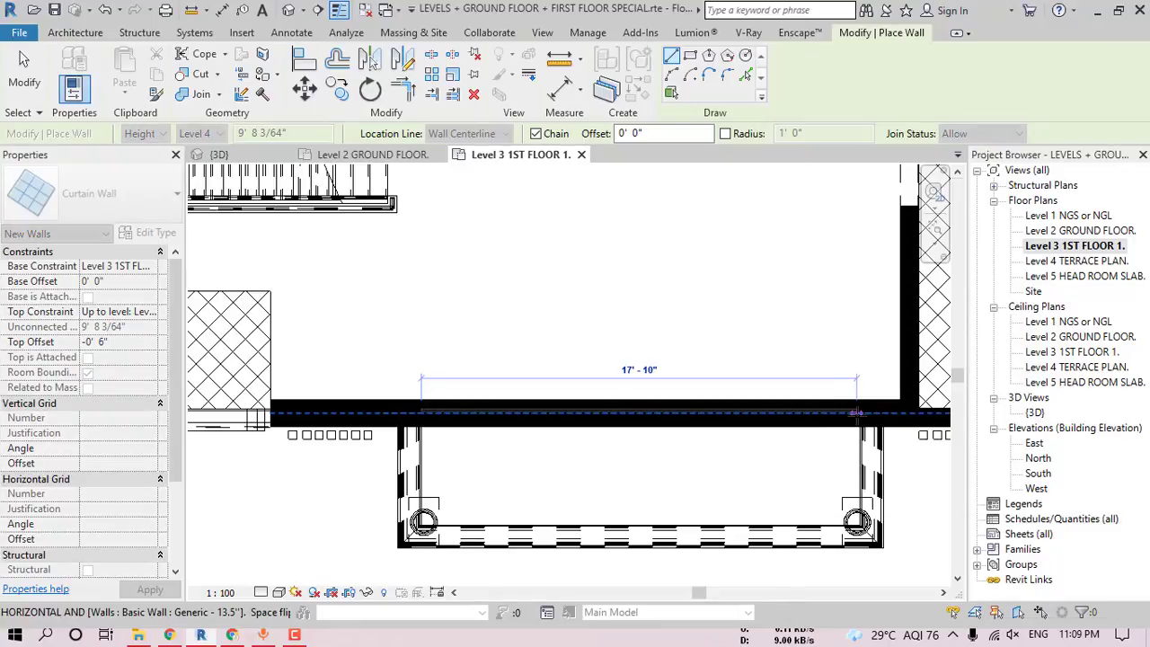
click(288, 10)
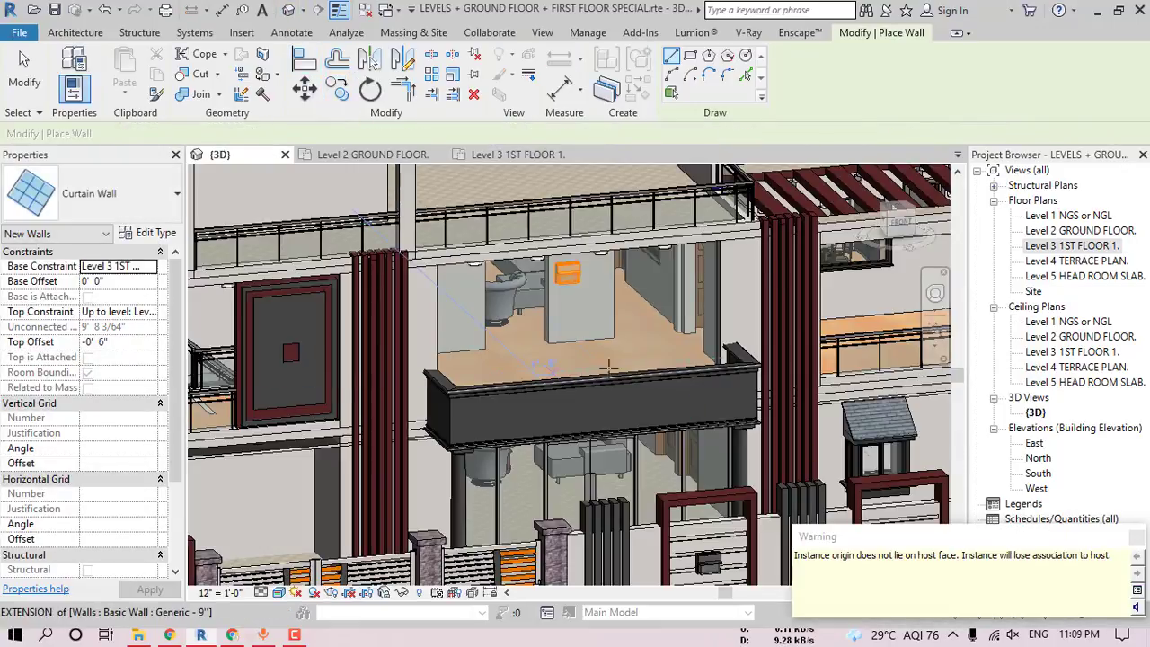
- Finish placing walls and delete the wall lamp above the first-floor curtain wall
shift+middle_drag(610, 368, 668, 368)
key(Escape)
key(Escape)
click(621, 327)
shift+middle_drag(659, 316, 729, 279)
key(Delete)
click(572, 277)
key(Escape)
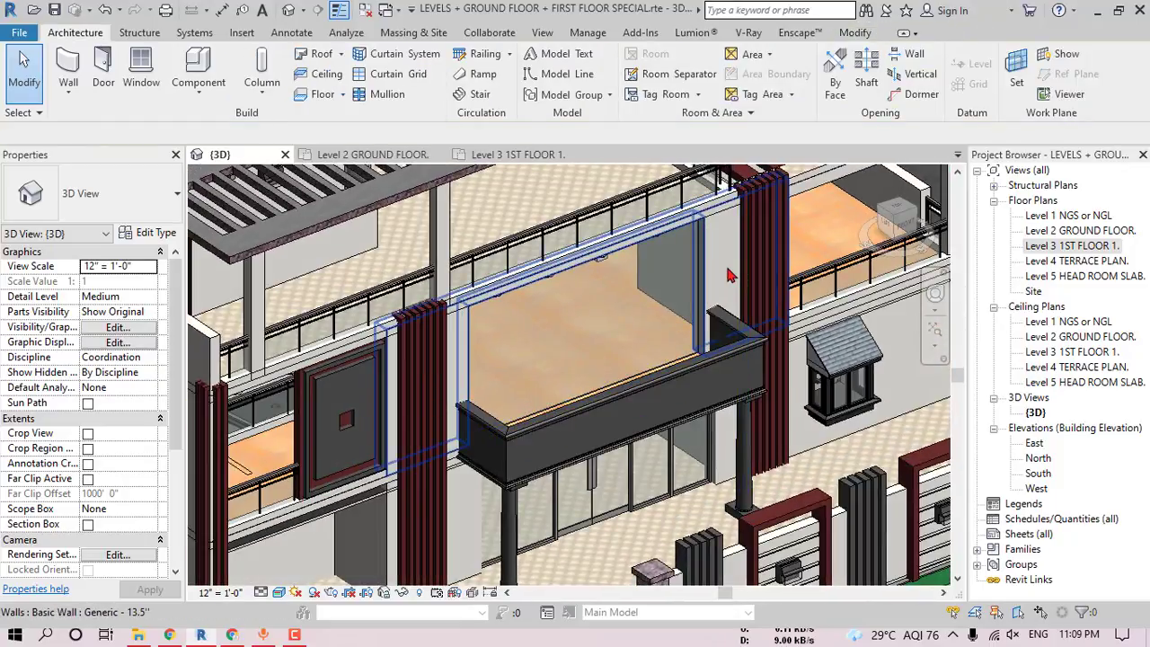
- Select the first-floor curtain wall and set its top offset to -3' 0" in the front view
click(726, 272)
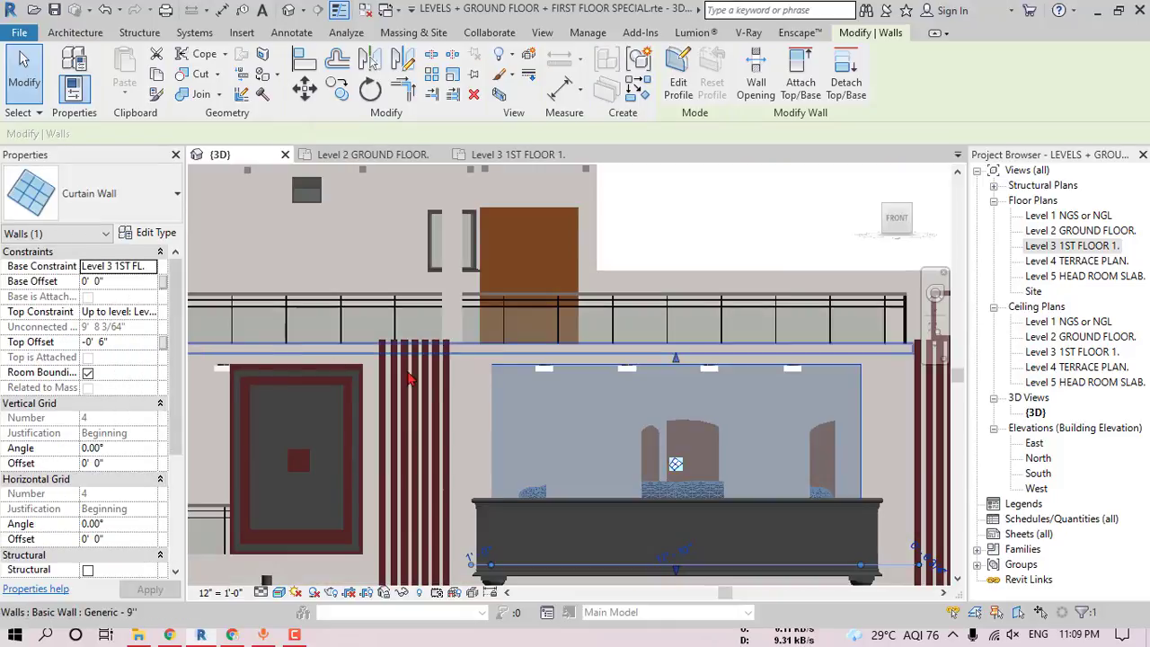
middle_drag(505, 457, 398, 371)
click(134, 344)
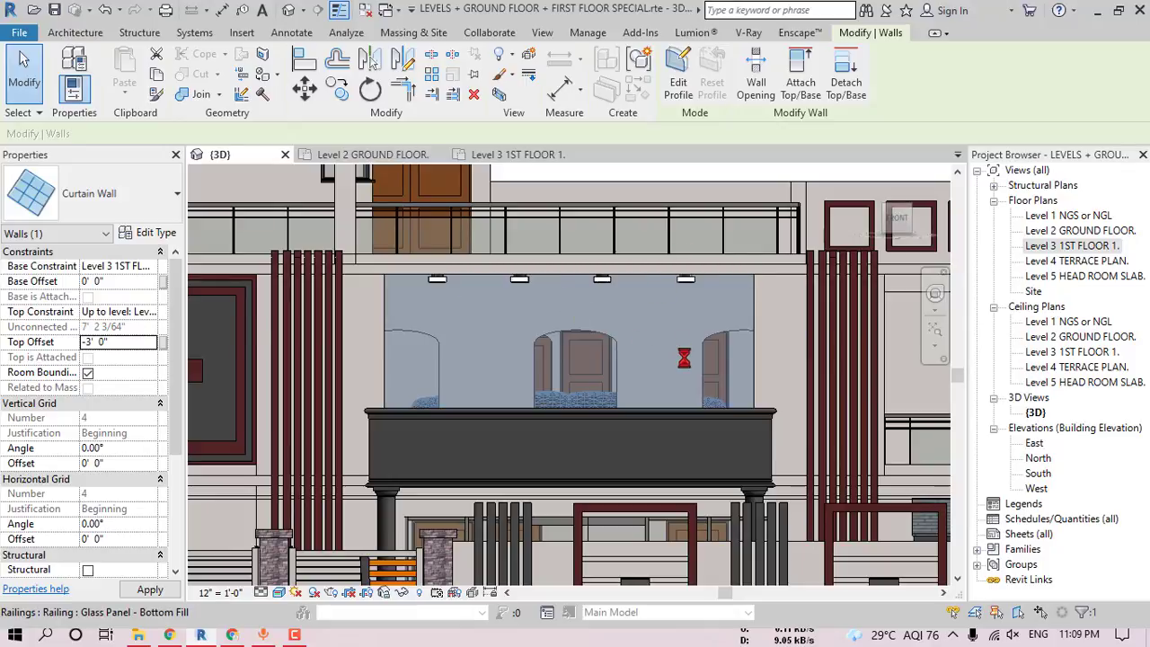
key(Return)
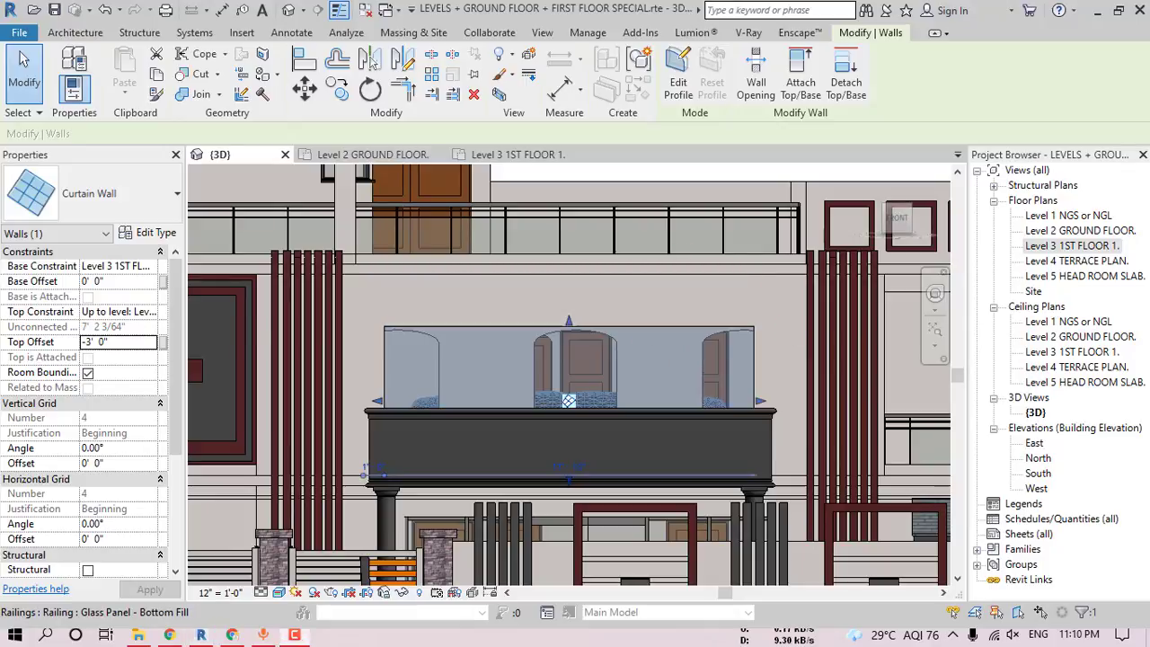
- Switch the 3D view to Consistent Colors and set the first-floor curtain wall's top offset to -2'
middle_drag(634, 346, 631, 328)
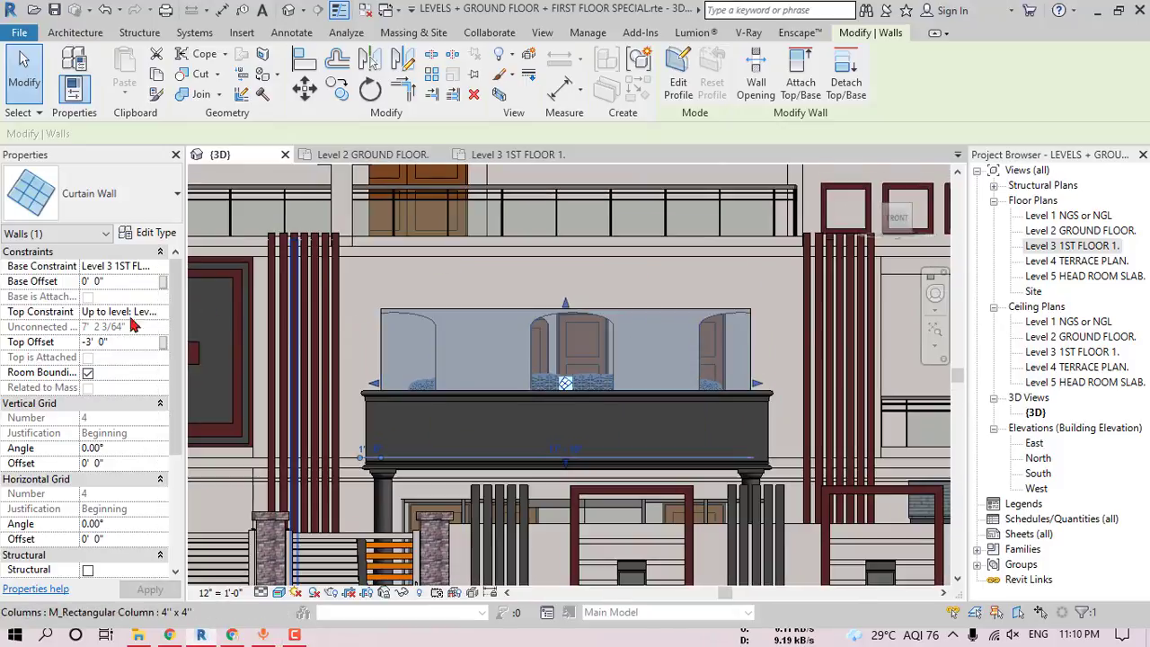
click(279, 593)
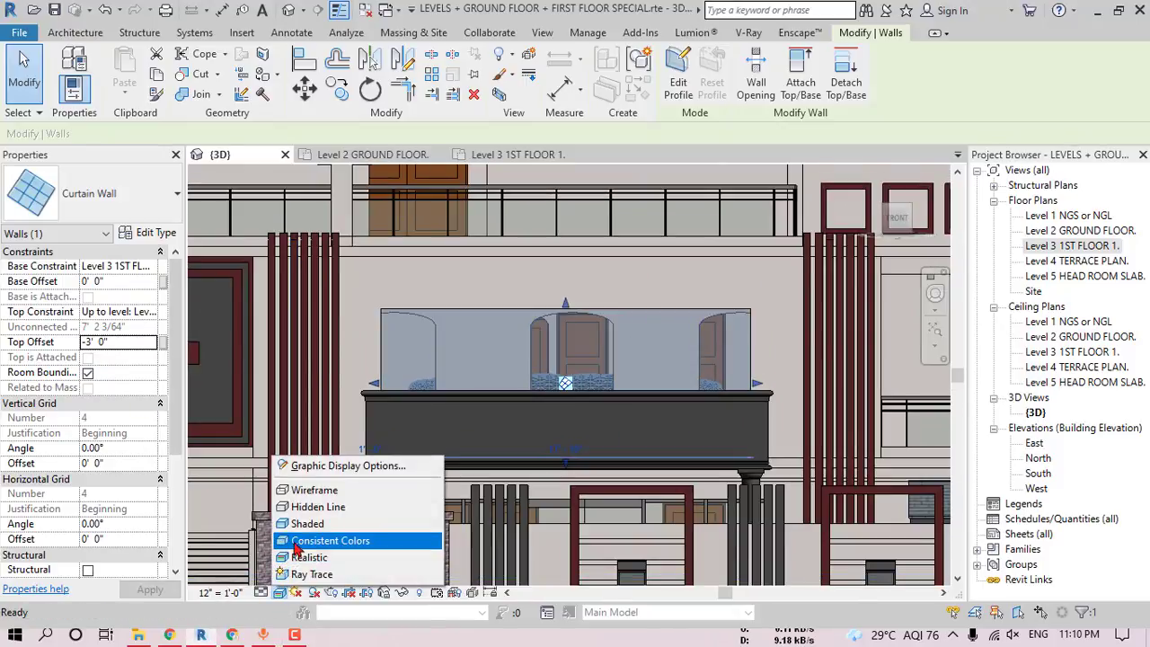
click(347, 542)
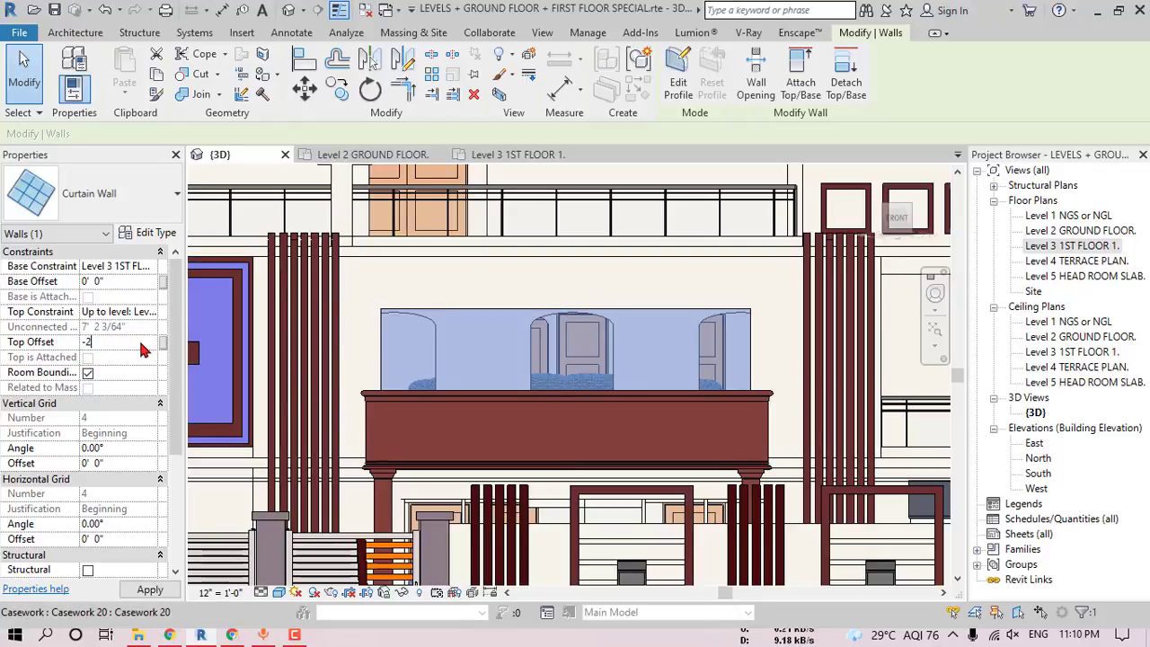
shift+middle_drag(591, 357, 611, 412)
key(Escape)
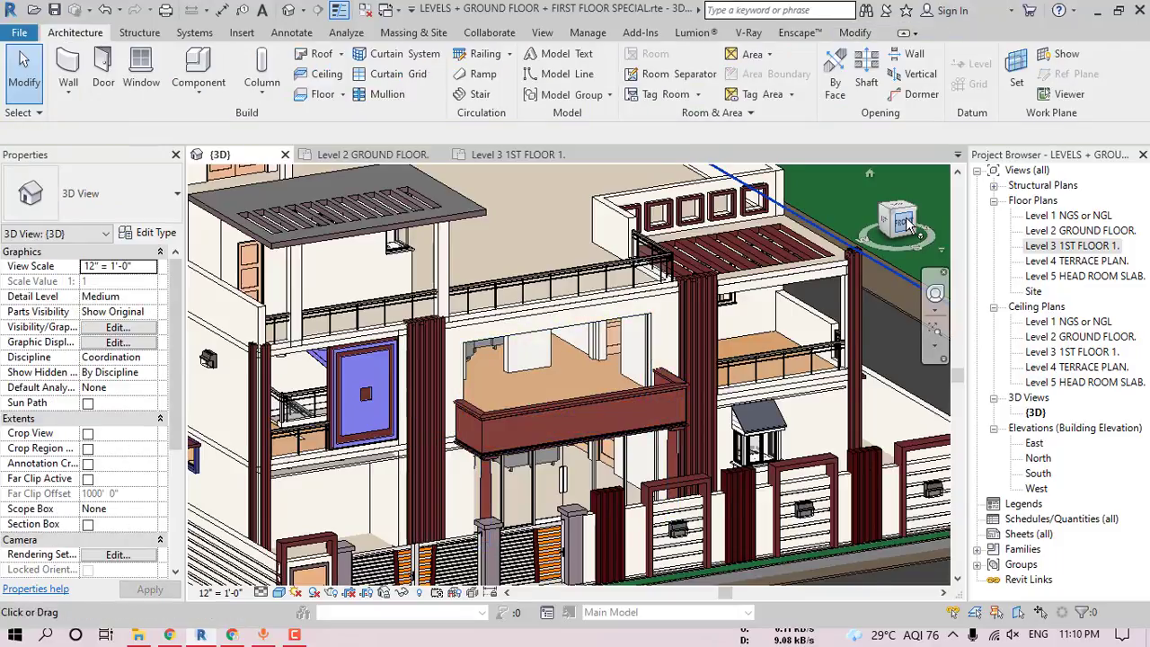
- From the front, add four vertical grid lines to the first-floor curtain wall about 3' 0" apart, leaving a wider middle panel
click(901, 222)
scroll(575, 411, up, 6)
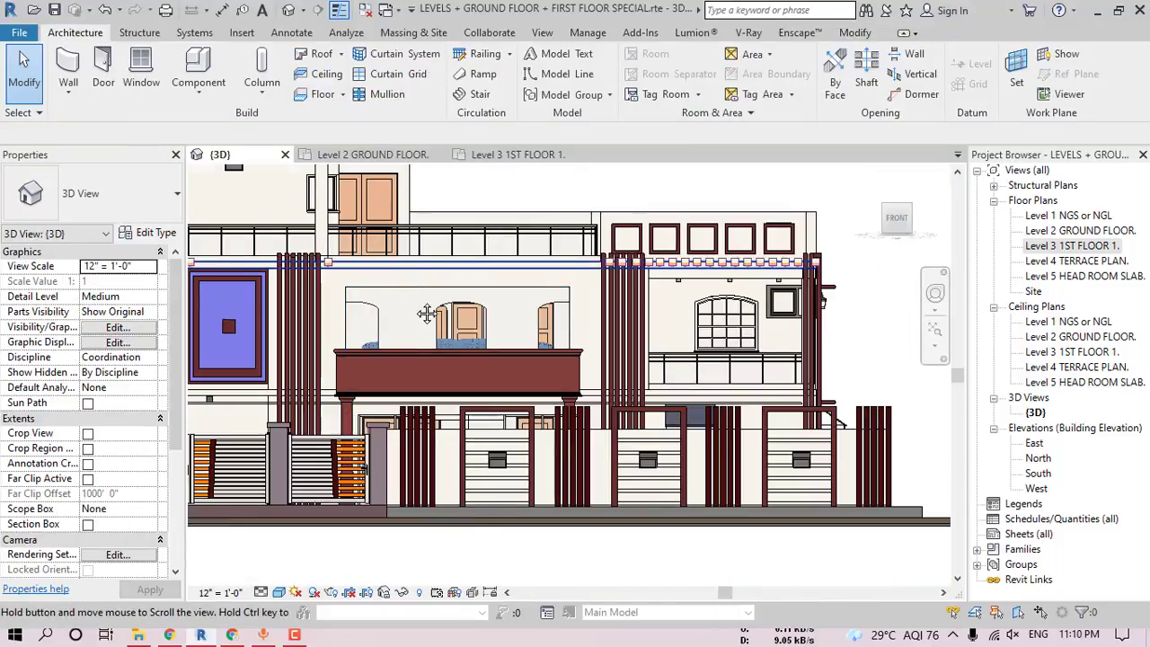
click(398, 77)
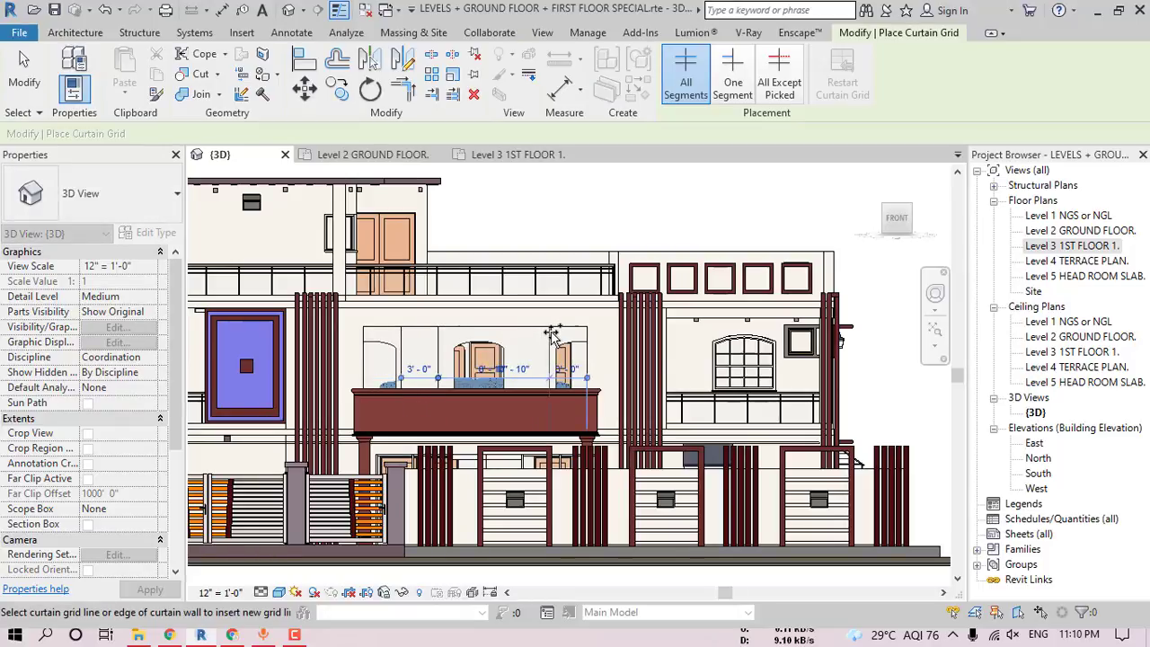
click(515, 340)
scroll(519, 351, up, 3)
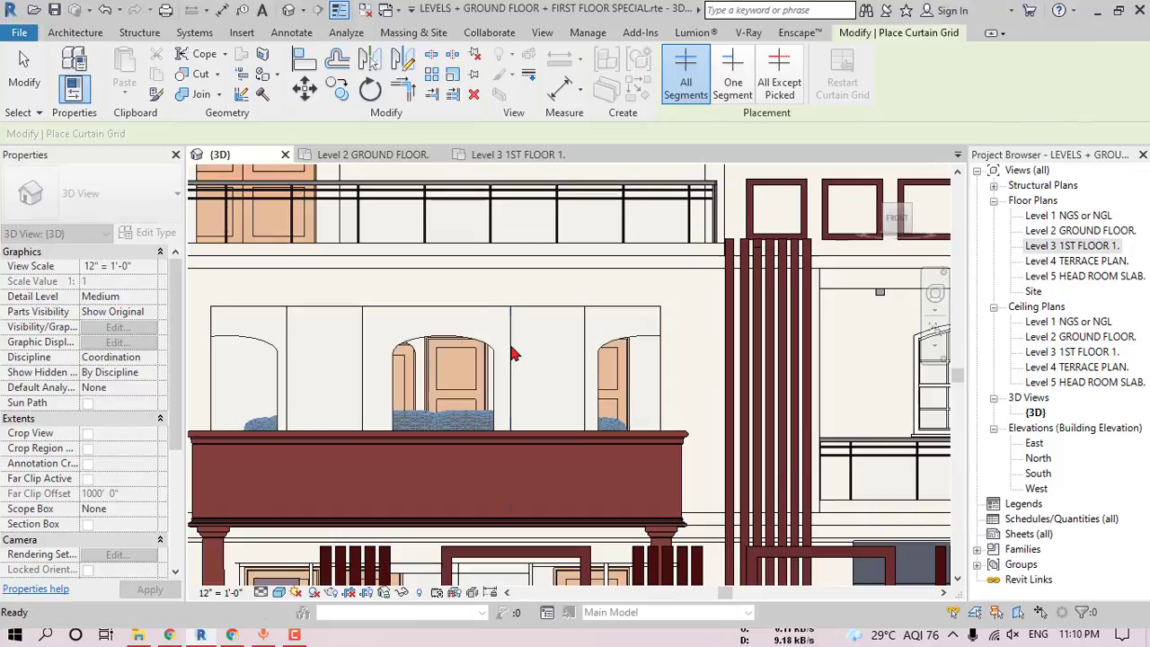
key(Escape)
- Set the distance from the middle panel's right-hand grid line to the next grid line to 3'
click(525, 358)
click(550, 397)
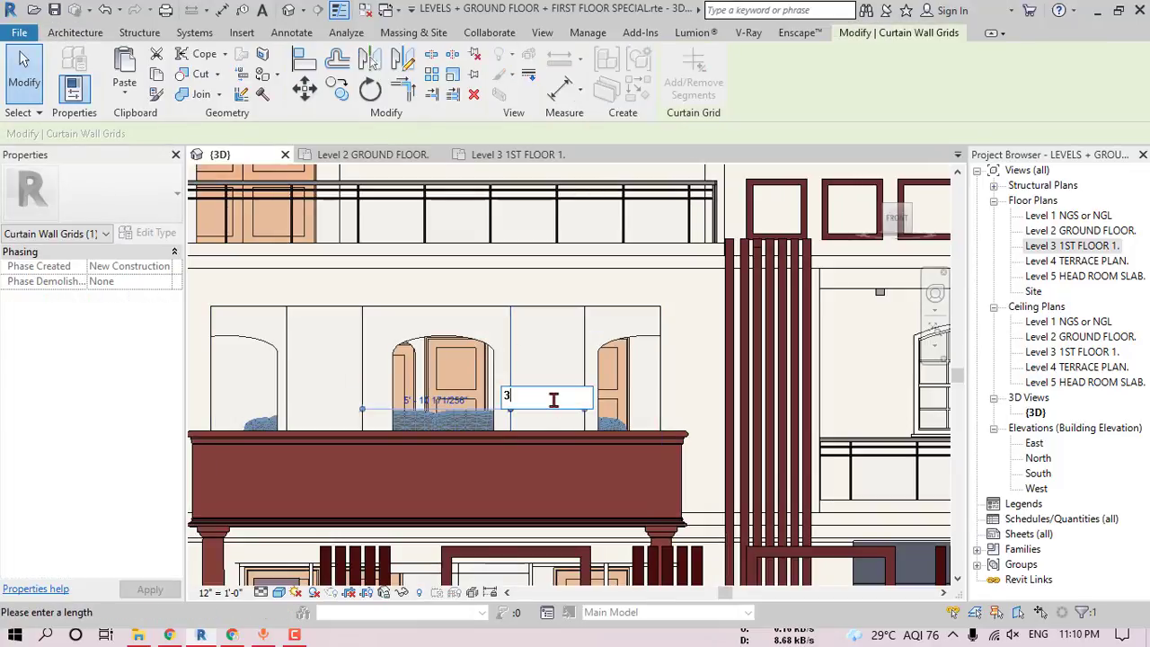
key(Return)
middle_drag(563, 411, 583, 438)
key(Escape)
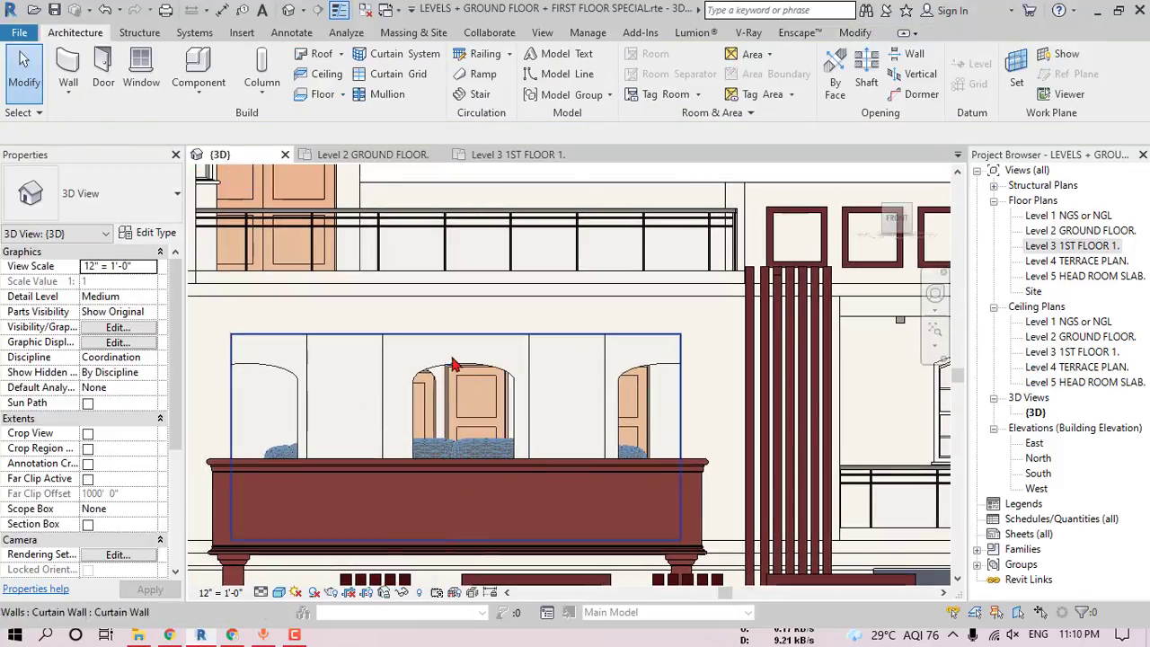
- Change the first-floor curtain wall's middle glazed panel to the Dbl Glass (4) door type
click(449, 359)
click(108, 194)
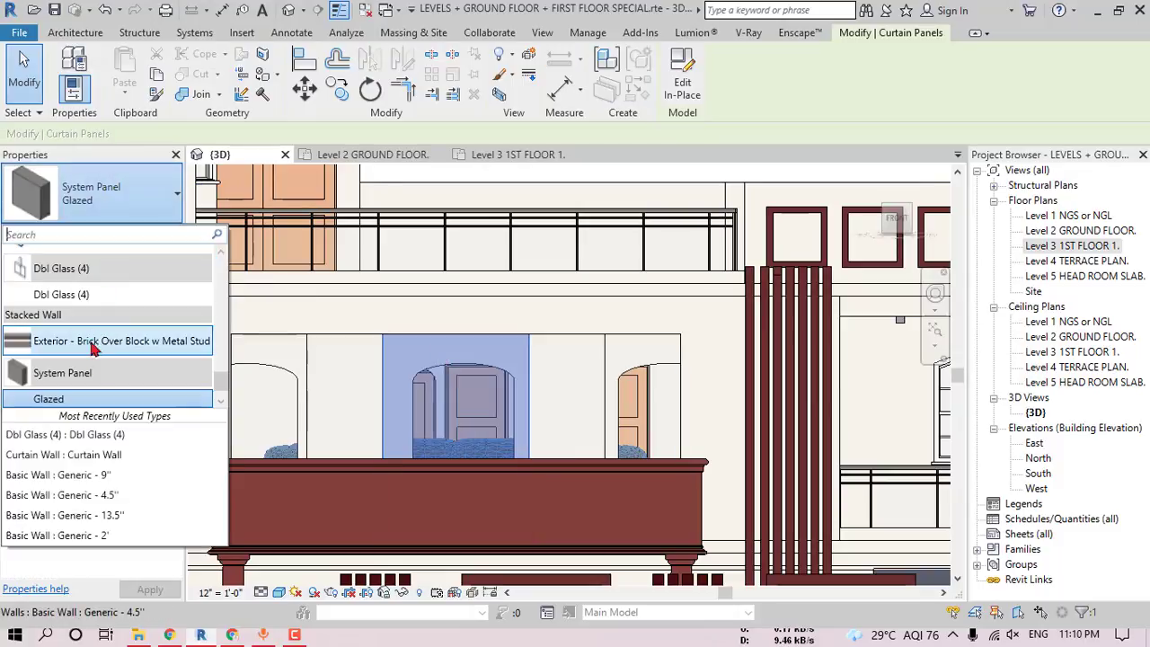
click(81, 294)
key(Escape)
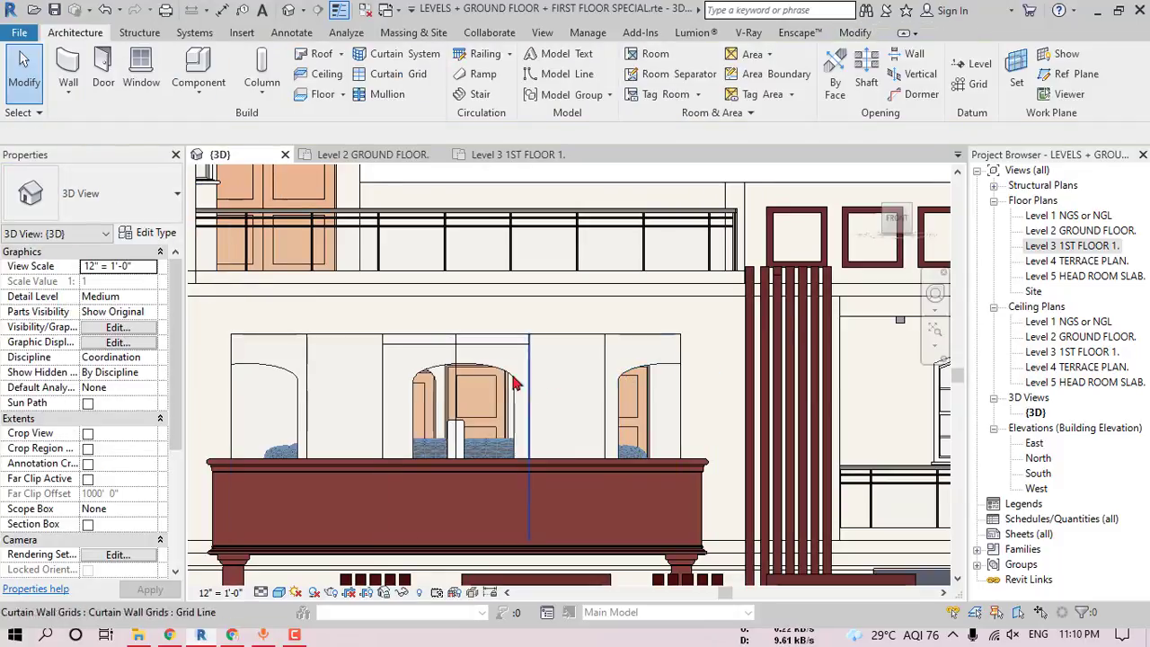
- Place 50mm x 65mm rectangular mullions on all grid lines of the first-floor curtain wall
click(387, 95)
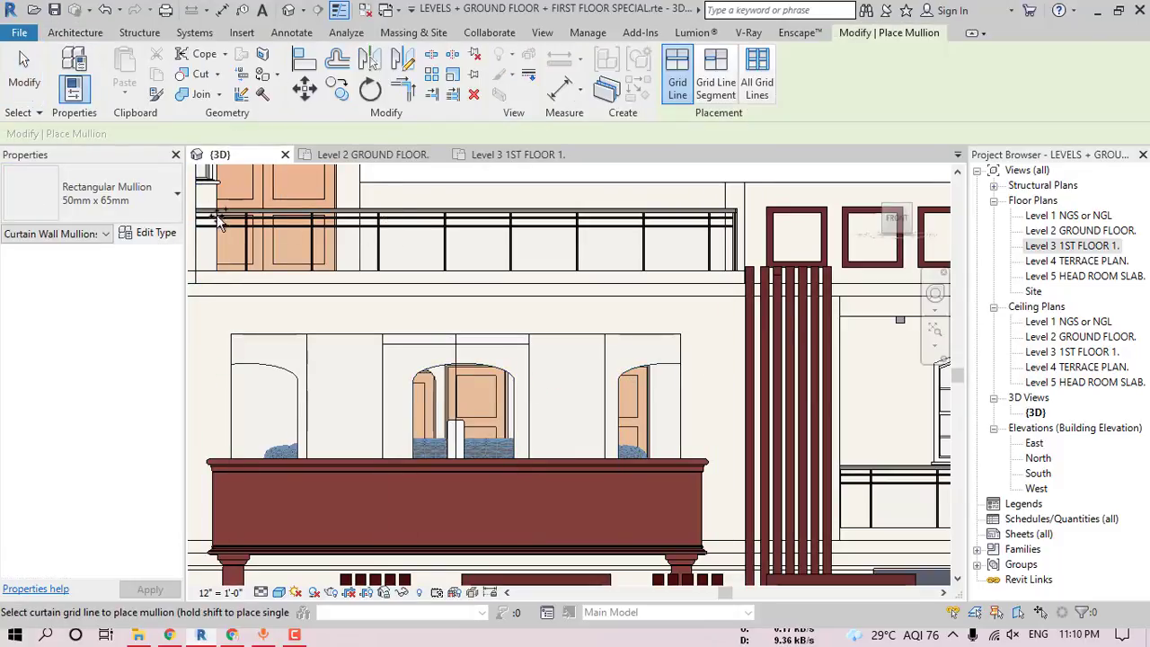
click(760, 83)
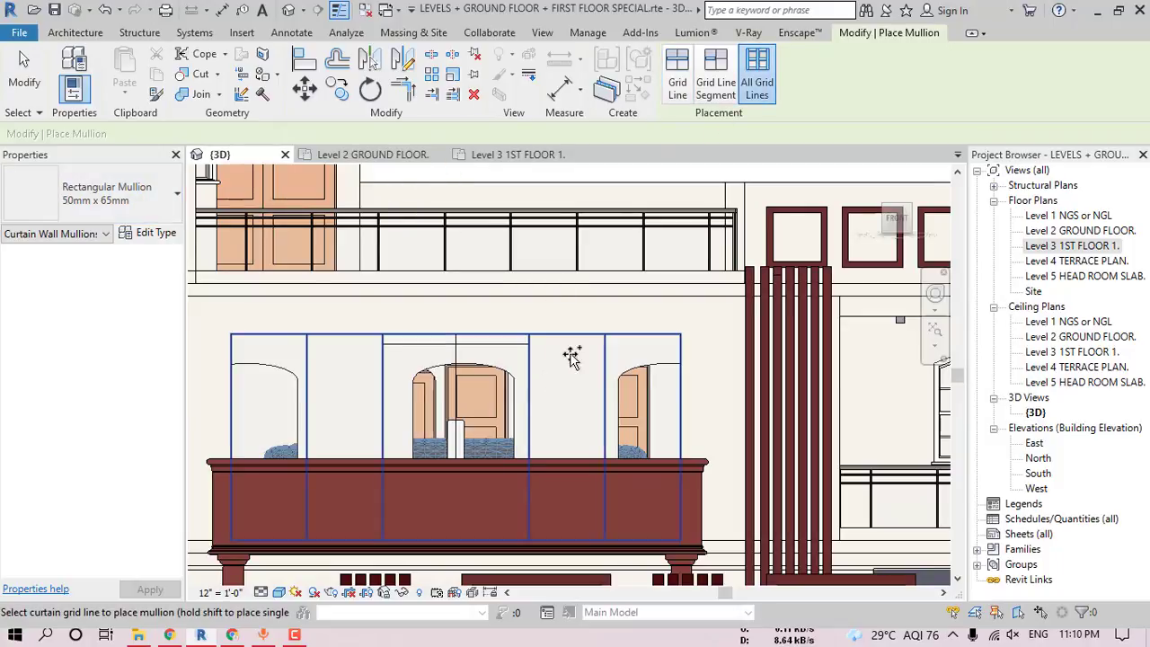
click(572, 356)
shift+middle_drag(571, 356, 569, 347)
key(Escape)
scroll(420, 361, up, 2)
shift+middle_drag(420, 362, 415, 333)
scroll(385, 321, up, 2)
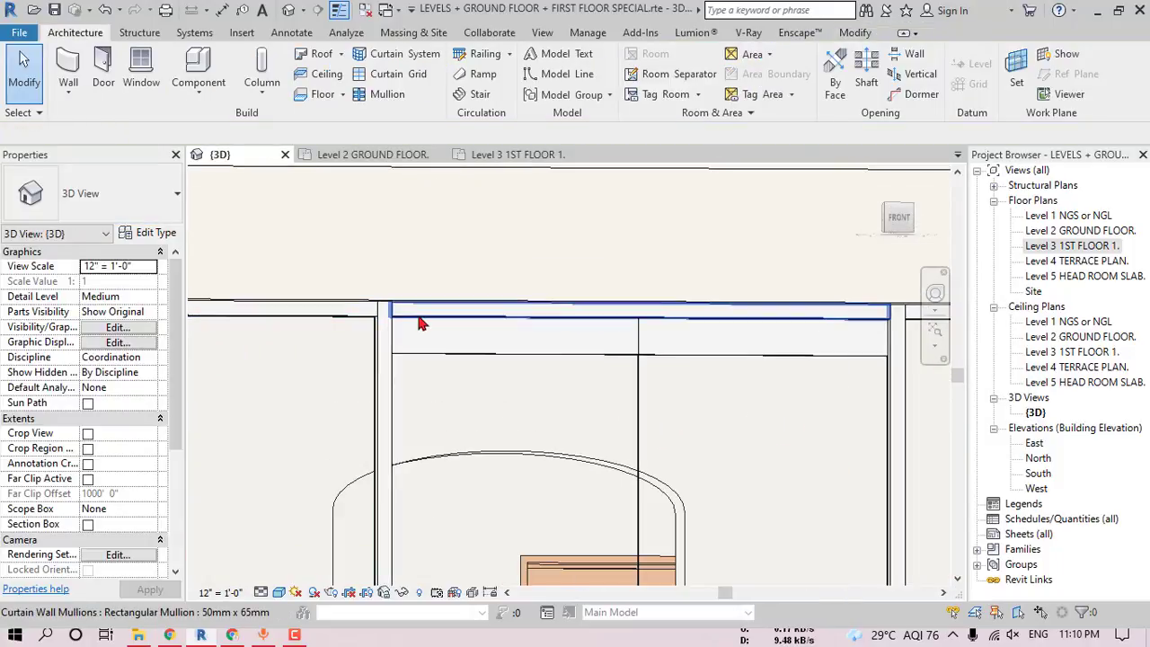
- Delete the 50mm x 65mm horizontal mullions directly above and below the double glass door in the first-floor curtain wall
click(419, 323)
key(Delete)
scroll(457, 363, down, 2)
scroll(629, 373, down, 1)
middle_drag(629, 373, 594, 473)
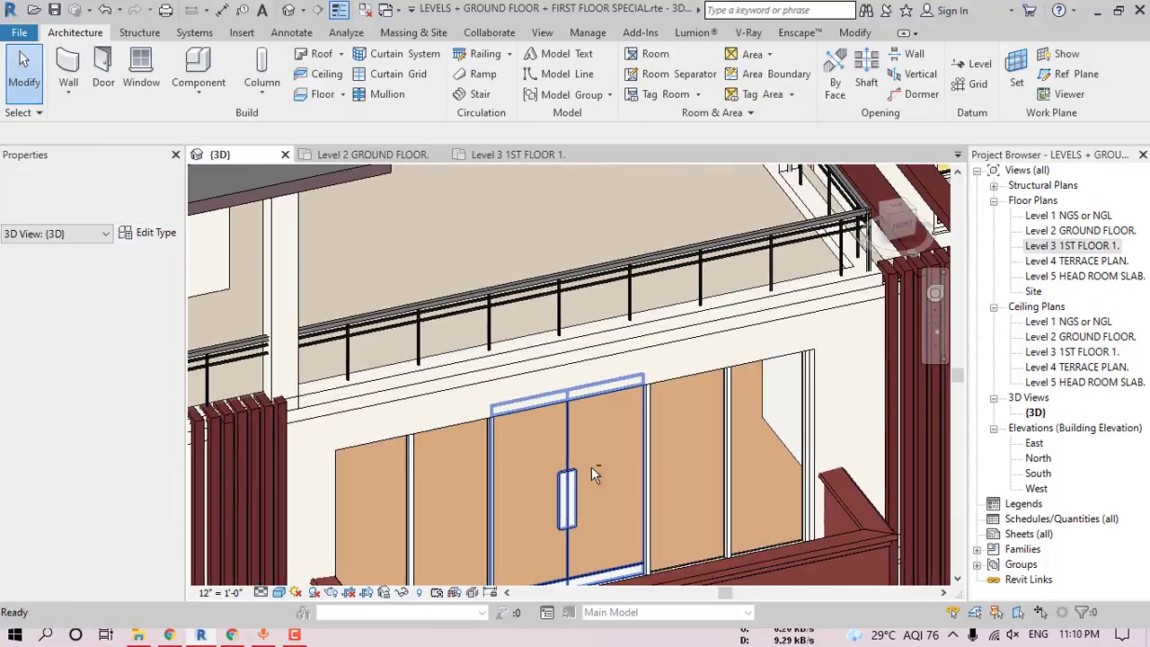
middle_drag(586, 521, 619, 486)
scroll(615, 468, up, 5)
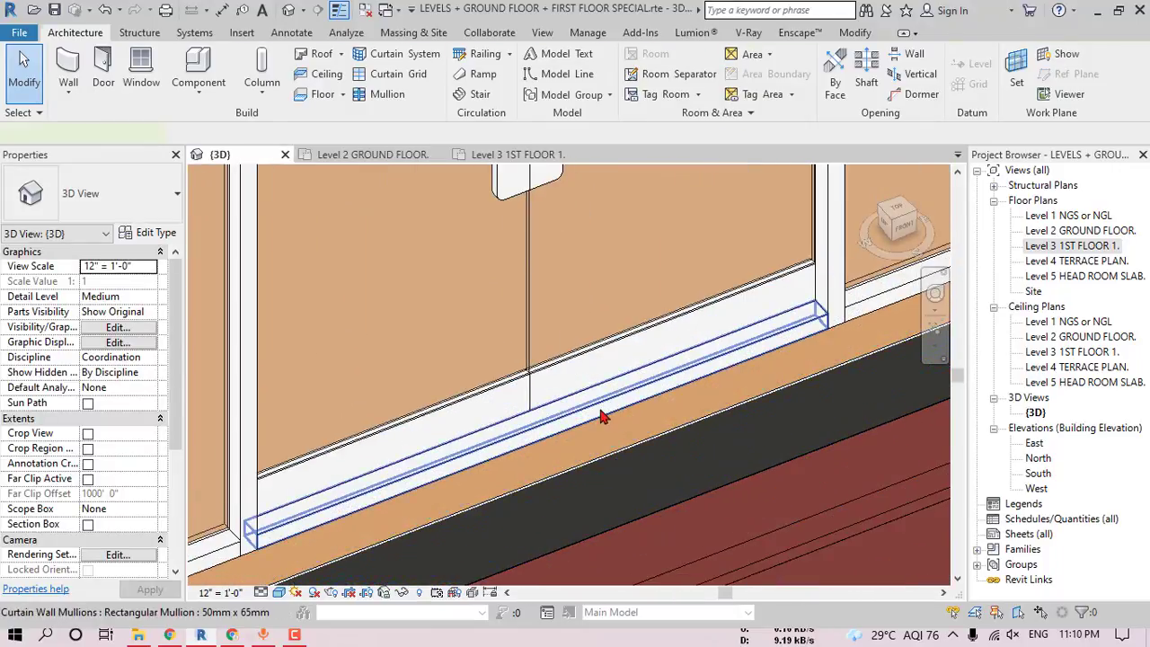
click(602, 416)
key(Delete)
scroll(647, 431, down, 5)
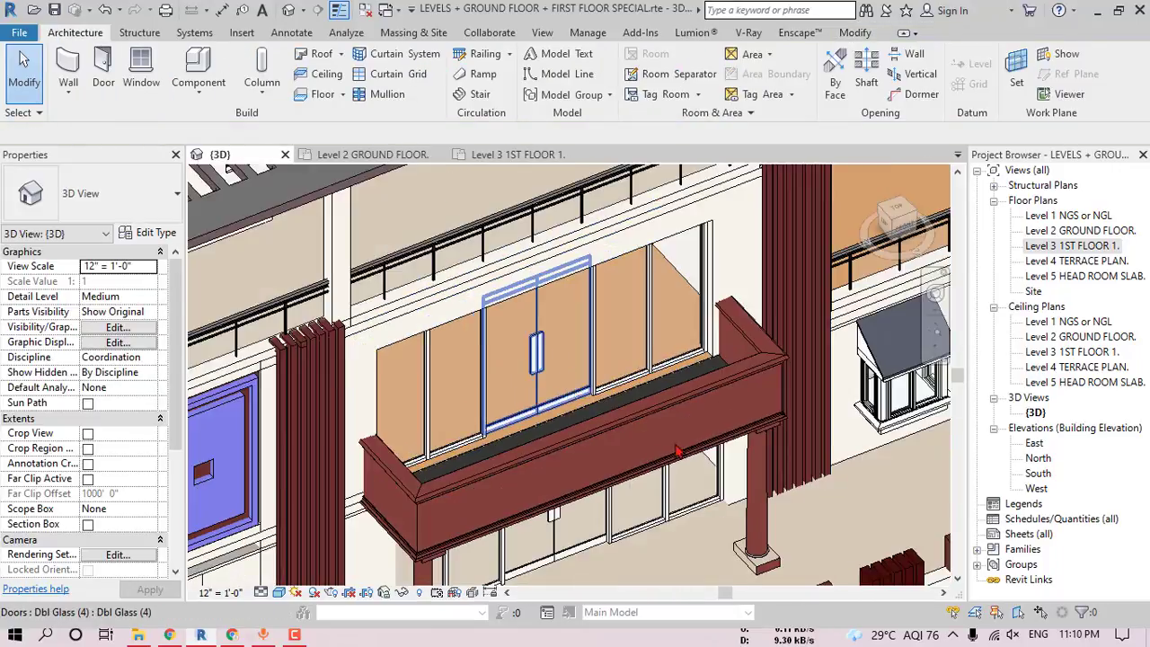
- Remove the 4' elliptical arch passage opening from the wall between the first-floor front hall and the side balcony, working in the Level 3 plan
scroll(676, 450, down, 2)
shift+middle_drag(676, 441, 539, 339)
middle_drag(740, 359, 616, 340)
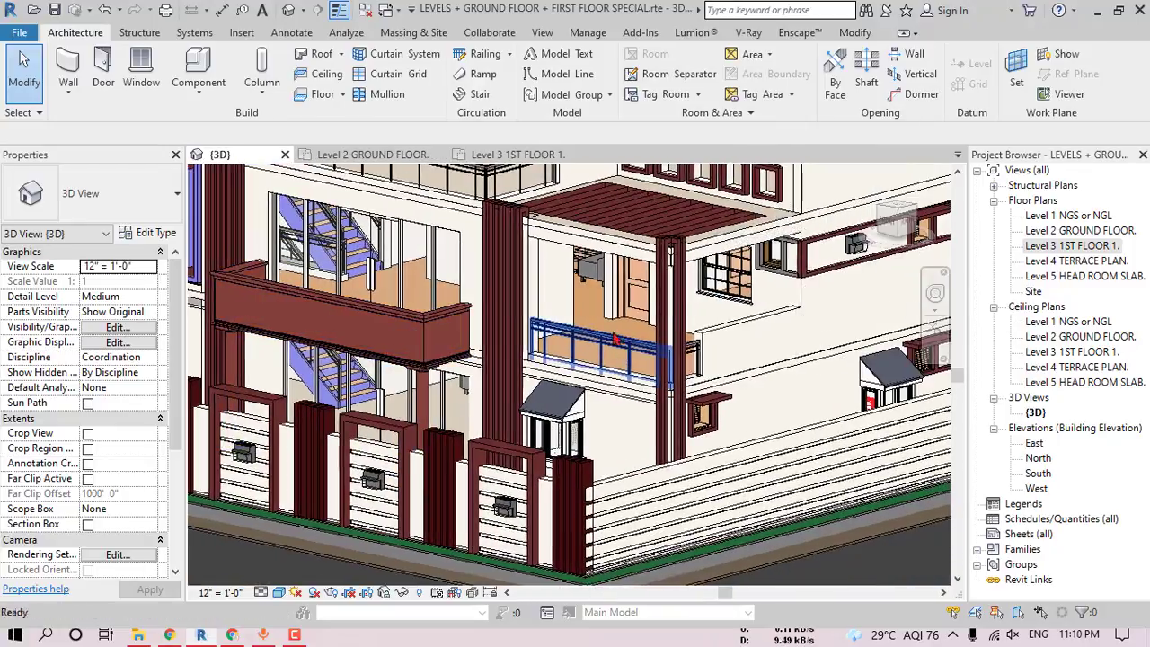
click(576, 303)
shift+middle_drag(629, 241, 840, 285)
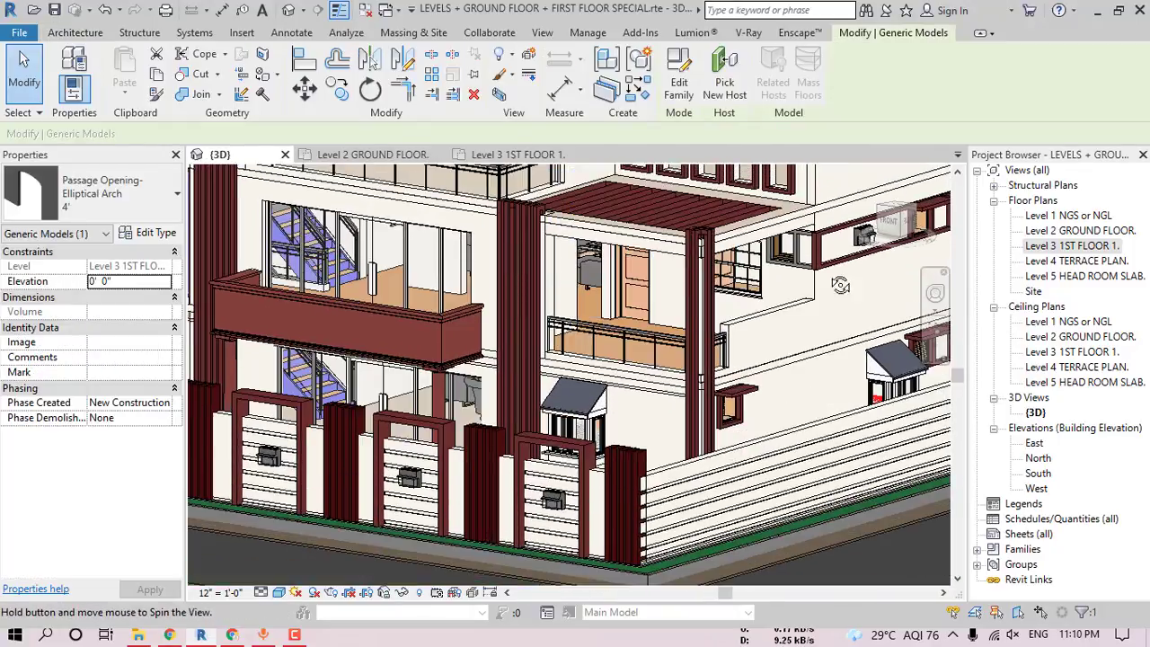
double_click(1059, 246)
scroll(576, 363, down, 3)
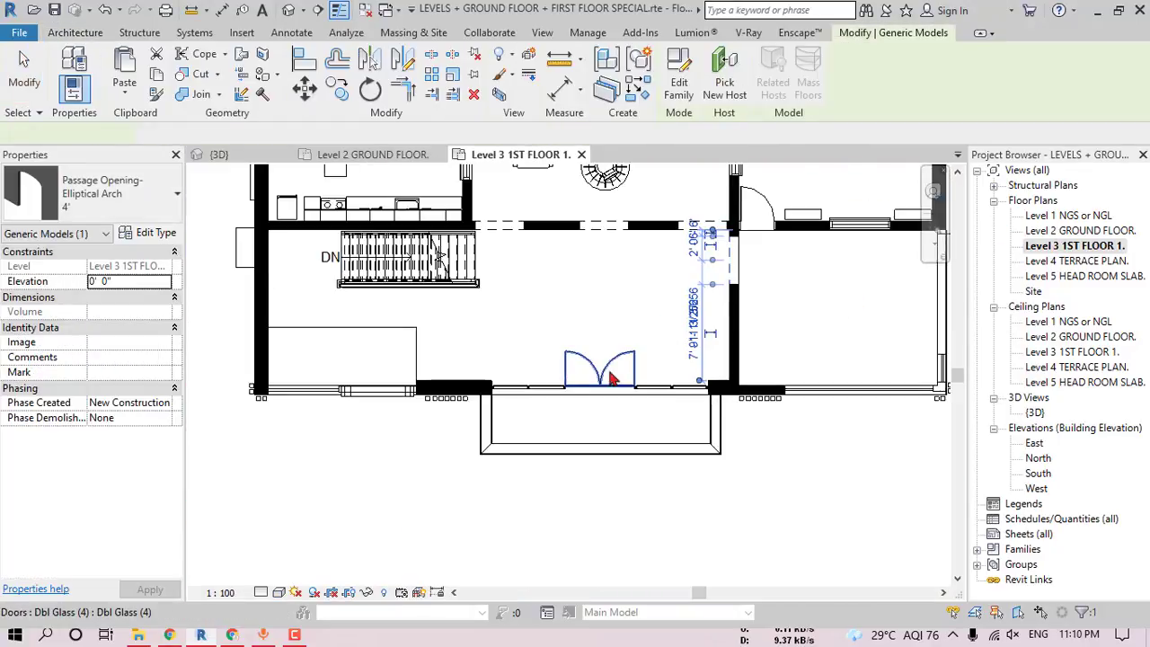
scroll(612, 374, down, 1)
middle_drag(735, 334, 591, 393)
scroll(575, 360, up, 3)
key(Escape)
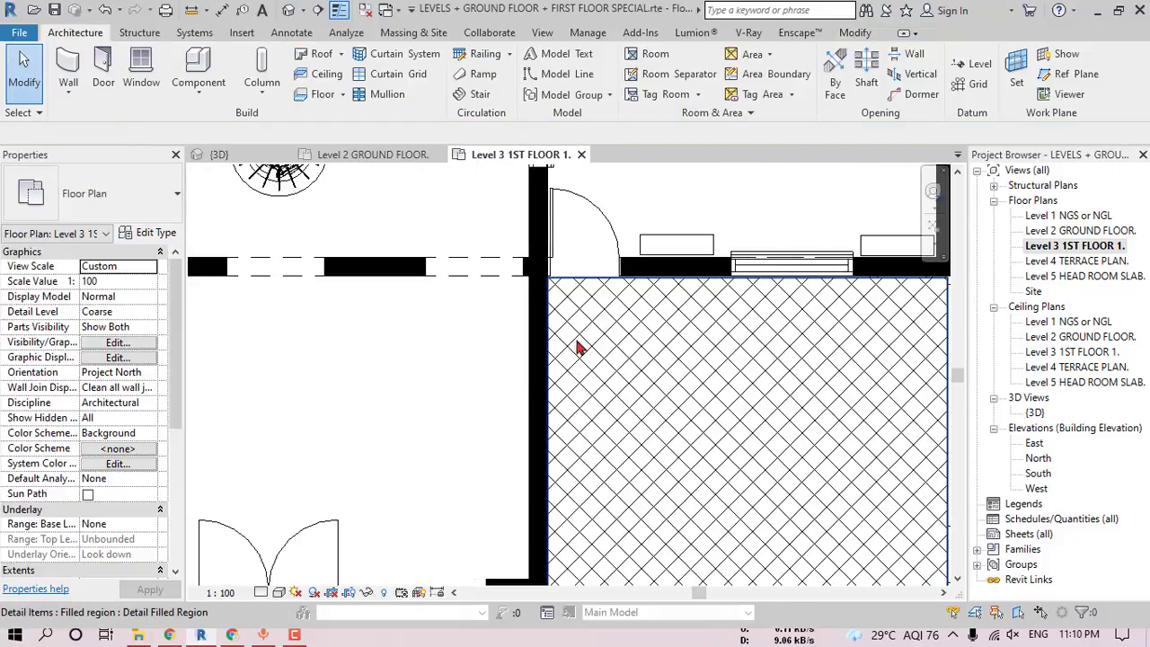
- Create a similar 3X7 interior single three-panel door from the bedroom door and place it in the hall-to-balcony wall near the inner corner
scroll(594, 269, down, 5)
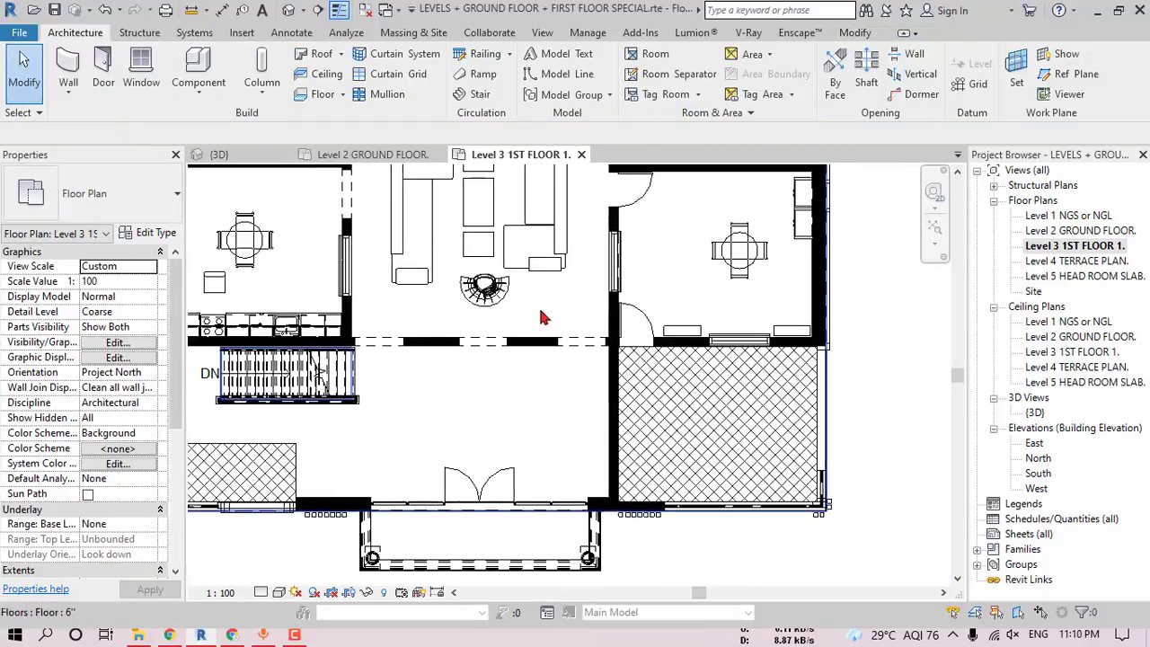
middle_drag(543, 317, 724, 517)
middle_drag(574, 386, 557, 422)
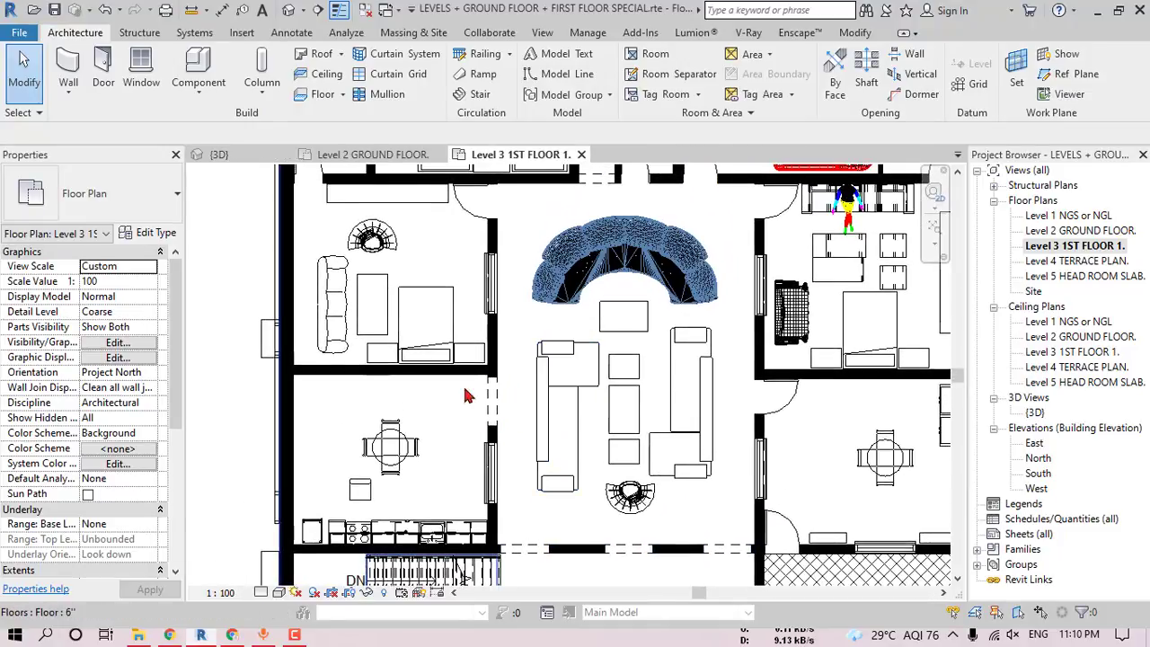
middle_drag(484, 350, 474, 393)
click(471, 259)
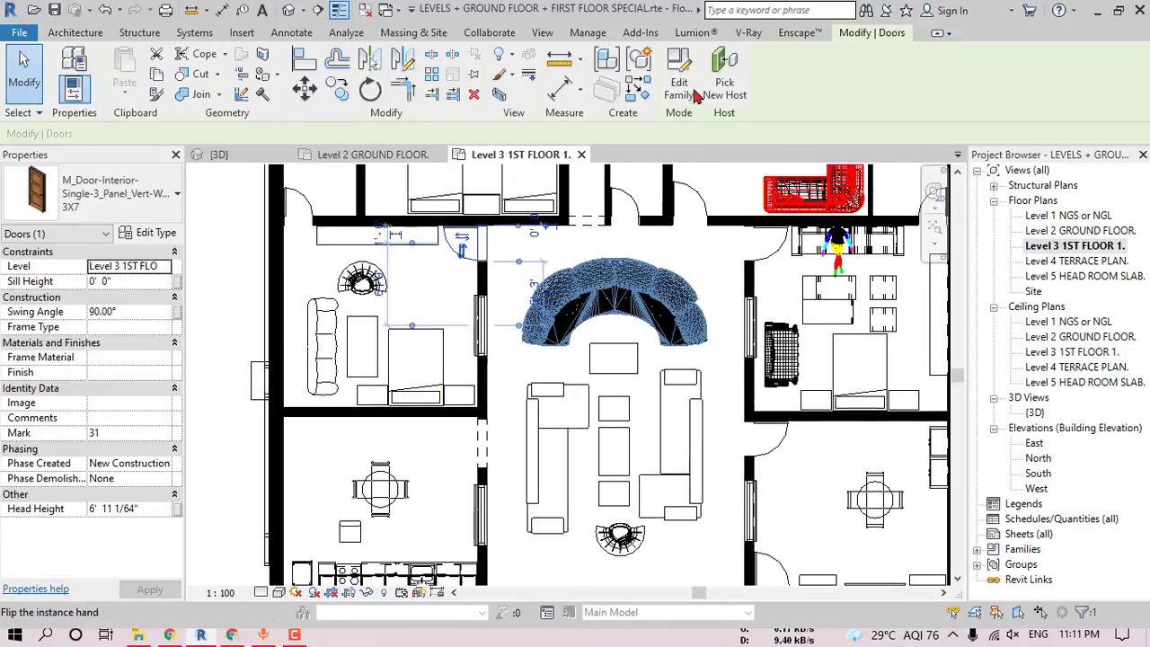
click(642, 88)
scroll(592, 370, up, 6)
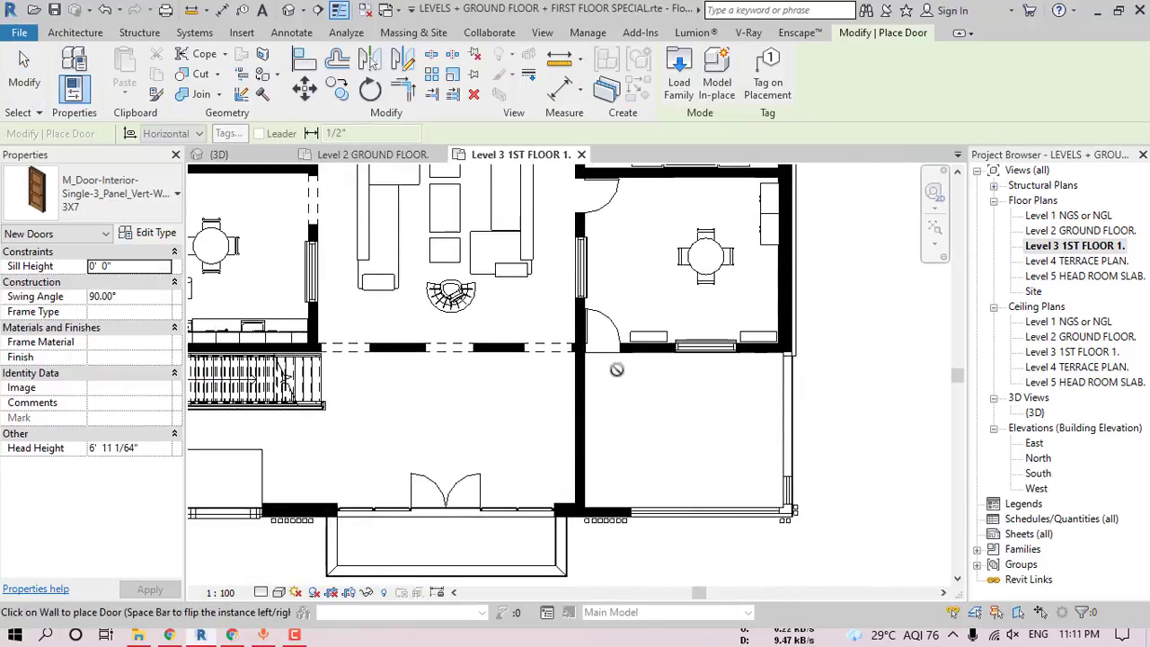
scroll(591, 371, up, 1)
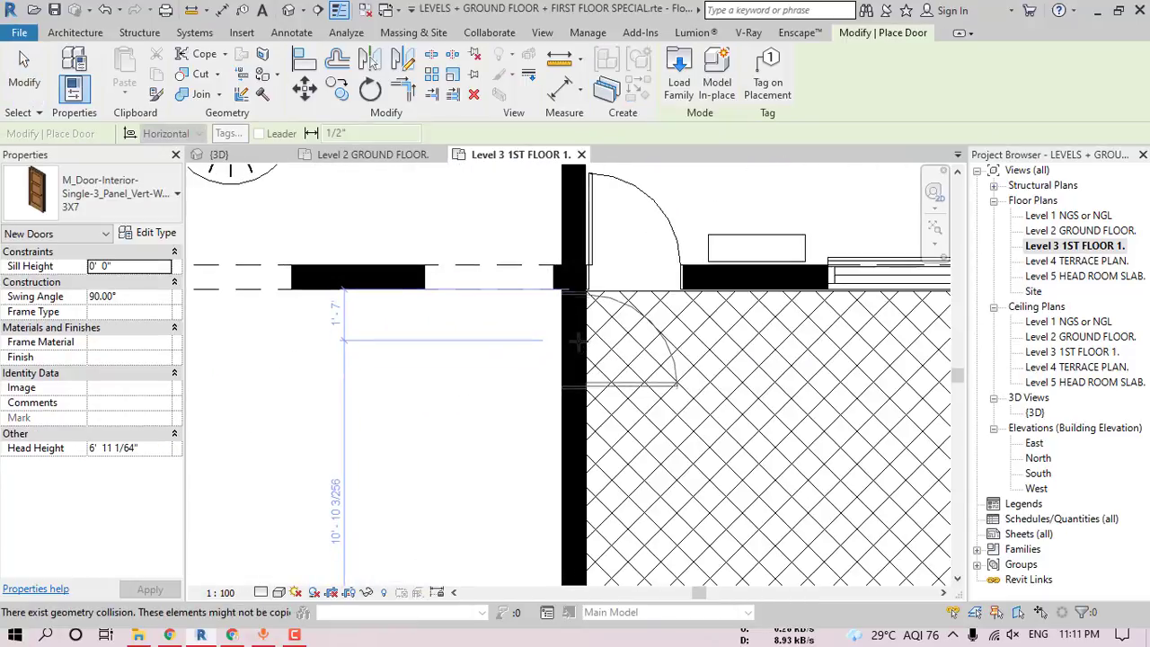
scroll(576, 340, down, 5)
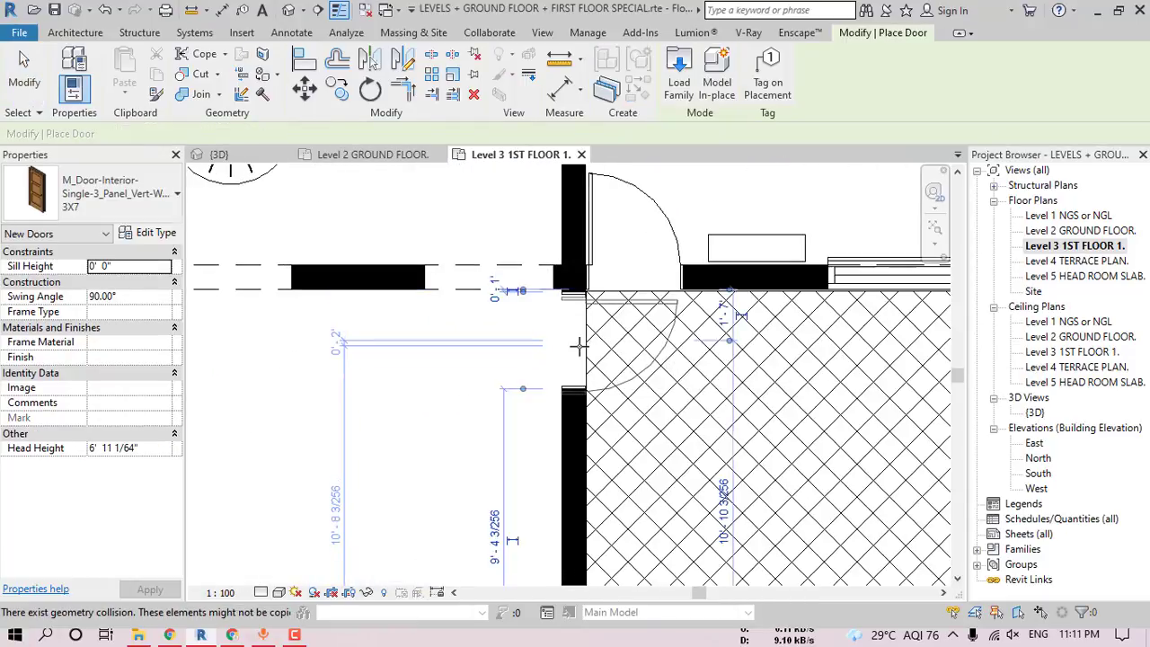
key(Escape)
- Check the hall-to-balcony door in the first-floor plan and in the 3D view of the front facade
middle_drag(604, 389, 679, 453)
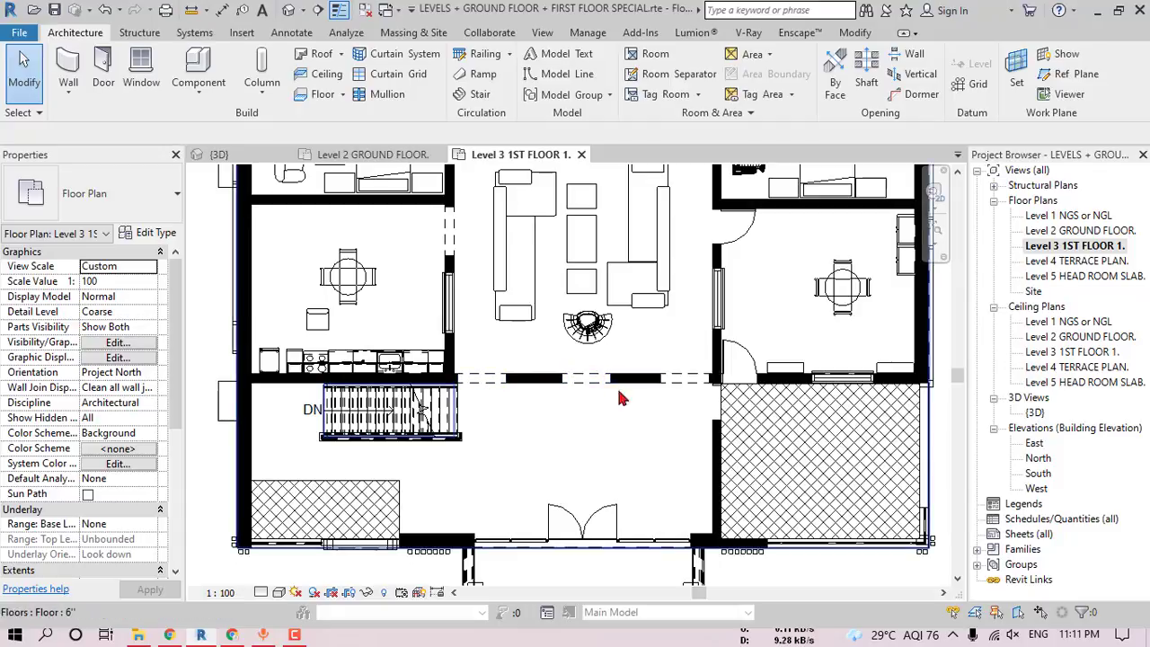
middle_drag(694, 426, 659, 379)
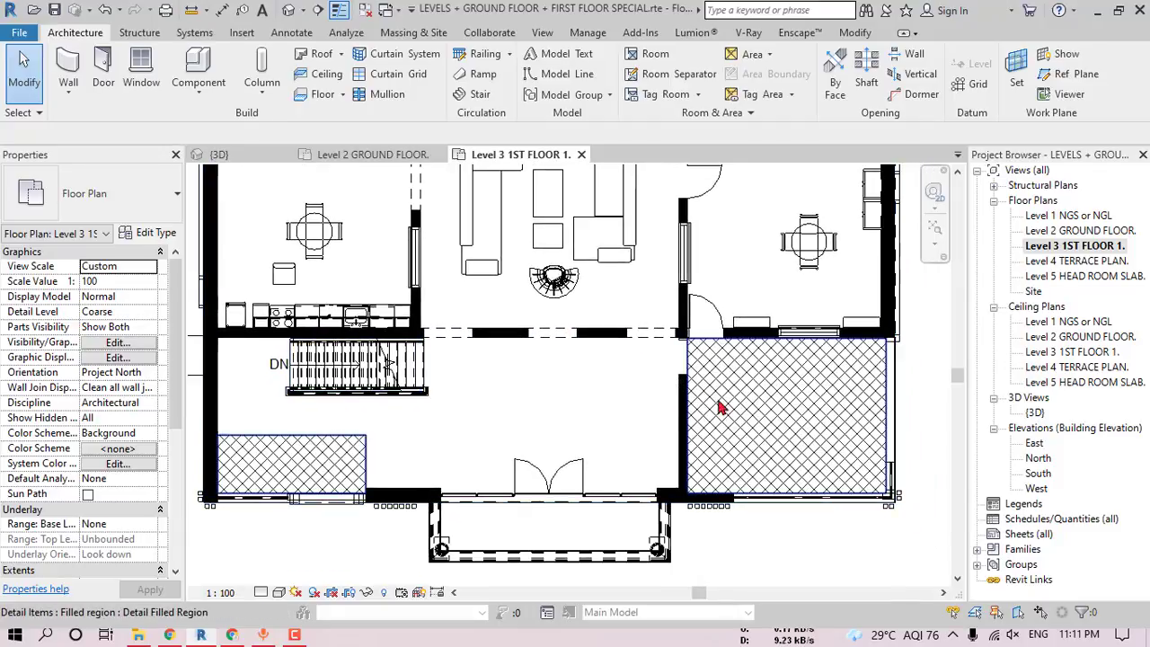
middle_drag(763, 442, 682, 444)
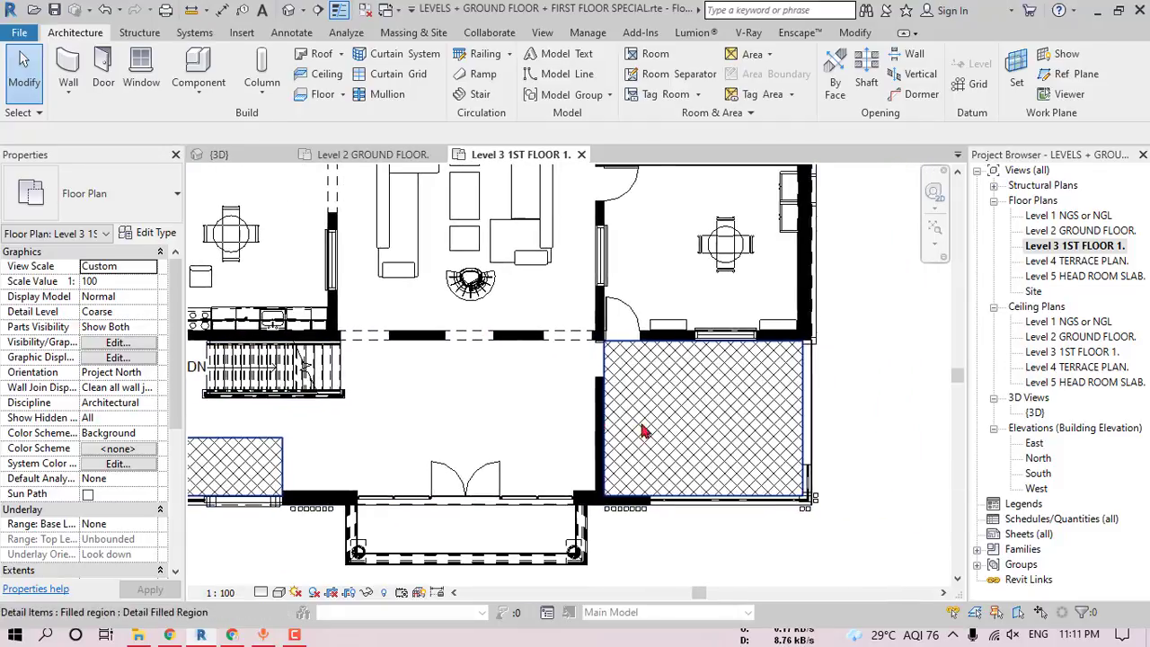
scroll(522, 405, down, 1)
click(288, 12)
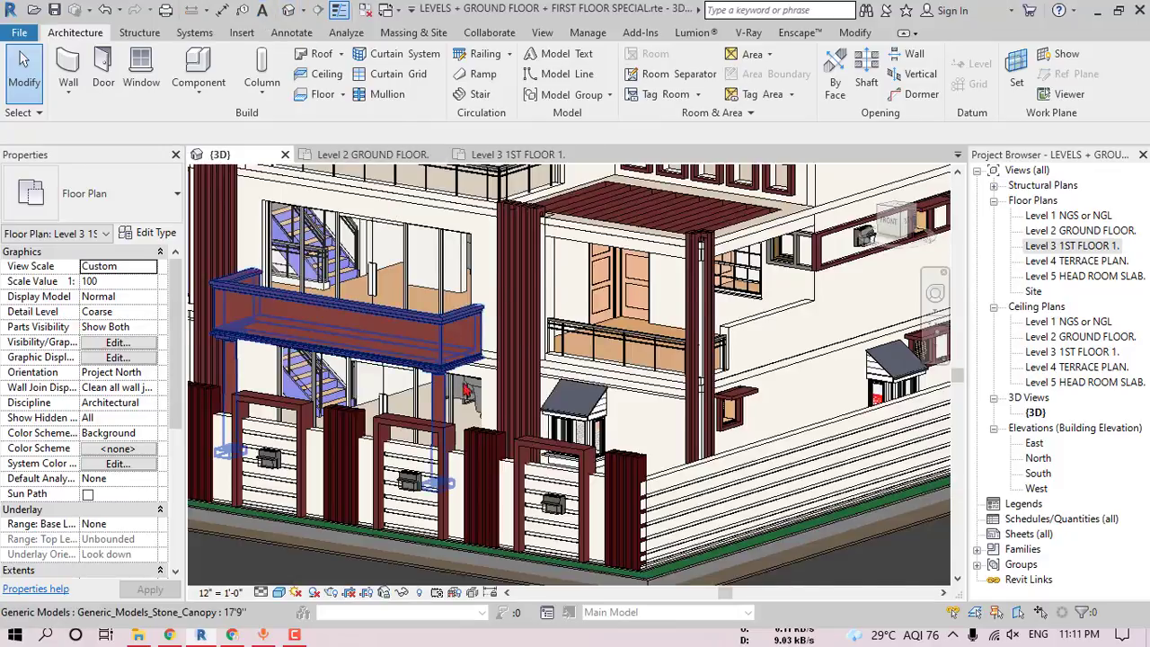
scroll(364, 326, down, 3)
middle_drag(364, 325, 678, 446)
- Delete the diagonal crosshatch filled region covering the two front areas of the Level 3 floor plan
double_click(1069, 245)
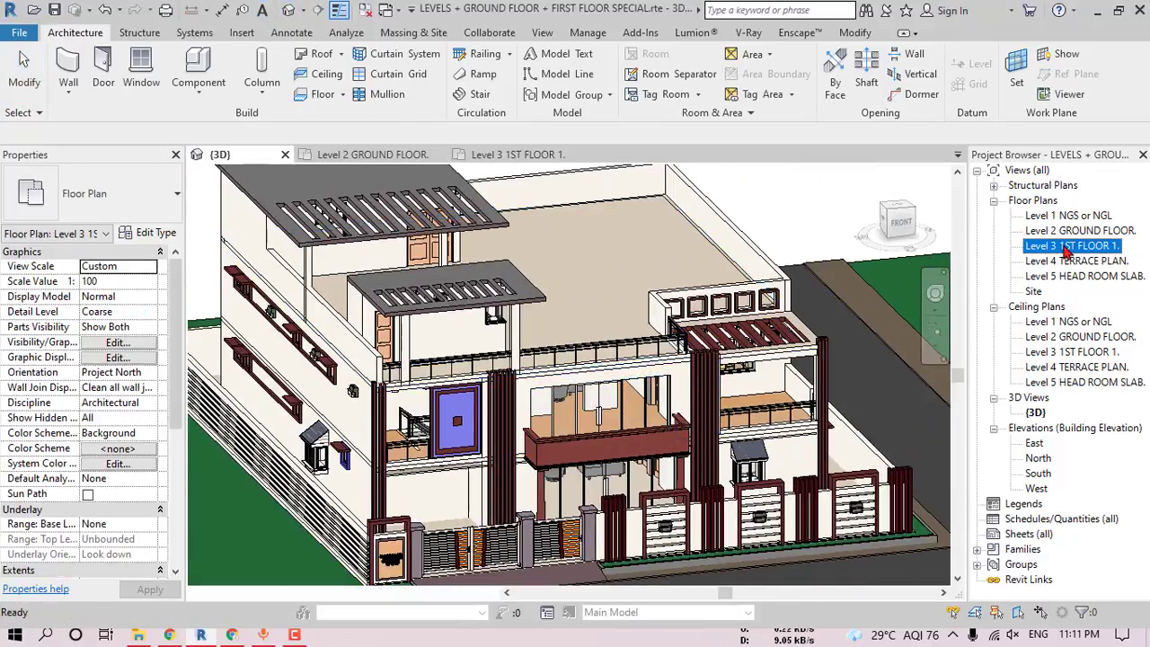
scroll(459, 387, down, 2)
scroll(461, 431, up, 4)
click(461, 446)
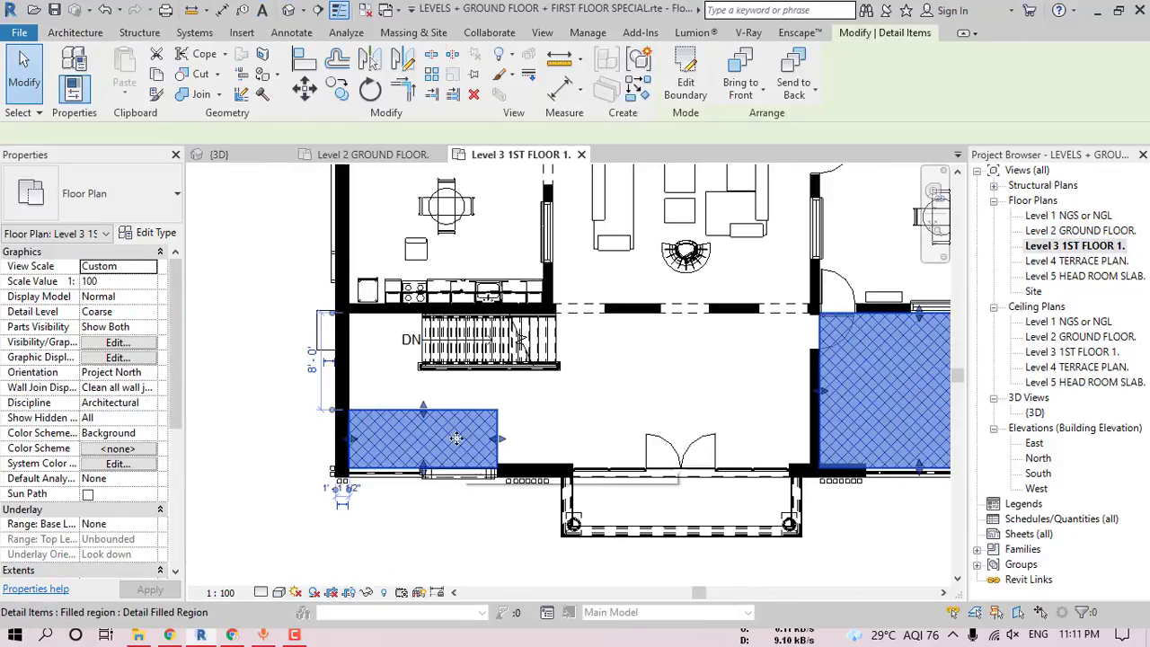
key(Delete)
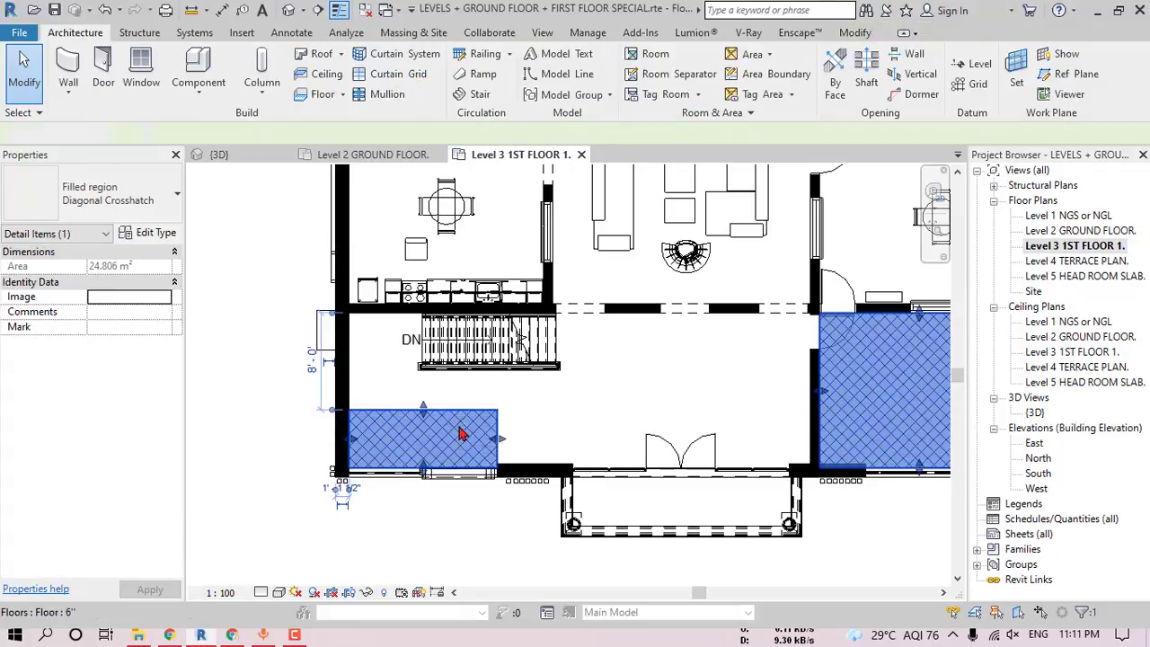
scroll(440, 454, down, 2)
scroll(395, 389, up, 3)
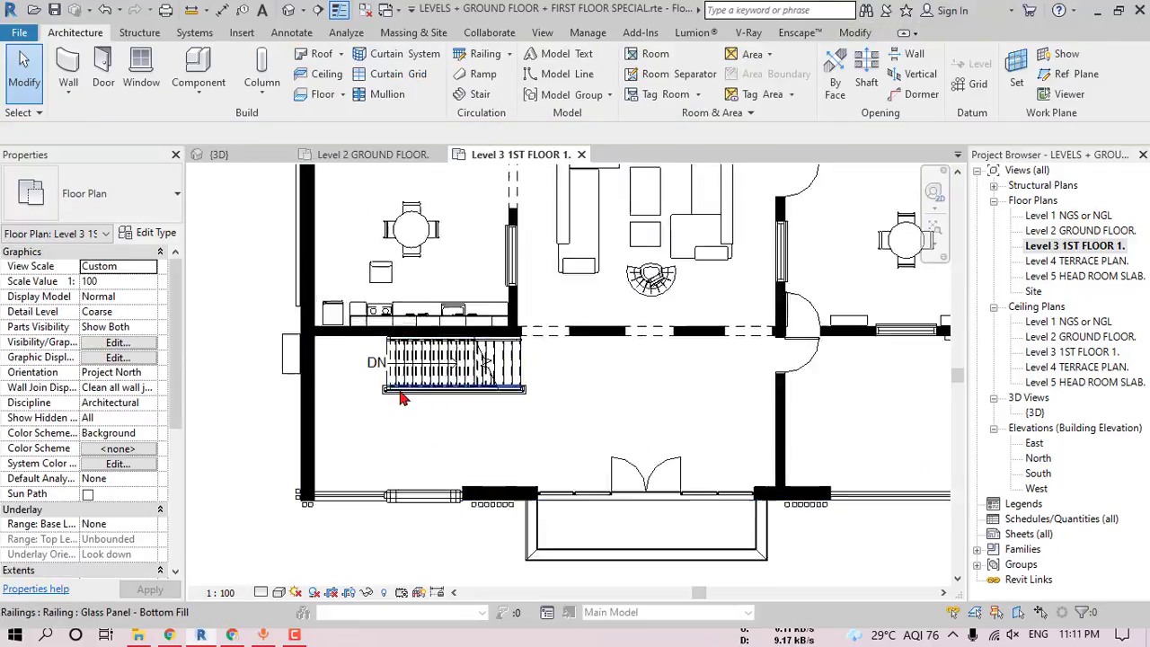
- Review the first-floor stair's type properties, including its riser and tread rules, without changing them
click(373, 335)
click(424, 469)
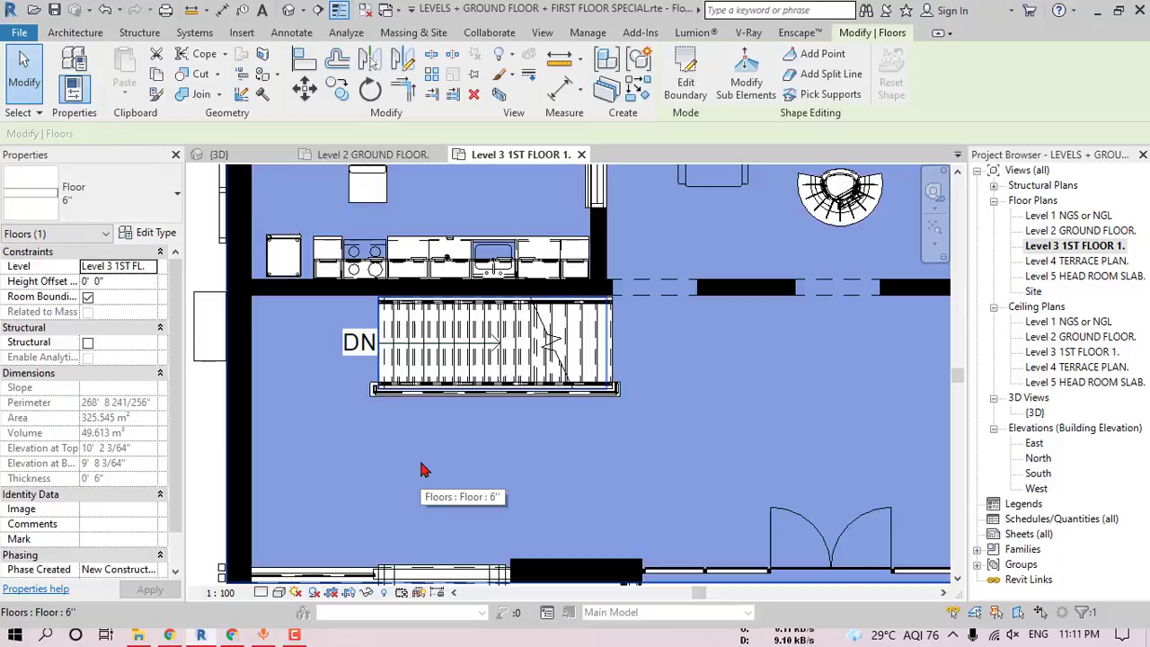
key(Escape)
click(522, 358)
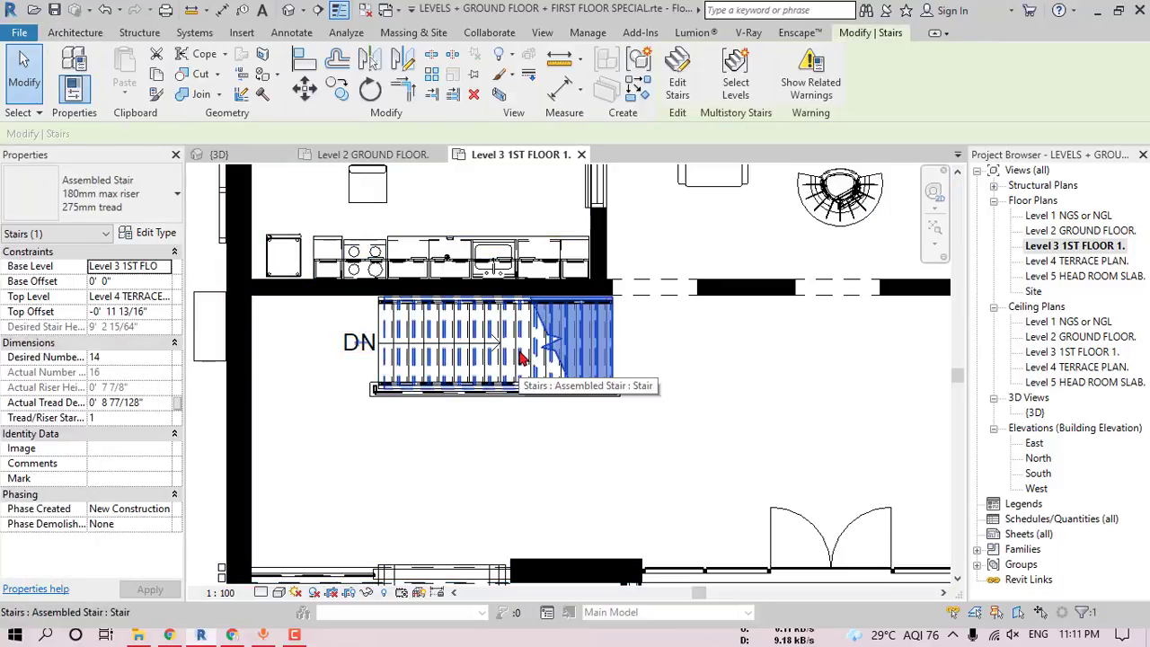
click(160, 234)
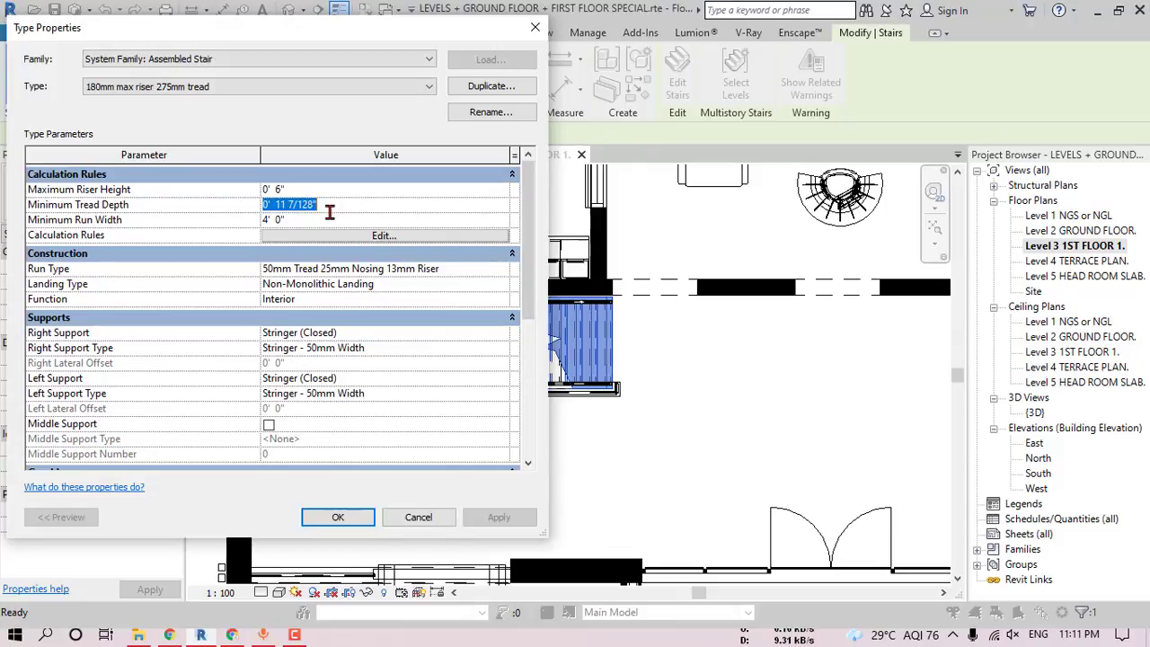
click(420, 516)
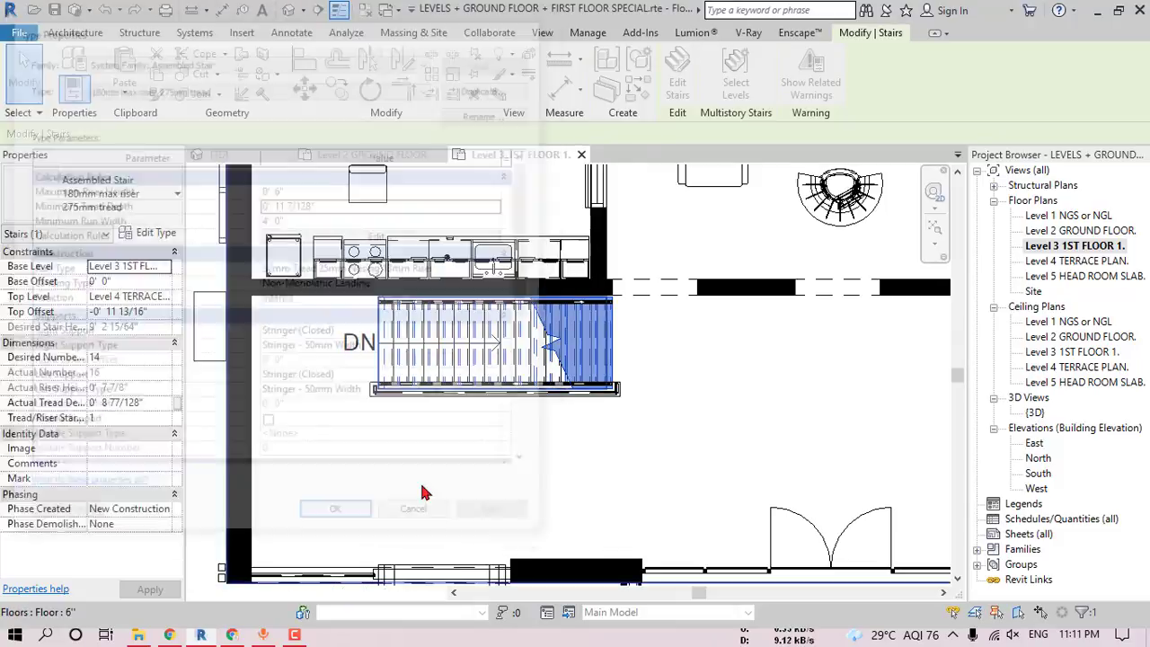
scroll(401, 359, up, 2)
key(Escape)
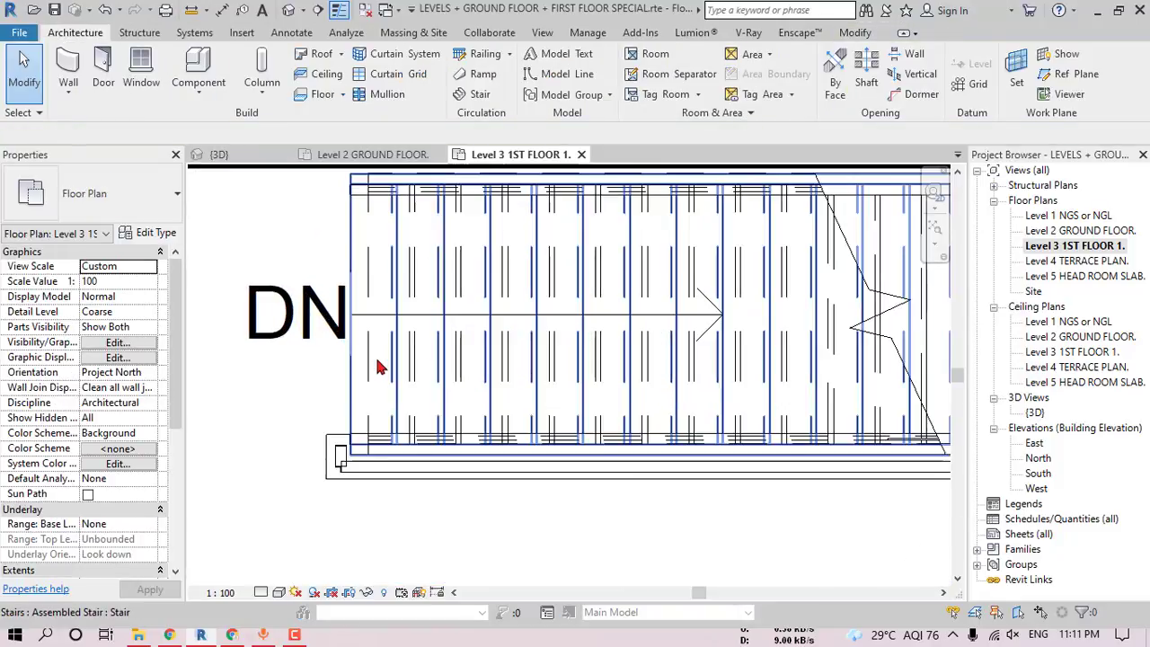
- Select the whole house in the 3D view and filter the selection to Stairs, Stairs: Runs and Stairs: Supports only
click(288, 10)
scroll(479, 425, down, 3)
shift+middle_drag(478, 425, 382, 409)
scroll(382, 409, down, 1)
drag(818, 629, 792, 572)
click(747, 81)
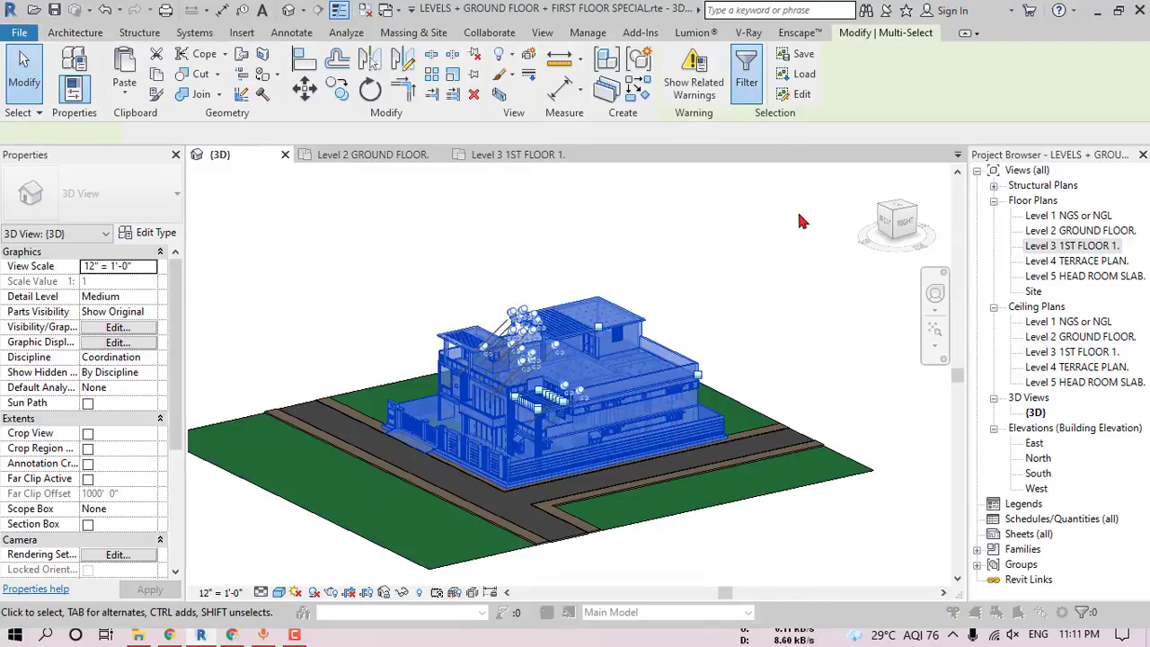
click(972, 236)
drag(906, 282, 905, 350)
click(713, 331)
click(713, 344)
click(713, 358)
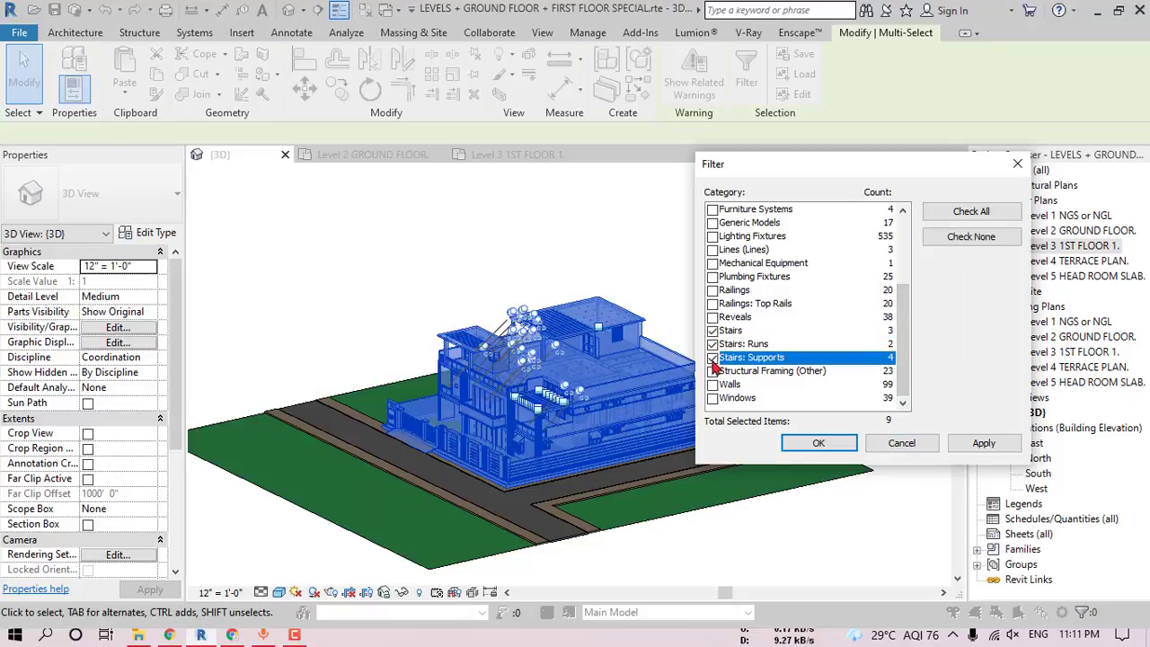
click(816, 444)
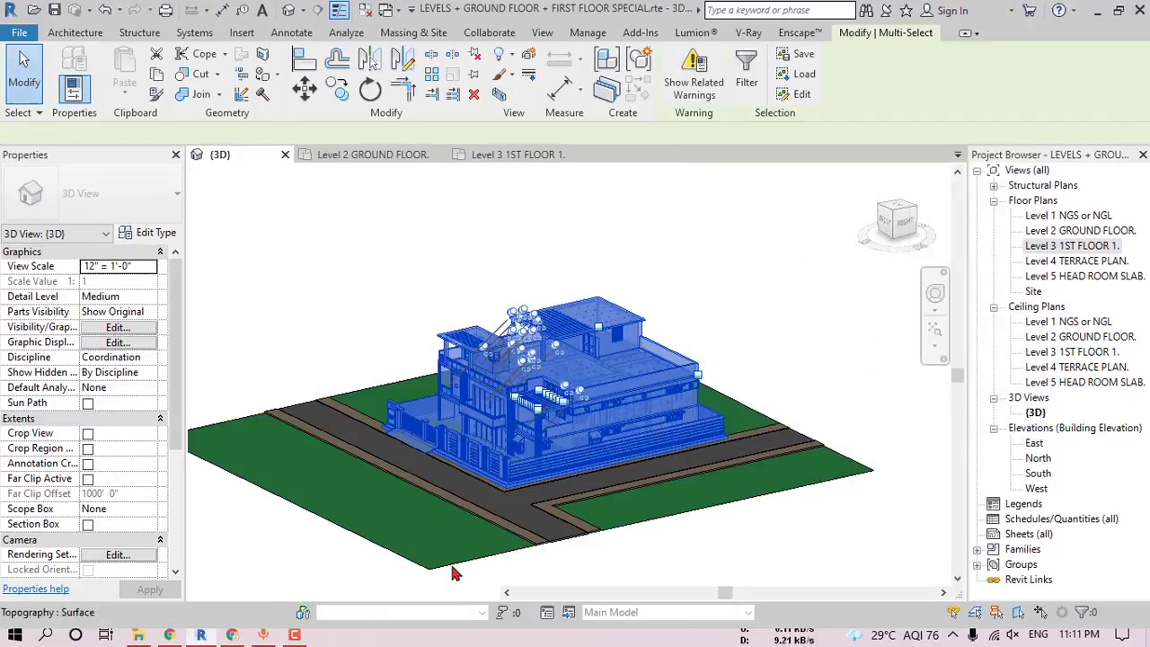
- Temporarily isolate the selected stair elements in the 3D view
click(402, 592)
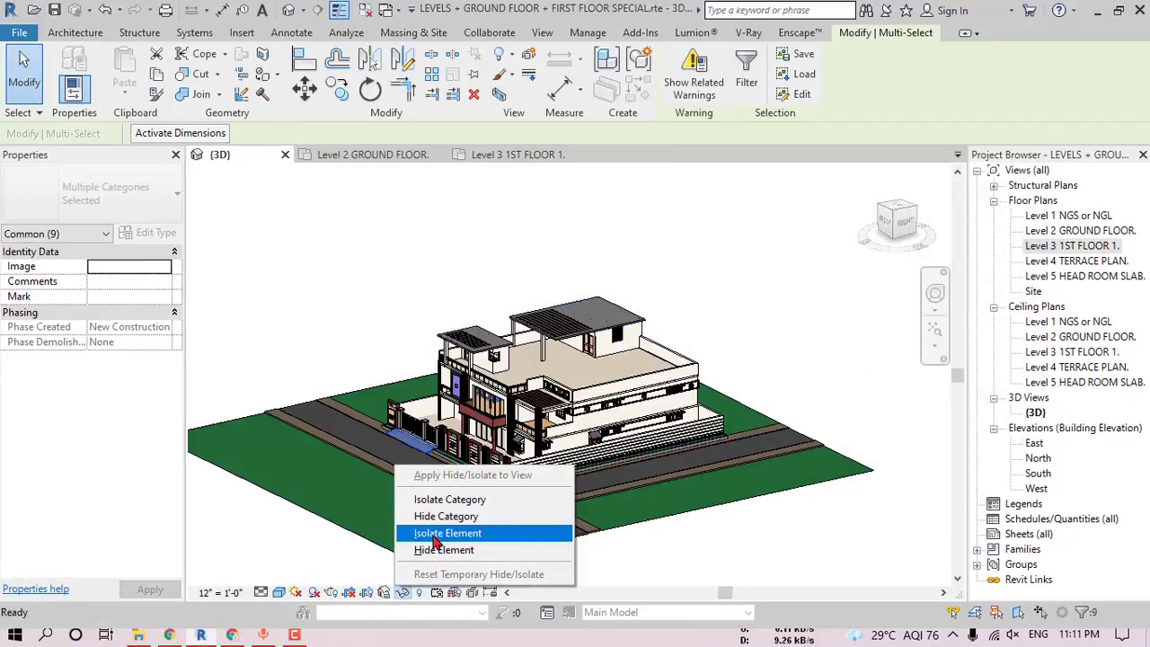
click(445, 463)
shift+middle_drag(531, 419, 615, 514)
click(613, 510)
scroll(471, 367, up, 6)
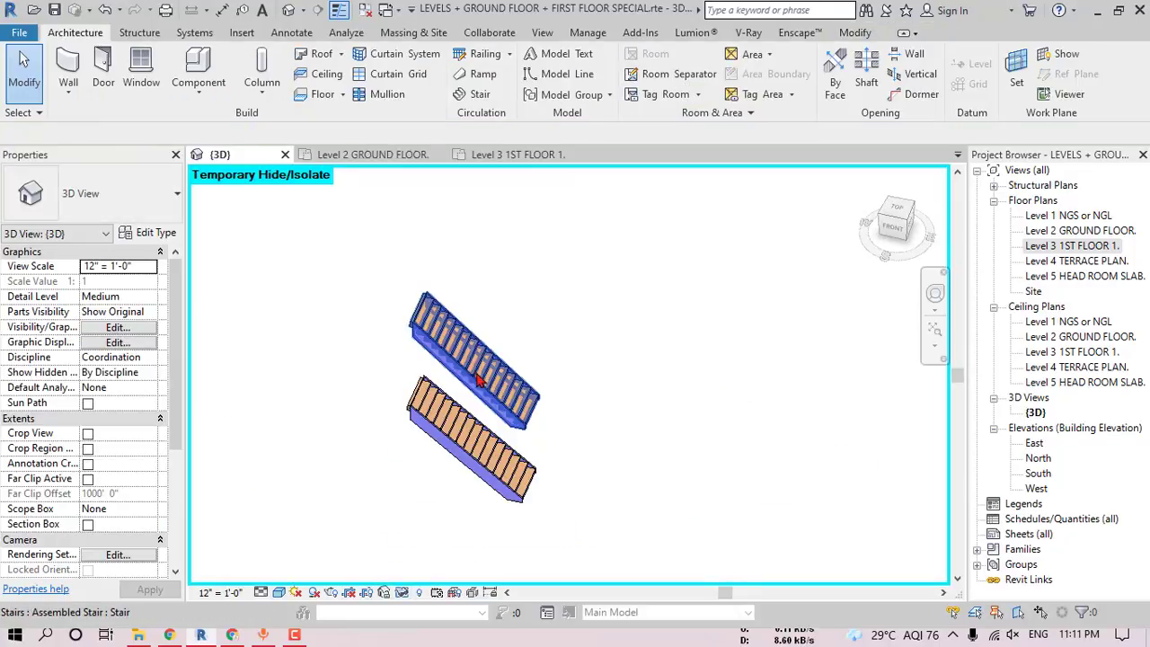
- Examine the upper stair's actual tread depth and inspect its treads and risers up close
shift+middle_drag(687, 430, 663, 429)
click(636, 396)
shift+middle_drag(740, 361, 759, 387)
click(154, 404)
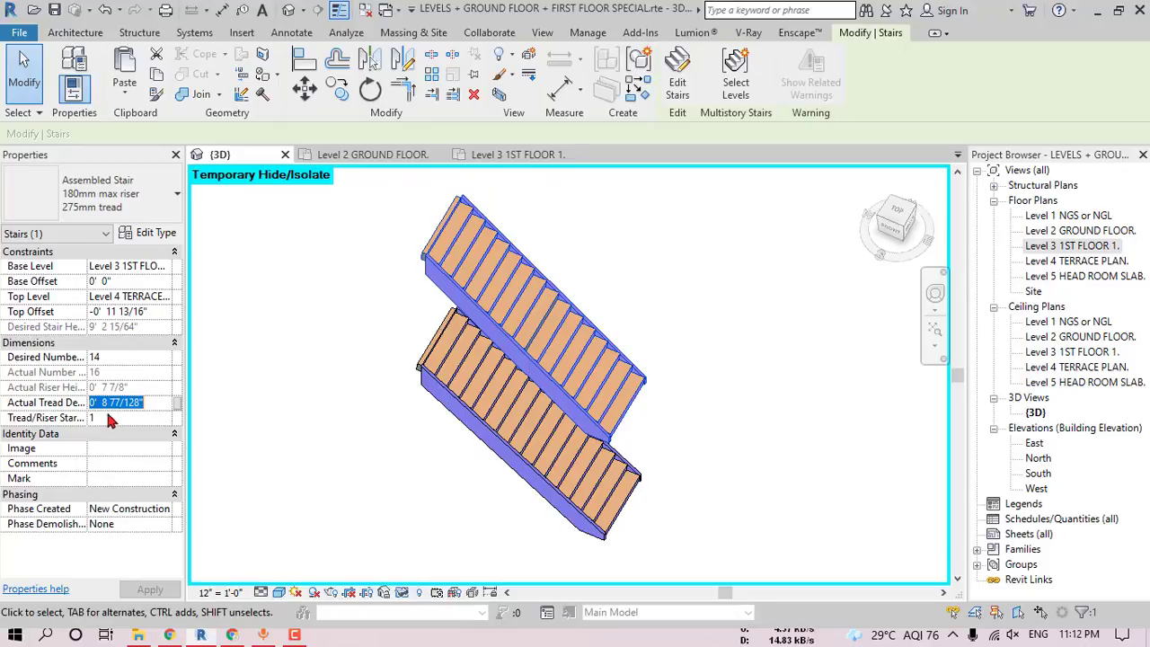
click(292, 418)
shift+middle_drag(706, 422, 761, 384)
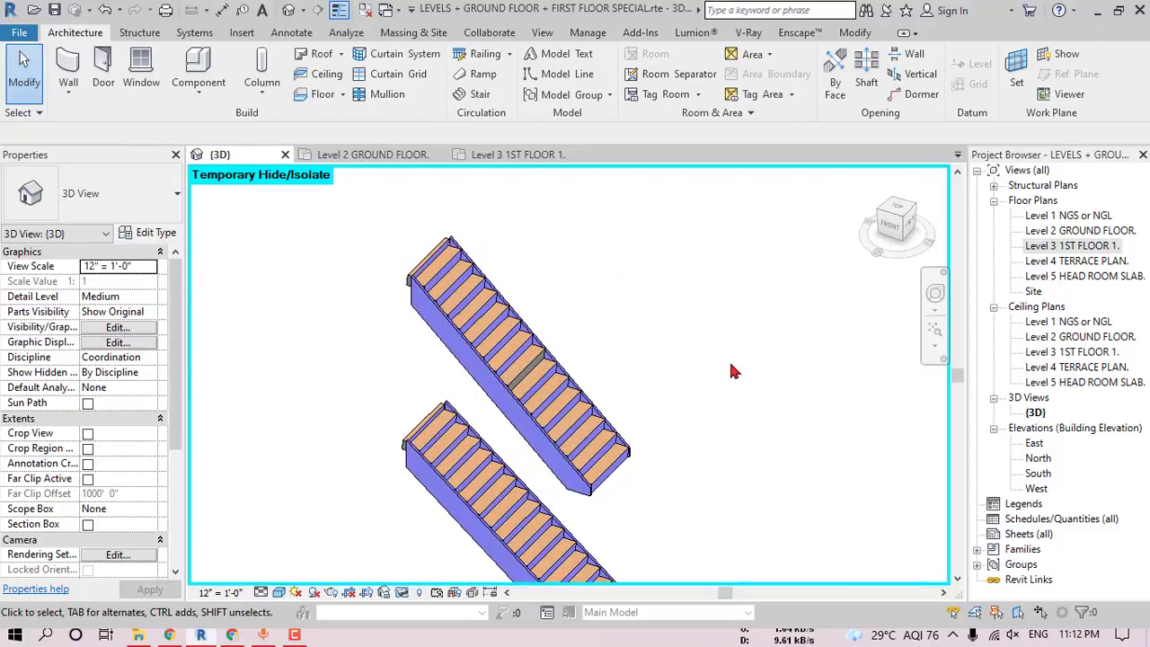
scroll(571, 382, up, 5)
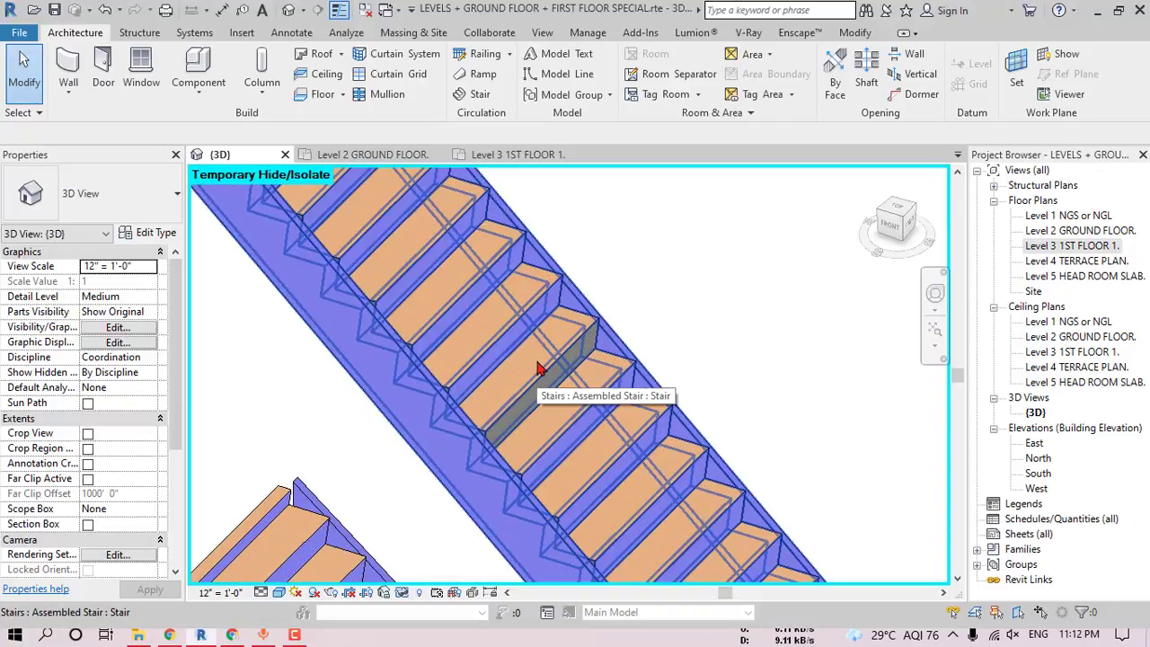
scroll(530, 371, down, 6)
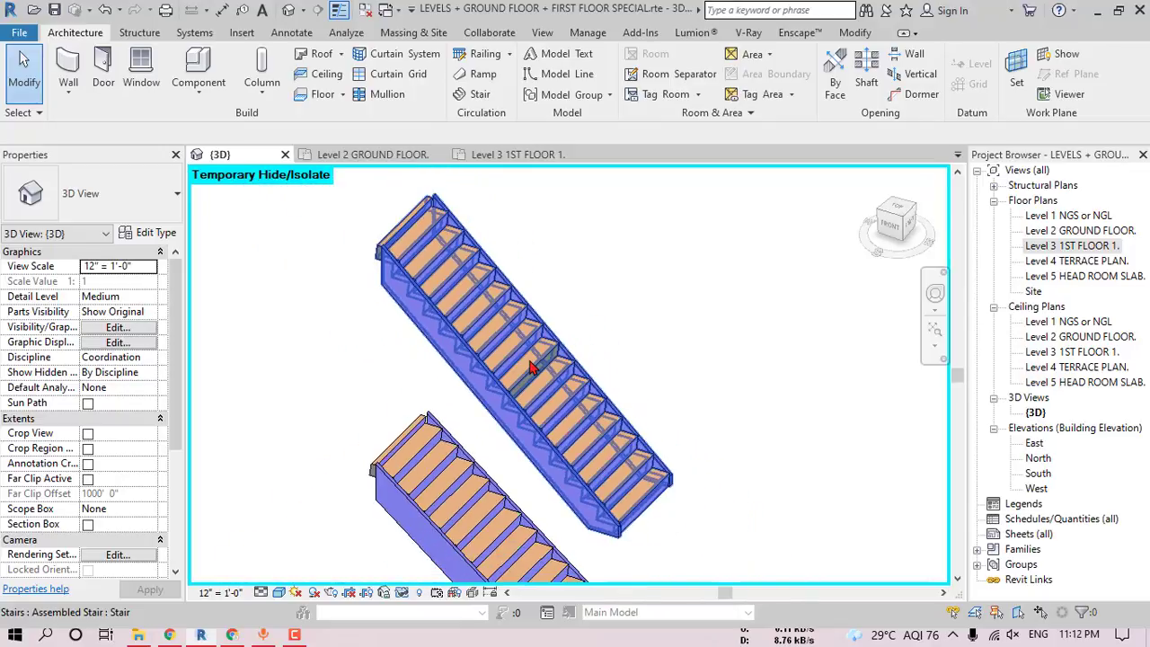
- Reset the temporary isolation of the stairs to bring back the whole house in the 3D view
shift+middle_drag(649, 443, 674, 416)
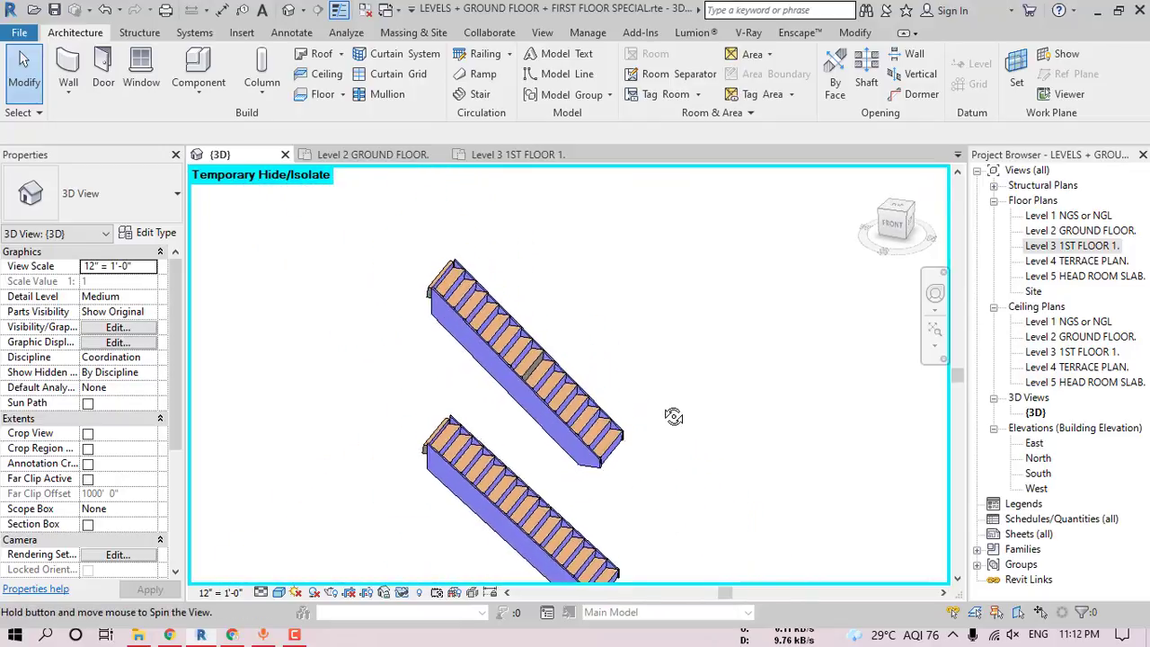
click(402, 592)
click(426, 574)
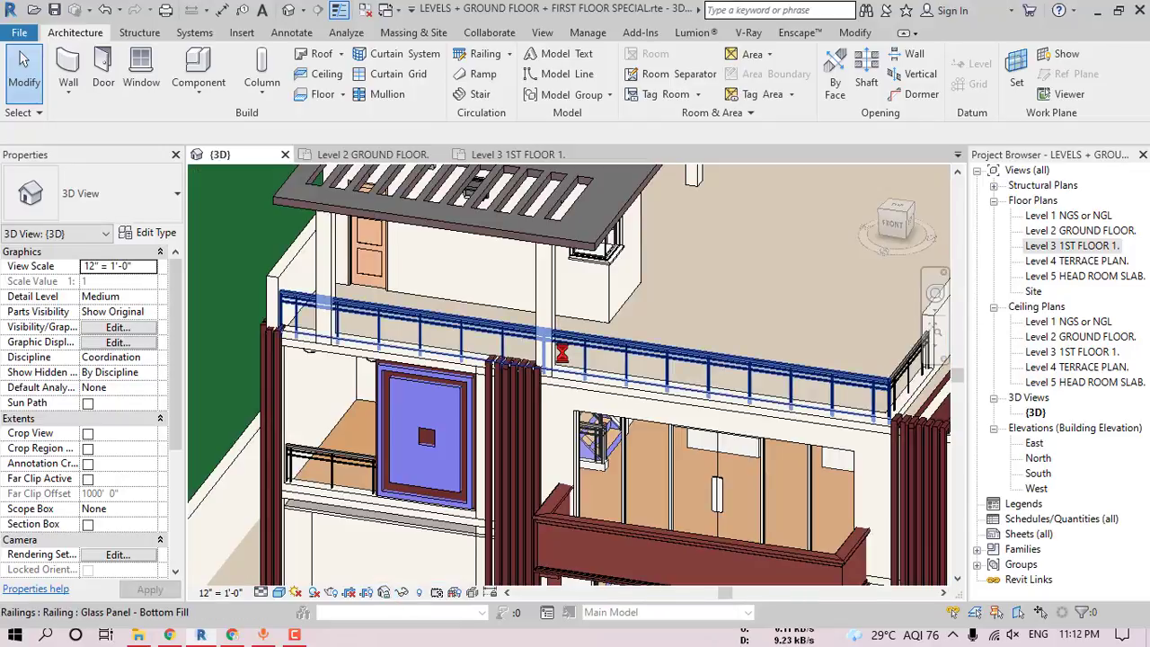
shift+middle_drag(562, 353, 619, 368)
shift+middle_drag(598, 419, 637, 298)
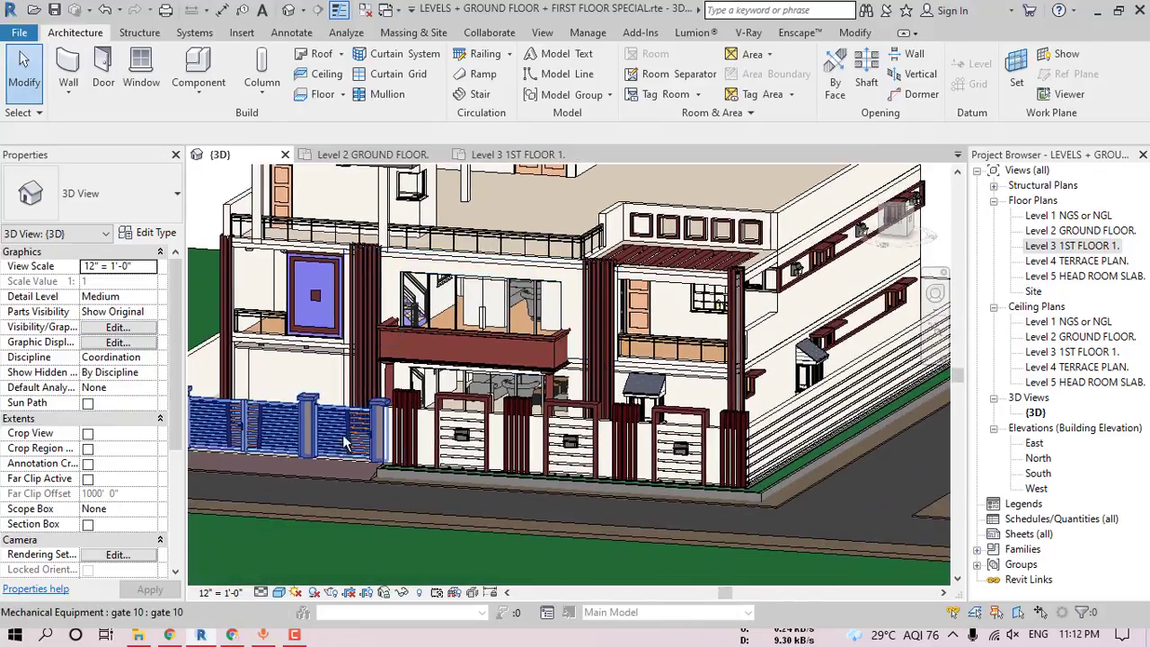
- Open the type properties of the front entrance gate and browse the material assigned to Cadiou Kestenn CAD010009 3
scroll(346, 439, up, 4)
middle_drag(346, 439, 737, 427)
scroll(492, 447, up, 4)
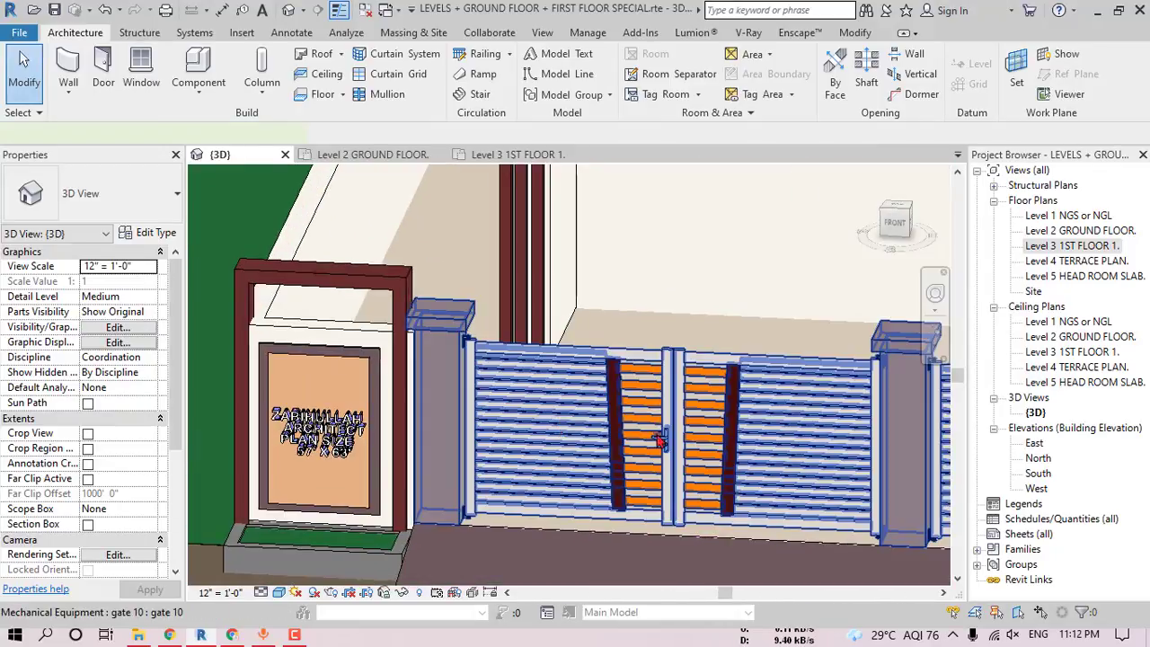
click(492, 447)
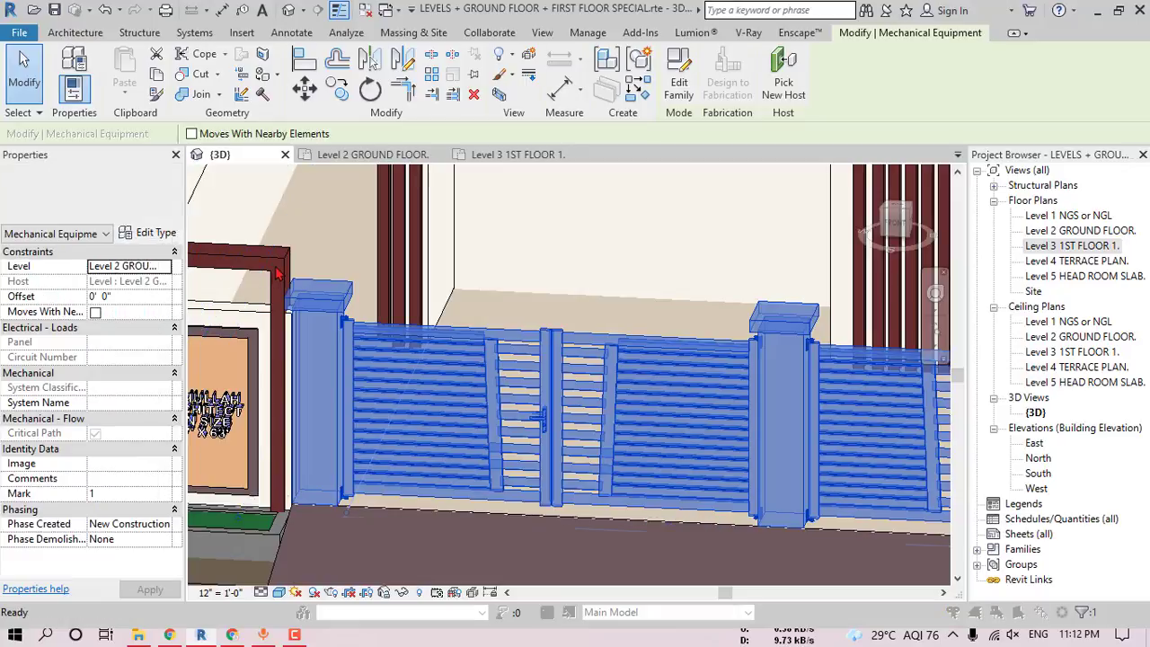
click(149, 233)
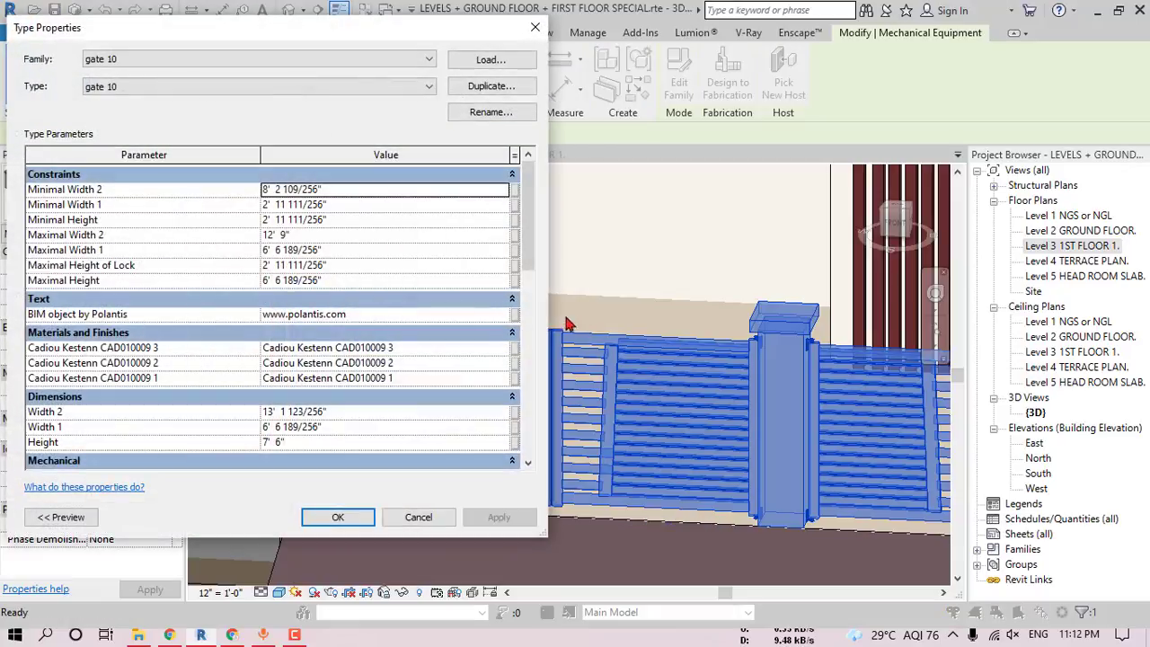
click(363, 348)
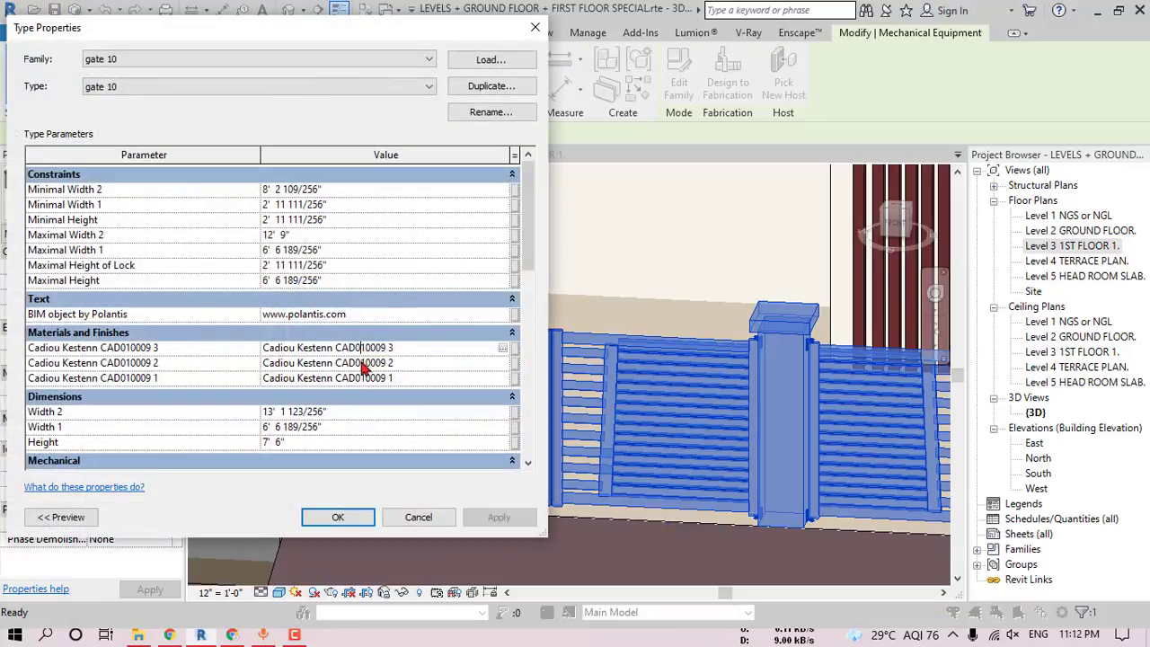
click(504, 353)
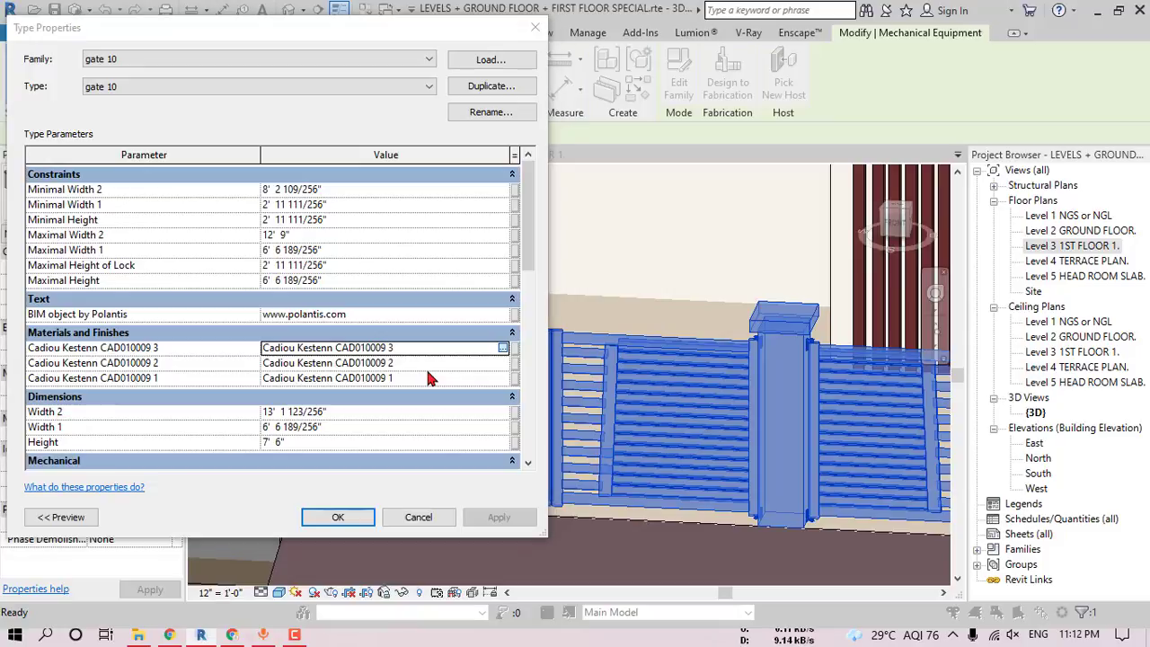
click(503, 348)
- Compare the gate's three Cadiou Kestenn materials and show the appearance settings of Cadiou Kestenn CAD010009 2
click(314, 227)
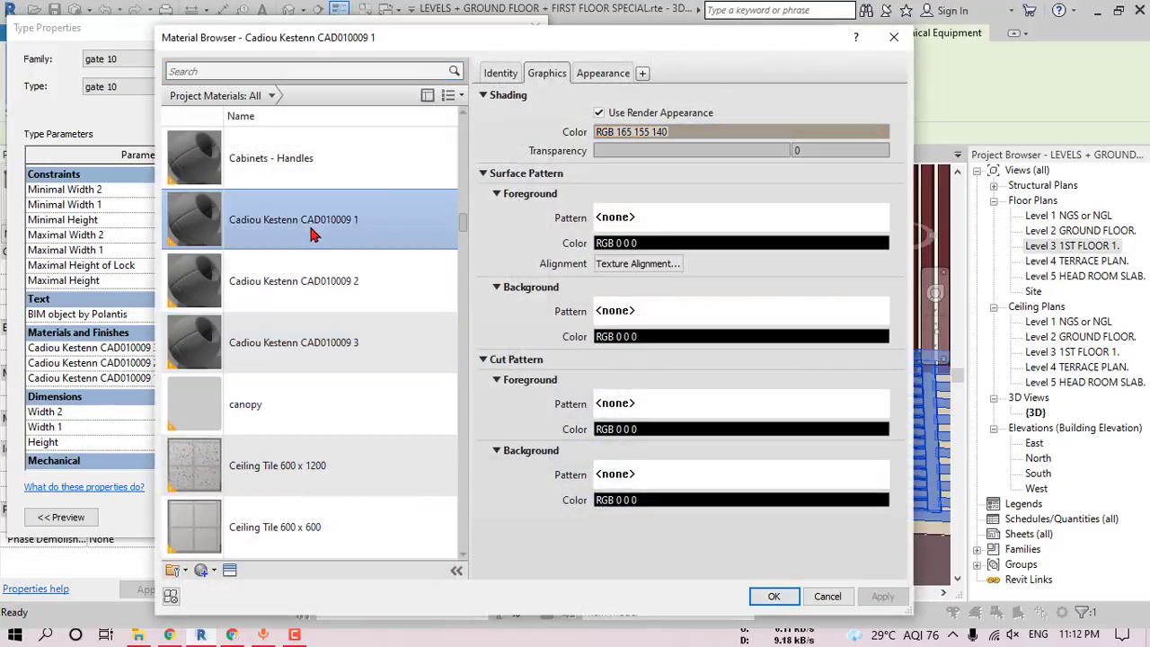
click(386, 283)
click(373, 329)
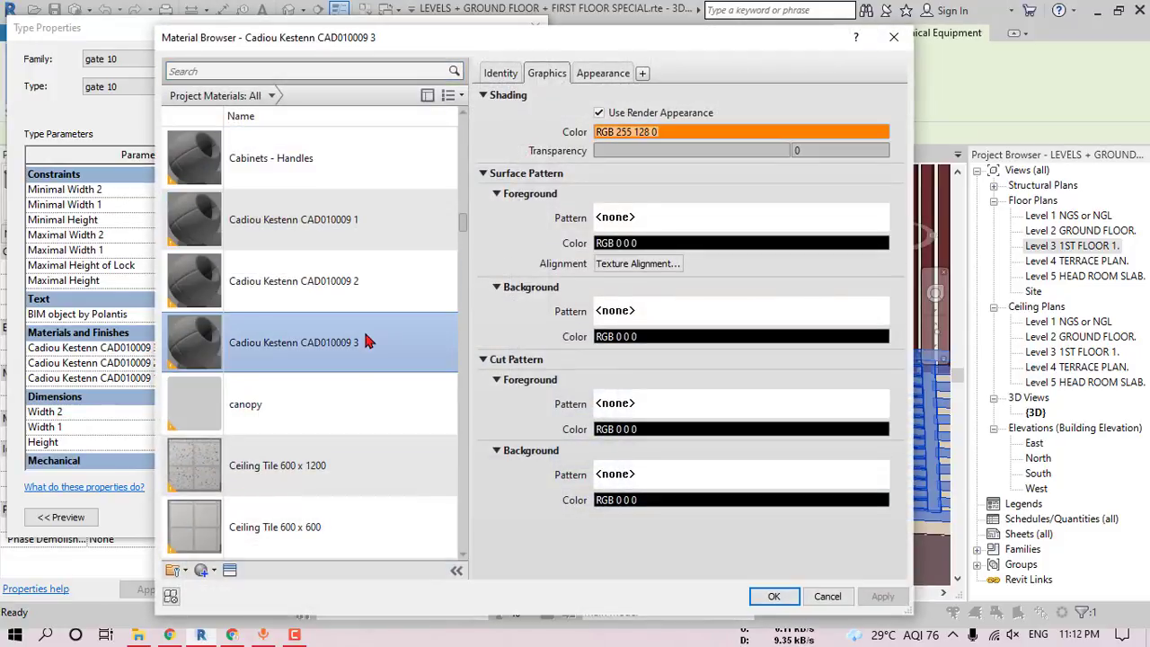
click(372, 296)
click(607, 73)
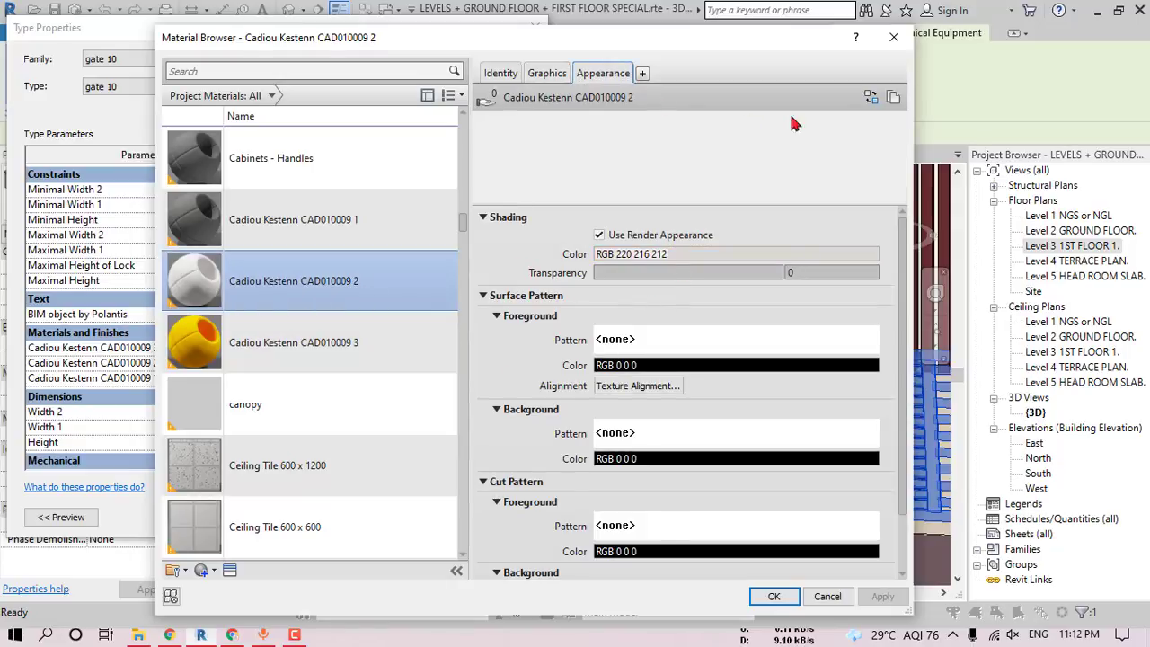
- Replace the appearance asset of Cadiou Kestenn CAD010009 2 with Iron Black from the Metal appearance library
click(872, 95)
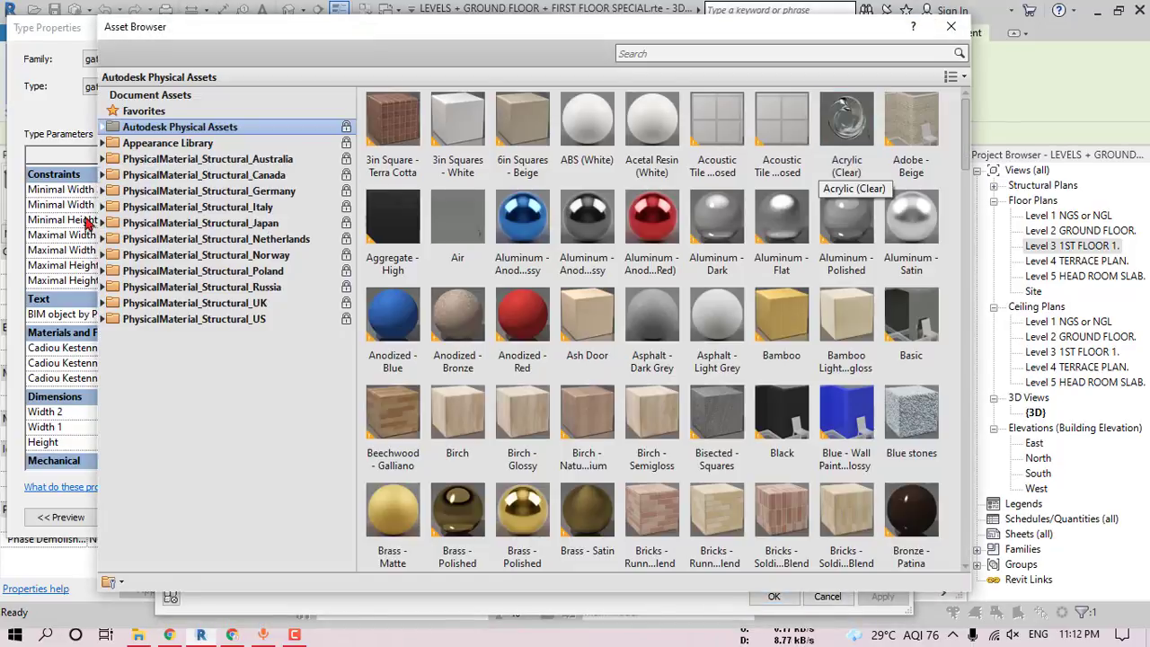
click(103, 143)
scroll(161, 476, down, 3)
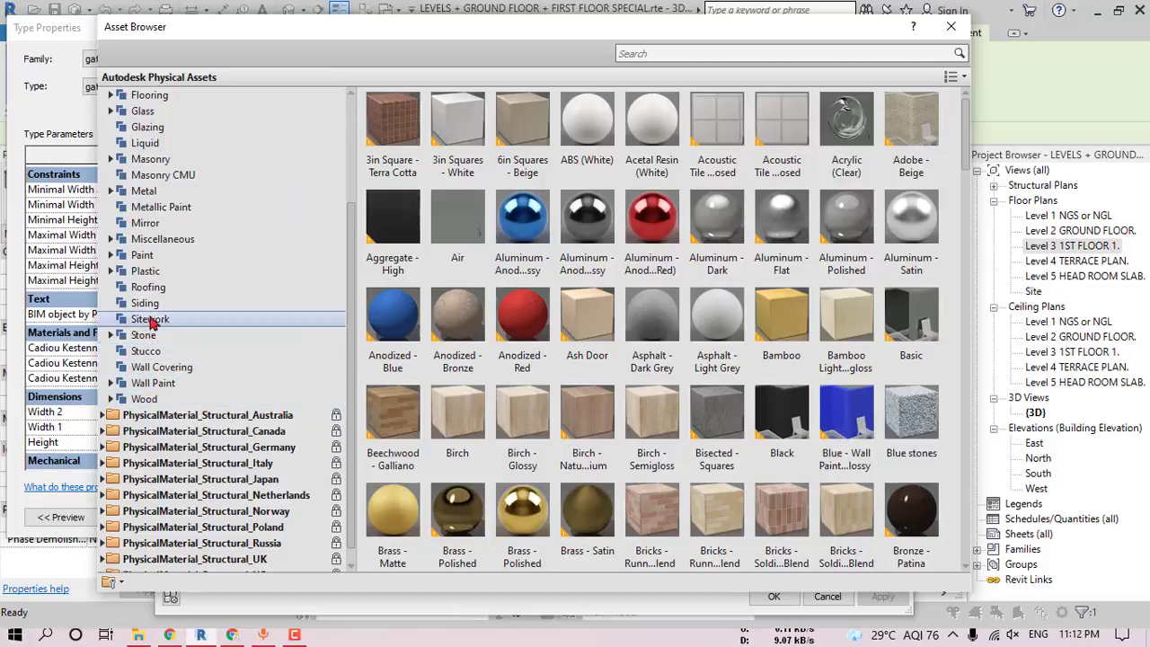
click(145, 191)
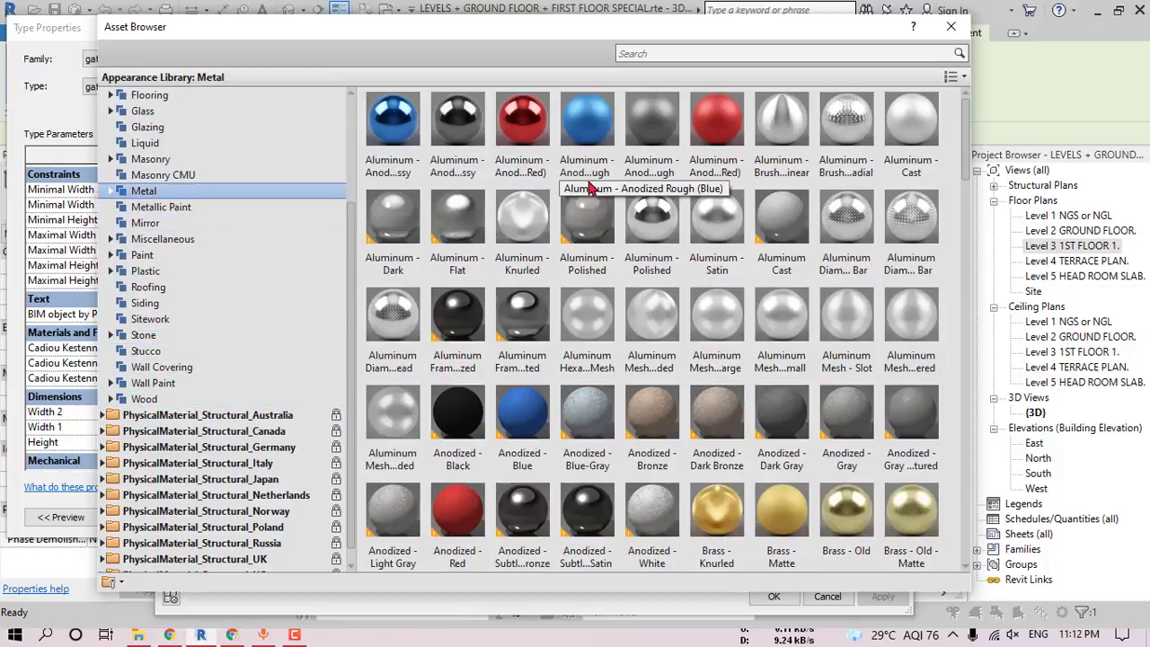
click(458, 469)
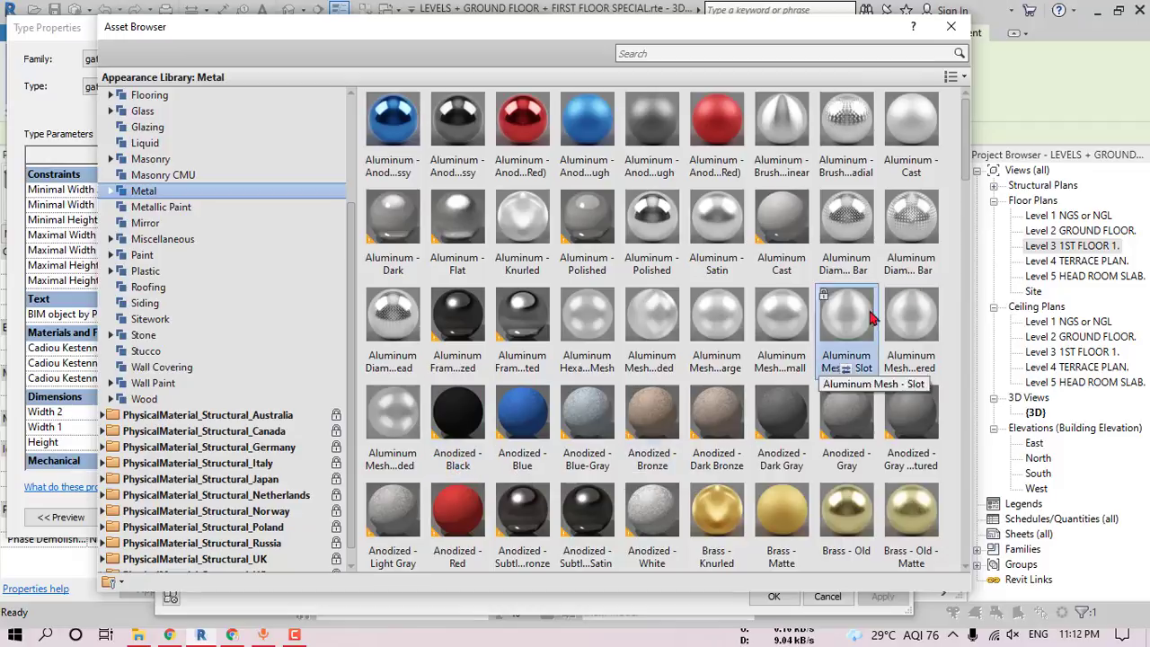
drag(965, 162, 976, 355)
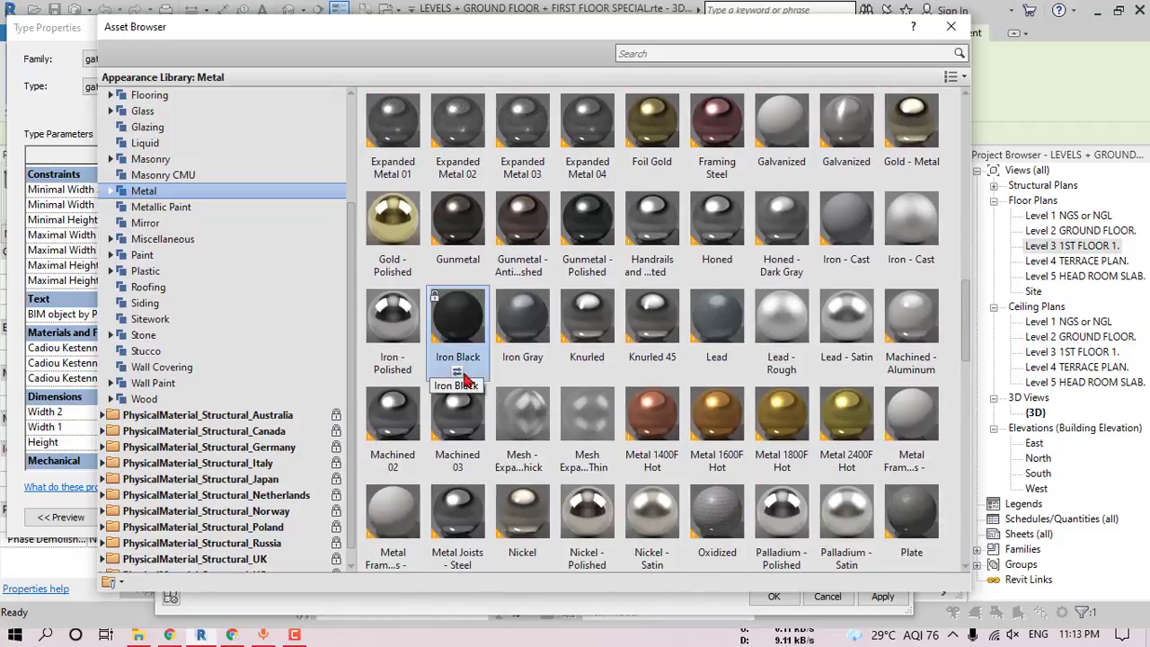
click(953, 29)
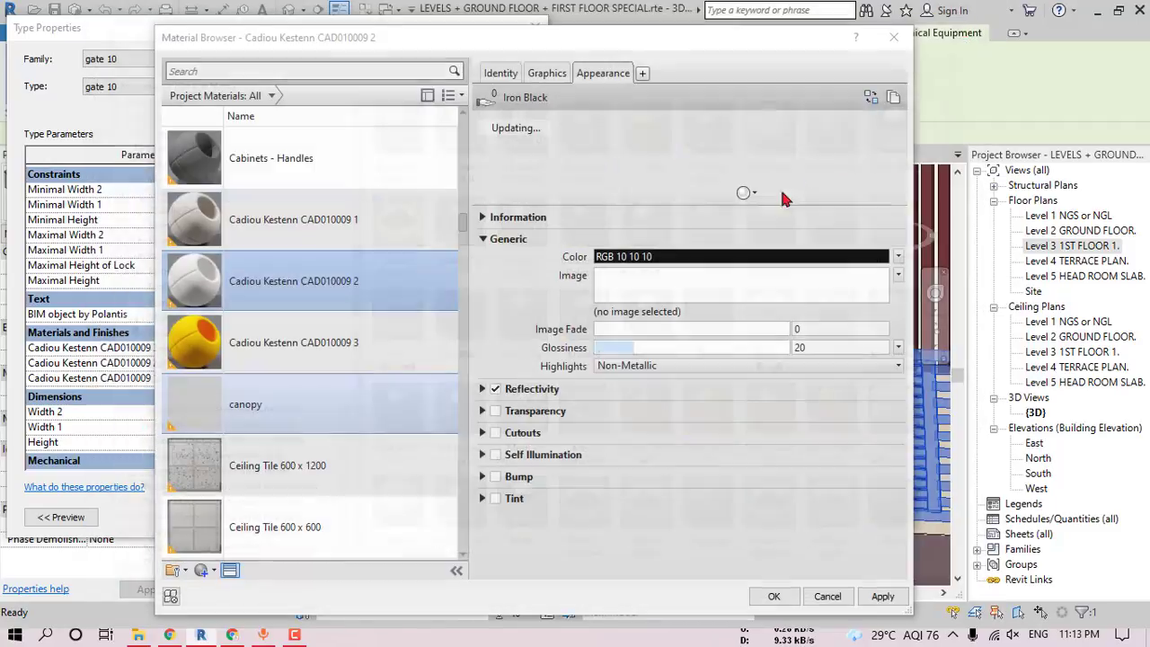
- Lighten the Iron Black appearance colour to RGB 49 49 49 and set its highlights to Metallic
click(688, 258)
drag(727, 355, 727, 325)
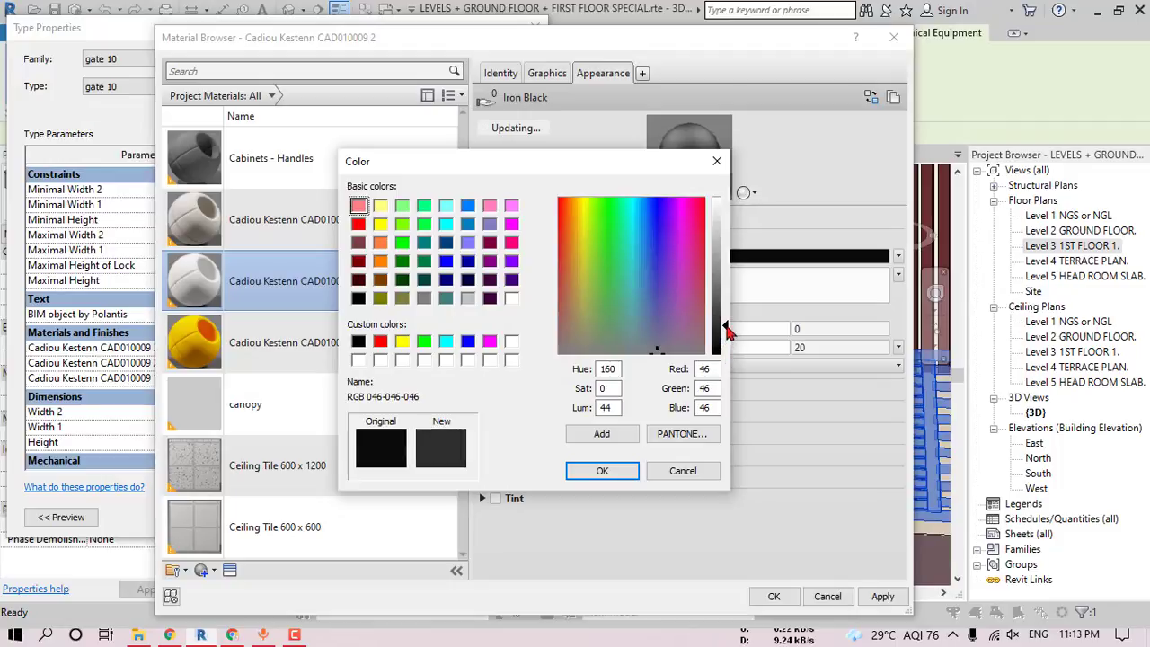
click(602, 469)
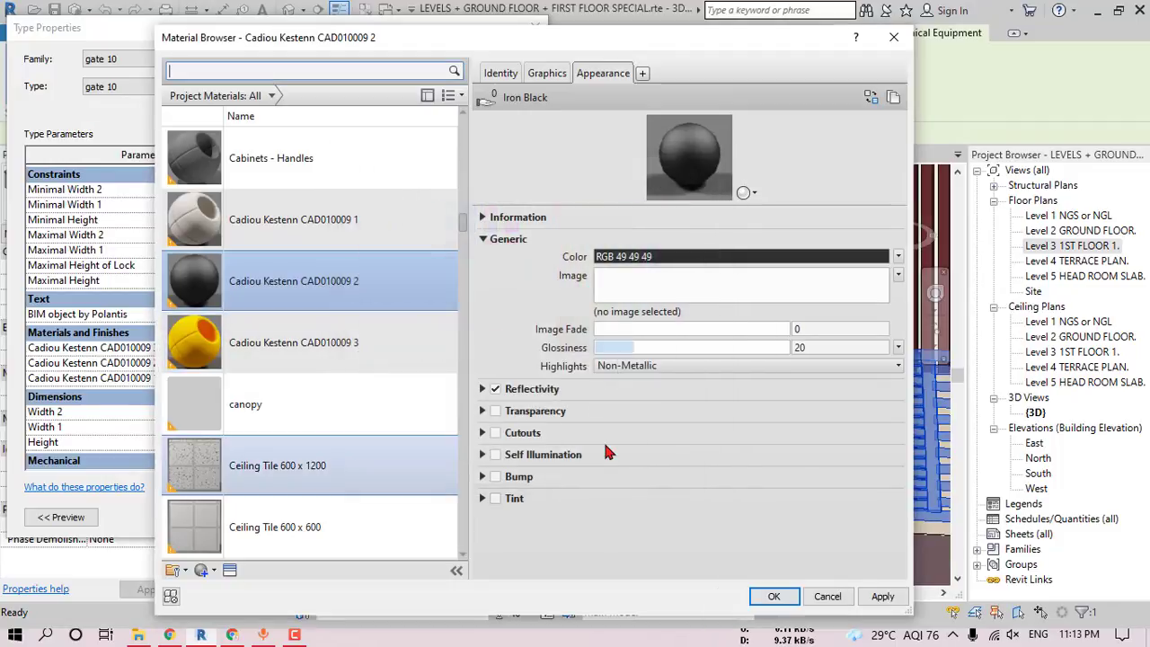
click(665, 367)
click(802, 401)
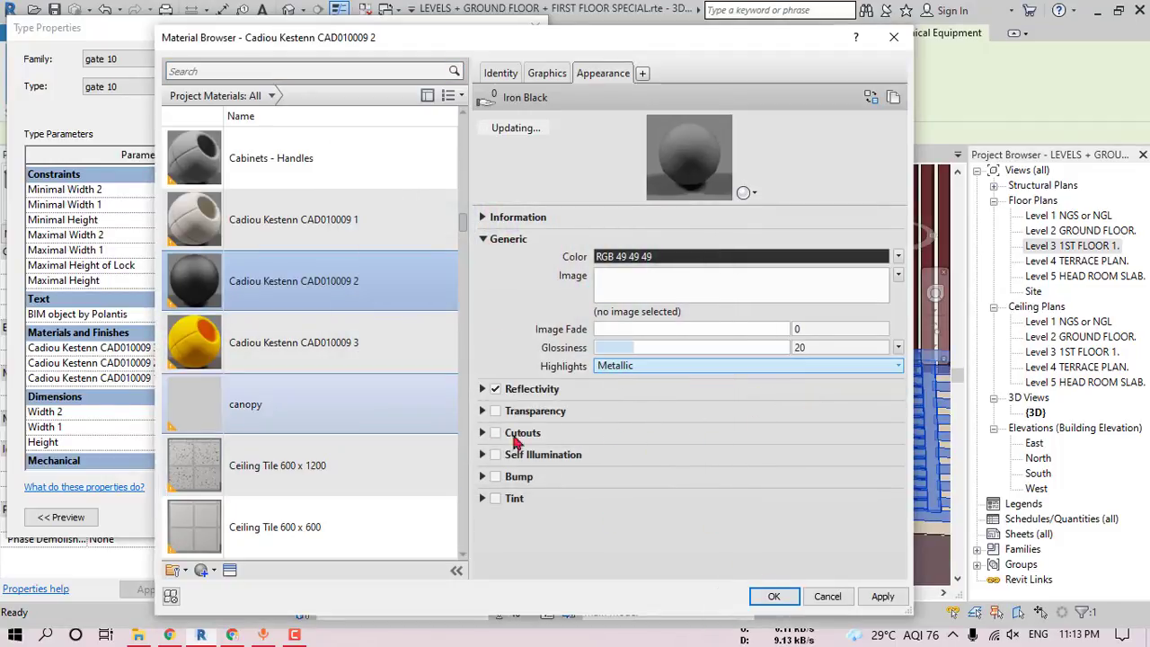
click(494, 396)
click(802, 407)
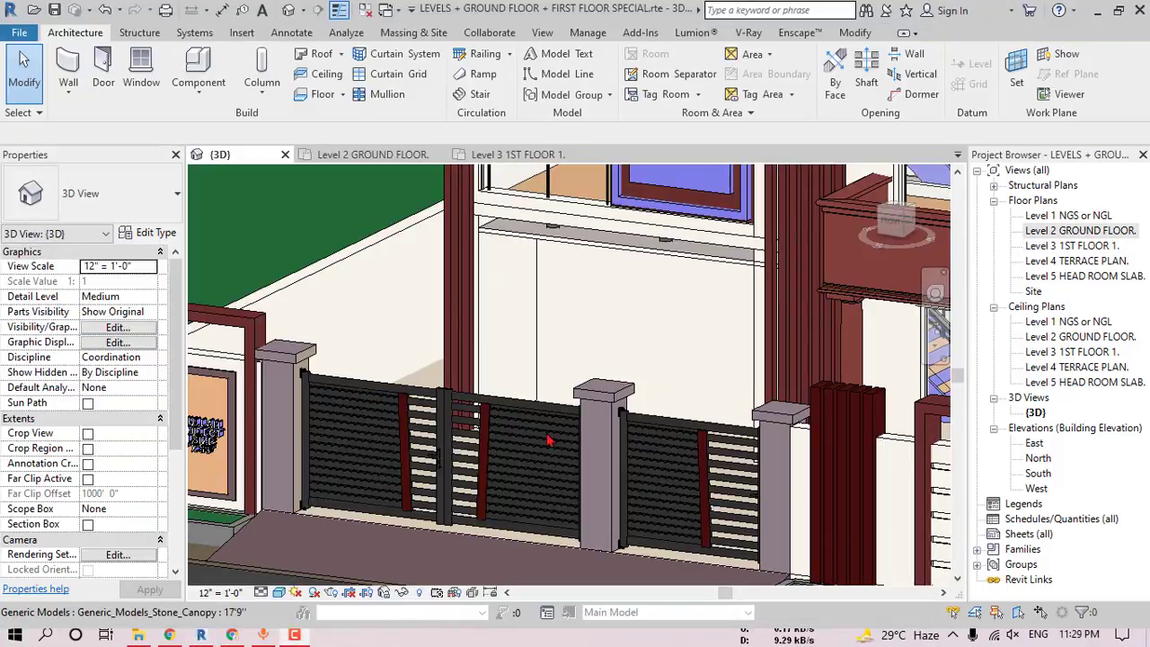
- Frame the whole house from its front corner and start Enscape with the {3D} view
shift+middle_drag(549, 441, 365, 353)
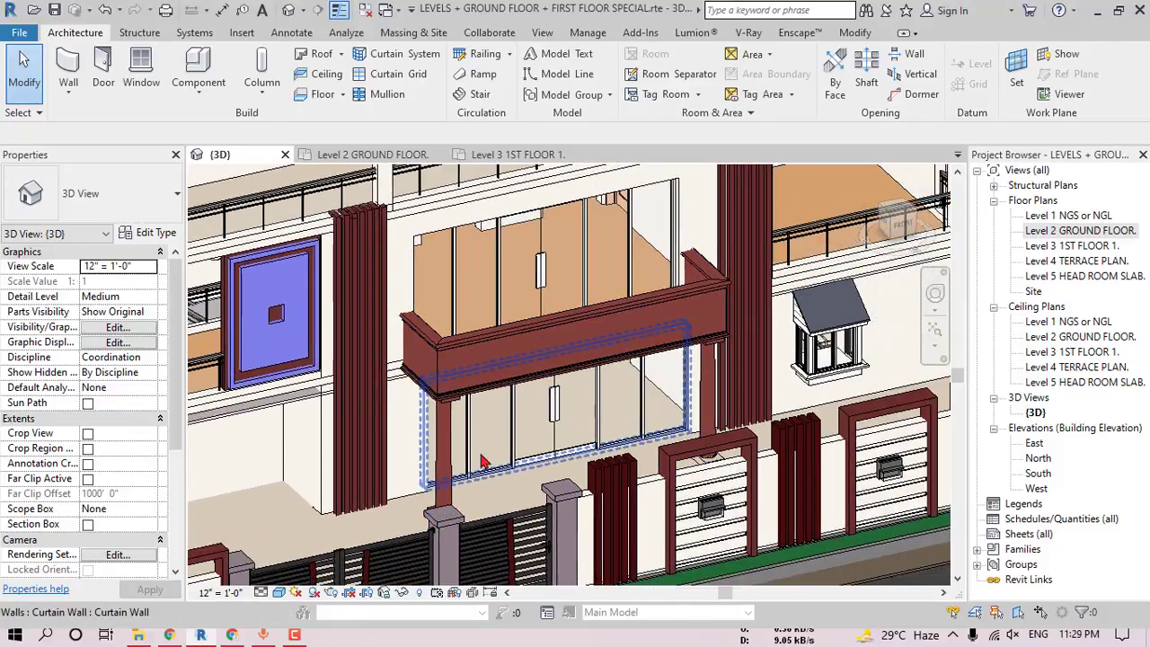
scroll(476, 422, up, 5)
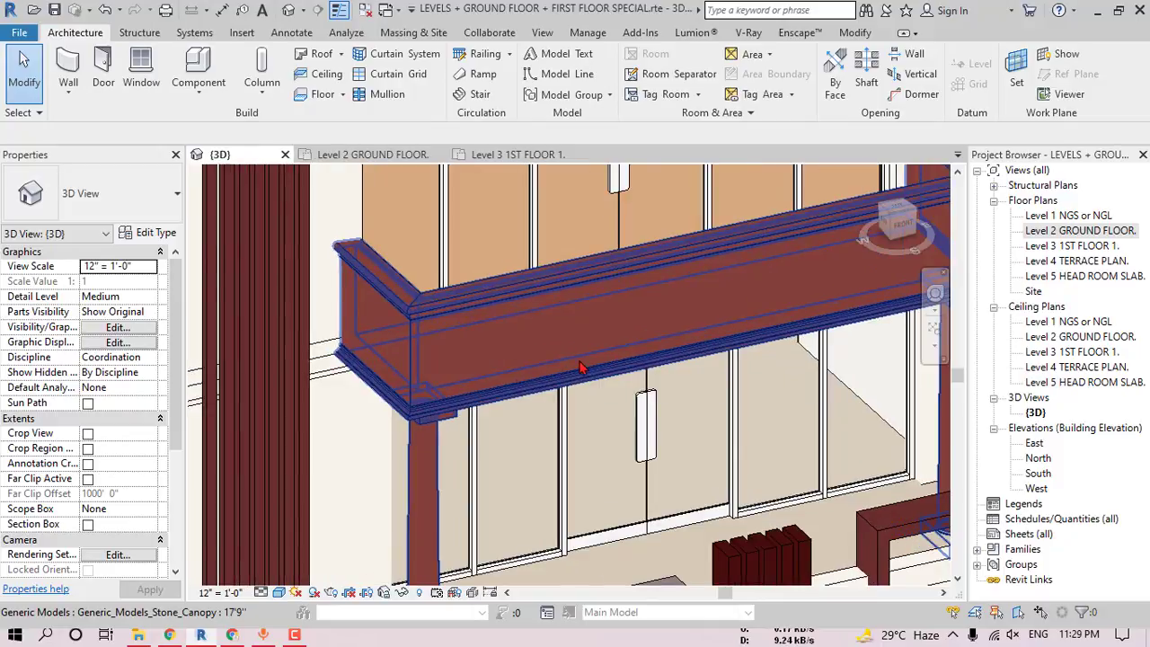
scroll(579, 367, down, 5)
shift+middle_drag(580, 366, 628, 386)
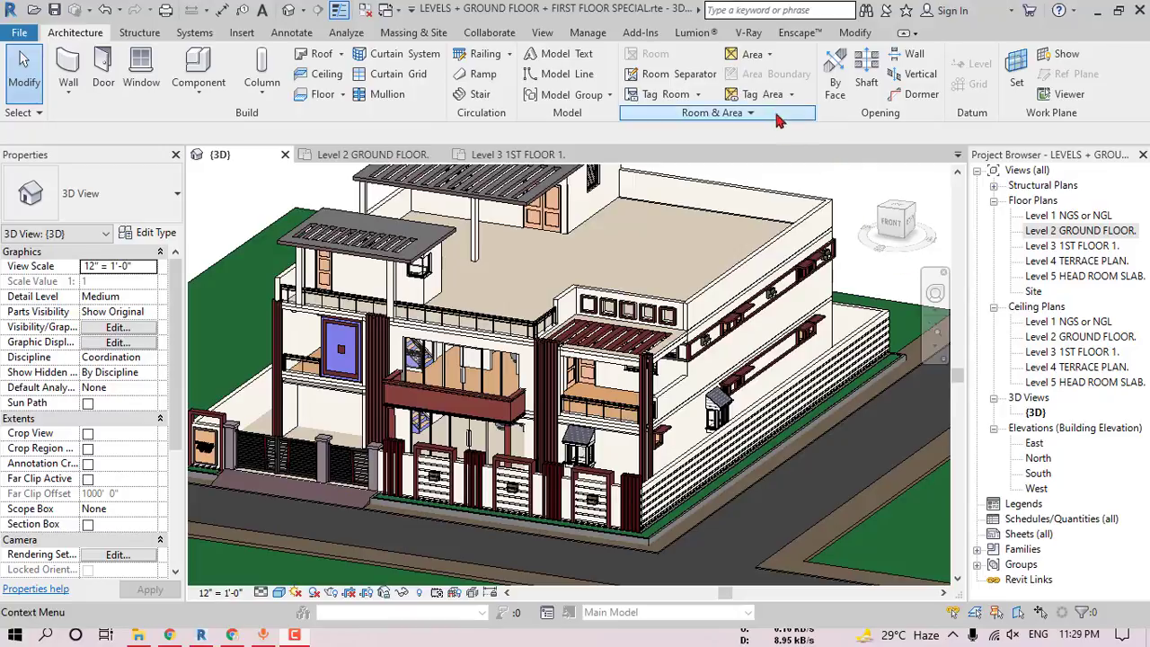
click(799, 32)
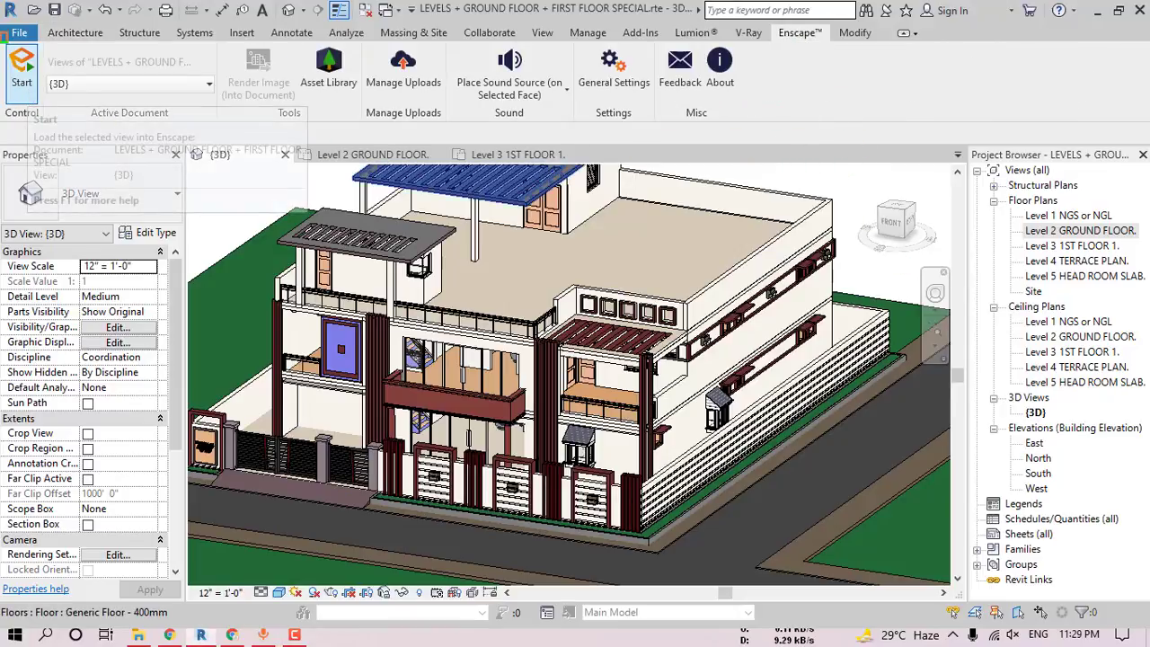
click(23, 74)
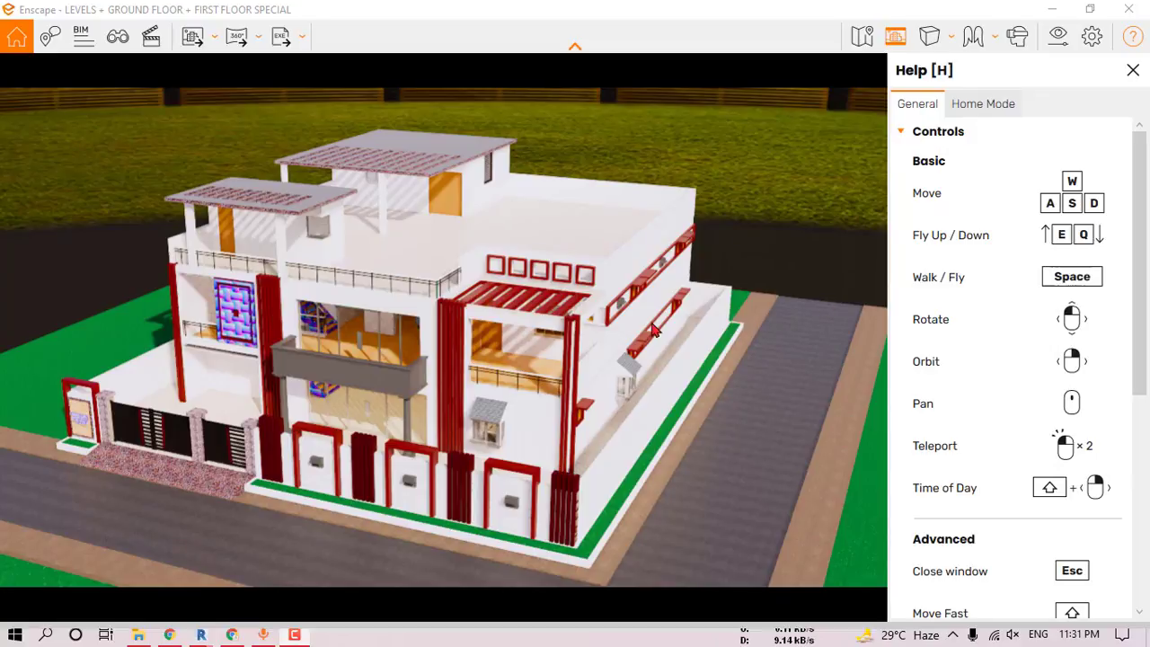
- Examine the rendered front facade in Enscape, including the gate, balcony and patterned wall panel
scroll(307, 276, up, 2)
drag(308, 276, 313, 307)
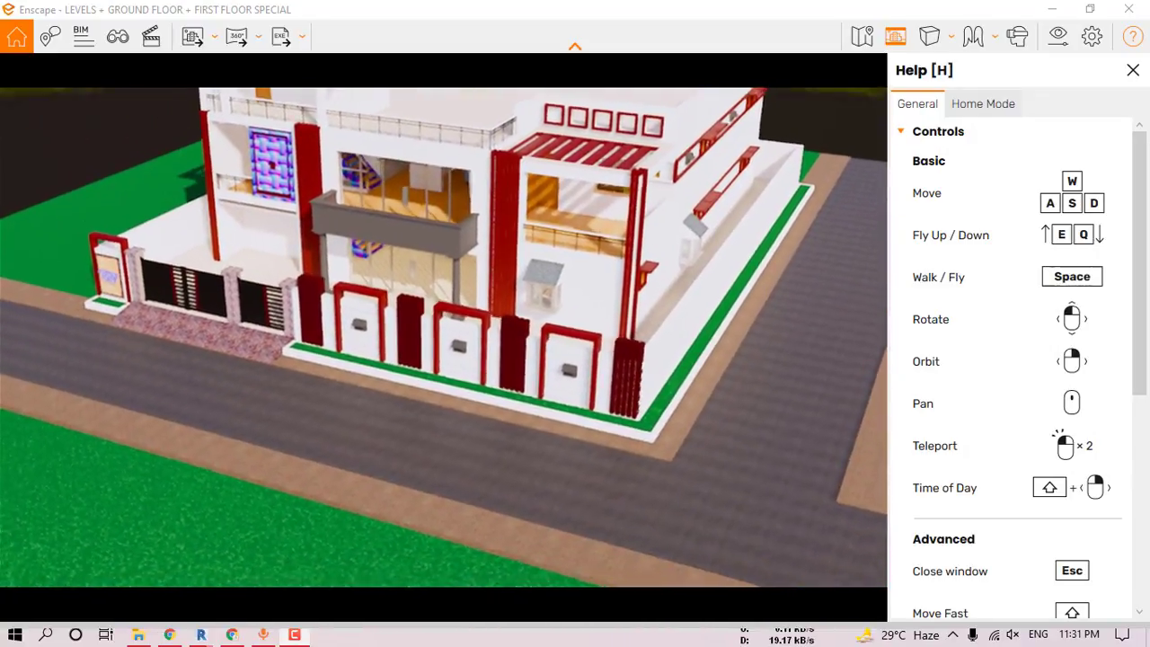
right_drag(313, 306, 561, 253)
drag(562, 253, 464, 306)
scroll(463, 308, up, 5)
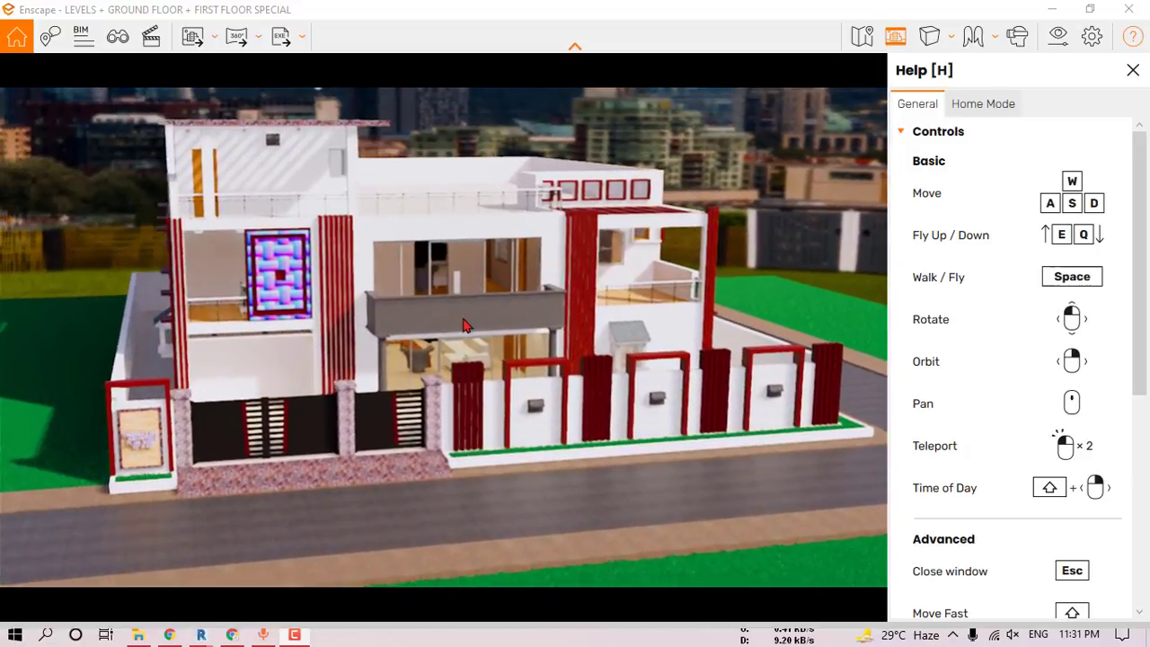
scroll(464, 308, up, 3)
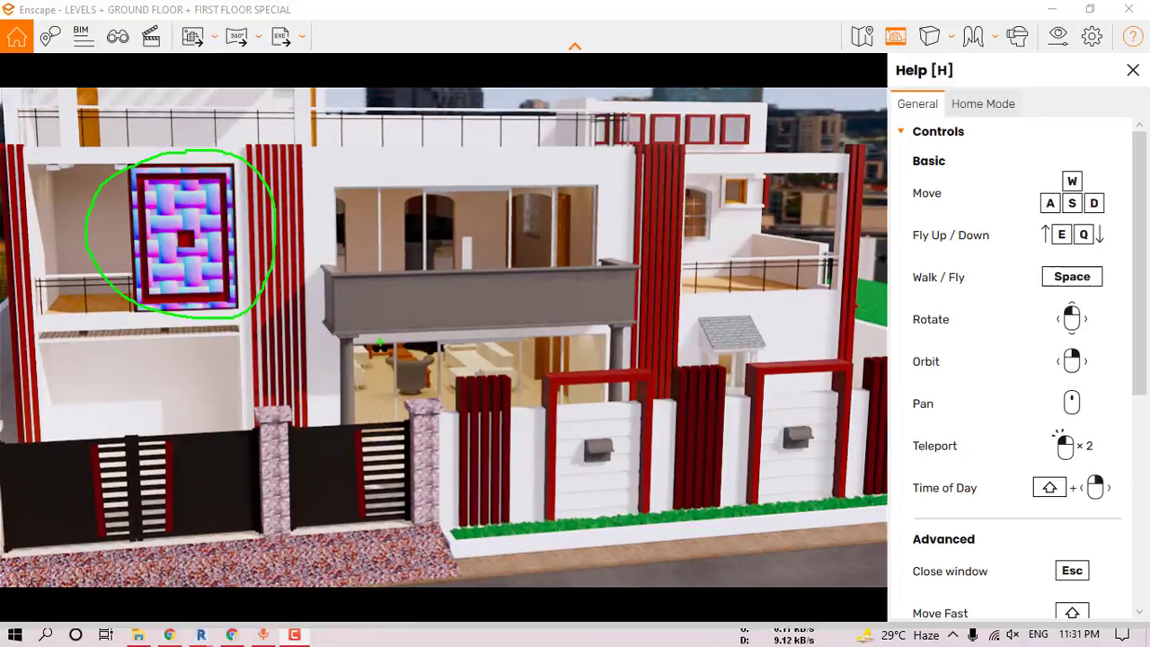
key(q)
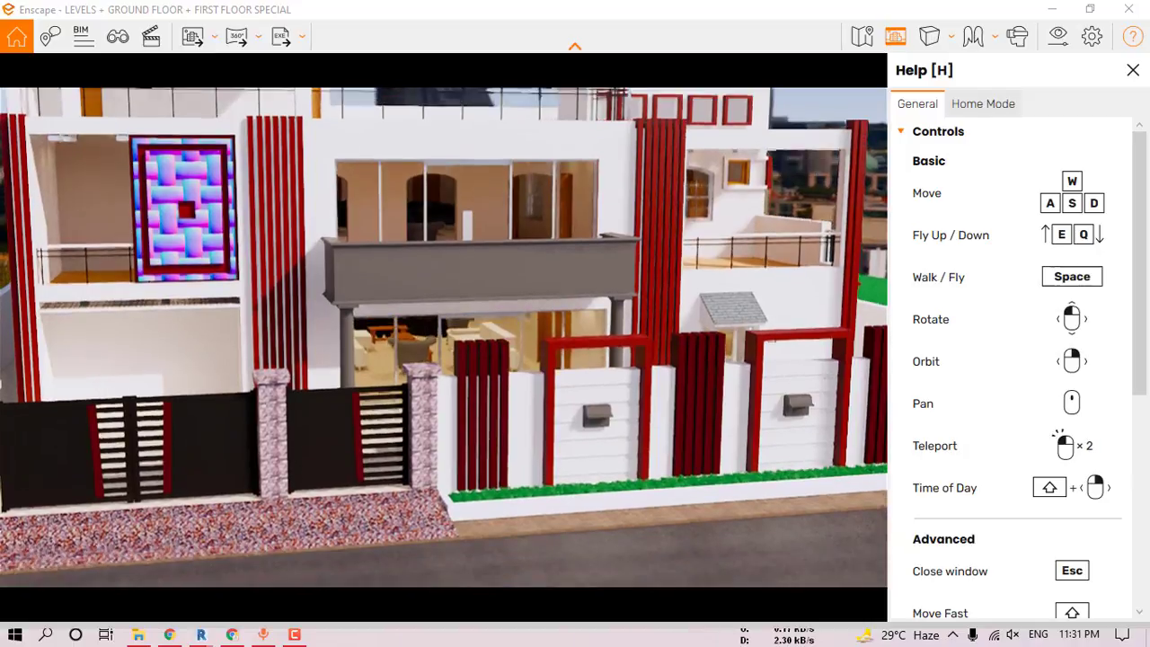
scroll(504, 306, up, 1)
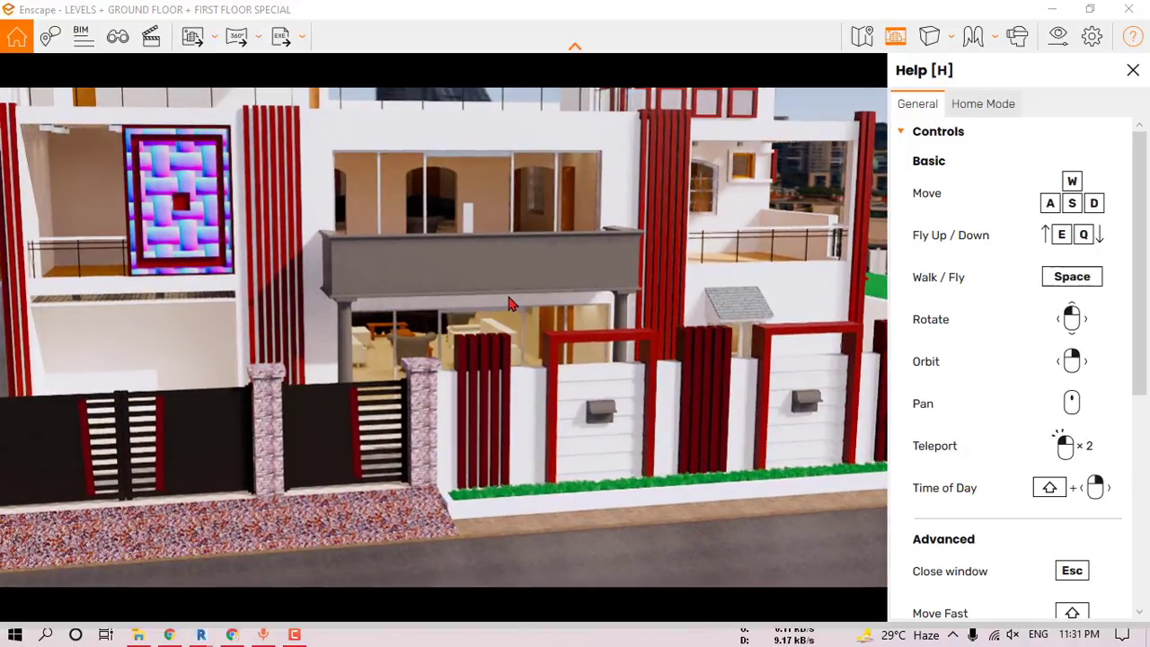
key(q)
- Inspect the rendered terrace and the slotted roof canopies' edge material up close
key(e)
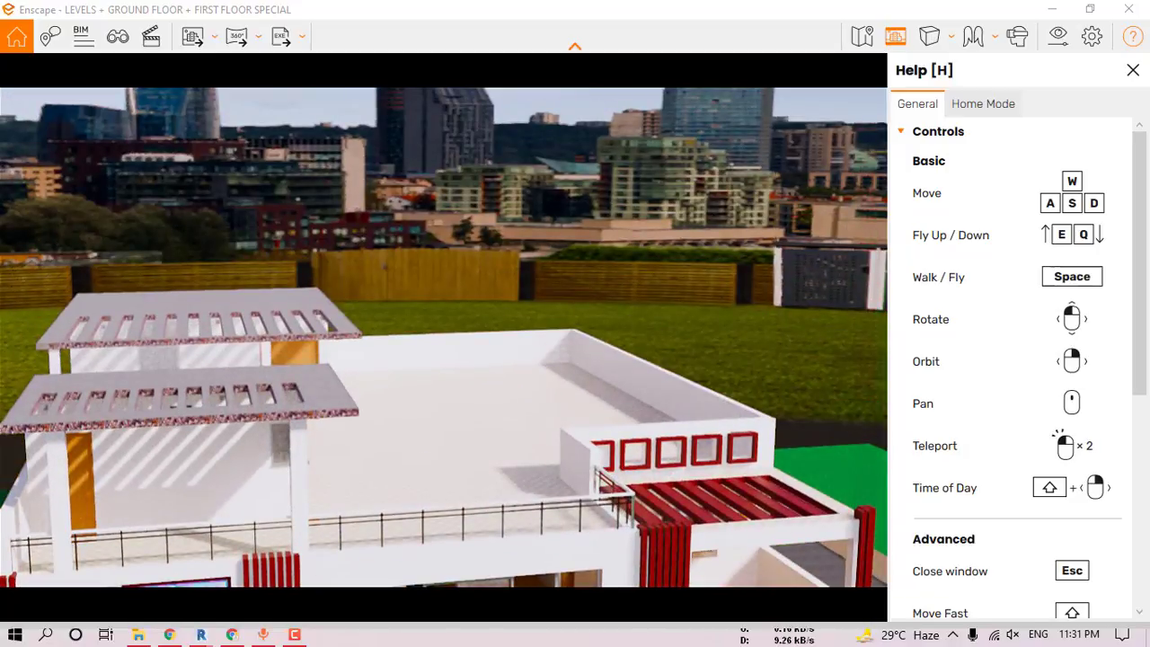
drag(504, 297, 297, 373)
key(w)
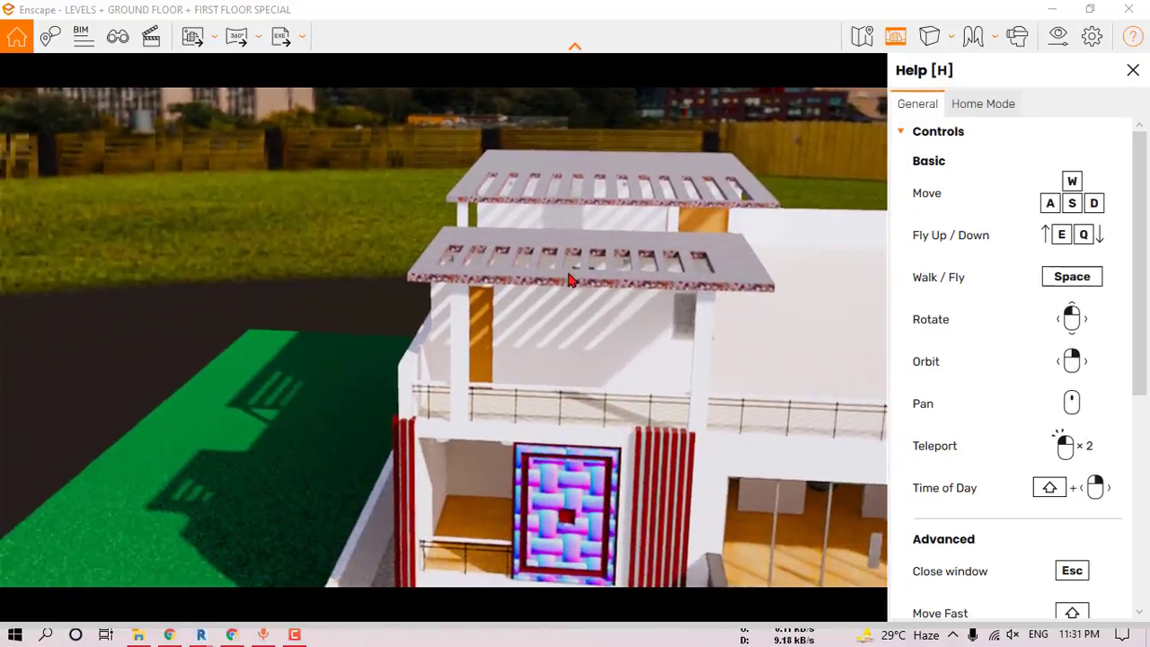
drag(601, 270, 577, 289)
key(w)
key(s)
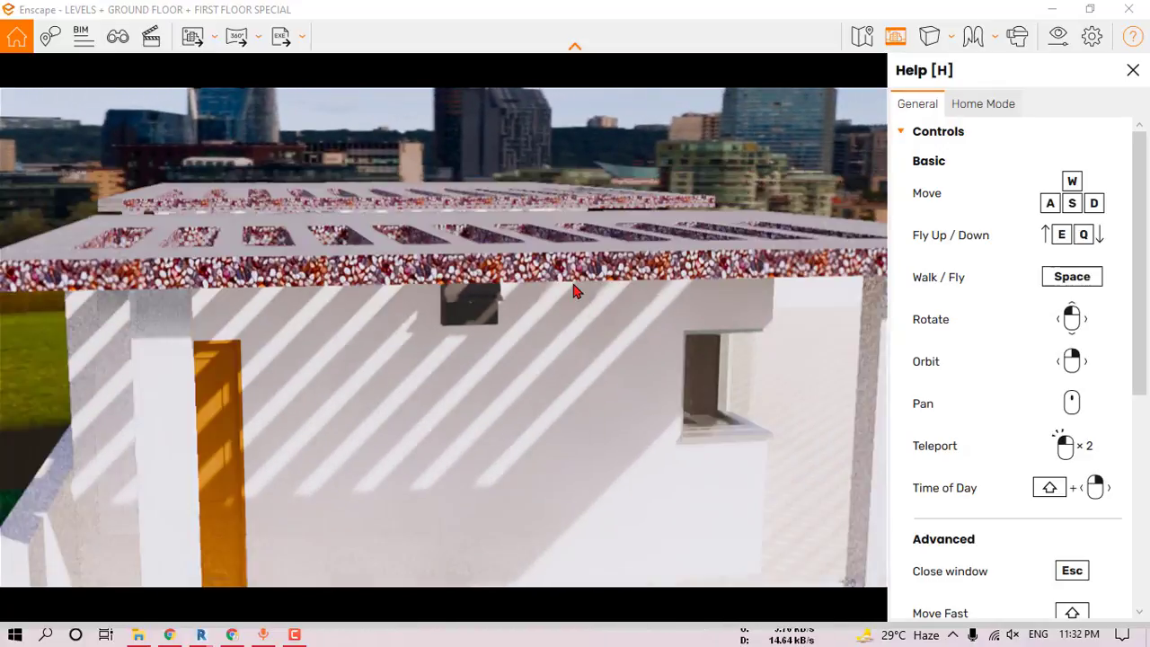
- Close the Enscape help and reduce the render window to a smaller size over Revit
click(1133, 69)
double_click(542, 11)
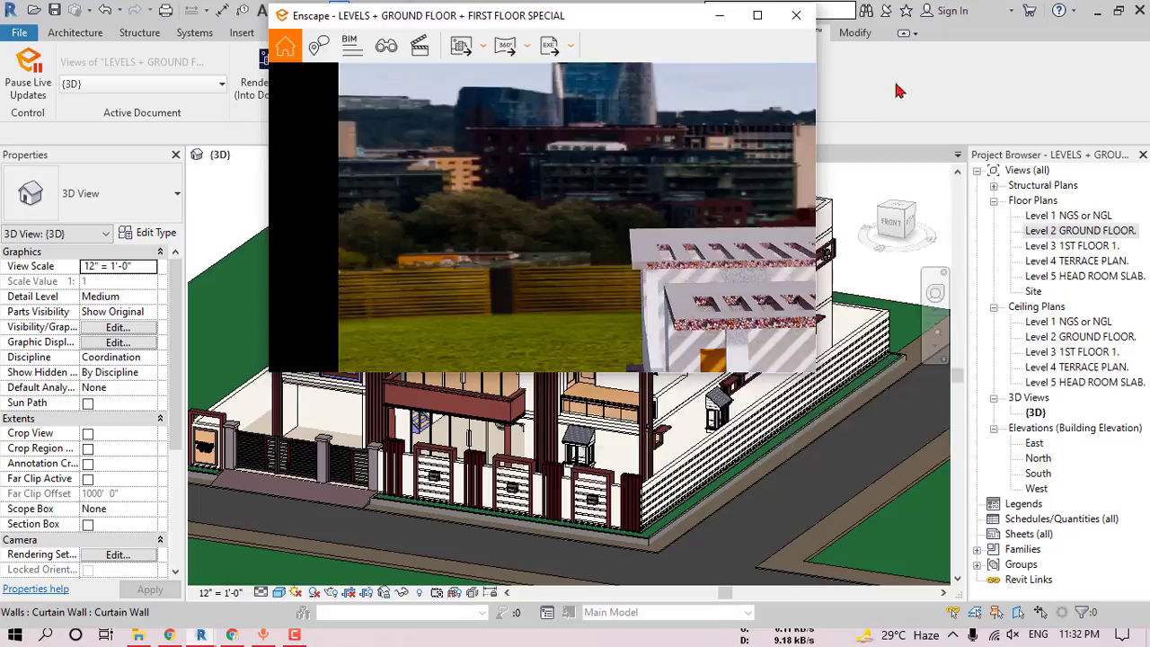
- Pause the Enscape live updates and open the framed first-floor wall panel in Revit for in-place editing
click(897, 87)
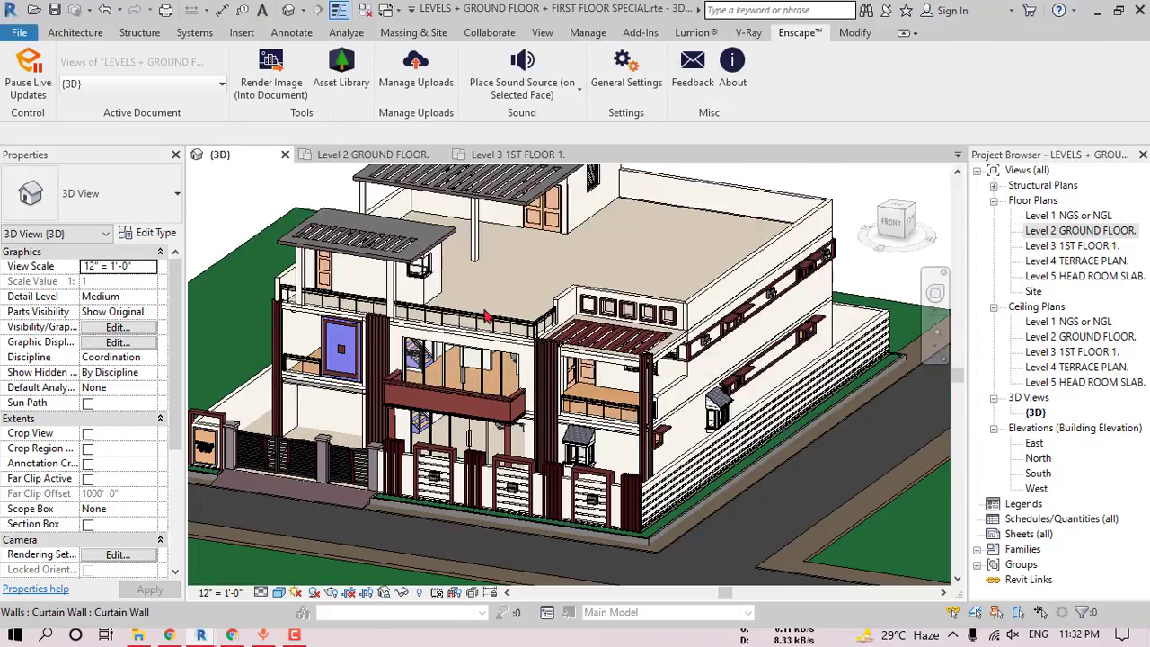
click(29, 76)
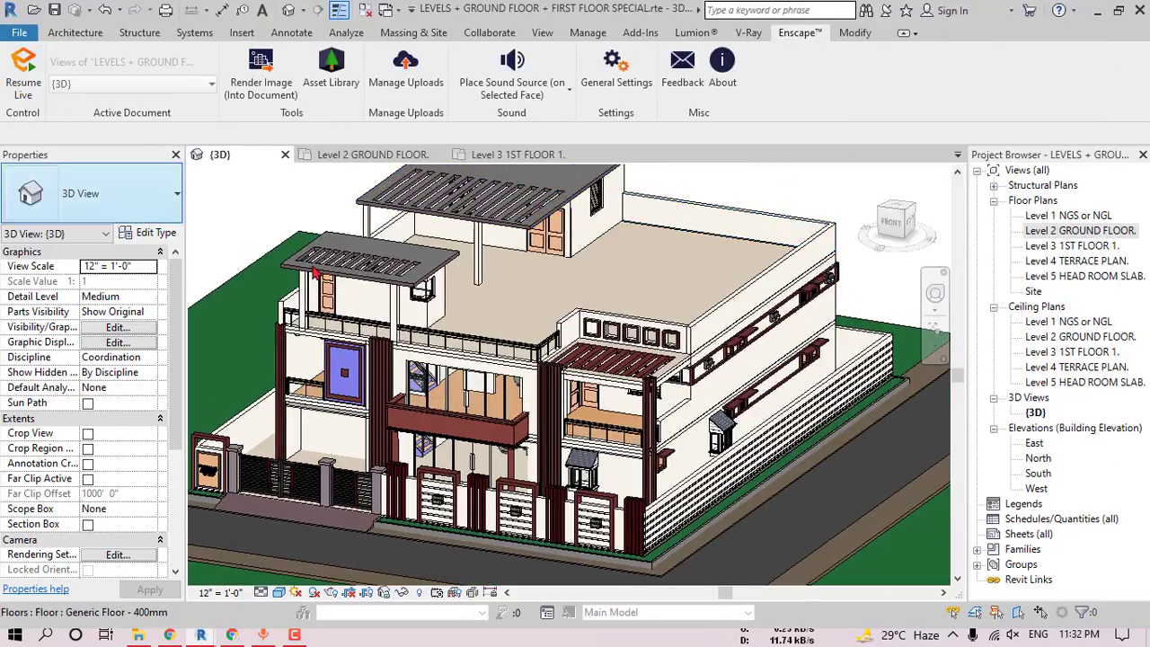
shift+middle_drag(315, 272, 558, 330)
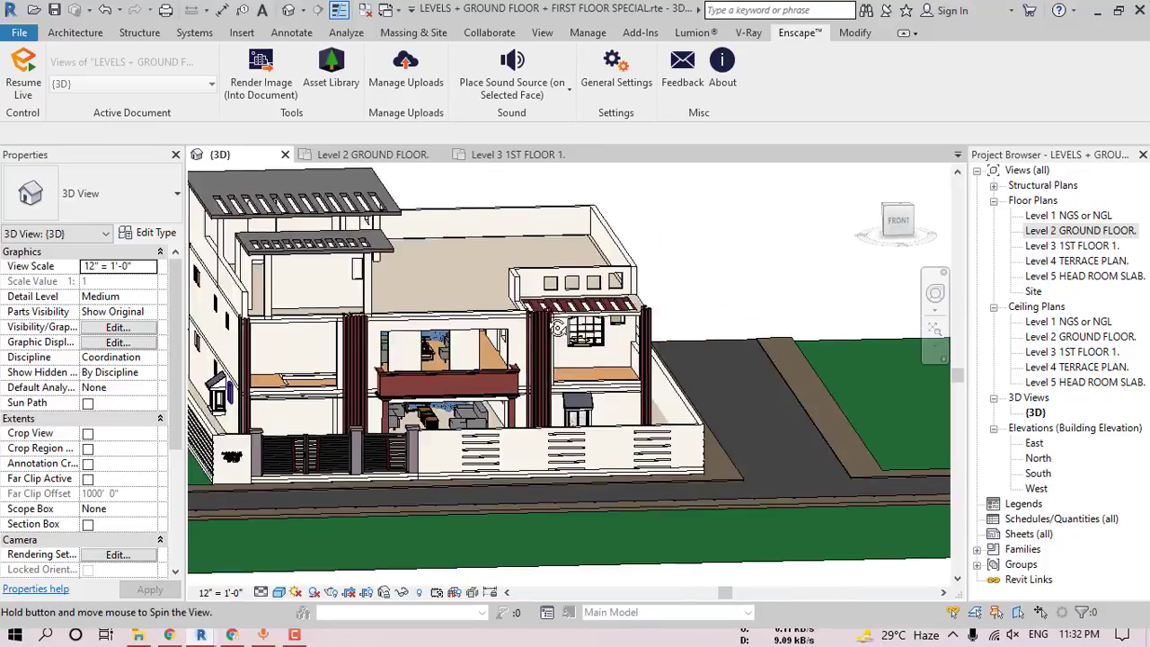
scroll(310, 355, up, 5)
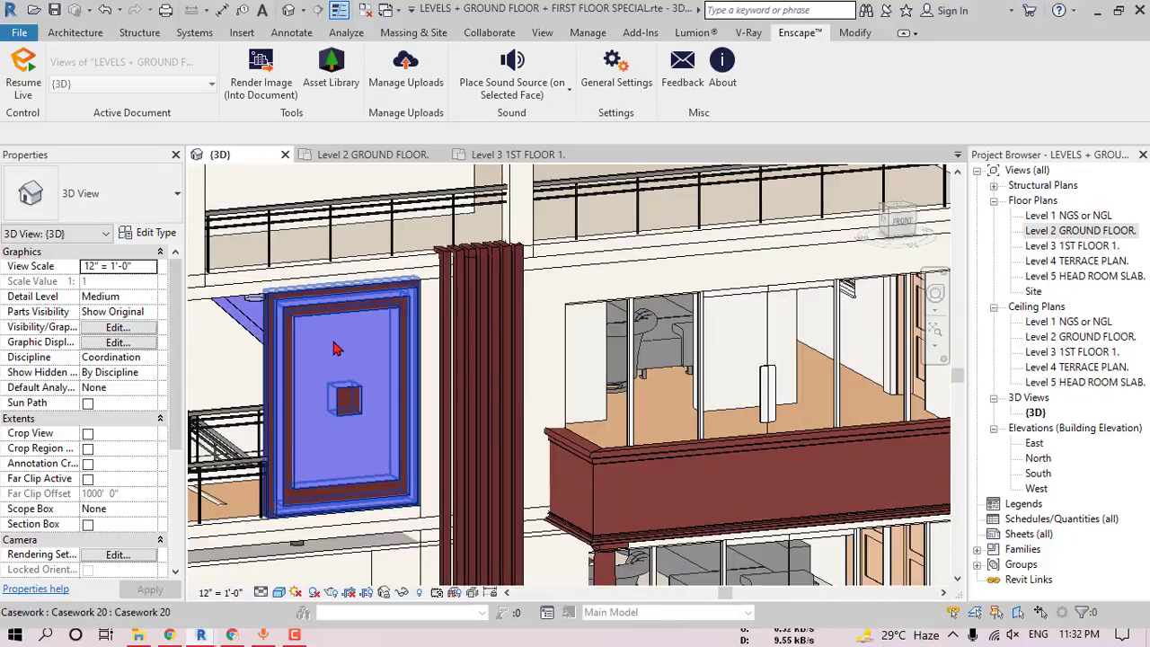
click(333, 349)
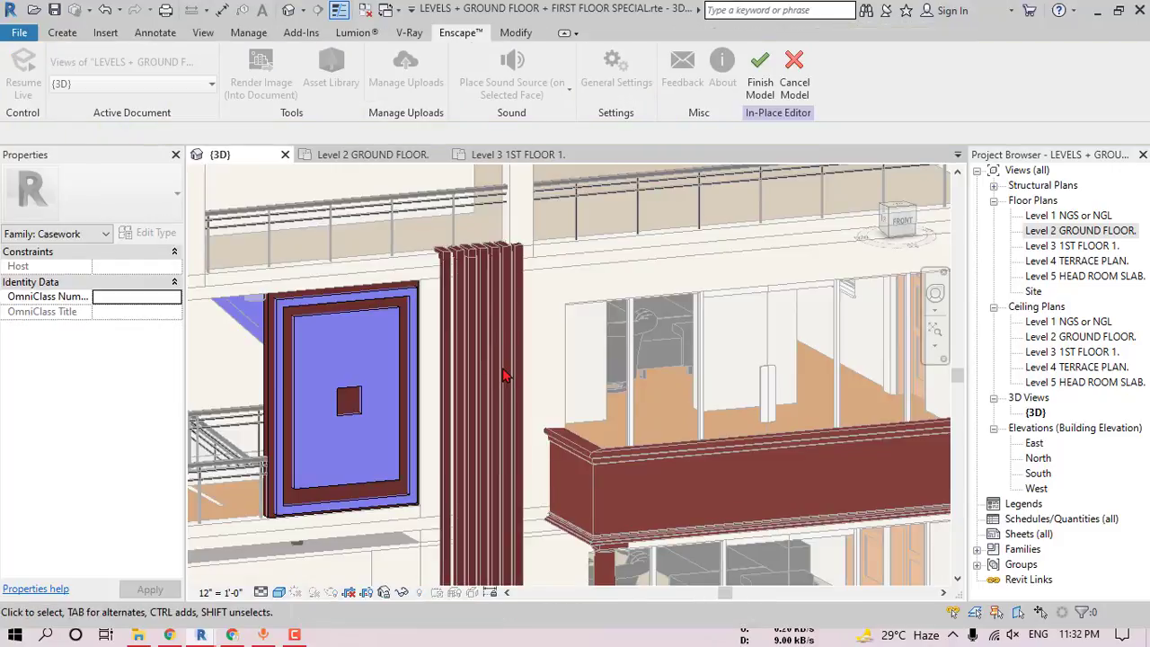
- Replace the 1.NEW DESIGEN material's appearance on the panel's inner slab and outer frame with Wax (Red) from the Finish library
click(340, 350)
scroll(282, 342, up, 5)
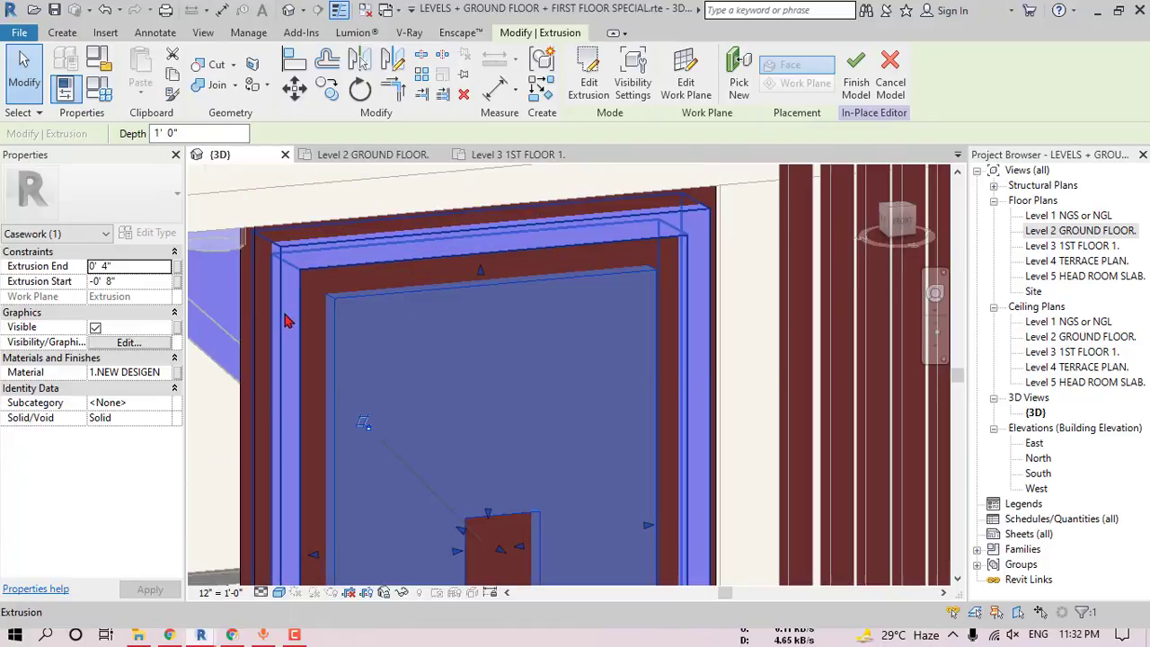
ctrl+click(286, 275)
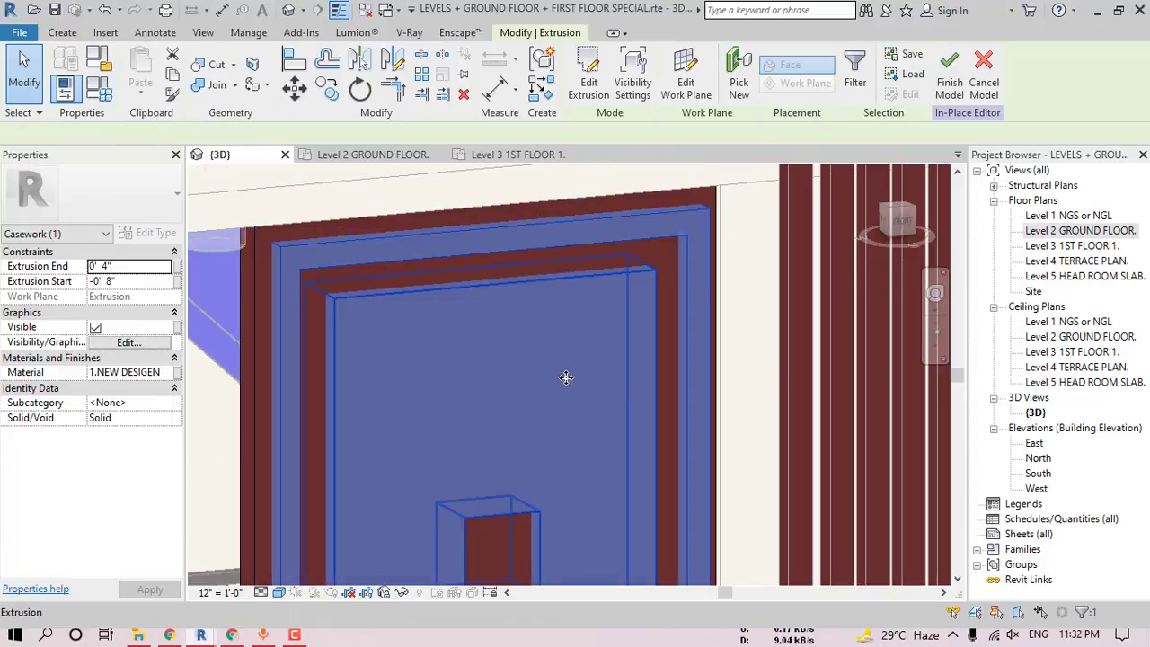
click(168, 376)
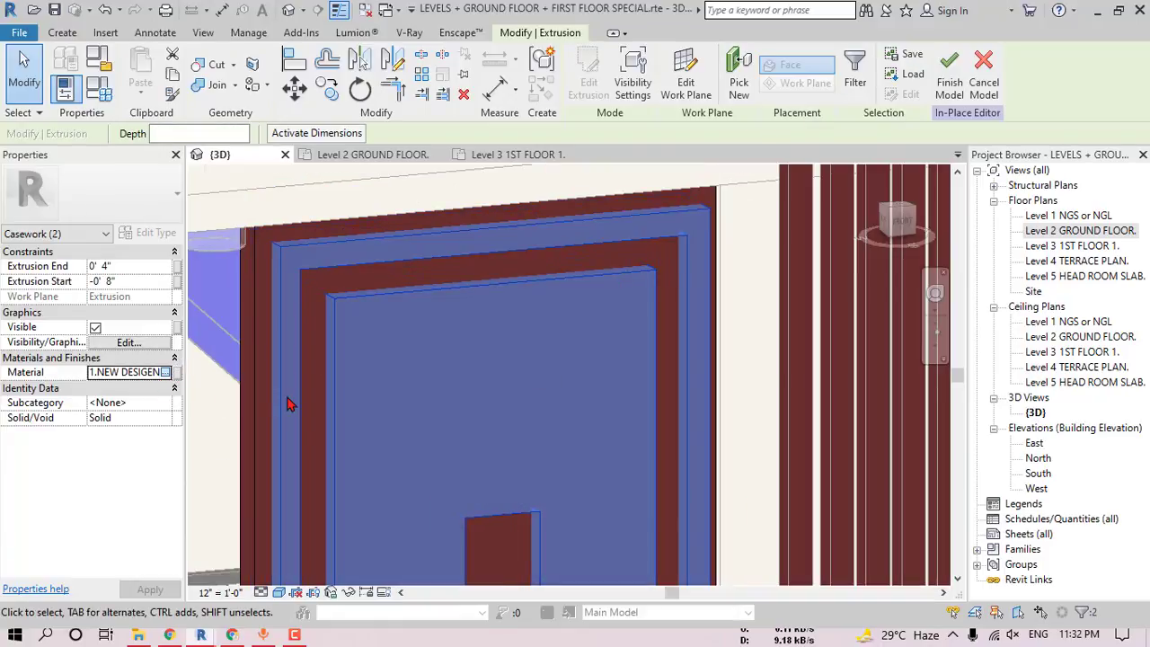
click(164, 372)
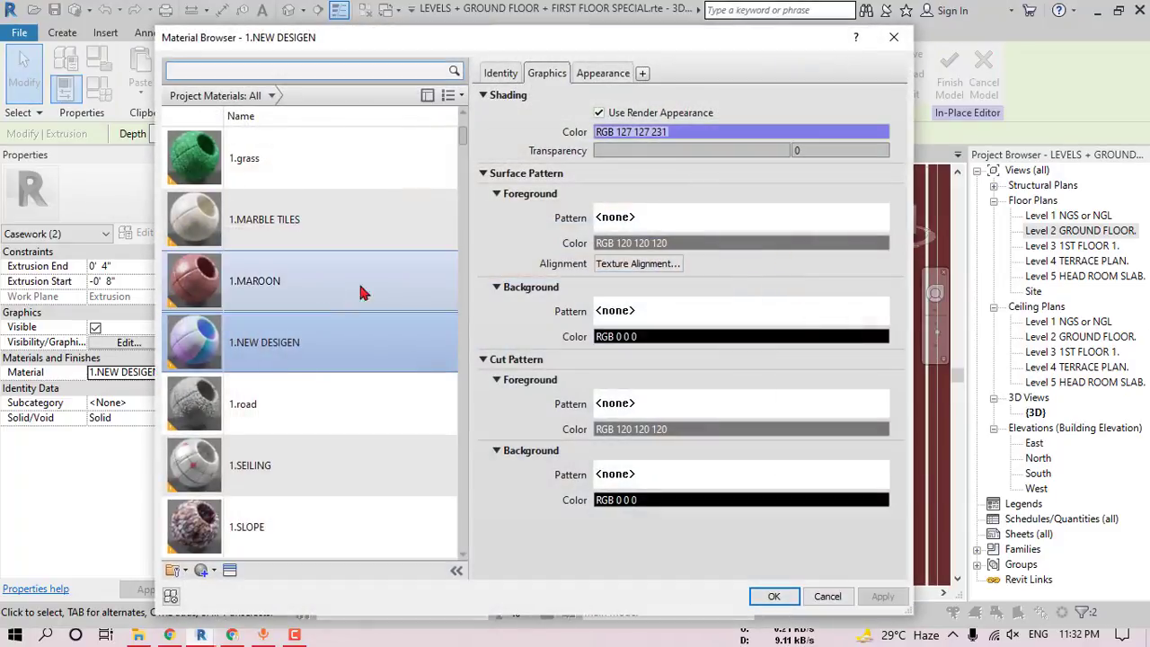
click(613, 75)
click(871, 97)
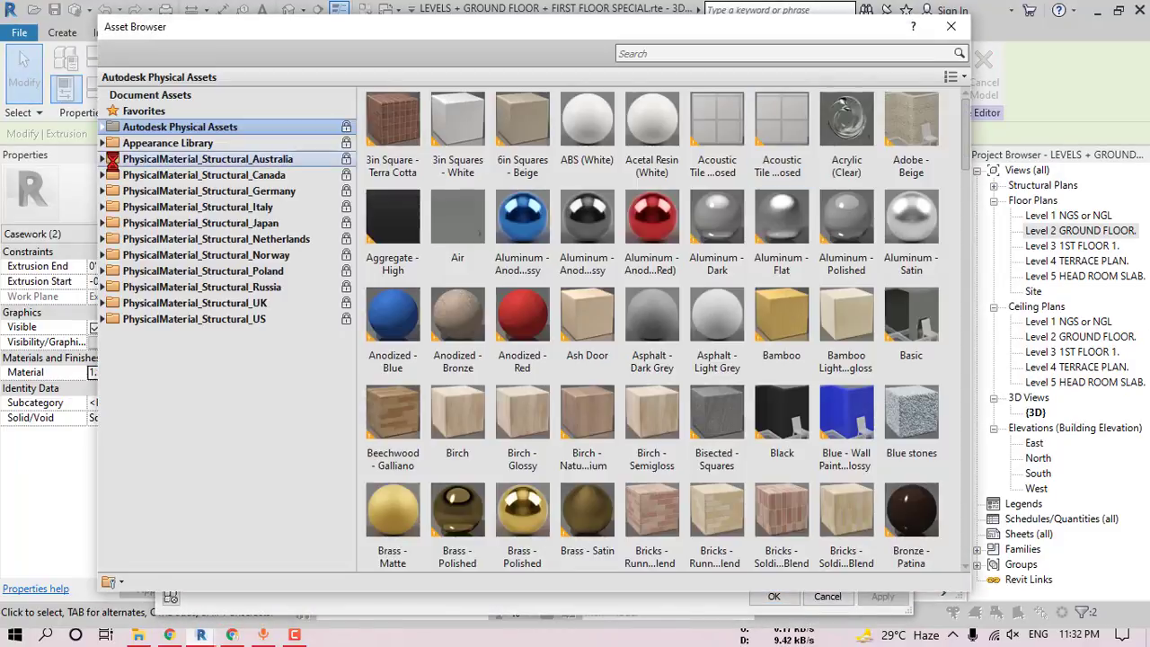
click(102, 144)
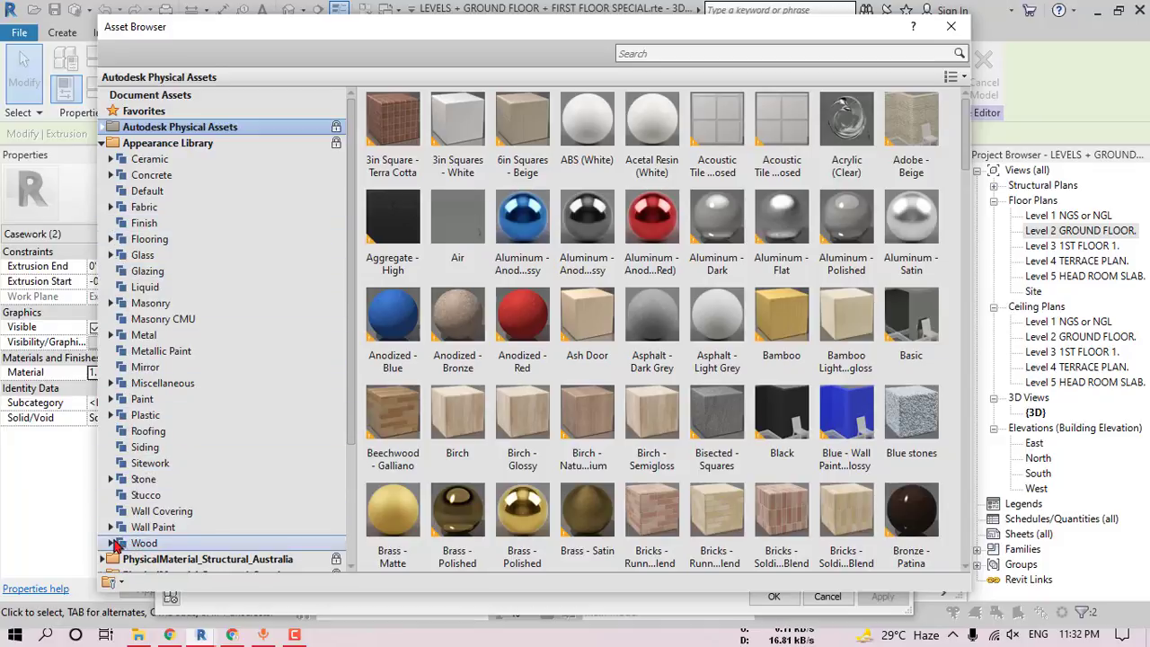
click(155, 560)
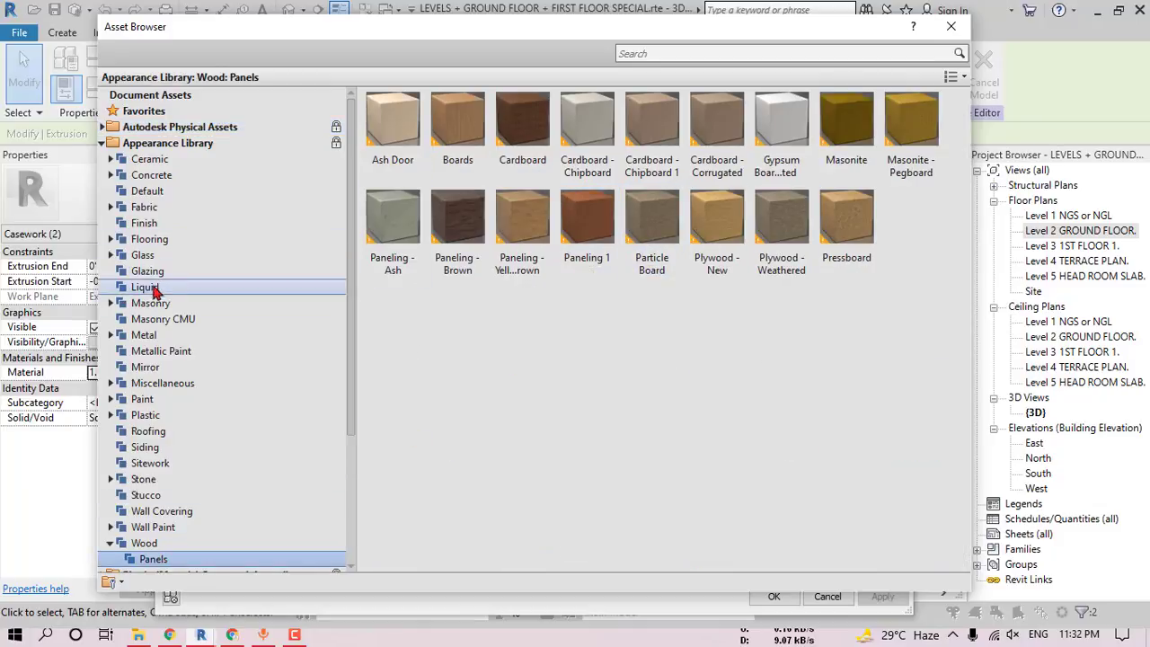
click(179, 387)
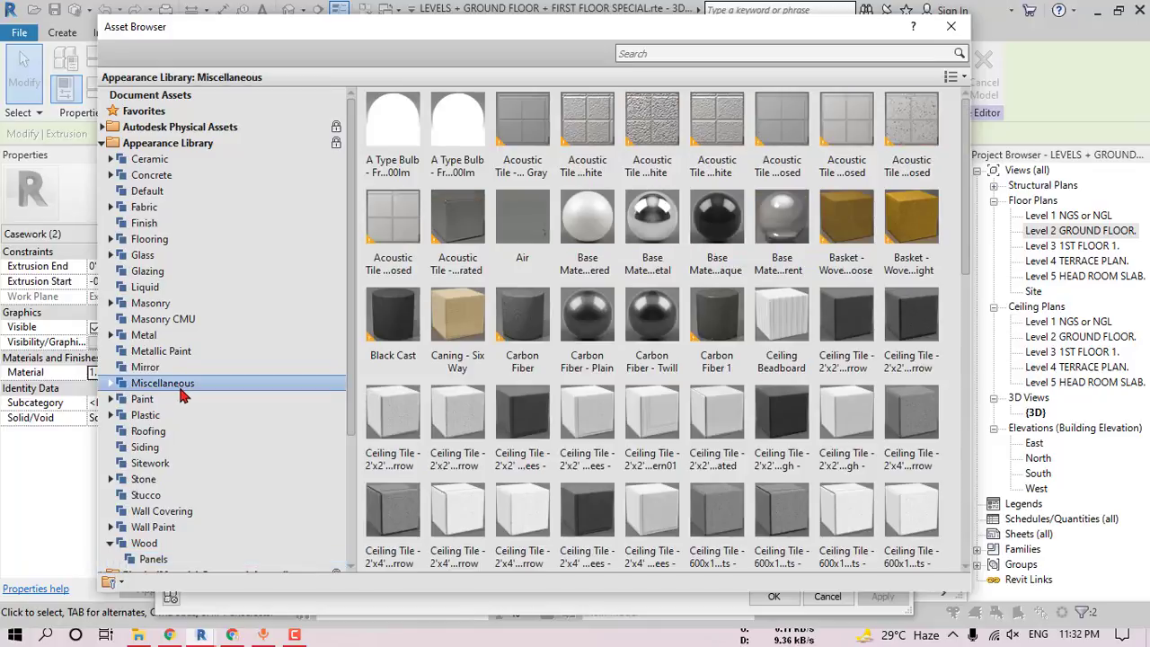
click(160, 240)
click(137, 226)
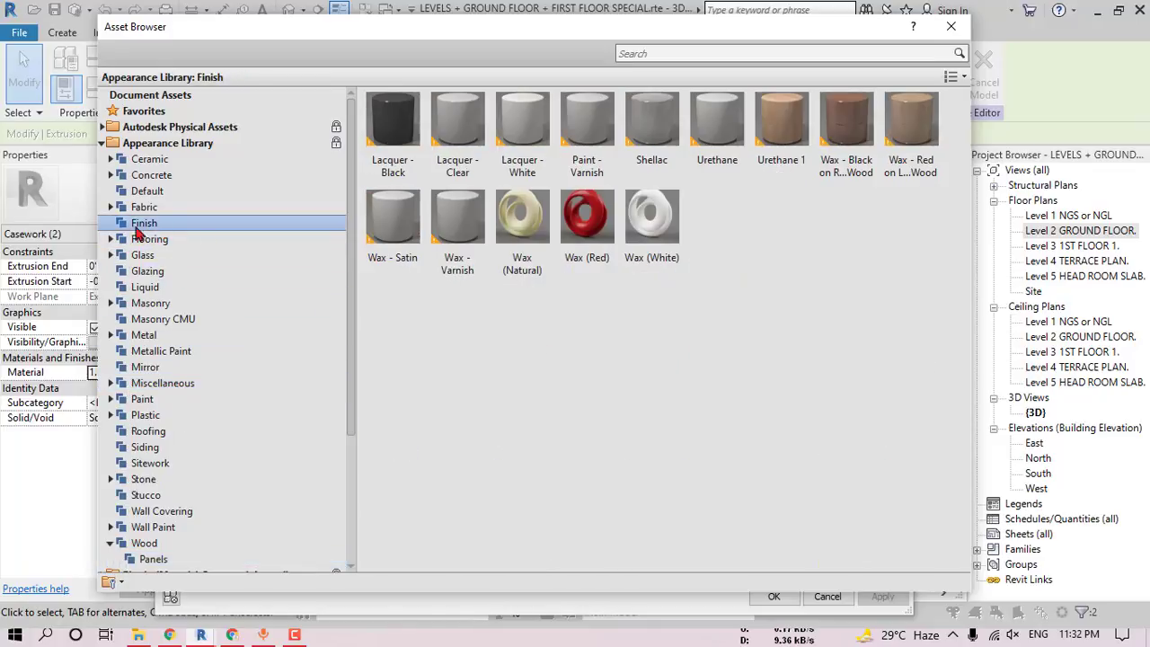
click(587, 271)
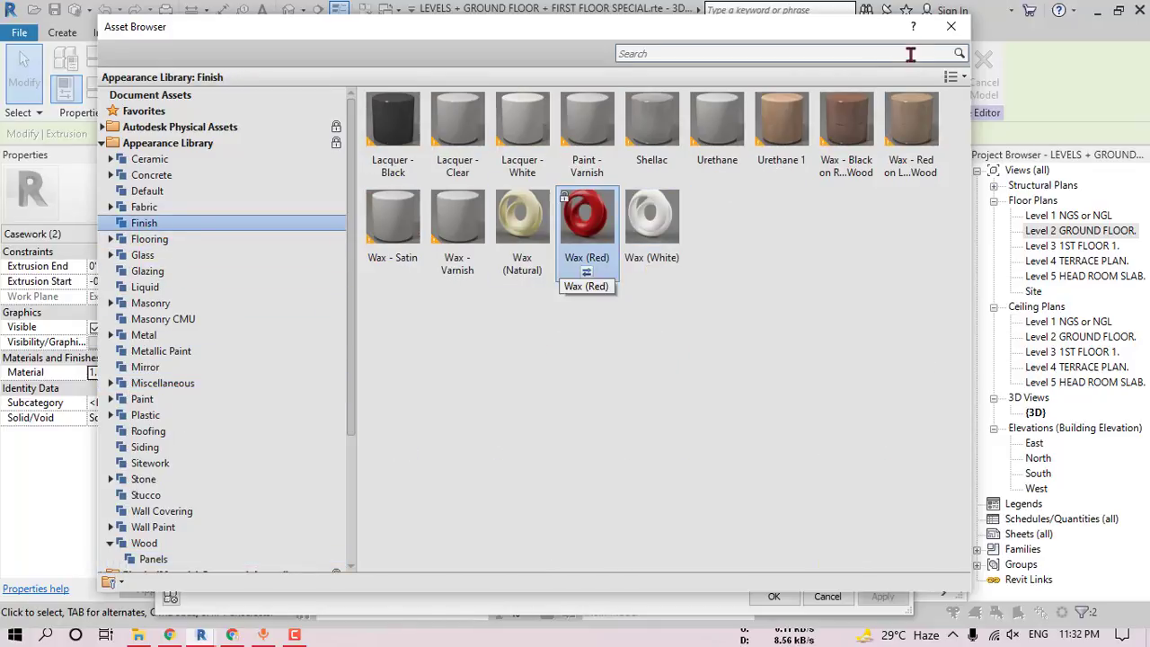
click(951, 26)
click(768, 597)
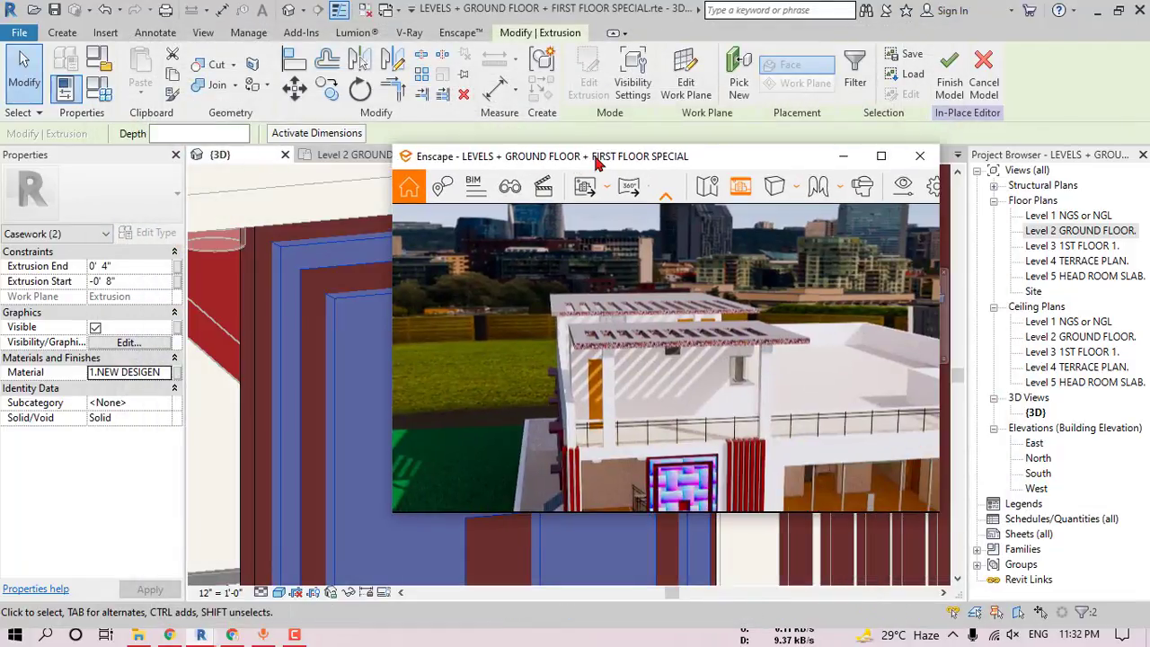
- Finish the in-place panel model and resume live updates in the maximized Enscape window
double_click(598, 162)
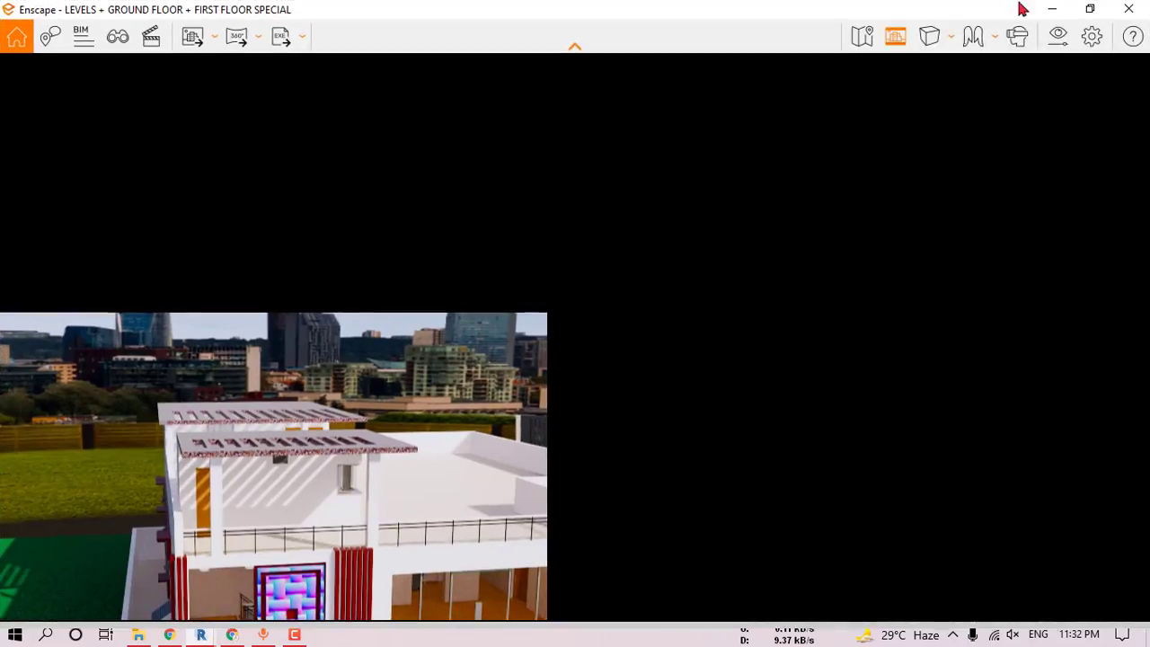
click(1065, 8)
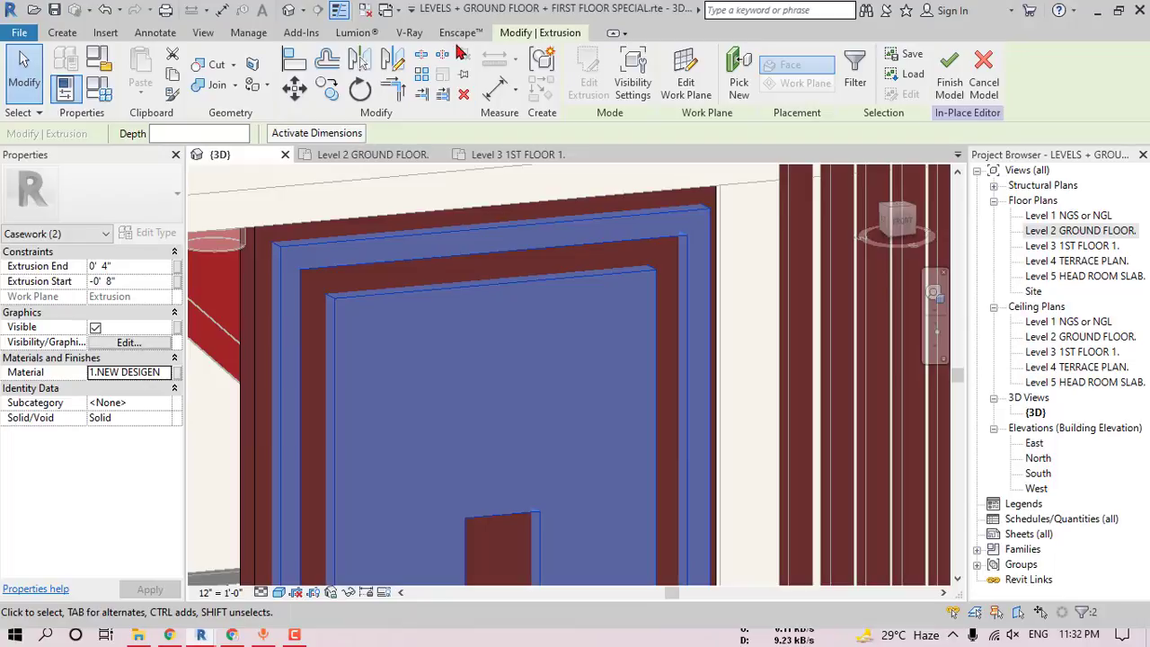
click(958, 81)
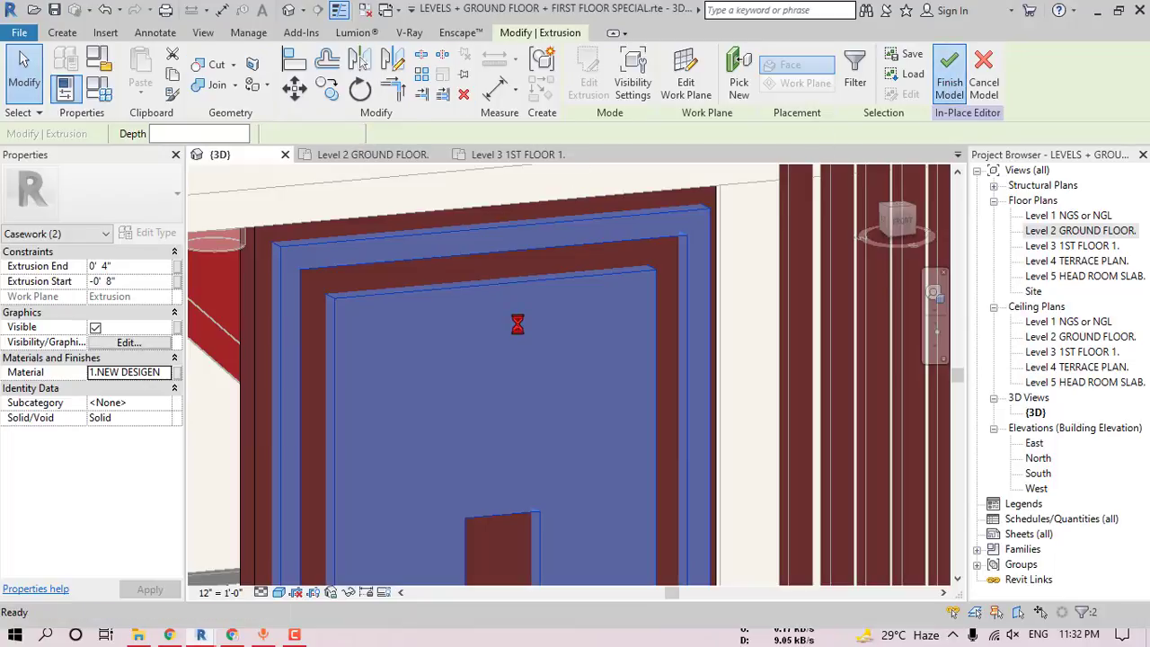
click(787, 38)
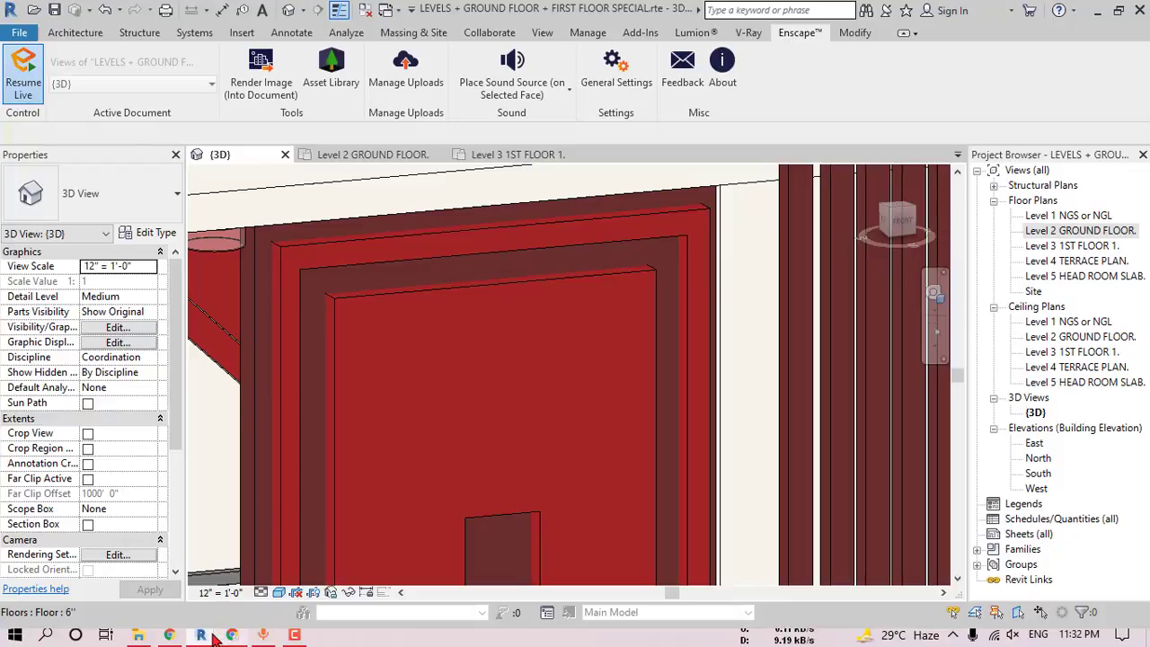
mouse_move(214, 636)
click(292, 562)
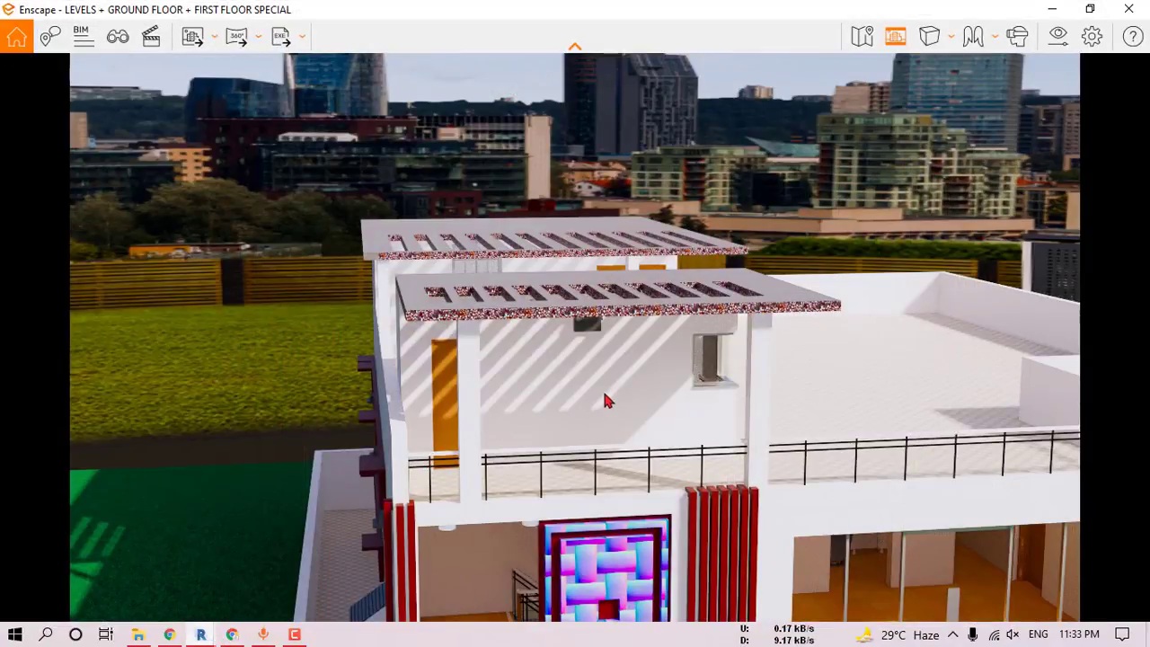
- Inspect the front gate area and the recoloured first-floor wall panel in the Enscape render
right_click(619, 390)
click(556, 409)
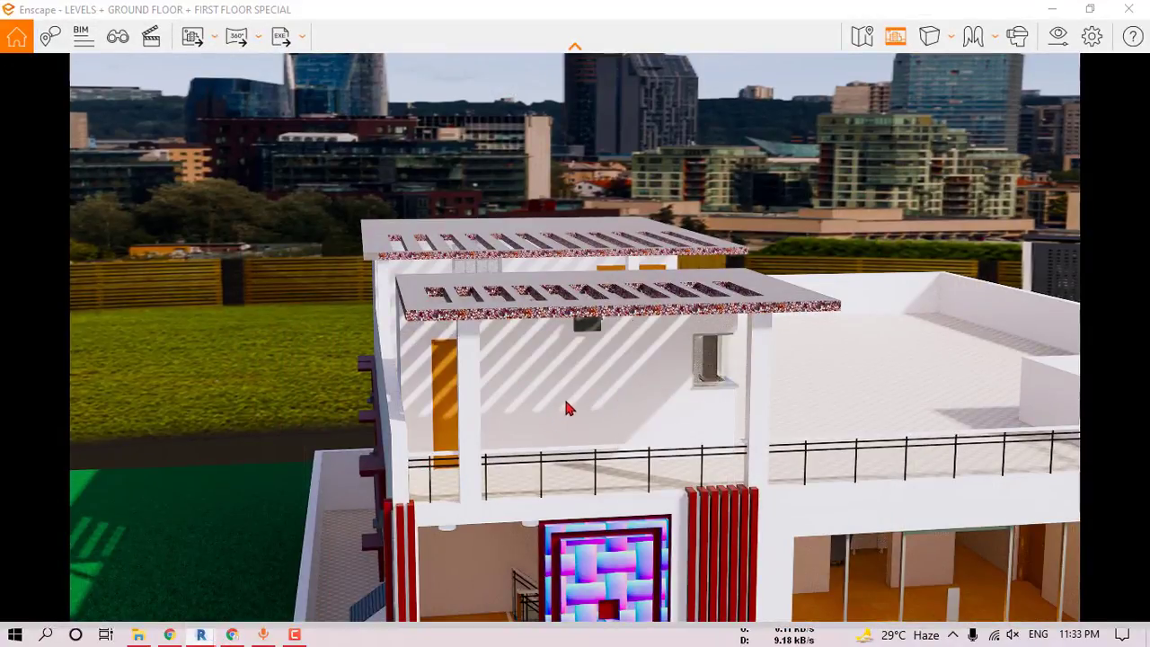
right_drag(565, 402, 570, 400)
drag(570, 400, 629, 616)
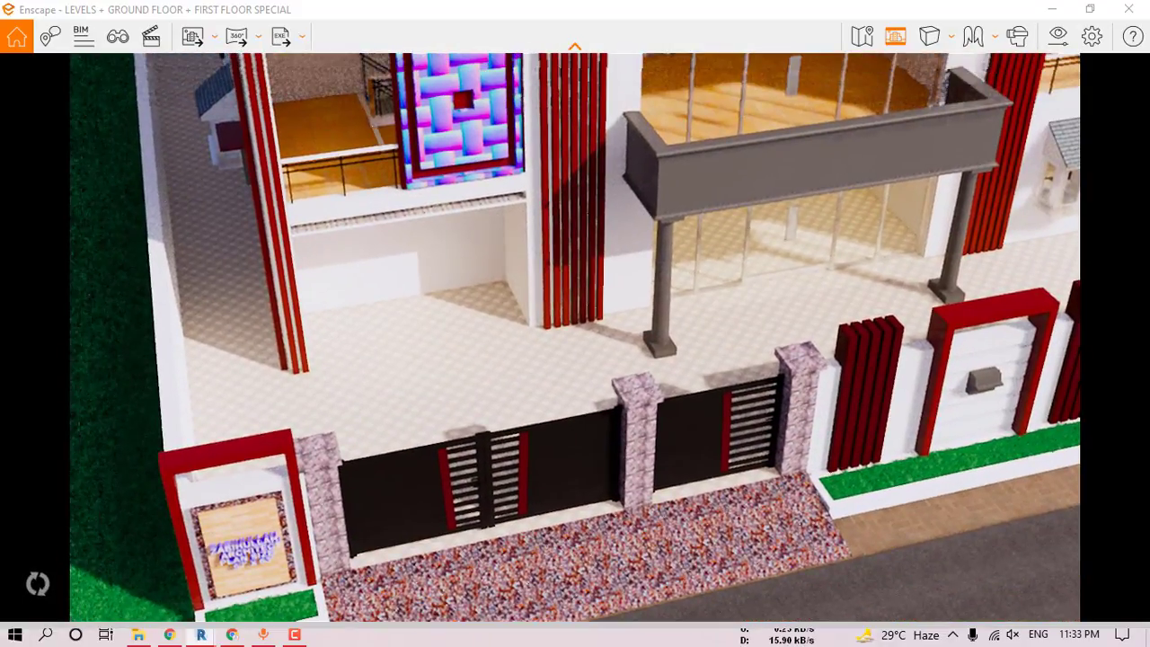
drag(602, 461, 572, 368)
scroll(571, 362, up, 2)
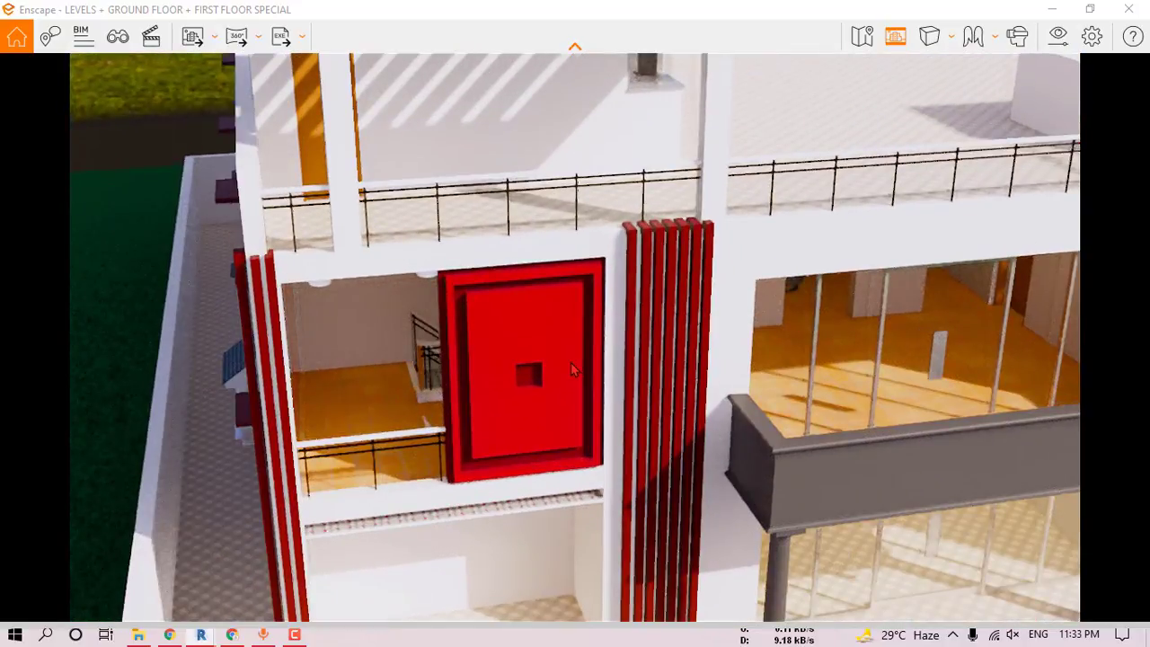
- Switch from the Enscape render of the house front to Revit and pause the live updates
scroll(571, 362, down, 2)
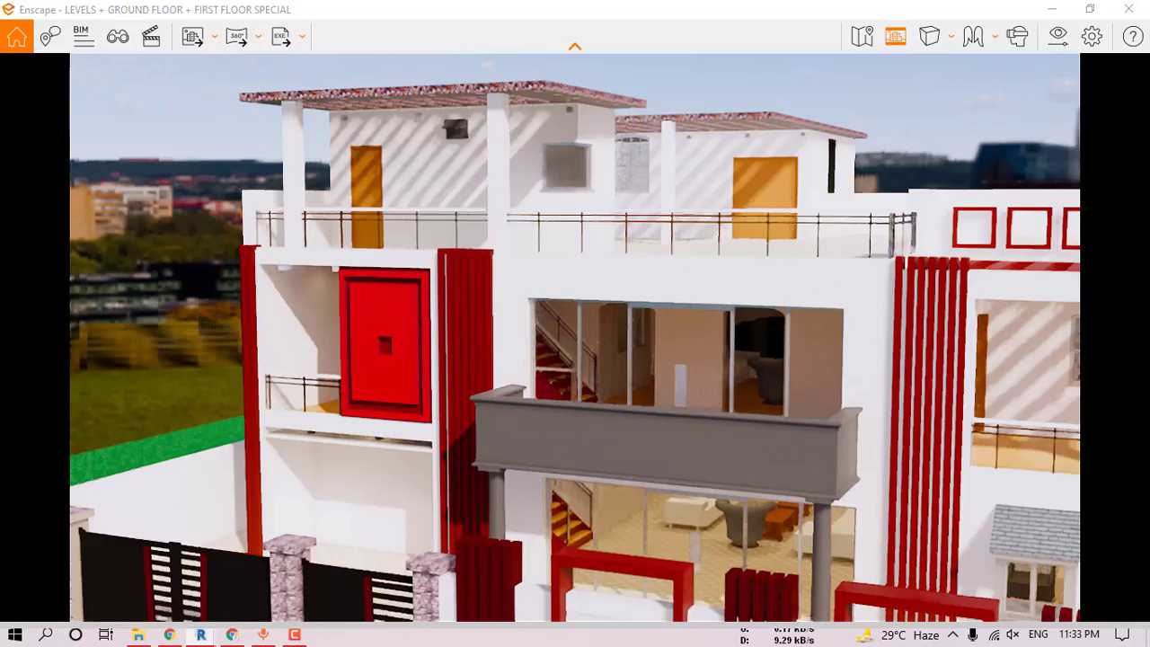
right_drag(260, 82, 387, 77)
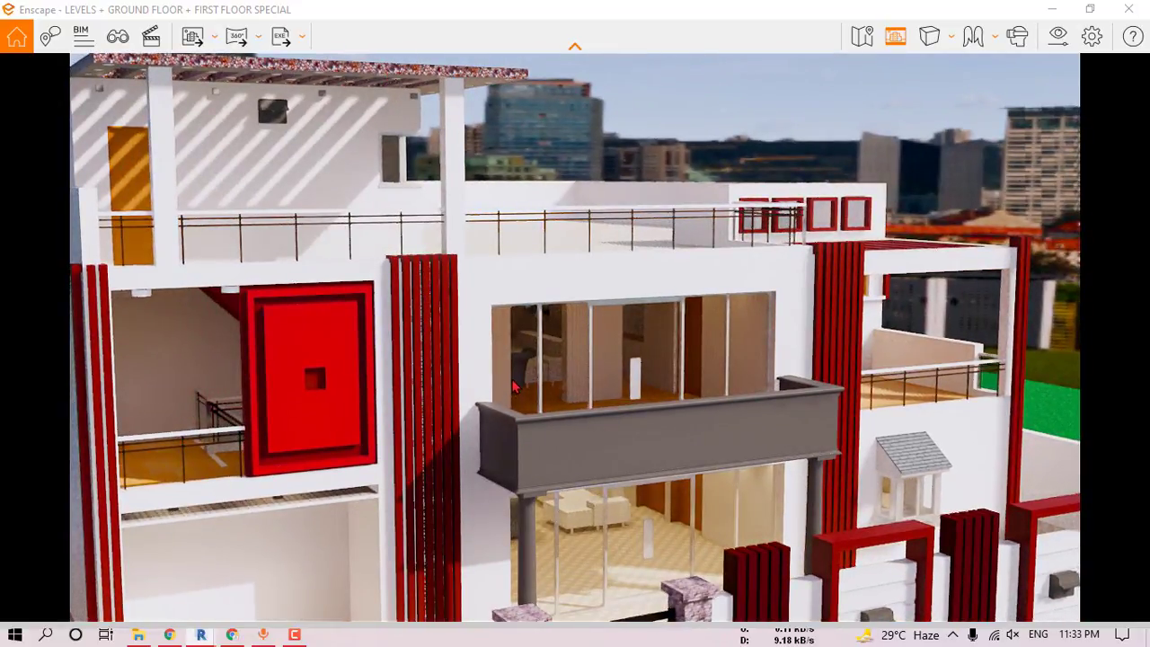
right_drag(537, 386, 538, 346)
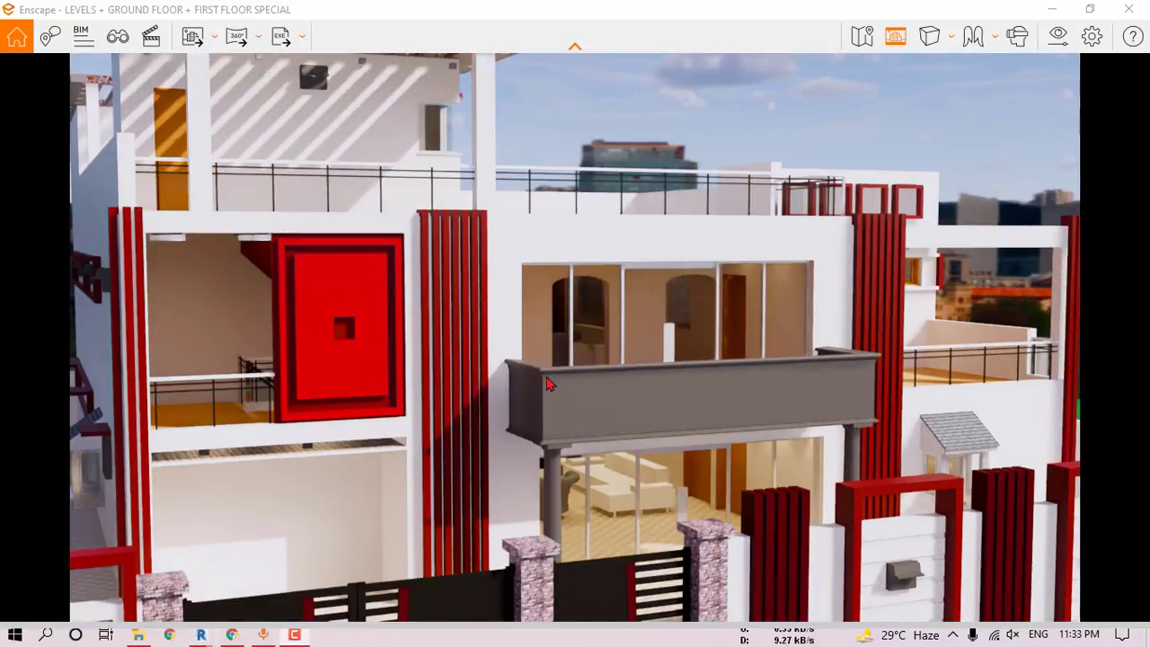
drag(551, 389, 563, 459)
drag(318, 304, 301, 301)
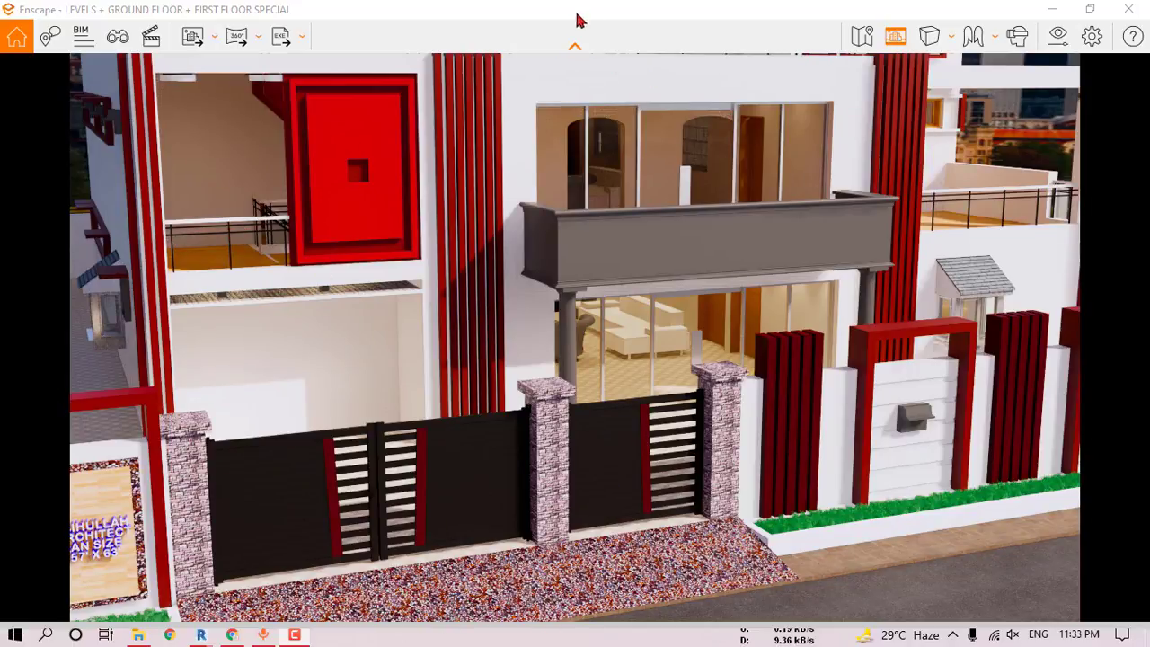
drag(575, 11, 1149, 108)
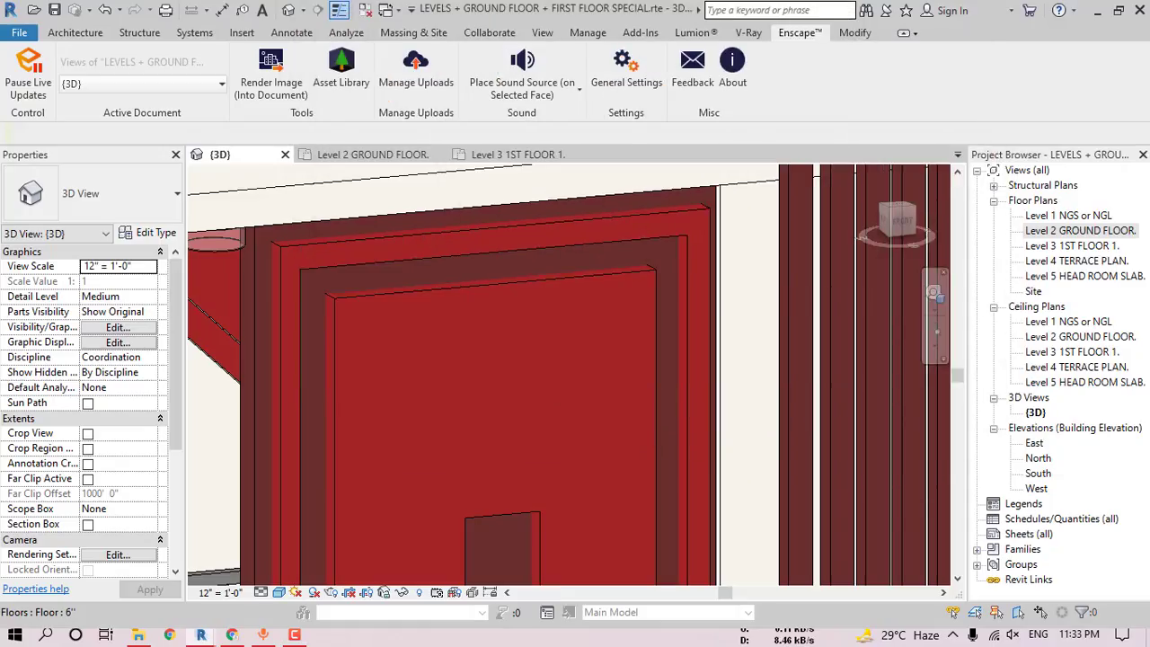
click(20, 75)
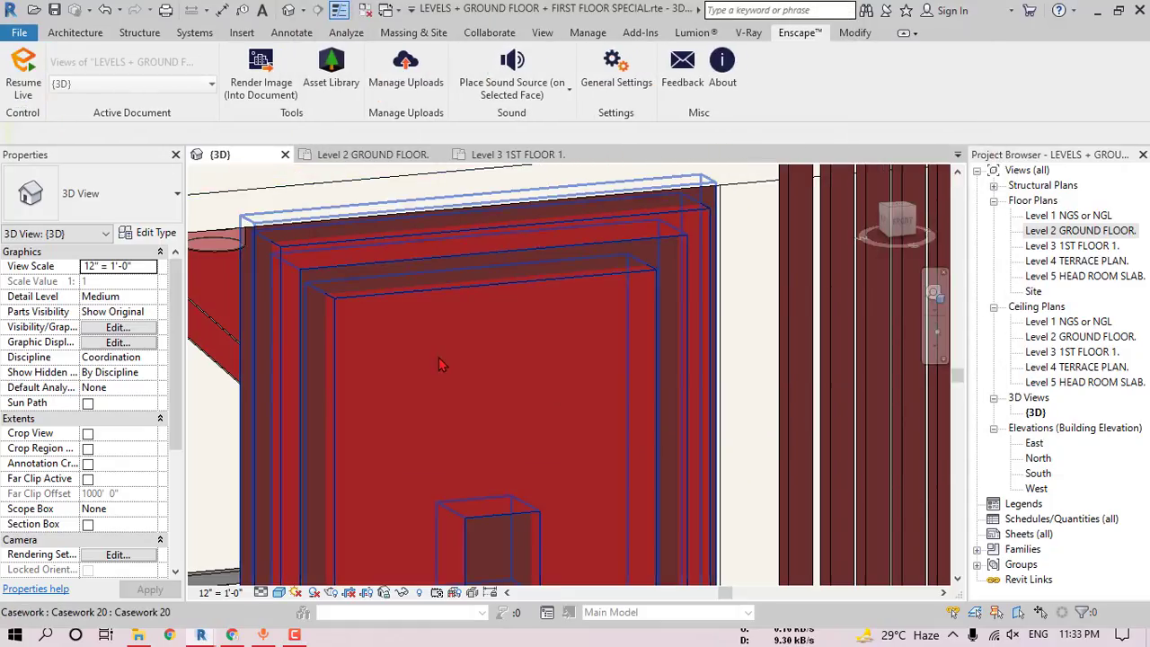
- Open the entrance ramp in front of the gates for in-place editing and select its extrusion
scroll(467, 386, down, 4)
scroll(510, 410, down, 3)
middle_drag(530, 382, 485, 172)
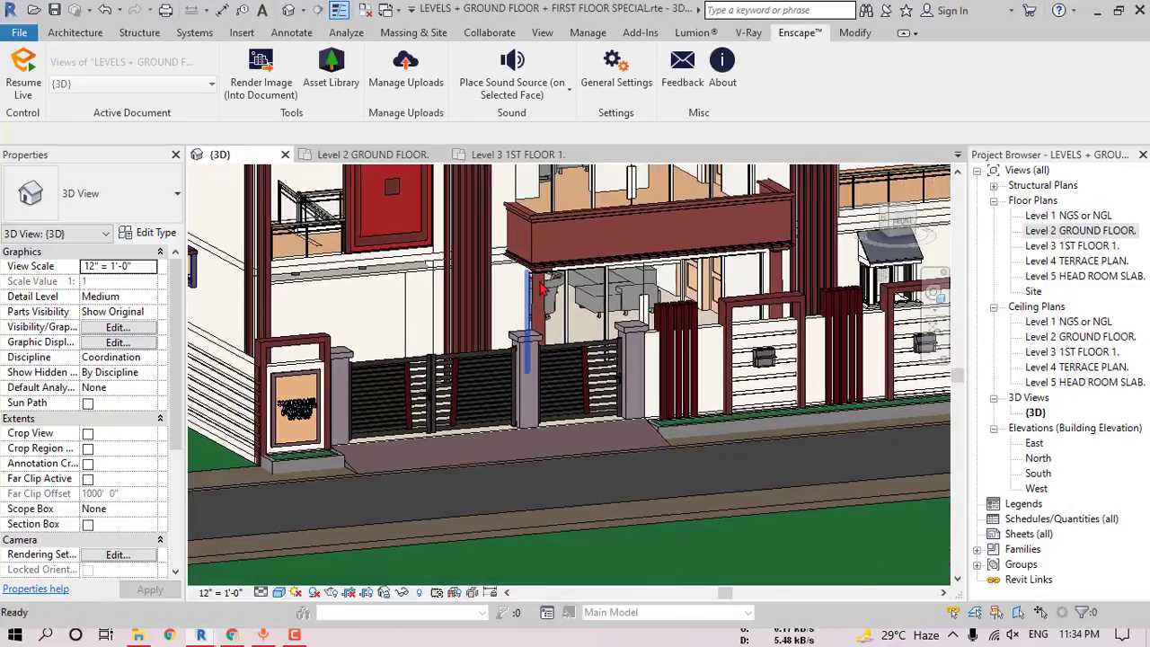
shift+middle_drag(575, 265, 595, 370)
middle_drag(595, 371, 573, 267)
scroll(572, 265, up, 4)
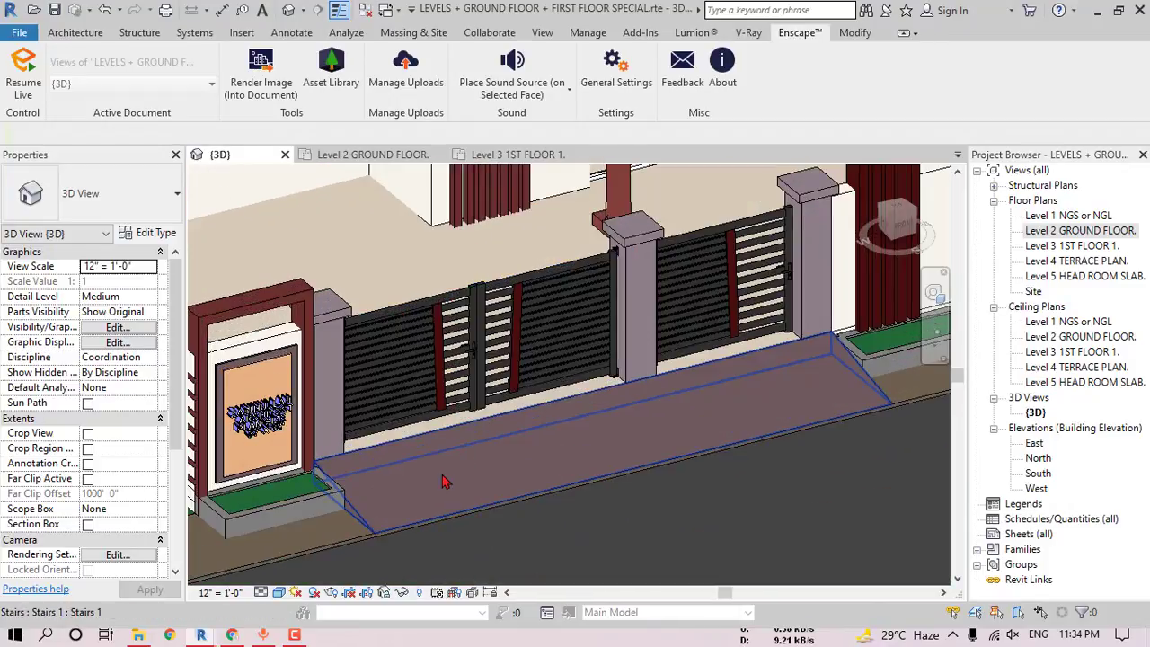
click(372, 510)
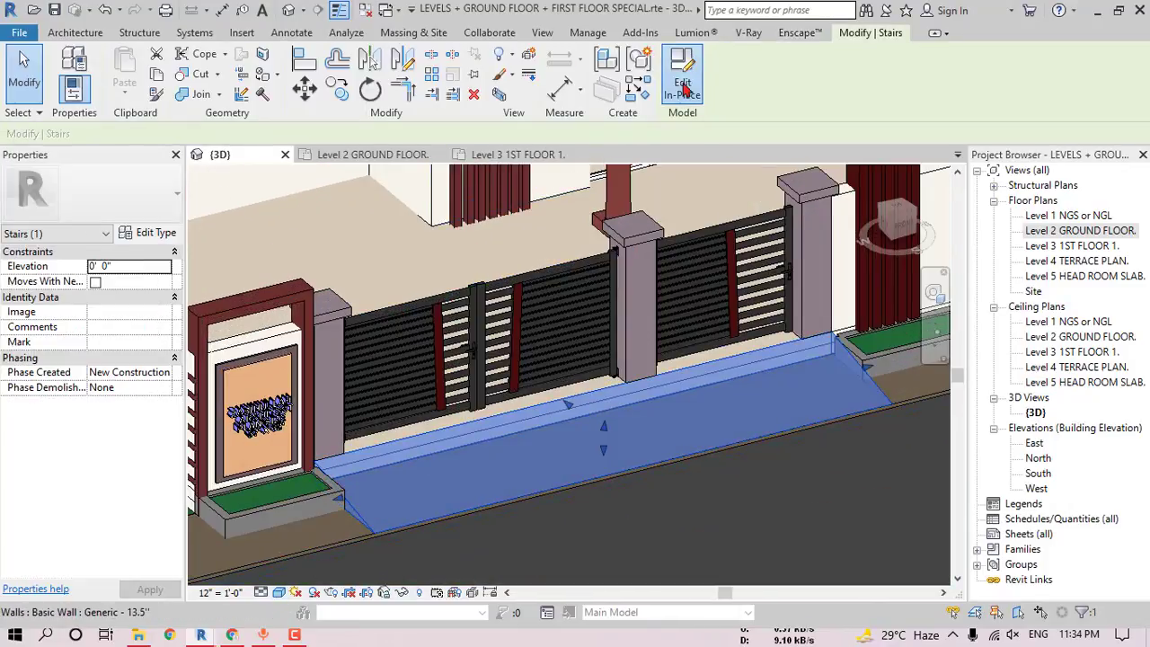
click(470, 459)
- Open the appearance of the ramp's 1.SLOPE material and expand the Appearance Library to choose a replacement asset
click(143, 374)
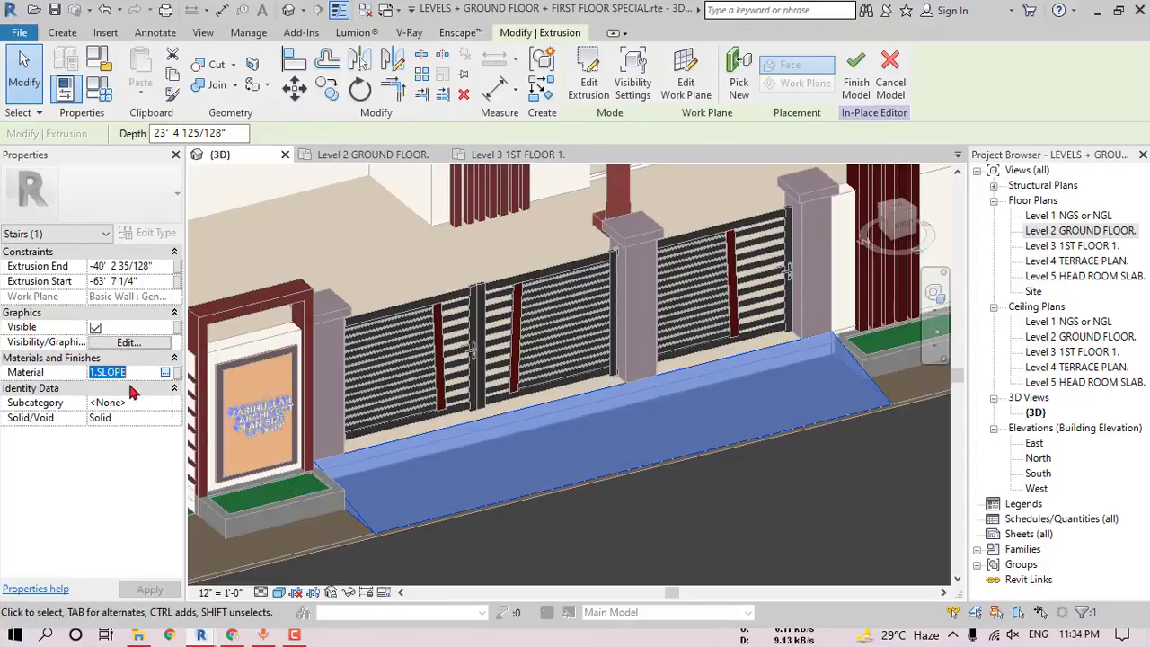
click(165, 371)
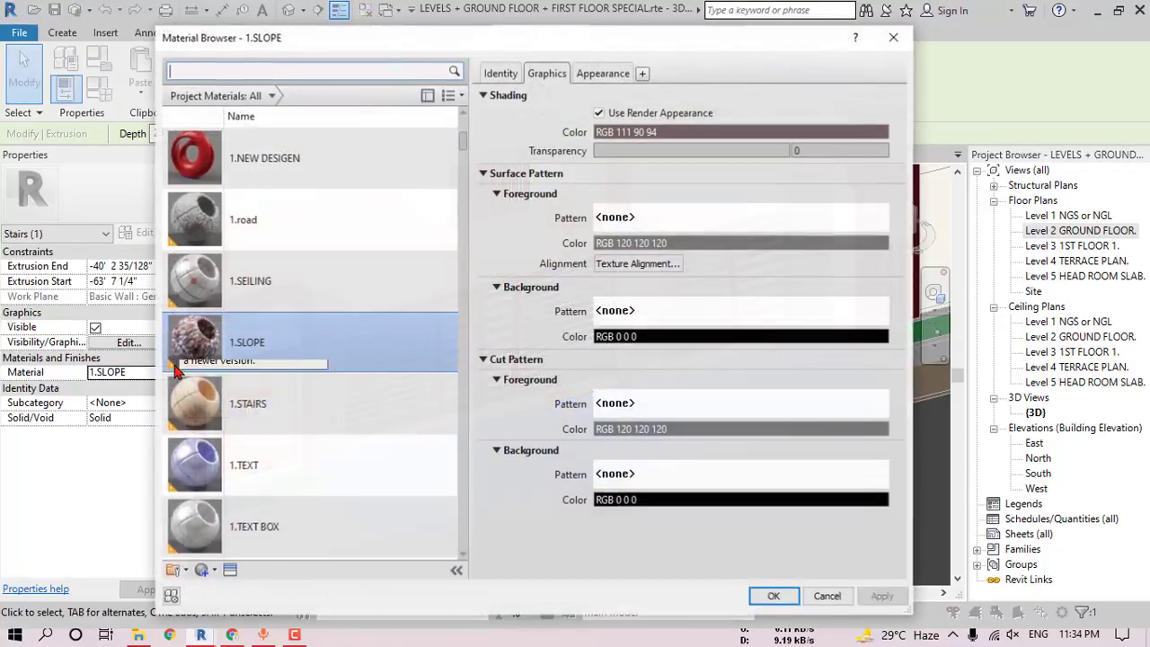
click(603, 73)
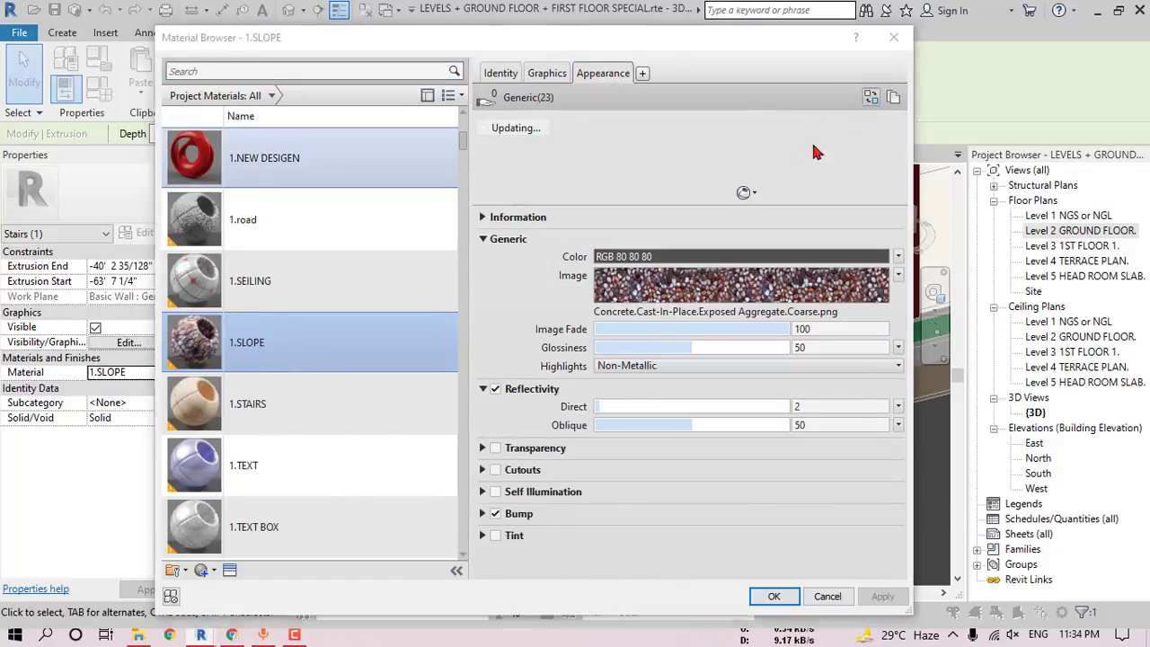
click(871, 97)
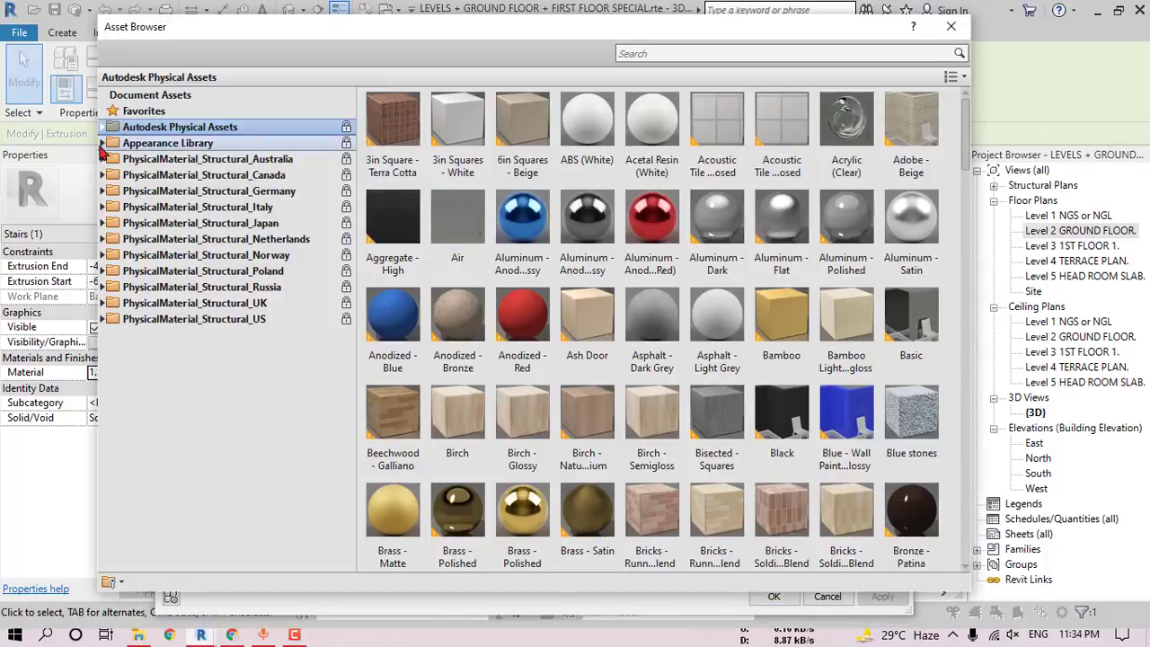
click(102, 144)
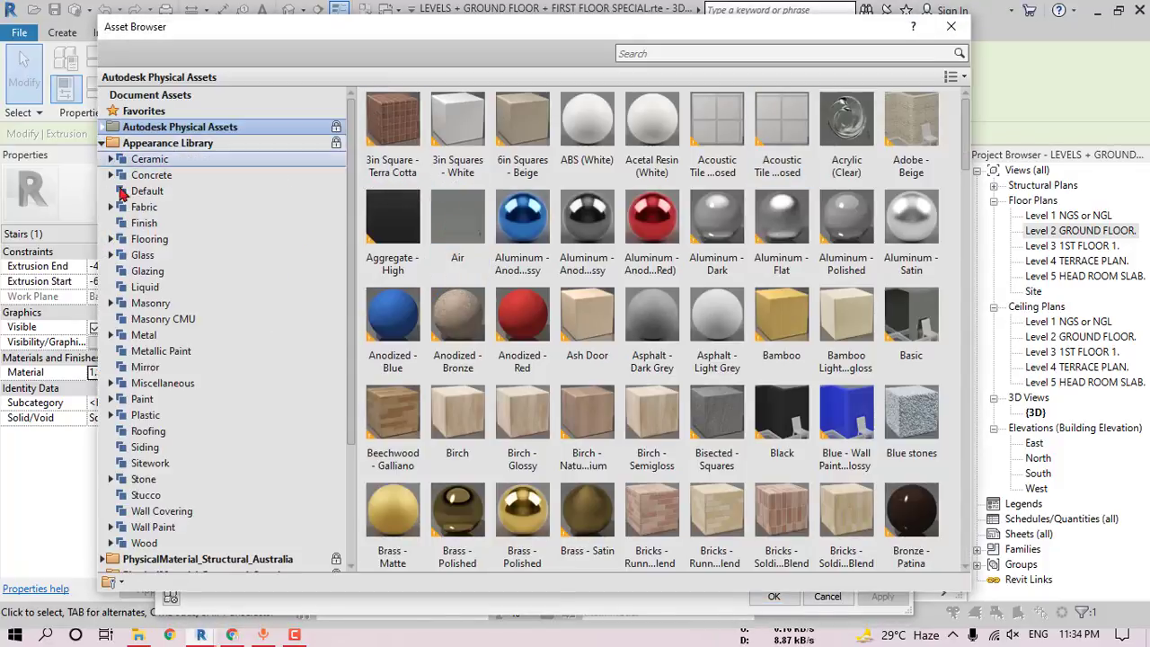
- Replace the 1.SLOPE appearance with a cobble stone asset from the Sitework category
click(166, 464)
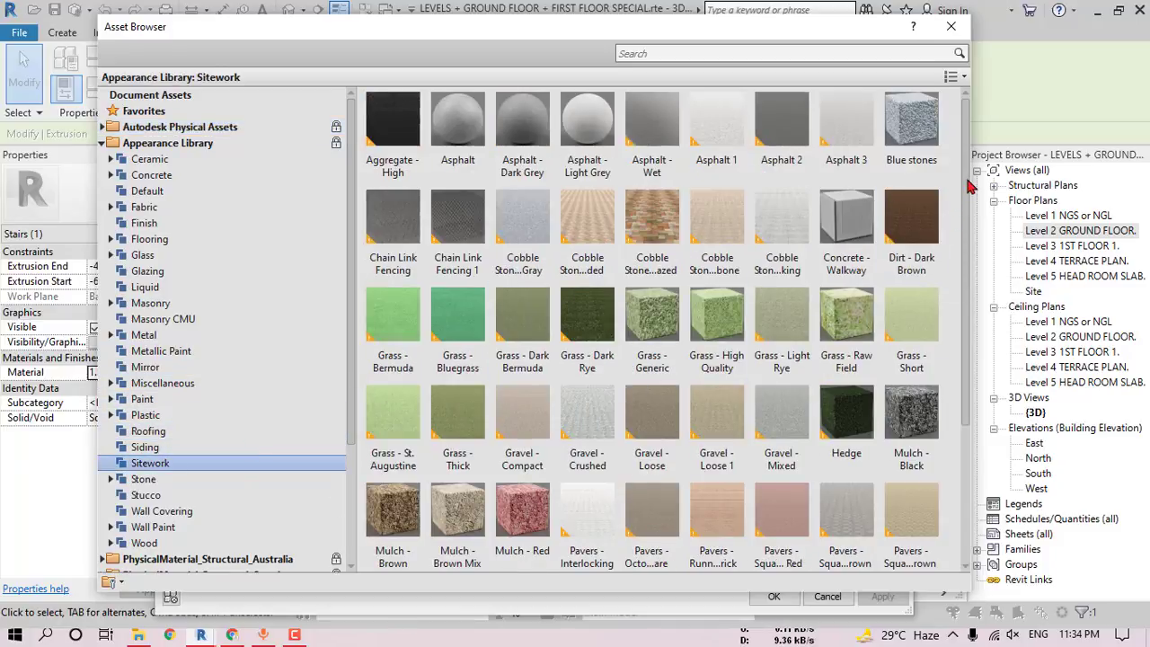
scroll(899, 180, down, 1)
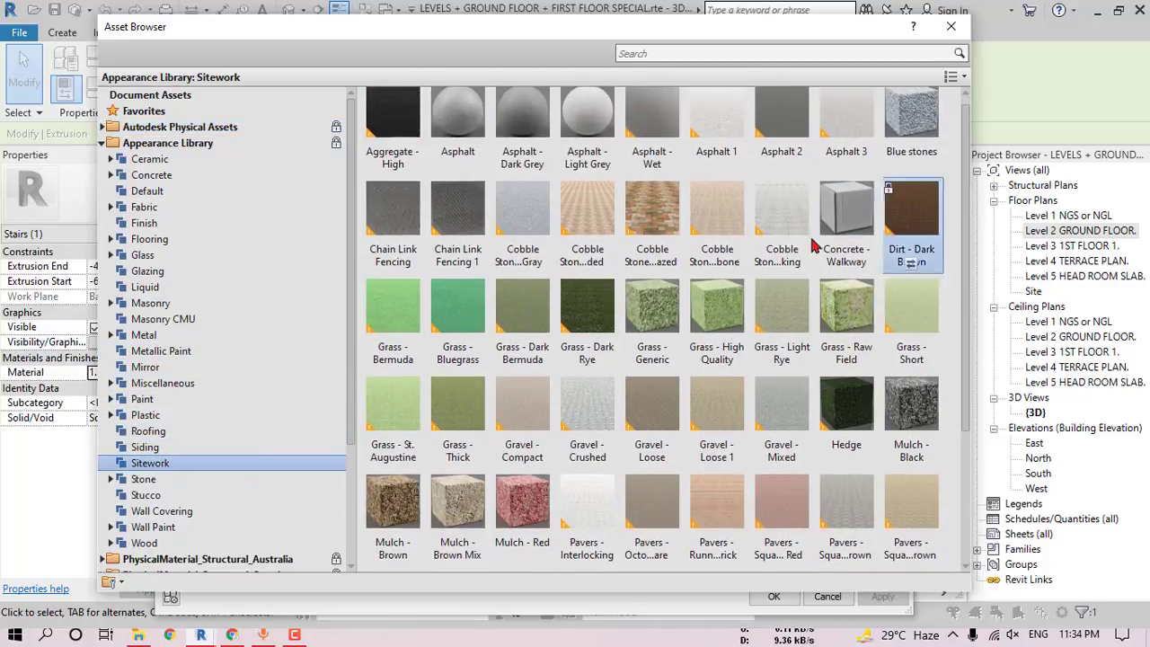
click(651, 263)
drag(741, 36, 764, 23)
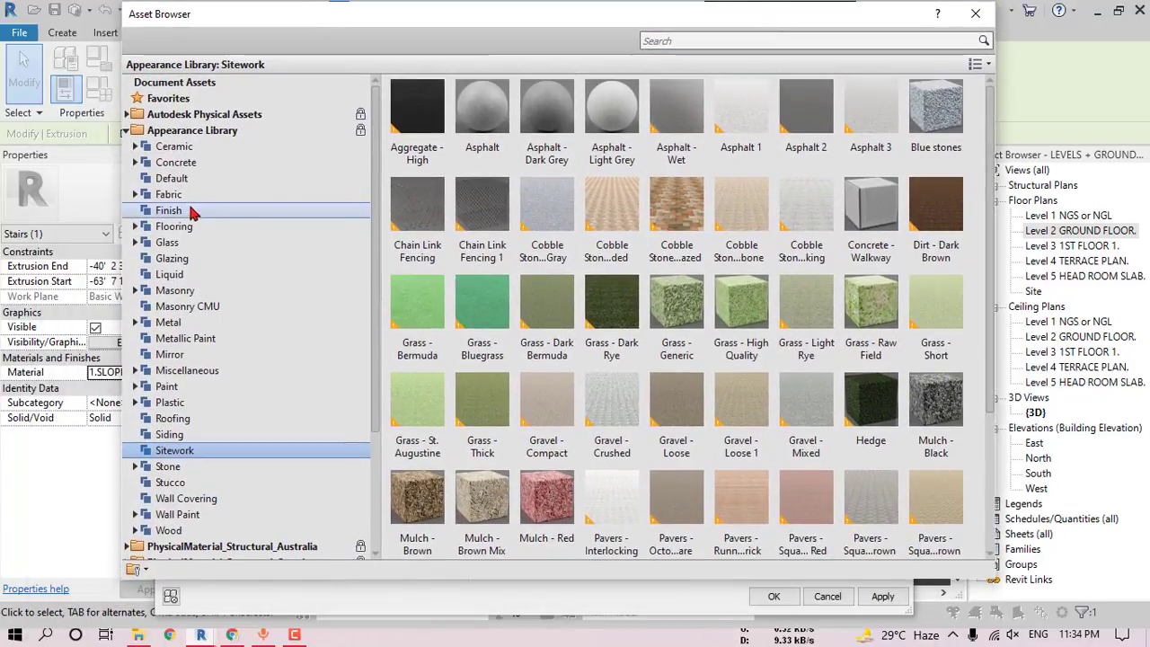
- Replace the 1.SLOPE appearance with Slate - Red 1 from the Flooring Stone category and close the asset library
click(177, 227)
click(136, 228)
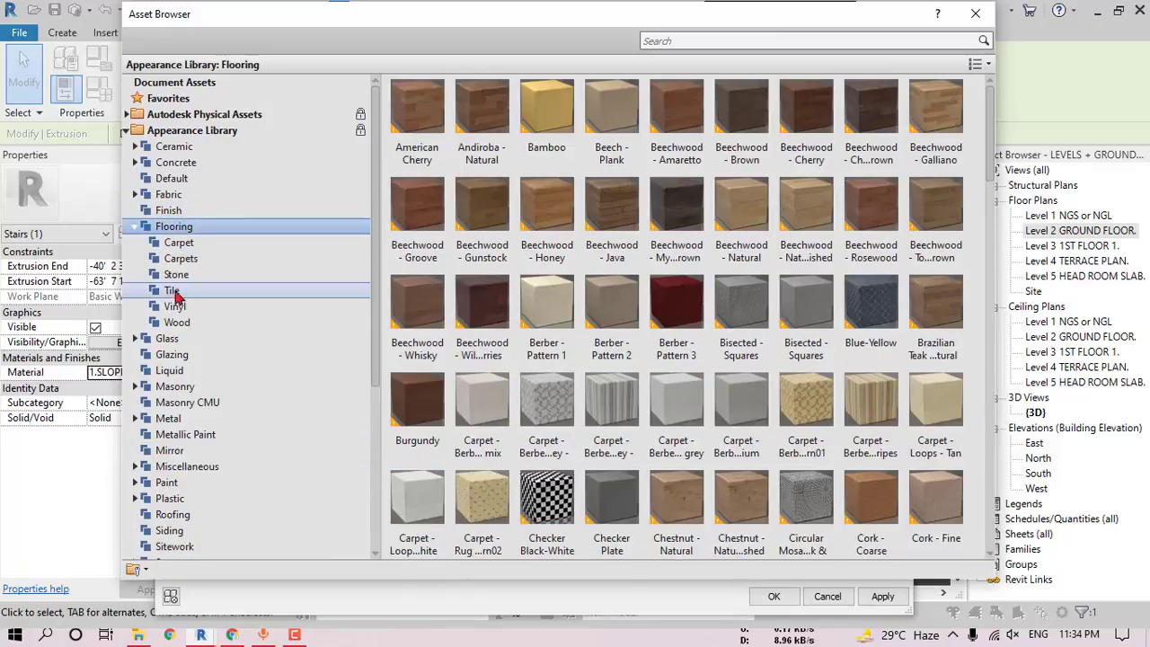
click(182, 276)
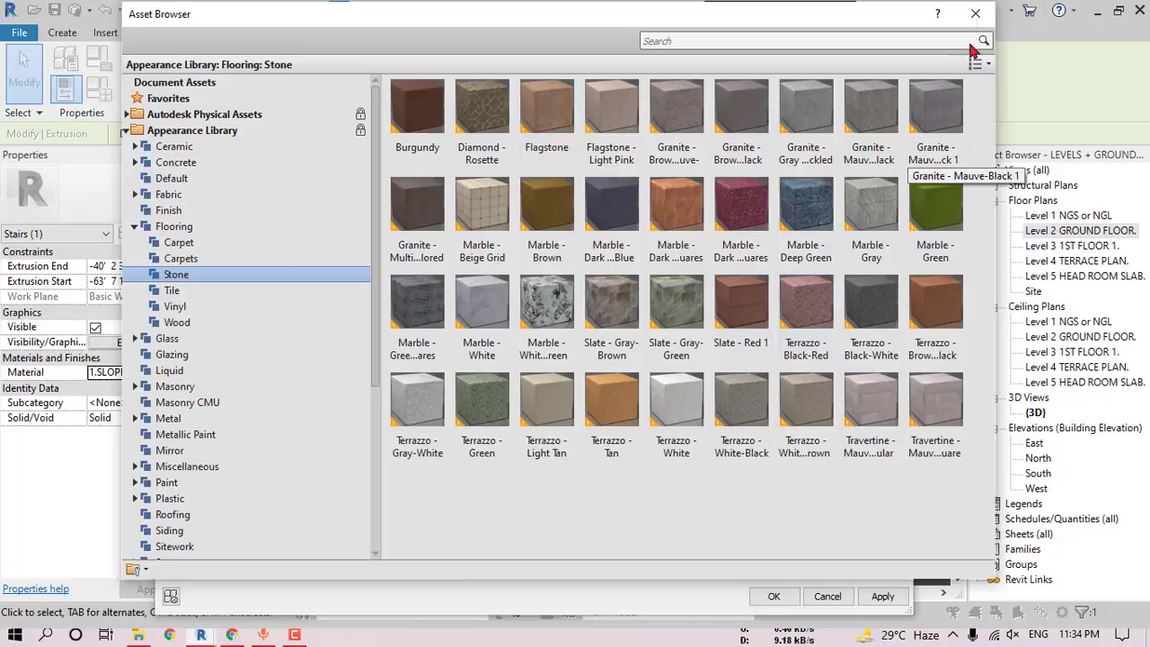
click(978, 15)
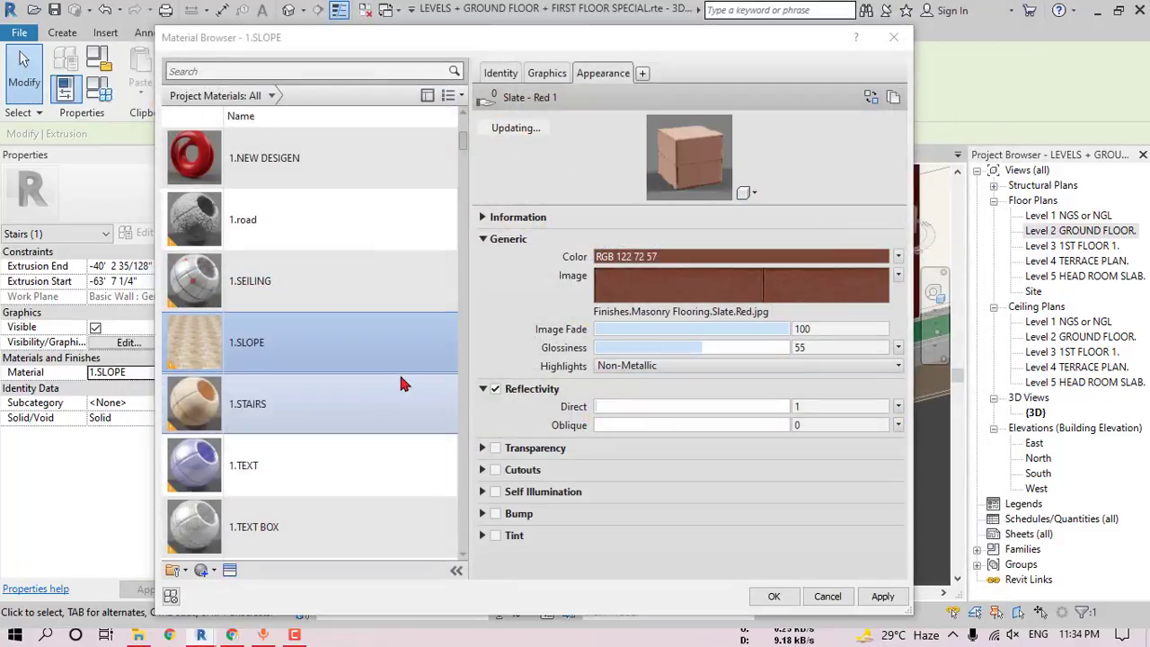
- Replace the 1.STAIRS material's appearance with Polished - Black from the Stone category and close the asset library
click(268, 406)
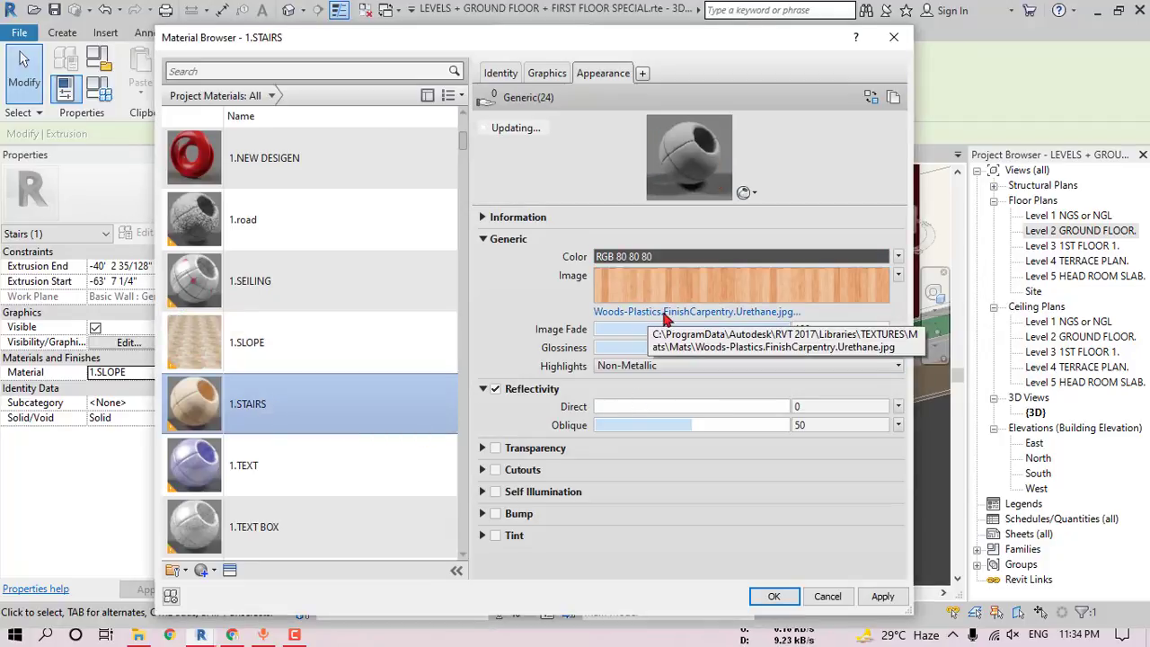
click(871, 96)
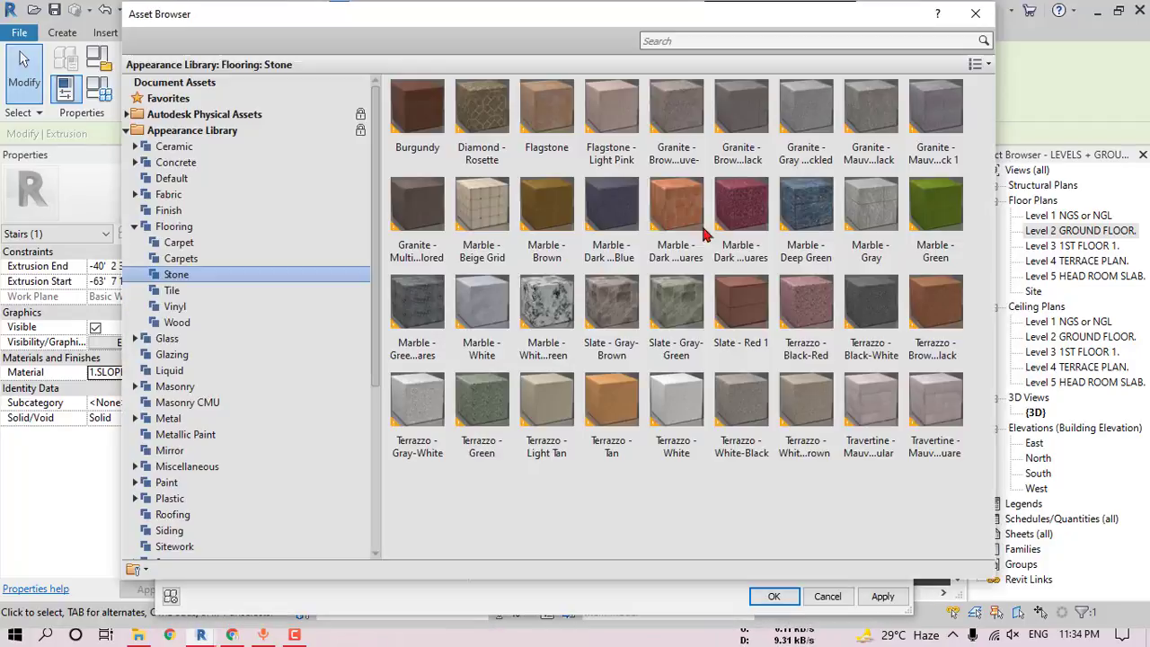
scroll(198, 463, down, 1)
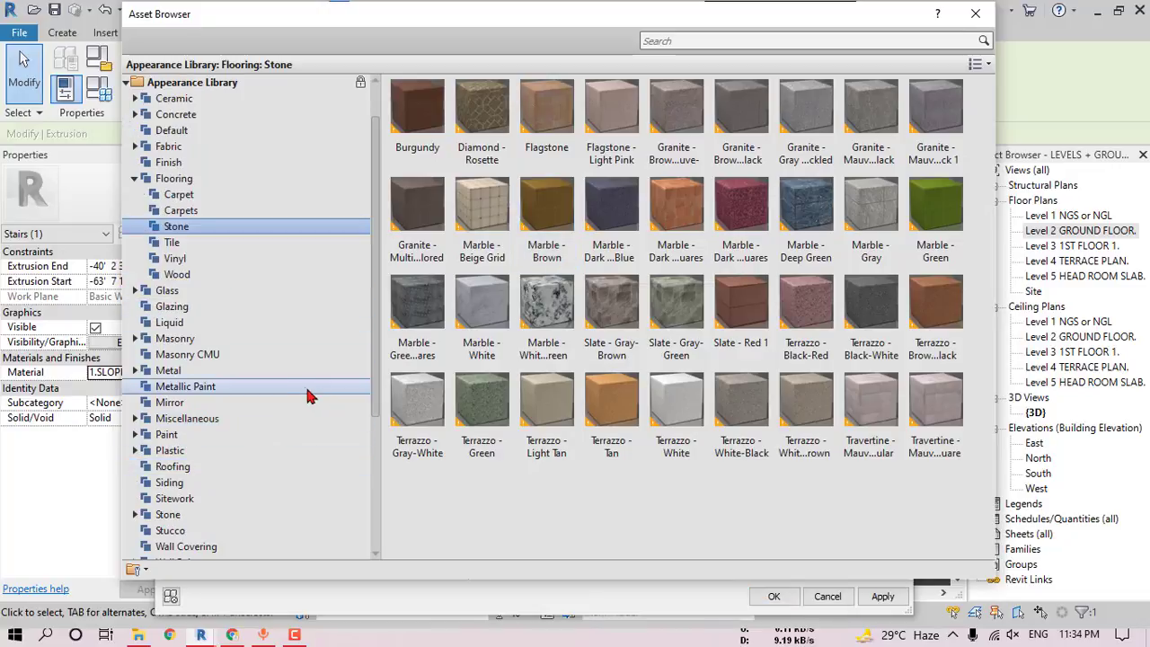
scroll(270, 386, down, 1)
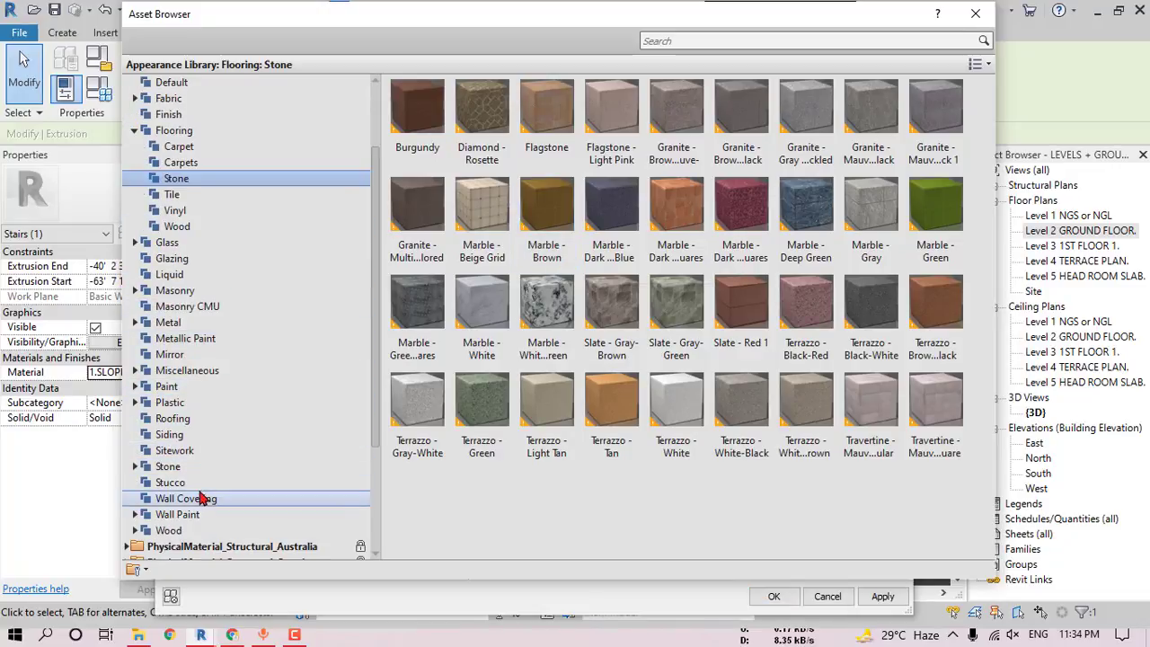
click(173, 195)
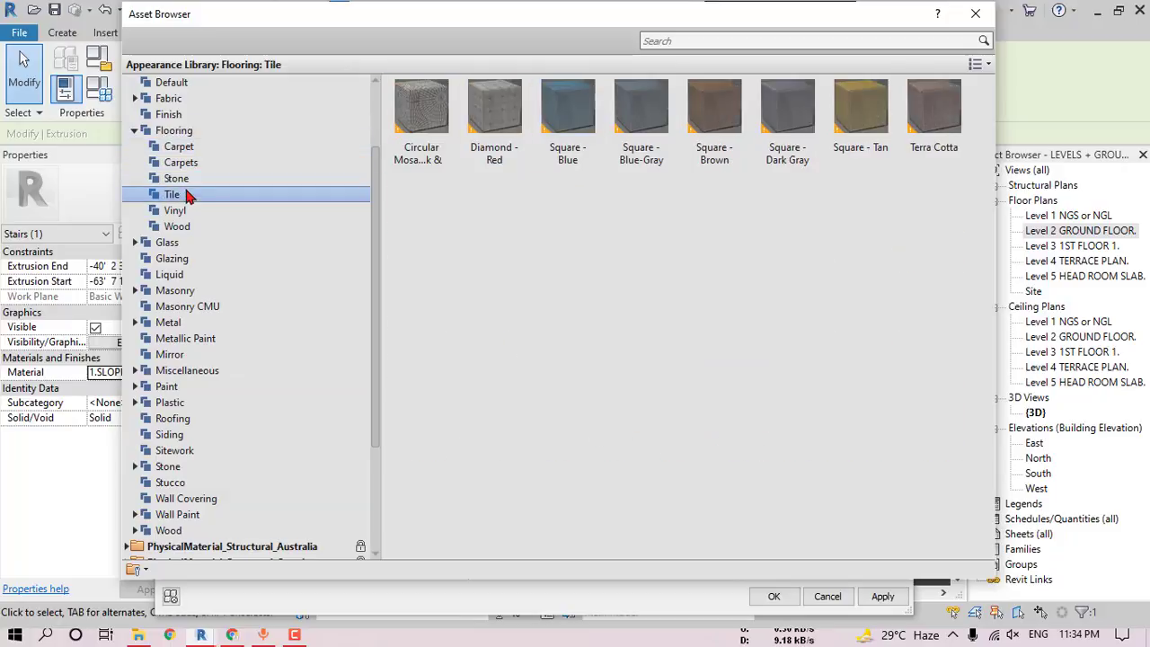
click(187, 216)
click(191, 225)
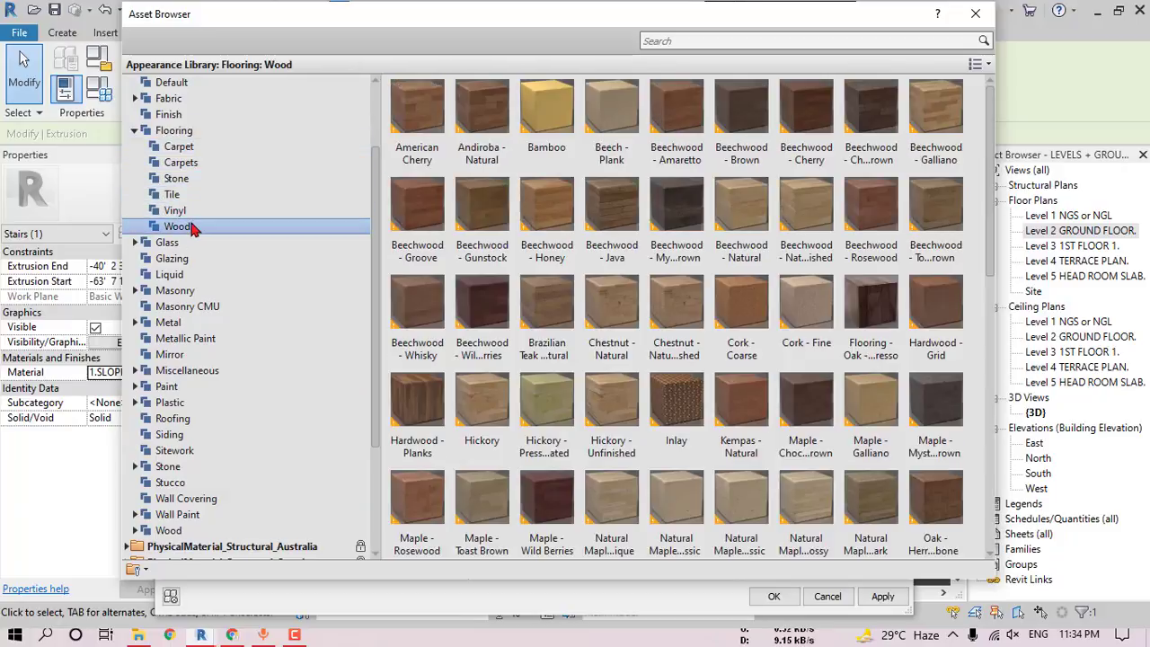
click(186, 295)
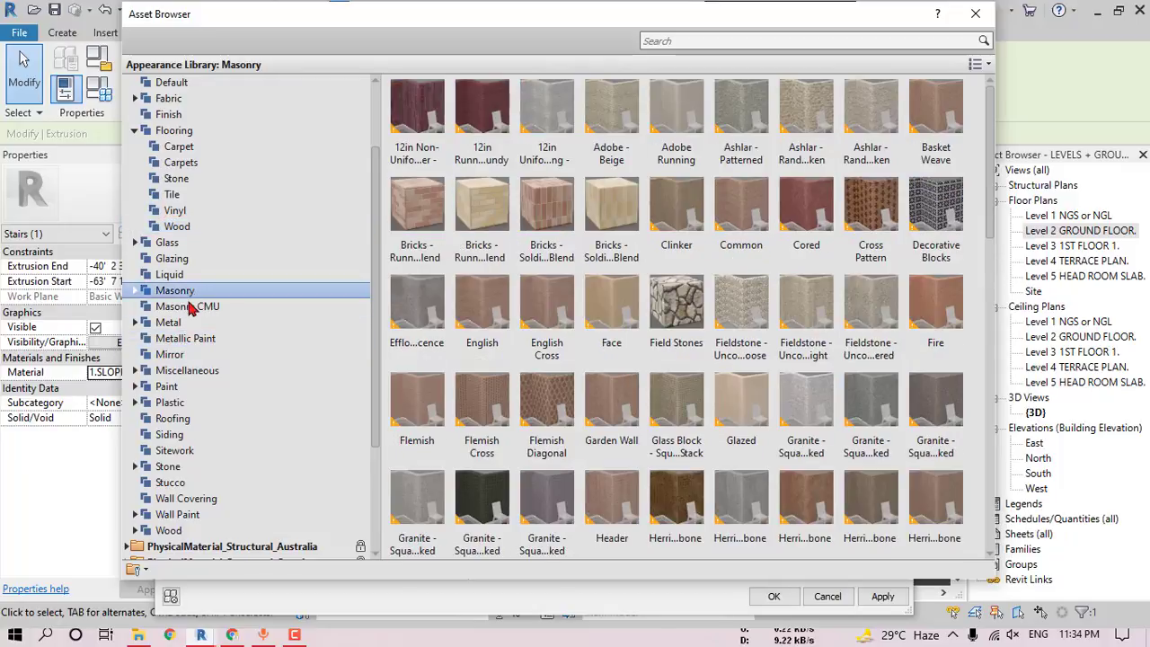
click(191, 372)
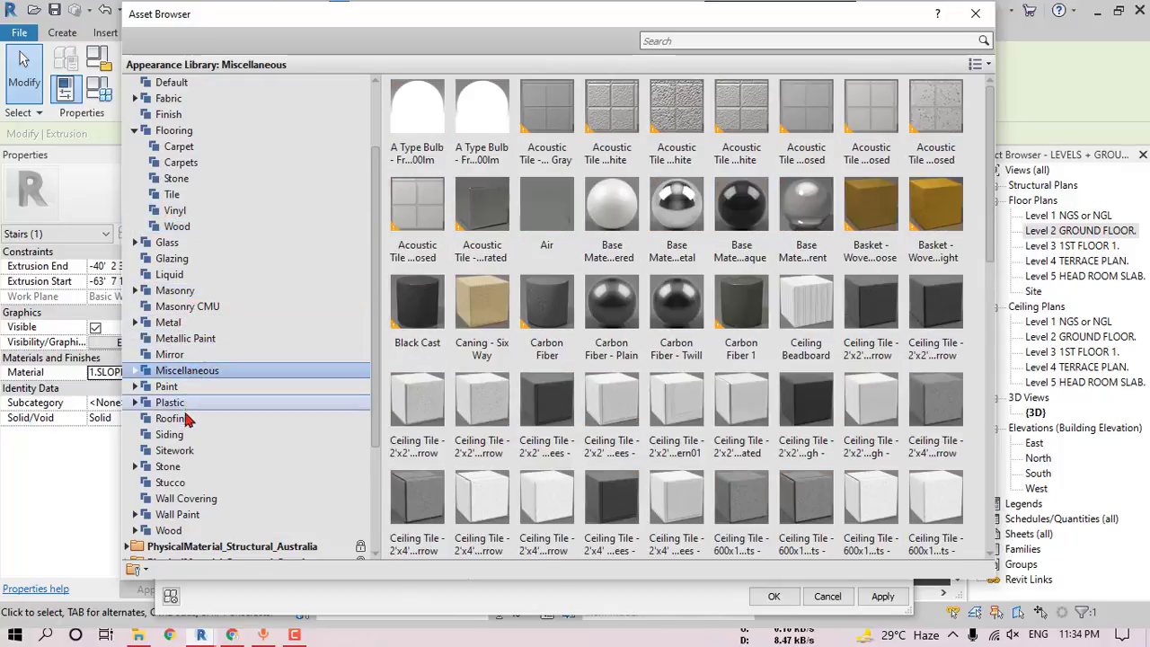
click(187, 468)
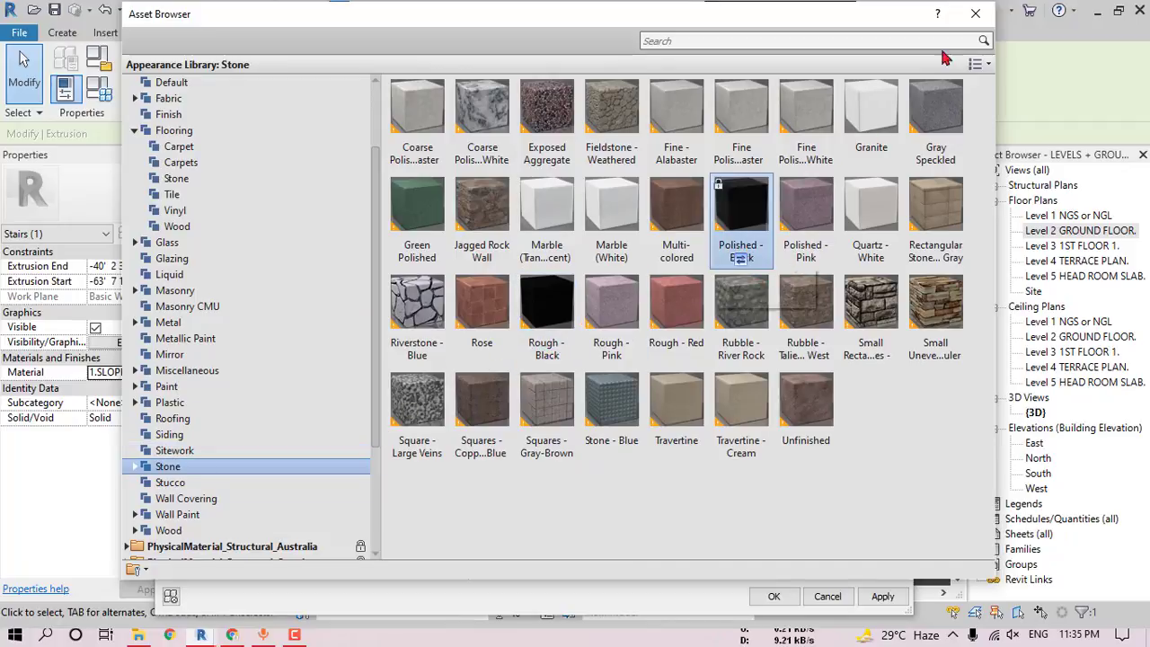
click(974, 16)
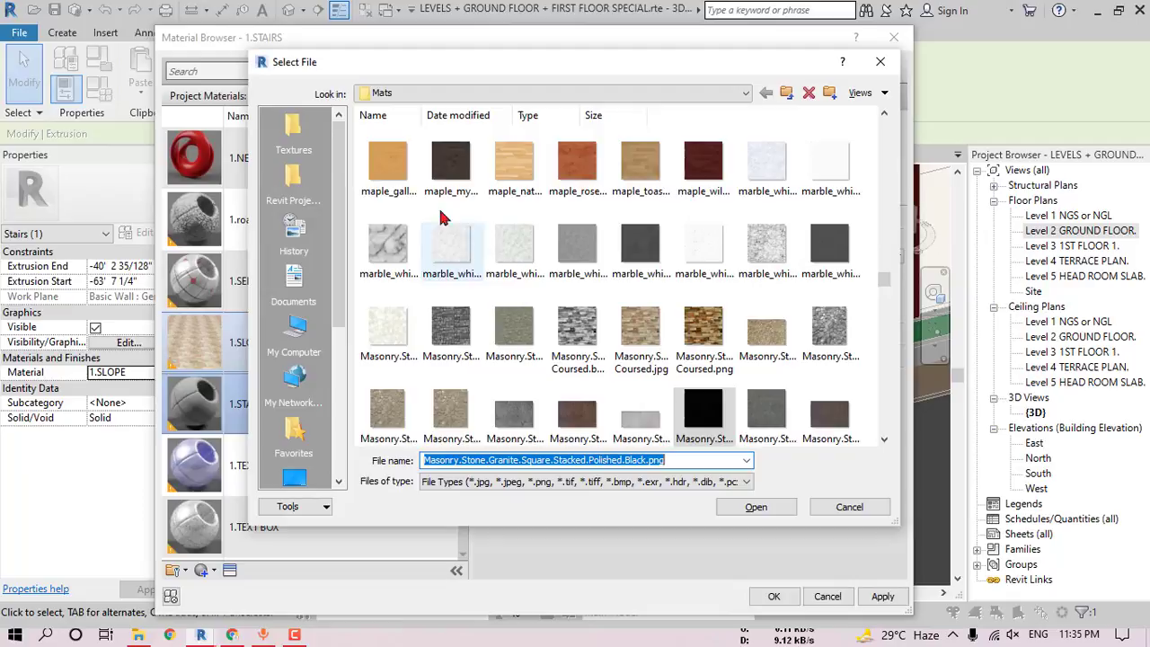
- Set the image of the 1.STAIRS appearance to stone.granite.jpg from the Tiles folder in Textures
click(305, 142)
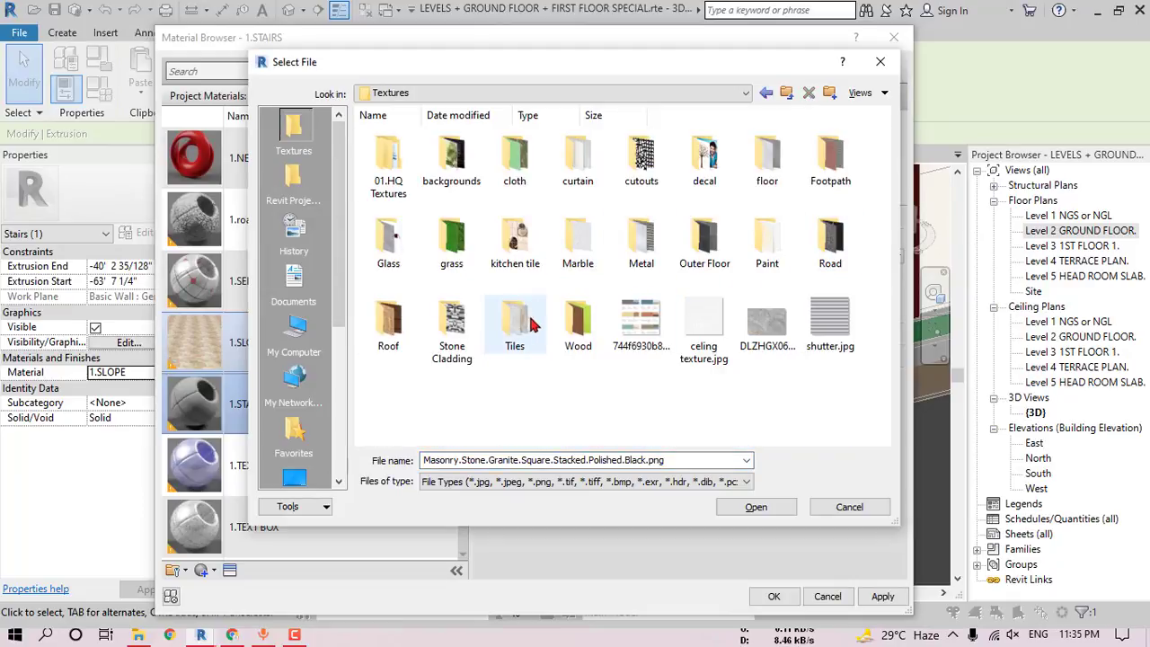
double_click(516, 324)
scroll(706, 305, down, 5)
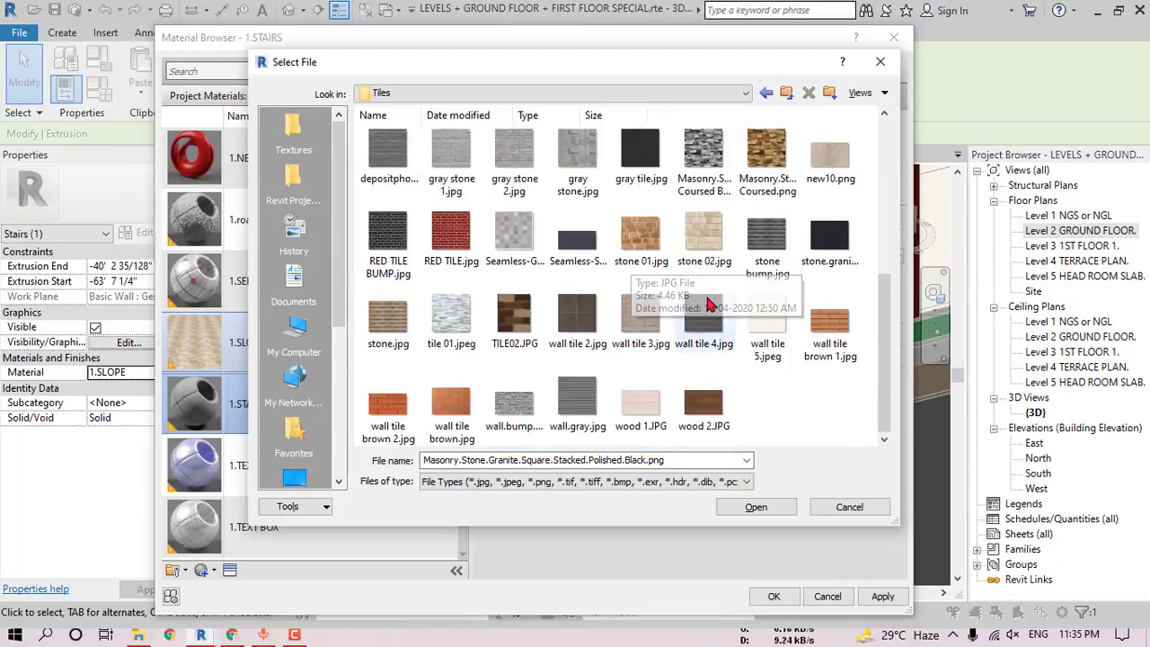
click(829, 237)
click(578, 241)
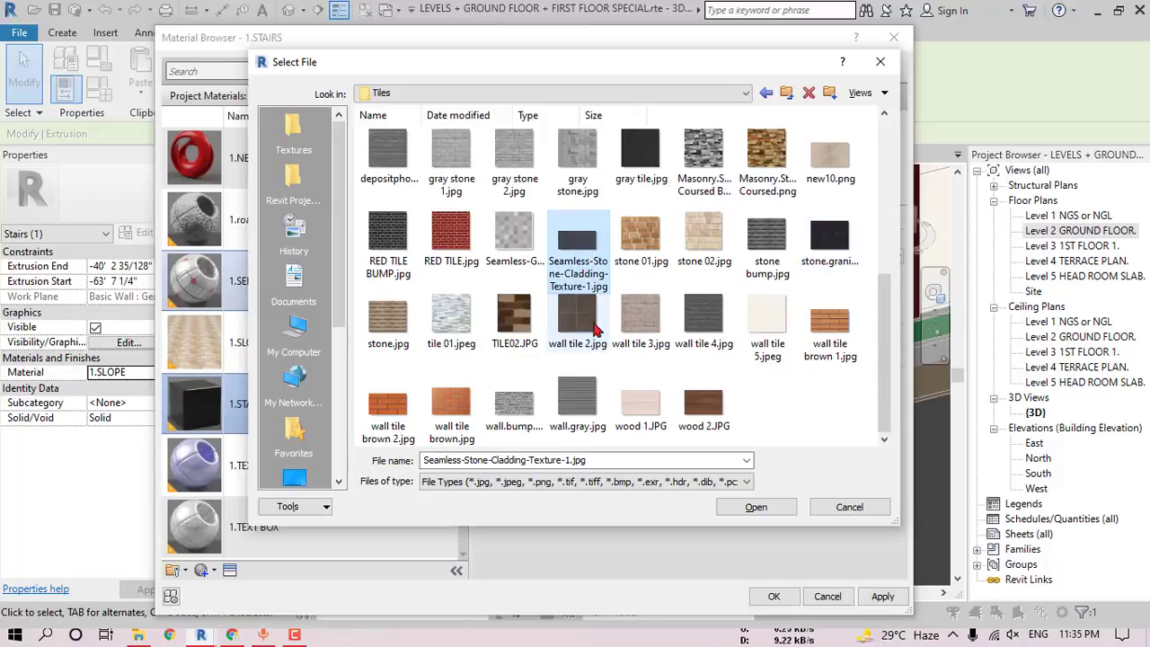
click(828, 237)
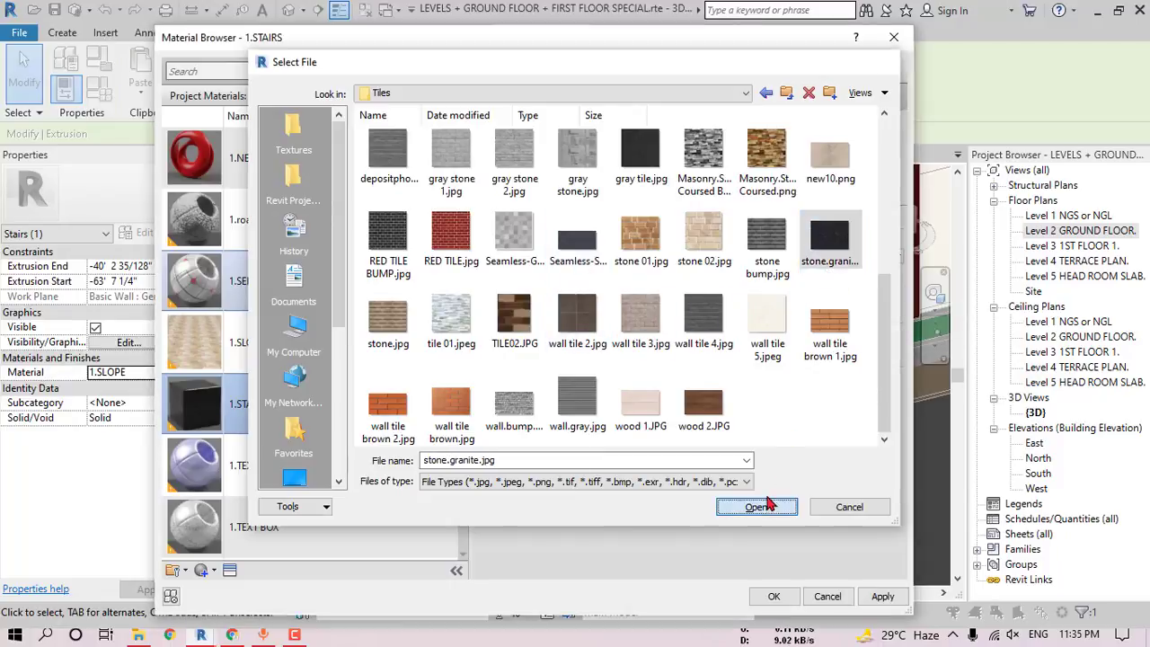
click(756, 507)
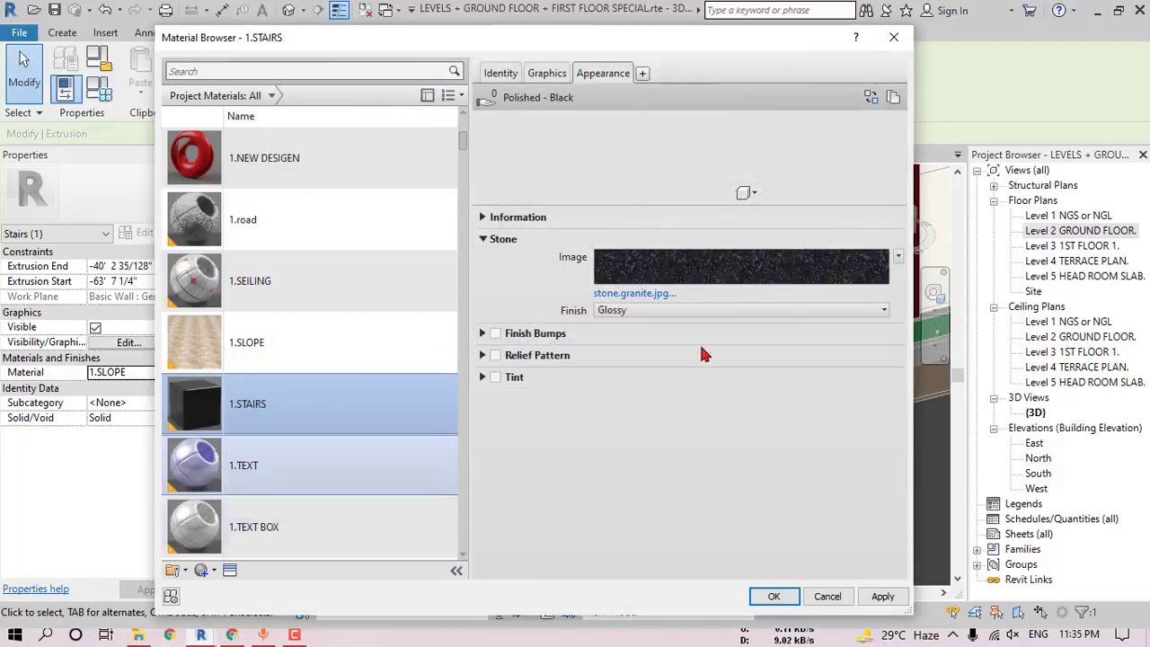
- Accept the 1.STAIRS material and its appearance edits for the ramp extrusion, leaving the extrusion deselected
click(775, 598)
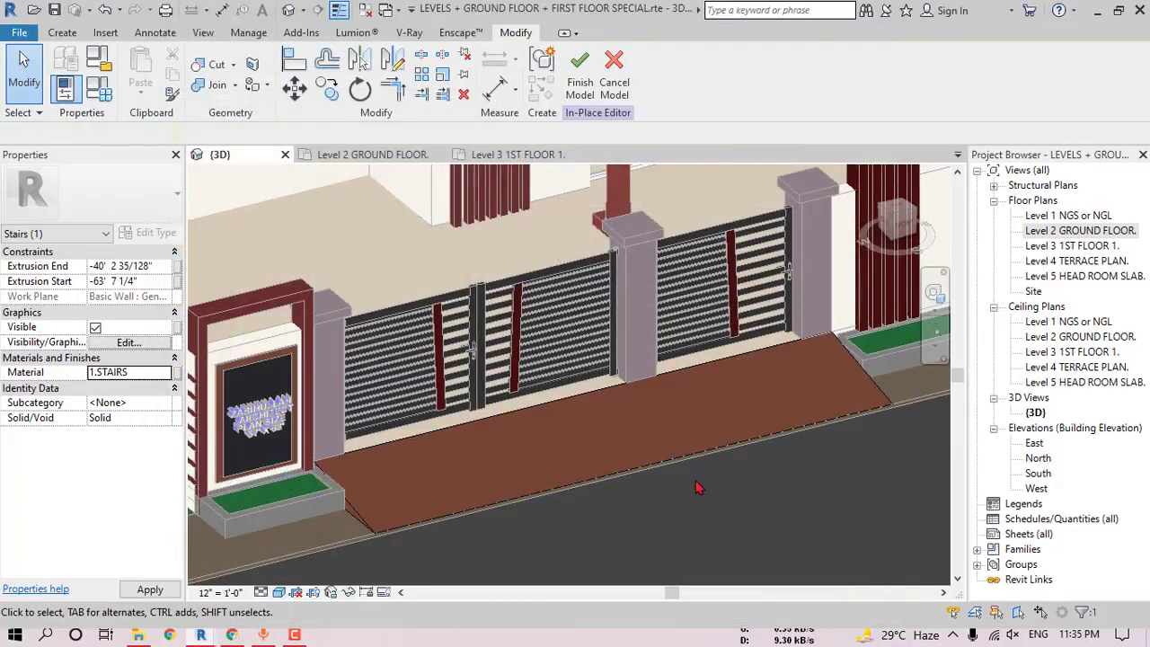
click(700, 487)
middle_drag(761, 407, 762, 414)
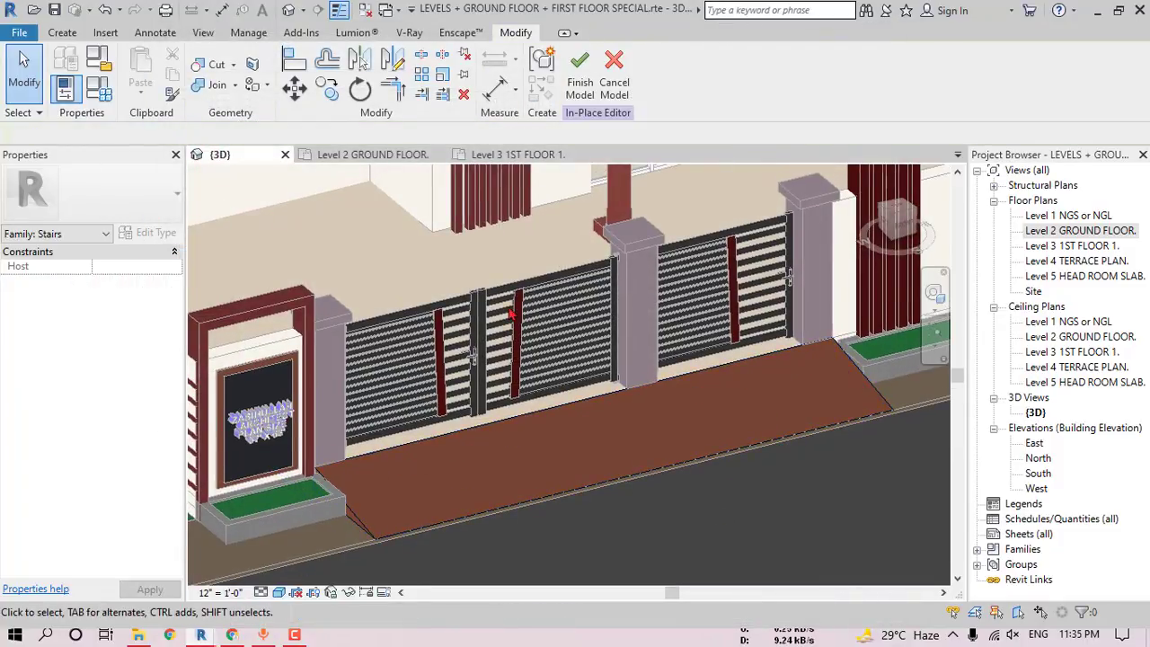
- Keep 1.SLOPE as the gate ramp extrusion's material and finish the in-place stairs model
click(481, 450)
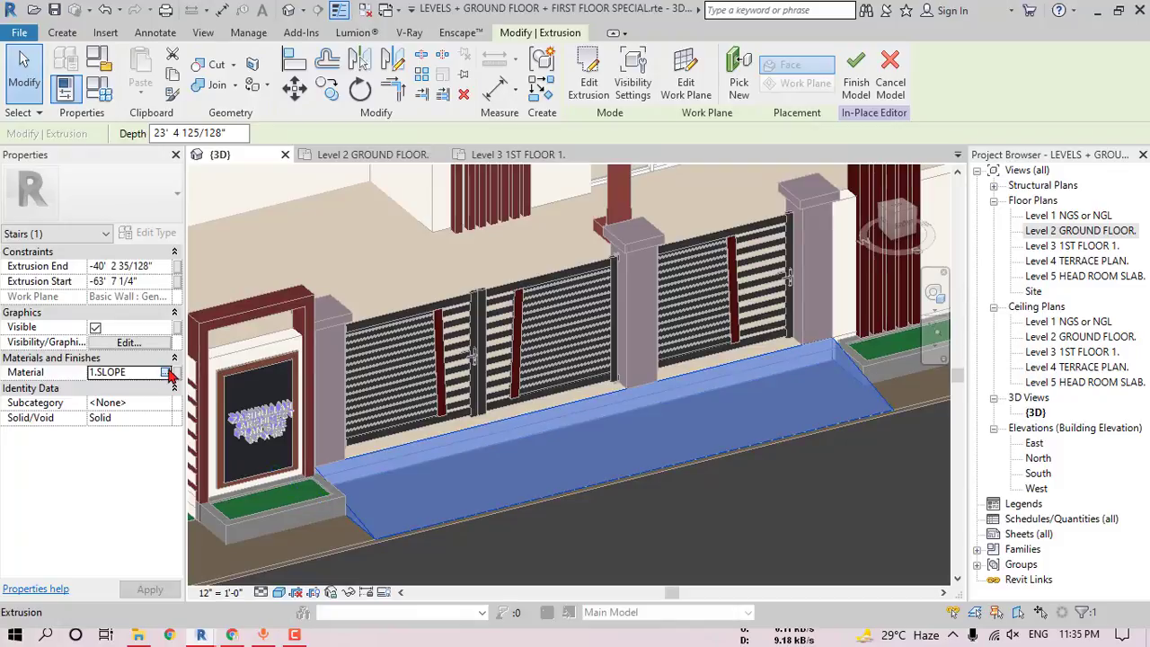
click(166, 372)
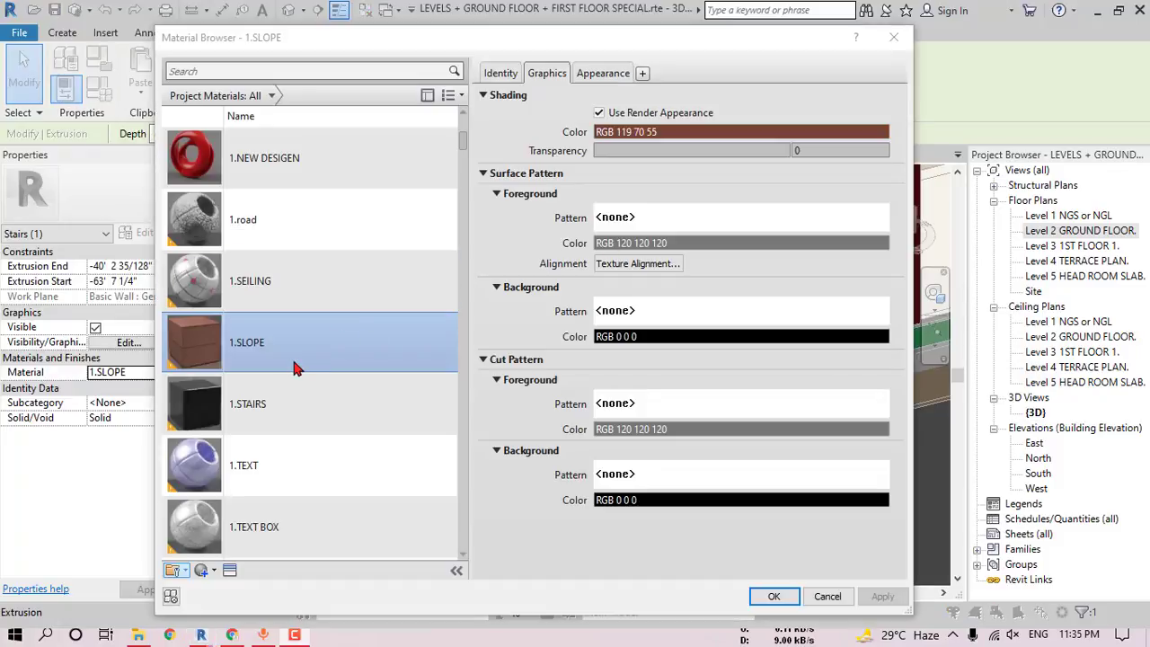
click(241, 418)
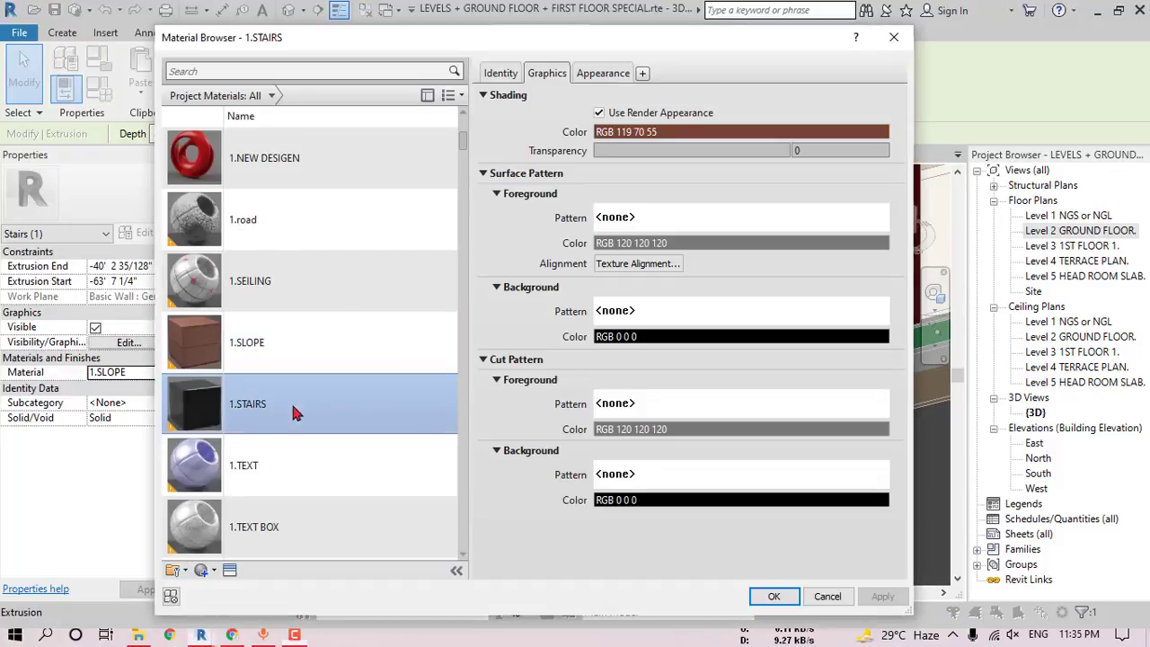
click(342, 345)
click(771, 597)
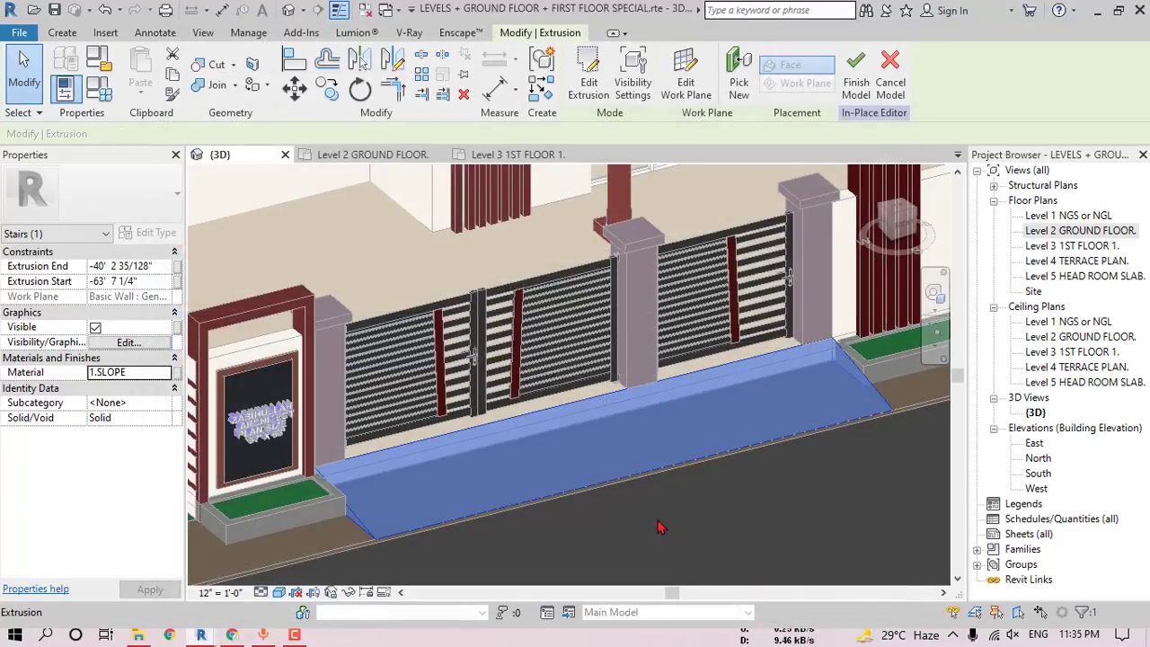
key(Escape)
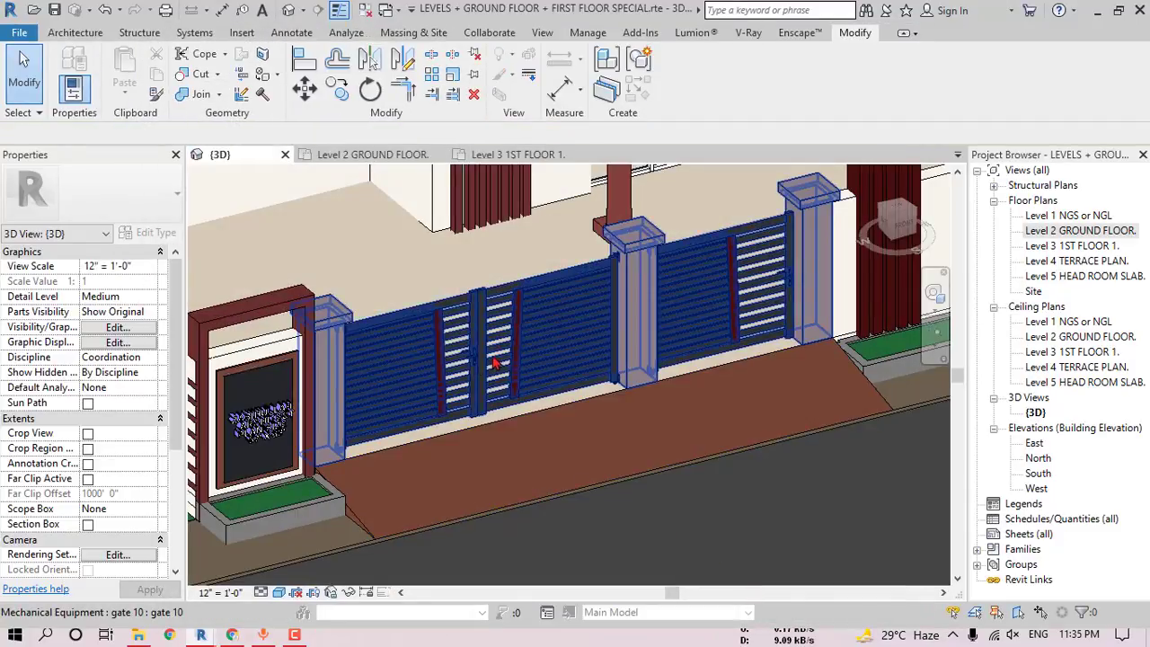
- Open the small planter casework below the sign panel beside the gate for in-place editing
middle_drag(450, 377, 387, 450)
click(380, 459)
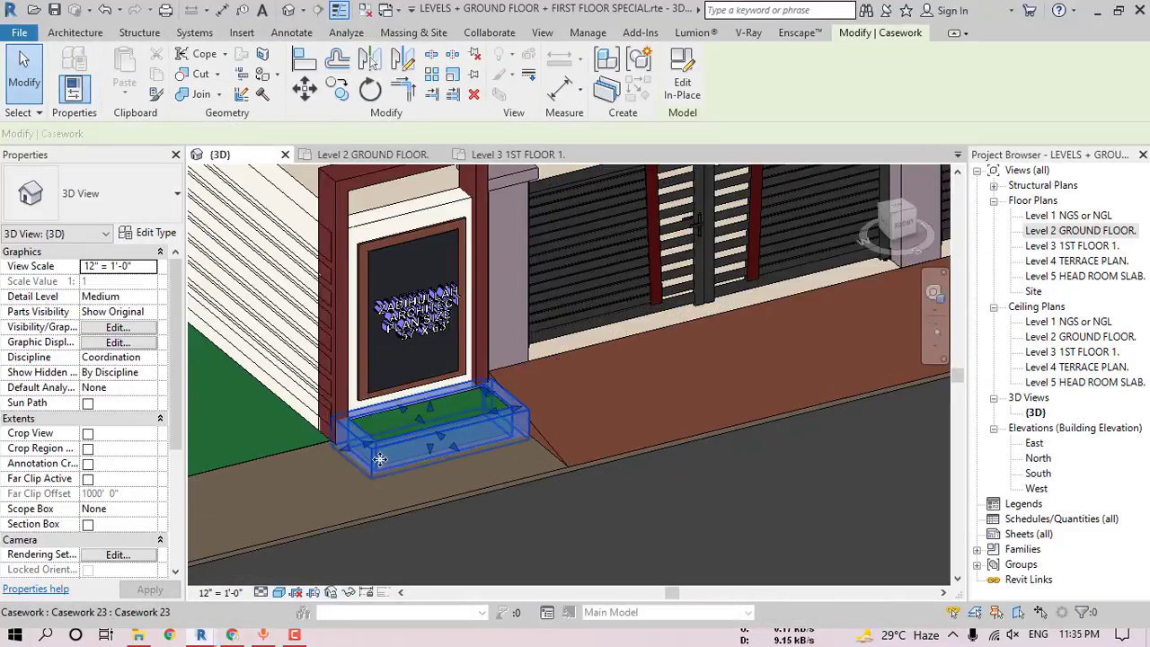
scroll(393, 456, up, 2)
scroll(532, 404, down, 3)
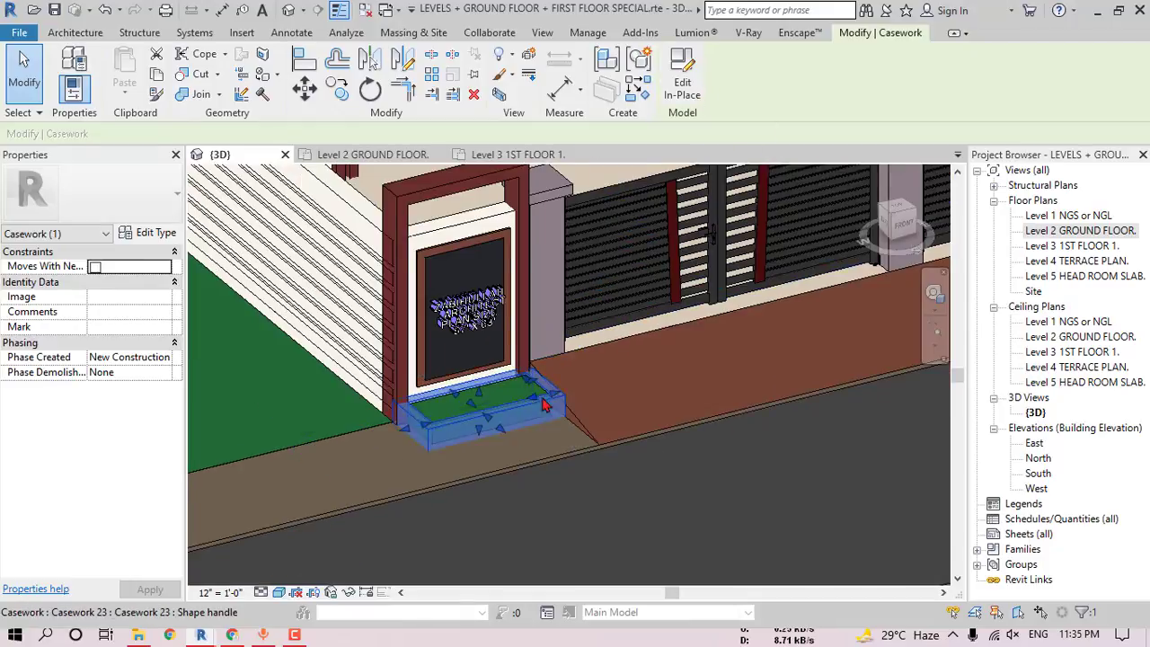
scroll(683, 386, down, 2)
middle_drag(701, 386, 370, 466)
scroll(423, 455, down, 1)
scroll(584, 418, down, 1)
middle_drag(584, 418, 658, 419)
click(679, 101)
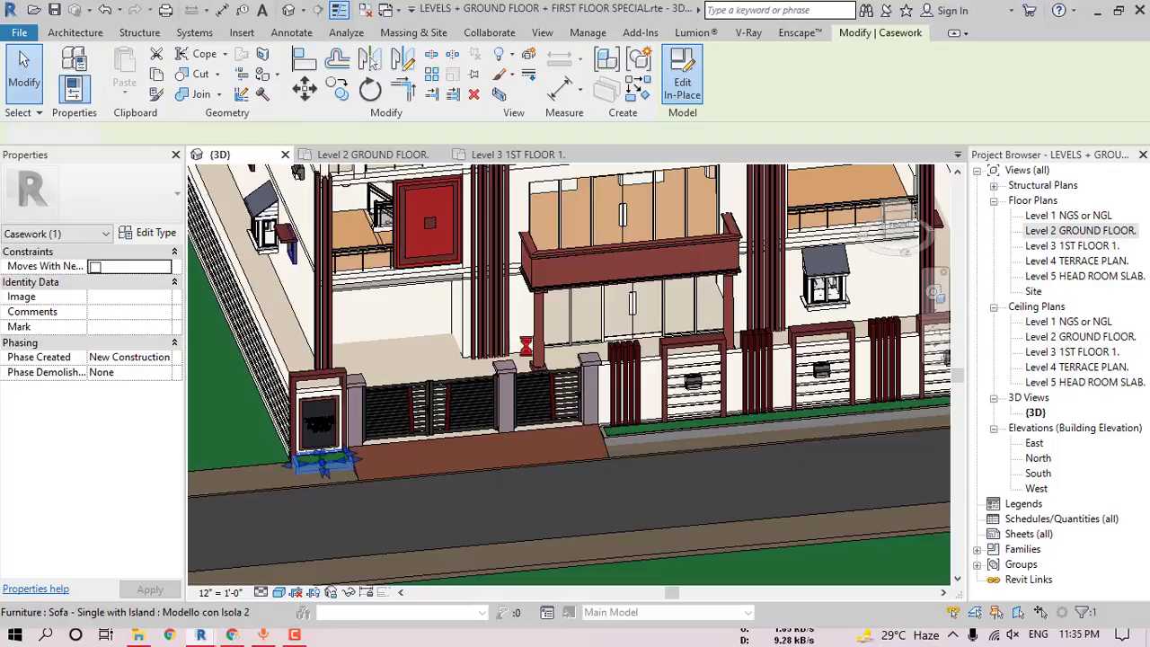
- Assign the 1.FOOTPATH material to the small planter's extrusion and finish the in-place model
click(330, 464)
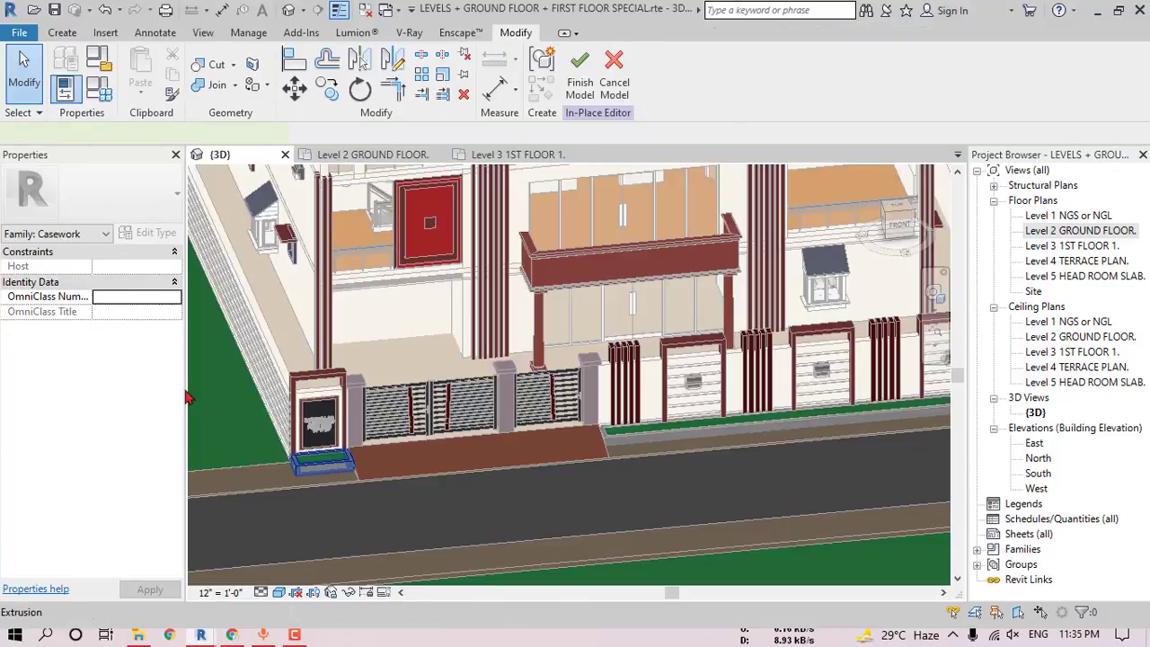
click(126, 373)
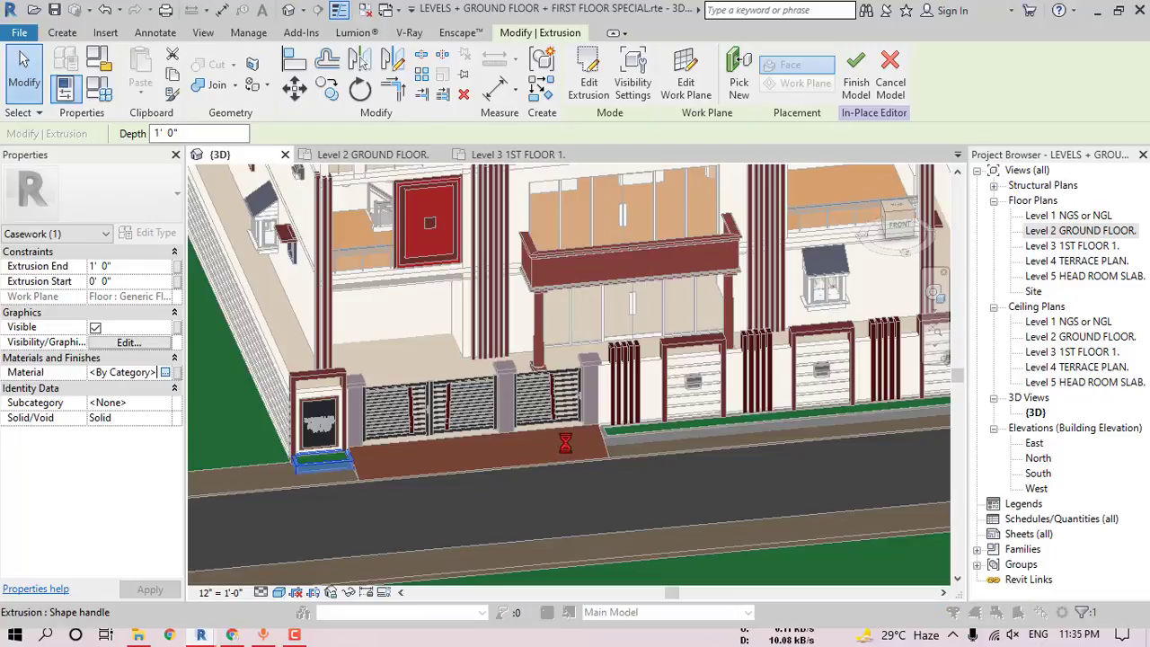
scroll(328, 310, up, 5)
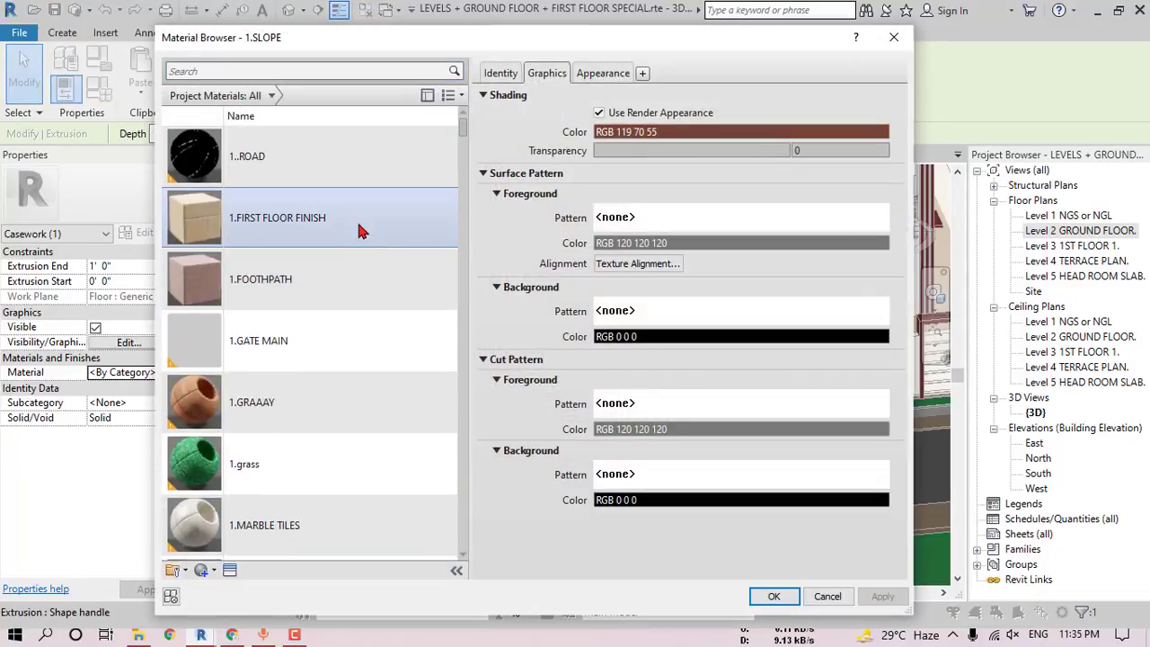
click(360, 278)
click(773, 598)
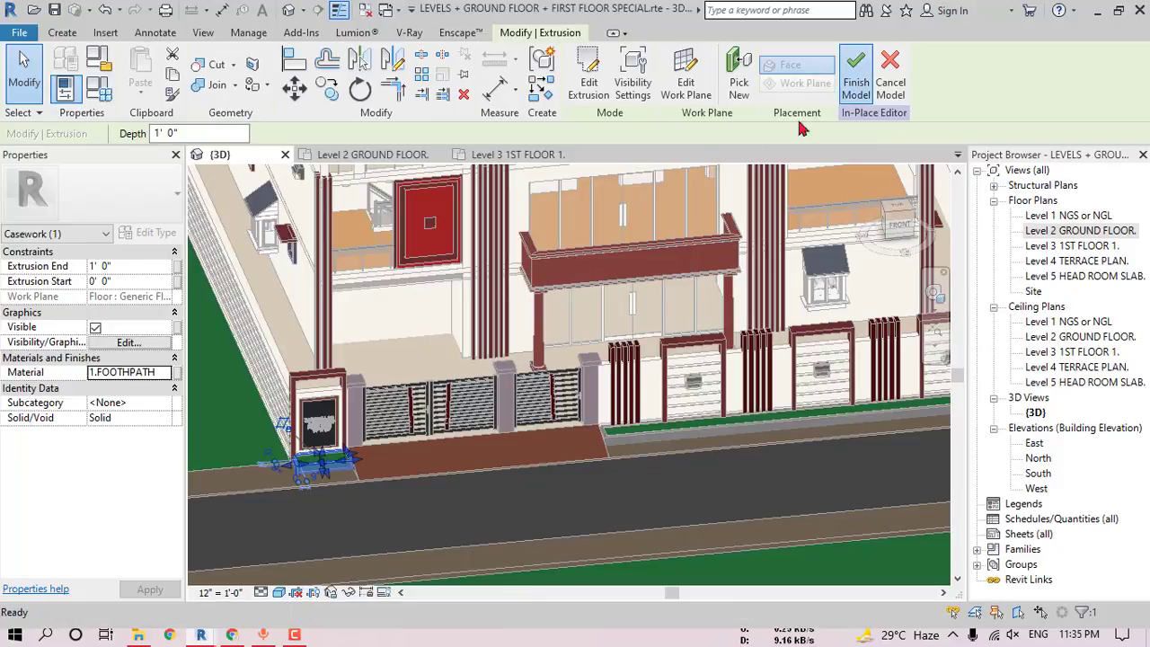
scroll(319, 463, up, 2)
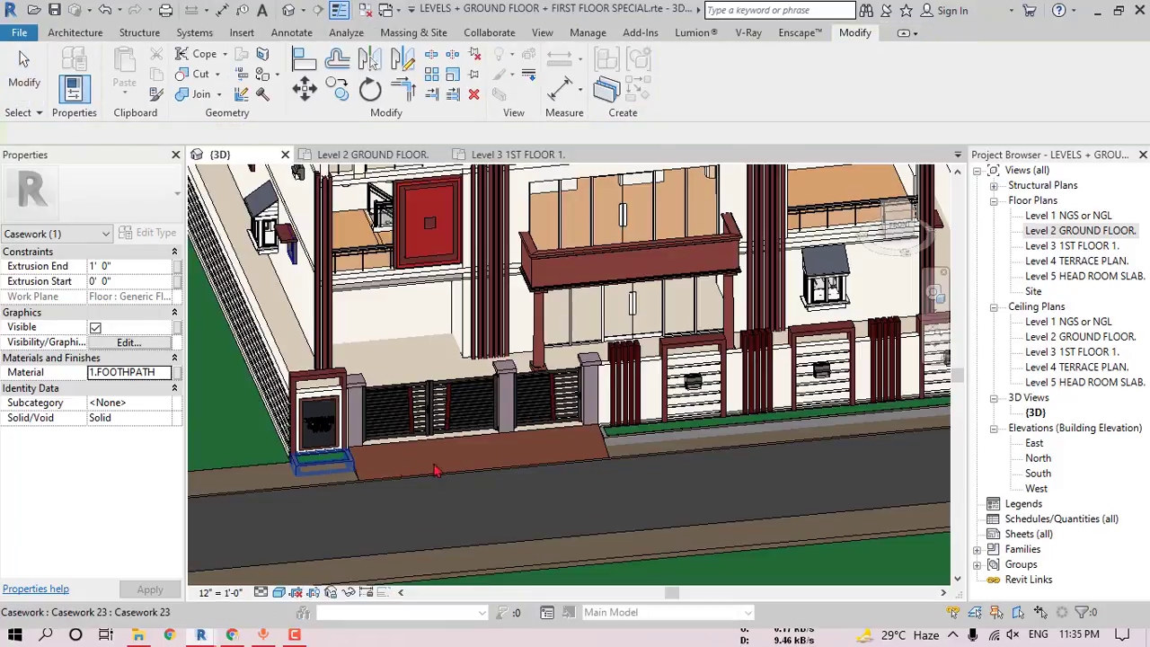
- Edit the long planter casework along the boundary wall in place, assign 1.FOOTPATH to its extrusion and finish the model
click(783, 435)
shift+middle_drag(783, 435, 612, 387)
double_click(517, 349)
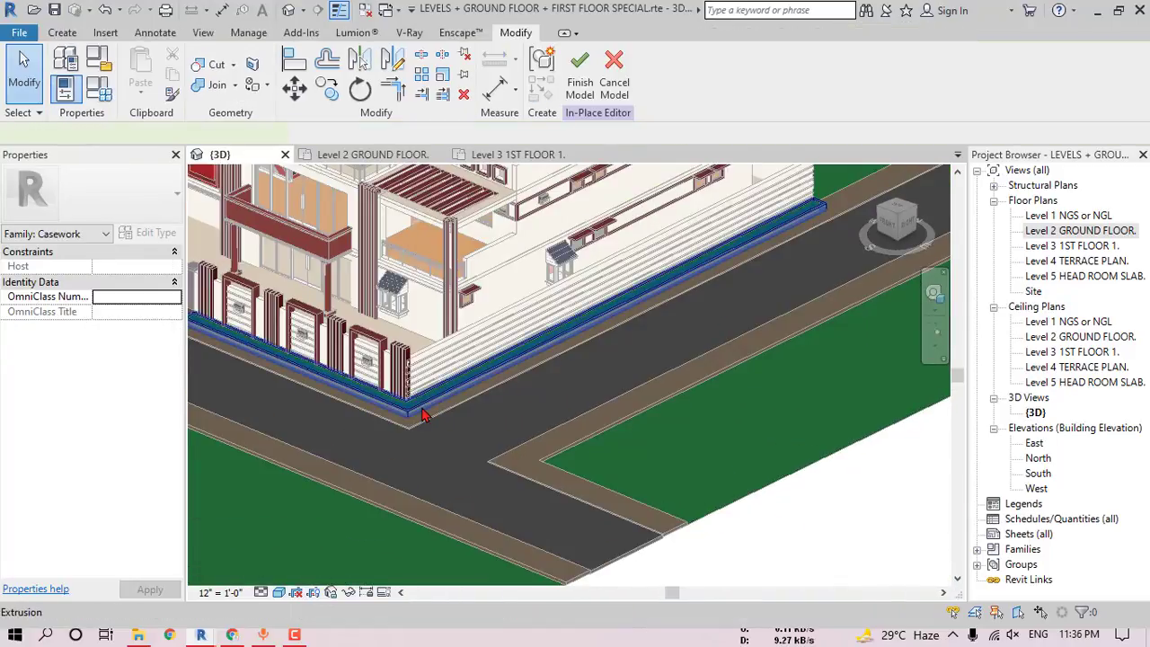
click(287, 334)
click(166, 374)
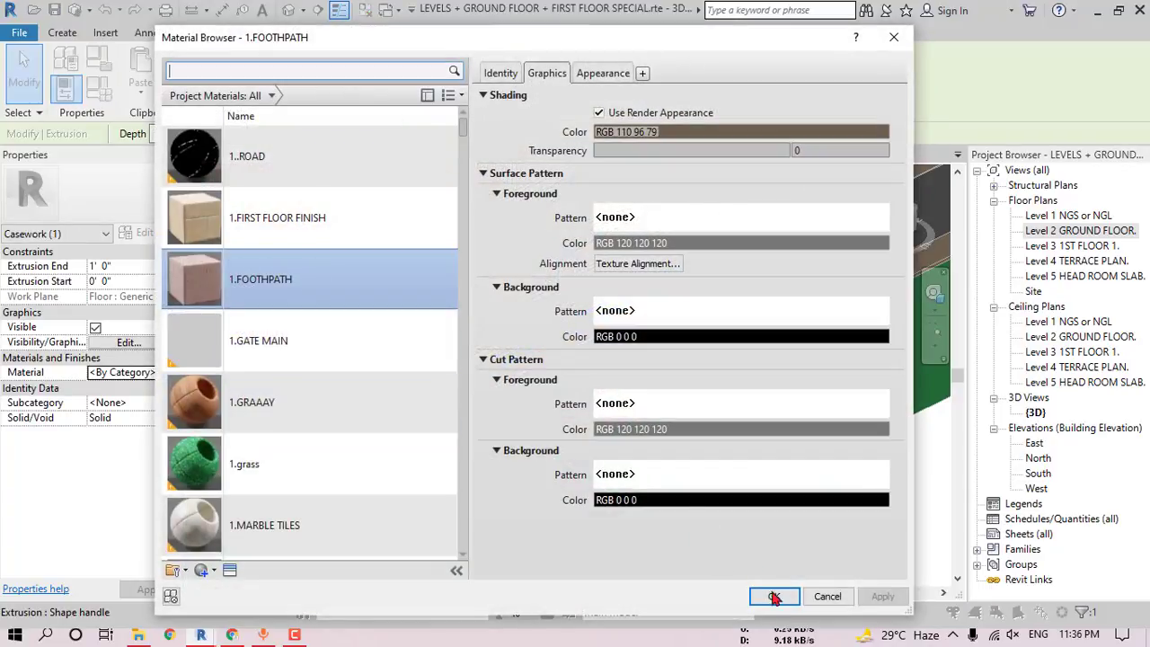
click(775, 597)
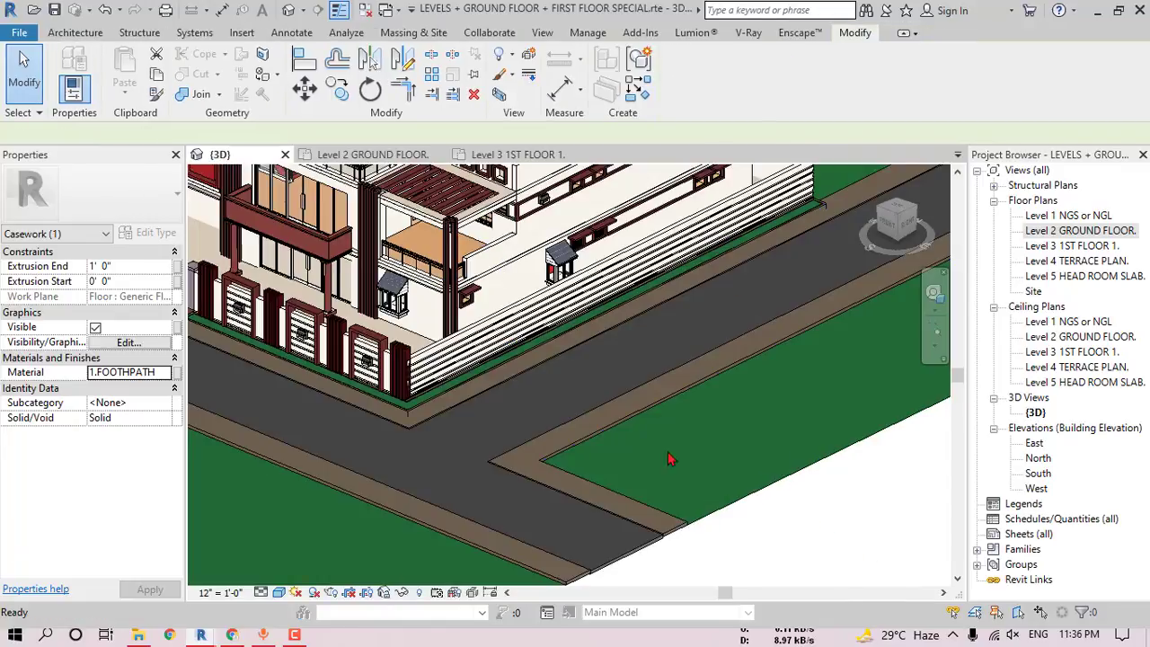
- Dismiss the save reminder without saving and open the project's Material Browser
scroll(591, 449, down, 2)
shift+middle_drag(588, 449, 667, 414)
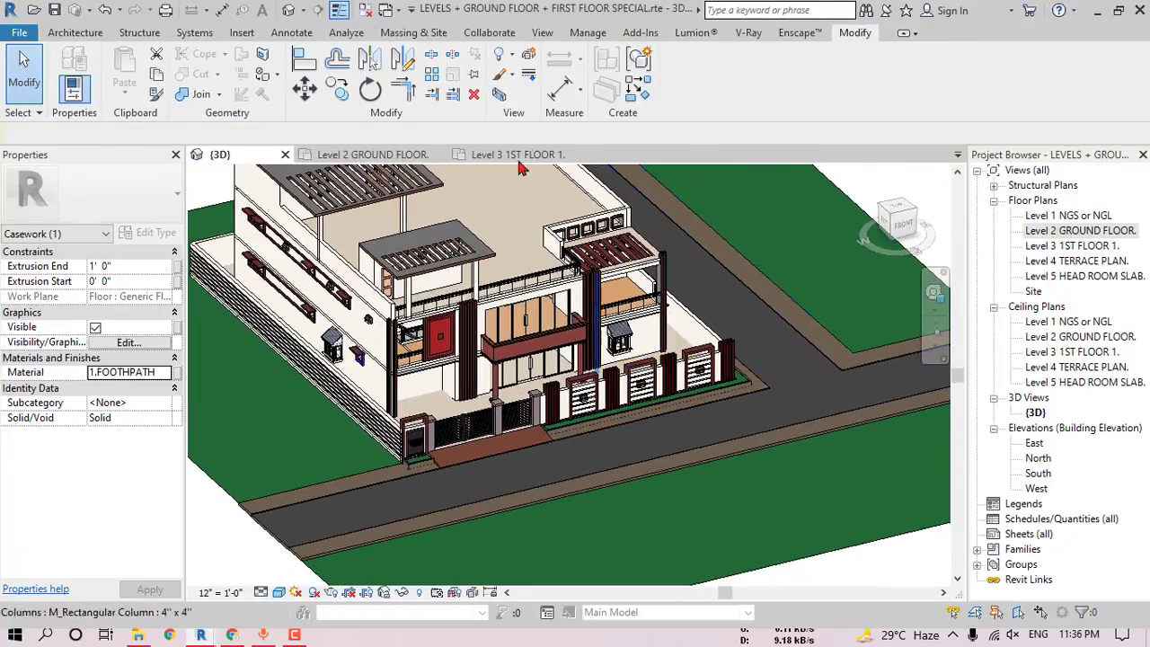
click(587, 32)
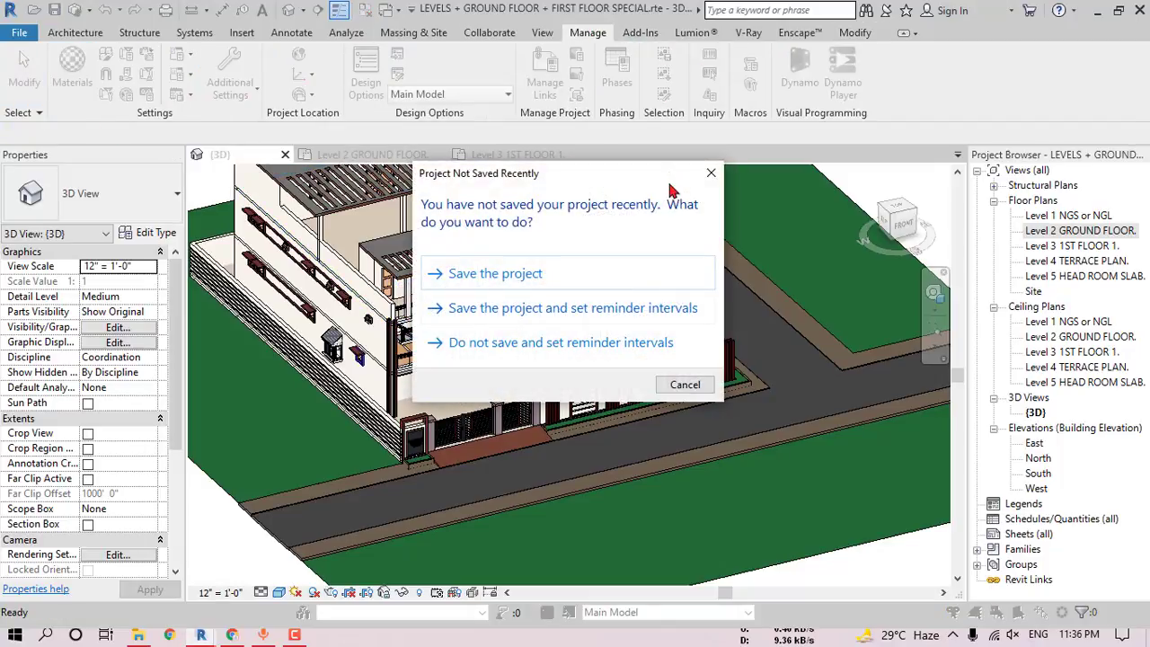
click(710, 174)
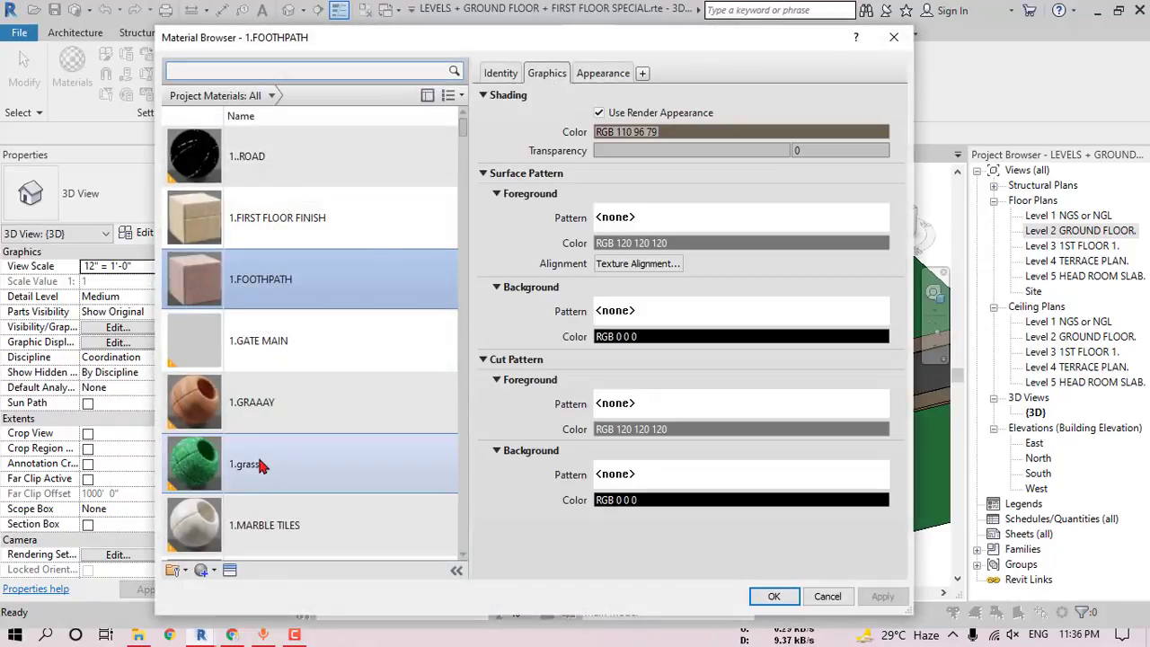
- Replace the 1.grass material's appearance with Grass - High Quality from the Sitework category and accept the material changes
click(301, 463)
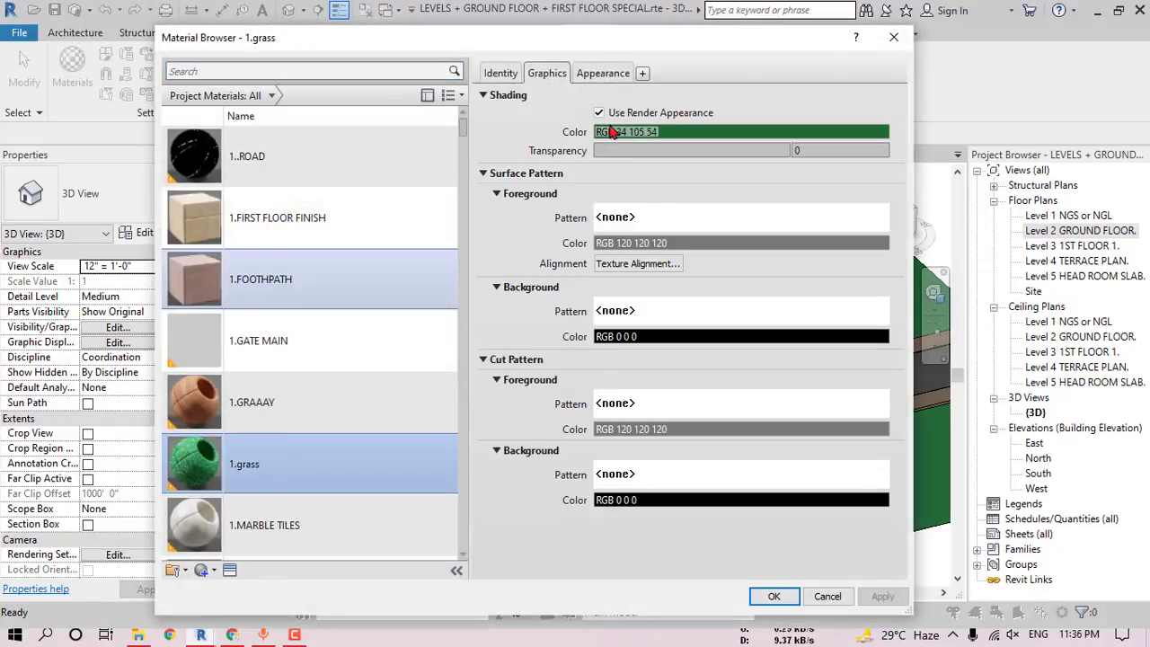
click(603, 73)
click(871, 96)
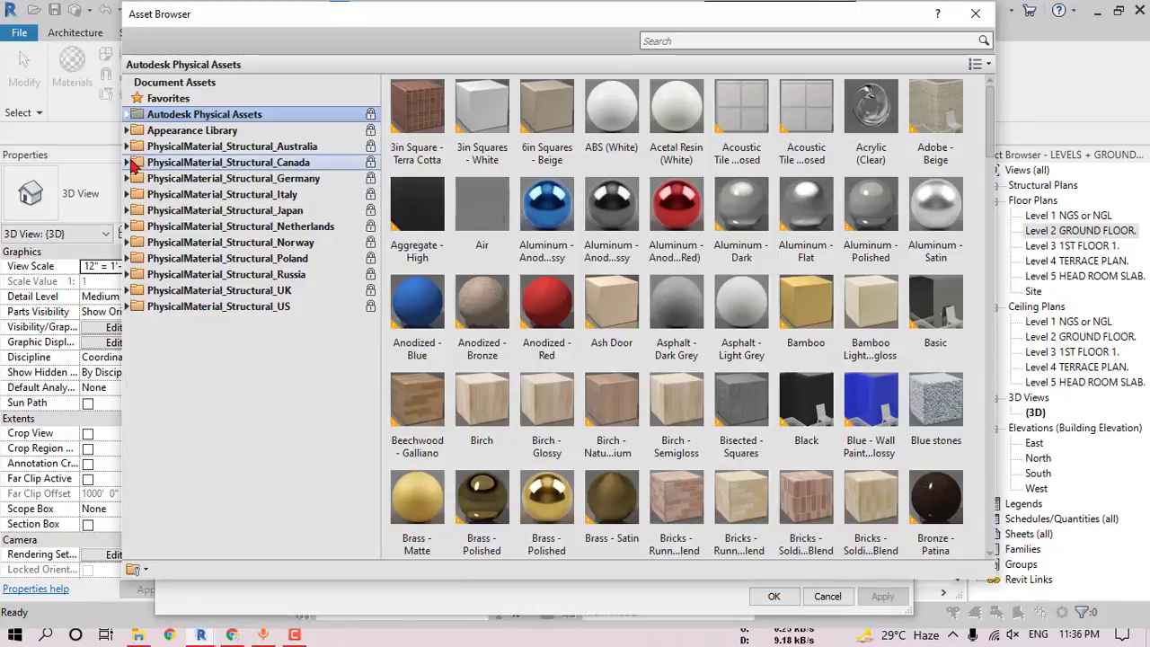
click(128, 147)
click(128, 132)
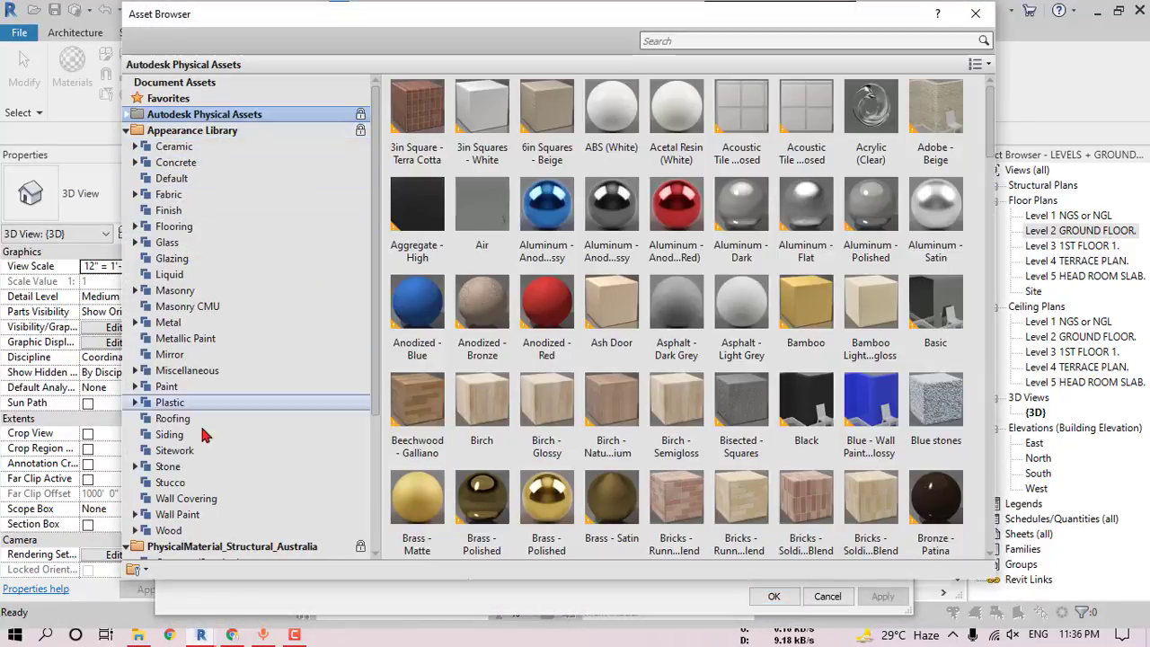
click(175, 451)
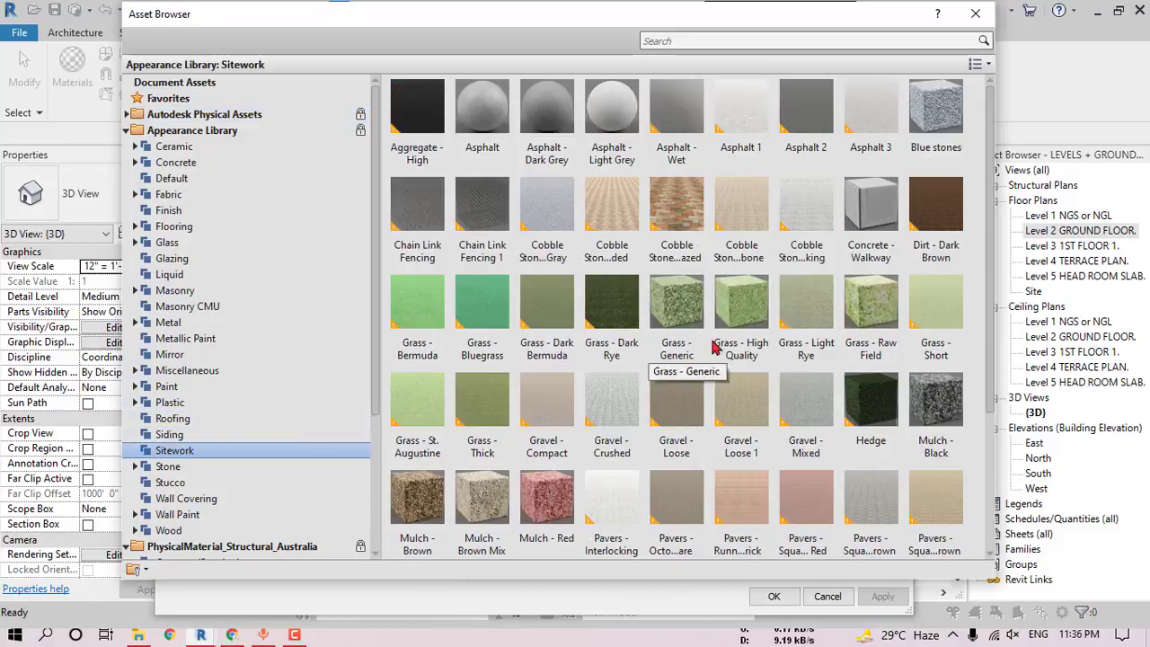
click(981, 22)
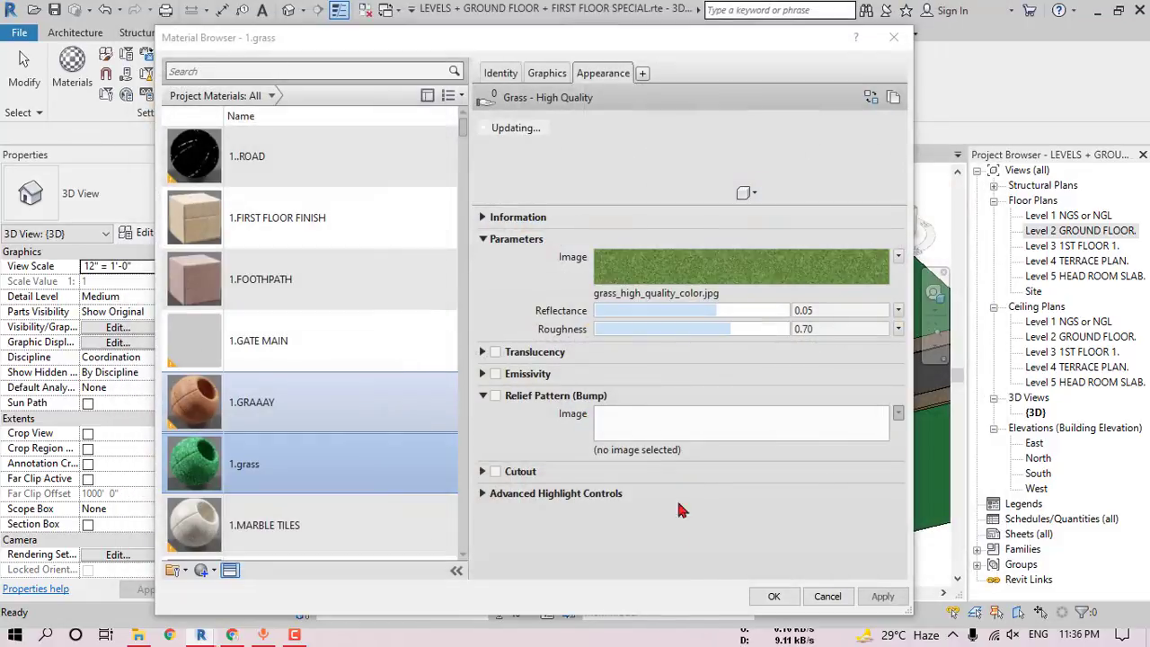
click(770, 596)
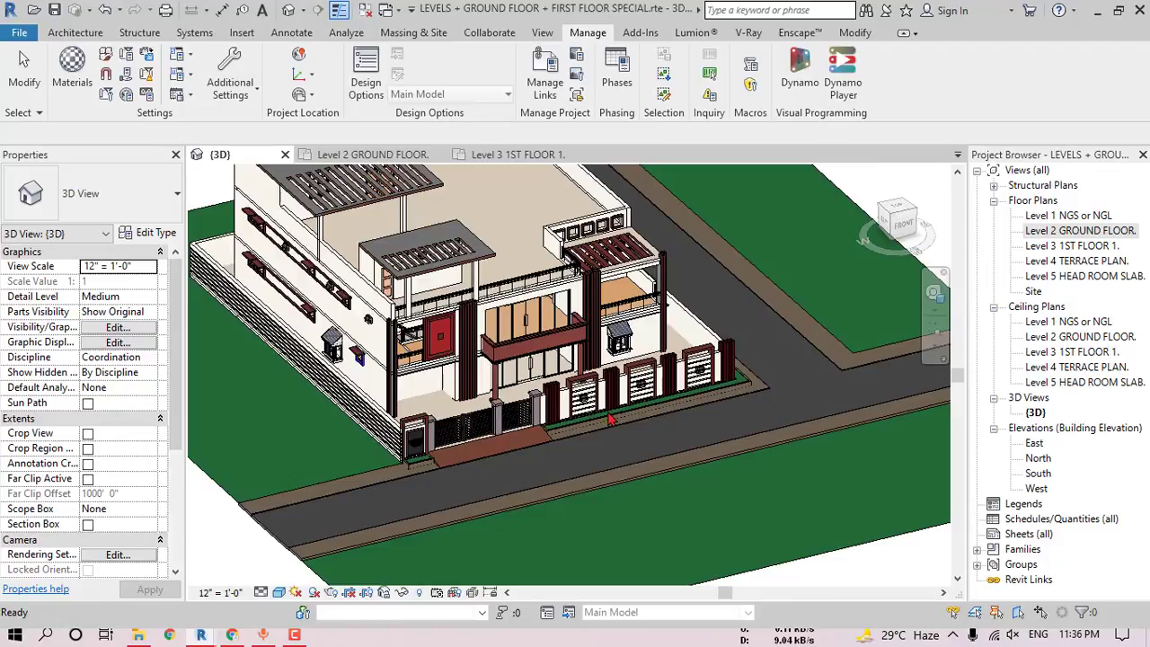
- Examine the house from several angles, checking the gate area, ground floor slab, entrance doors and overall exterior
shift+middle_drag(609, 420, 710, 485)
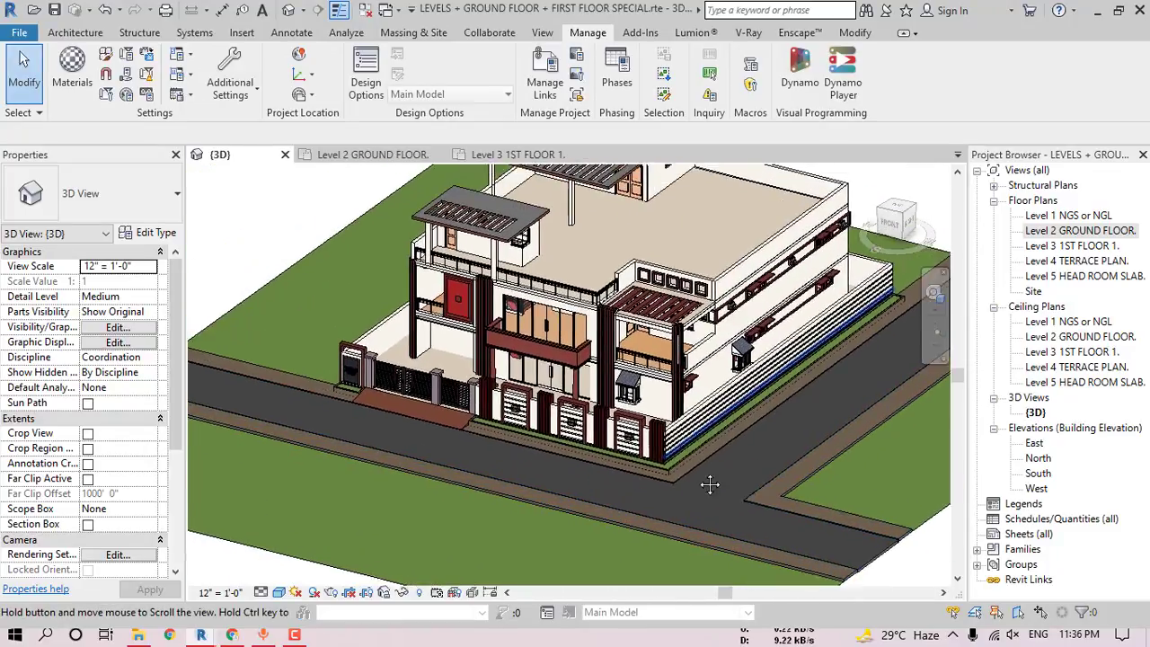
scroll(530, 265, up, 8)
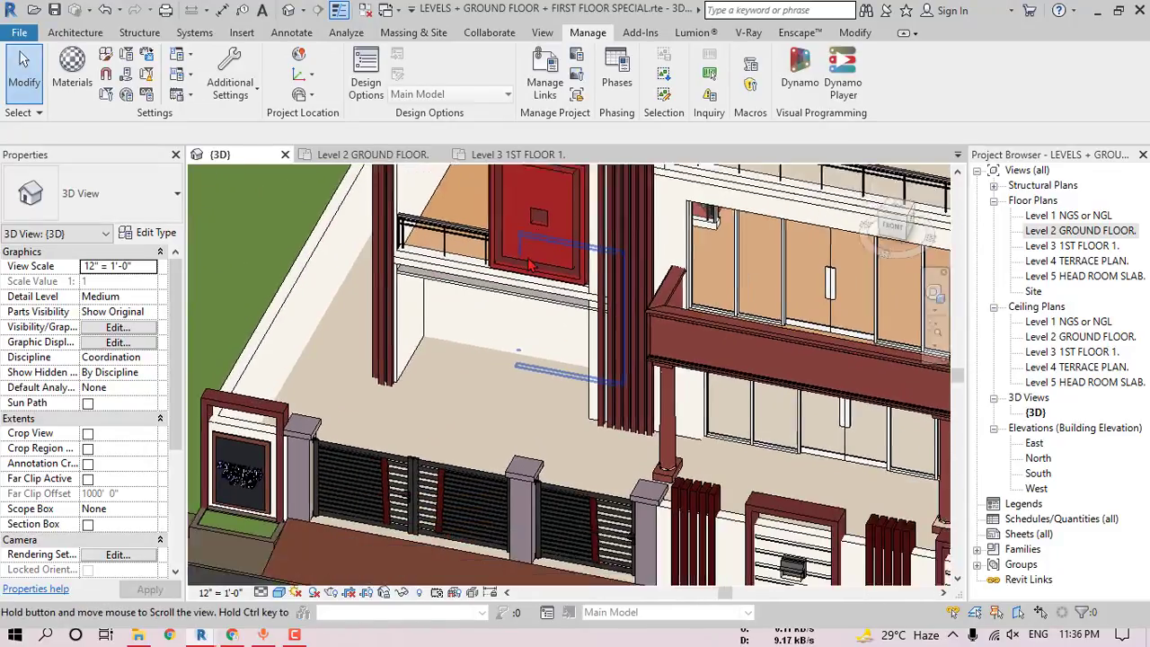
shift+middle_drag(531, 265, 667, 474)
click(684, 549)
middle_drag(684, 550, 733, 396)
scroll(570, 395, down, 3)
scroll(734, 396, up, 5)
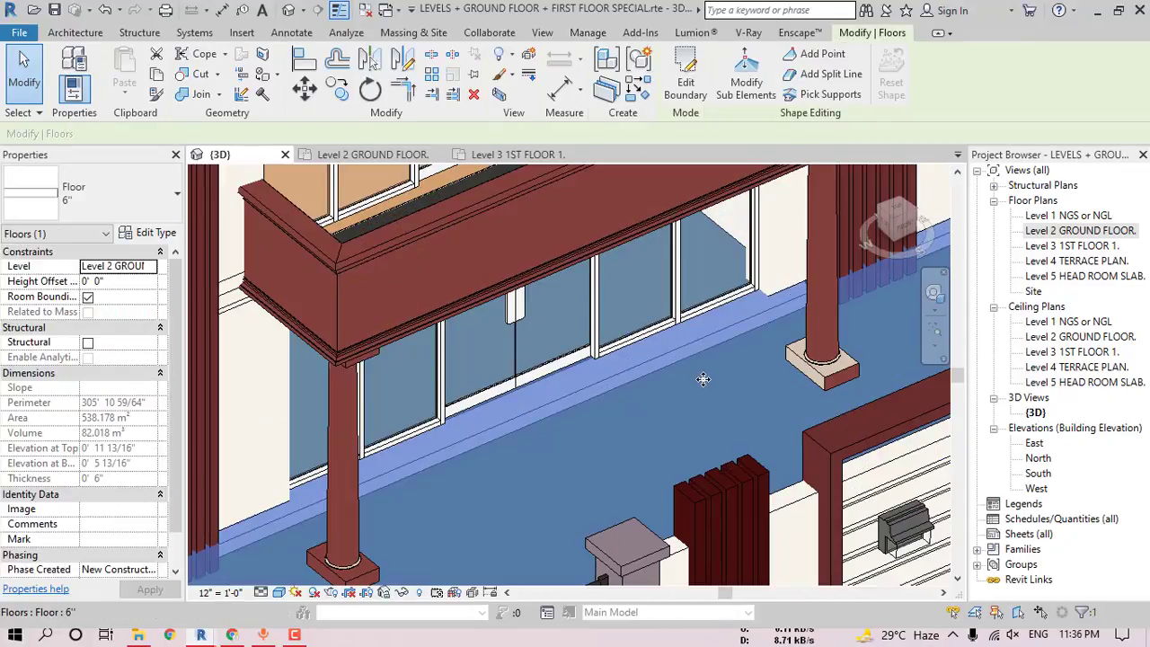
key(Escape)
click(683, 350)
shift+middle_drag(683, 351, 531, 301)
middle_drag(530, 301, 466, 476)
scroll(570, 415, down, 5)
key(Escape)
scroll(465, 474, up, 2)
scroll(466, 475, down, 2)
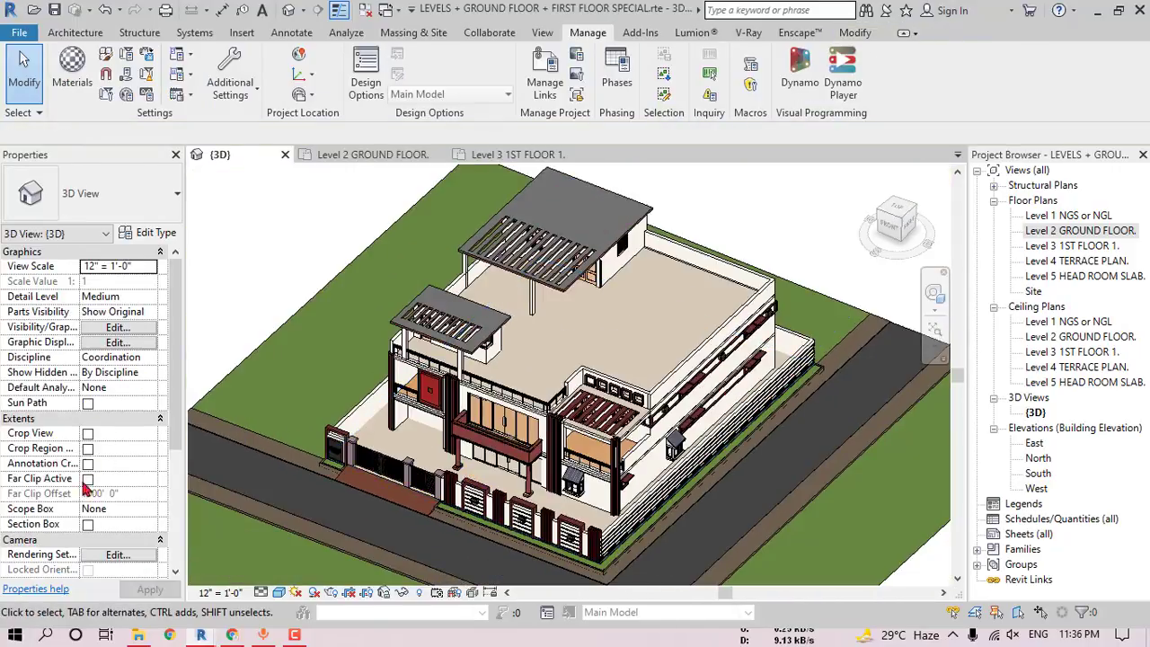
- Enable the section box in the 3D view and turn on Reveal Hidden Elements
scroll(524, 360, down, 2)
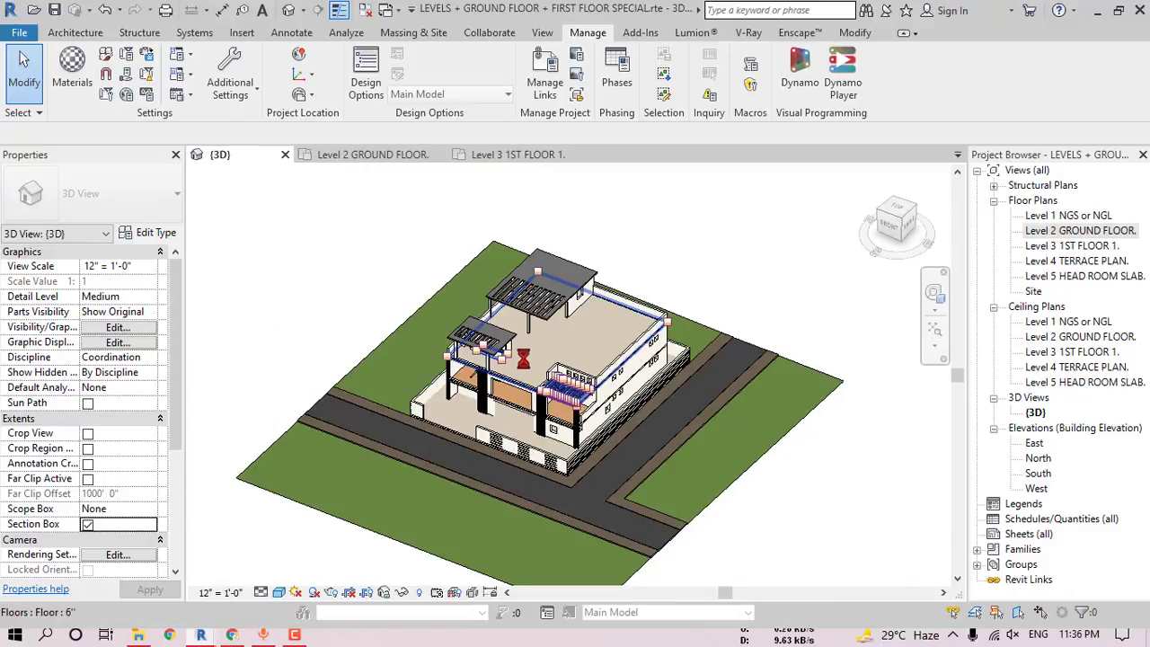
shift+middle_drag(633, 355, 533, 370)
scroll(443, 400, down, 3)
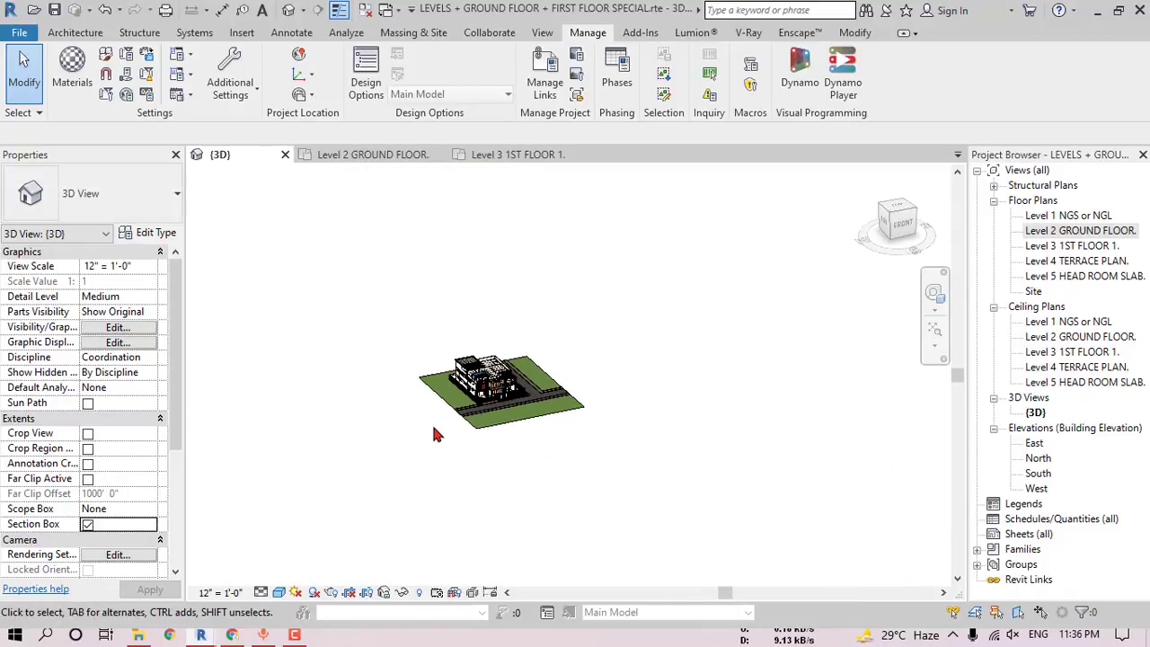
scroll(508, 387, up, 3)
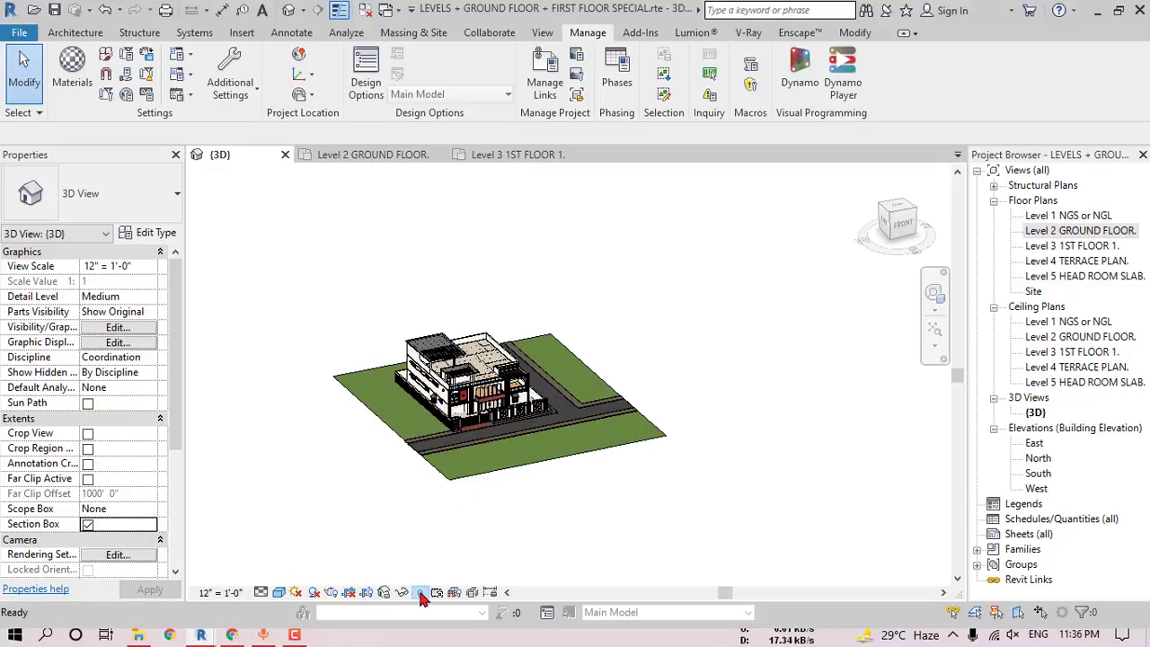
key(r)
key(h)
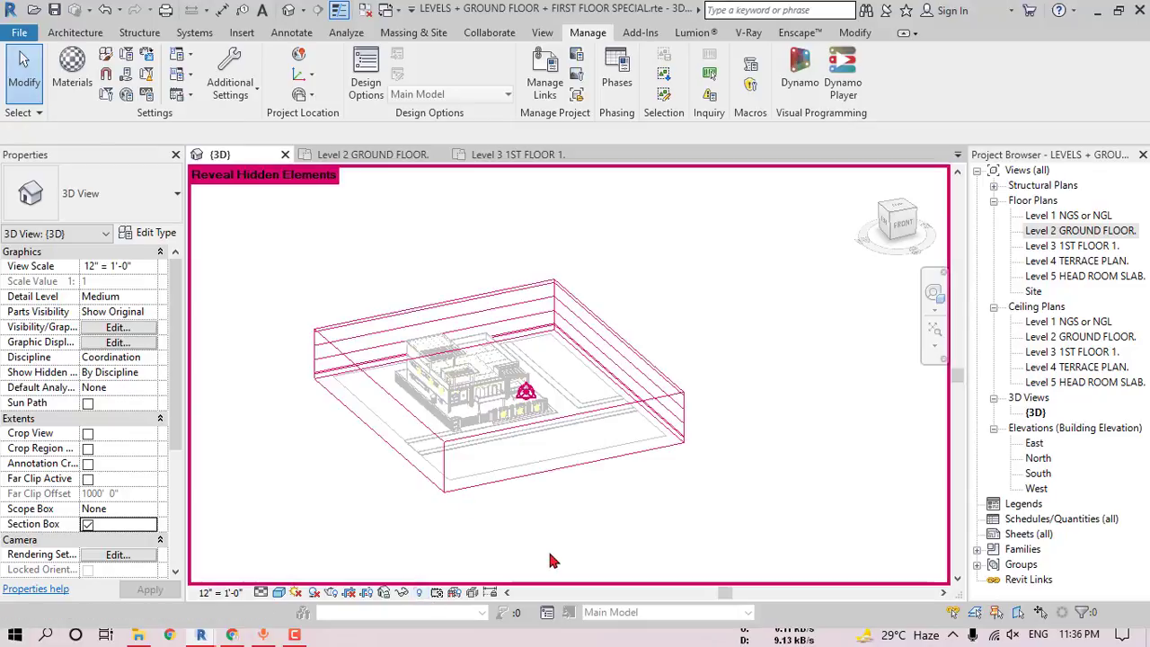
- Unhide the section box in the 3D view and lower its top face to cut through the ground floor rooms
click(634, 409)
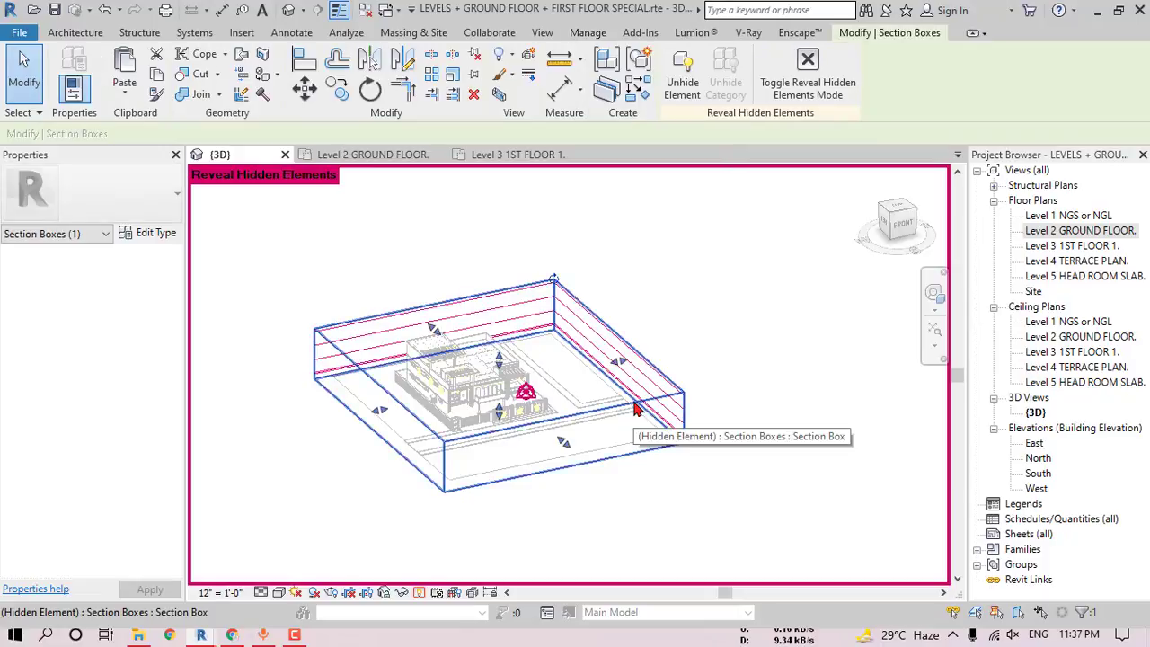
click(682, 76)
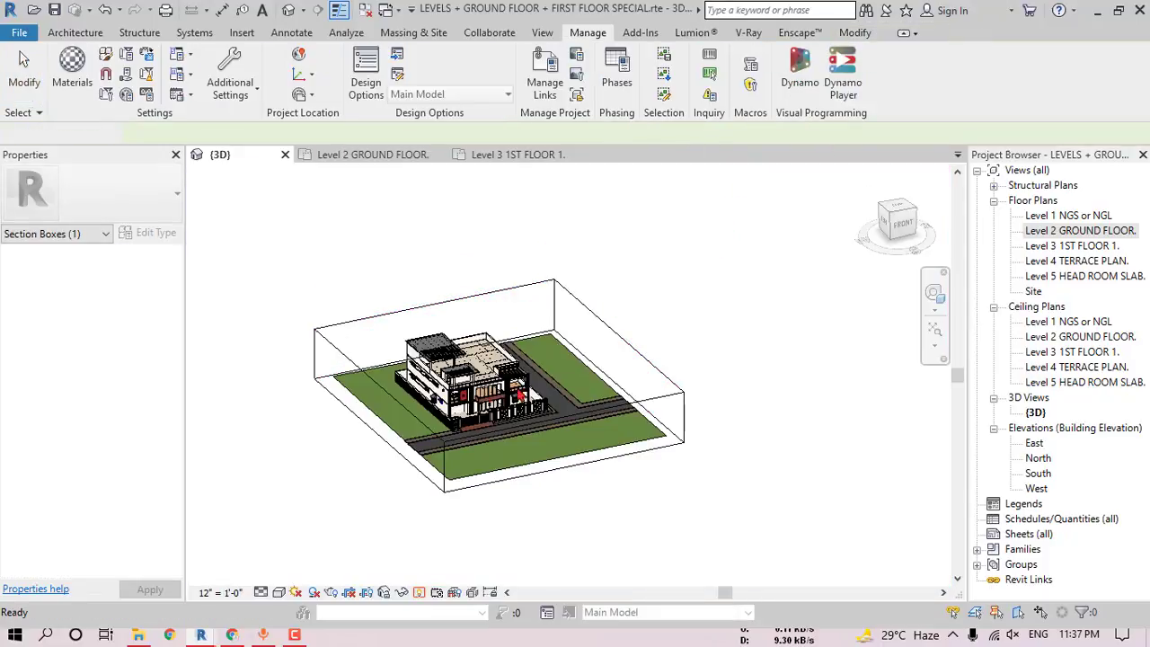
scroll(530, 386, up, 2)
click(642, 270)
shift+middle_drag(673, 331, 488, 440)
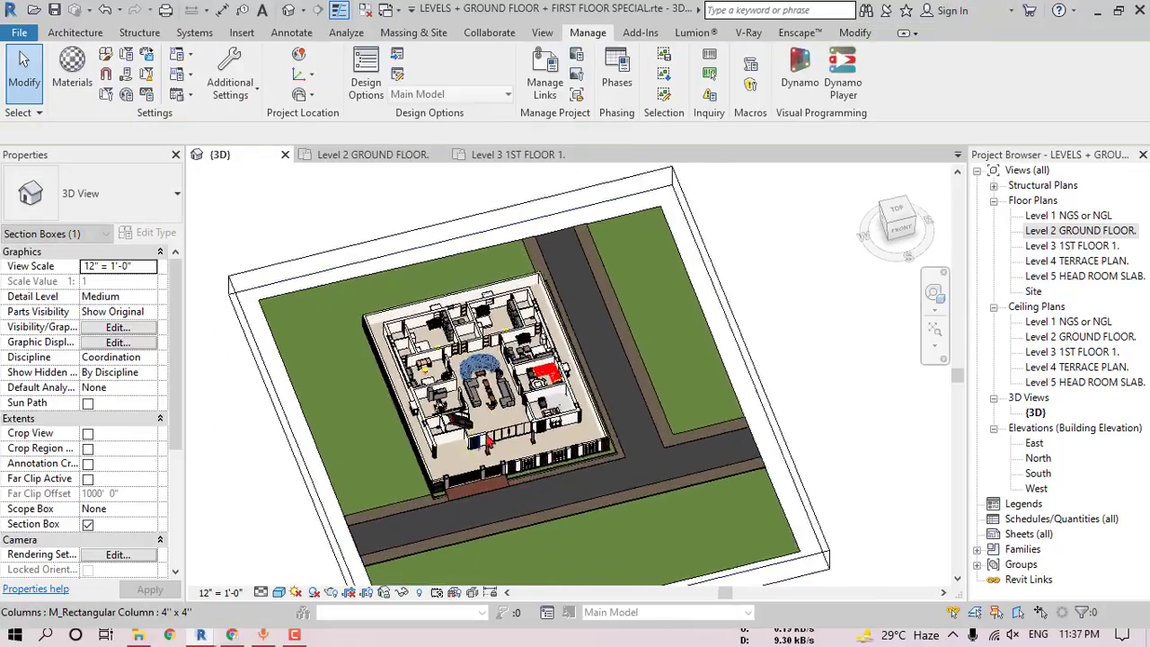
- Delete the 6" ground floor slab on Level 2 and unjoin the elements it affects
scroll(488, 441, up, 5)
click(574, 415)
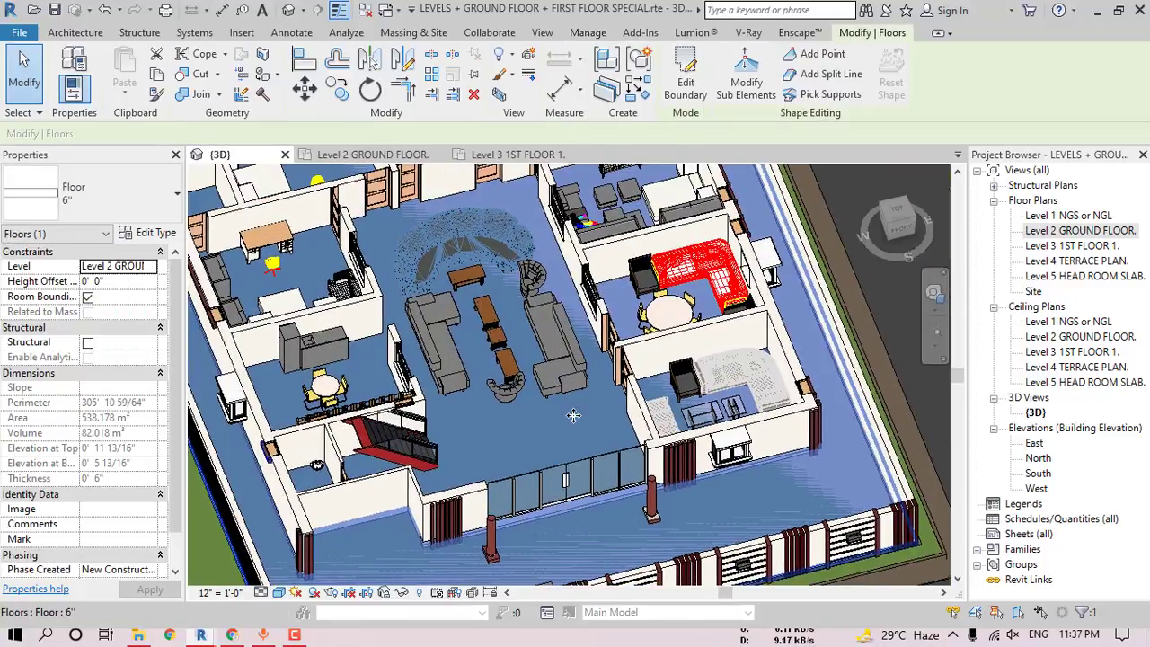
scroll(574, 415, down, 2)
key(Delete)
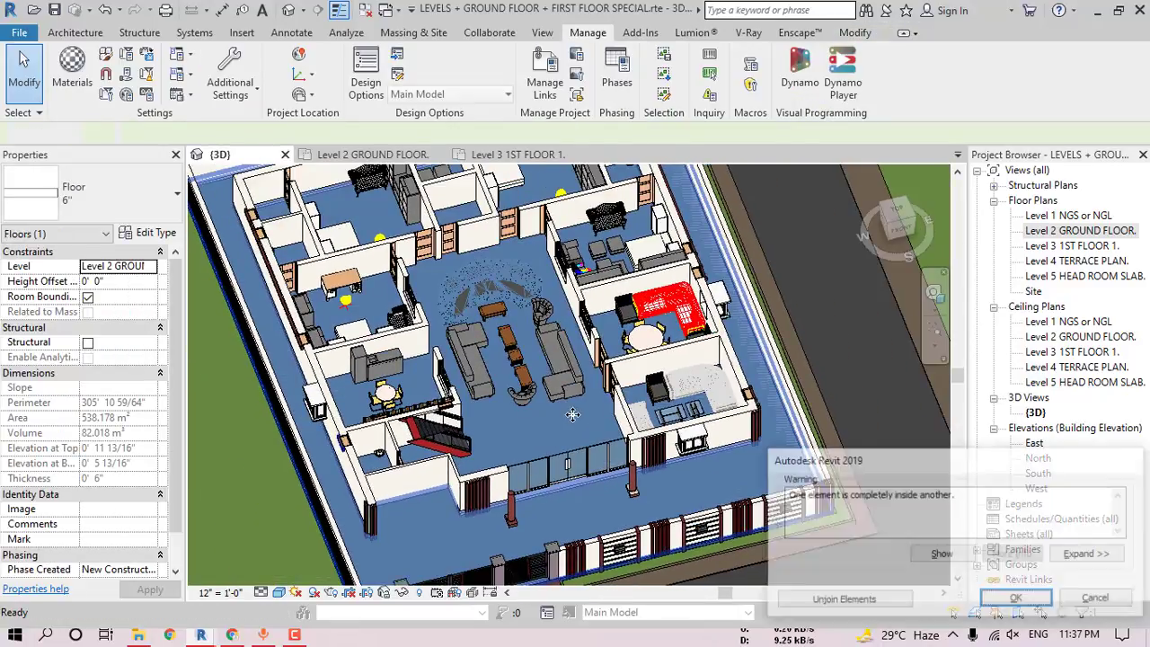
click(884, 602)
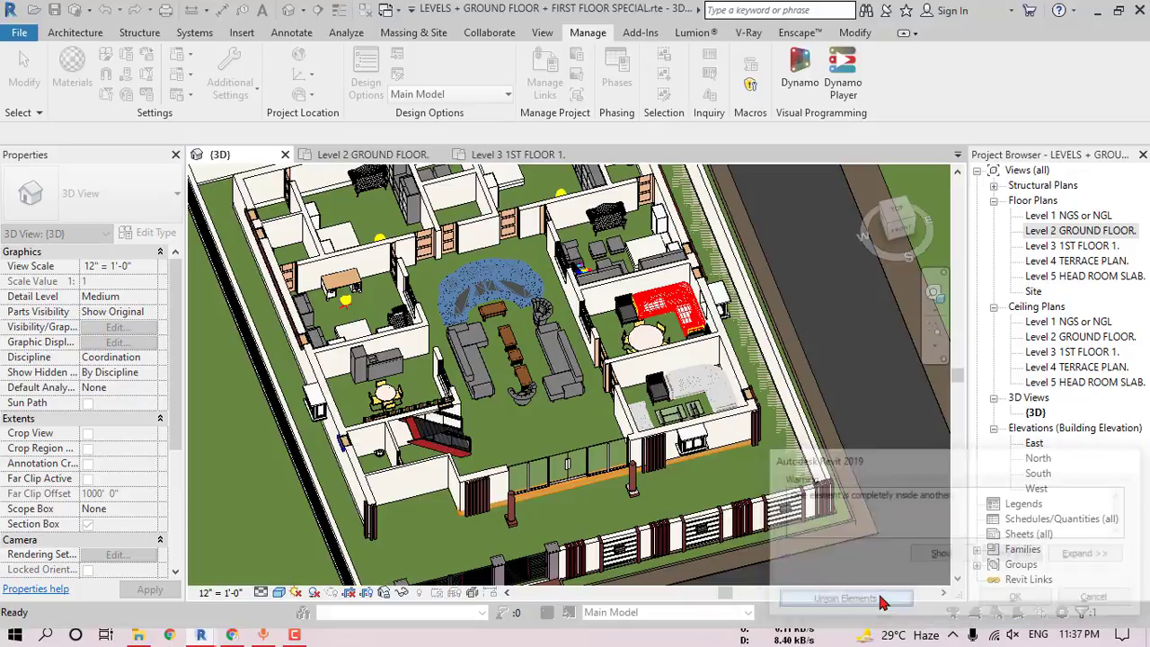
- Examine from several angles how the grass surface and the remaining floor overlap inside the house
click(601, 437)
shift+middle_drag(601, 436, 485, 435)
click(769, 494)
click(635, 426)
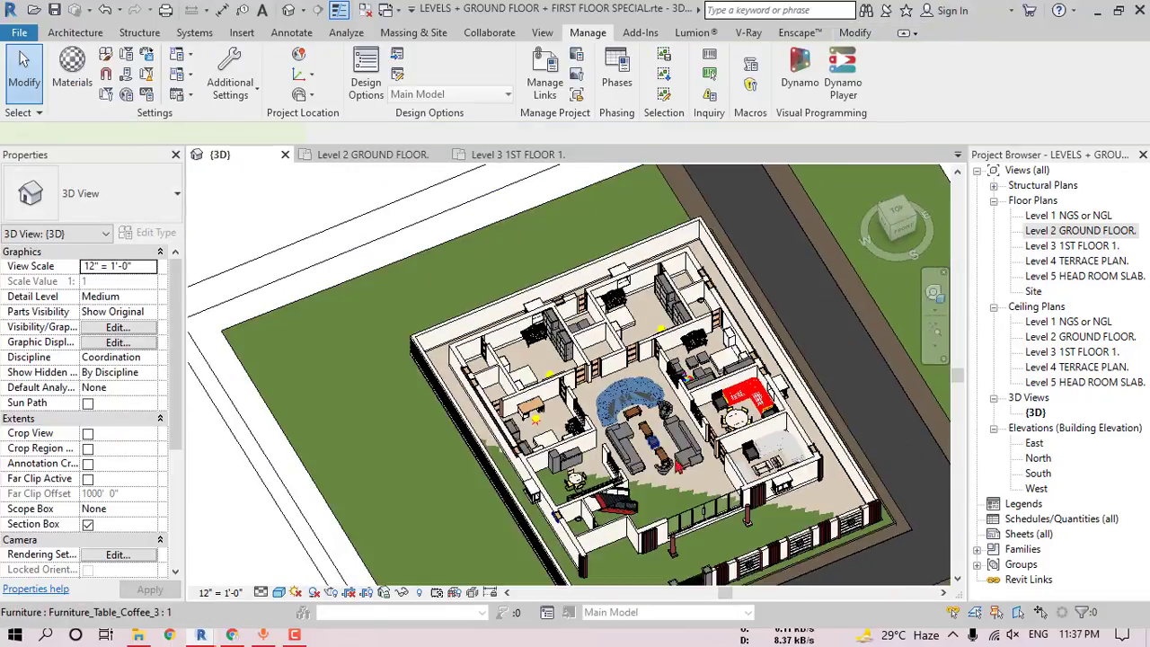
shift+middle_drag(634, 426, 697, 401)
key(Escape)
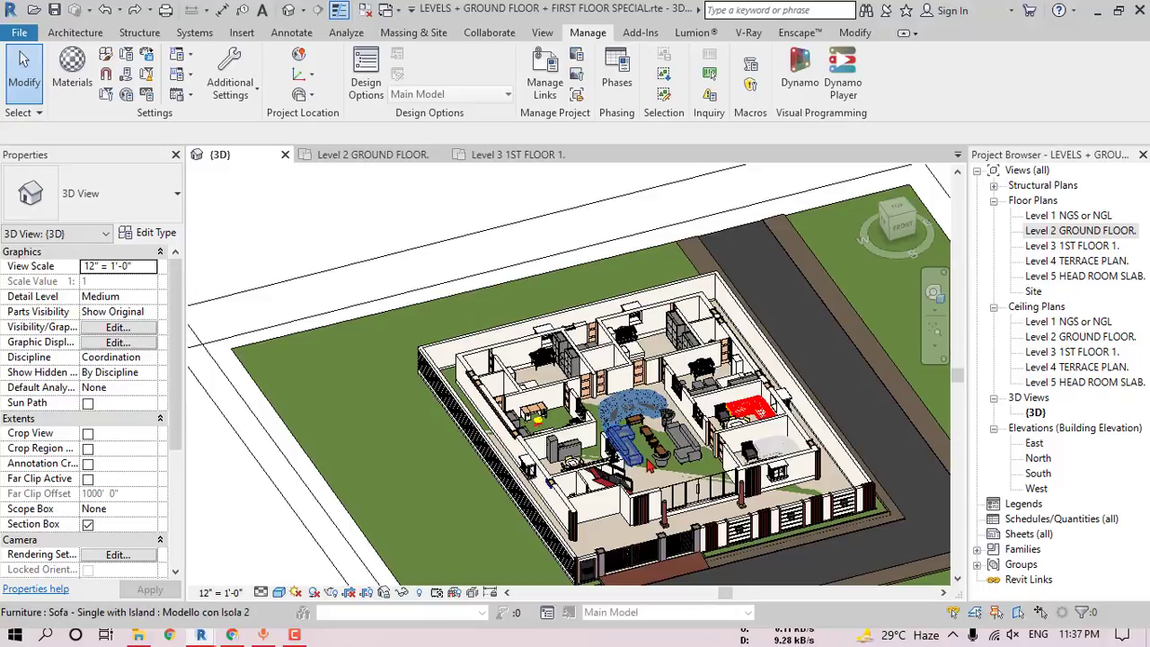
scroll(440, 287, up, 1)
shift+middle_drag(440, 278, 542, 423)
scroll(542, 389, down, 2)
- Inspect the boundary points of the grass topography beneath the house in Edit Surface mode
click(376, 363)
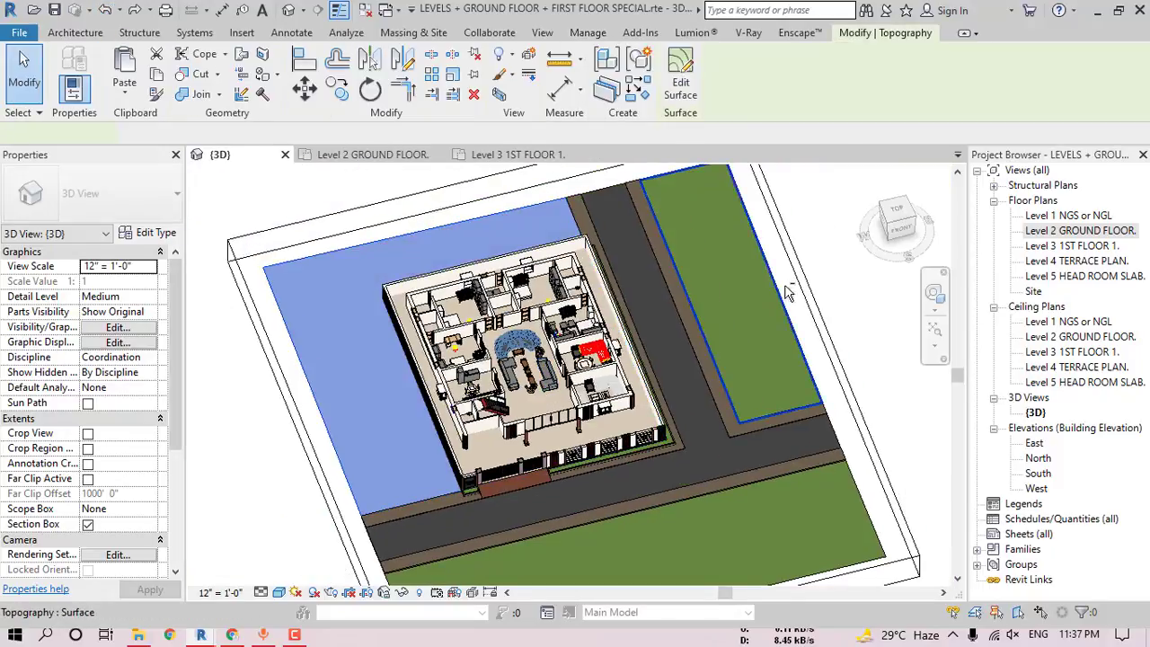
shift+middle_drag(441, 441, 951, 222)
drag(896, 212, 709, 91)
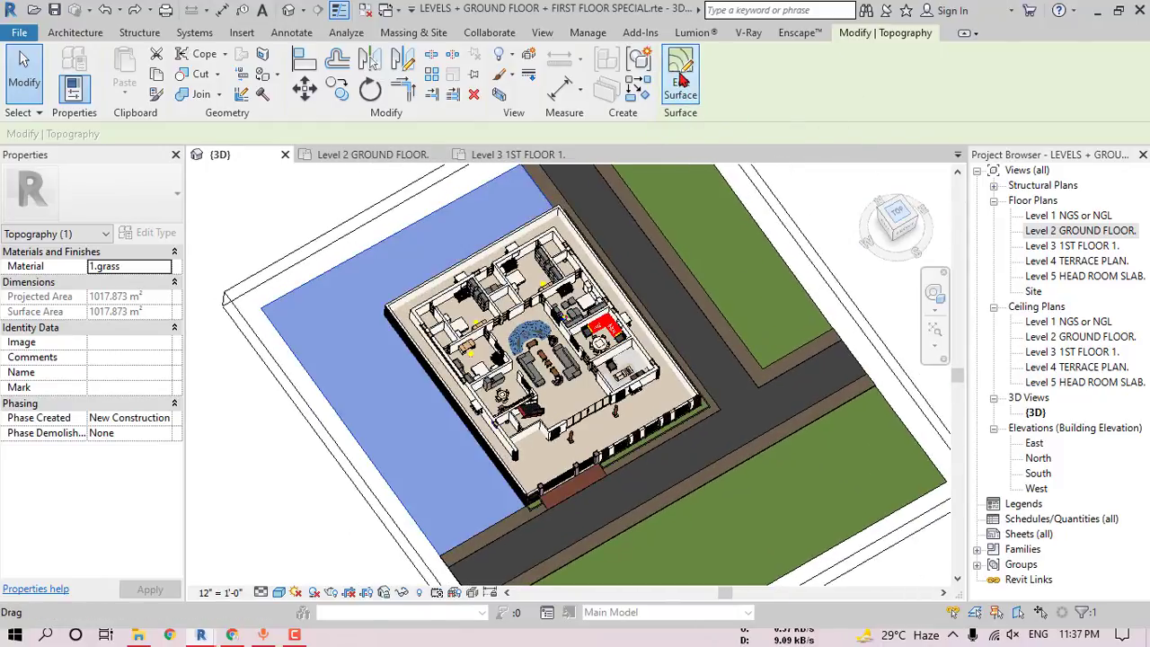
click(681, 79)
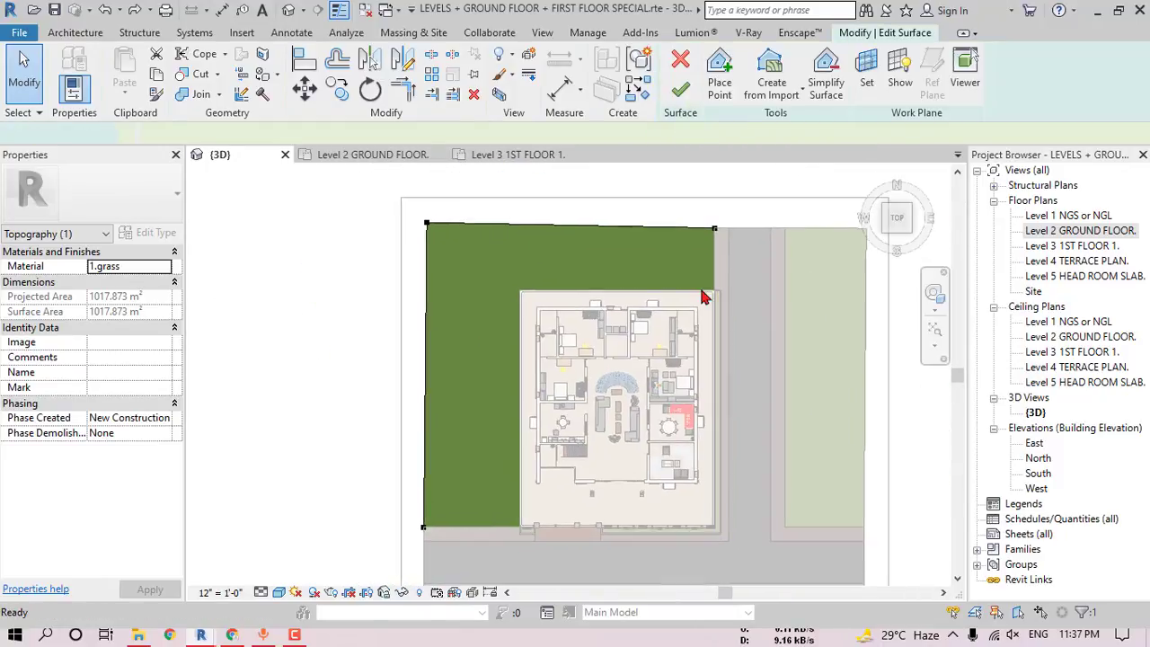
click(681, 94)
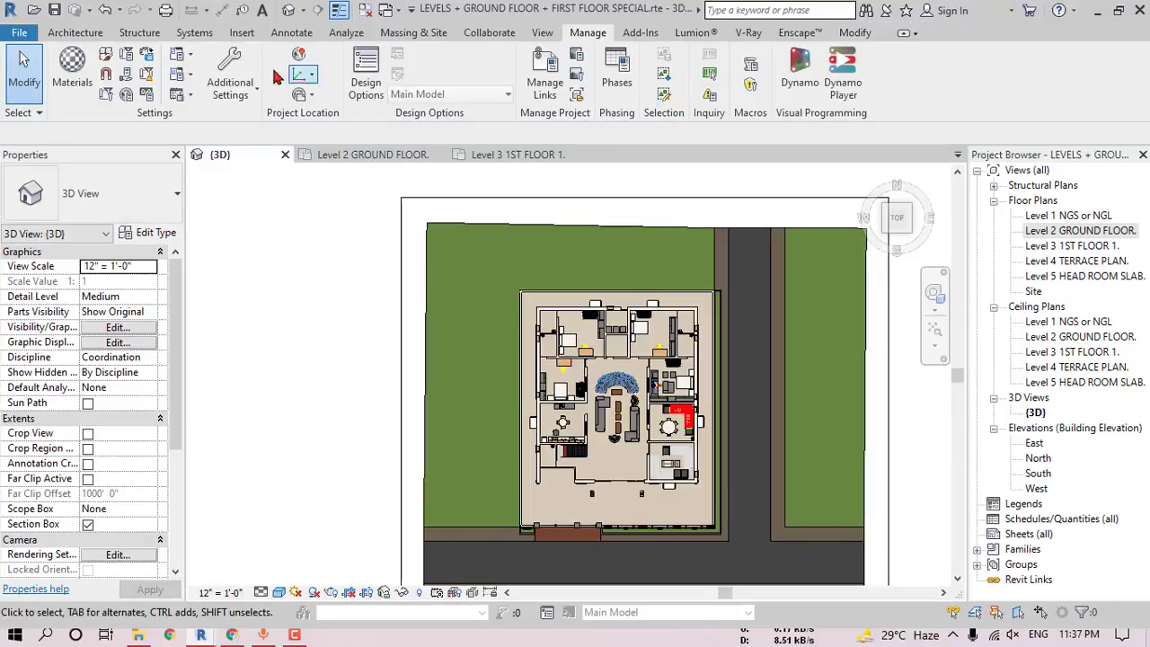
- Try to split the grass surface in the 3D view, then open the Site floor plan
click(79, 37)
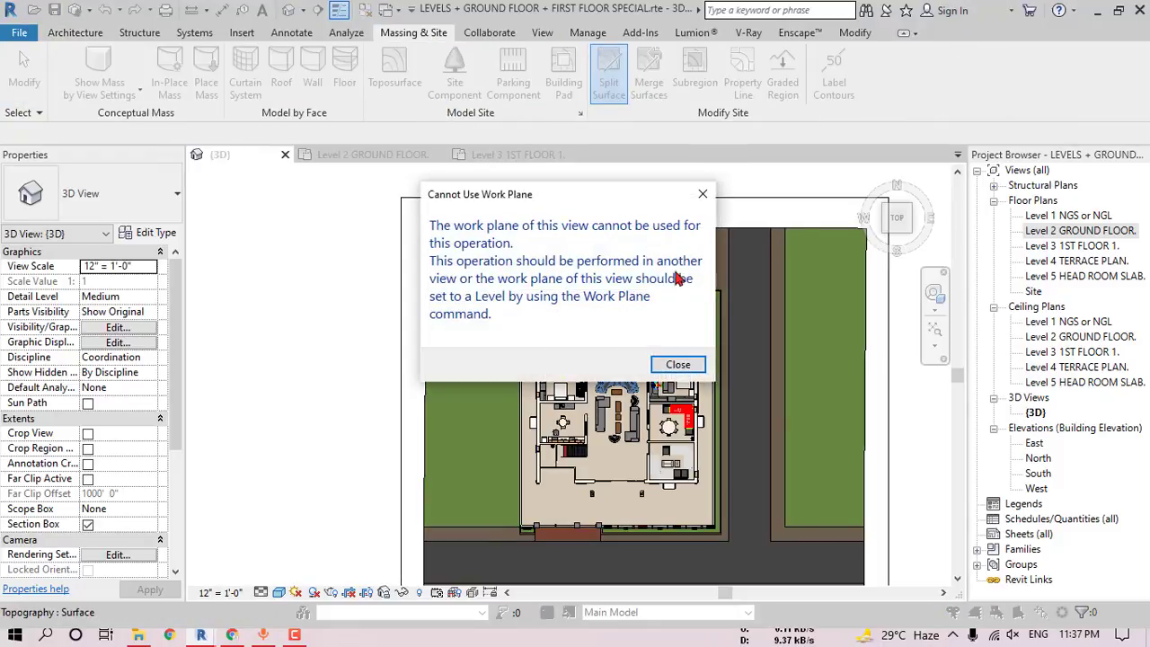
click(702, 195)
double_click(1043, 292)
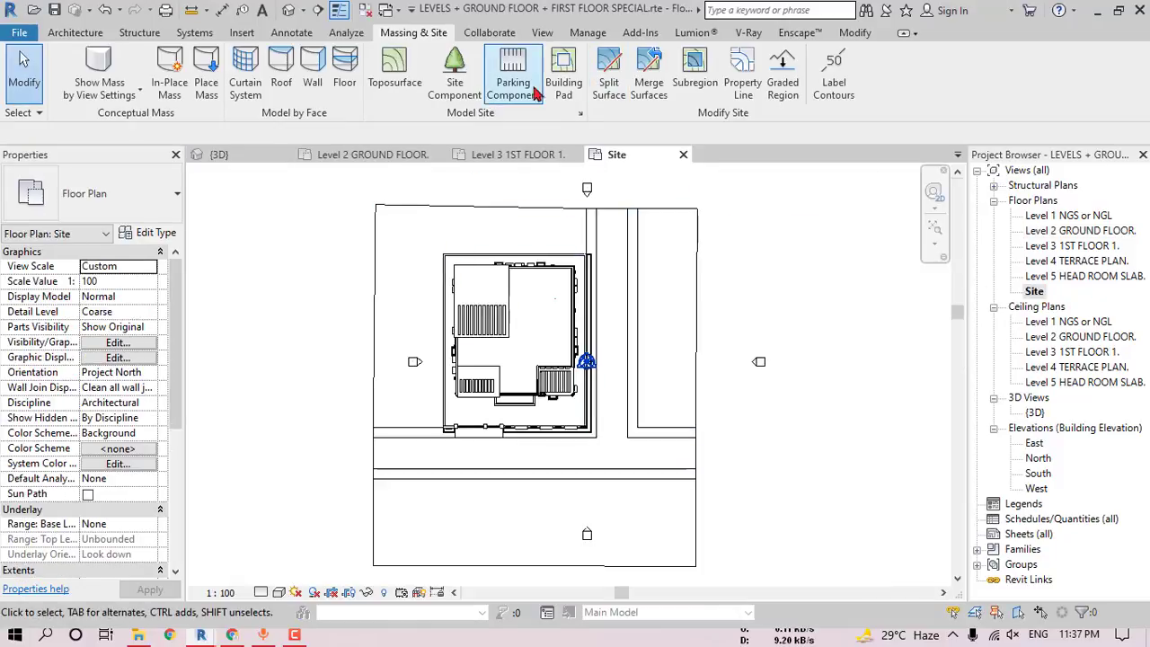
- Start splitting the grass topography with a 71' 6" line along the outer face of the rear boundary wall
click(610, 82)
click(474, 278)
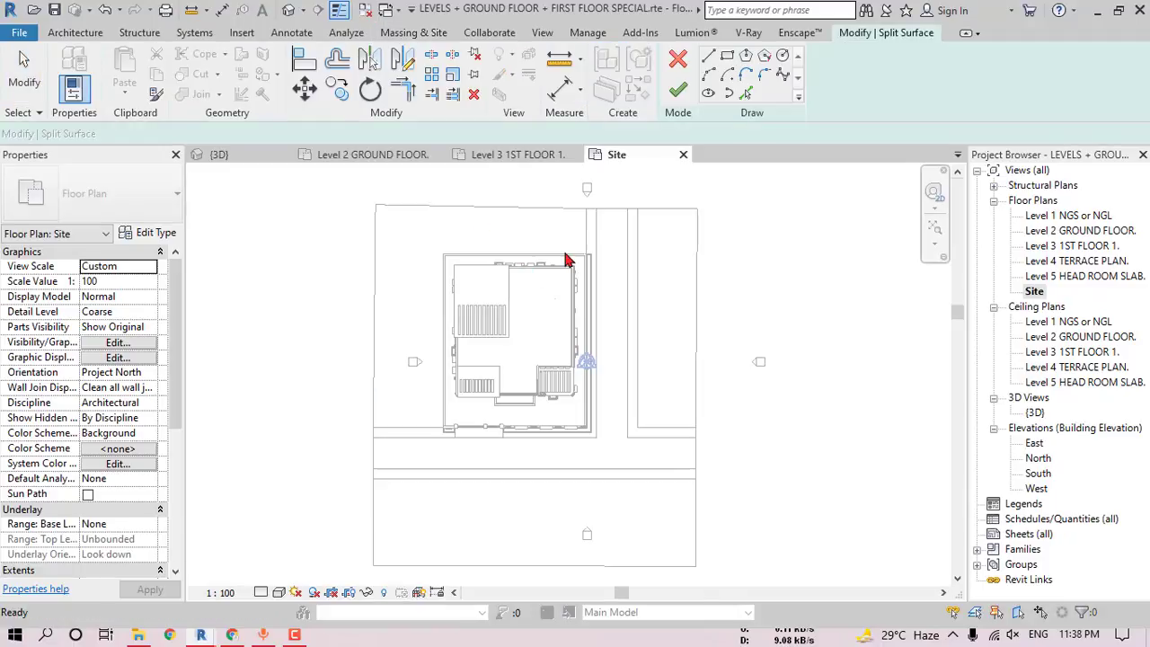
scroll(589, 261, up, 2)
scroll(604, 264, up, 2)
scroll(641, 227, up, 2)
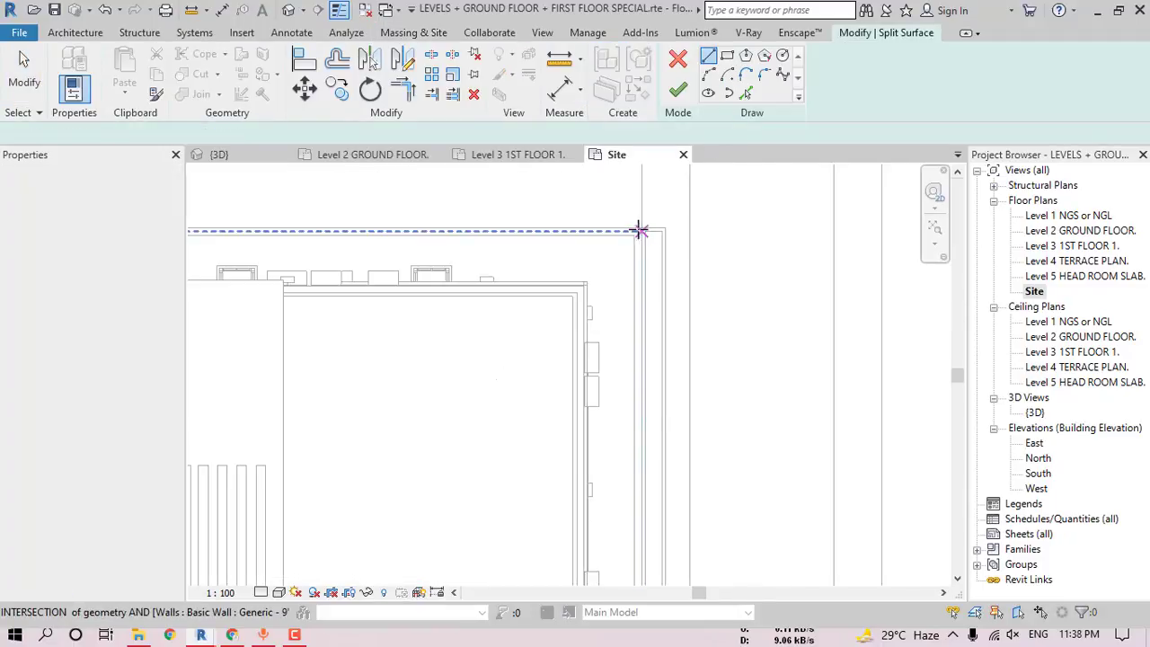
scroll(539, 232, down, 2)
middle_drag(539, 232, 670, 249)
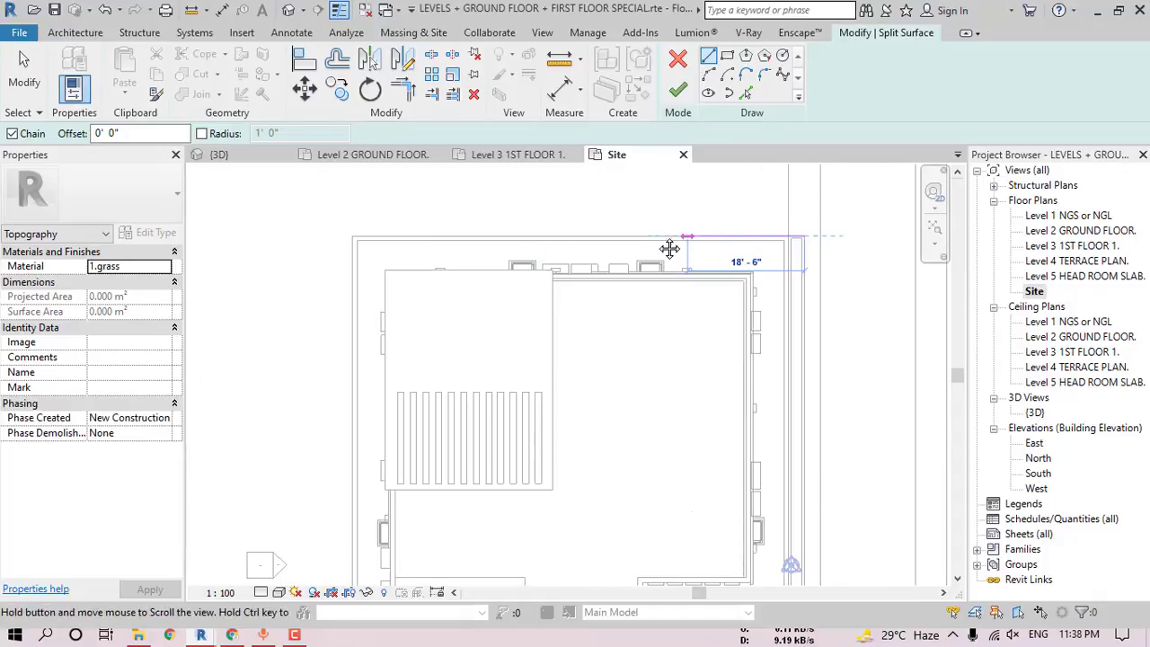
click(350, 236)
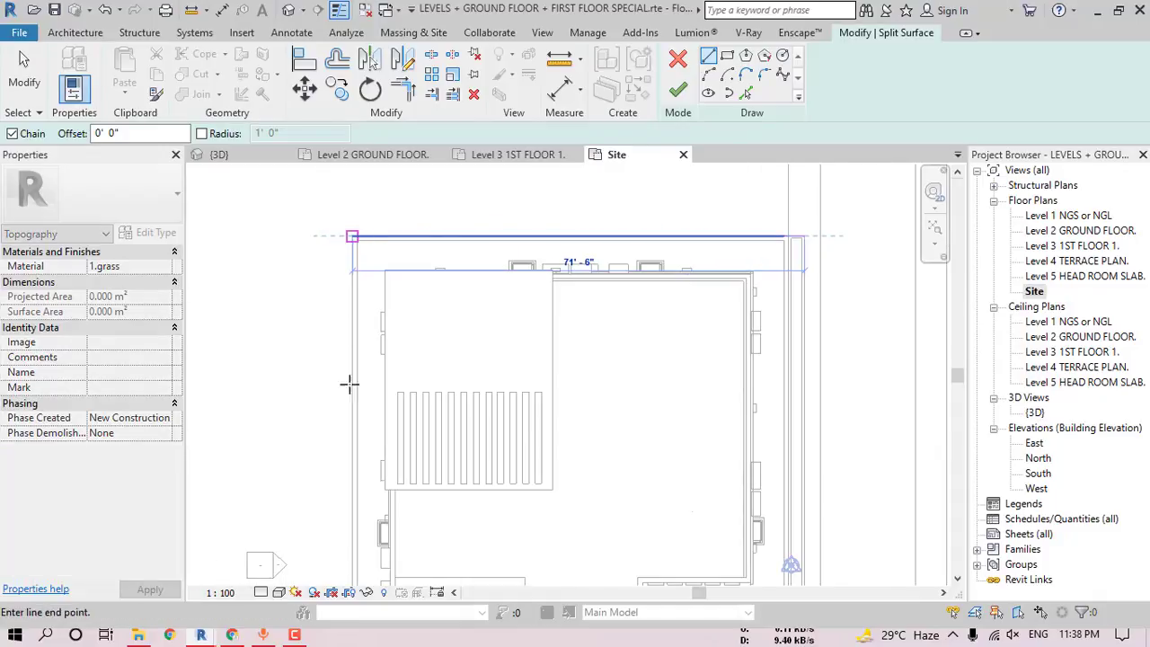
- Continue the split line about 132' along the side boundary wall past the front of the plot and finish the split
scroll(350, 360, down, 2)
middle_drag(345, 539, 353, 369)
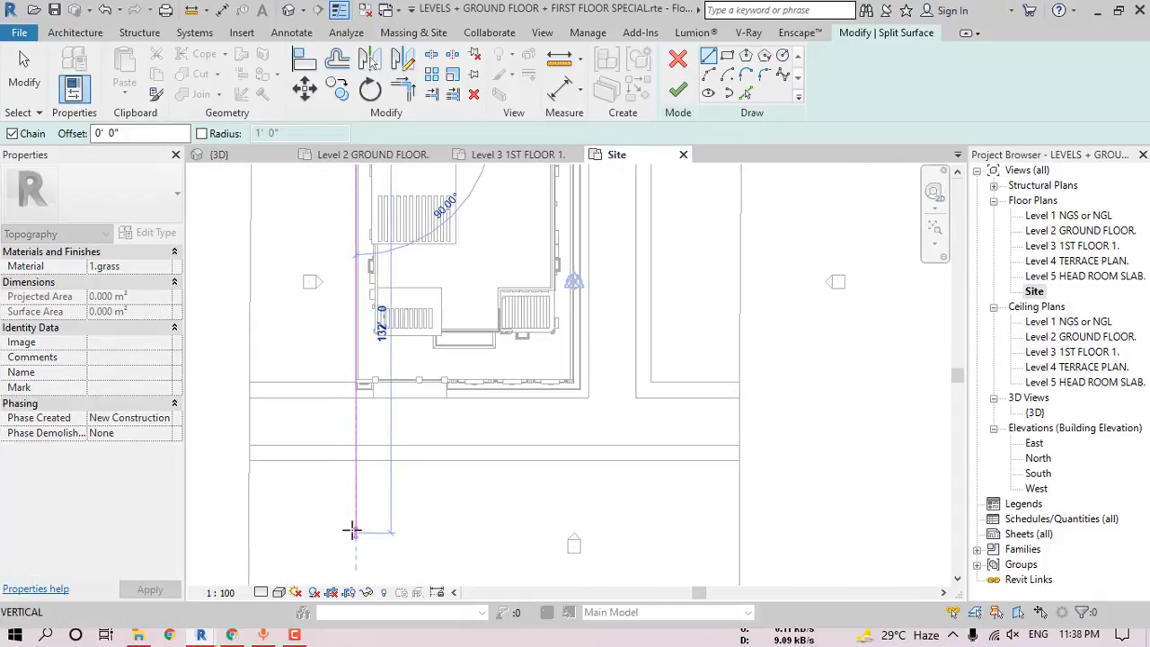
key(Escape)
key(Escape)
middle_drag(385, 432, 403, 515)
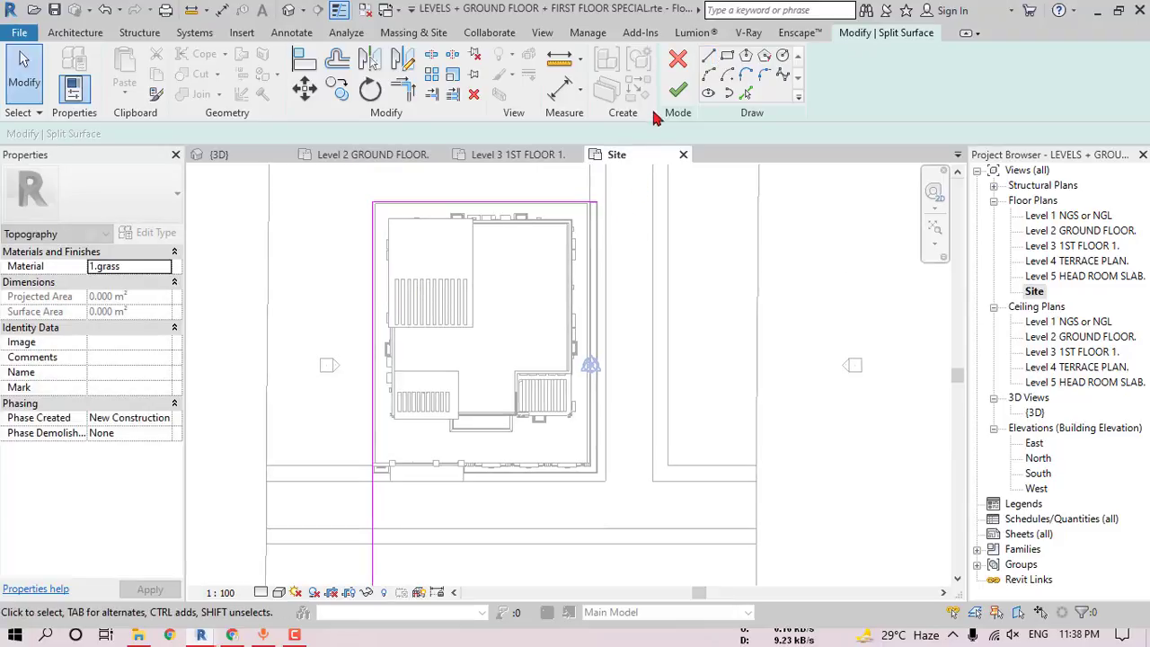
click(678, 91)
- Return to the 3D view and inspect the split surface and the Generic Floor - 400mm under the house from above and below
click(289, 10)
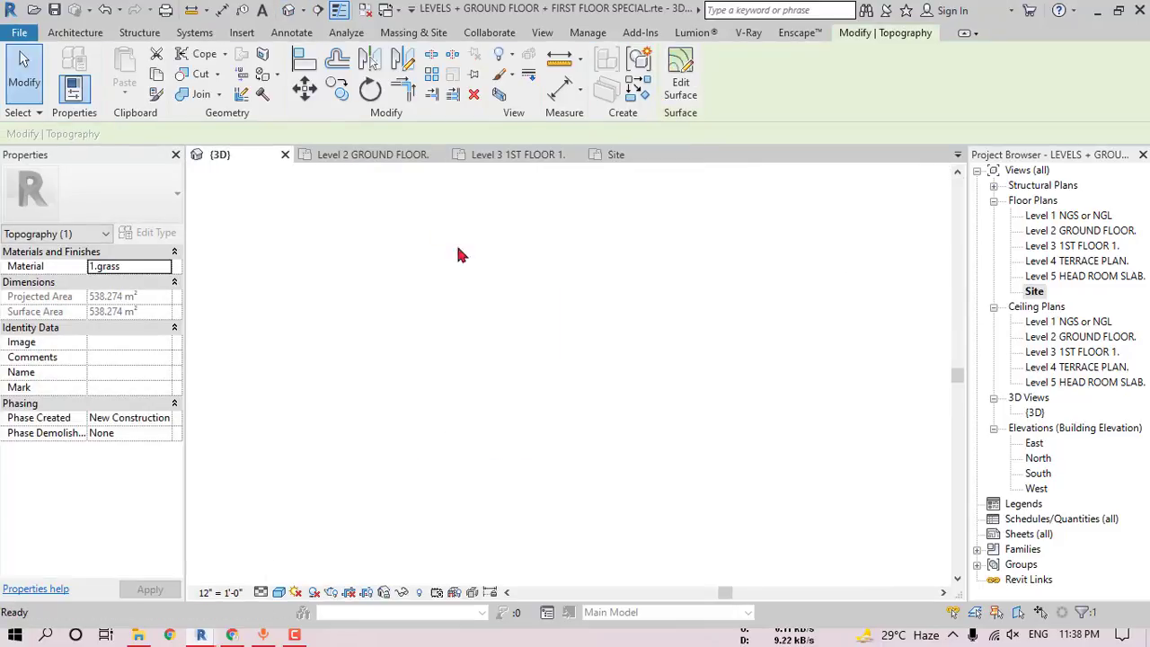
key(Escape)
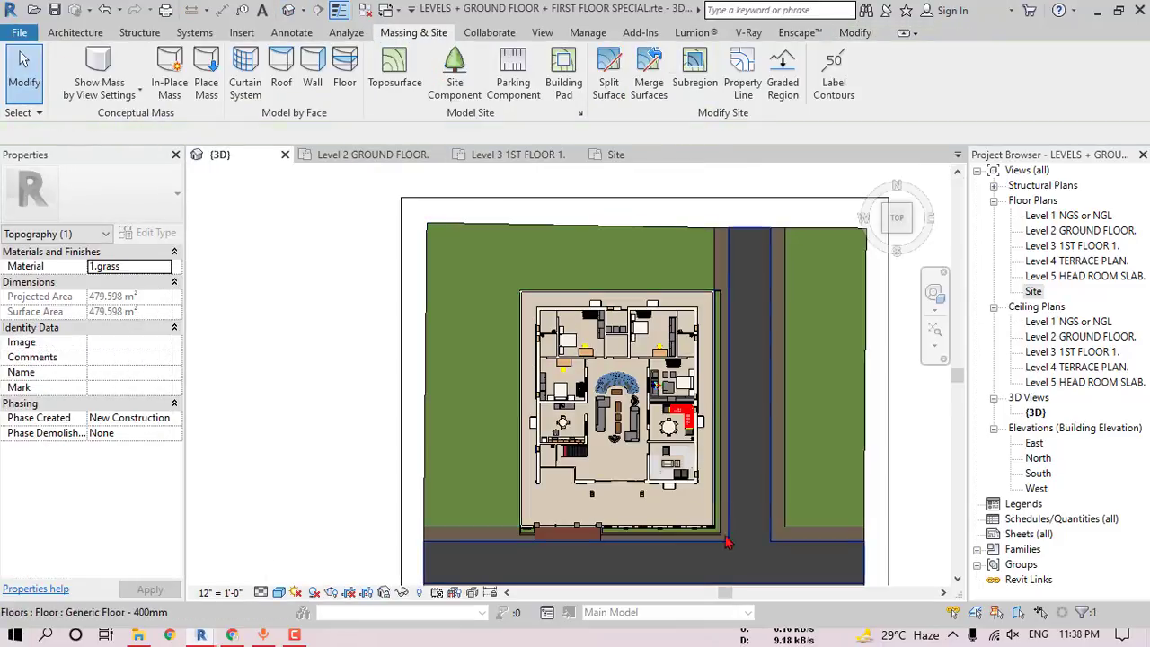
scroll(729, 542, up, 2)
scroll(545, 369, down, 2)
shift+middle_drag(647, 272, 560, 280)
click(554, 299)
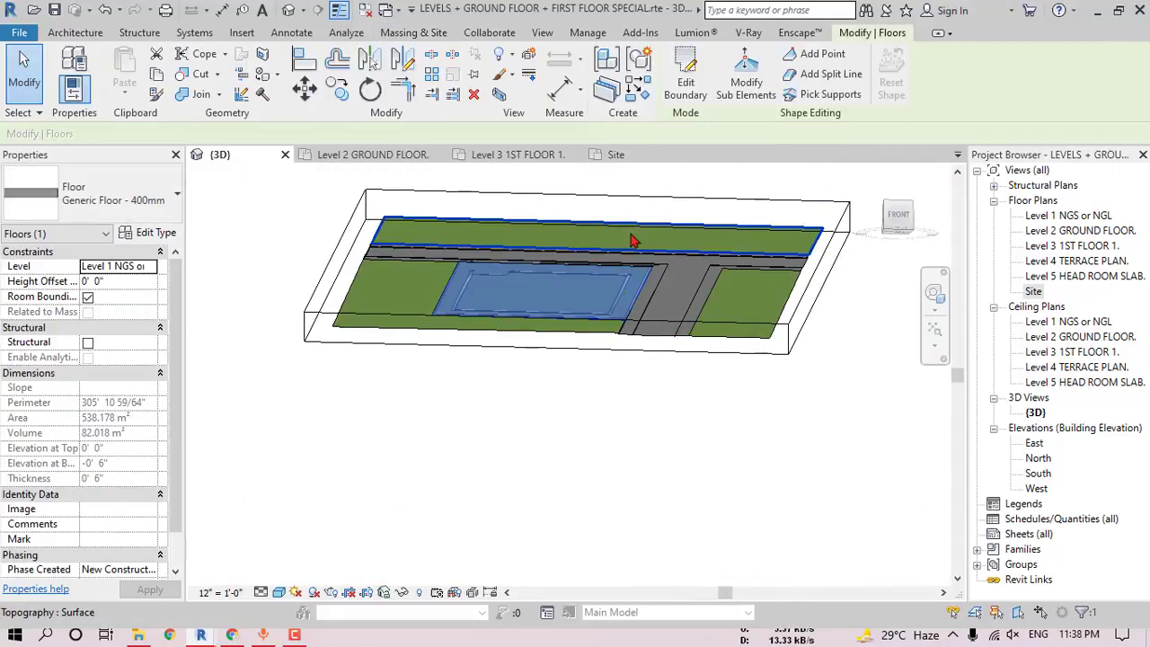
shift+middle_drag(629, 238, 653, 510)
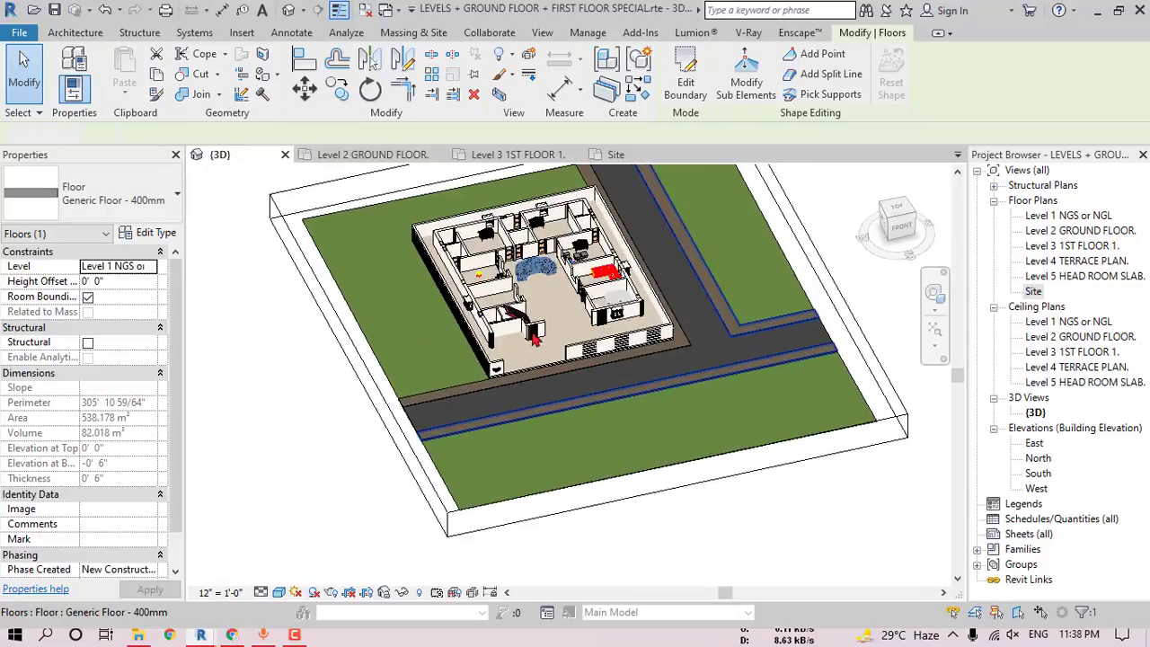
key(Escape)
- Check the separated grass surface beside the boundary wall and the ground floor from the side
scroll(494, 380, up, 5)
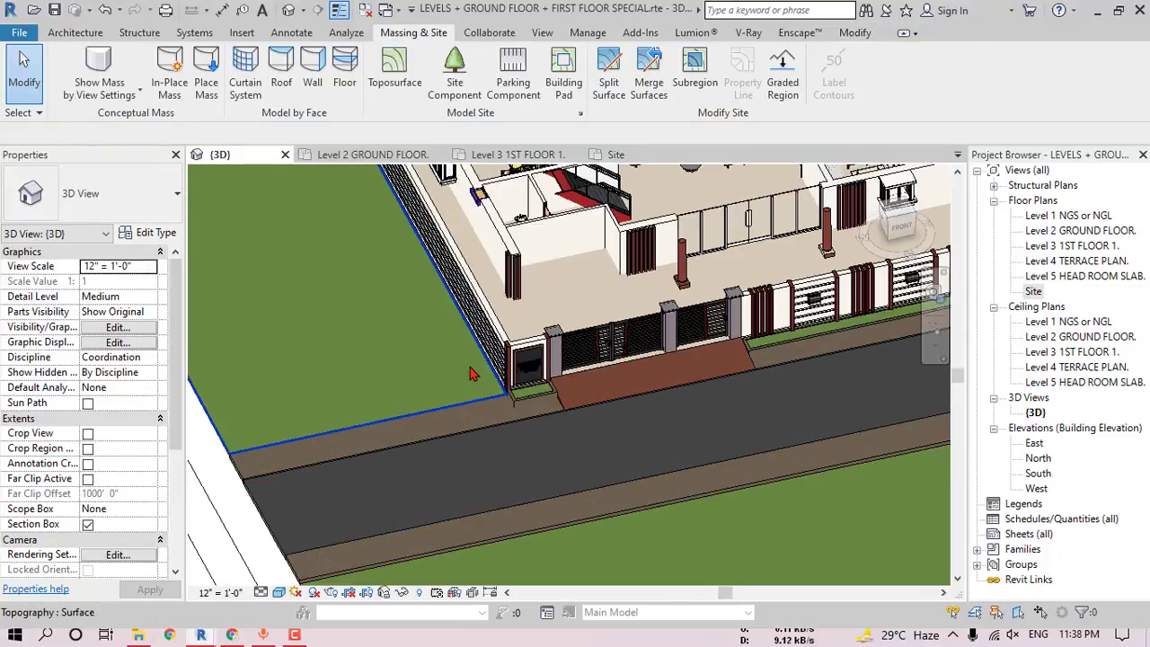
click(472, 374)
scroll(466, 404, down, 3)
middle_drag(629, 405, 544, 604)
shift+middle_drag(557, 428, 695, 399)
key(Escape)
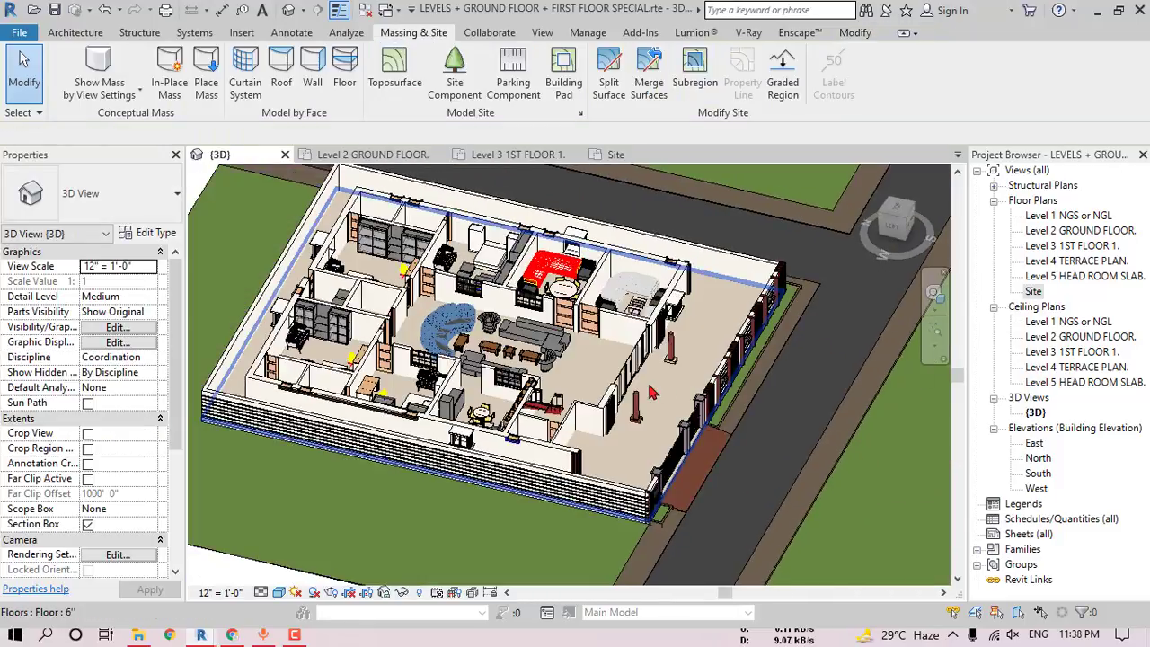
- Hide the 6" ground floor slab and the Generic Floor - 400mm beneath it in the 3D view
click(655, 392)
key(Escape)
click(663, 407)
right_click(664, 406)
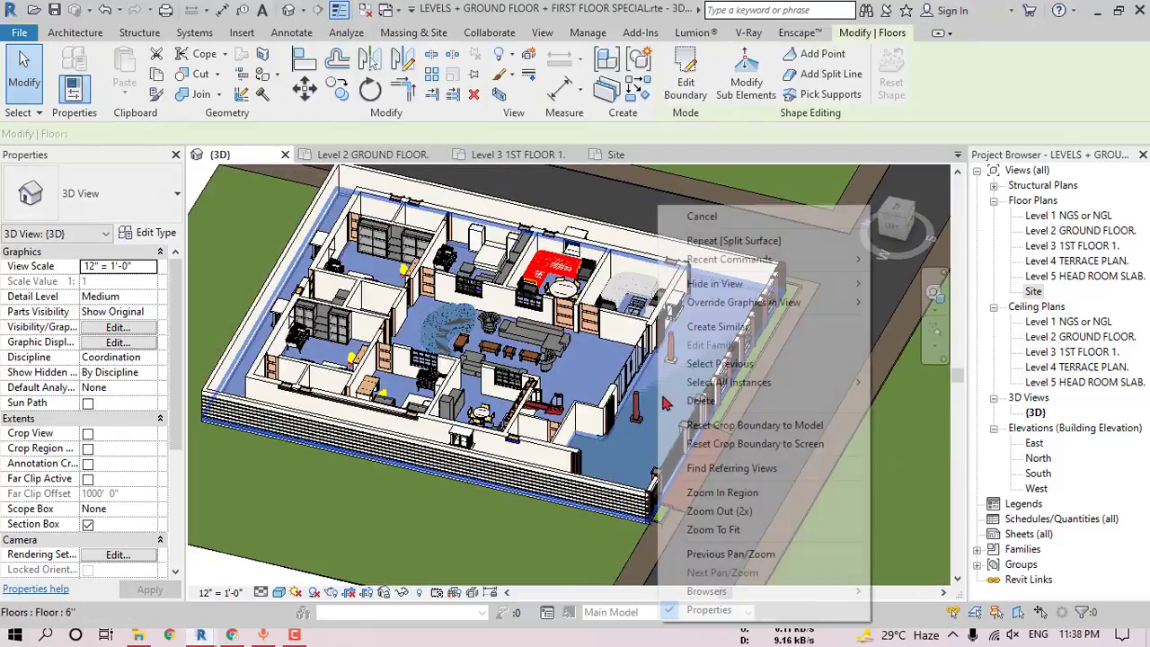
mouse_move(809, 284)
click(913, 284)
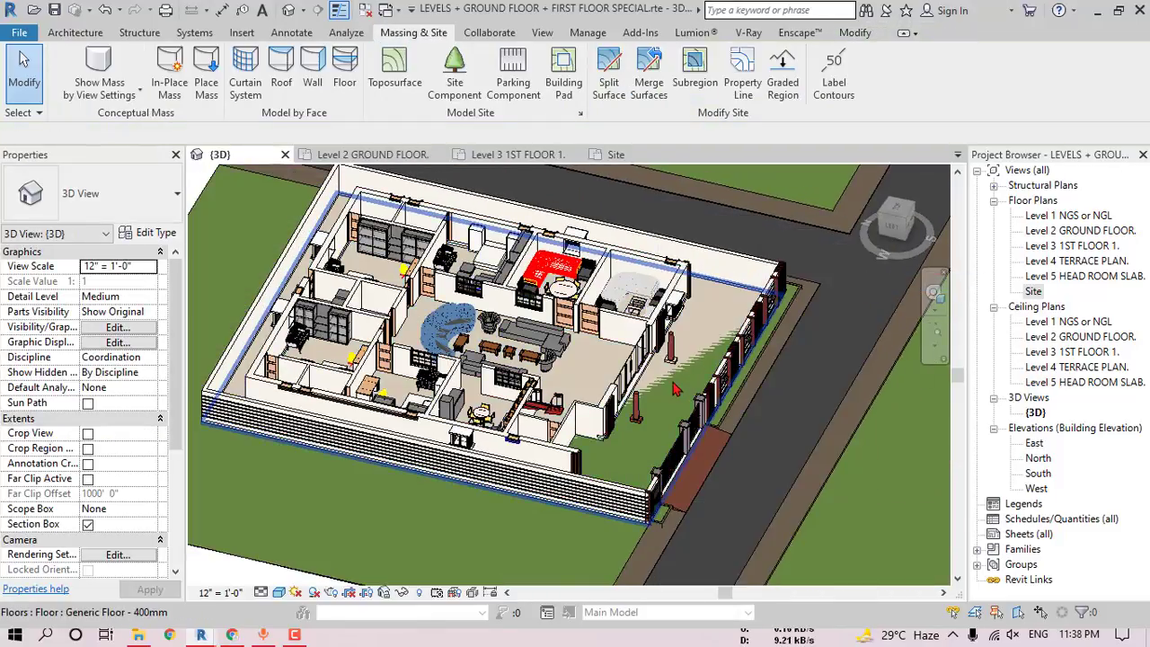
click(655, 412)
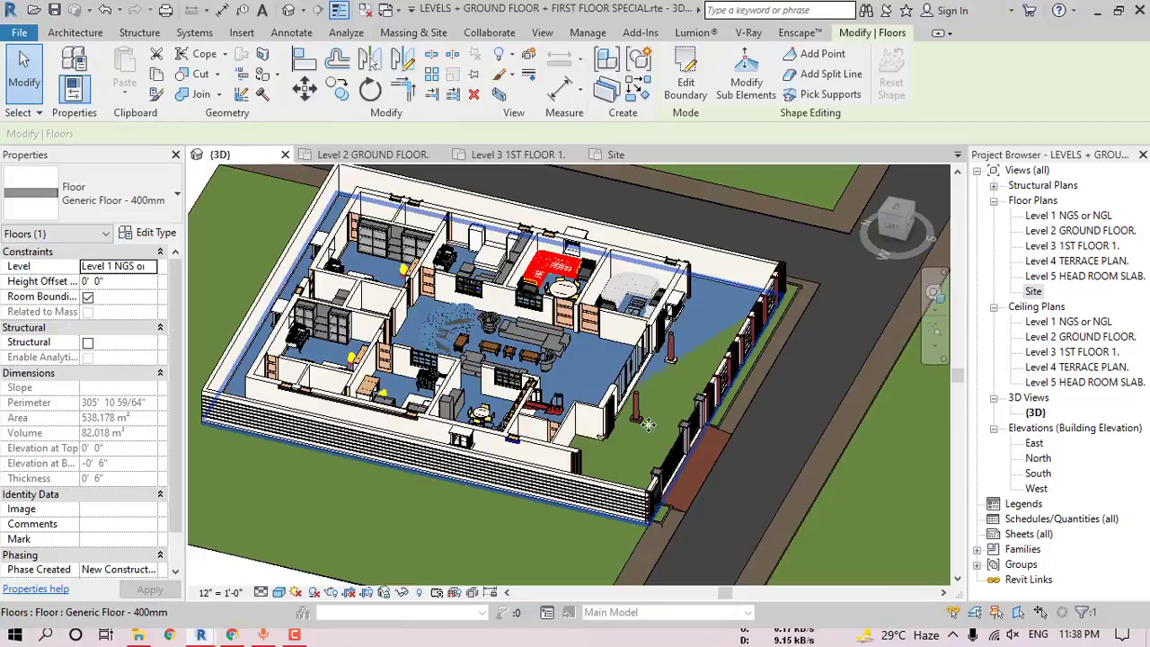
right_click(660, 407)
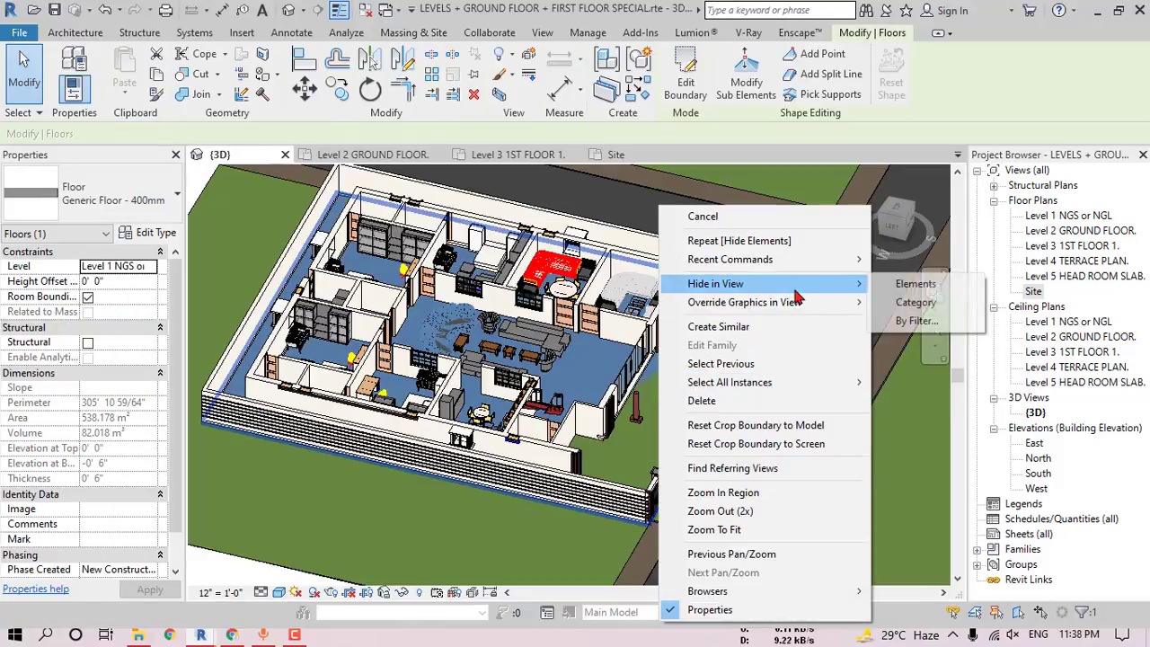
click(915, 284)
- Remove the split-off grass surface lying under the house
click(669, 393)
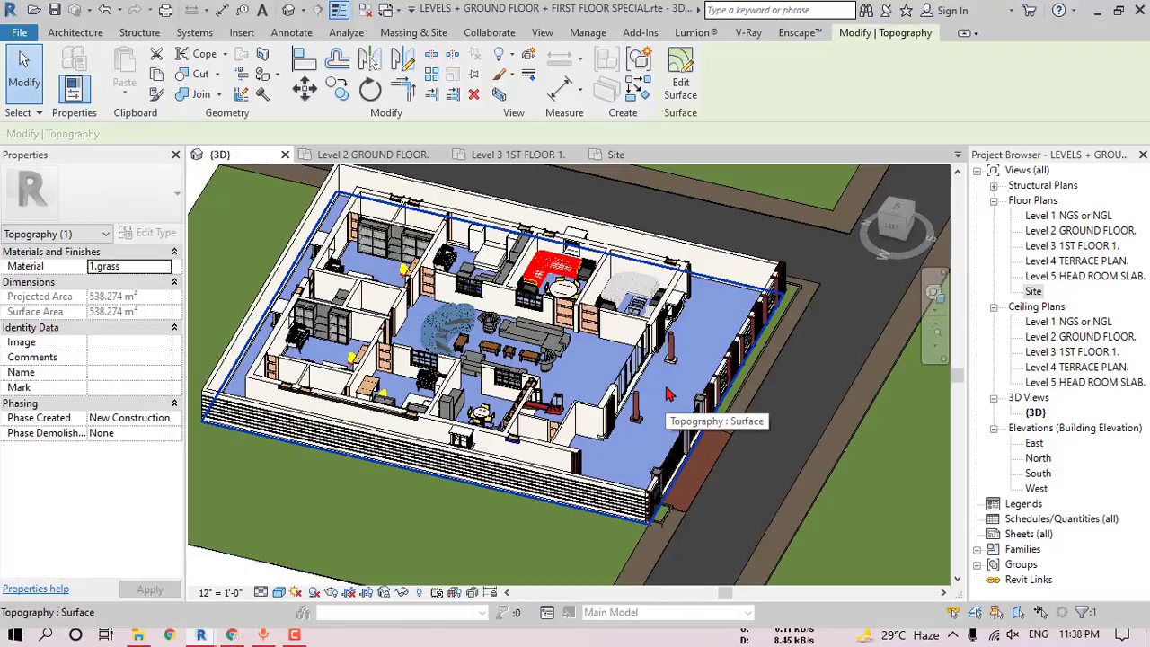
key(Escape)
shift+middle_drag(597, 392, 654, 448)
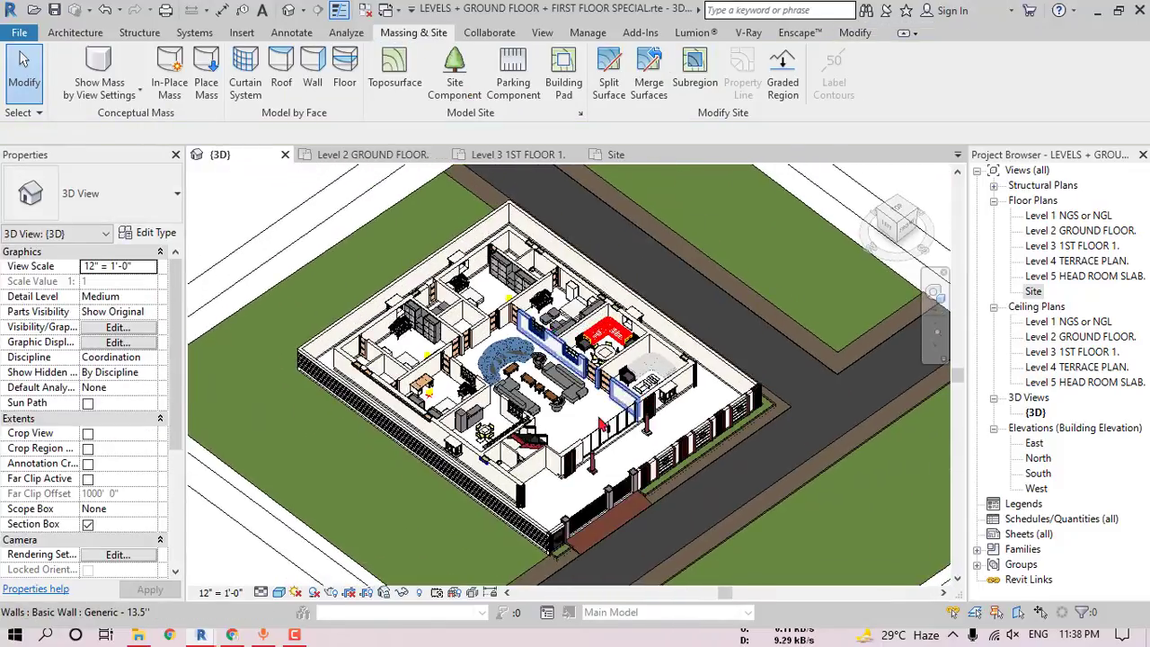
- Reveal the hidden elements, unhide the 6" ground floor slab and the floor hidden beneath it, and return to normal display
click(420, 593)
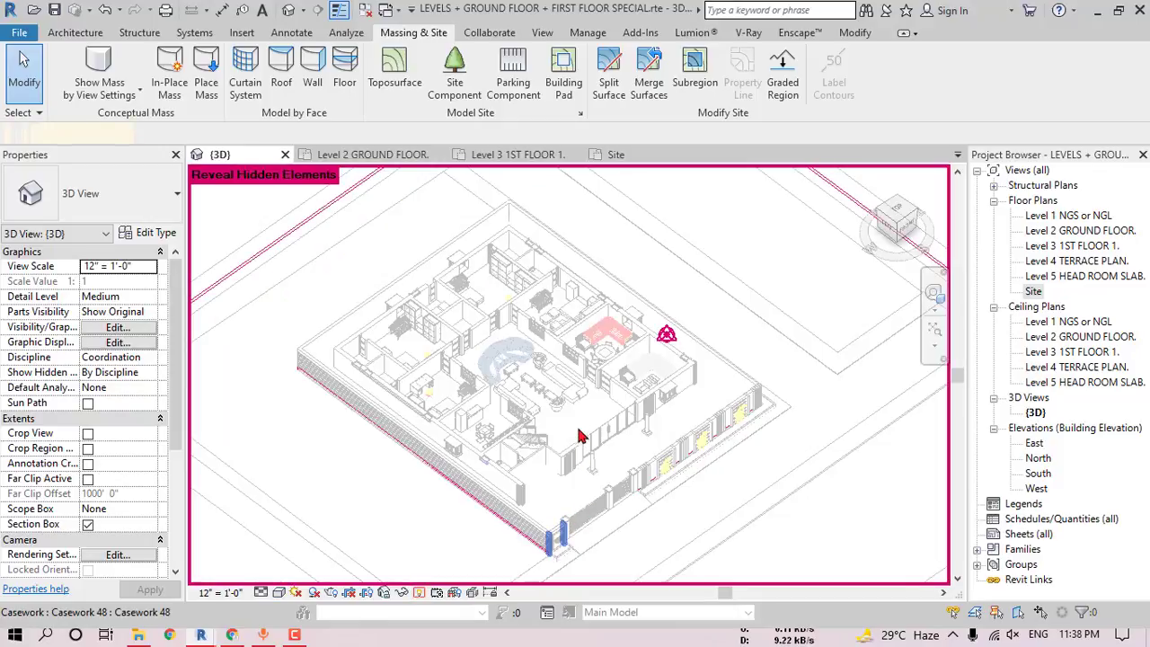
click(728, 244)
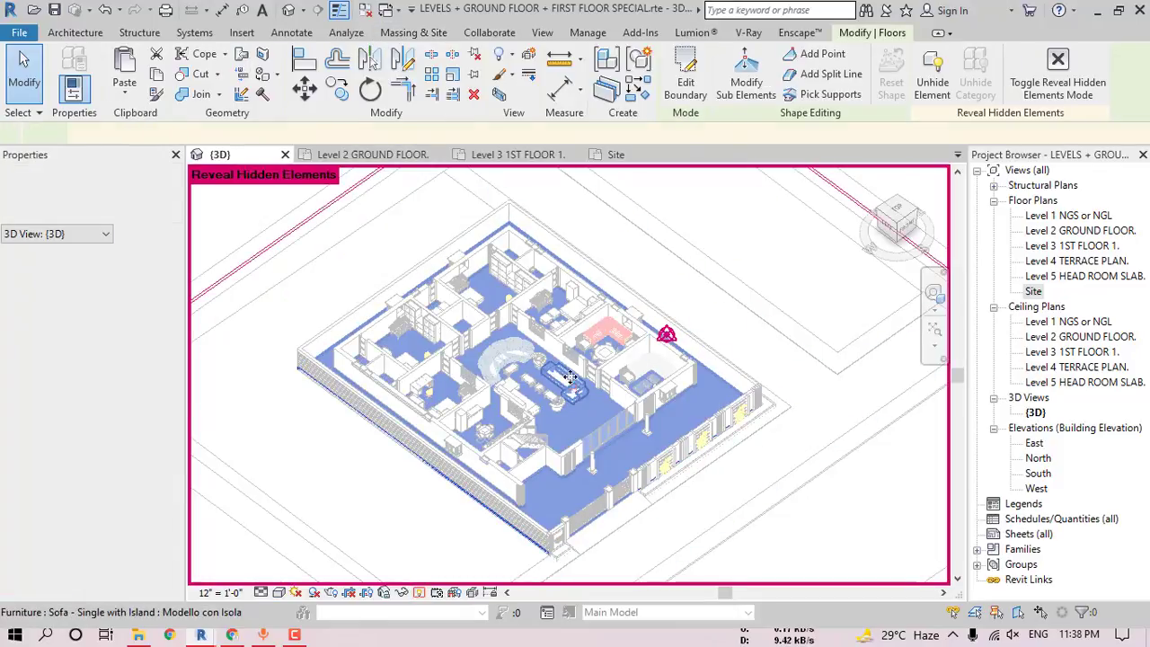
shift+middle_drag(651, 400, 698, 159)
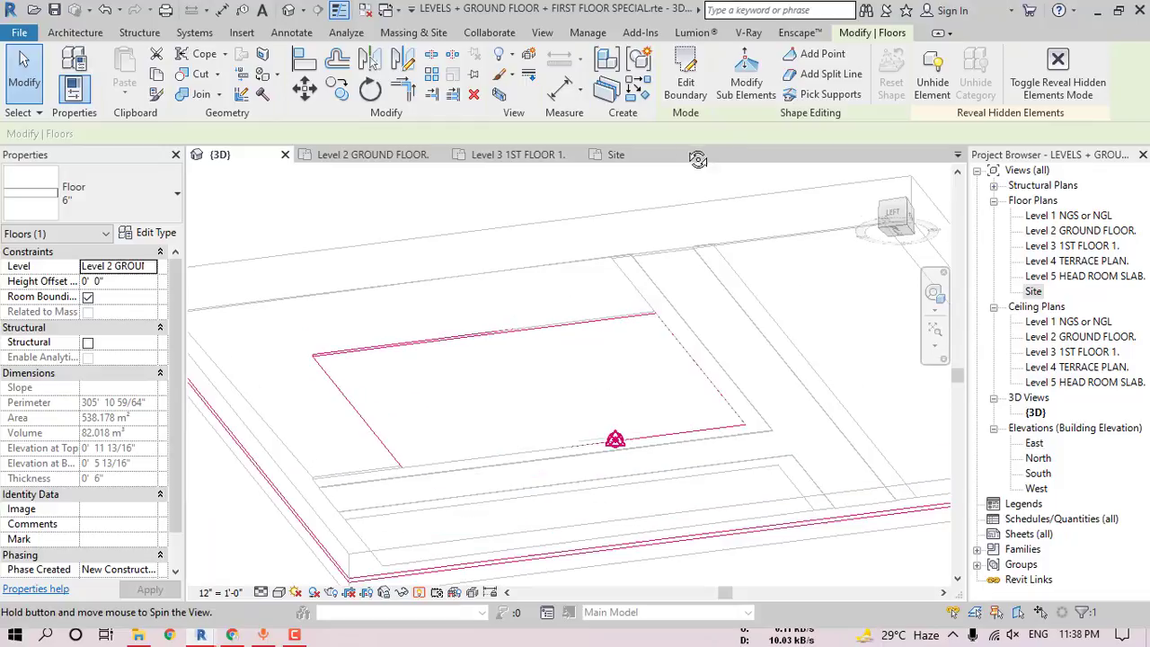
ctrl+click(633, 326)
shift+middle_drag(618, 426, 617, 529)
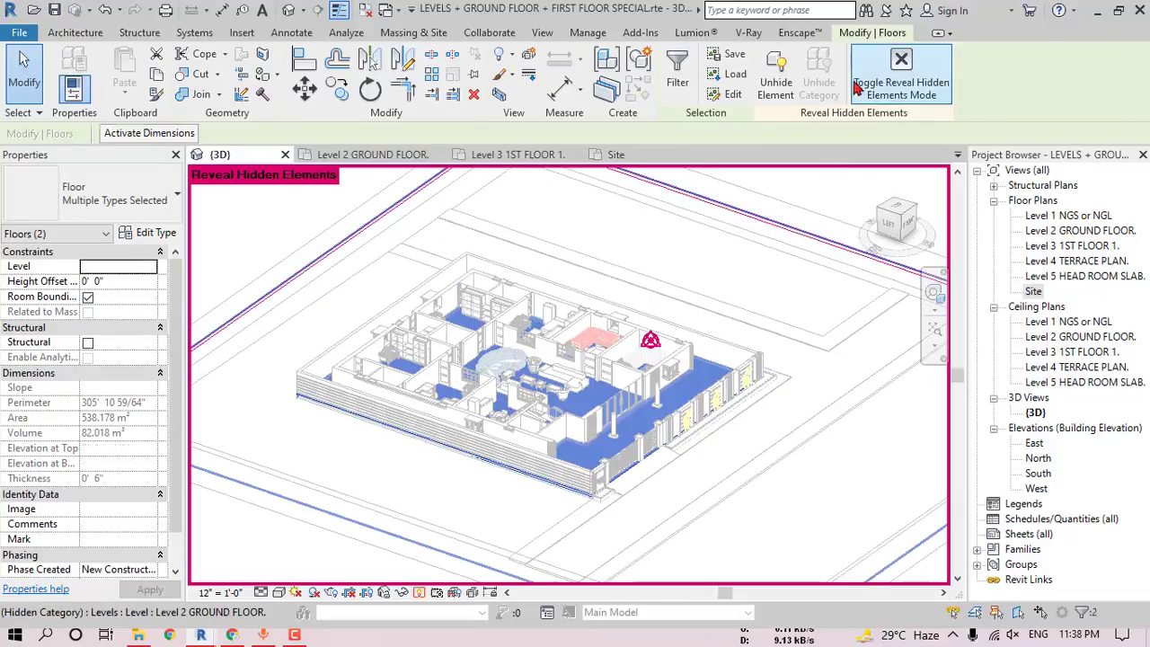
click(783, 90)
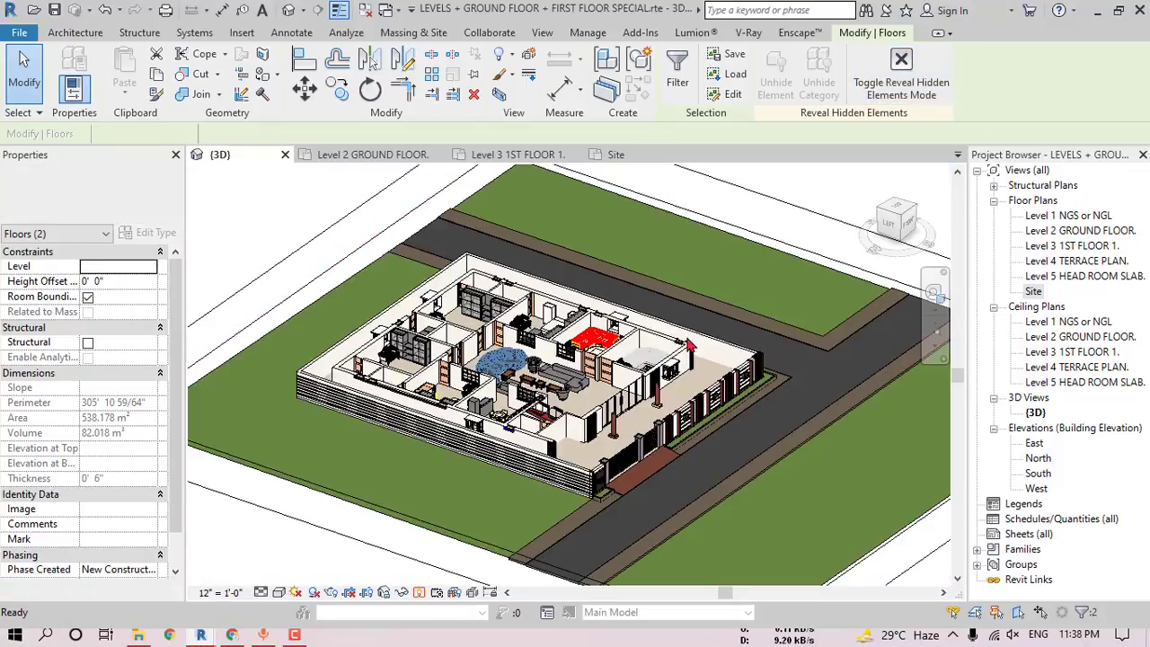
mouse_move(676, 364)
shift+middle_down()
mouse_move(657, 463)
mouse_move(645, 422)
shift+middle_up()
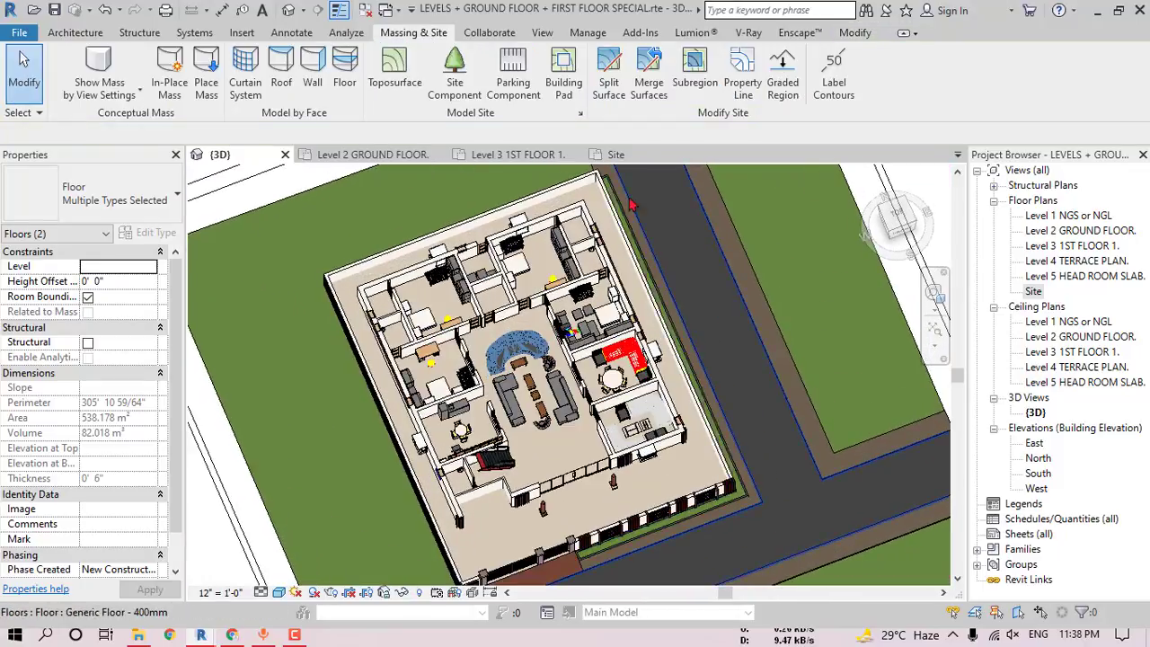
key(Escape)
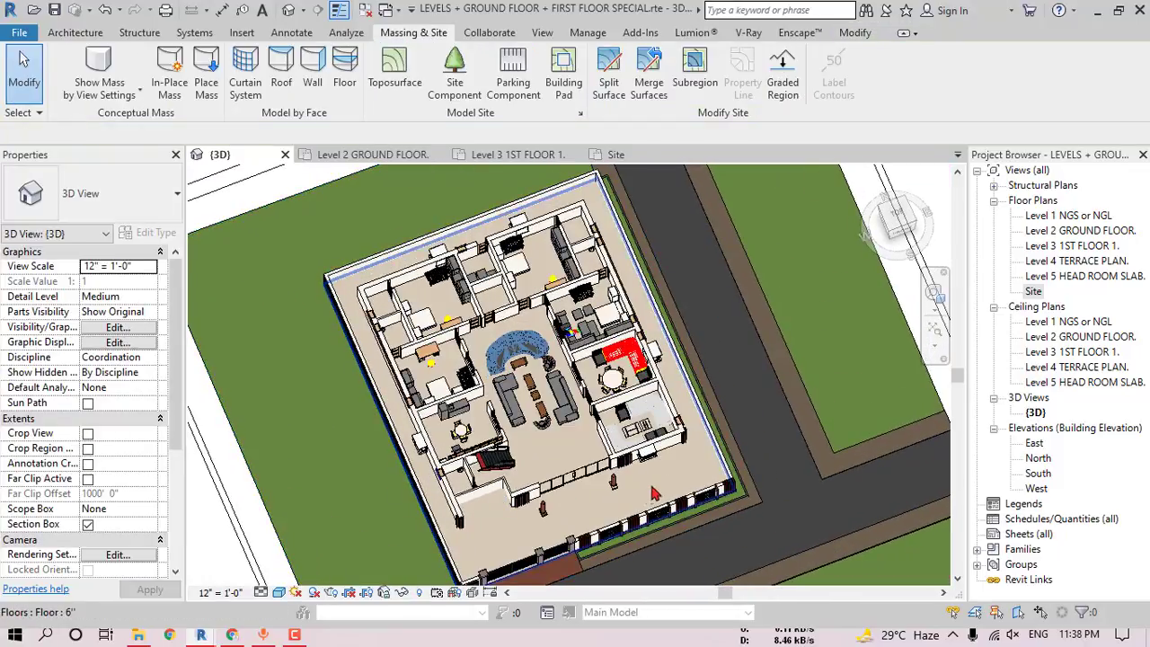
- Start a Split Face on the 6" ground floor slab and sketch a rectangle around the outer faces of the house walls
shift+middle_drag(654, 494, 550, 344)
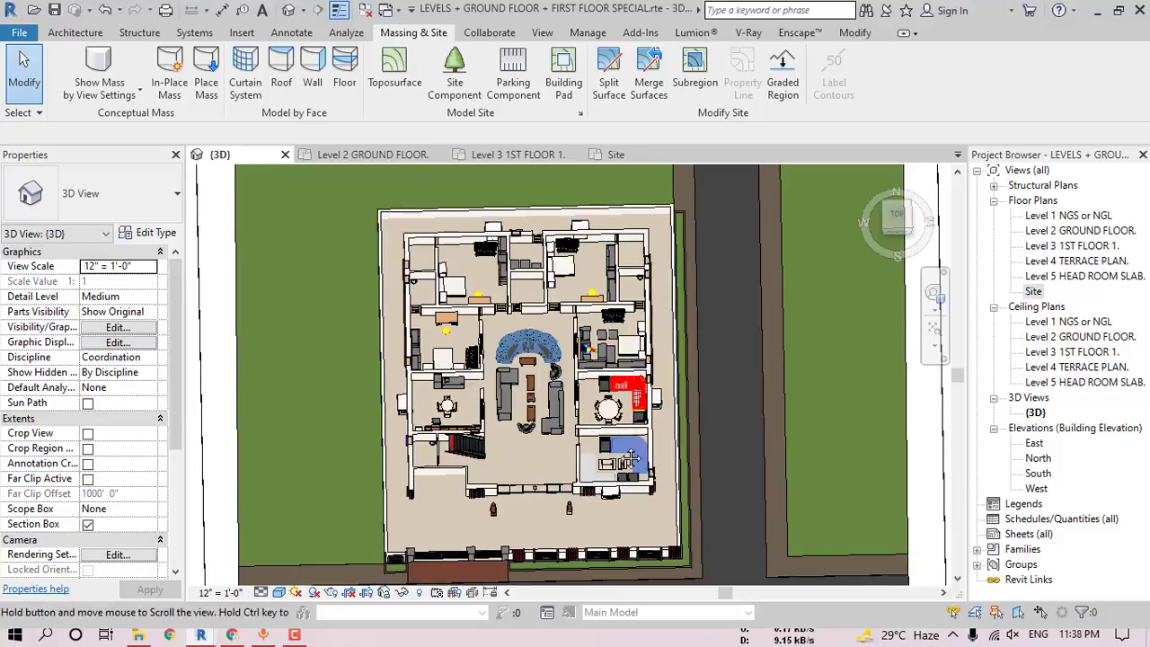
scroll(591, 357, down, 5)
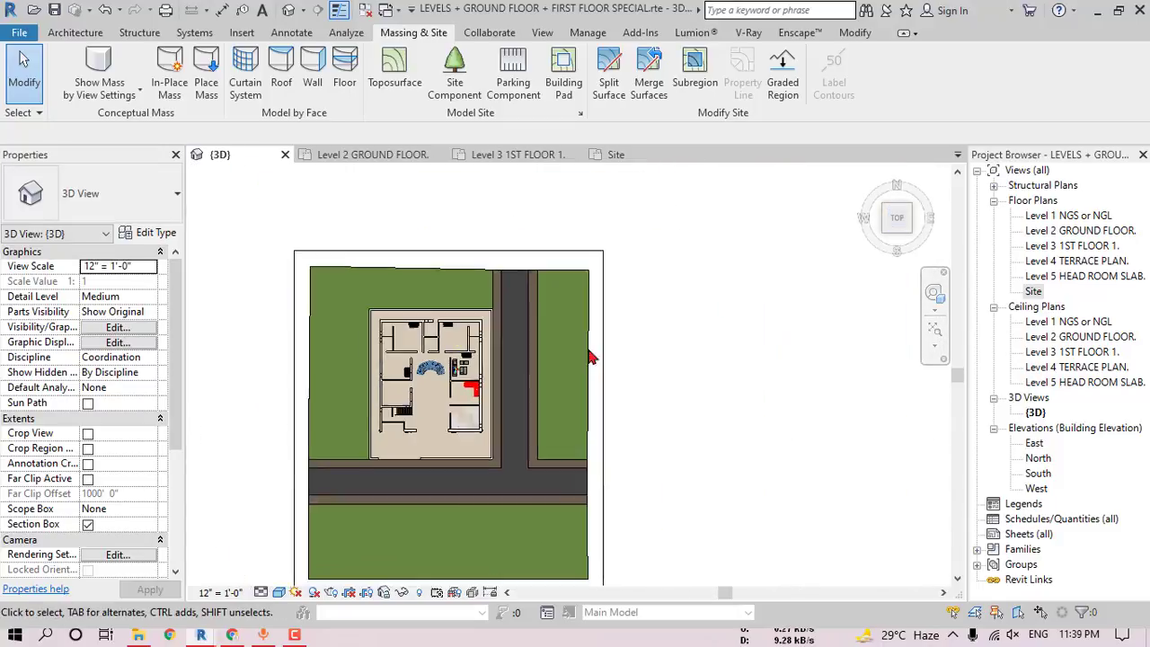
scroll(590, 357, up, 4)
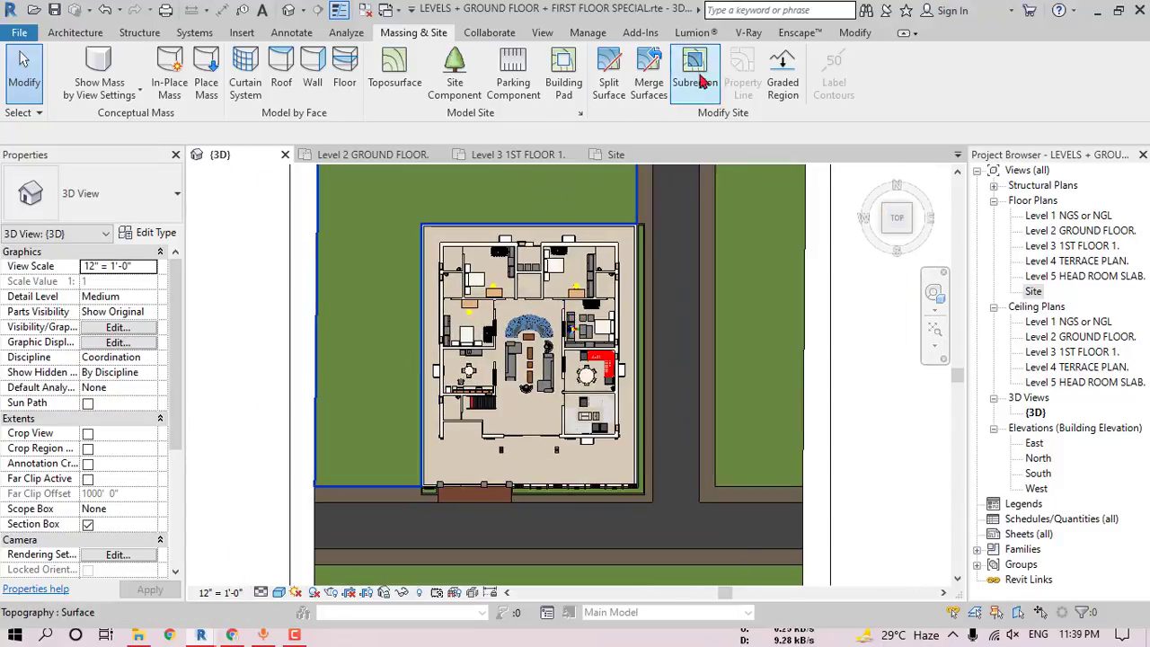
click(845, 34)
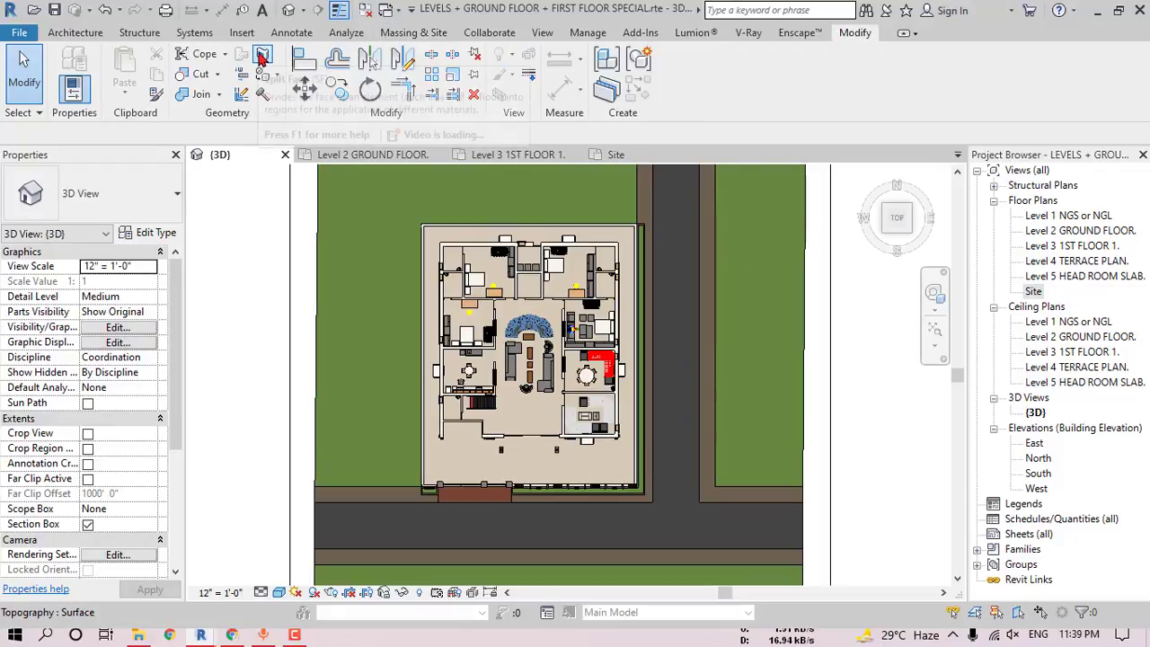
click(467, 450)
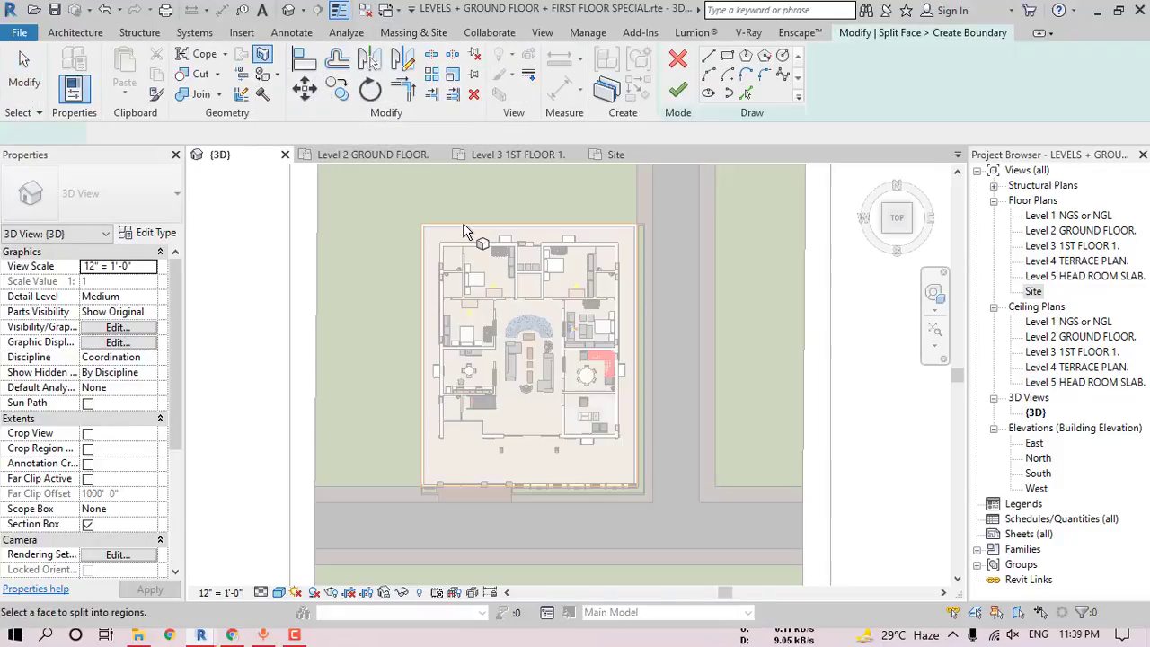
scroll(426, 235, up, 2)
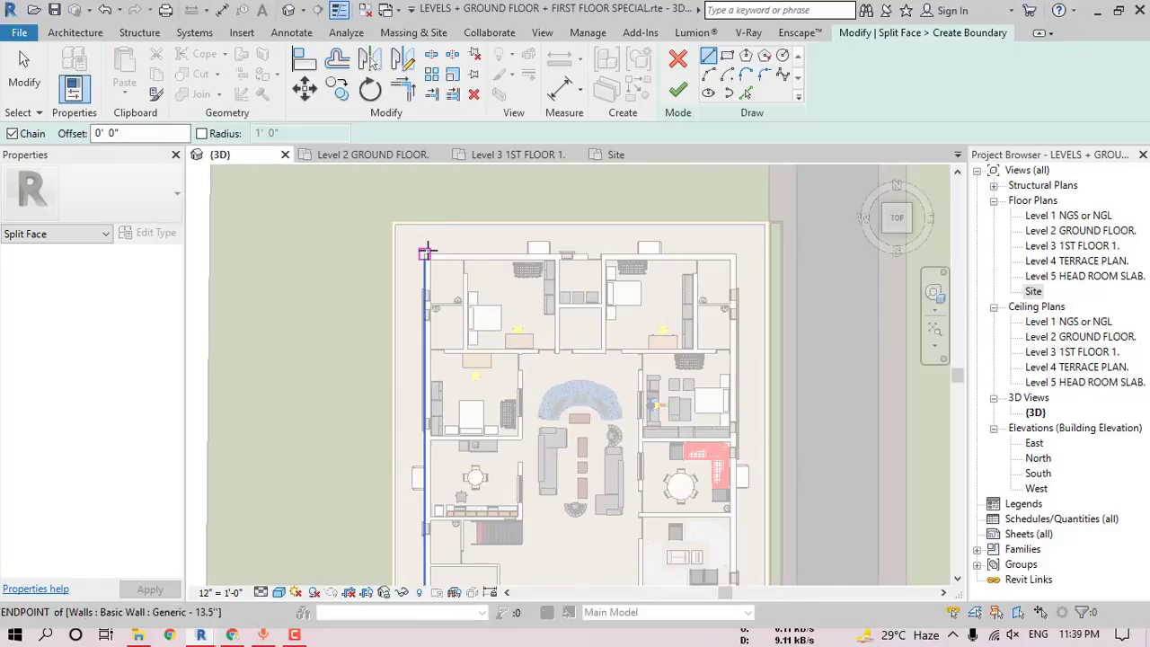
click(426, 254)
click(727, 55)
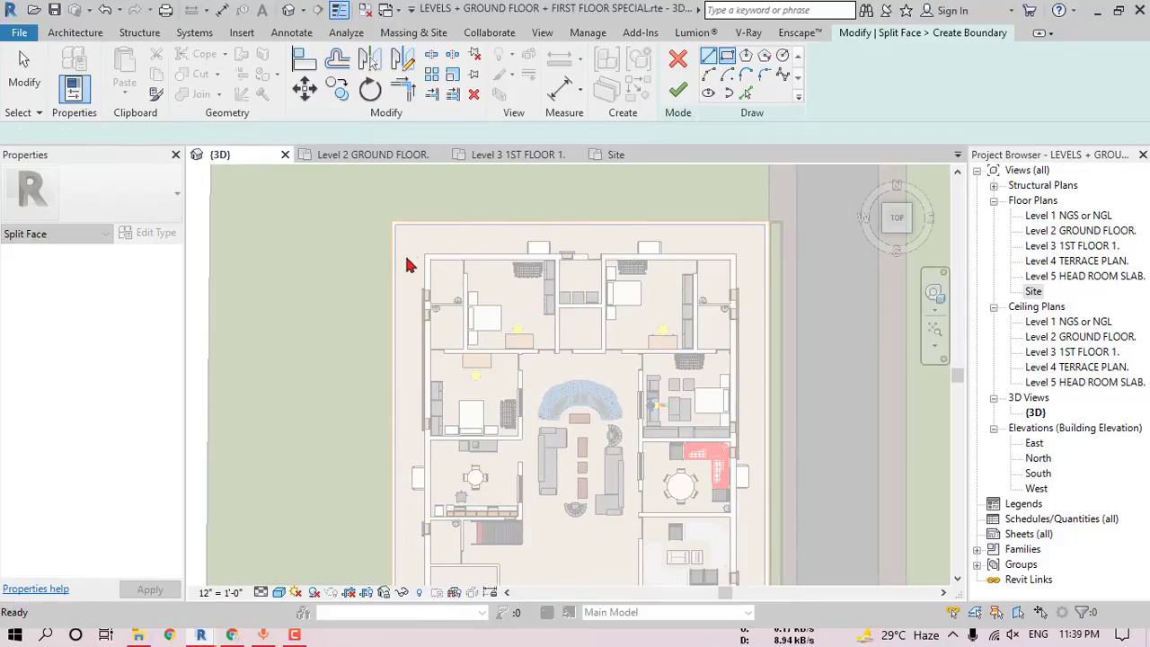
click(425, 254)
scroll(637, 385, up, 5)
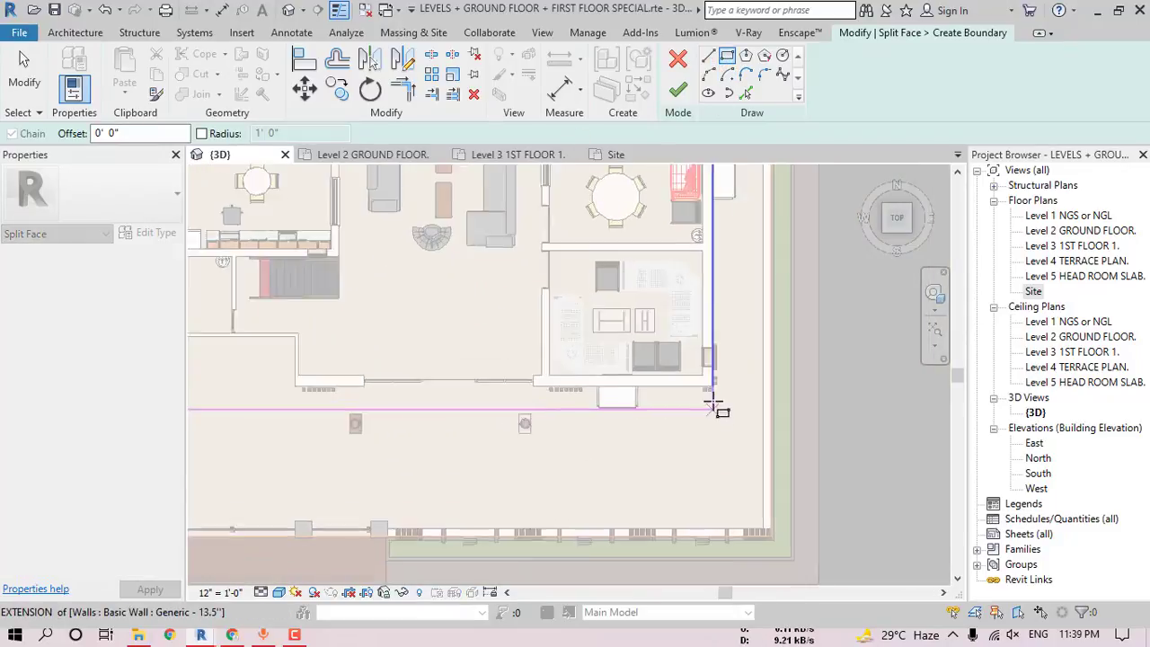
click(712, 356)
- Sketch split boundary lines along the wall faces of the recessed front corner near the staircase
scroll(647, 357, down, 3)
scroll(373, 350, down, 2)
middle_drag(385, 363, 748, 405)
scroll(344, 395, up, 2)
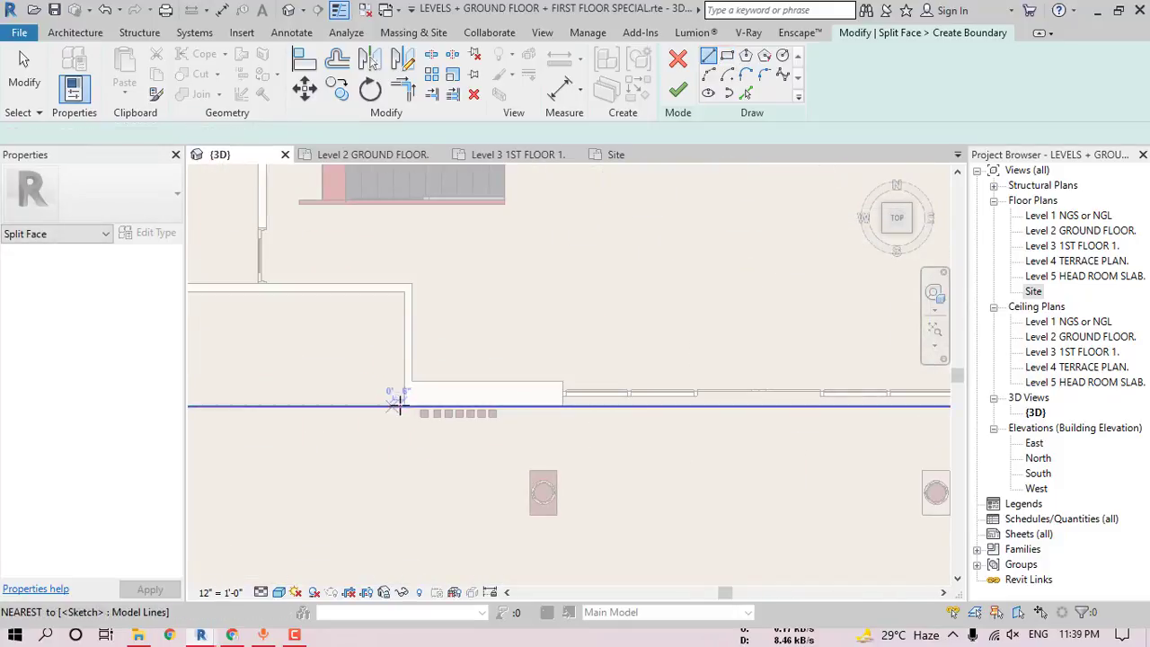
click(404, 292)
middle_drag(216, 286, 572, 289)
click(490, 295)
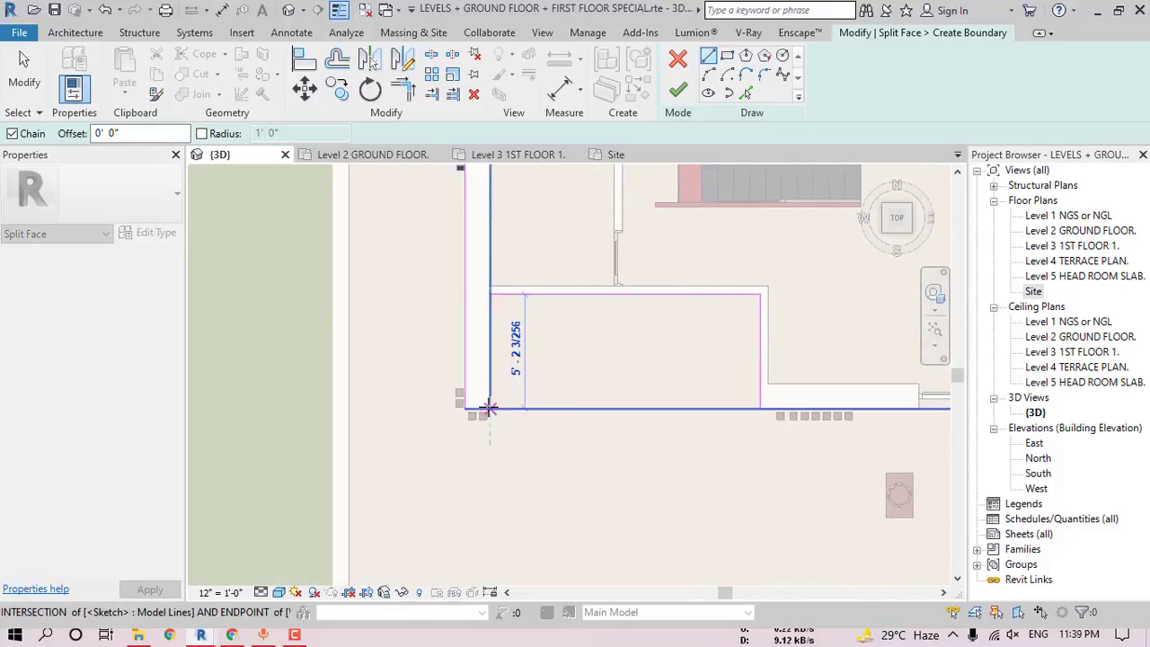
click(489, 408)
- Trim the rectangle's front edge across the recessed corner and finish the split face boundary
click(433, 57)
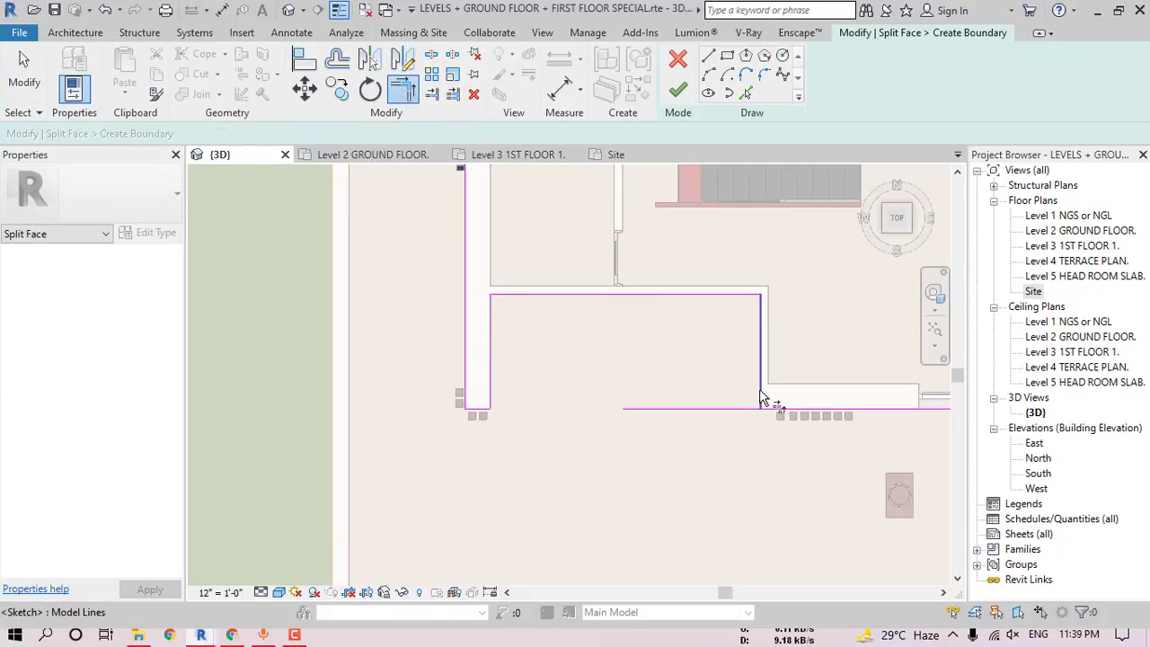
key(Escape)
scroll(695, 400, down, 6)
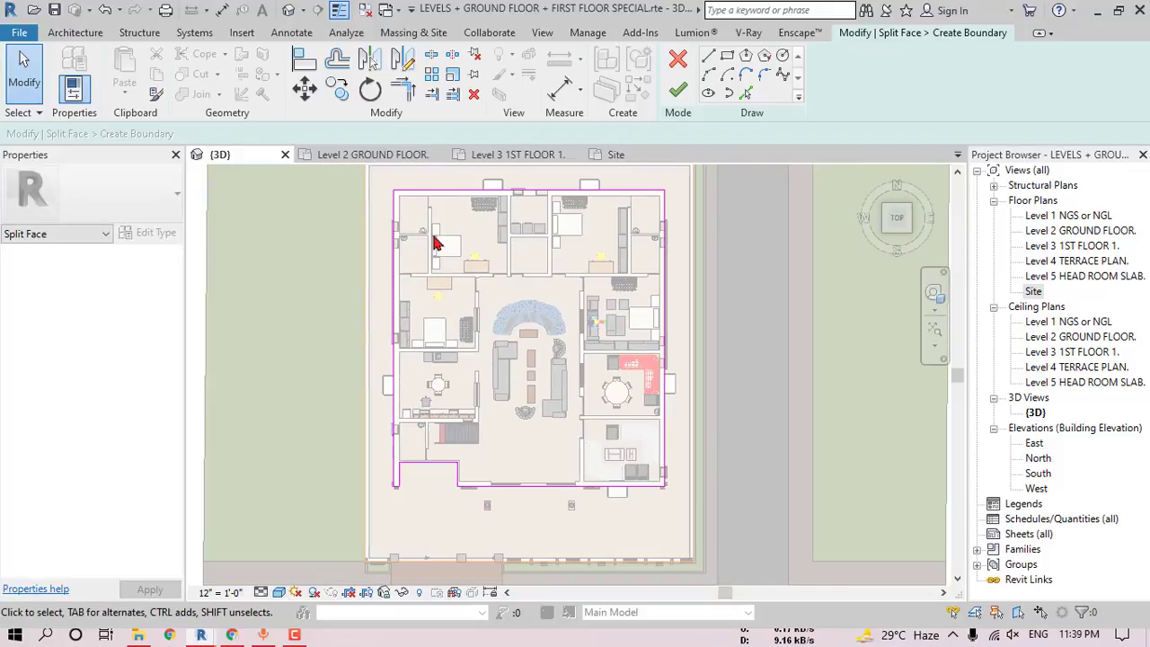
click(678, 90)
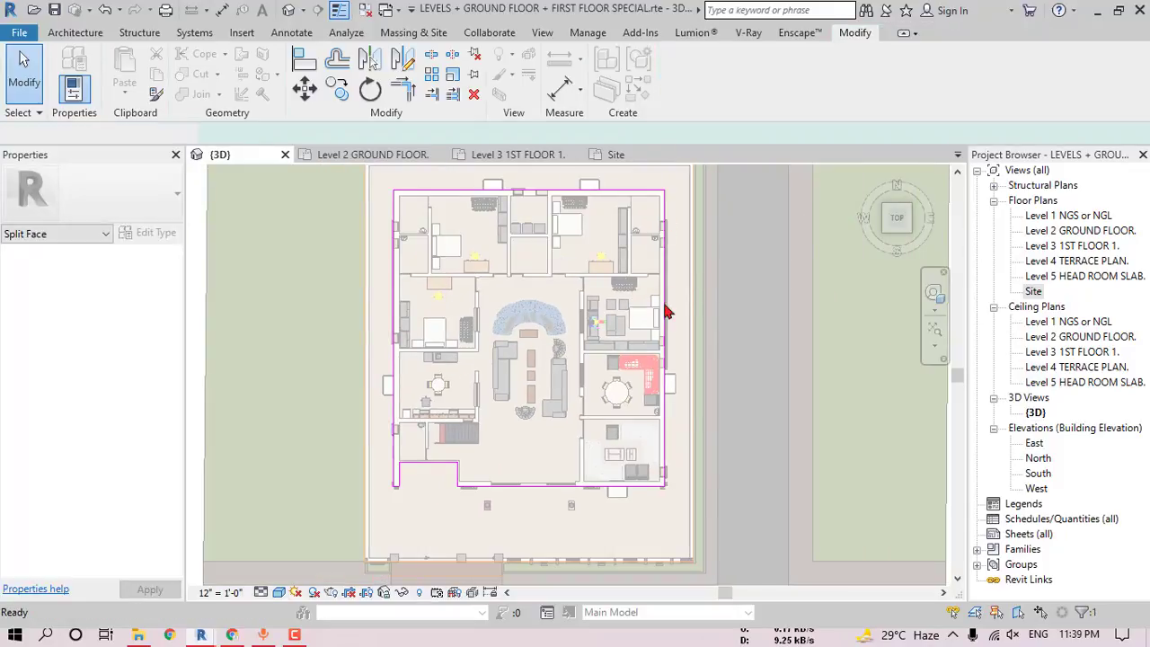
shift+middle_drag(596, 439, 656, 321)
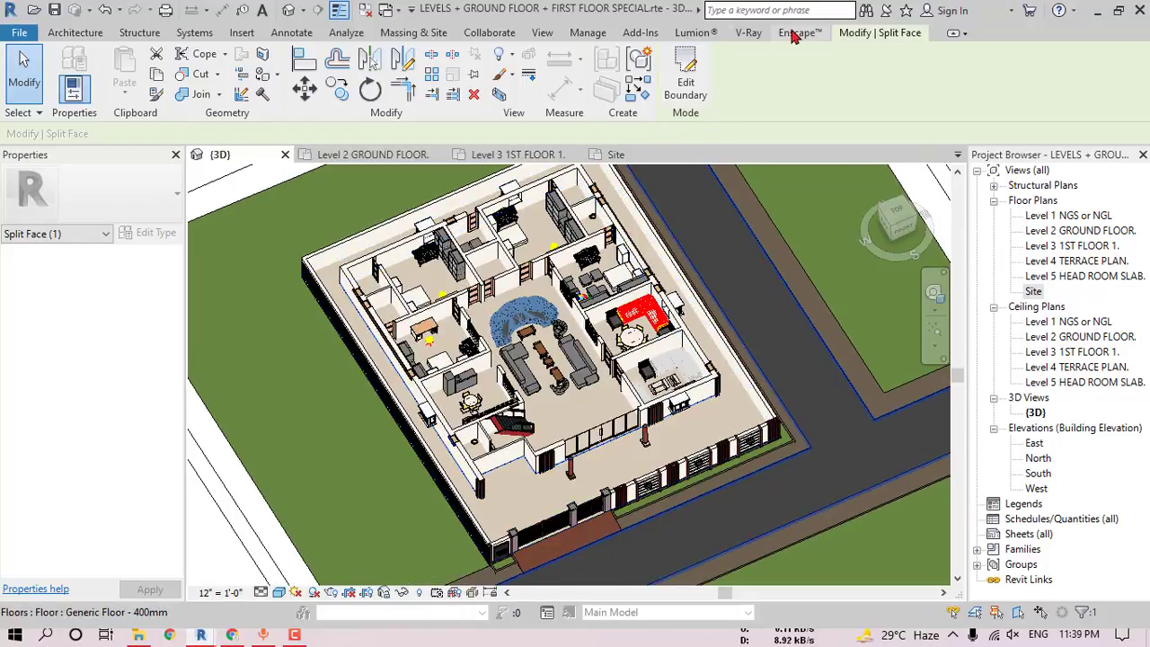
- Create a new project material and name it 1.PARKING TILE
click(588, 32)
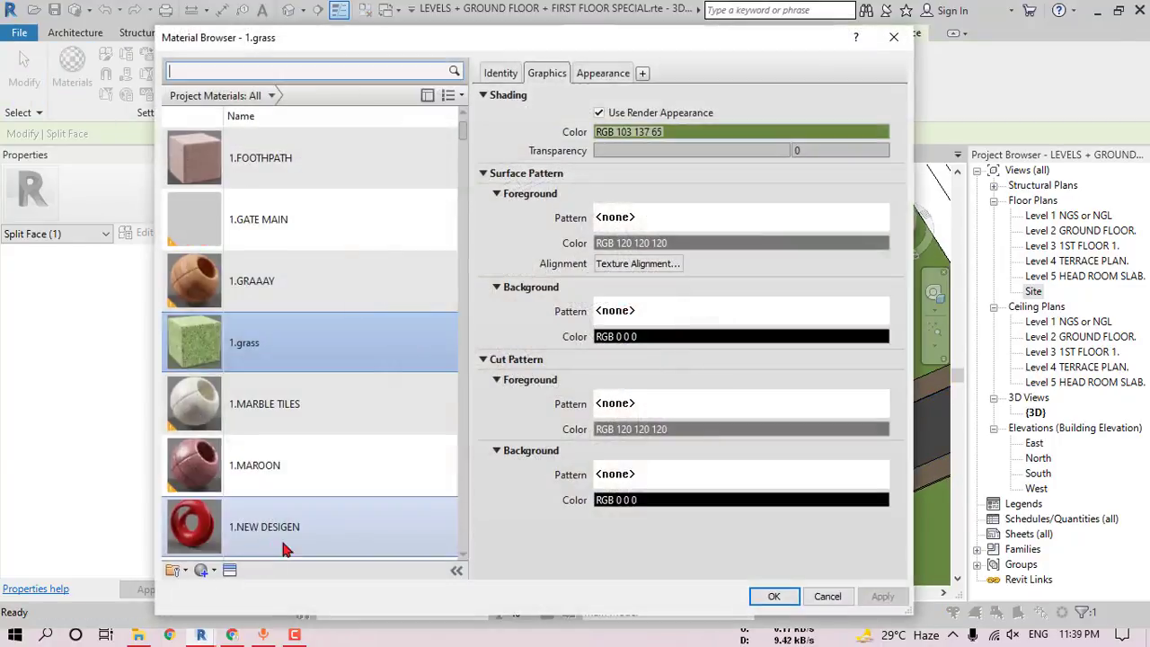
click(185, 570)
click(225, 586)
click(500, 73)
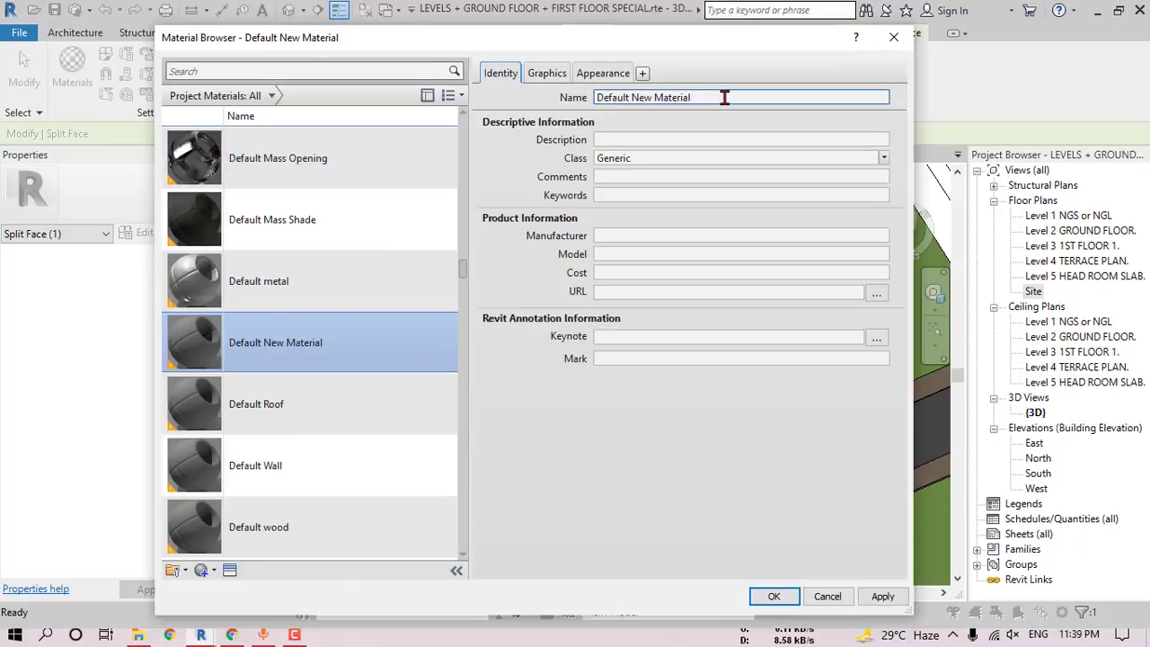
triple_click(695, 95)
text(1.Pav)
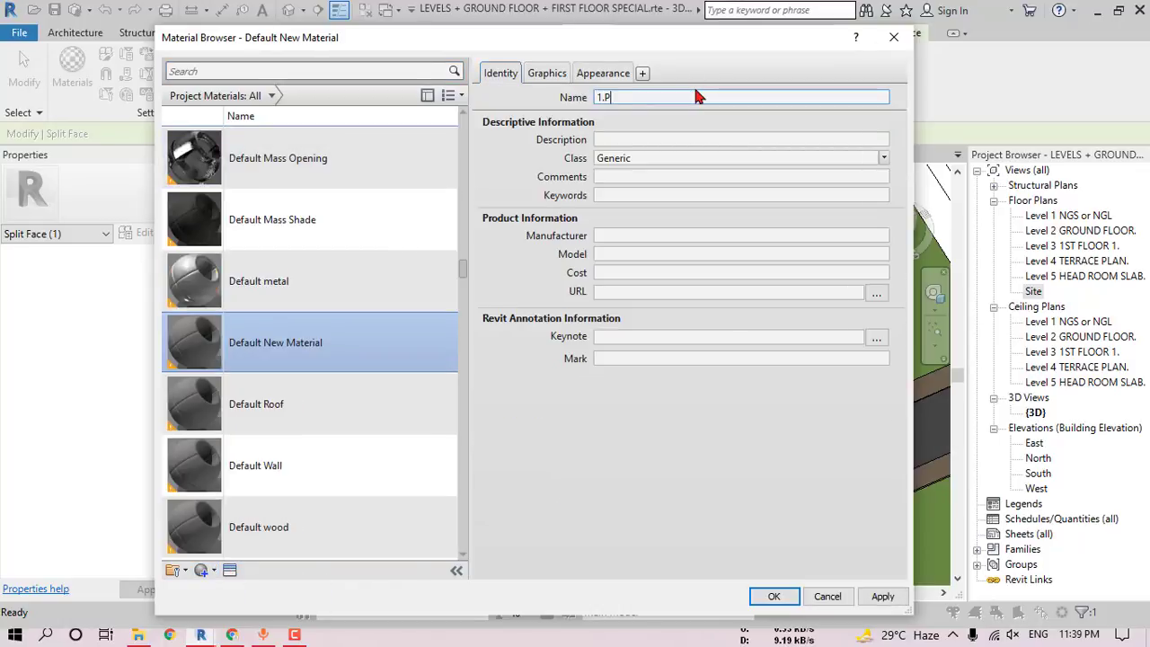
key(BackSpace)
key(BackSpace)
key(BackSpace)
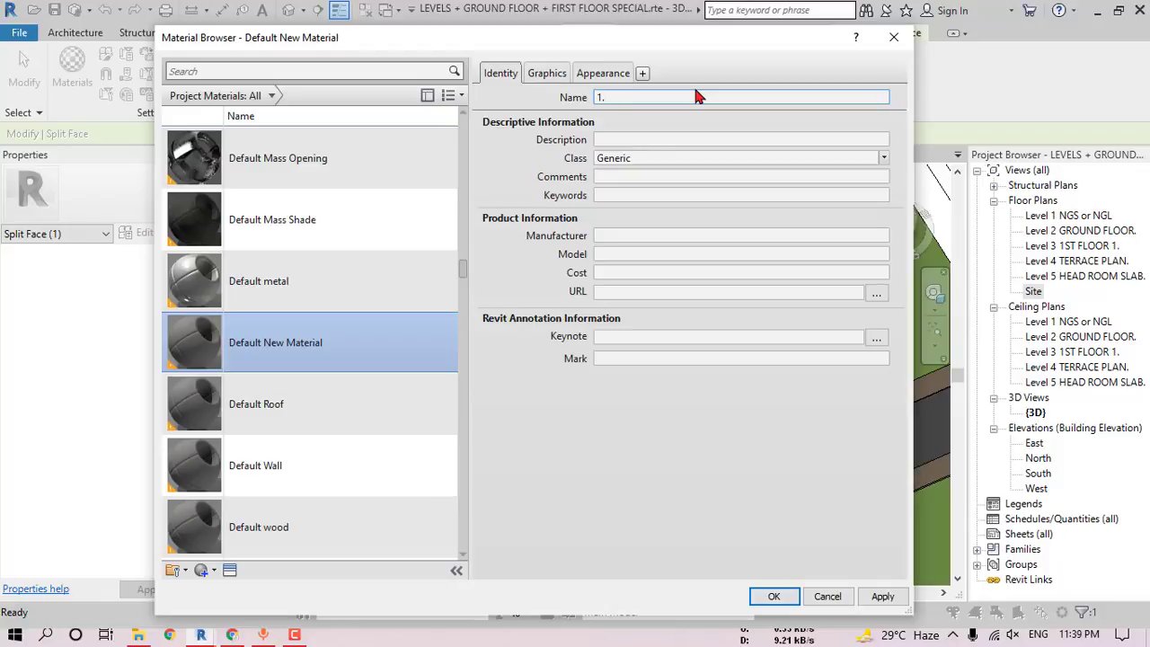
text(PARKING TILE)
- Shade 1.PARKING TILE with its render appearance and replace its appearance asset with Checker Black-White from the Flooring library
click(545, 76)
click(600, 112)
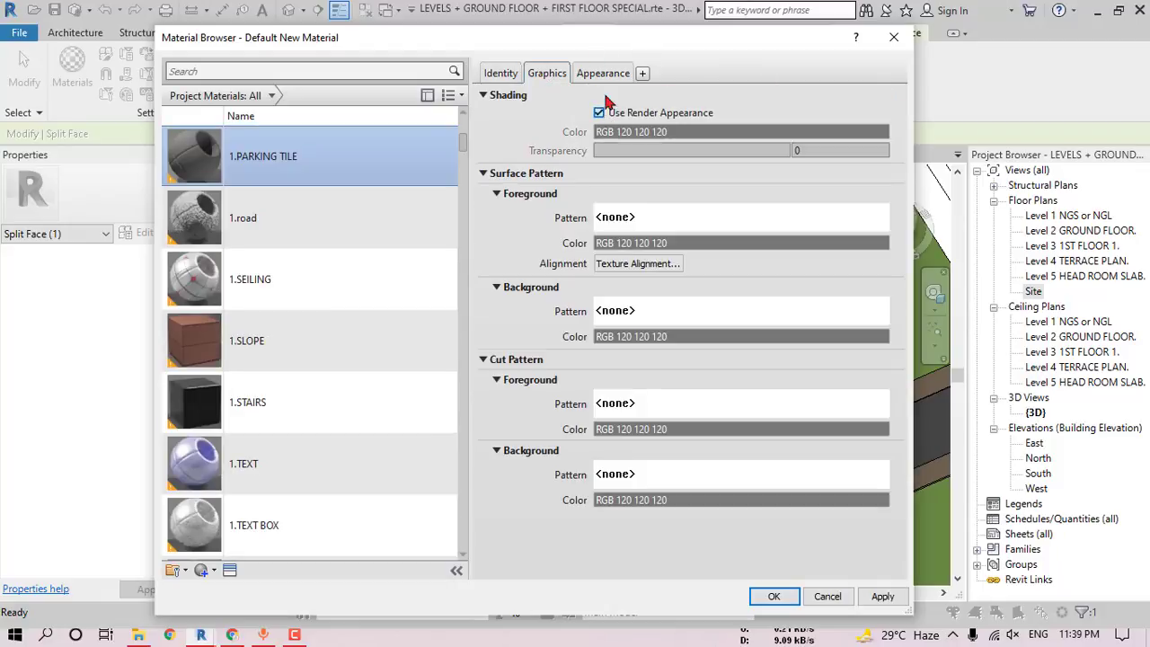
click(603, 73)
click(873, 99)
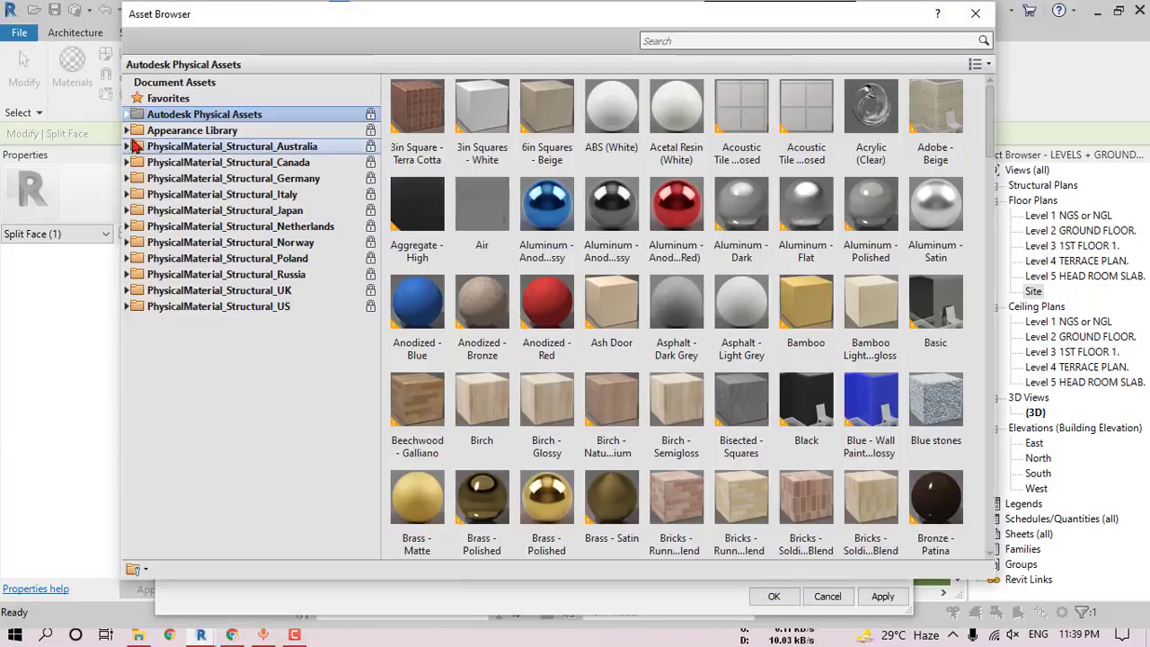
click(126, 131)
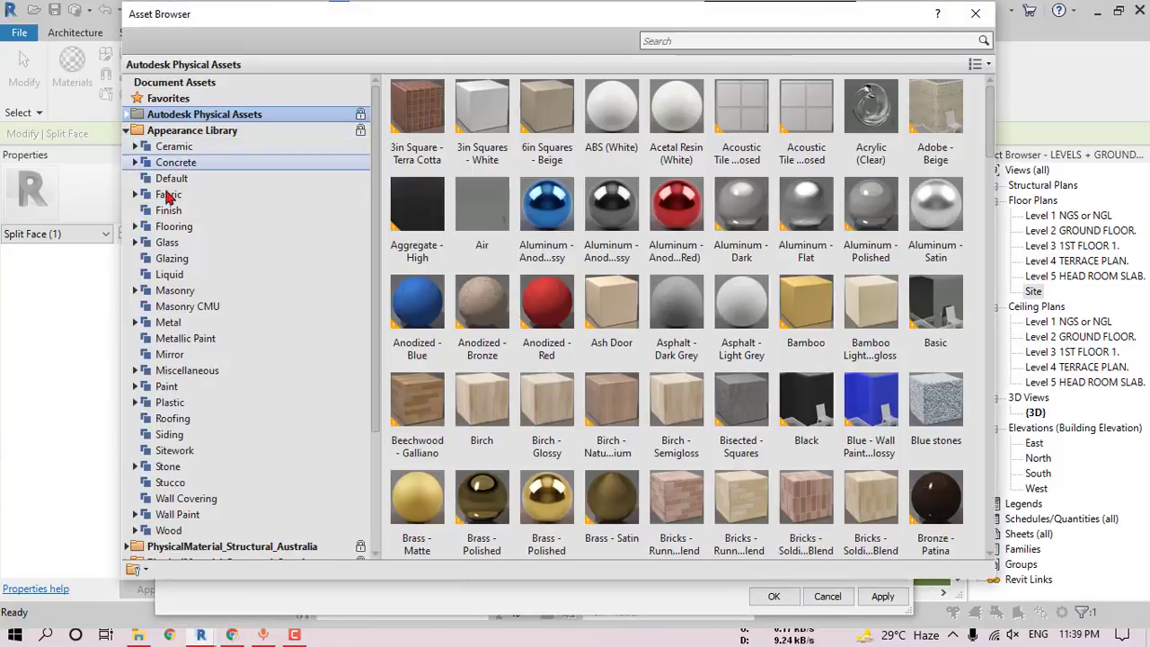
click(198, 230)
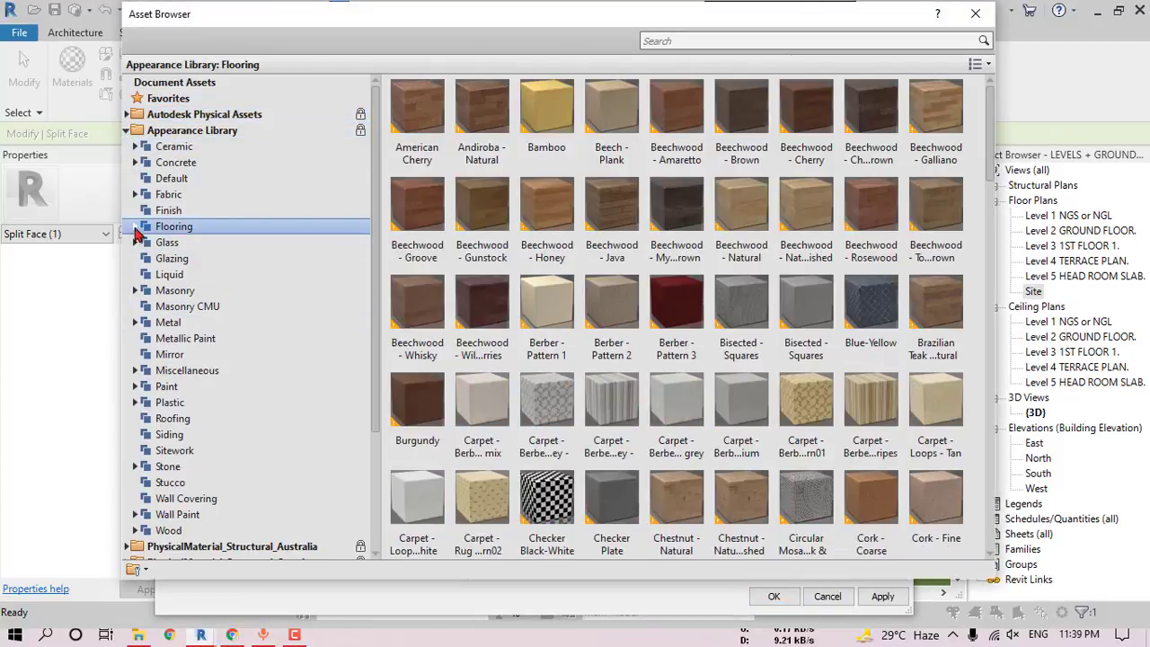
click(135, 227)
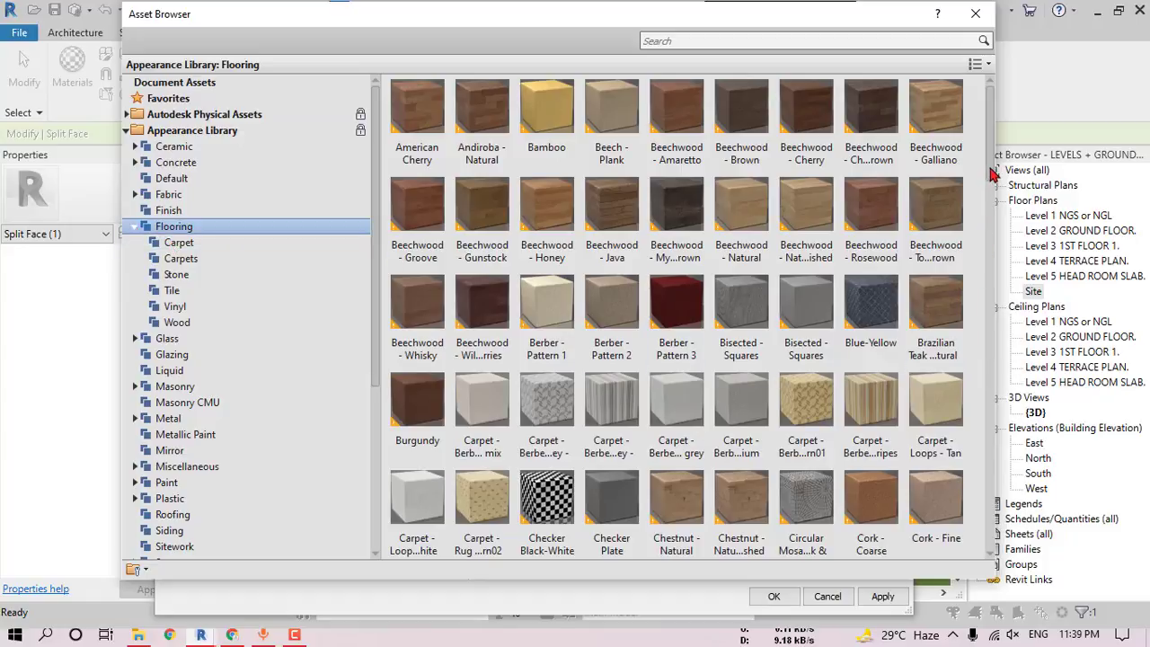
scroll(989, 190, down, 3)
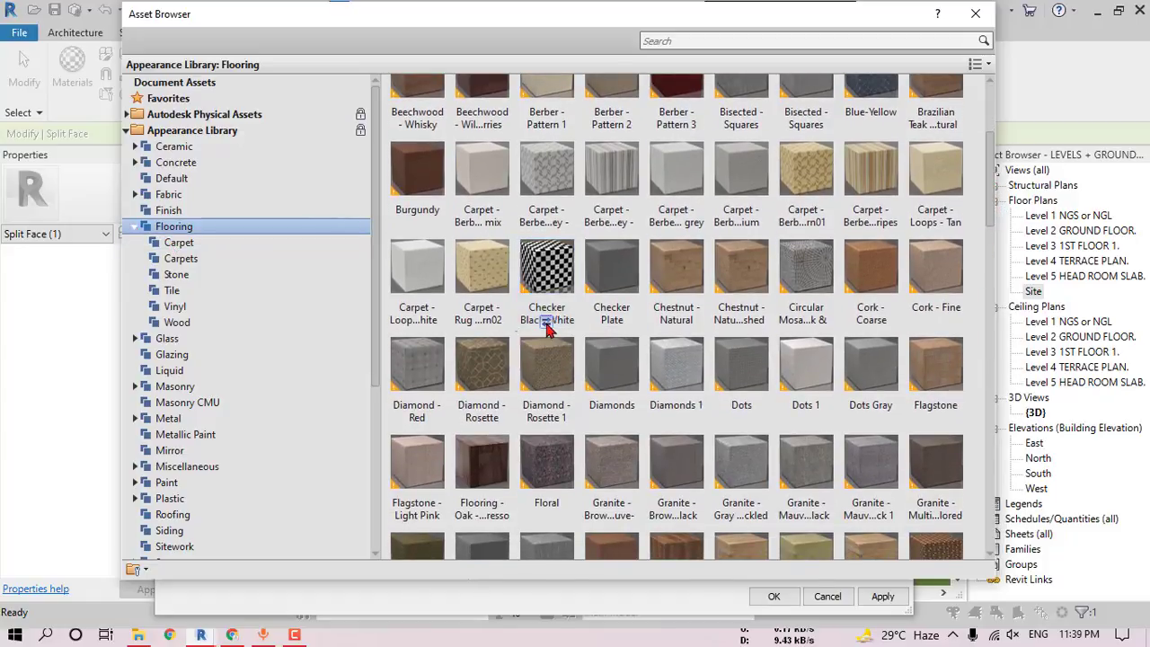
drag(990, 220, 999, 369)
scroll(1000, 368, down, 10)
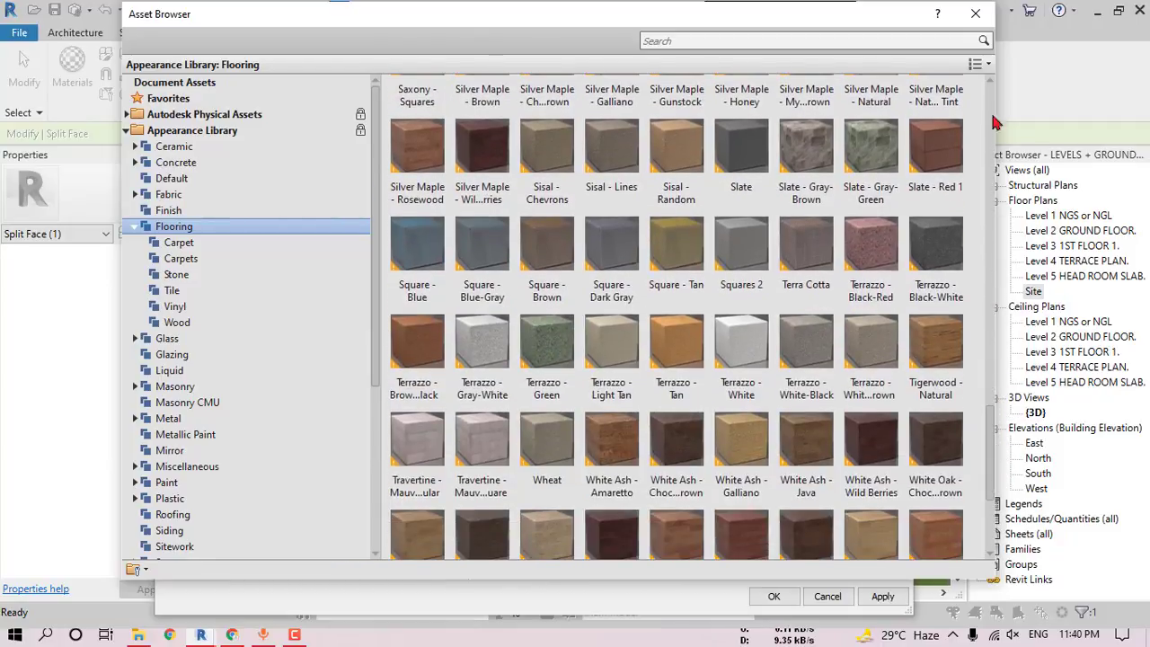
click(976, 14)
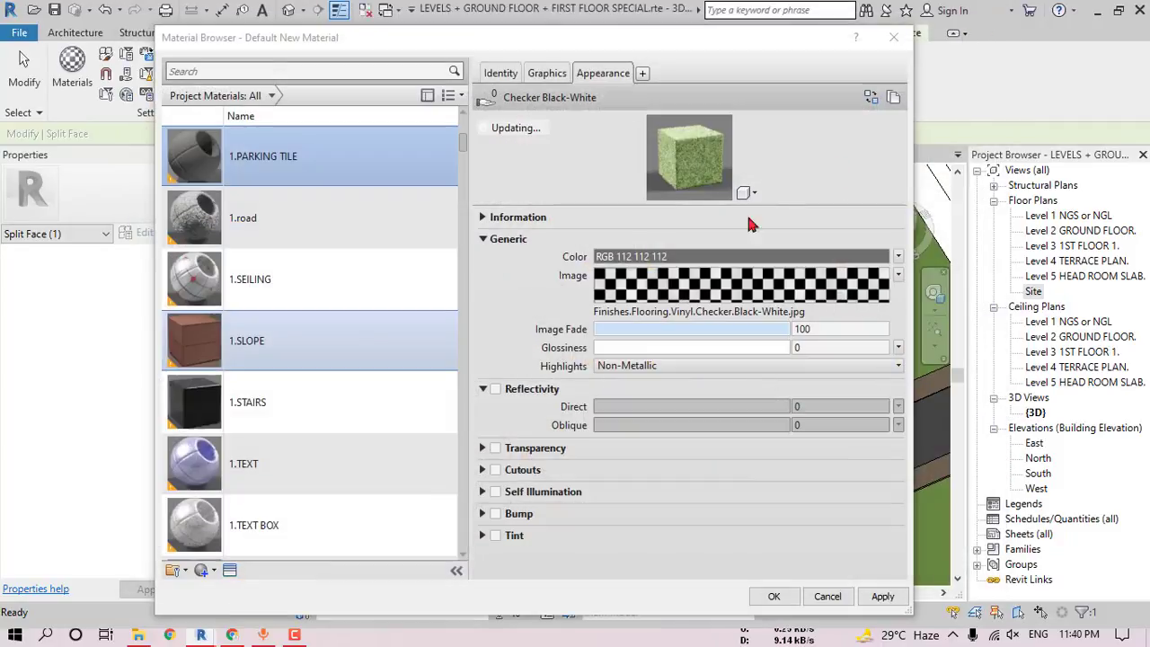
- Set the checker texture's sample size to 12' in 1.PARKING TILE's appearance and accept the material
click(692, 290)
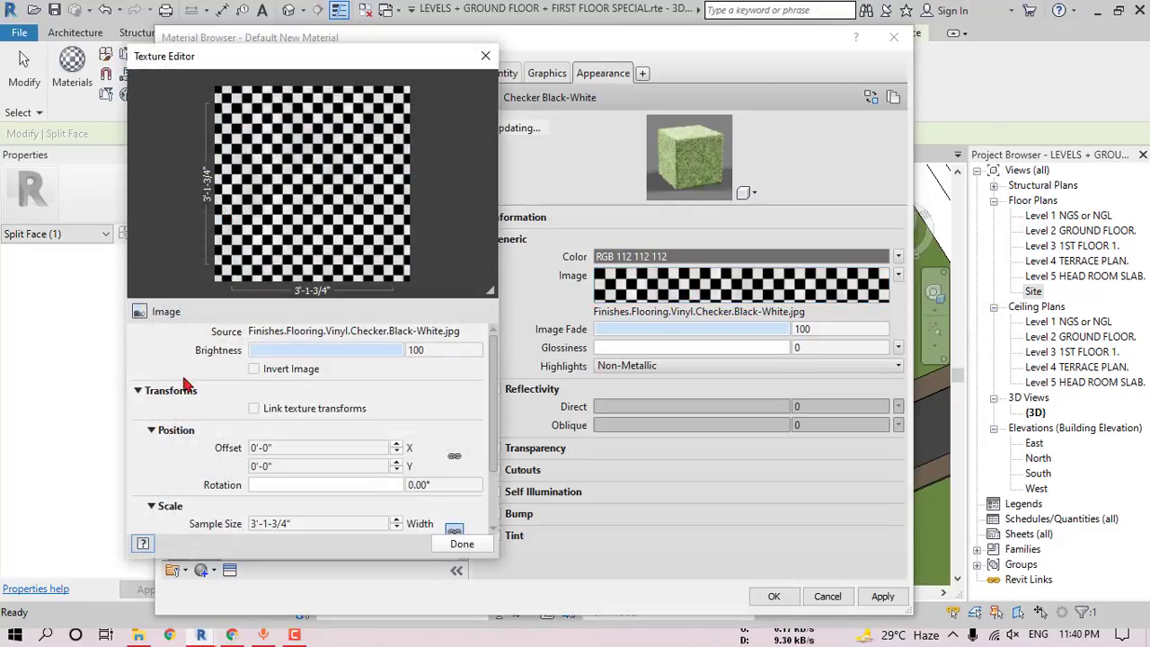
scroll(210, 450, down, 3)
click(310, 447)
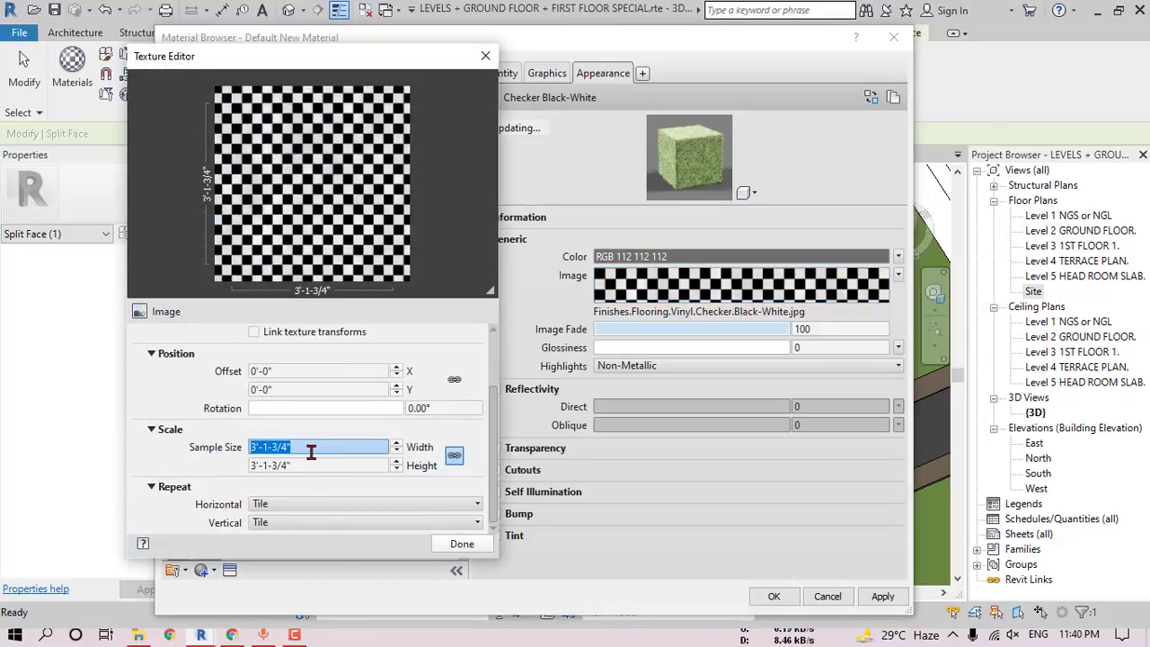
text(12)
key(Return)
click(462, 541)
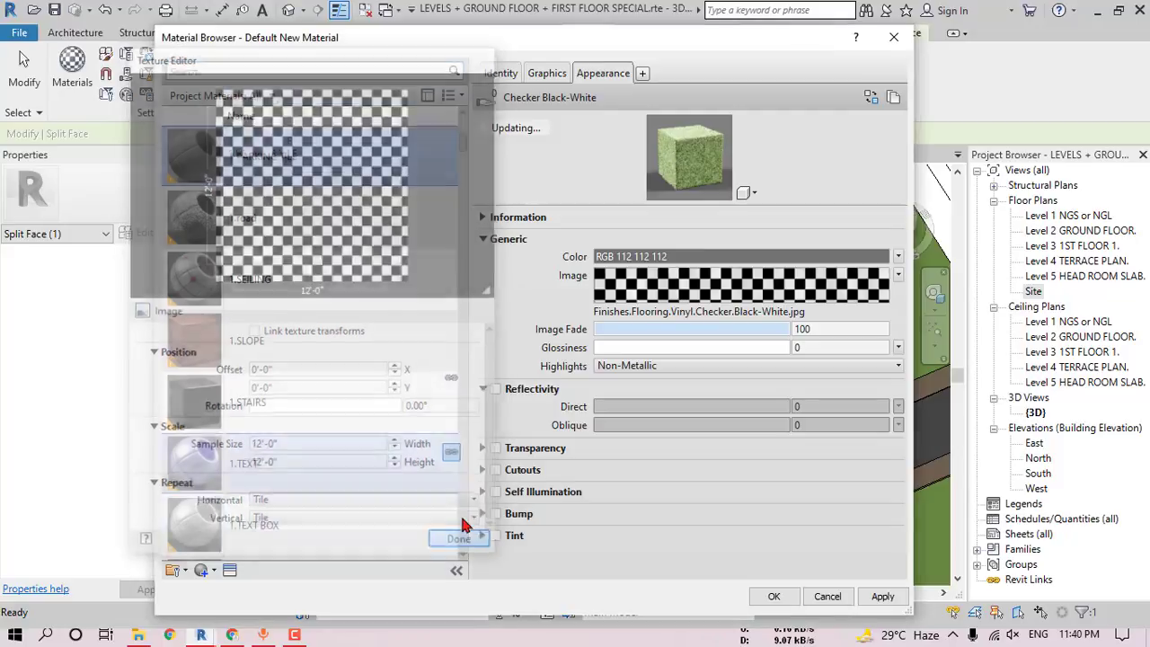
click(772, 596)
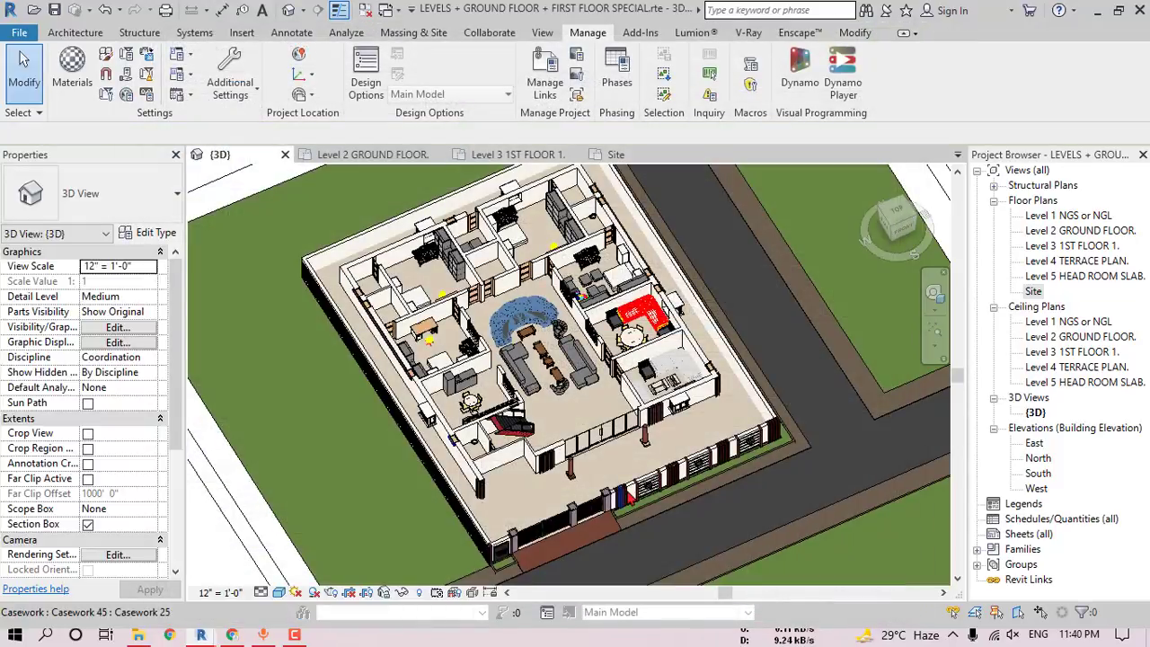
- Paint the split outdoor floor area around the house with the 1.PARKING TILE material
key(p)
key(t)
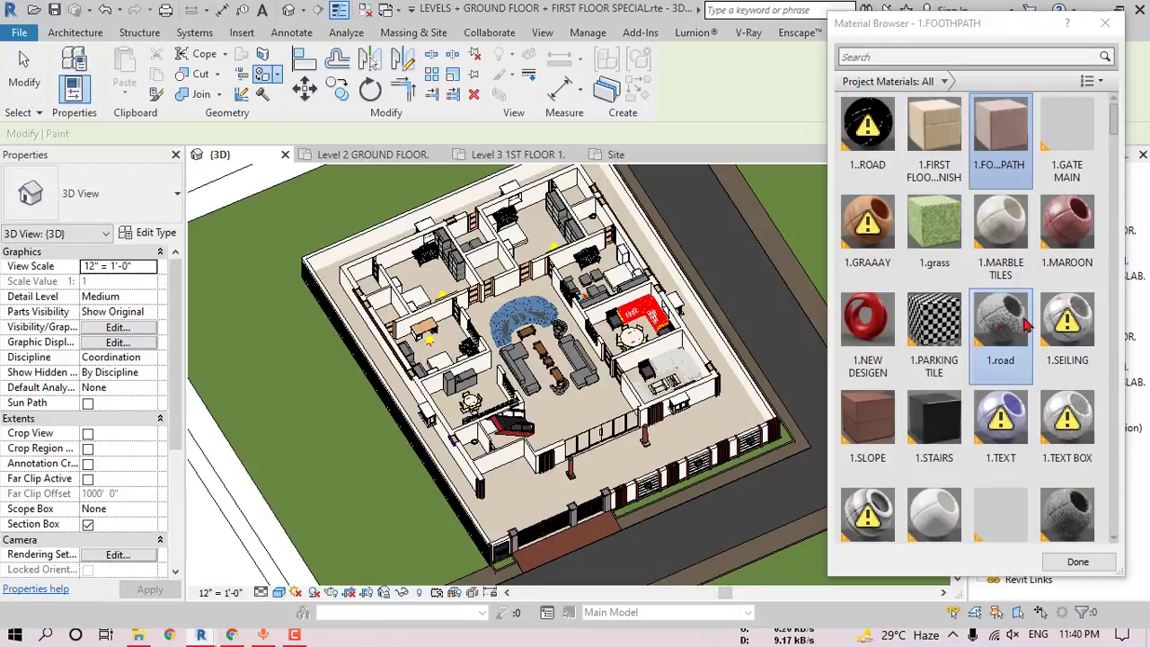
click(935, 323)
click(601, 474)
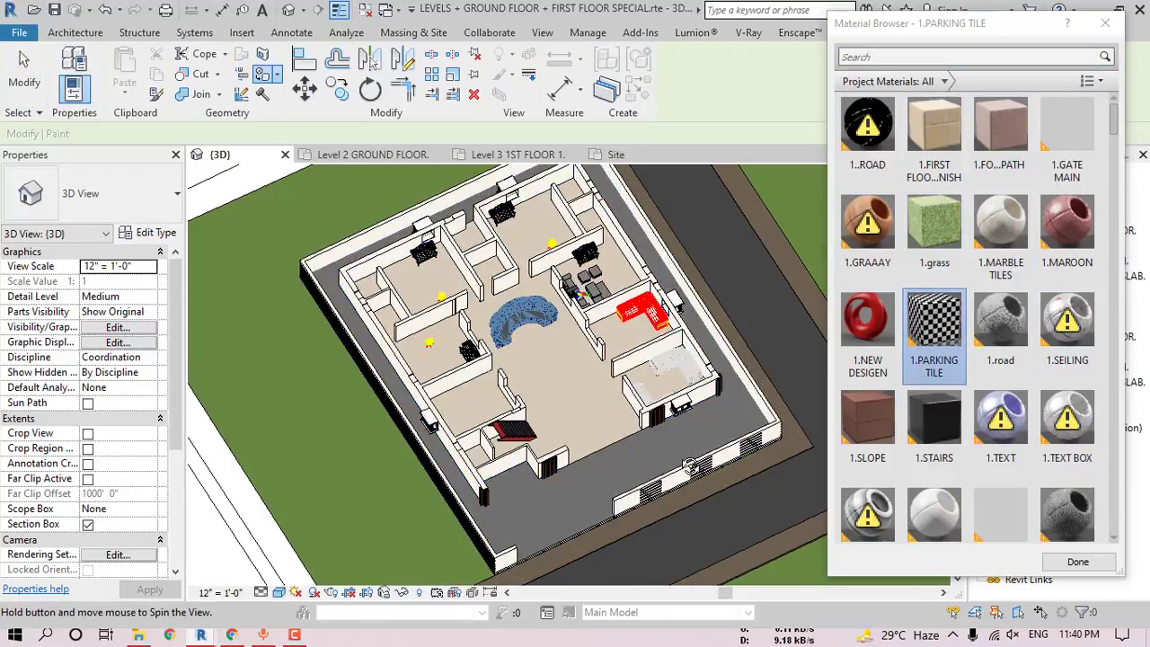
key(Escape)
- Switch the 3D view's visual style to Realistic
click(261, 592)
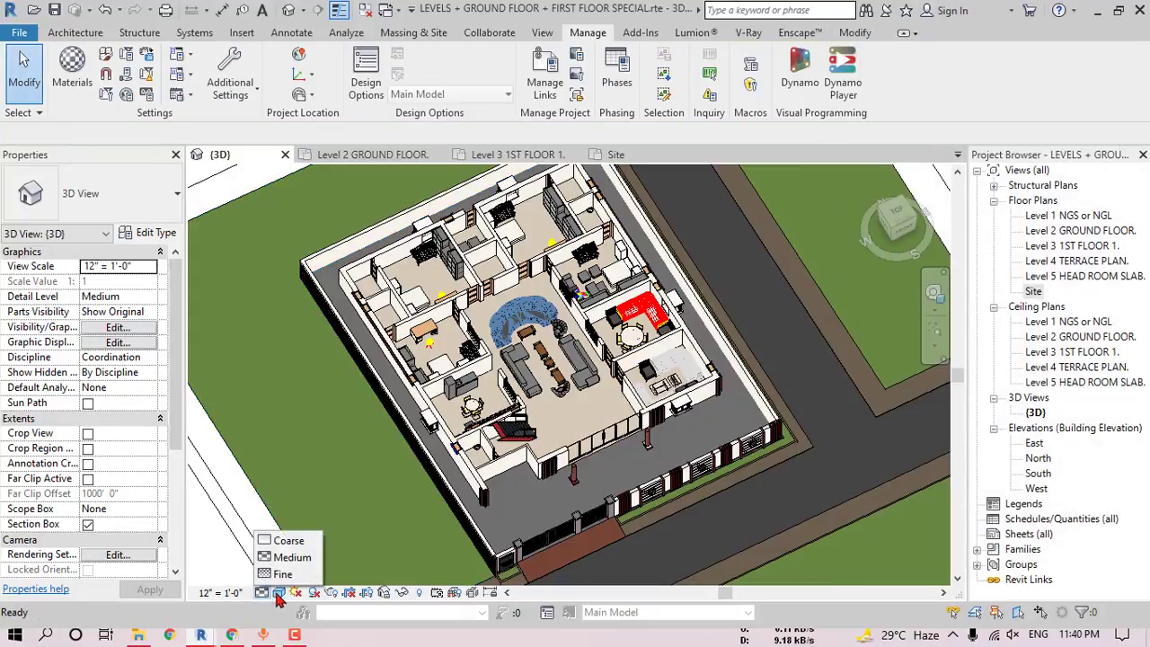
click(279, 593)
click(308, 558)
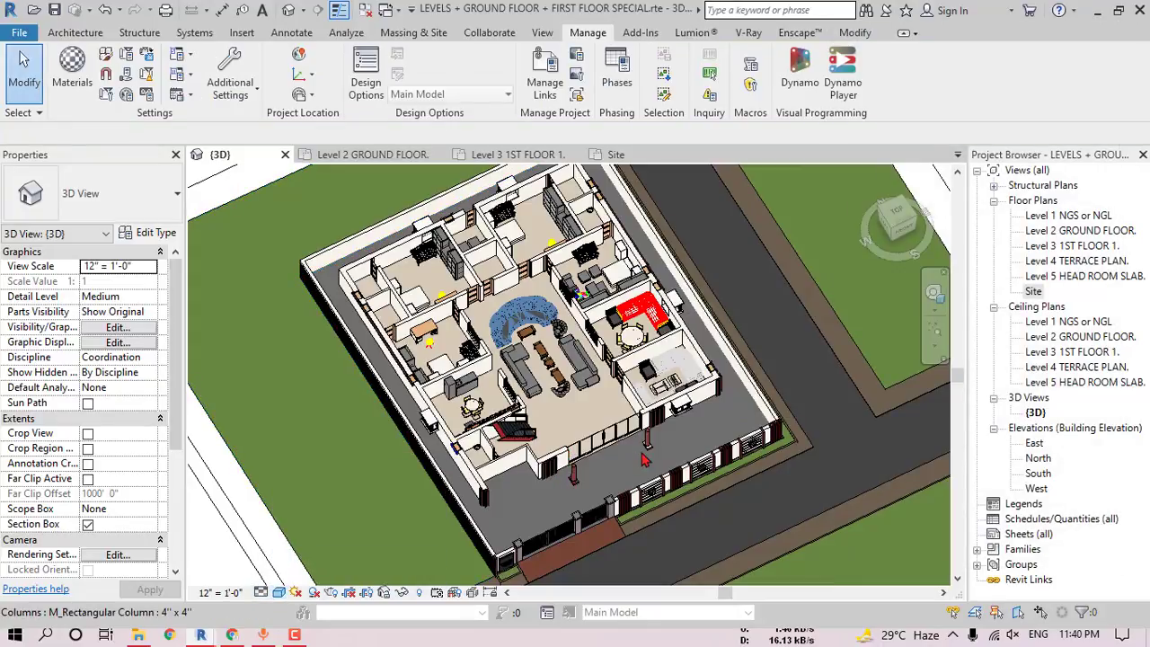
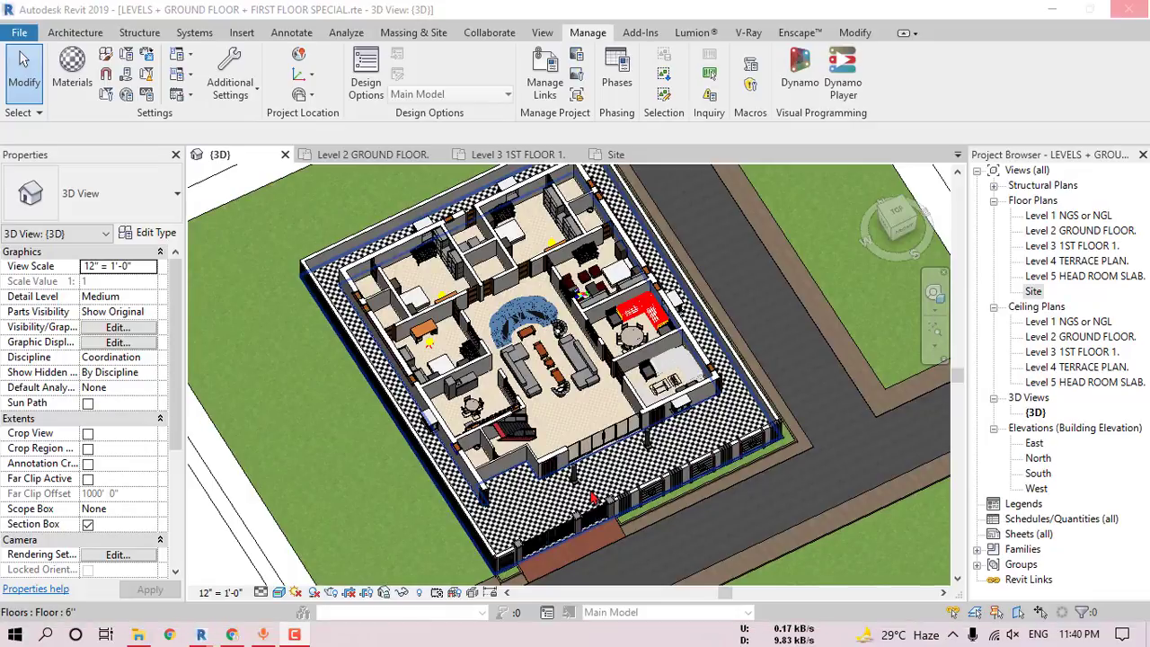
- Enlarge the checker pattern of 1.PARKING TILE by setting its texture sample size to 25' and accept the material
scroll(593, 497, up, 5)
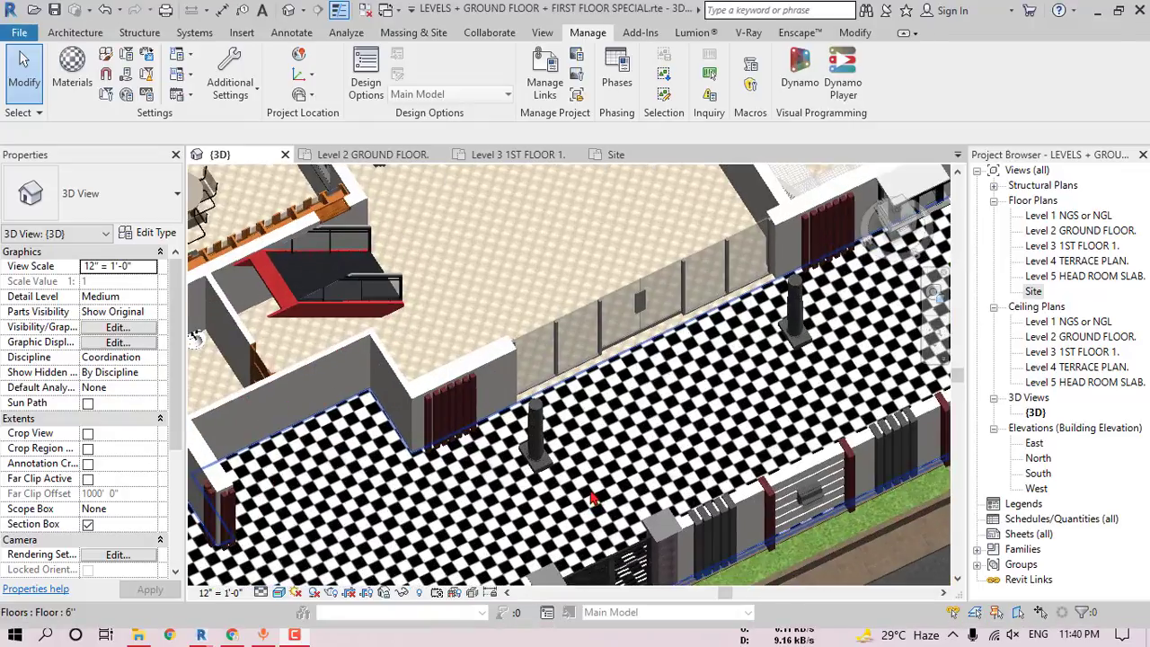
click(72, 73)
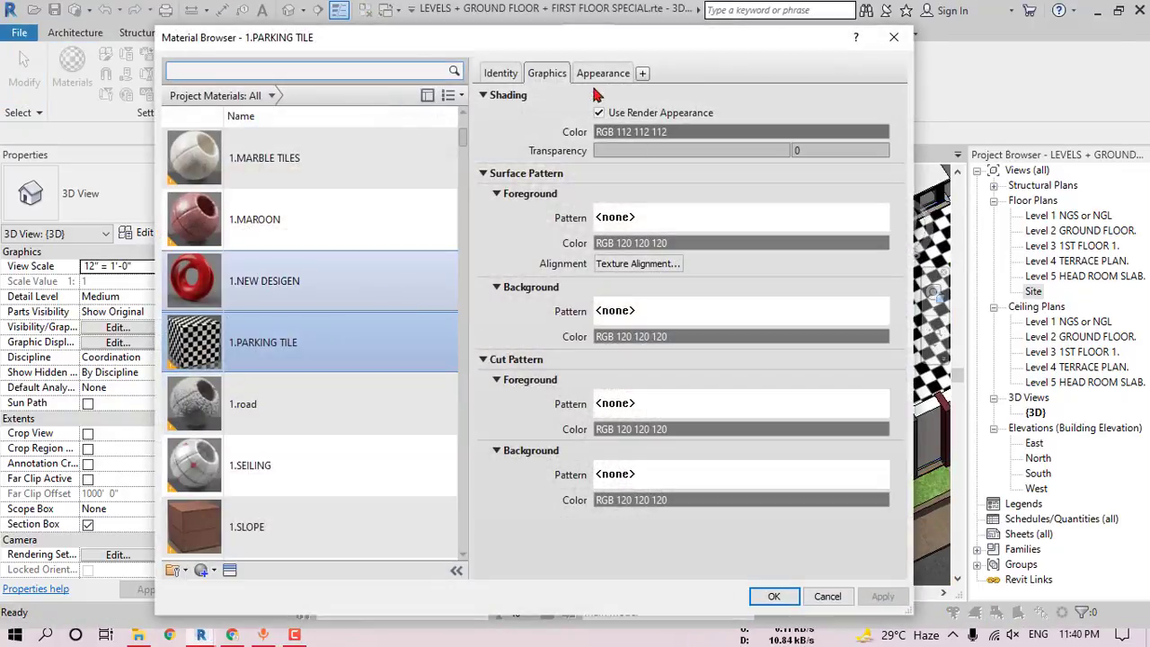
click(600, 75)
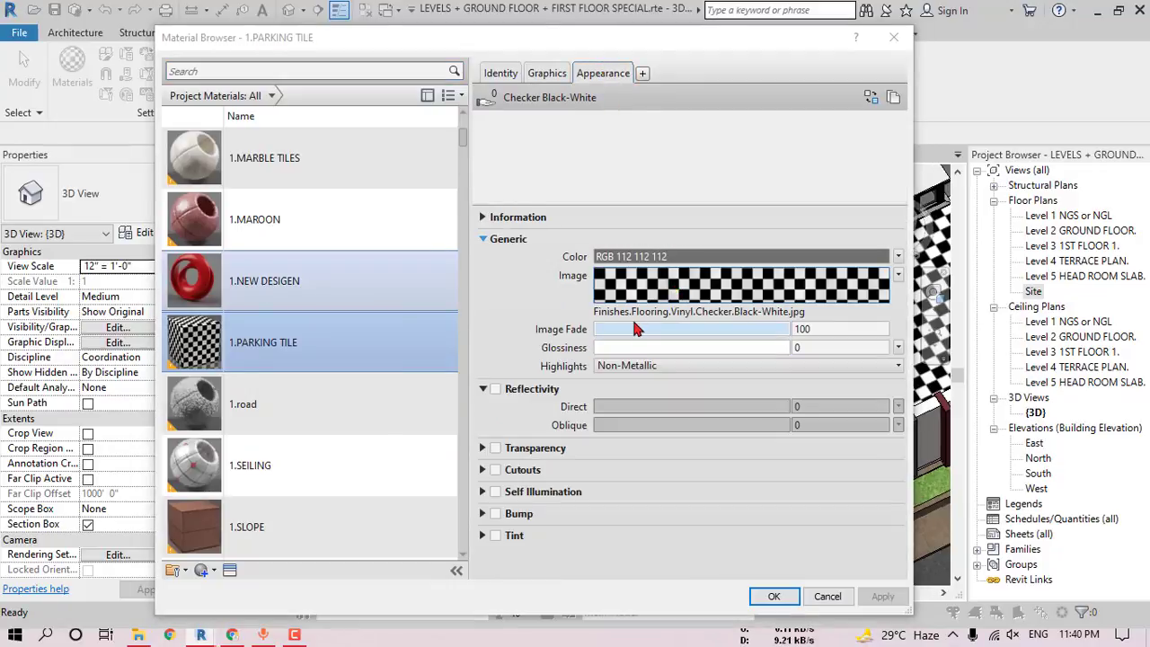
click(631, 314)
click(290, 528)
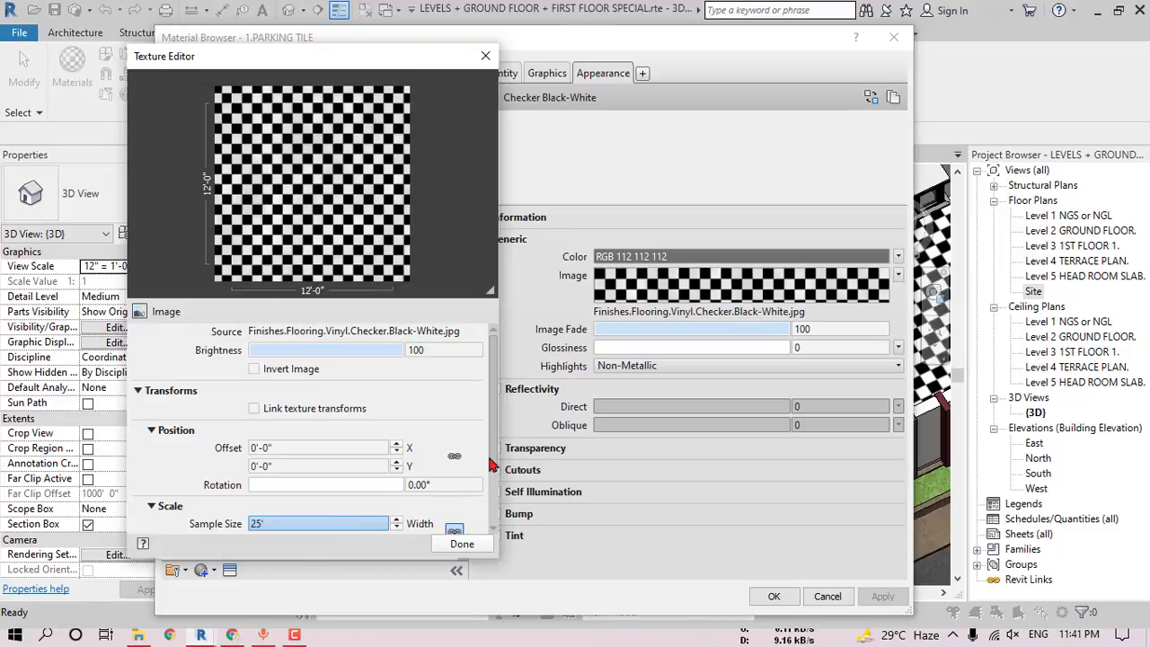
text(25')
scroll(492, 463, down, 2)
key(Tab)
click(462, 543)
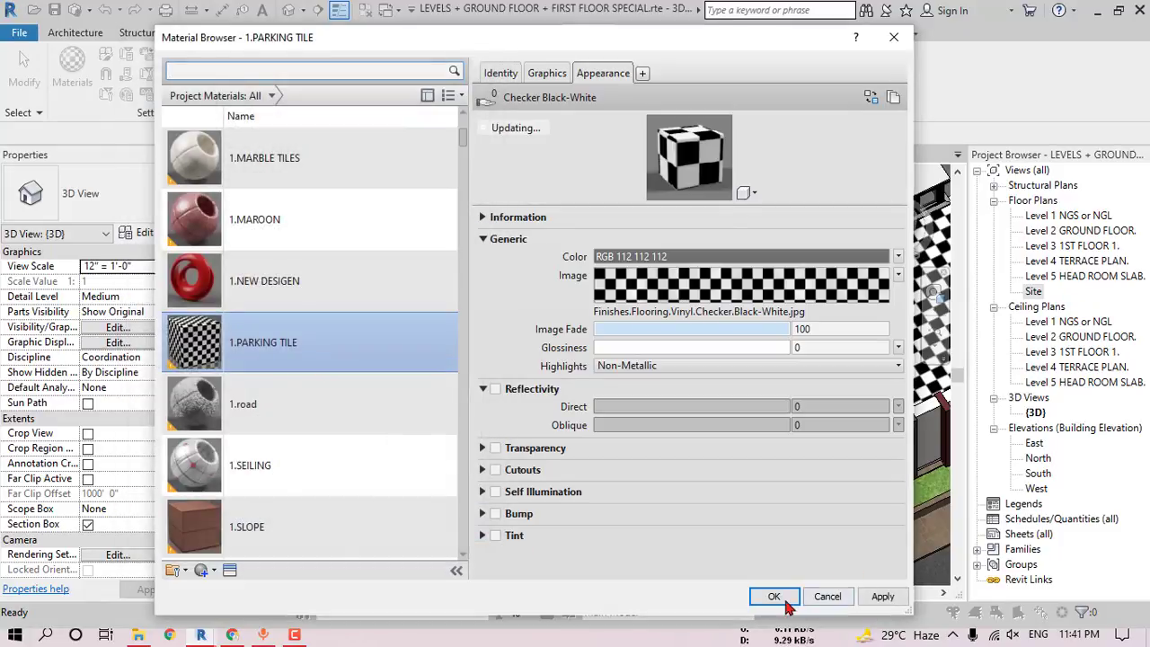
click(775, 597)
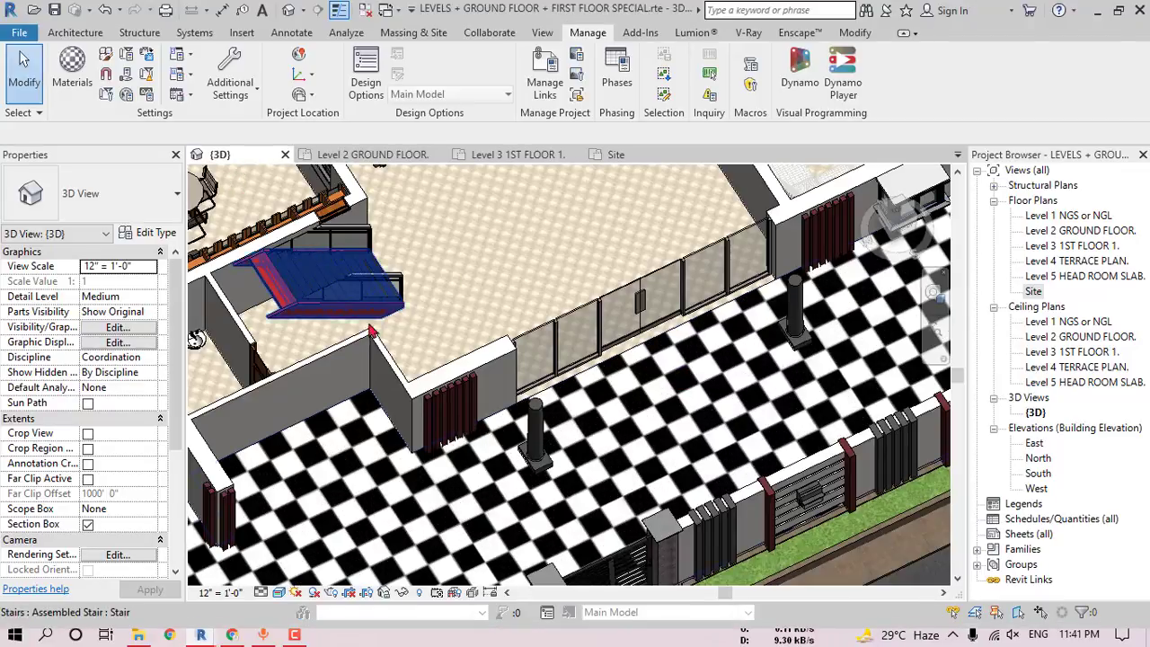
- Select the red interior staircase and open the type properties of its right support, Stringer - 50mm Width
scroll(440, 352, down, 3)
middle_drag(523, 393, 688, 458)
shift+middle_drag(689, 458, 509, 362)
middle_drag(509, 361, 620, 419)
scroll(477, 392, up, 5)
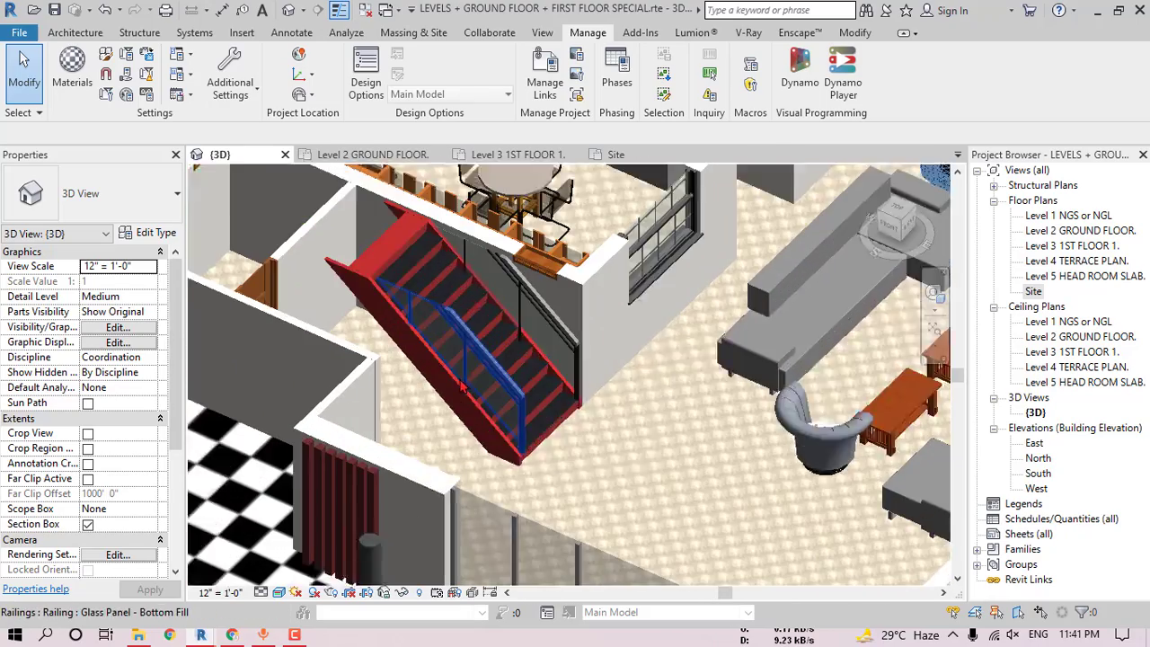
click(568, 426)
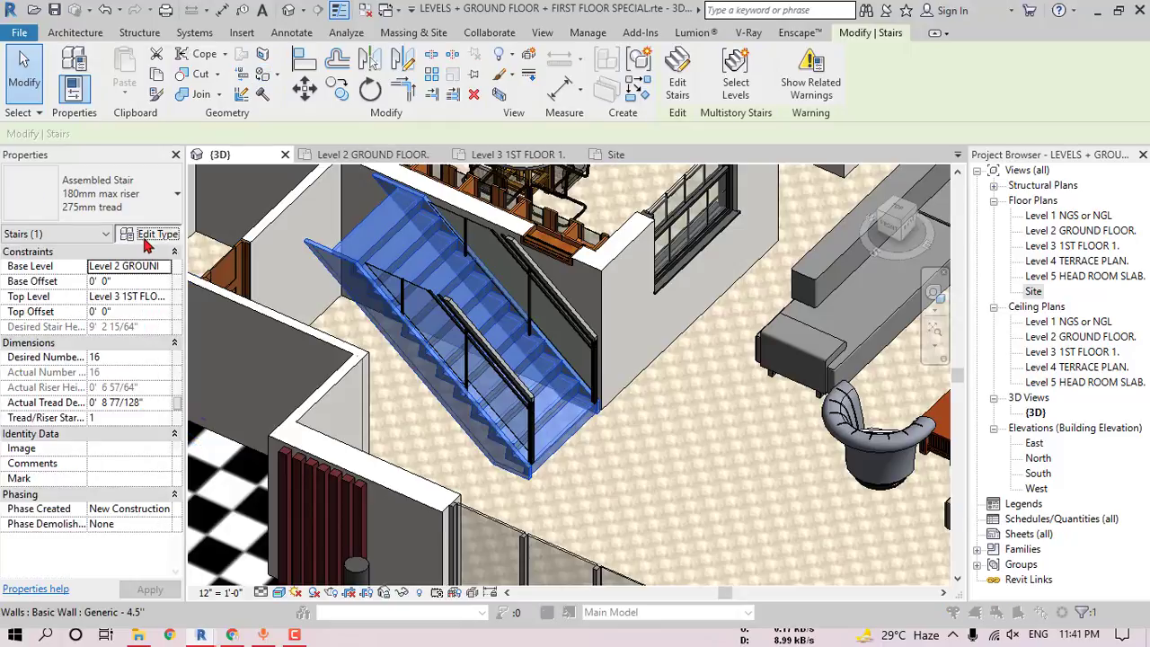
click(152, 233)
click(449, 333)
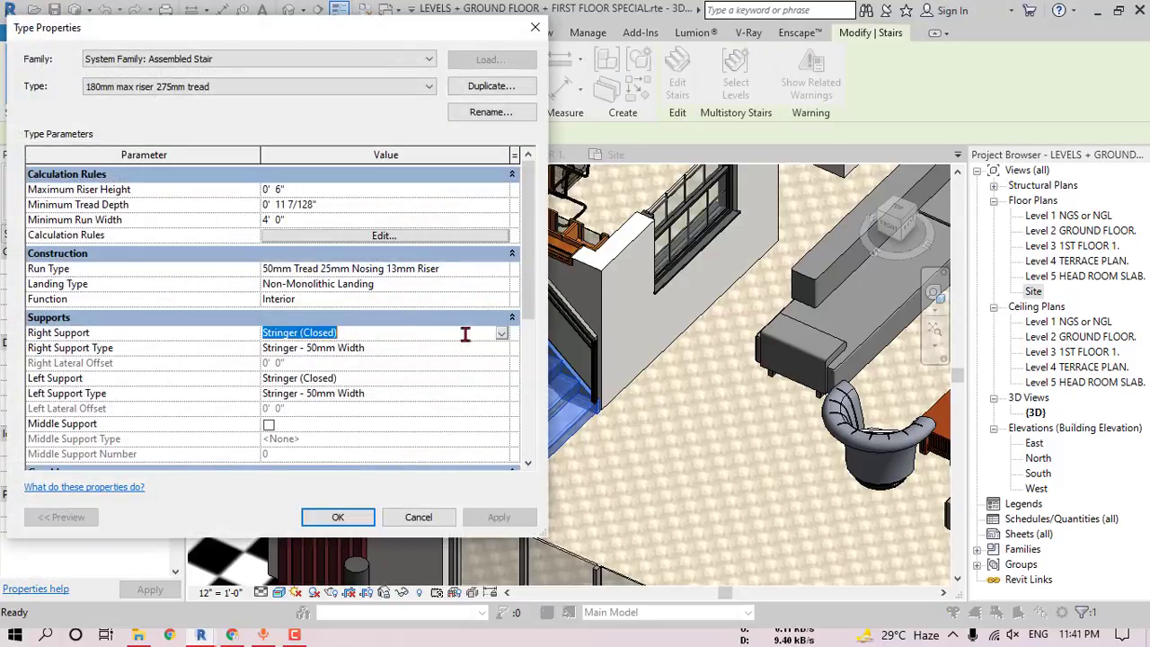
click(500, 350)
click(503, 349)
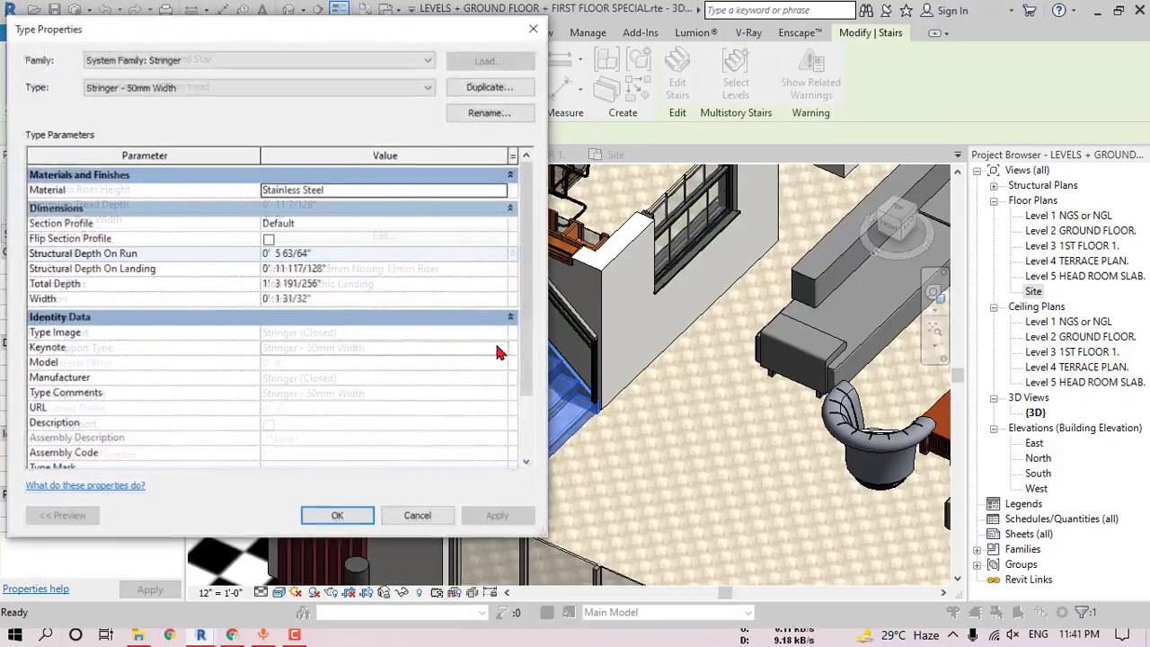
- Create a new project material from the stringer's Material parameter and name it 1.WHITE PAINT
click(342, 192)
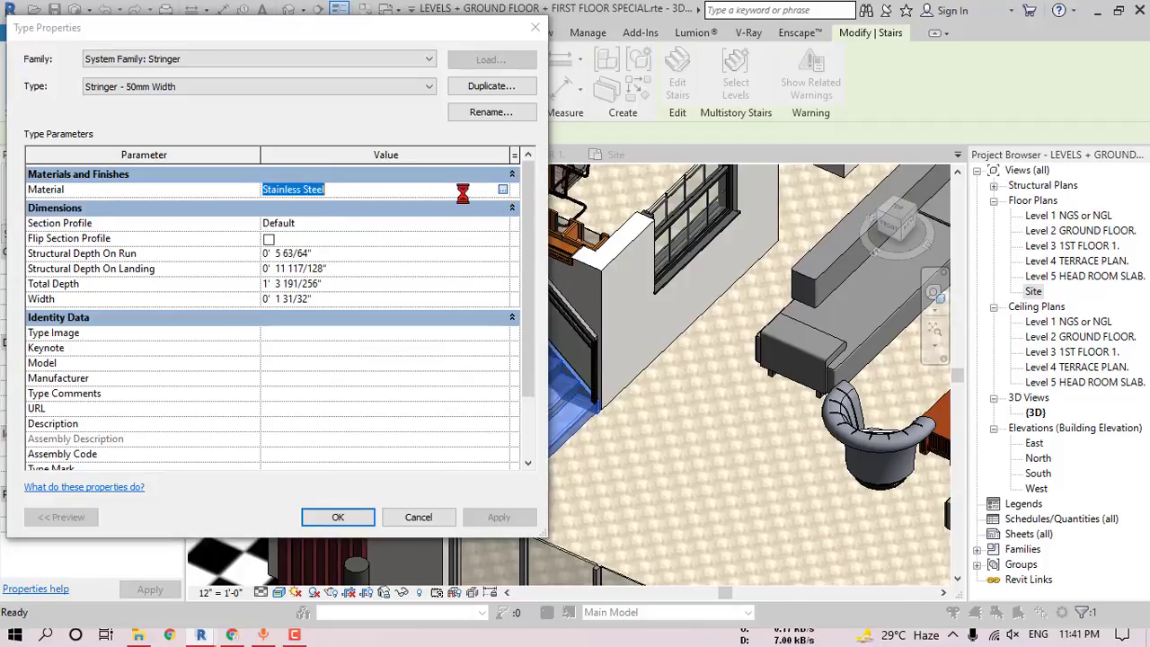
click(464, 190)
drag(462, 480, 477, 138)
scroll(301, 261, up, 5)
scroll(305, 261, down, 5)
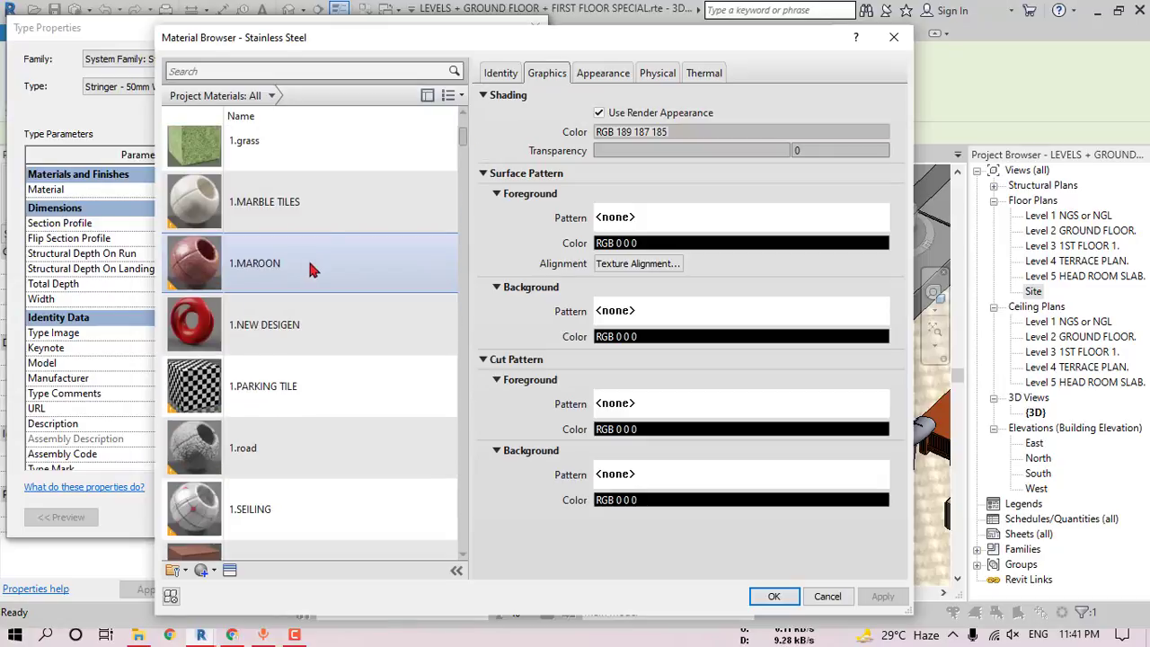
scroll(339, 230, down, 3)
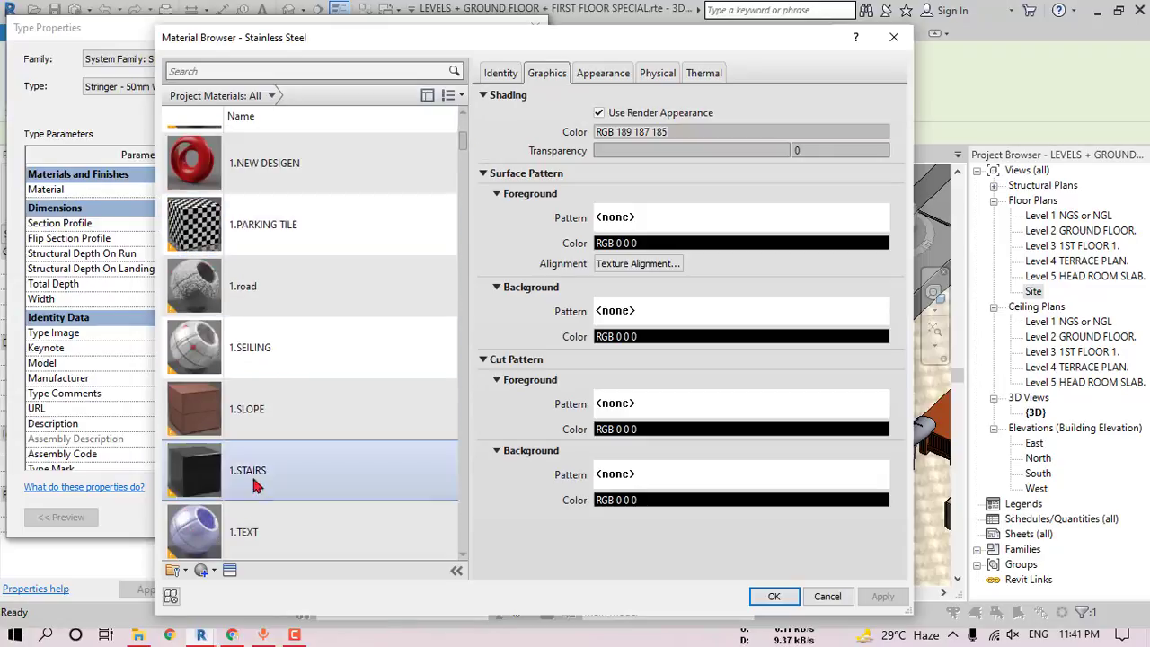
click(205, 570)
click(225, 586)
click(504, 75)
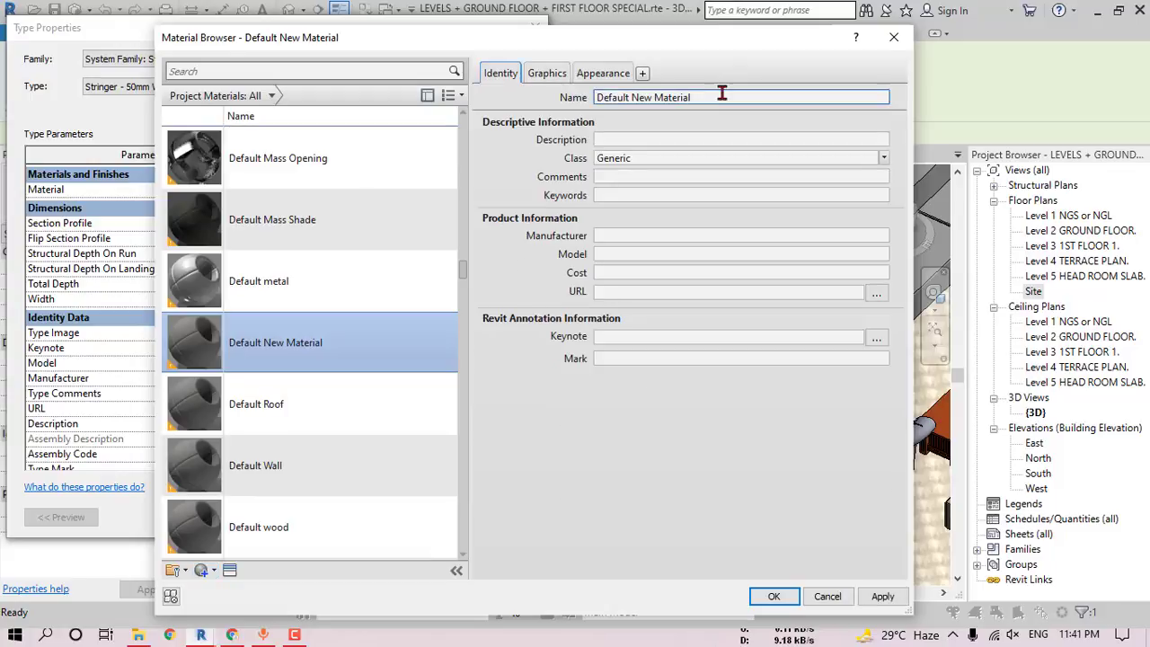
triple_click(722, 95)
text(1.WHIT)
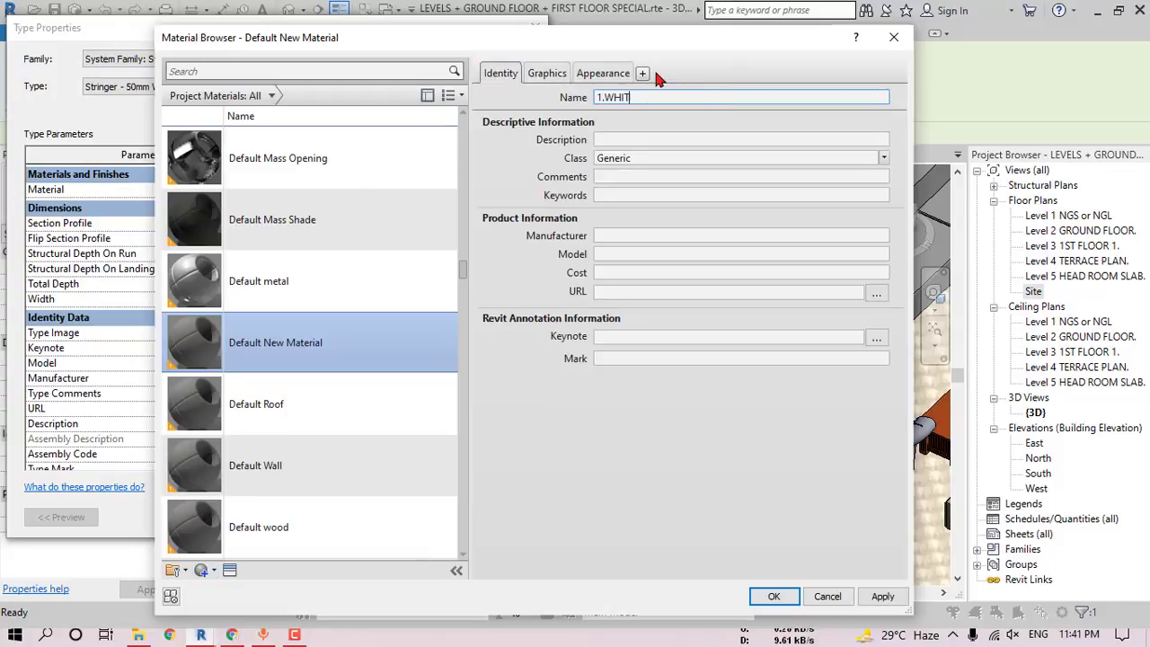
text(E PAINT)
- Shade 1.WHITE PAINT with its render appearance and replace its appearance asset with Cool White from the Wall Paint library
click(565, 74)
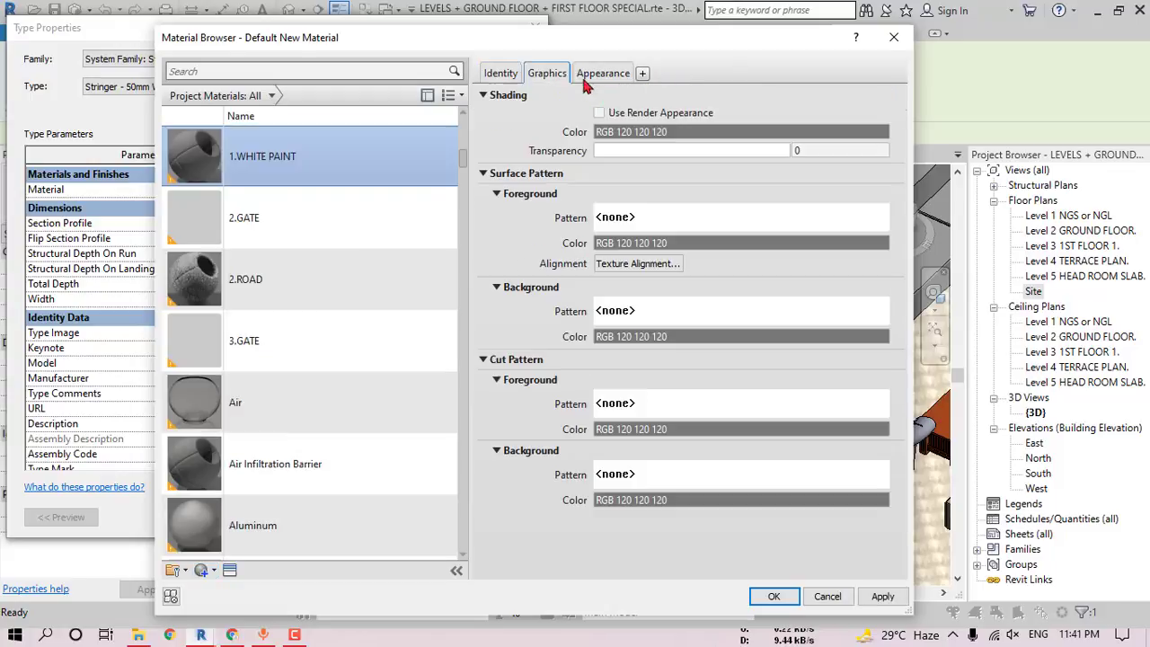
click(595, 110)
click(615, 76)
click(871, 98)
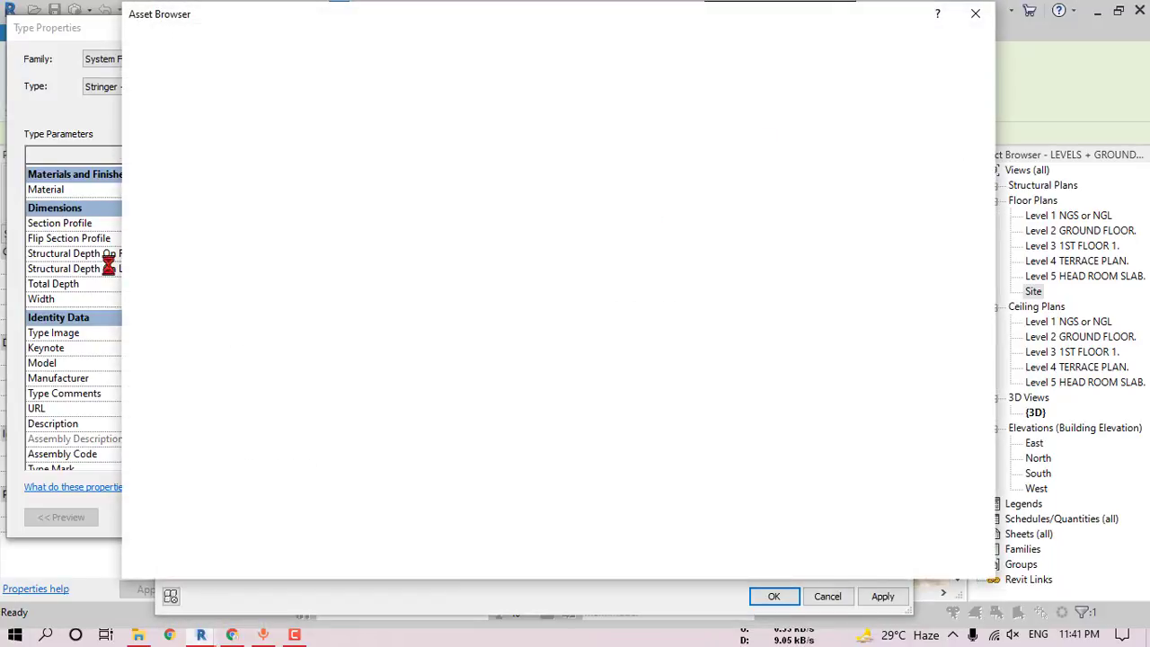
click(128, 132)
scroll(224, 465, down, 3)
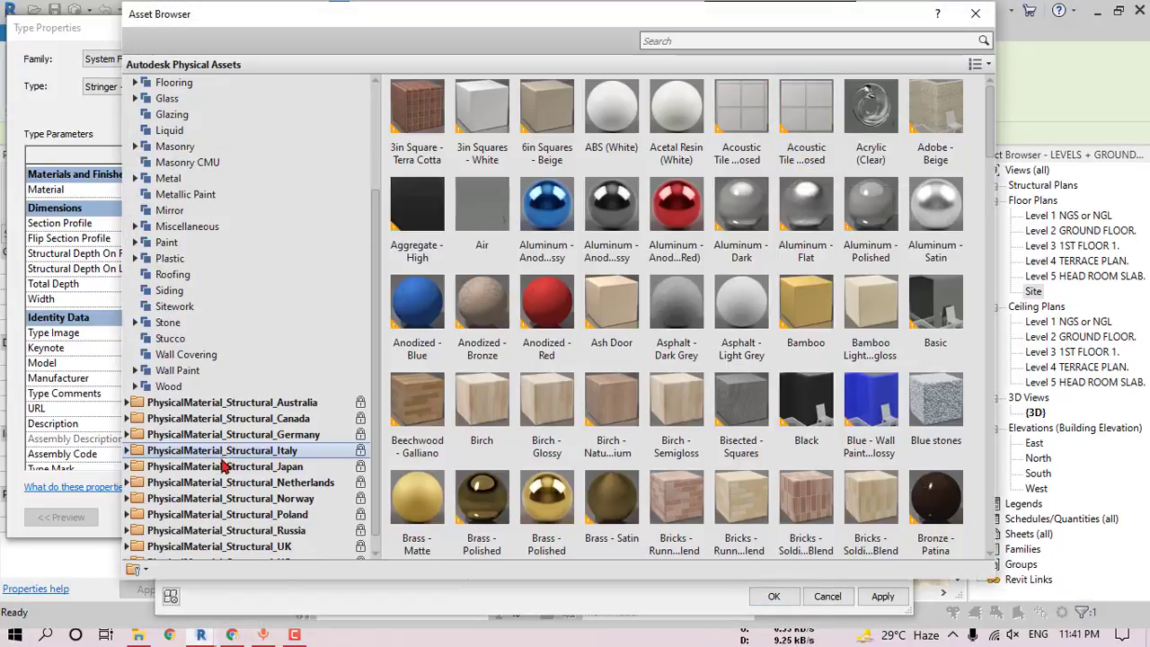
click(177, 371)
click(742, 261)
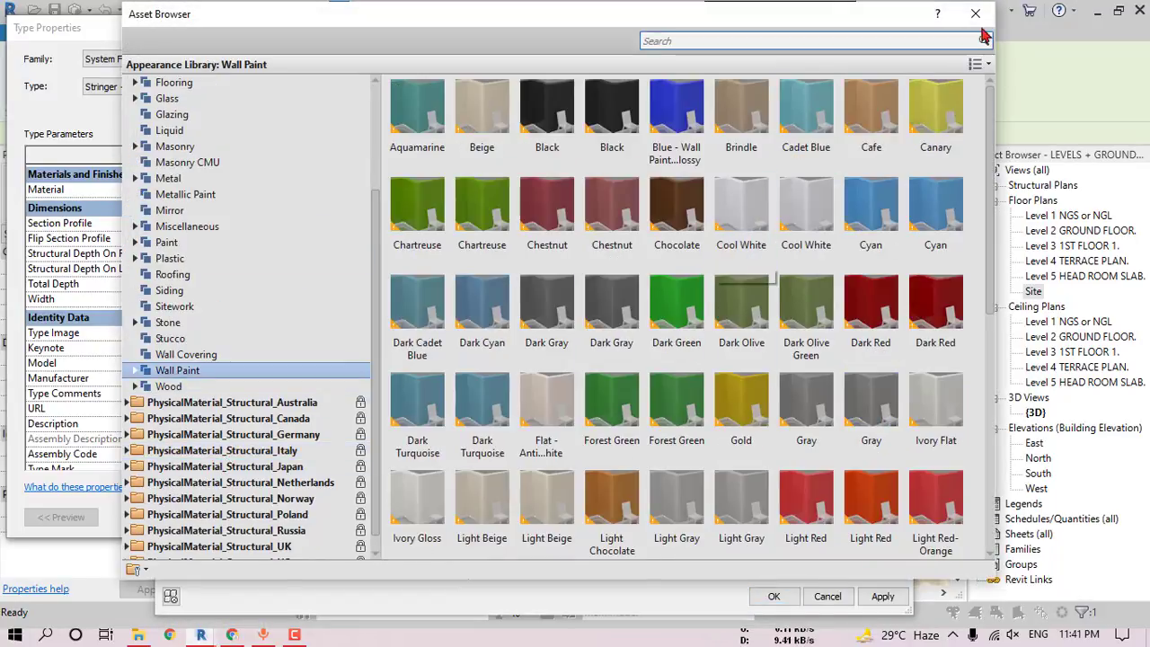
- Assign 1.WHITE PAINT to the 50mm stringer, accept the stringer and stair type changes, and deselect the staircase
click(774, 596)
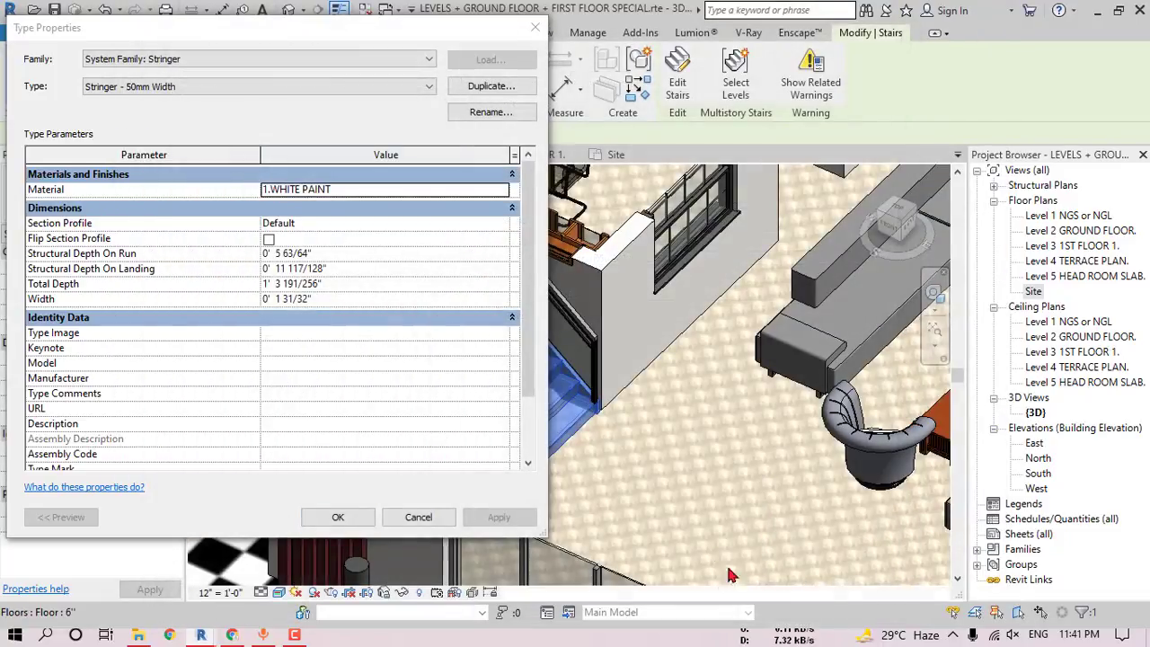
click(338, 517)
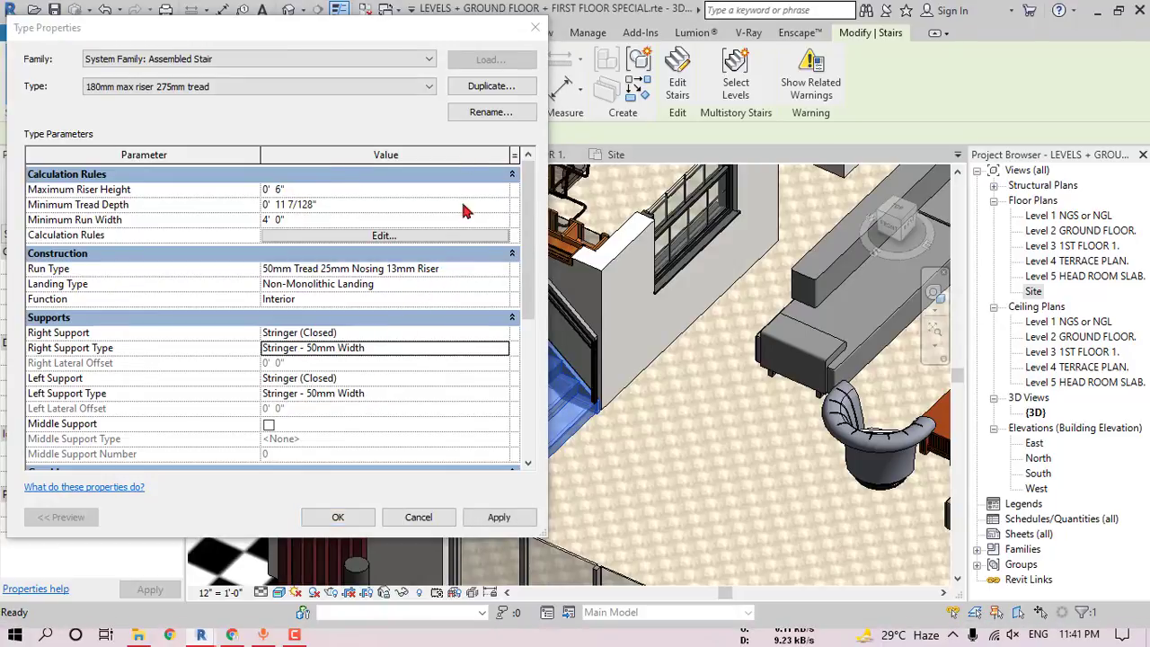
click(338, 516)
click(712, 427)
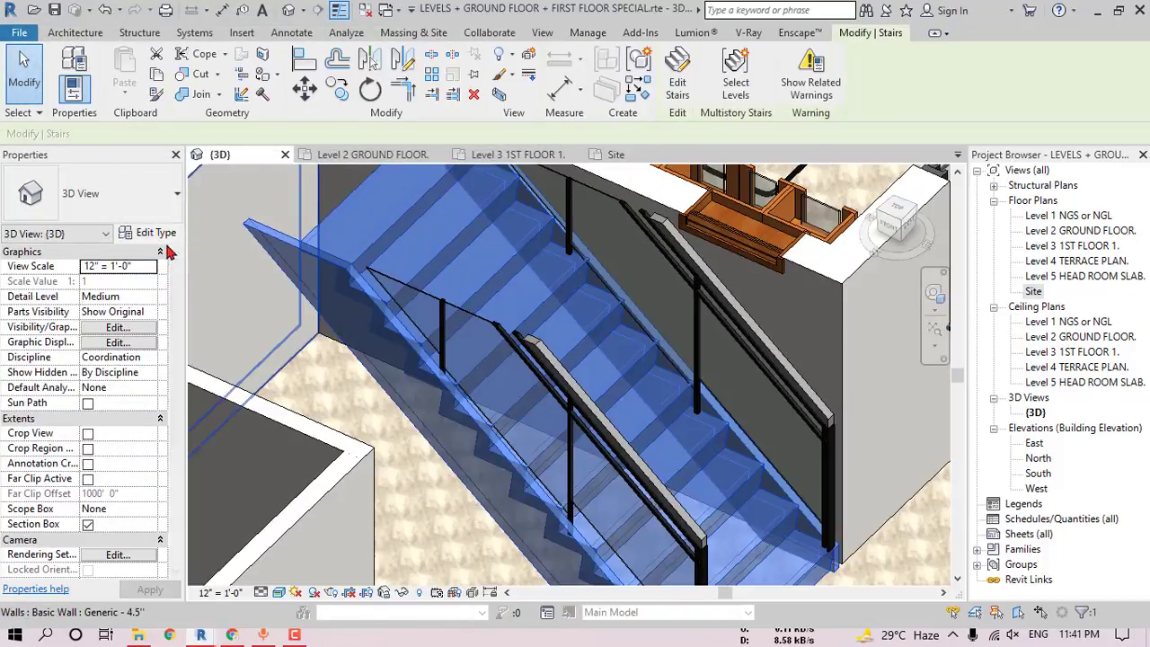
key(Escape)
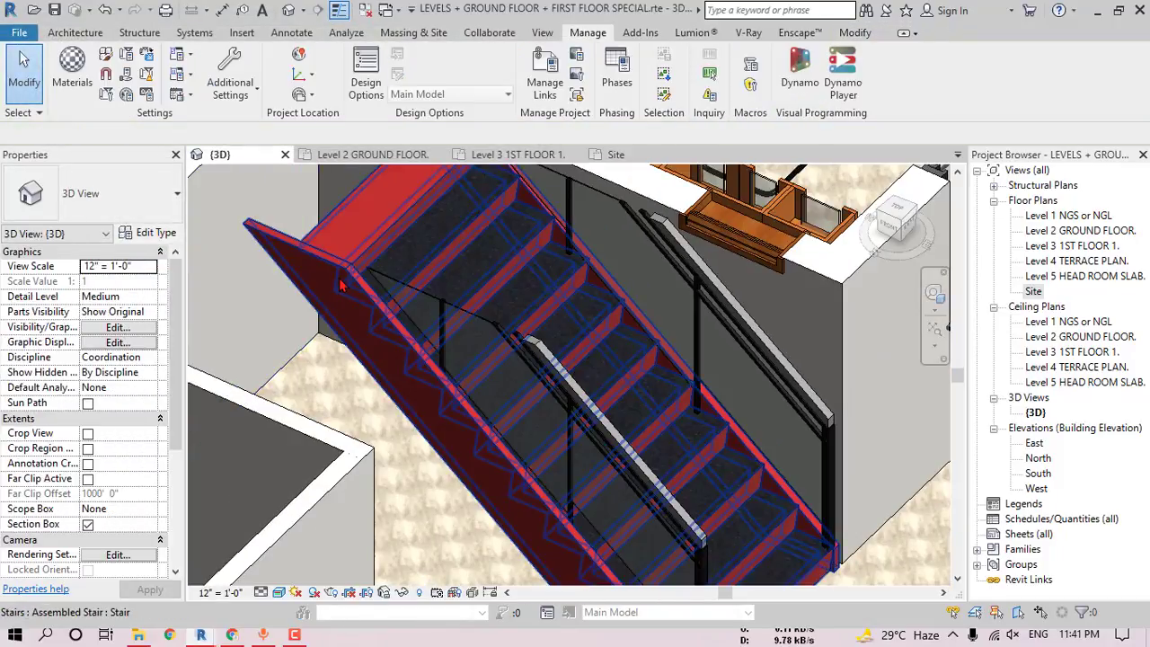
click(336, 284)
key(Escape)
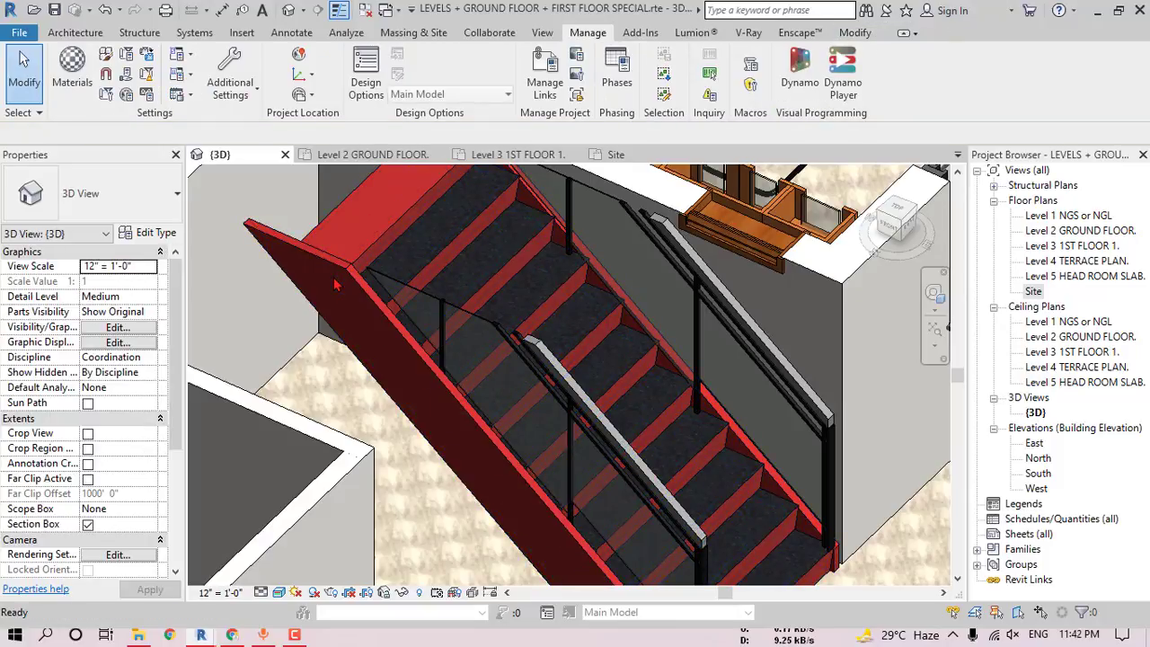
- Paint the outer face of the red staircase's near stringer with 1.WHITE PAINT using the Paint tool
key(p)
key(t)
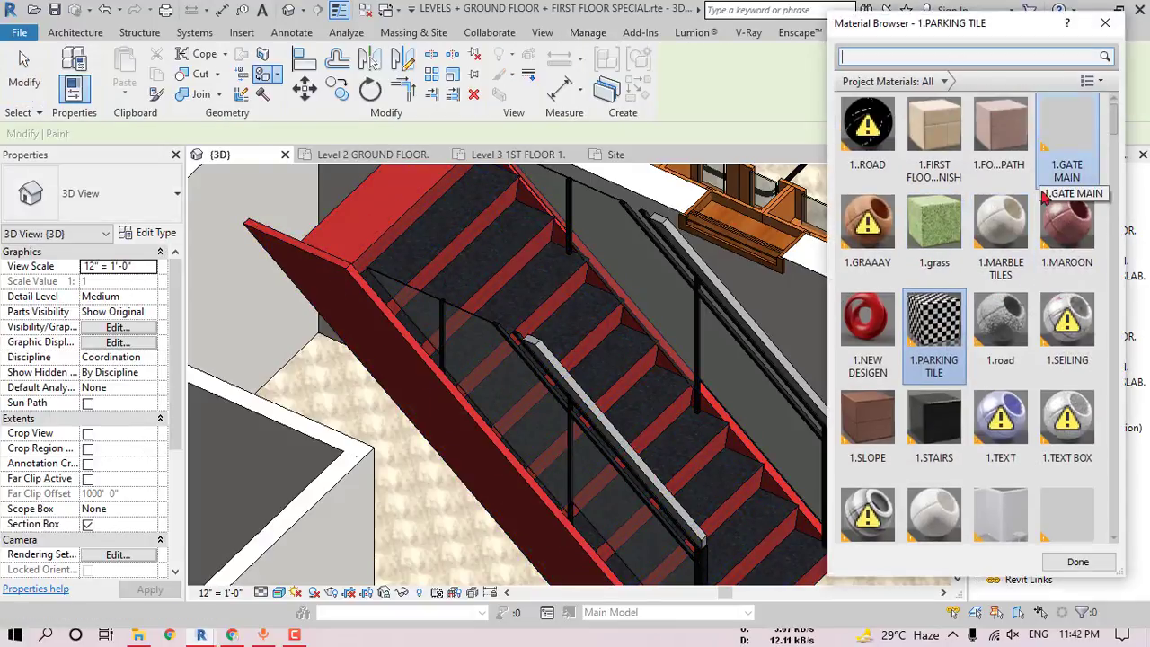
click(1057, 118)
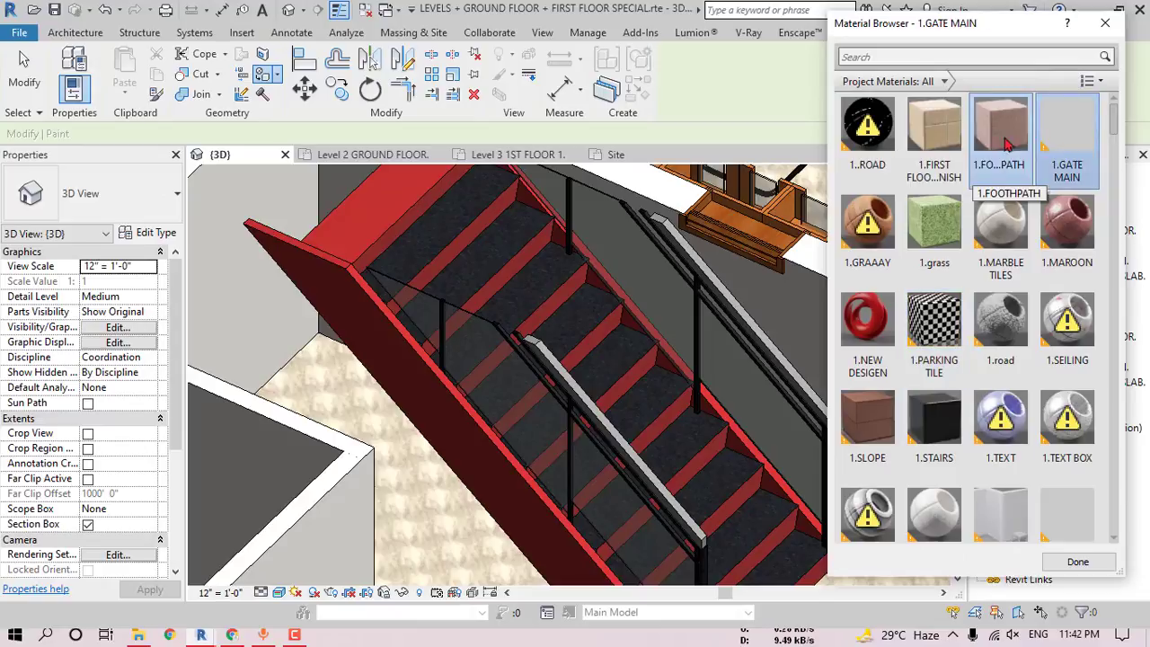
scroll(1053, 305, down, 3)
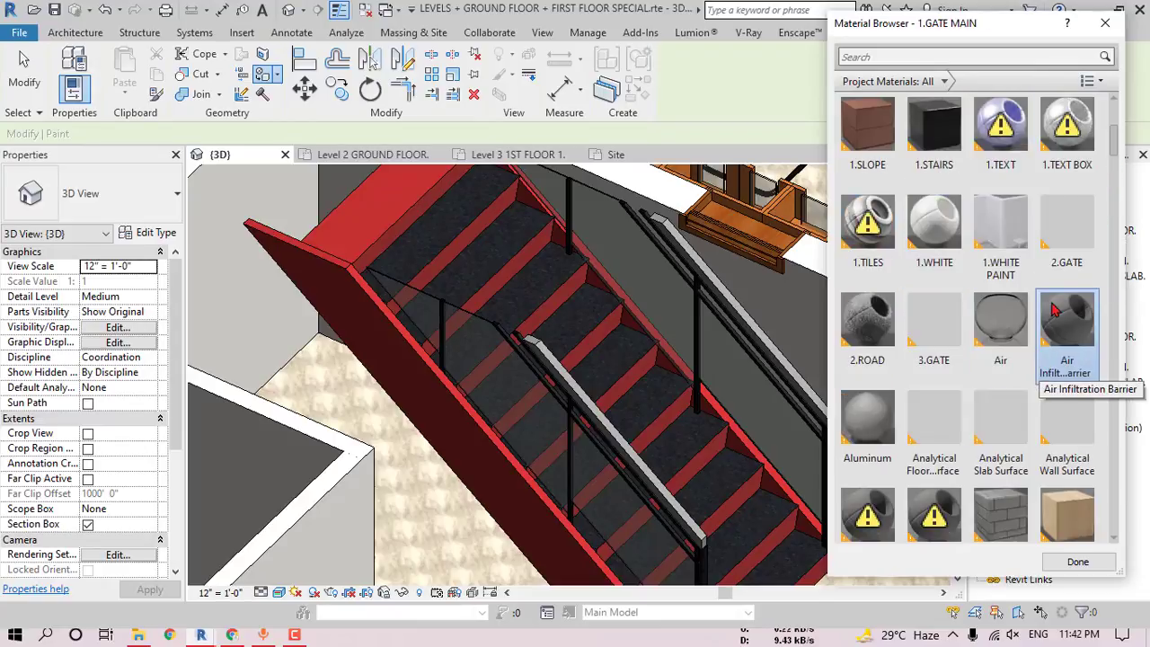
click(1000, 236)
scroll(387, 360, up, 5)
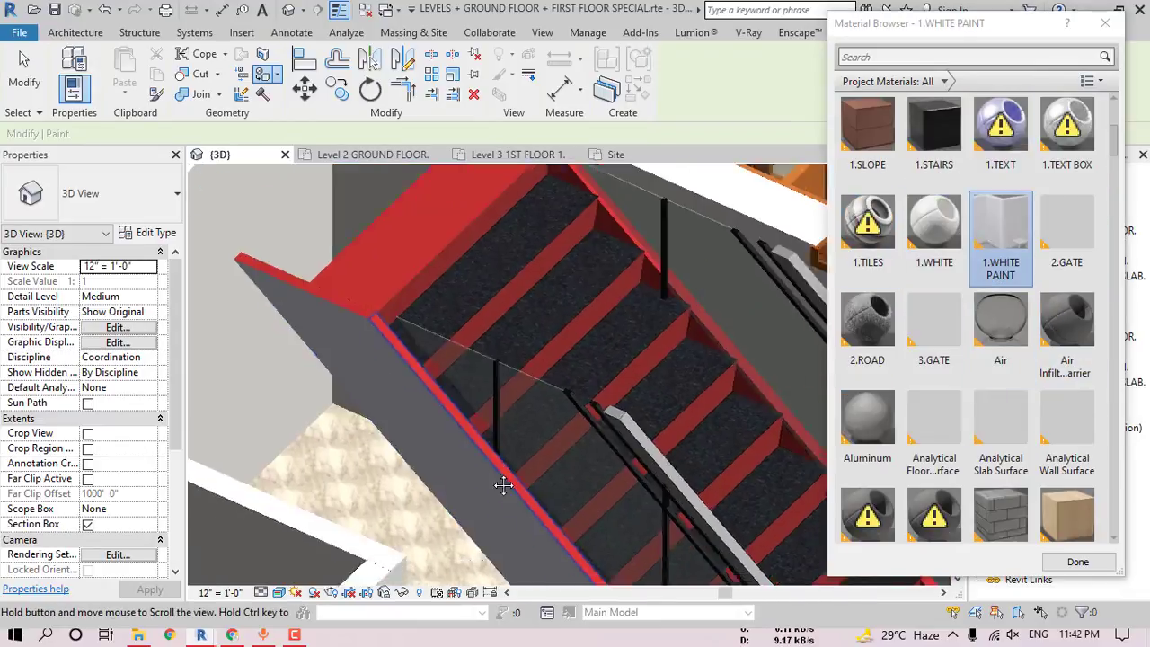
scroll(386, 352, down, 5)
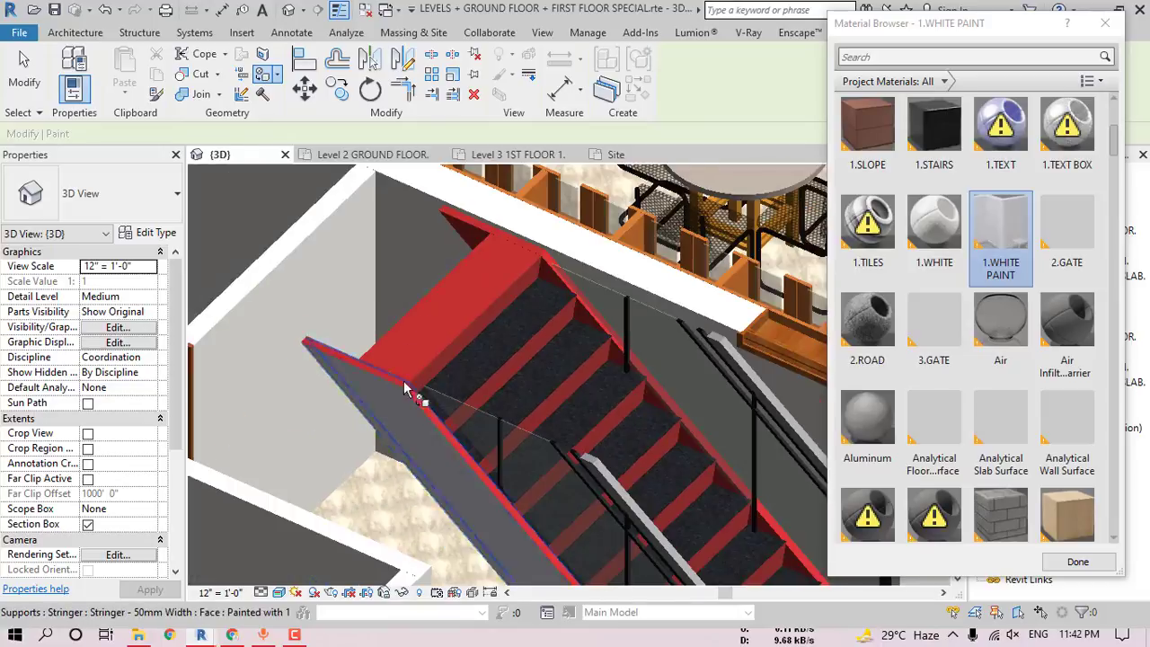
scroll(570, 447, down, 3)
mouse_move(570, 447)
shift+middle_down()
mouse_move(583, 368)
mouse_move(509, 311)
shift+middle_up()
key(Escape)
- Select the interior staircase and open the type properties of its run type, 50mm Tread 25mm Nosing 13mm Riser
scroll(509, 288, up, 4)
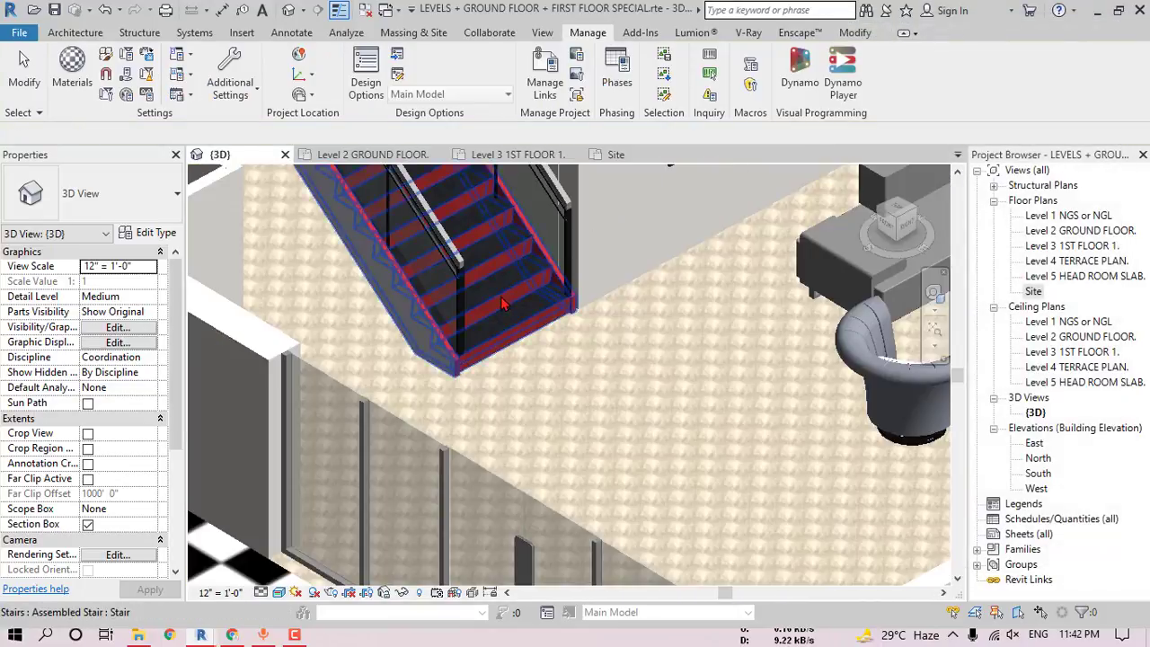
click(300, 262)
click(166, 234)
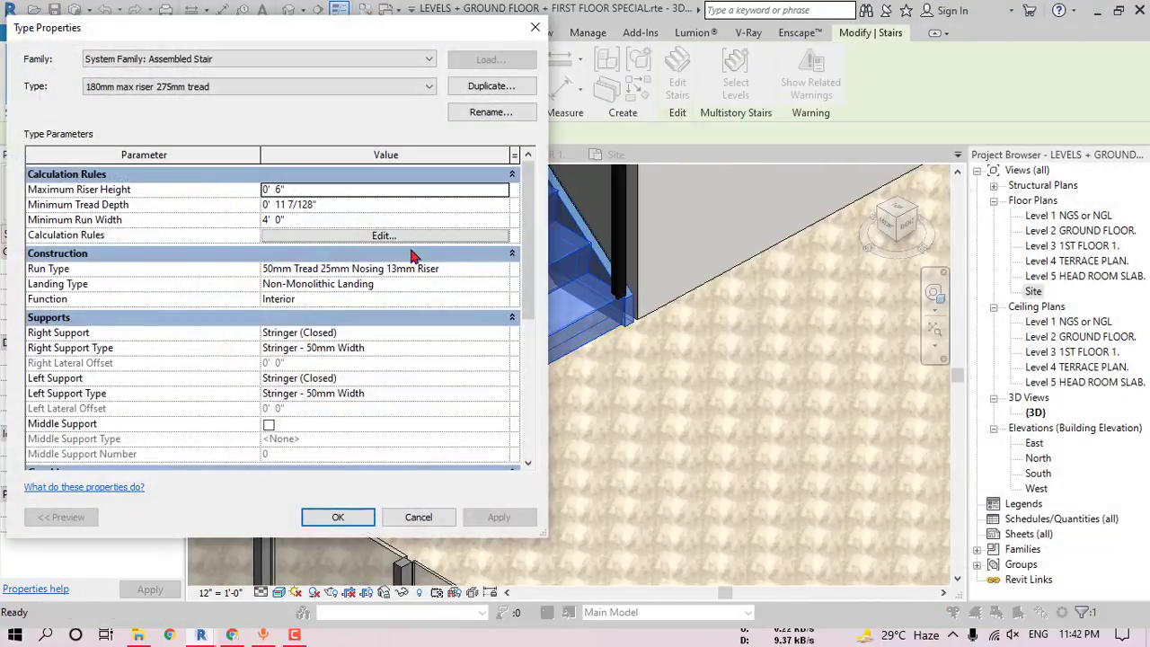
click(438, 273)
click(501, 270)
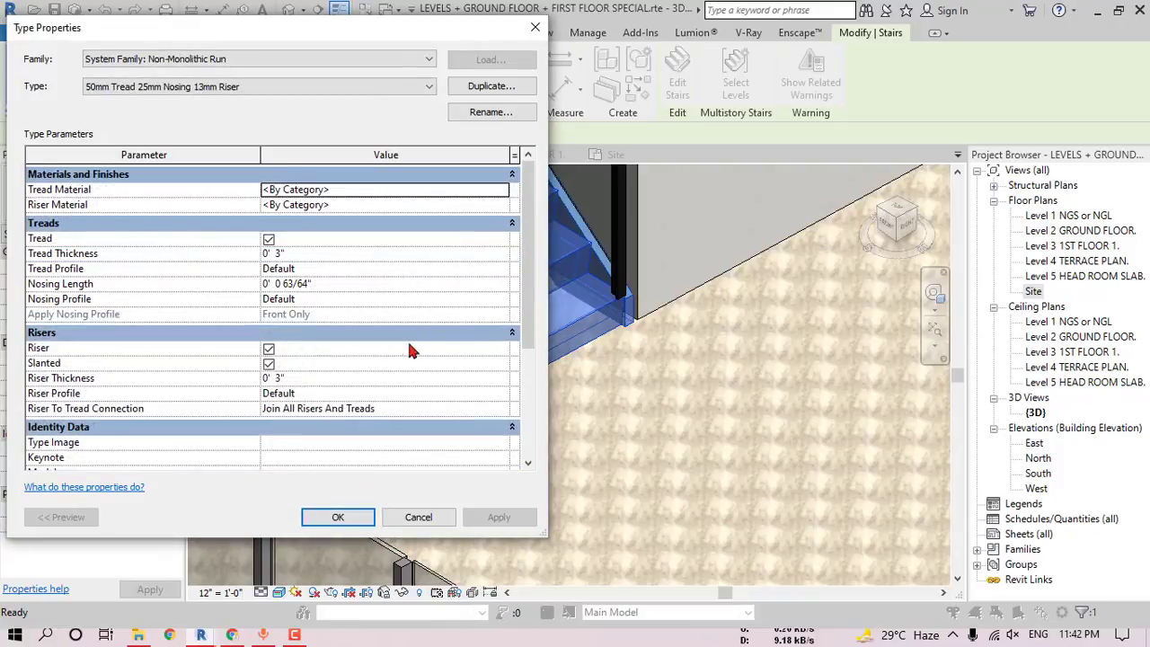
- Set the run type's Tread Material to the project material 1.STAIRS
click(360, 197)
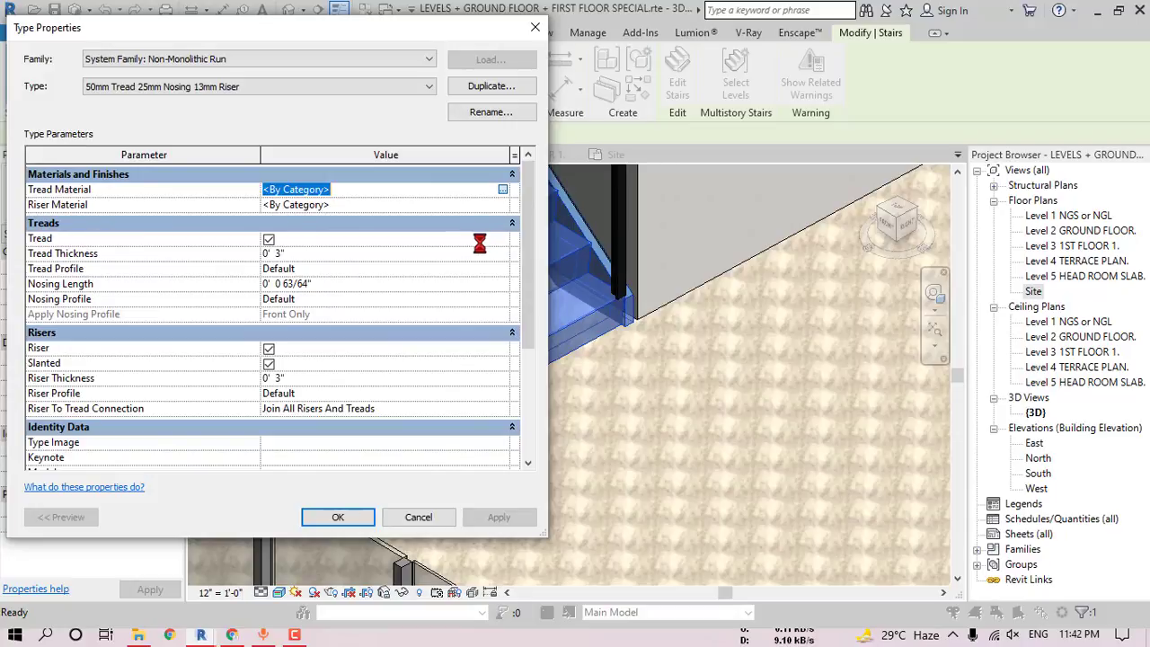
scroll(458, 153, up, 1)
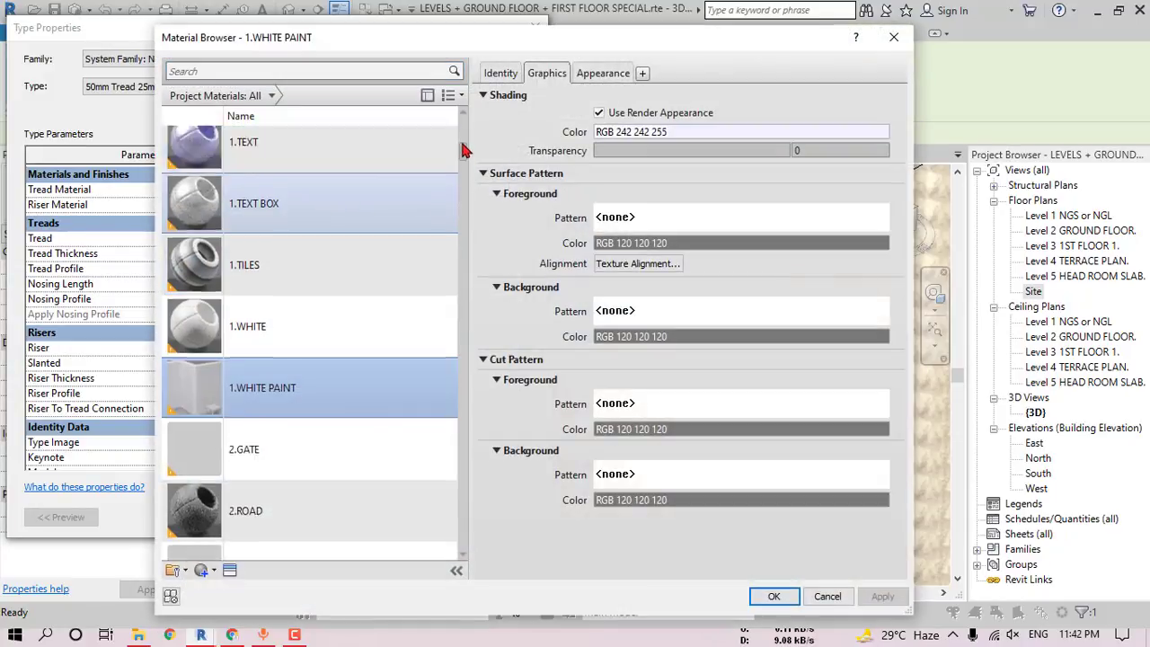
scroll(390, 154, up, 5)
scroll(333, 362, down, 1)
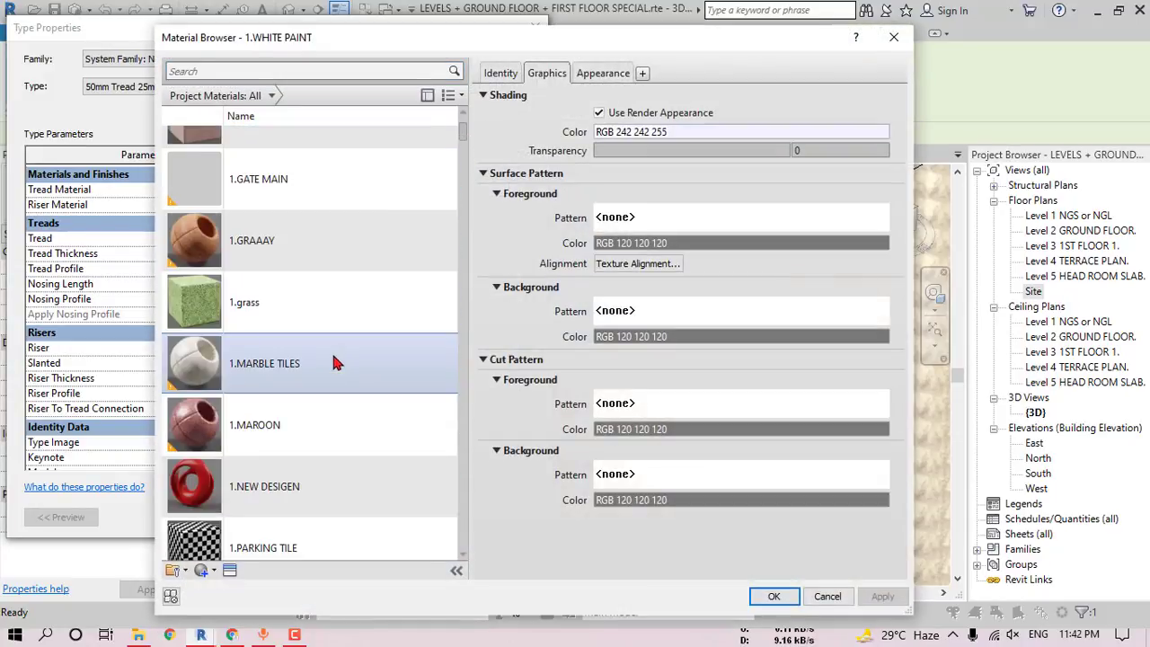
scroll(333, 362, down, 1)
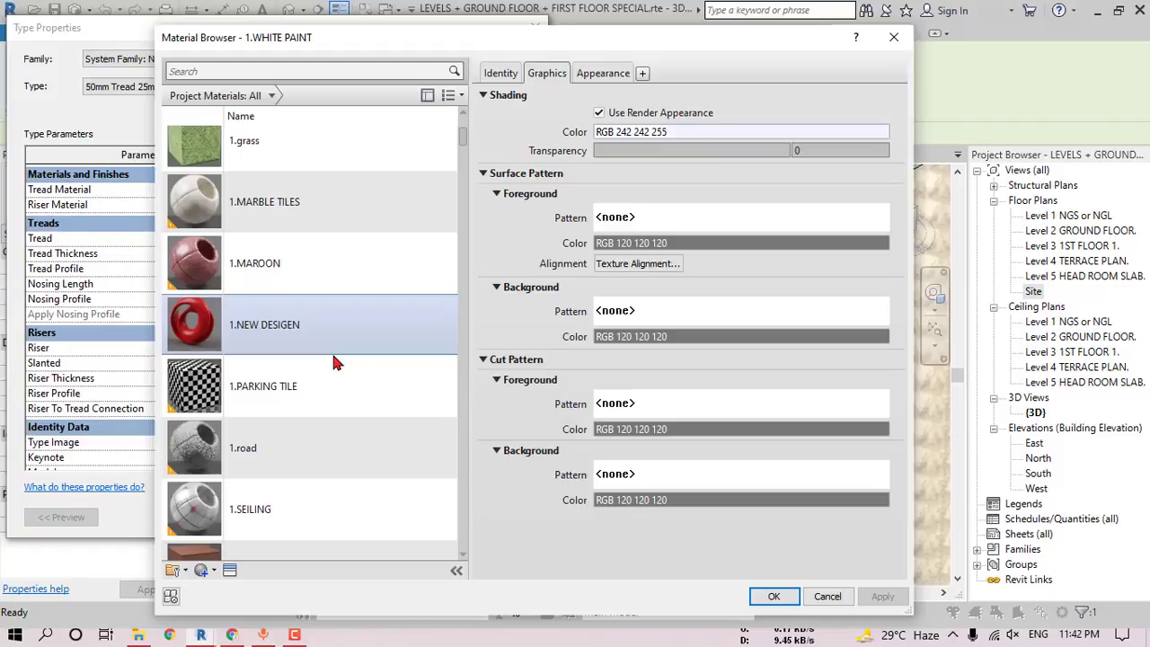
scroll(332, 362, down, 1)
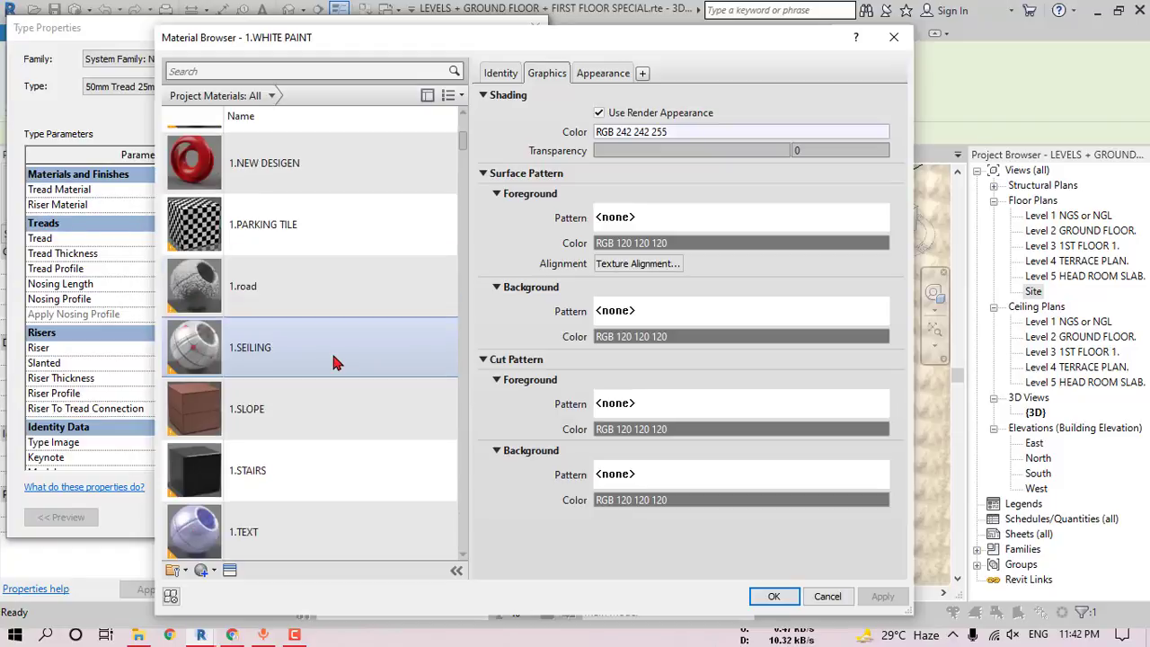
scroll(332, 362, down, 1)
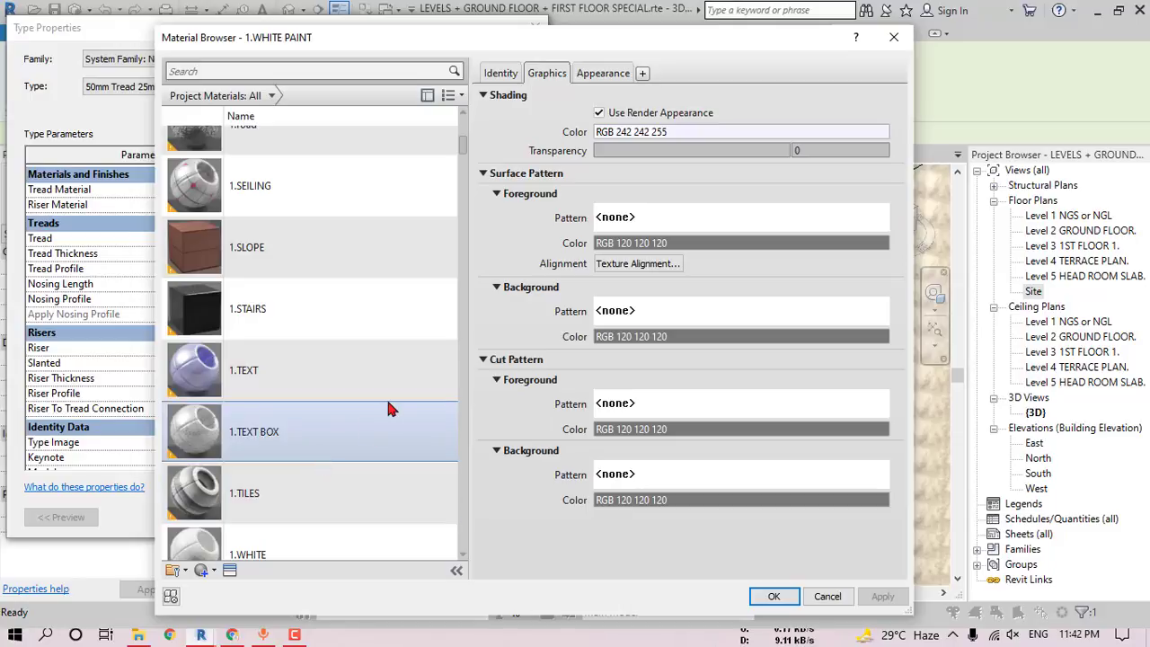
scroll(388, 409, down, 1)
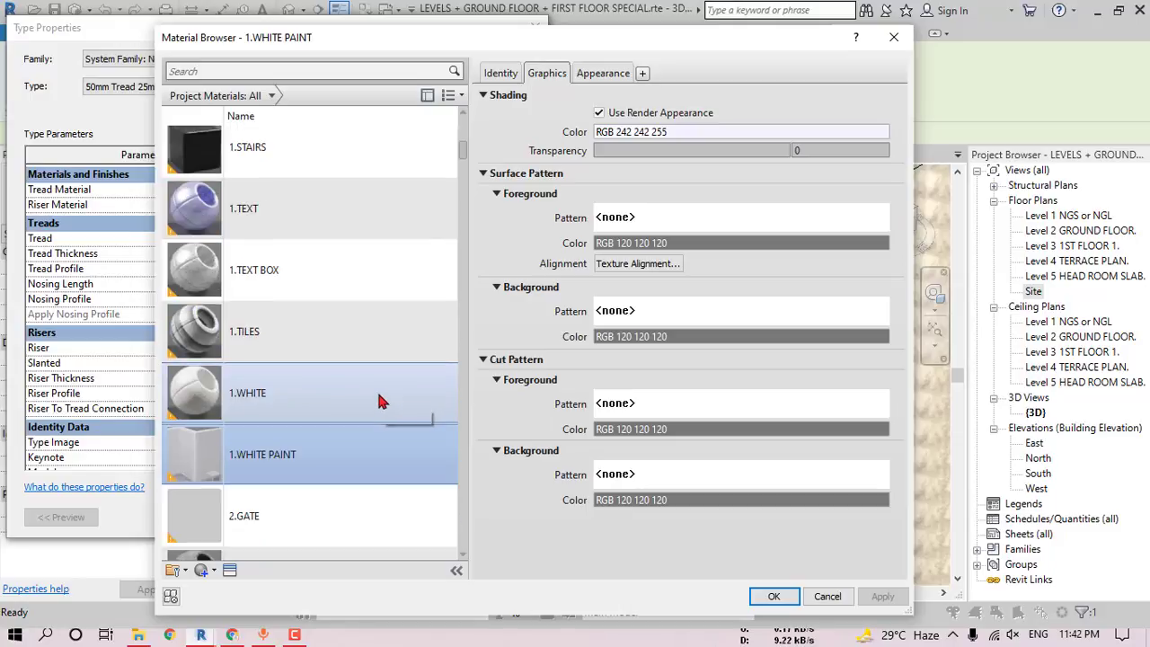
click(250, 163)
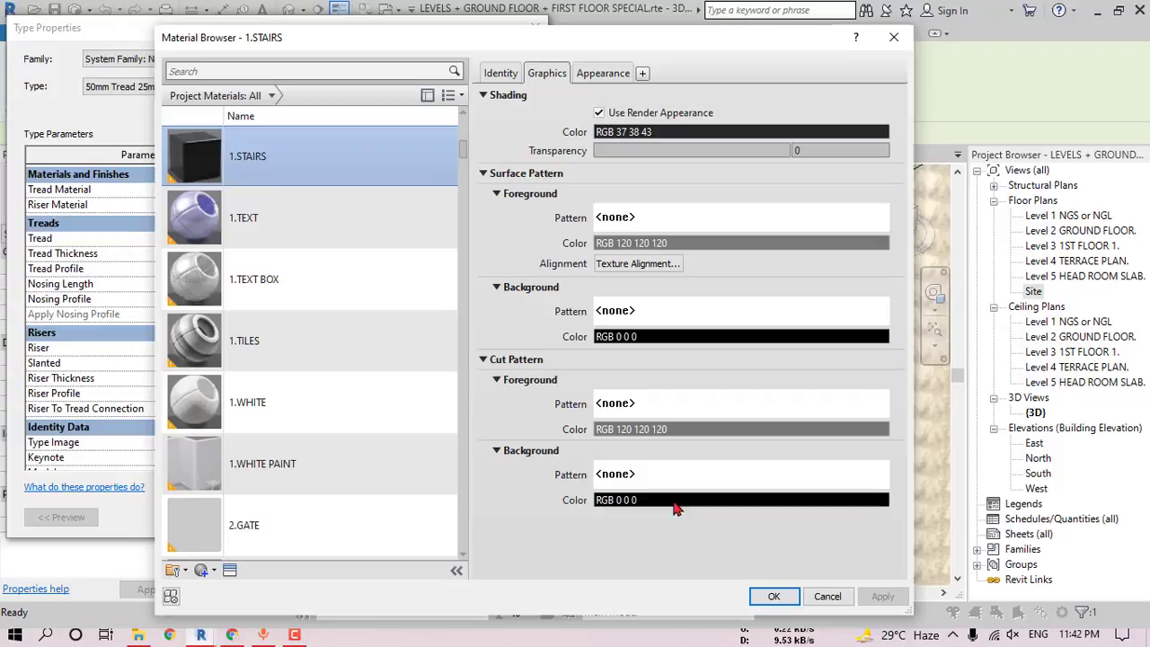
click(775, 597)
- Set the run type's Riser Material to 1.WHITE and accept the run and stair type changes
click(359, 209)
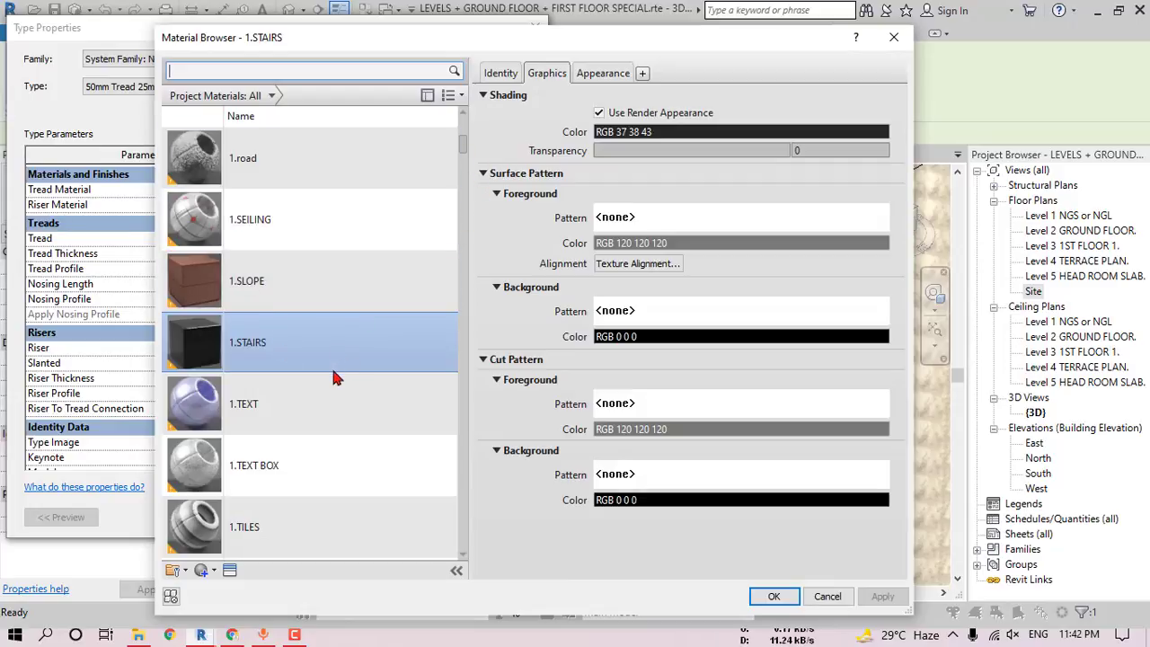
scroll(328, 400, down, 3)
click(266, 430)
click(774, 595)
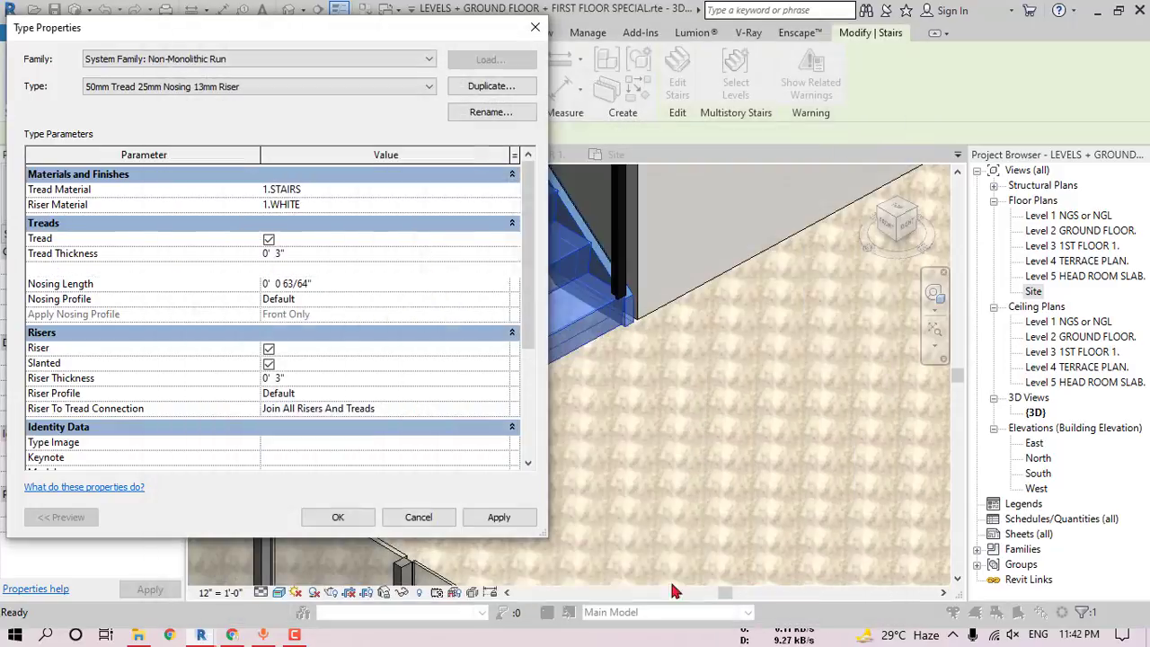
key(Return)
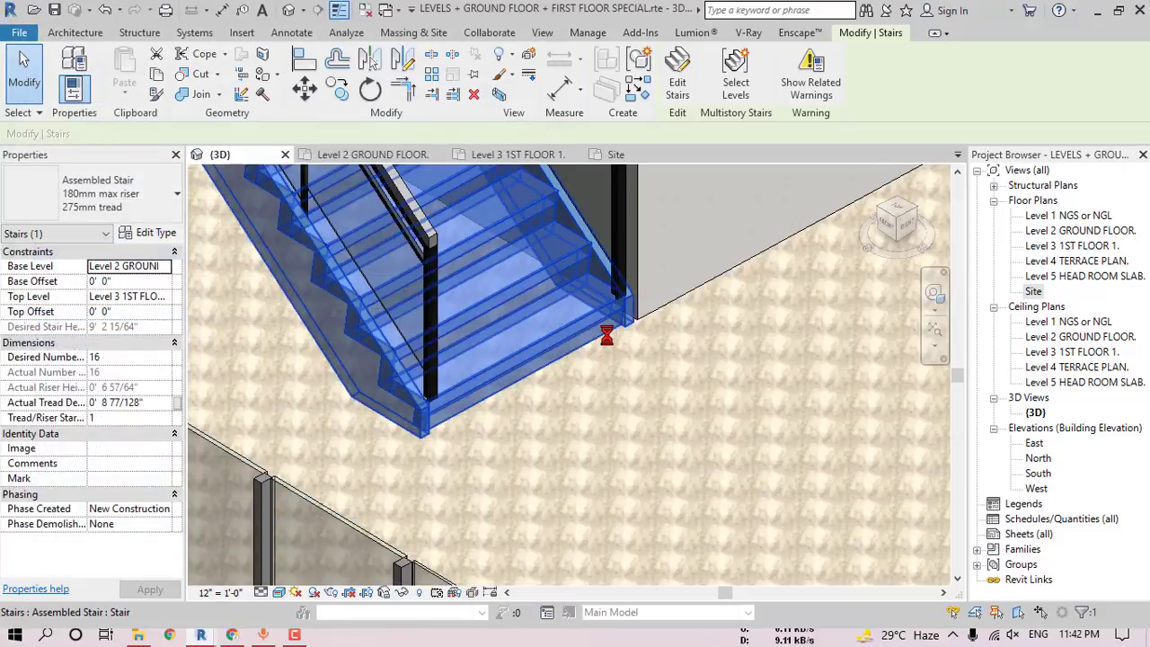
- Examine the interior staircase and the checkered outdoor floor from several angles in the 3D view
click(586, 434)
scroll(525, 503, down, 5)
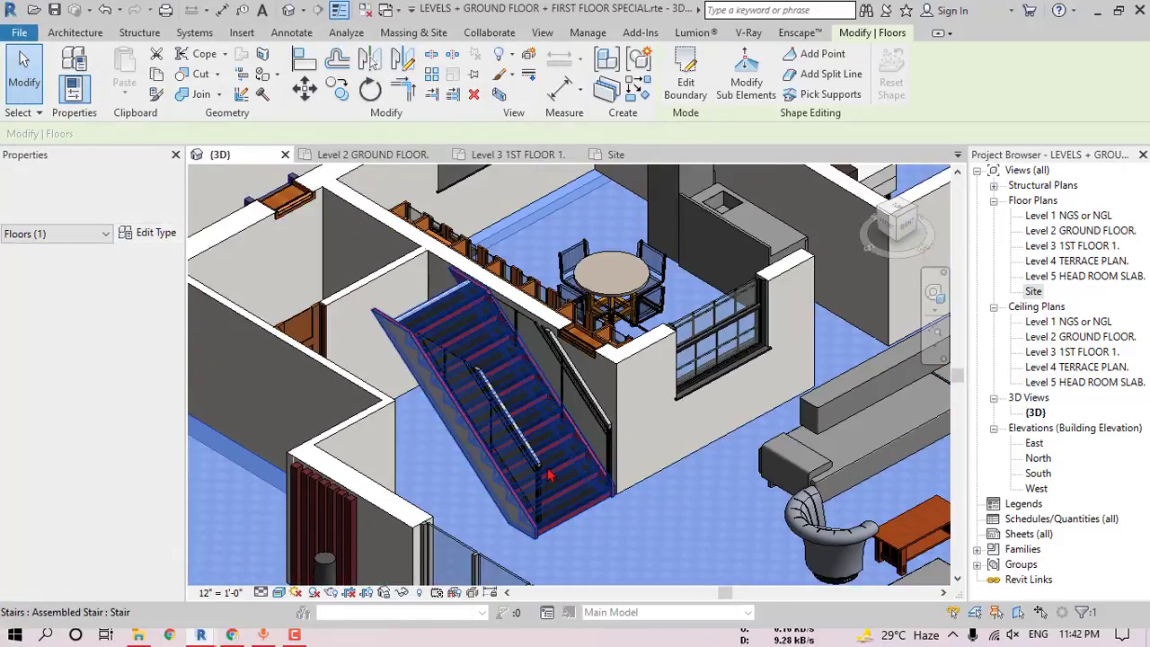
scroll(605, 450, down, 4)
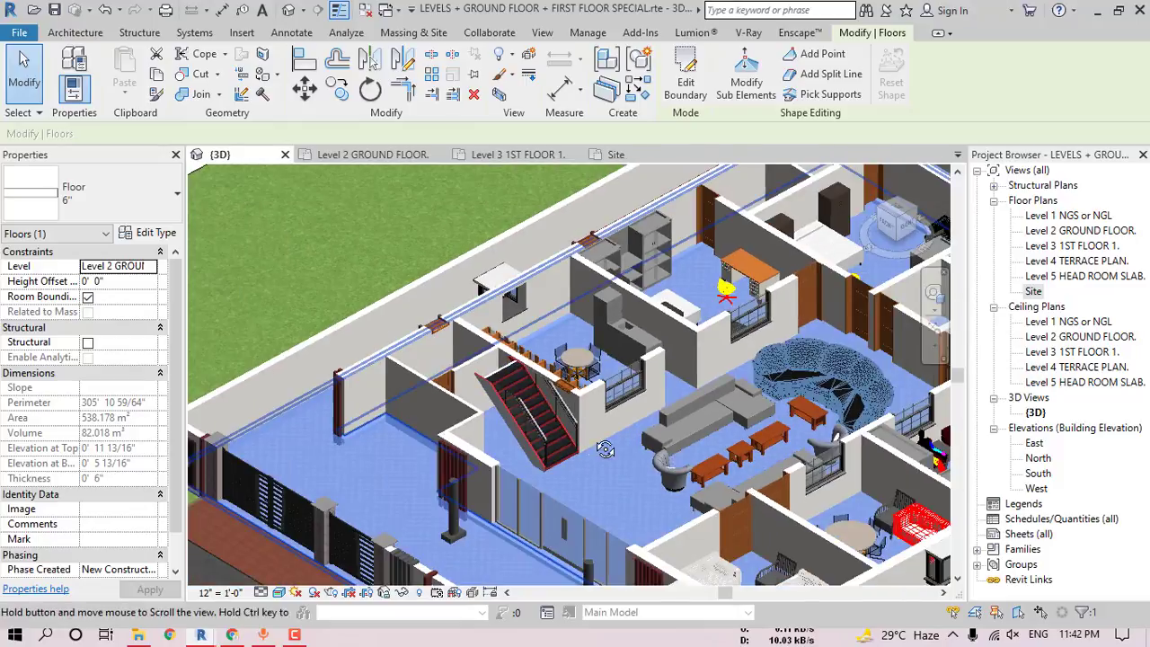
shift+middle_drag(605, 450, 701, 404)
scroll(707, 452, up, 4)
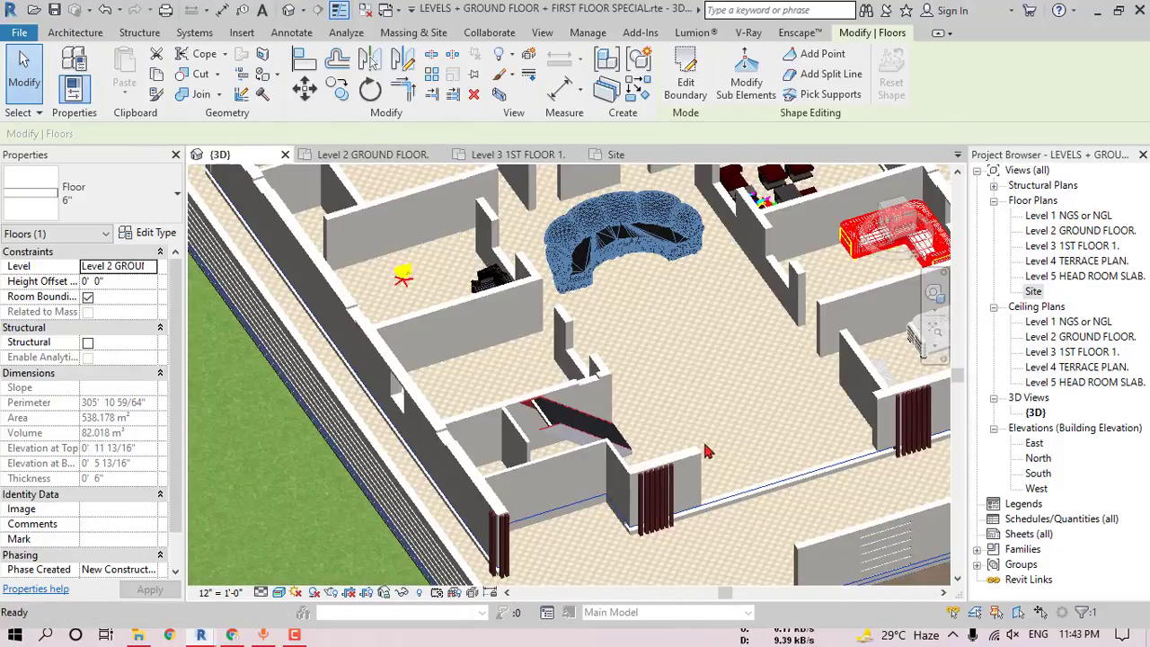
key(Escape)
scroll(618, 439, down, 3)
middle_drag(618, 439, 566, 359)
scroll(598, 440, up, 3)
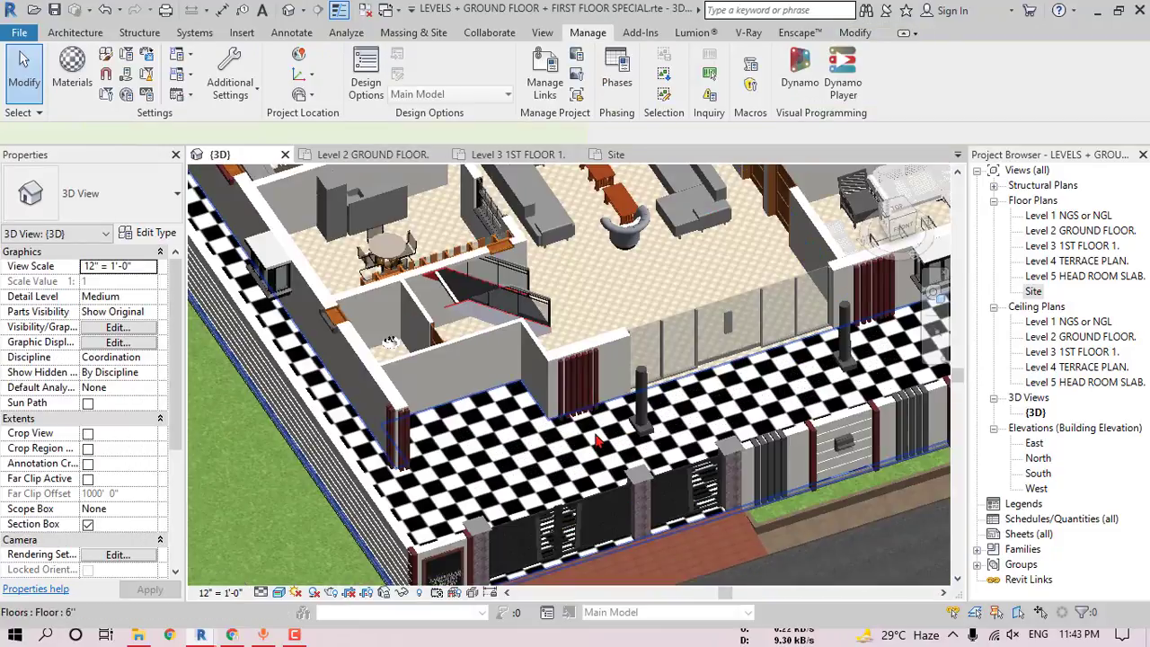
click(598, 440)
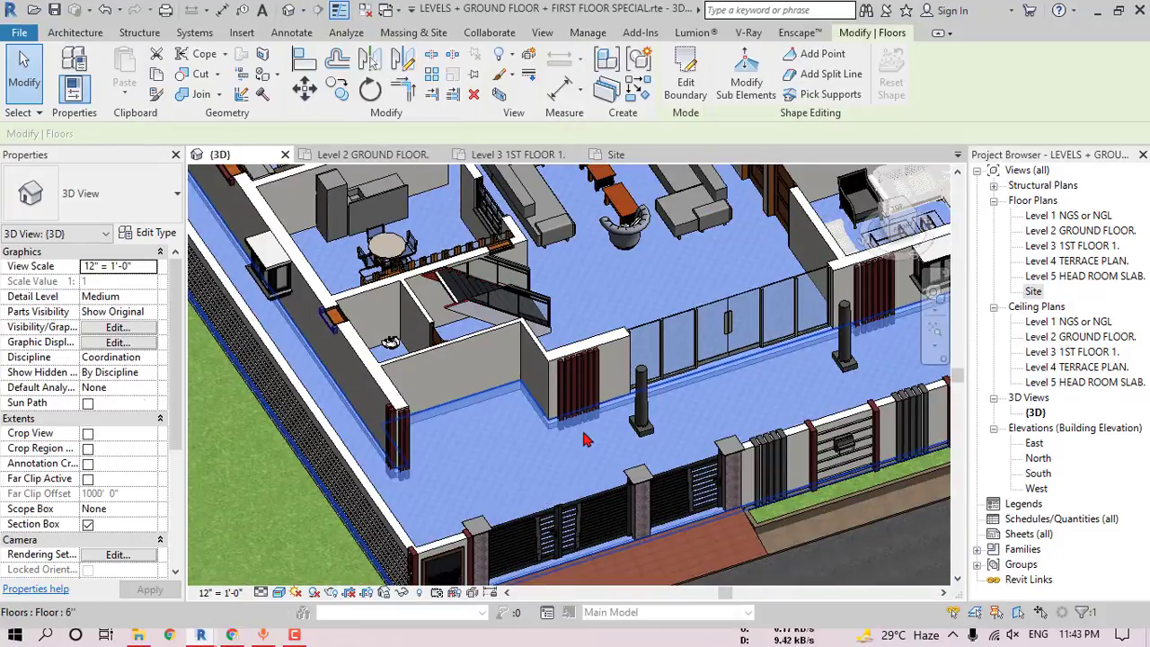
shift+middle_drag(598, 440, 593, 451)
scroll(560, 440, down, 3)
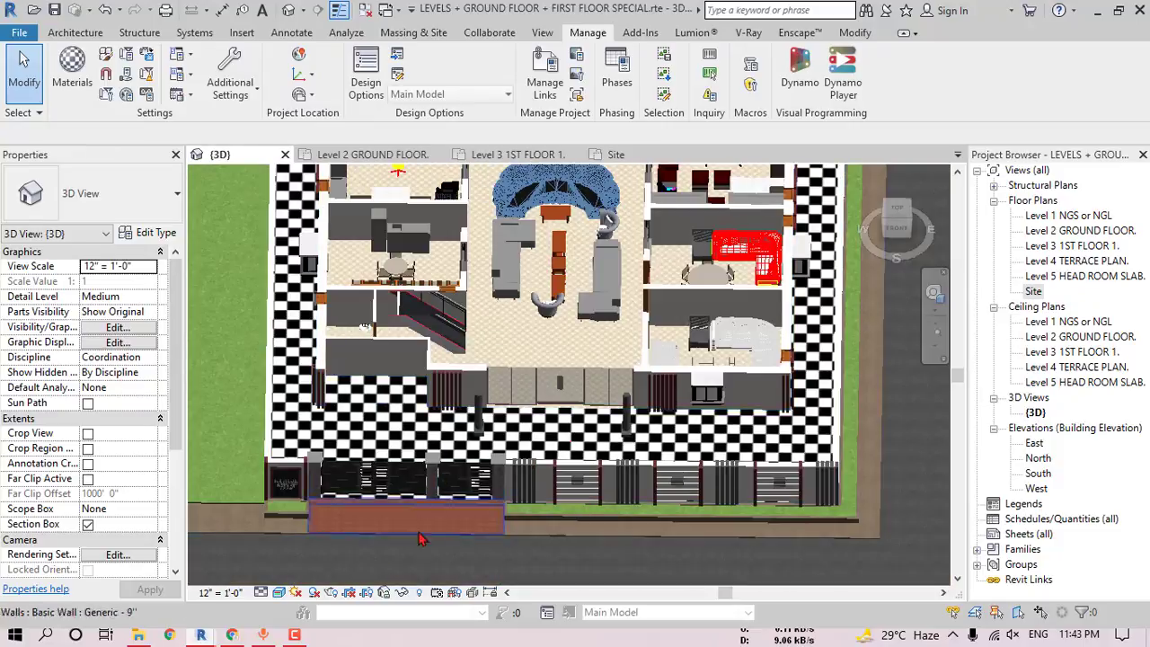
- Turn off the 3D view's section box to show the whole house and inspect the stone pillars of the front gate
click(89, 524)
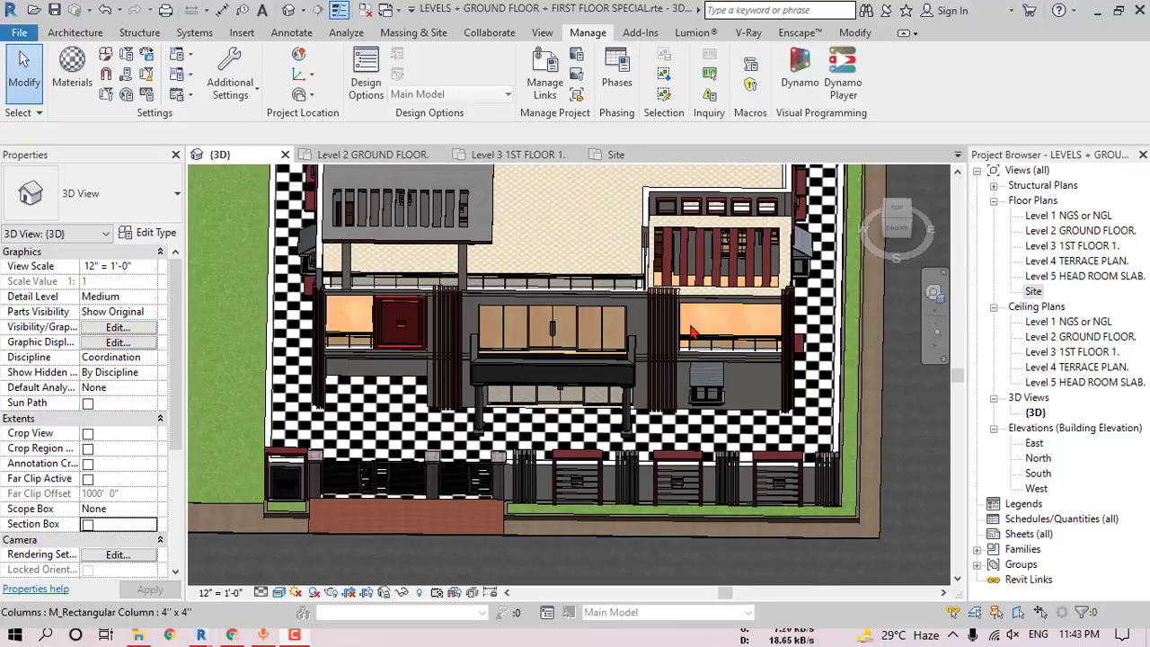
scroll(572, 368, down, 2)
shift+middle_drag(572, 407, 593, 396)
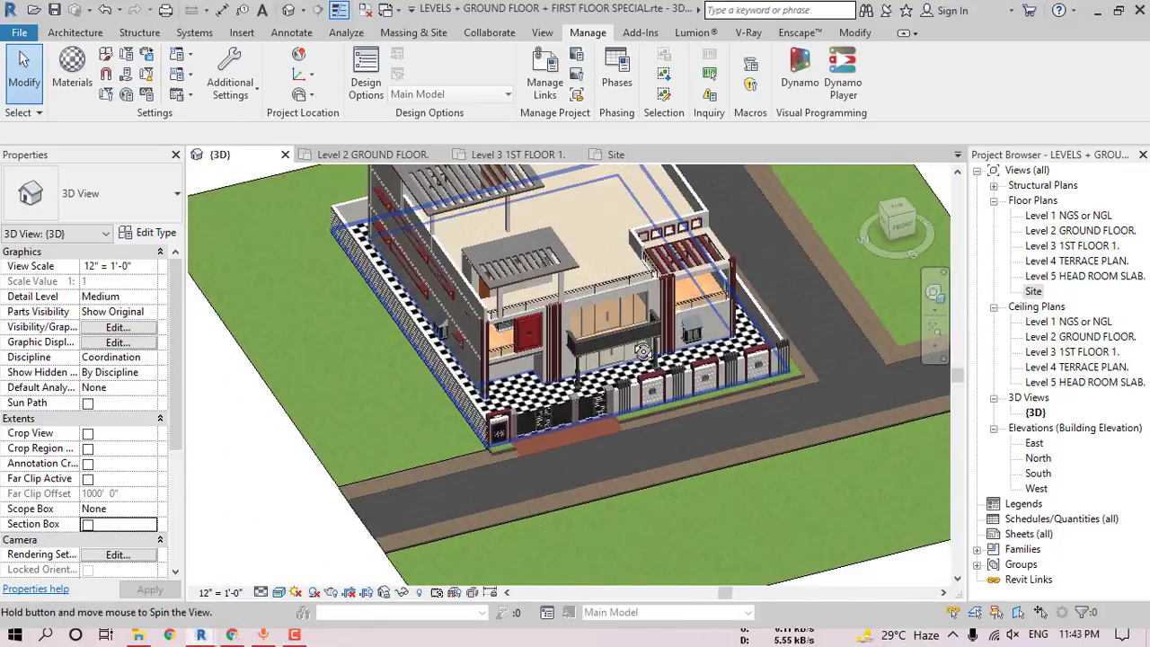
scroll(611, 387, up, 5)
click(627, 383)
scroll(628, 383, up, 3)
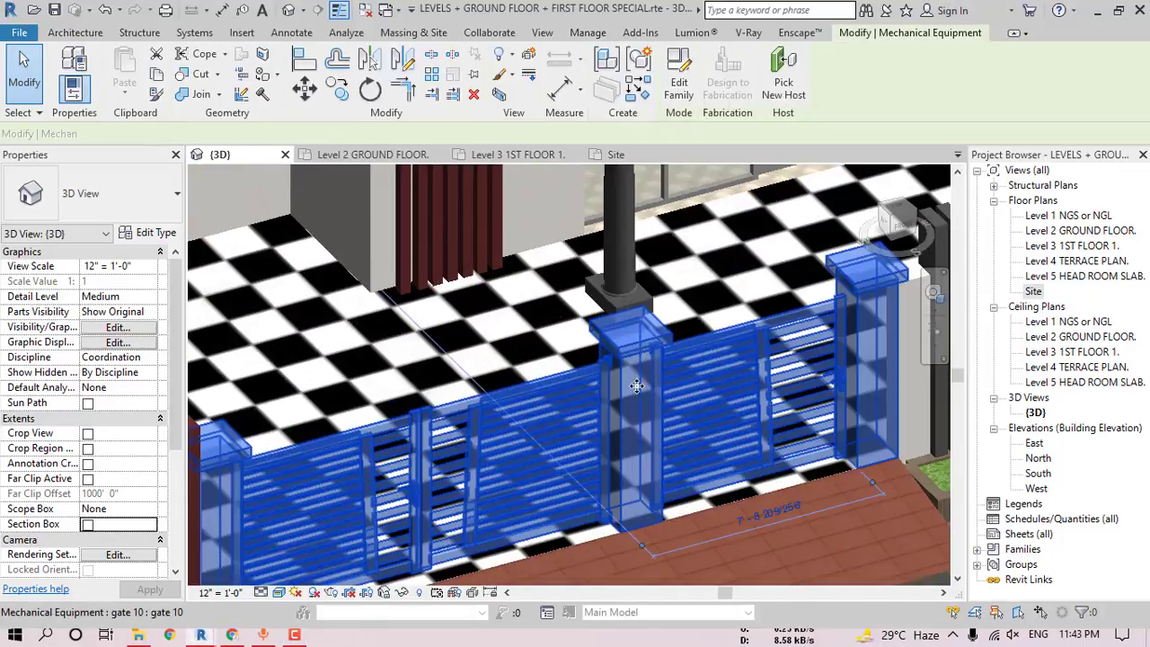
key(Escape)
scroll(683, 395, up, 5)
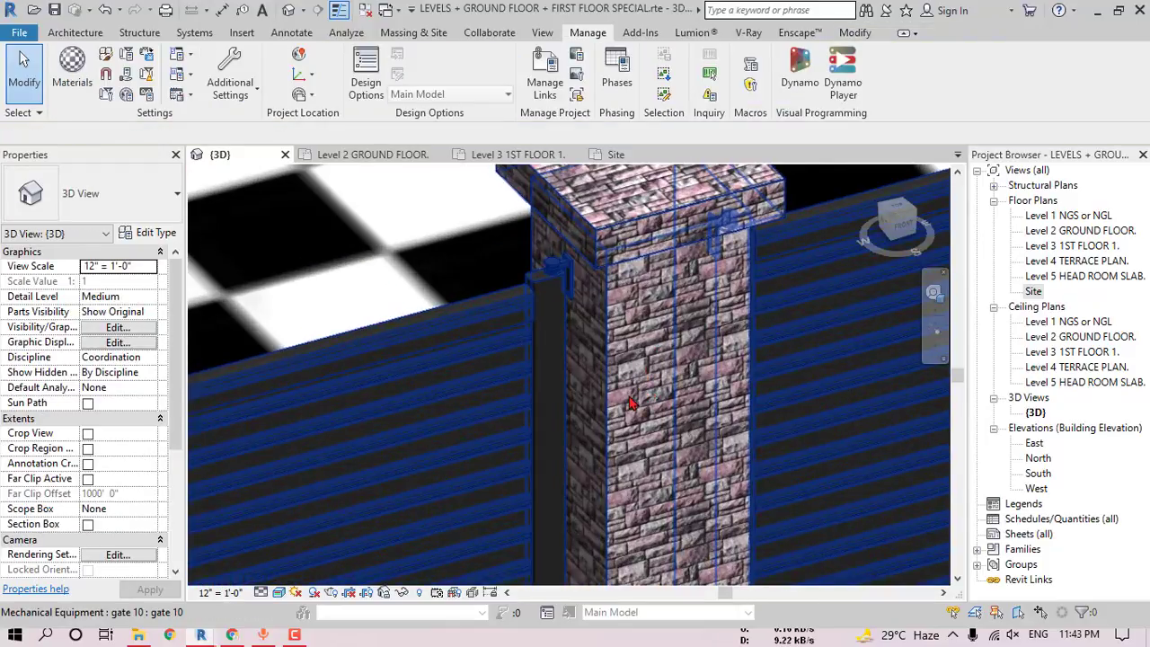
scroll(629, 402, down, 8)
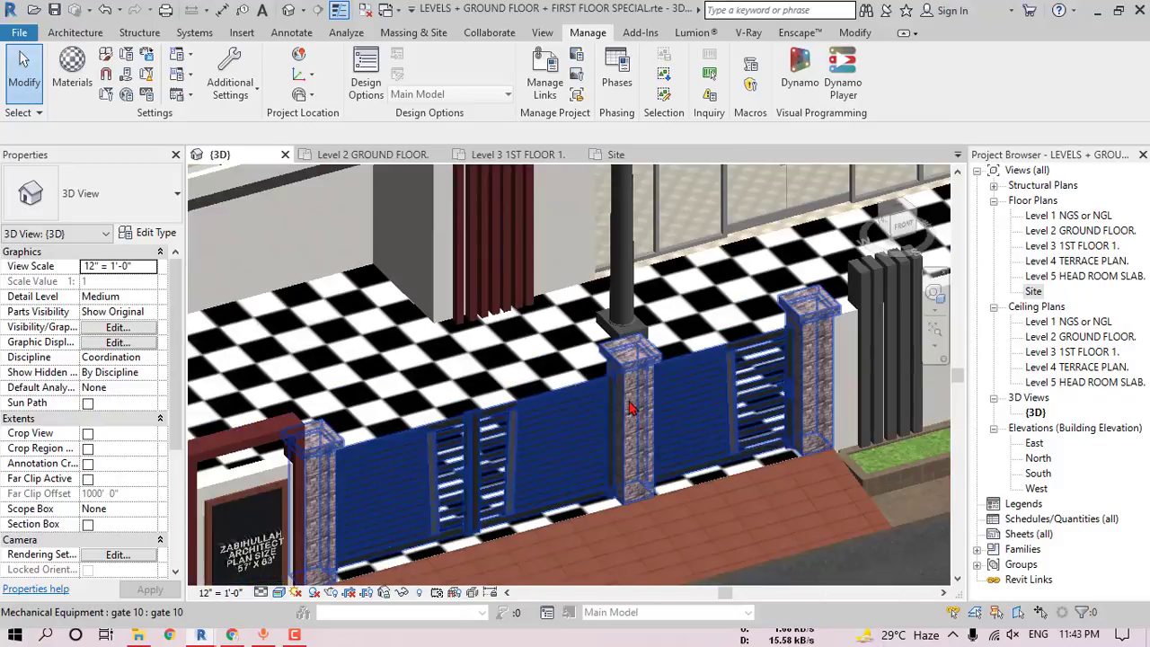
- Open the Generic_Models_Stone_Canopy family above the main entrance for editing and examine its geometry
scroll(679, 391, up, 6)
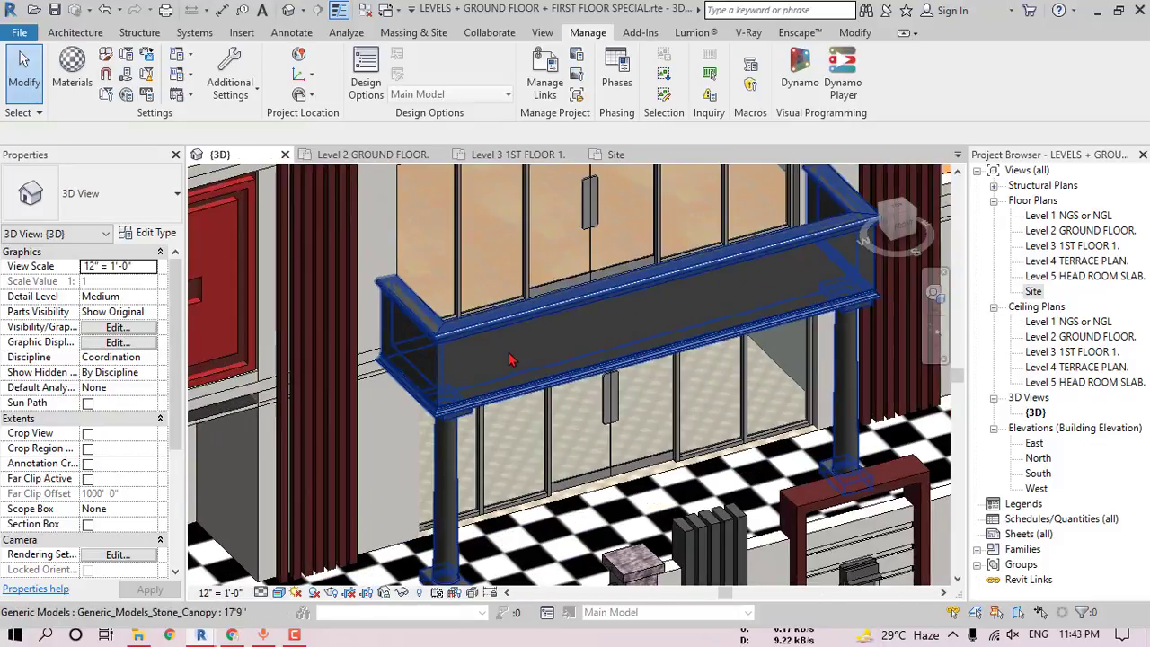
click(478, 363)
scroll(448, 356, up, 2)
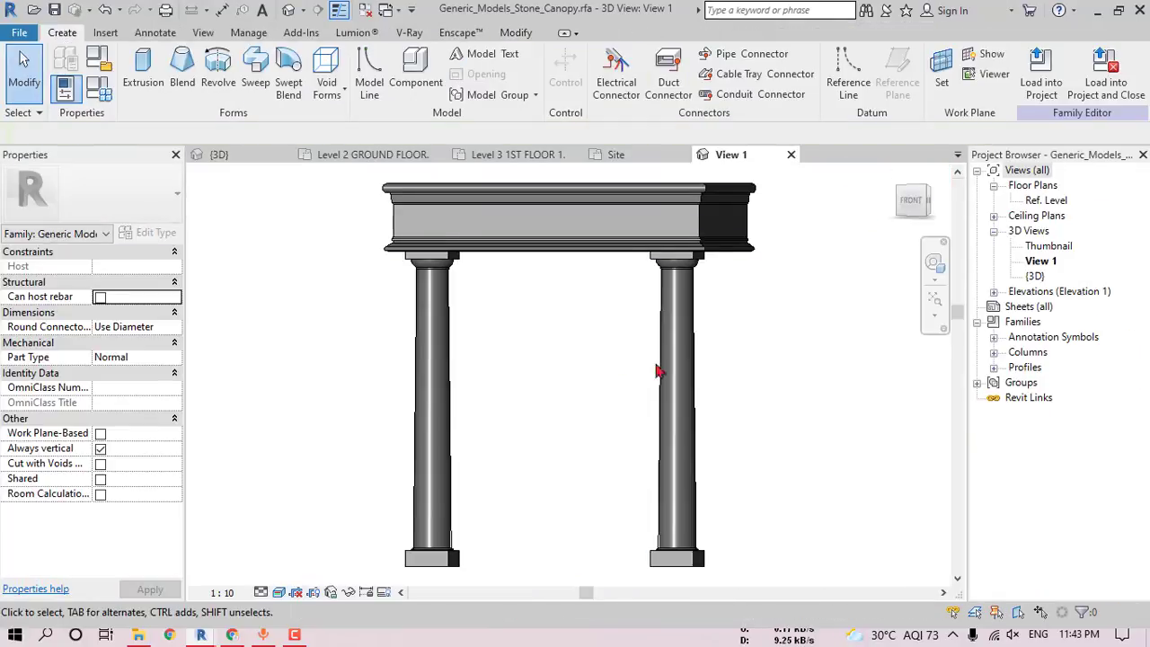
shift+middle_drag(657, 371, 565, 299)
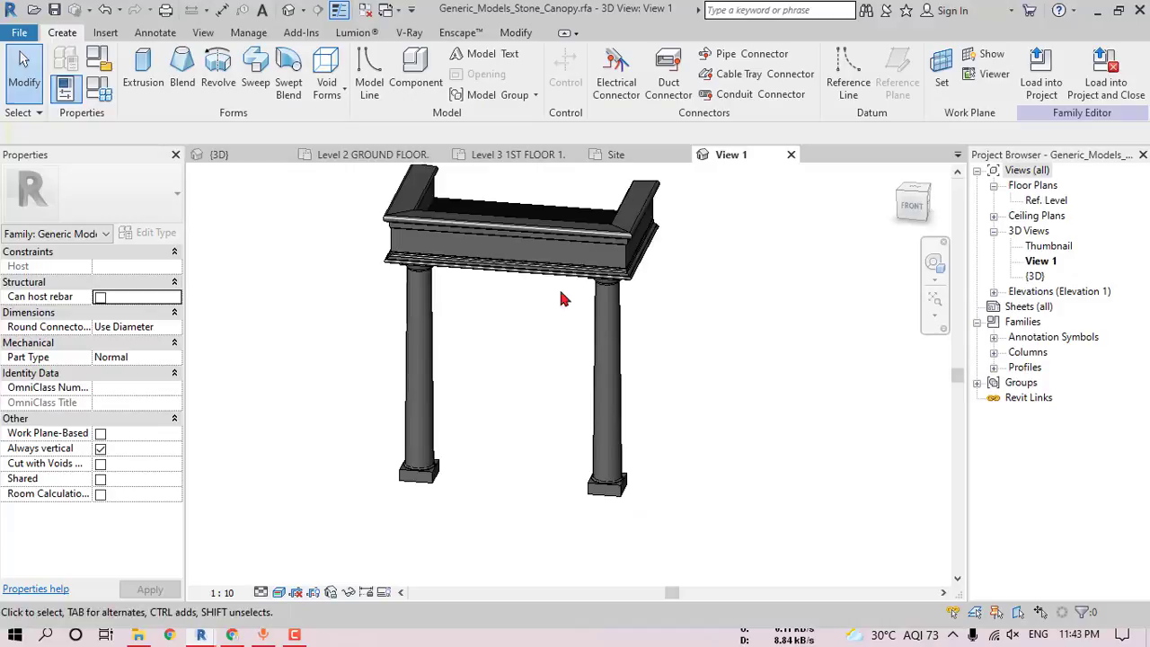
- Load the stone canopy family back into the house project, close its editor, and overwrite the existing version
click(1072, 88)
click(613, 329)
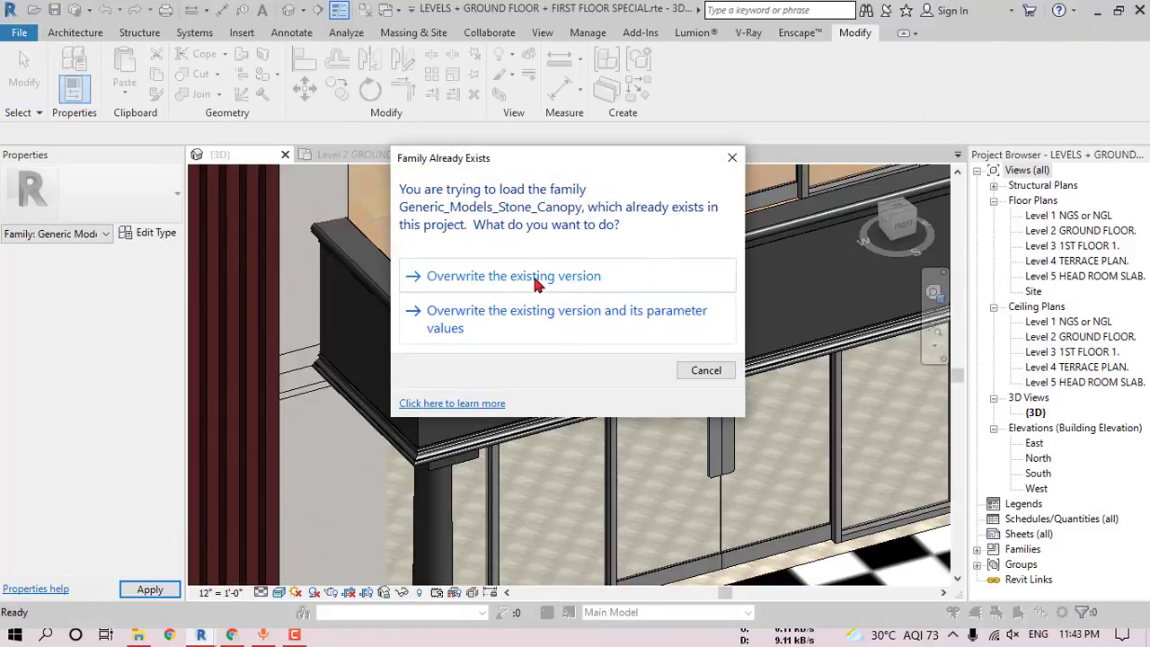
click(536, 280)
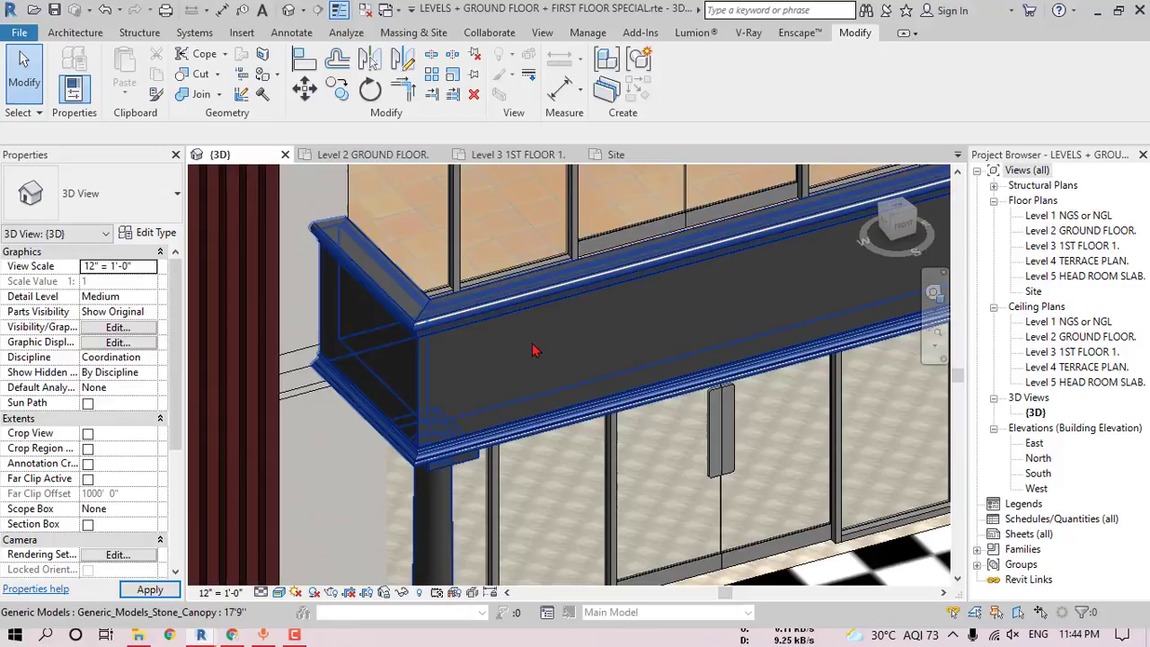
- Open the type properties of the stone canopy above the entrance and review its stone, roof and column materials
click(534, 346)
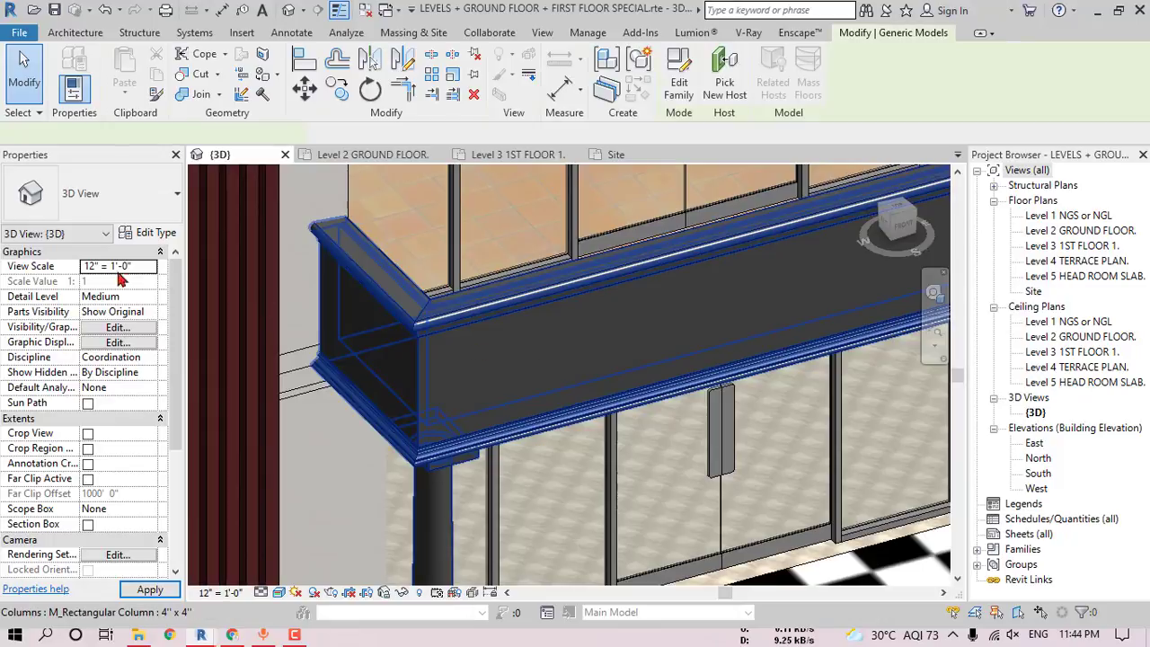
click(160, 234)
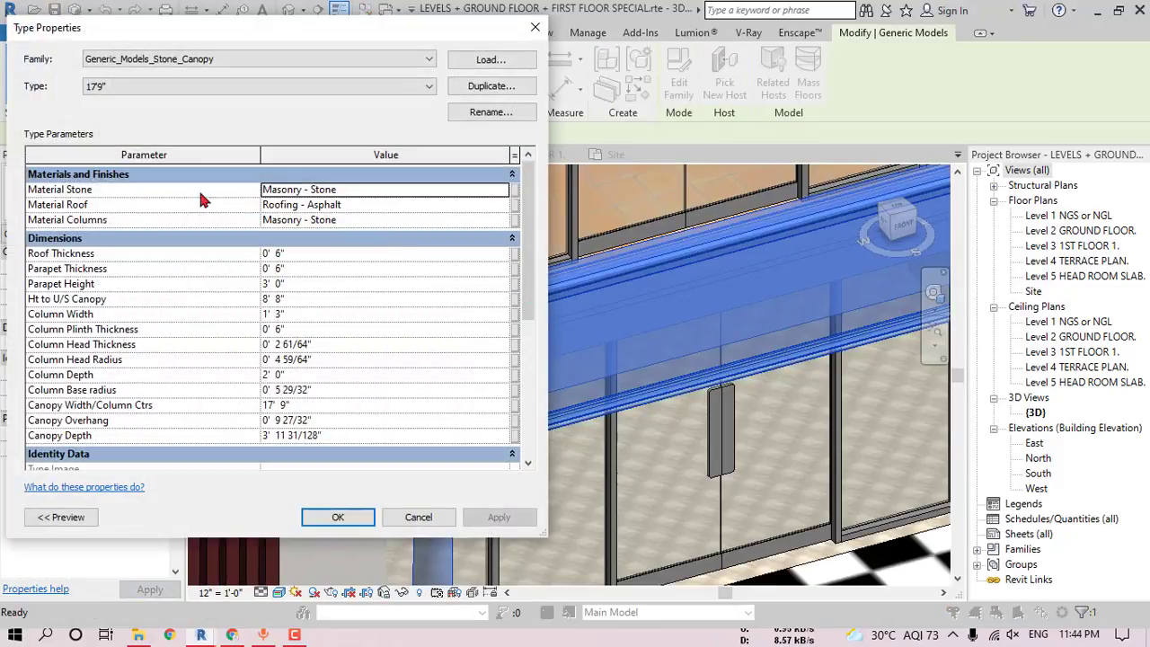
click(357, 192)
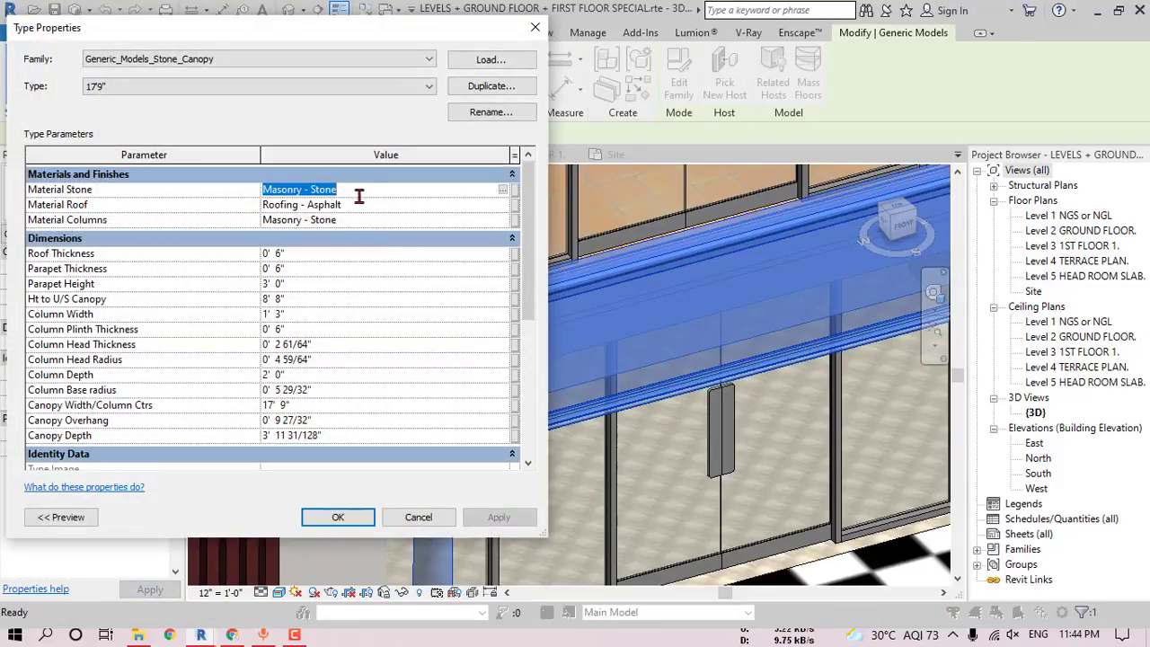
click(359, 204)
click(359, 220)
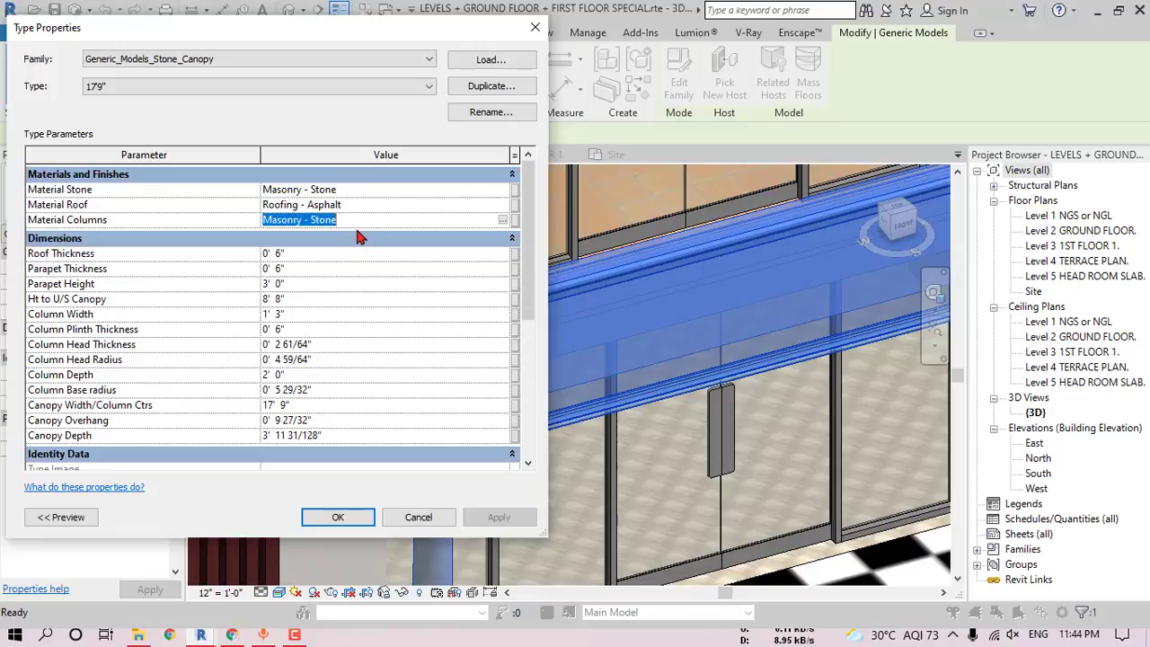
click(376, 191)
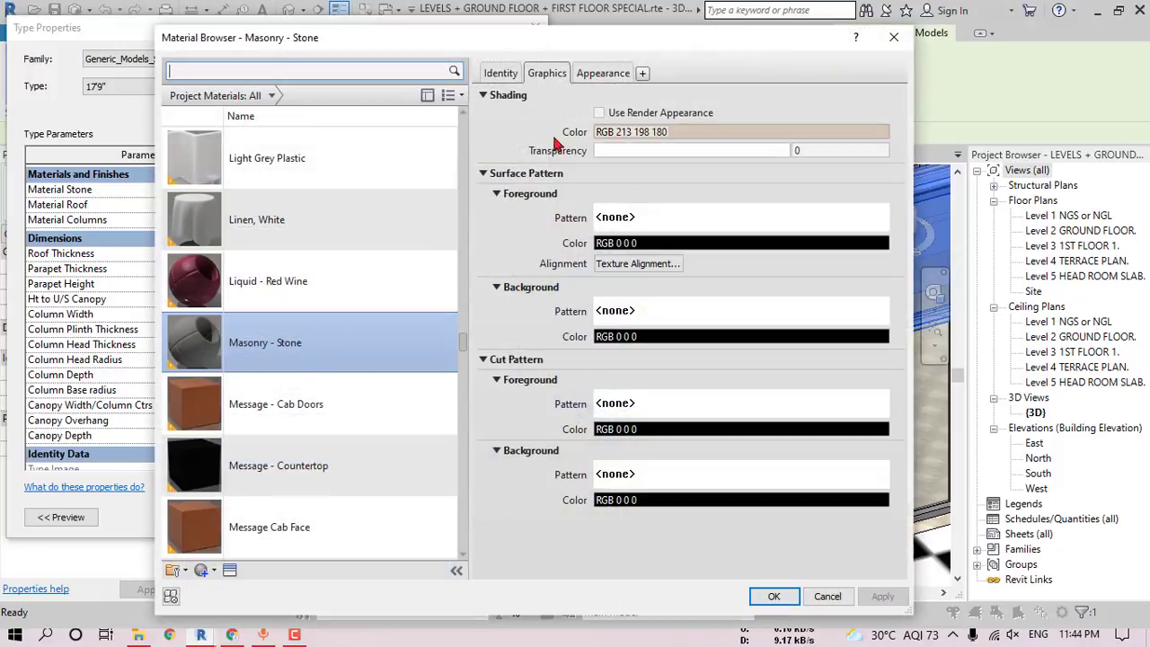
click(600, 114)
click(603, 73)
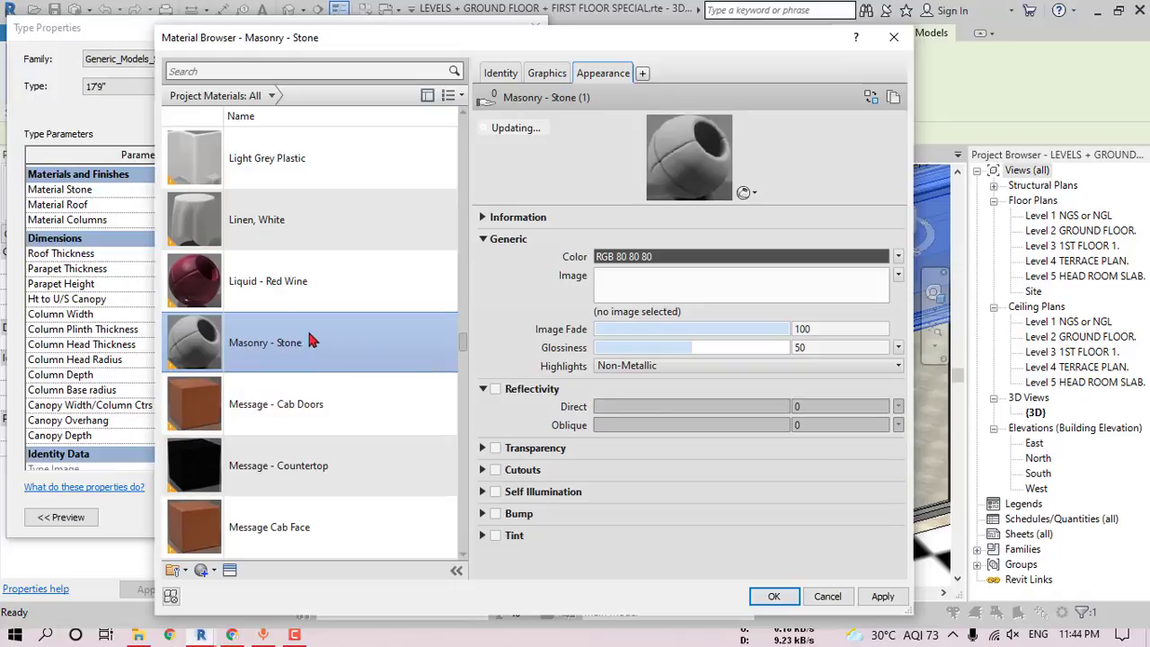
drag(720, 40, 682, 90)
click(834, 147)
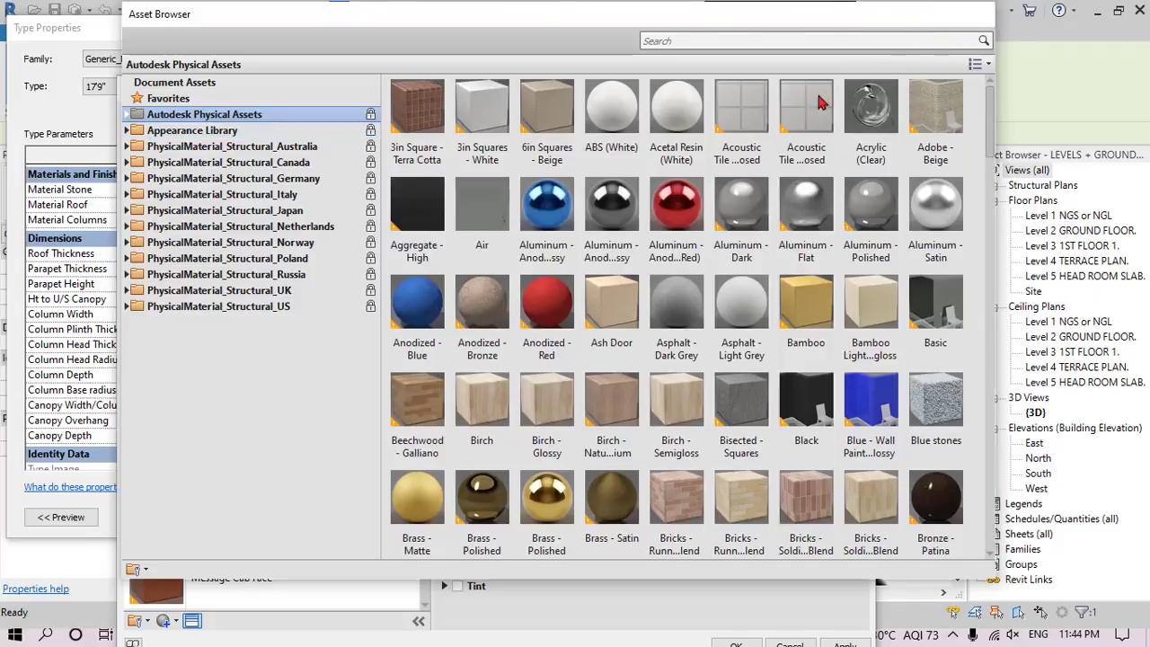
click(975, 14)
click(856, 87)
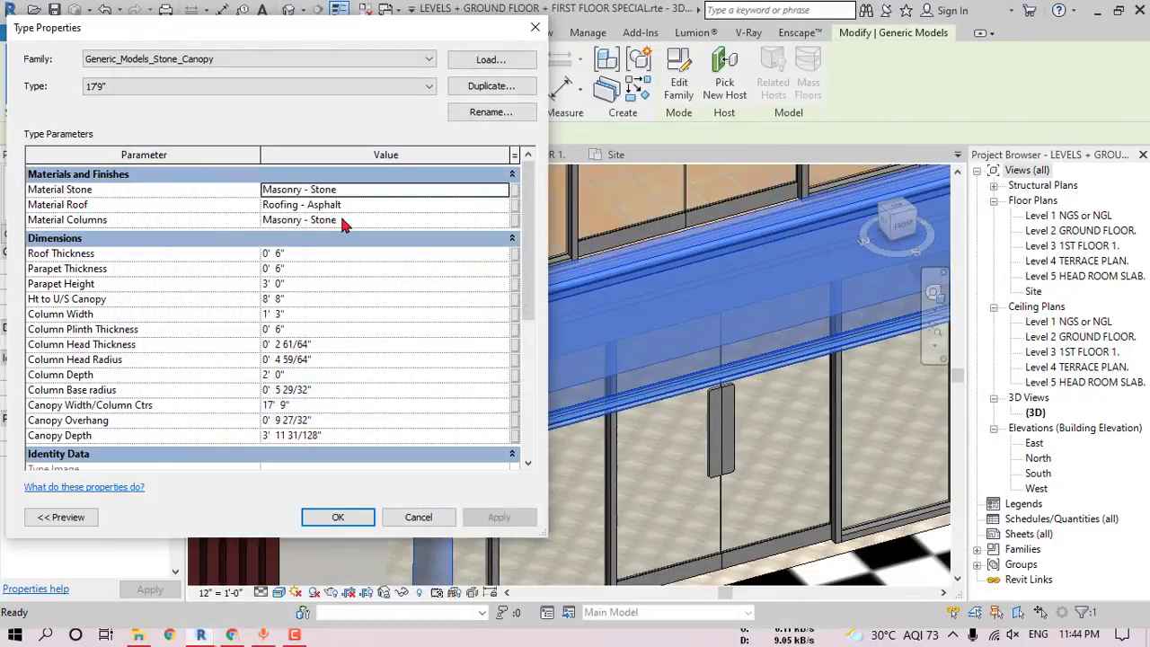
- Assign the 1.WHITE material to the canopy type's Material Stone parameter
click(377, 194)
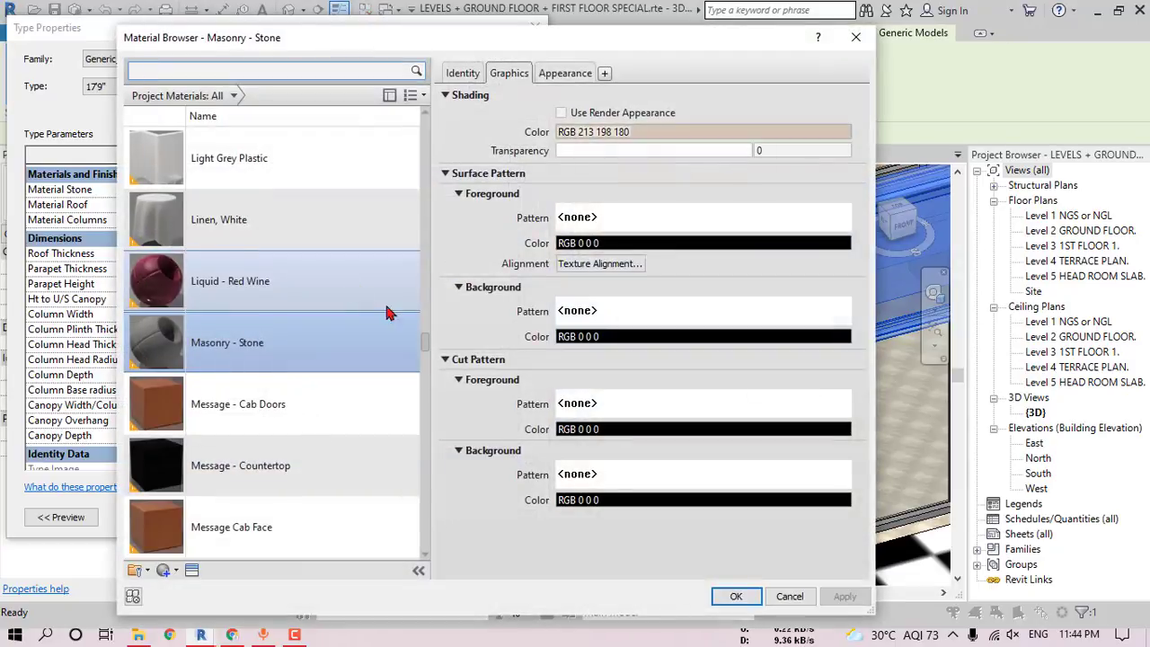
drag(429, 348, 426, 125)
scroll(271, 454, down, 3)
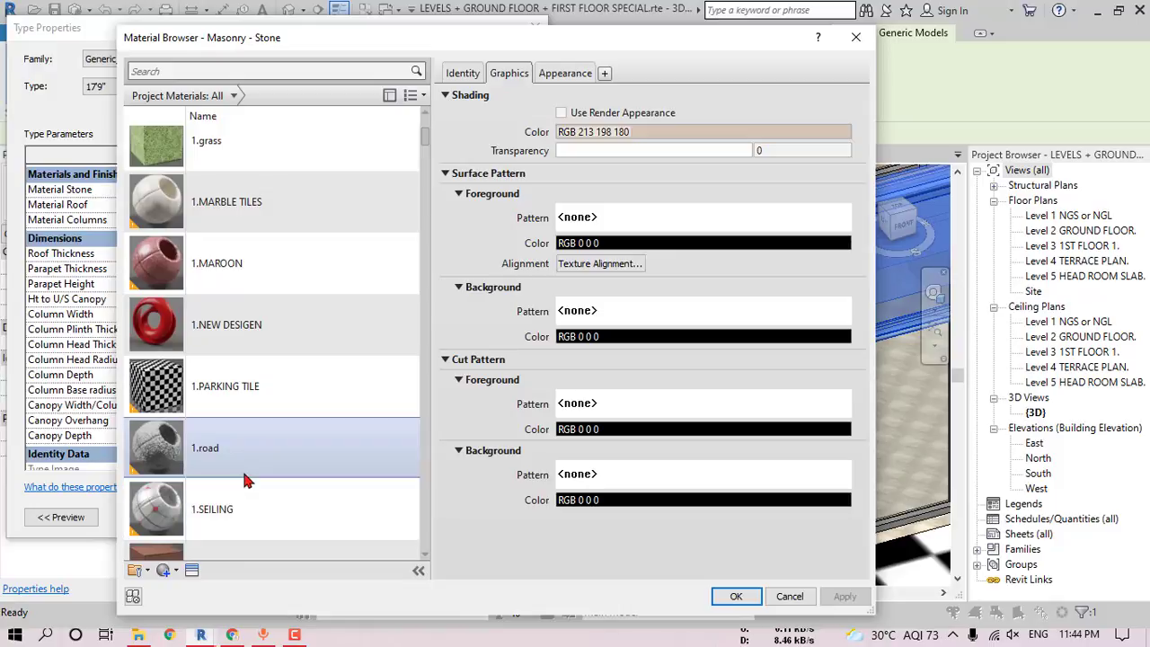
scroll(245, 481, down, 3)
scroll(251, 431, down, 4)
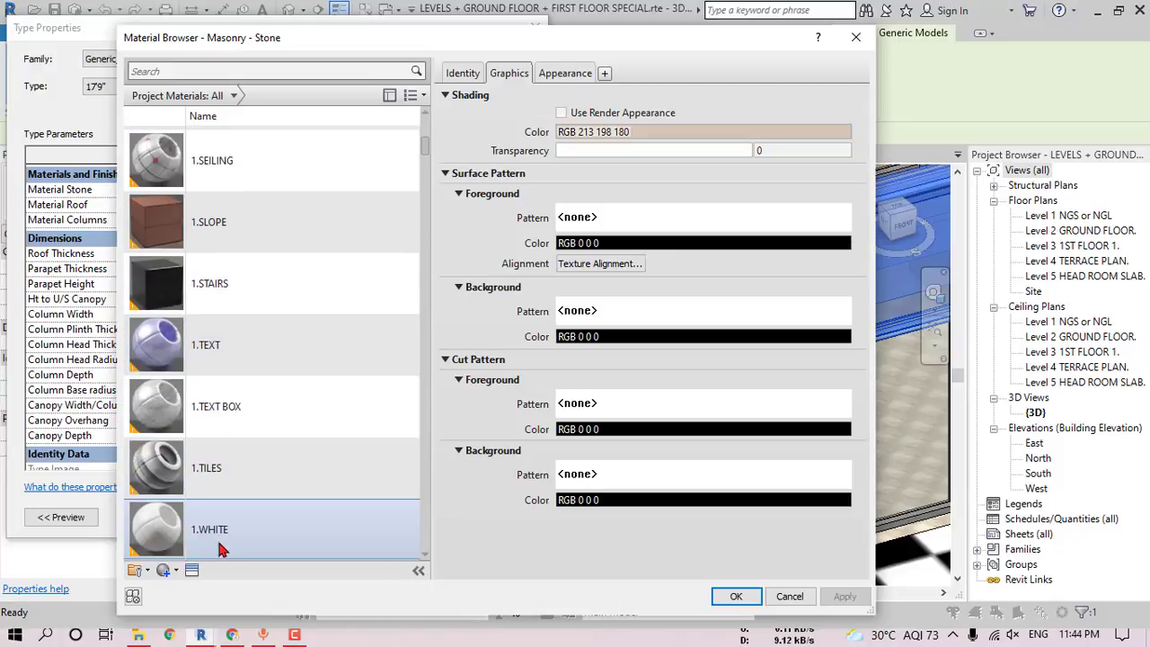
click(221, 540)
click(737, 596)
- Replace the canopy type's Material Roof with the 1.WHITE material
click(394, 206)
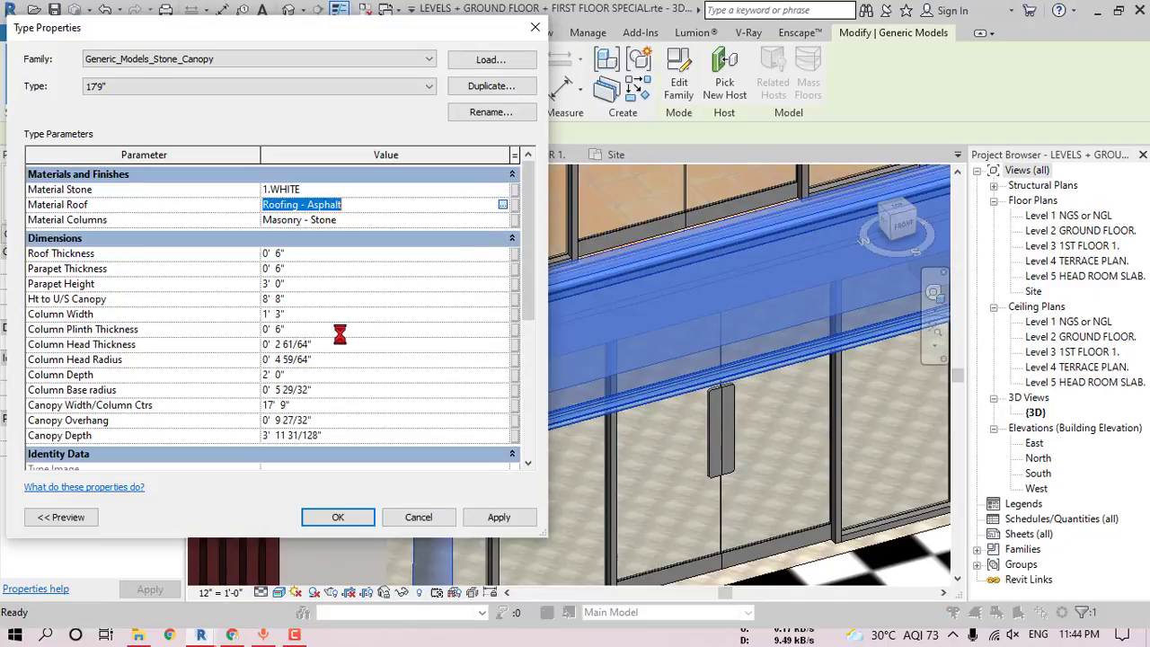
scroll(310, 450, down, 8)
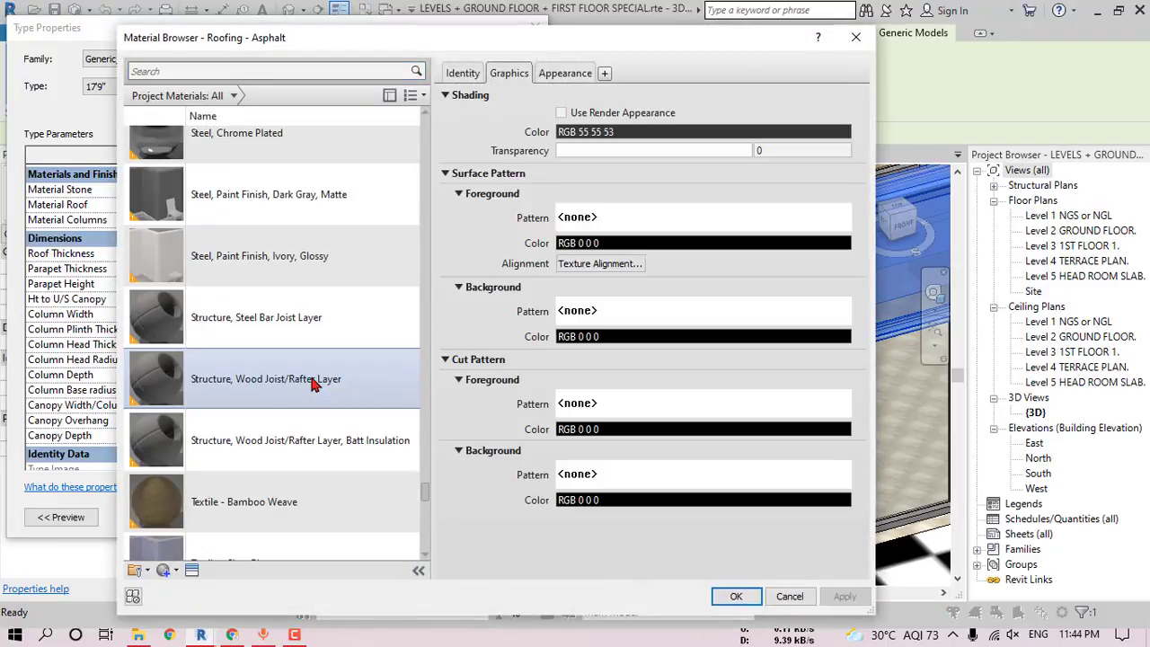
scroll(313, 383, up, 15)
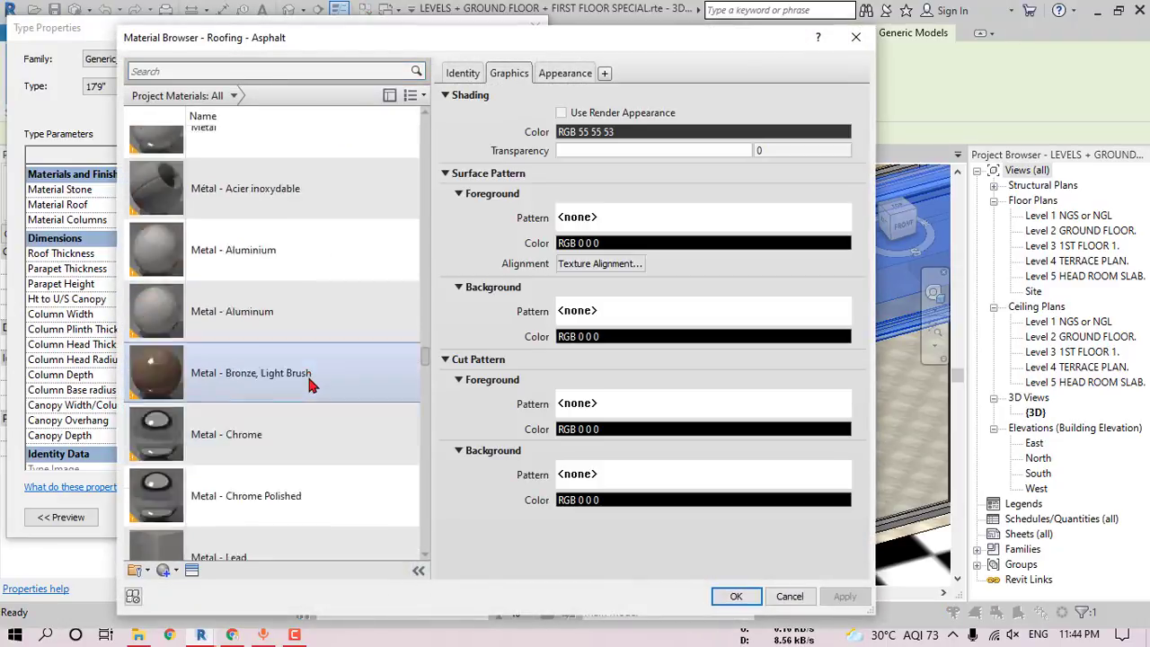
scroll(308, 382, up, 20)
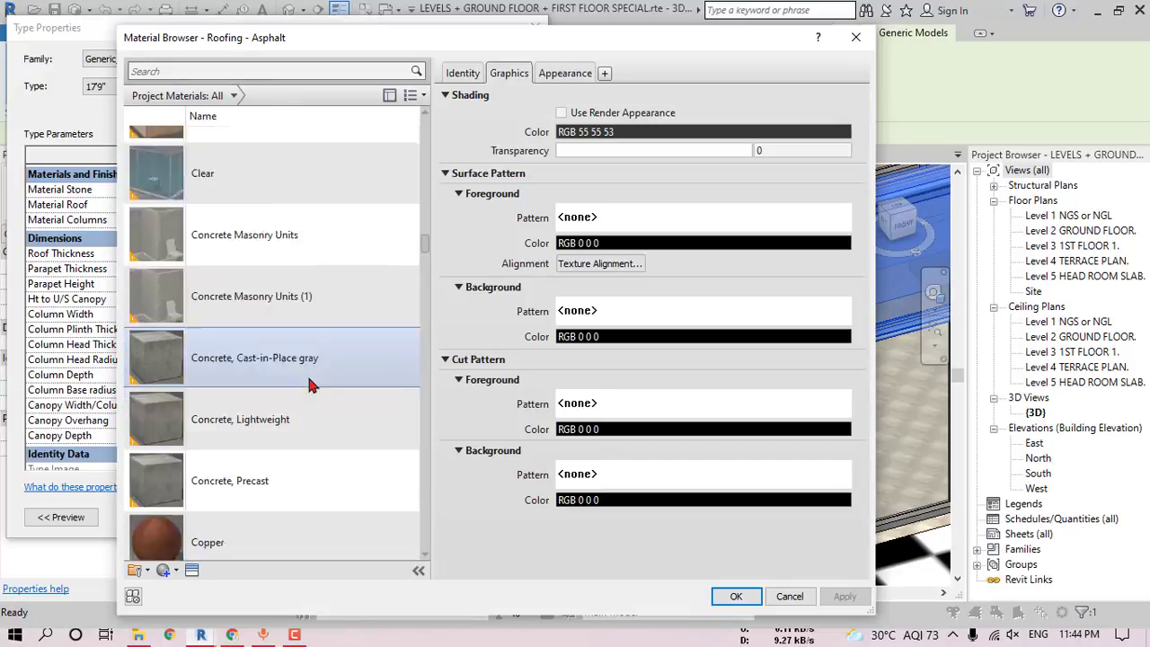
scroll(308, 382, up, 20)
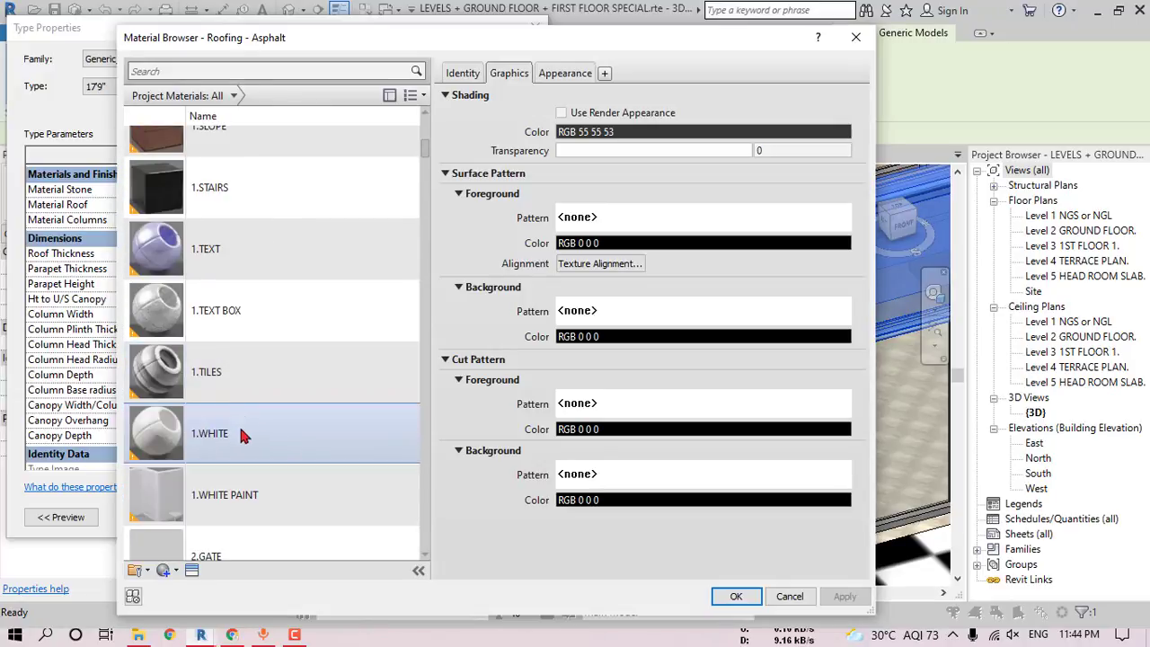
click(241, 435)
click(736, 596)
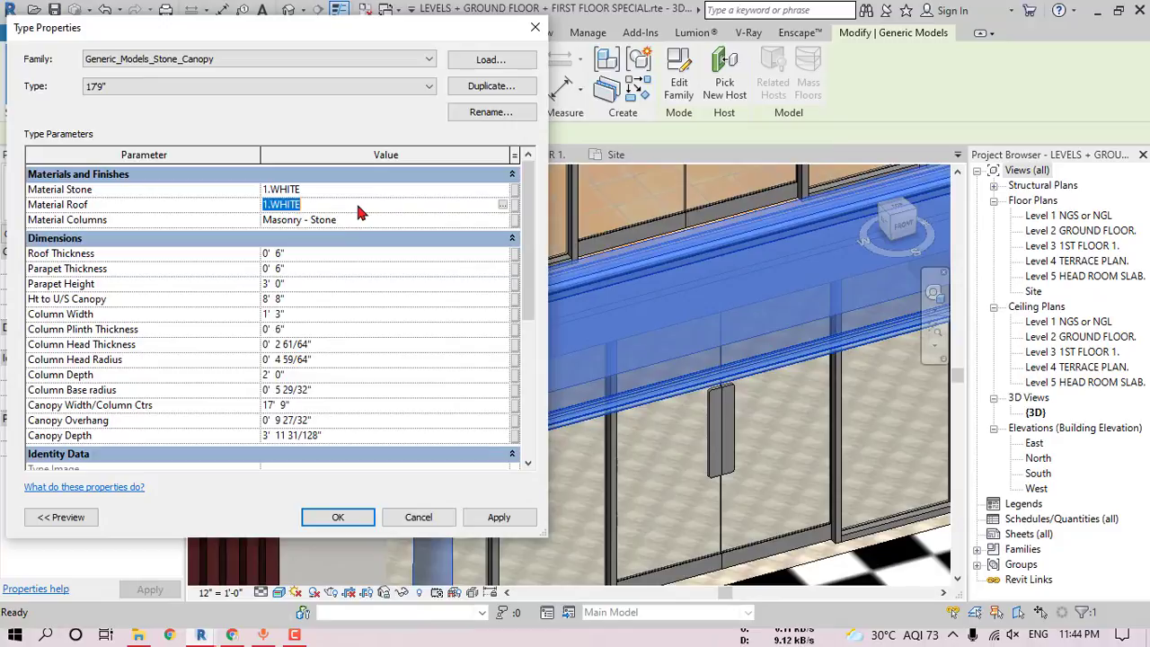
- Set the canopy type's Material Columns to 1.WHITE and apply the type changes
click(348, 225)
text(1.WHITE)
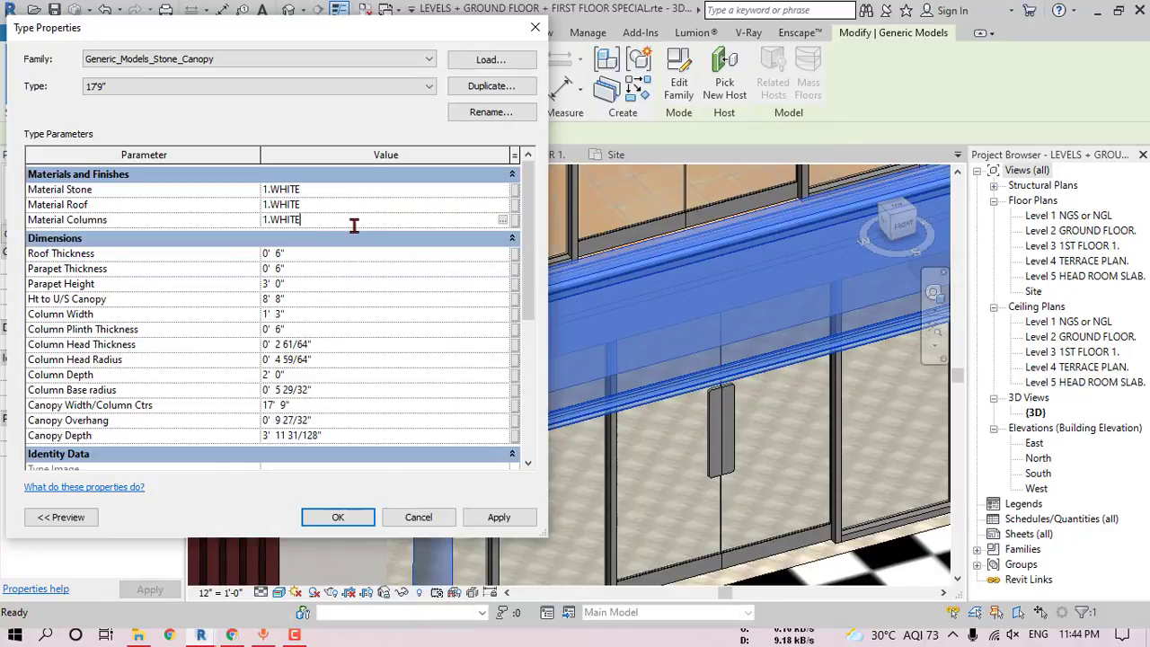
click(364, 515)
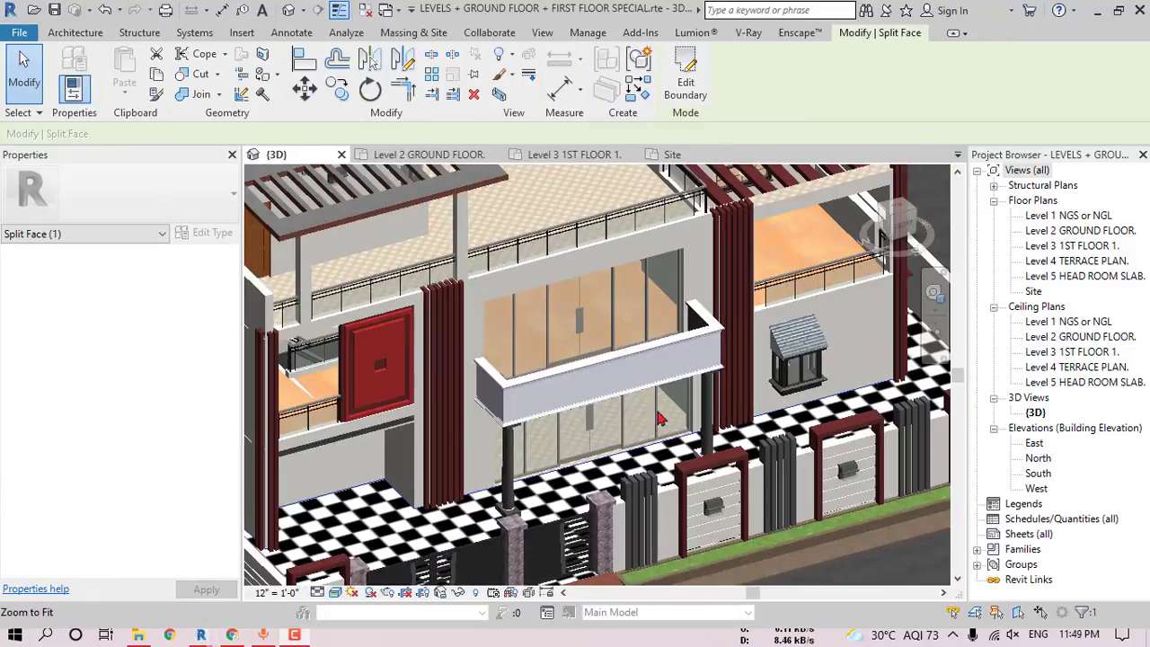
- Open one of the dark vertical fins beside the front gate for in-place editing and select its extrusion
middle_drag(629, 395, 578, 357)
scroll(633, 365, up, 3)
scroll(688, 342, up, 3)
click(697, 344)
scroll(578, 356, up, 4)
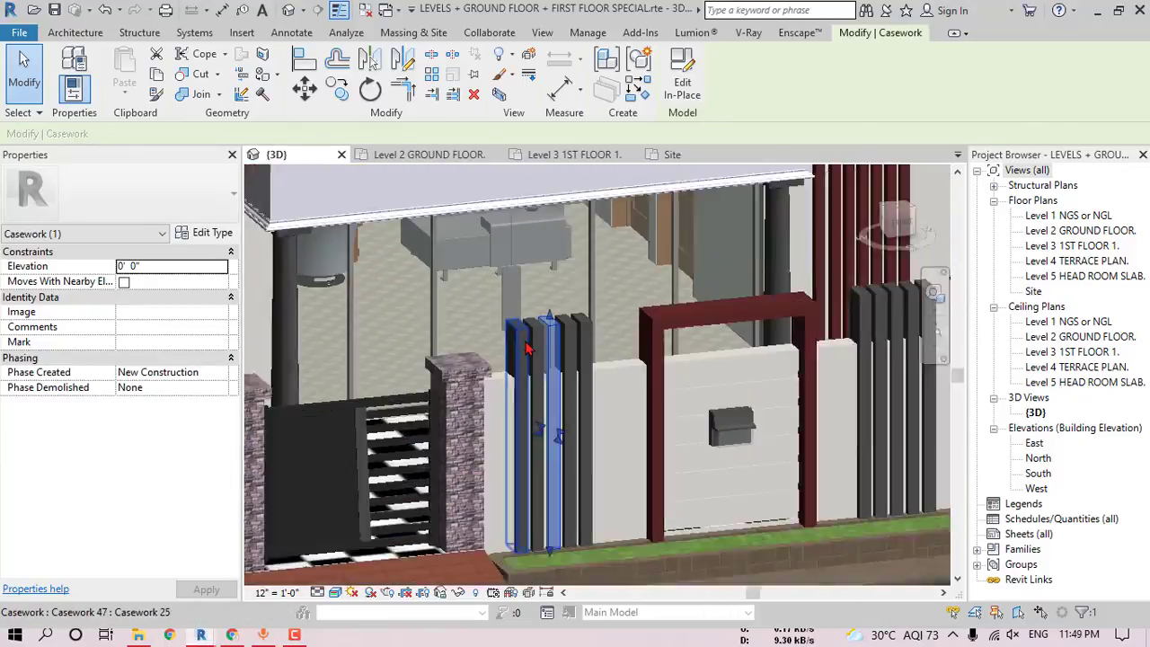
click(677, 93)
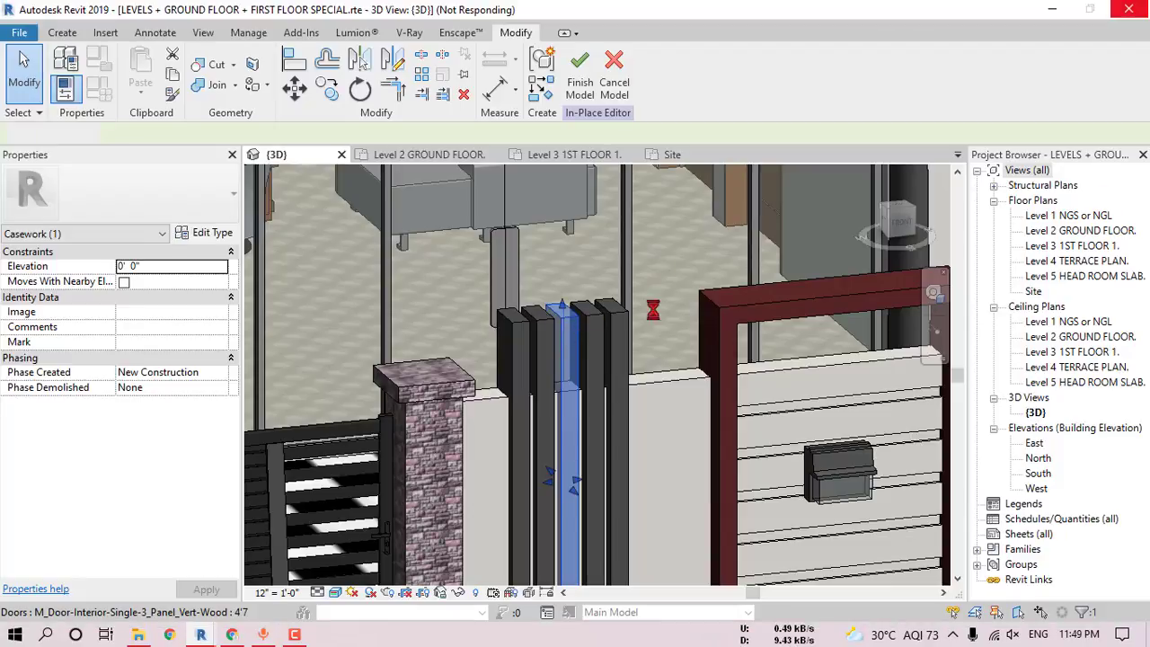
click(572, 359)
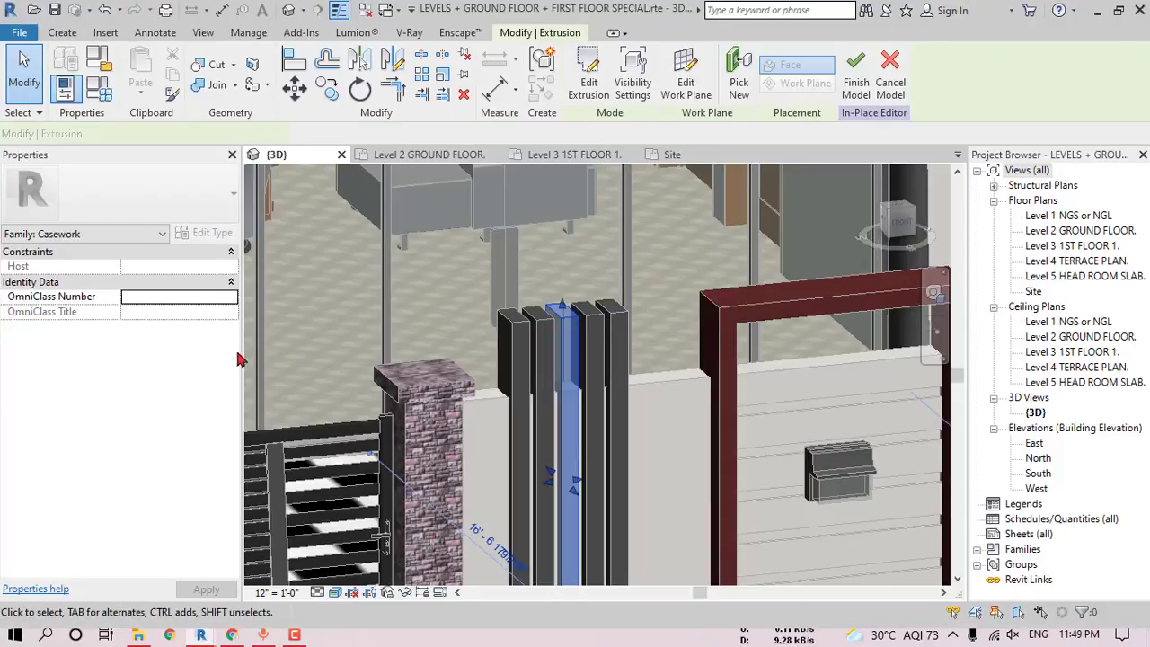
click(203, 358)
click(208, 361)
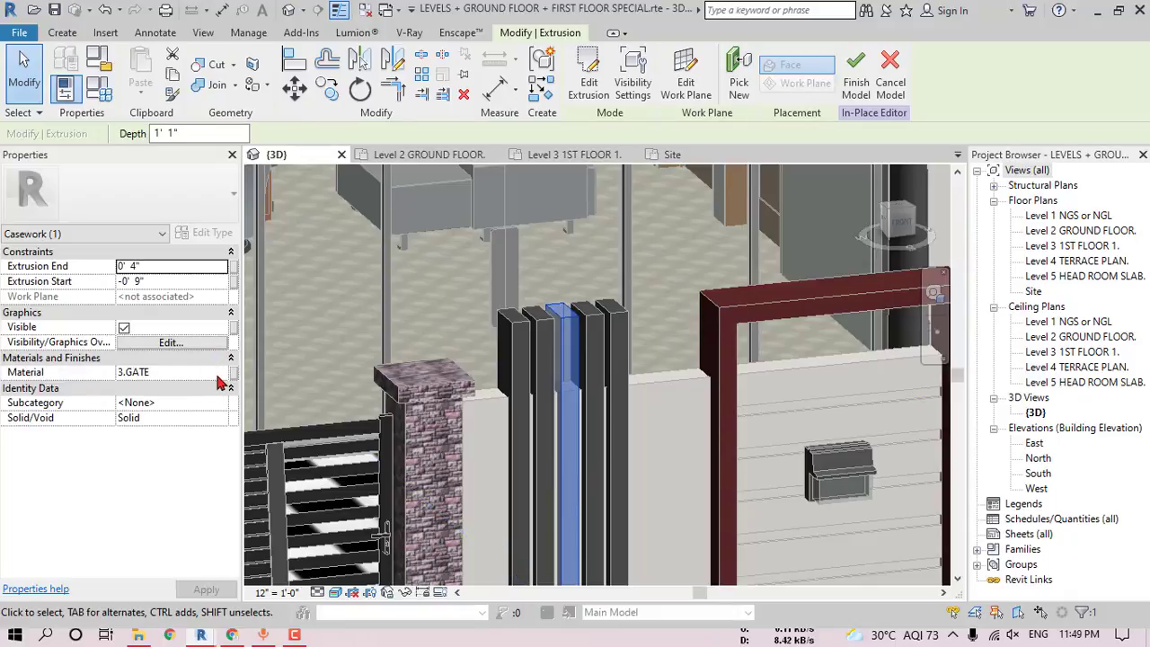
- Review the graphics, identity and appearance settings of the fin's 3.GATE material
click(220, 374)
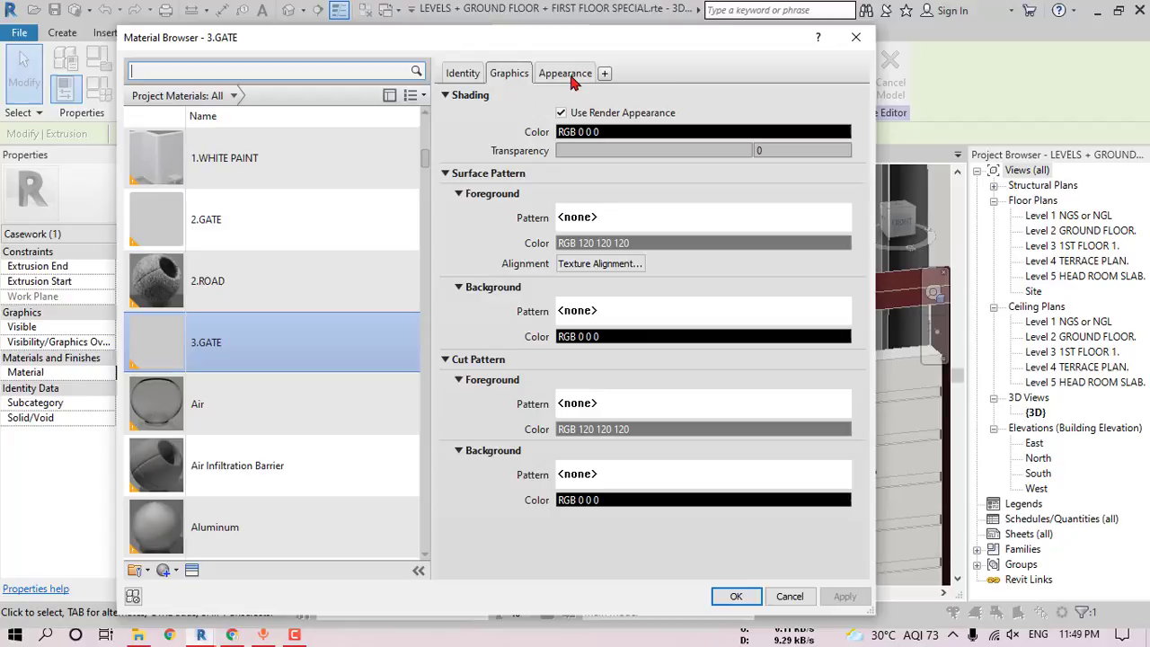
click(571, 78)
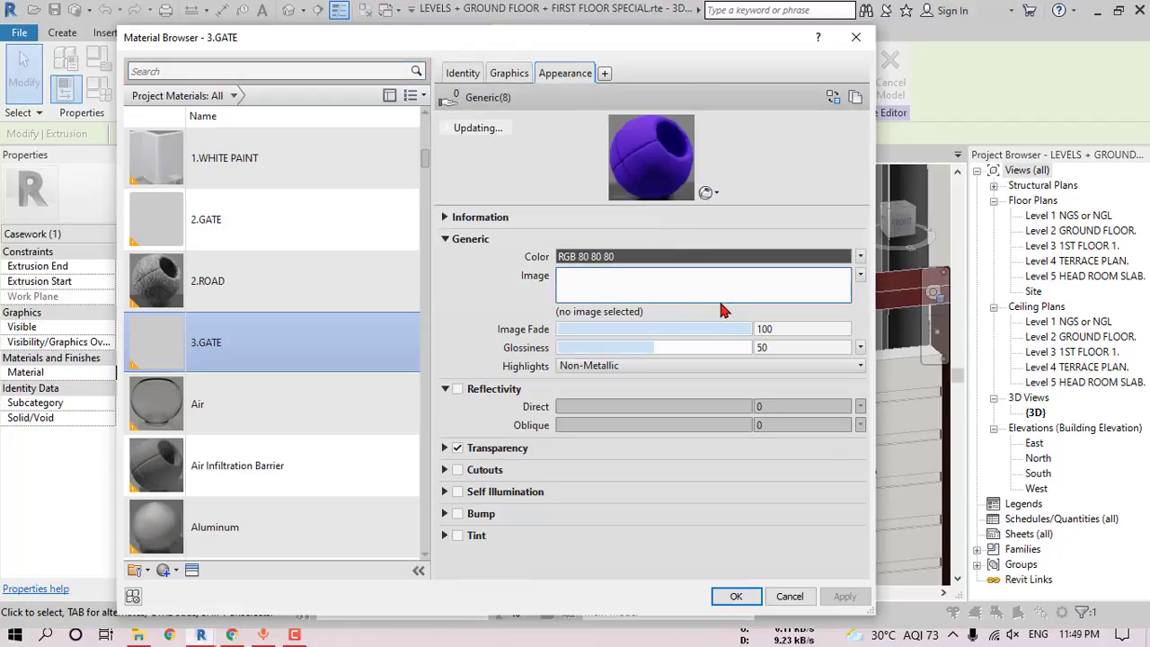
click(510, 77)
click(462, 77)
click(511, 76)
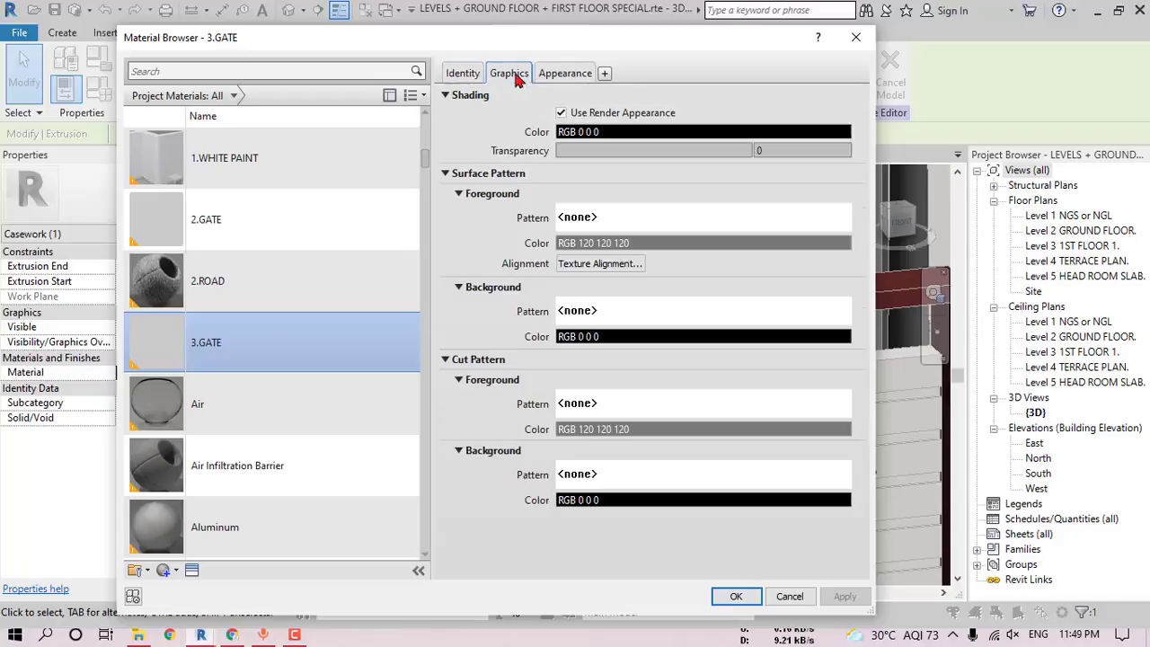
click(561, 77)
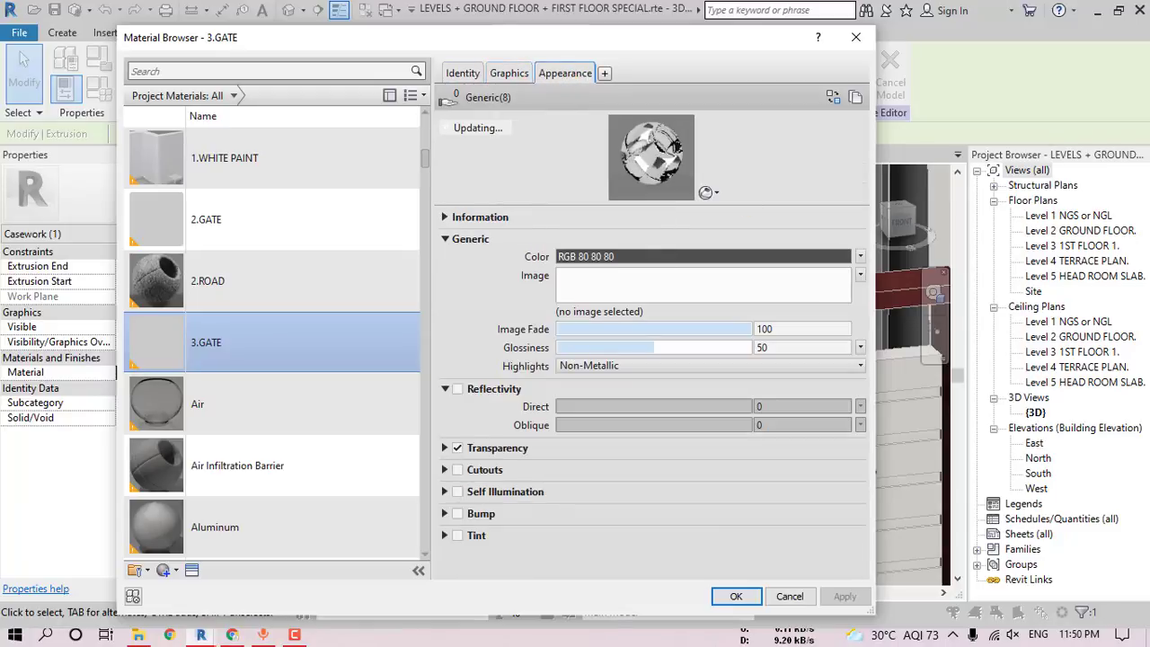
click(737, 597)
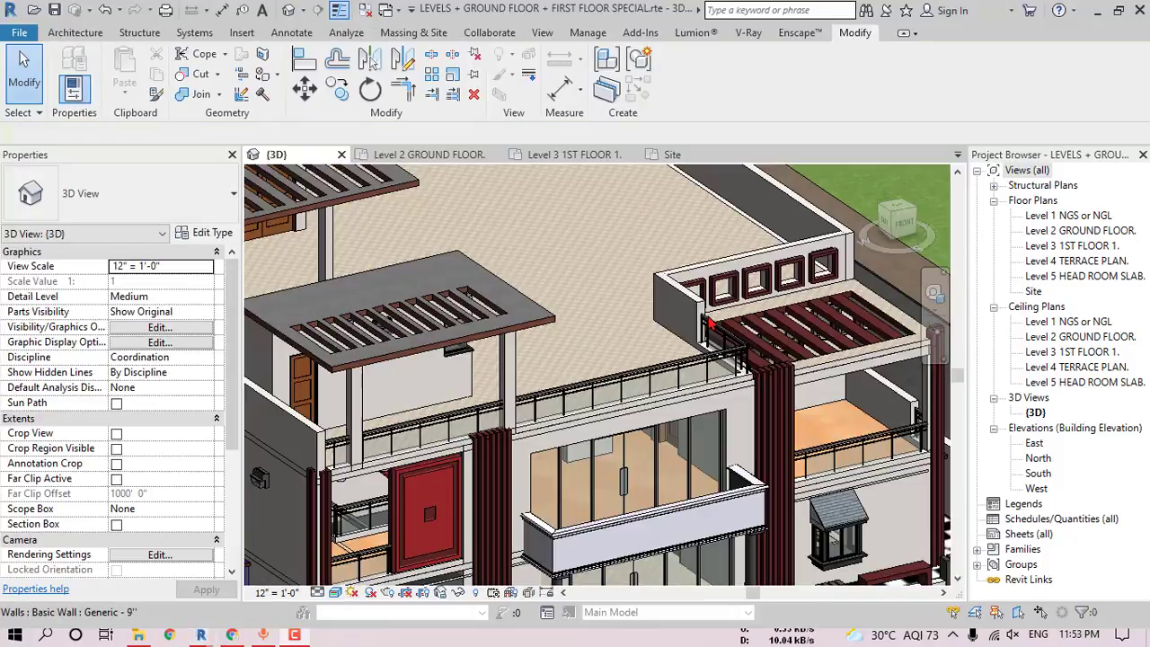
- Paint the top face of the terrace floor with the 1.PARKING TILE material and finish painting
scroll(735, 317, down, 3)
click(639, 350)
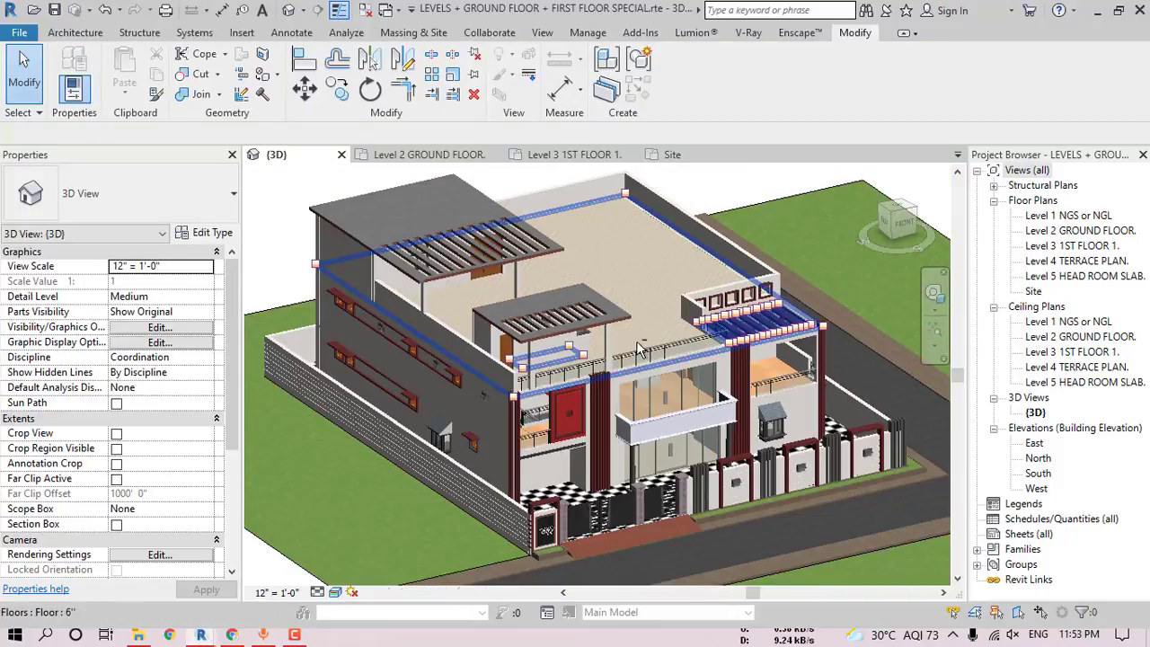
shift+middle_drag(661, 351, 608, 340)
scroll(594, 335, up, 2)
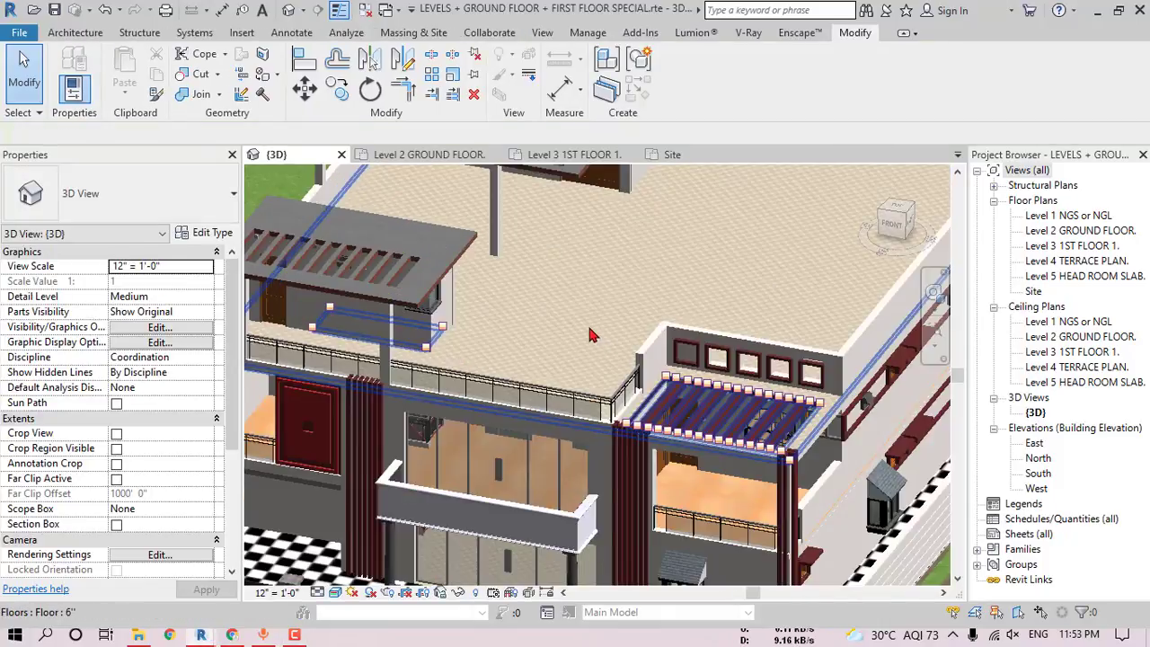
key(Escape)
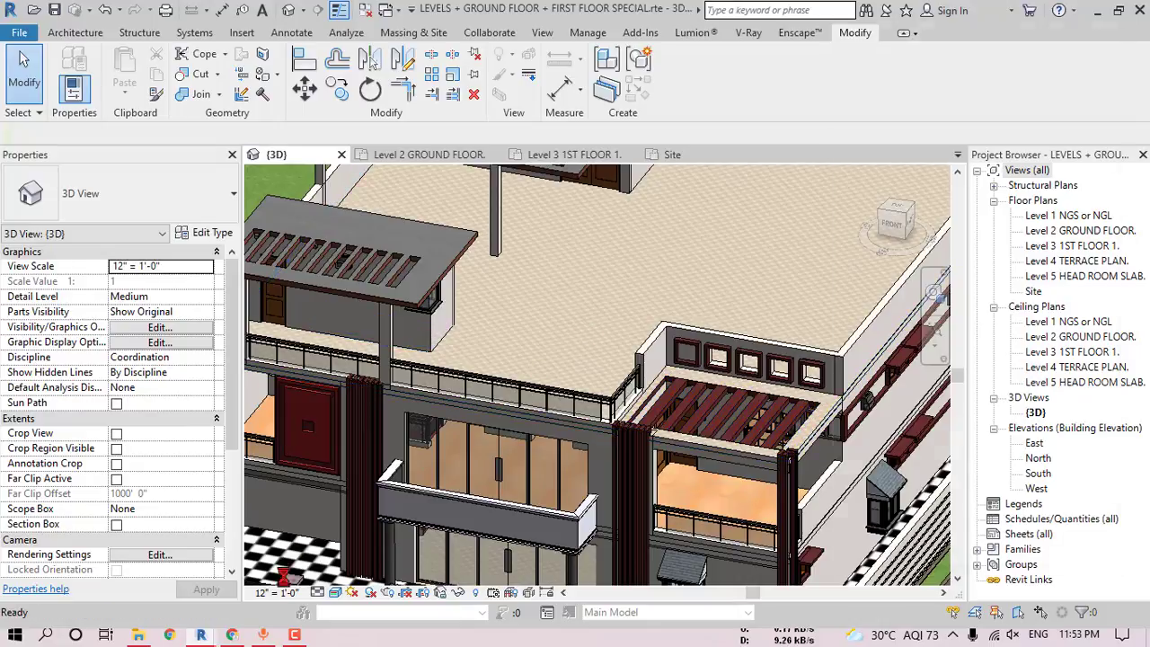
key(p)
key(t)
click(934, 135)
click(619, 282)
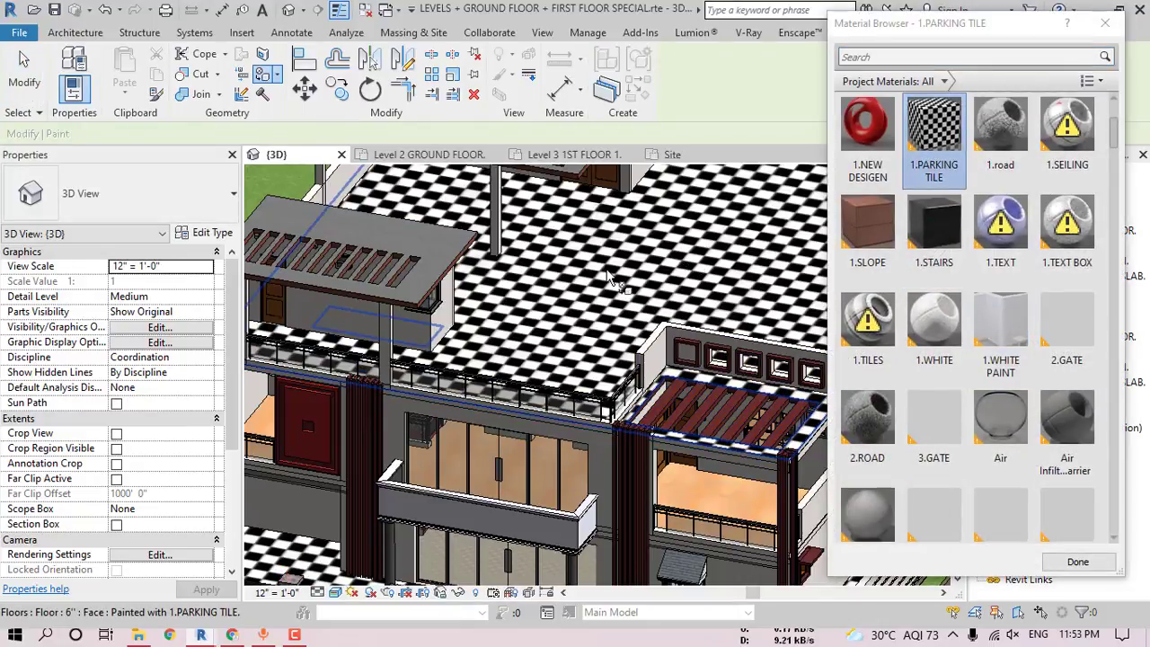
scroll(707, 307, down, 3)
shift+middle_drag(708, 307, 759, 373)
key(Escape)
- Examine the front edge of the lower pergola slab over the terrace and select the slab briefly
scroll(503, 318, up, 3)
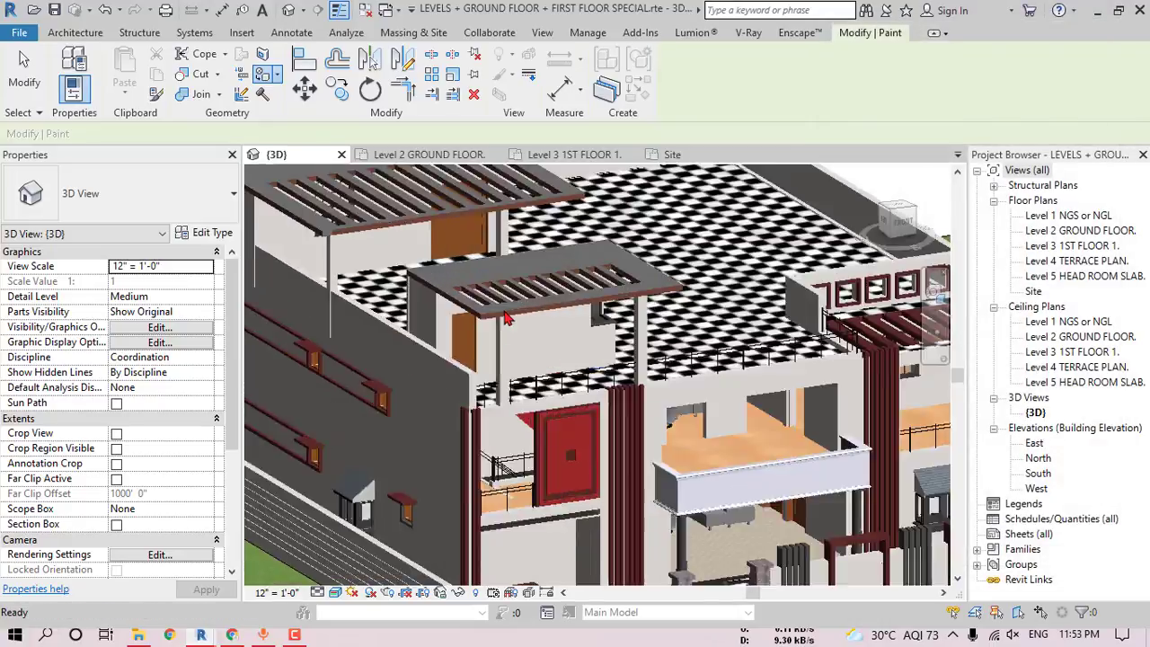
scroll(506, 317, up, 4)
key(Escape)
click(605, 312)
scroll(605, 311, up, 5)
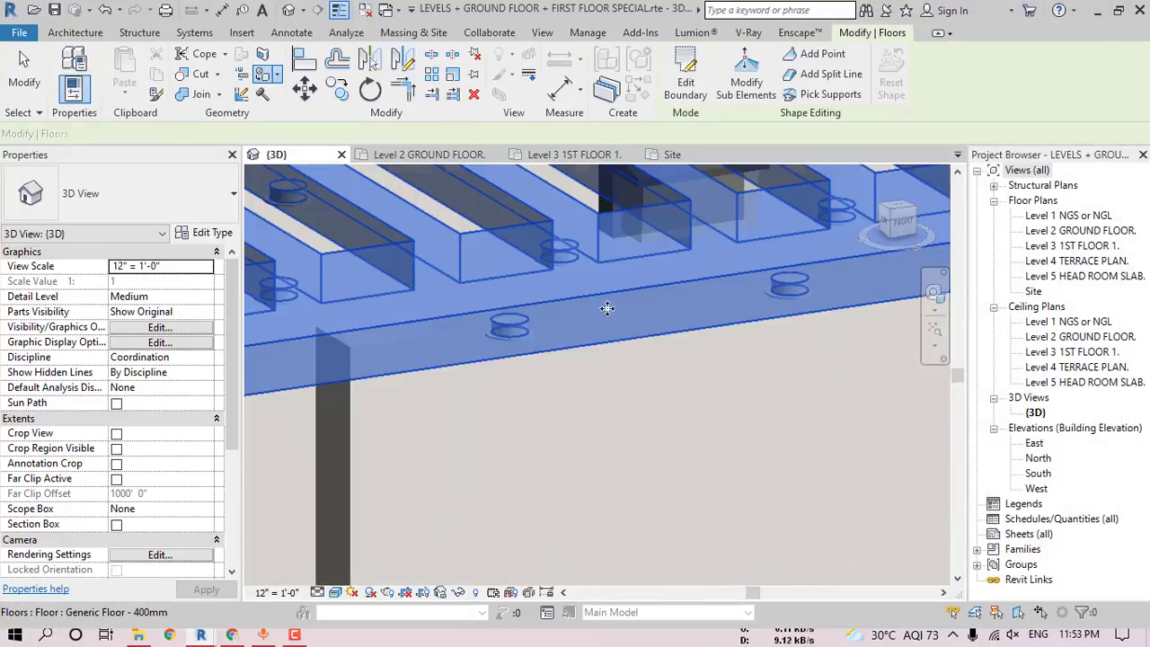
key(Escape)
scroll(651, 322, down, 5)
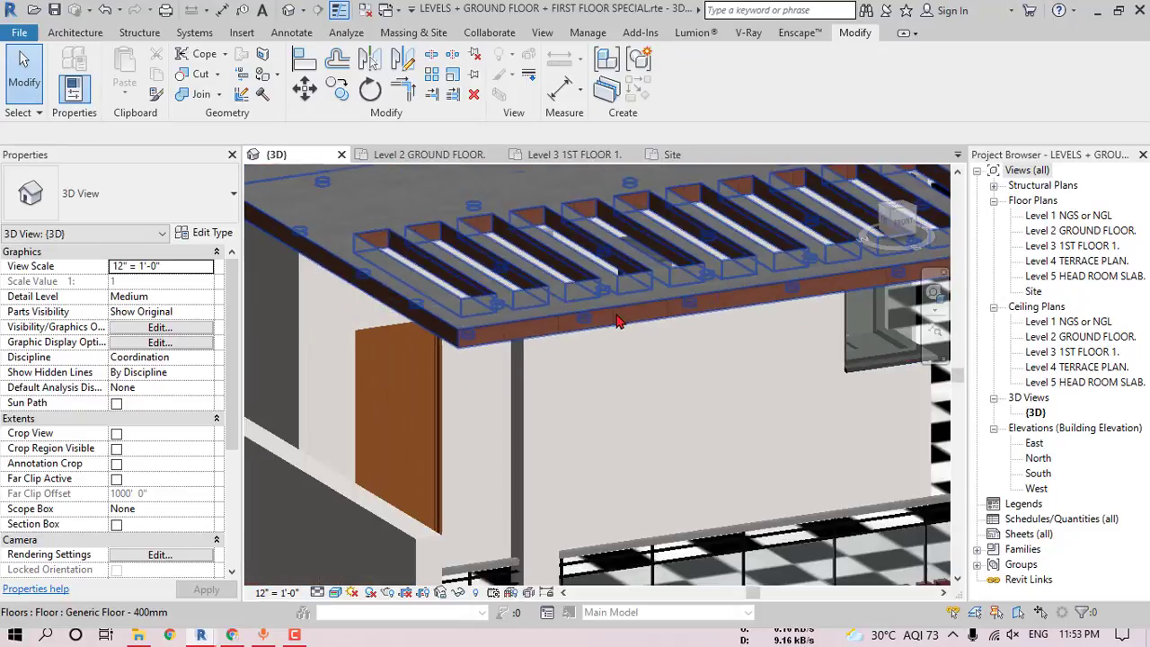
- Try painting the top face of the lower pergola slab with the 1.FIRST FLOOR FINISH material
shift+middle_drag(651, 322, 707, 375)
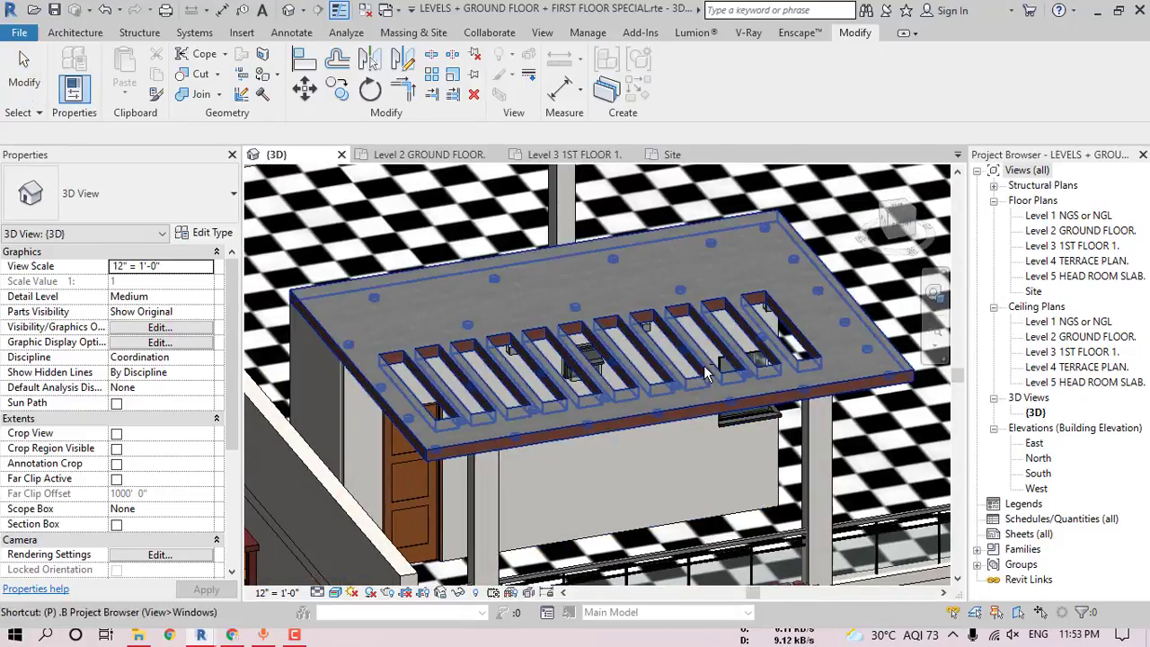
key(p)
key(t)
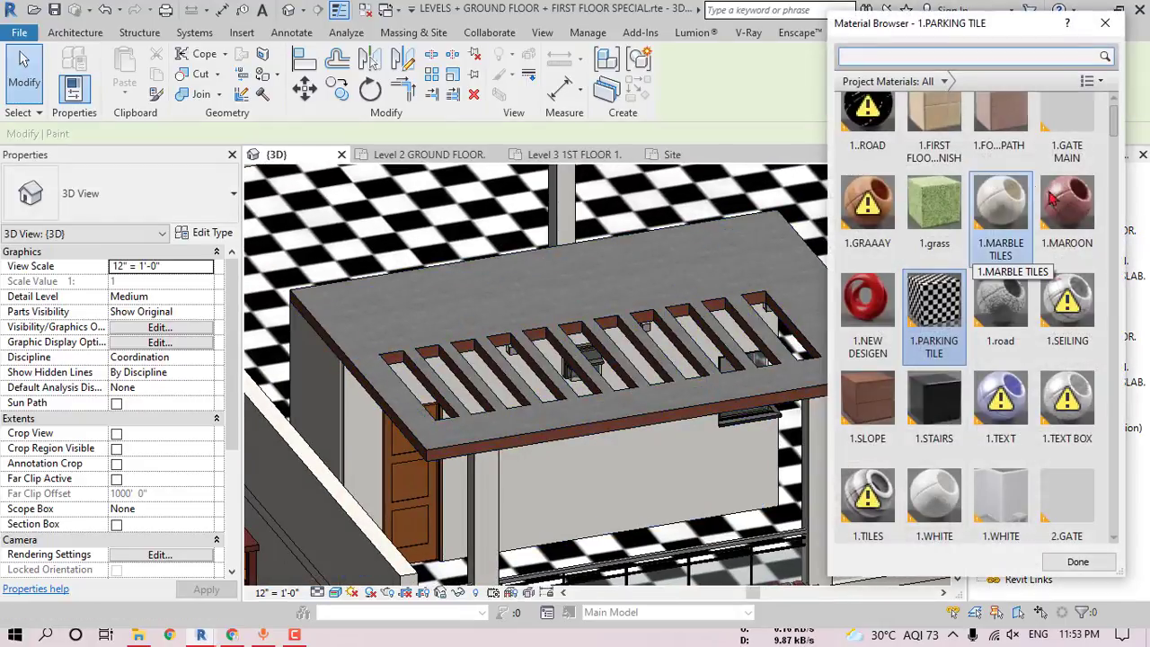
scroll(899, 207, up, 1)
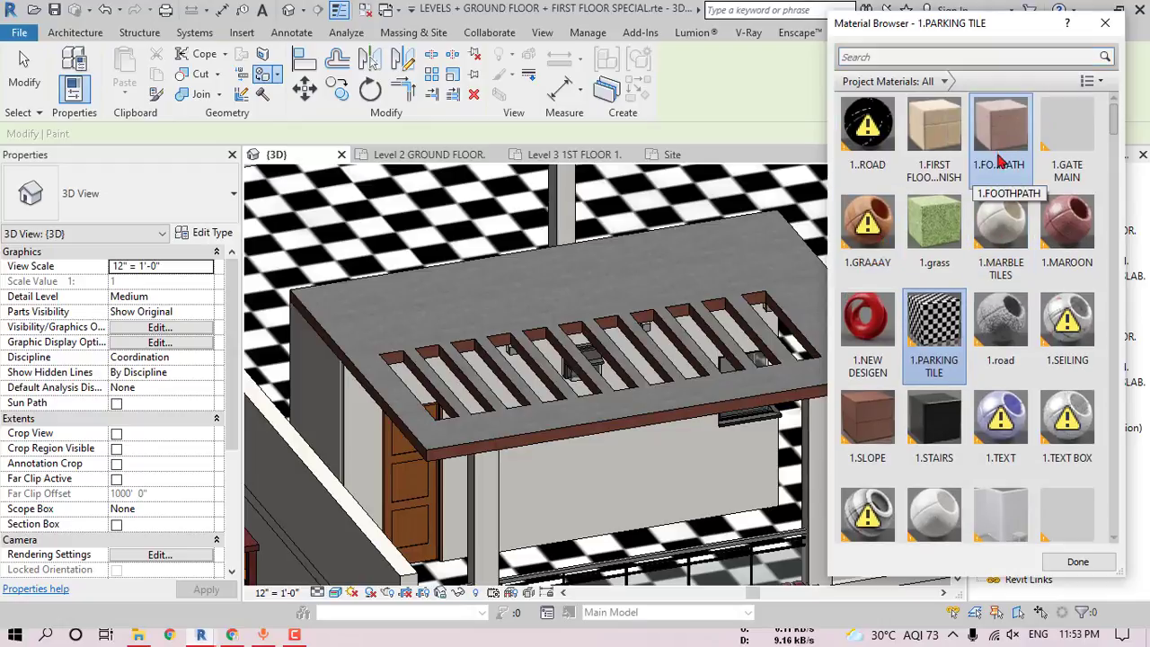
click(935, 135)
click(724, 270)
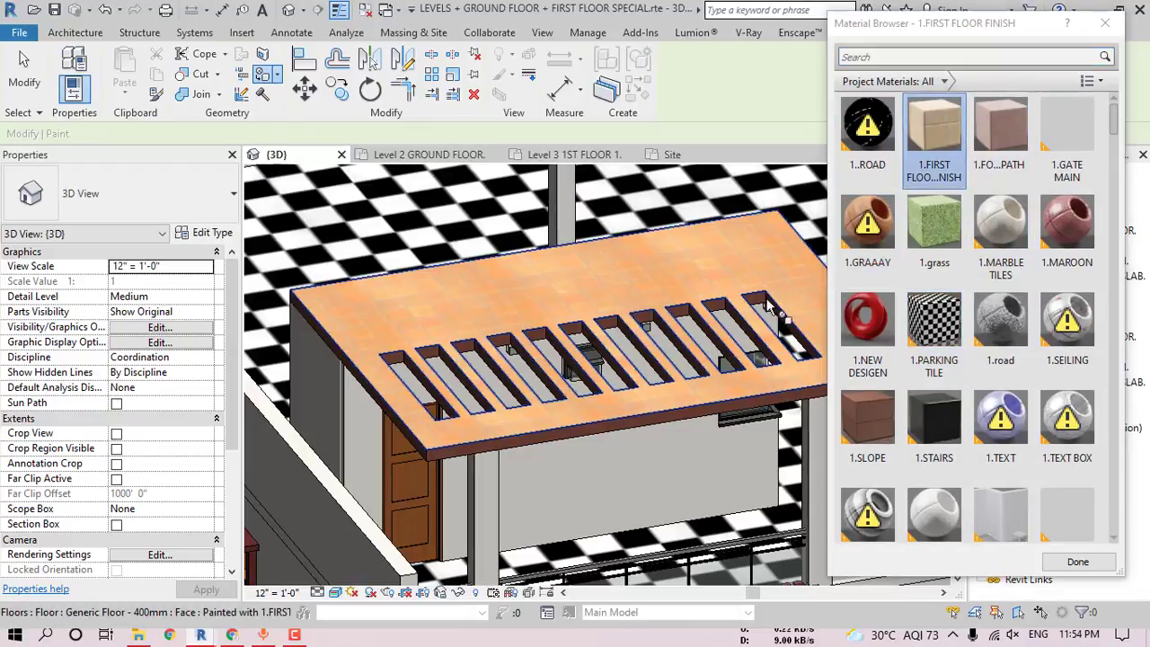
- Paint the top faces of the lower and upper pergola slabs with the 1.WHITE material and finish painting
scroll(997, 414, down, 1)
click(935, 486)
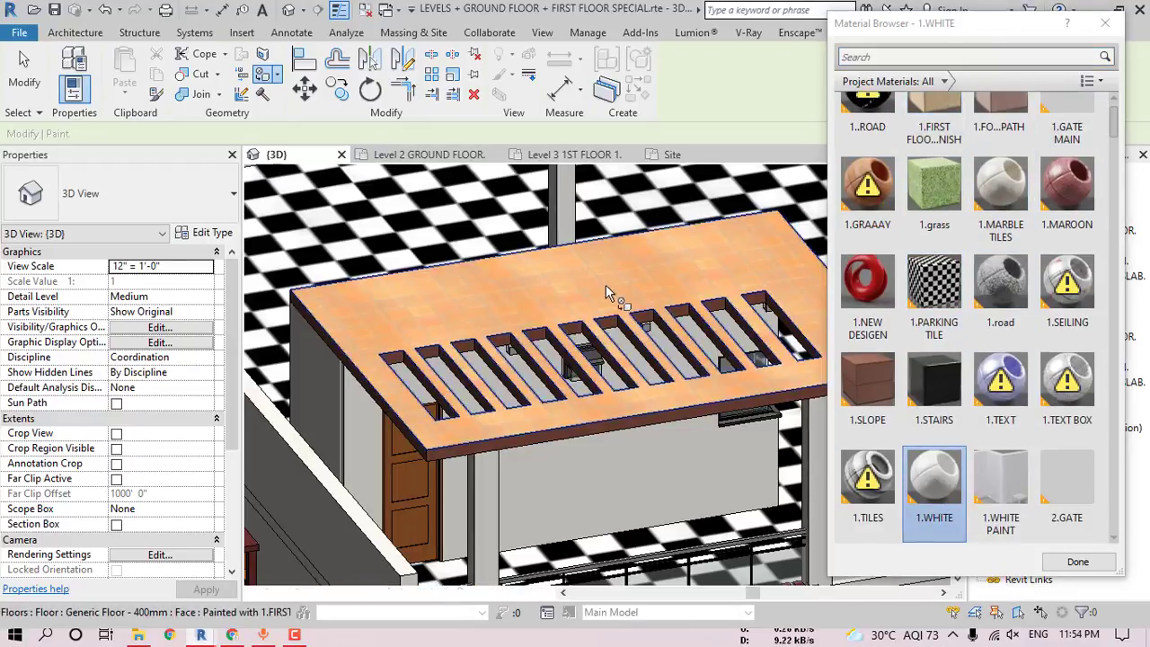
click(608, 293)
middle_drag(568, 338, 768, 575)
middle_drag(461, 190, 489, 286)
click(478, 227)
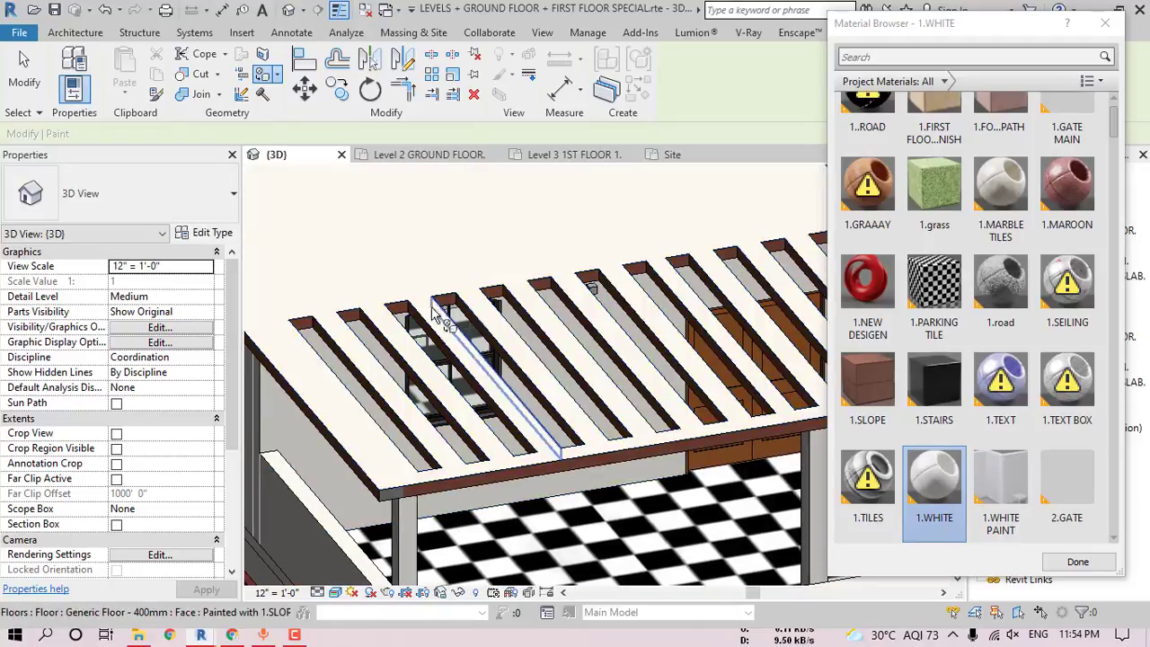
scroll(436, 310, down, 5)
scroll(477, 360, down, 3)
mouse_move(481, 373)
shift+middle_down()
mouse_move(551, 359)
mouse_move(516, 343)
mouse_move(484, 367)
shift+middle_up()
key(Escape)
- Check the material of the rails in the terrace railing's non-continuous rail structure
scroll(445, 448, up, 5)
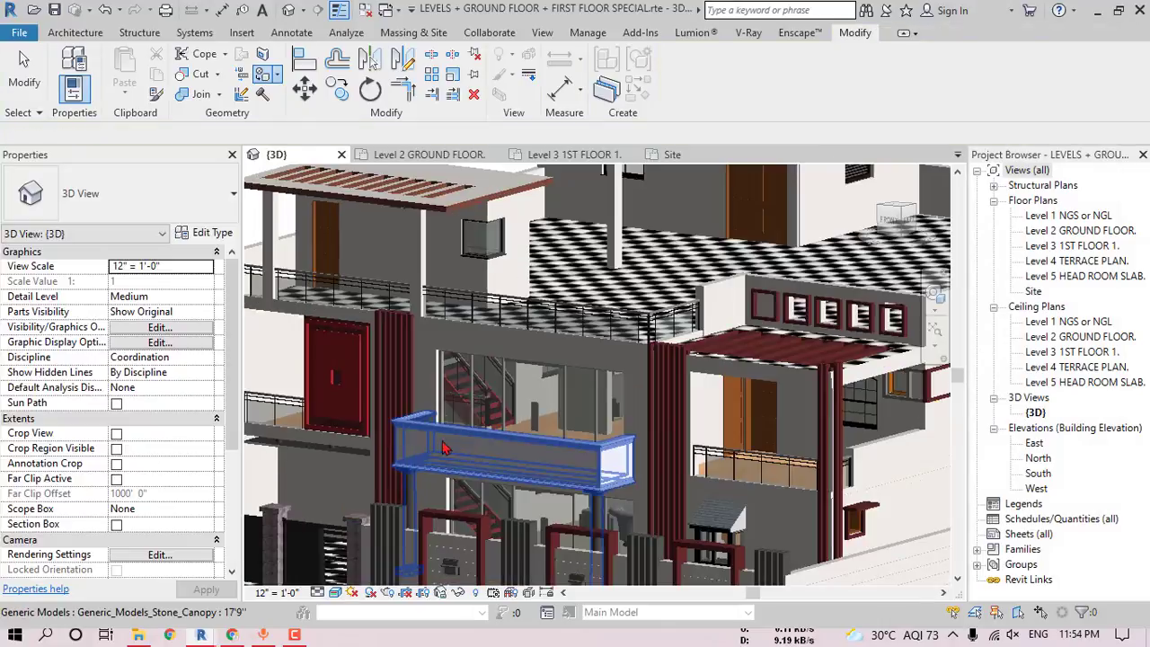
scroll(357, 426, up, 2)
middle_drag(365, 423, 510, 558)
scroll(457, 373, up, 5)
click(464, 329)
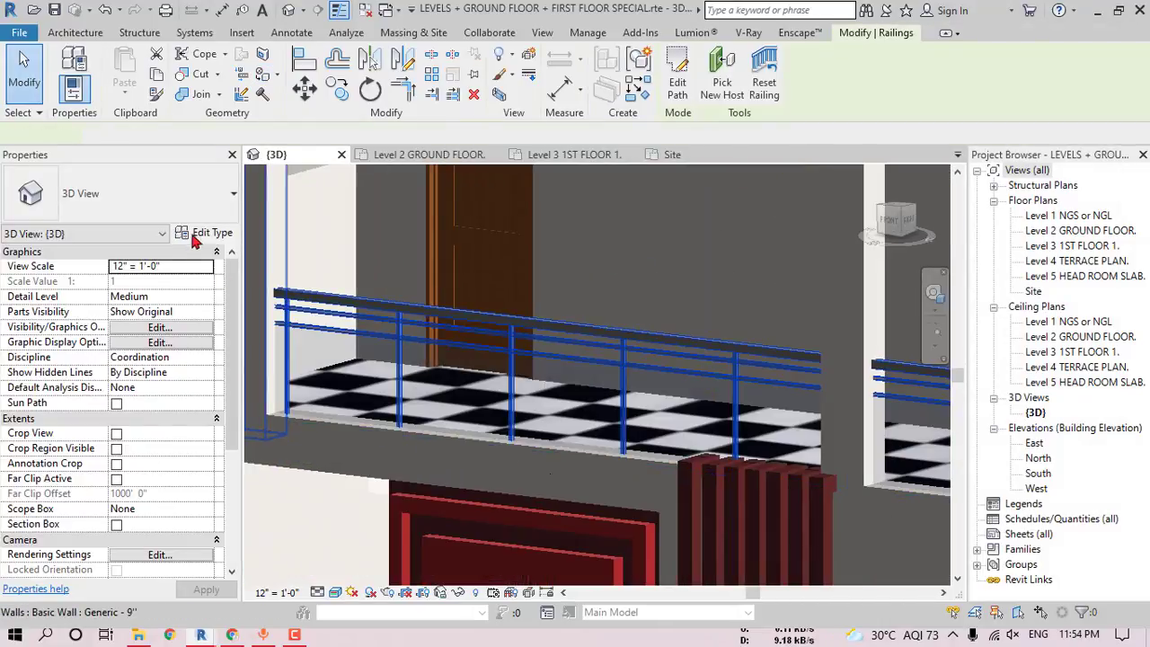
click(202, 234)
click(380, 290)
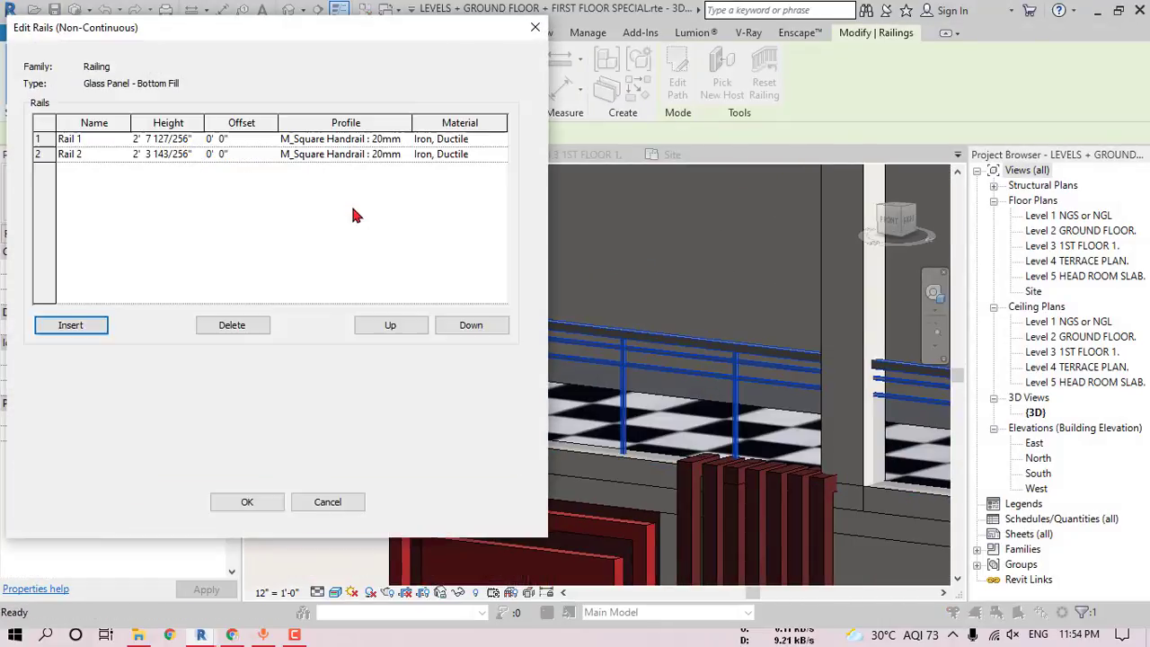
click(479, 141)
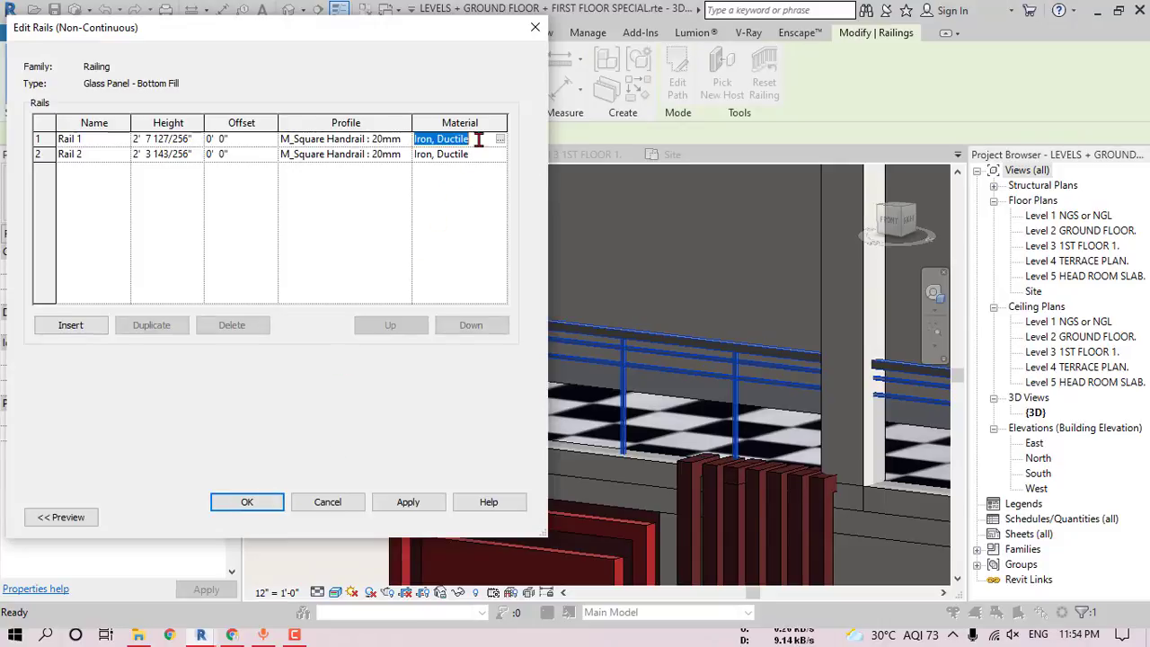
click(247, 503)
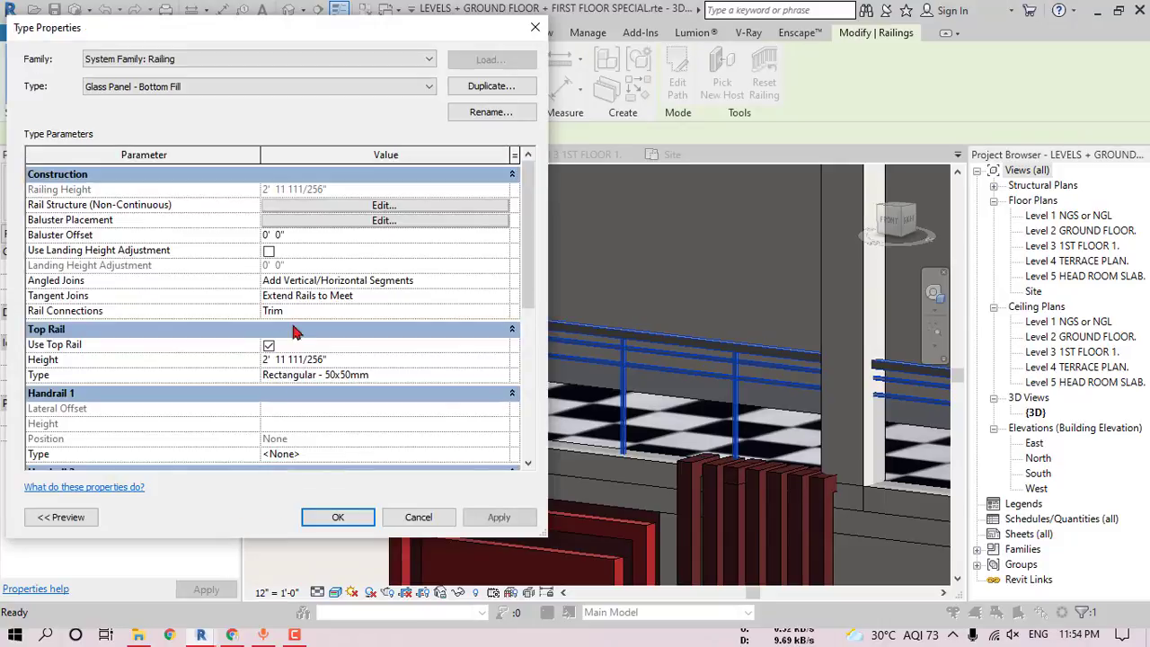
- Assign a dark material to the terrace railing's Rectangular - 50x50mm top rail type and apply the change
click(322, 375)
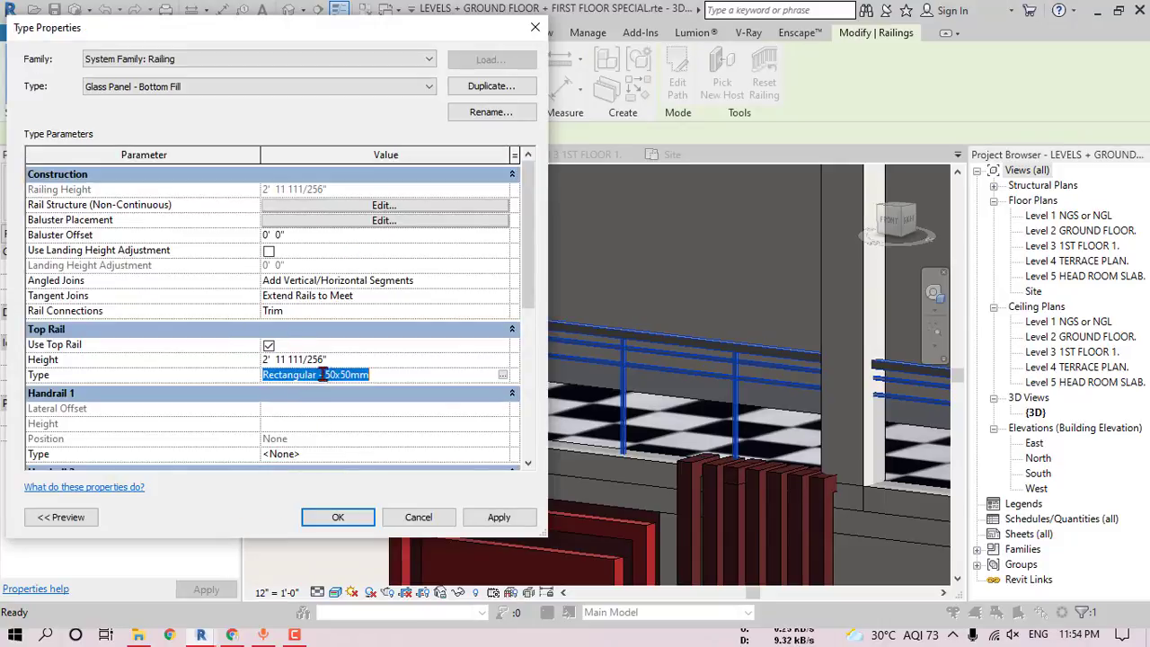
click(502, 375)
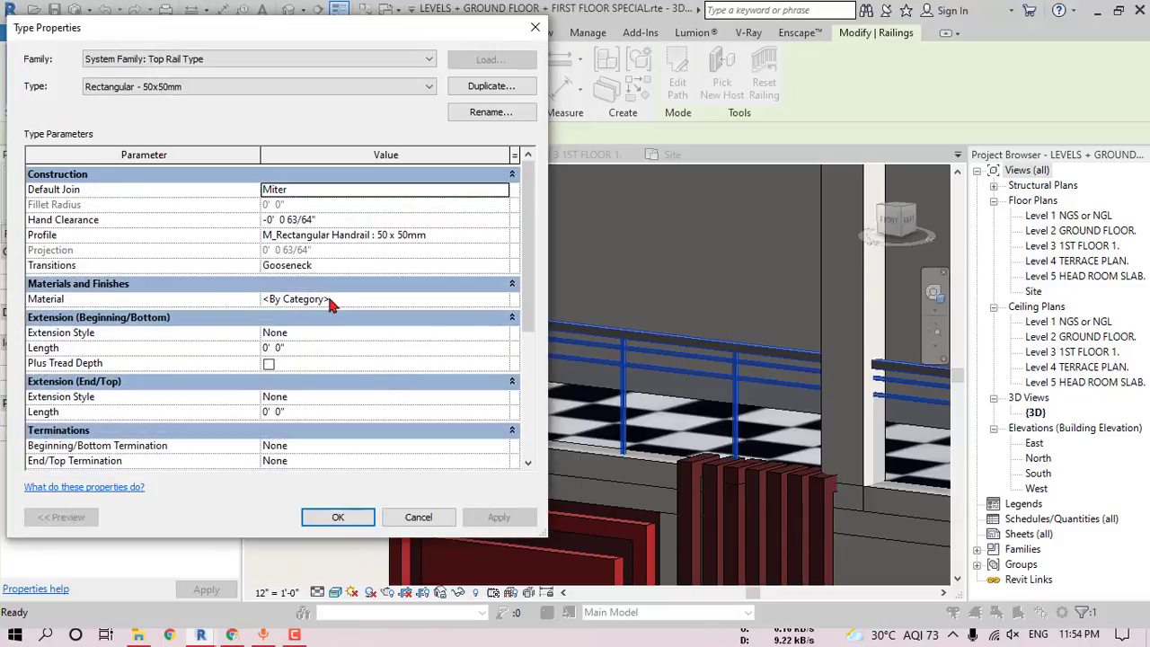
click(355, 301)
click(338, 517)
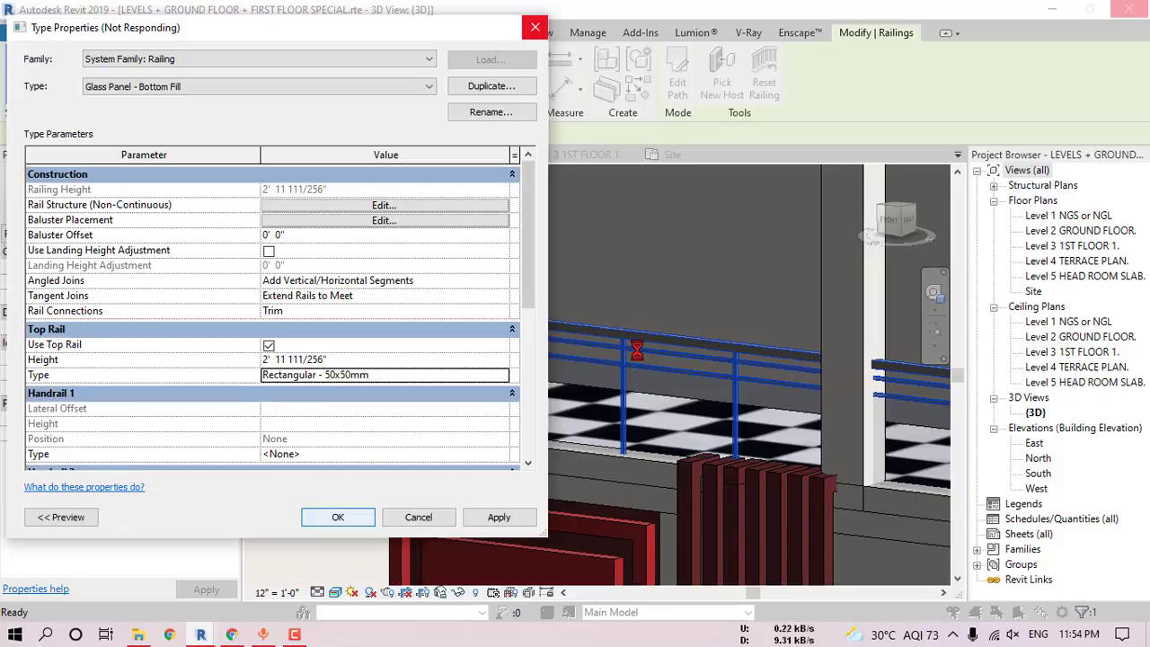
scroll(575, 361, down, 5)
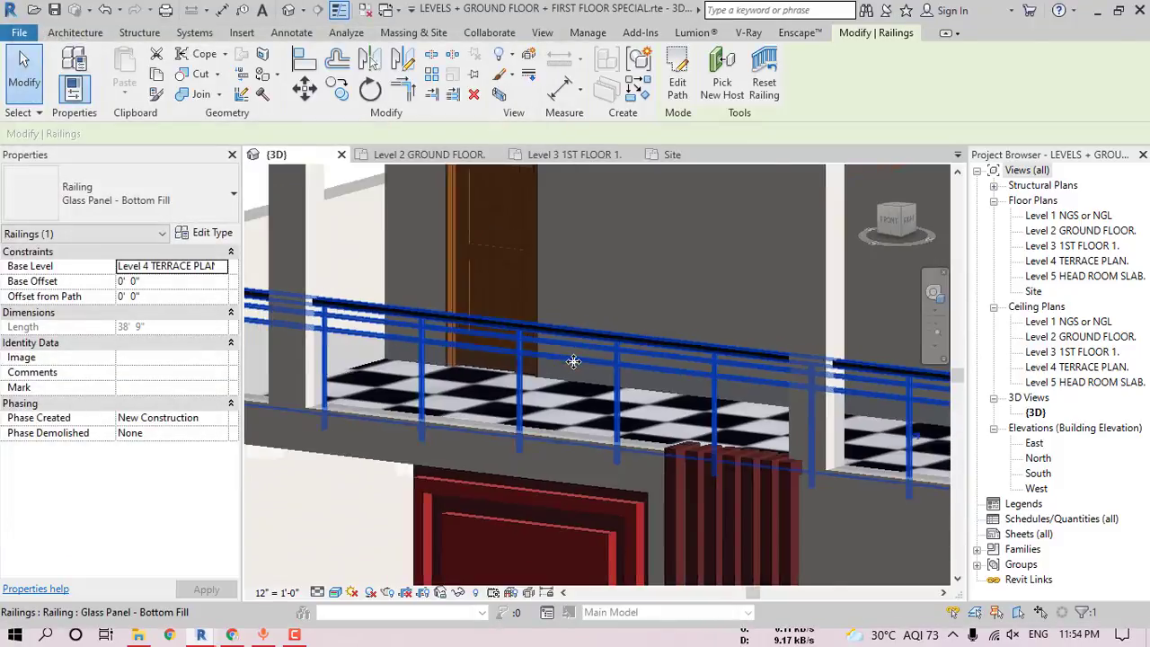
key(Escape)
- Examine the terrace railing and the front facade below it from different angles
scroll(559, 373, up, 7)
scroll(509, 361, down, 5)
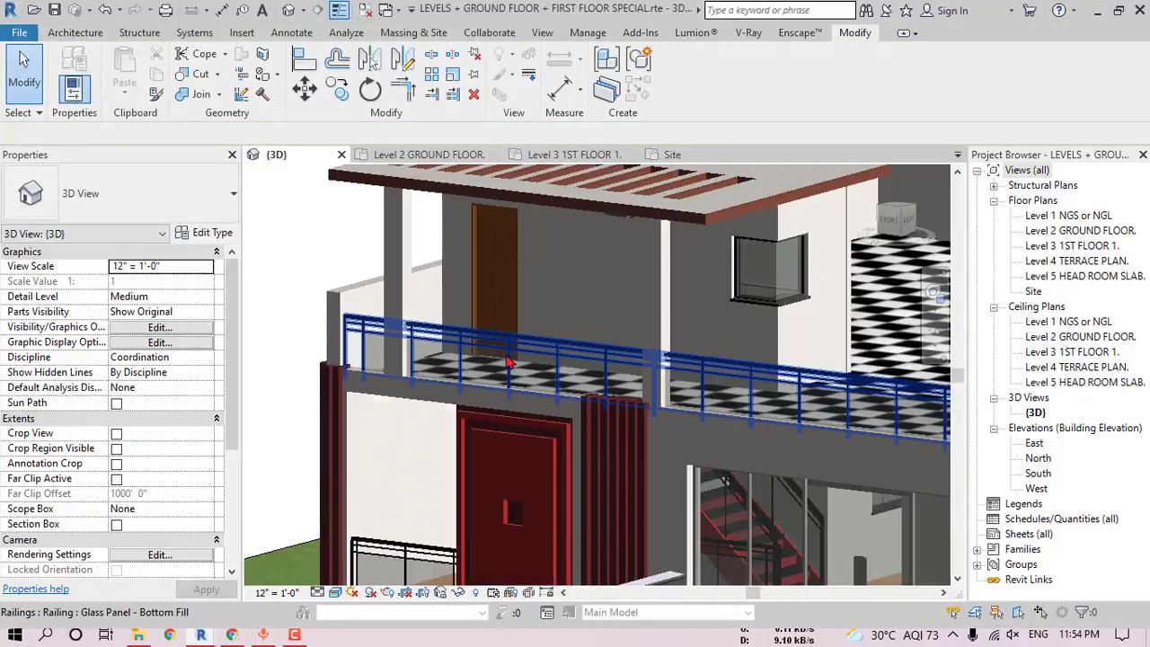
scroll(690, 403, down, 2)
shift+middle_drag(691, 402, 619, 386)
scroll(706, 382, up, 3)
scroll(707, 382, up, 2)
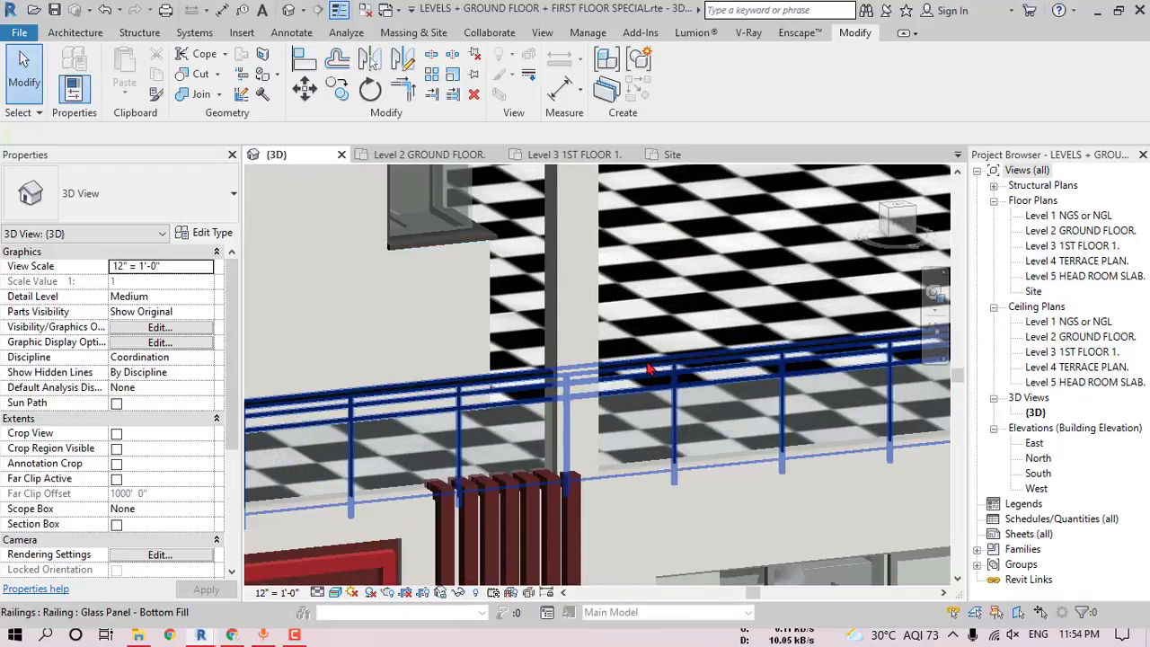
scroll(650, 370, down, 2)
middle_drag(700, 401, 604, 337)
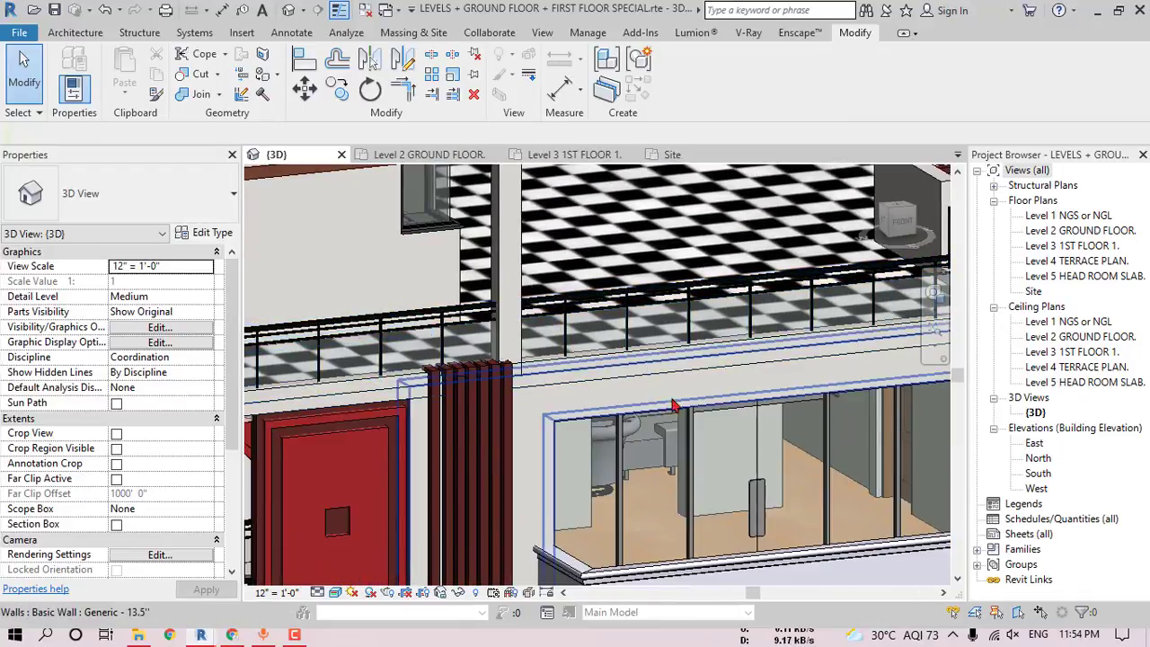
middle_drag(667, 431, 616, 345)
- Open the appearance settings of the Glass material used by the first-floor curtain wall's Glazed panel type
key(Tab)
click(602, 357)
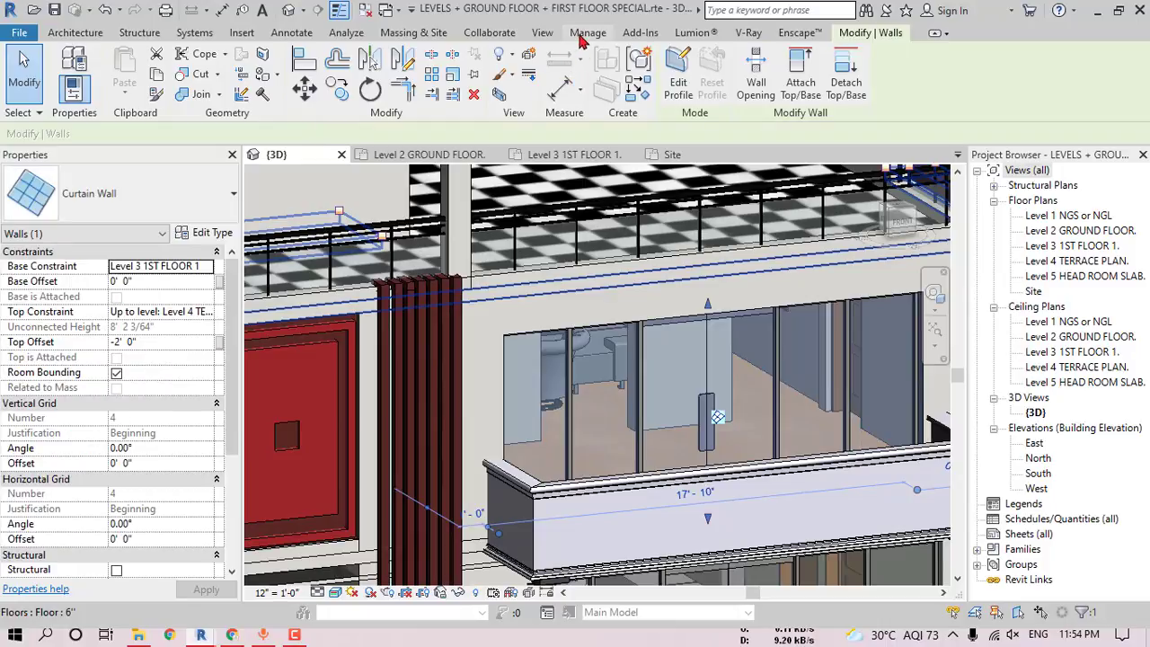
key(Escape)
click(600, 370)
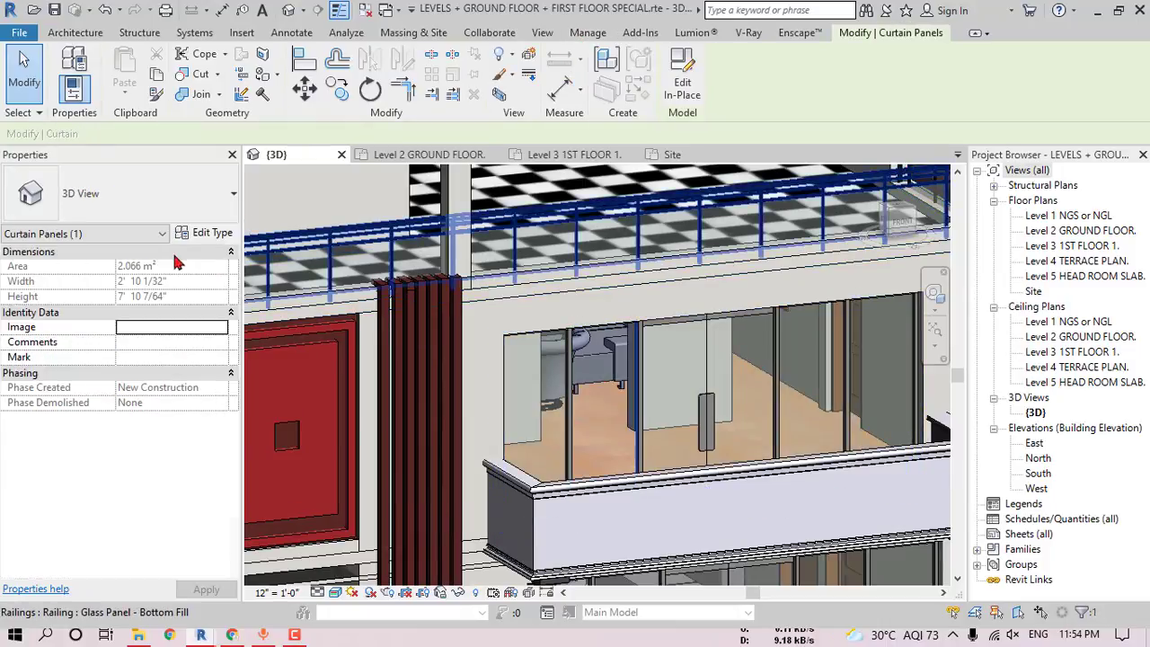
click(210, 234)
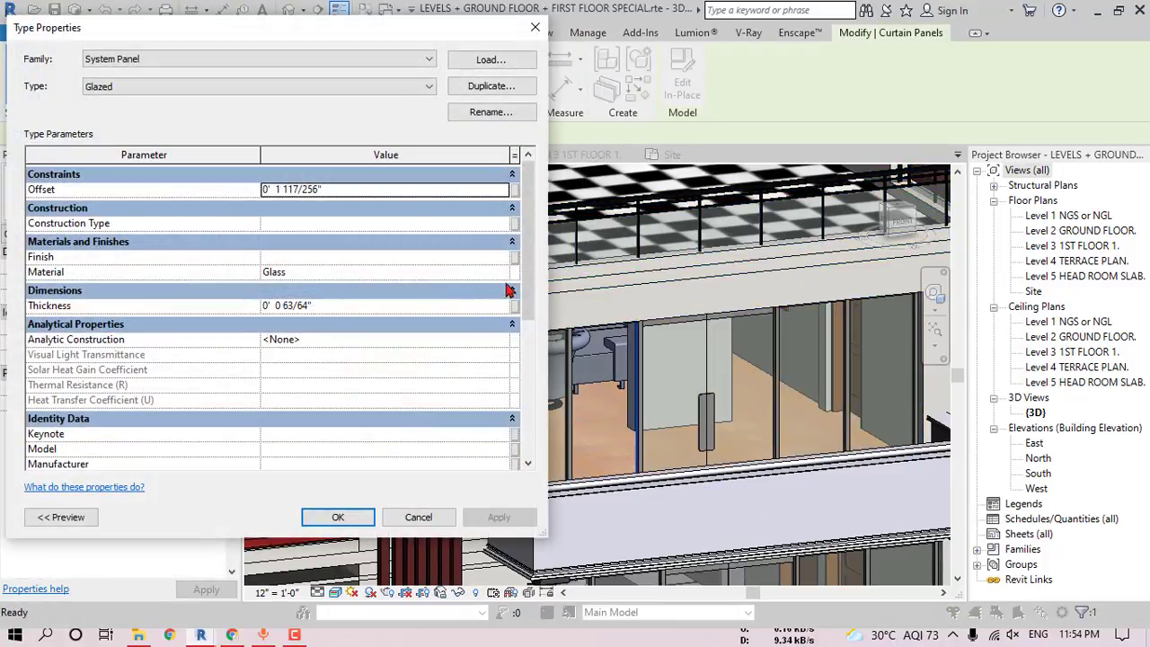
click(506, 276)
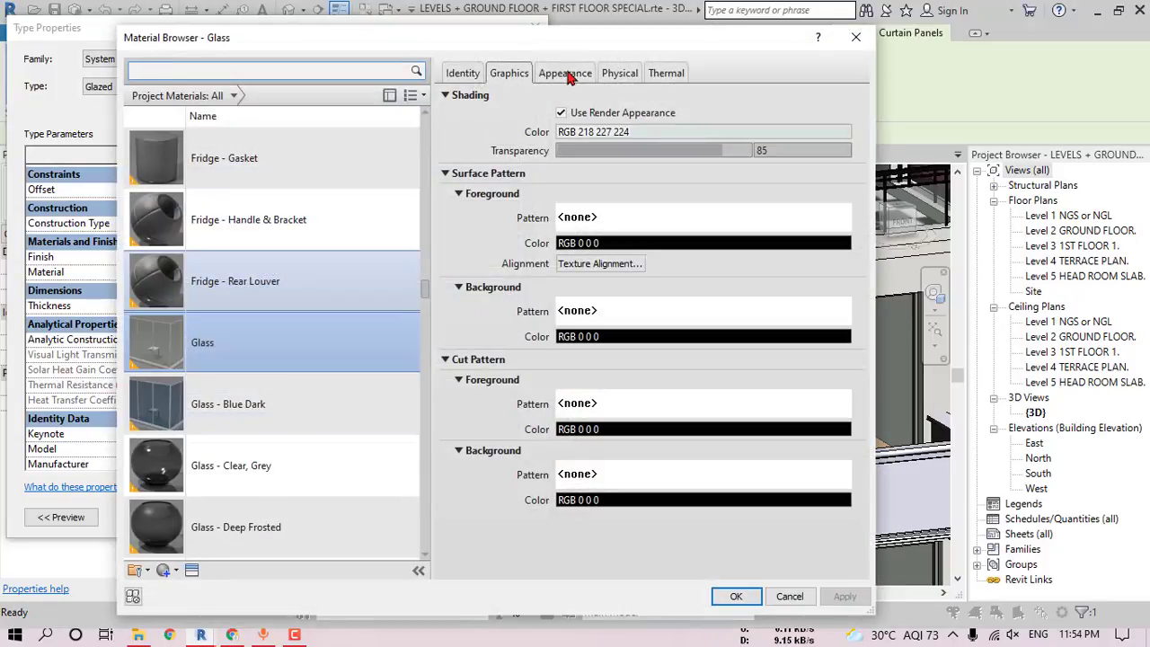
click(566, 74)
- Give the Glass material a custom light cyan glazing color of RGB 193 255 255 with reflectance 90 and apply it to the panel type
click(617, 257)
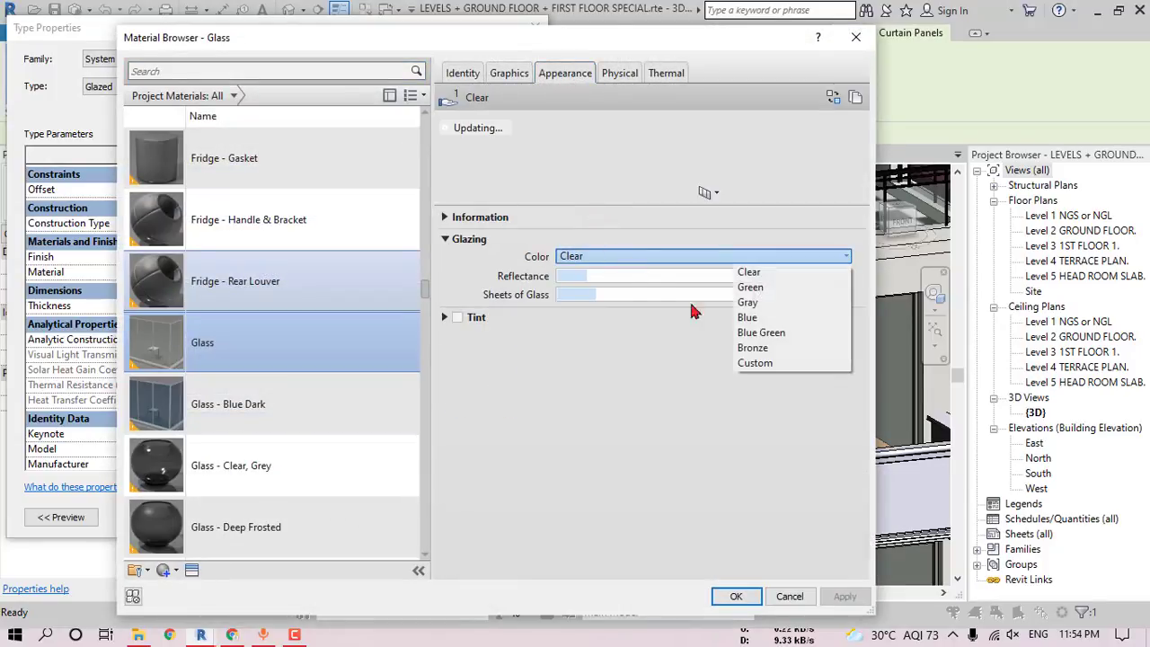
click(775, 362)
click(598, 275)
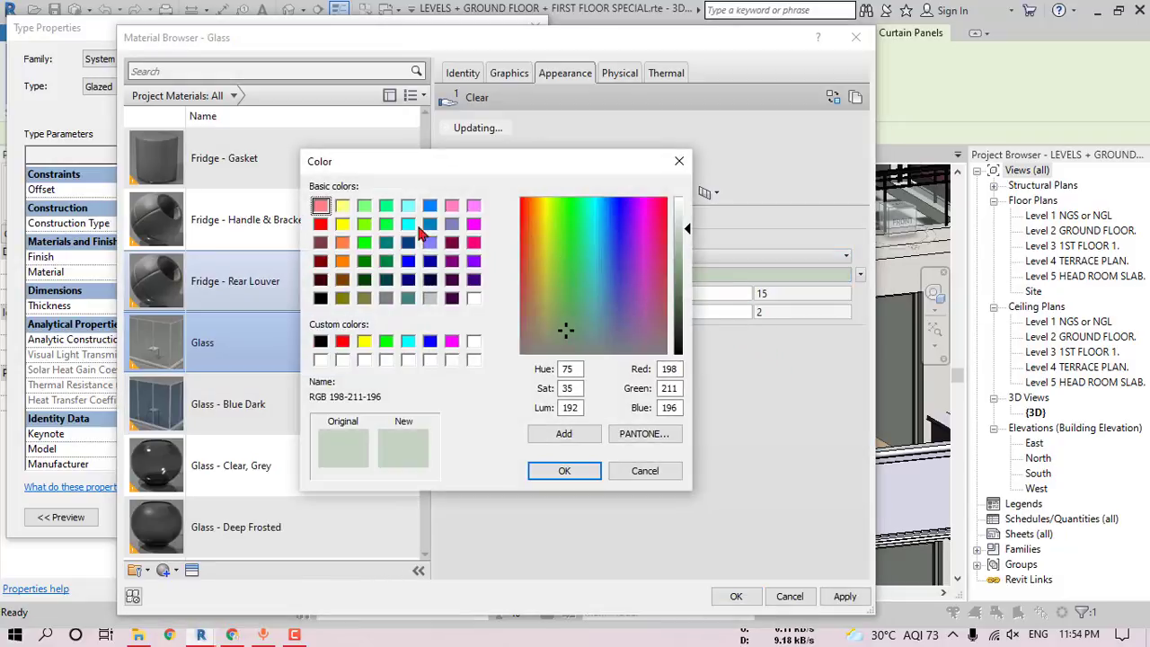
click(407, 207)
drag(687, 235, 689, 221)
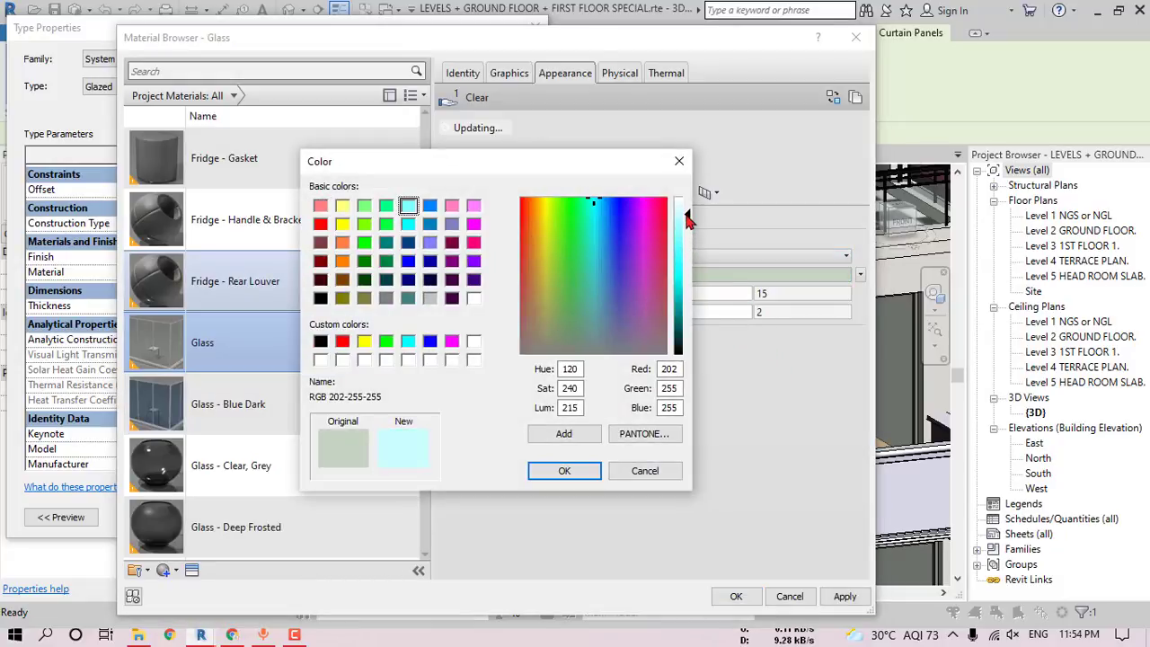
click(564, 470)
drag(586, 294, 725, 296)
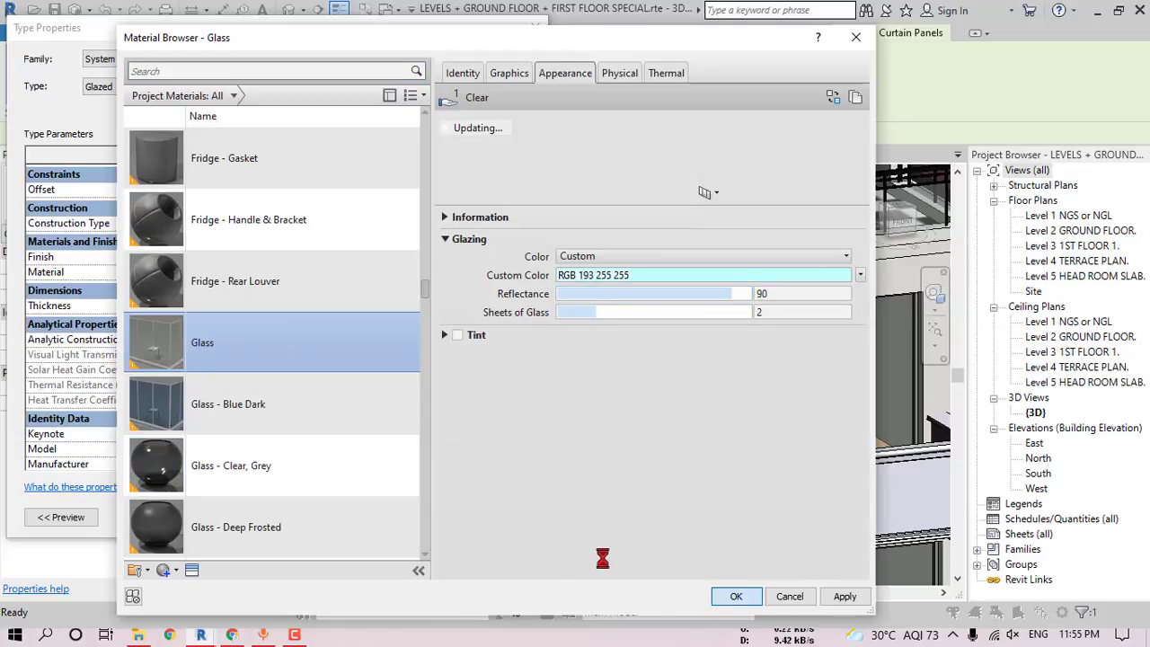
click(736, 596)
click(333, 514)
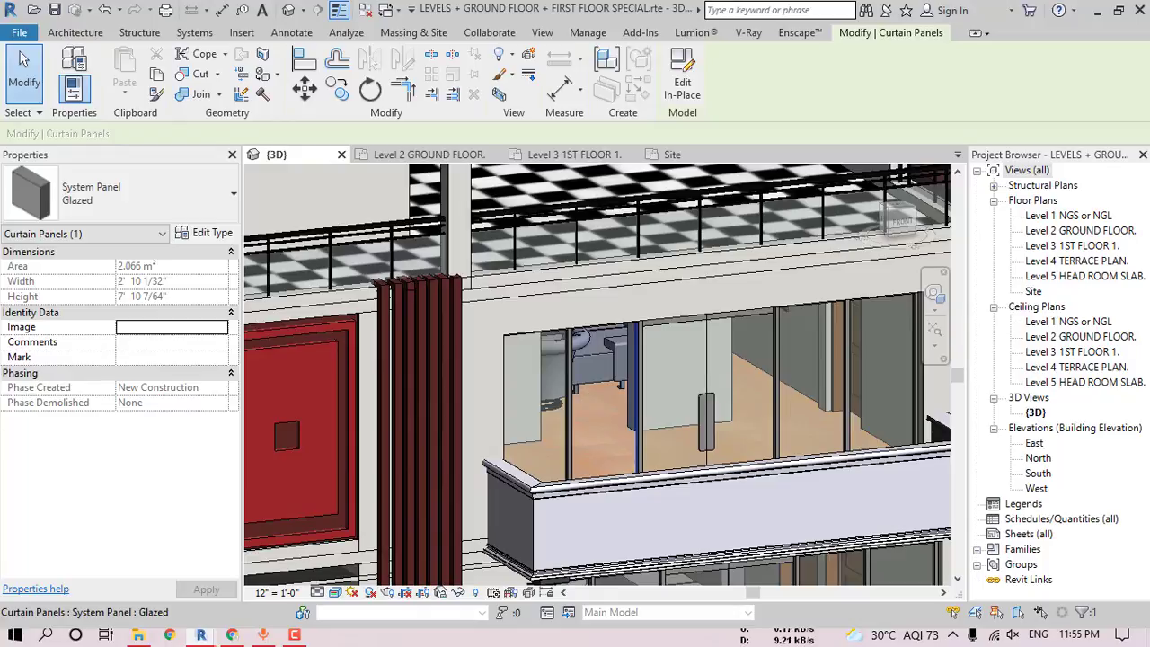
- Assign a dark material to the 50mm x 65mm rectangular mullion type, using the bottom mullion of the ground-floor entrance glazing
scroll(669, 376, down, 8)
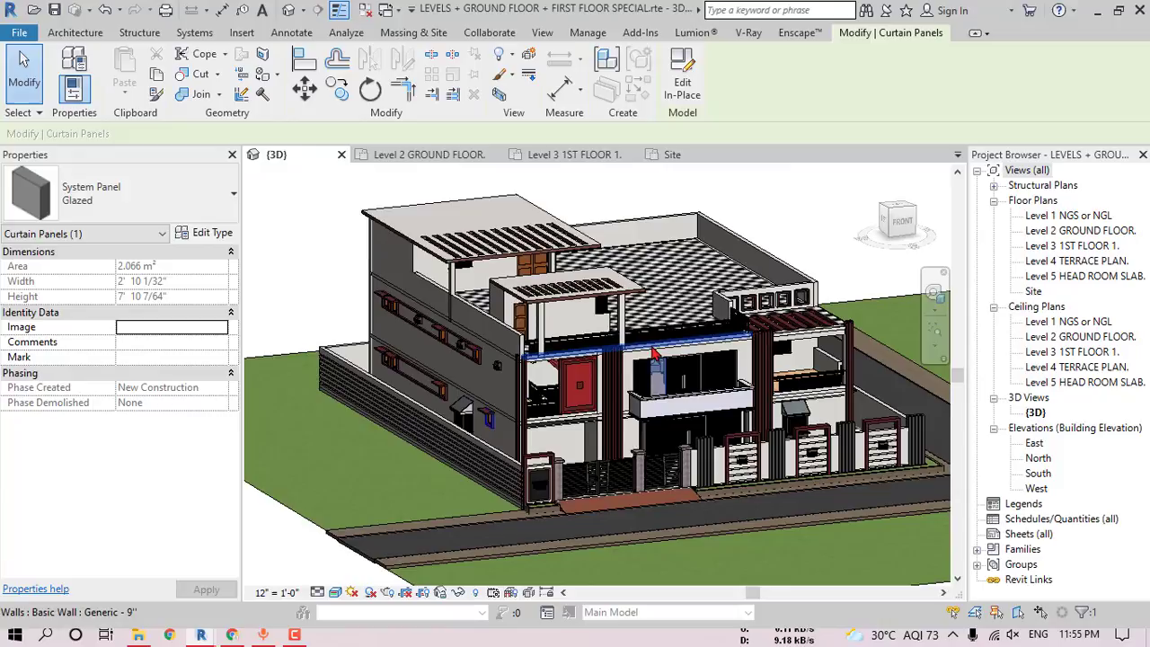
shift+middle_drag(653, 353, 603, 305)
key(Escape)
scroll(620, 381, up, 5)
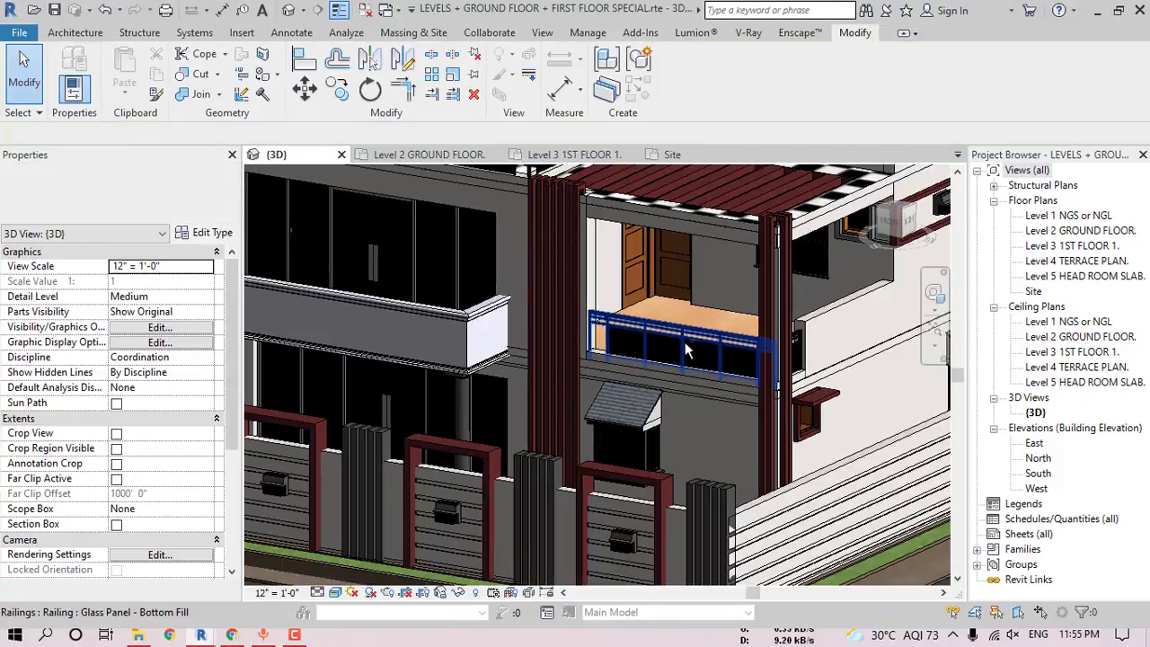
middle_drag(629, 426, 706, 380)
middle_drag(491, 385, 584, 379)
scroll(584, 380, up, 10)
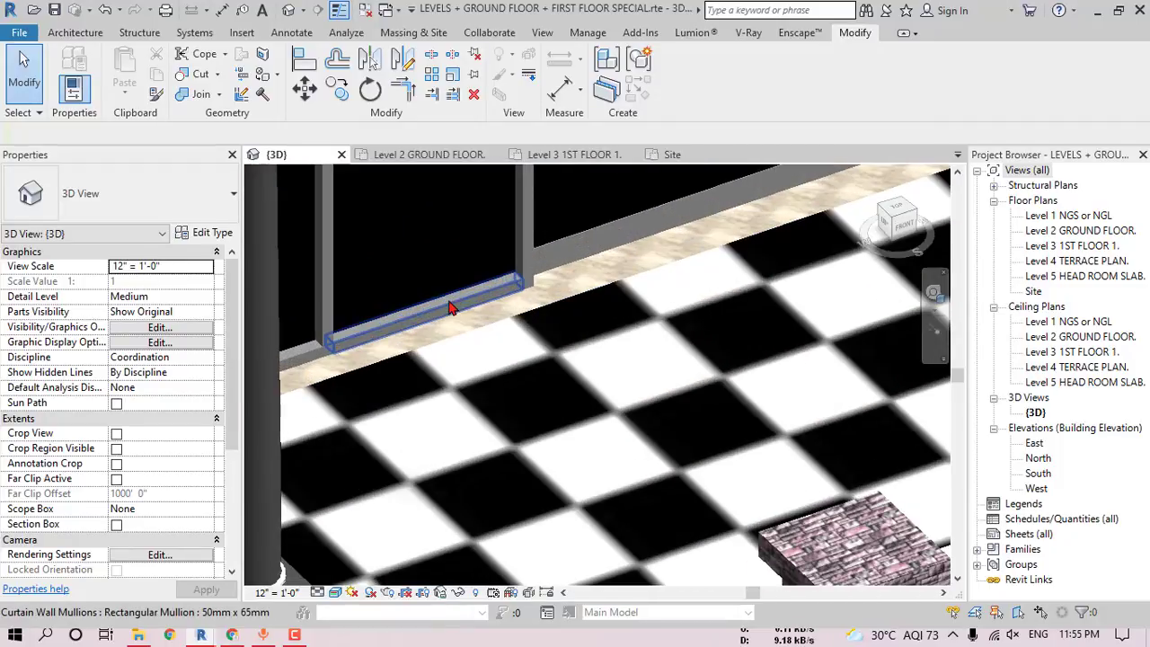
click(454, 306)
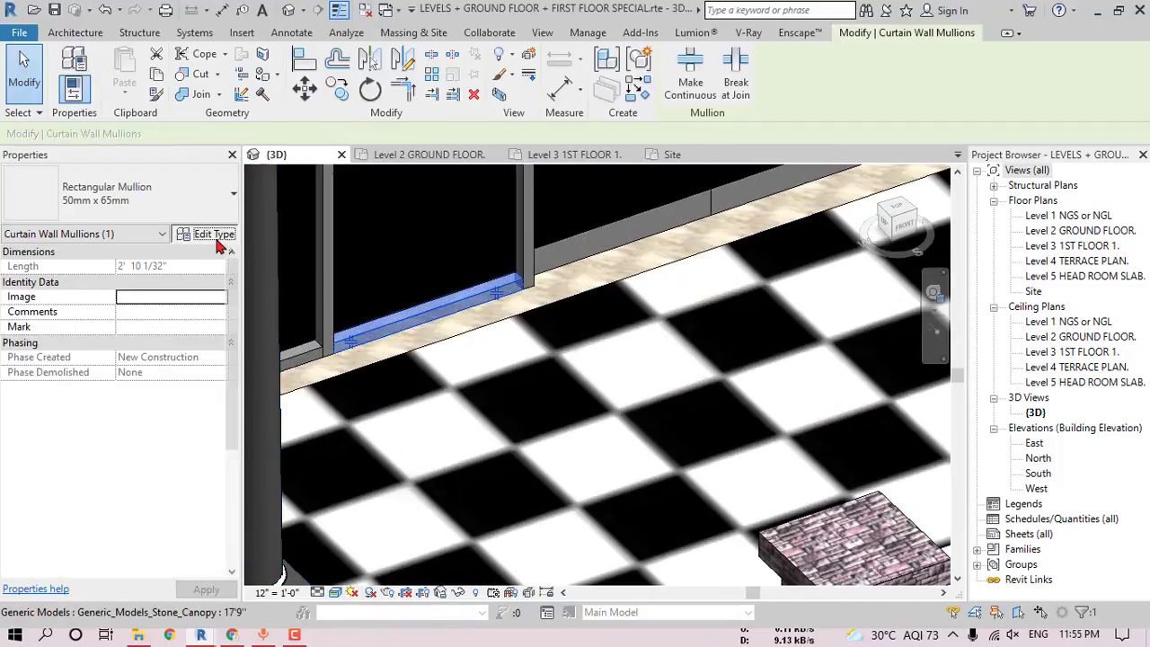
click(218, 235)
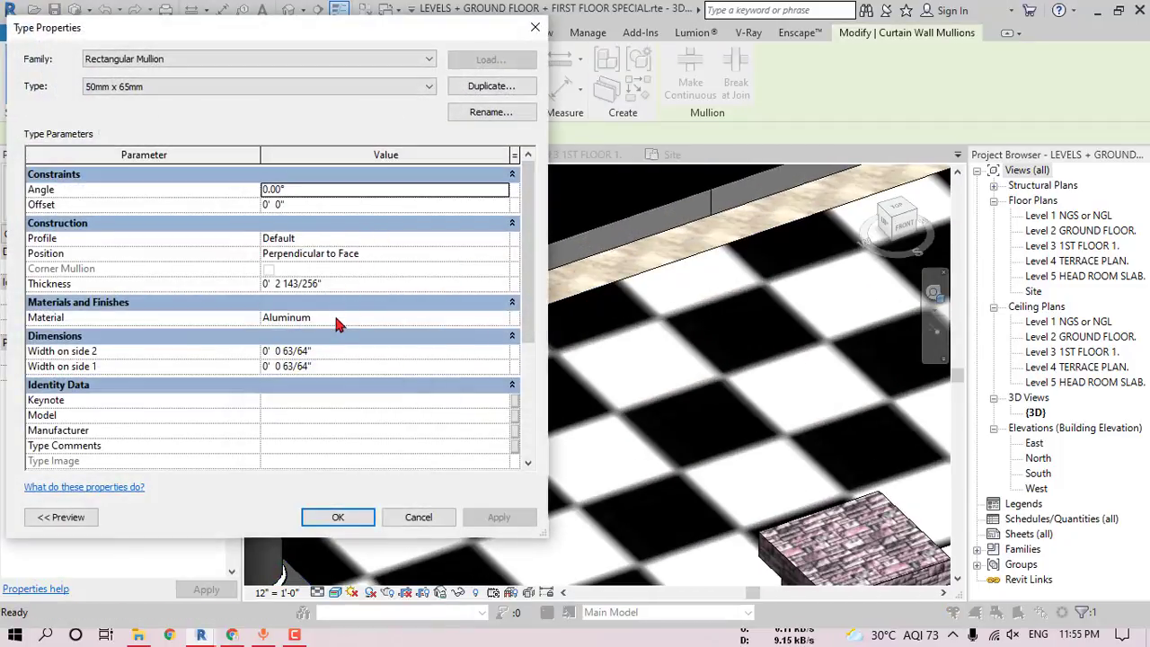
click(339, 324)
click(339, 518)
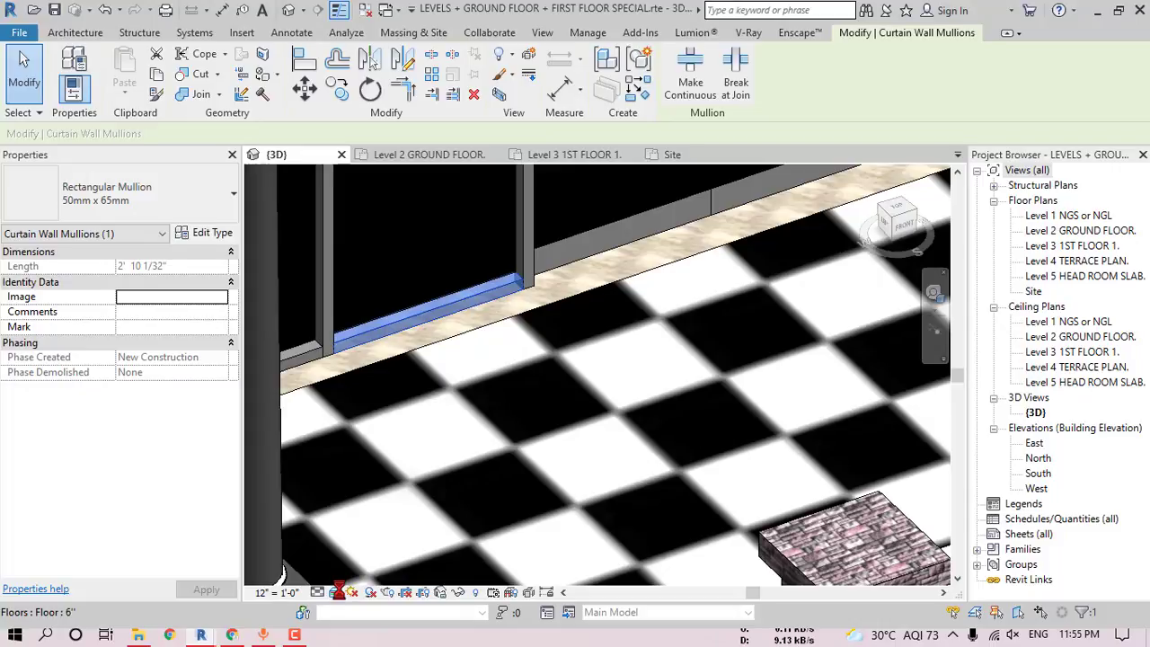
- Switch the 3D view's visual style to Shaded
click(336, 592)
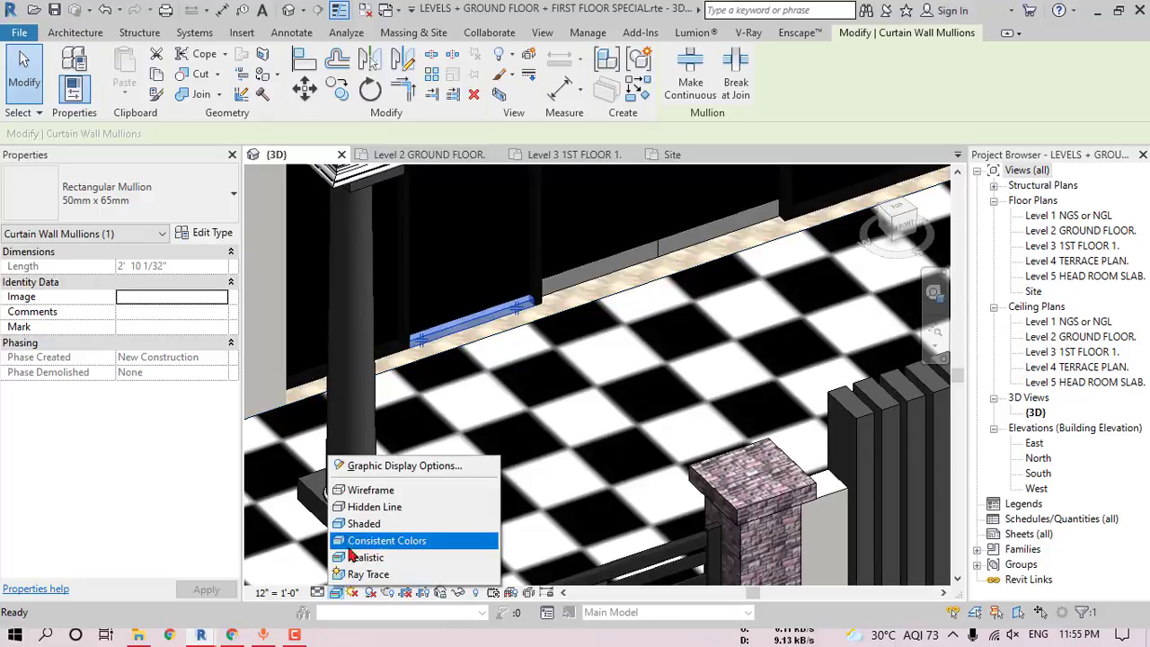
click(354, 525)
scroll(440, 516, down, 3)
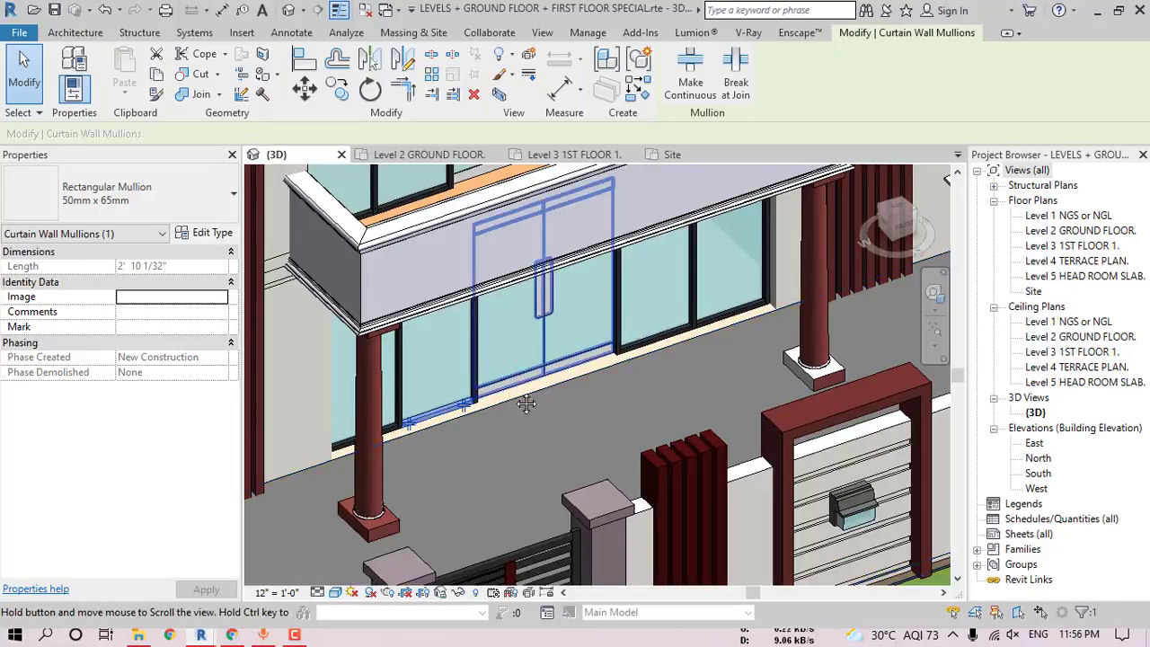
- Resume live updates for the 3D view and bring up the Enscape render window maximized
middle_drag(526, 403, 542, 570)
middle_drag(555, 415, 585, 431)
middle_drag(563, 361, 629, 444)
scroll(531, 417, down, 2)
scroll(535, 401, down, 3)
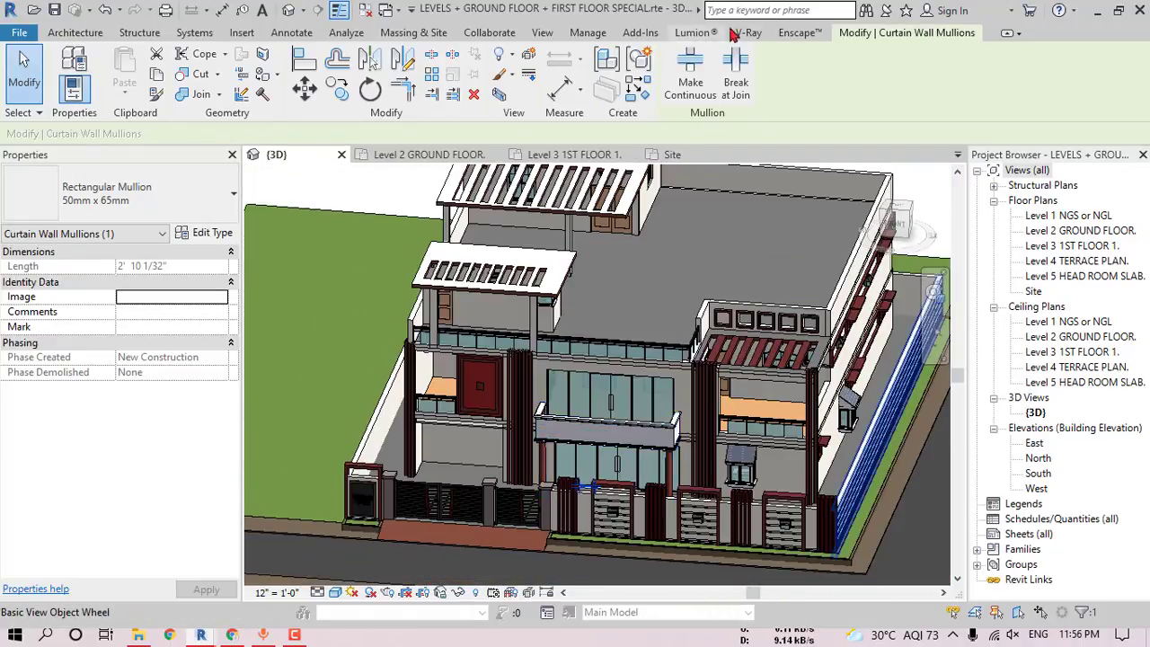
click(799, 33)
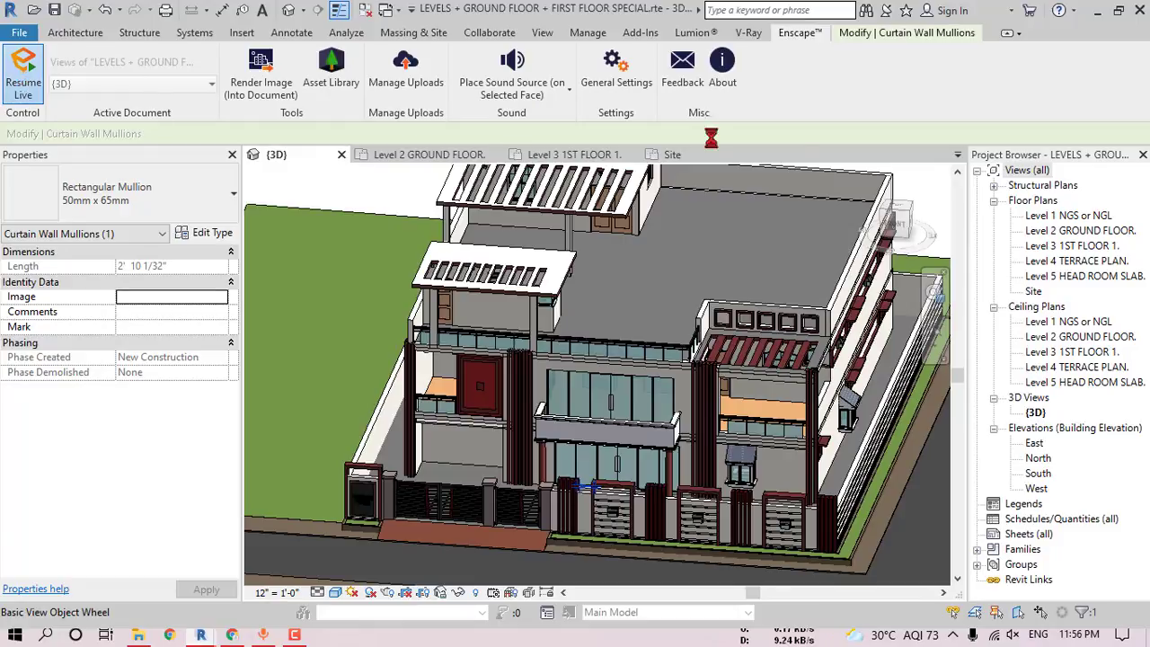
drag(1149, 72, 673, 100)
double_click(673, 101)
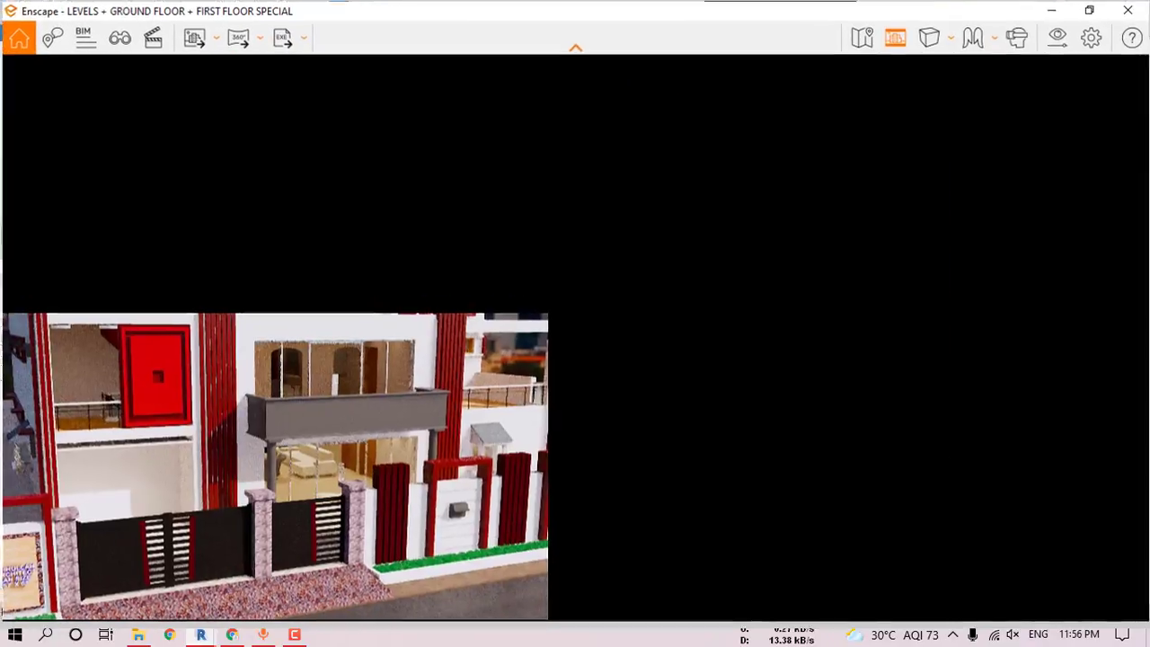
- Examine the house's updated materials in the render from above and from the street front
scroll(565, 329, down, 8)
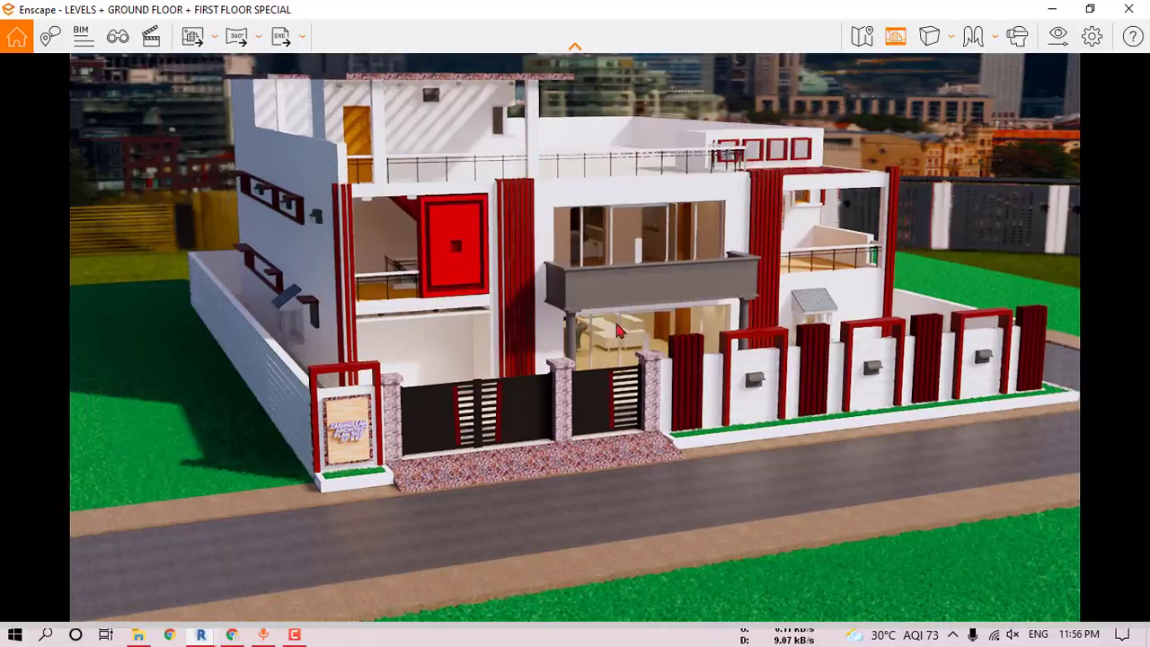
drag(618, 331, 618, 297)
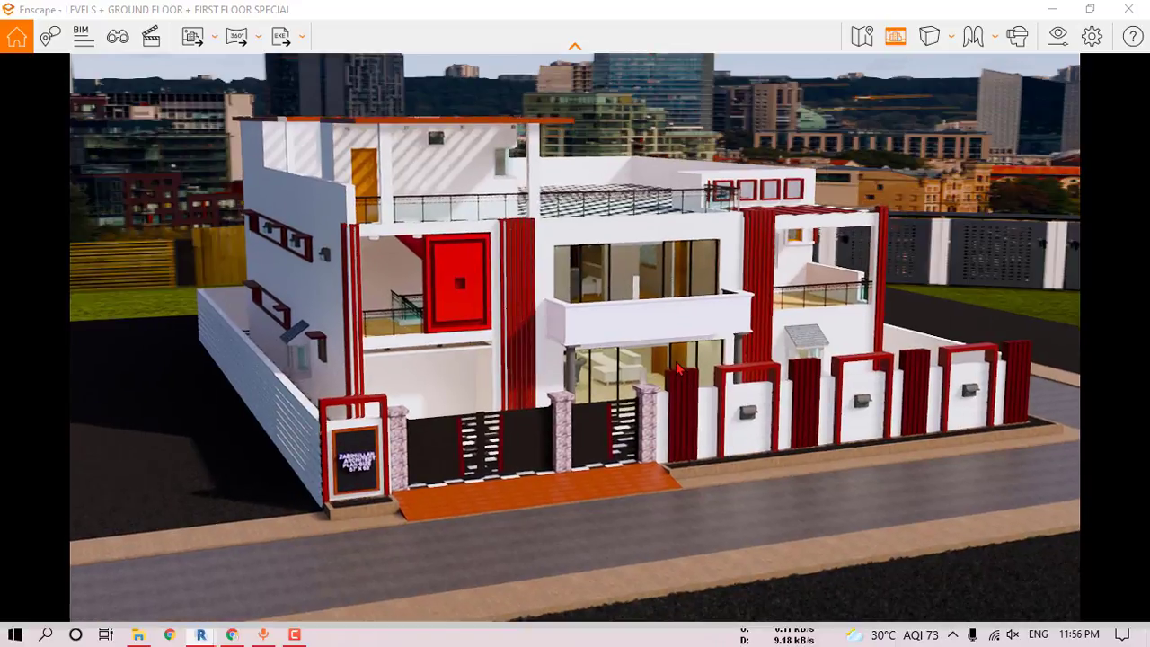
right_drag(680, 377, 692, 442)
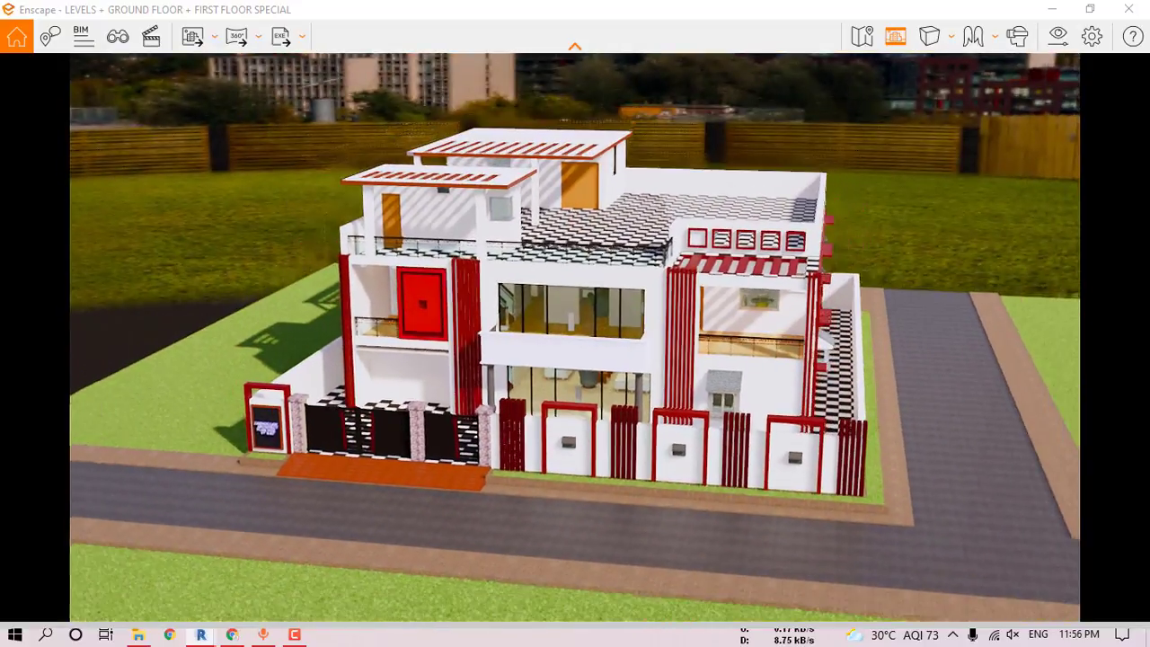
right_drag(724, 327, 726, 395)
scroll(1005, 259, down, 2)
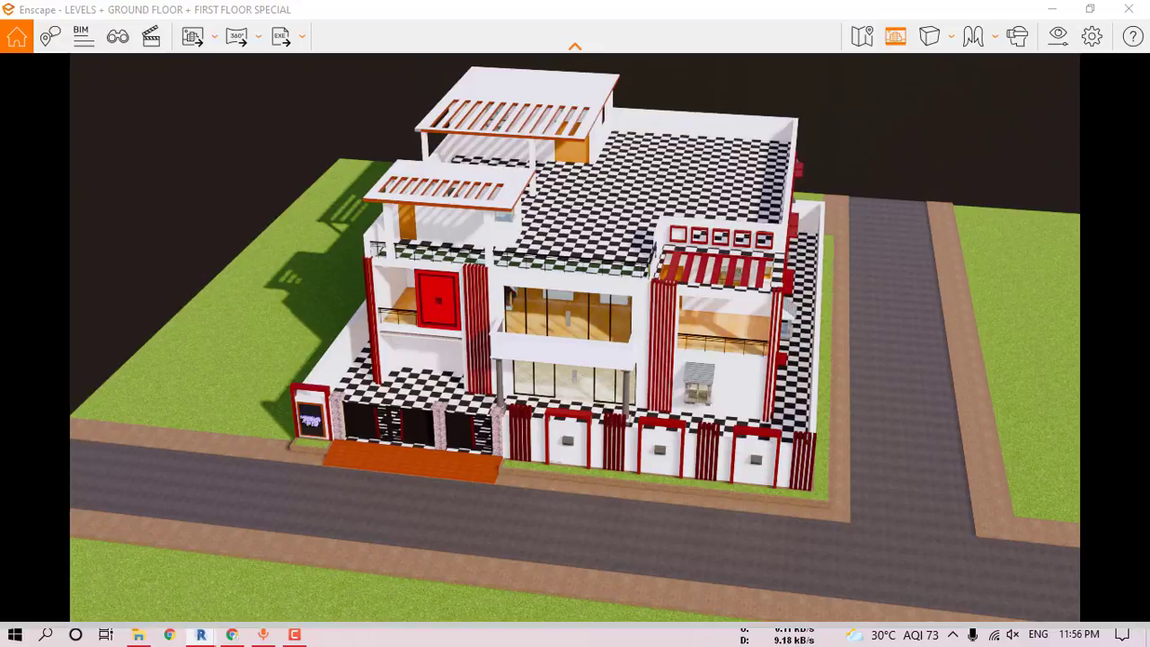
right_drag(665, 486, 687, 309)
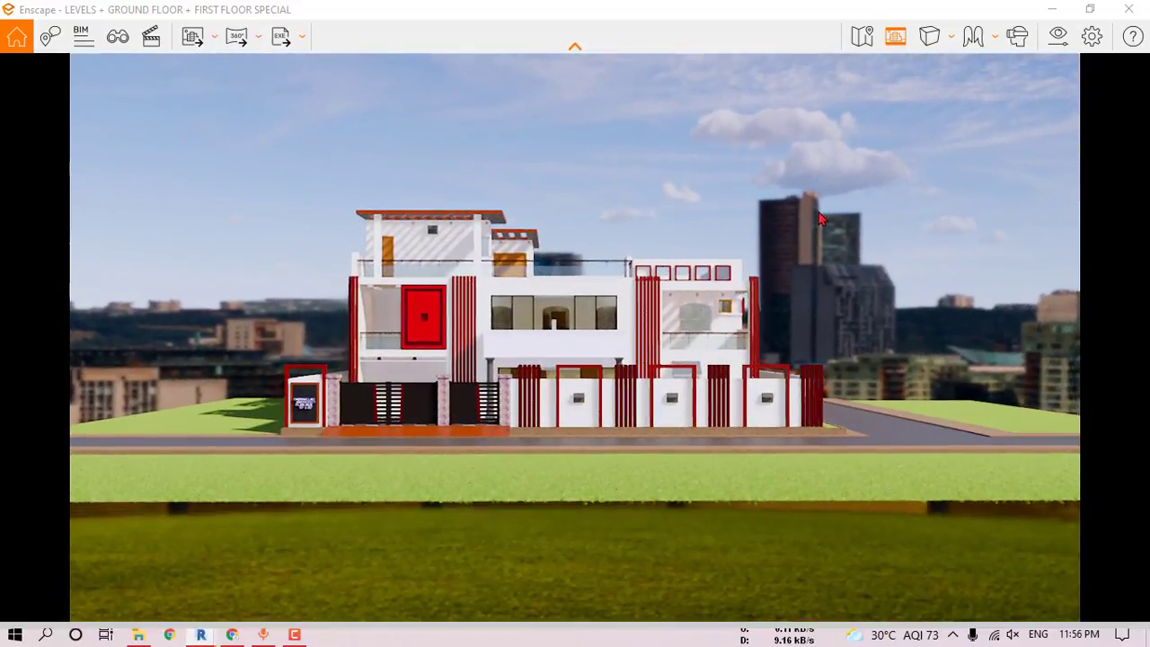
scroll(552, 350, up, 1)
- Switch the render camera to Two-Point perspective and frame the house's front facade
click(960, 45)
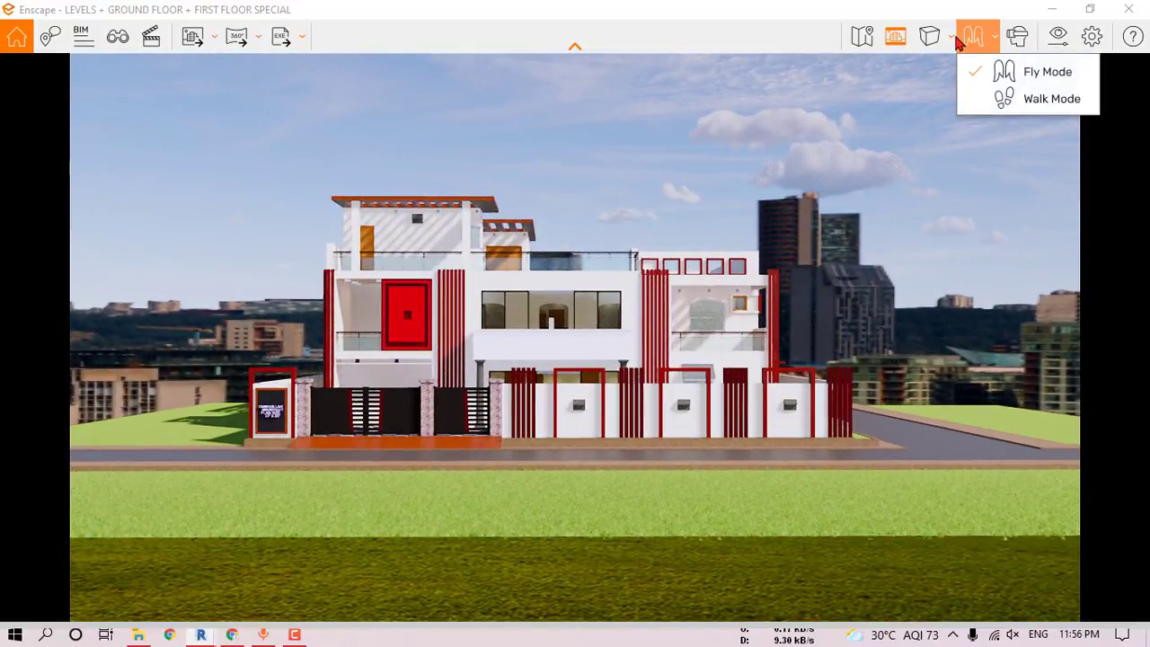
click(950, 43)
click(955, 93)
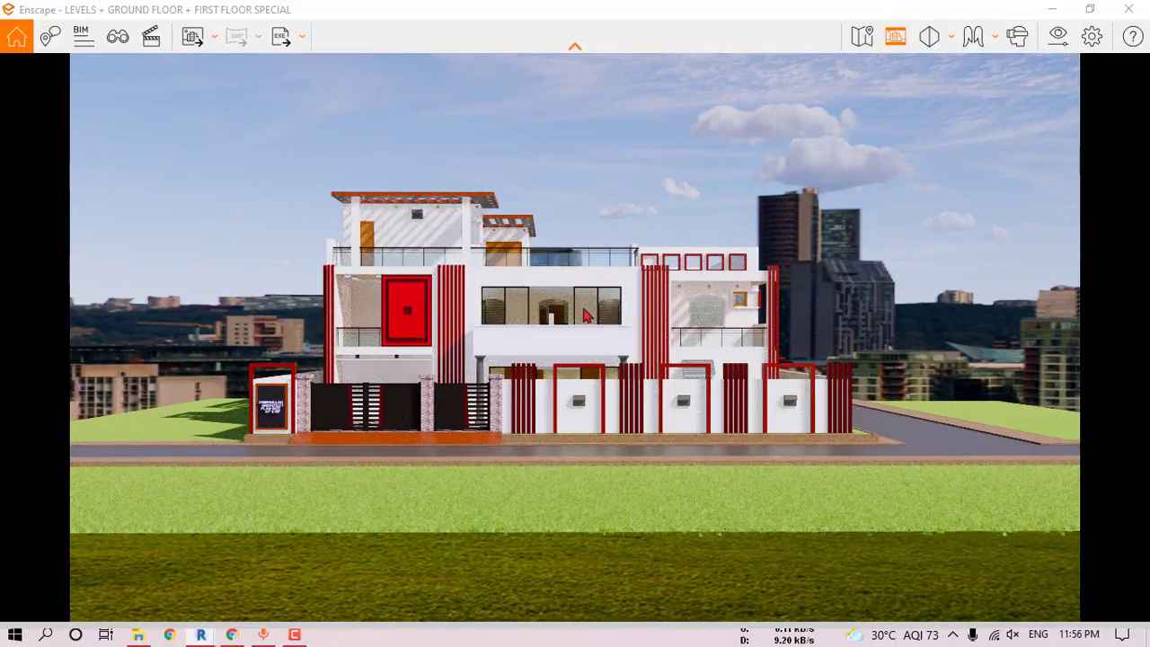
scroll(584, 315, up, 5)
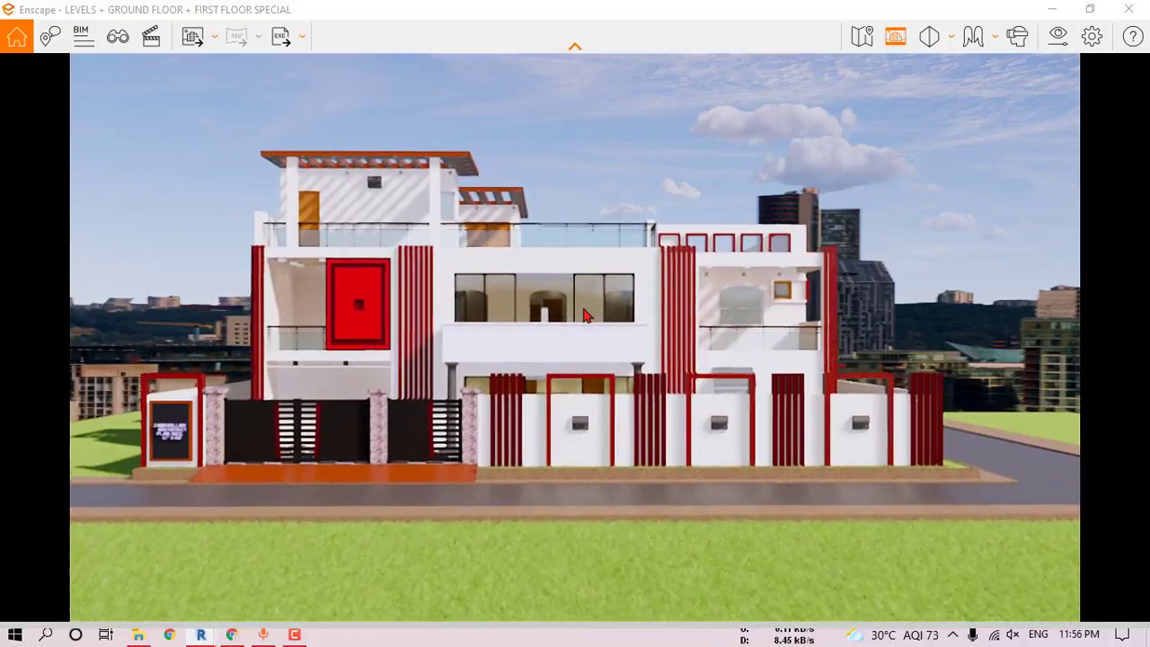
- Try a wide horizontal field of view of 99° and reframe the front facade
click(1061, 40)
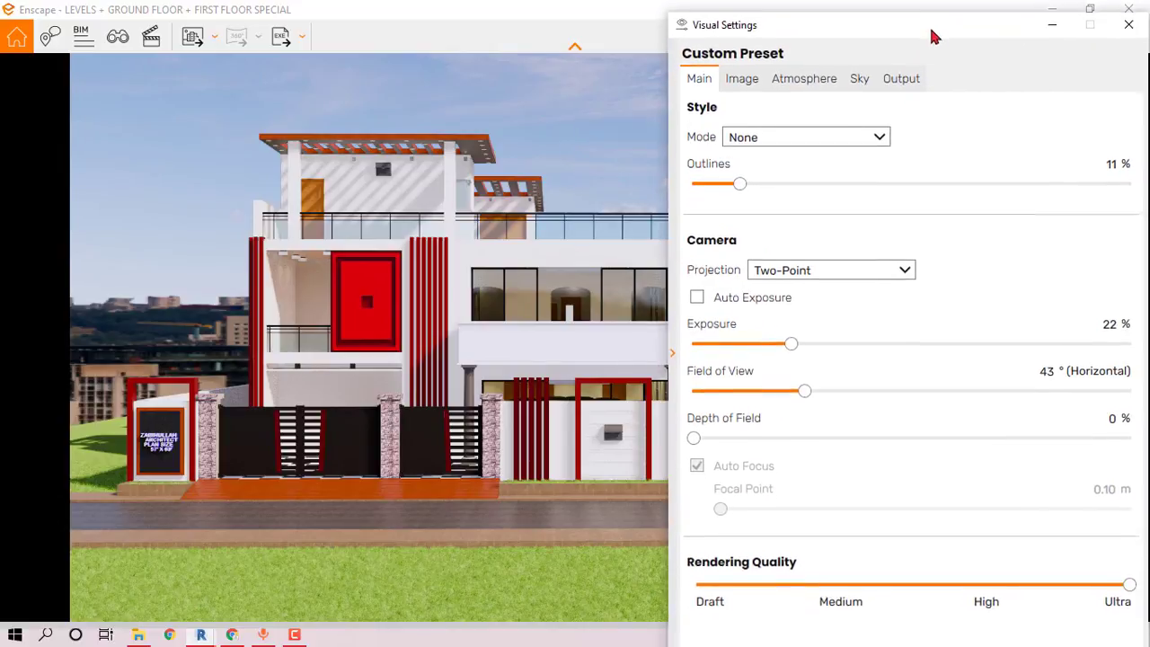
drag(804, 381, 993, 381)
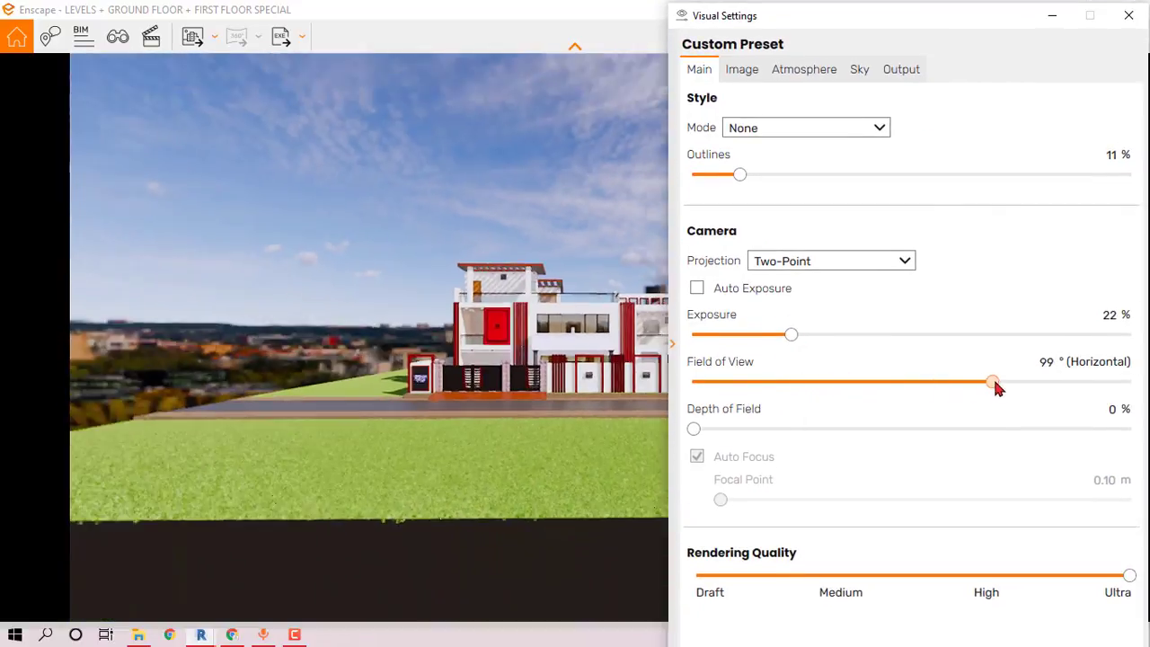
drag(899, 13, 1149, 38)
scroll(600, 335, up, 3)
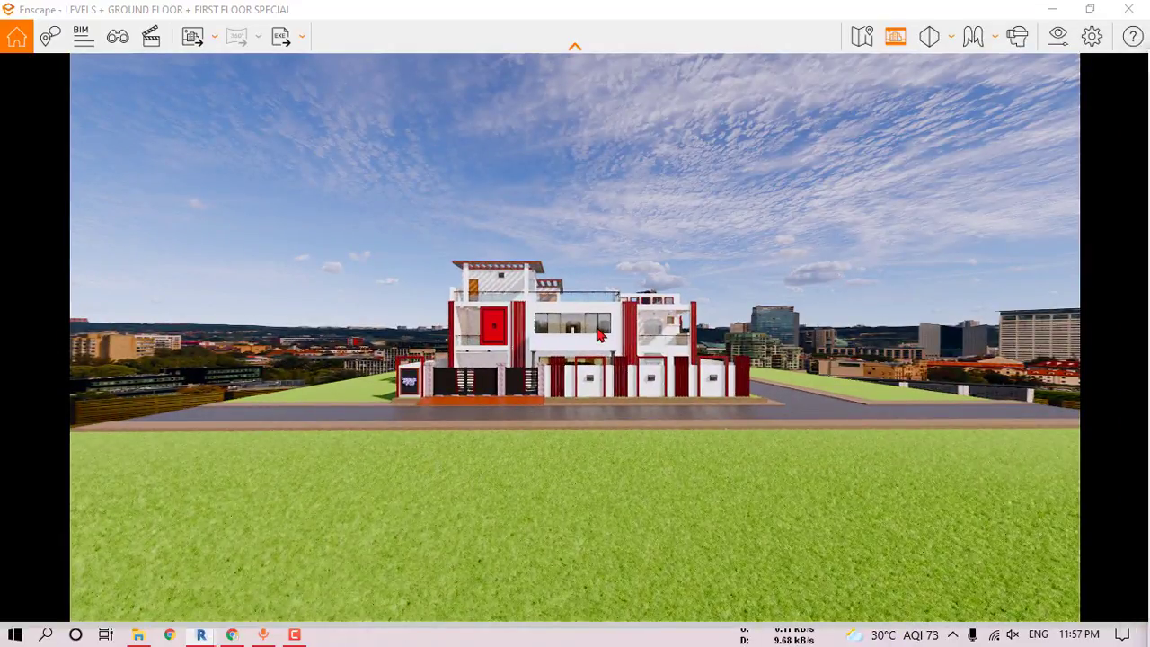
scroll(601, 336, up, 5)
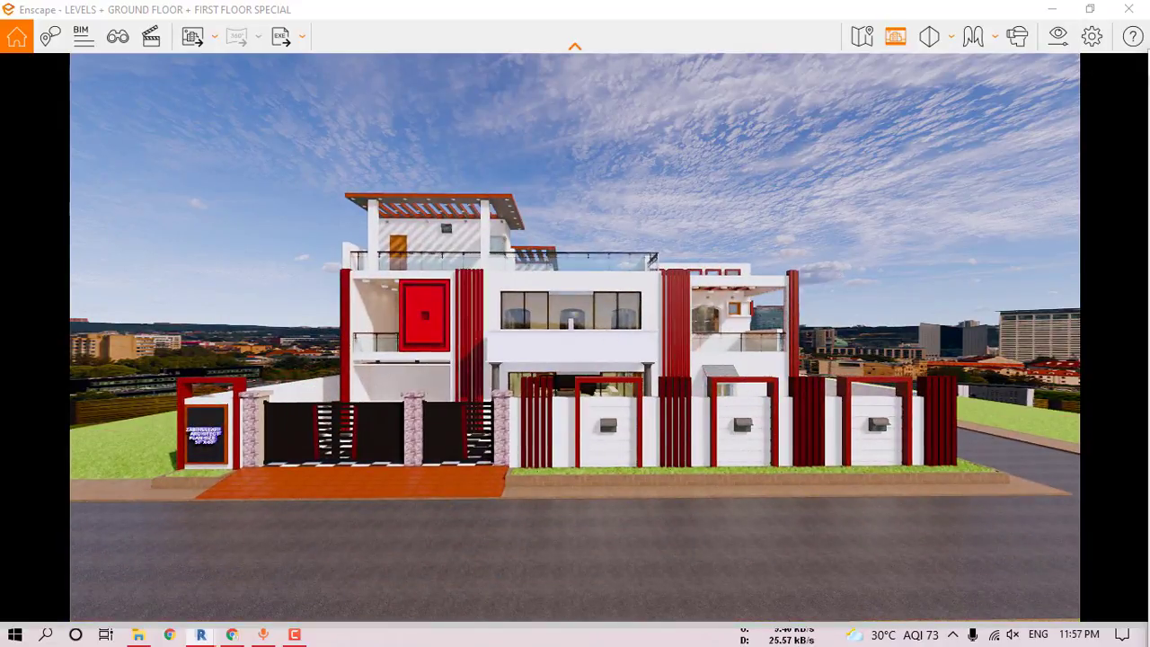
scroll(575, 338, up, 5)
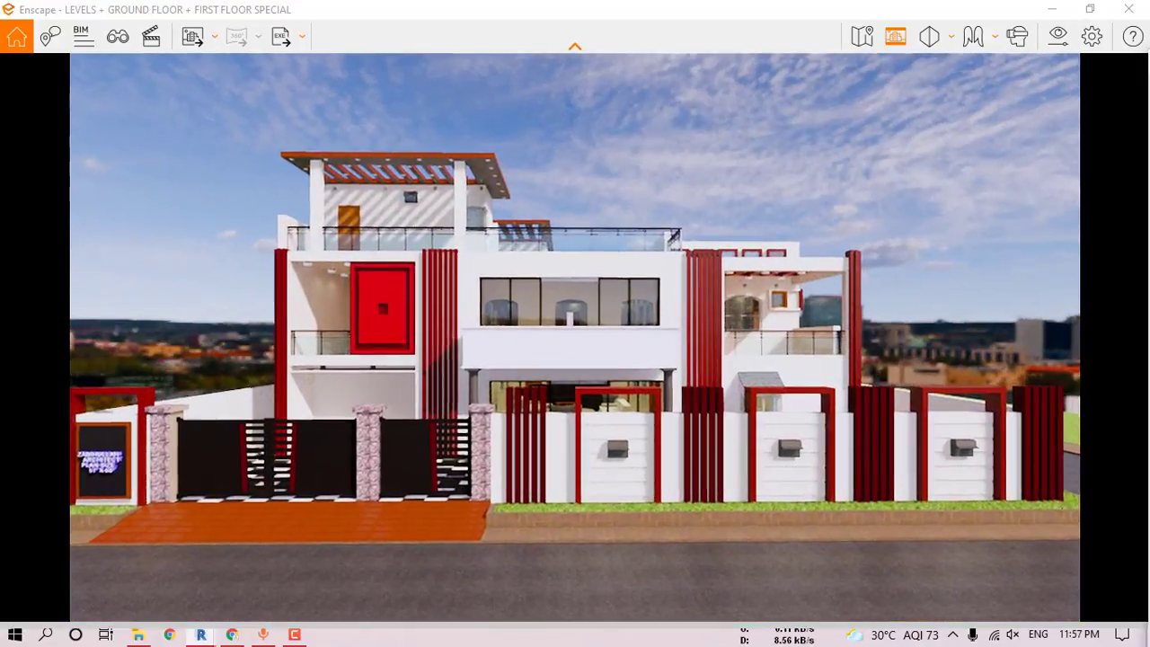
scroll(575, 337, down, 6)
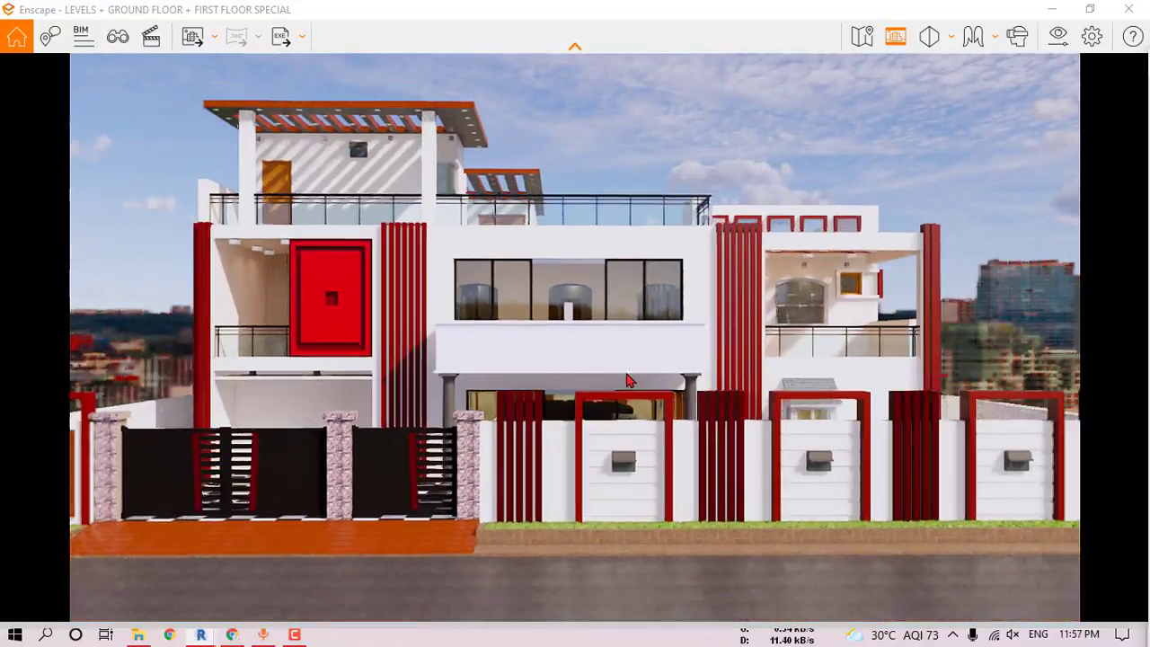
scroll(680, 329, up, 5)
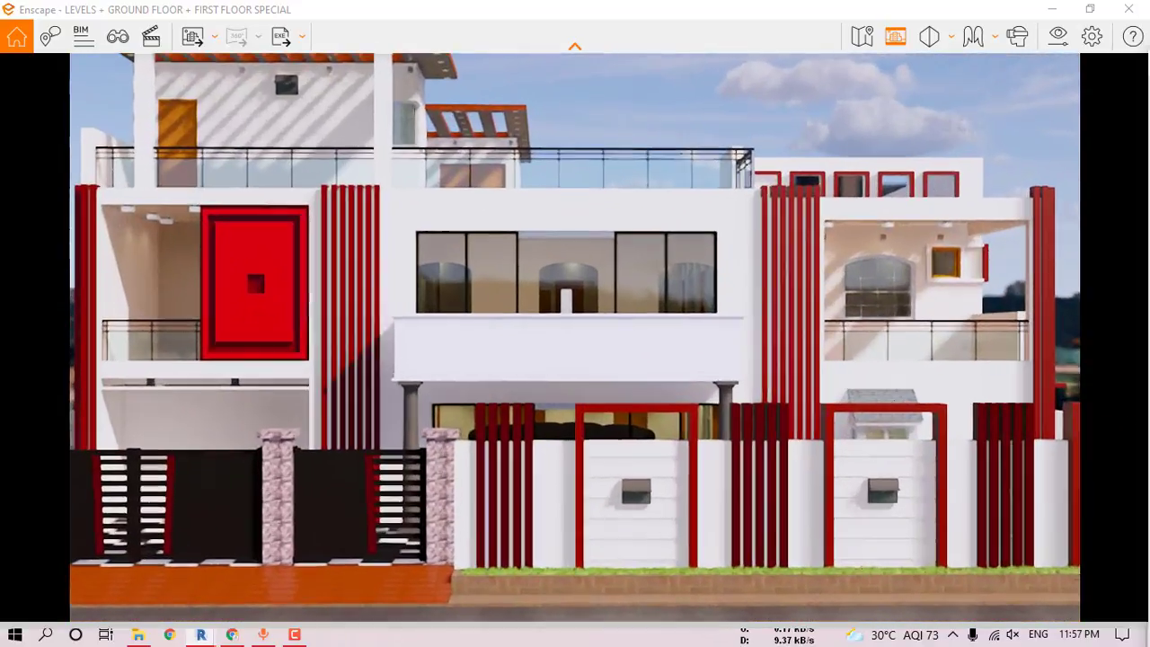
scroll(680, 329, down, 4)
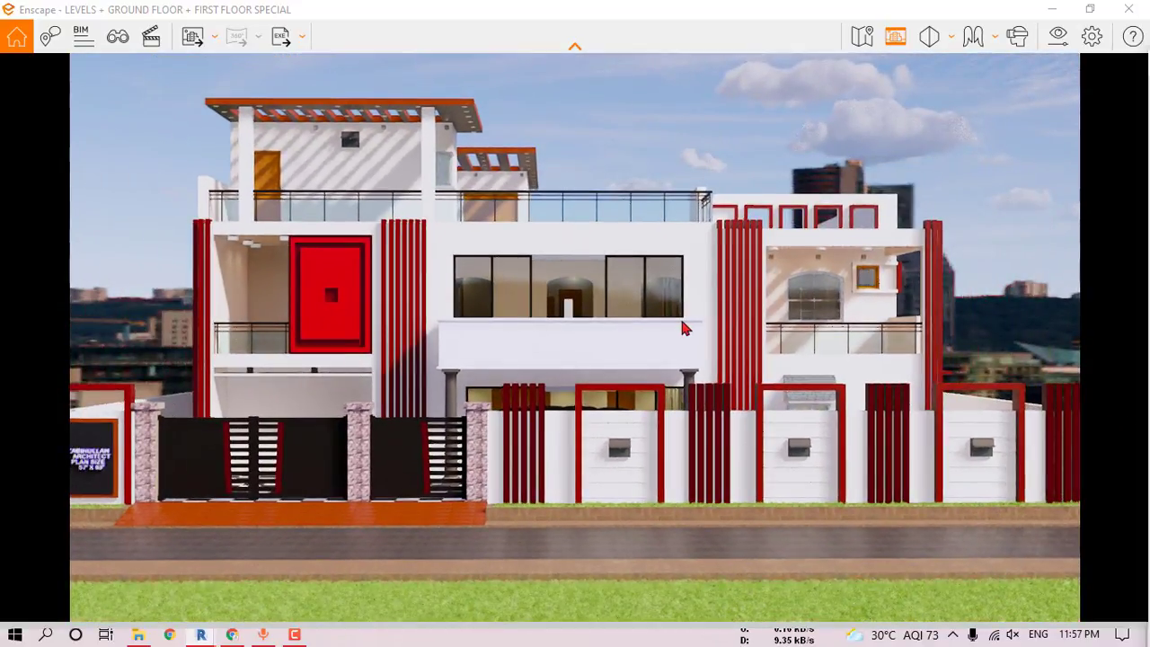
scroll(680, 329, up, 2)
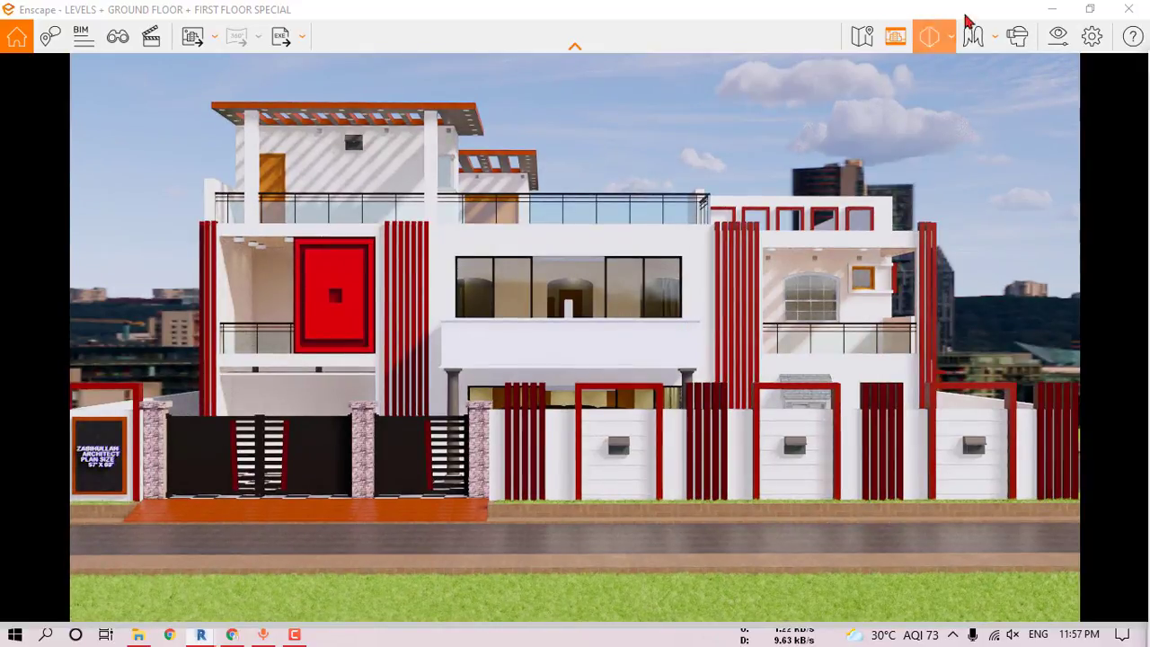
- Arrange the render window beside the Visual Settings window and set the horizontal field of view to 42°
click(1091, 9)
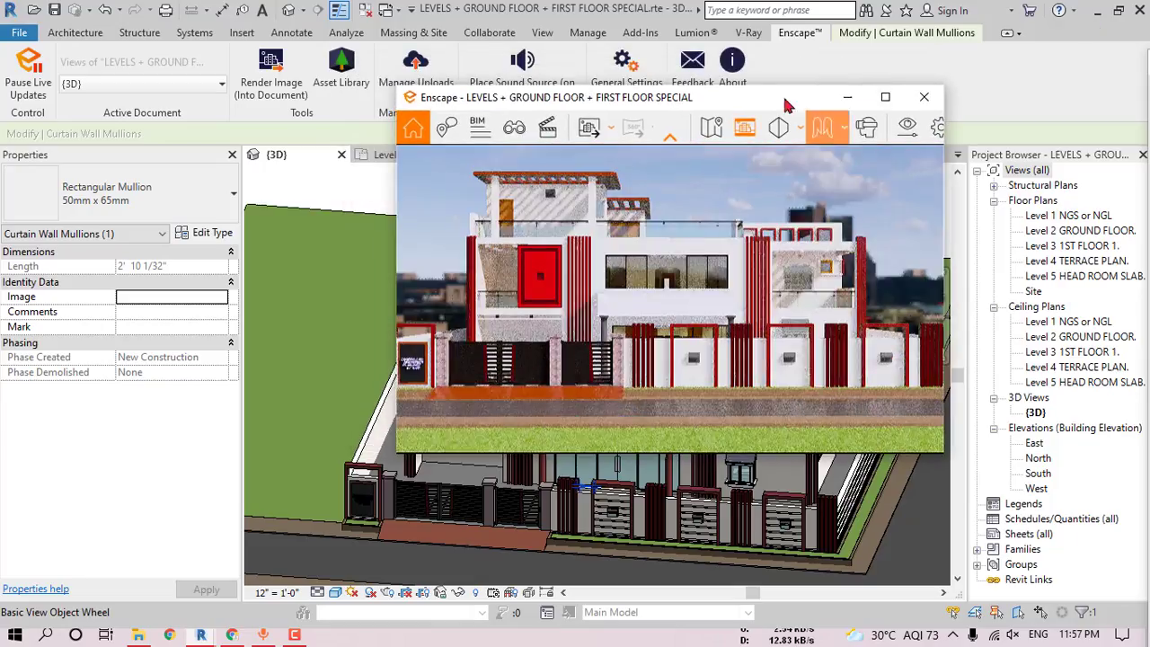
drag(656, 79, 3, 137)
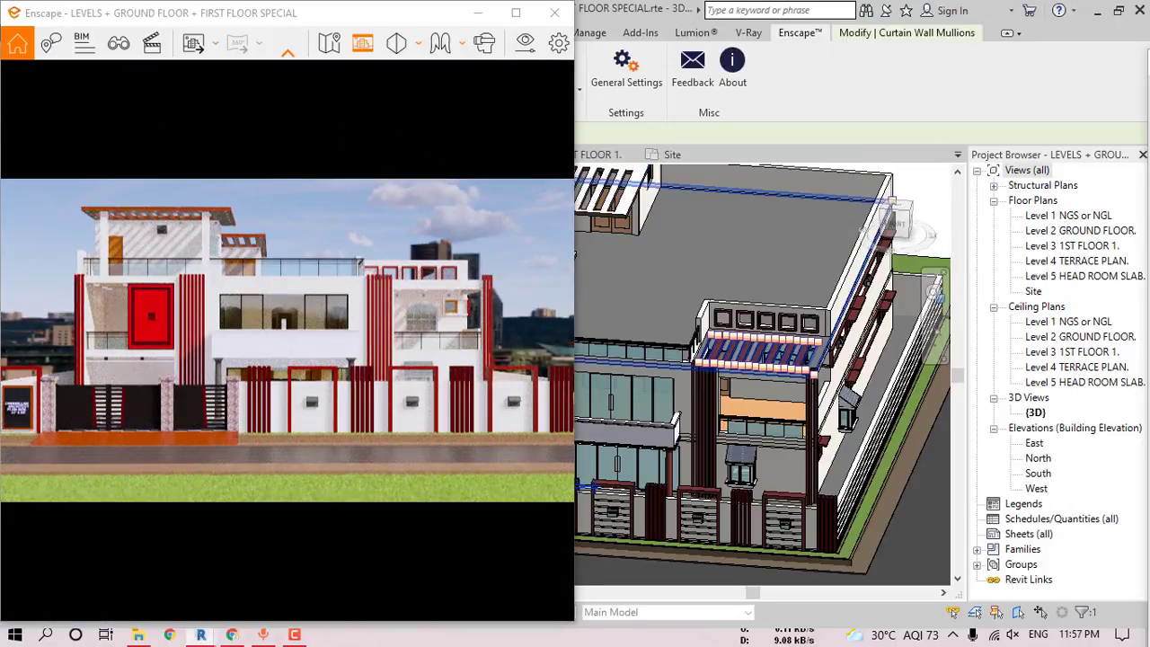
drag(1149, 72, 732, 25)
drag(576, 238, 666, 244)
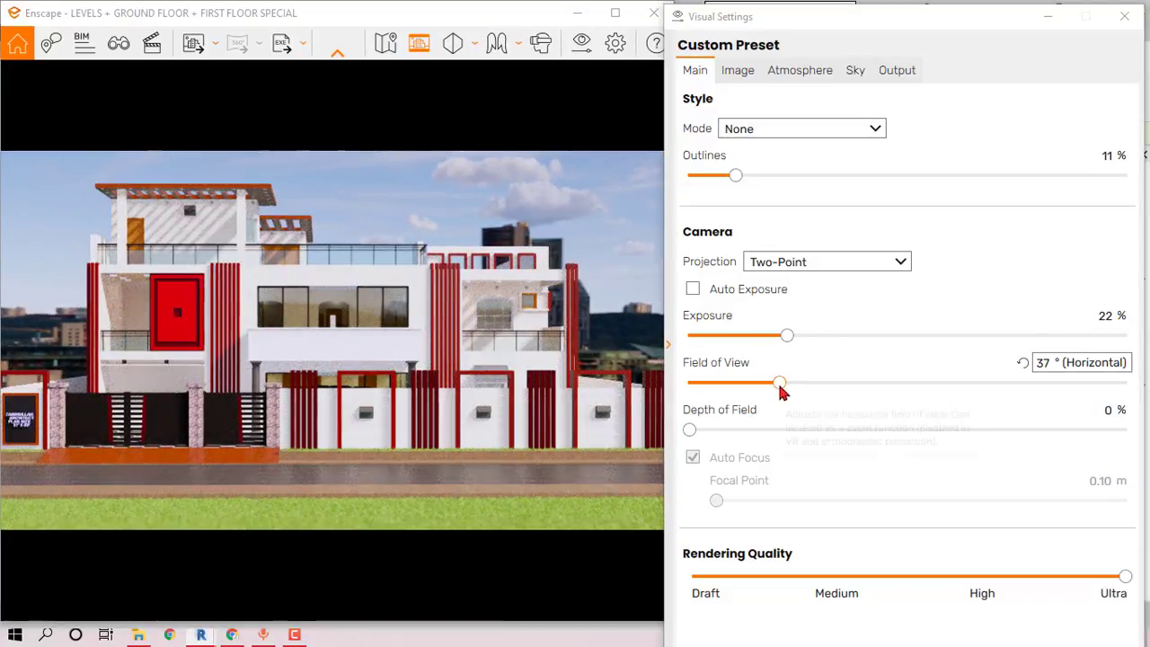
drag(780, 383, 800, 386)
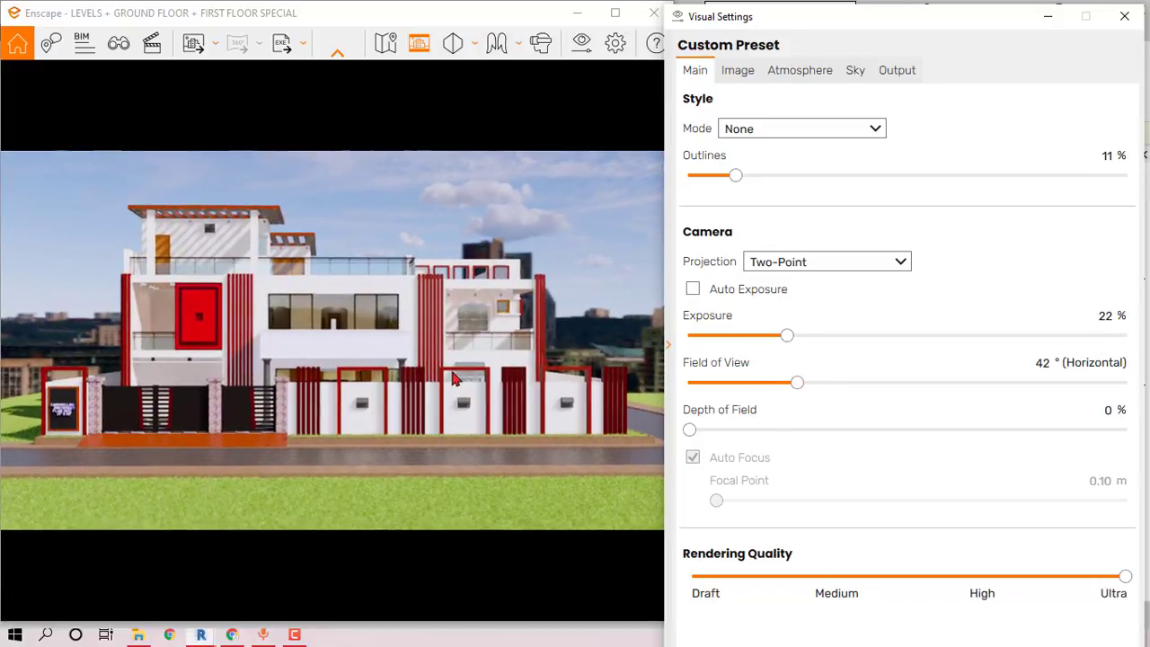
click(629, 335)
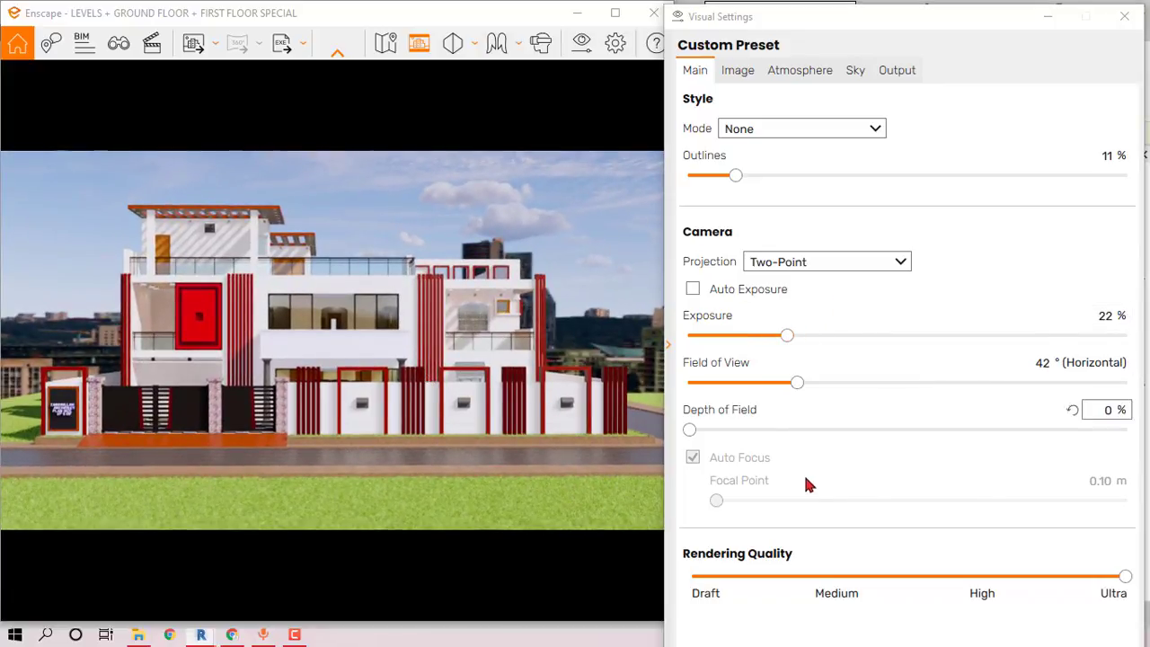
- Set the horizon source to Skybox, use its brightest point as sun direction, and set the rotation to 64°
click(739, 71)
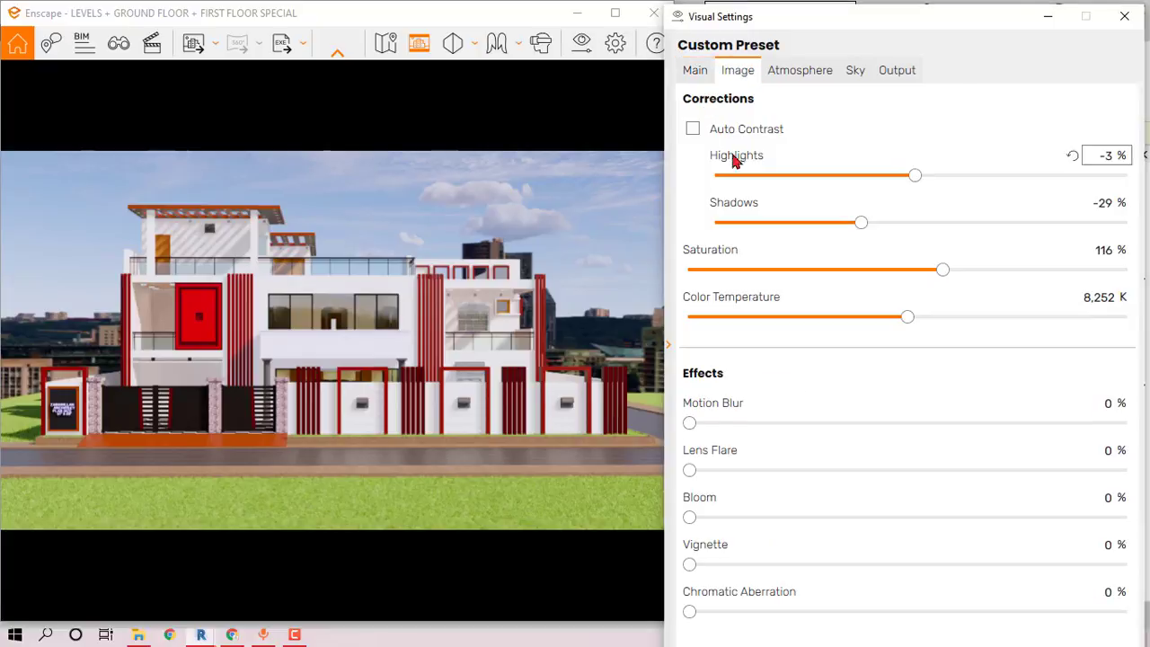
click(808, 75)
click(856, 73)
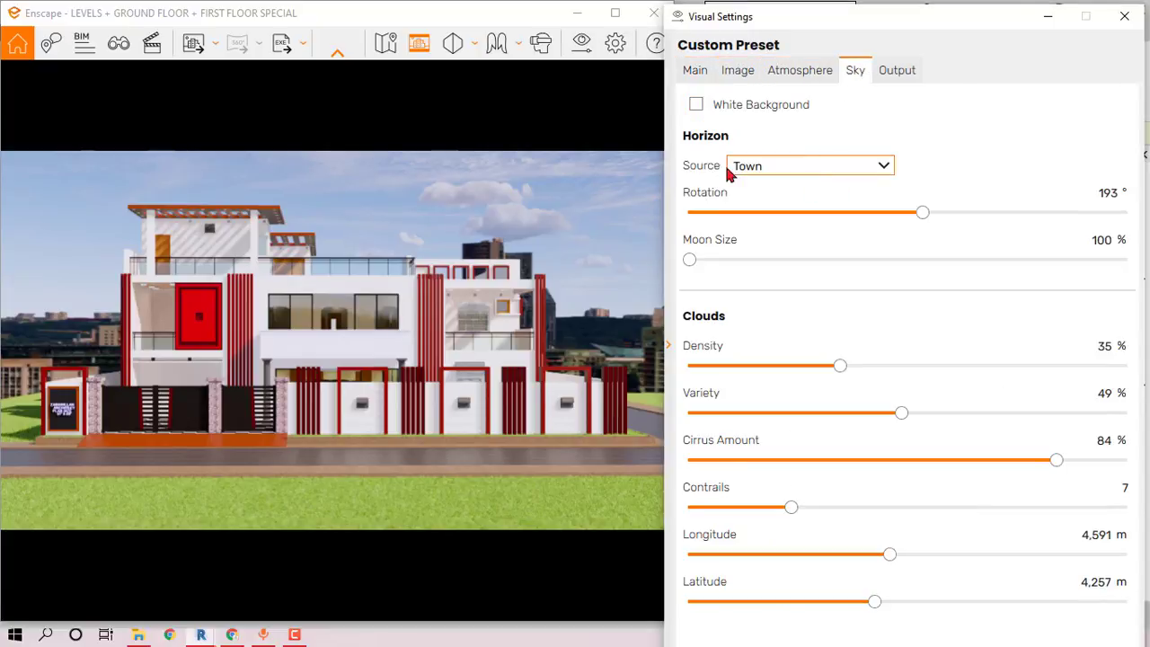
click(801, 173)
click(787, 204)
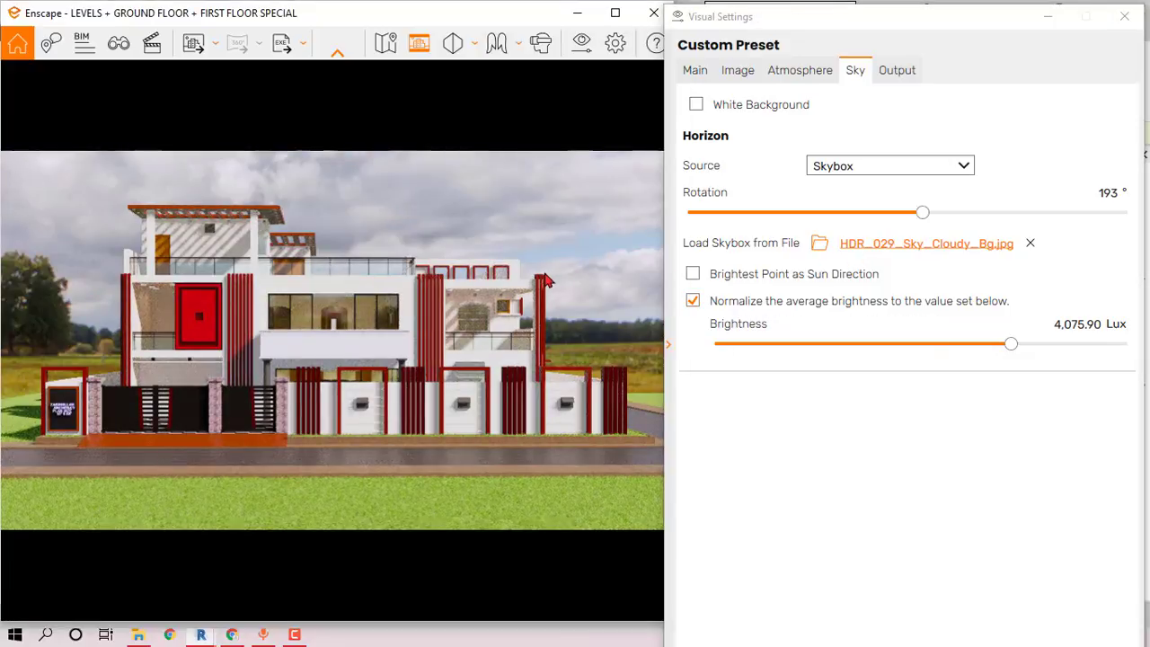
click(697, 274)
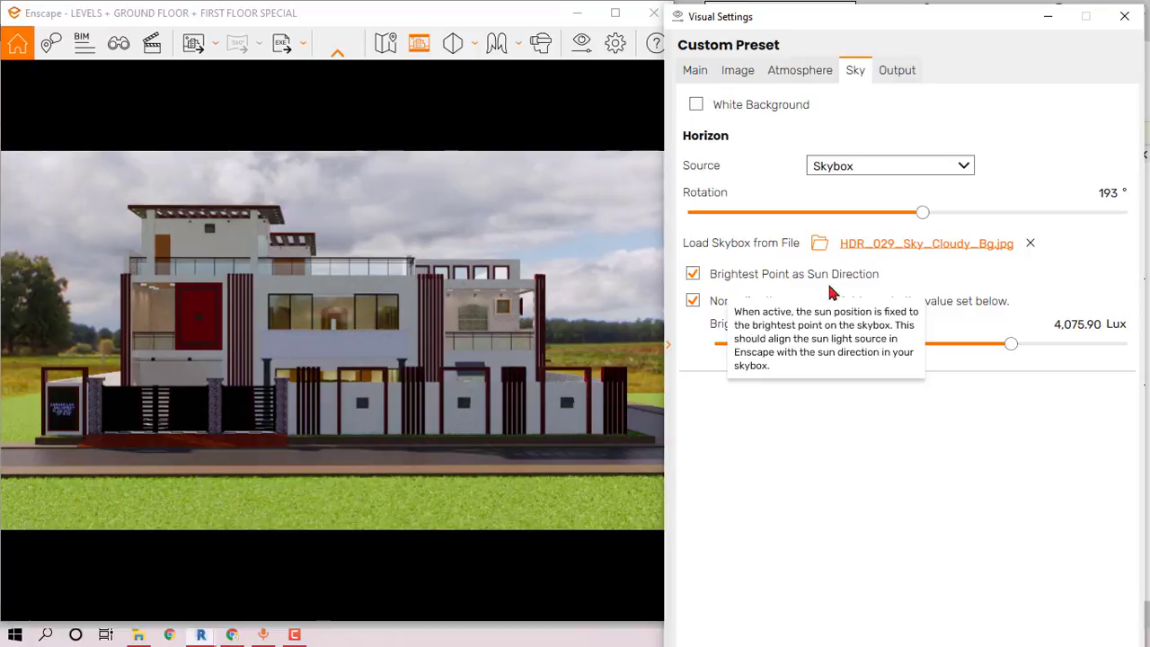
drag(926, 214, 771, 223)
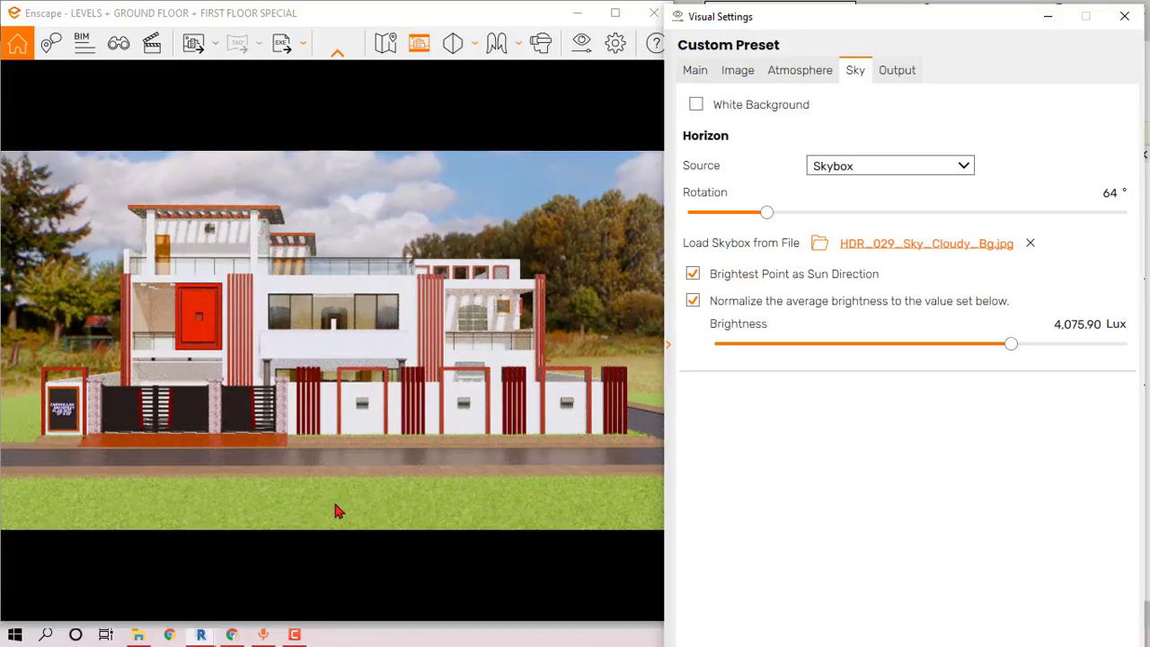
- Switch to Chrome and search the web for HDRI images in a new tab
click(240, 640)
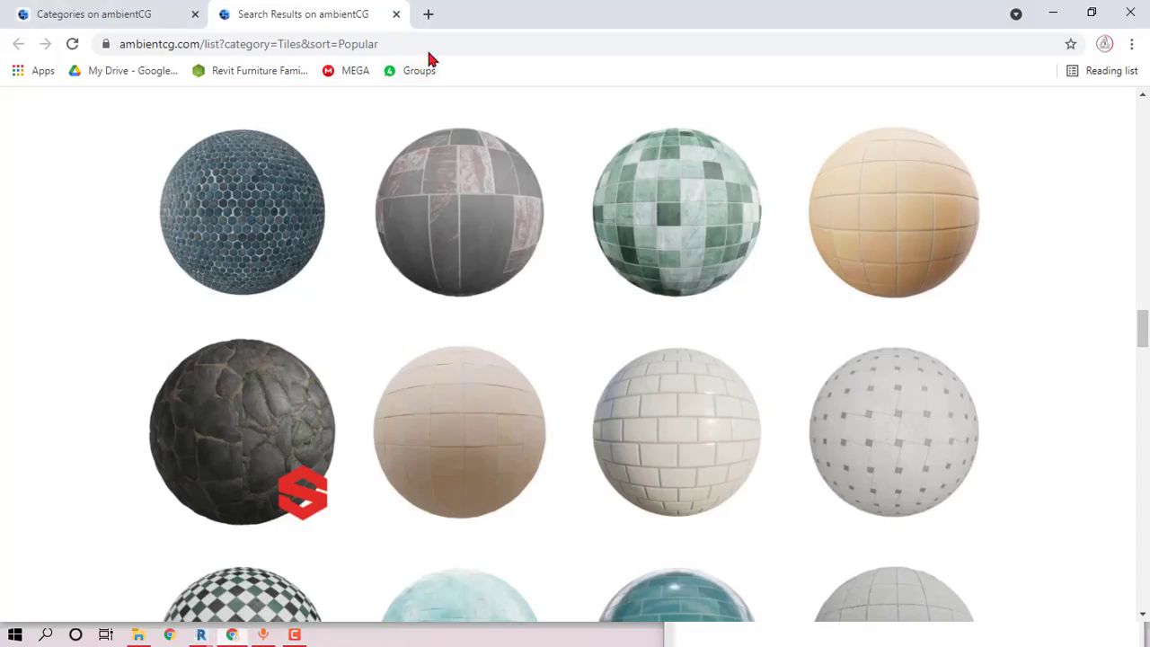
click(429, 14)
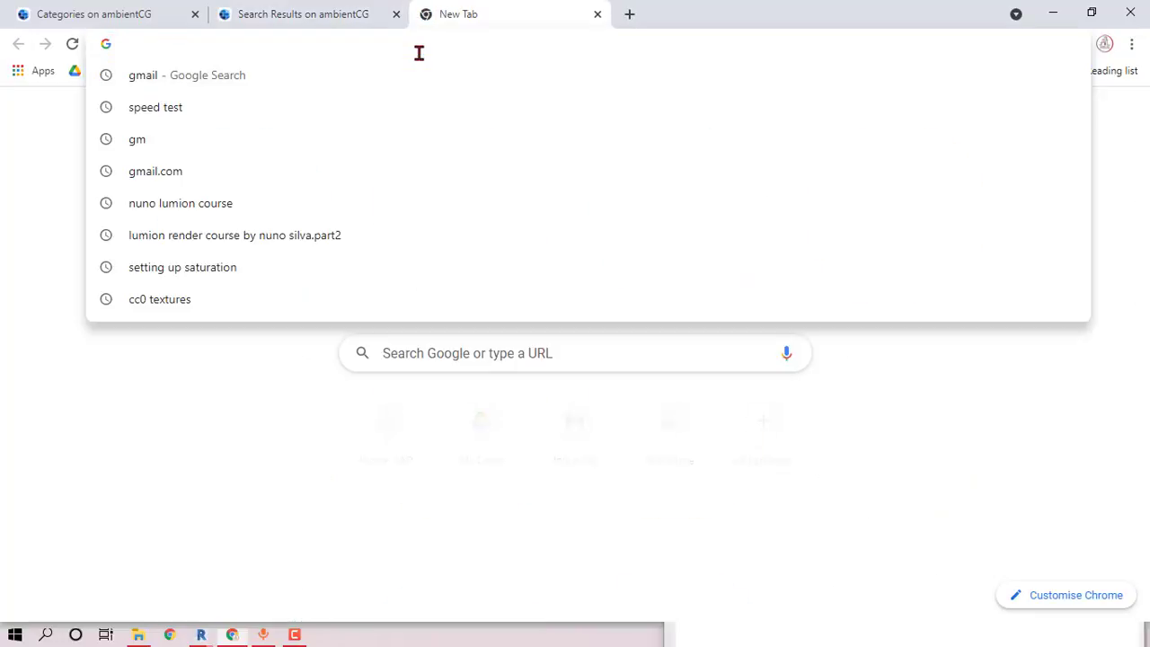
text(HDR)
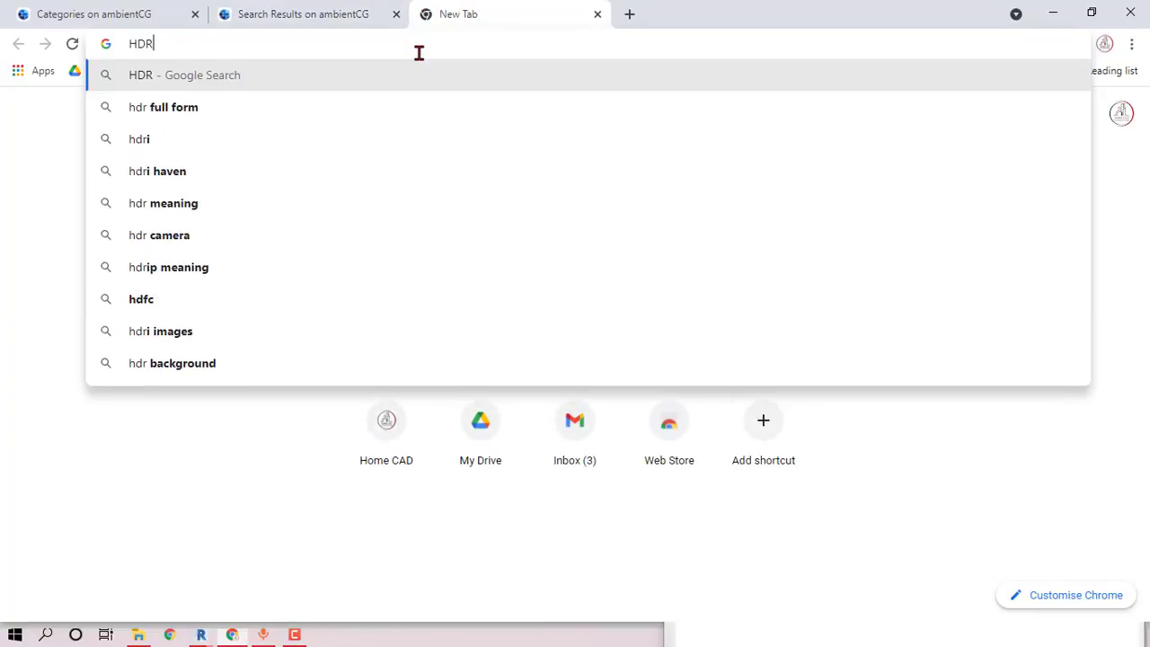
text(I IMAGES)
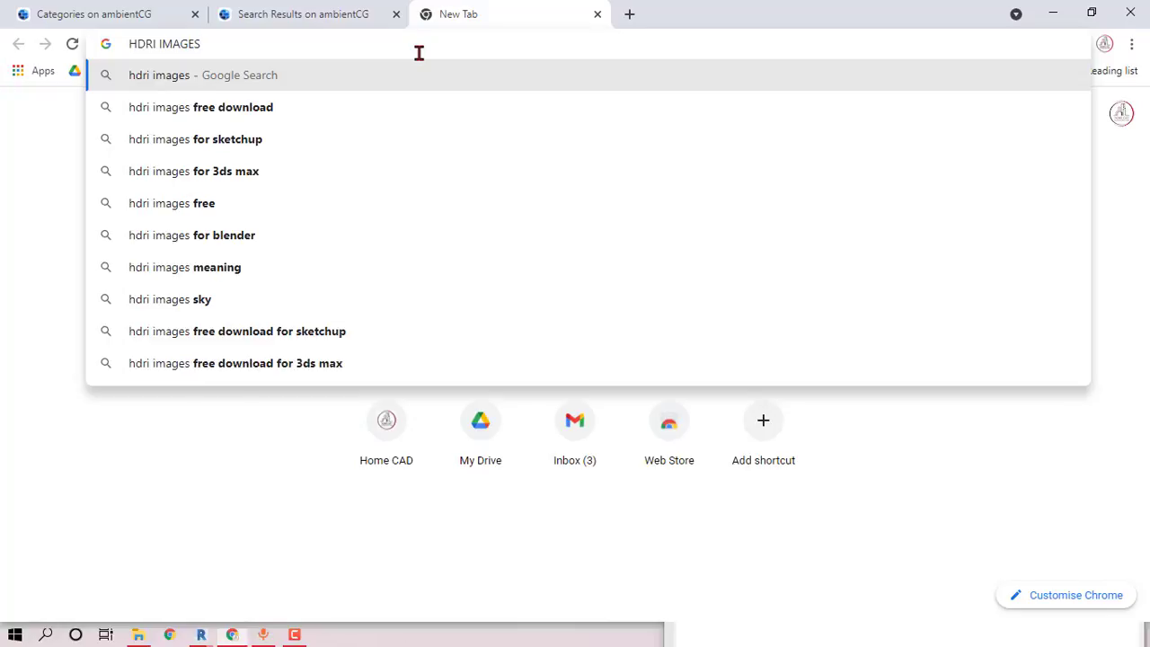
key(Return)
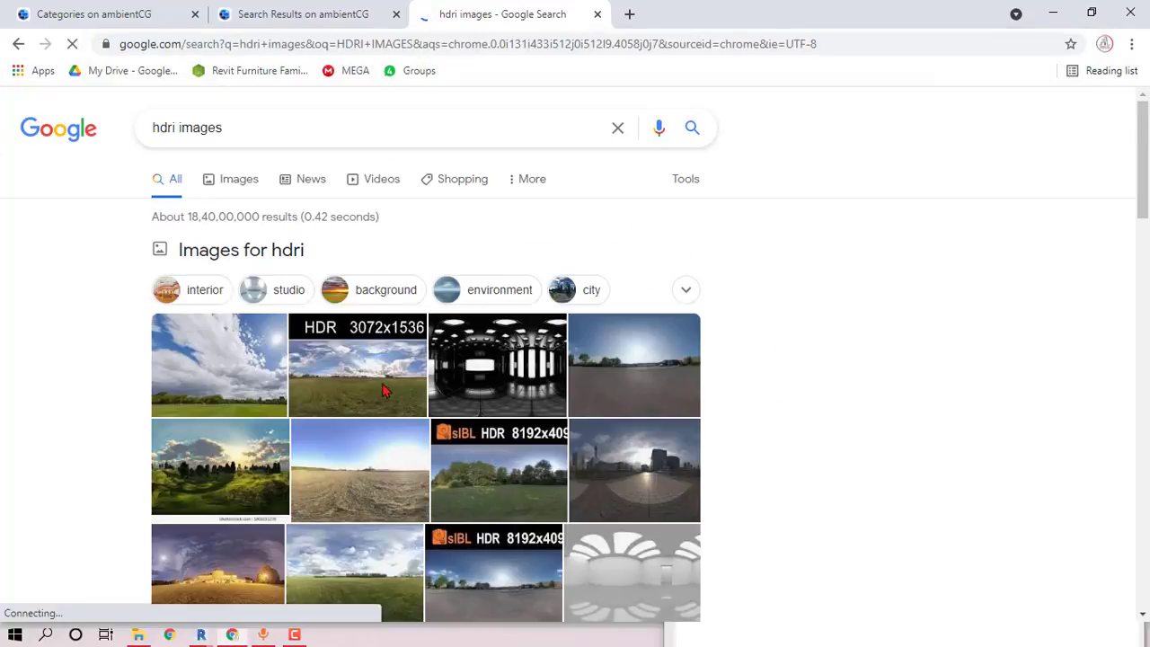
- Open the Poly Haven site from the search results, browse its HDRIs, and accept the cookie notice
scroll(383, 390, down, 4)
scroll(383, 390, down, 1)
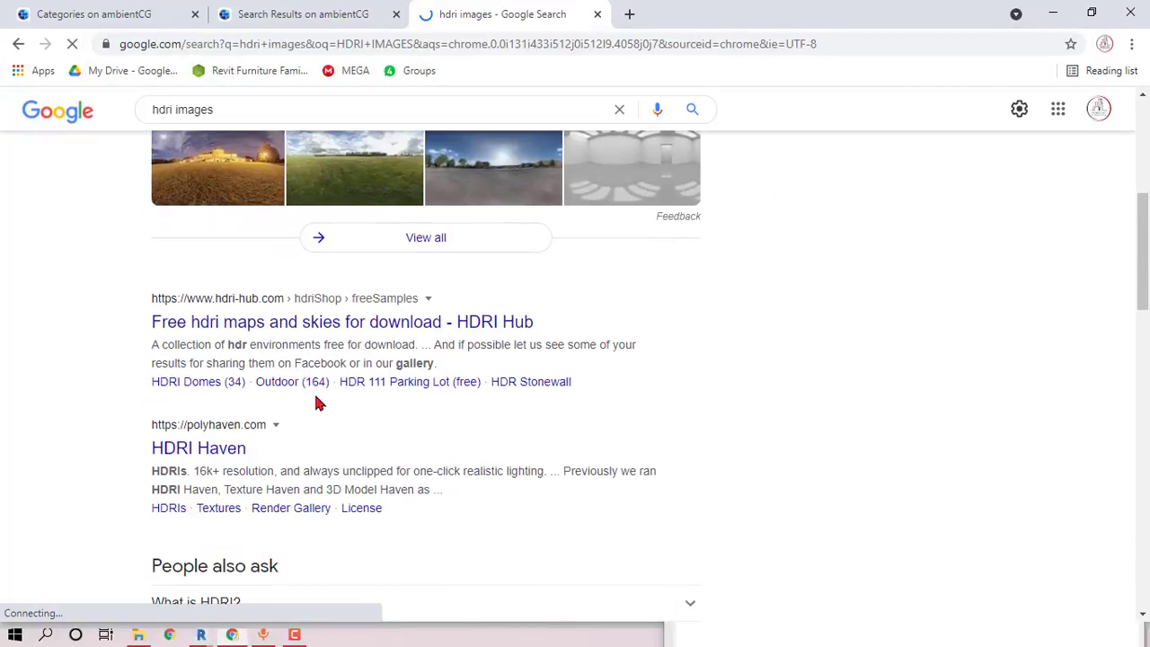
click(236, 444)
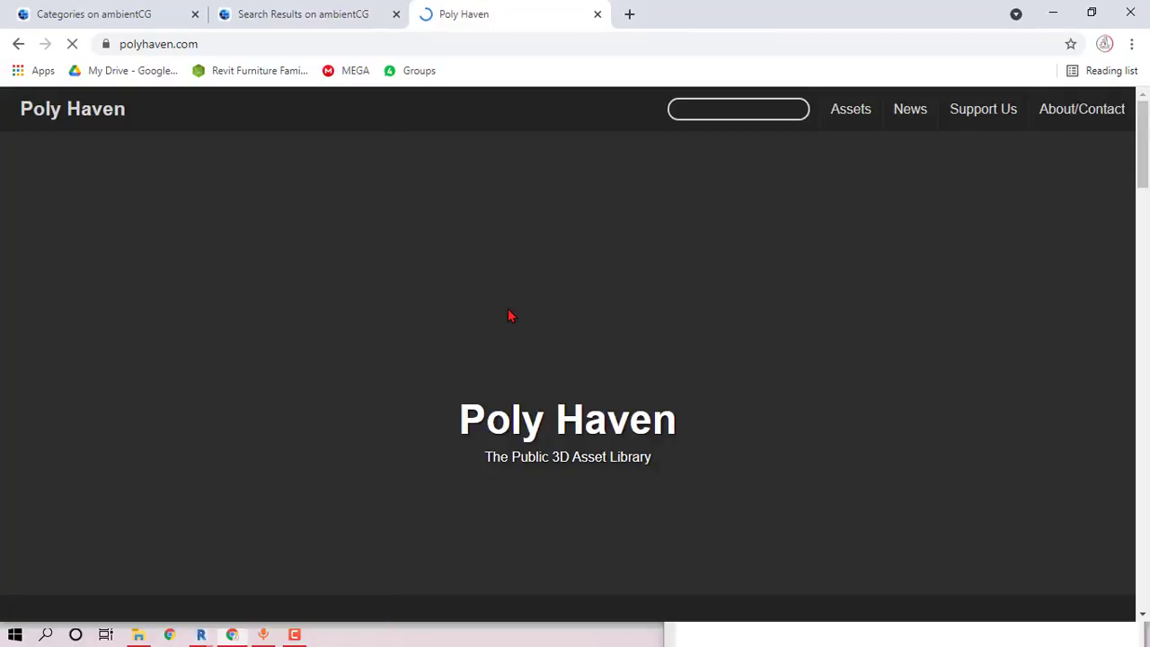
scroll(508, 316, down, 10)
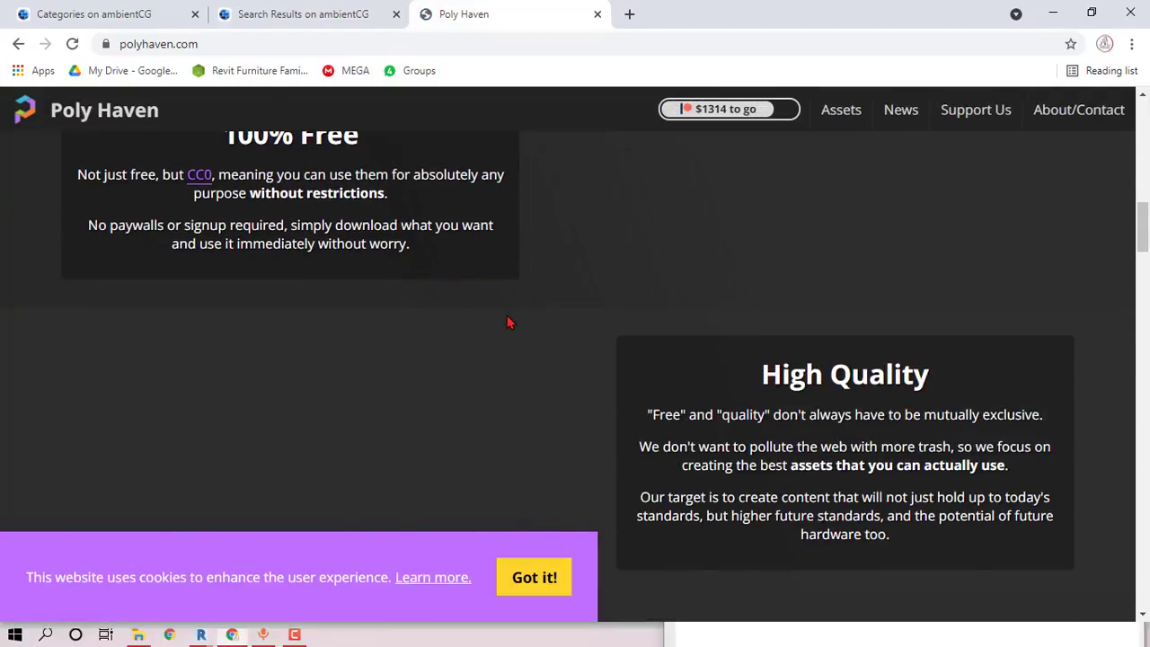
scroll(508, 321, down, 4)
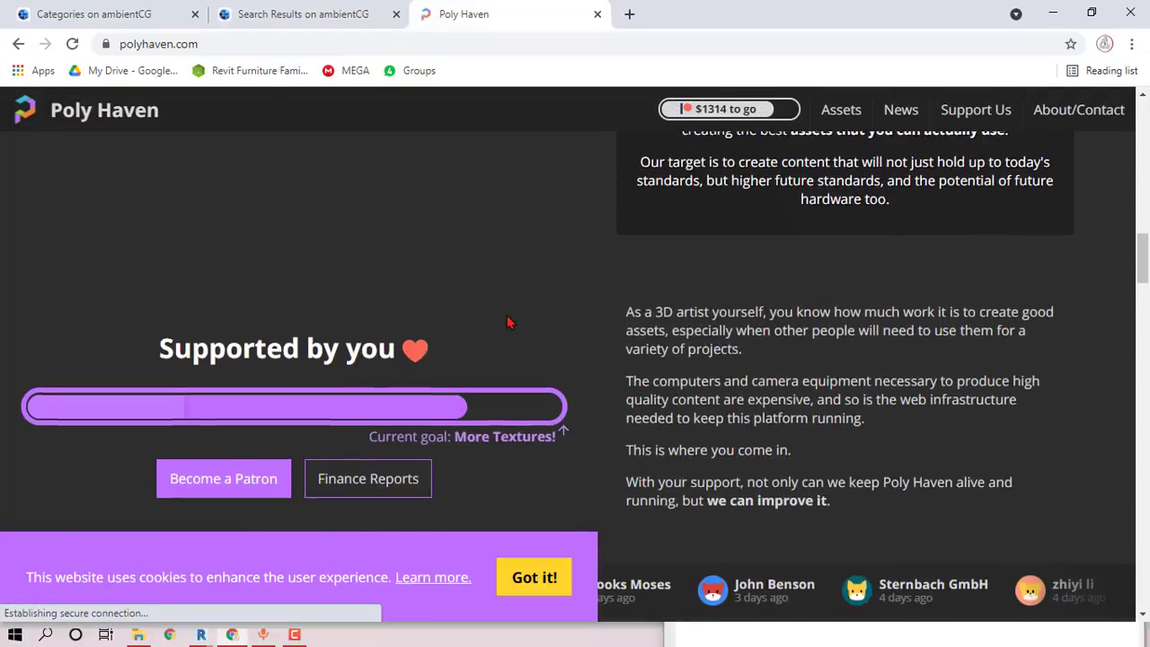
scroll(507, 321, up, 12)
scroll(470, 333, down, 2)
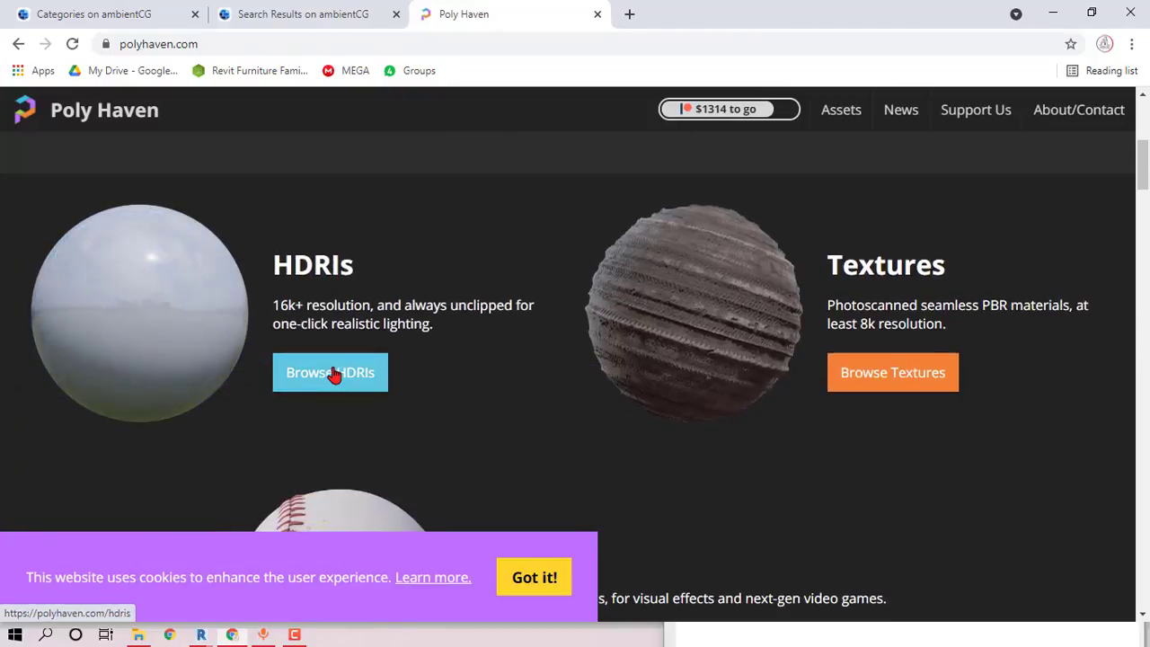
click(333, 374)
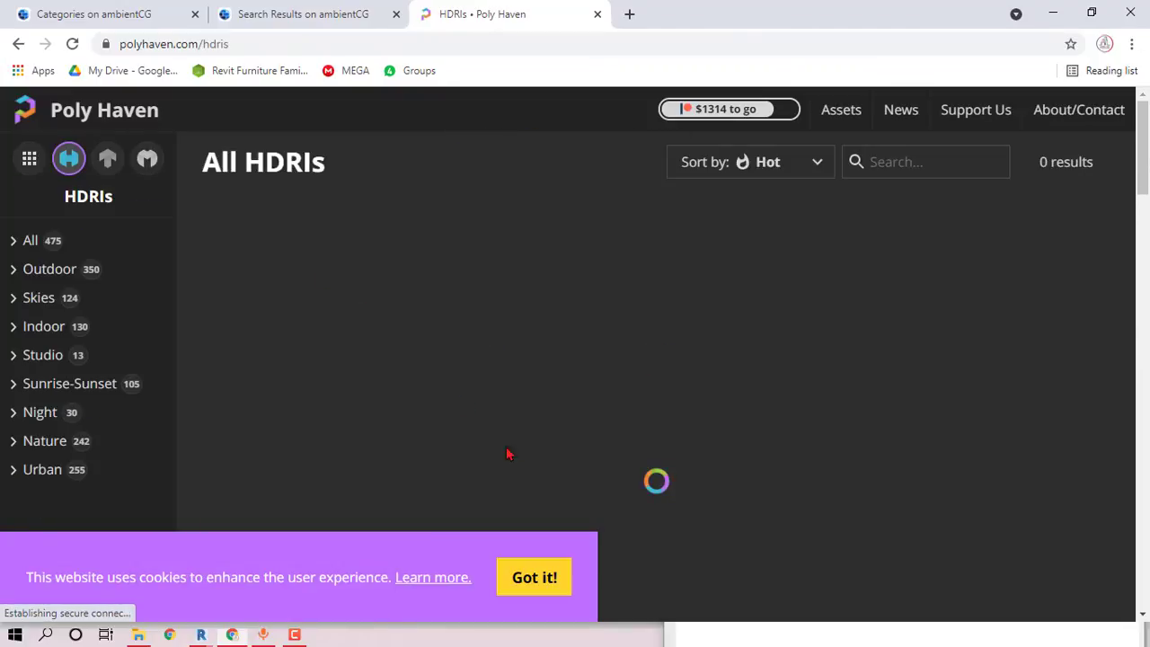
click(535, 577)
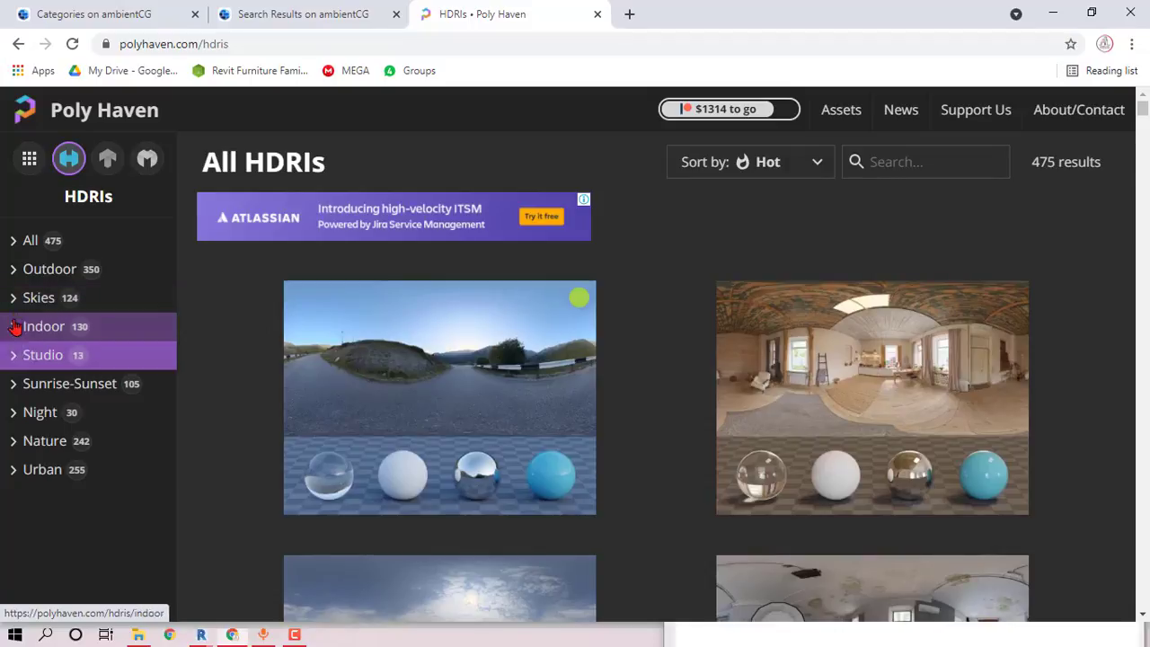
- Narrow the HDRI library to the Outdoor, Urban, Overcast category and look through its skies
click(25, 276)
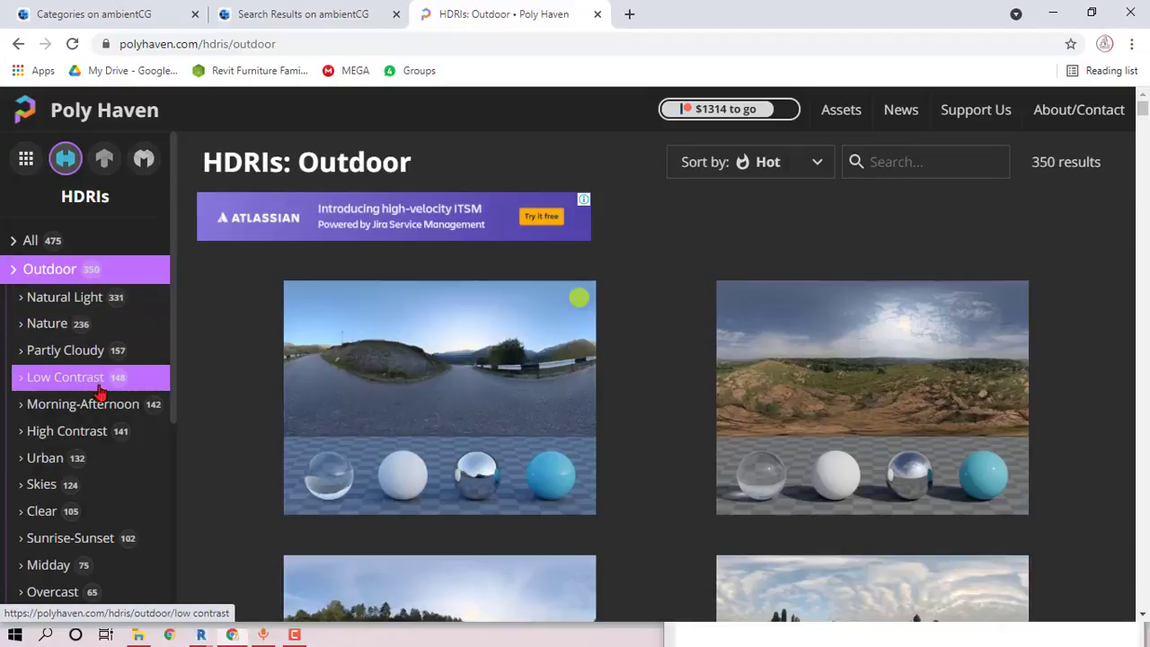
click(47, 458)
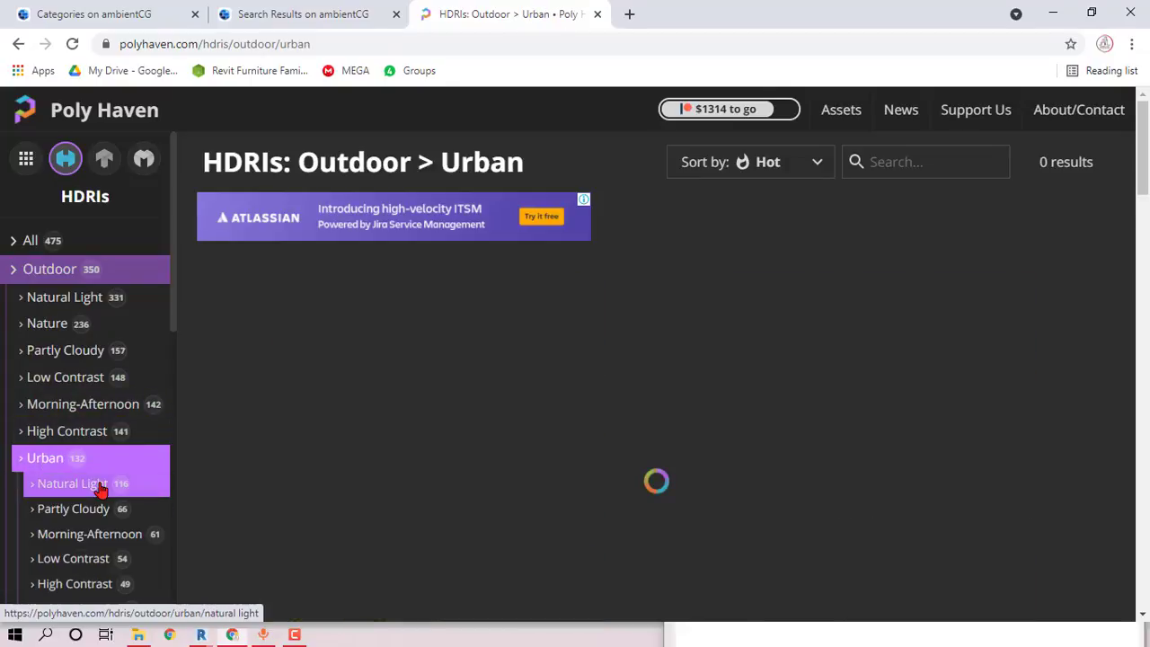
scroll(63, 467, down, 2)
scroll(80, 419, down, 1)
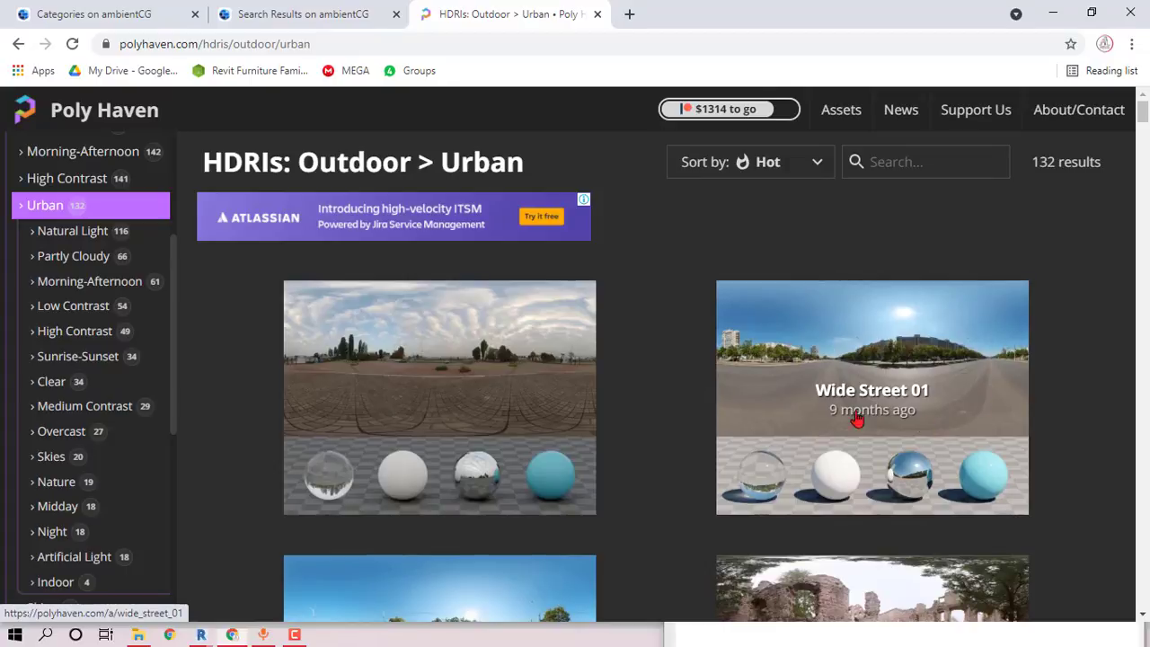
scroll(853, 341, down, 2)
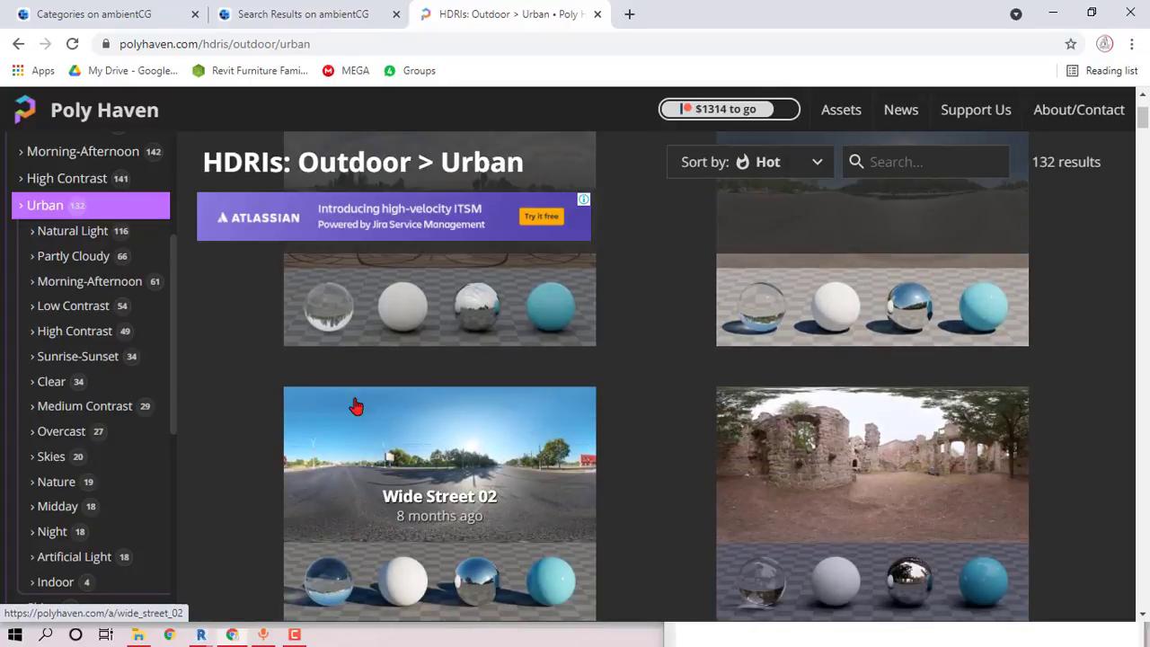
click(54, 431)
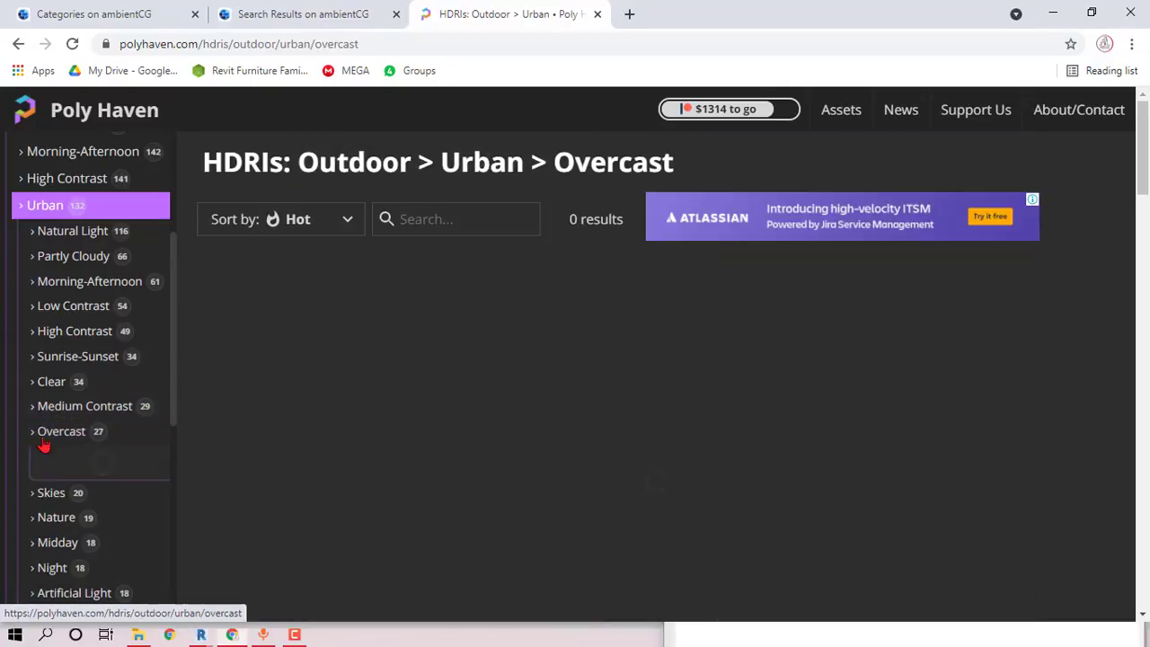
scroll(659, 378, down, 1)
scroll(678, 389, up, 1)
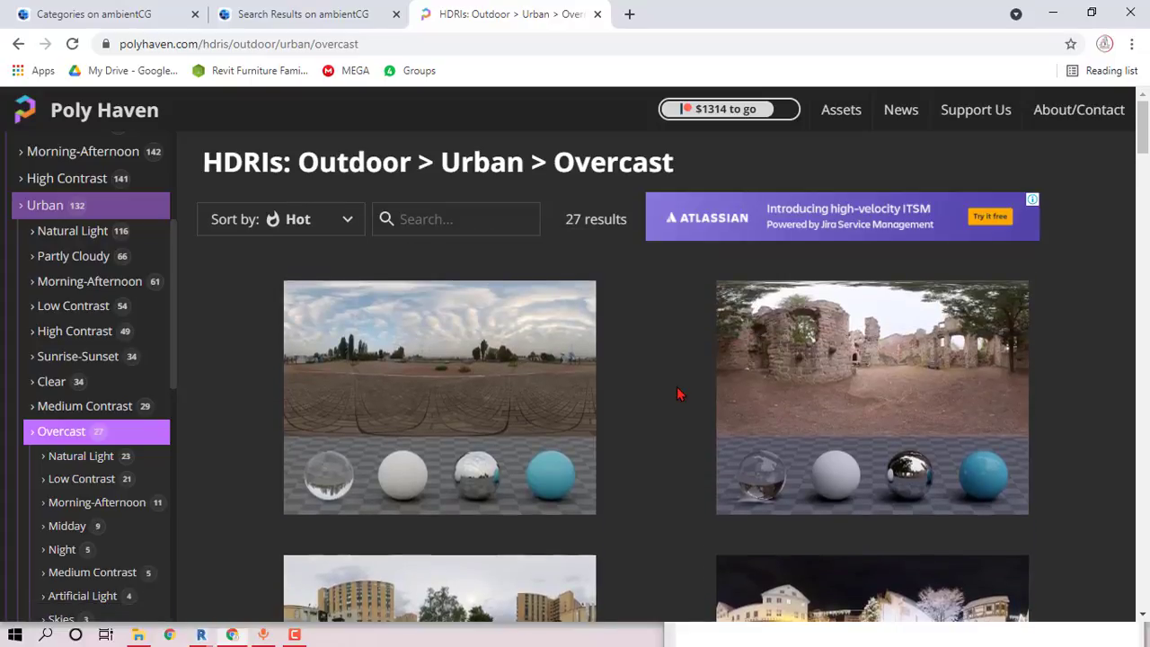
scroll(677, 388, down, 2)
scroll(678, 389, down, 1)
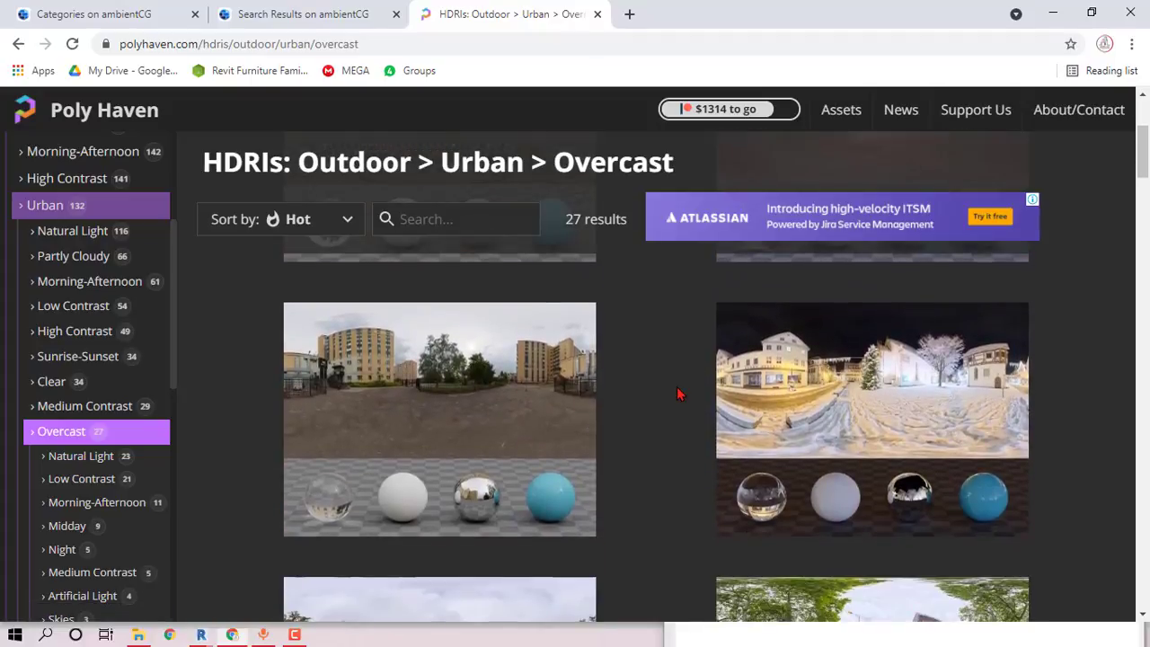
- Open the Urban Courtyard 02 HDRI and download it at 16K resolution in HDR format
click(437, 389)
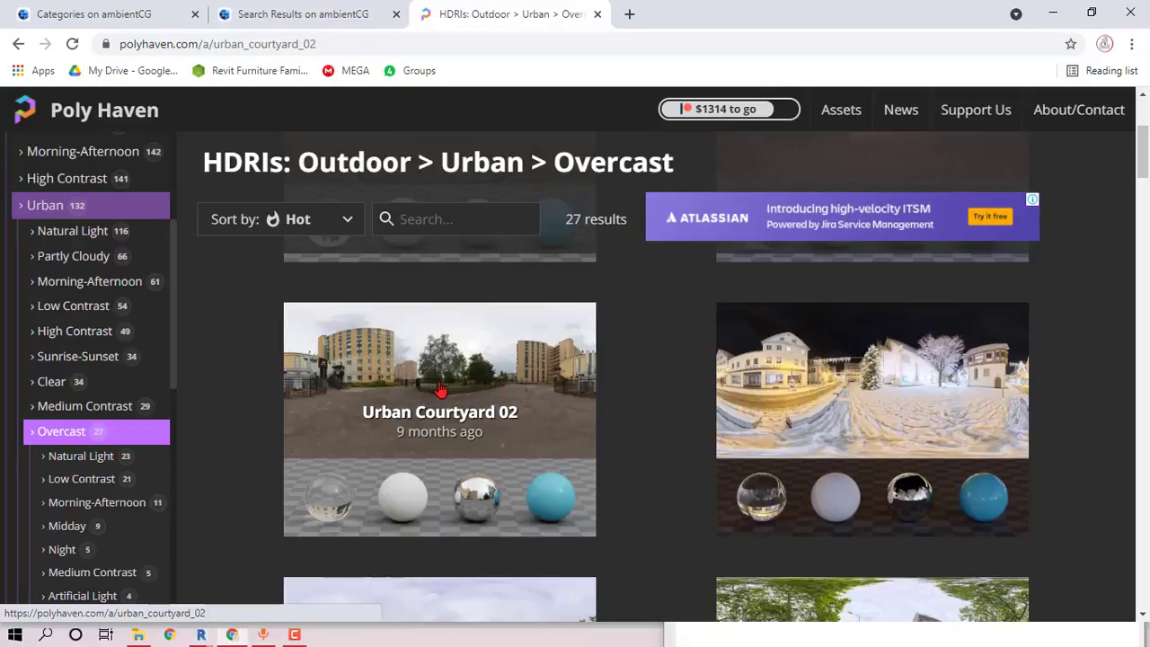
click(887, 168)
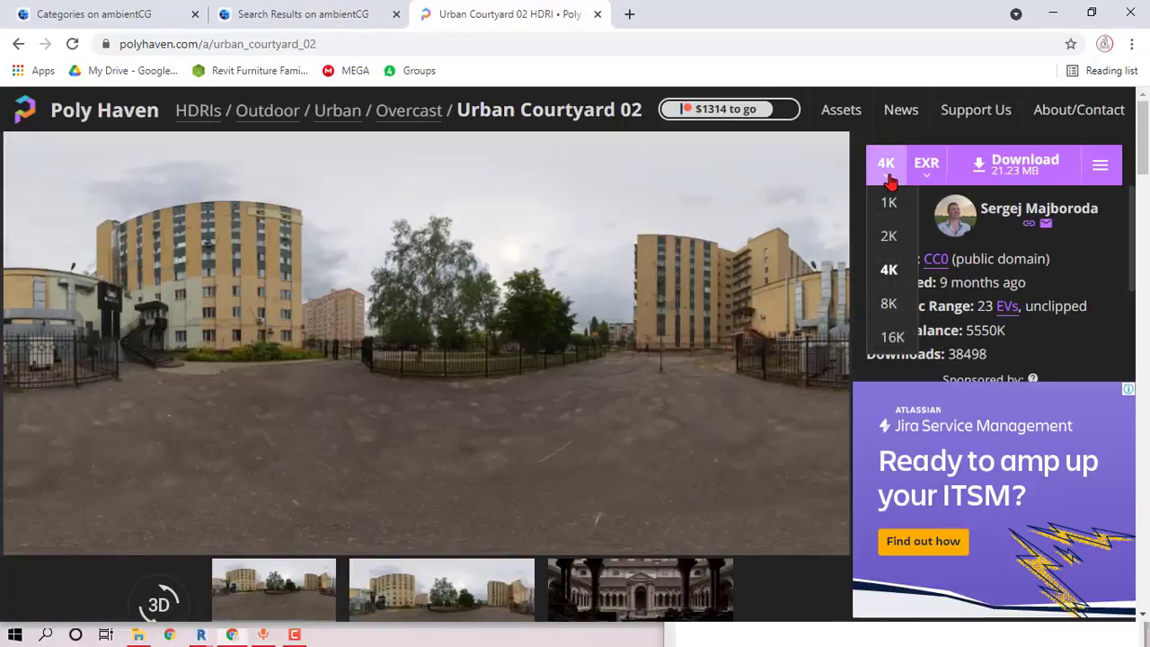
scroll(901, 303, down, 2)
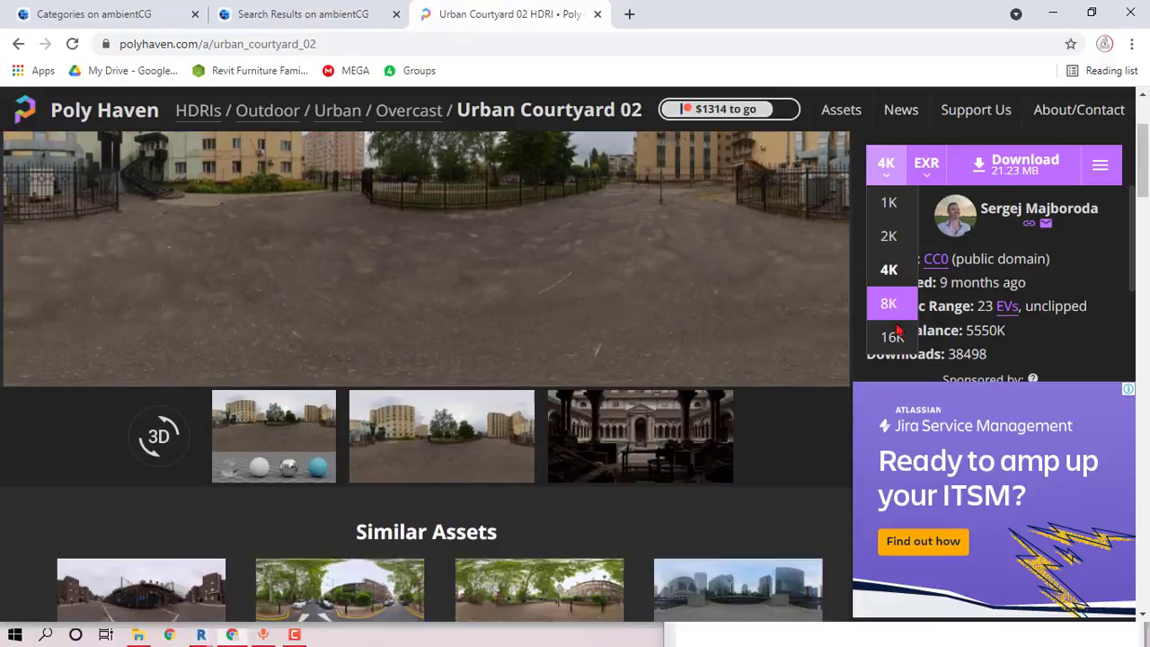
scroll(661, 282, up, 2)
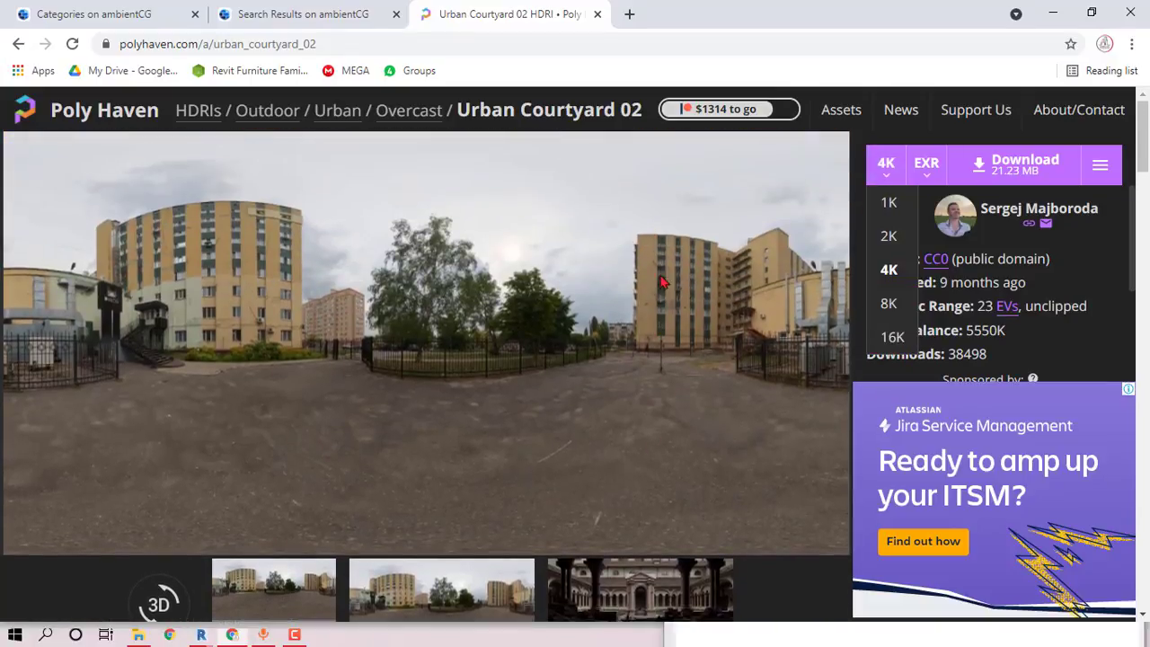
click(891, 339)
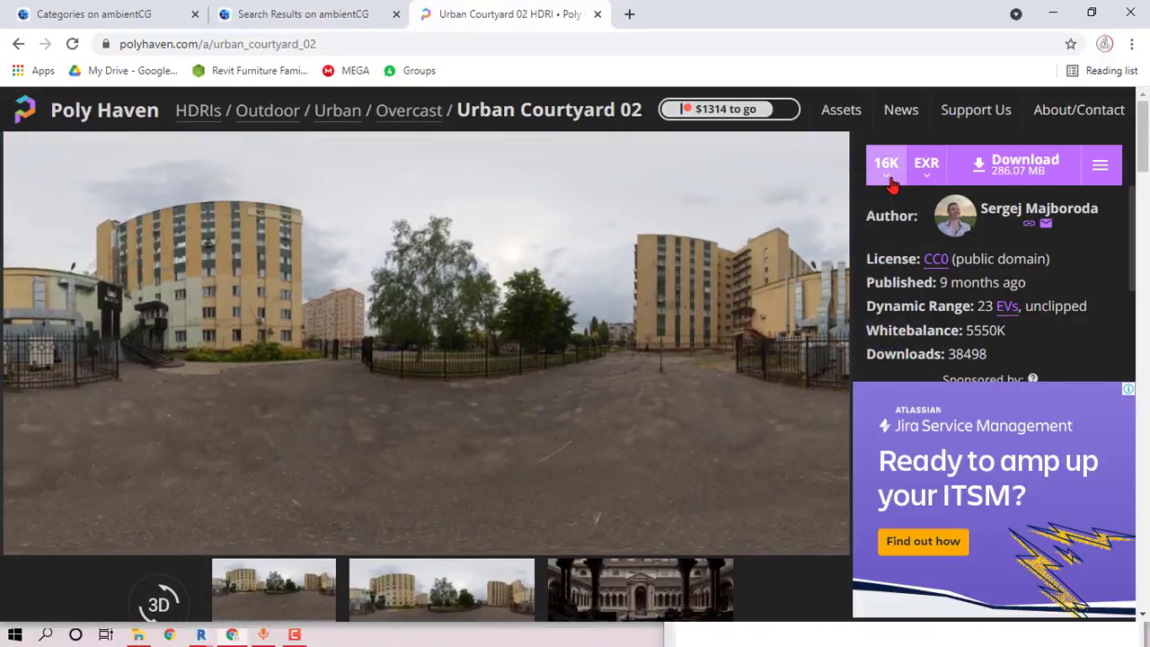
click(926, 175)
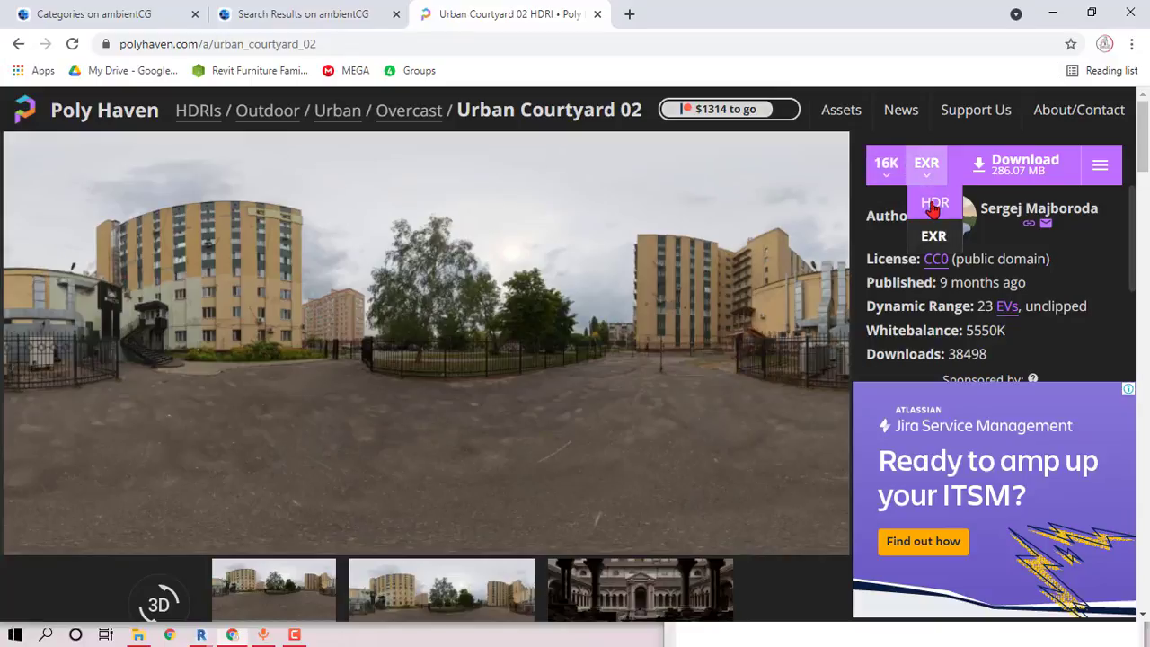
click(930, 202)
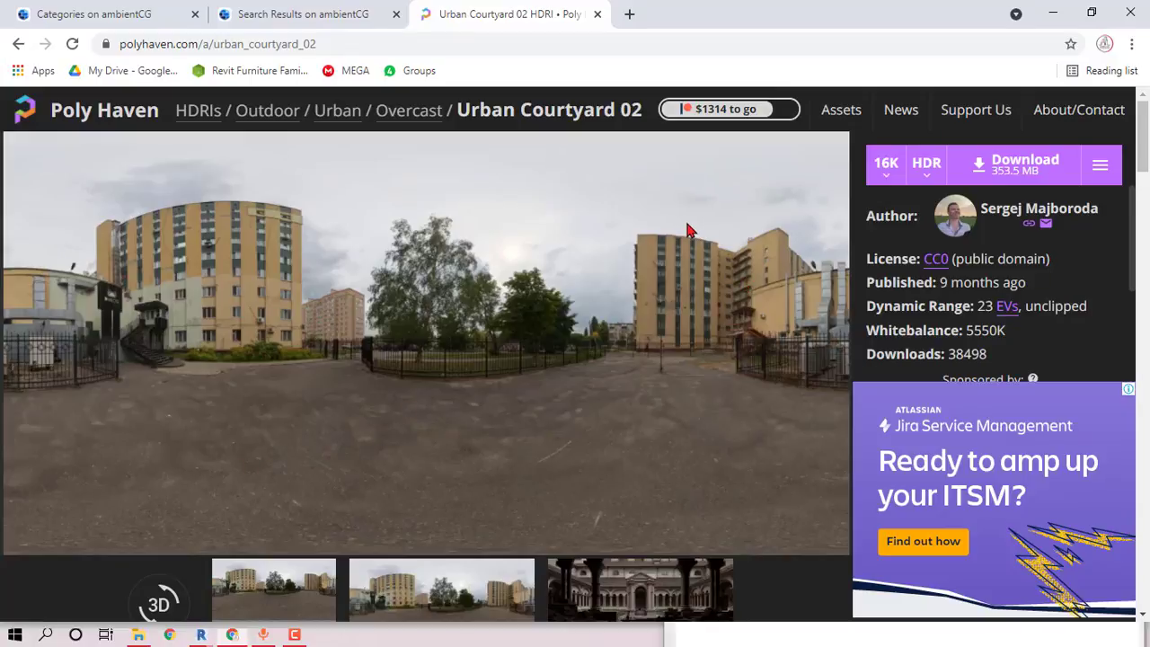
click(989, 162)
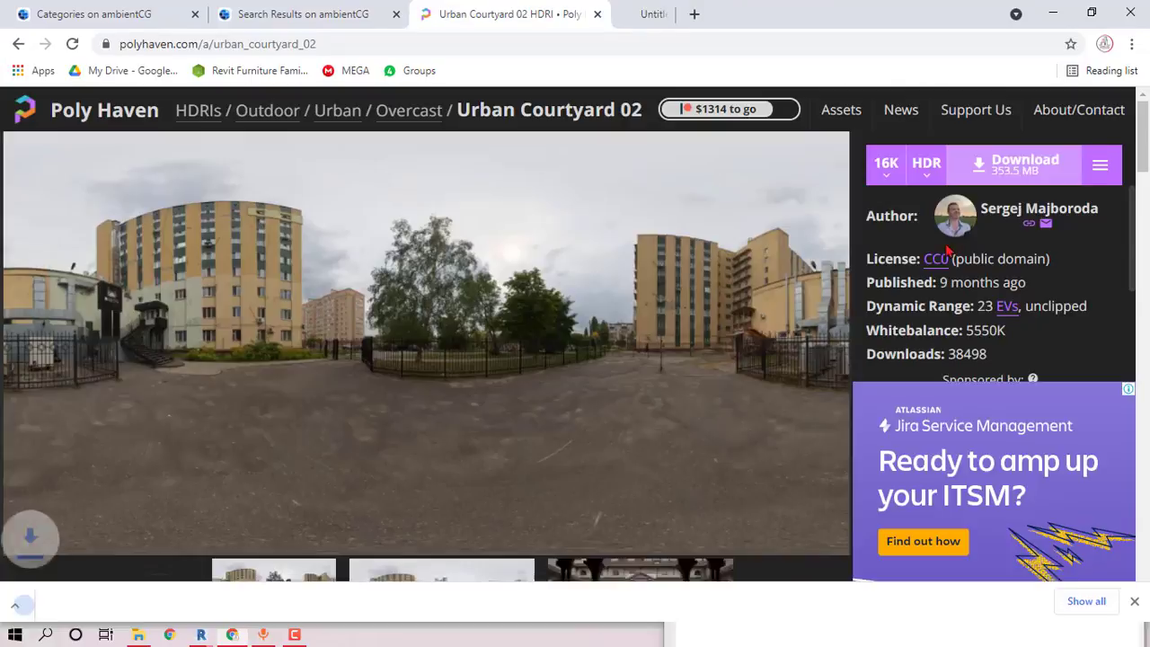
- Pause the urban_courtyard_02_16k.hdr download in Chrome's downloads list and copy its link address
click(1083, 597)
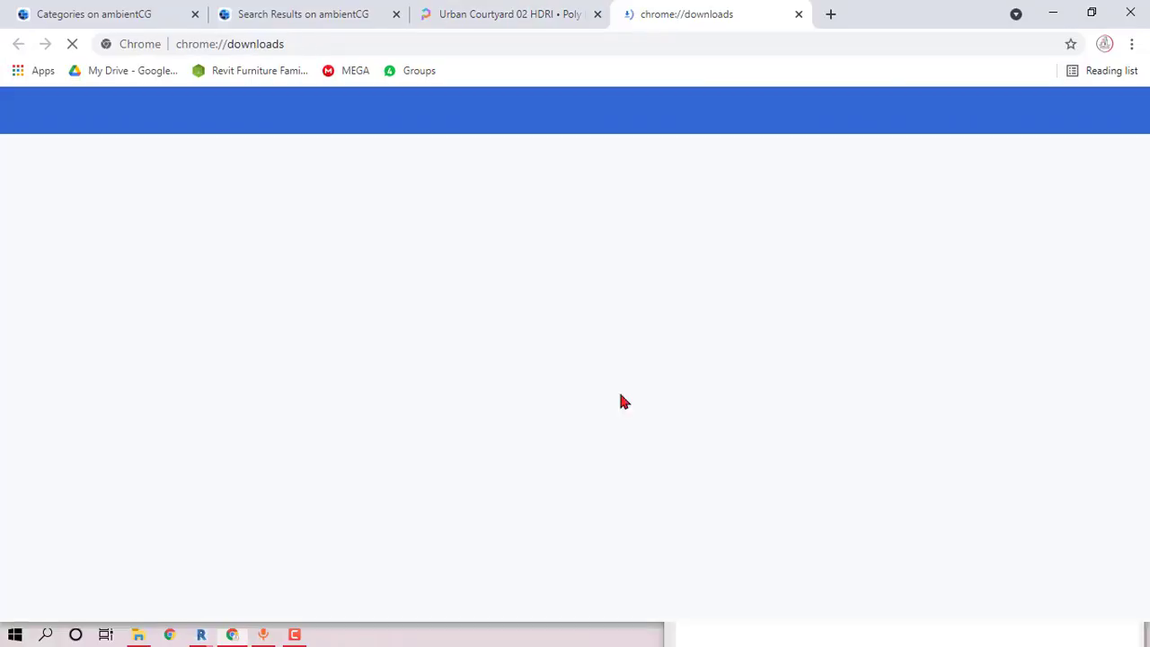
click(414, 270)
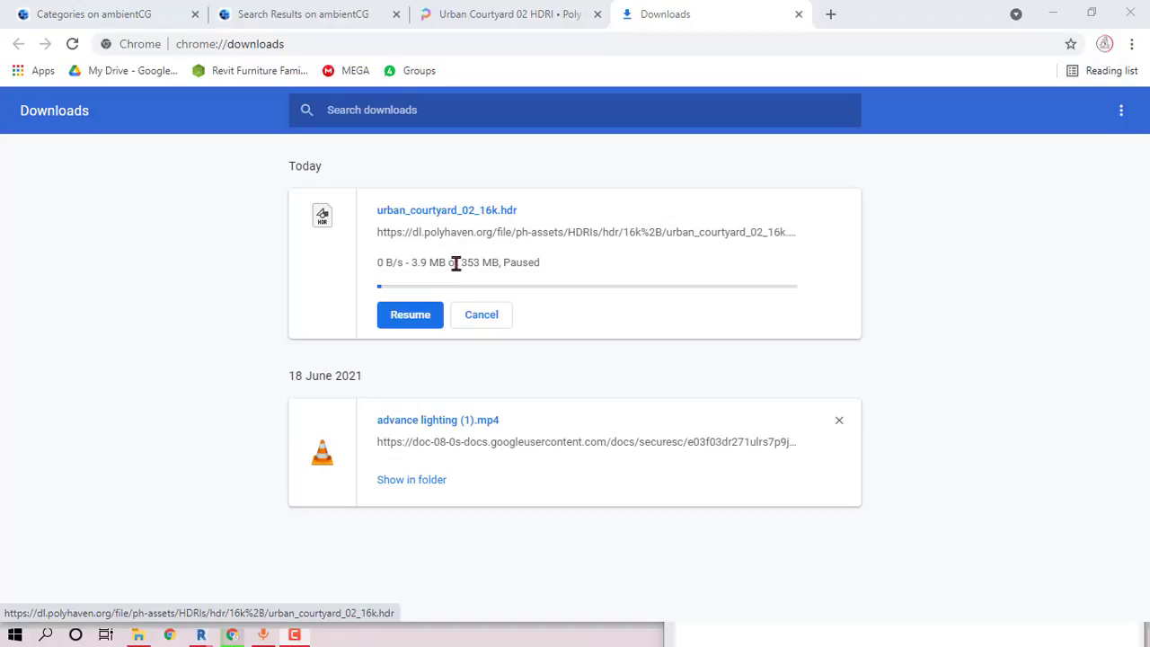
right_click(473, 232)
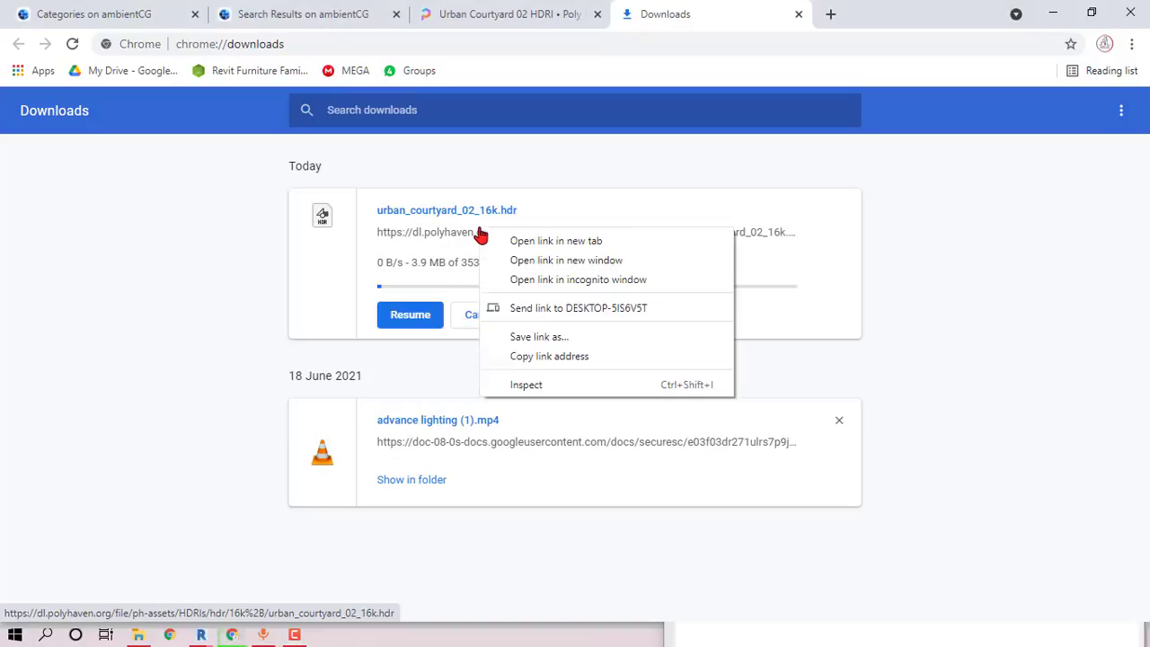
click(545, 357)
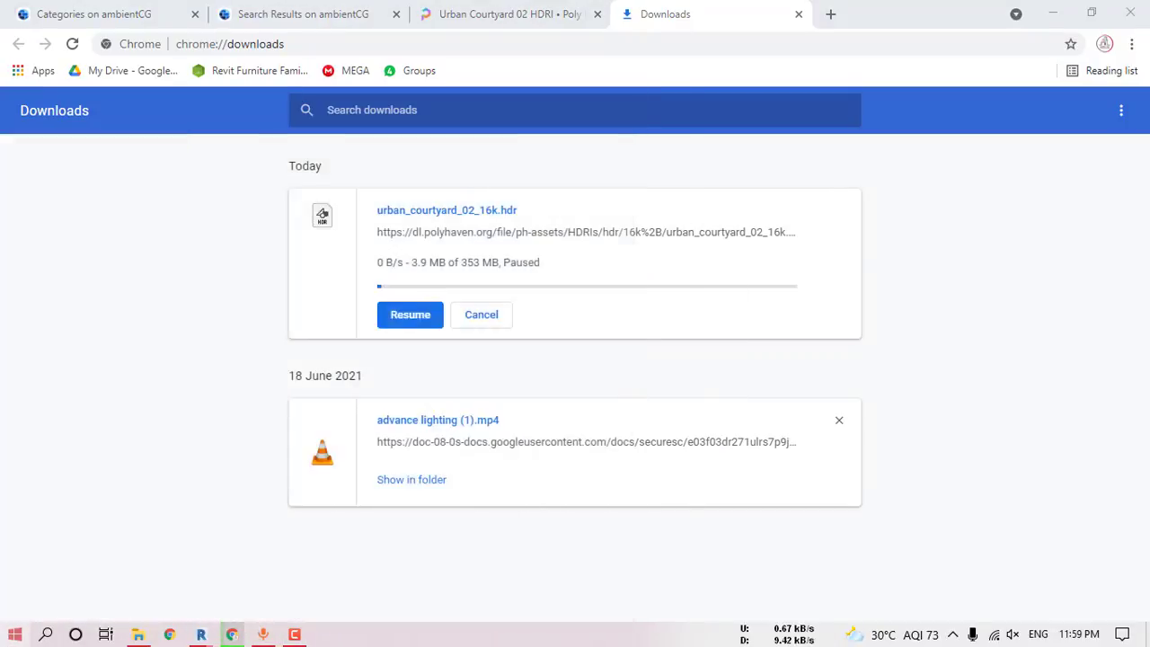
- Launch Free Download Manager as administrator and download urban_courtyard_02_16k.hdr from the copied link into the Downloads folder
click(11, 635)
text(FREE)
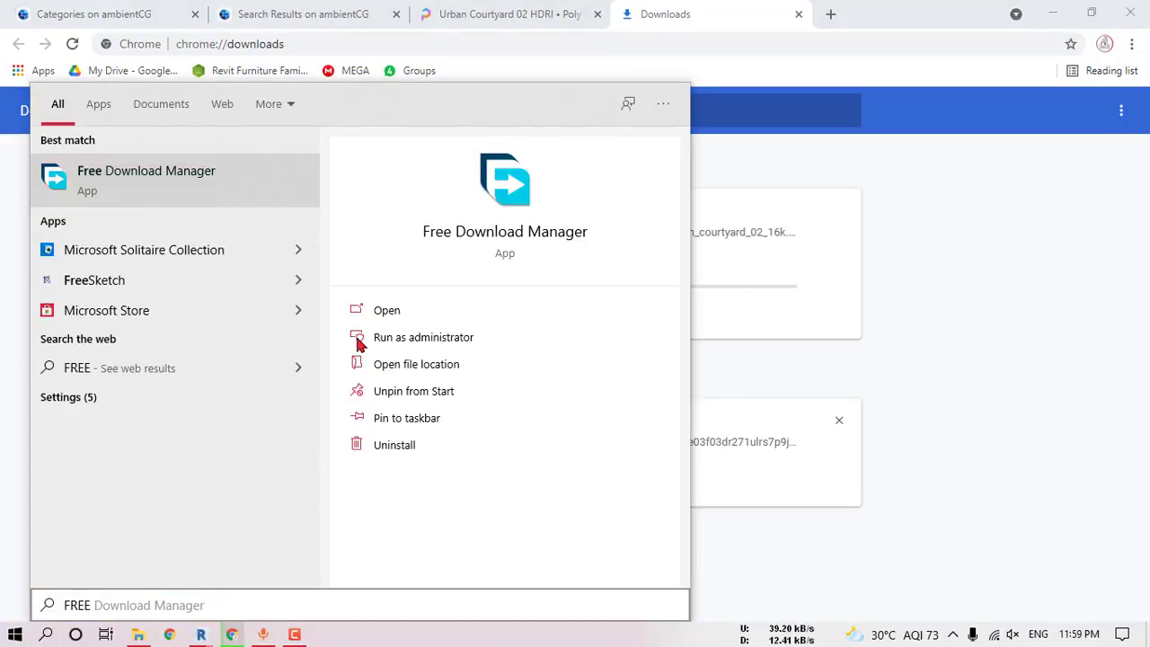
click(393, 338)
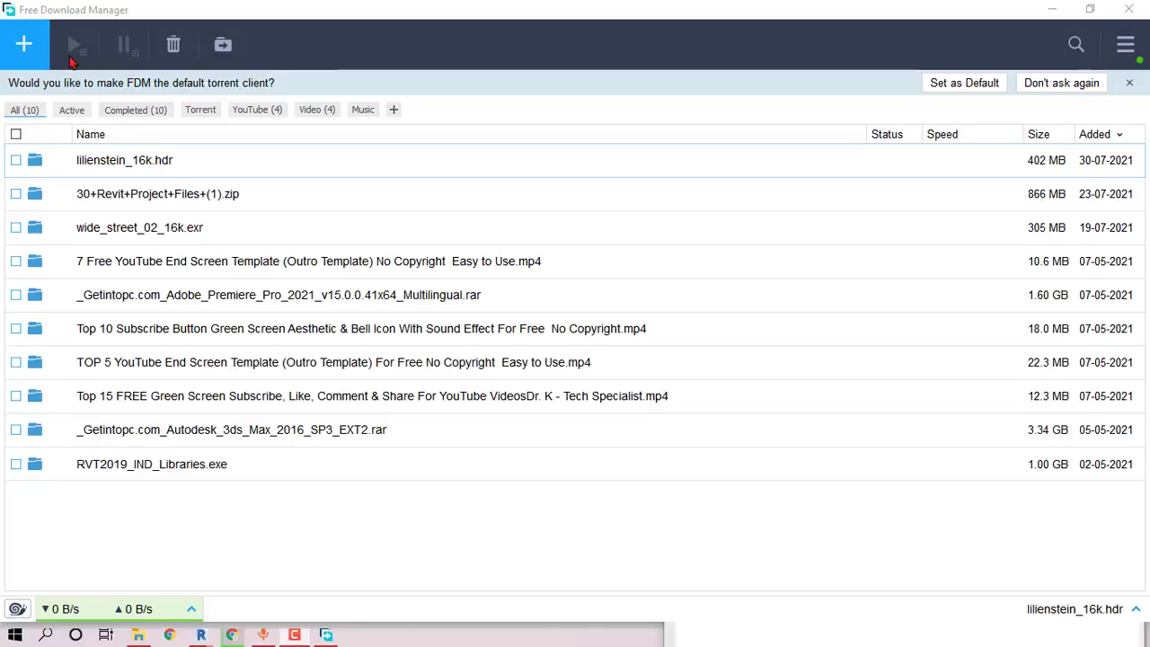
click(24, 44)
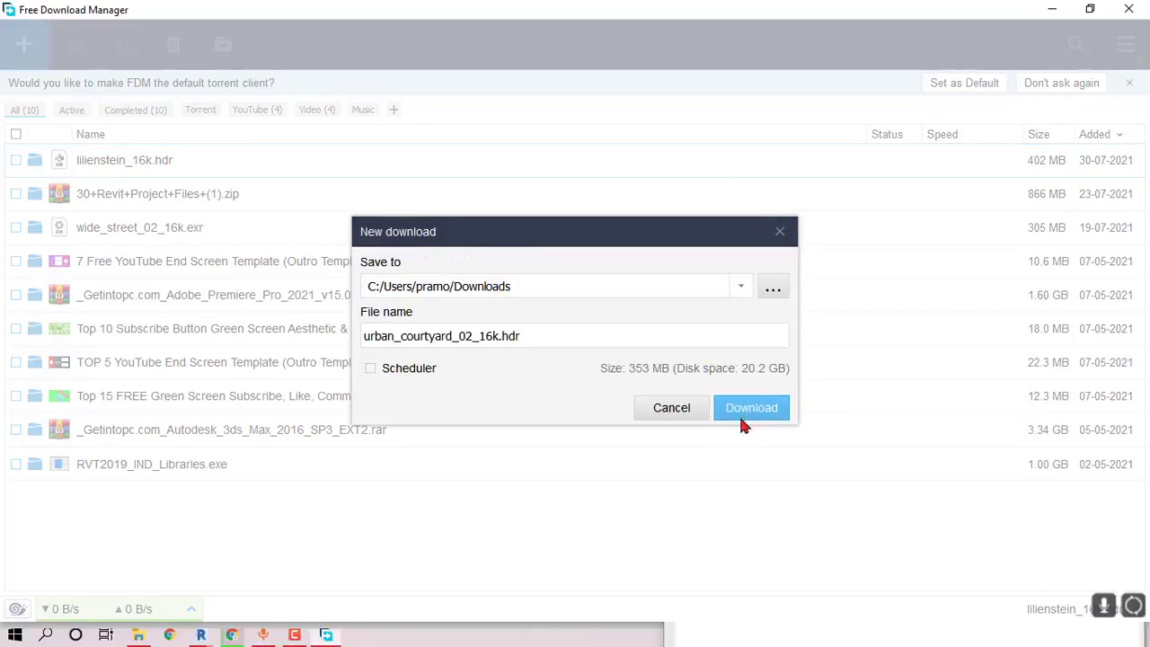
click(745, 411)
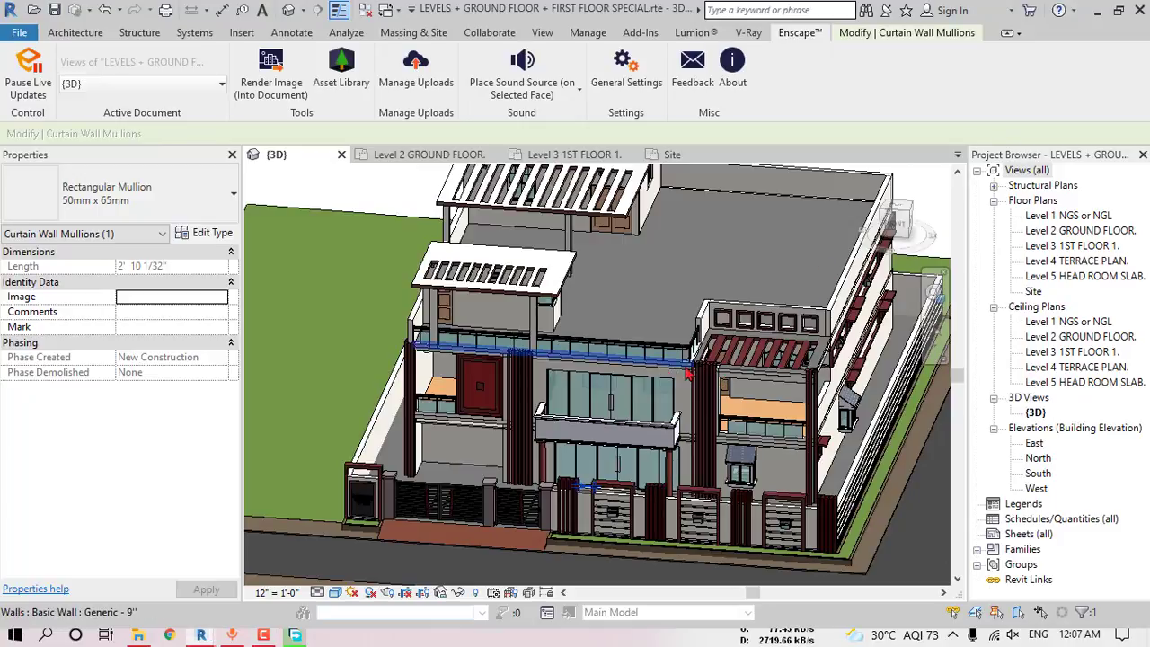
scroll(637, 350, down, 4)
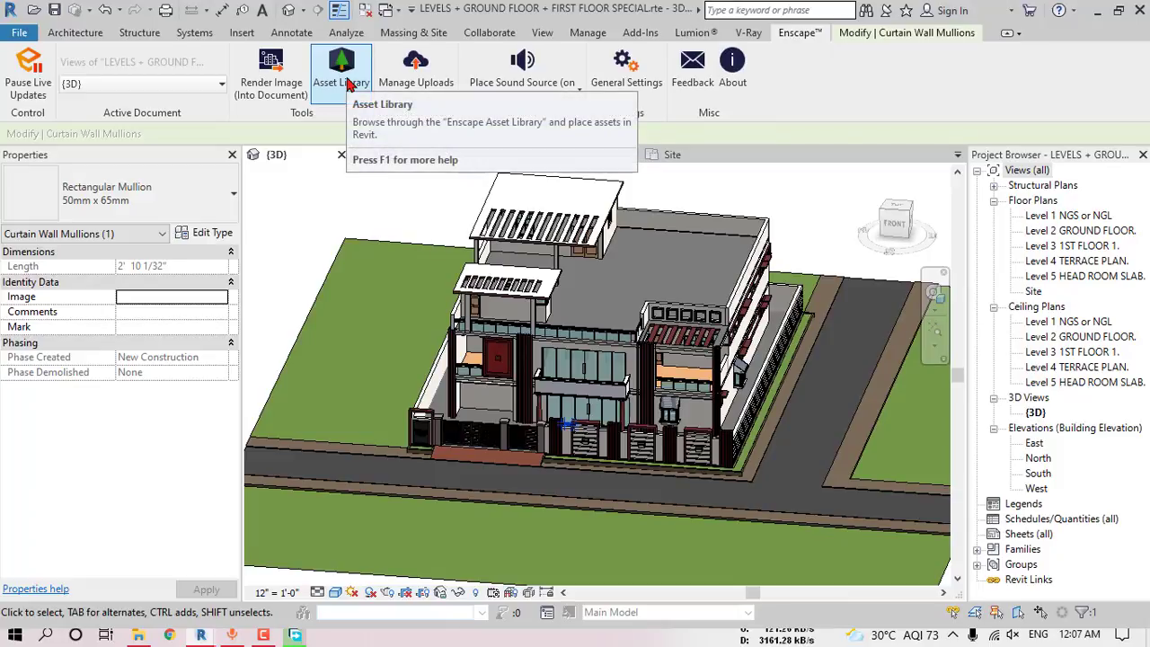
mouse_move(202, 636)
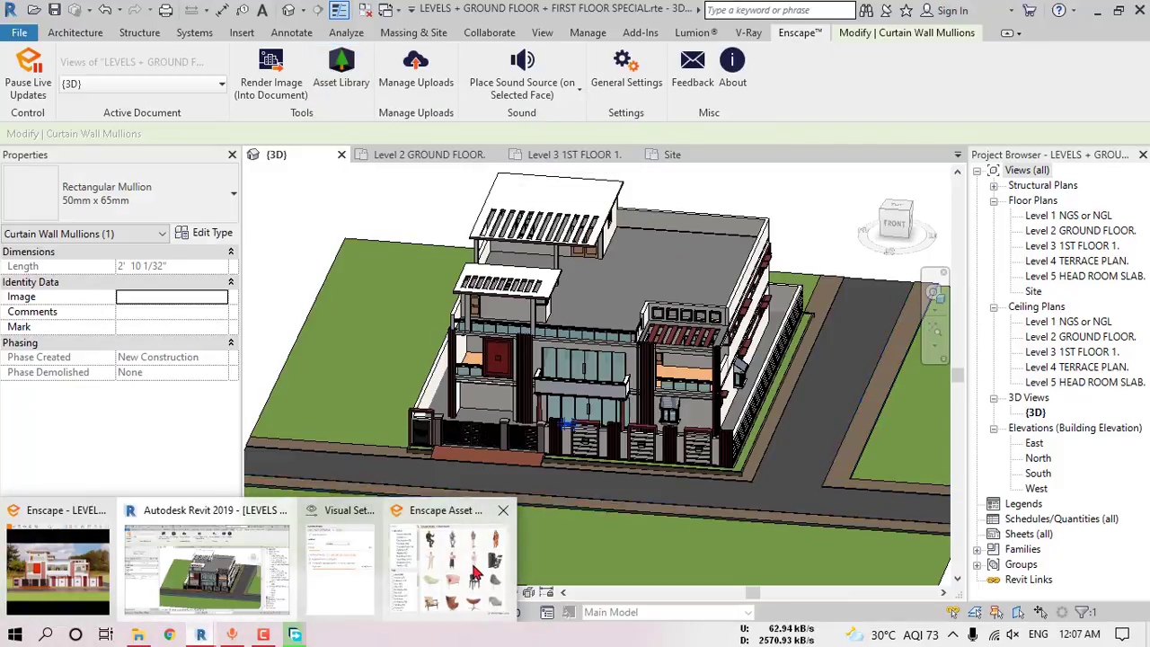
click(450, 580)
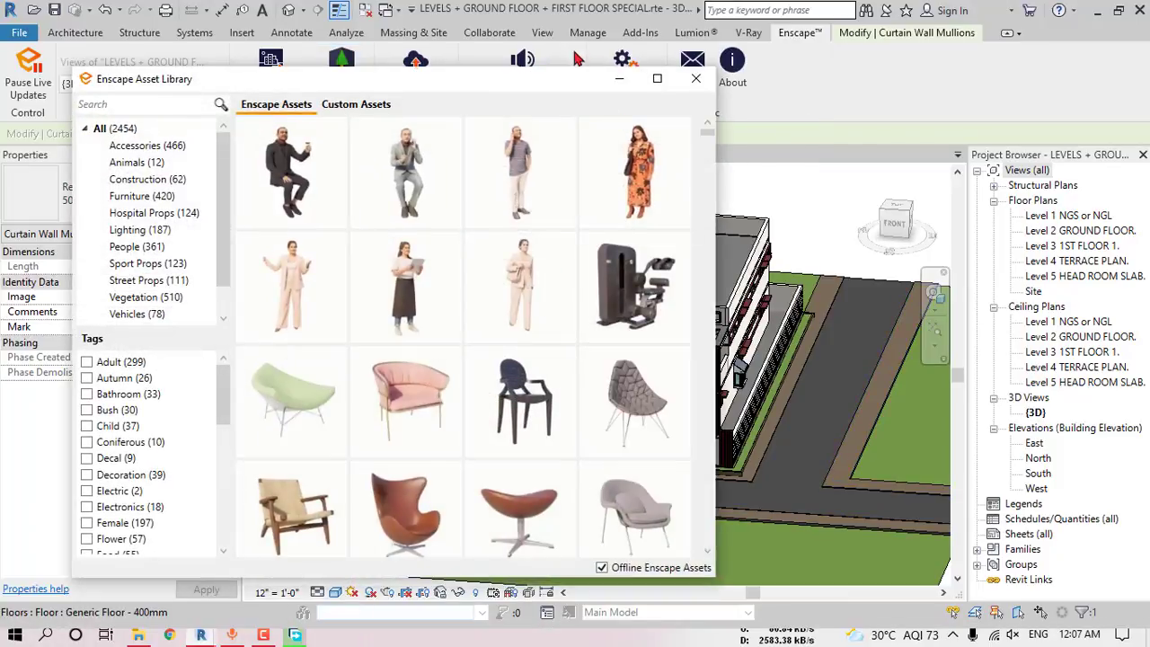
click(620, 85)
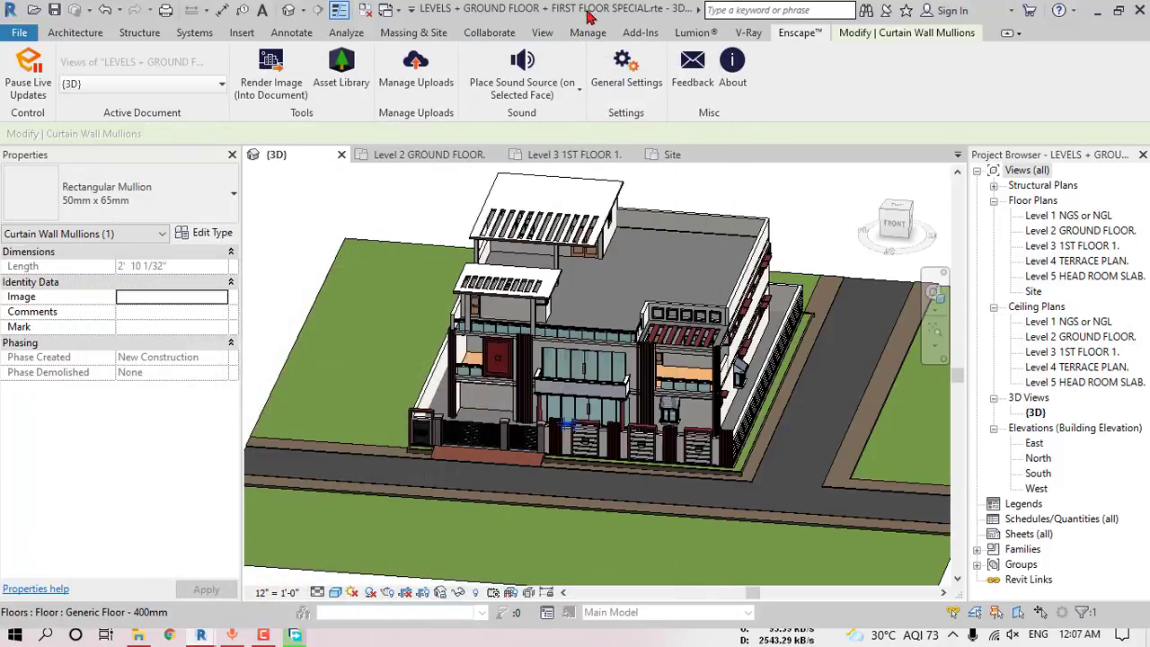
- Arrange the Revit and Enscape windows side by side and close the Visual Settings window
drag(590, 12, 0, 126)
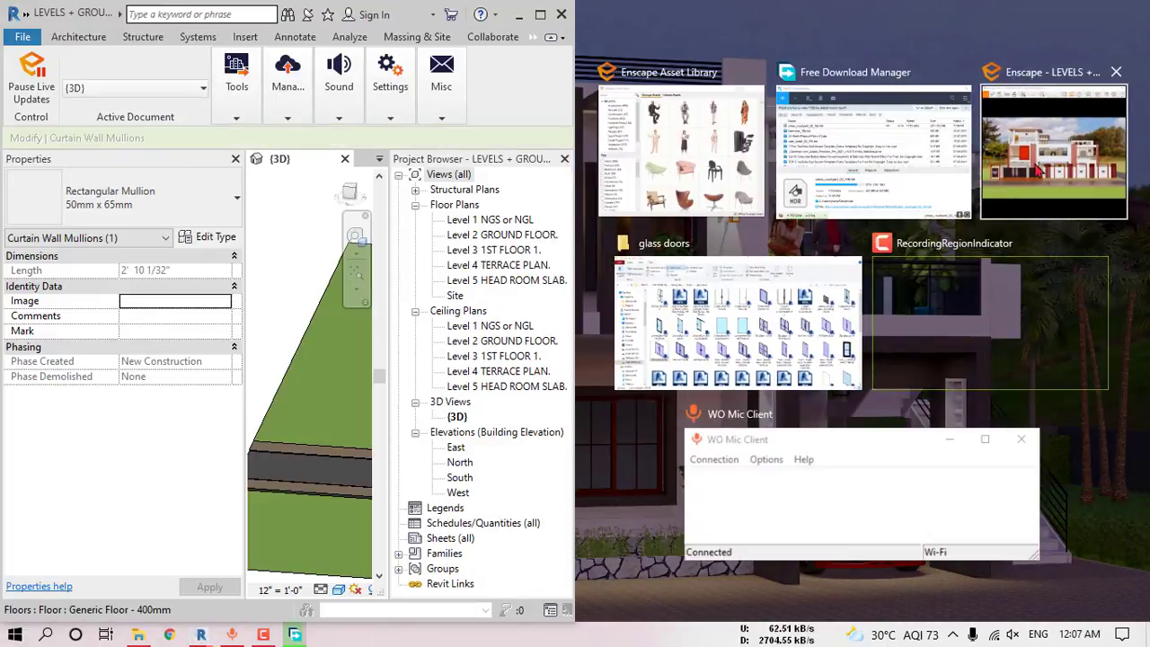
click(1052, 153)
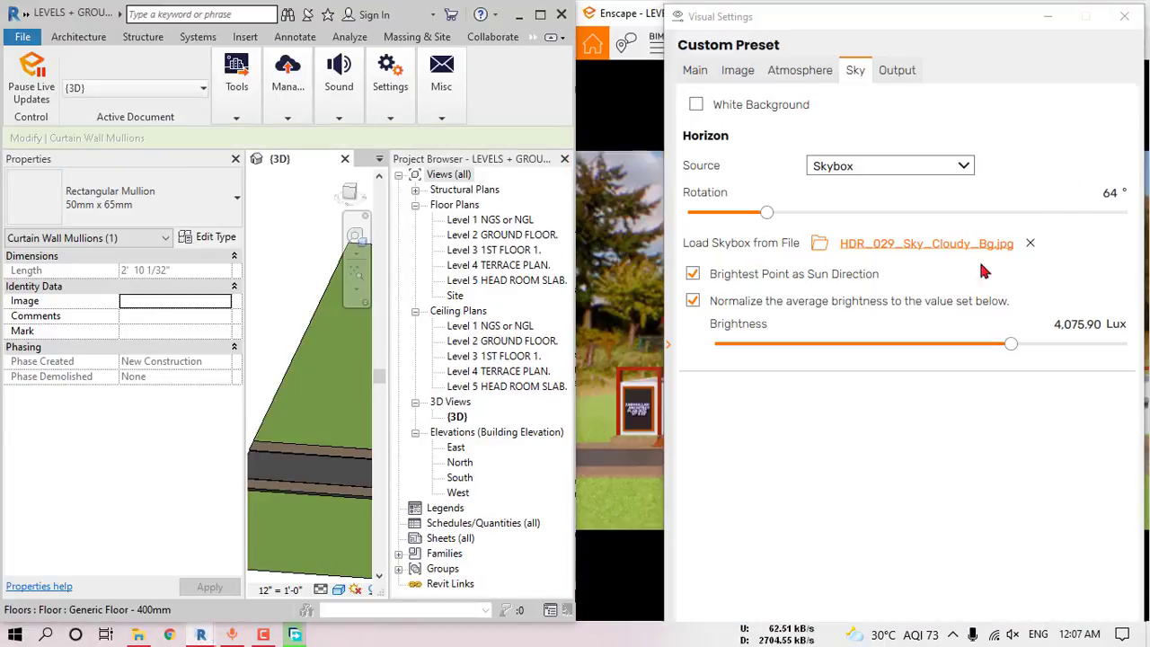
click(1124, 18)
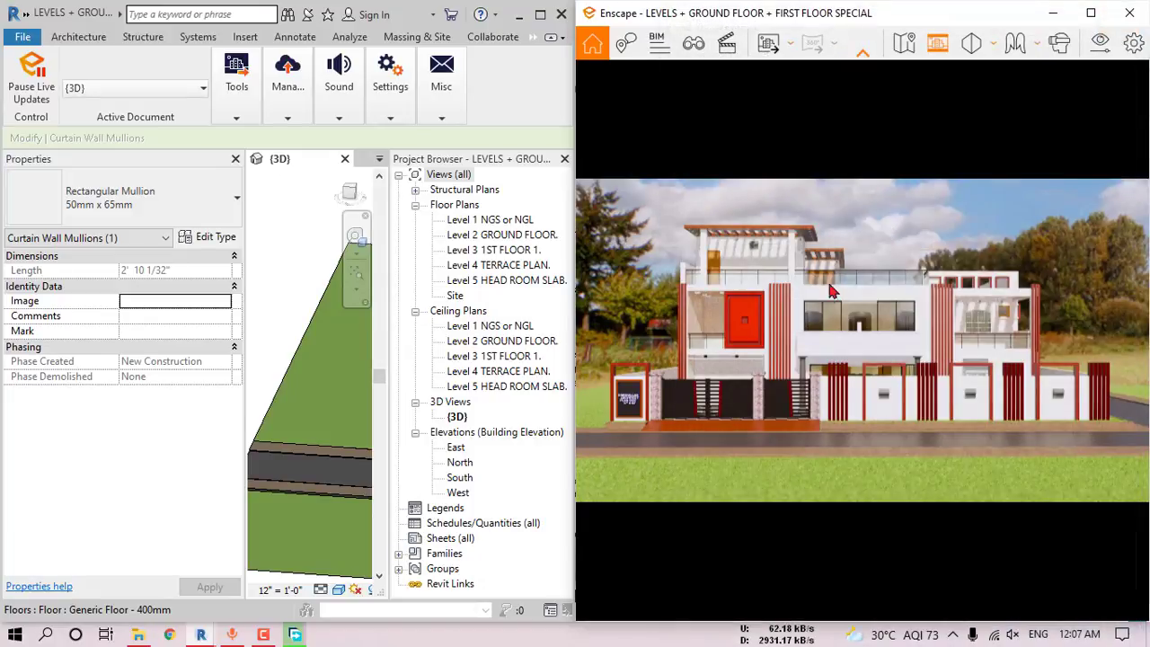
- Close the Properties palette and the Project Browser so the 3D model view fills the Revit window
click(234, 160)
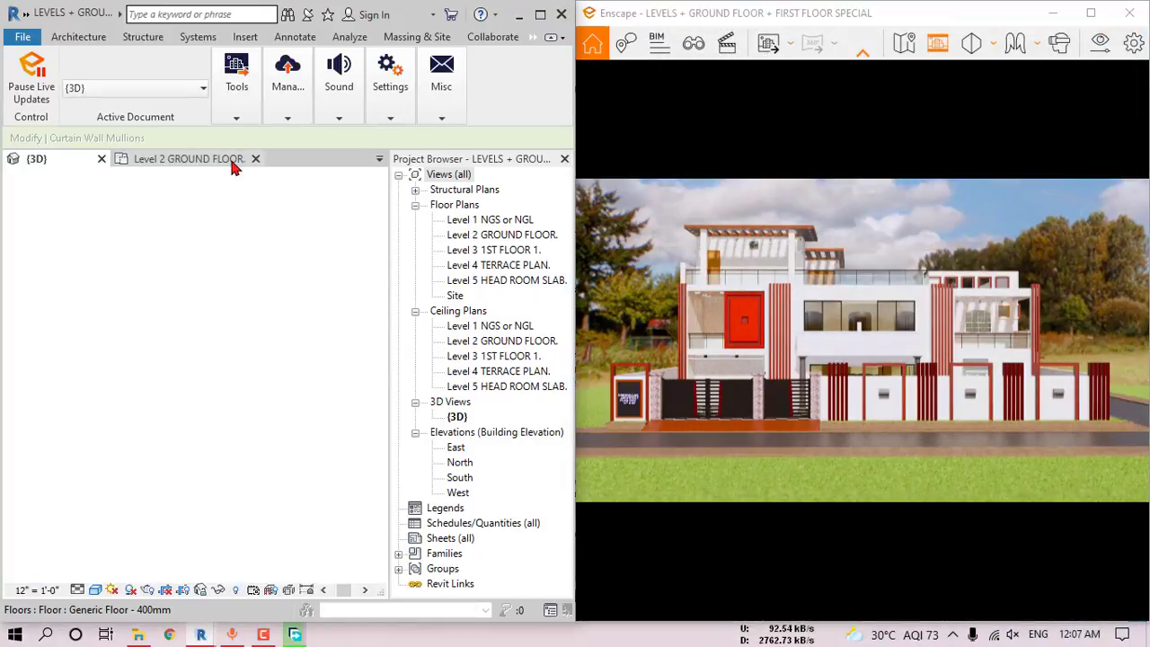
click(565, 160)
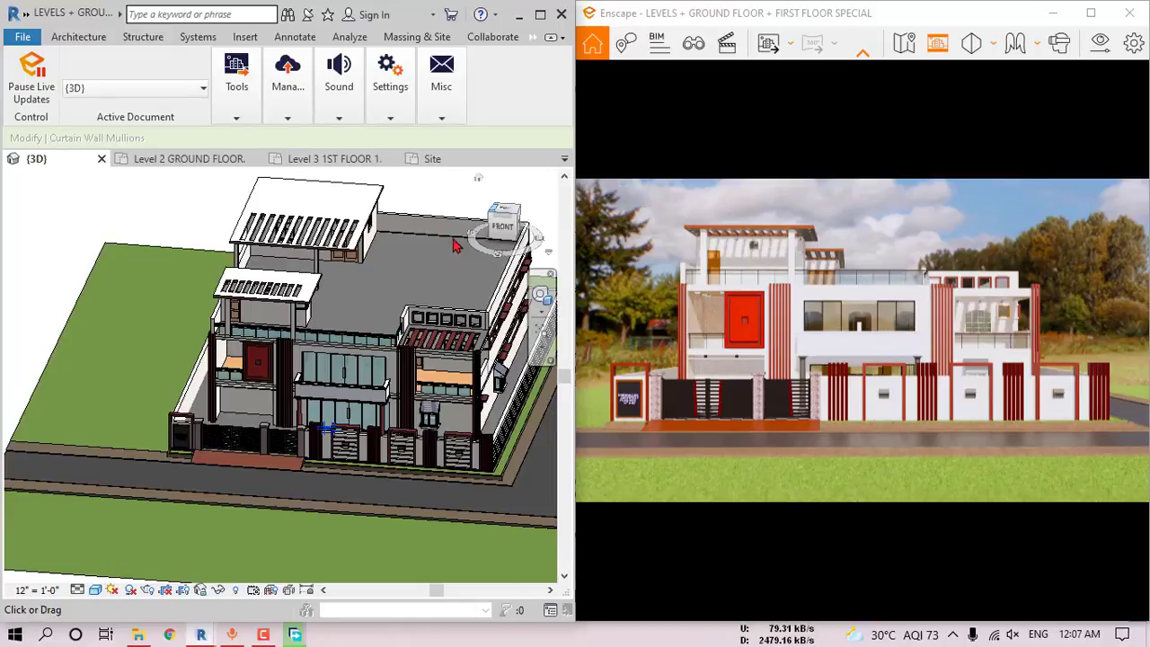
middle_drag(467, 265, 382, 271)
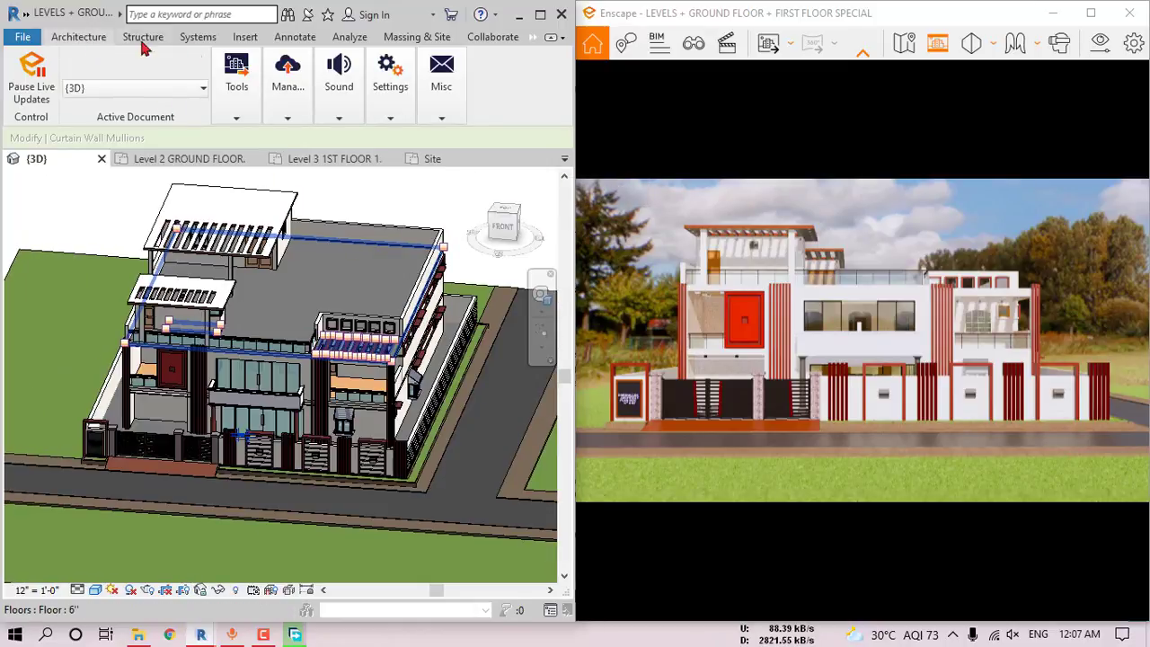
- Maximize Revit and turn the Project Browser back on in the user interface options
click(533, 37)
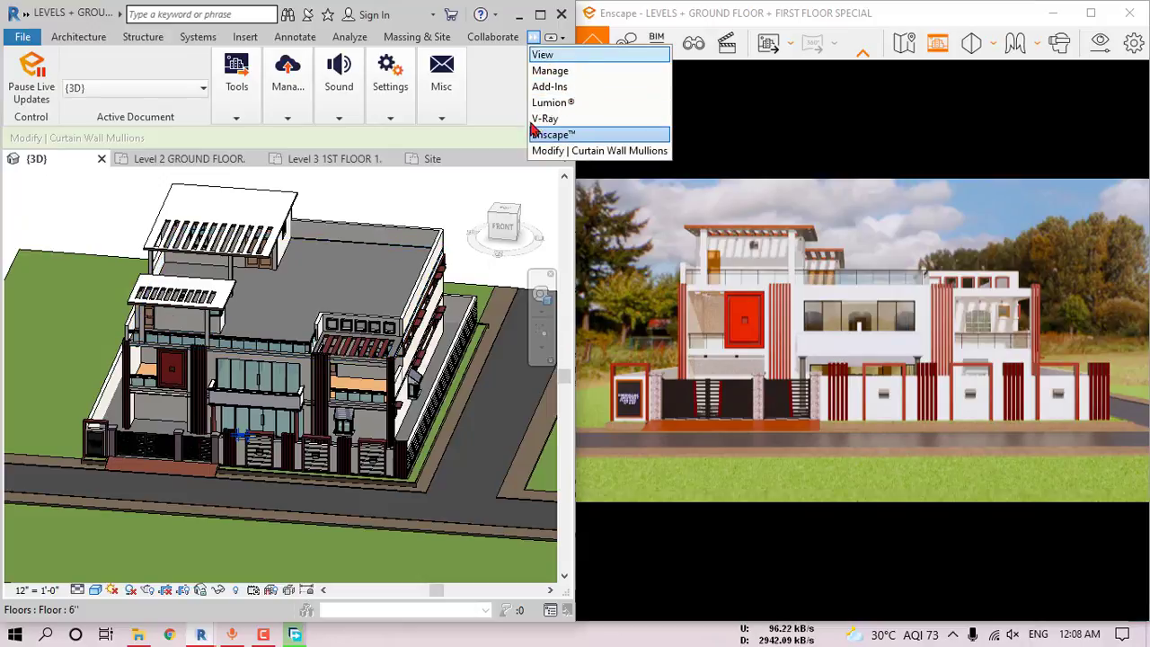
click(543, 55)
click(541, 14)
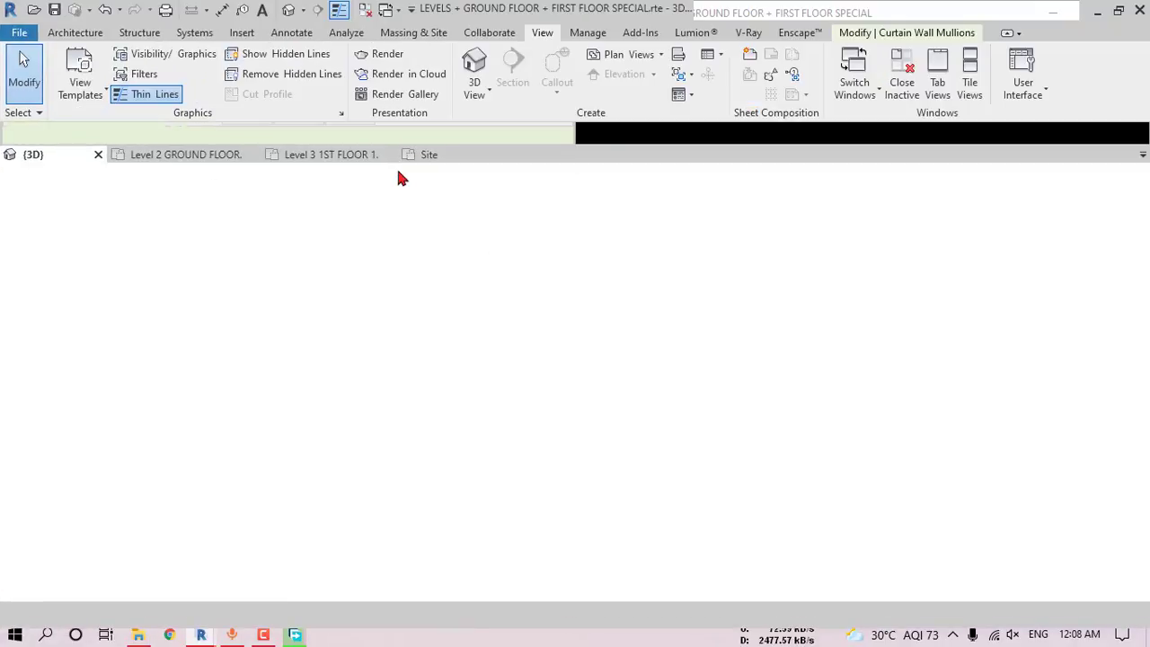
click(1023, 85)
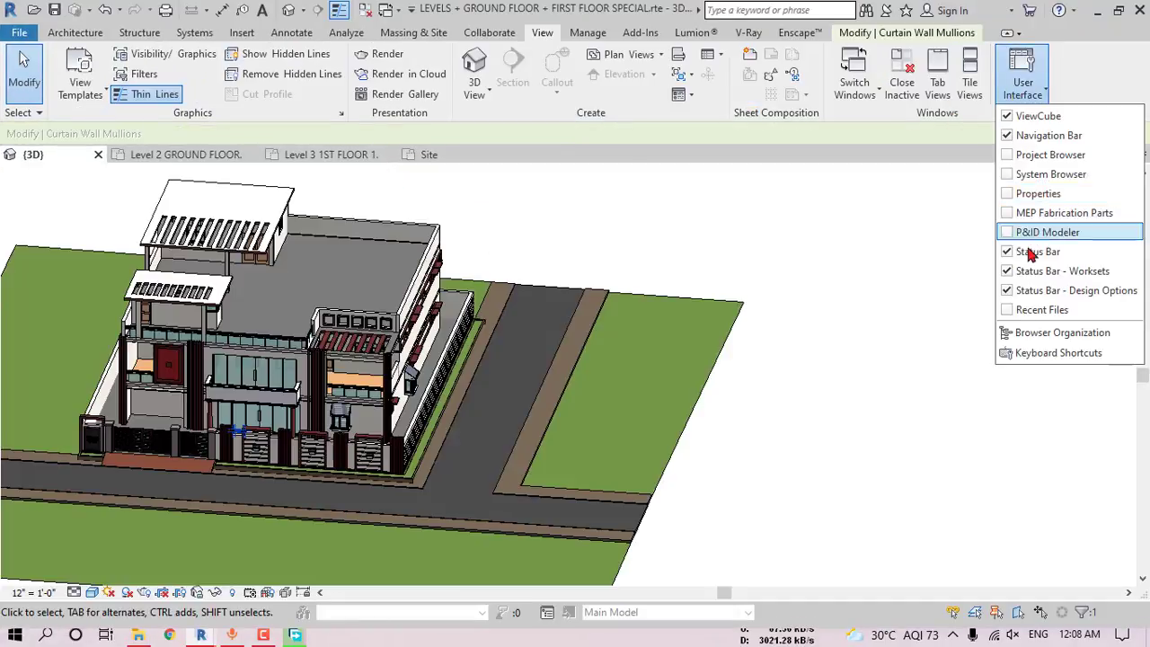
click(1028, 162)
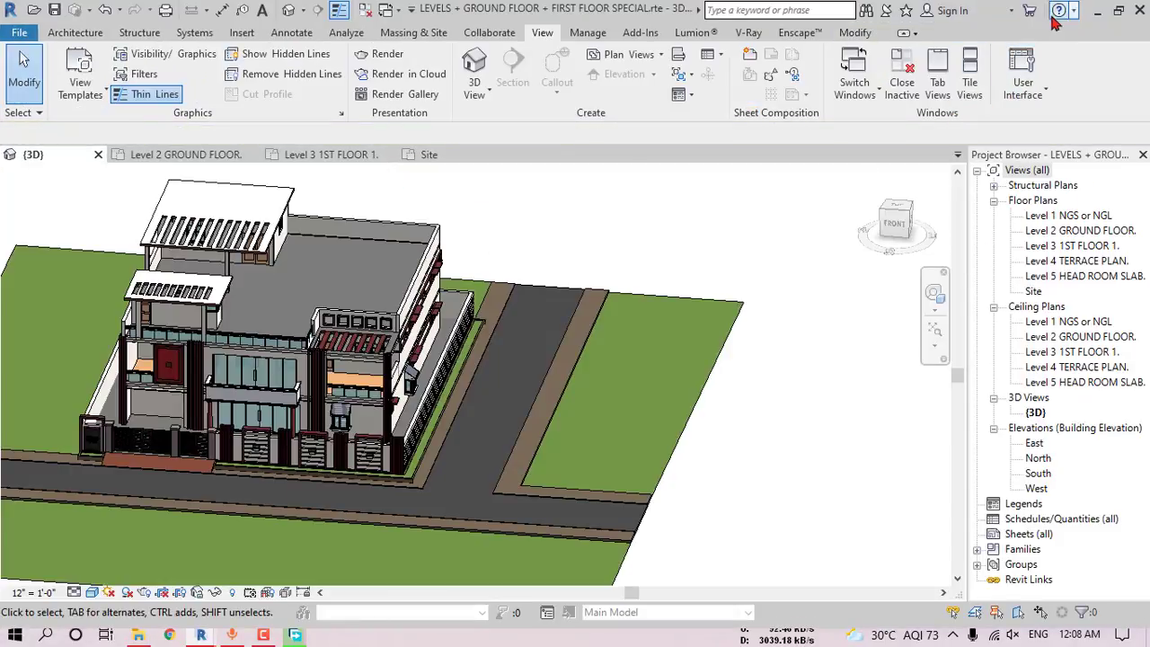
- Restore Revit beside Enscape with a narrower Project Browser and open the Level 1 NGS or NGL floor plan
double_click(579, 18)
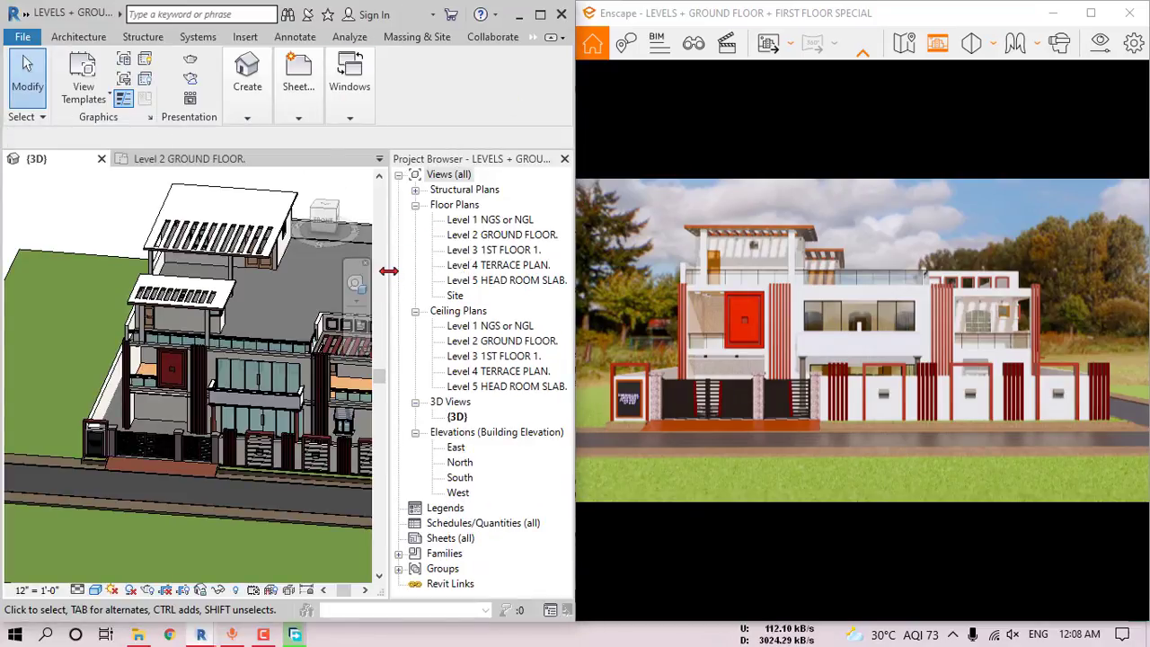
drag(388, 270, 470, 277)
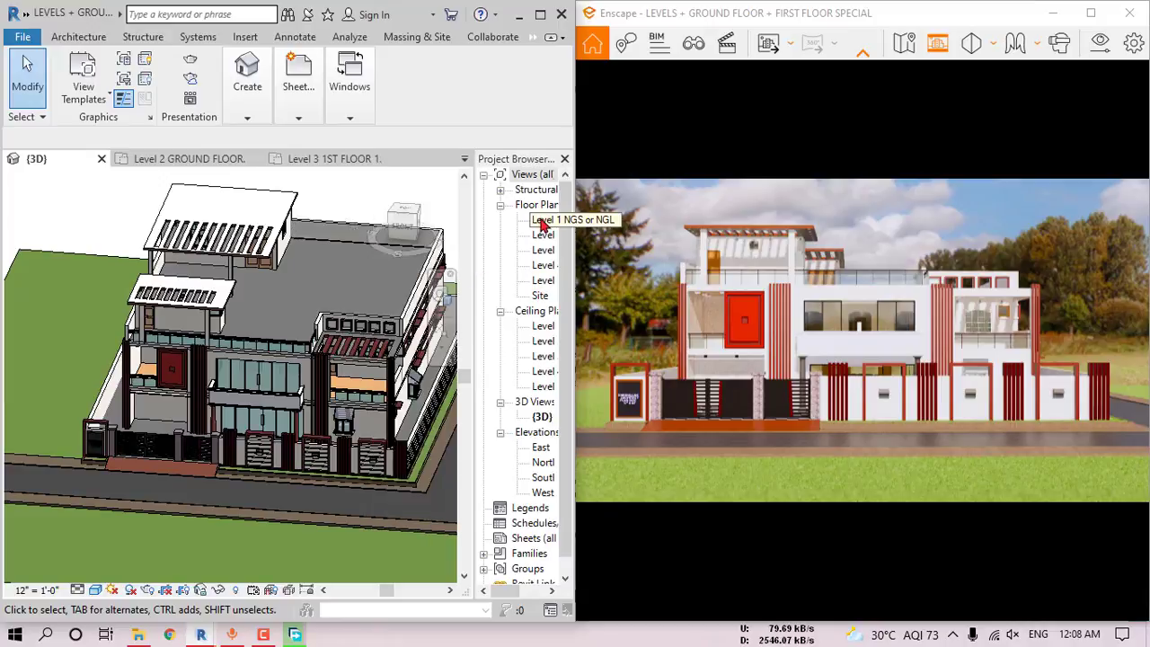
double_click(542, 225)
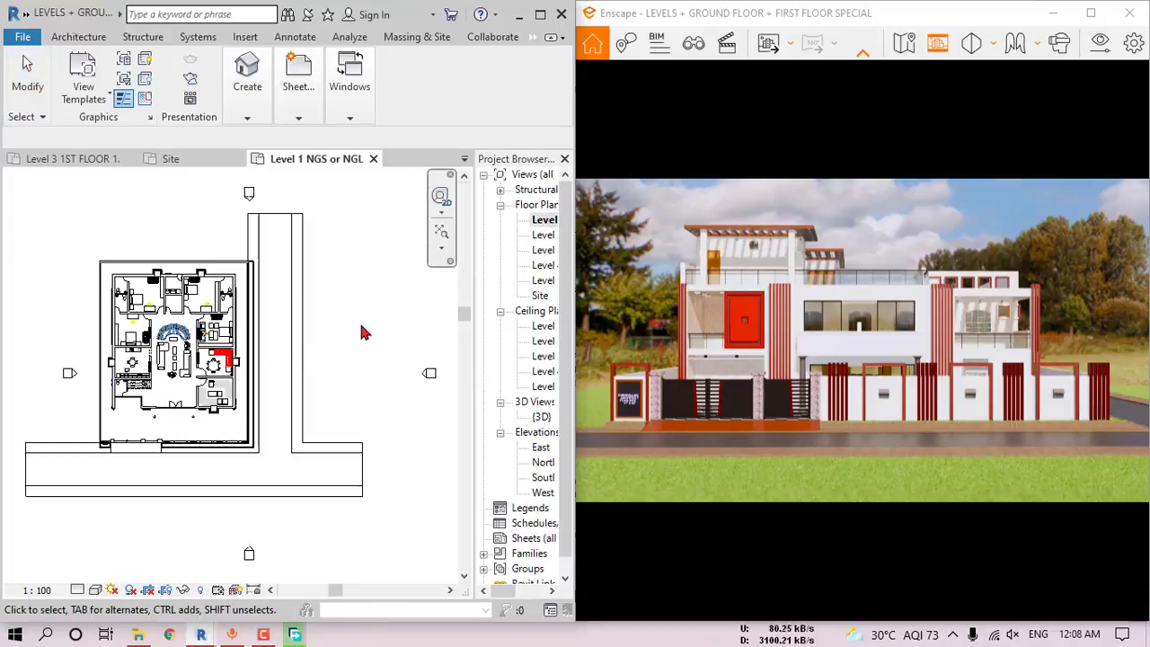
scroll(355, 355, up, 3)
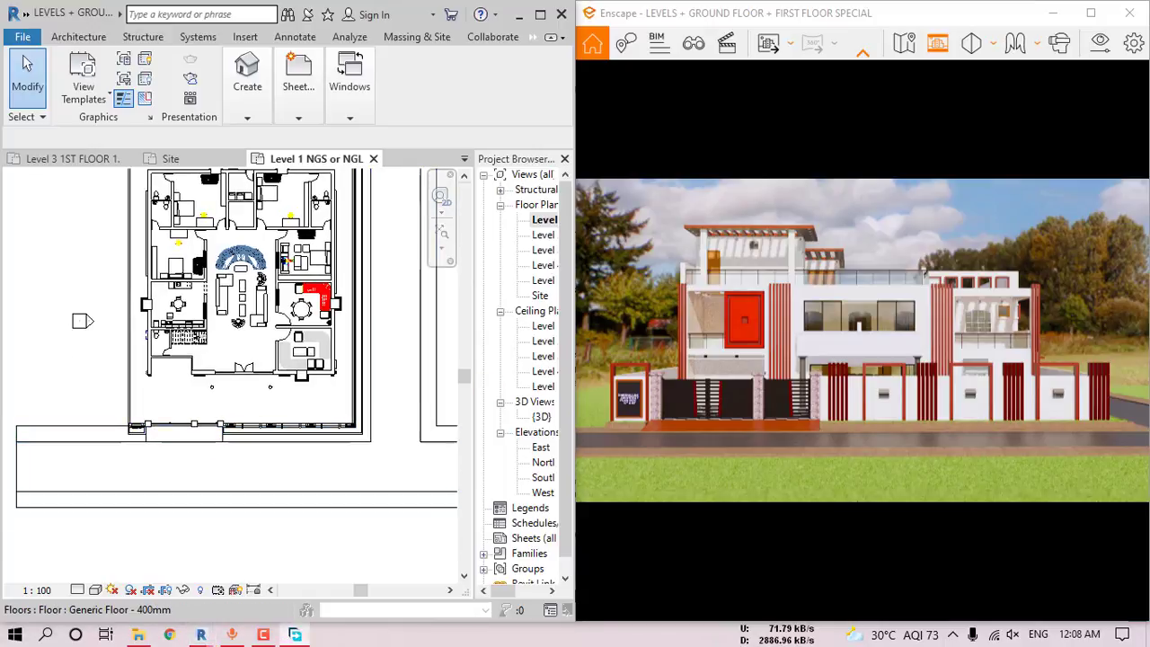
- Find English Laurel 06 among the Enscape Asset Library's vegetation and place one in the front yard inside the boundary wall
mouse_move(201, 635)
click(342, 553)
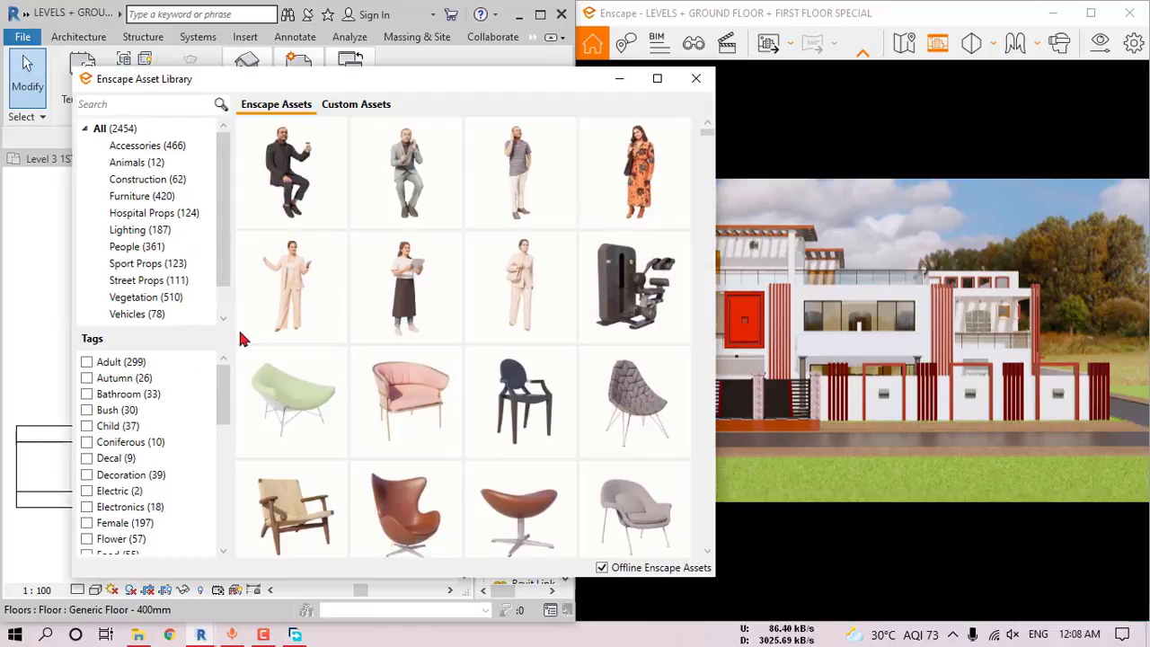
click(146, 297)
scroll(545, 367, down, 1)
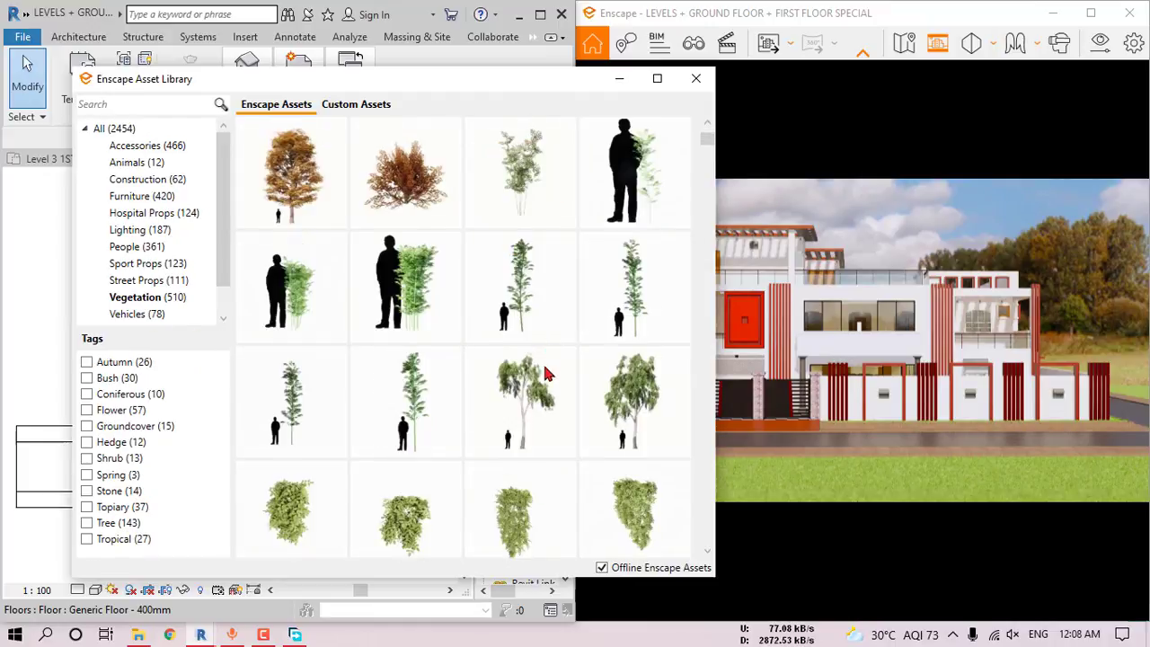
scroll(546, 374, down, 5)
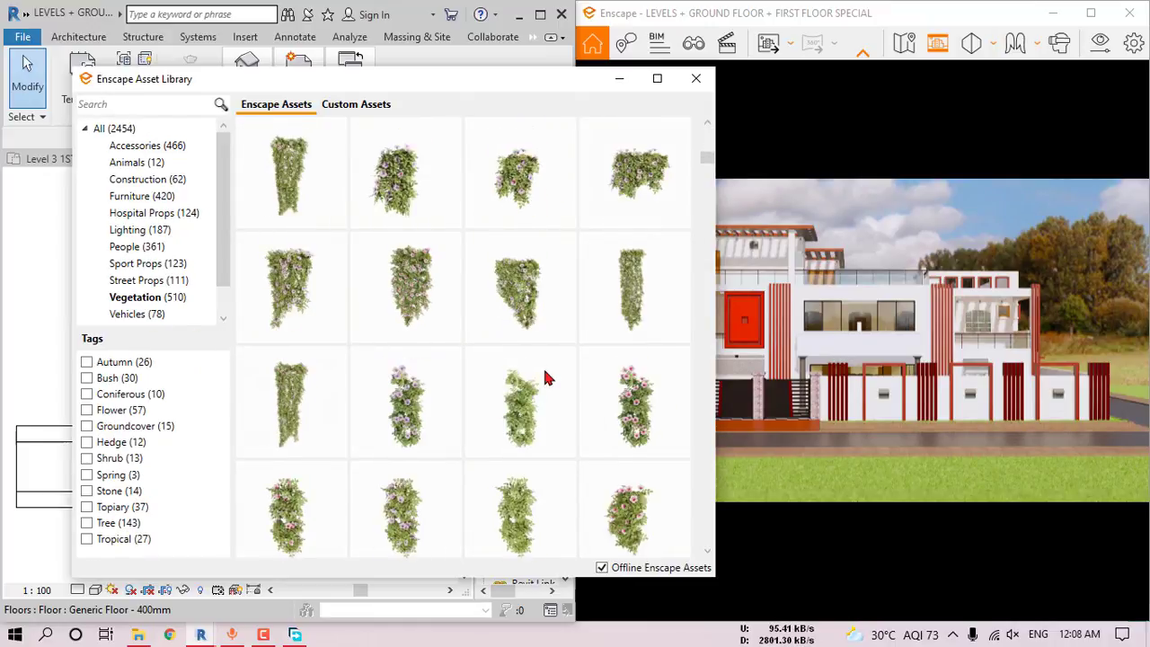
scroll(547, 378, down, 8)
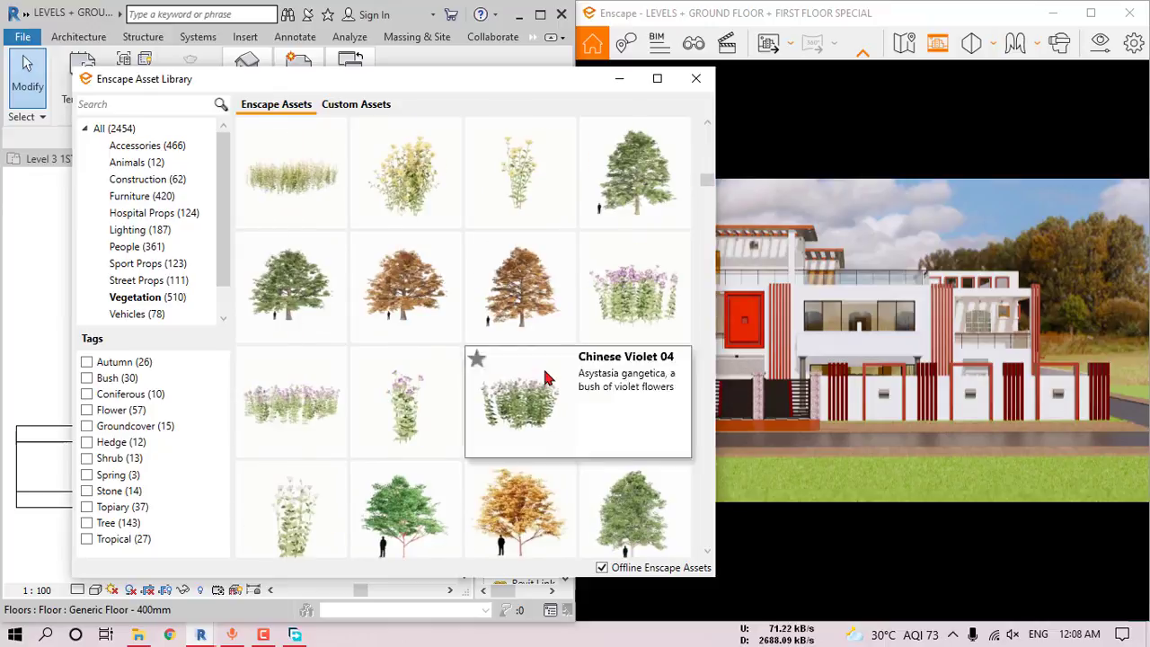
scroll(544, 379, down, 8)
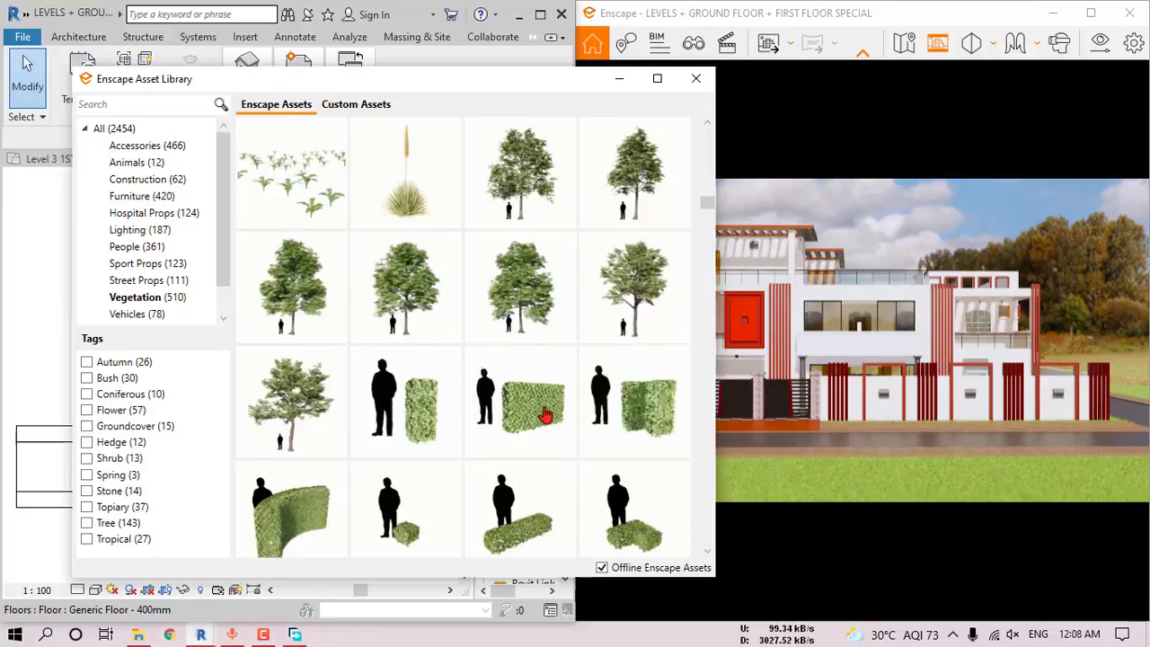
scroll(547, 331, down, 1)
mouse_move(544, 316)
scroll(539, 311, down, 2)
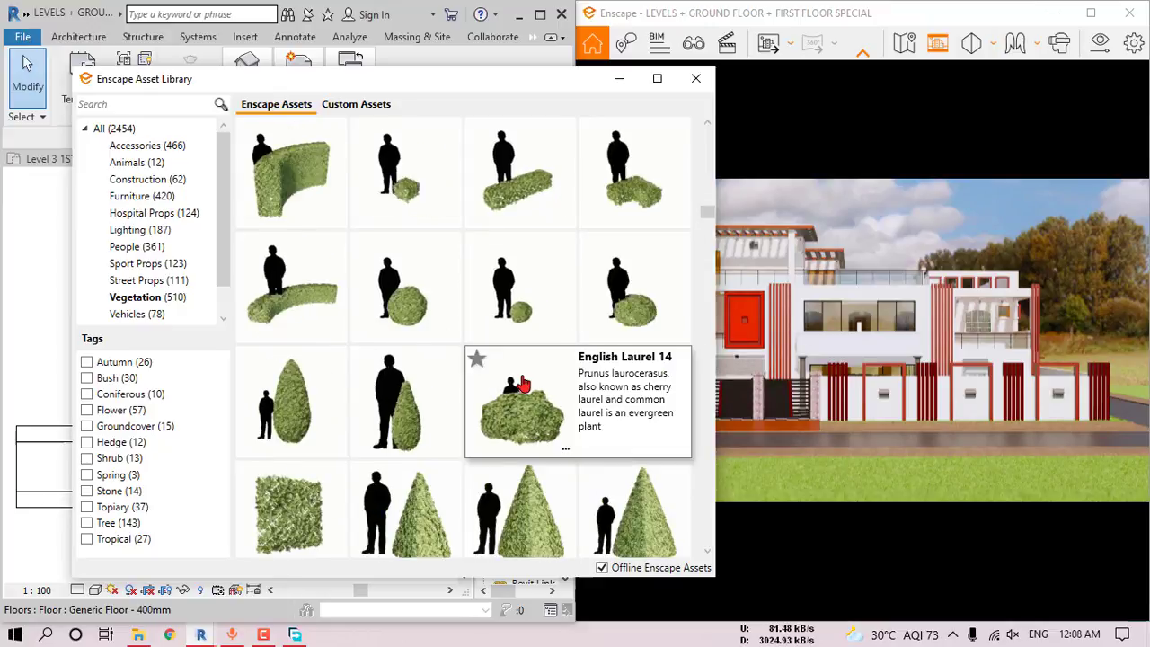
scroll(518, 320, up, 1)
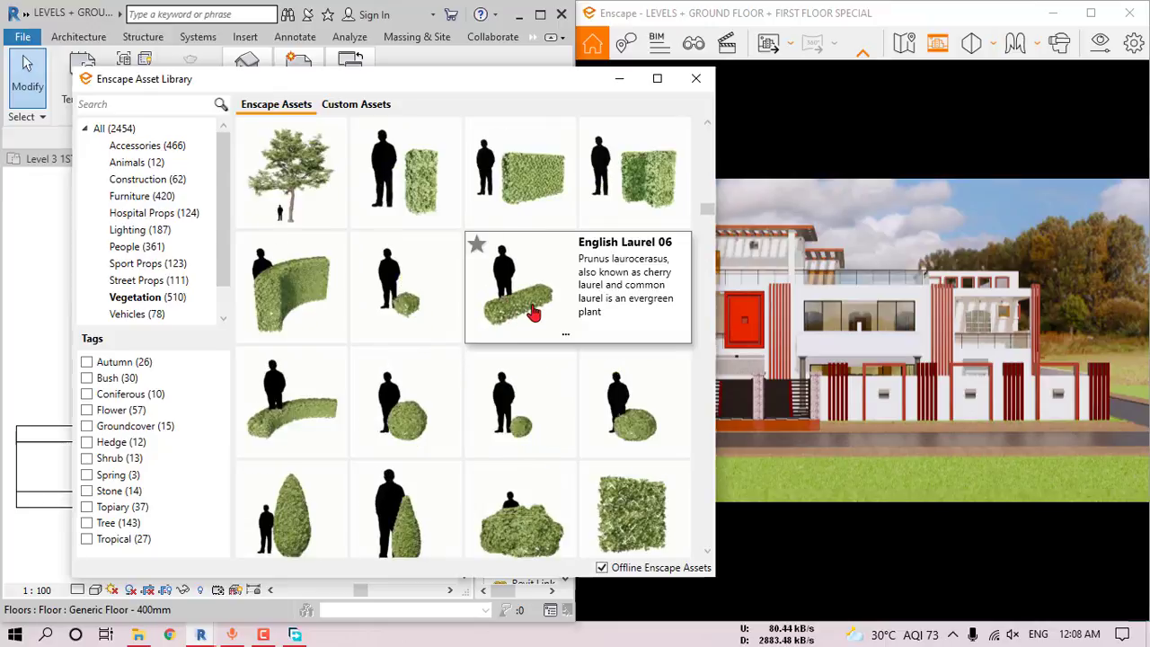
click(519, 320)
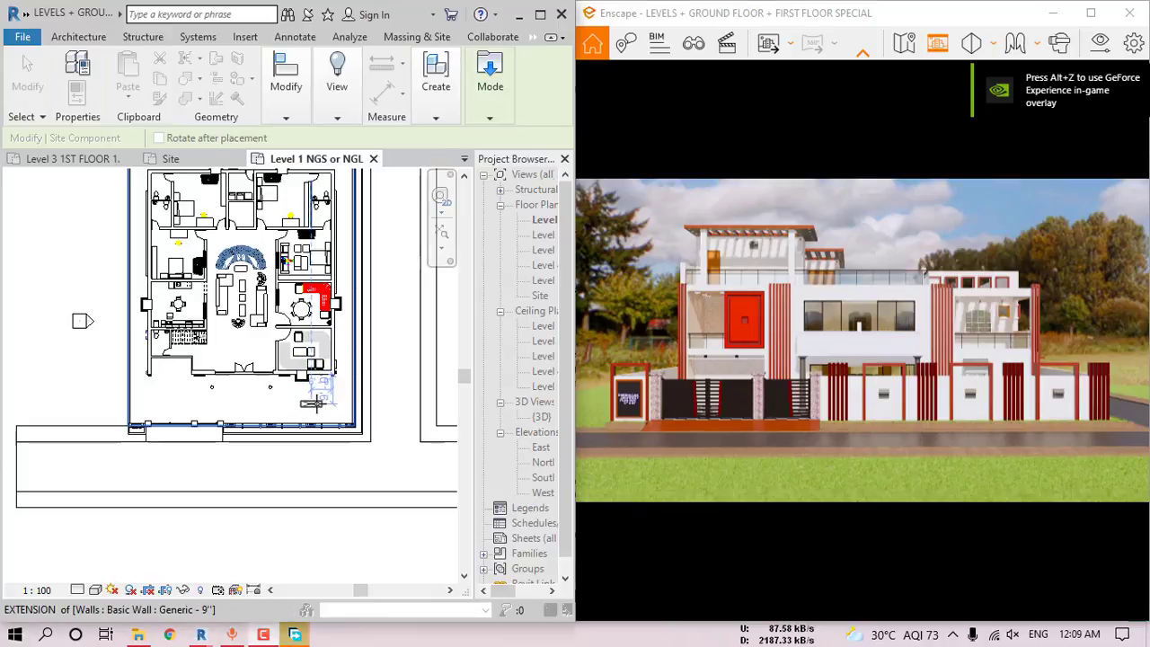
click(312, 404)
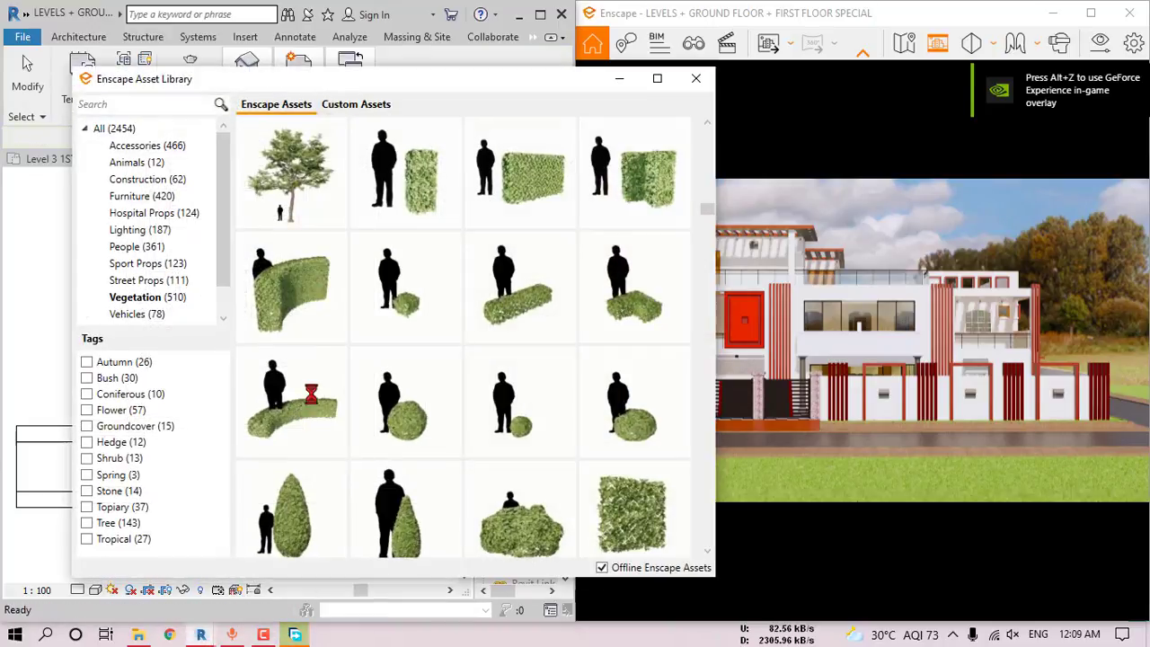
- Place a straight English Laurel hedge segment just outside the front boundary wall, beside the gate column
click(534, 187)
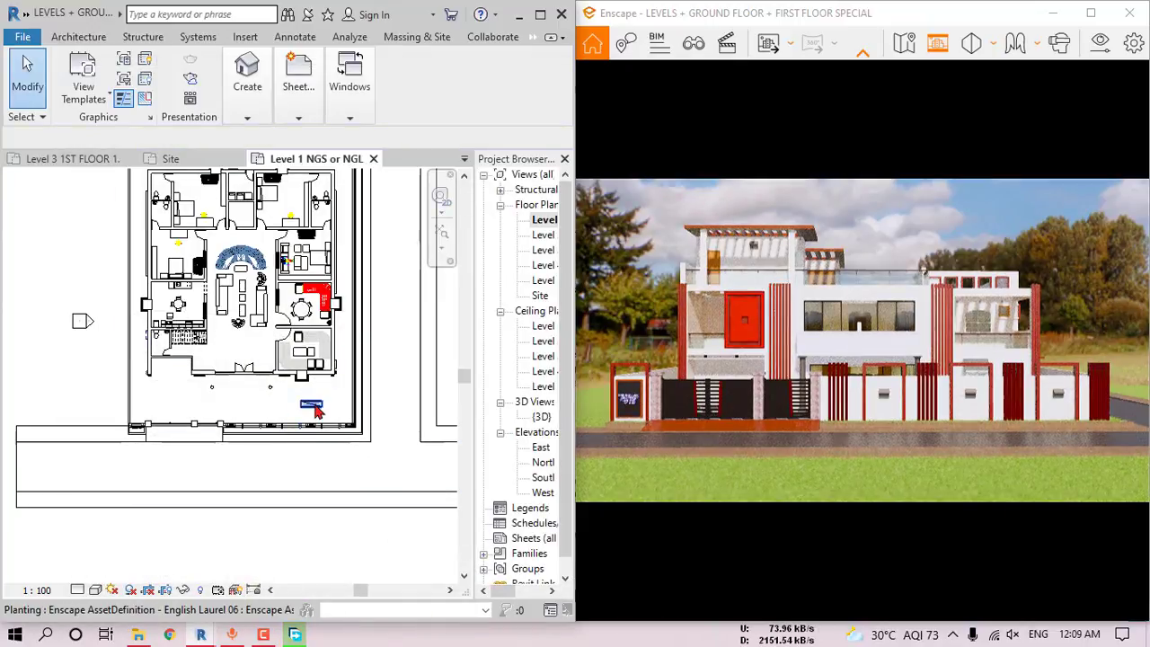
click(309, 412)
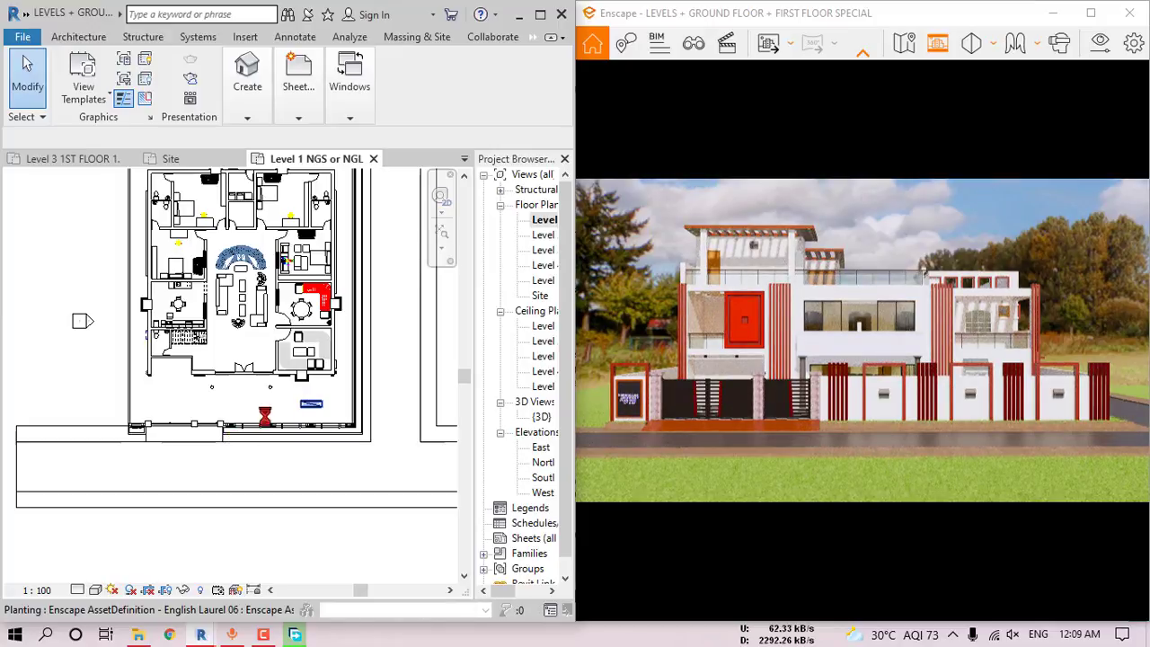
scroll(236, 438, up, 2)
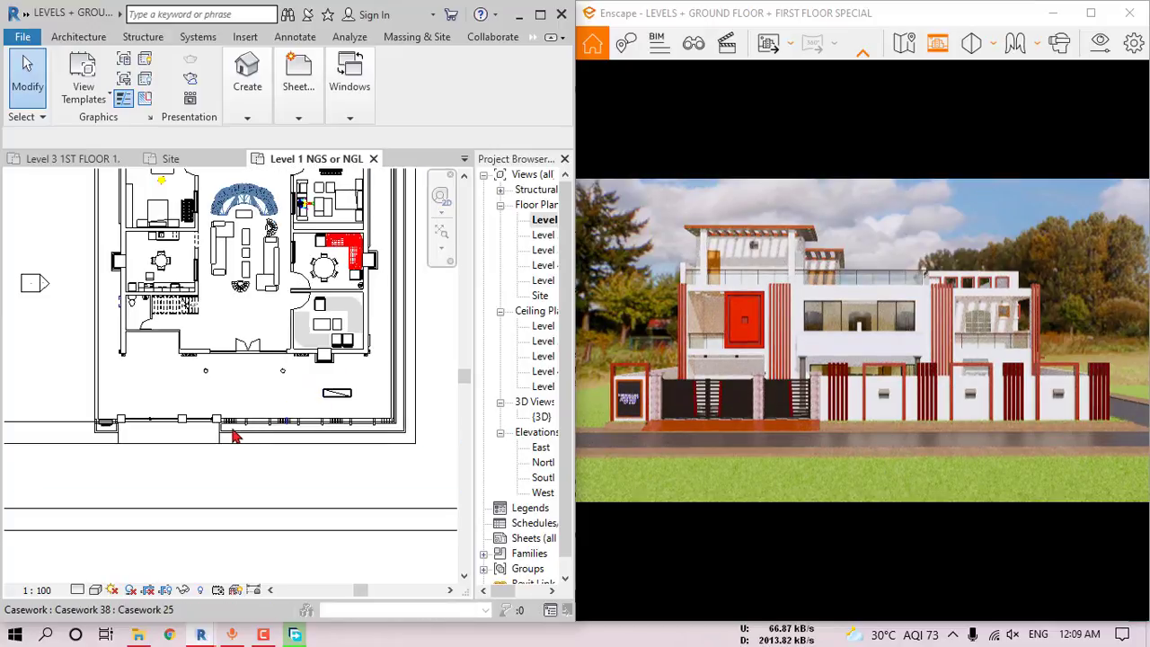
scroll(221, 433, up, 1)
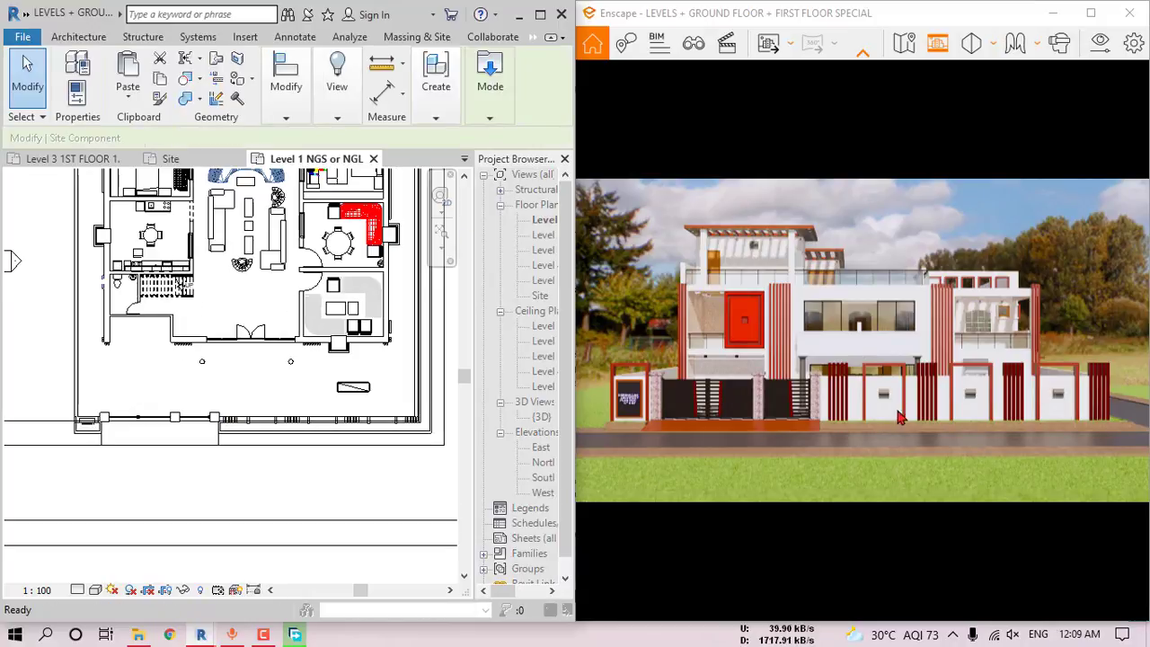
scroll(216, 433, up, 5)
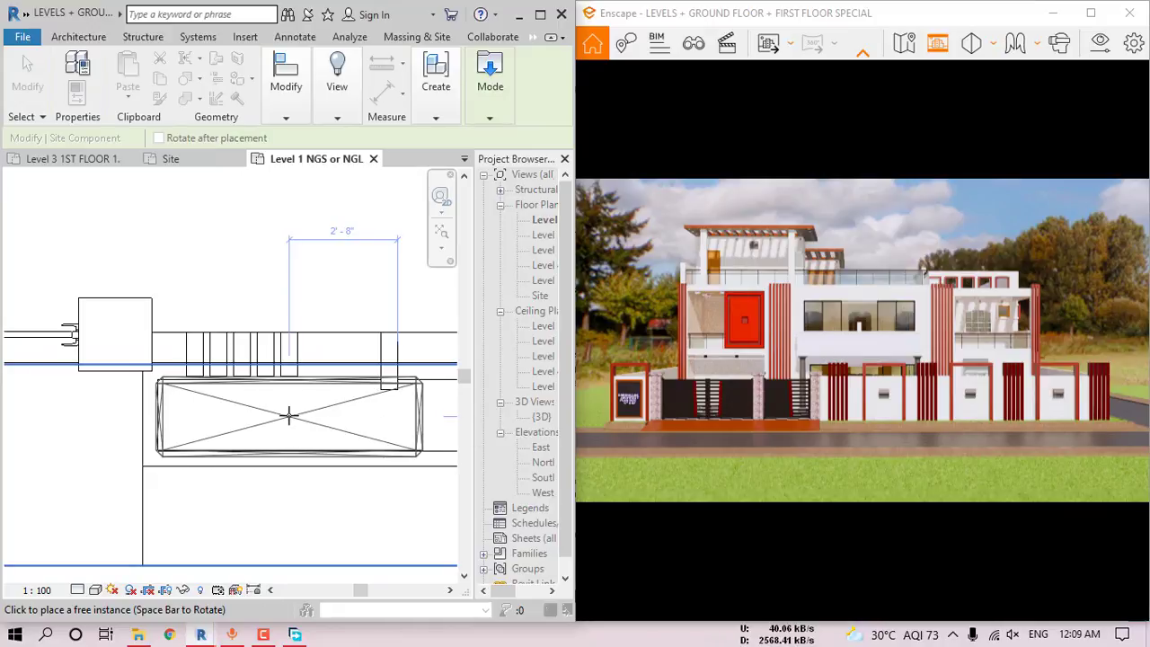
click(317, 420)
- Place two more English Laurel 02 hedge segments end to end outside the front boundary wall, continuing from the one beside the gate column
scroll(317, 419, down, 4)
middle_drag(317, 419, 178, 404)
scroll(261, 410, up, 3)
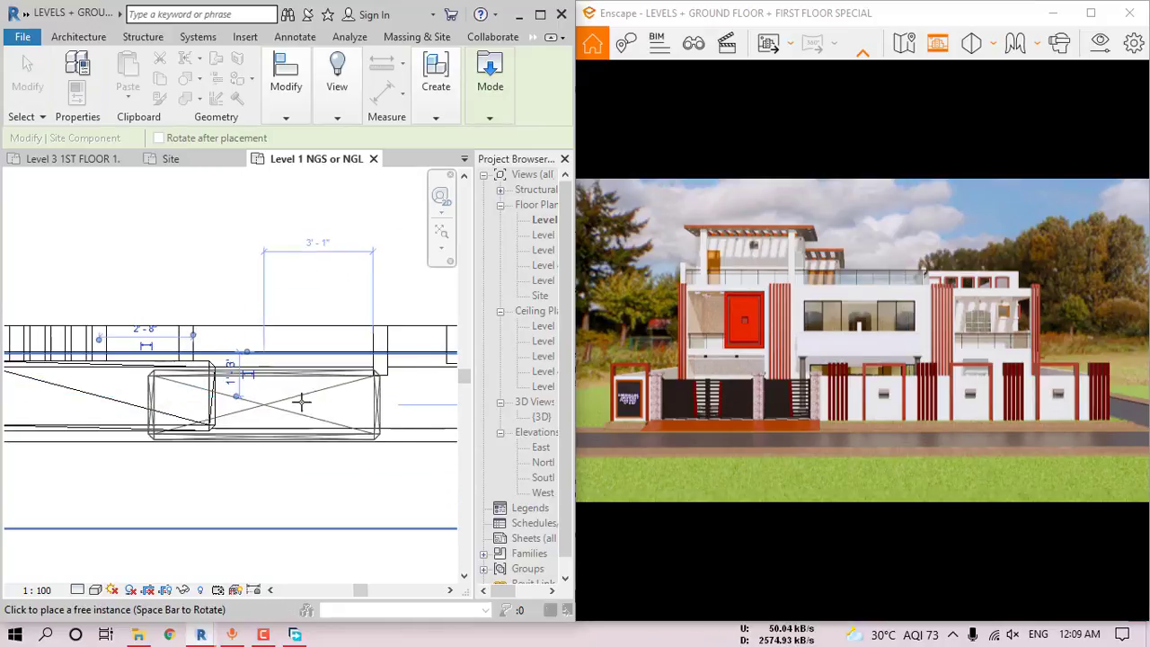
click(327, 398)
scroll(339, 406, down, 2)
middle_drag(330, 414, 200, 408)
scroll(319, 387, up, 2)
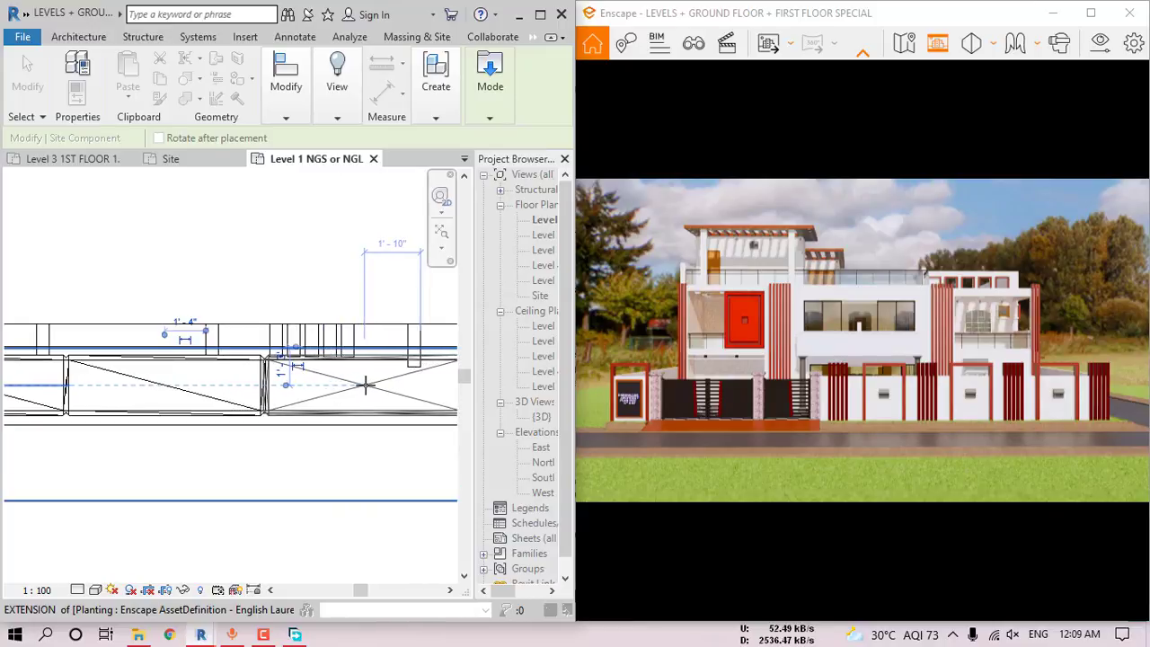
click(366, 385)
scroll(367, 386, down, 2)
middle_drag(372, 390, 167, 381)
scroll(288, 381, up, 1)
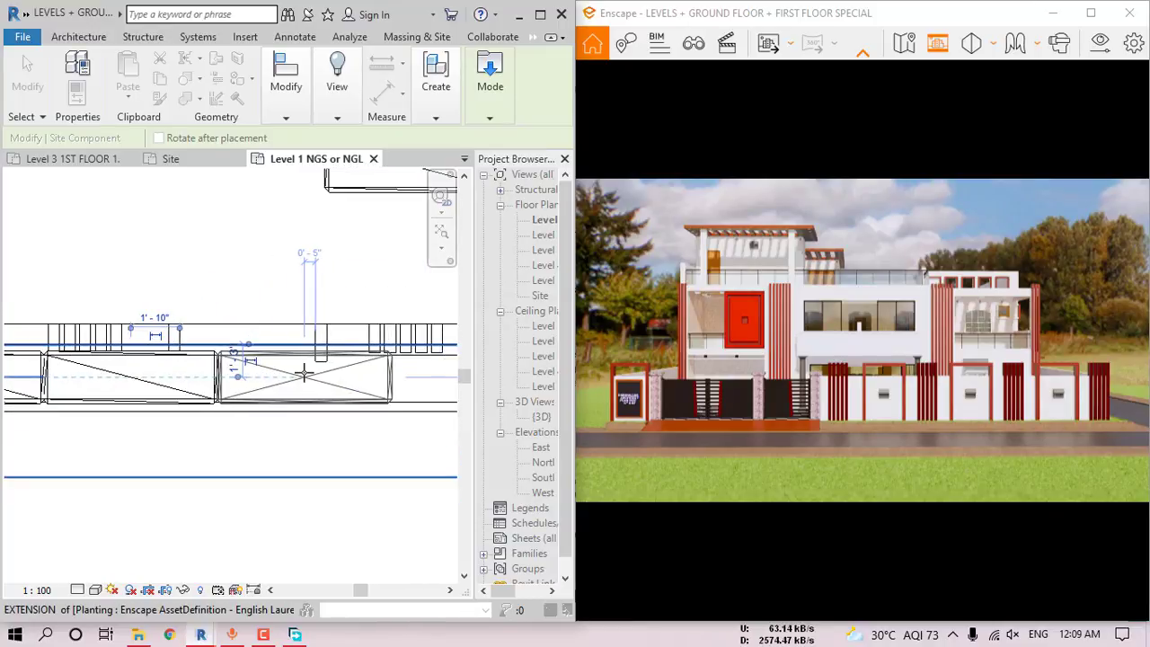
- Extend the front hedge with four more English Laurel 02 segments up to the boundary wall's corner beside the side road
click(306, 378)
middle_drag(357, 379, 160, 378)
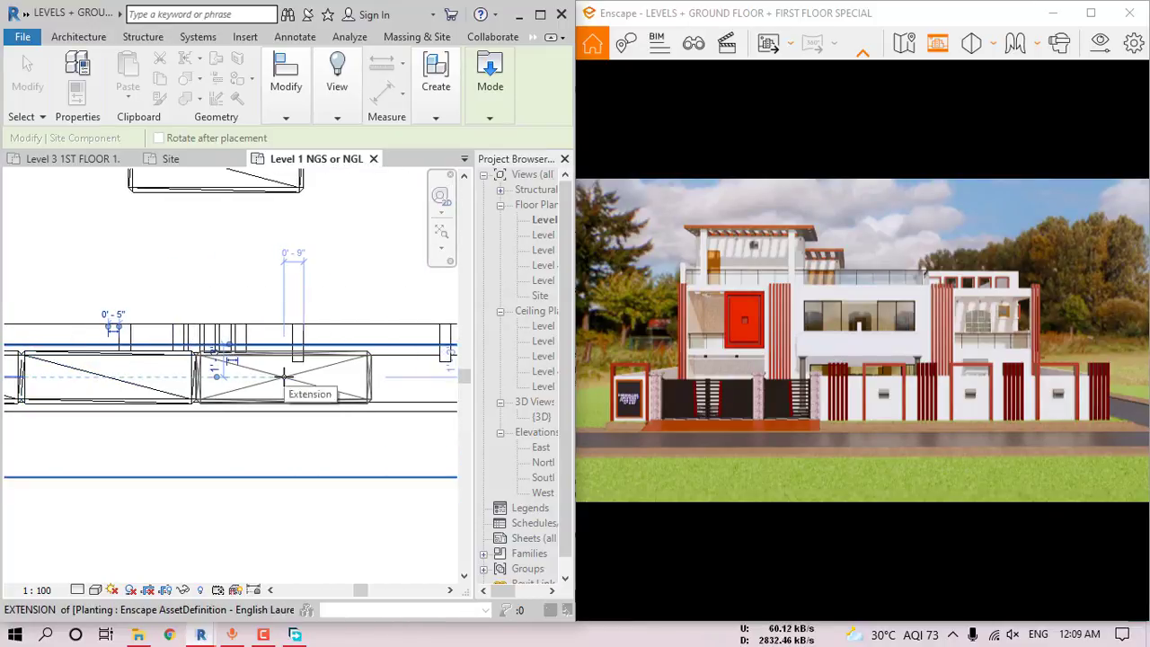
click(284, 376)
middle_drag(405, 378, 281, 378)
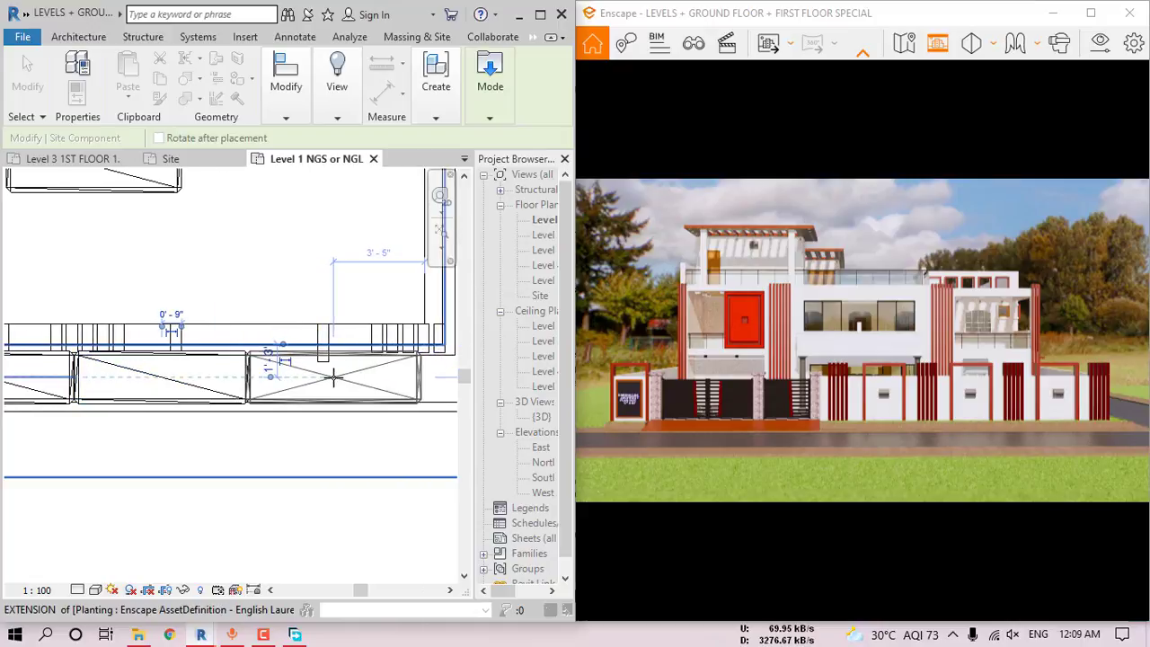
click(356, 378)
middle_drag(357, 377, 277, 379)
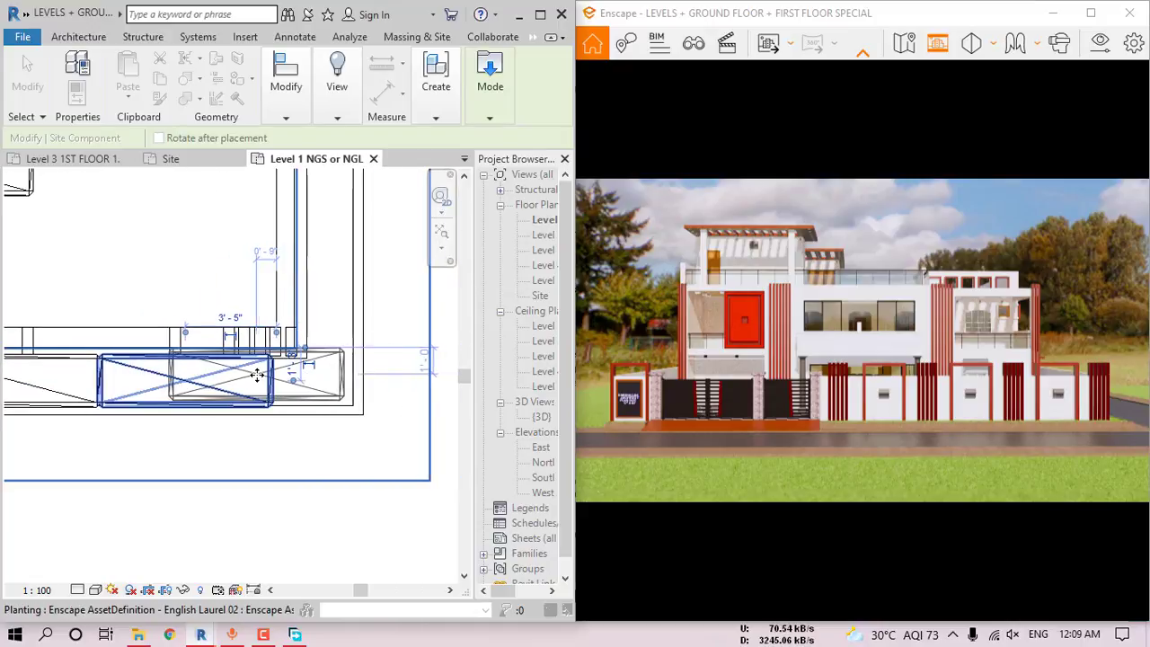
click(262, 378)
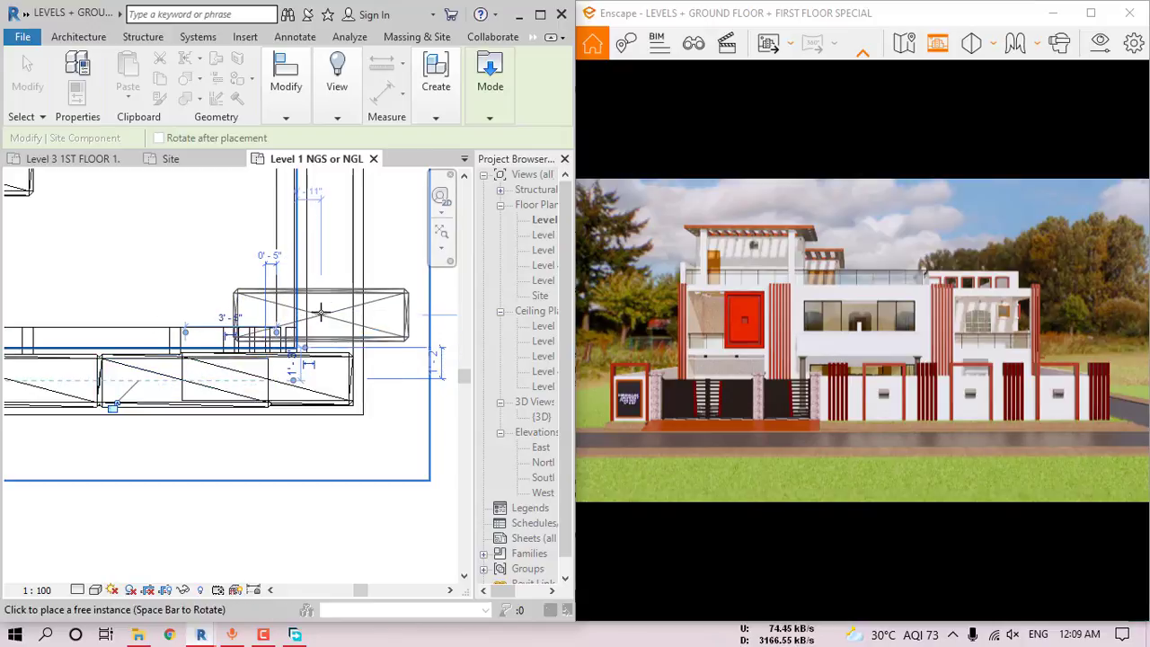
- Rotate a hedge segment 90 degrees and place it outside the side boundary wall, meeting the front hedge at the corner
key(space)
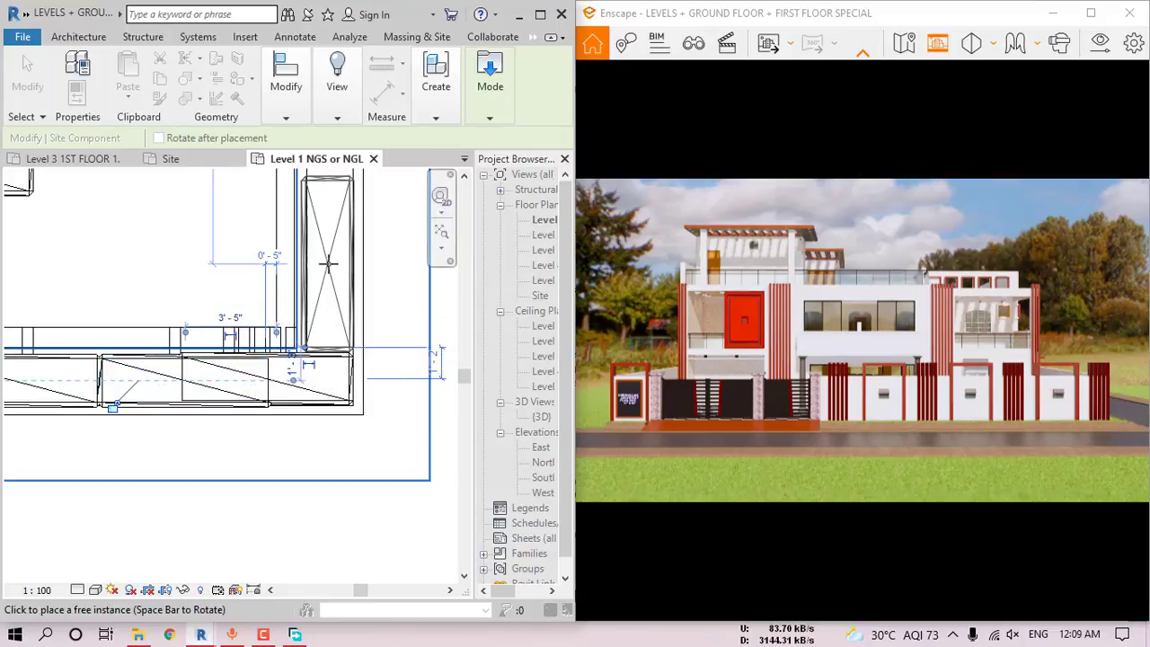
click(328, 264)
scroll(287, 350, down, 3)
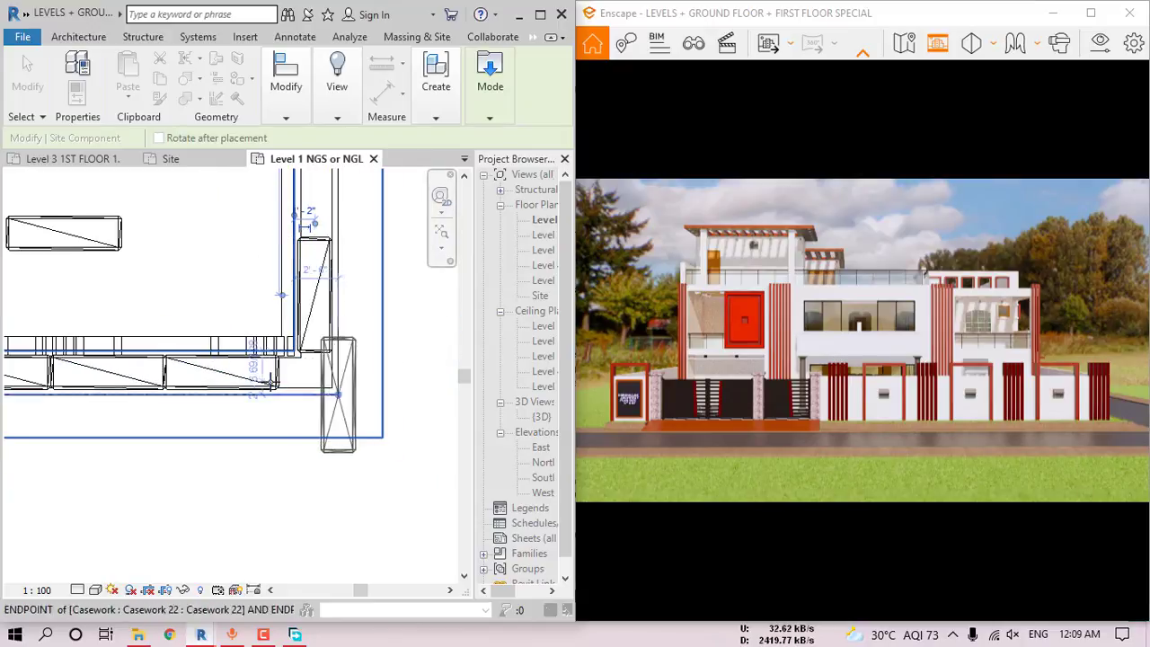
scroll(269, 378, up, 3)
key(space)
key(space)
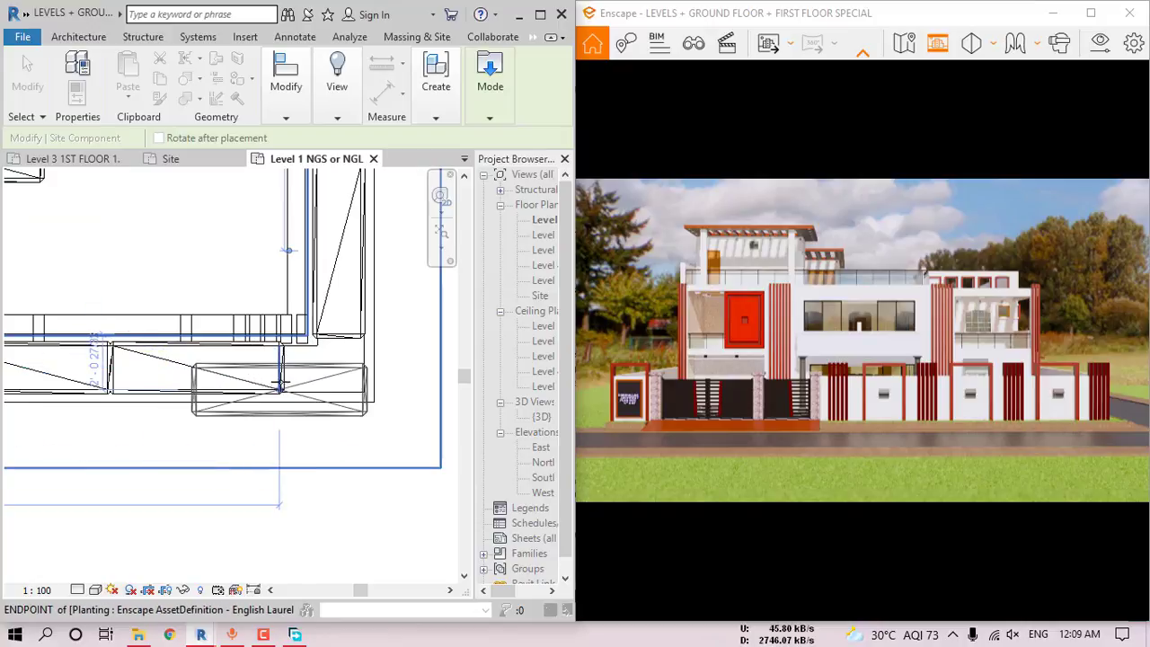
scroll(280, 365, up, 2)
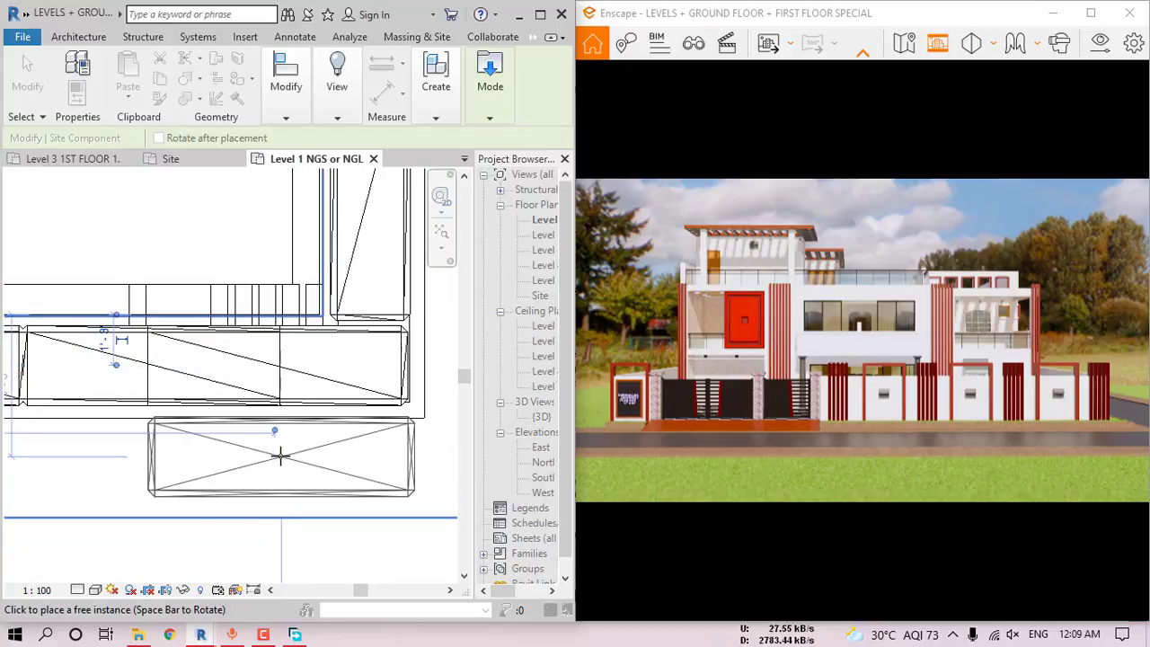
click(281, 457)
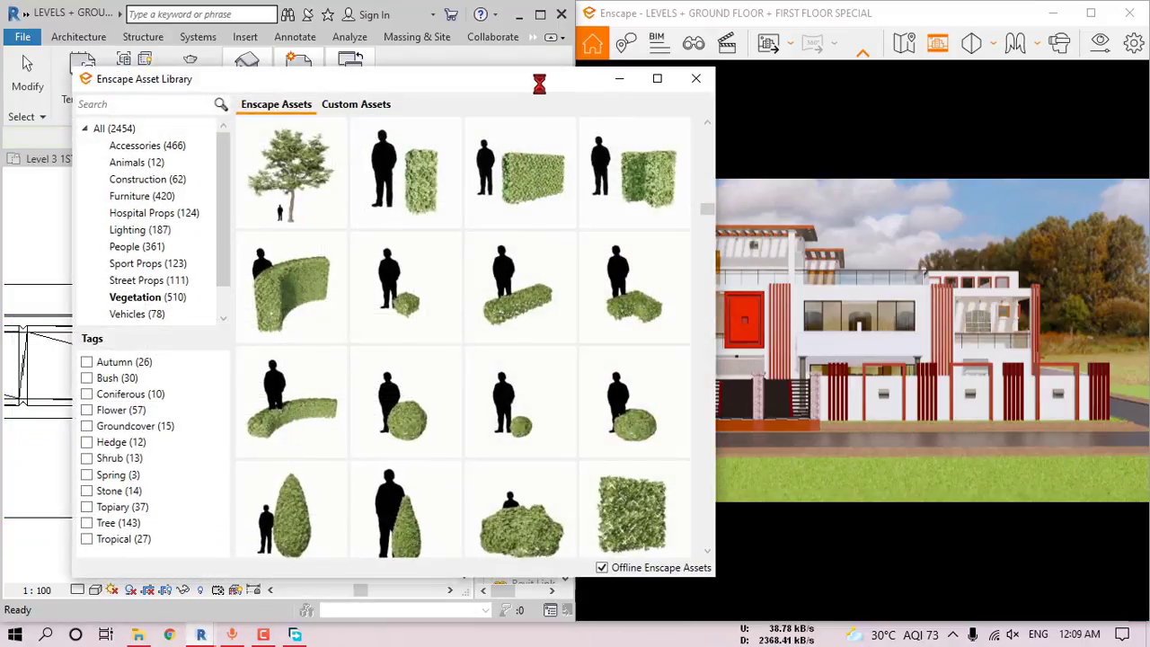
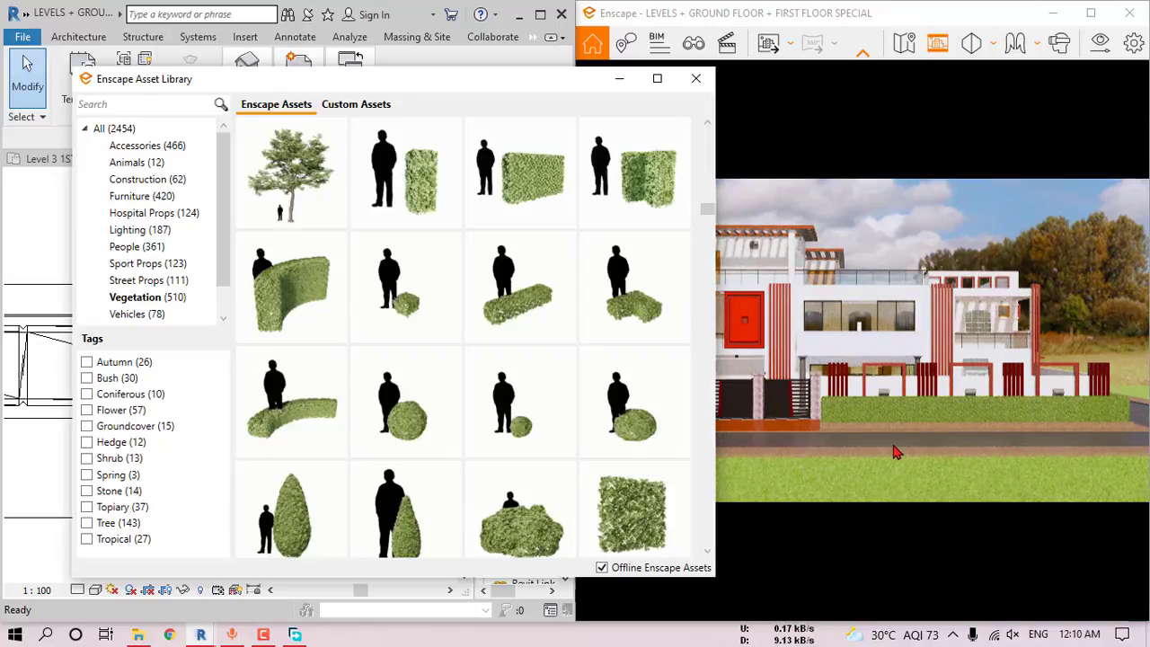
- Choose the Elm 09 tree from the Enscape vegetation assets and place four behind the house, three of them around its rear-left corner
mouse_move(593, 368)
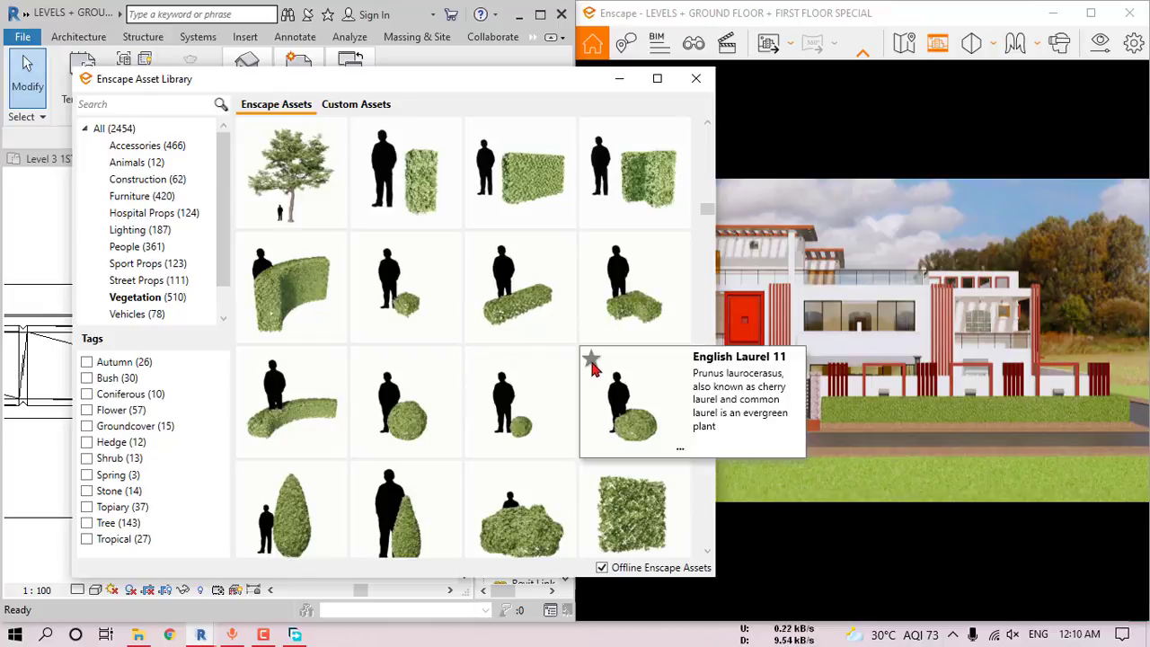
mouse_move(503, 427)
scroll(486, 401, up, 5)
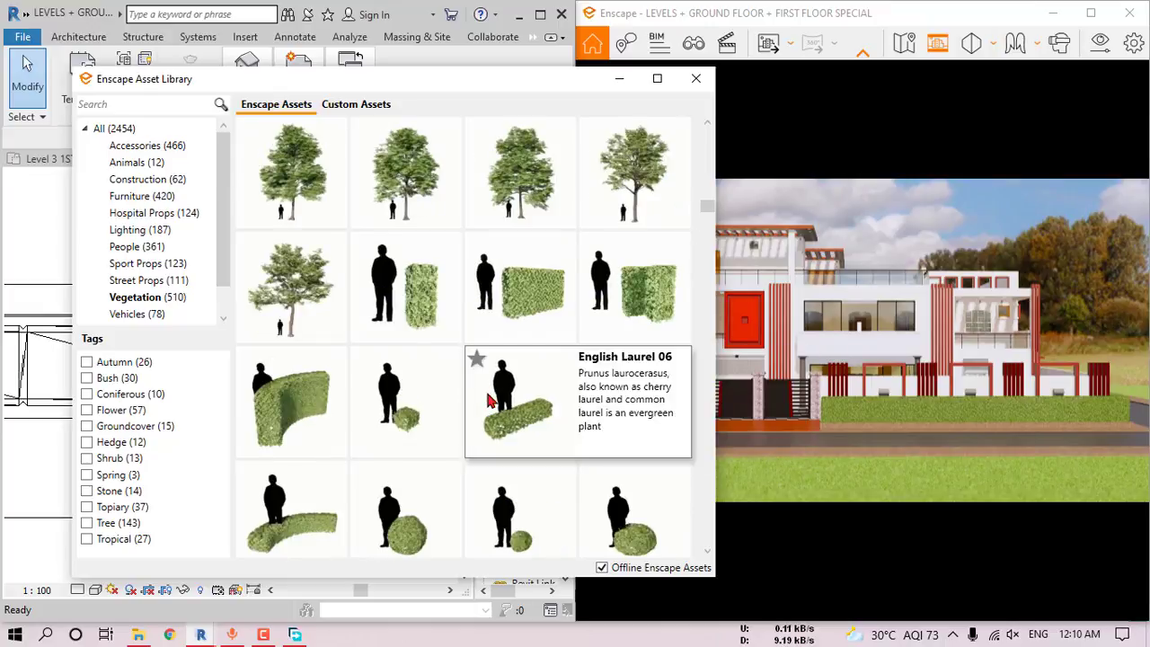
click(409, 404)
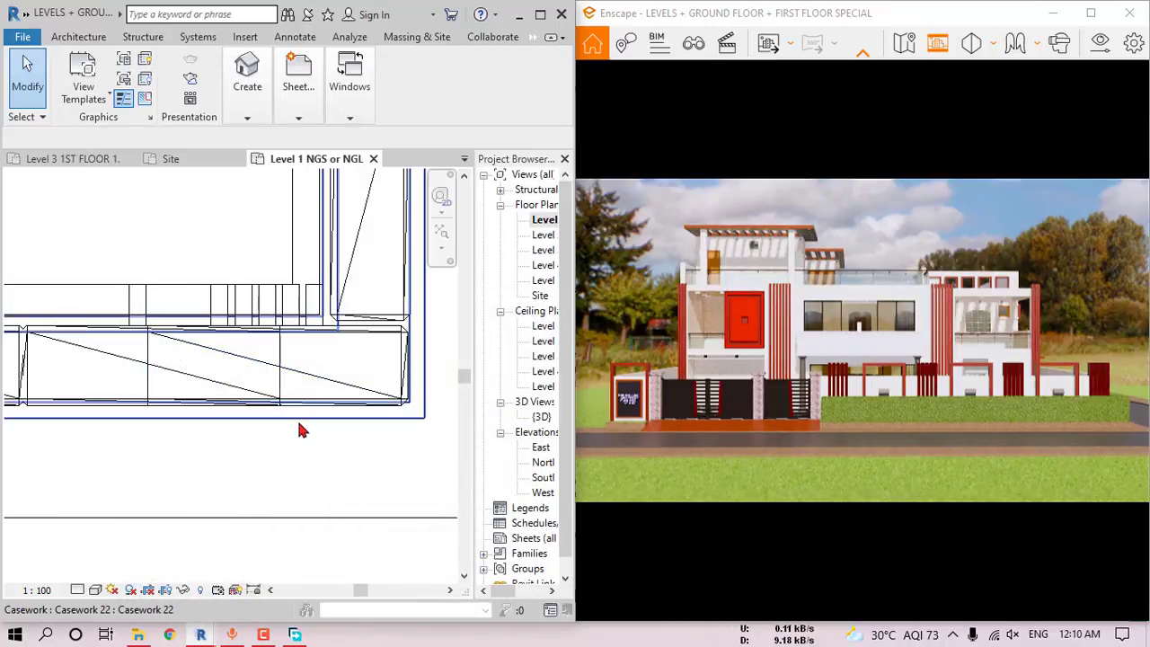
scroll(299, 430, down, 2)
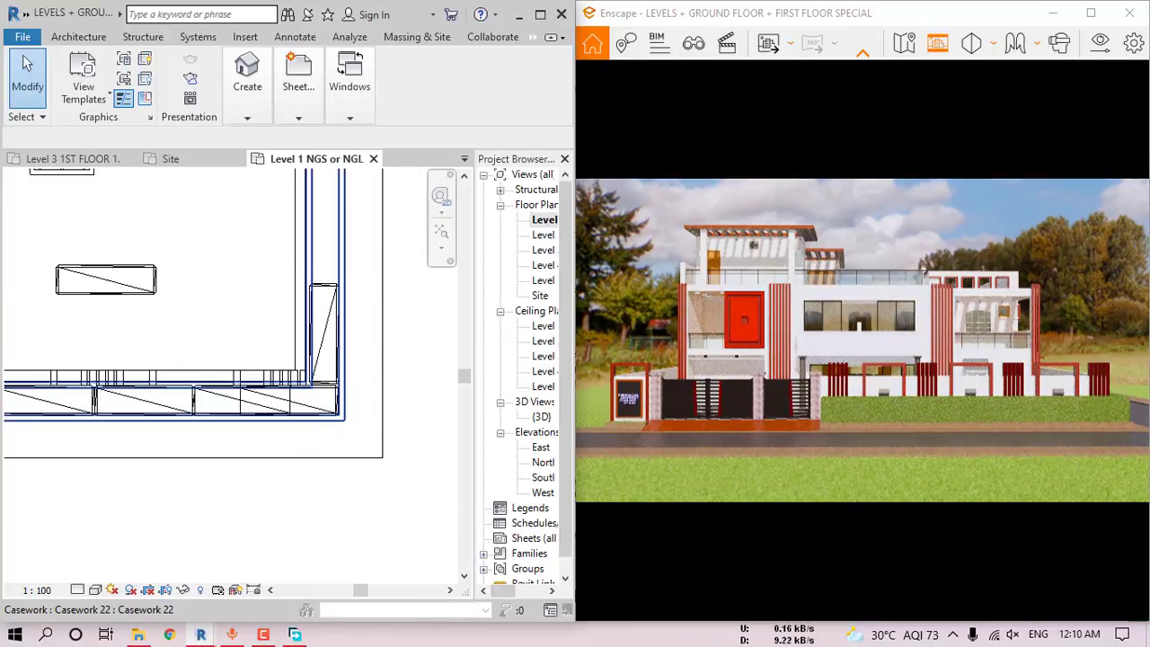
key(c)
key(m)
scroll(300, 381, down, 8)
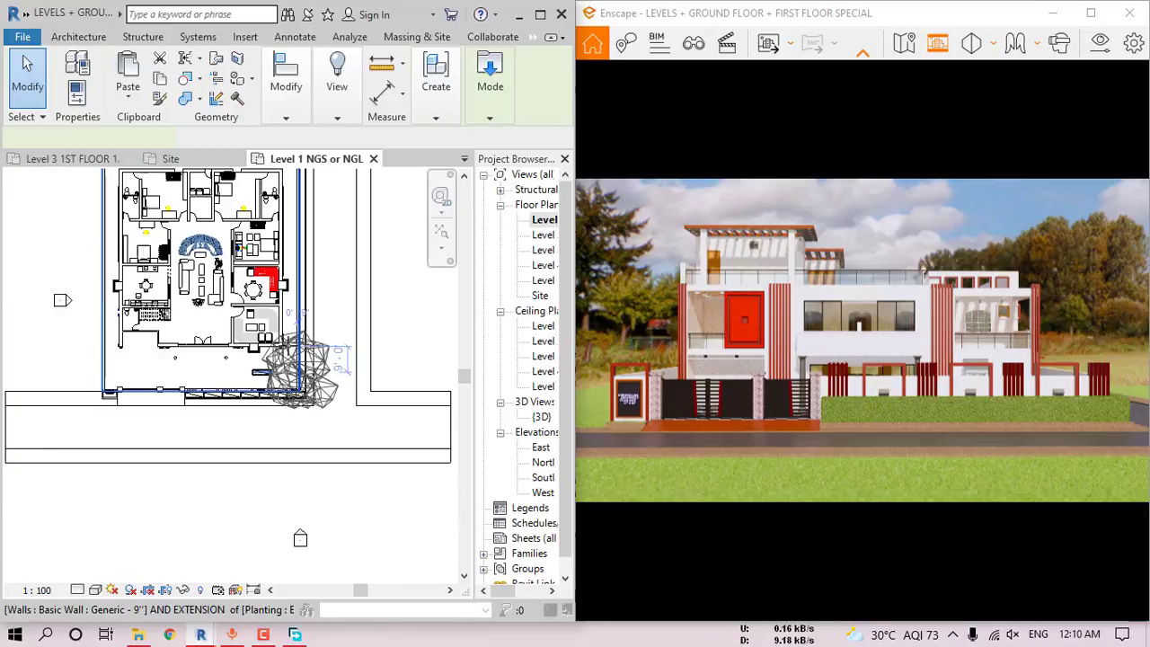
scroll(200, 335, up, 3)
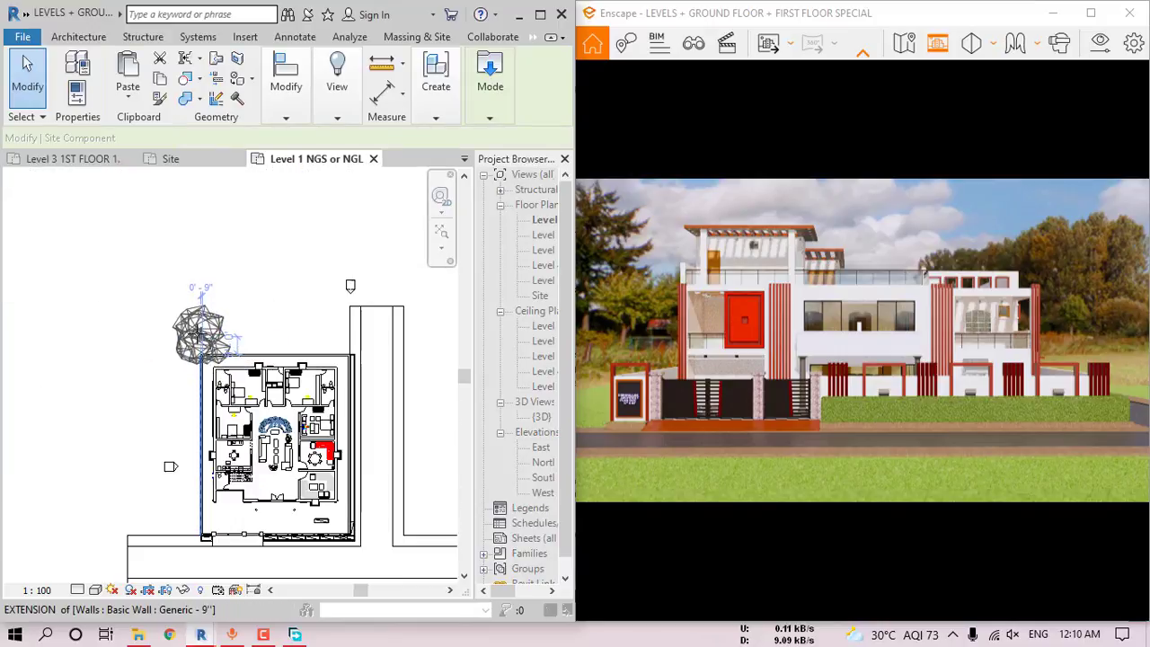
click(148, 333)
click(279, 310)
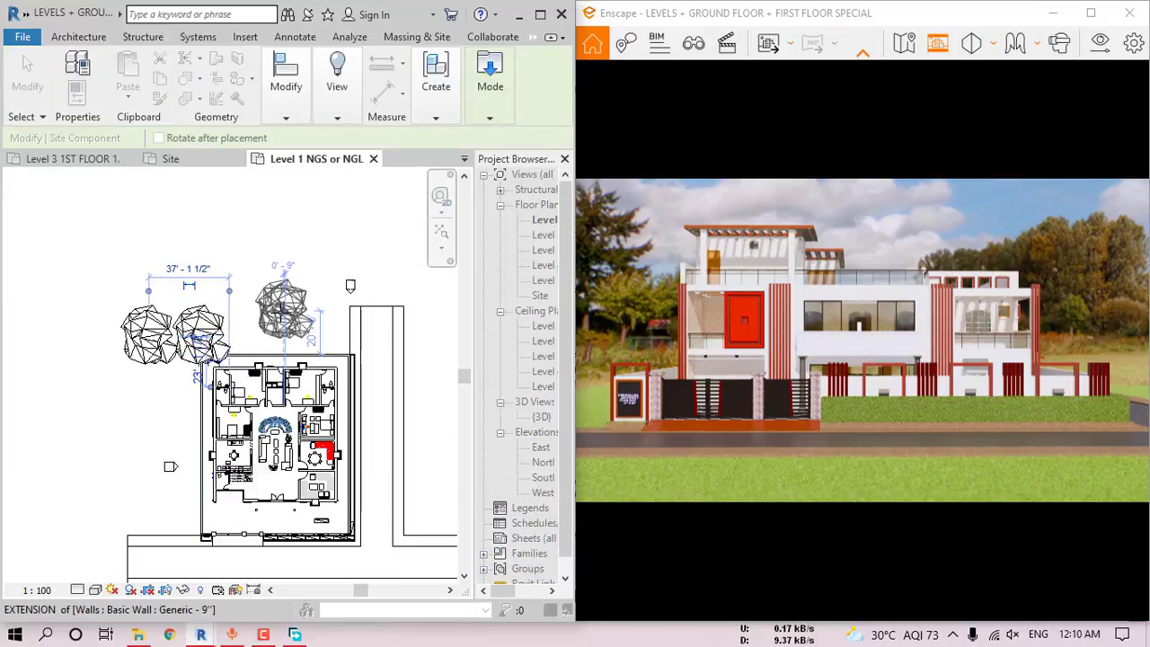
click(114, 385)
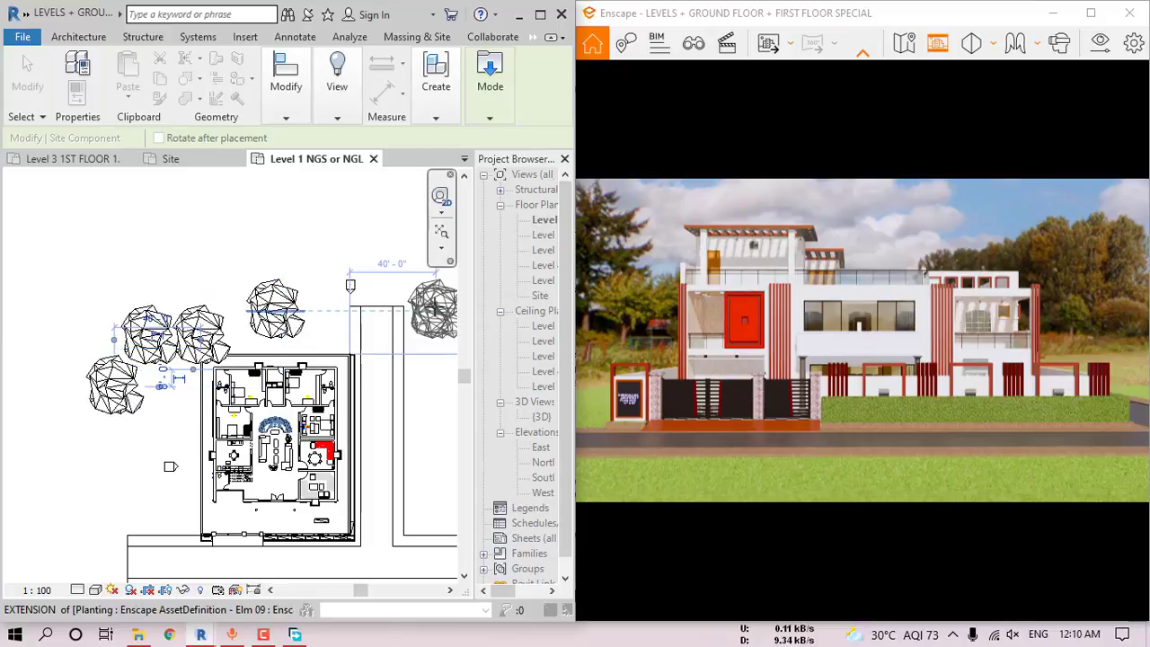
- Place two more Elm 09 trees across the side road, level with the rear of the house
click(435, 328)
middle_drag(421, 345, 330, 311)
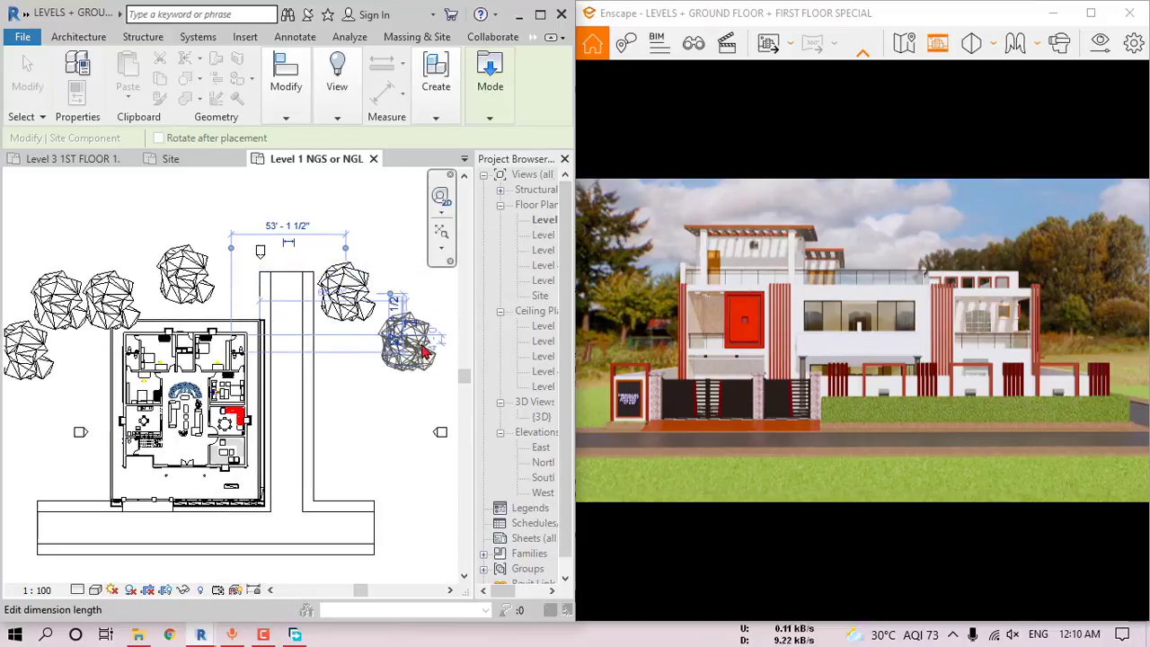
click(432, 349)
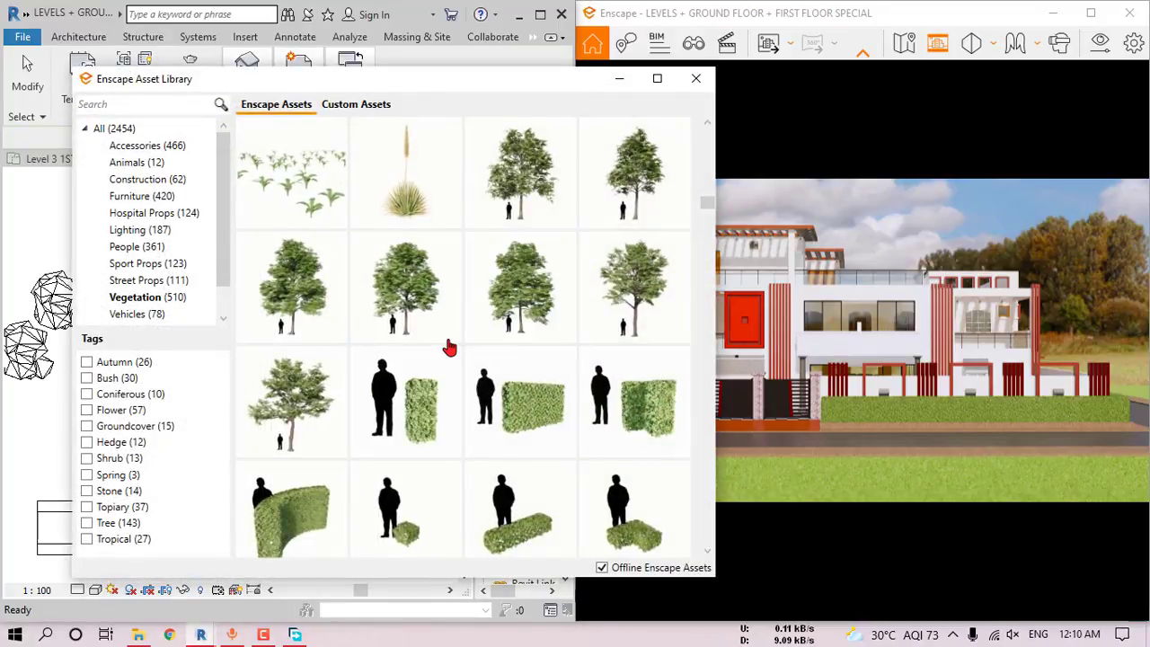
- Find the Chestnut, Autumn tree among the Enscape Asset Library's vegetation
scroll(447, 338, up, 2)
scroll(451, 345, up, 2)
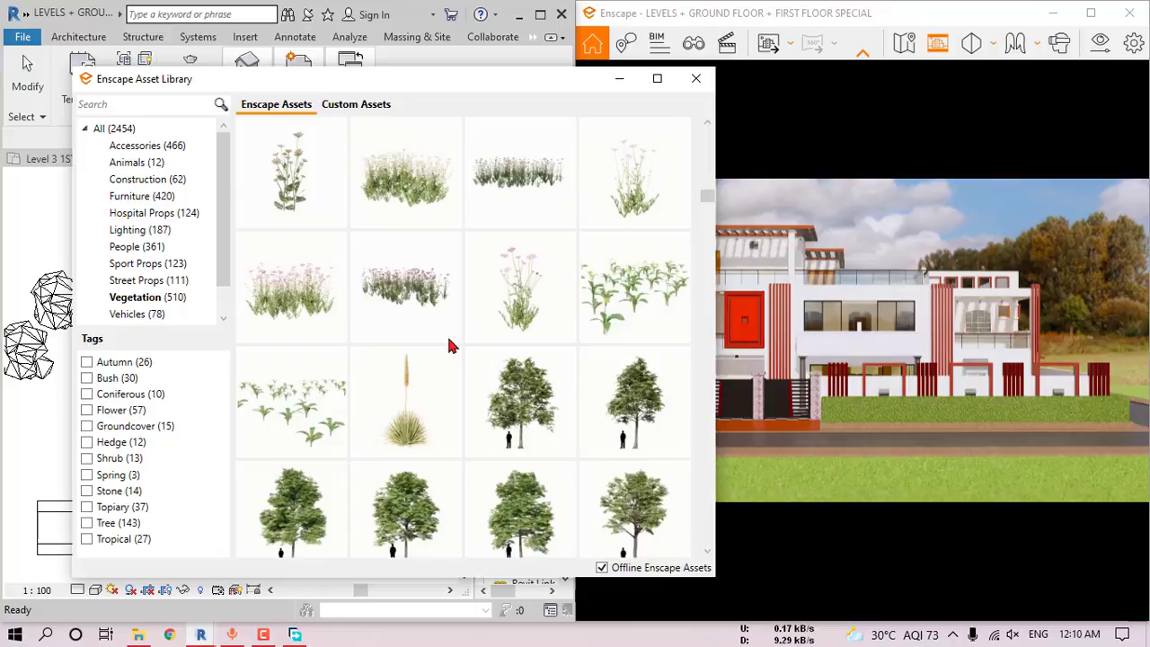
scroll(449, 345, up, 6)
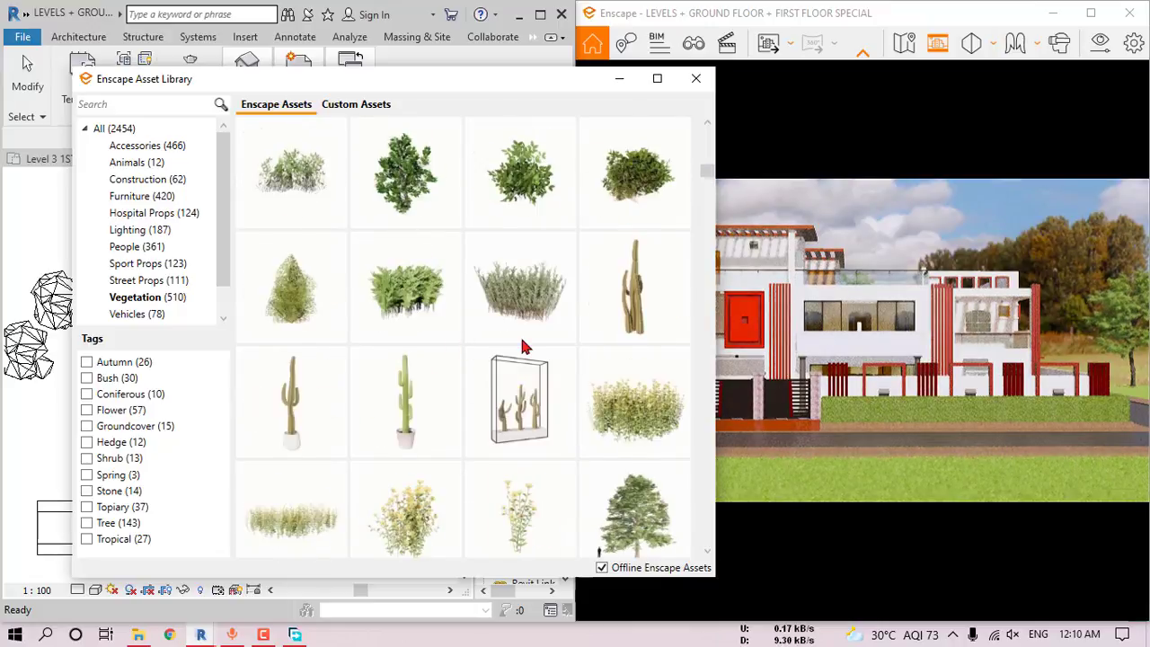
scroll(524, 350, down, 4)
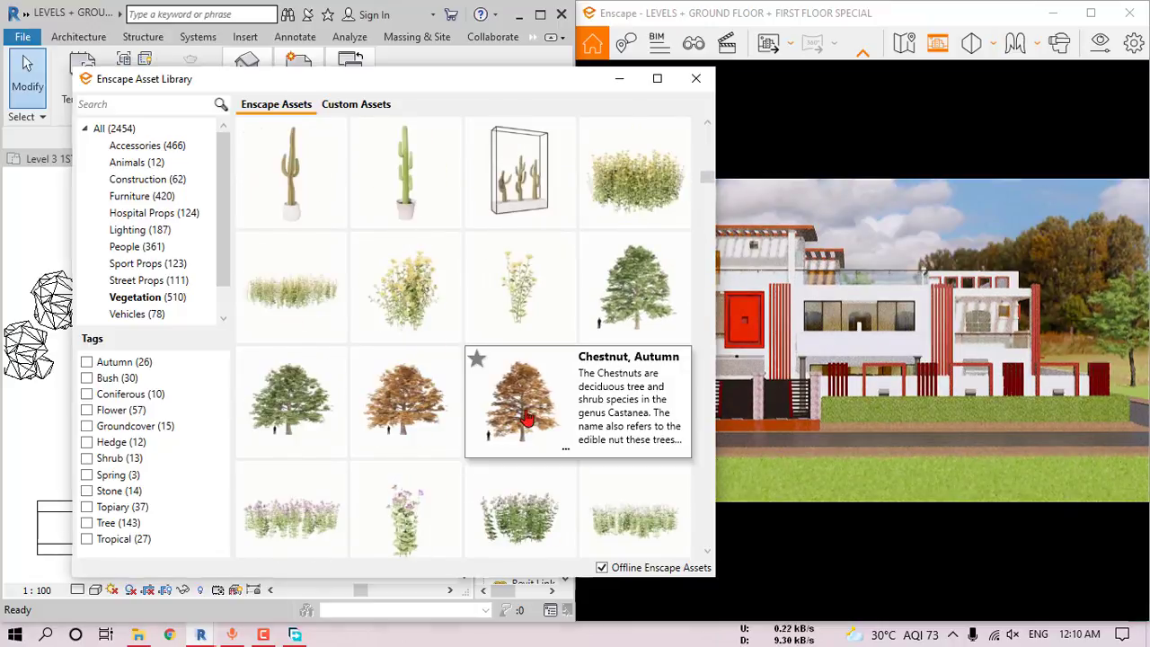
- Place three Chestnut, Autumn trees behind the site: one beyond the side road and two behind the house's west corner
click(526, 418)
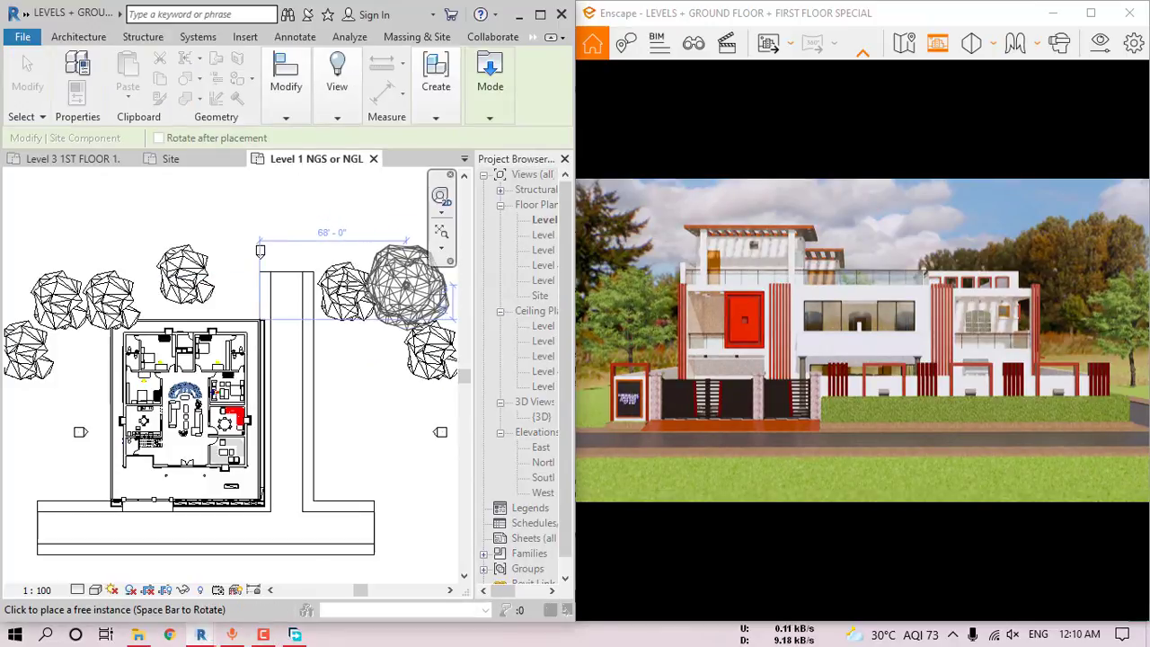
click(407, 285)
click(143, 261)
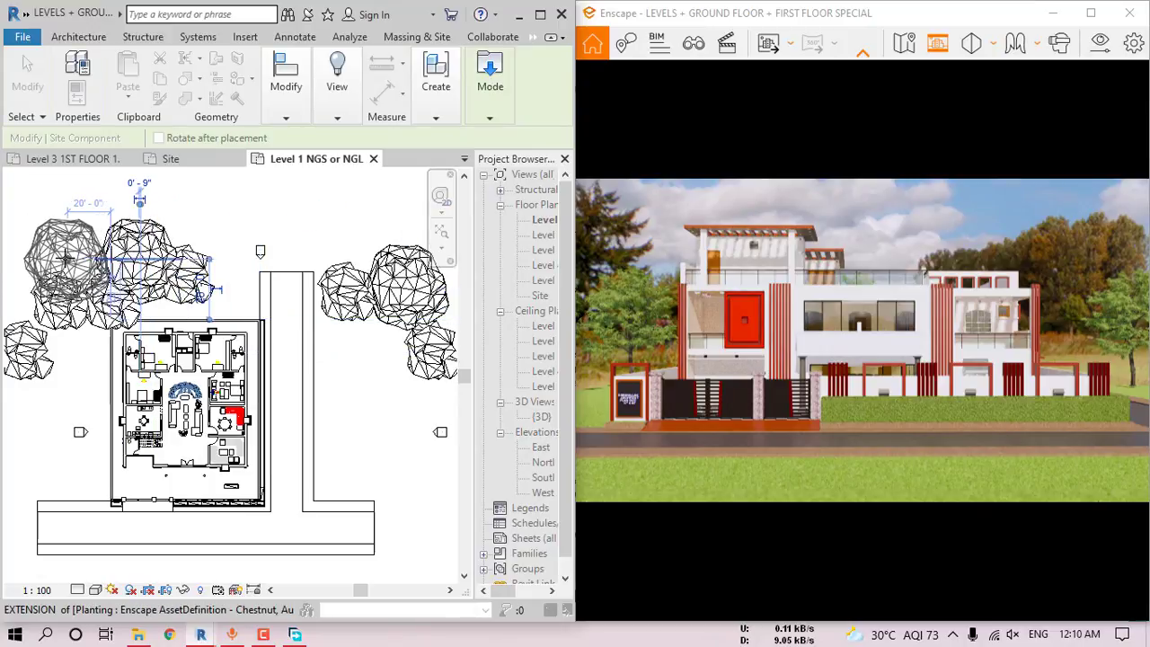
click(60, 260)
key(Escape)
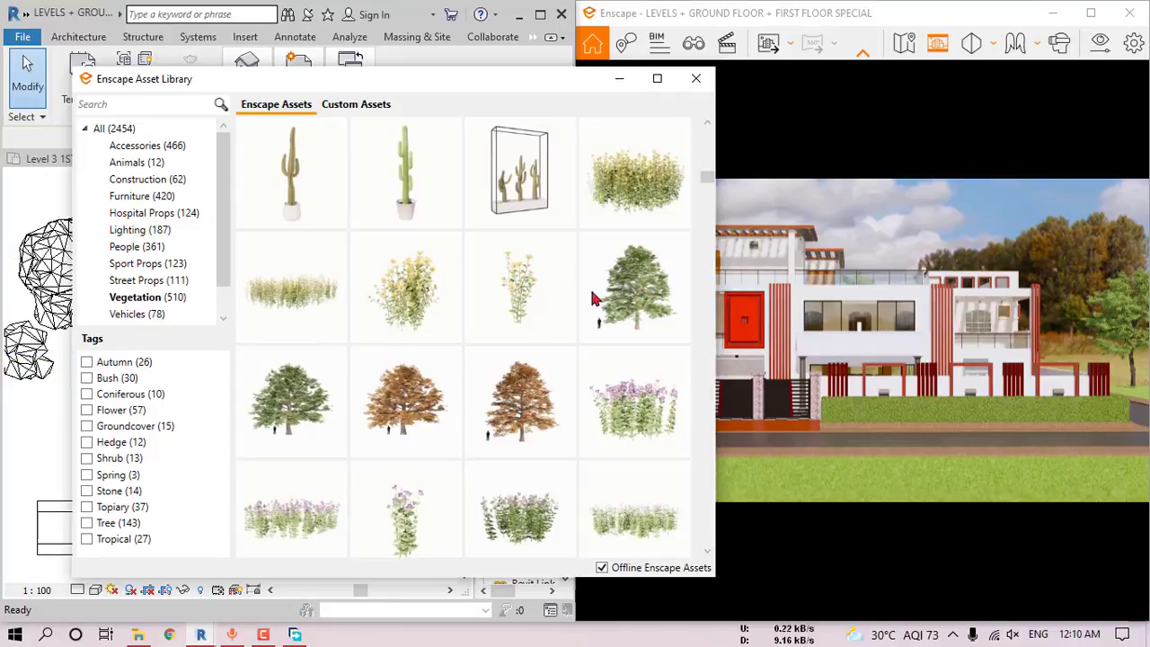
- Place the flat-roofed house with solar panels from the Street Props assets on the plot across the side road
scroll(540, 415, down, 8)
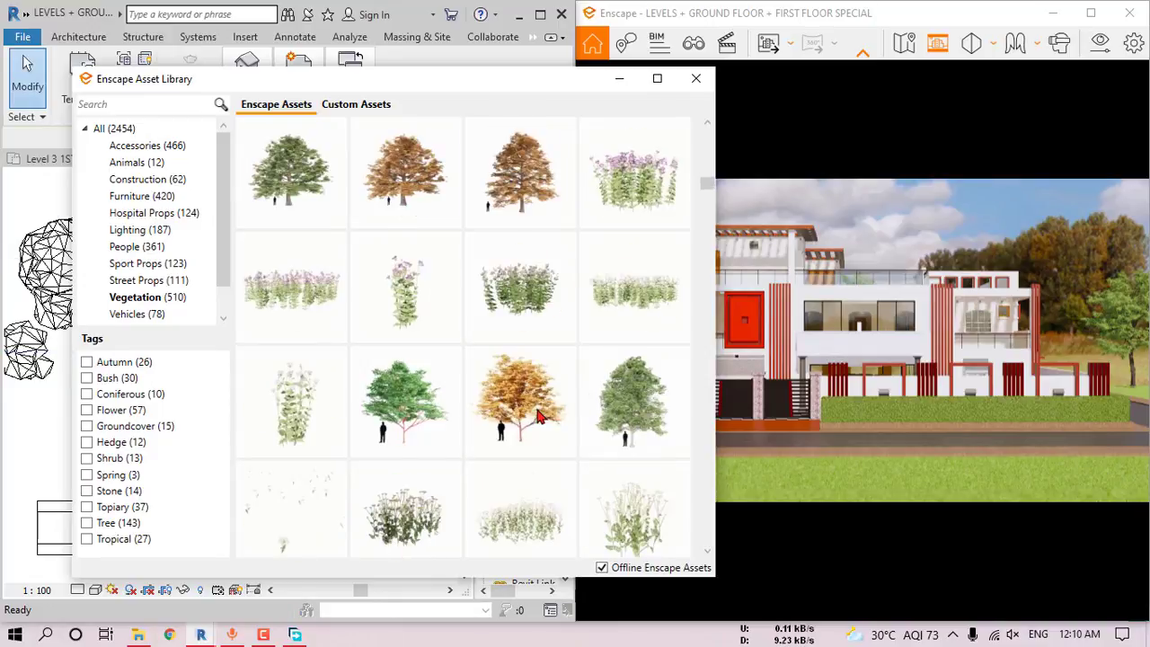
scroll(593, 404, down, 10)
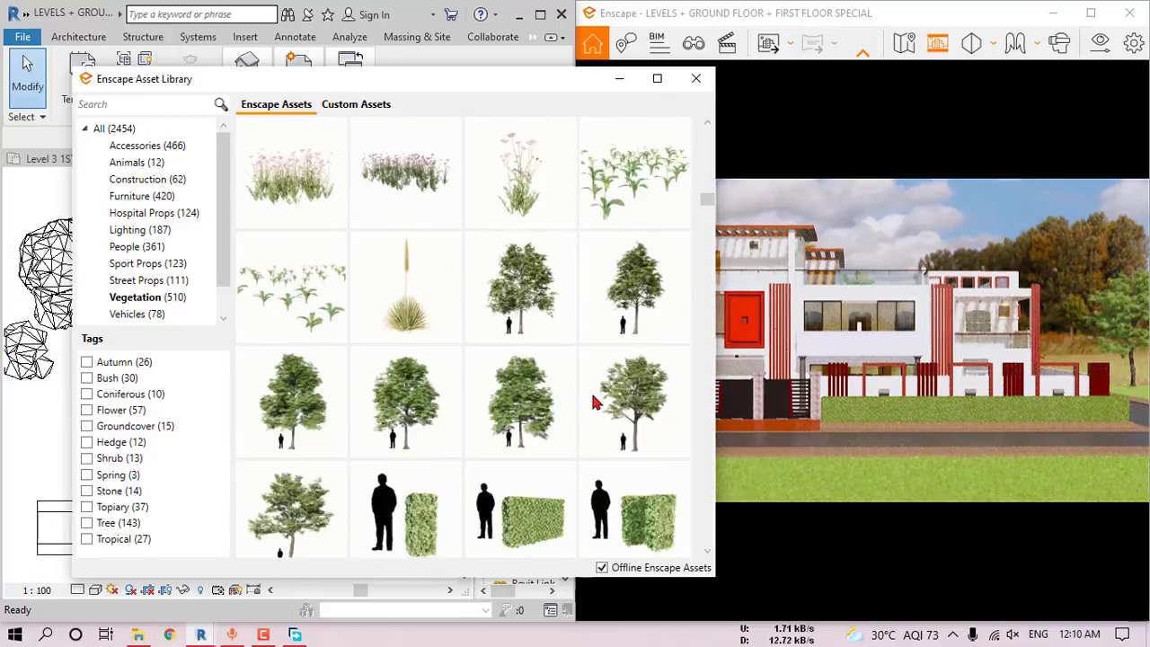
scroll(593, 404, down, 3)
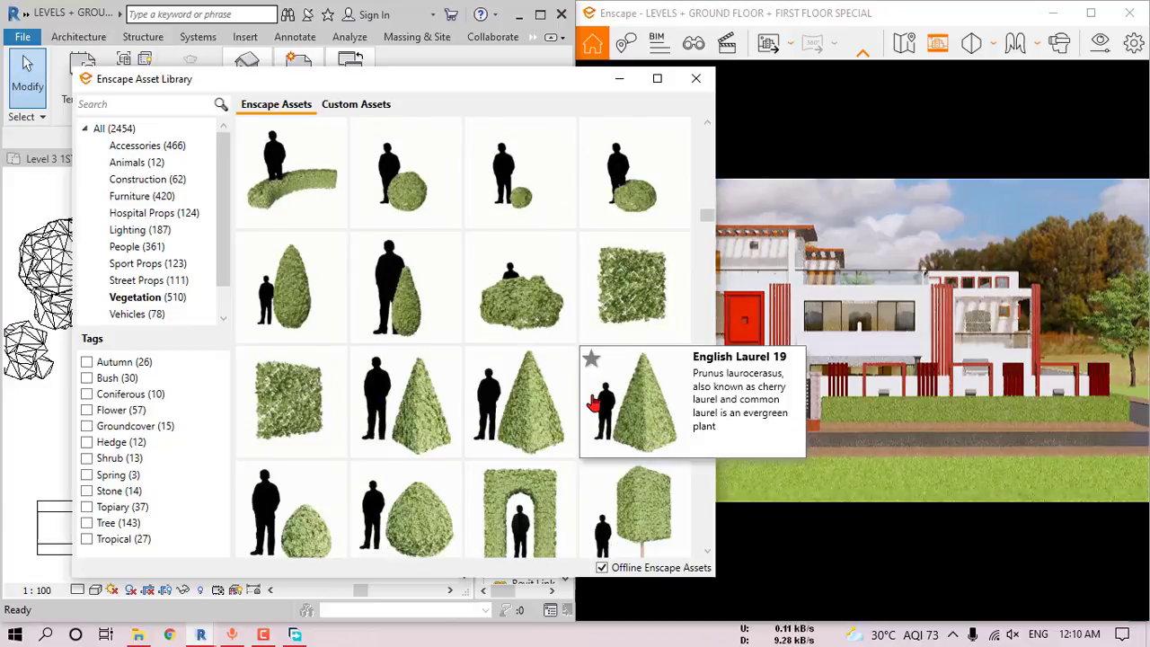
click(143, 266)
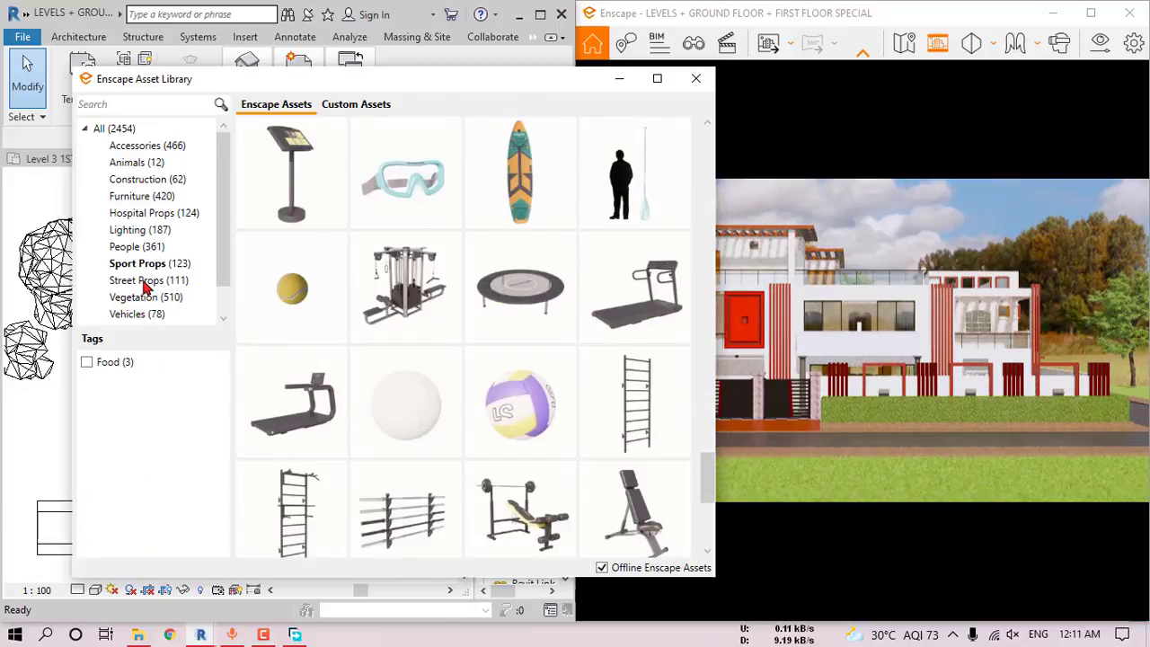
click(144, 280)
scroll(429, 334, up, 10)
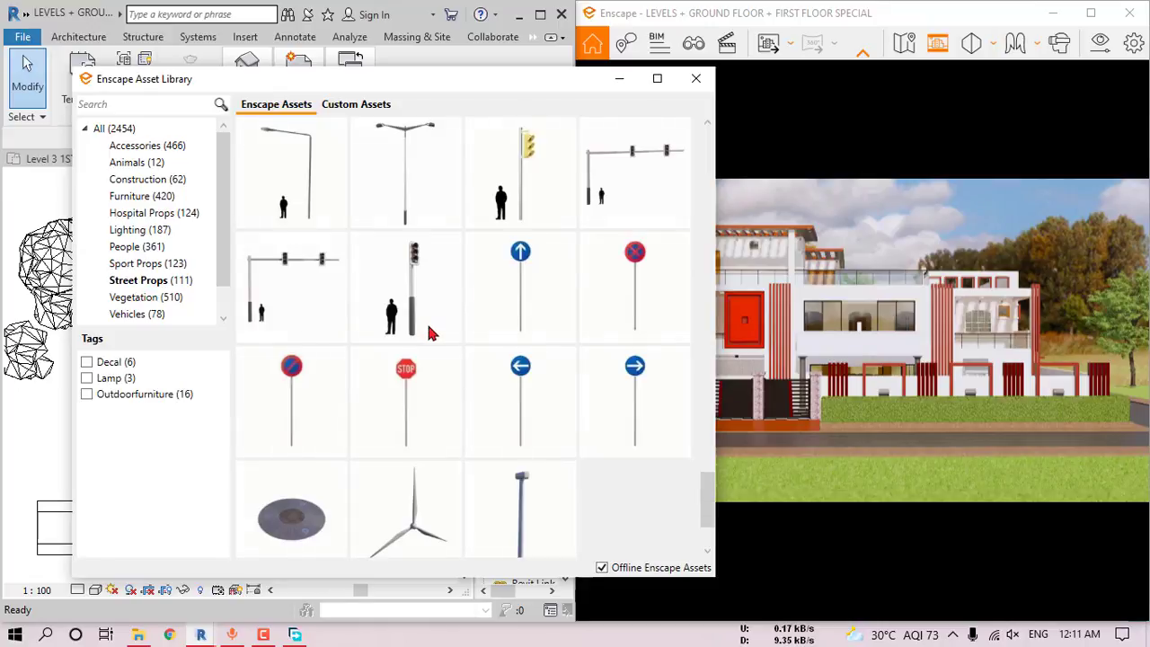
scroll(429, 333, up, 10)
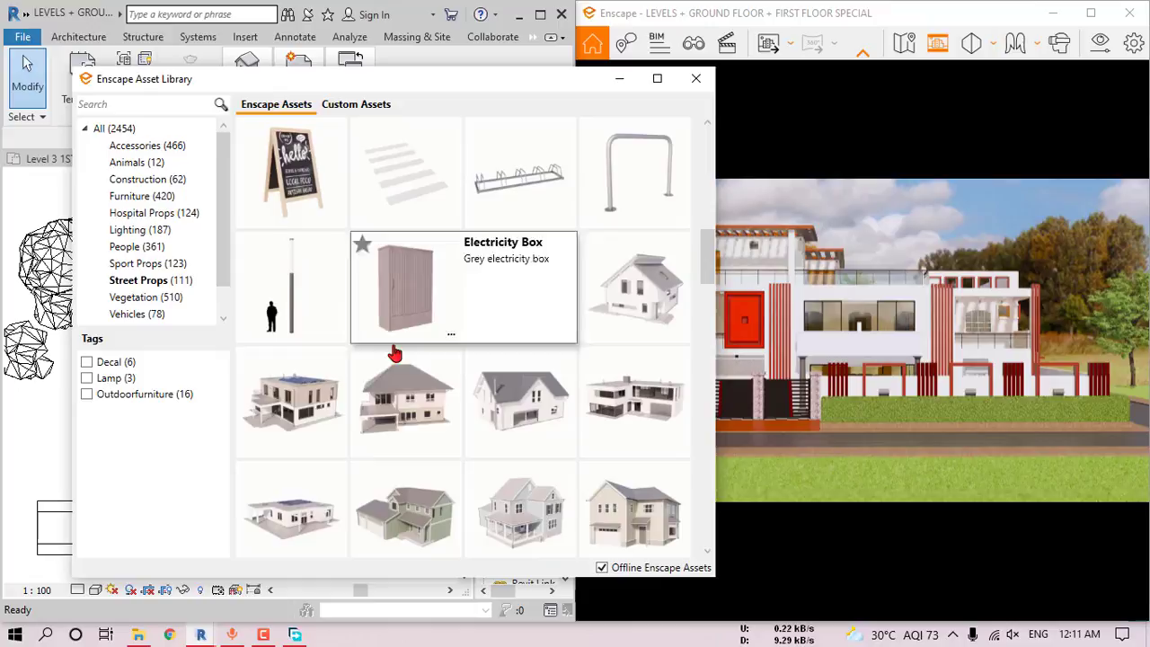
click(316, 415)
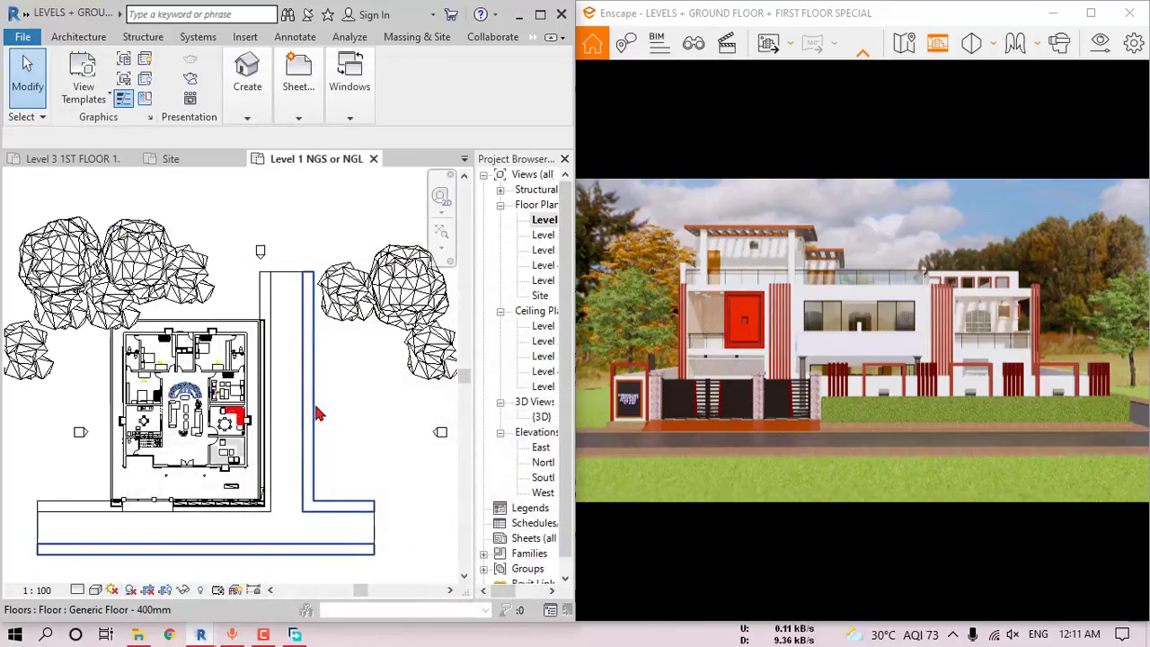
click(358, 459)
scroll(356, 456, up, 4)
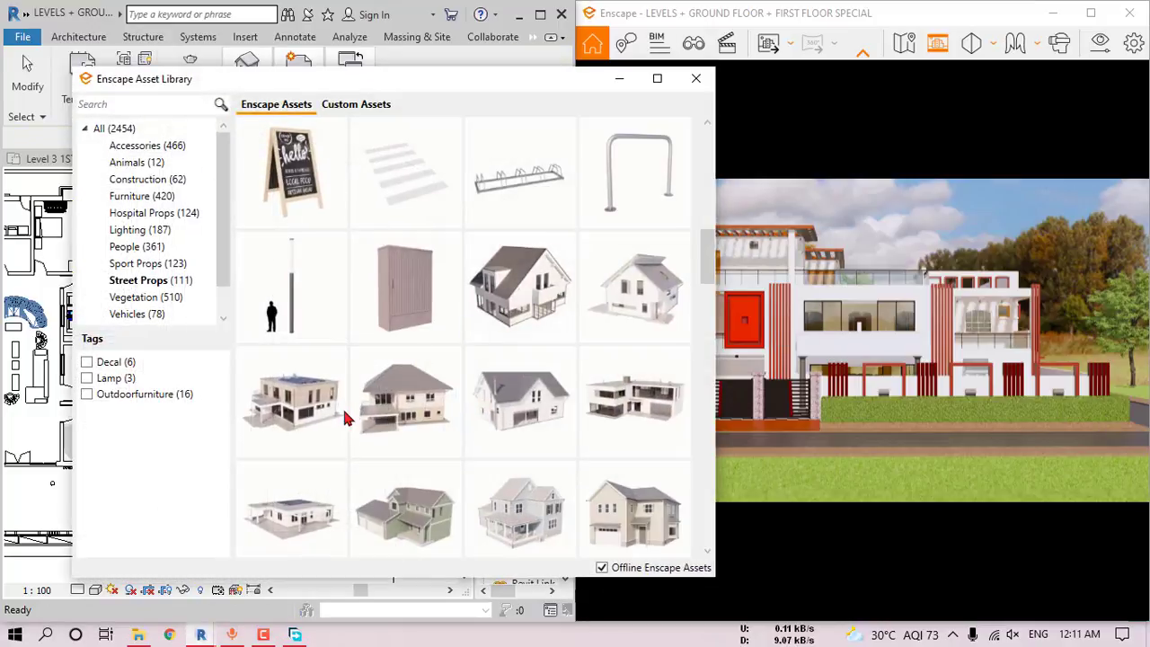
- Place a Family House 06 asset on the plot west of the main house, facing the main road
click(525, 422)
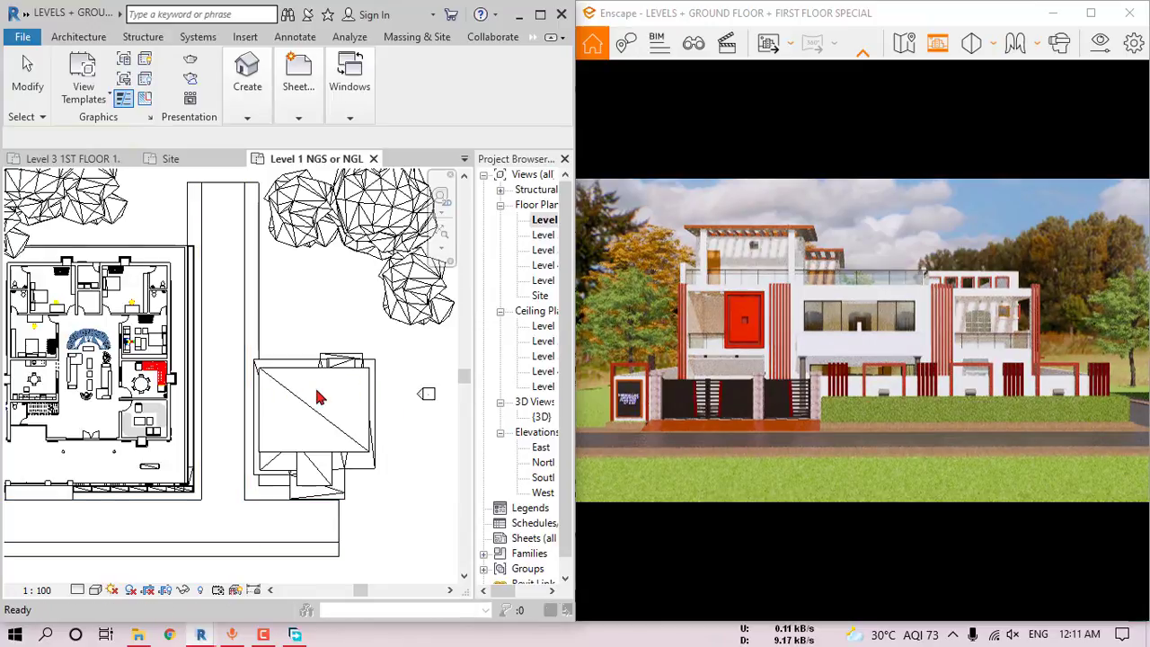
middle_drag(150, 402, 474, 405)
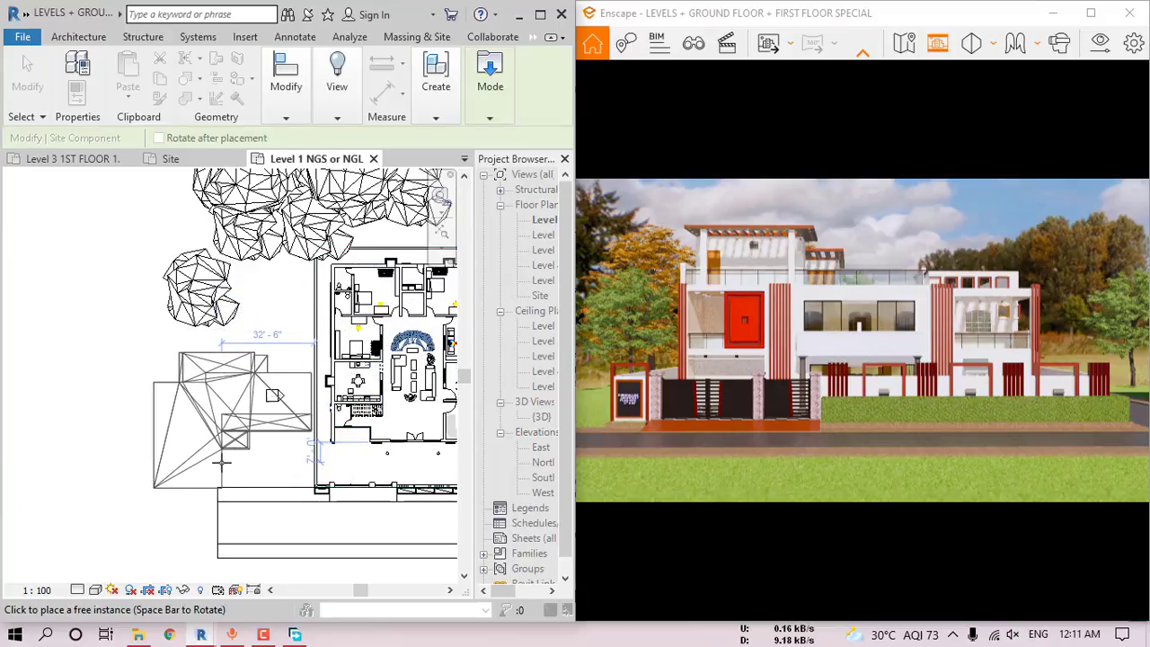
click(222, 458)
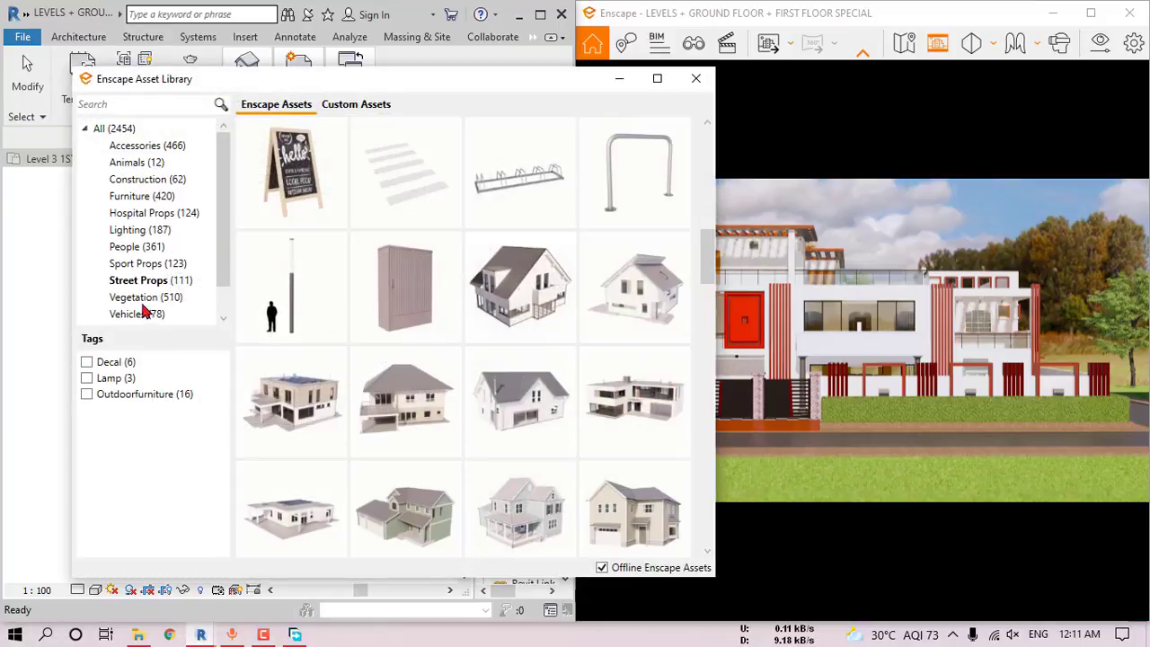
- Place three Coral Bark Maple, Autumn trees around the western neighbour house, two at its front and one at its back
click(139, 298)
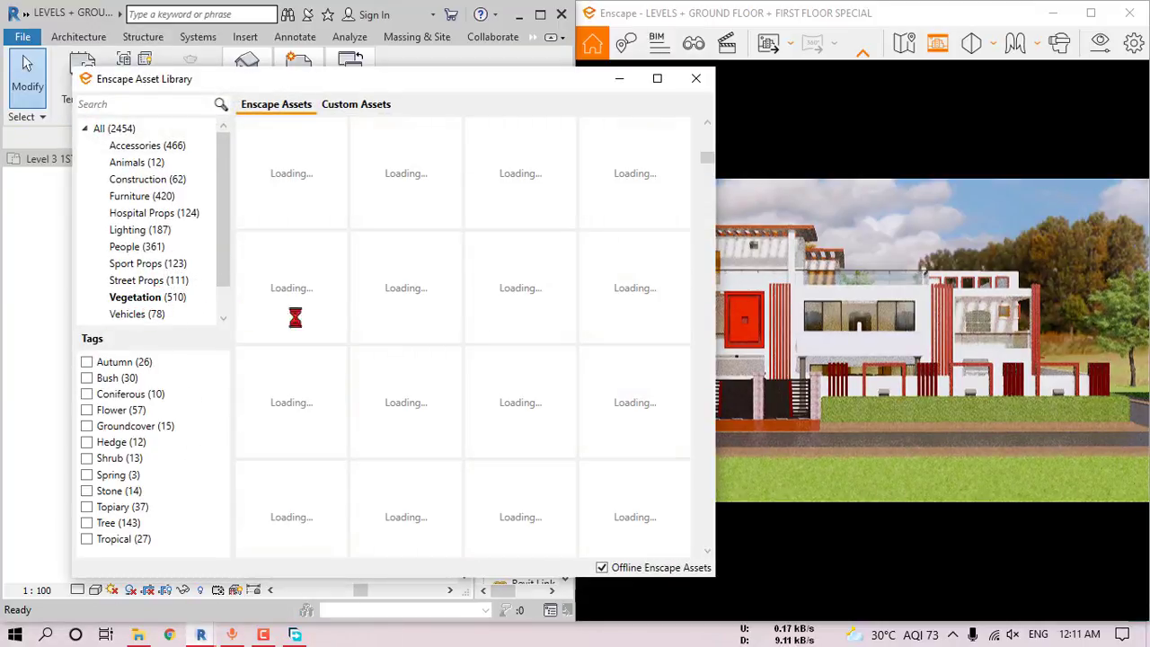
scroll(462, 380, down, 10)
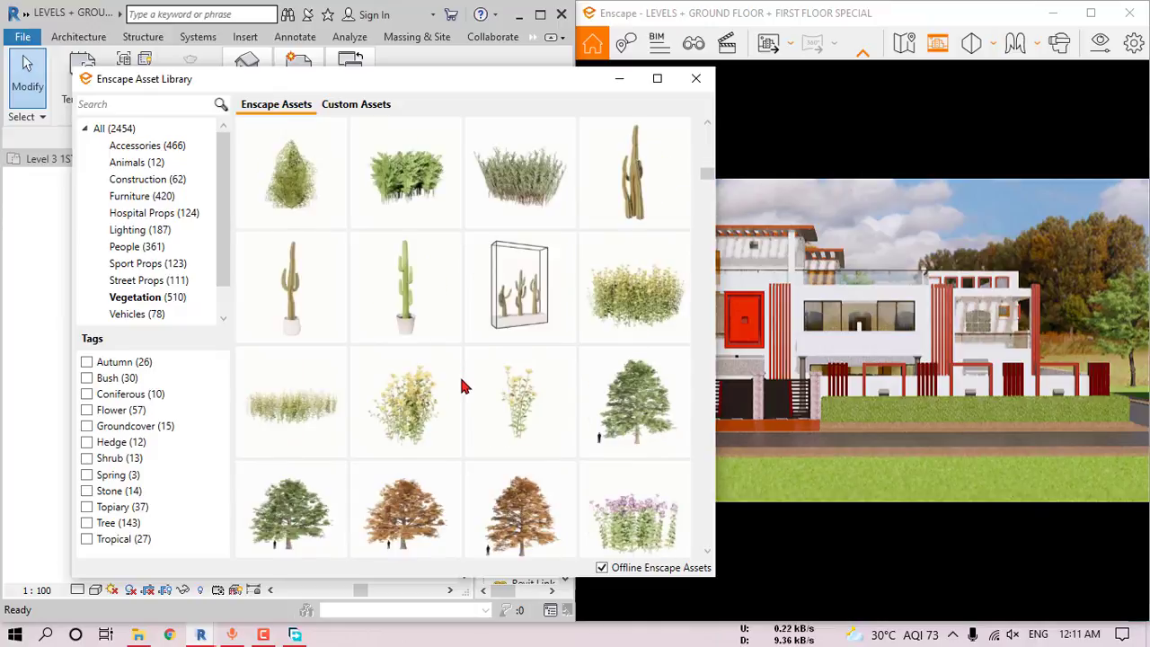
click(516, 283)
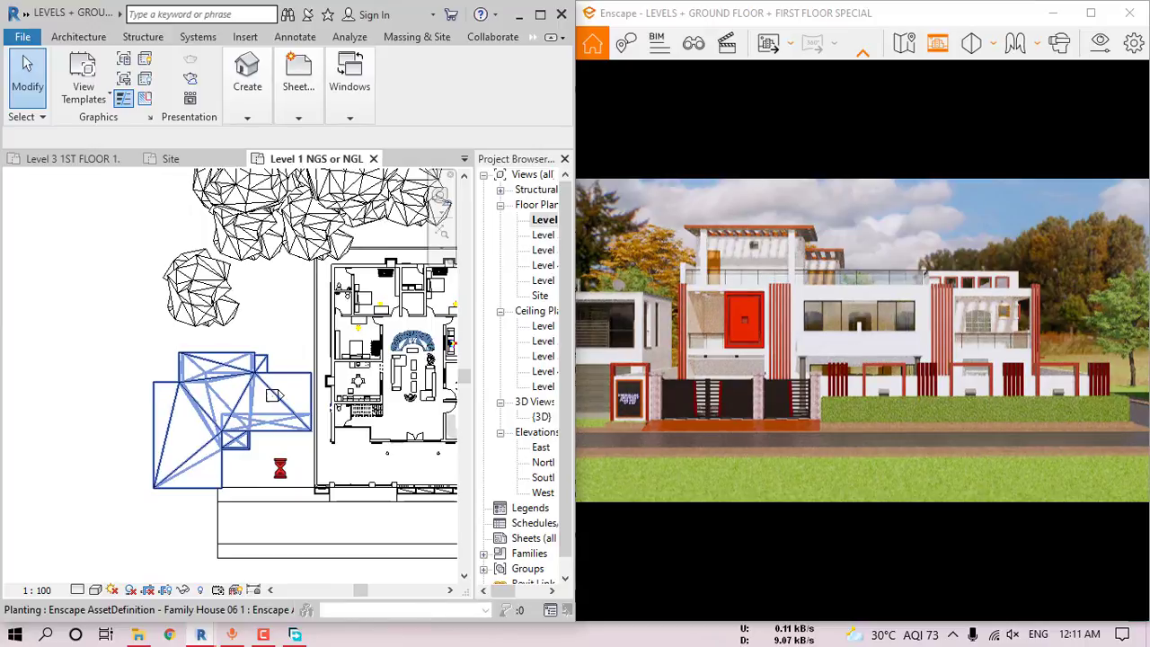
scroll(280, 468, up, 3)
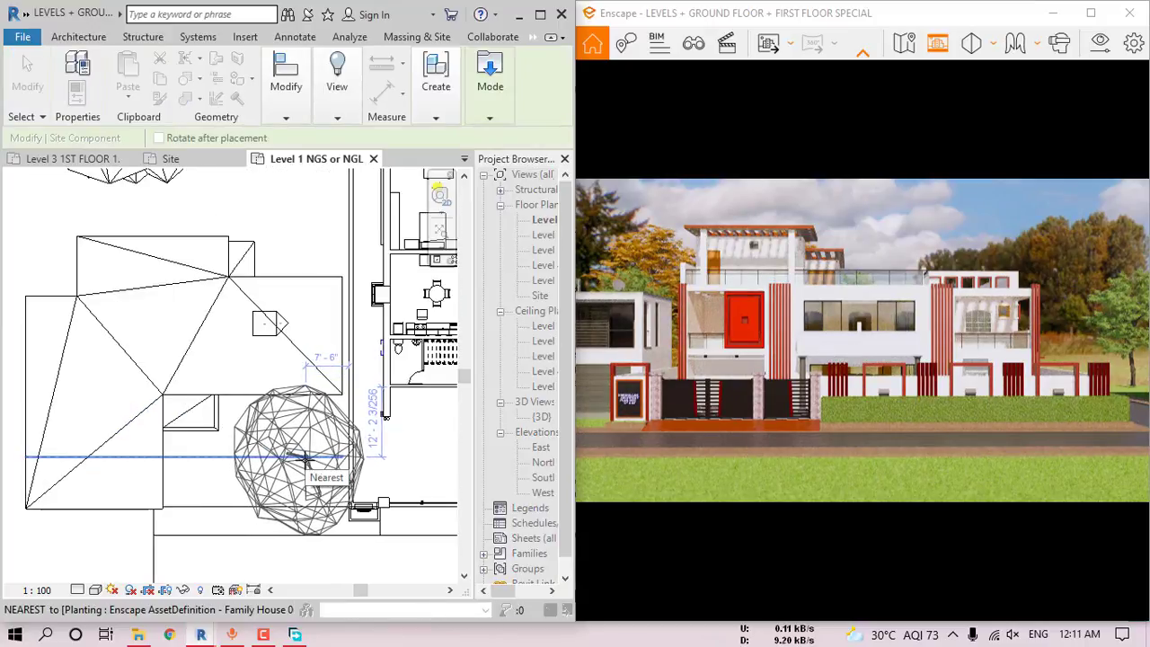
click(245, 457)
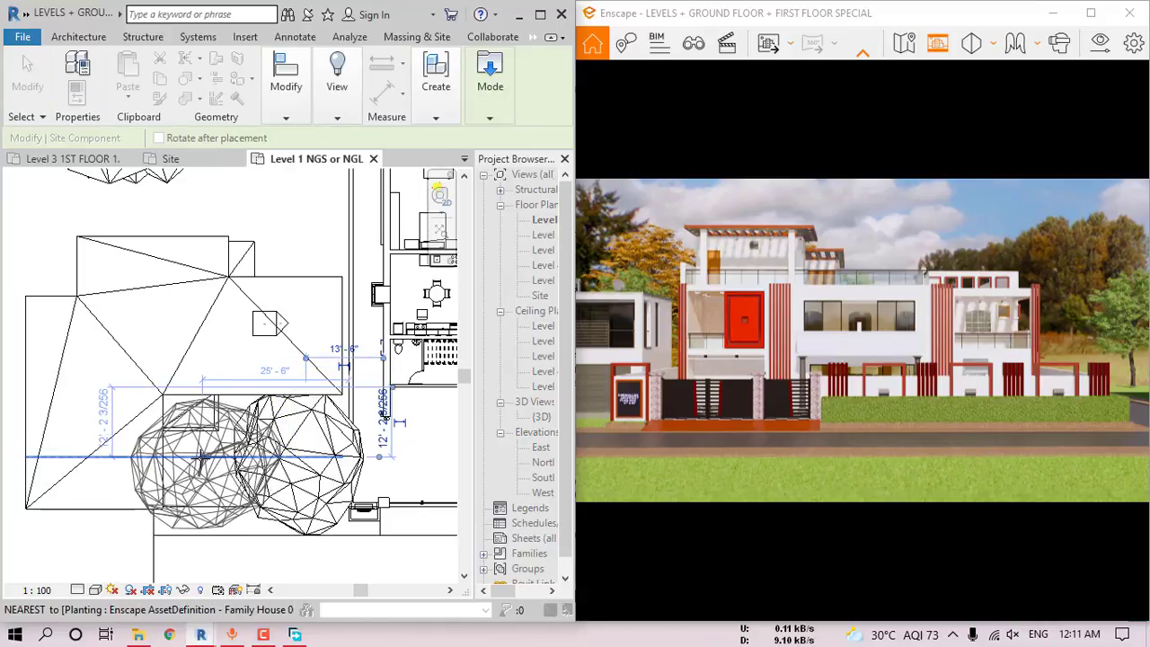
click(216, 457)
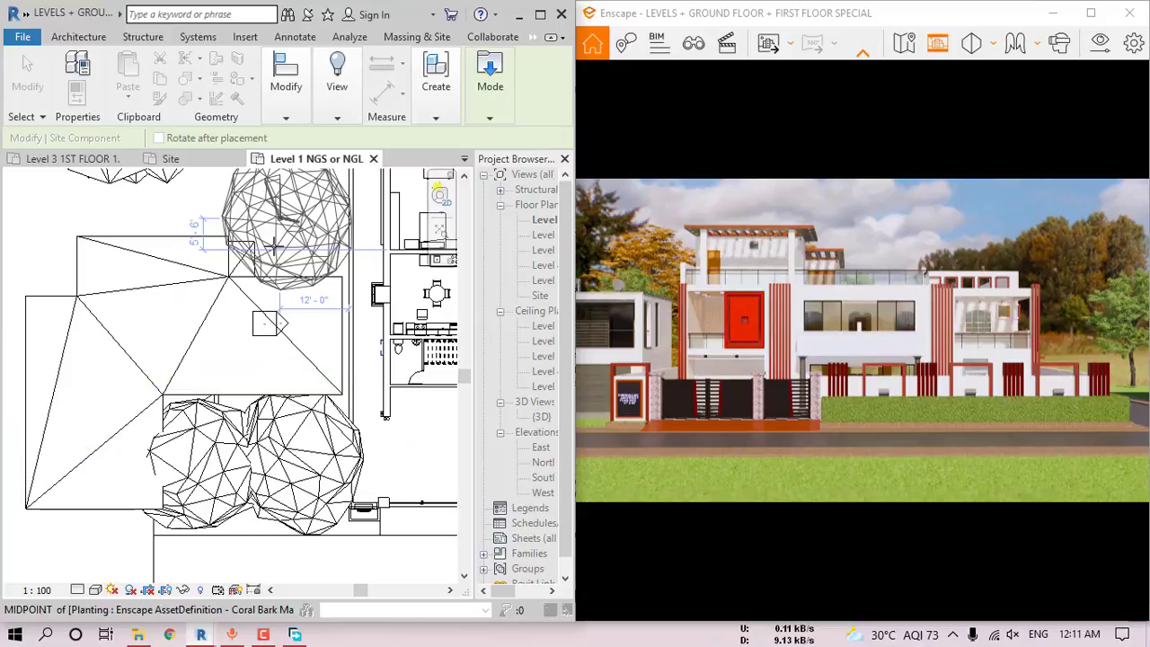
key(Escape)
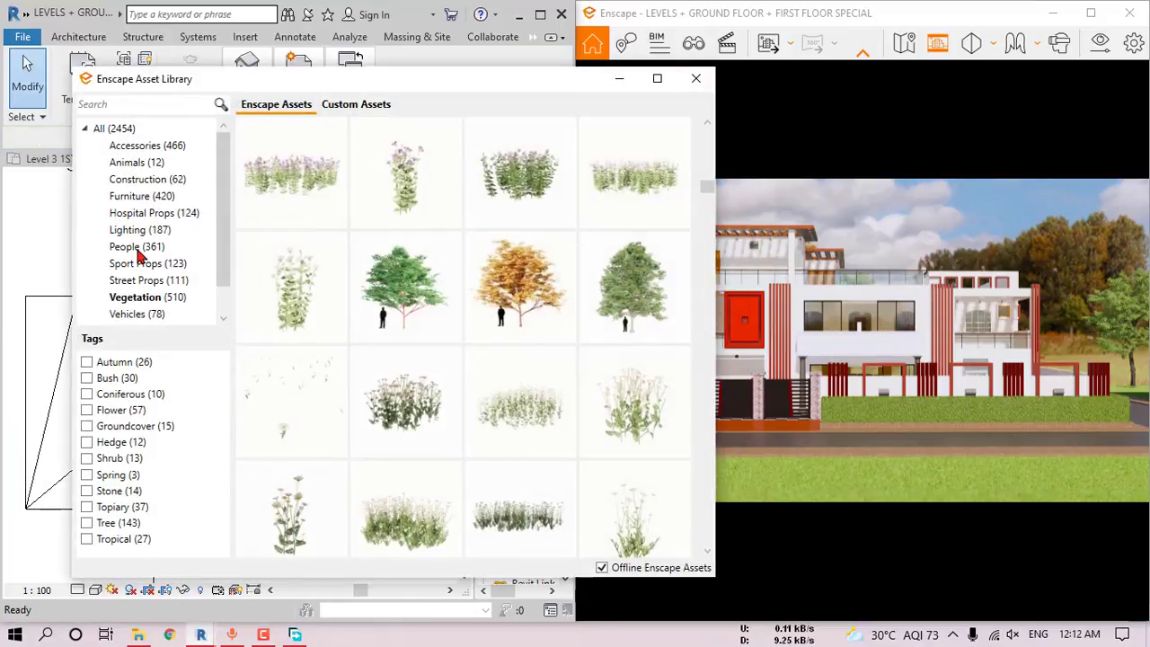
- Place the red Car 50 sports car on the main road just west of the gate, rotated parallel to the road
click(148, 316)
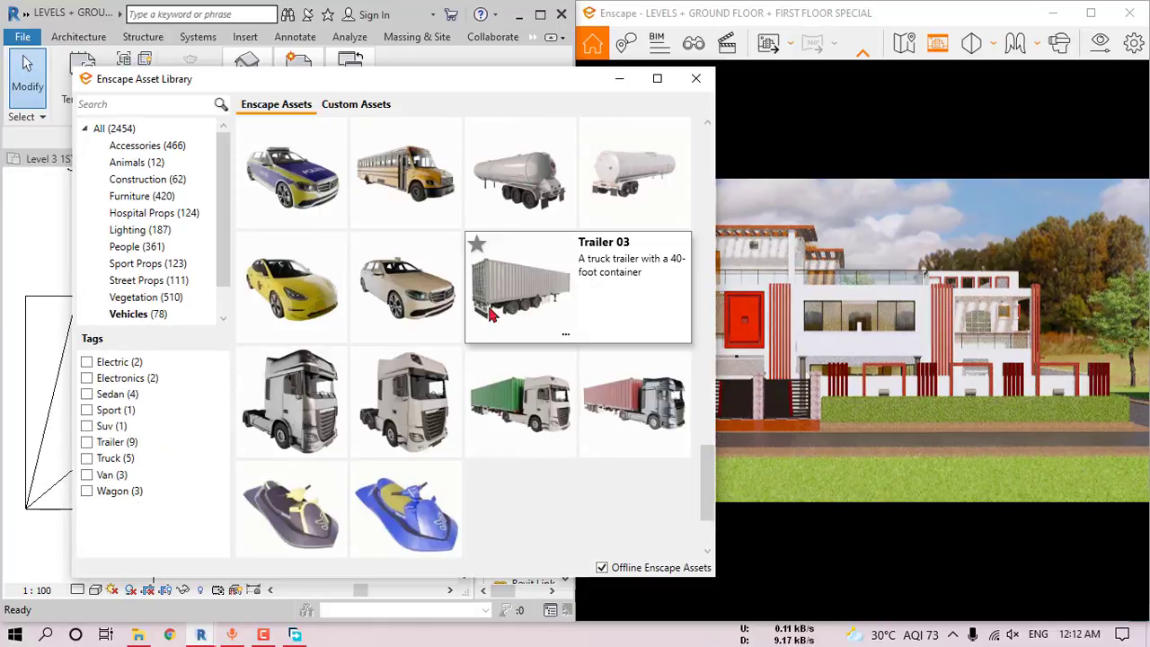
scroll(493, 310, up, 5)
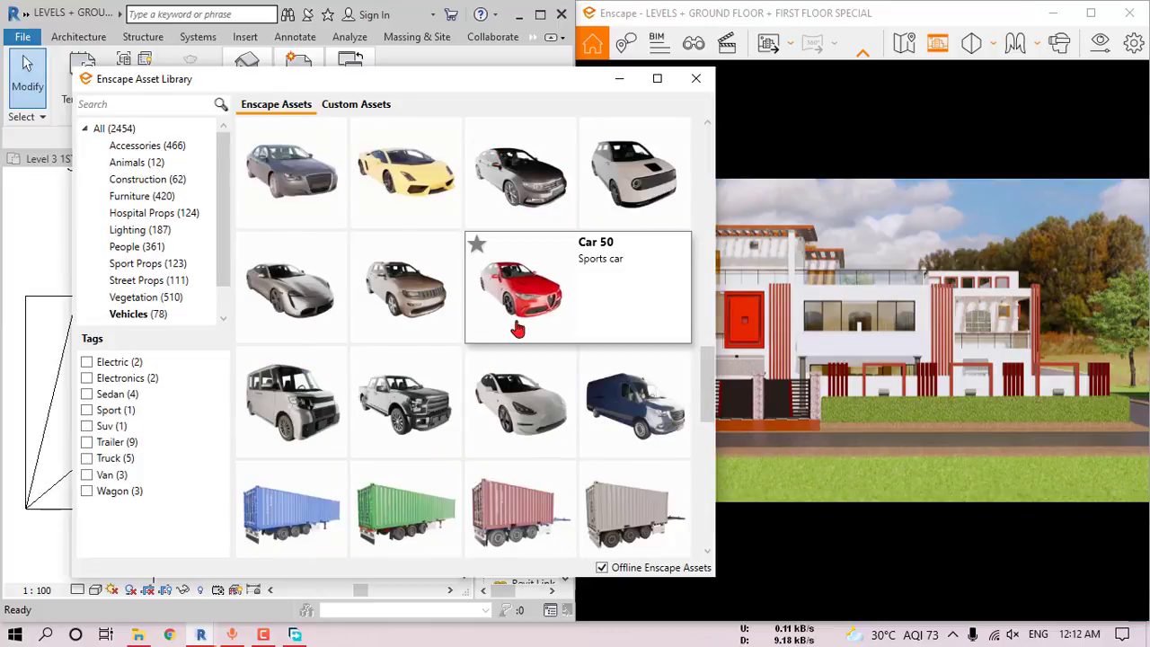
click(530, 310)
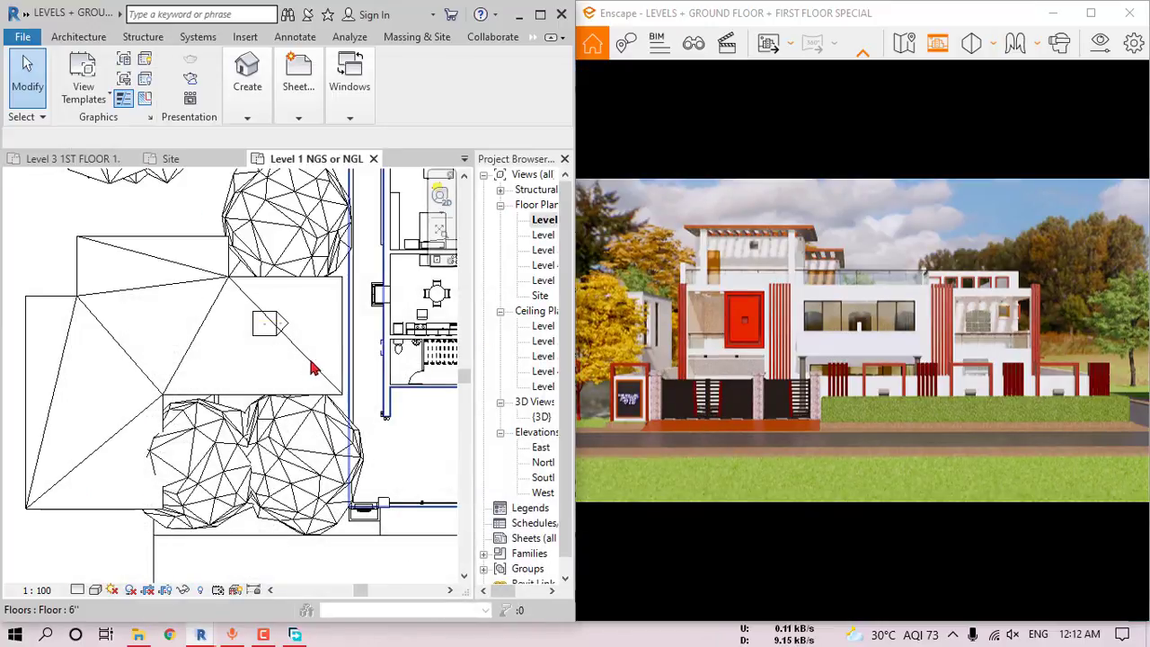
scroll(330, 422, down, 2)
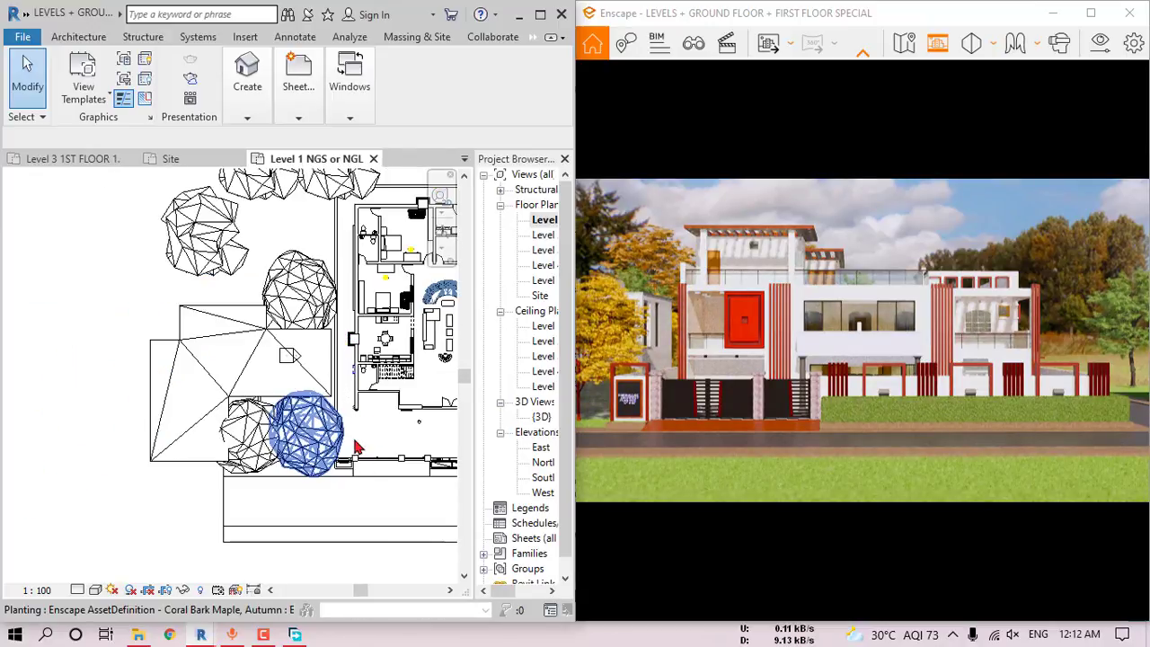
scroll(333, 498, up, 3)
middle_drag(333, 498, 317, 282)
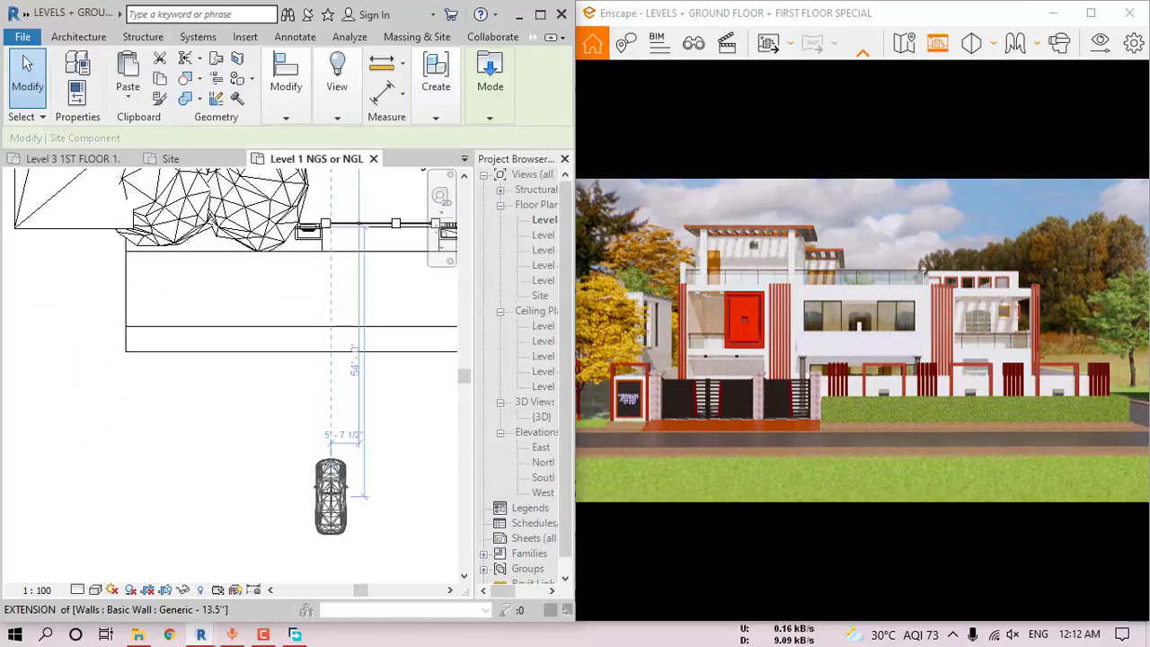
scroll(316, 481, up, 1)
key(space)
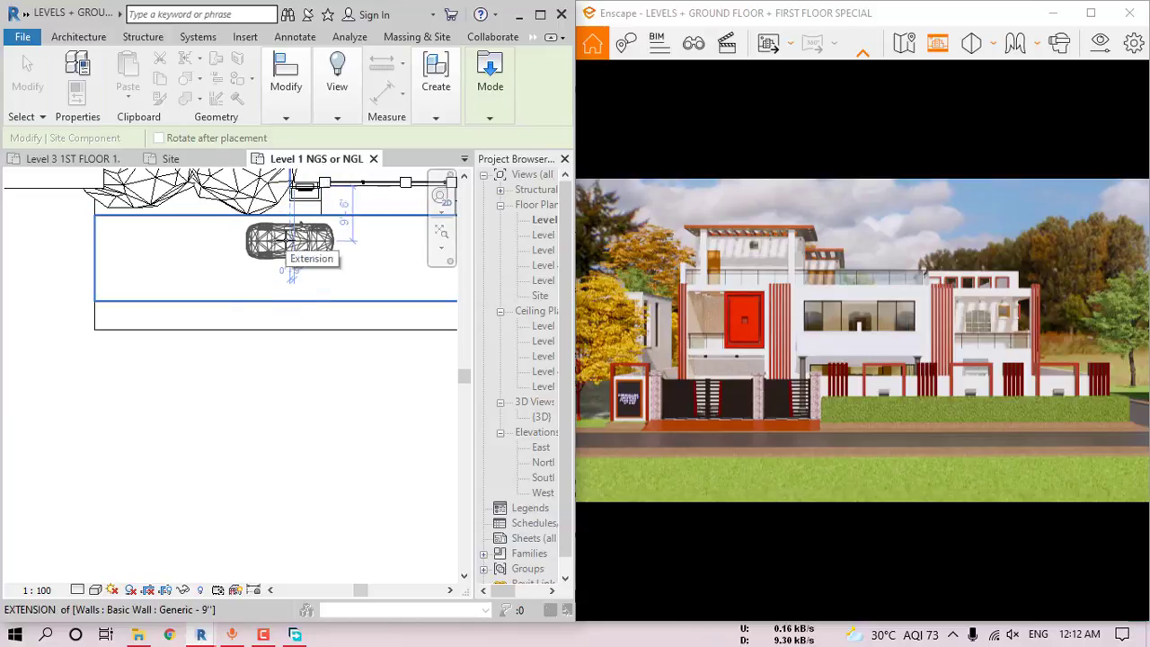
click(290, 238)
middle_drag(376, 268, 104, 351)
middle_drag(279, 357, 272, 360)
key(space)
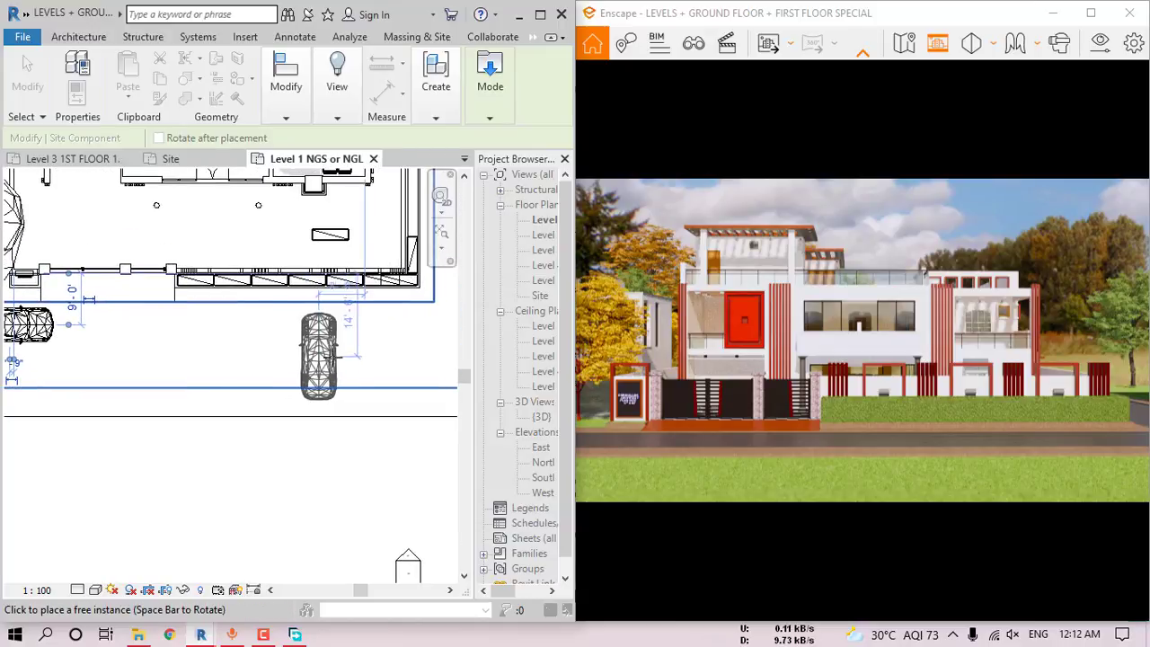
key(space)
middle_drag(350, 357, 238, 363)
key(Escape)
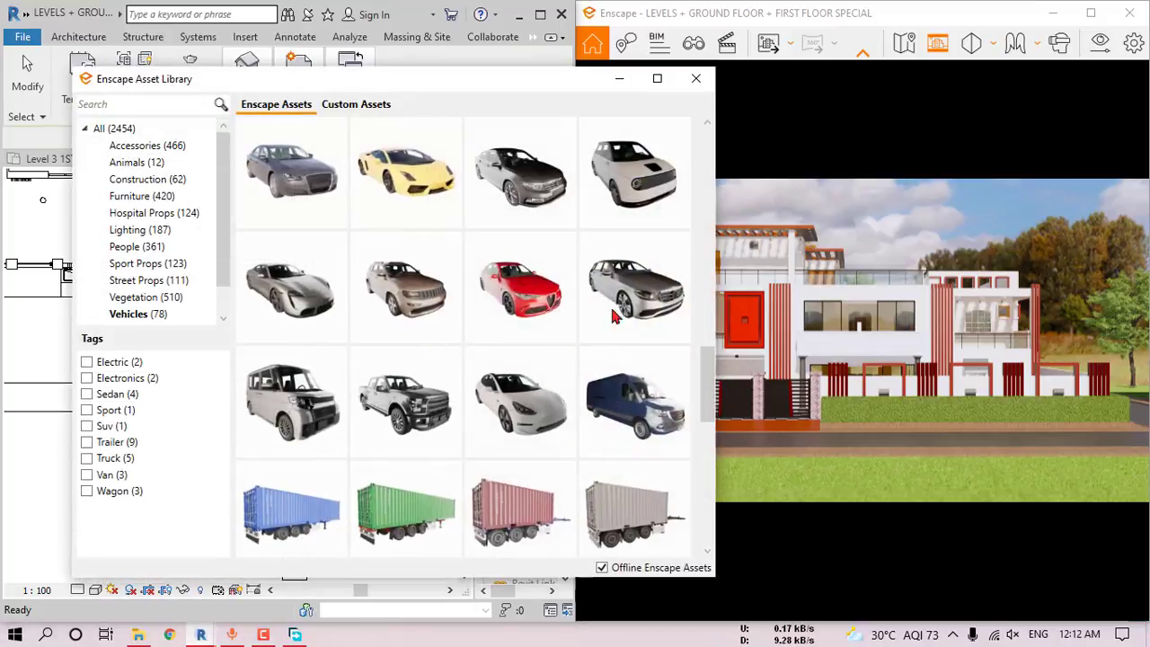
- Place the Car 51 asset on the main road at the junction with the side road, parallel to the road
click(634, 298)
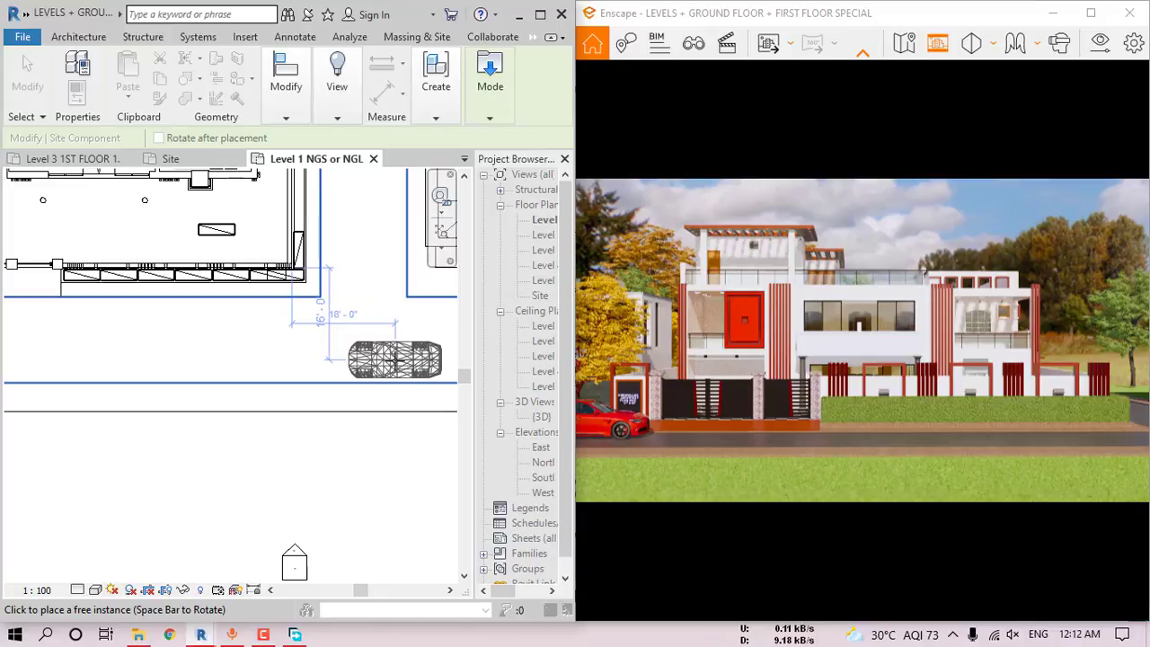
click(395, 360)
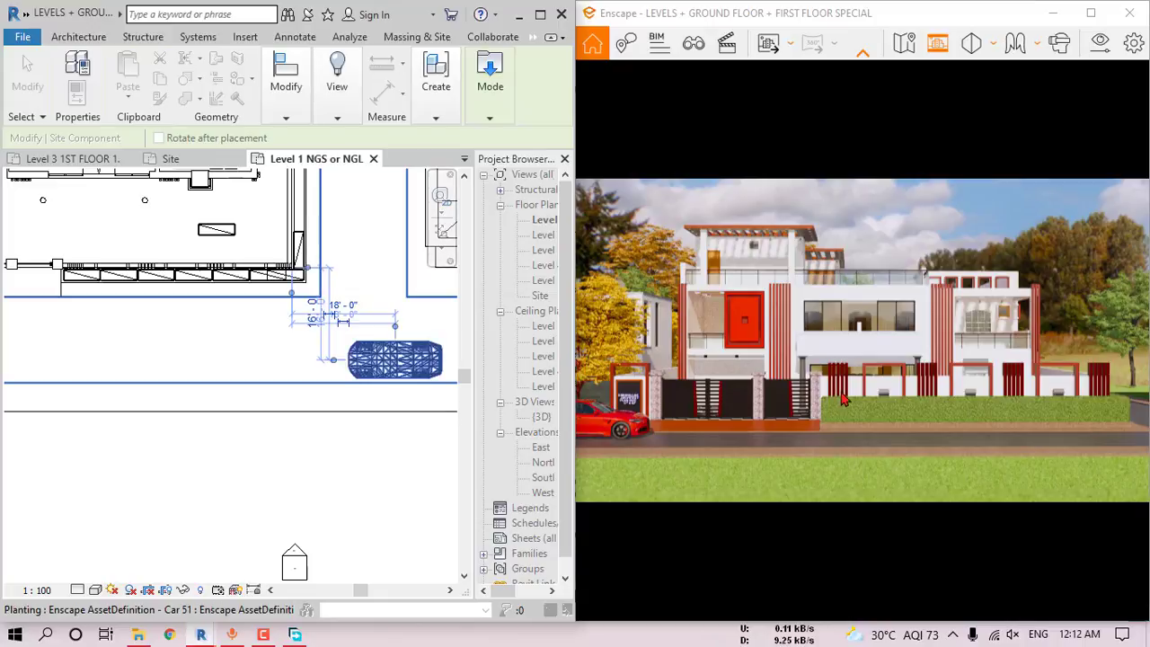
key(Escape)
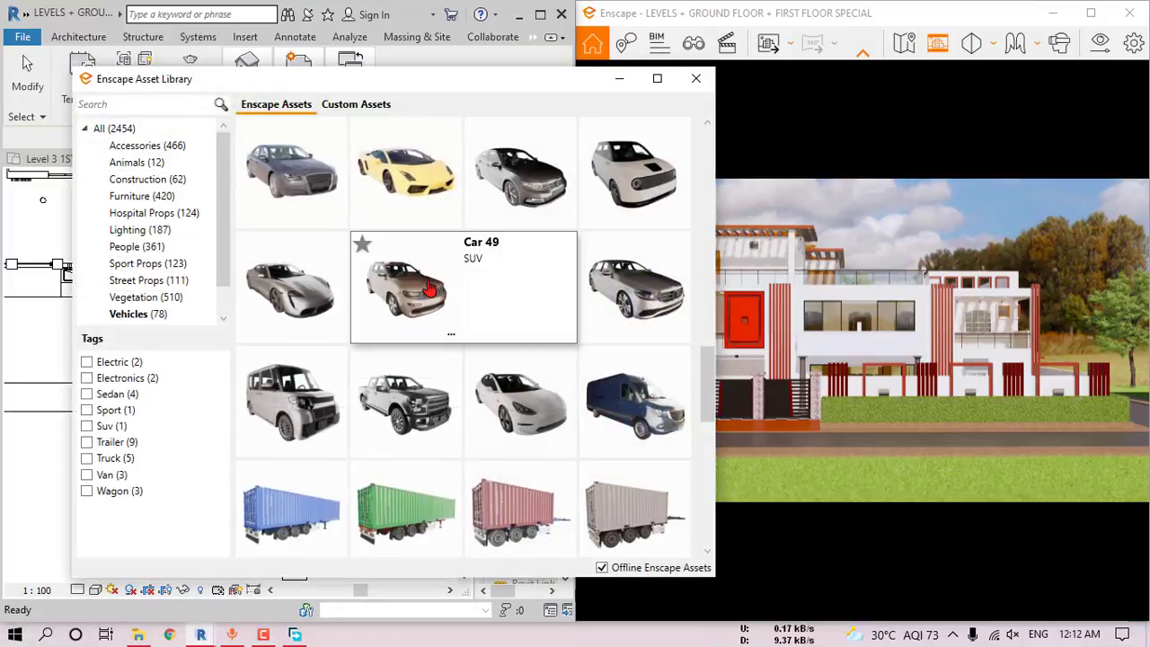
- Place another Enscape car on the side road just east of the main house, parallel to that road
scroll(446, 286, up, 1)
scroll(533, 308, up, 2)
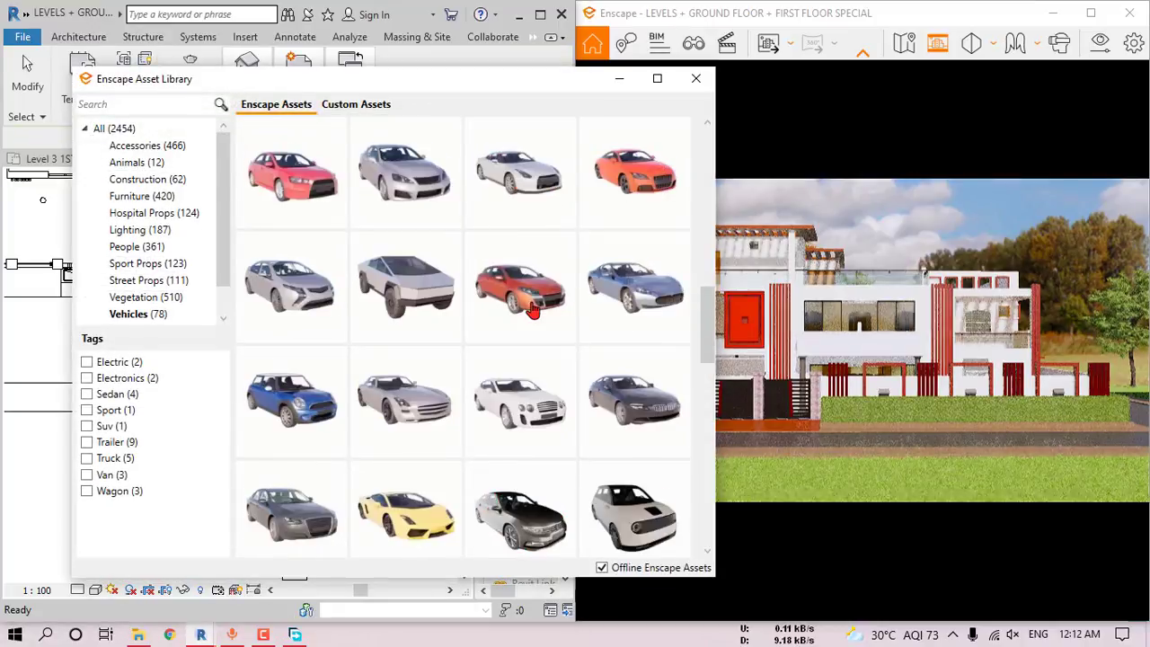
click(533, 309)
middle_drag(349, 295, 359, 450)
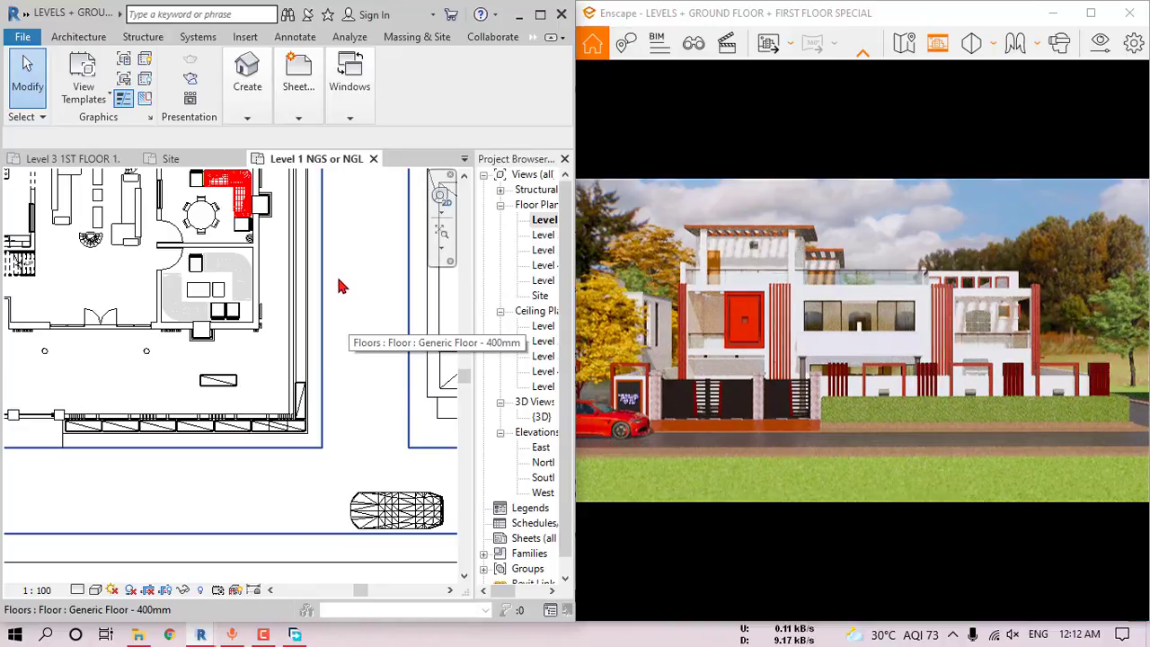
key(Return)
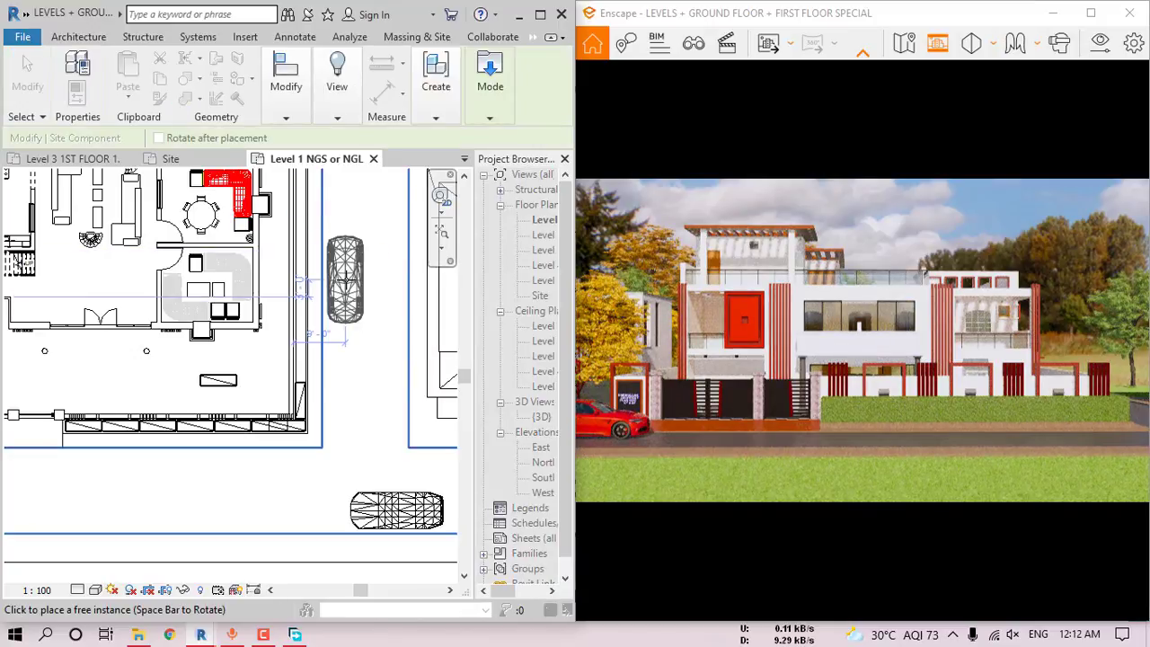
click(348, 329)
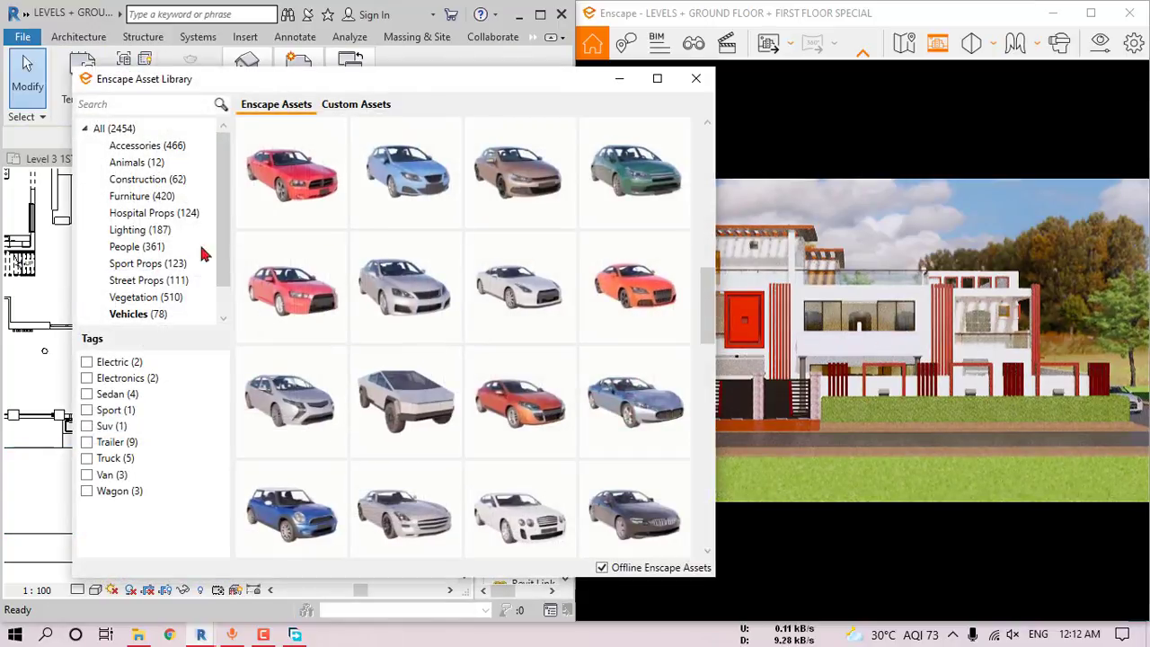
- Open the Level 3 1ST FLOOR plan at the front balcony, keeping the Enscape Asset Library at hand
drag(917, 346, 653, 262)
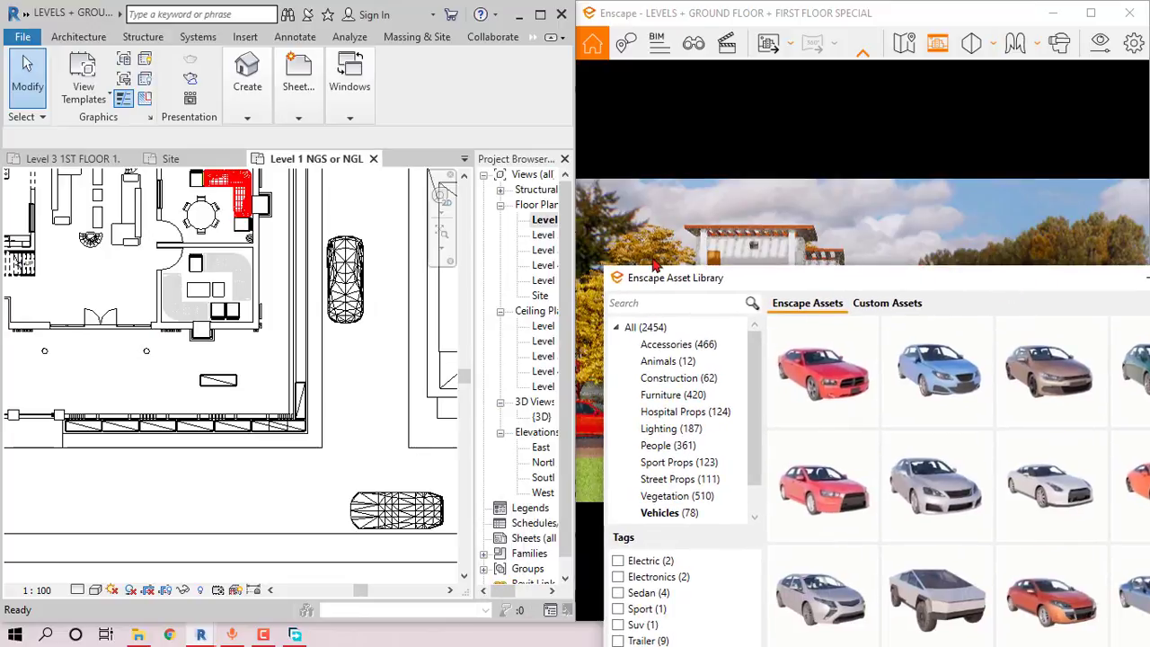
double_click(546, 254)
scroll(351, 354, up, 5)
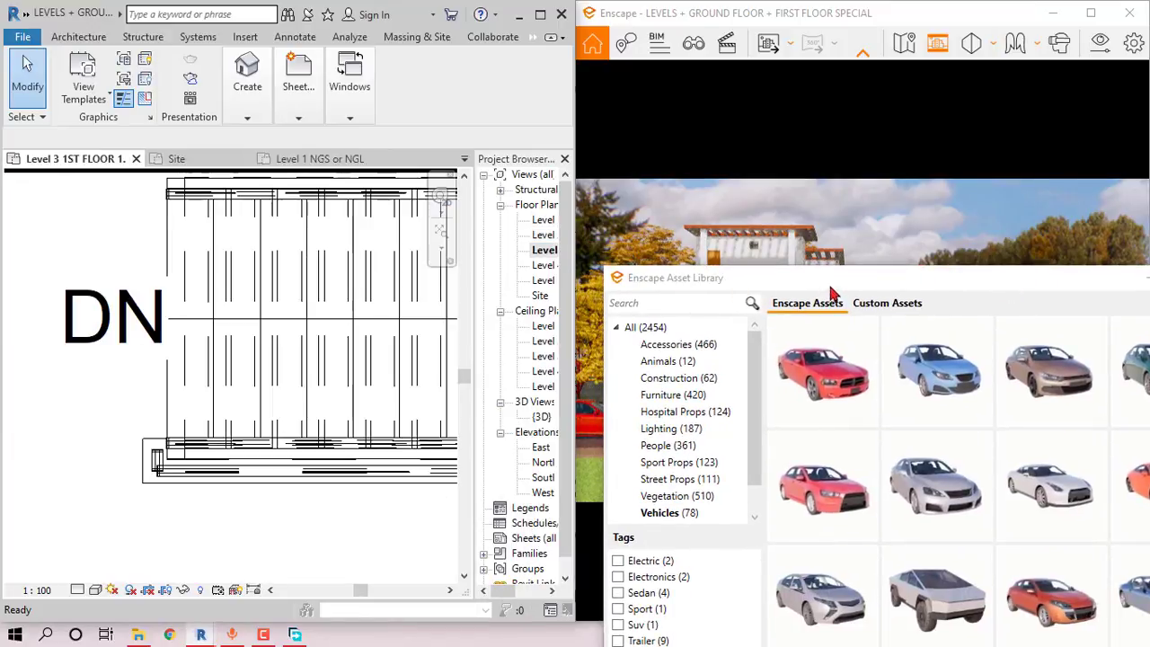
scroll(350, 353, down, 5)
scroll(283, 364, up, 6)
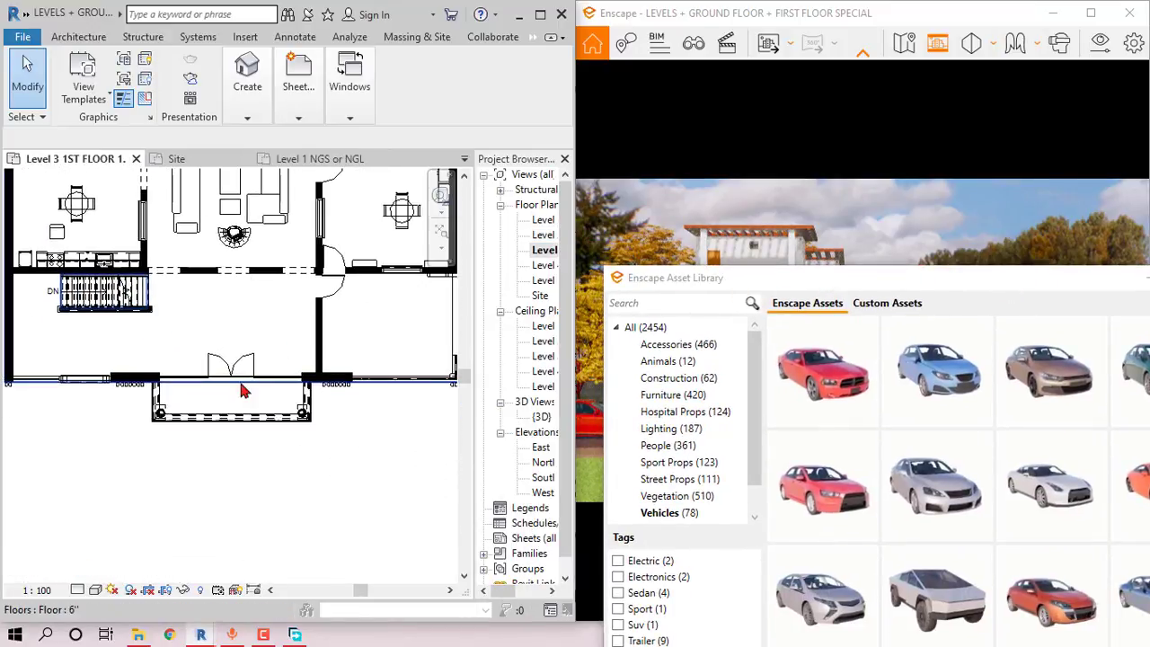
drag(821, 294, 306, 132)
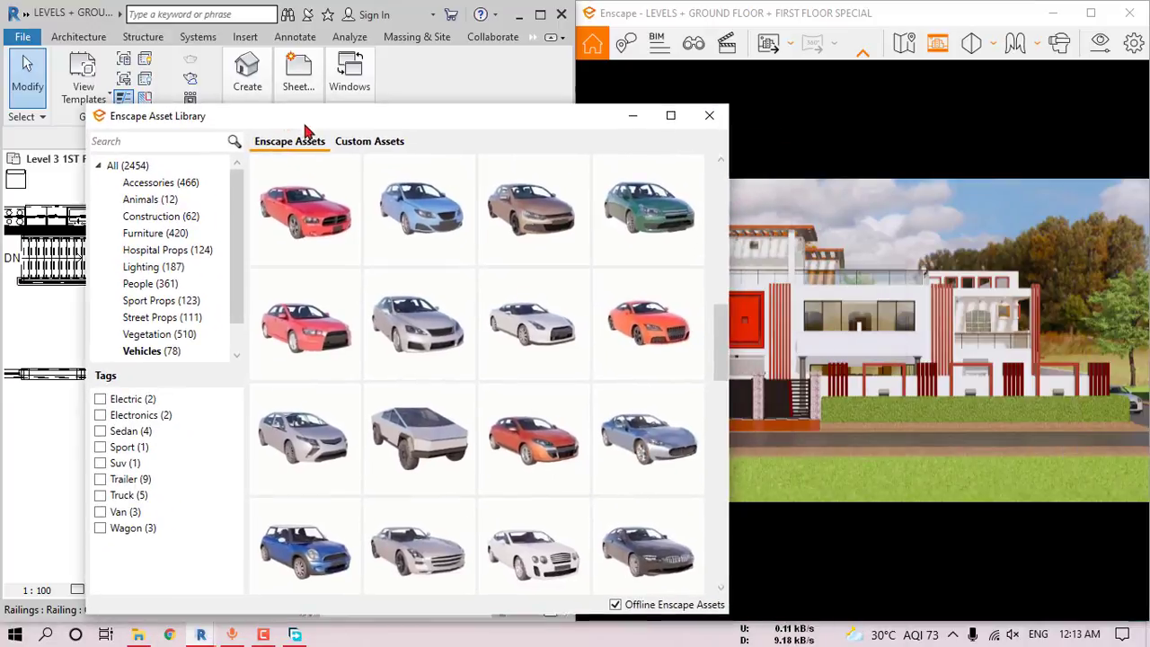
- Place a plant from Enscape's Vegetation assets at the west end of the first-floor front balcony, rotated to fit the corner
click(173, 333)
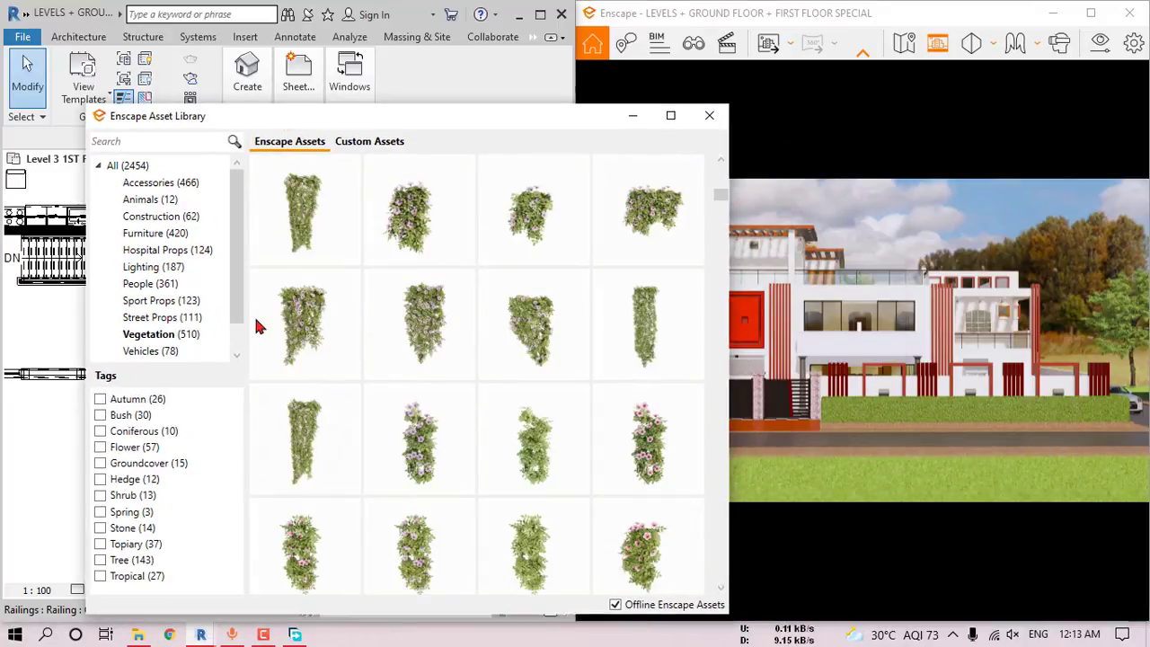
scroll(499, 361, down, 8)
scroll(504, 371, down, 10)
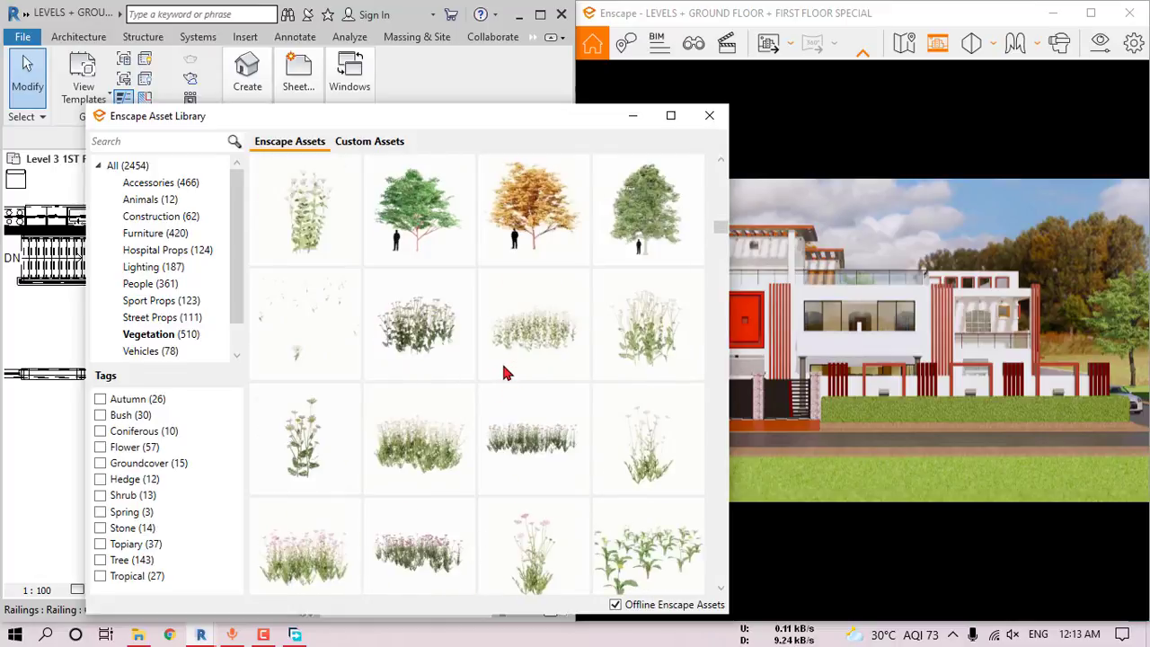
scroll(504, 372, down, 10)
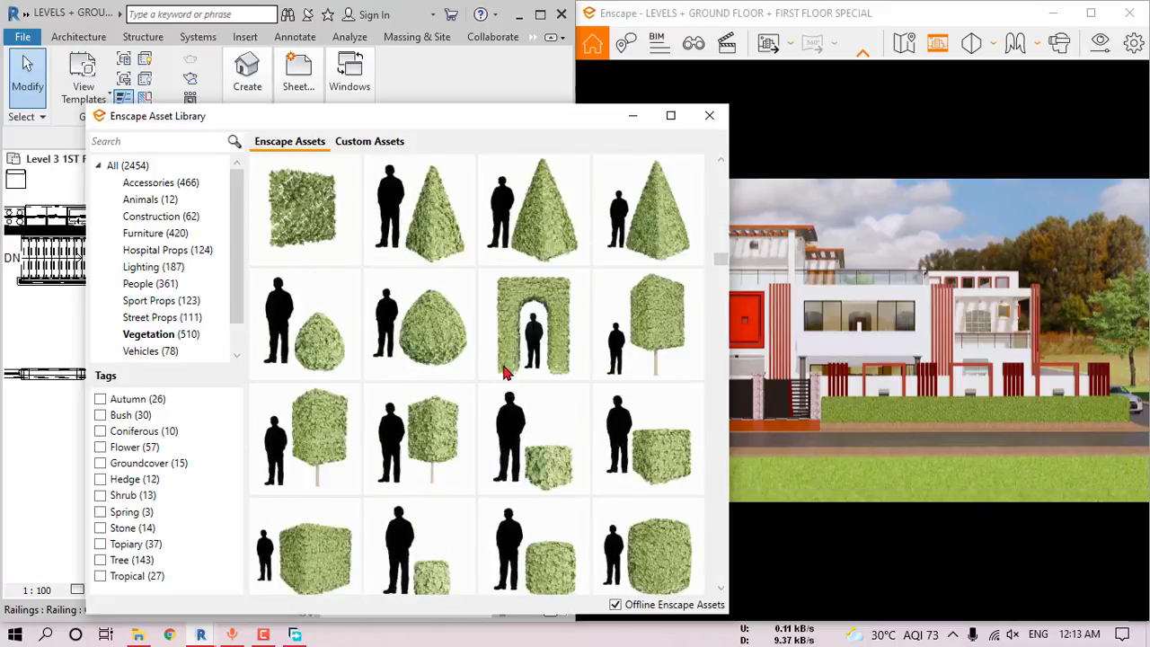
scroll(504, 372, down, 10)
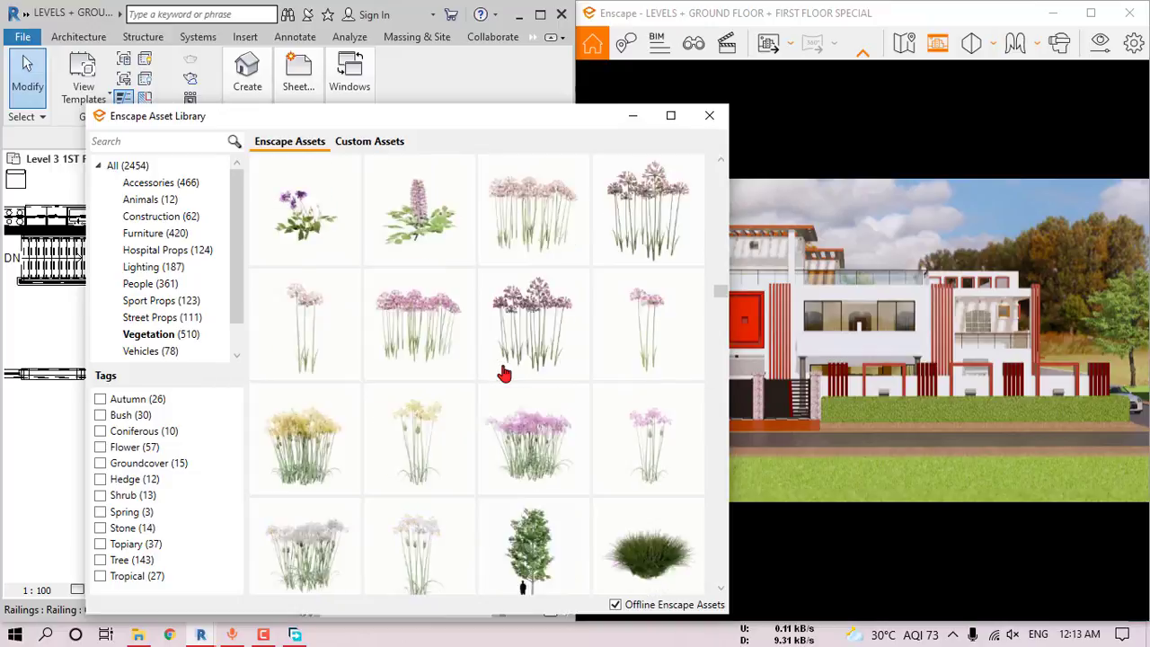
scroll(538, 372, down, 5)
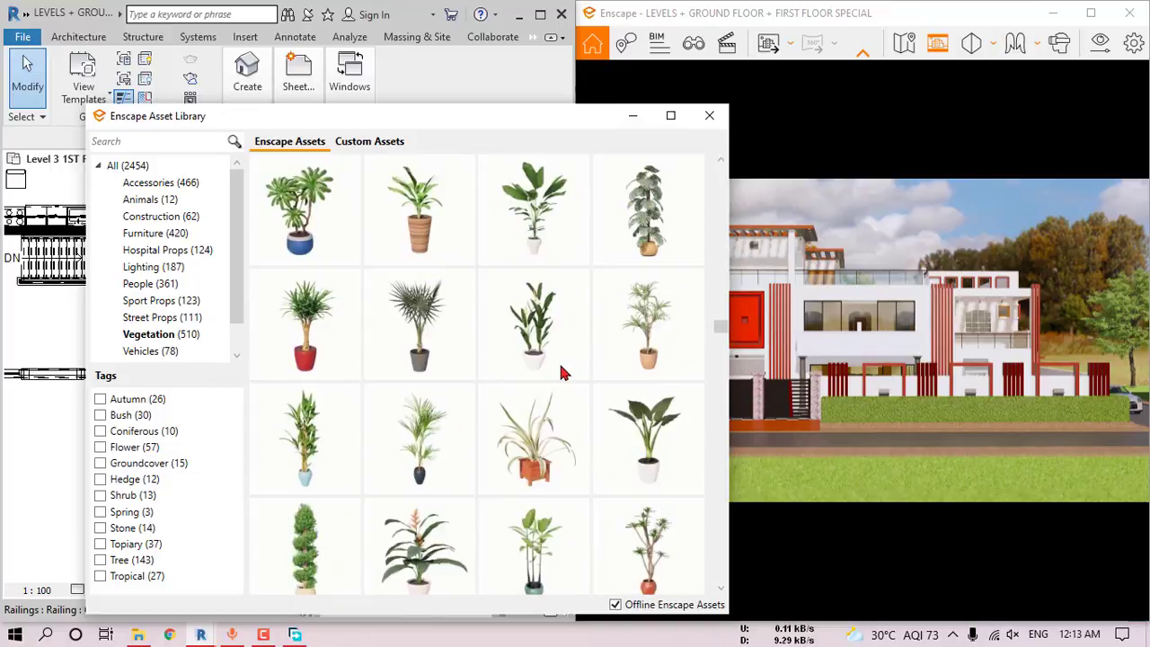
scroll(559, 360, up, 7)
click(559, 364)
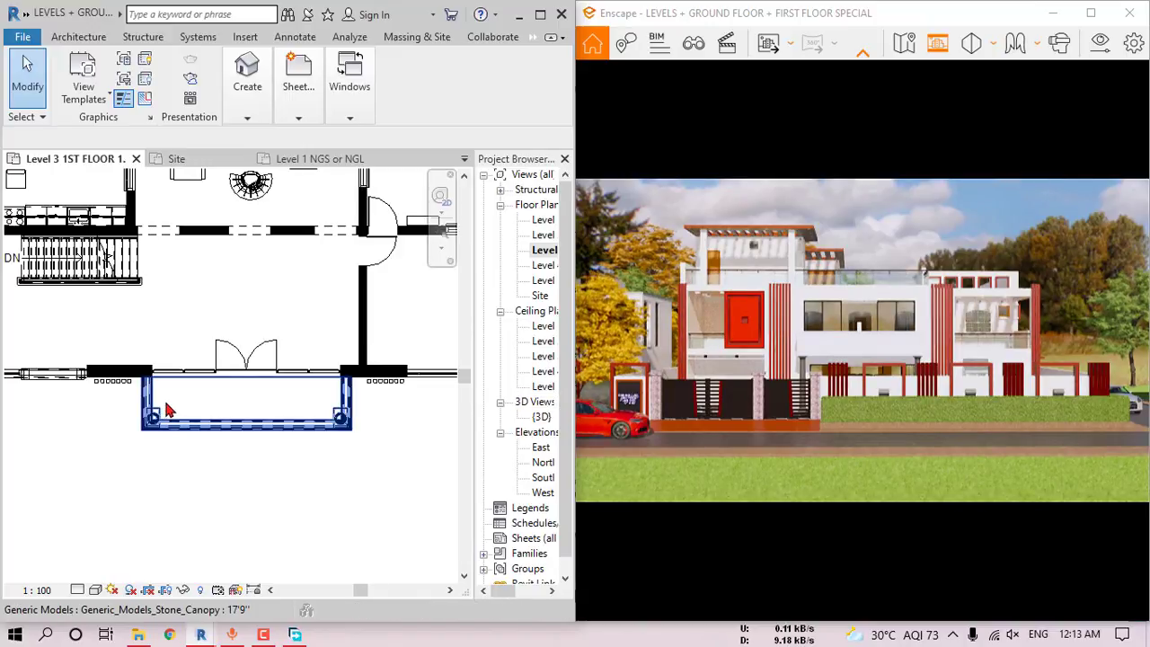
click(168, 405)
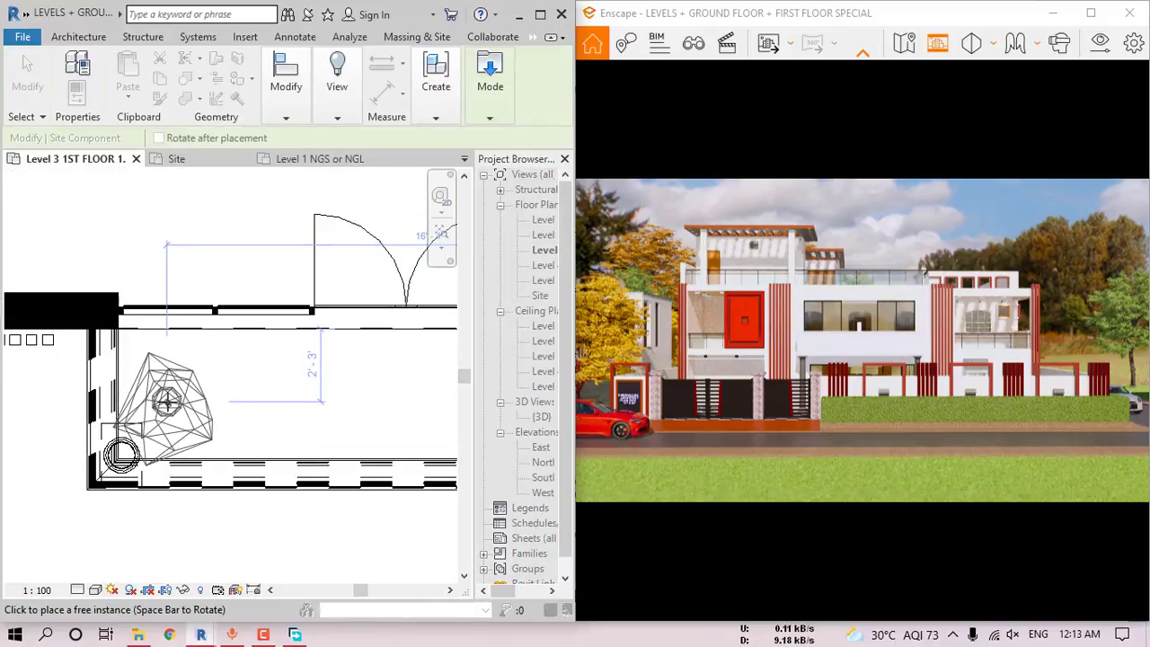
key(space)
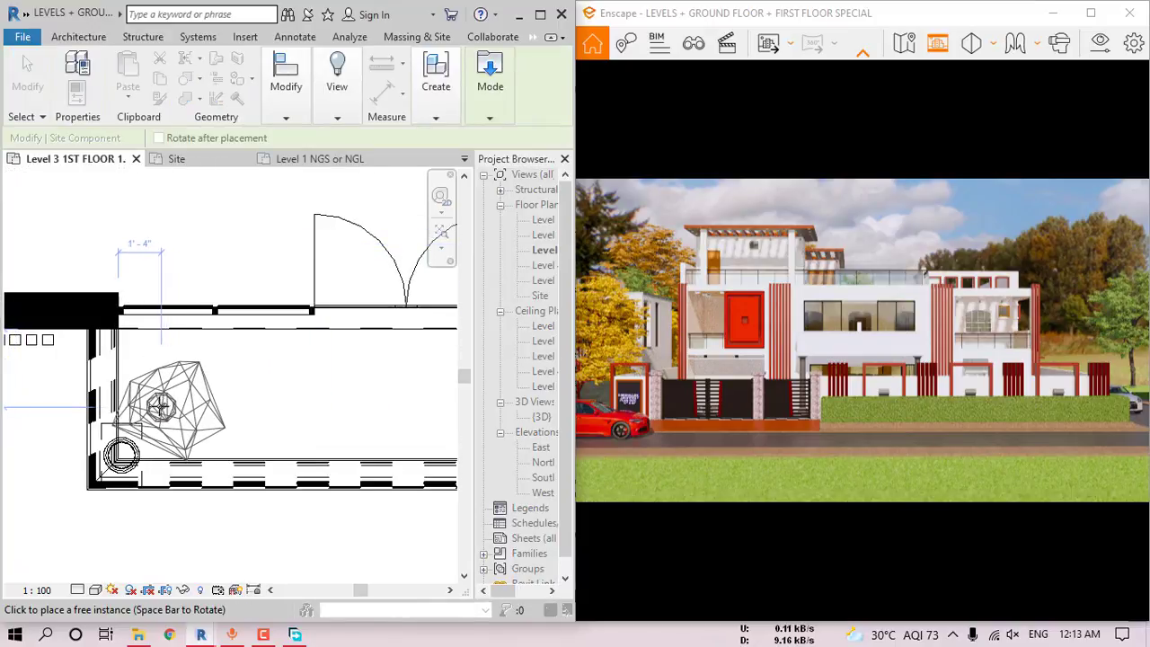
click(160, 406)
middle_drag(353, 413, 174, 404)
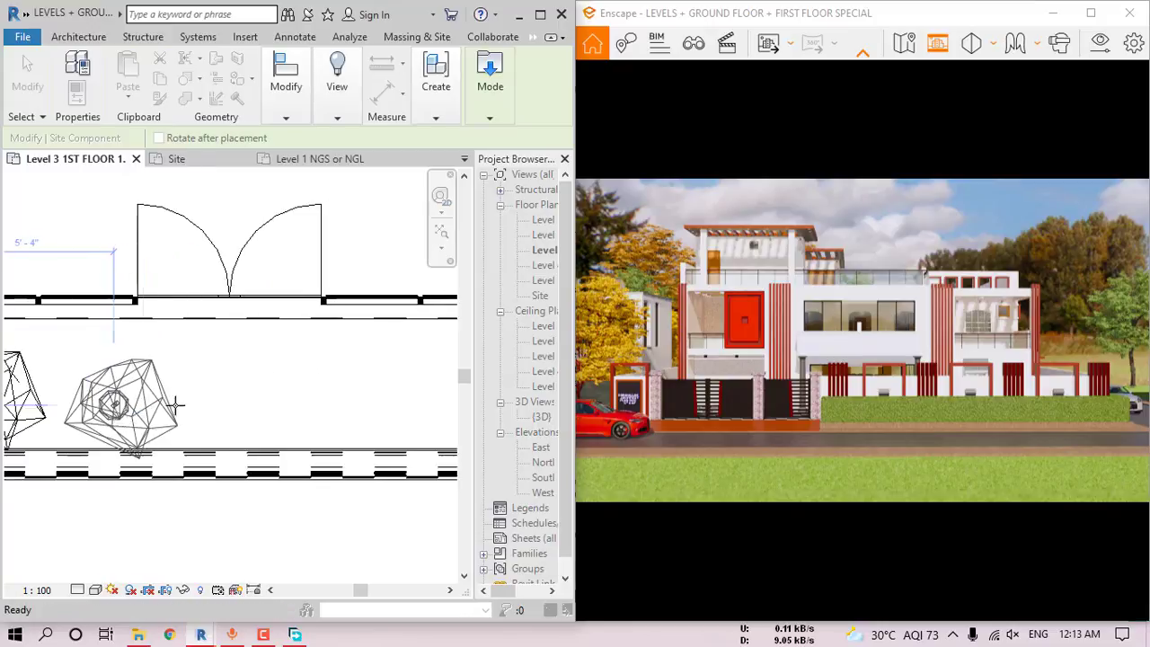
scroll(284, 397, down, 2)
key(Escape)
key(Escape)
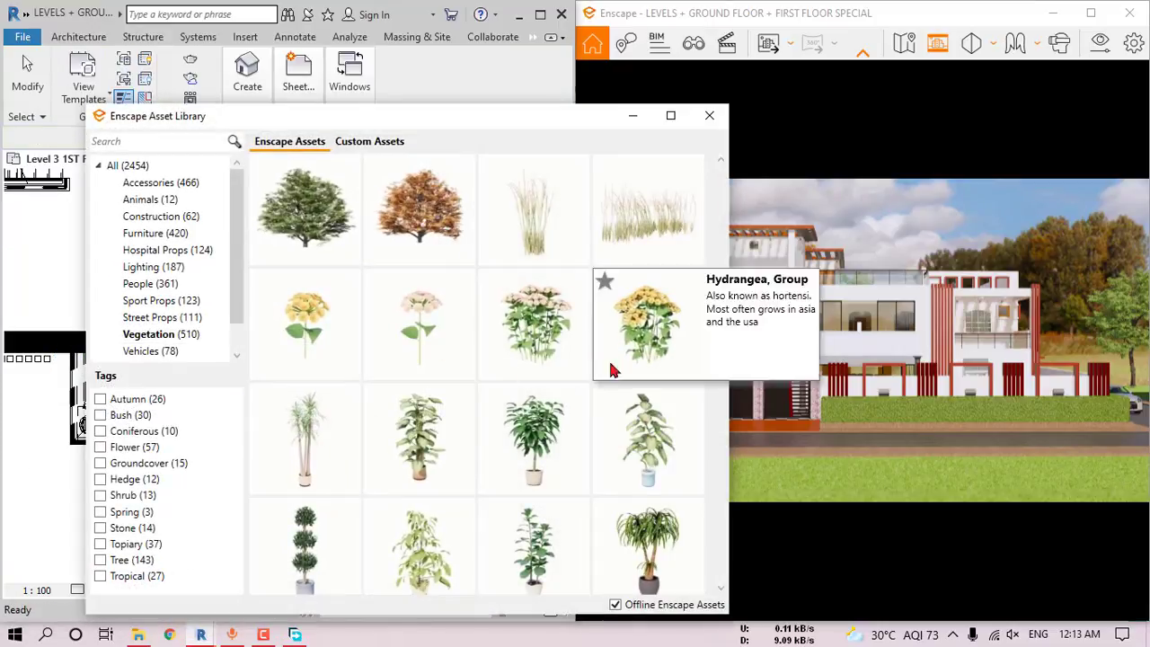
- Place the interior plant in the light-blue pot at the east end of the first-floor front balcony
click(636, 441)
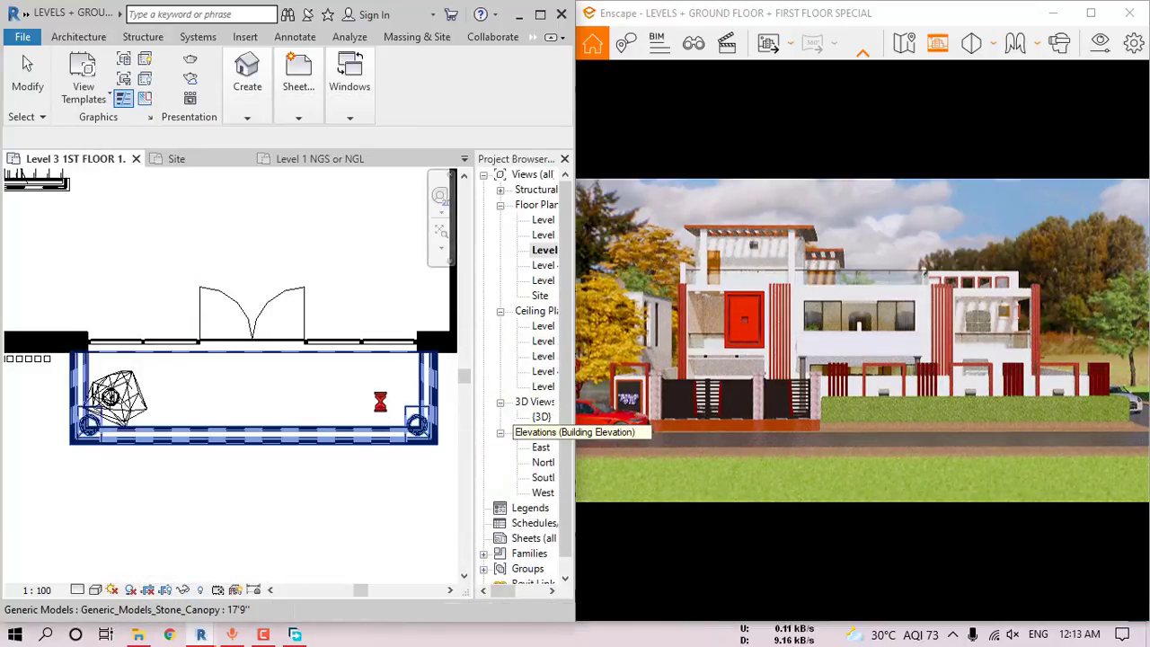
click(381, 401)
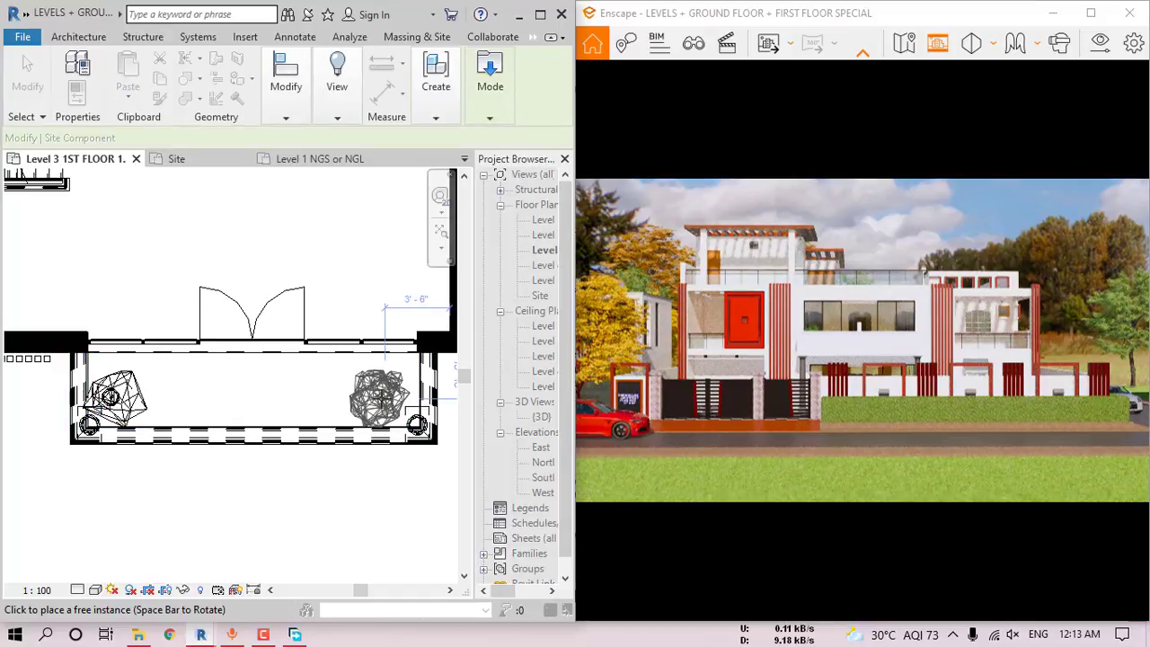
click(381, 400)
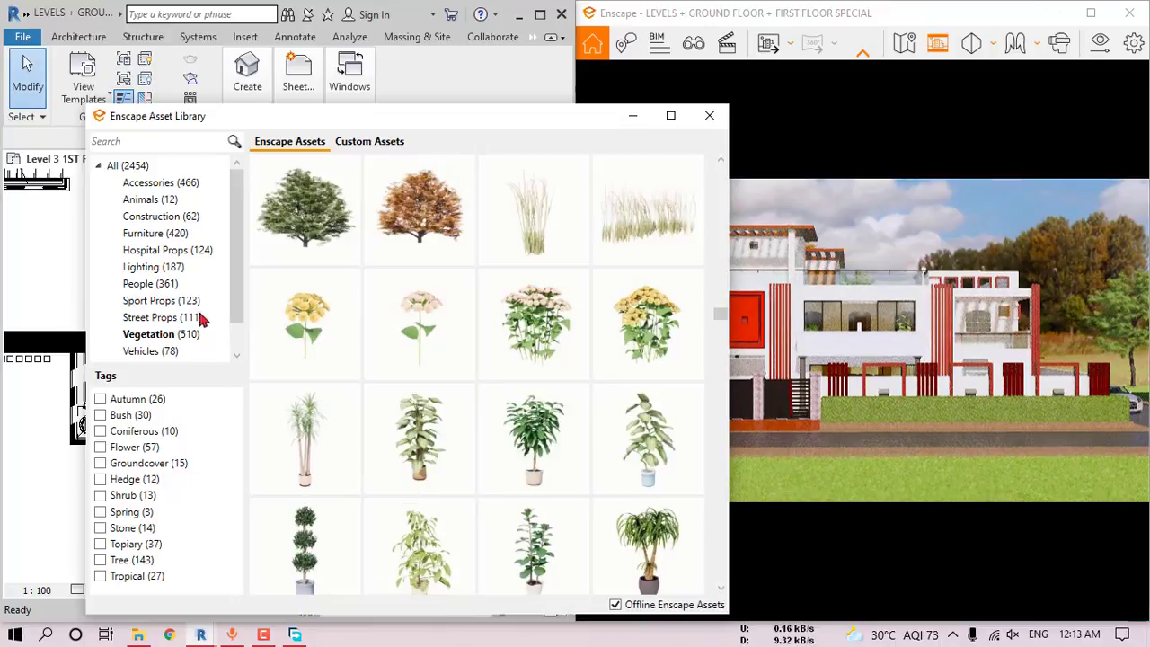
- Place a walking woman in a grey dress and a man in an orange sweater side by side near the front balcony's railing
click(175, 286)
mouse_move(653, 366)
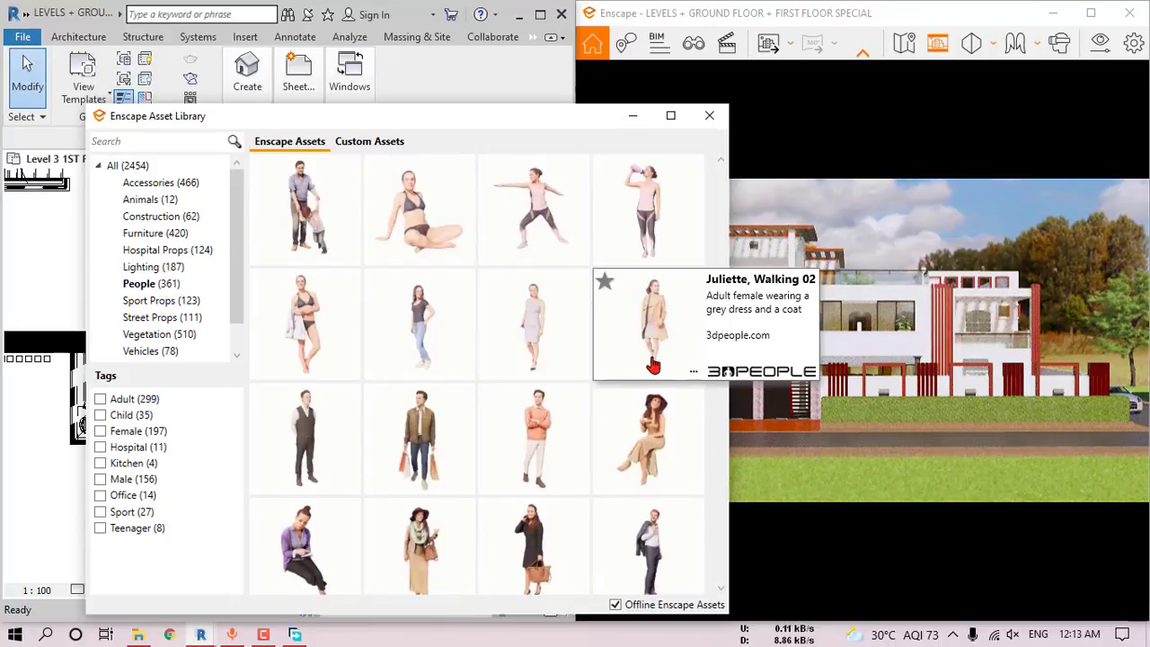
click(537, 329)
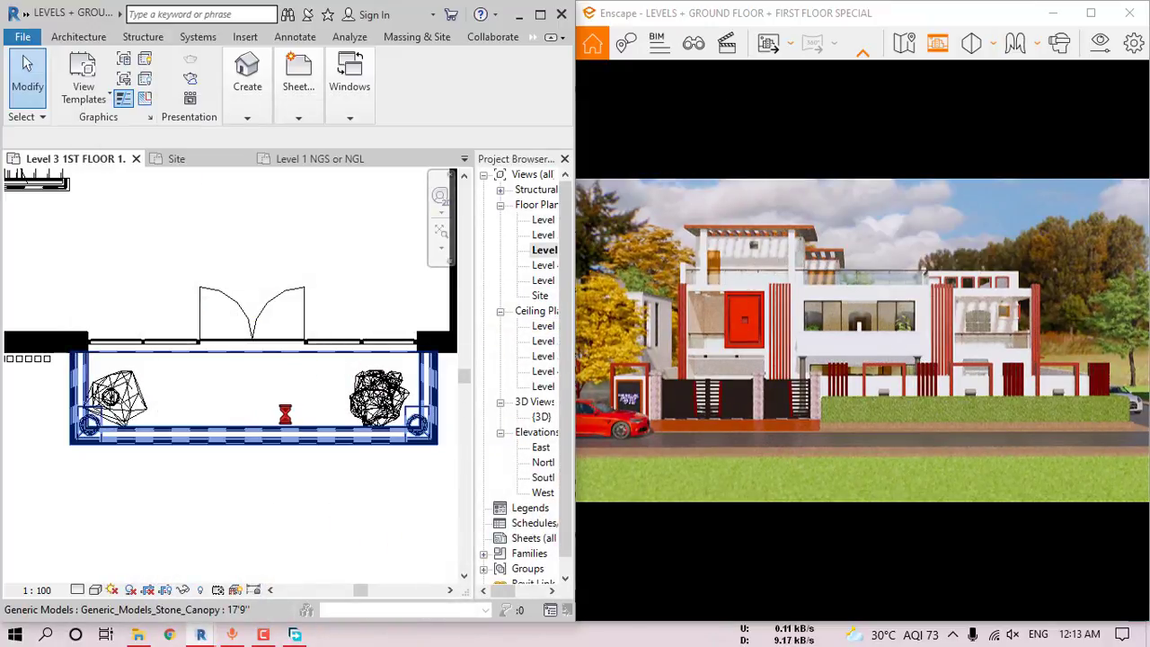
scroll(289, 413, up, 5)
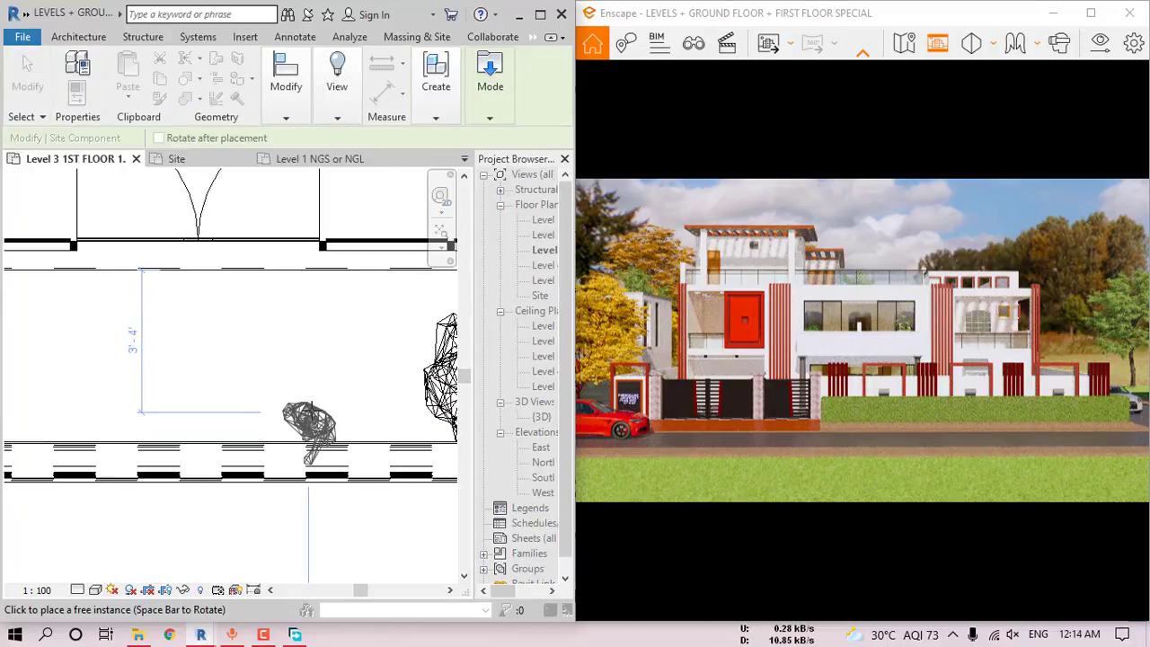
click(310, 415)
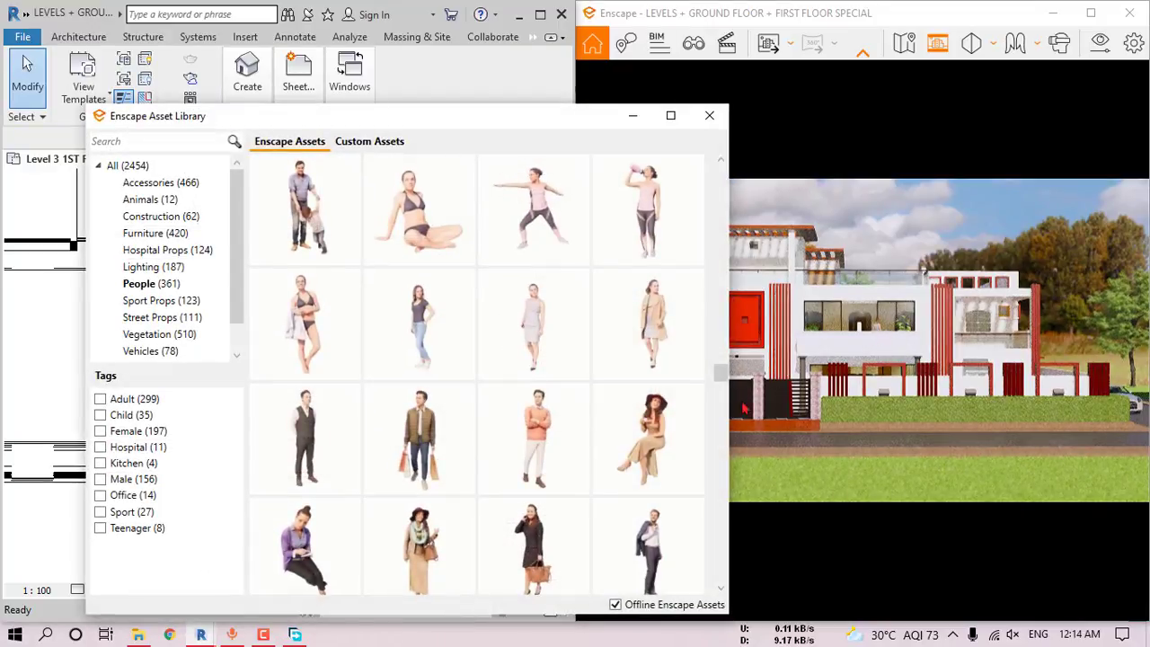
click(534, 432)
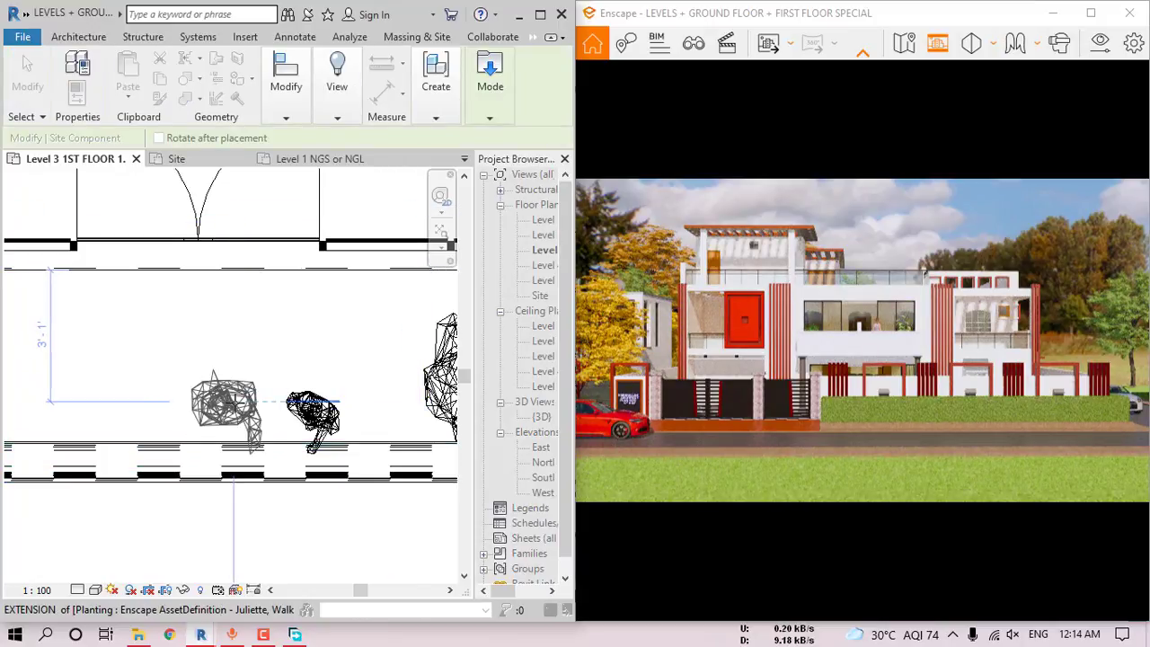
click(232, 405)
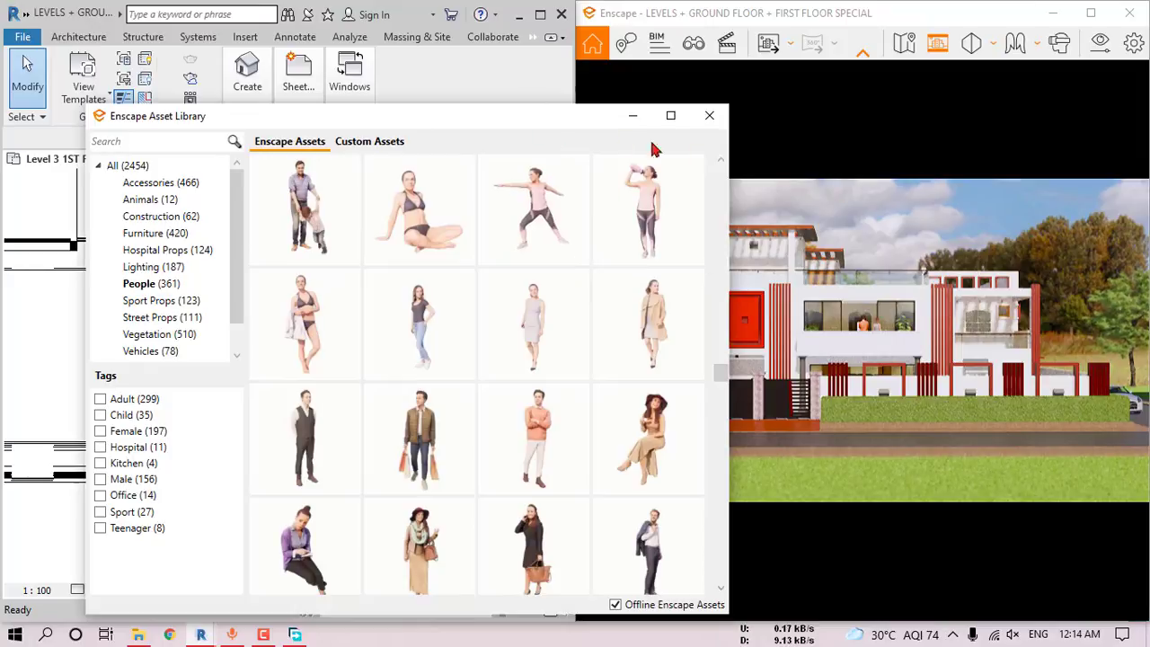
- Open the Level 4 TERRACE PLAN view, keeping the Enscape Asset Library at hand
drag(653, 123, 1070, 133)
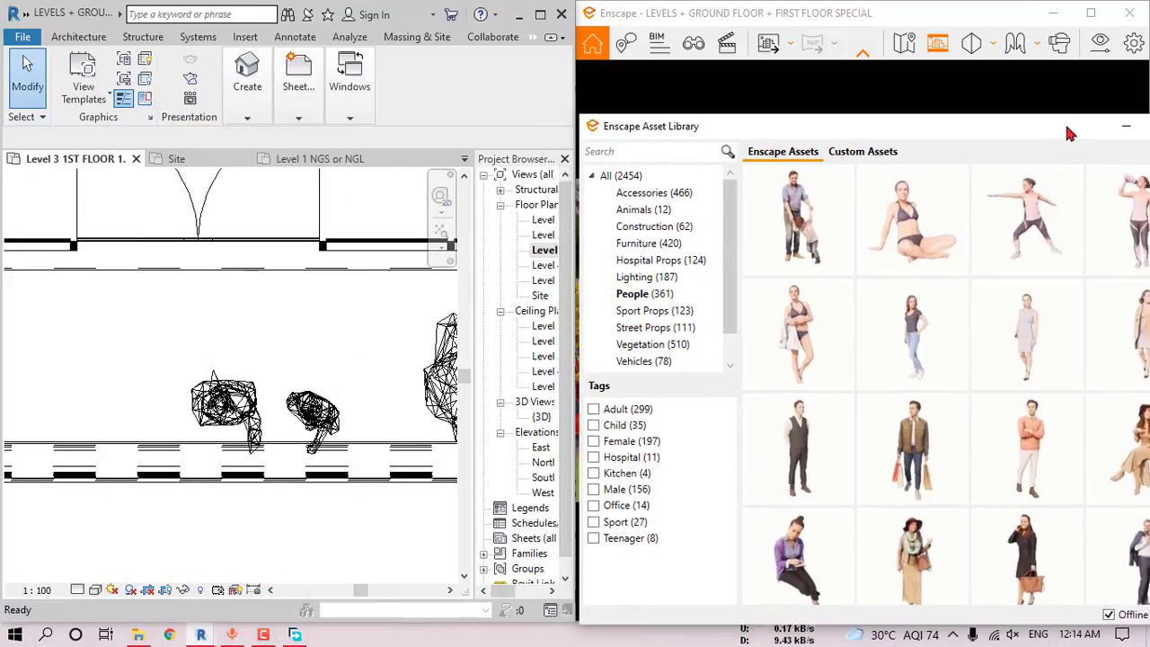
double_click(542, 265)
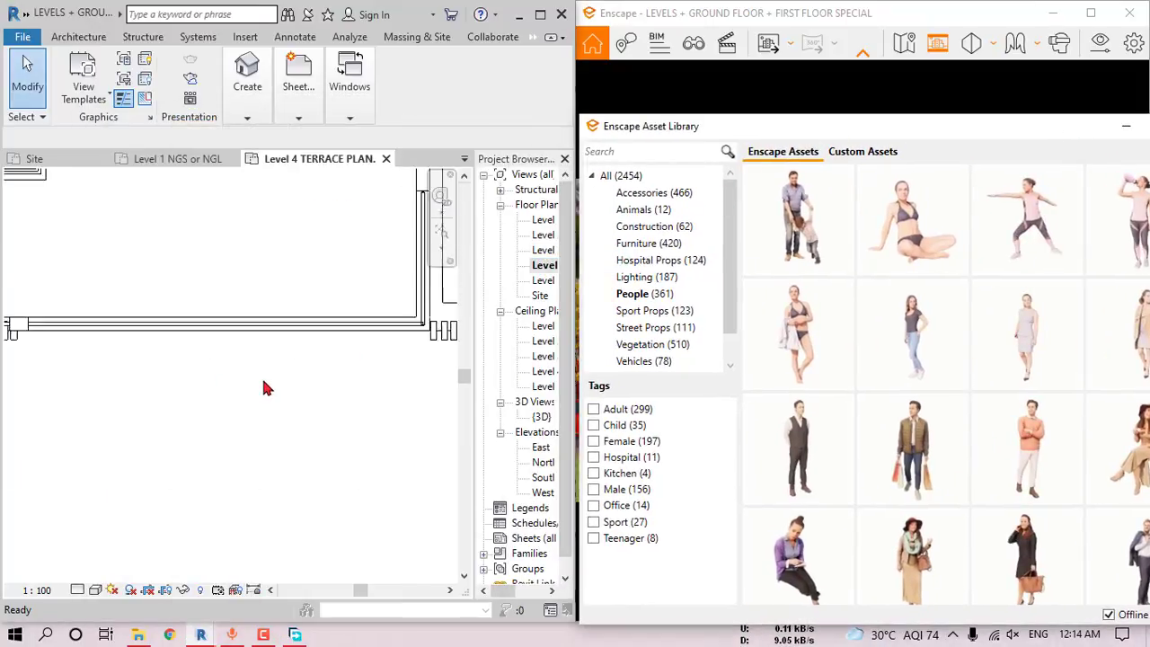
drag(823, 134, 281, 106)
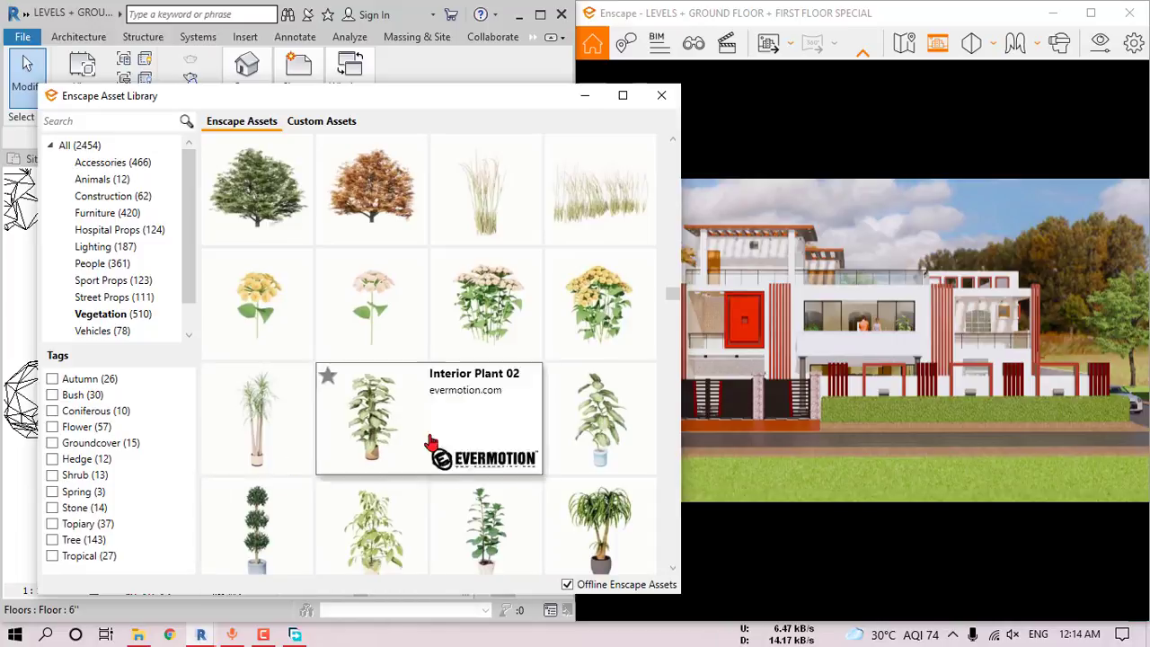
- Place three interior plants in light-blue pots along the terrace's front parapet, starting from its west corner
click(567, 441)
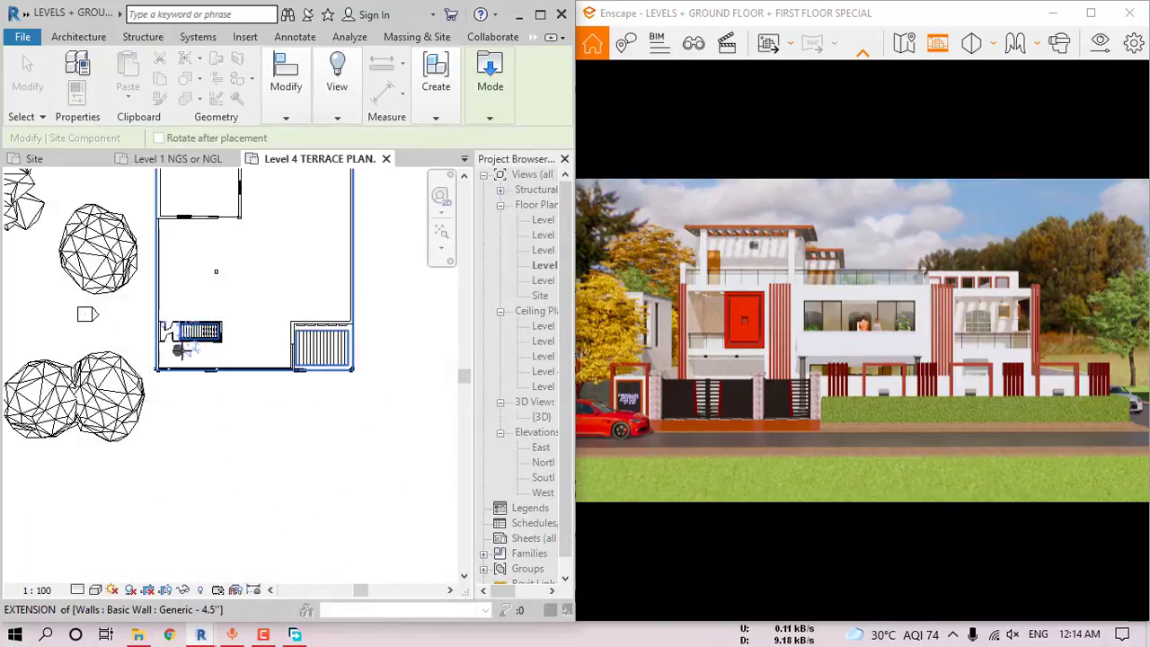
scroll(169, 369, up, 4)
scroll(163, 366, up, 2)
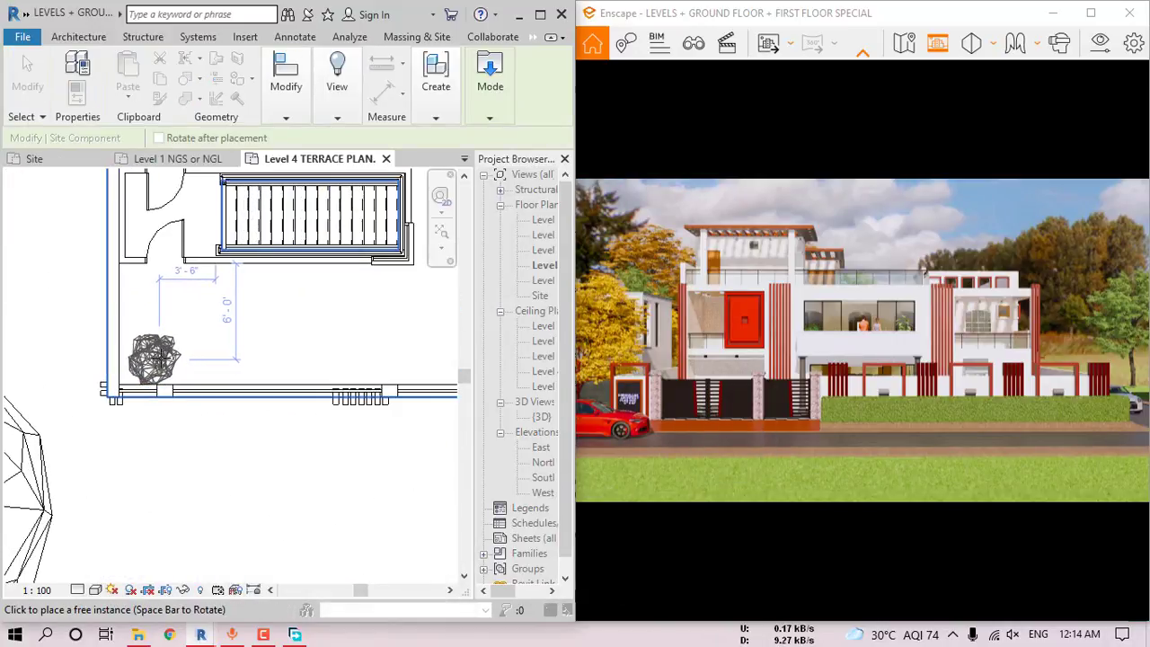
click(185, 361)
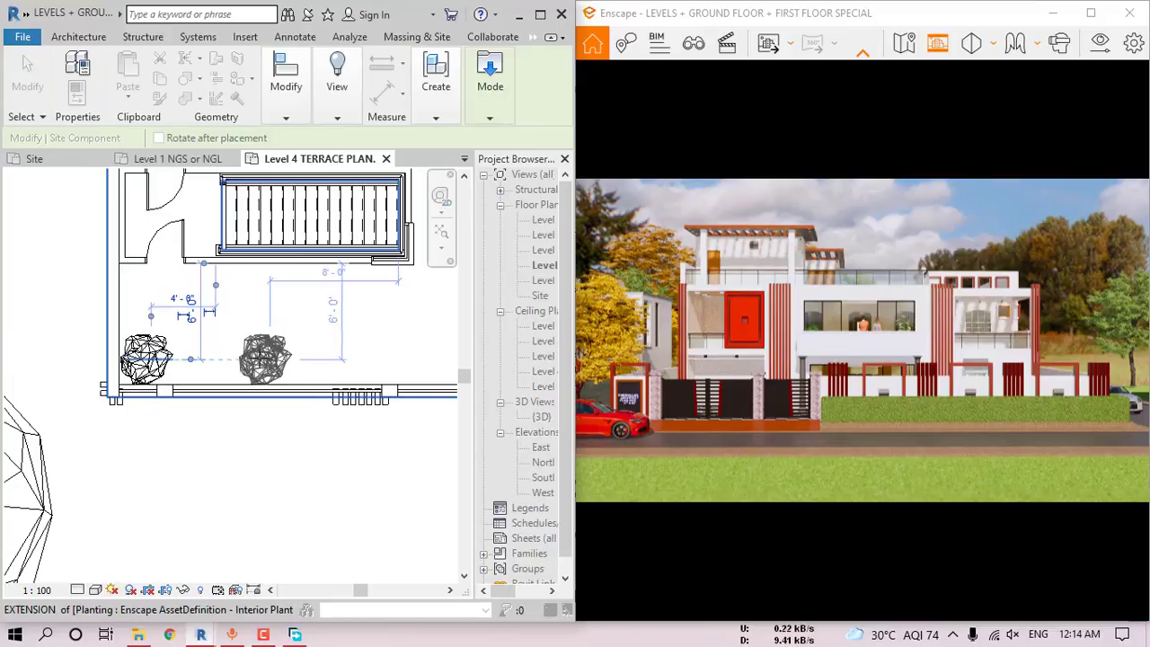
click(221, 357)
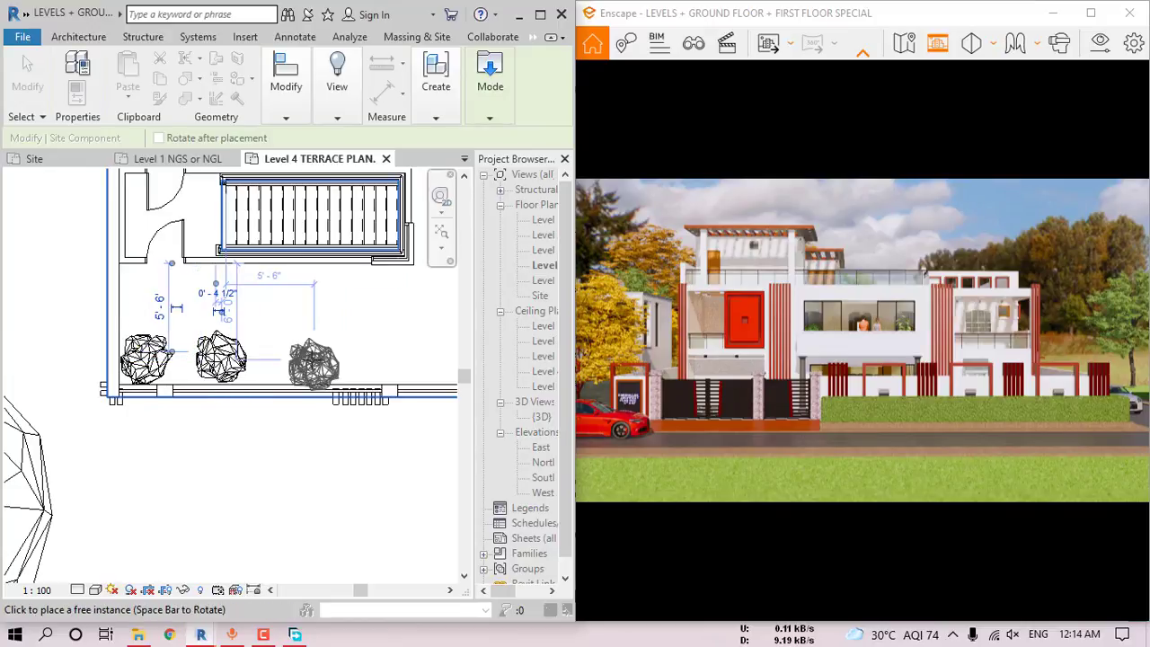
scroll(289, 357, up, 2)
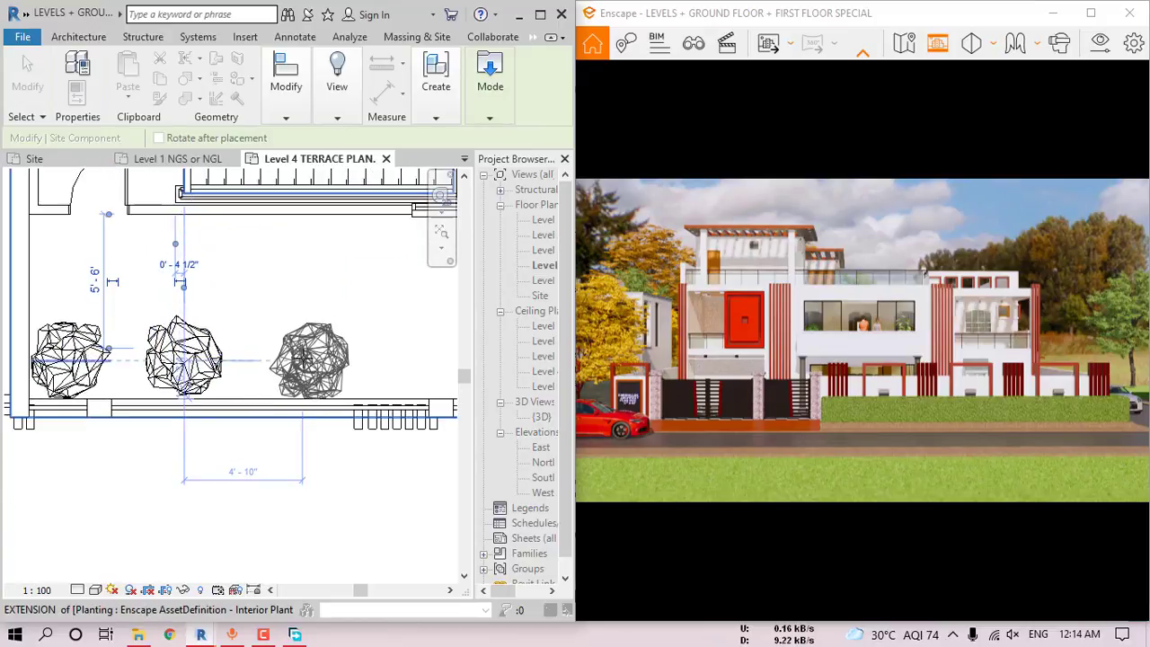
middle_drag(306, 360, 161, 360)
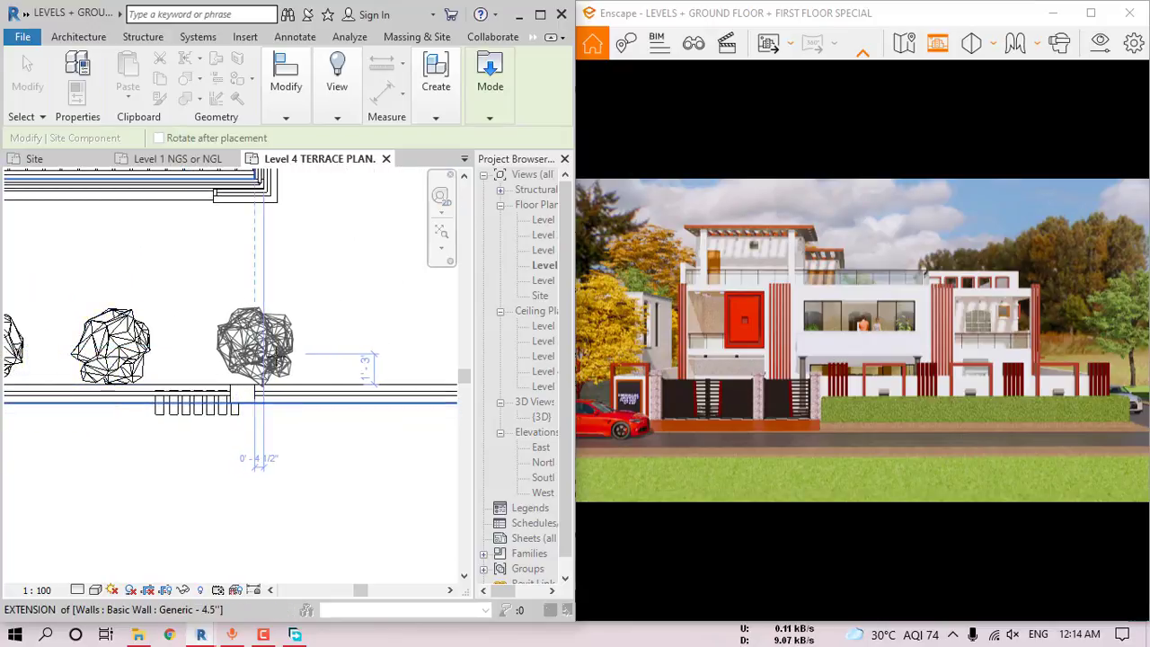
- Extend the row along the front parapet with four more of the same potted plants, up to the pergola wall
click(258, 359)
middle_drag(338, 369, 167, 368)
click(244, 356)
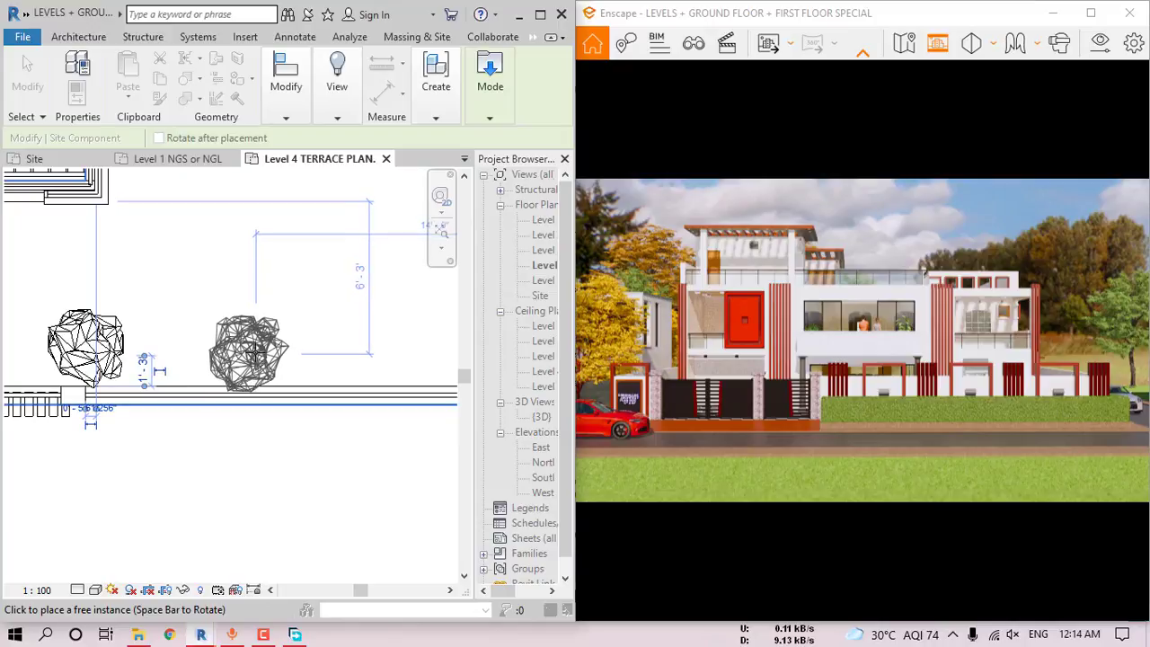
middle_drag(244, 356, 61, 343)
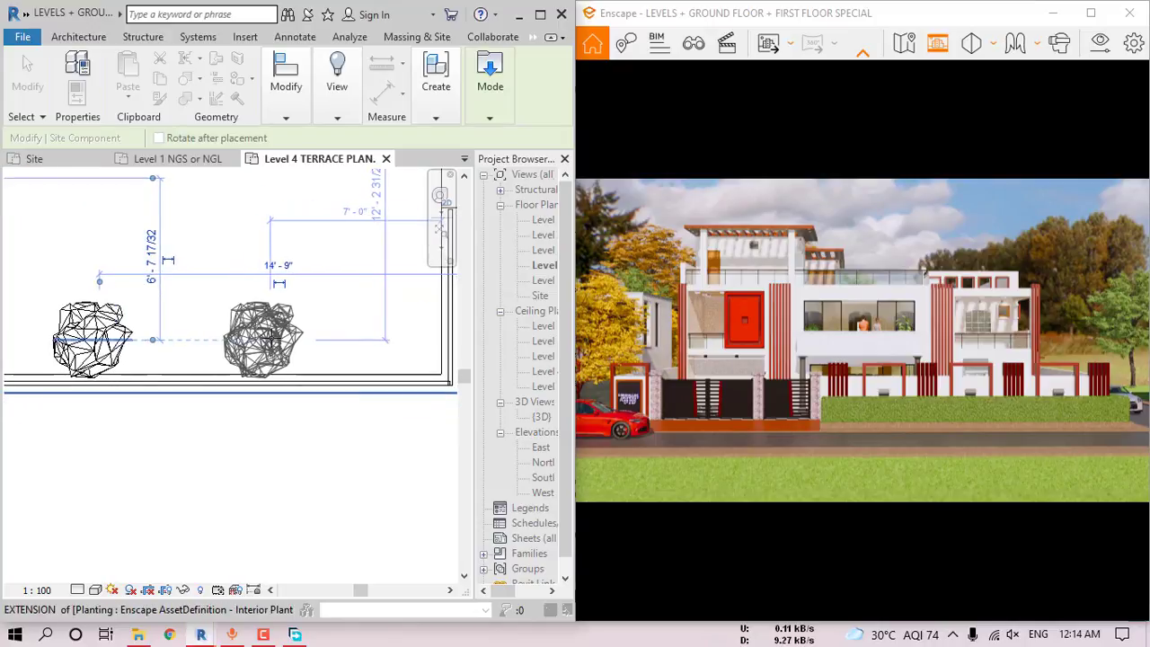
click(274, 340)
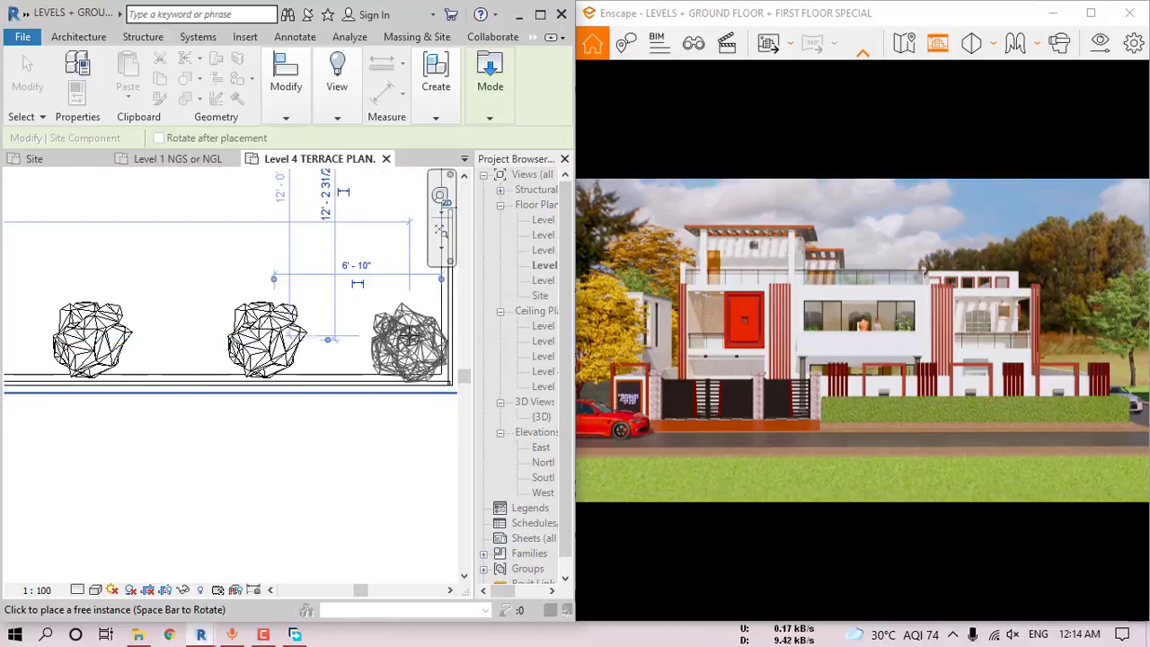
click(412, 341)
scroll(351, 338, down, 1)
scroll(351, 340, down, 3)
middle_drag(376, 341, 303, 393)
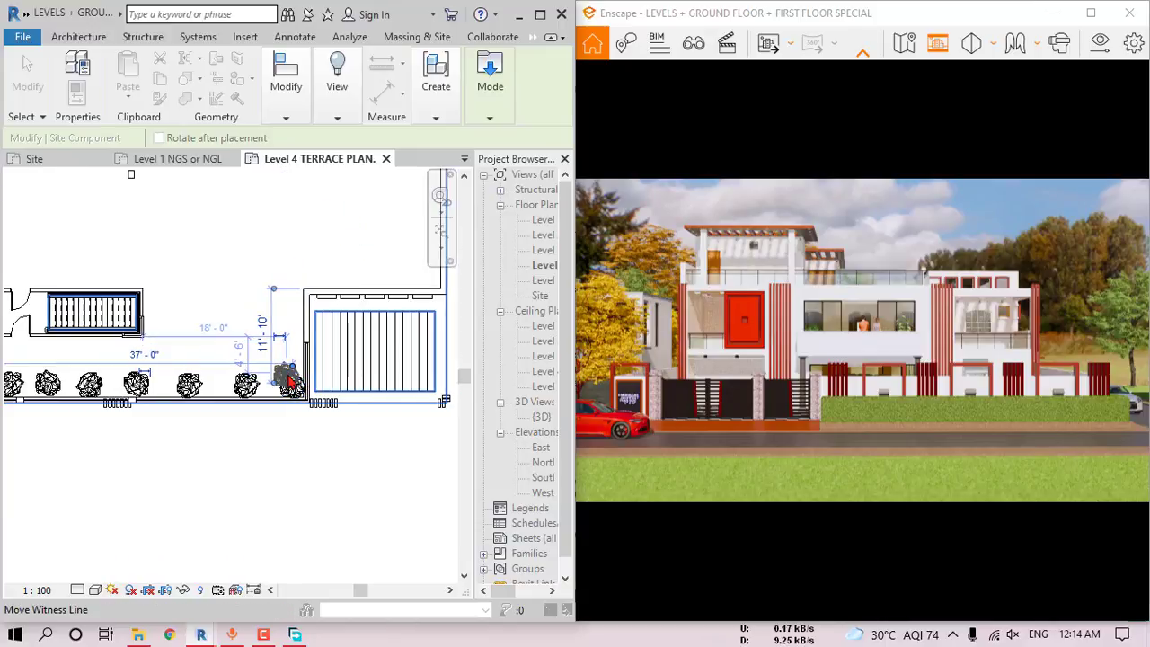
middle_drag(388, 336, 300, 356)
key(Escape)
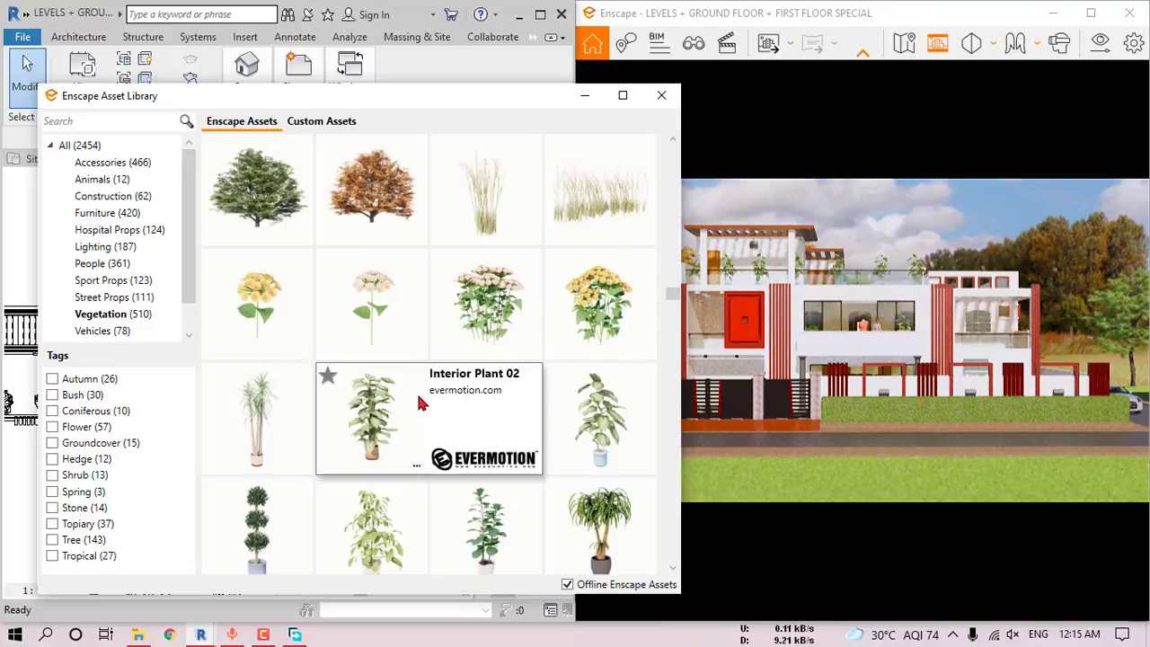
- Place one Interior Plant 02 in the terrace corner just north of the pergola, against the east wall, and minimize the asset library
scroll(440, 409, down, 2)
scroll(428, 342, up, 1)
scroll(428, 344, up, 1)
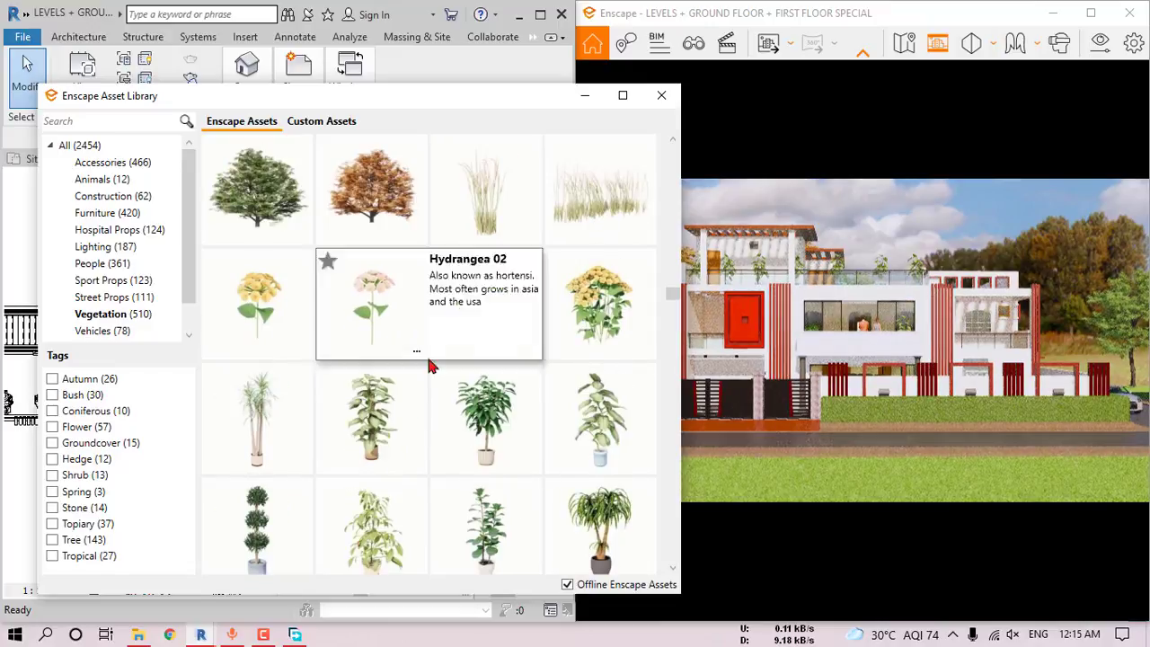
click(380, 416)
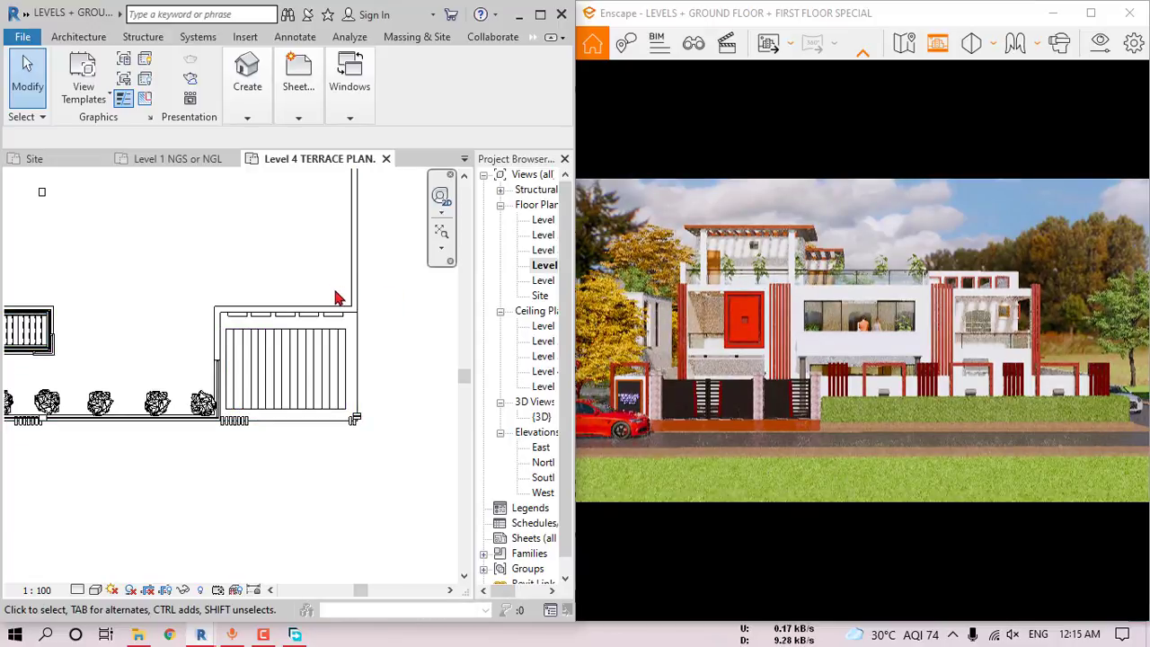
scroll(334, 296, up, 2)
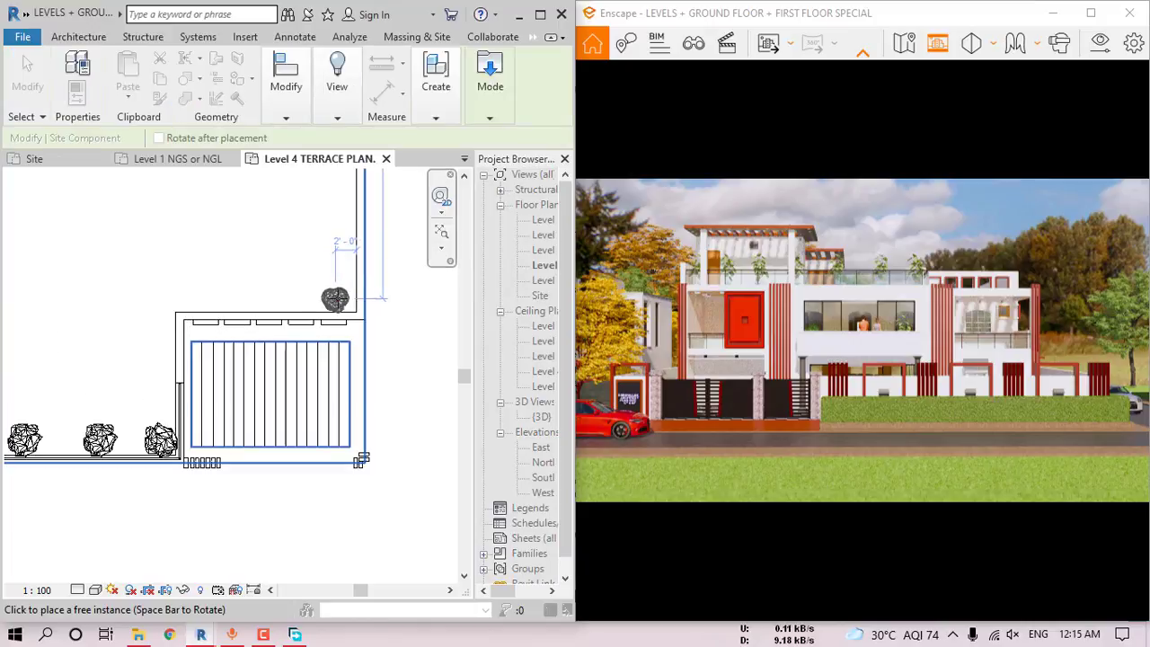
scroll(340, 298, up, 3)
click(340, 290)
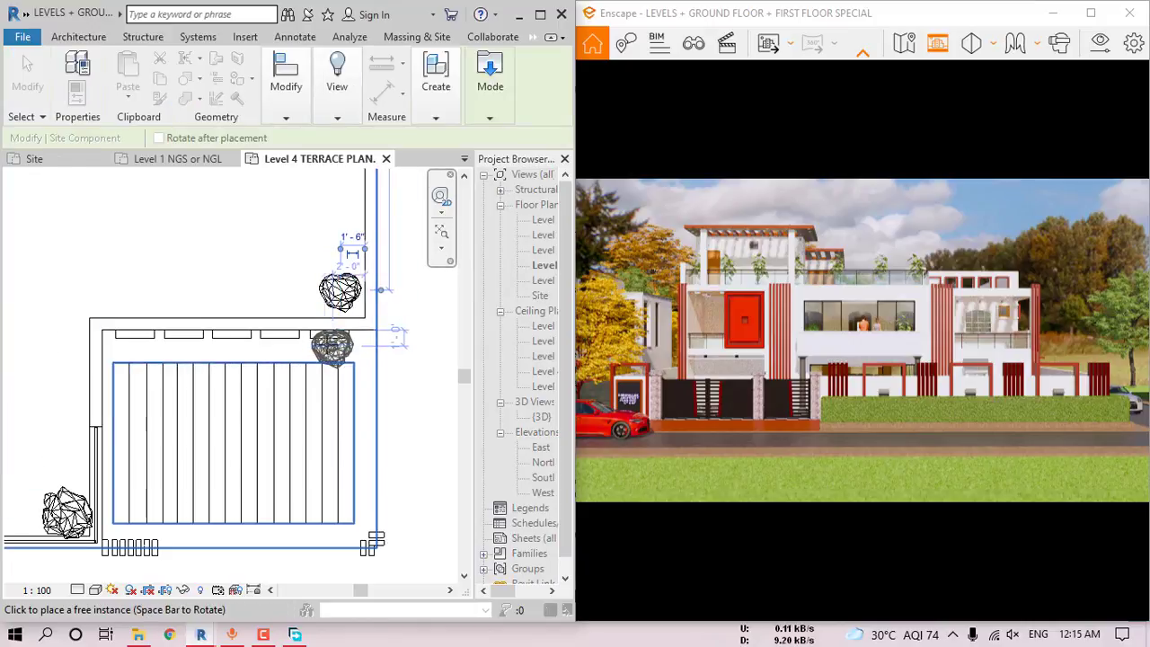
key(Escape)
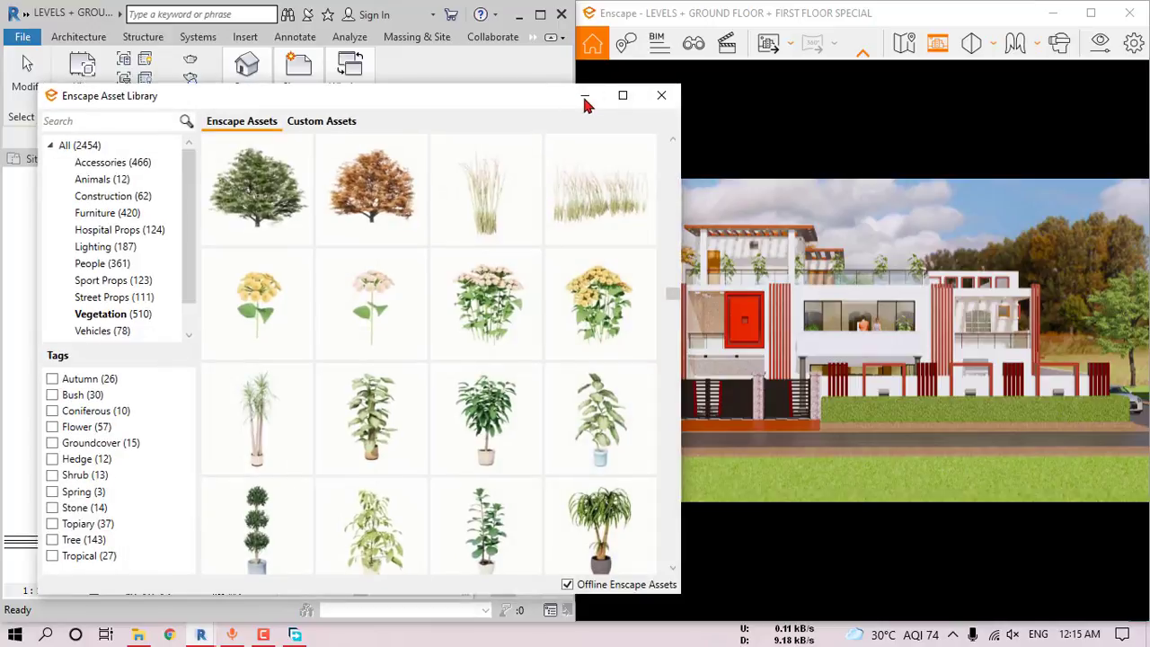
click(585, 98)
- Array the corner plant as 10 items north along the terrace's east wall, with Move To set to Last and about 43'-6" overall
click(341, 301)
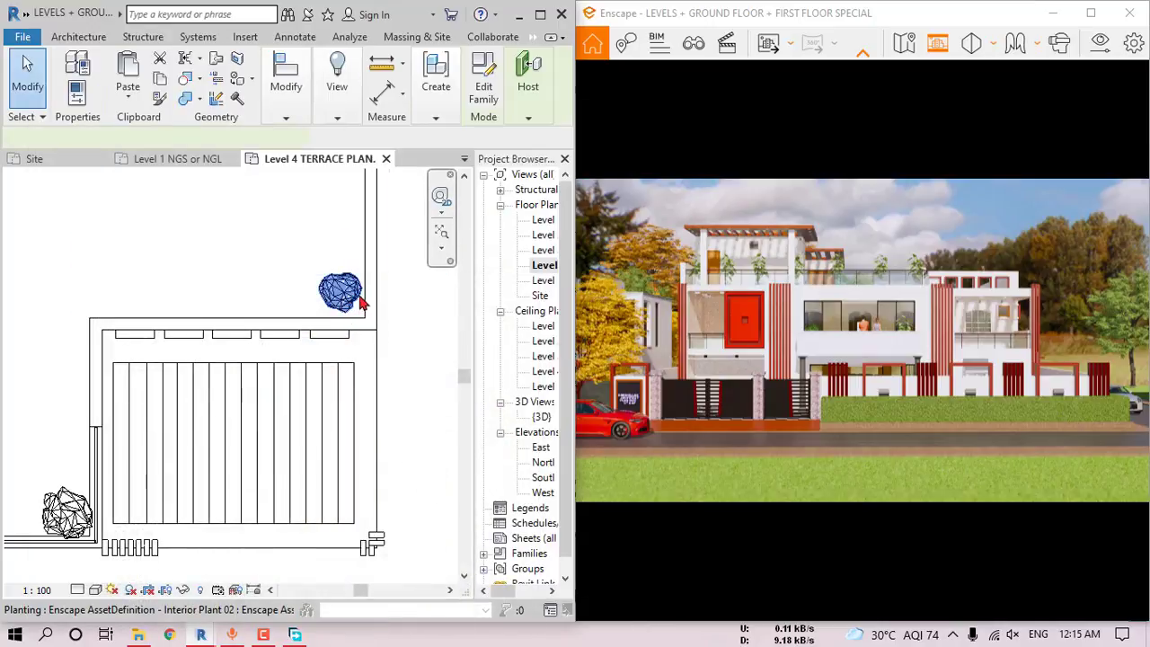
middle_drag(390, 290, 354, 385)
click(289, 116)
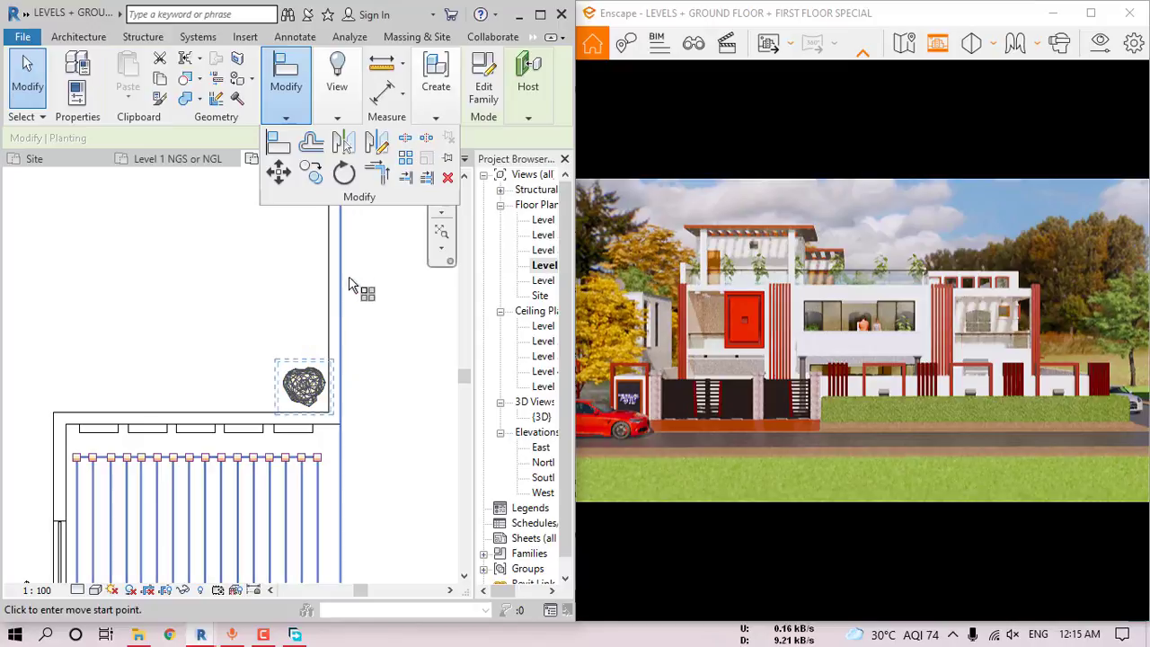
key(m)
key(v)
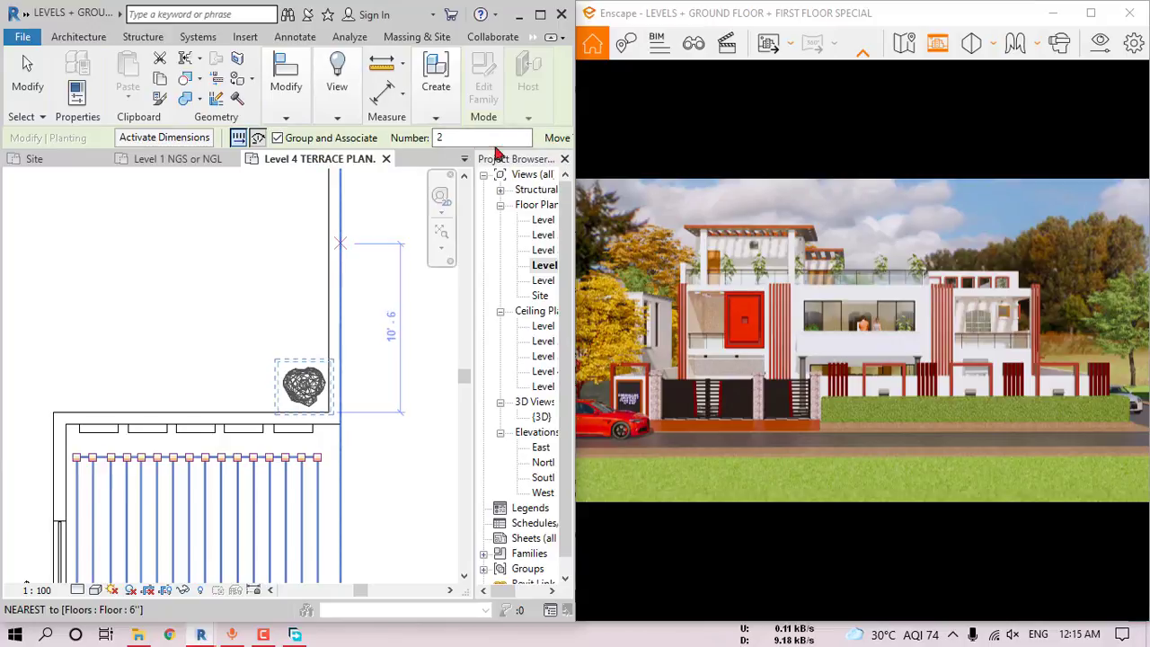
drag(578, 159, 646, 156)
click(632, 138)
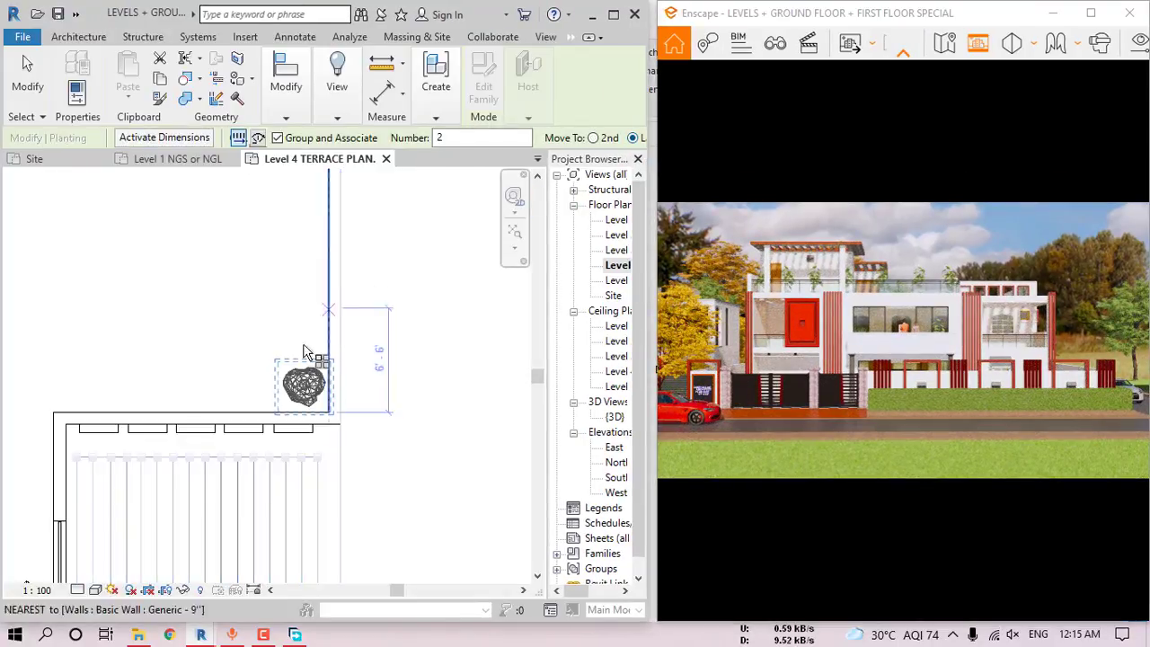
click(303, 382)
middle_drag(306, 286, 347, 486)
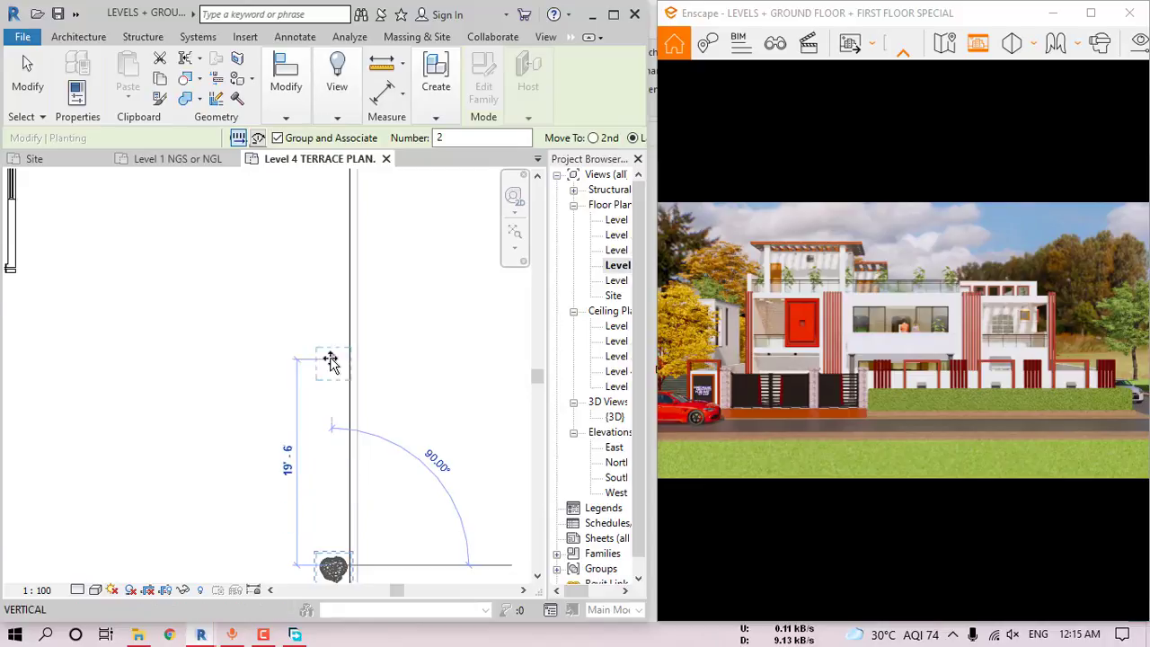
scroll(330, 358, down, 3)
scroll(335, 250, up, 2)
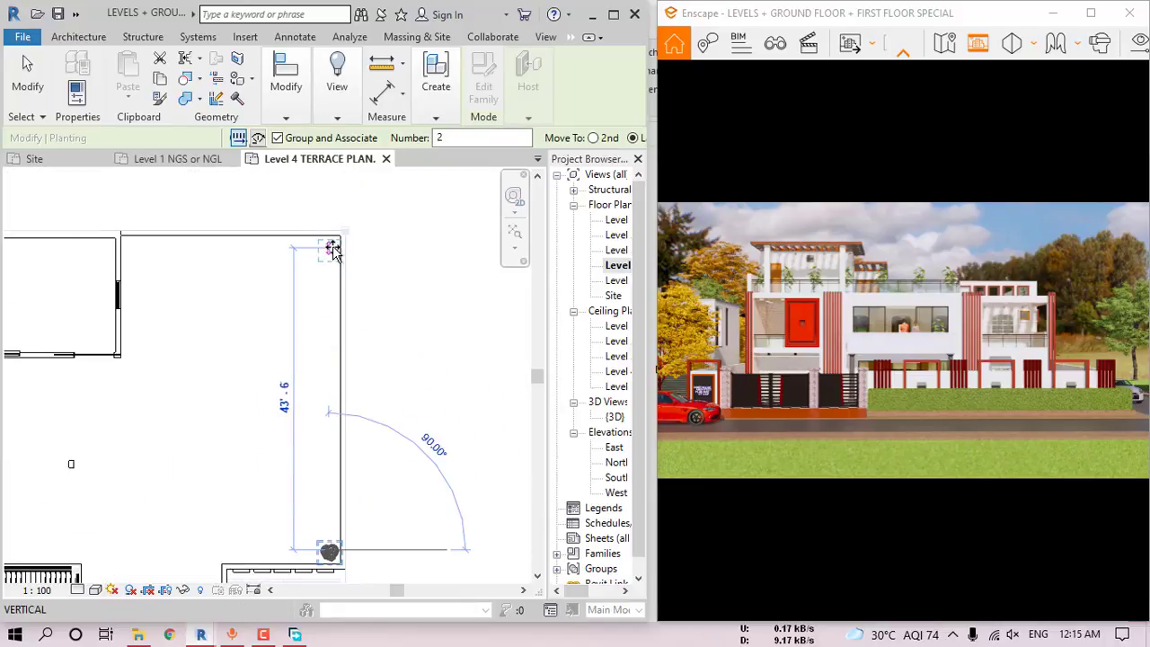
click(333, 250)
text(10)
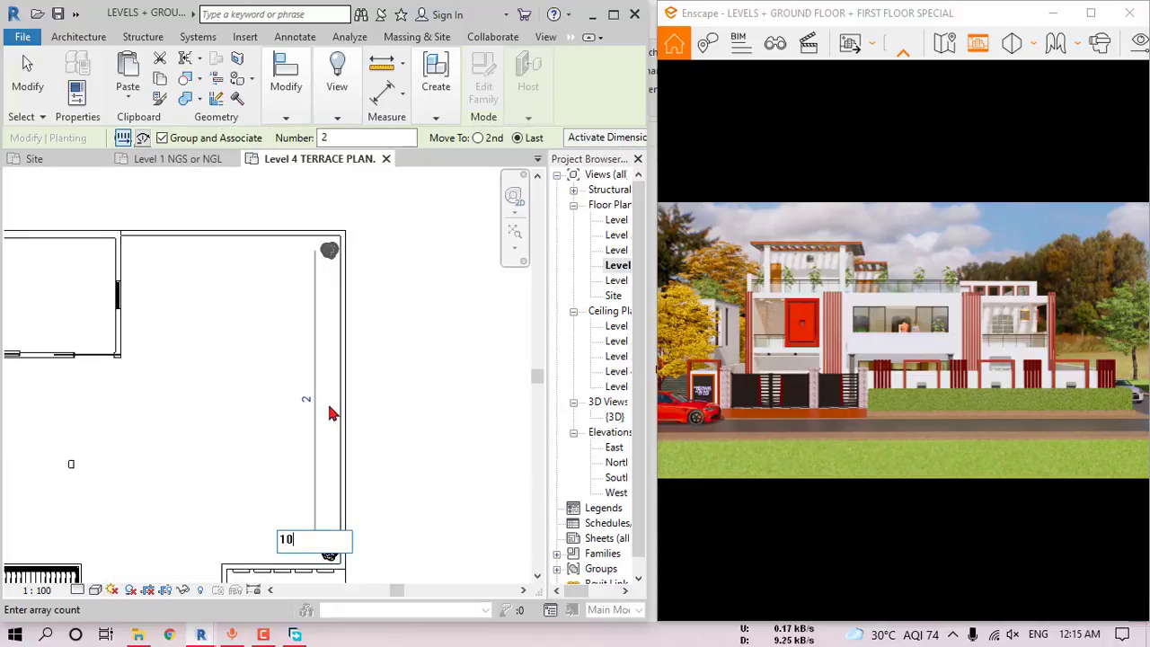
key(Return)
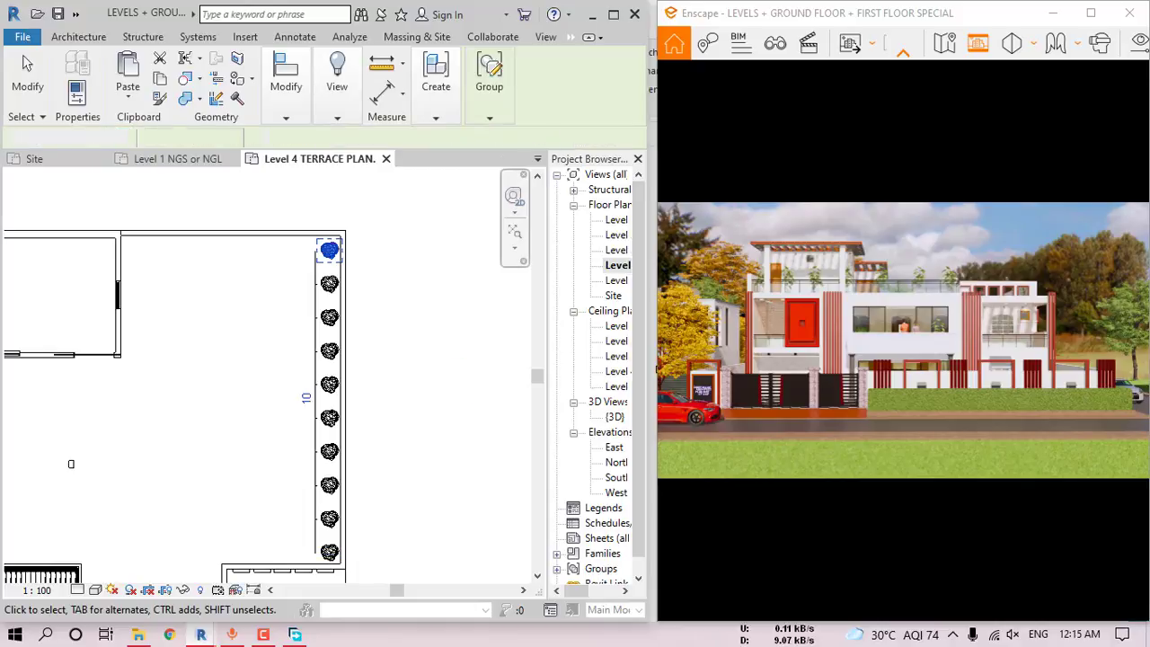
middle_drag(359, 491, 477, 347)
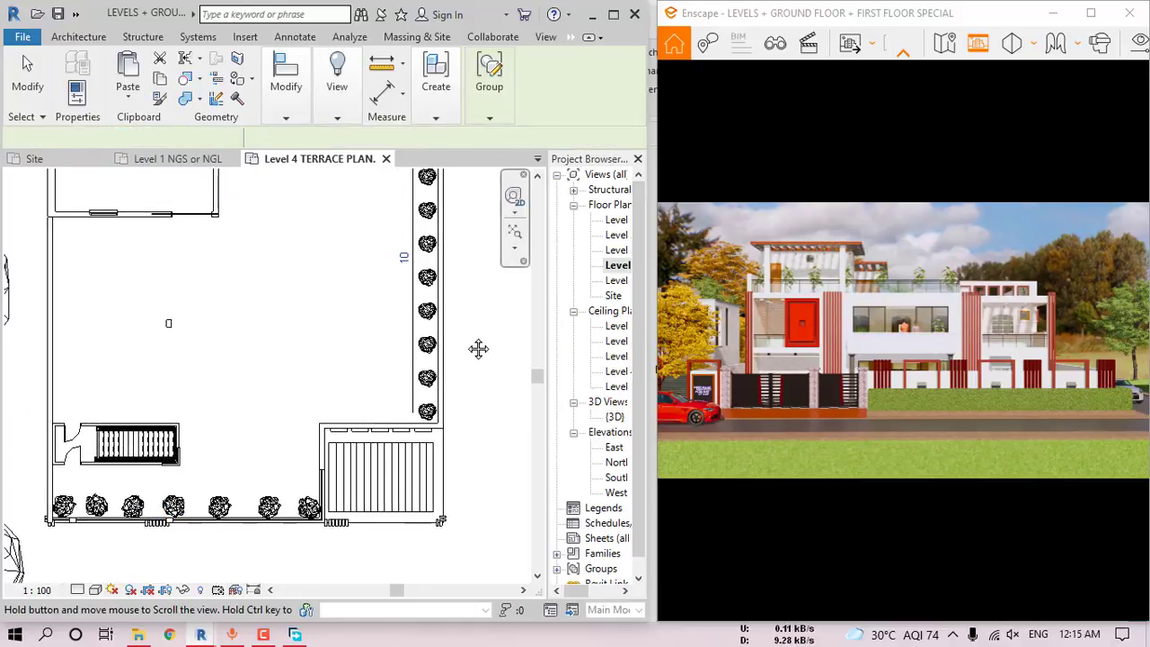
key(Escape)
- Copy the southernmost plant of the east row twice westward along the wall north of the pergola
scroll(430, 409, up, 2)
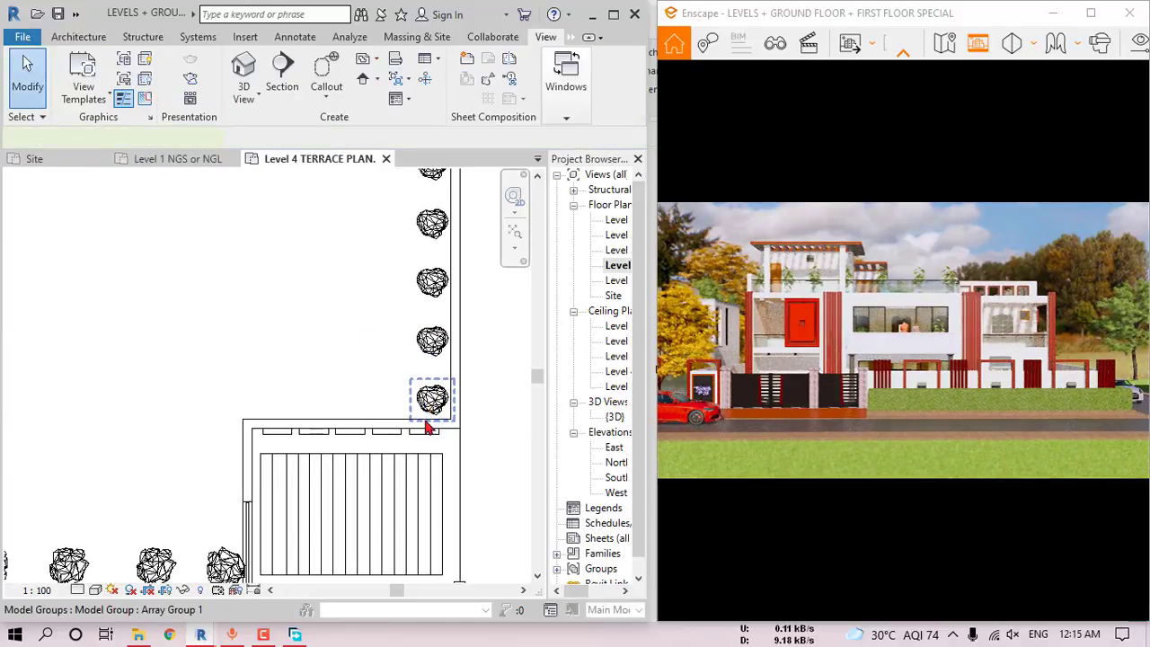
click(428, 429)
click(286, 90)
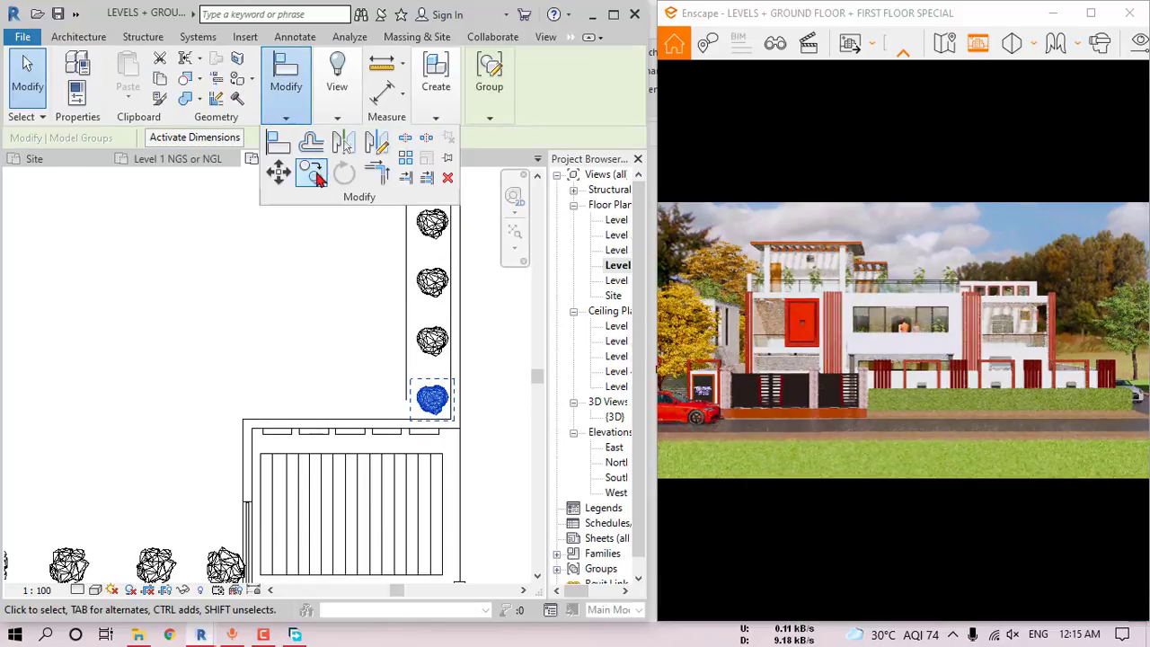
click(312, 173)
click(432, 402)
click(347, 406)
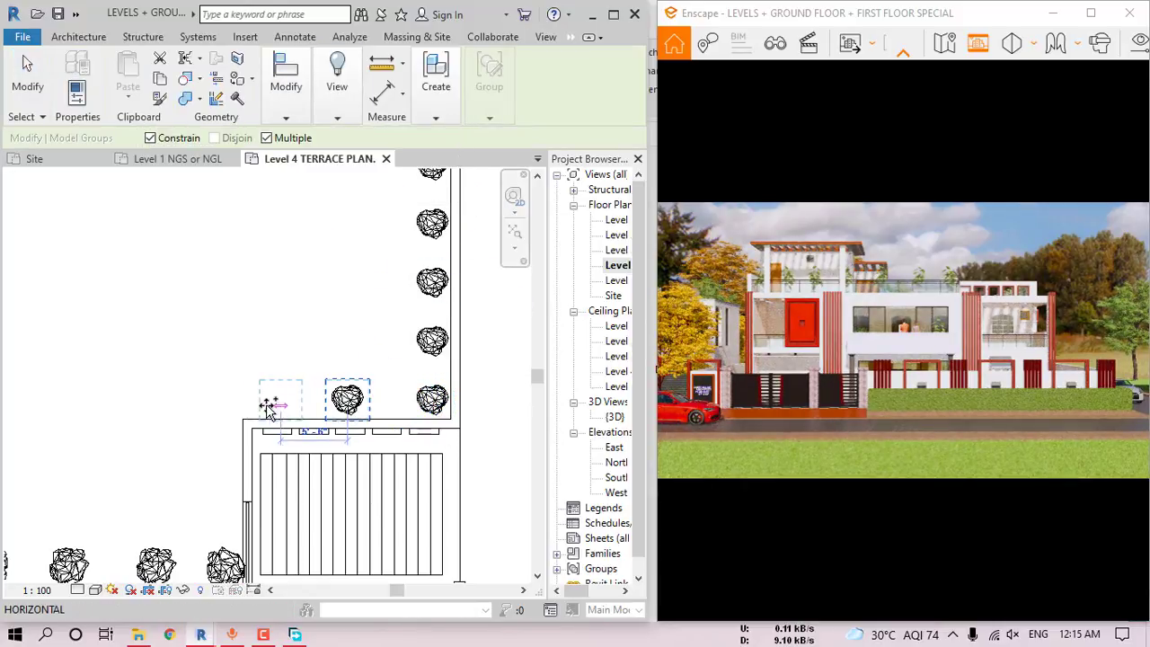
click(262, 406)
key(Escape)
key(Escape)
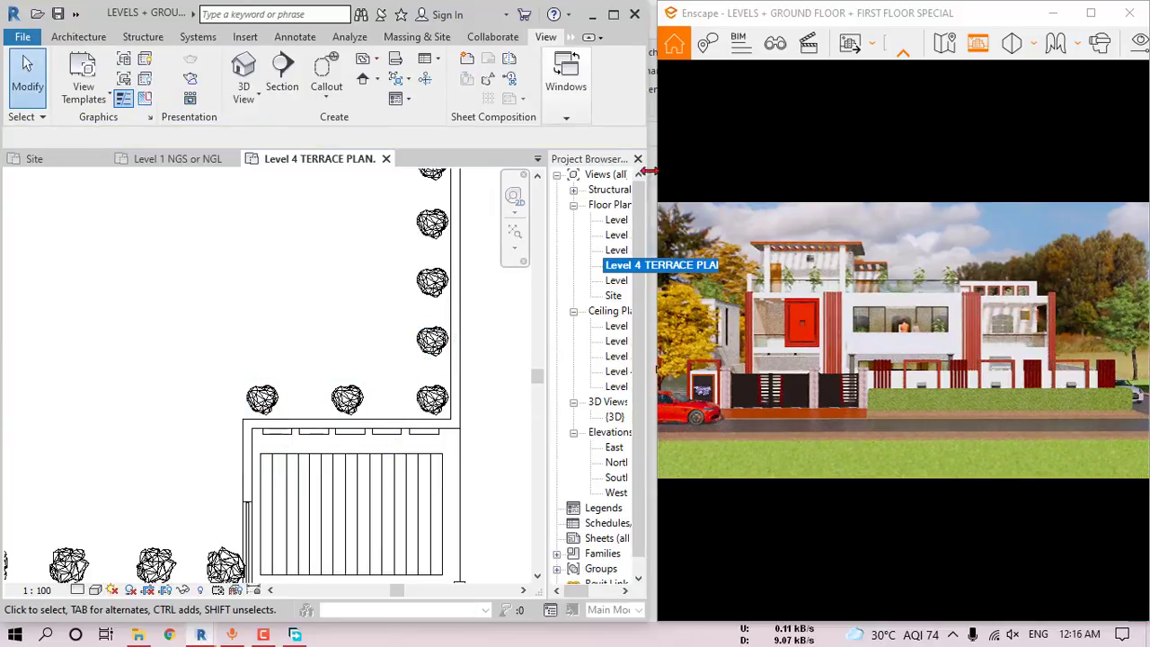
- In the Level 3 first-floor plan, copy the front balcony's Interior Plant 04 onto the east balcony, with Constrain off and Multiple on
double_click(617, 250)
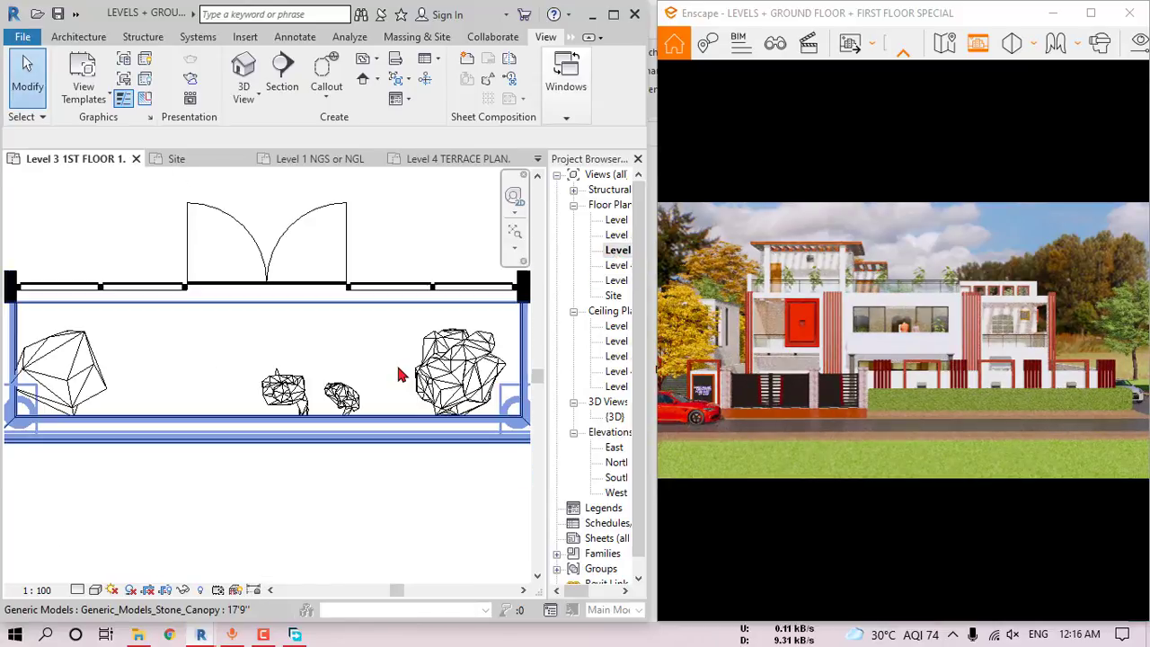
scroll(399, 372, down, 4)
scroll(229, 416, up, 2)
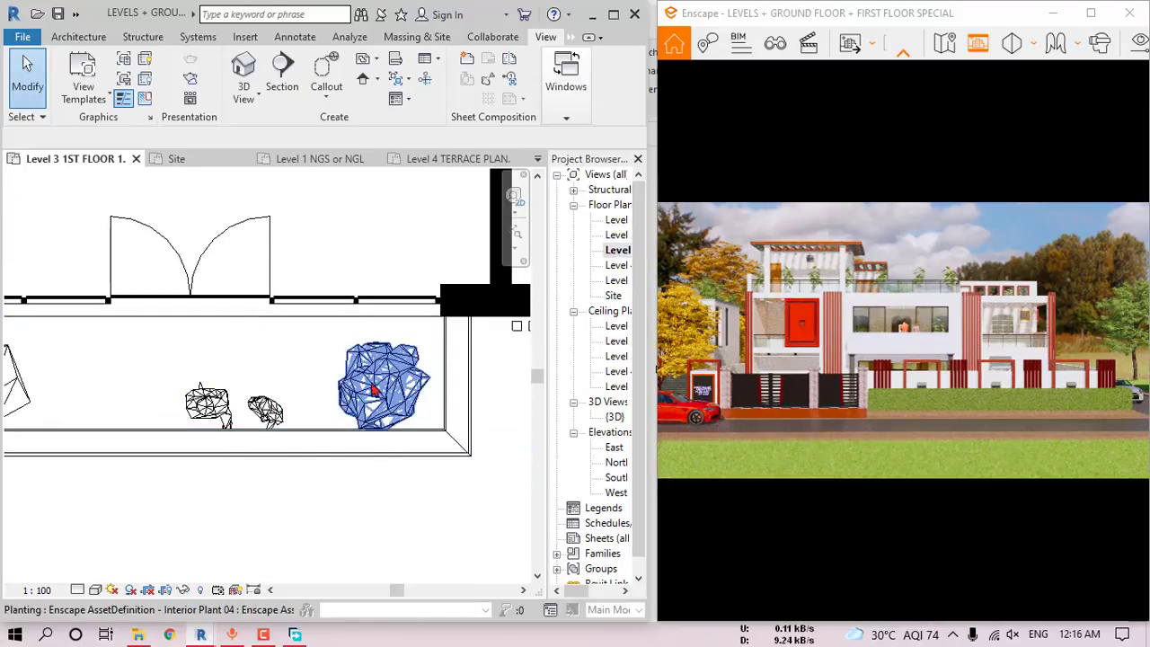
click(384, 382)
mouse_move(293, 118)
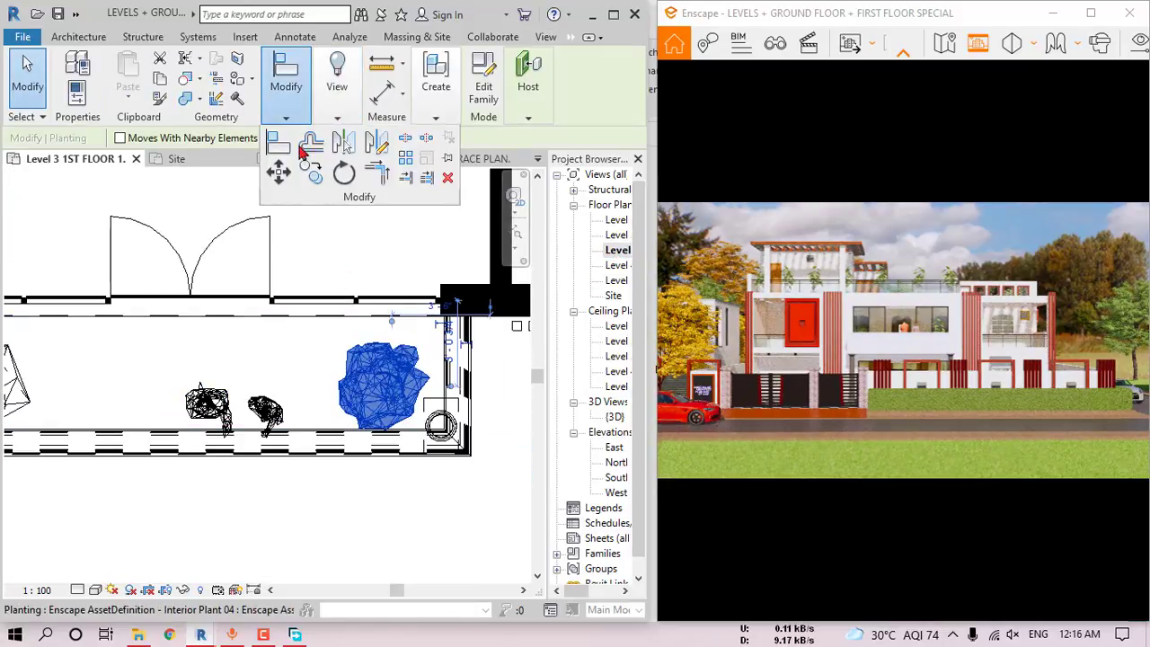
click(311, 175)
scroll(298, 391, down, 2)
middle_drag(488, 332, 274, 382)
scroll(274, 382, up, 1)
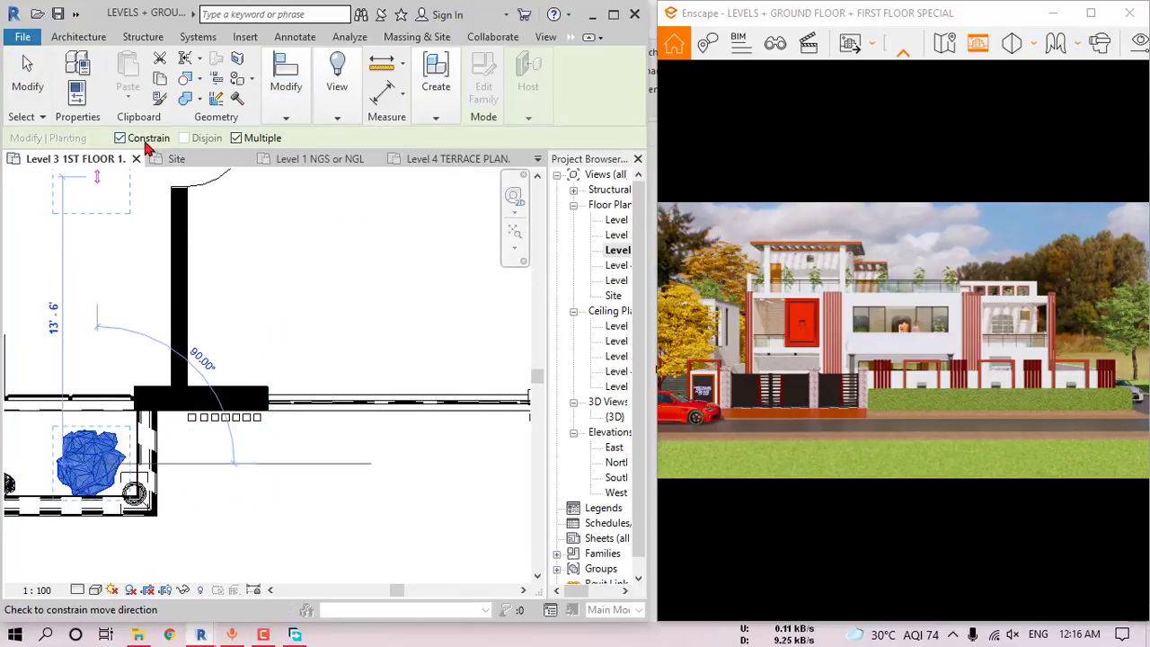
click(147, 142)
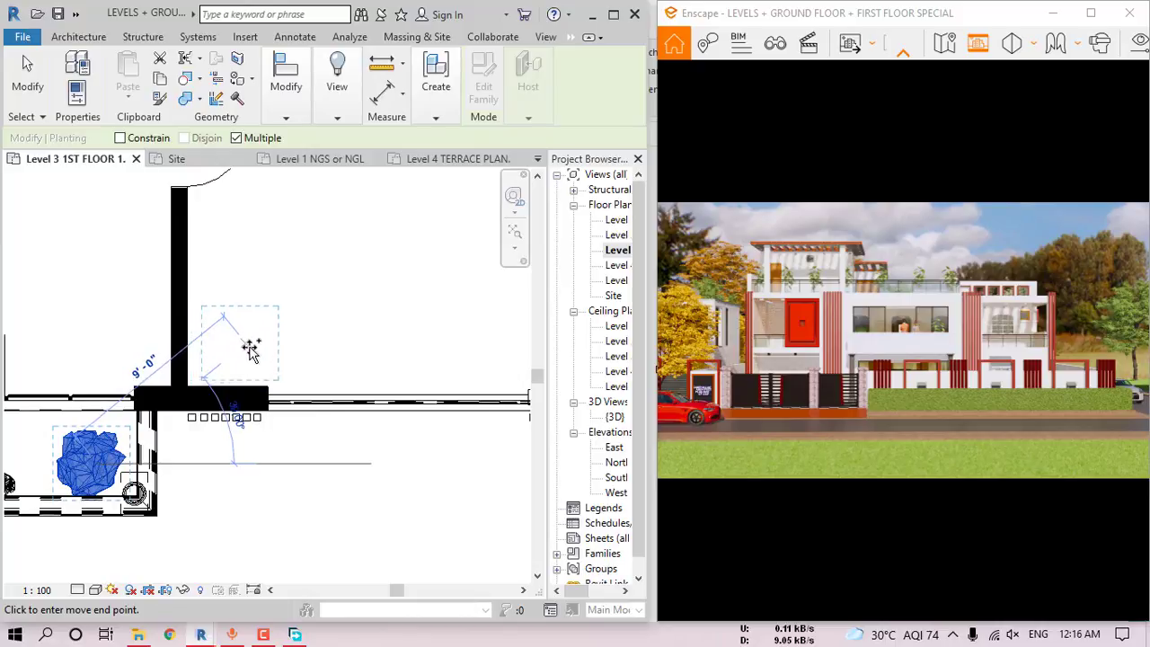
click(318, 348)
- Place two more copies of the plant on the east balcony, one in its southeast corner and one in its northeast corner by the house wall
middle_drag(402, 352, 119, 371)
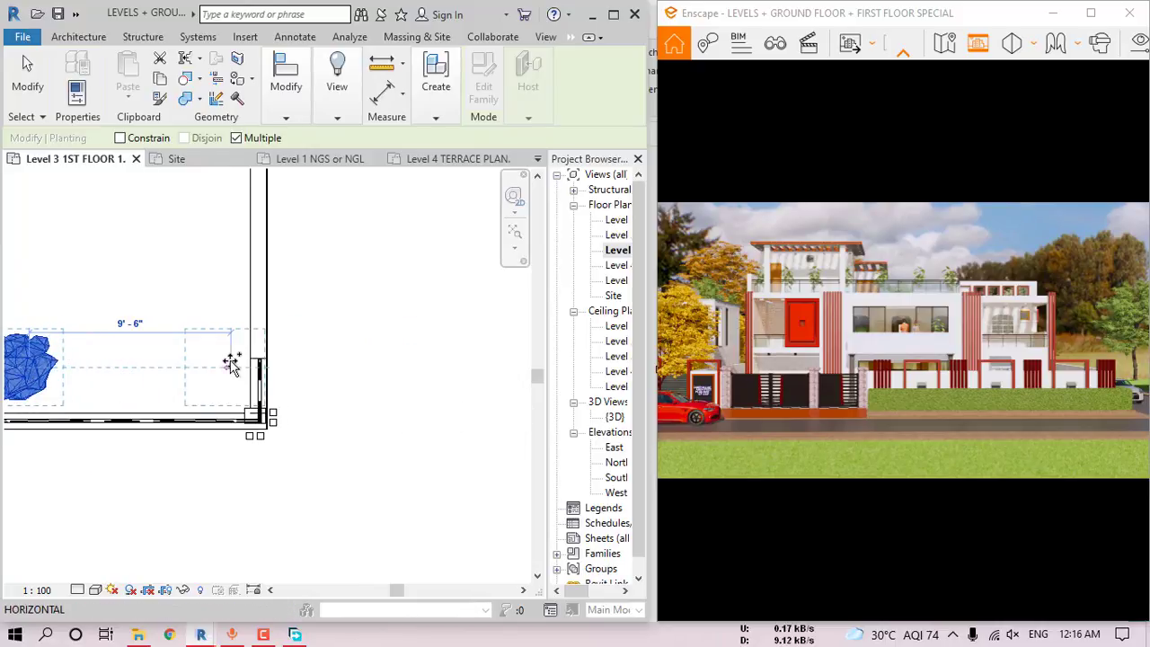
click(205, 368)
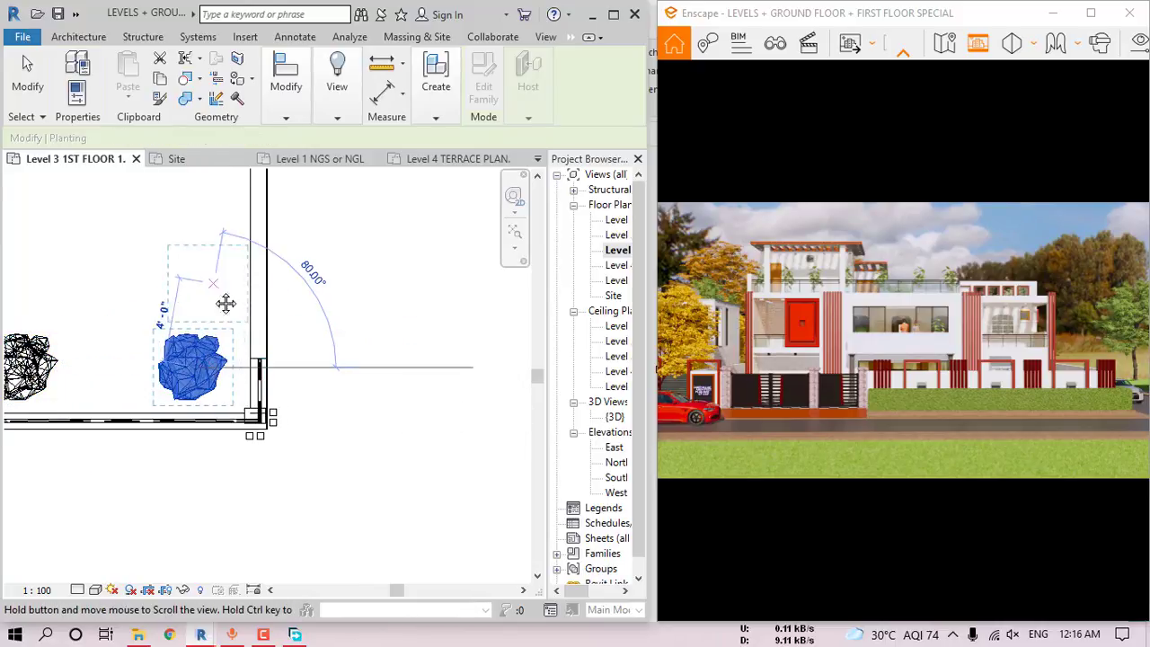
middle_drag(225, 302, 251, 455)
click(228, 340)
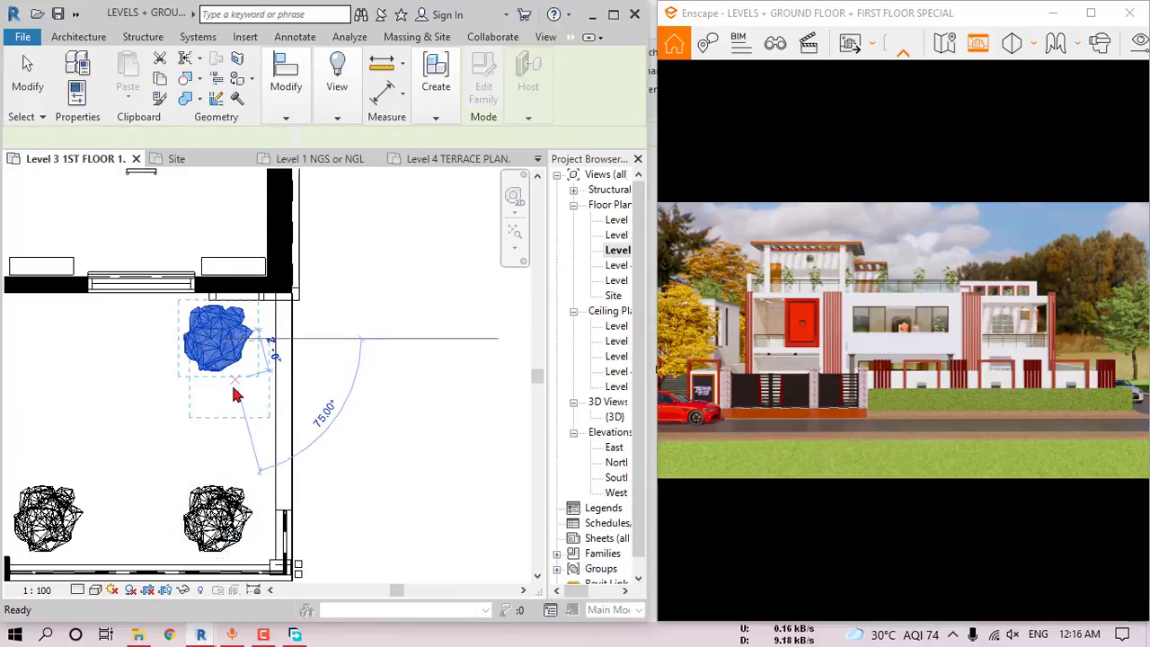
key(Escape)
key(Escape)
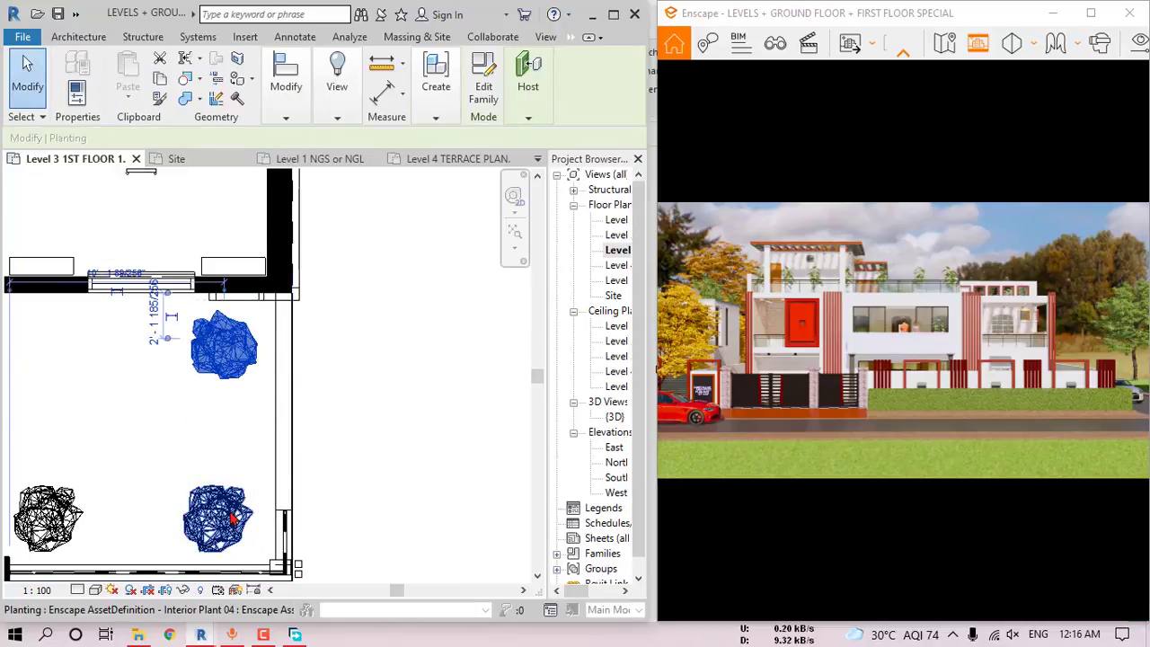
- Shift the balcony's southeast and northeast corner plants slightly east, closer to the outer railing
click(224, 514)
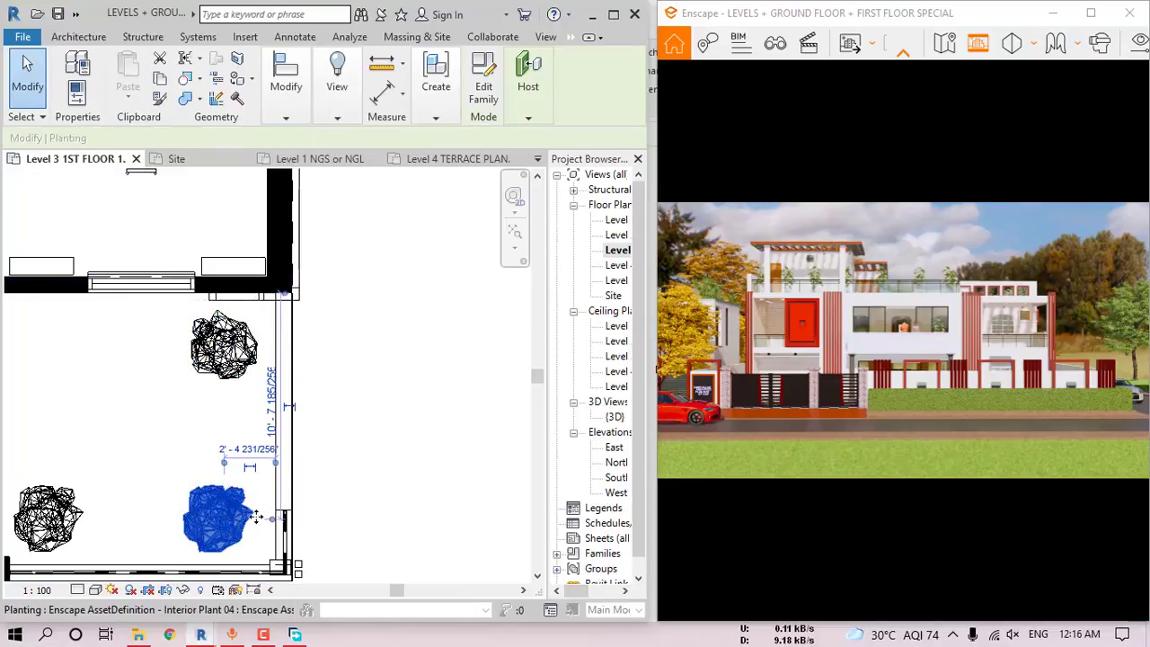
click(226, 353)
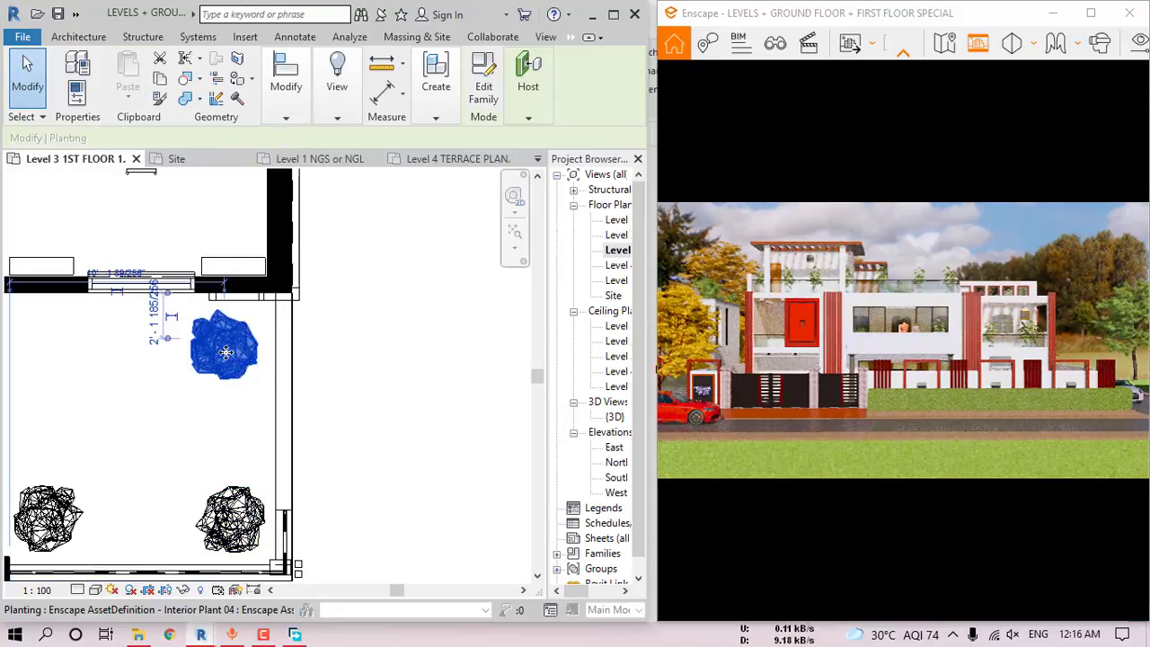
drag(240, 353, 246, 353)
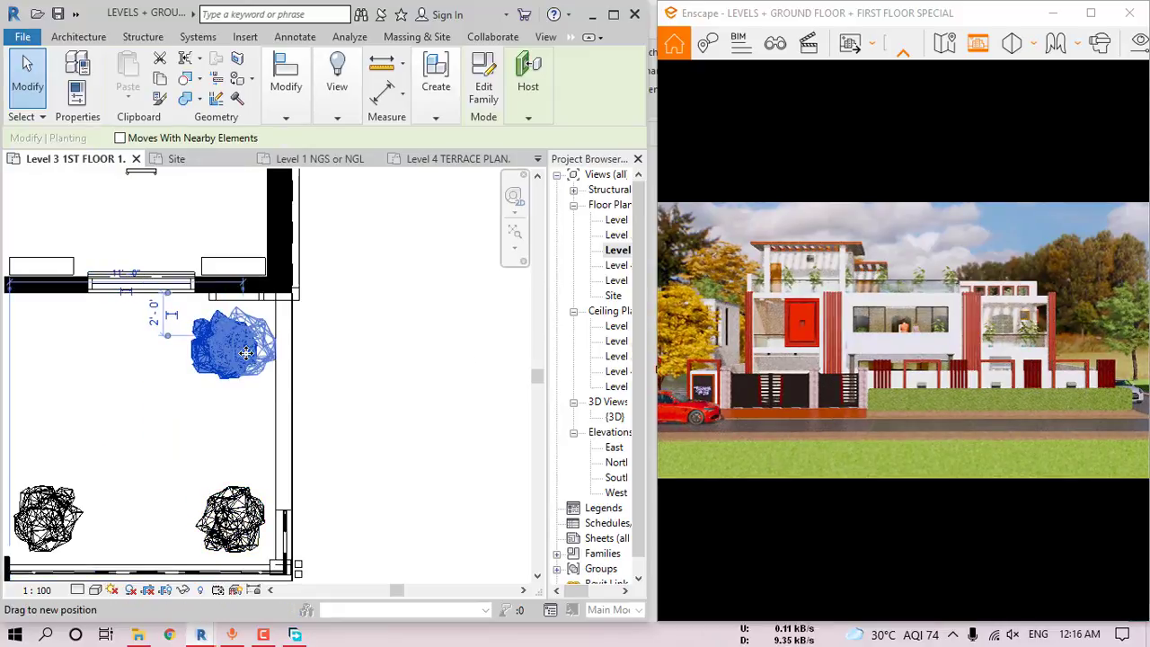
click(241, 457)
- Place two Interior Plant 13 side by side behind the front railing at the first floor's southwest corner, rotating the second one
scroll(275, 474, down, 2)
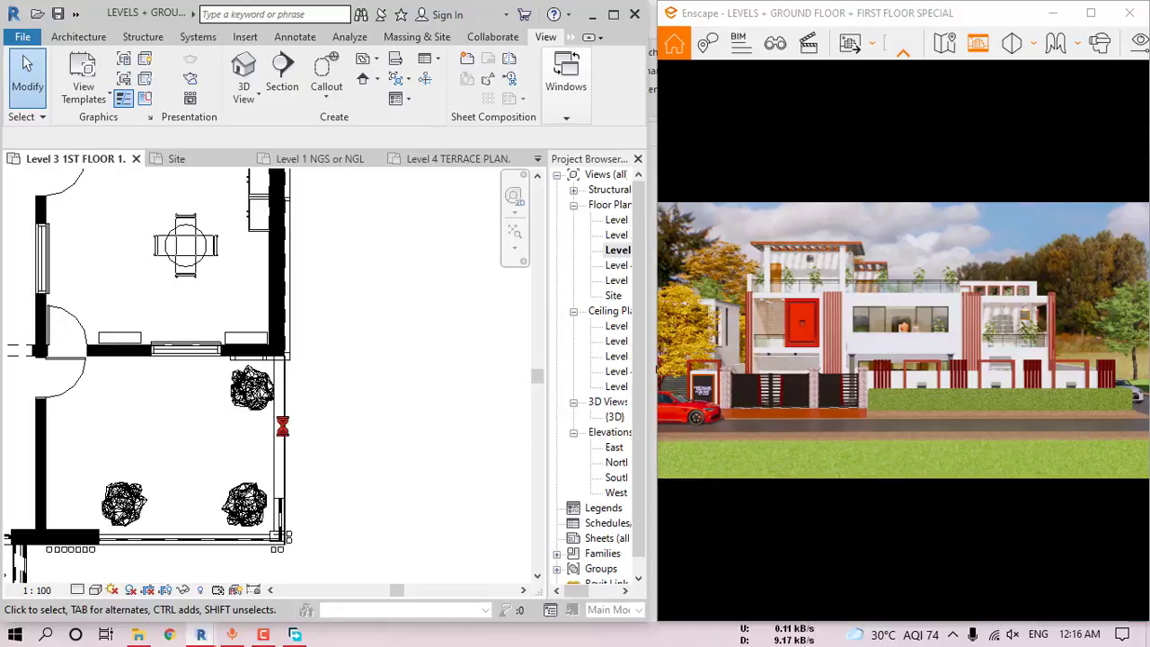
scroll(275, 449, down, 3)
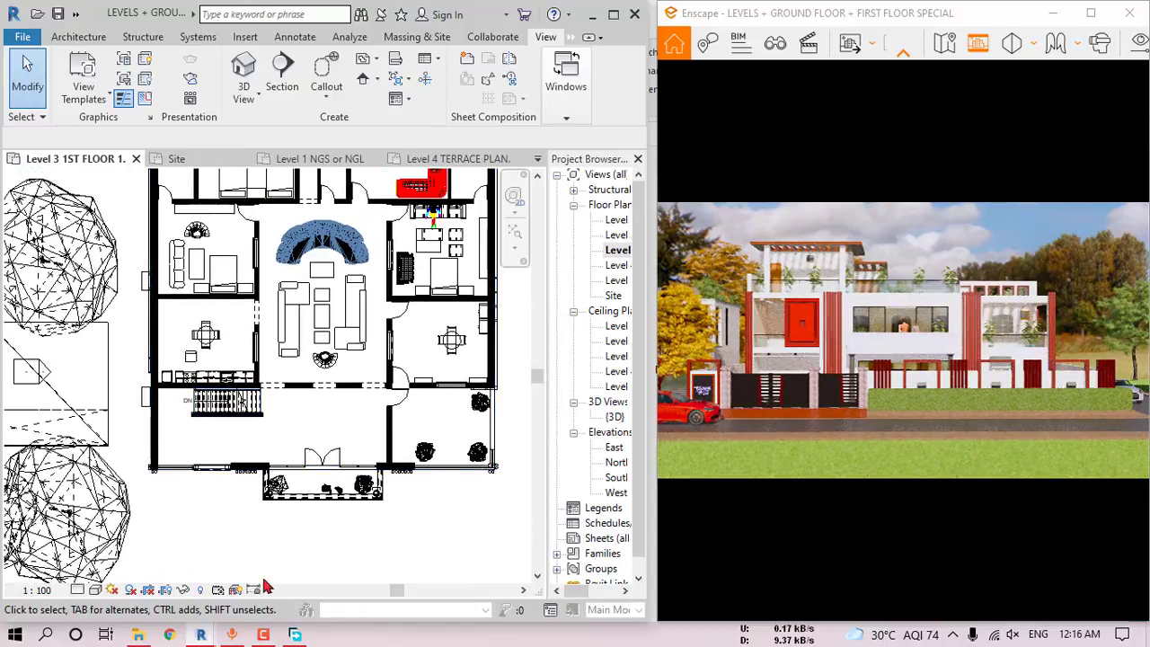
click(306, 574)
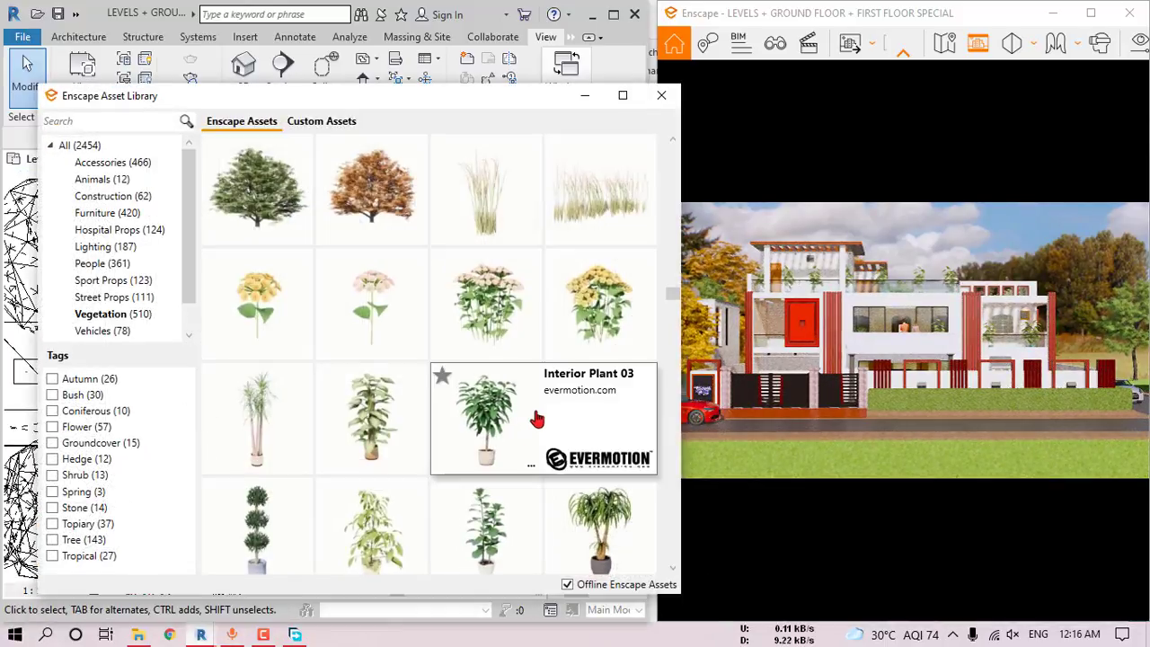
scroll(471, 440, down, 5)
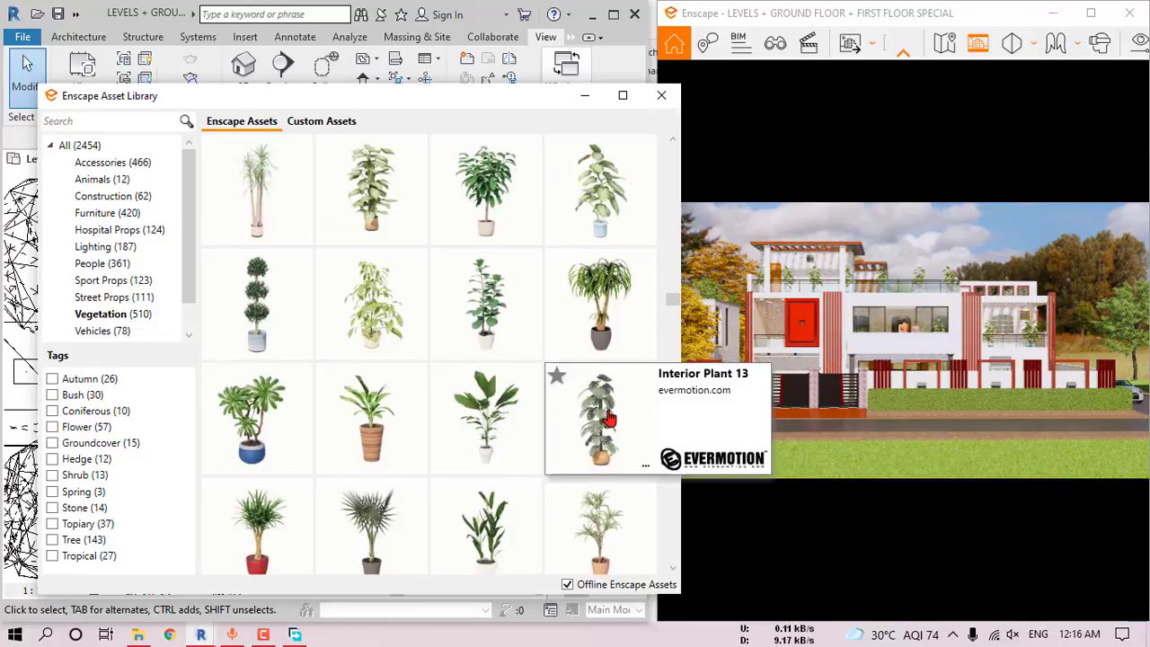
click(600, 422)
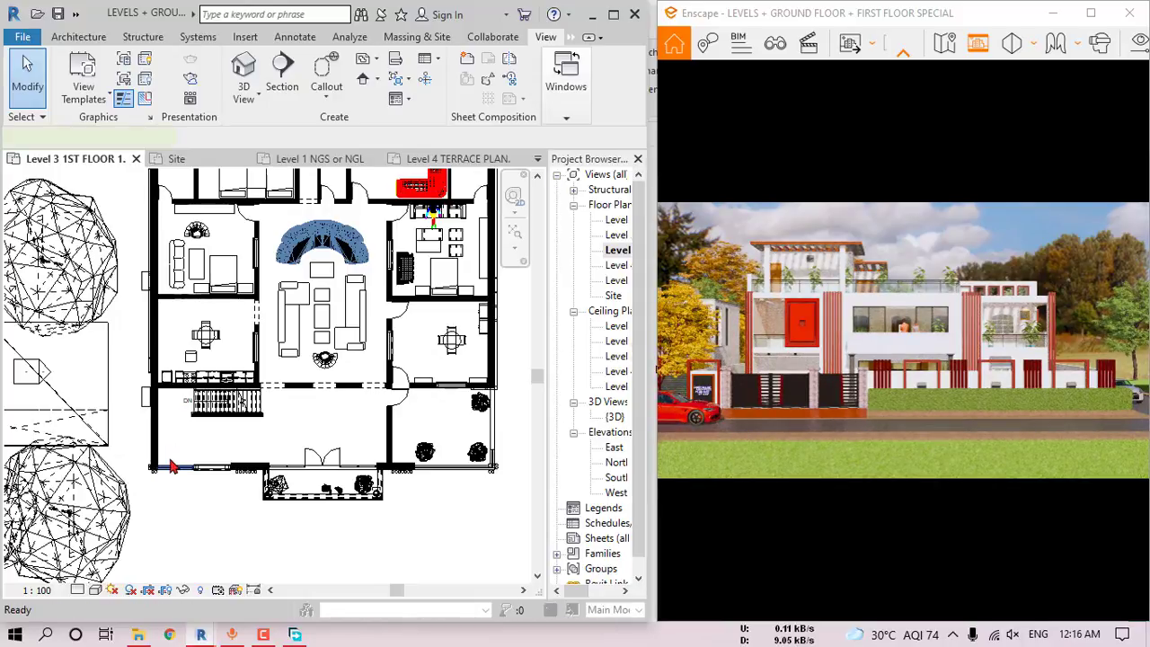
scroll(173, 467, up, 7)
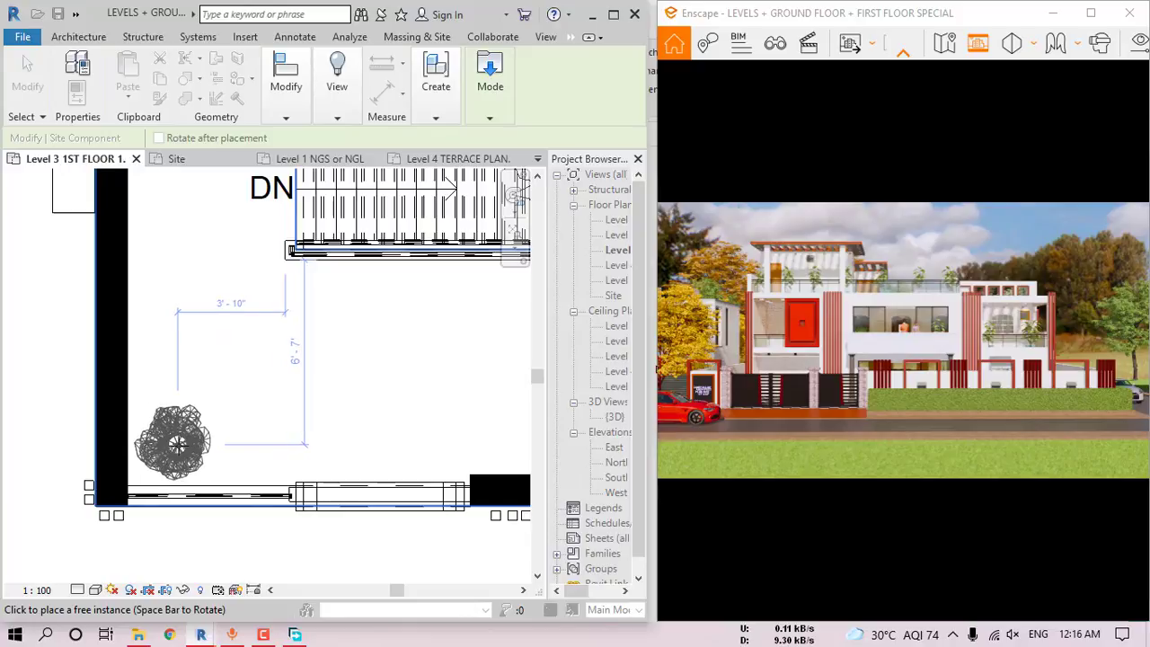
click(178, 444)
key(space)
click(269, 445)
key(Escape)
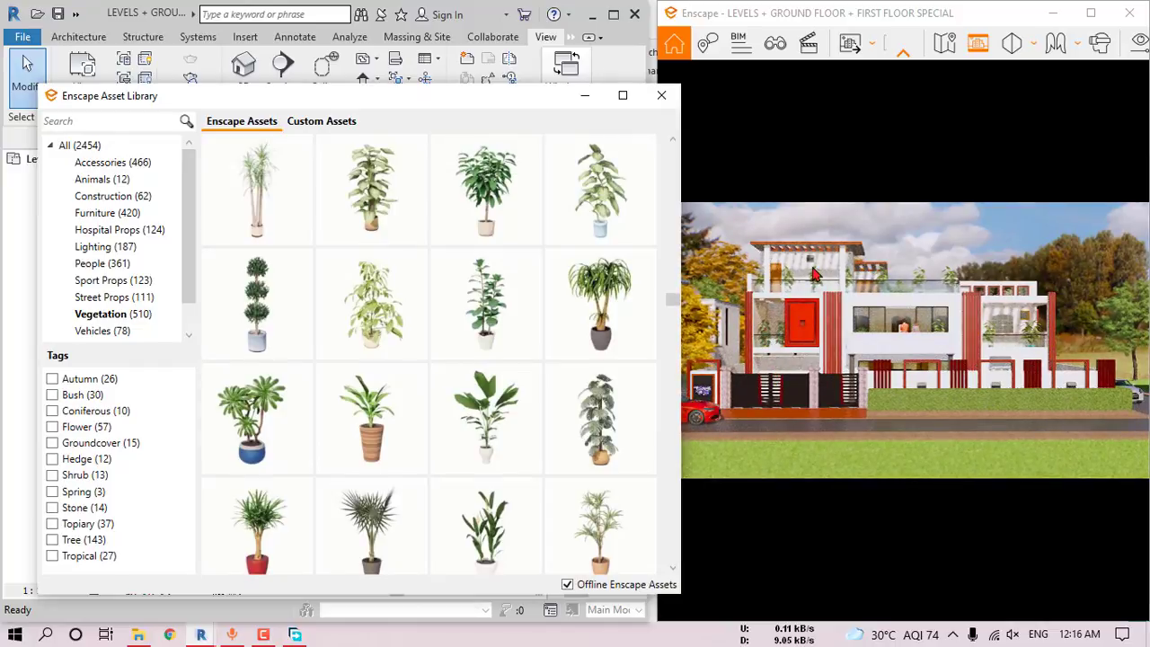
- Minimize the asset library, open the Level 1 NGS or NGL plan at the front hedge row and display the element properties
click(586, 98)
double_click(618, 221)
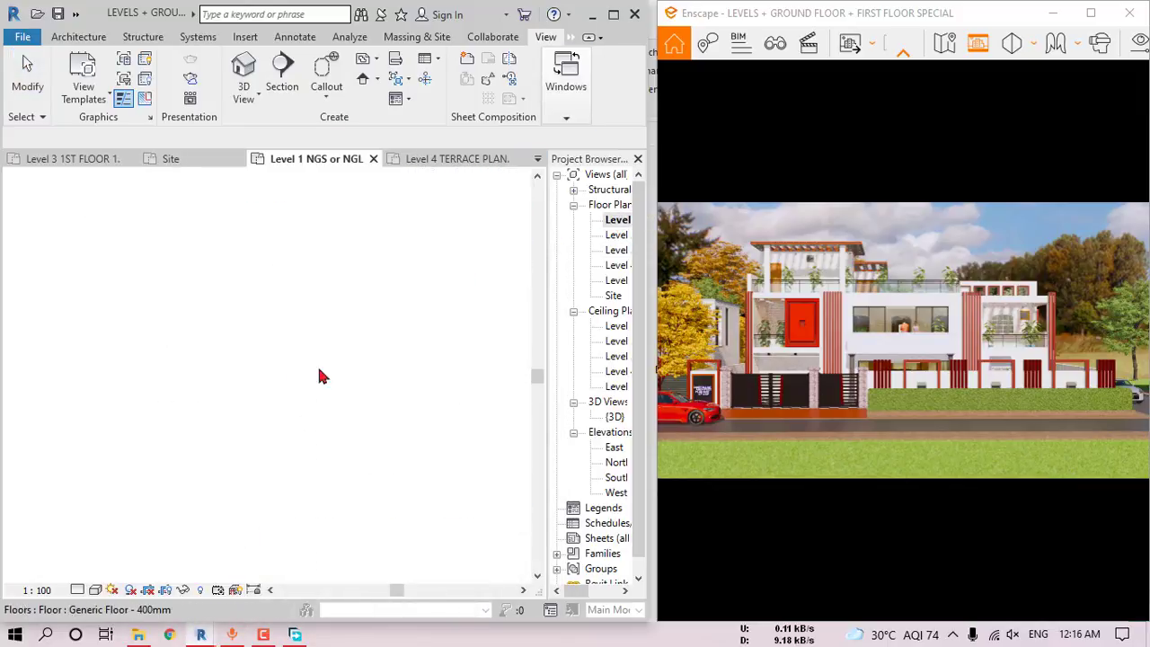
scroll(321, 378, up, 3)
scroll(270, 378, down, 3)
scroll(153, 377, up, 4)
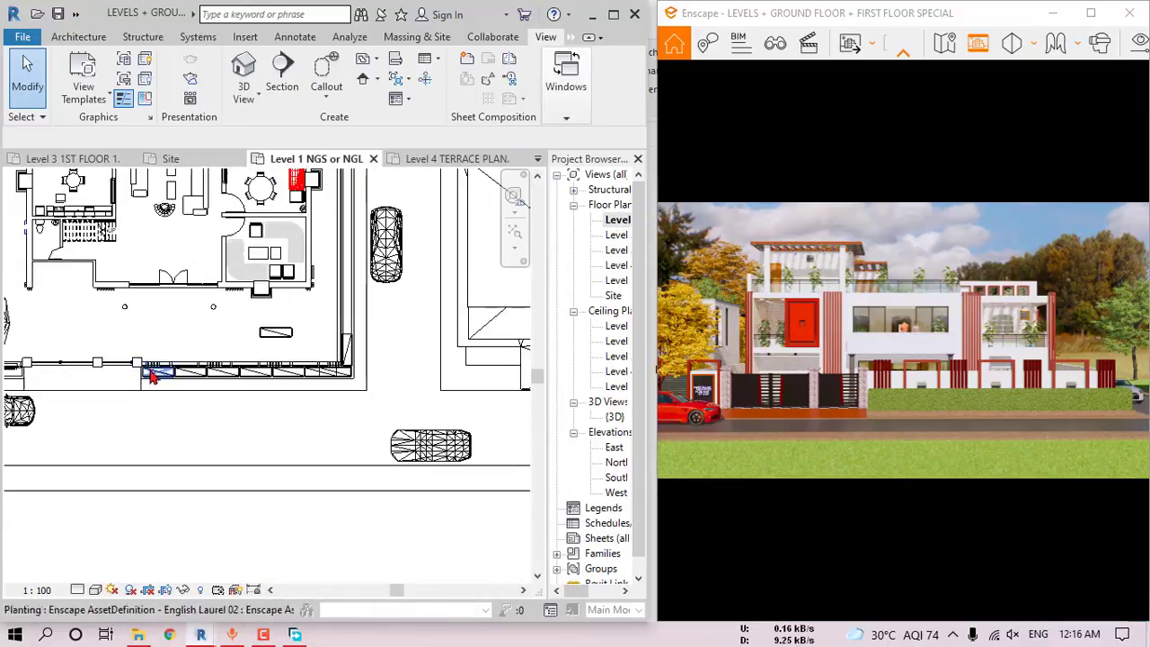
click(169, 374)
scroll(171, 374, up, 3)
key(Escape)
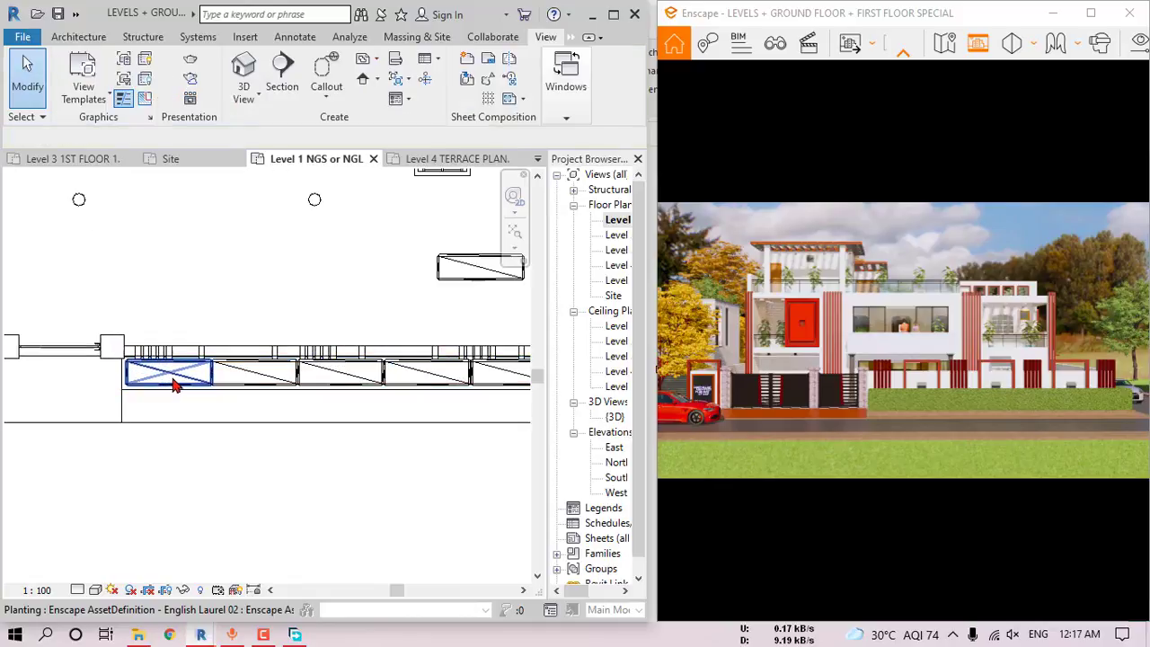
key(ctrl+1)
- Change all English Laurel 02 hedge segments along the front boundary wall to the English Laurel 06 type
scroll(270, 390, down, 2)
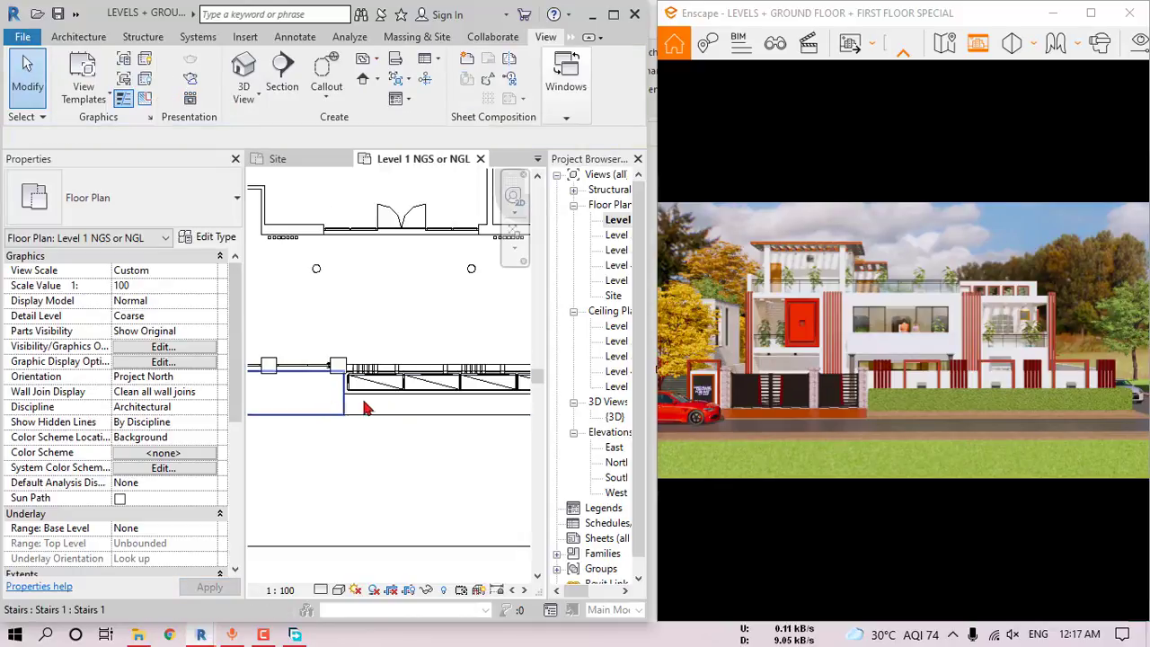
click(471, 335)
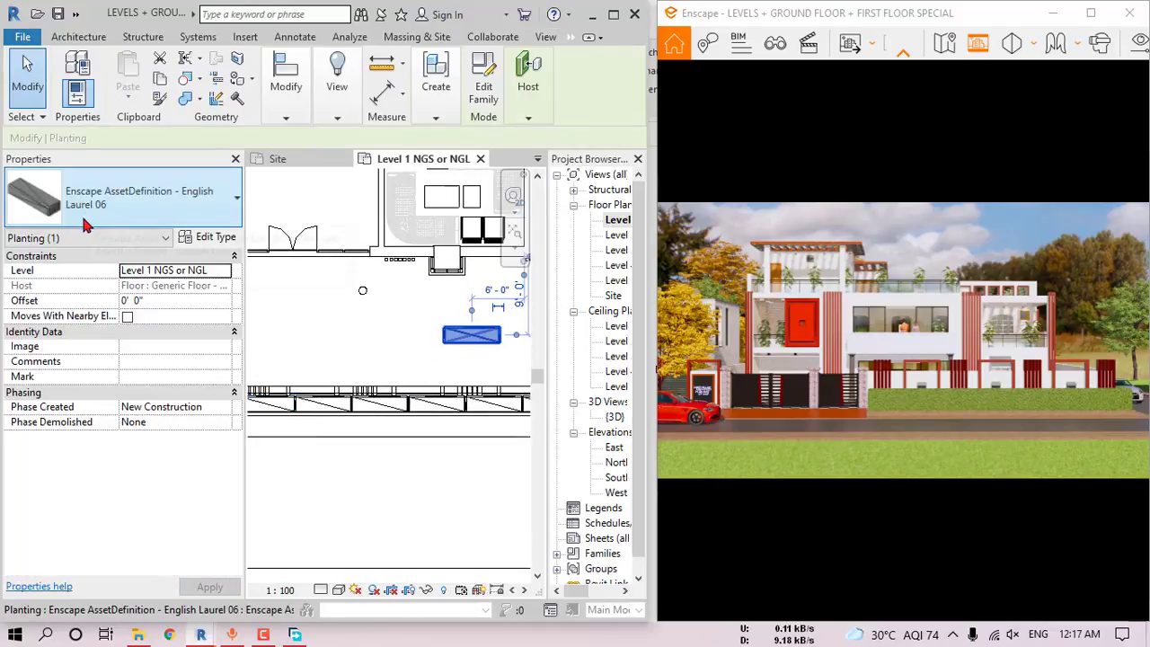
click(321, 337)
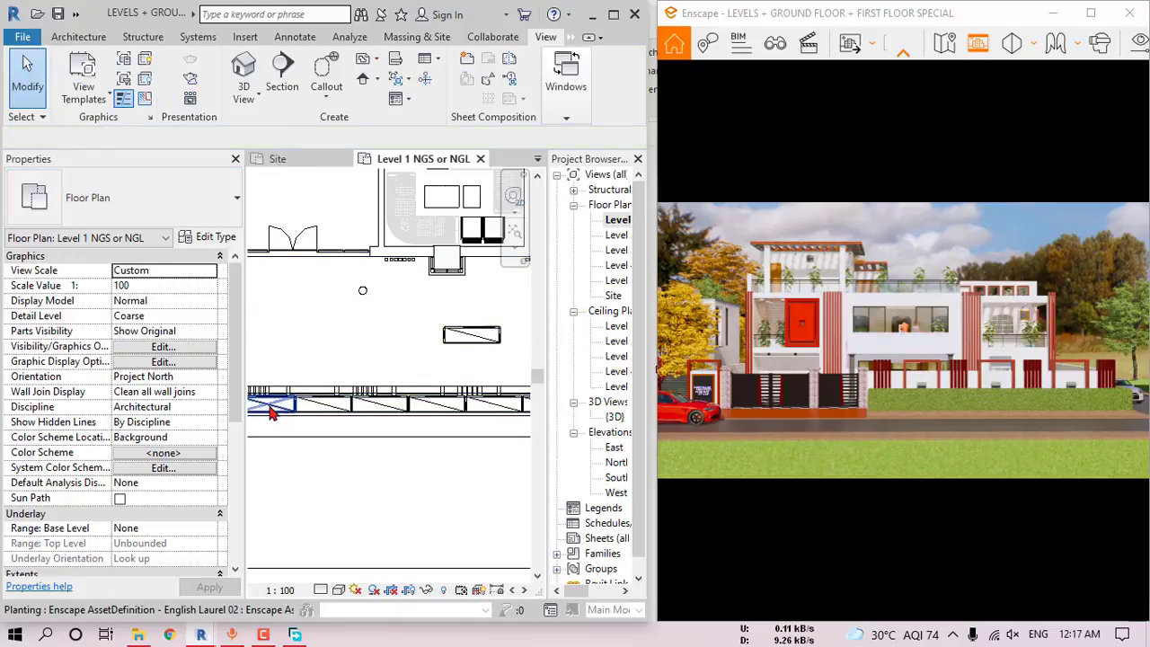
click(274, 411)
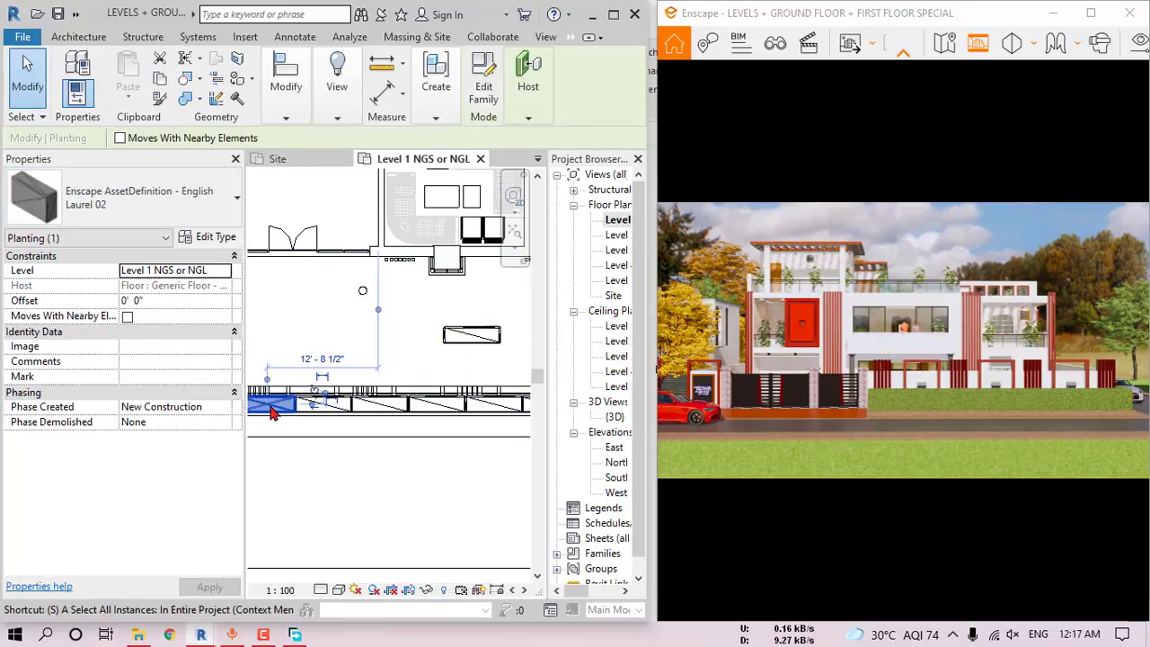
click(185, 214)
click(188, 349)
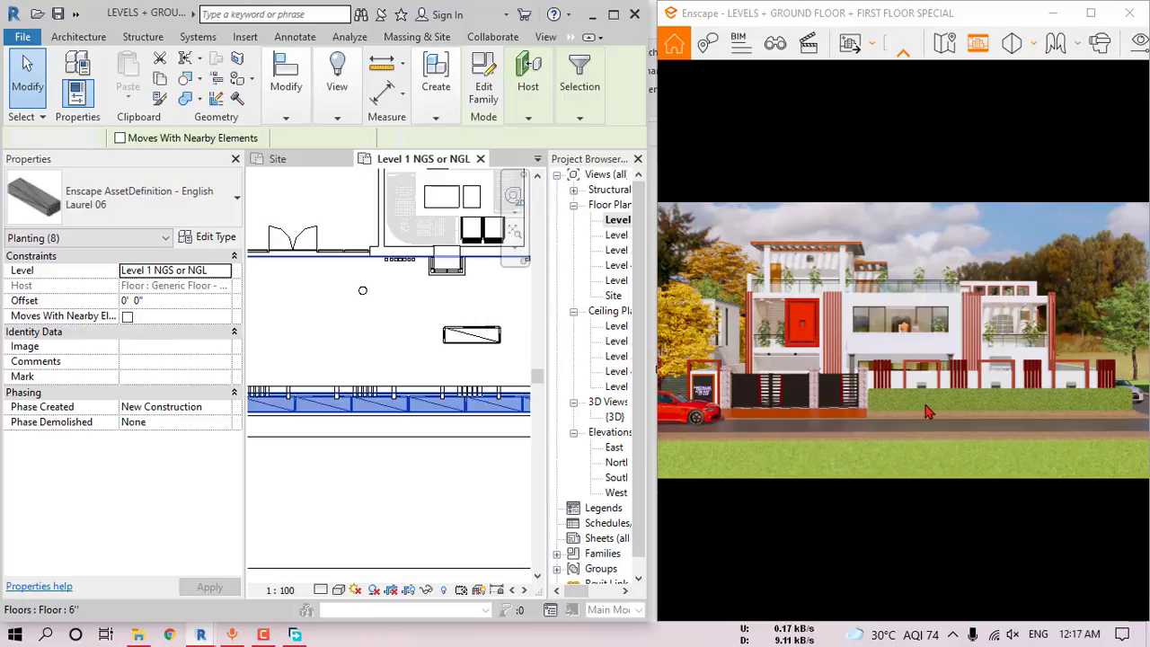
key(Escape)
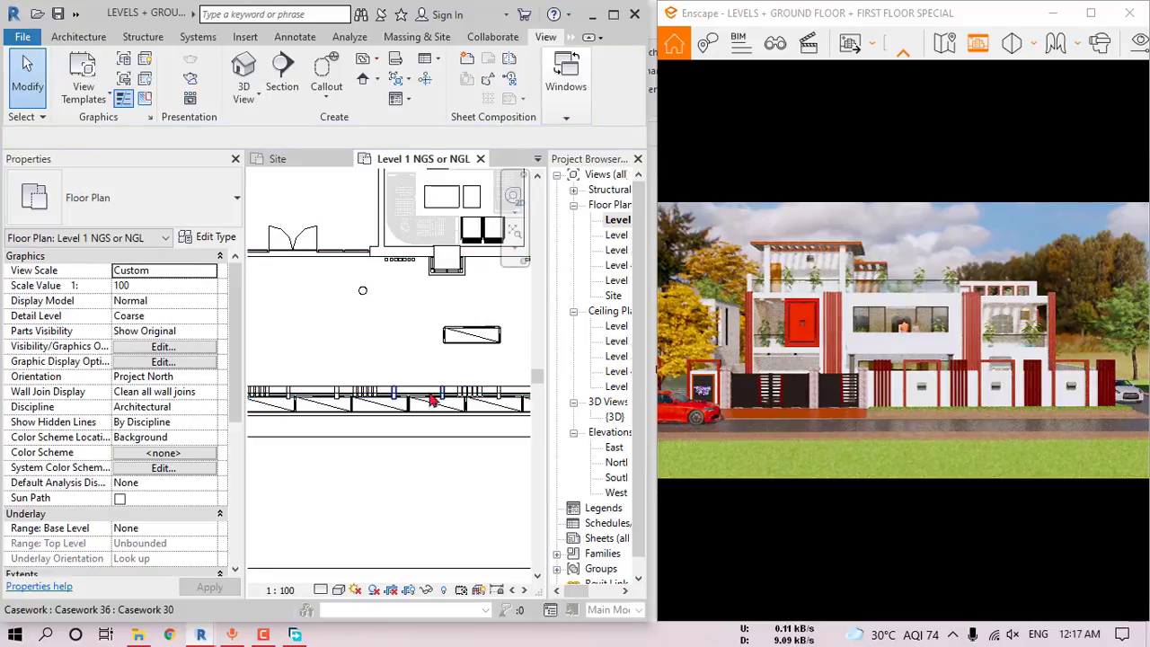
- Select all English Laurel 06 hedge instances and set their offset from Level 1 to 6"
click(283, 411)
key(s)
key(a)
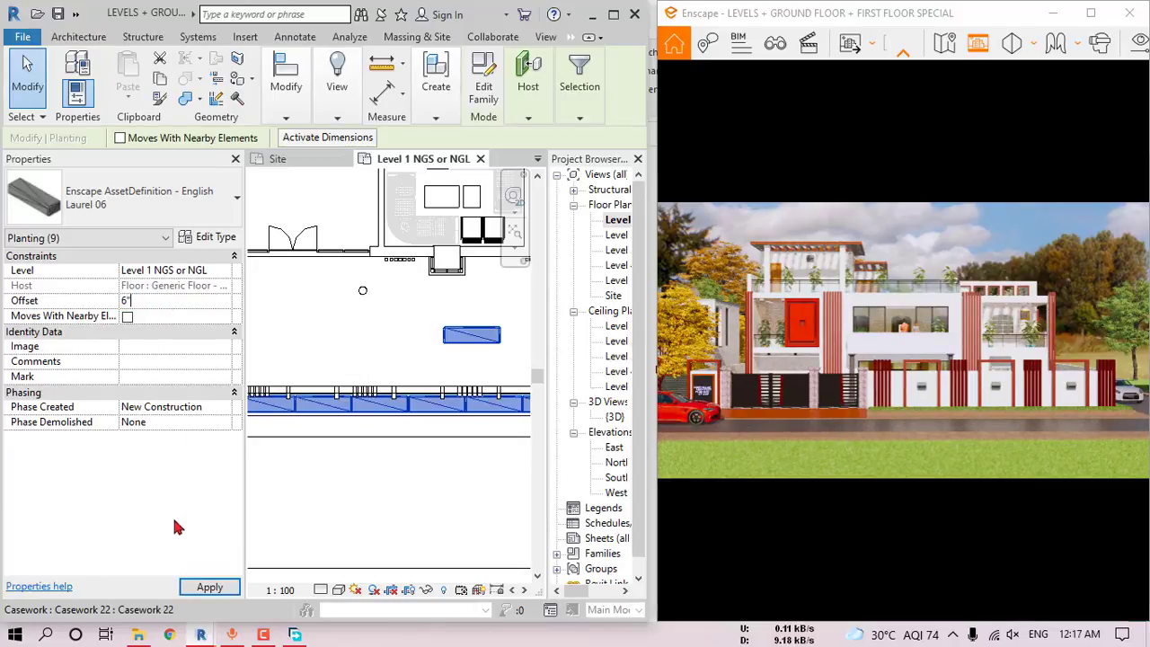
click(209, 588)
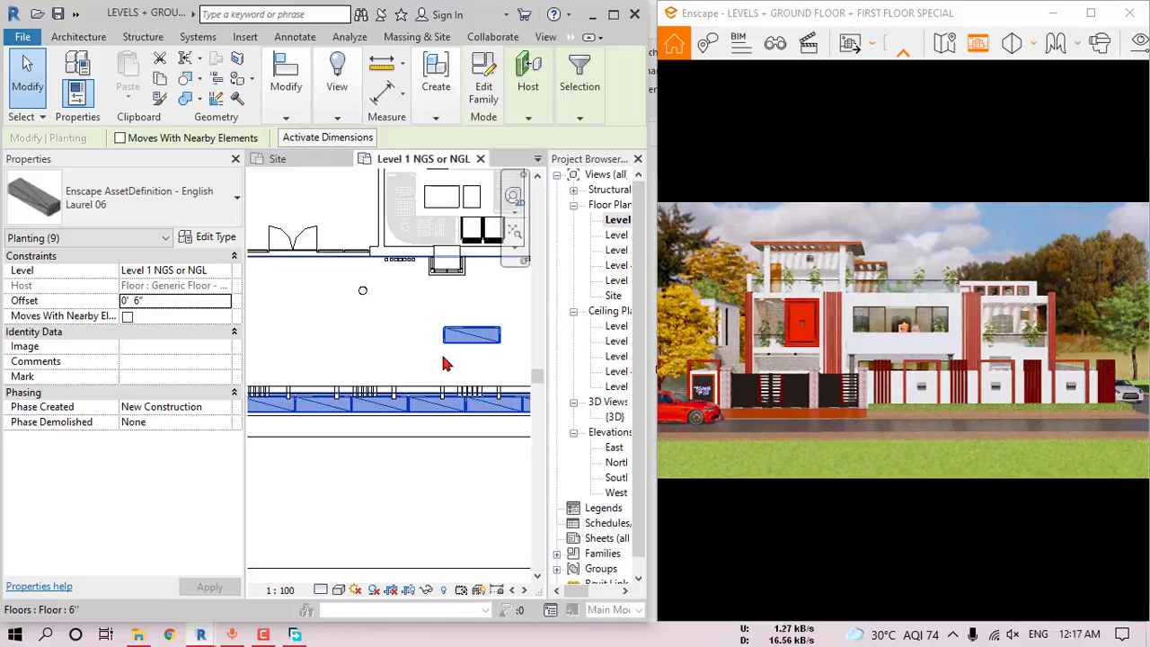
key(Escape)
- Array the English Laurel 06 hedge at the southeast corner end to end northward along the east boundary wall with a count of 20
scroll(419, 372, up, 6)
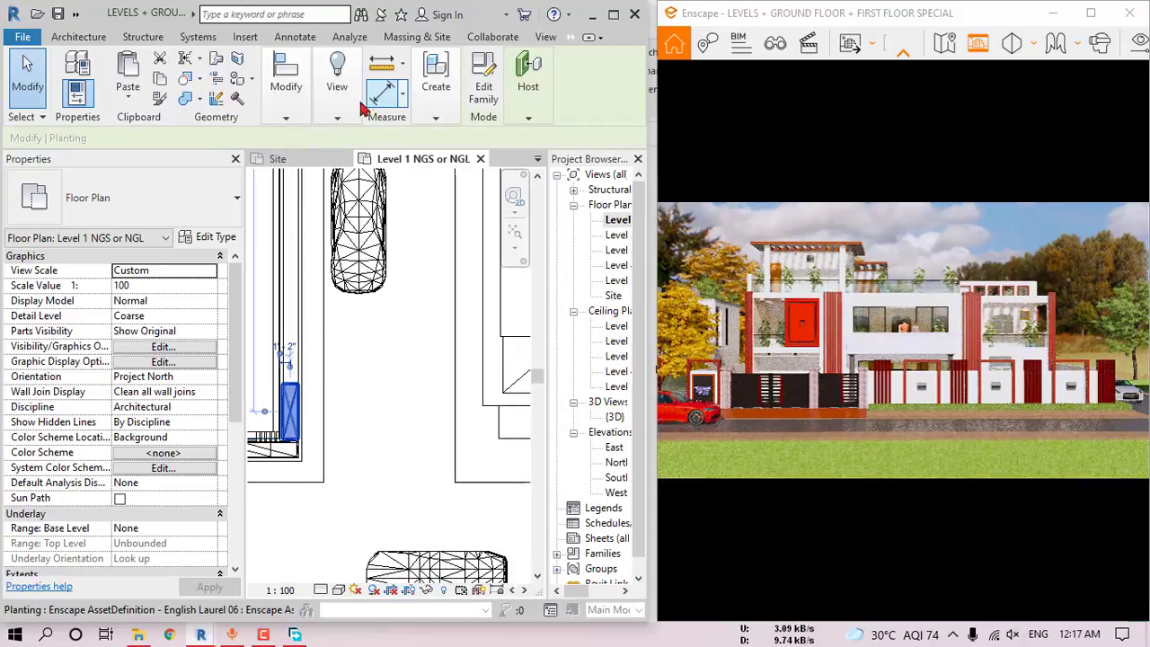
click(292, 109)
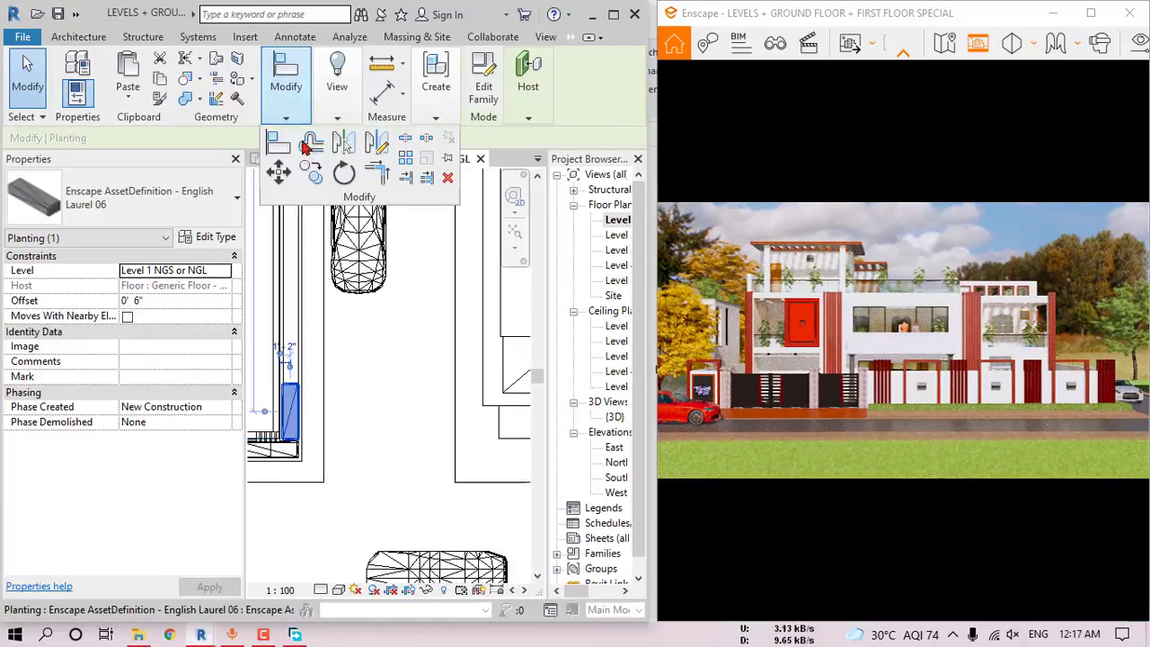
click(408, 161)
scroll(291, 440, up, 2)
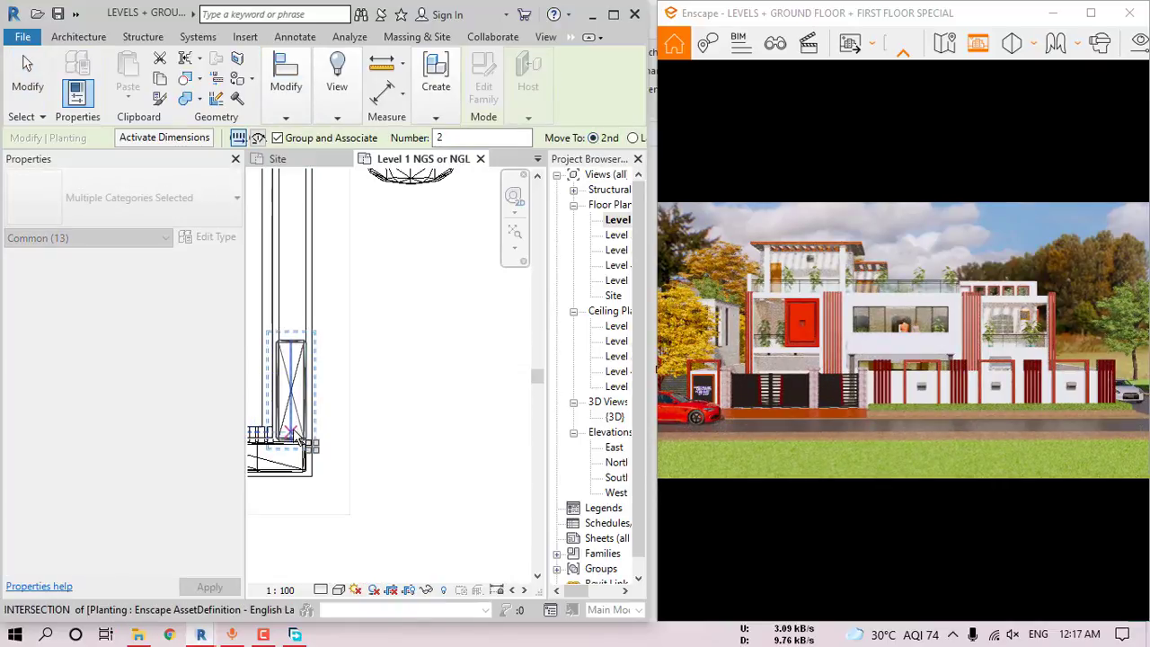
click(291, 439)
click(291, 341)
scroll(344, 364, down, 3)
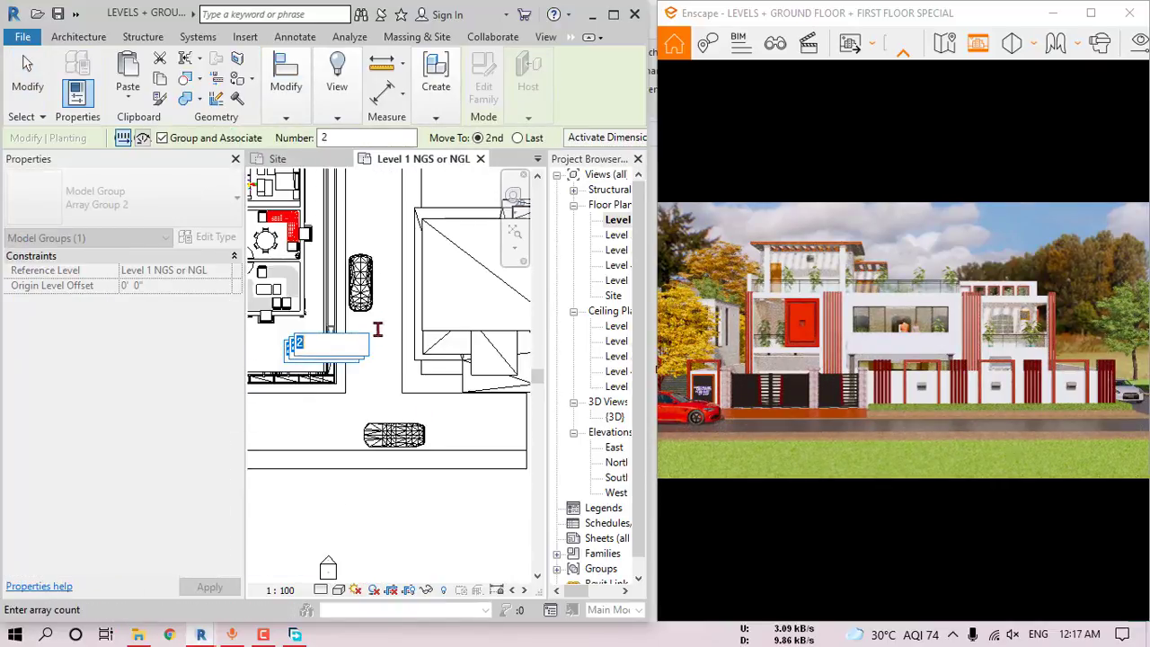
middle_drag(378, 306, 396, 448)
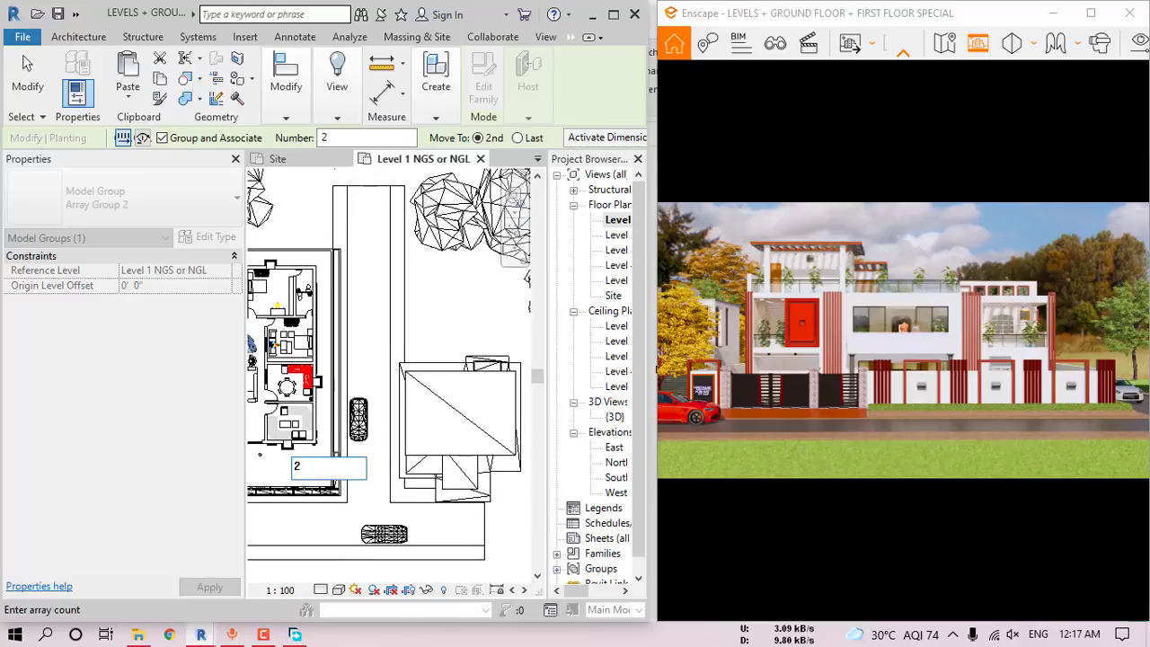
text(0)
key(Return)
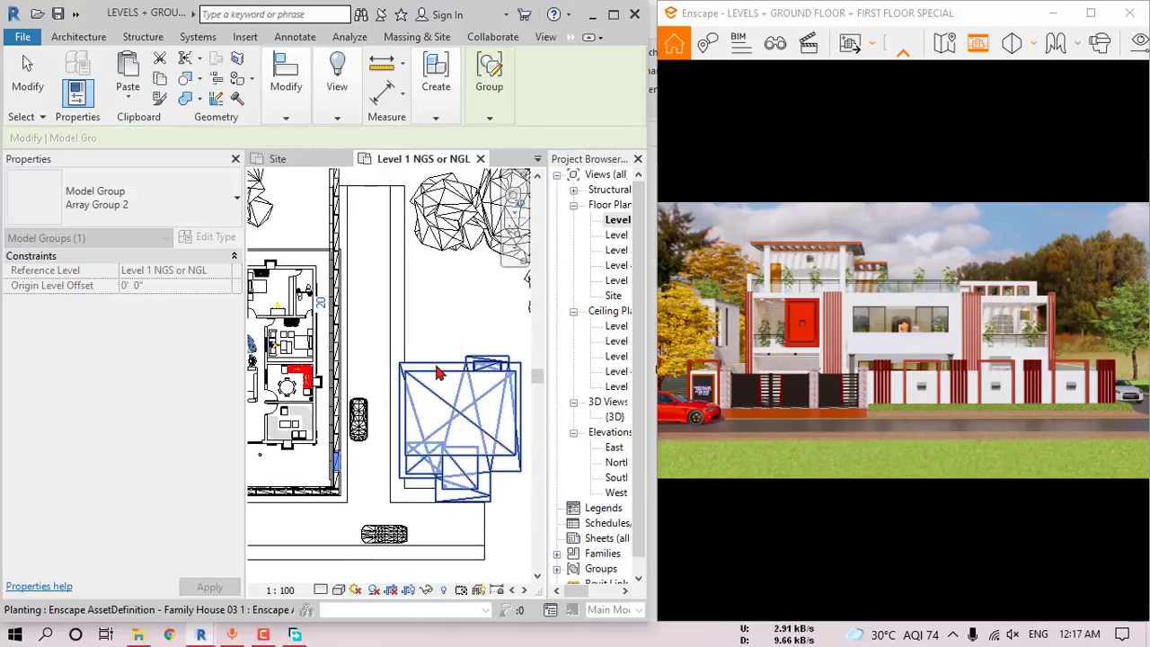
- Set the count of the east boundary wall's hedge array to 10
click(331, 306)
text(10)
key(Return)
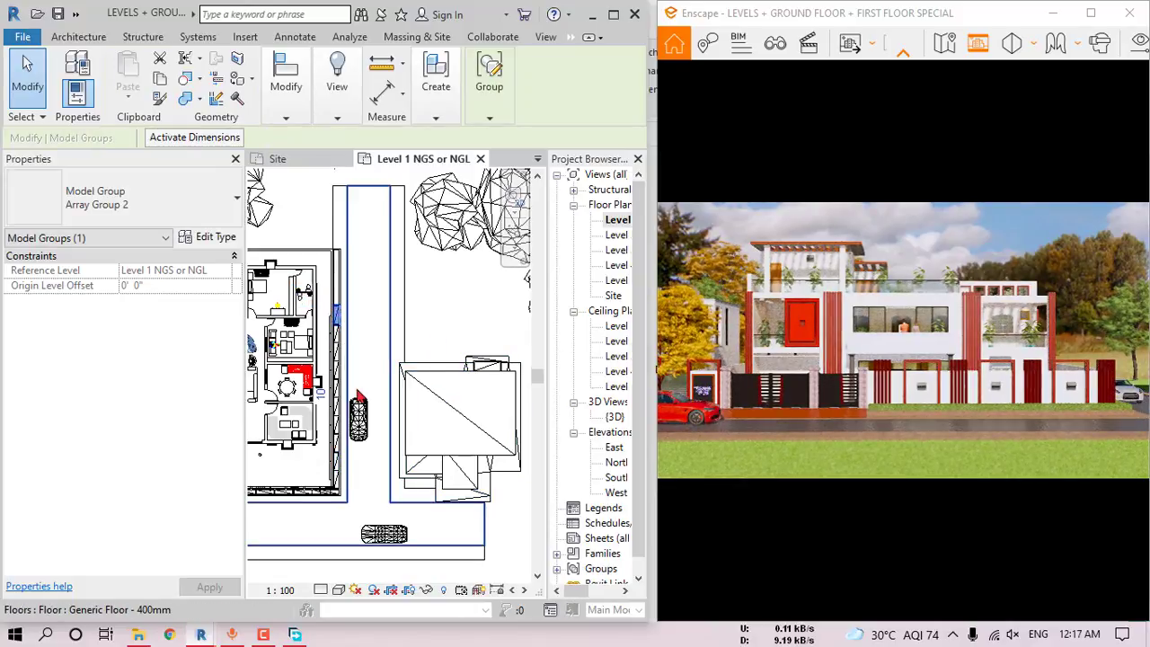
key(Escape)
- Set the count of the east boundary wall's hedge array to 13
scroll(338, 444, up, 1)
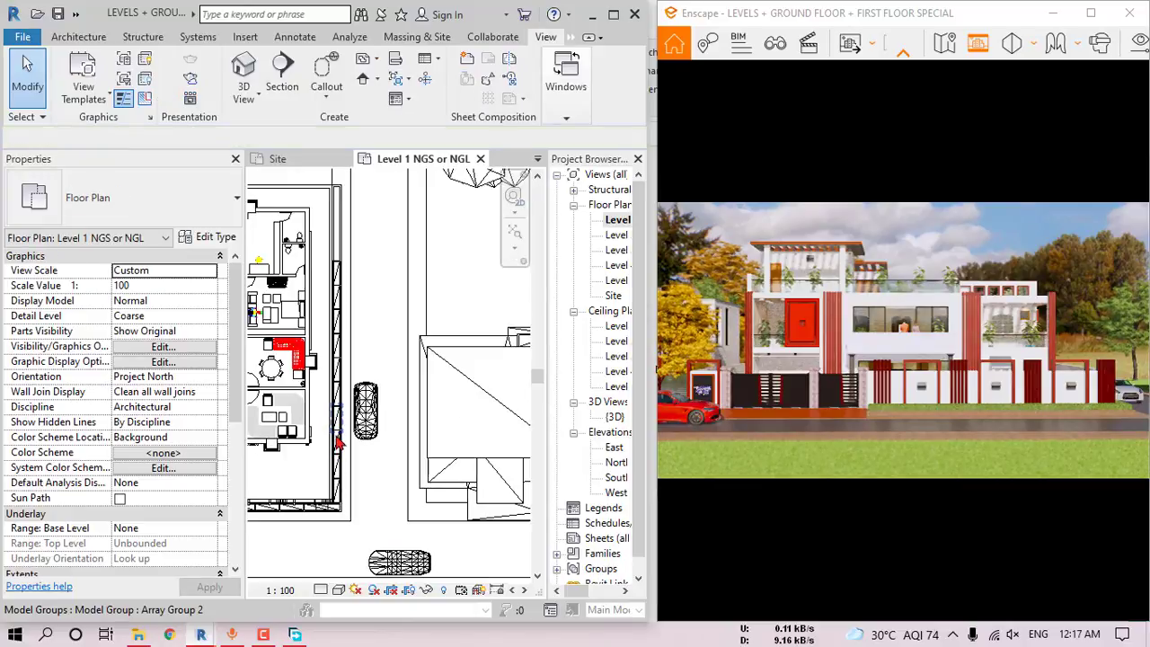
click(336, 424)
click(320, 385)
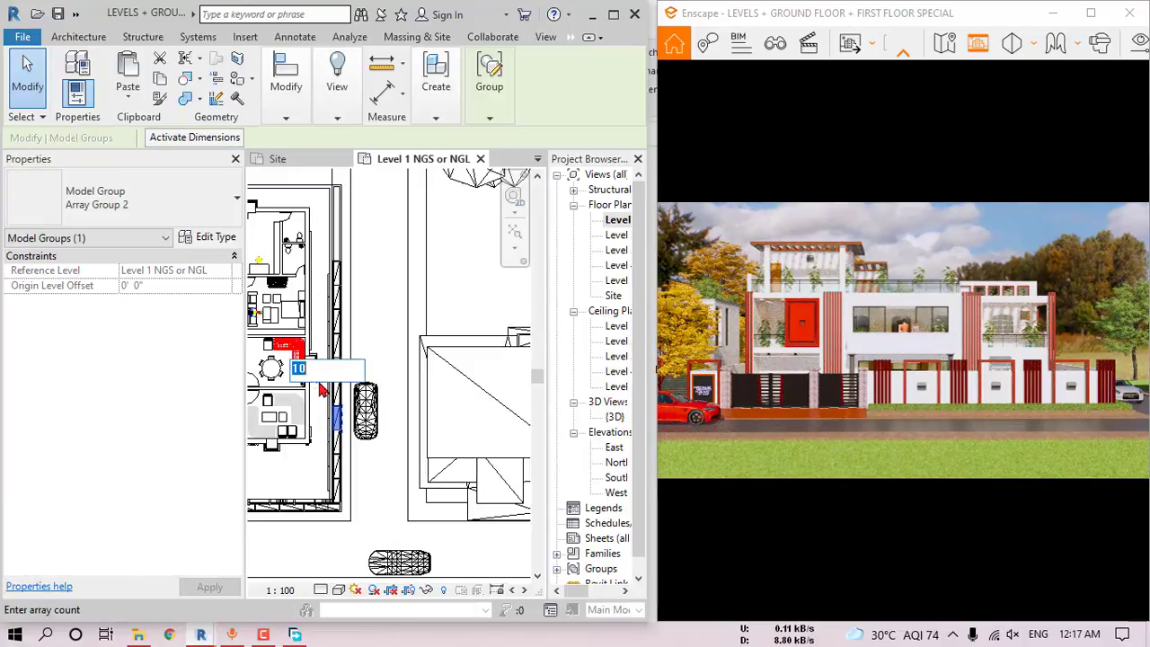
text(13)
key(Return)
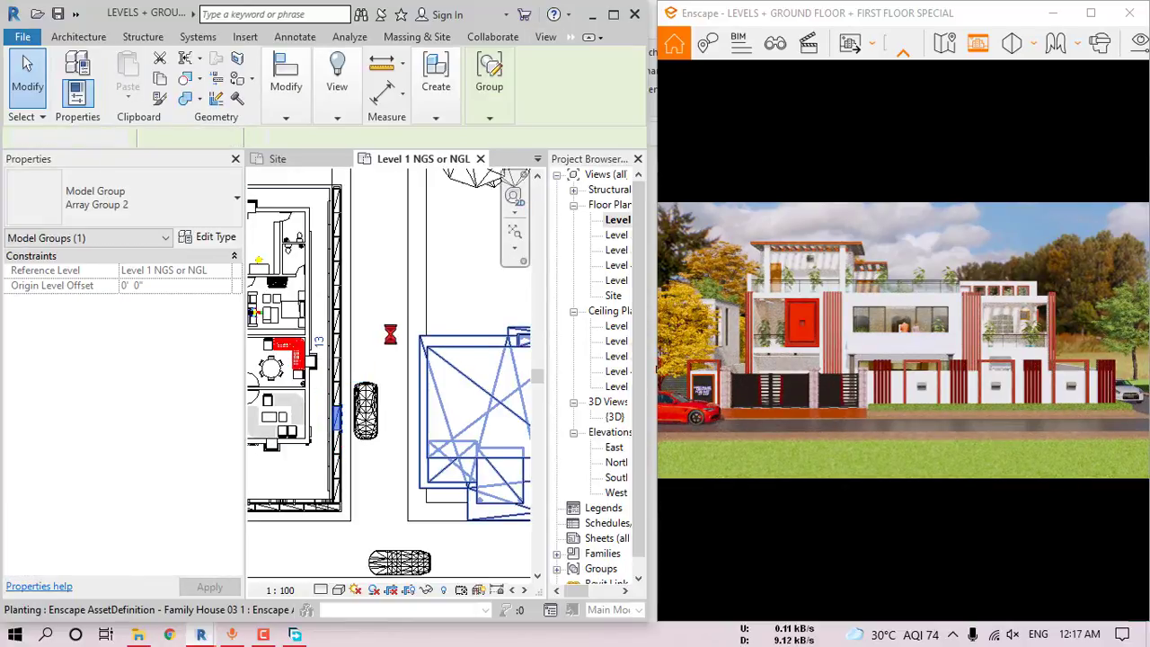
- Reopen the Enscape asset library and browse the Vehicles, Street Props and Sport Props categories for further surroundings assets
scroll(386, 357, down, 5)
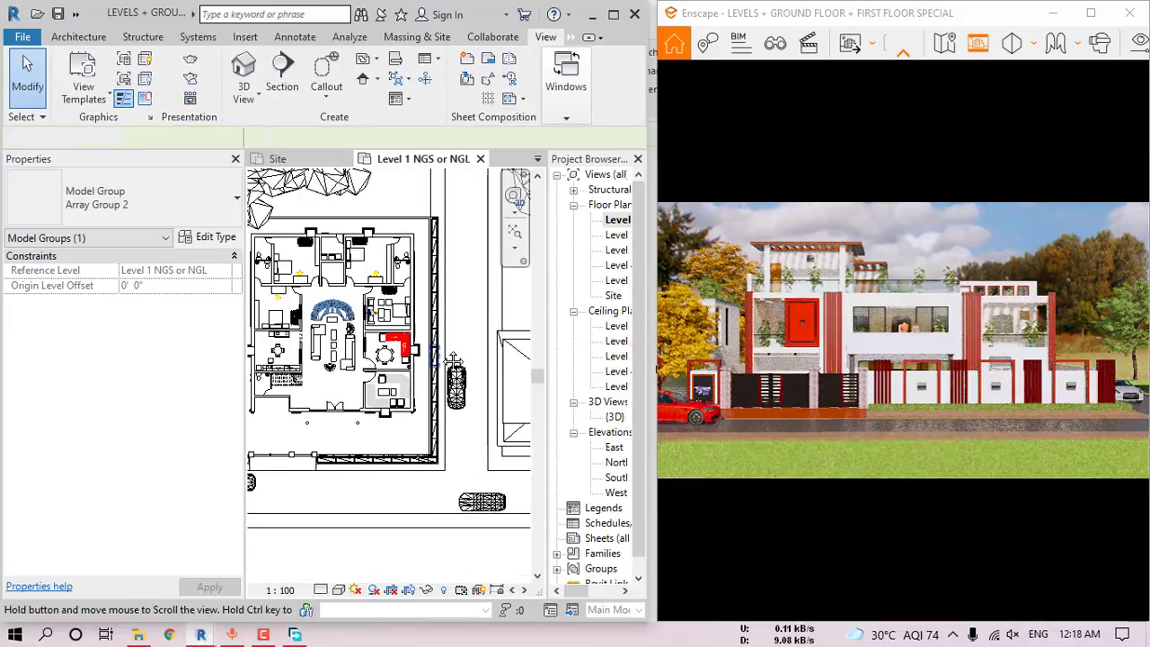
middle_drag(390, 357, 421, 337)
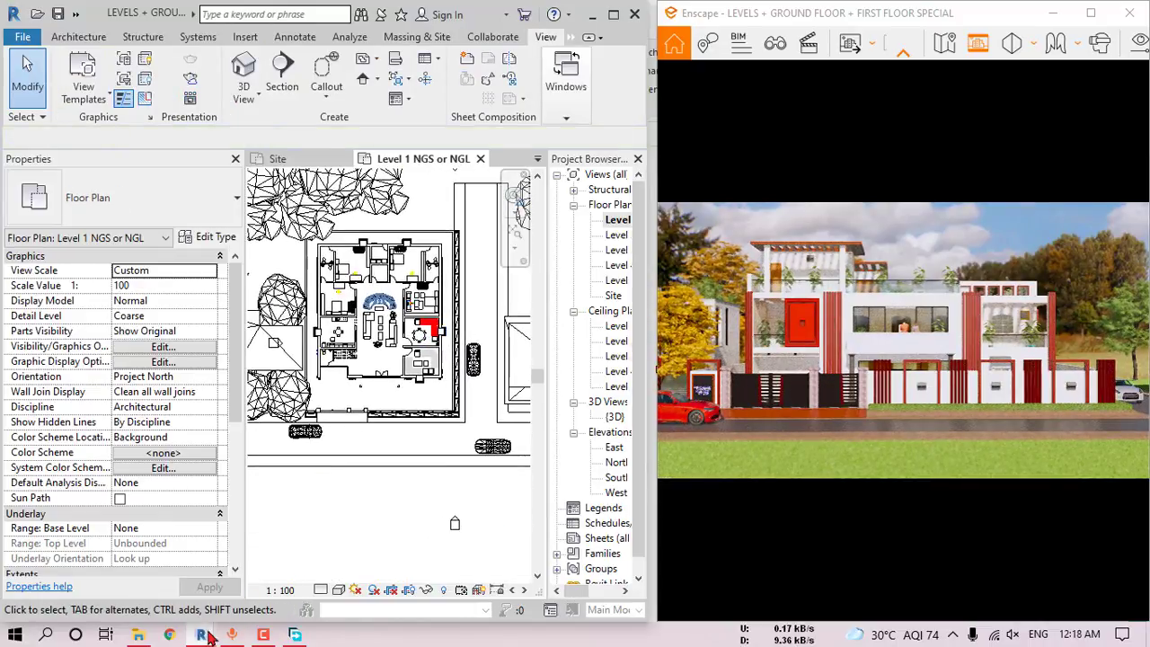
mouse_move(230, 635)
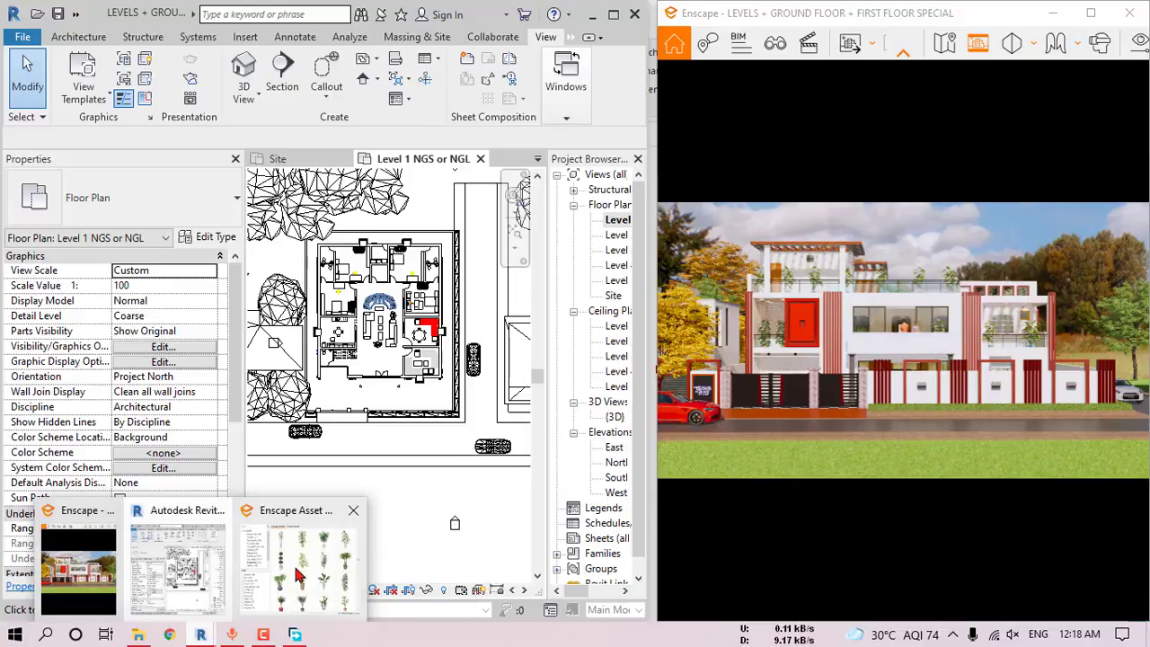
click(299, 571)
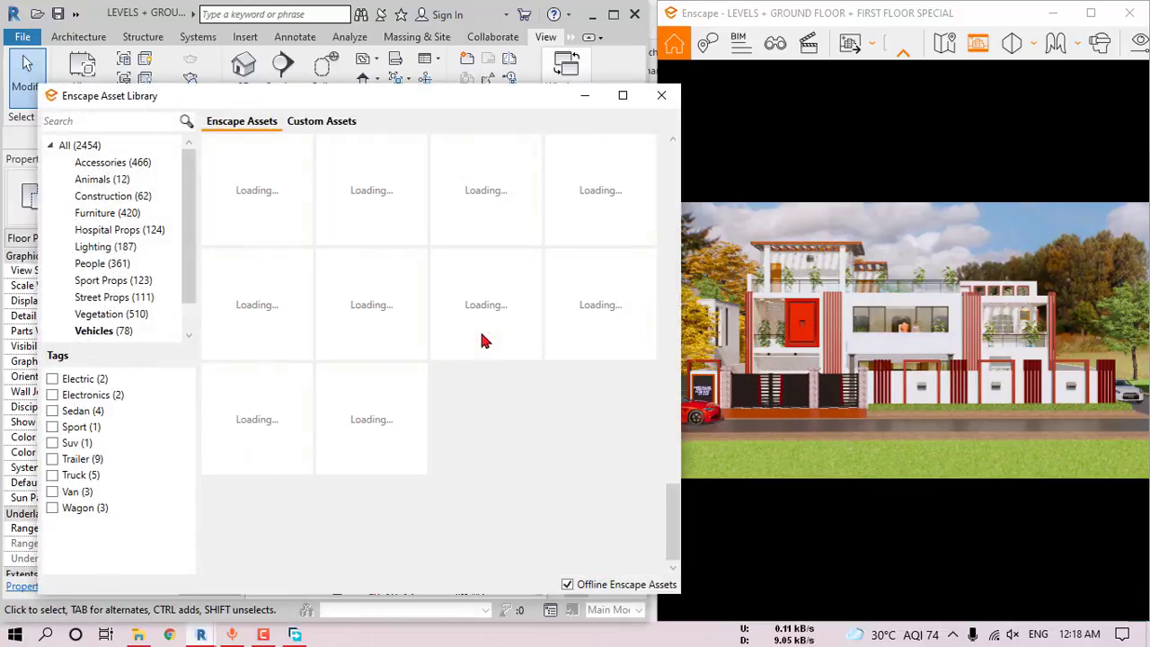
scroll(500, 347, up, 4)
scroll(500, 354, up, 8)
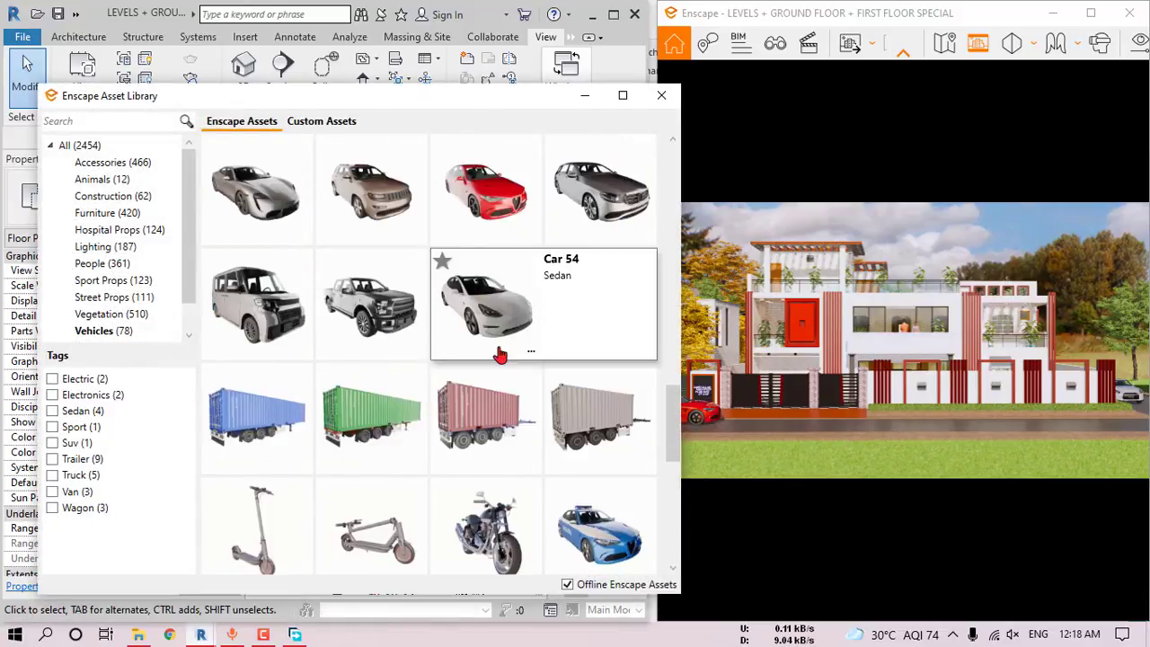
scroll(496, 354, up, 6)
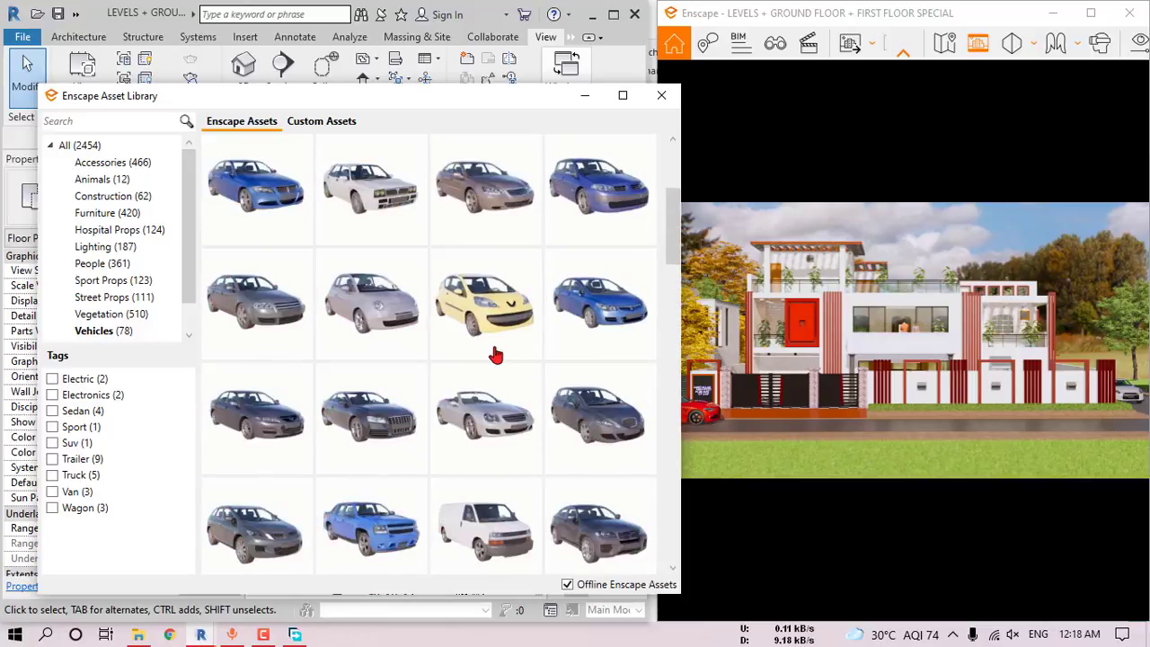
click(114, 296)
scroll(629, 287, down, 5)
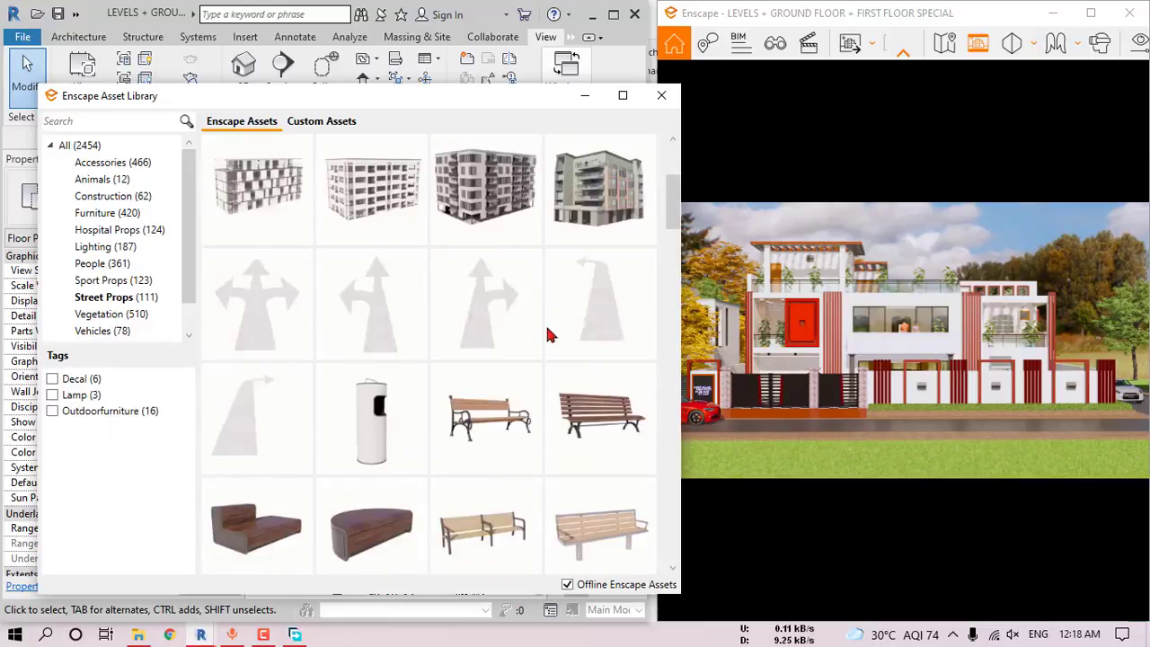
scroll(641, 275, down, 2)
scroll(545, 369, down, 8)
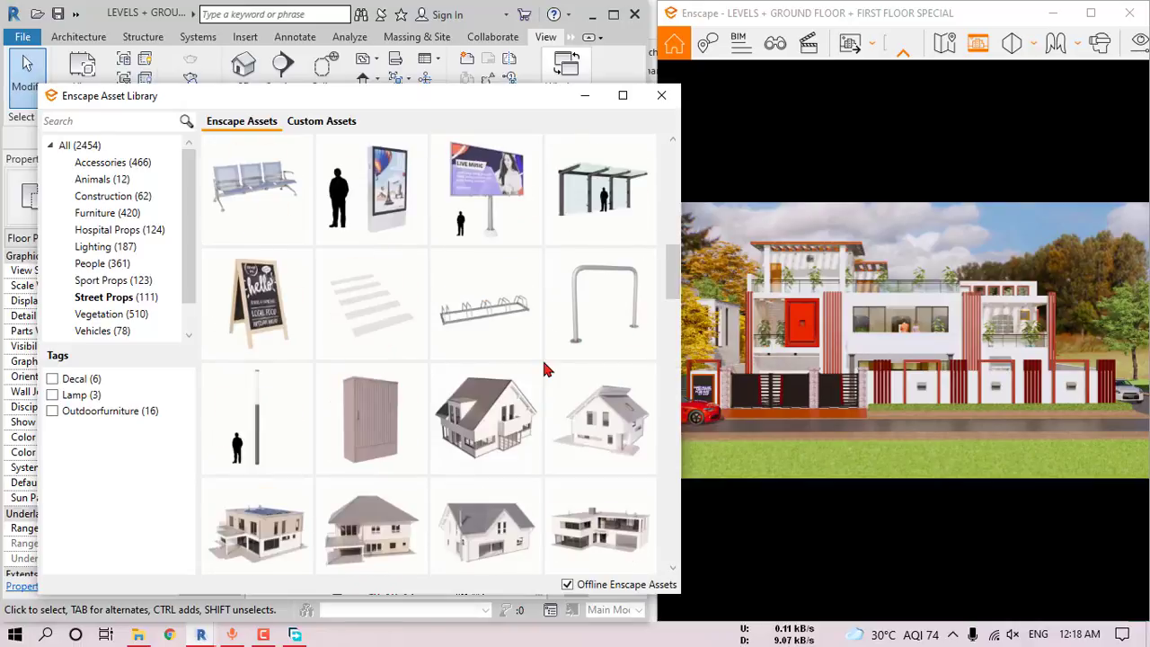
scroll(546, 369, down, 6)
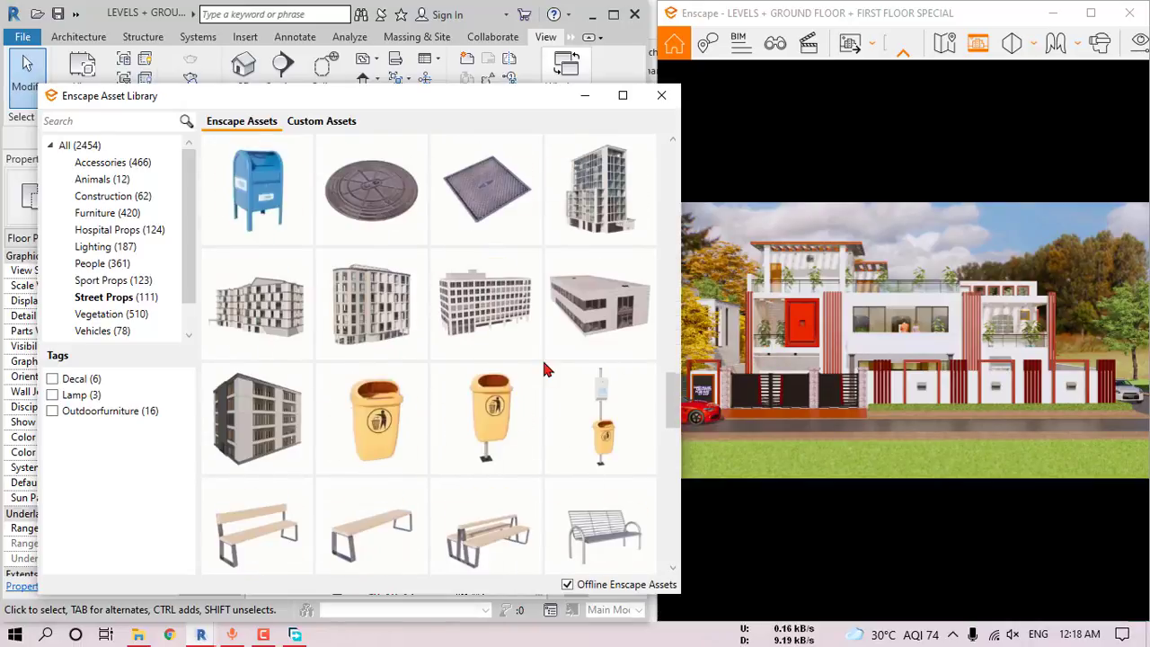
scroll(546, 369, down, 5)
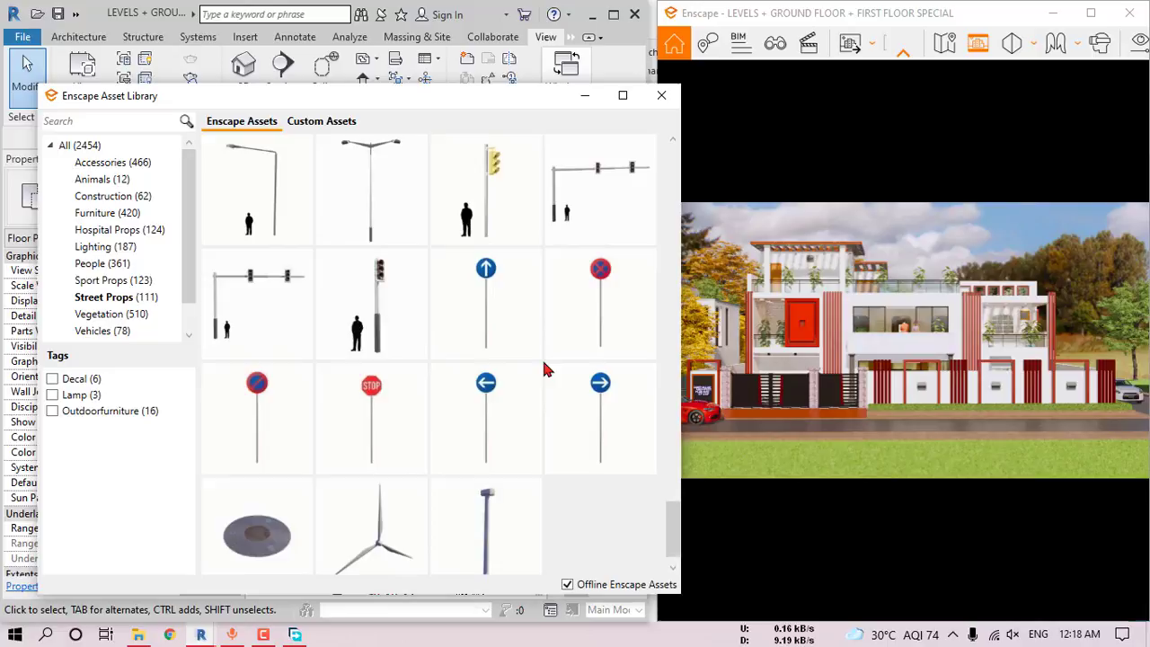
click(105, 275)
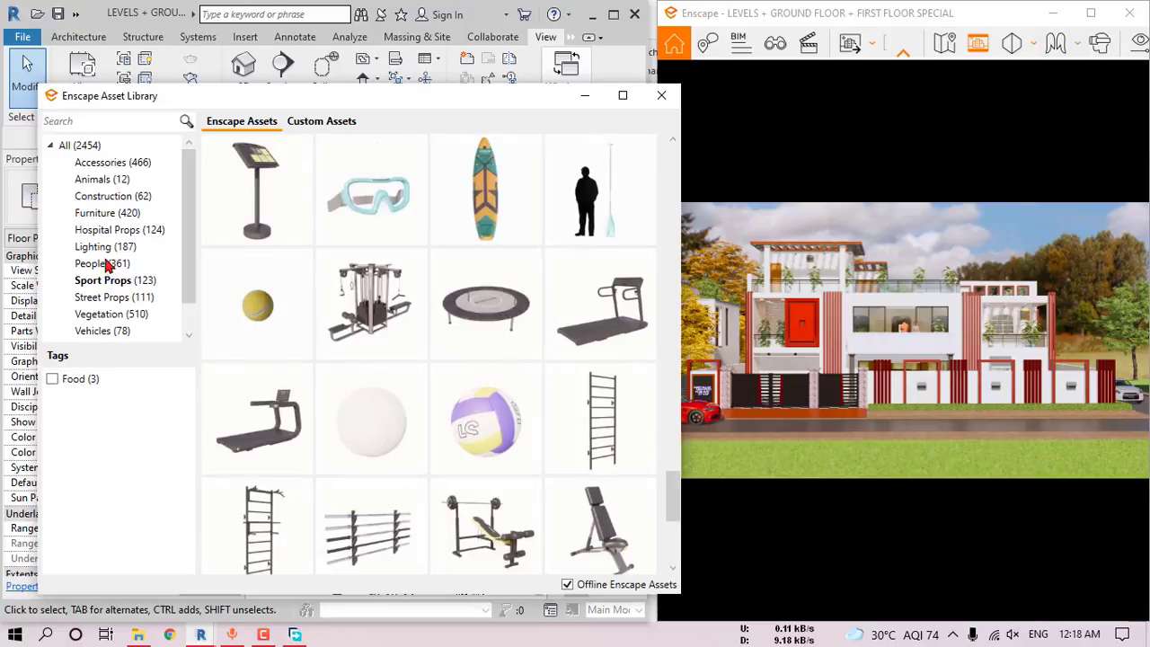
- Place the Halle with Bicycle figure from the People category, rotated, in front of the west end of the front hedge row
click(106, 263)
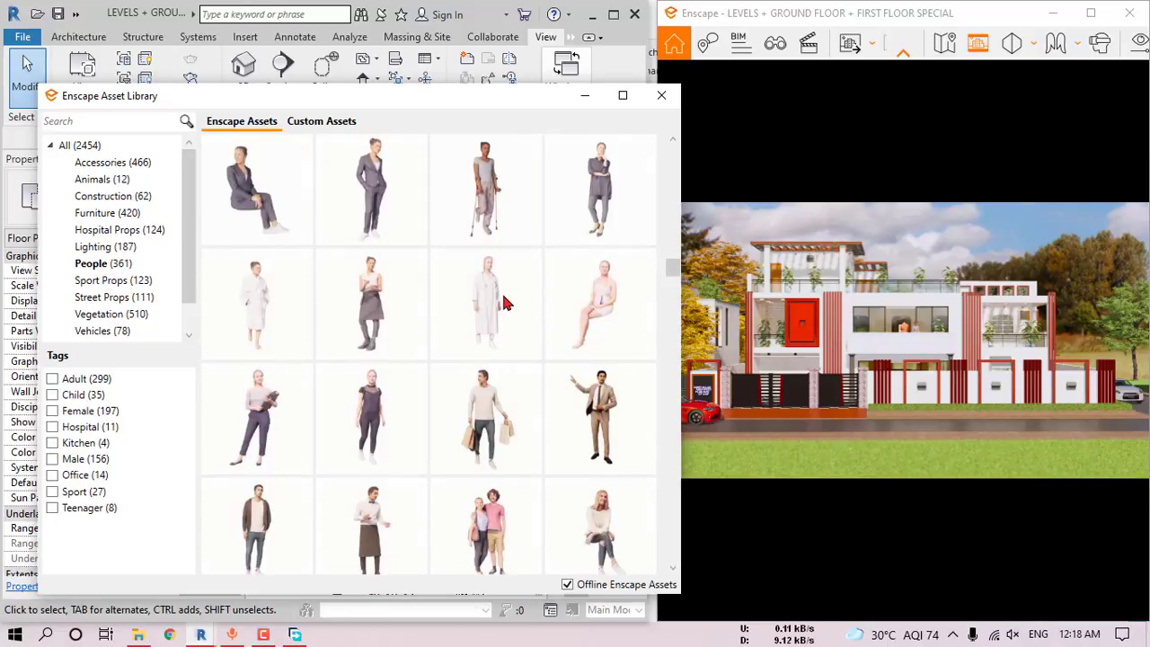
scroll(512, 360, down, 10)
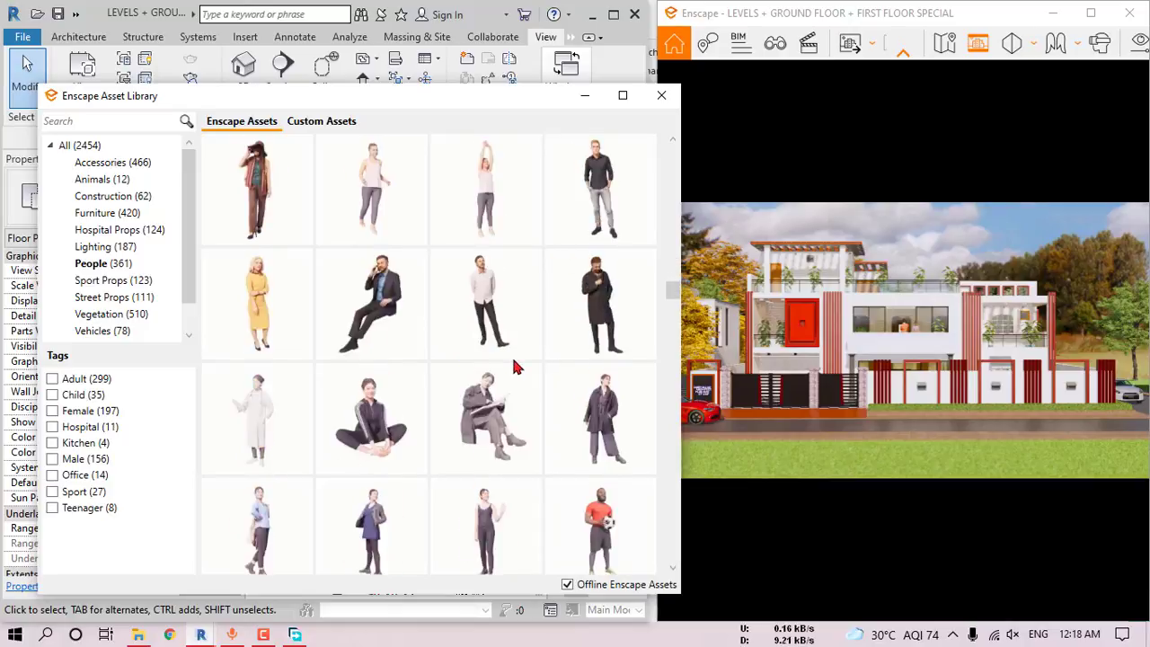
scroll(515, 367, down, 3)
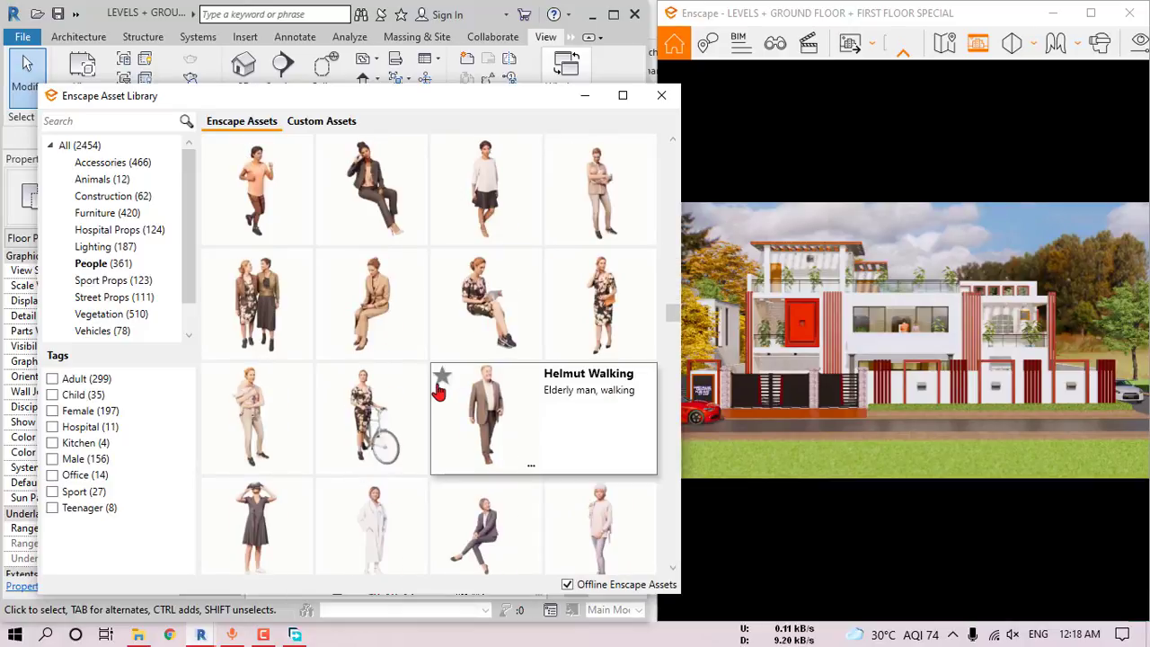
scroll(432, 368, down, 3)
click(424, 364)
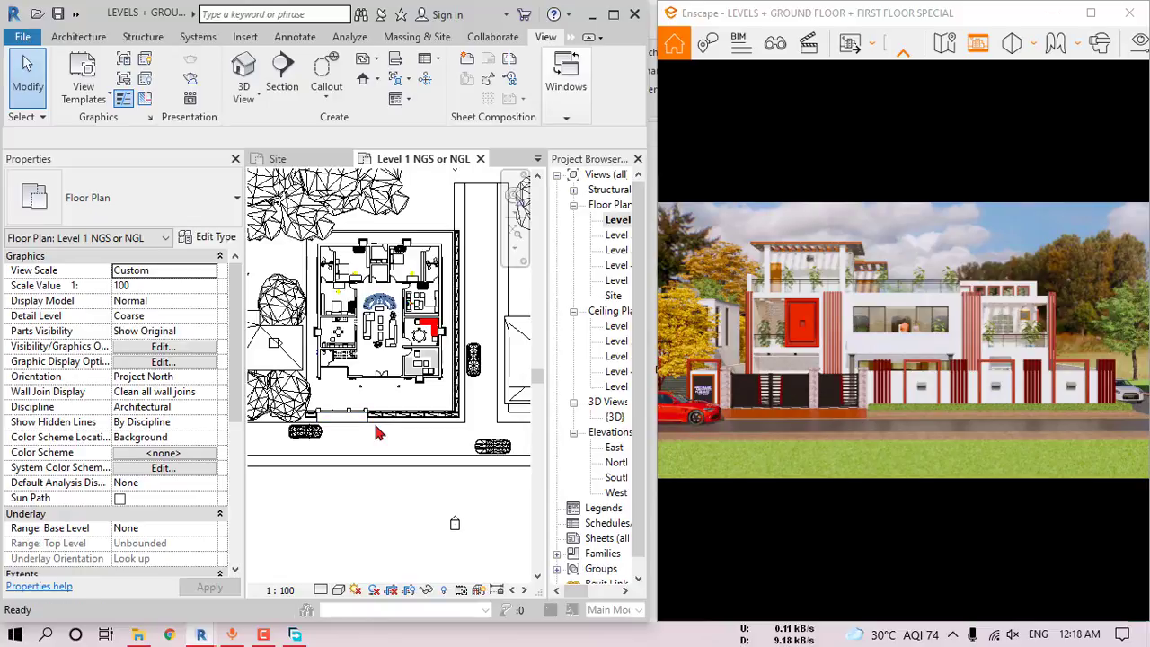
scroll(375, 426, up, 5)
key(space)
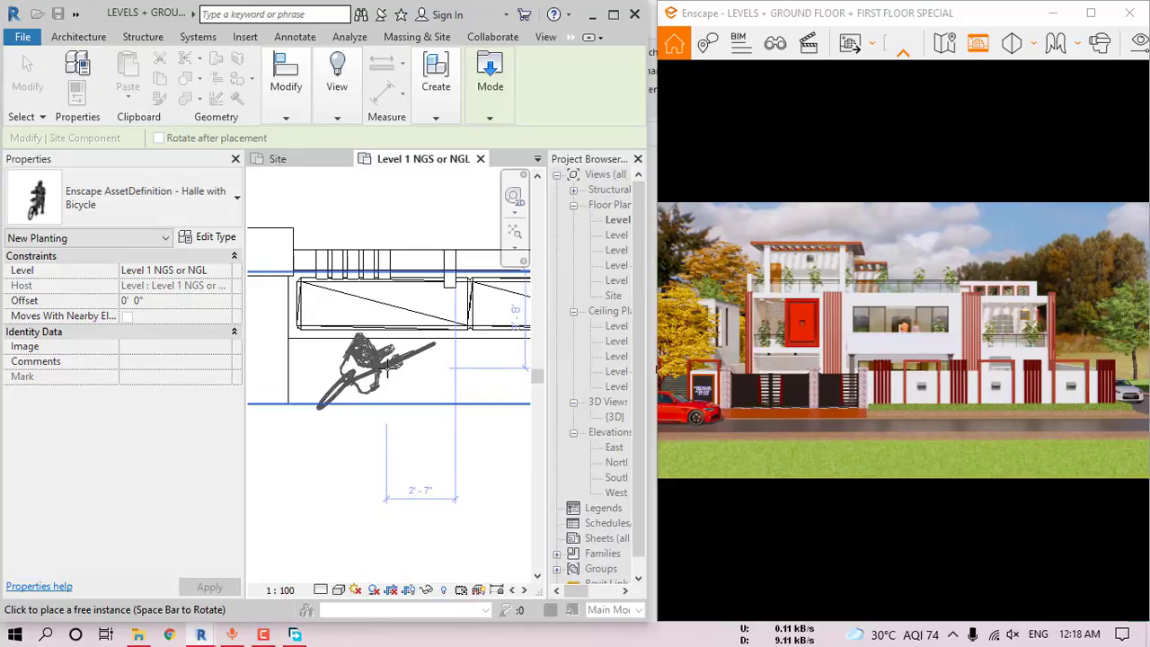
key(Escape)
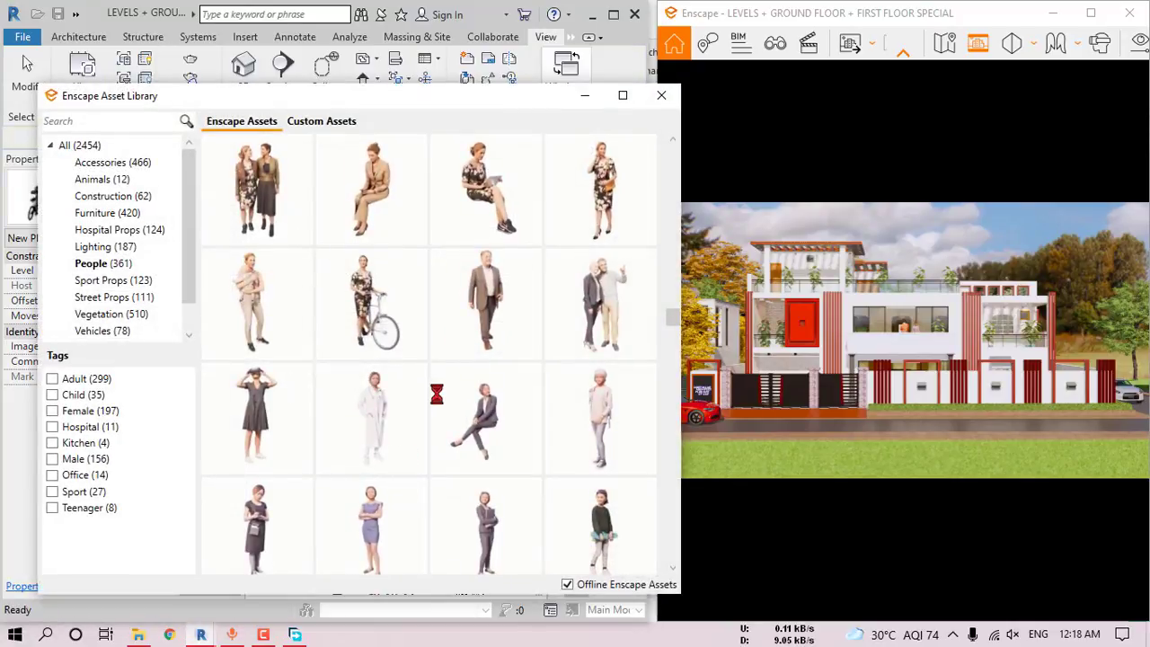
- Place the Jeffrey on Bicycle figure along the street in front of the eastern part of the boundary wall, rotated parallel to the road
scroll(437, 394, down, 1)
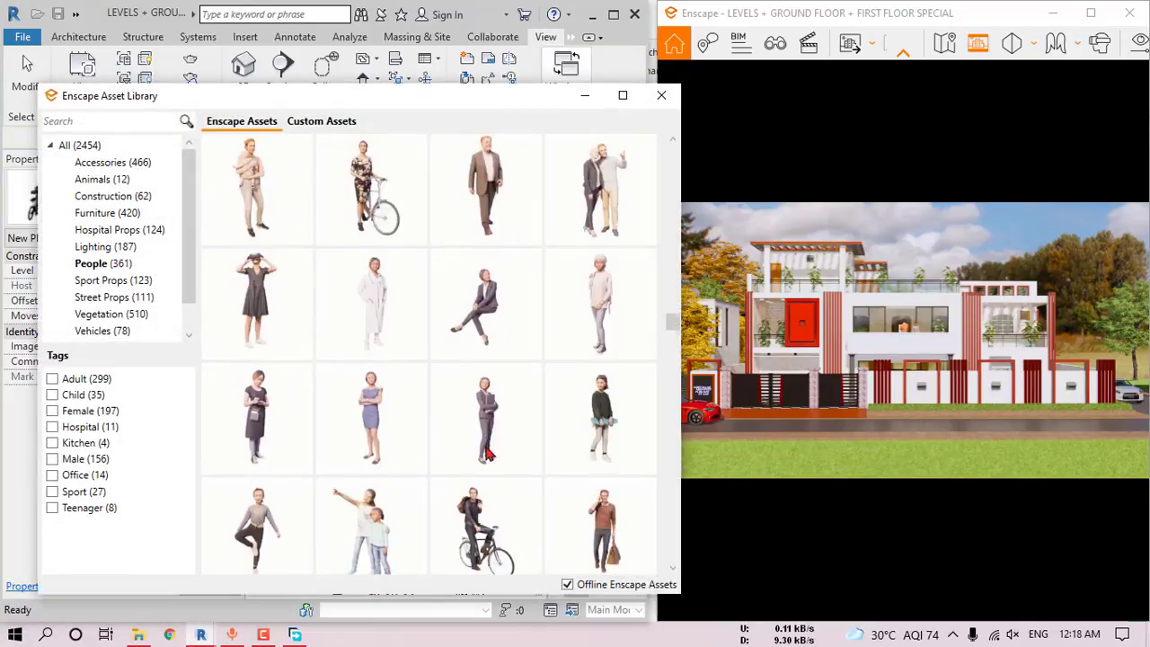
scroll(488, 455, down, 1)
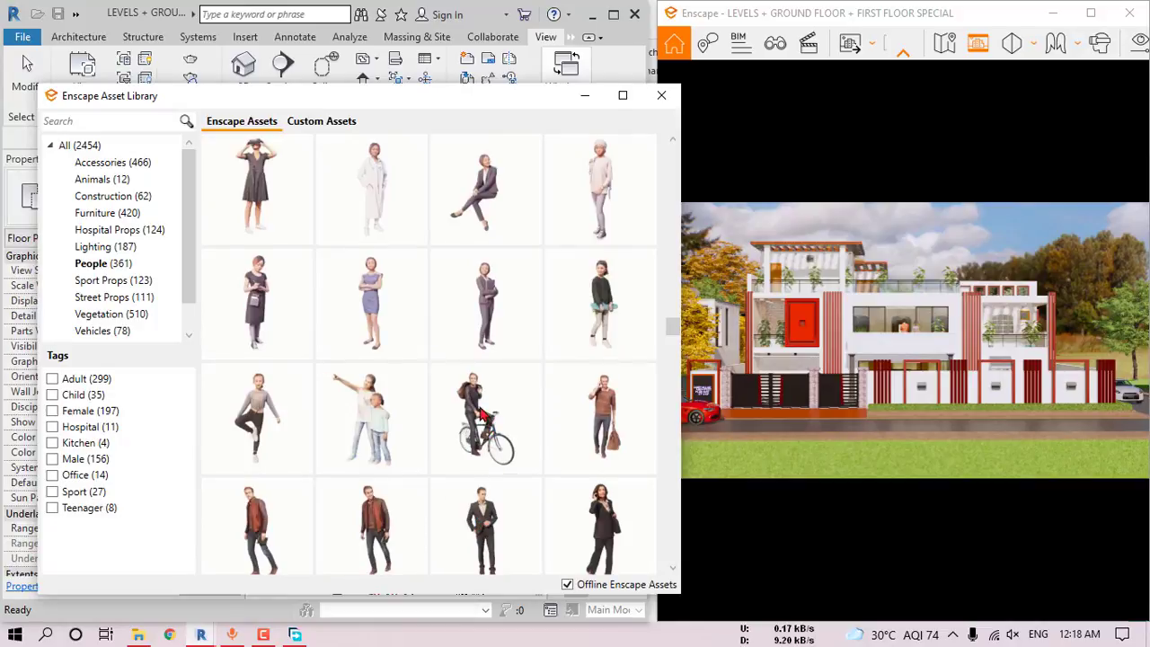
click(480, 414)
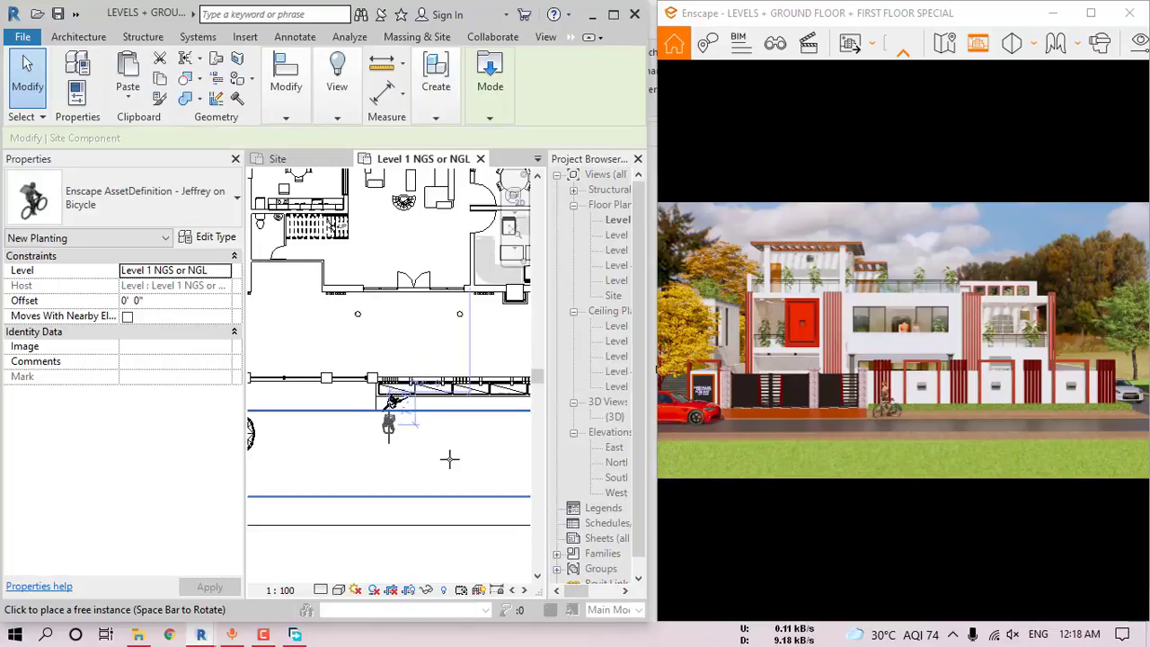
scroll(450, 460, down, 1)
middle_drag(450, 459, 372, 419)
key(space)
scroll(417, 442, up, 2)
key(space)
scroll(414, 450, up, 2)
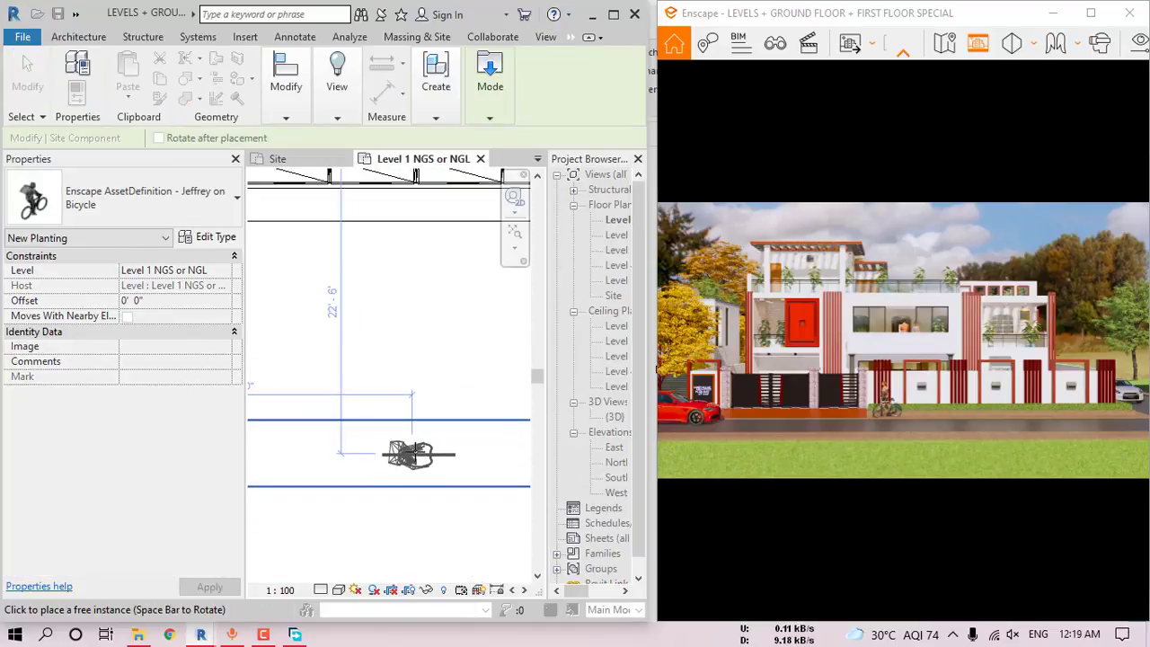
click(419, 453)
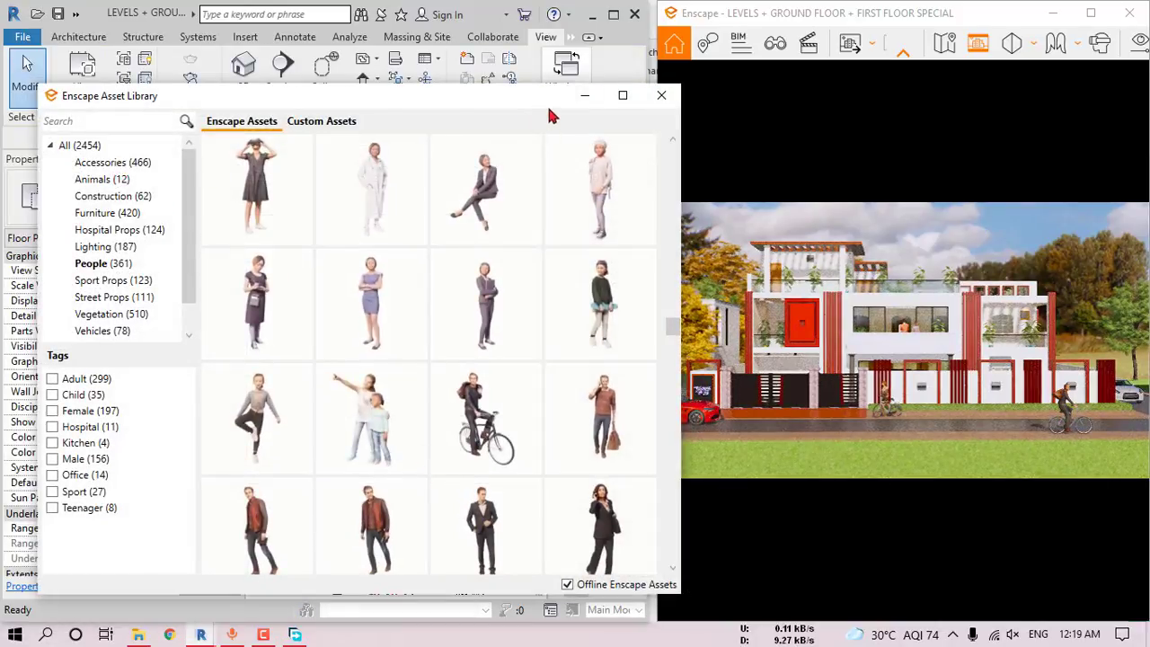
- Minimize the asset library, maximize the Enscape render window and open its visual settings
click(585, 95)
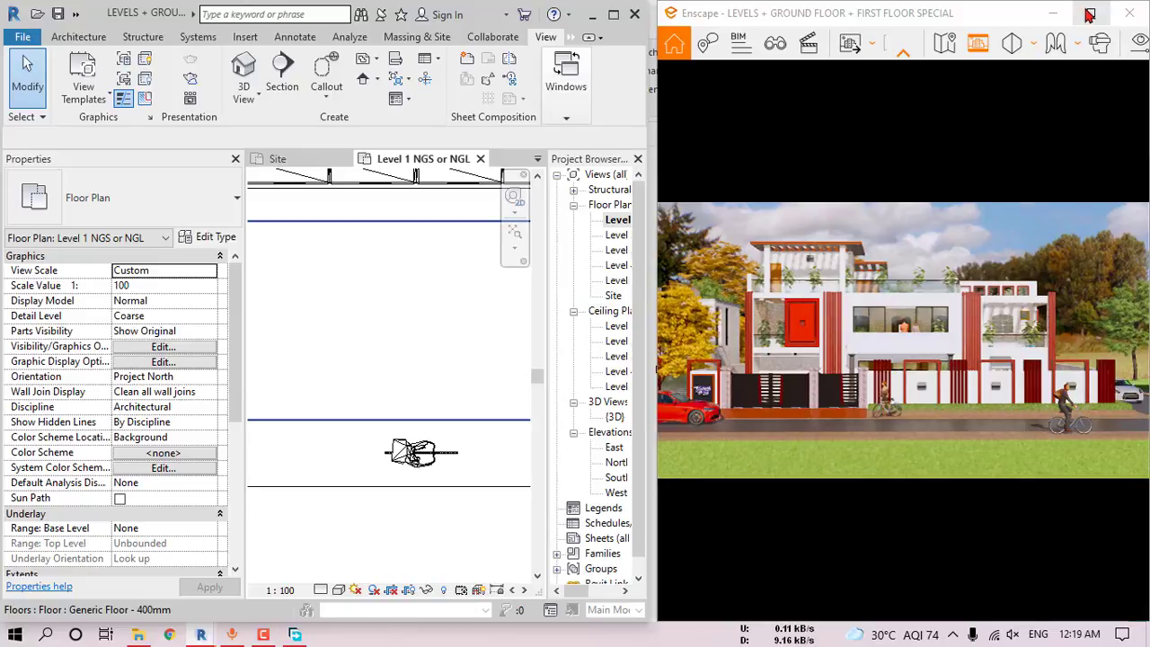
click(1089, 15)
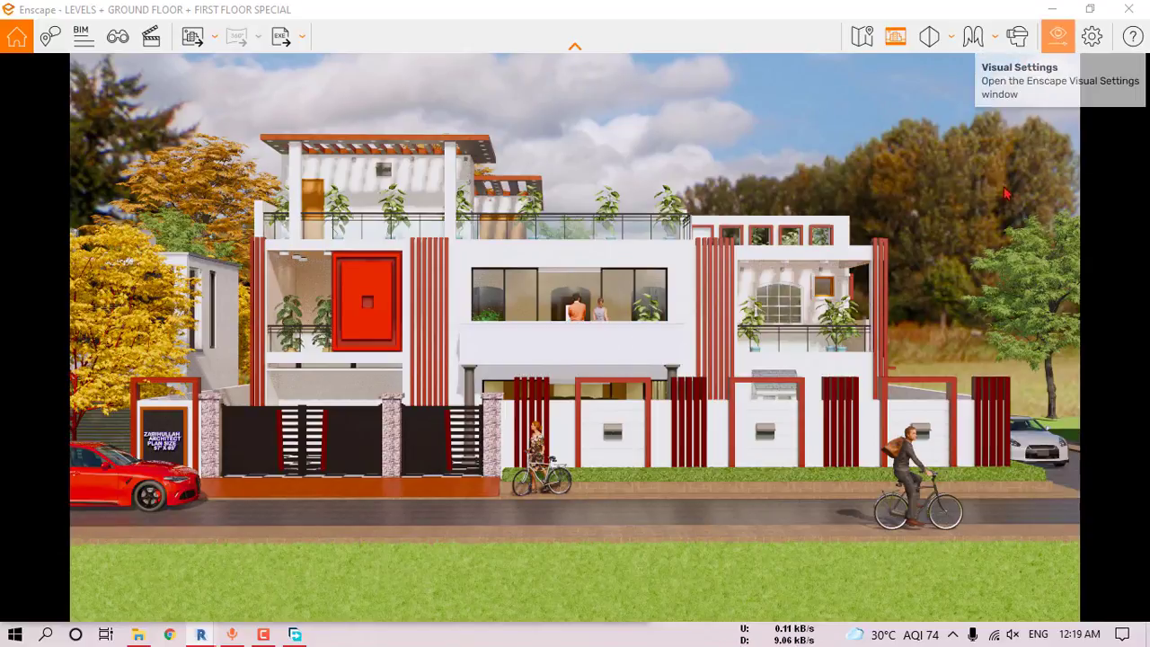
click(1059, 36)
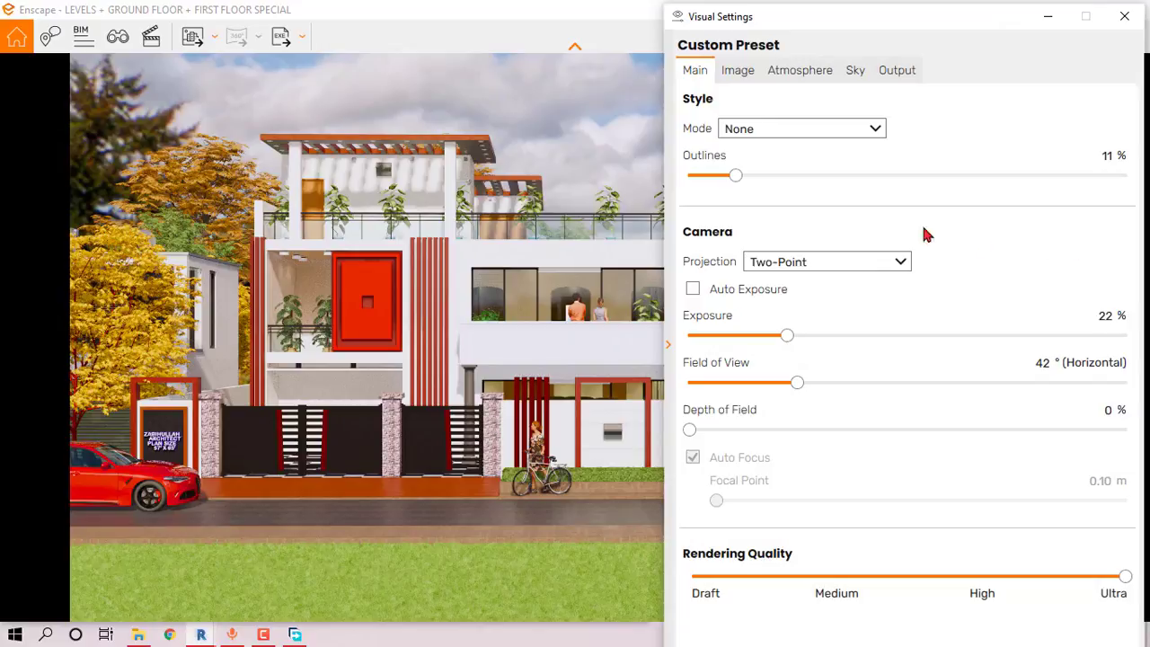
- Replace the skybox with urban_courtyard_02_16k.hdr from the Downloads folder and close the visual settings
drag(928, 22, 706, 34)
click(637, 83)
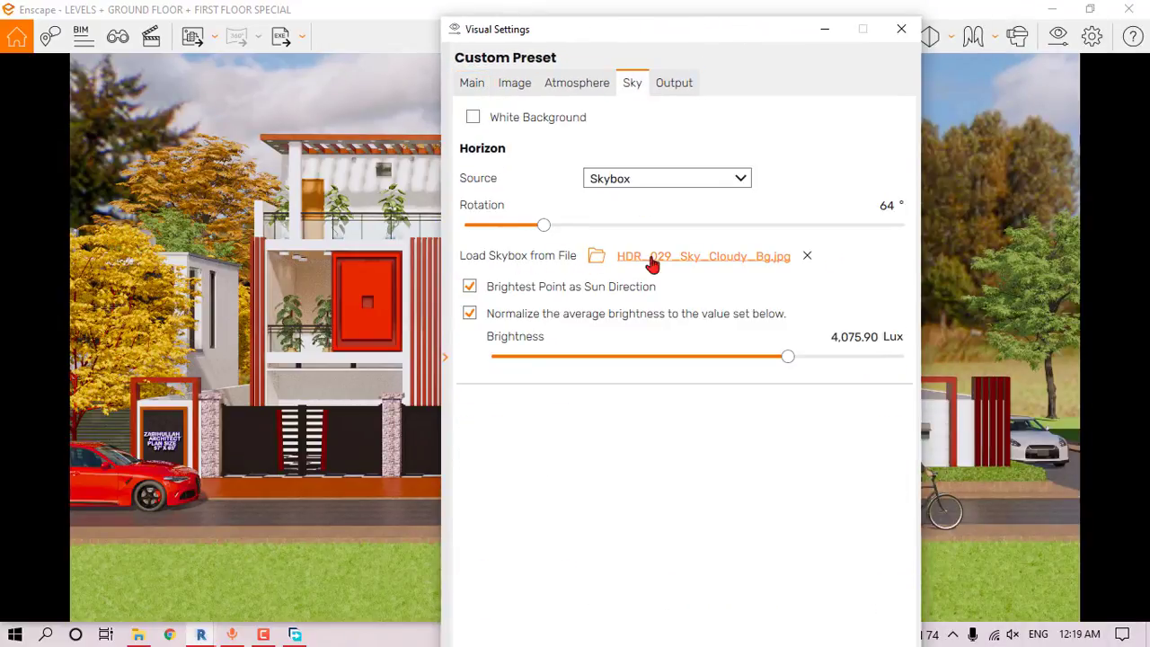
click(679, 261)
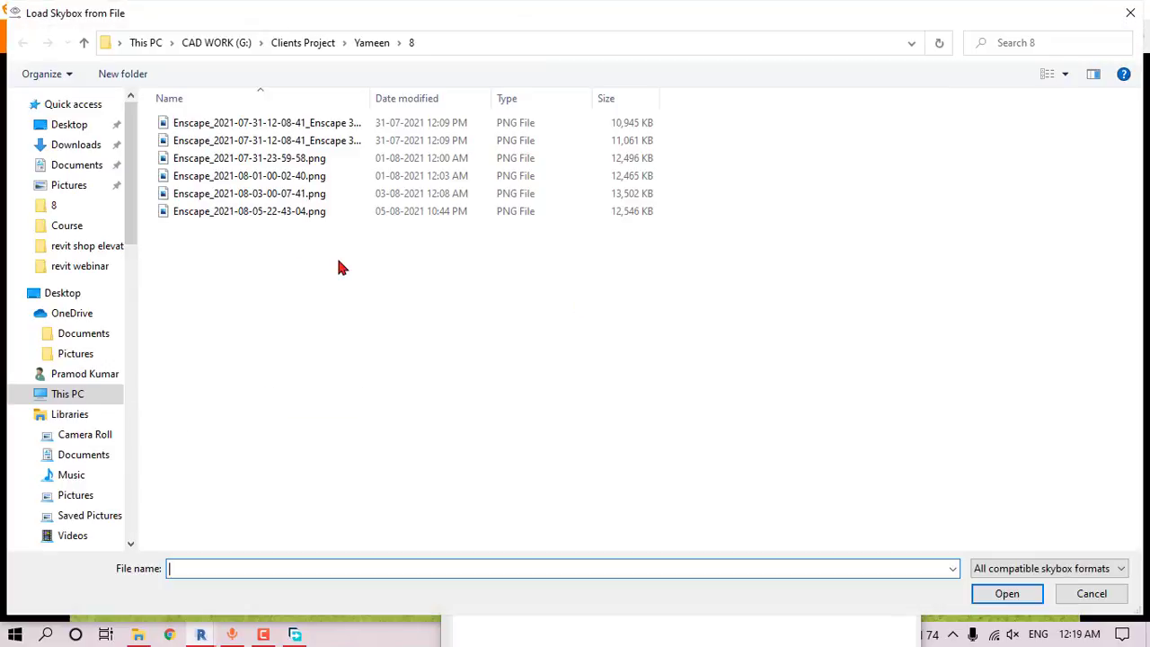
click(77, 147)
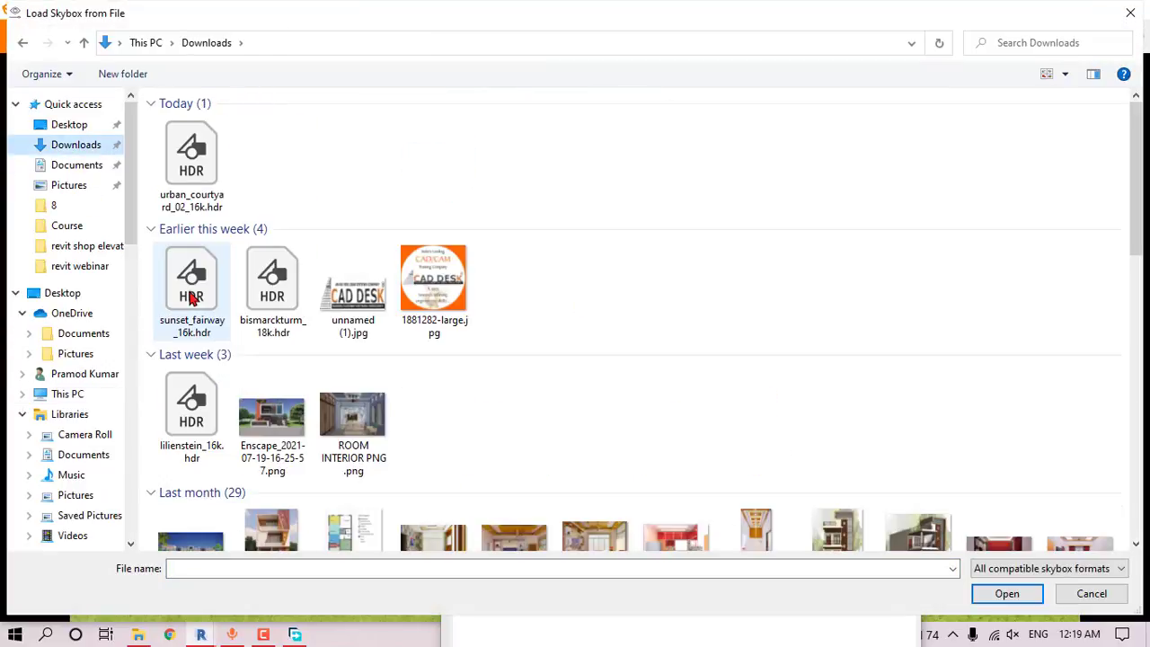
click(193, 175)
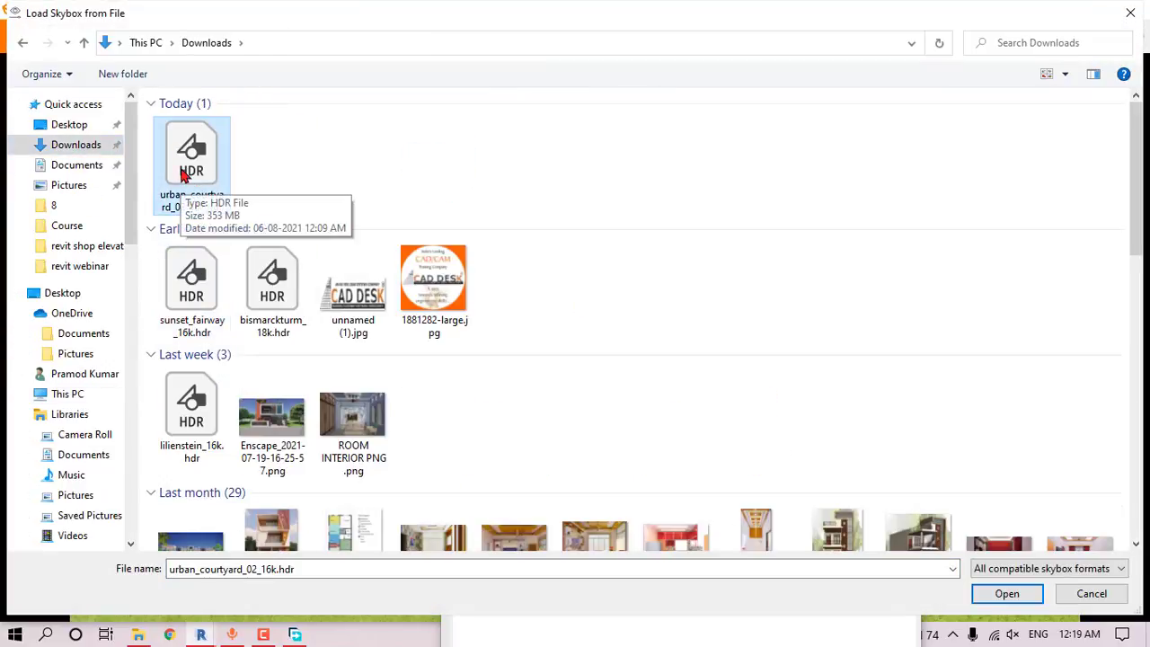
click(1006, 595)
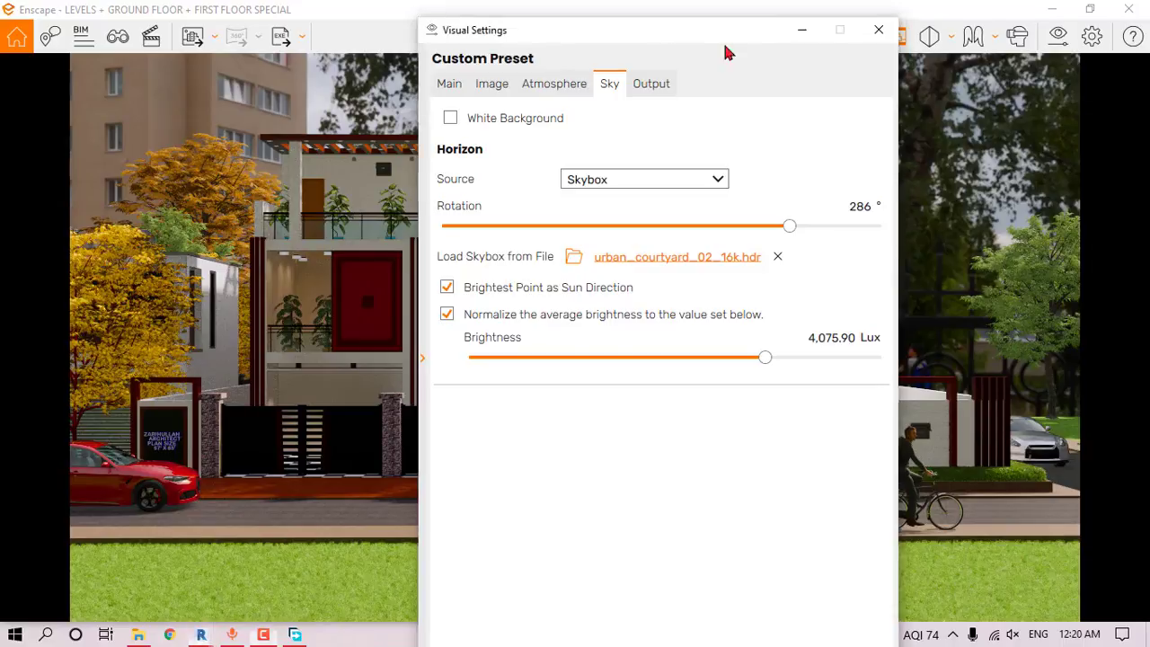
click(879, 30)
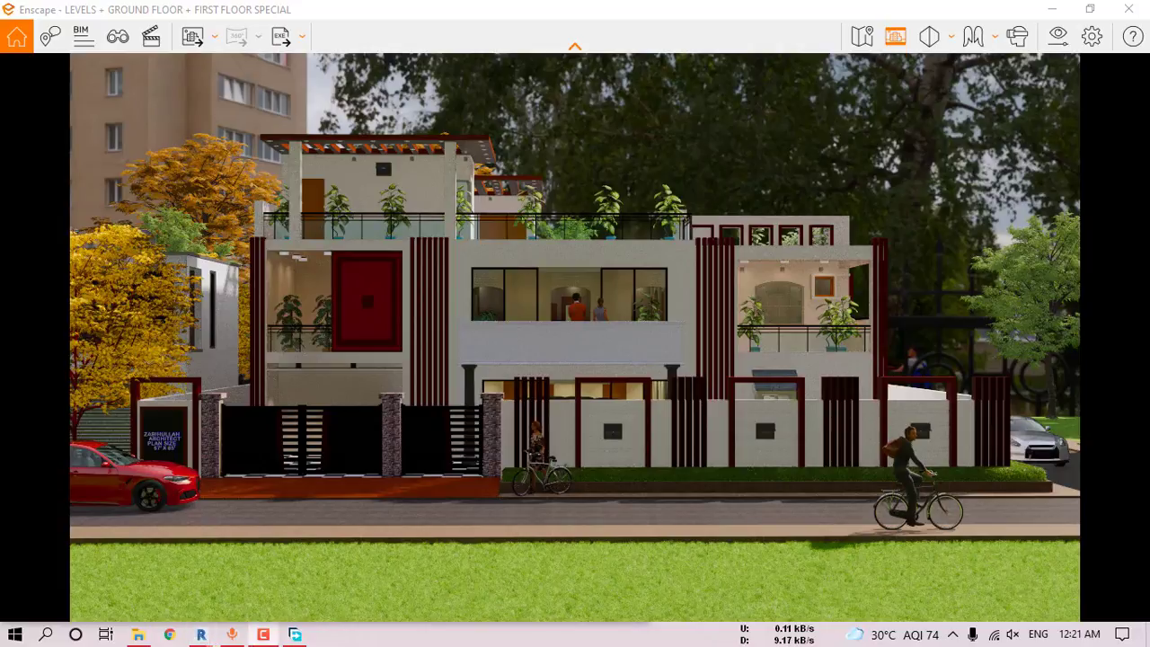
- Reopen the sky settings and rotate the skybox to 192° so apartment buildings stand behind the house
click(896, 36)
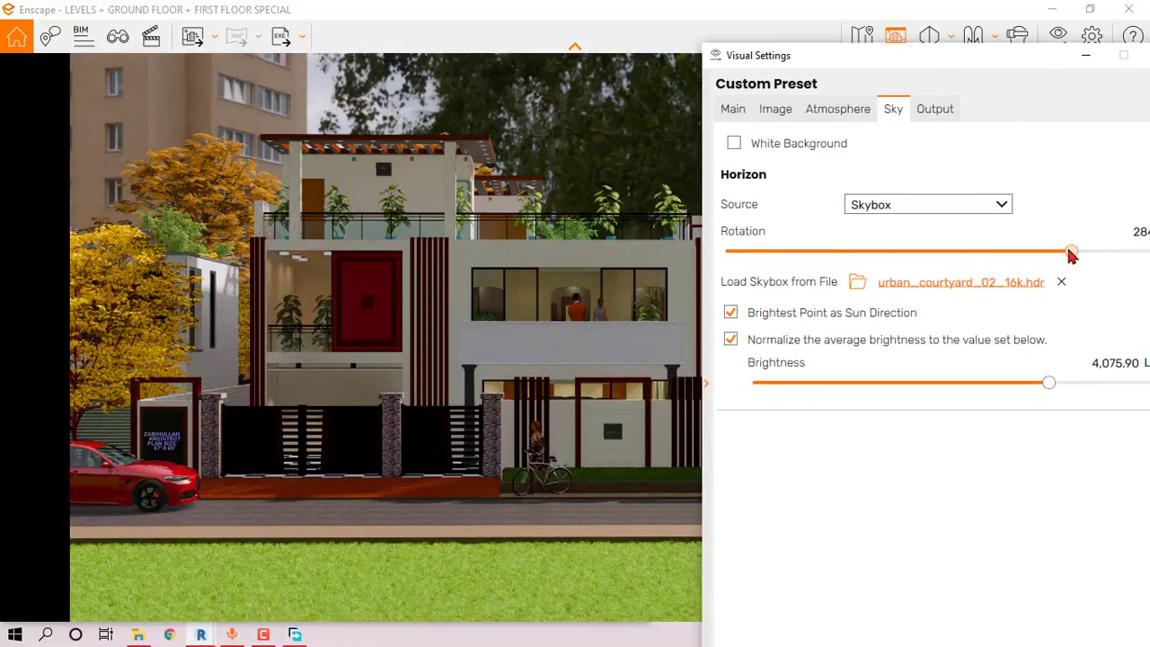
drag(1071, 251, 999, 251)
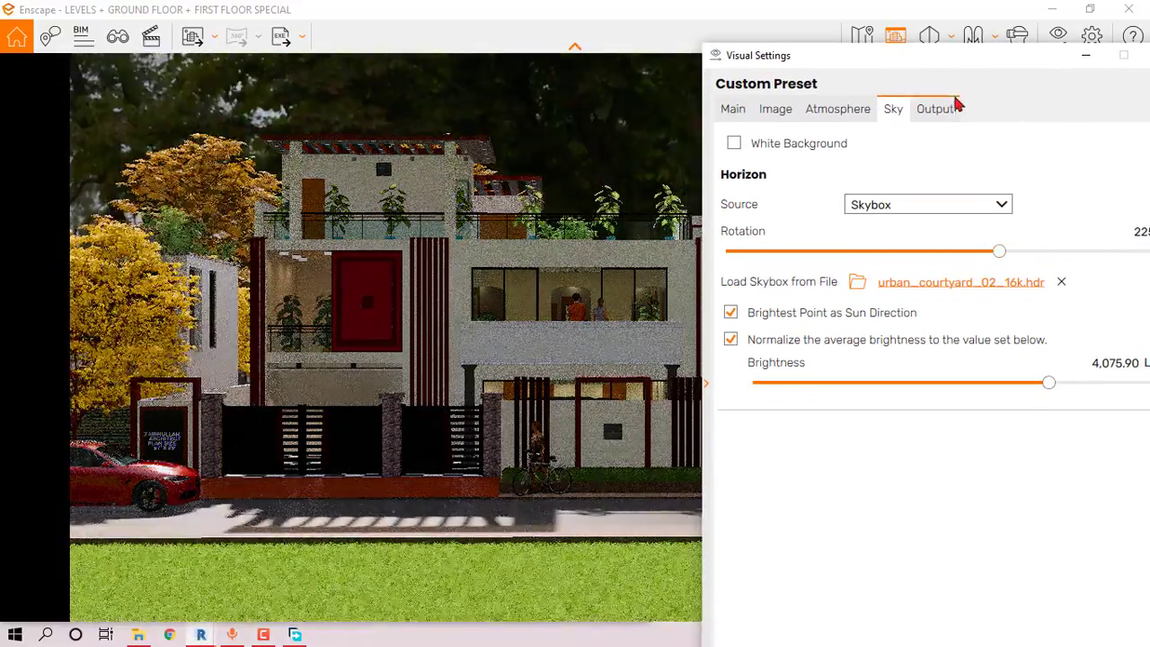
drag(957, 105, 1022, 268)
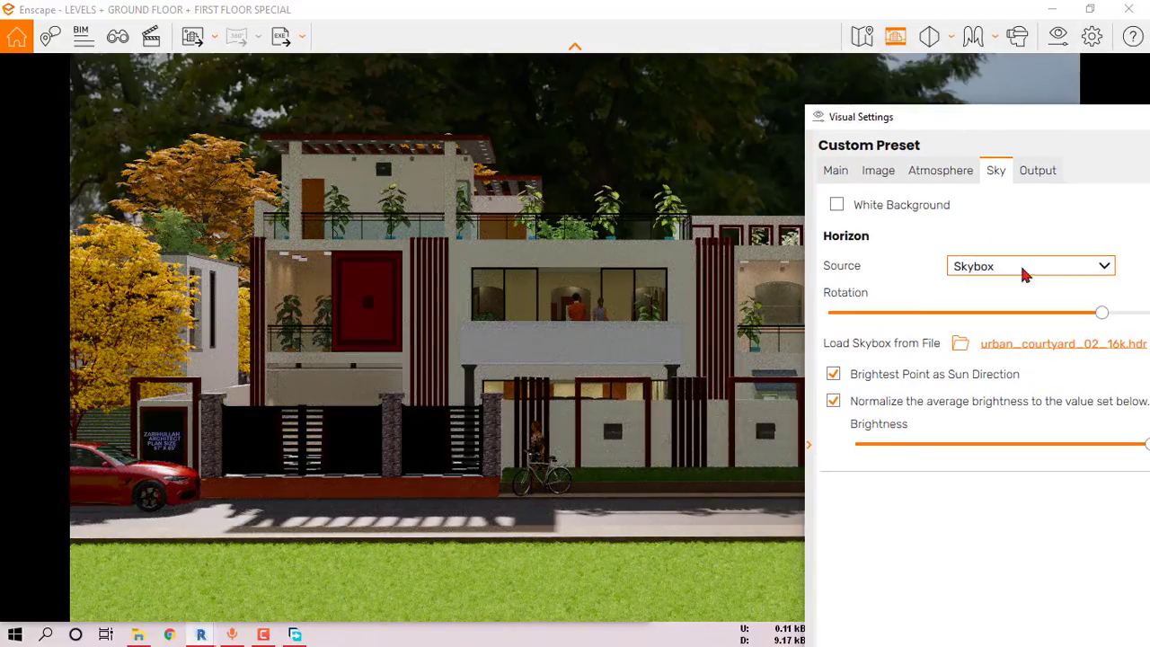
drag(1103, 316, 1064, 316)
drag(1028, 123, 1149, 575)
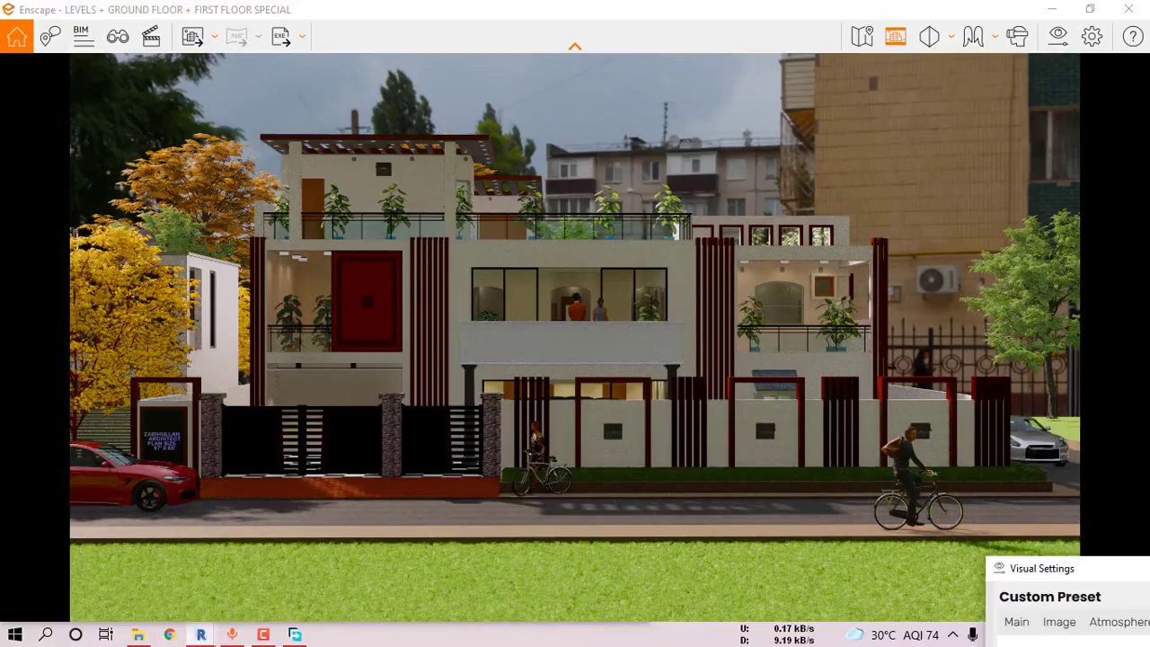
- Disable the brightest point as sun direction, raise the skybox brightness to 11,423.95 Lux and close the visual settings
drag(1115, 568, 787, 126)
click(769, 385)
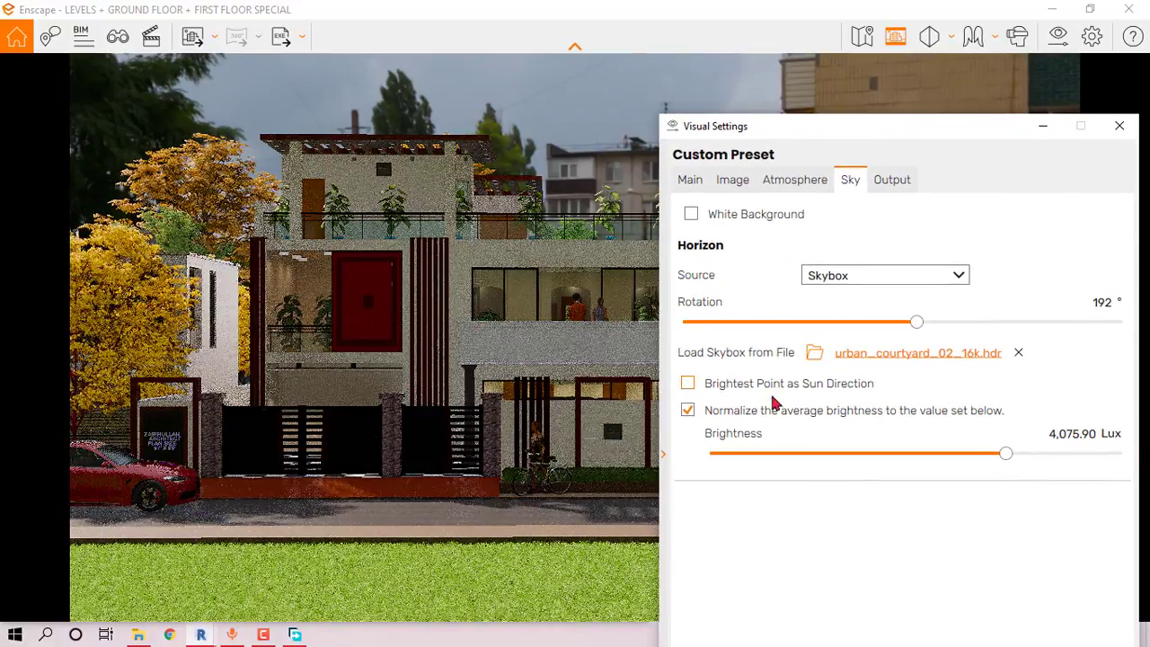
drag(878, 144, 809, 155)
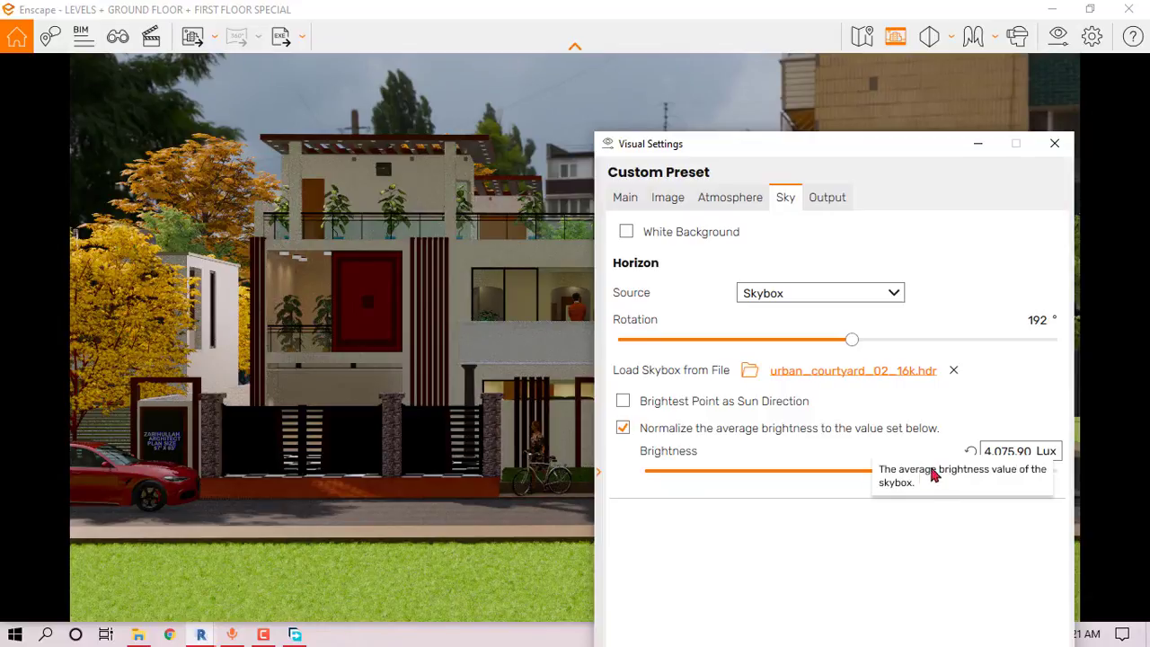
drag(937, 479, 968, 478)
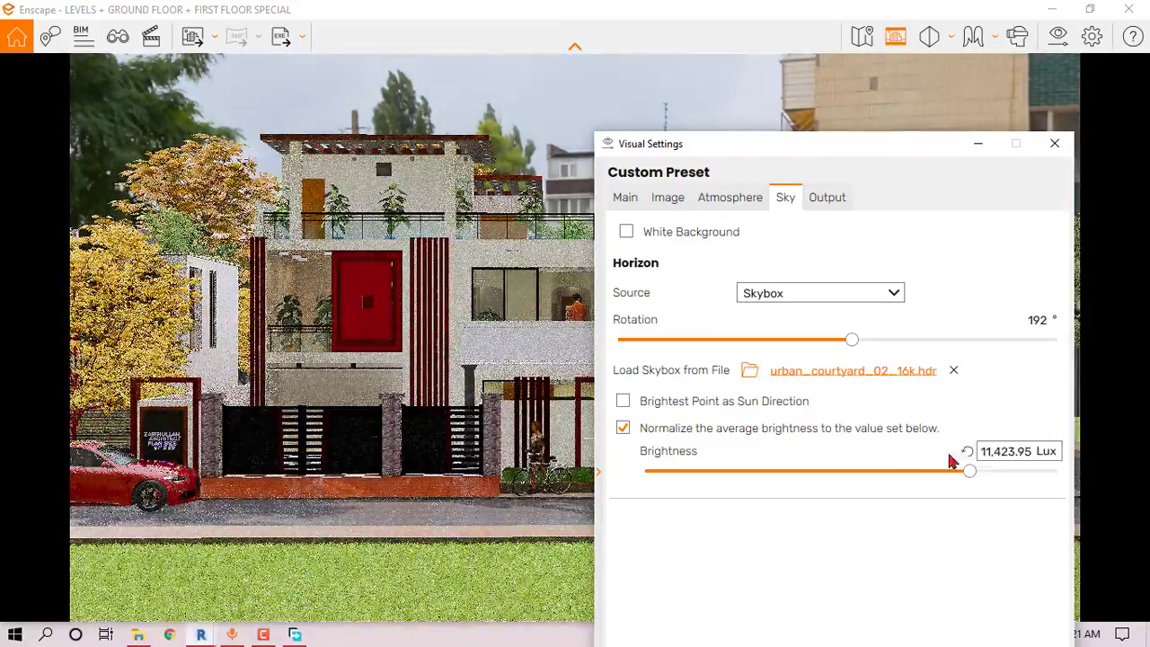
click(977, 143)
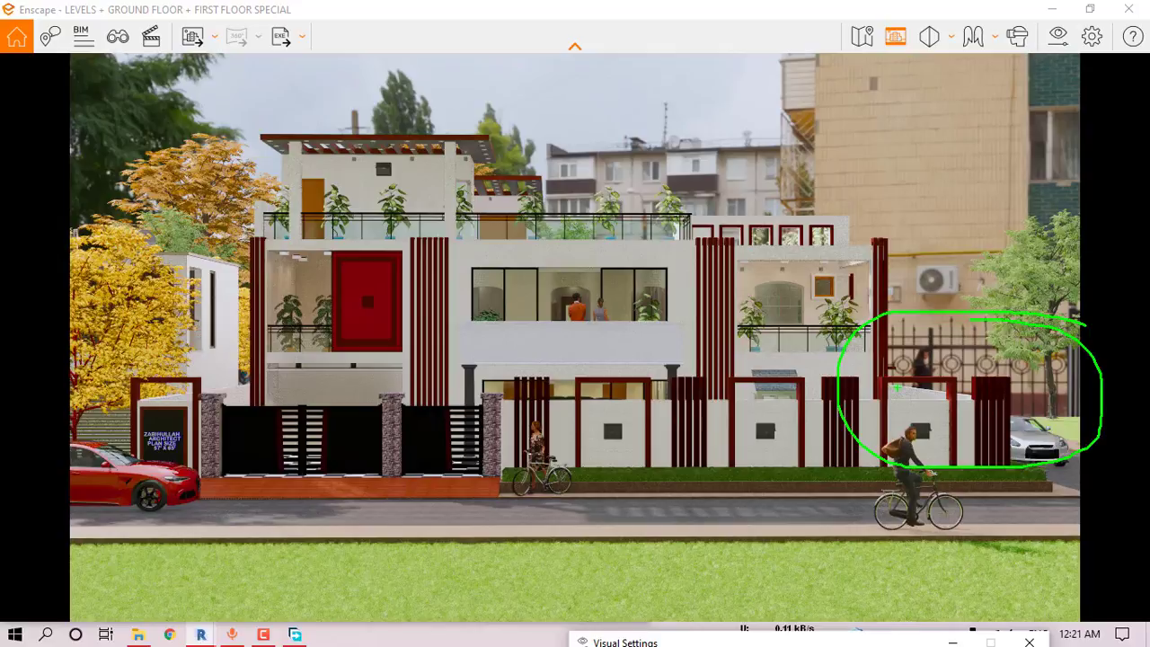
key(Escape)
drag(778, 642, 757, 114)
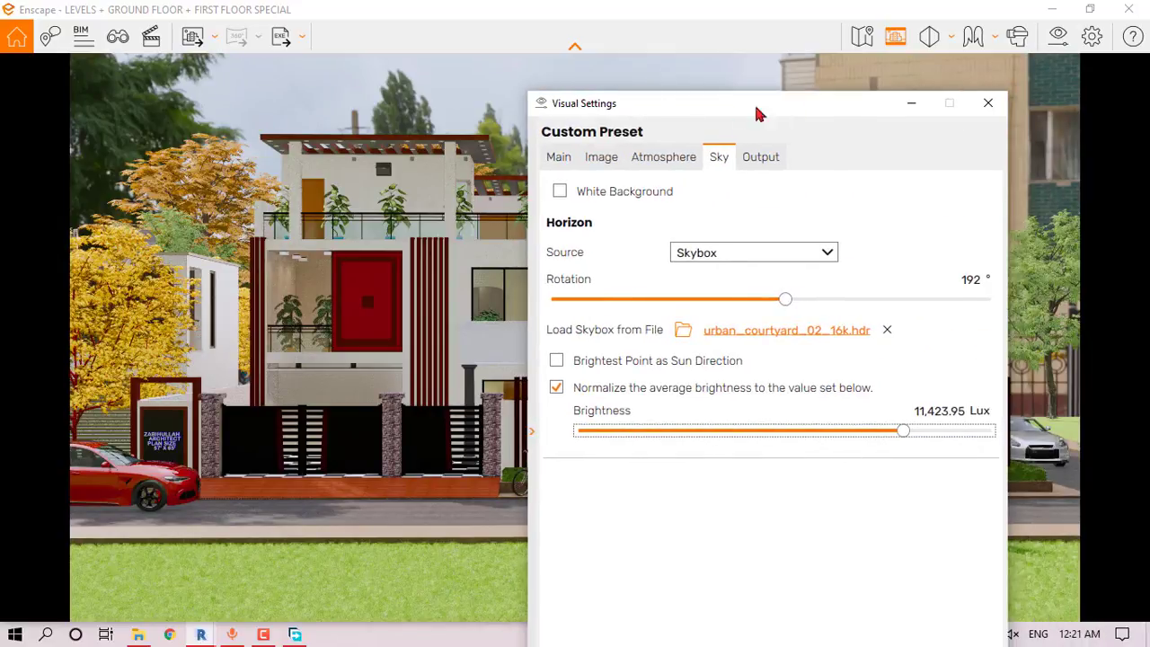
click(989, 103)
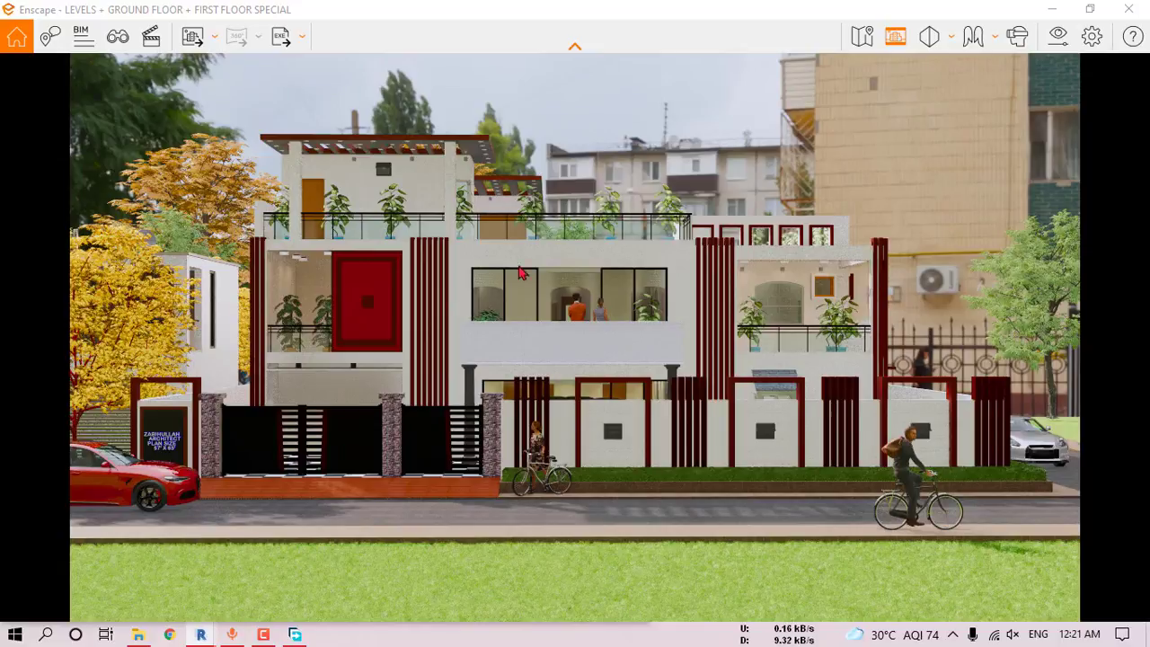
- Tile the Enscape render window beside the Revit window and move the asset library off the floor plan
drag(619, 10, 1108, 107)
double_click(1108, 107)
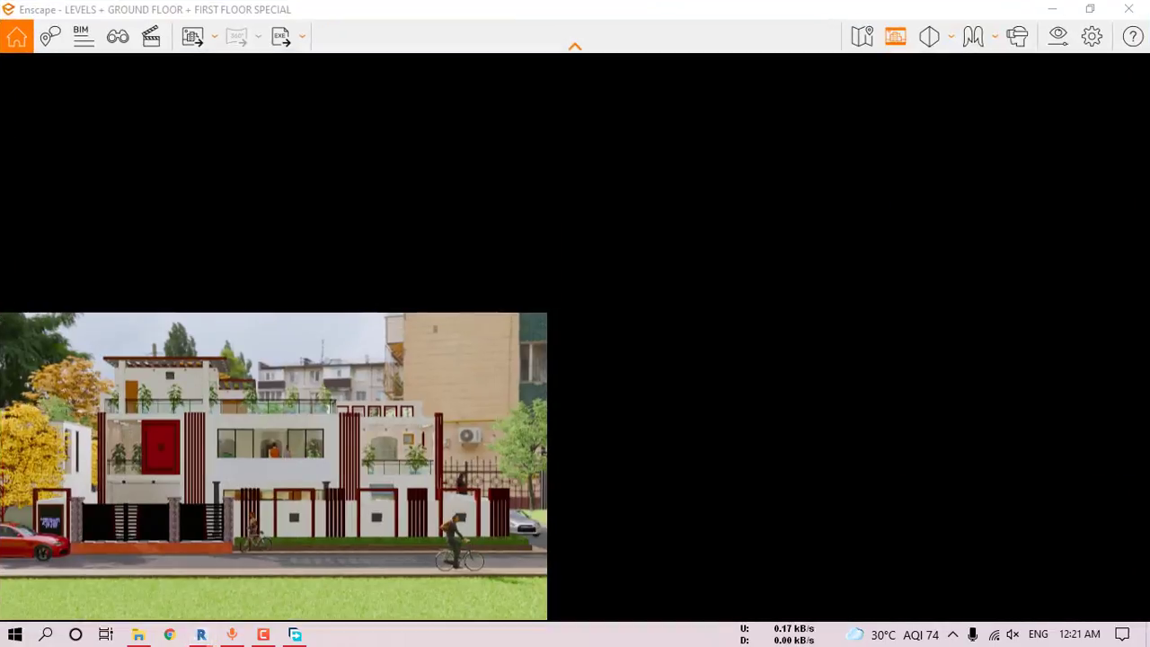
drag(847, 10, 1149, 115)
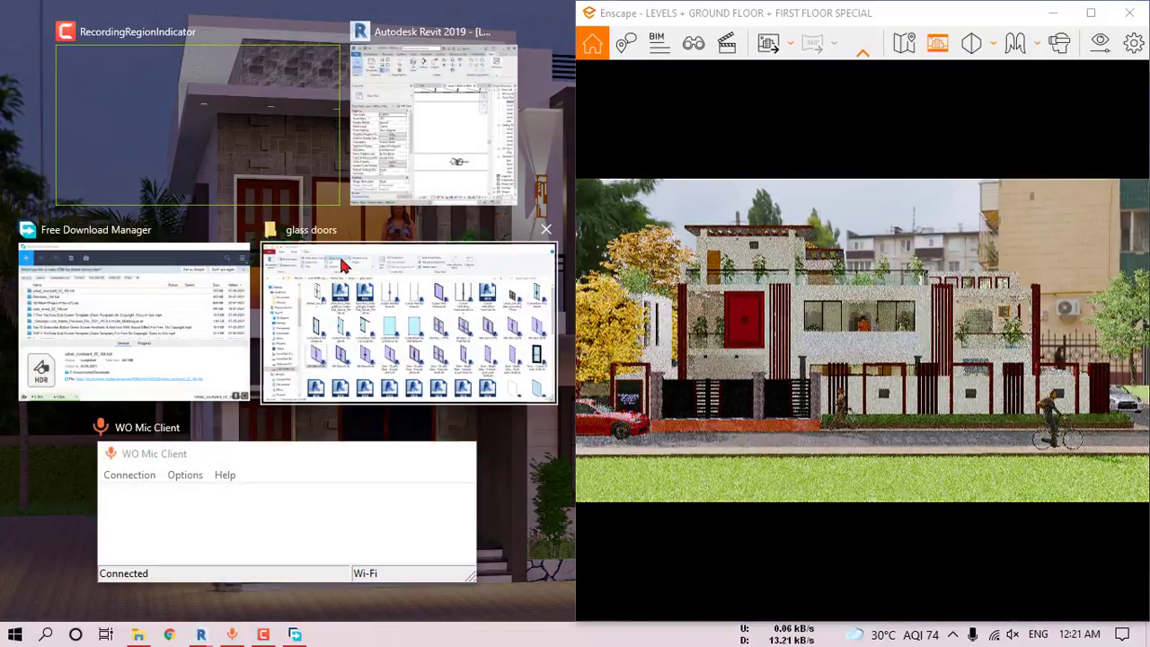
click(499, 121)
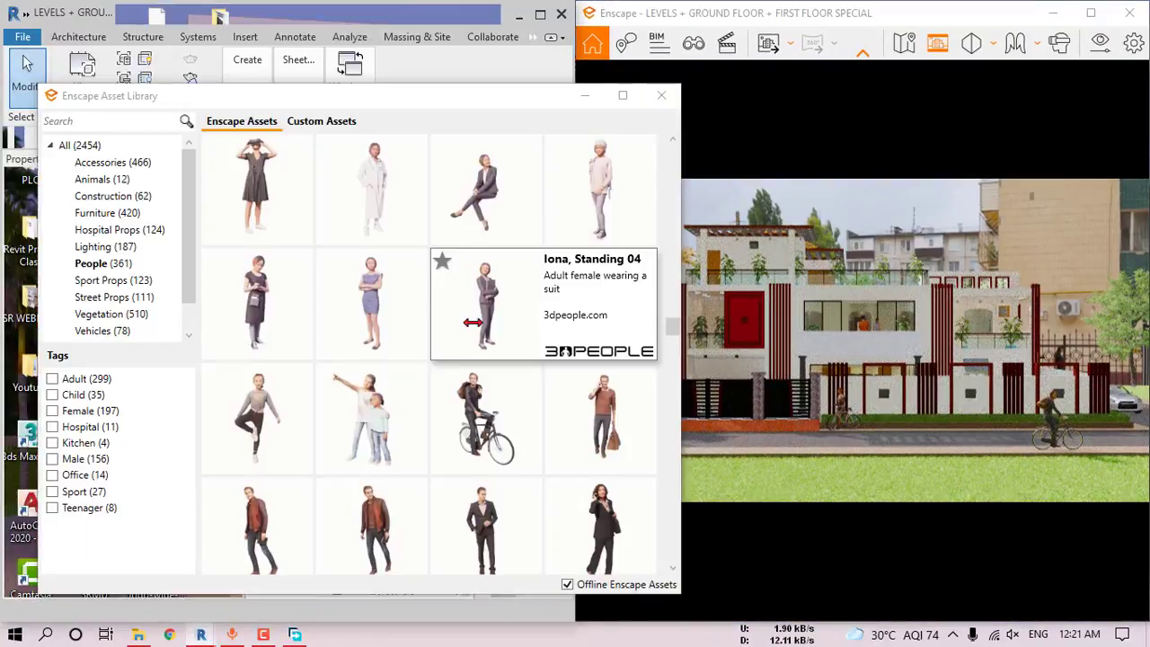
drag(474, 104, 966, 108)
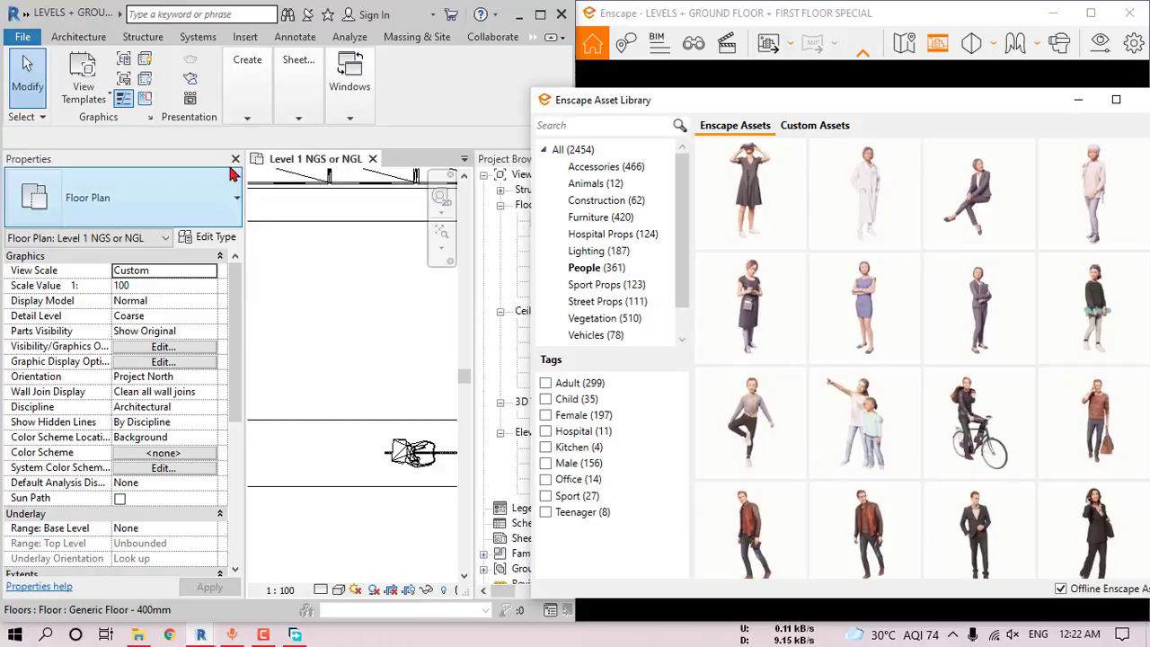
- Copy the neighbouring house east of the side road straight north, next to the group of trees
scroll(274, 384, down, 5)
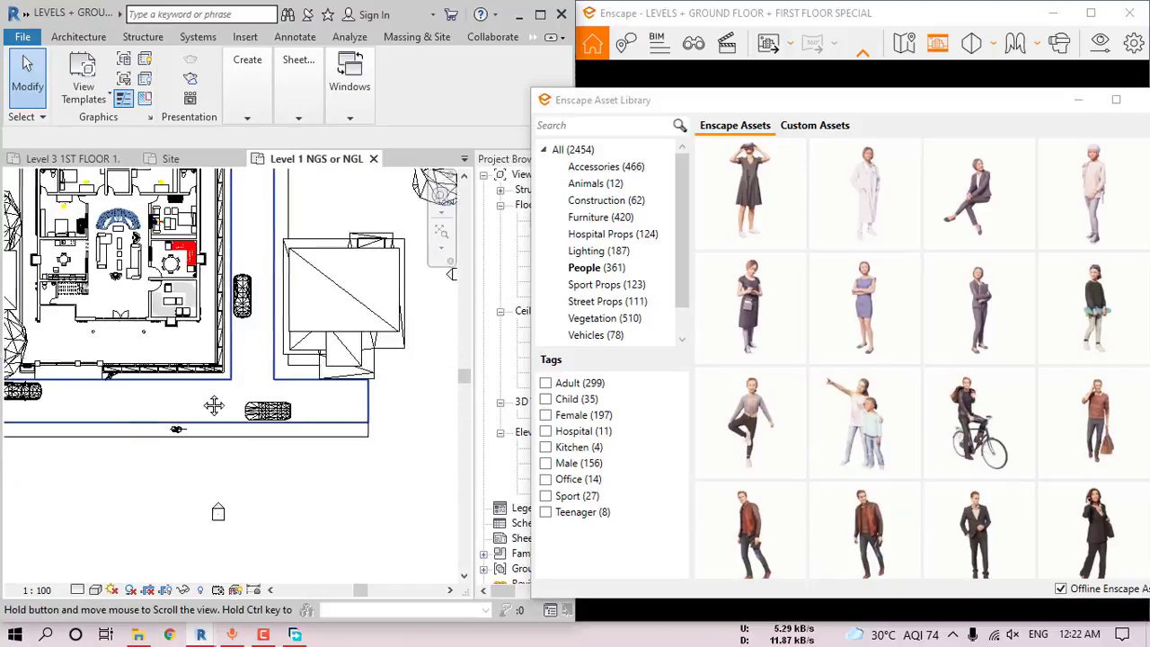
click(357, 396)
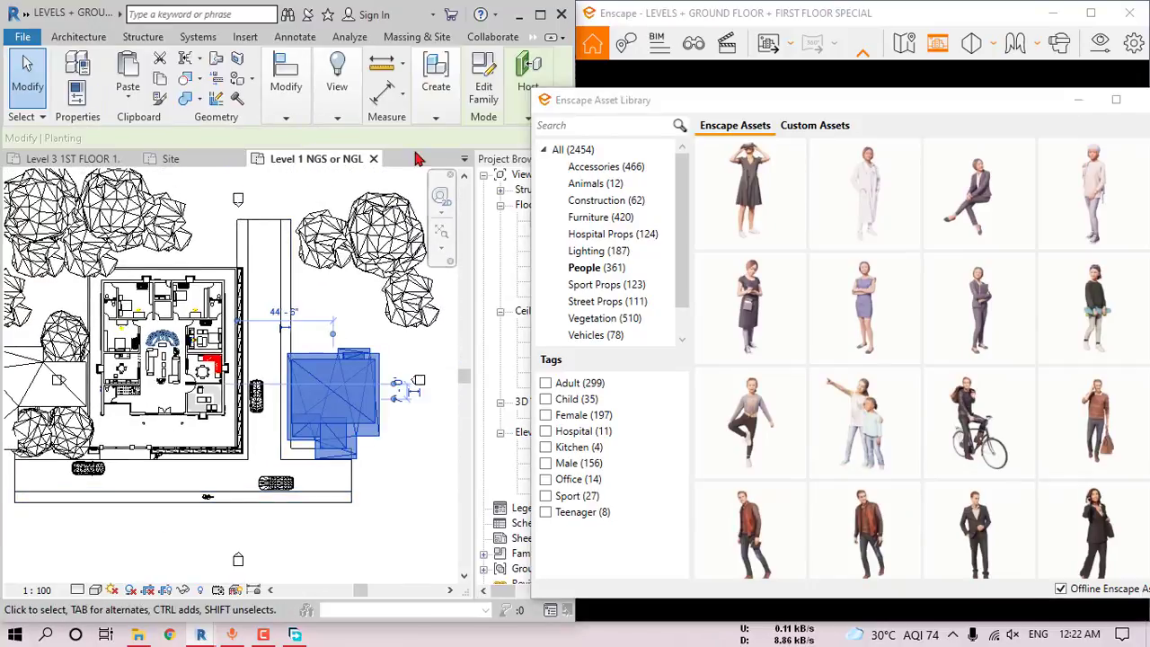
key(c)
key(o)
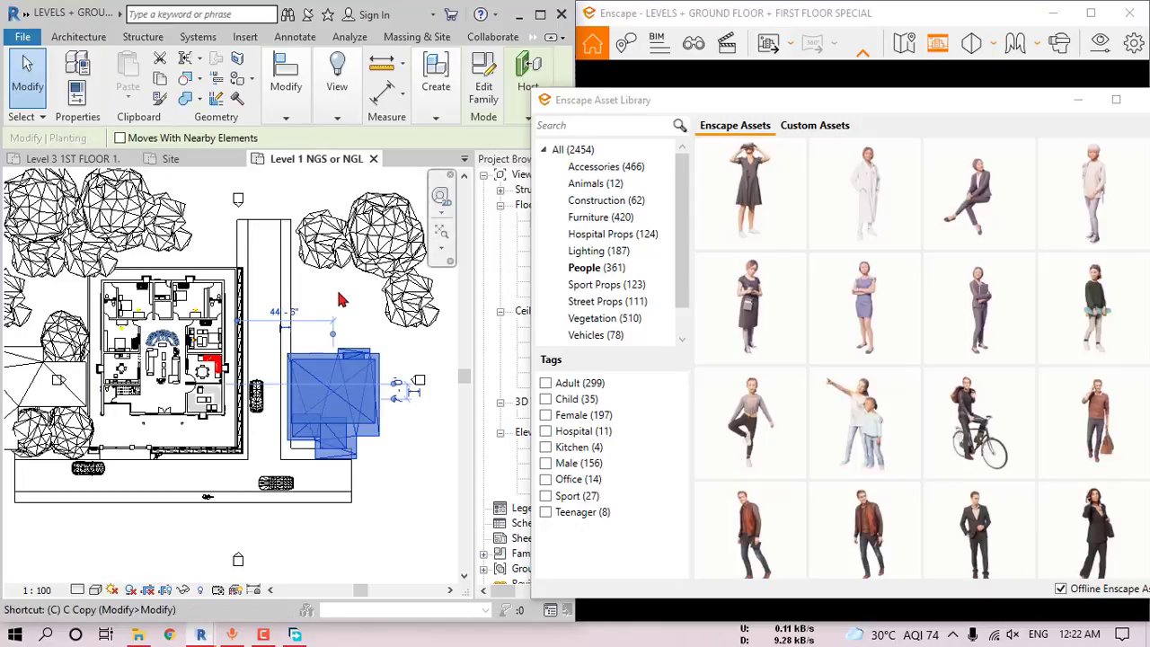
click(333, 399)
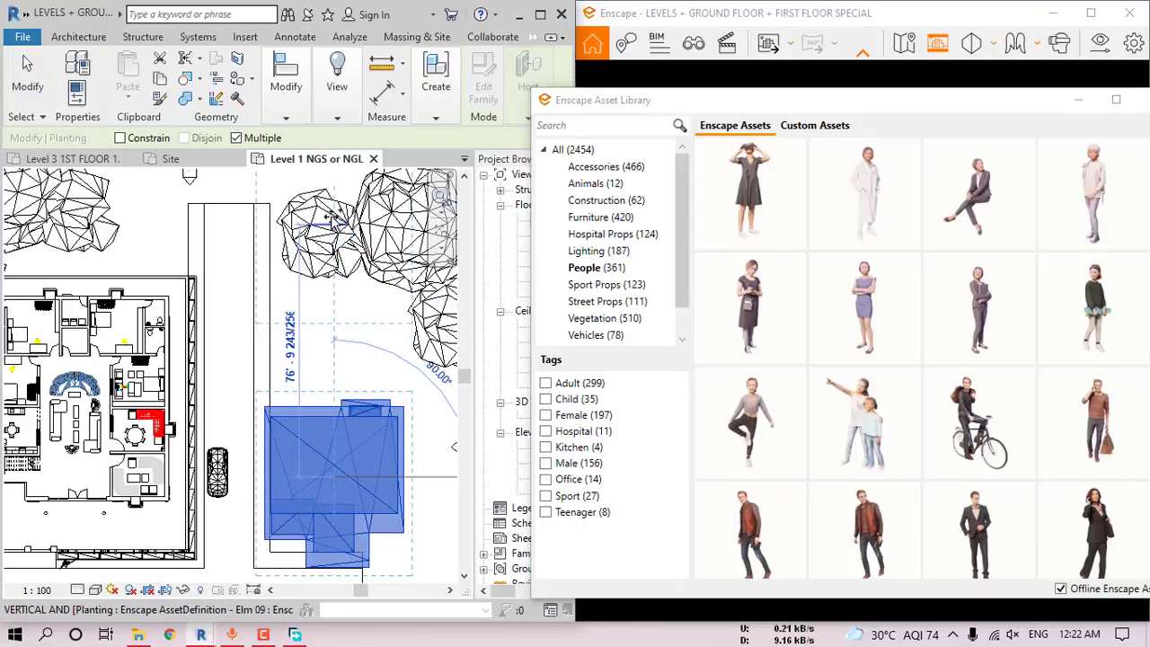
scroll(330, 257, up, 2)
click(330, 260)
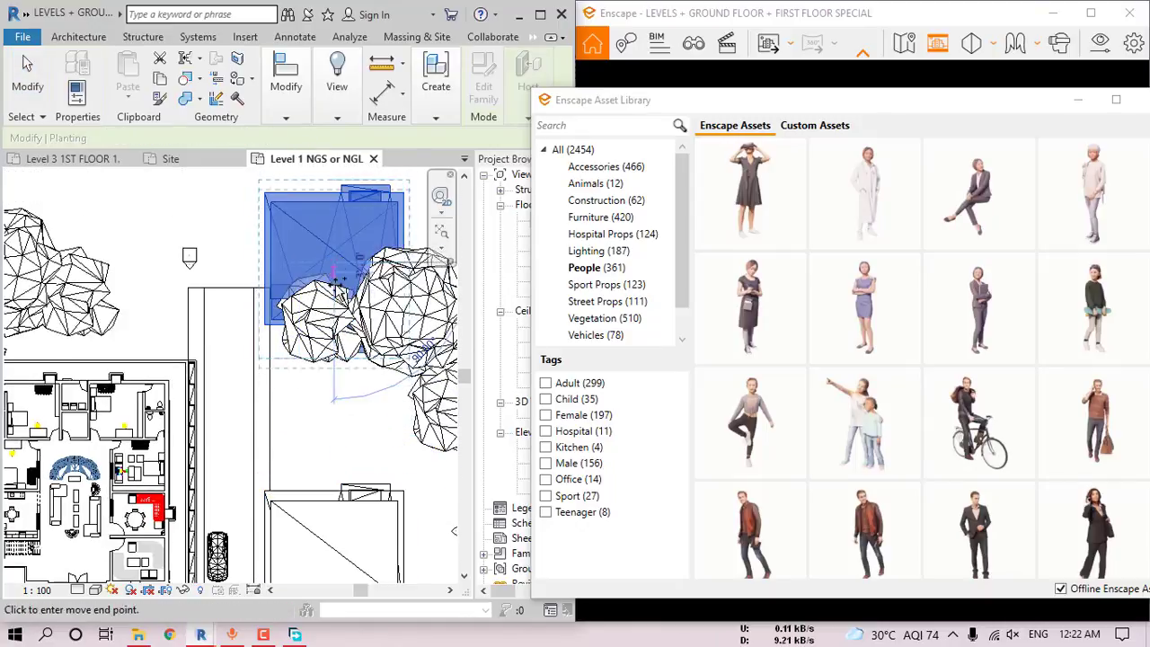
key(Escape)
- Edit the side road's floor boundary, extending its north end beyond the copied house, and finish the sketch
scroll(351, 409, up, 1)
click(290, 334)
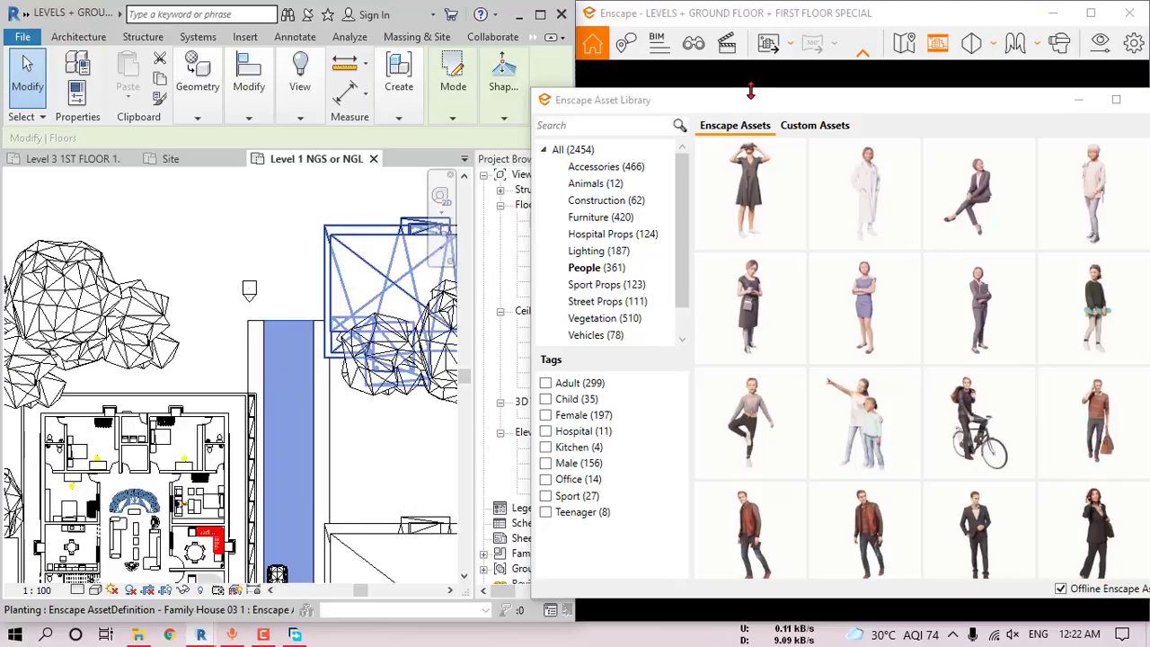
click(1079, 100)
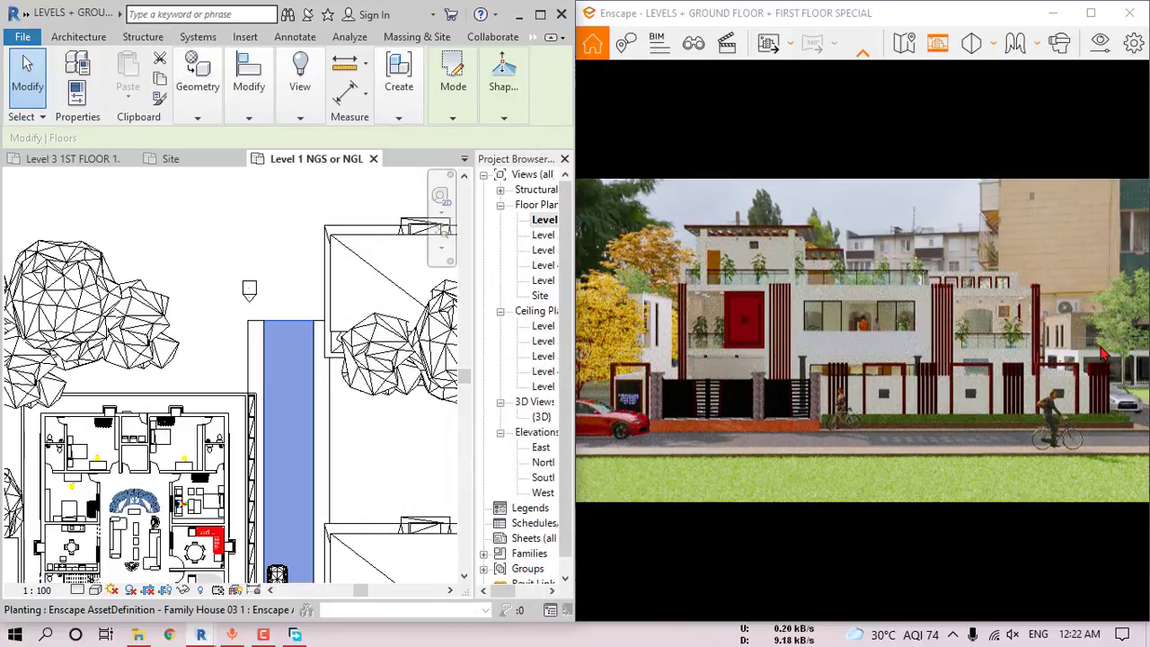
click(456, 100)
click(453, 162)
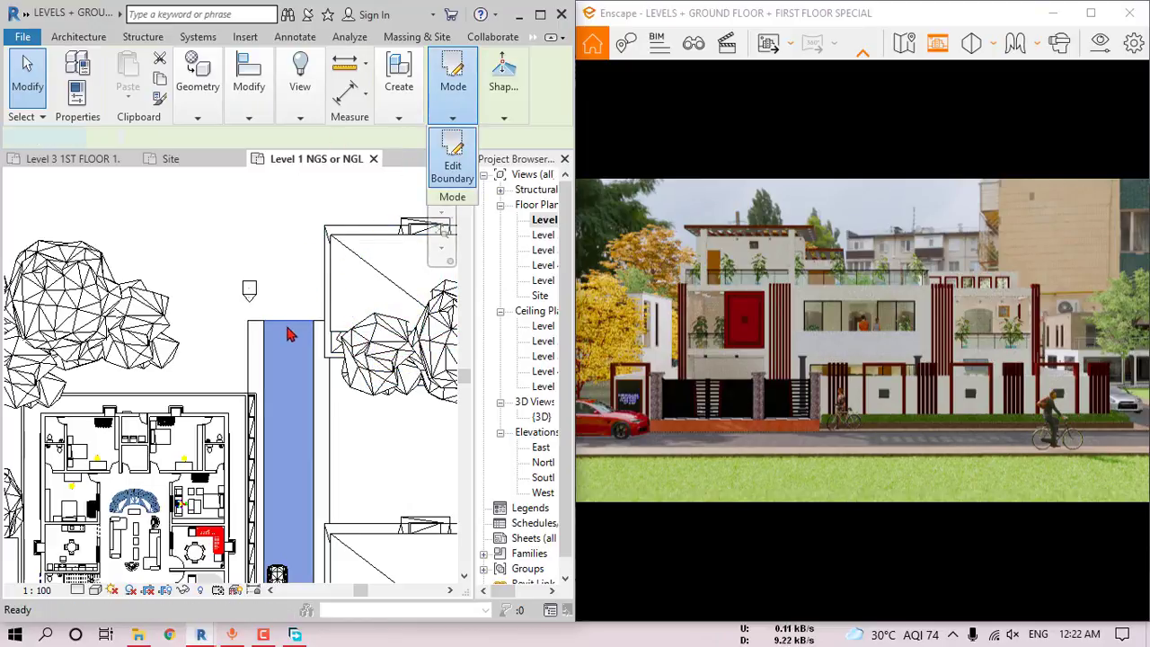
drag(291, 320, 290, 191)
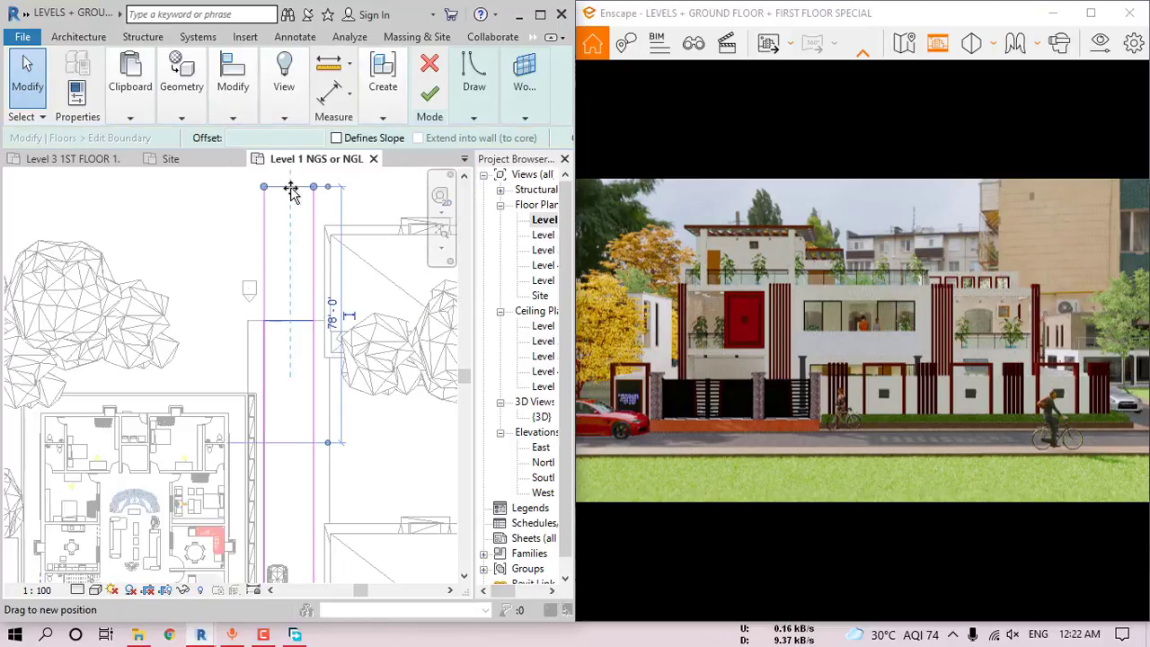
middle_drag(313, 228, 306, 350)
drag(285, 309, 287, 244)
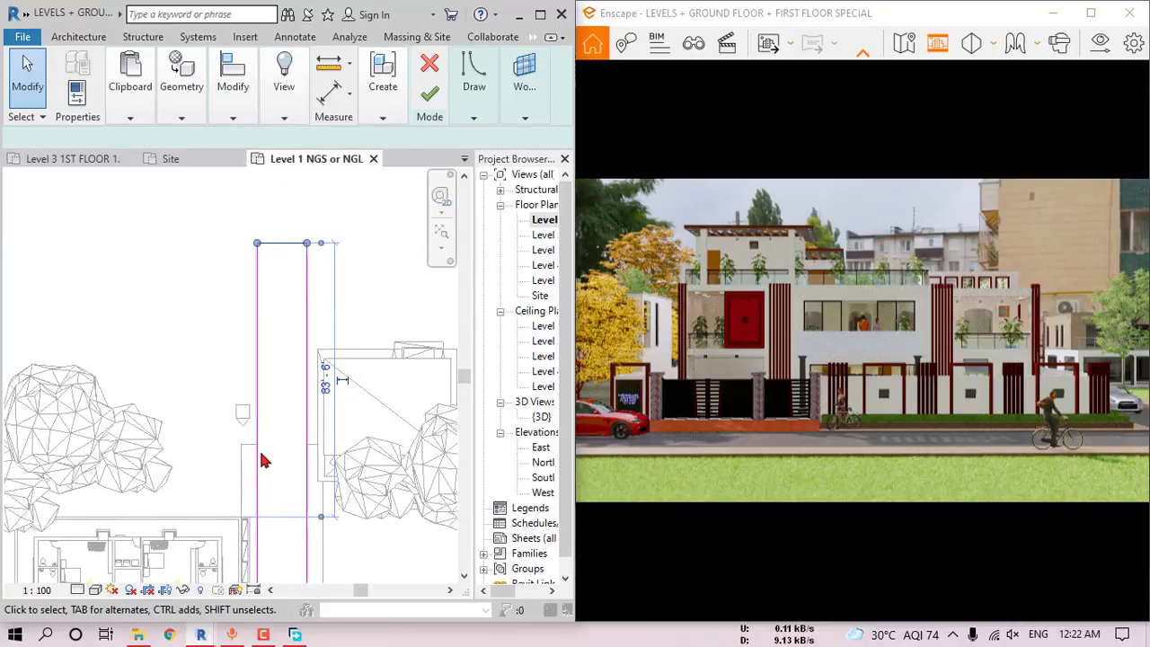
click(263, 460)
click(429, 94)
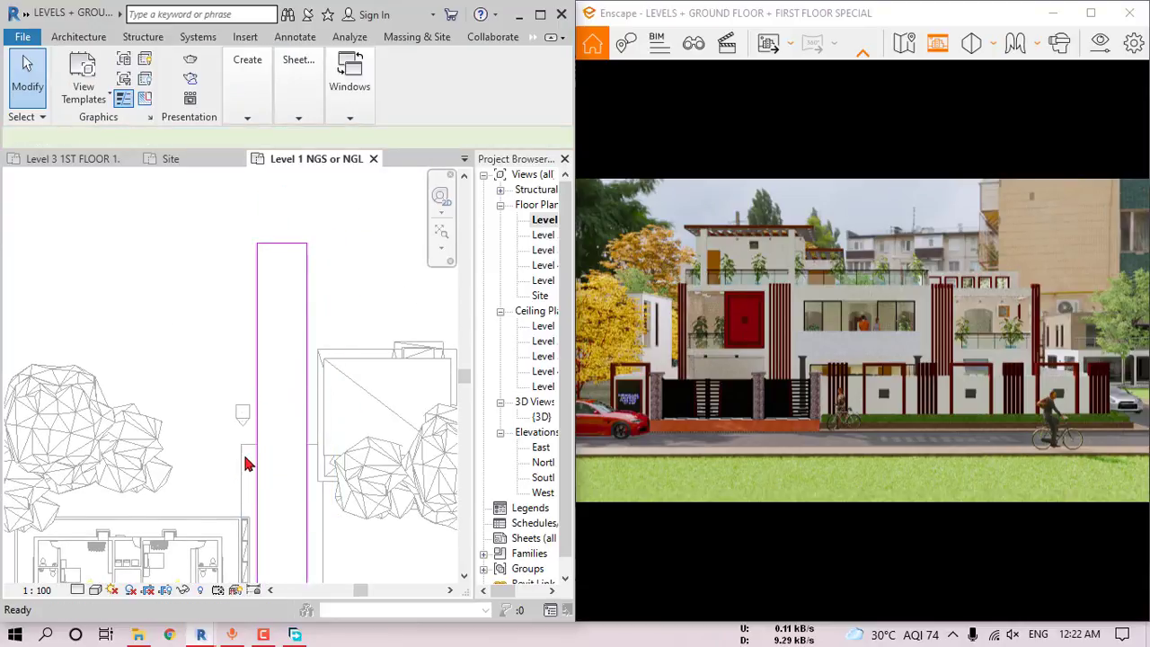
- Extend the narrow floor strip west of the side road by aligning its north edge with the road's north end
click(249, 454)
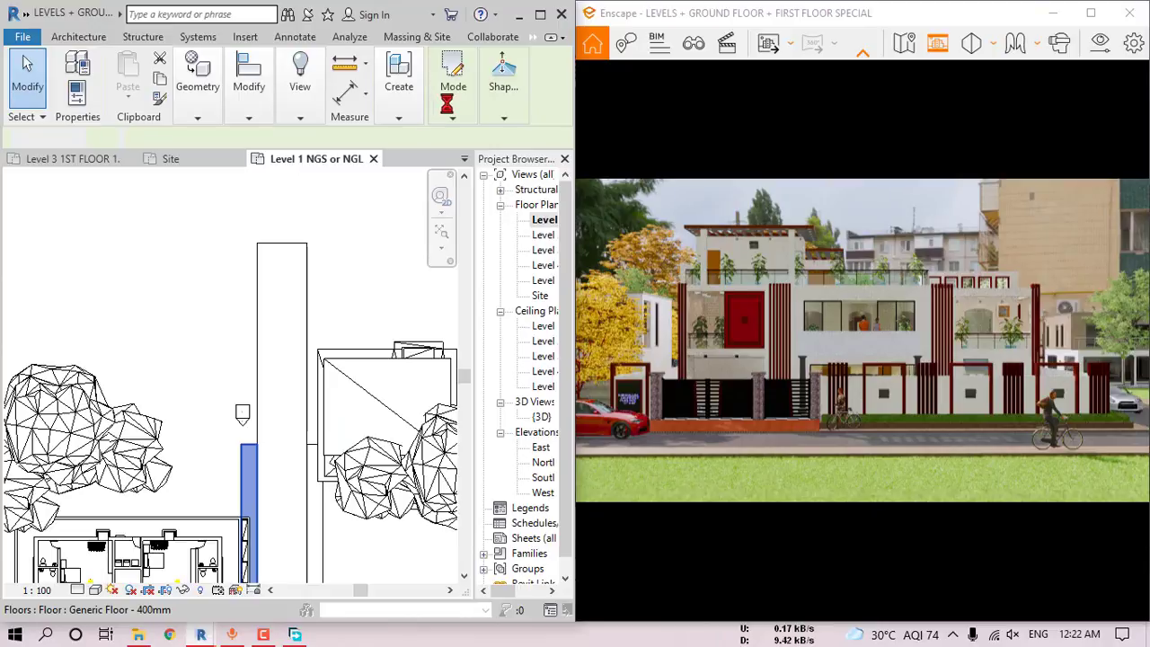
click(448, 110)
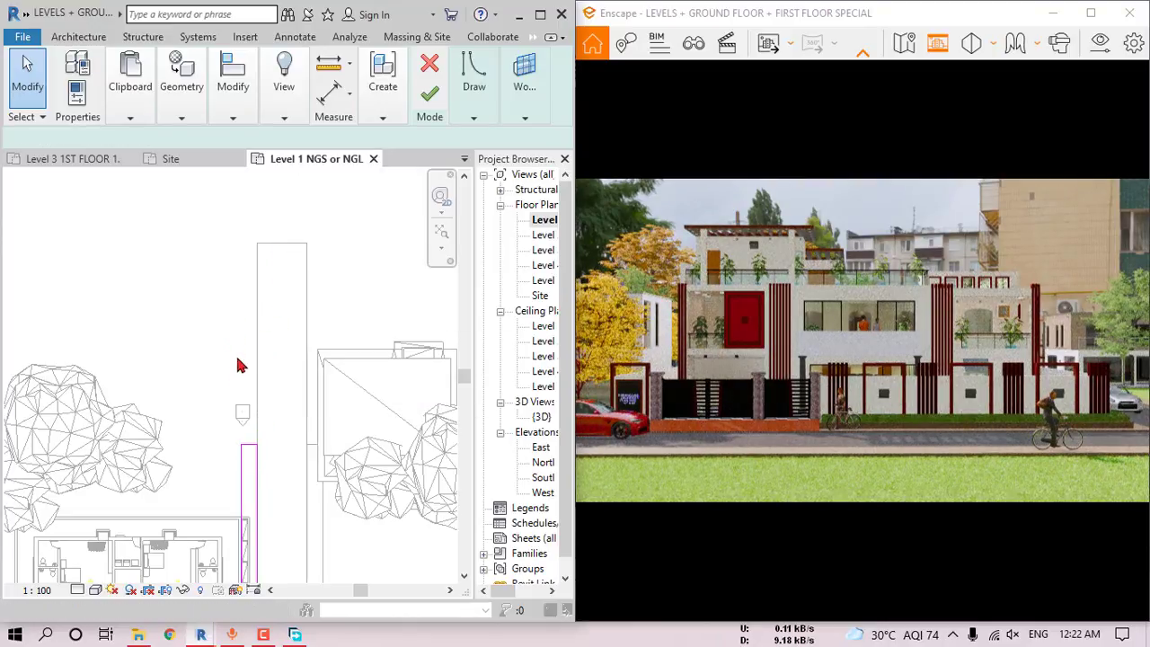
key(a)
key(l)
click(280, 243)
click(249, 445)
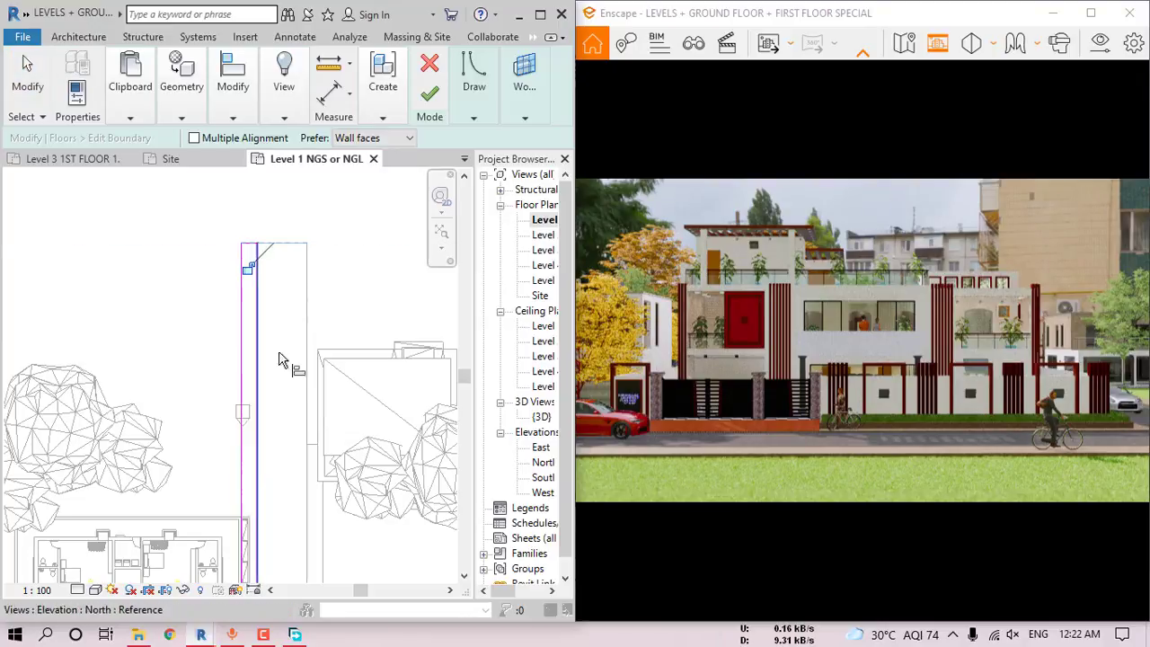
click(428, 106)
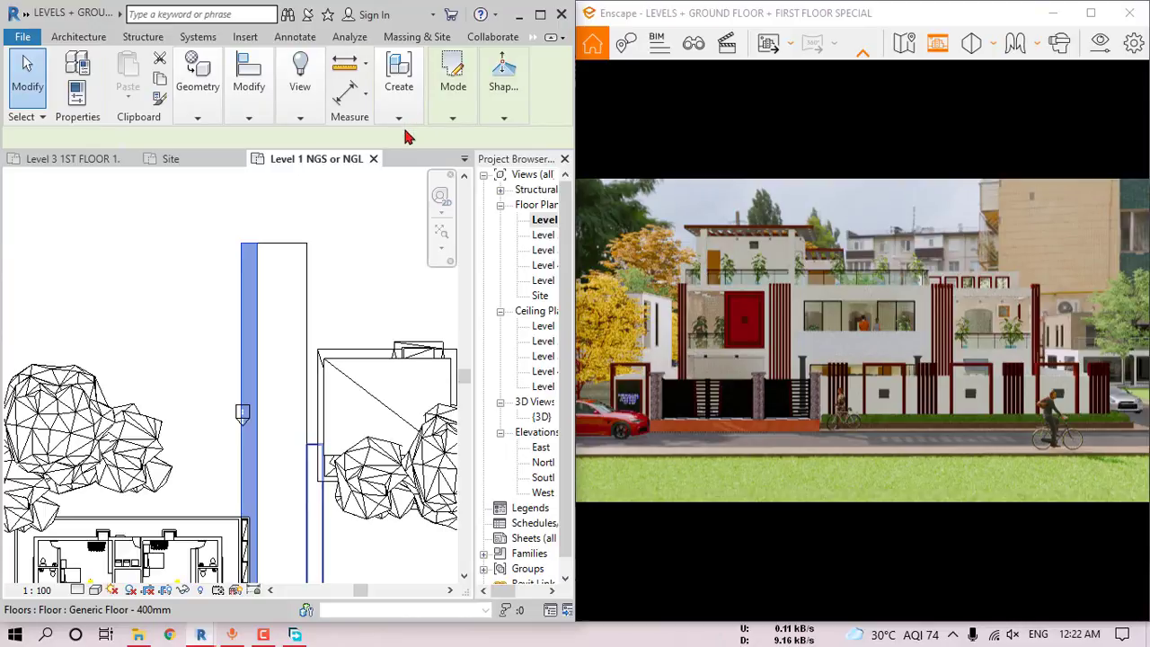
- Extend the narrow floor strip east of the side road by aligning its north edge with the road's north end, and finish the sketch
mouse_move(453, 110)
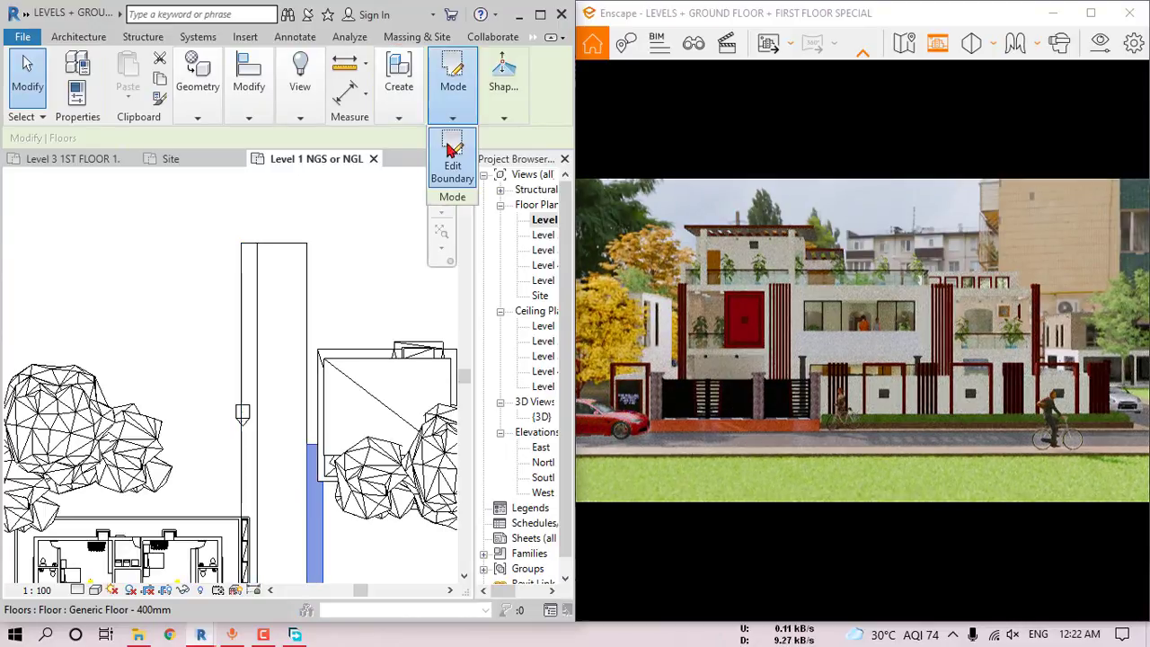
click(452, 155)
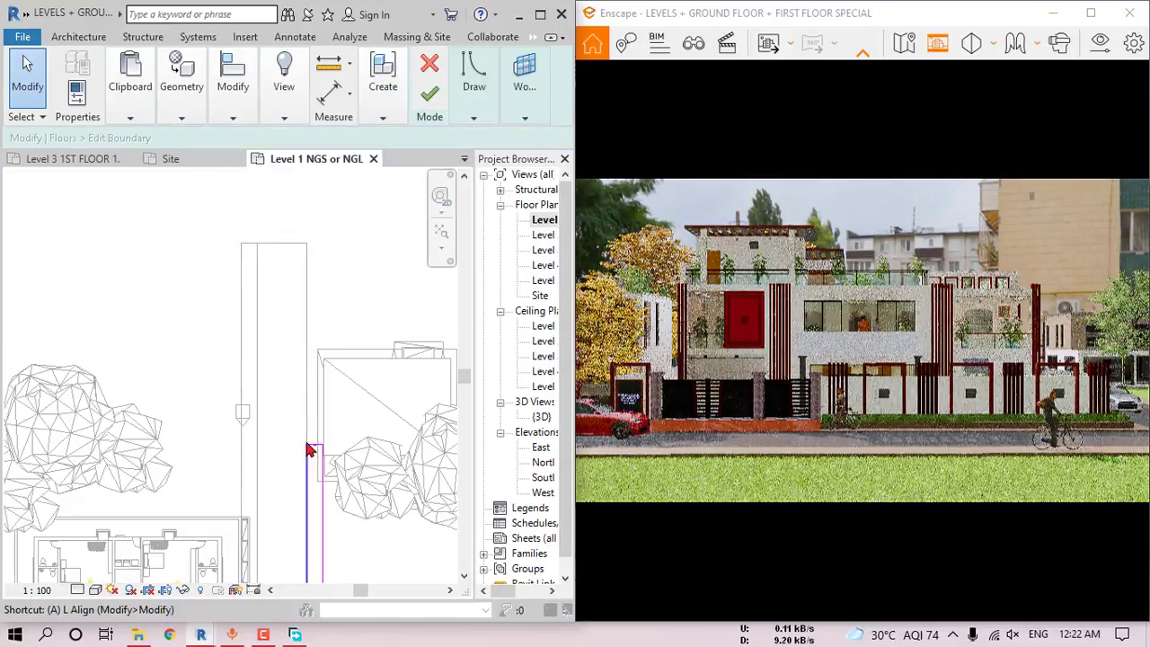
key(a)
key(l)
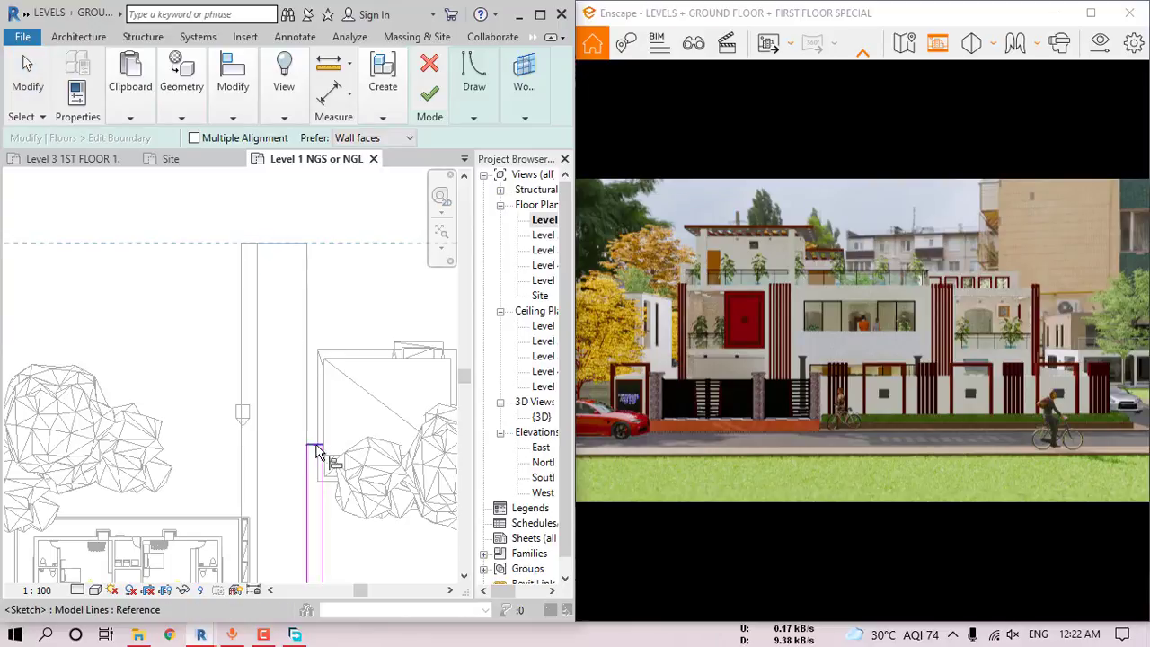
click(316, 448)
click(430, 92)
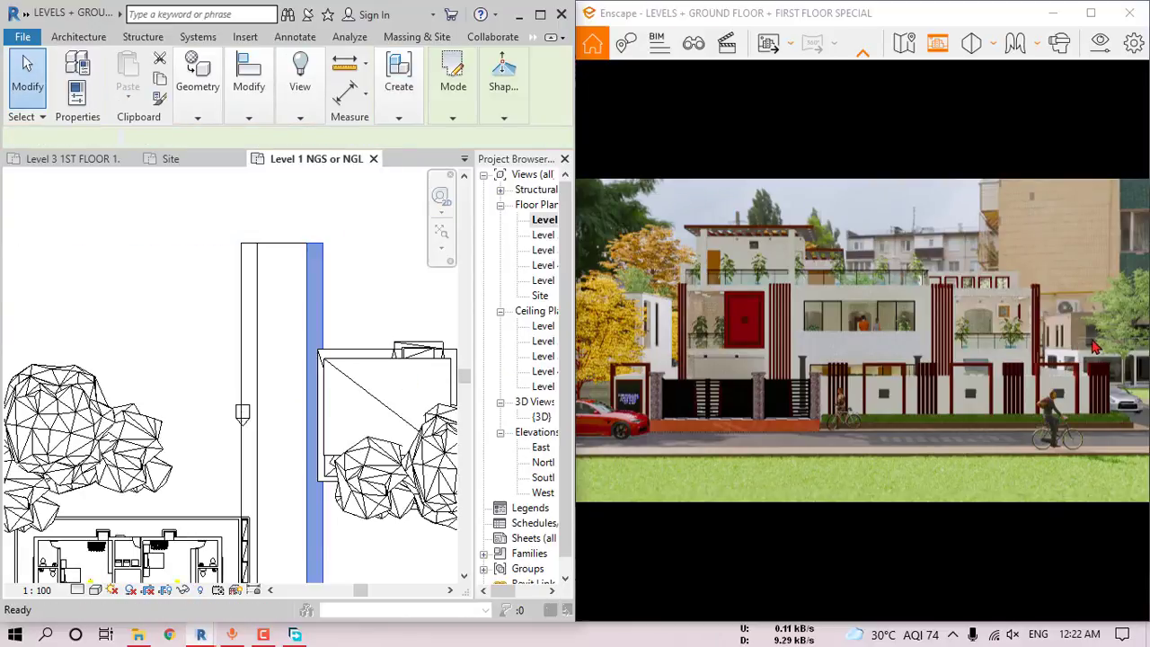
- Move the elm overlapping the copied house southwest, into the gap between the two houses east of the side road
scroll(367, 431, down, 2)
middle_drag(368, 431, 385, 350)
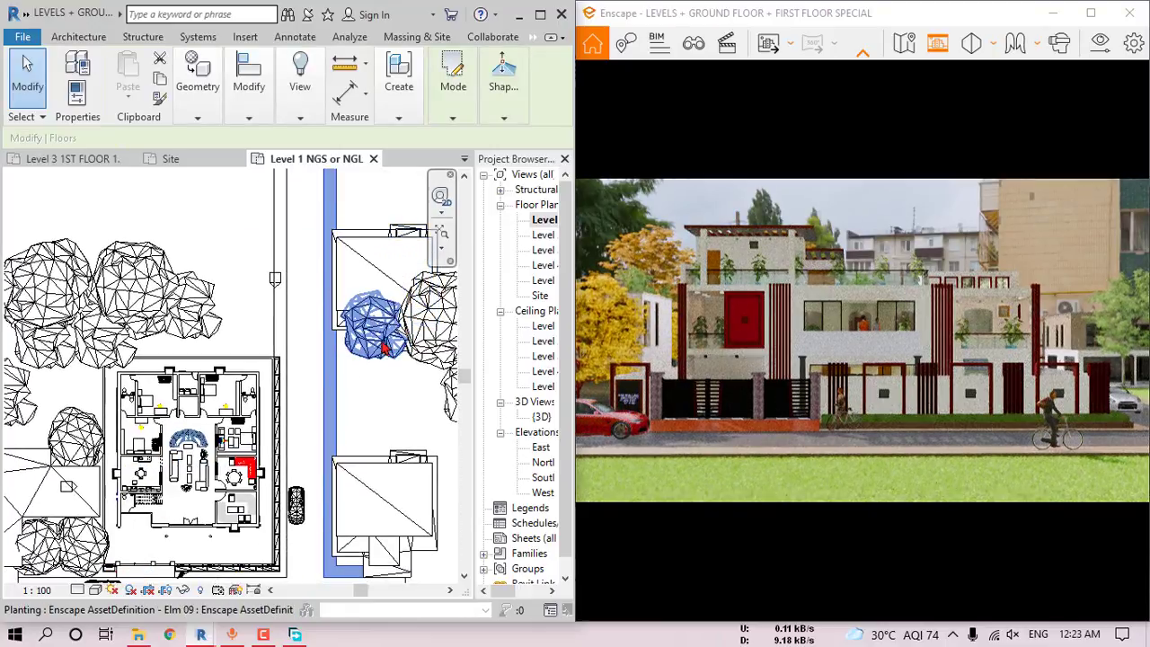
click(368, 357)
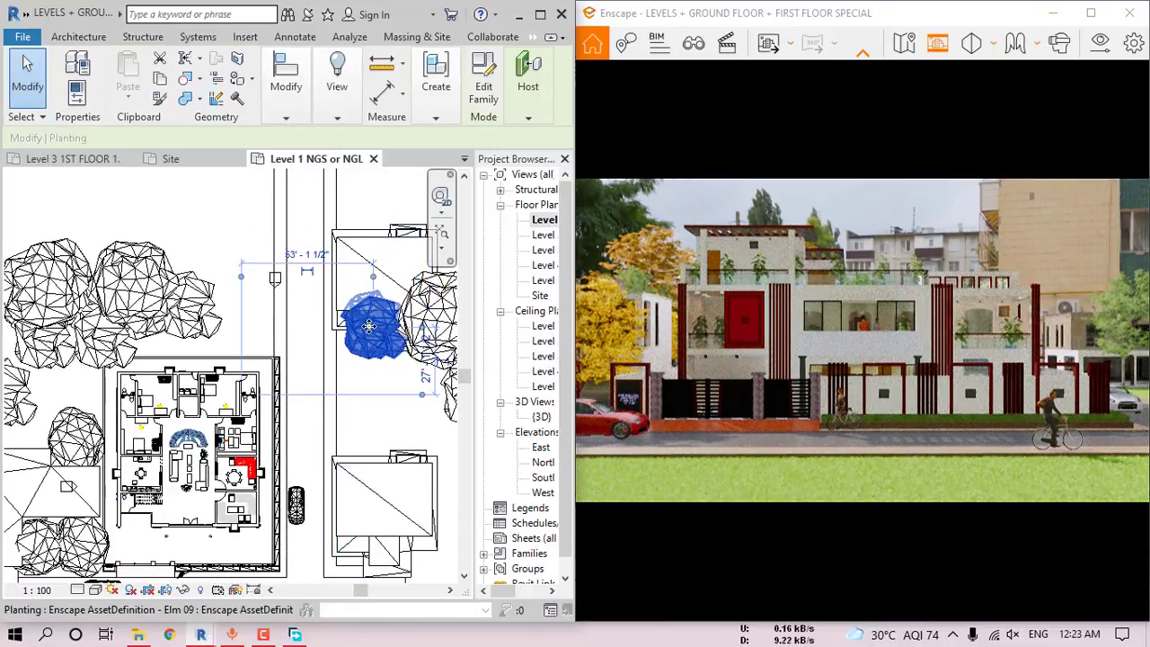
scroll(368, 284, up, 2)
drag(368, 284, 358, 381)
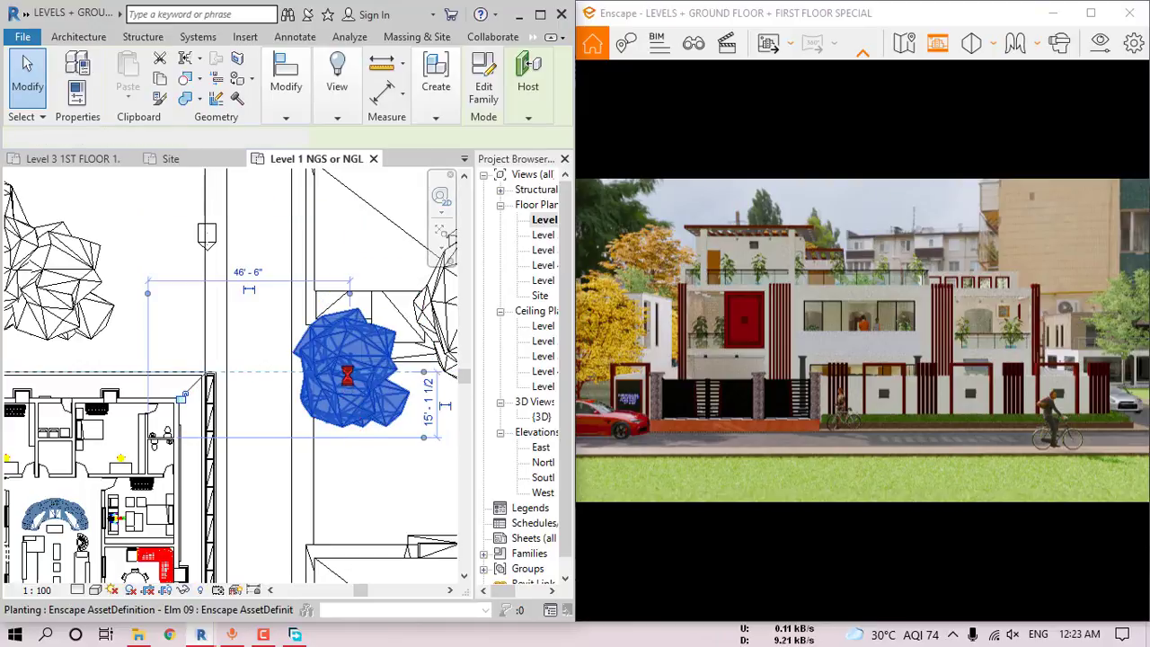
- Copy the elm about 29' straight south and rotate the copy so it differs from the original
key(c)
key(o)
click(349, 374)
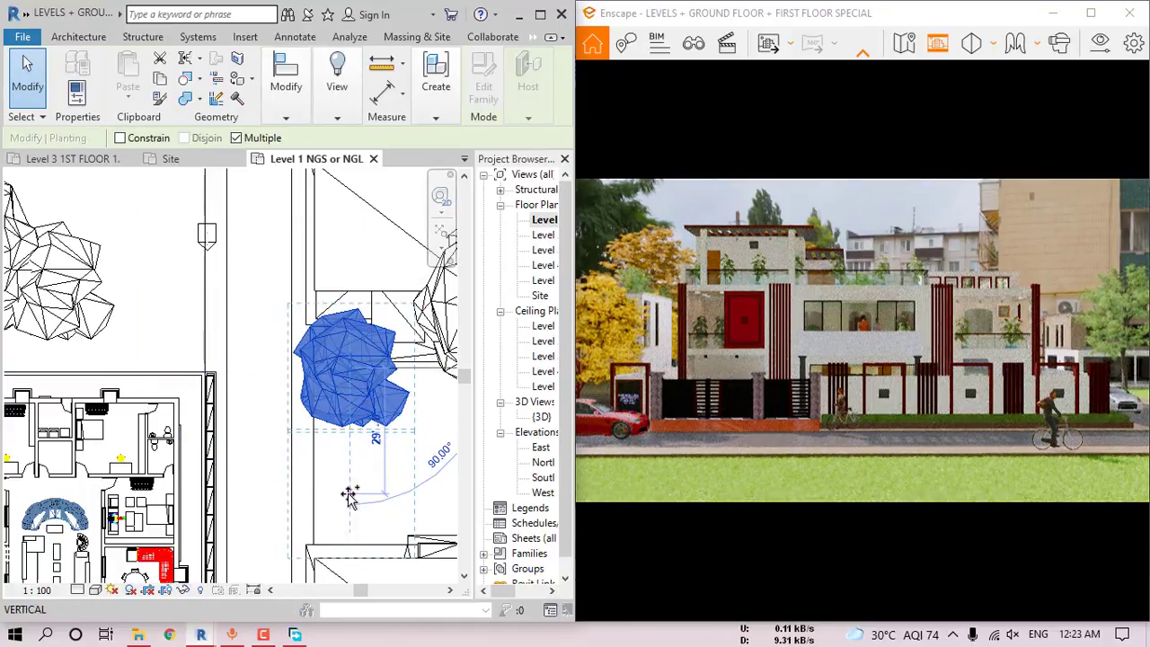
click(349, 498)
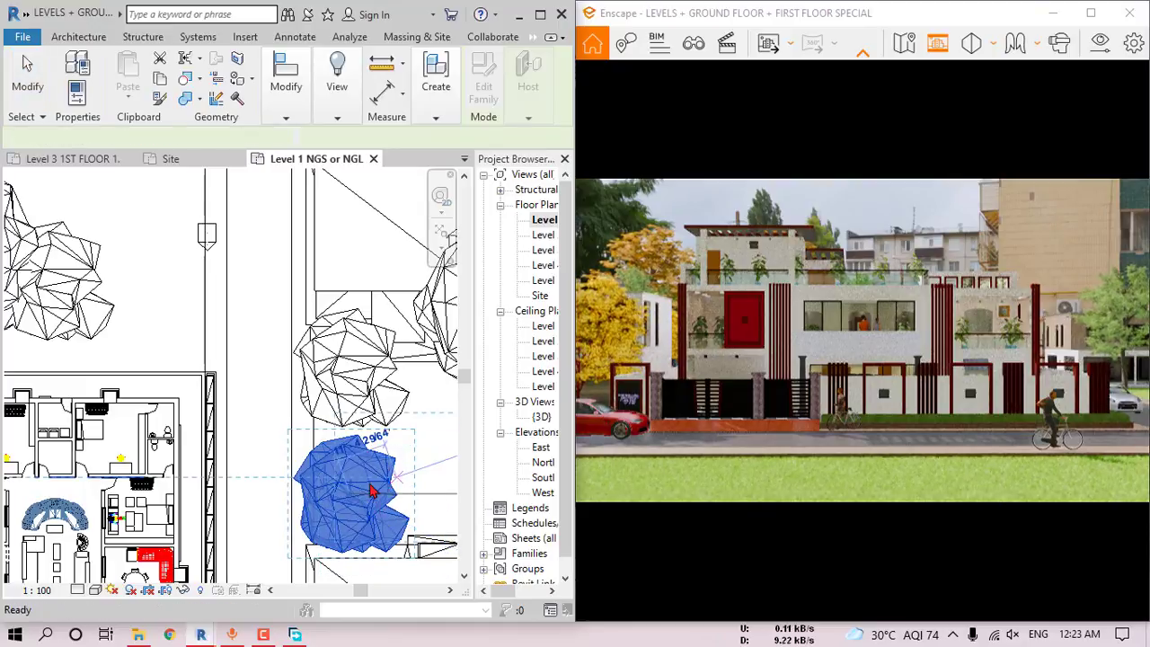
key(Escape)
key(Escape)
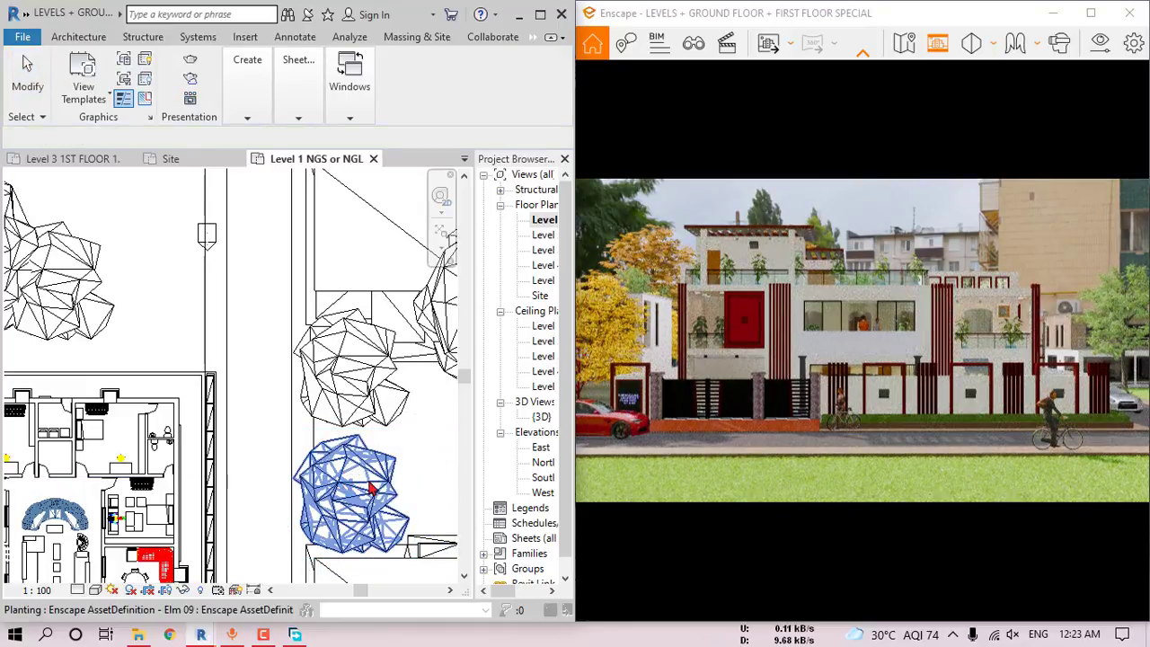
click(365, 482)
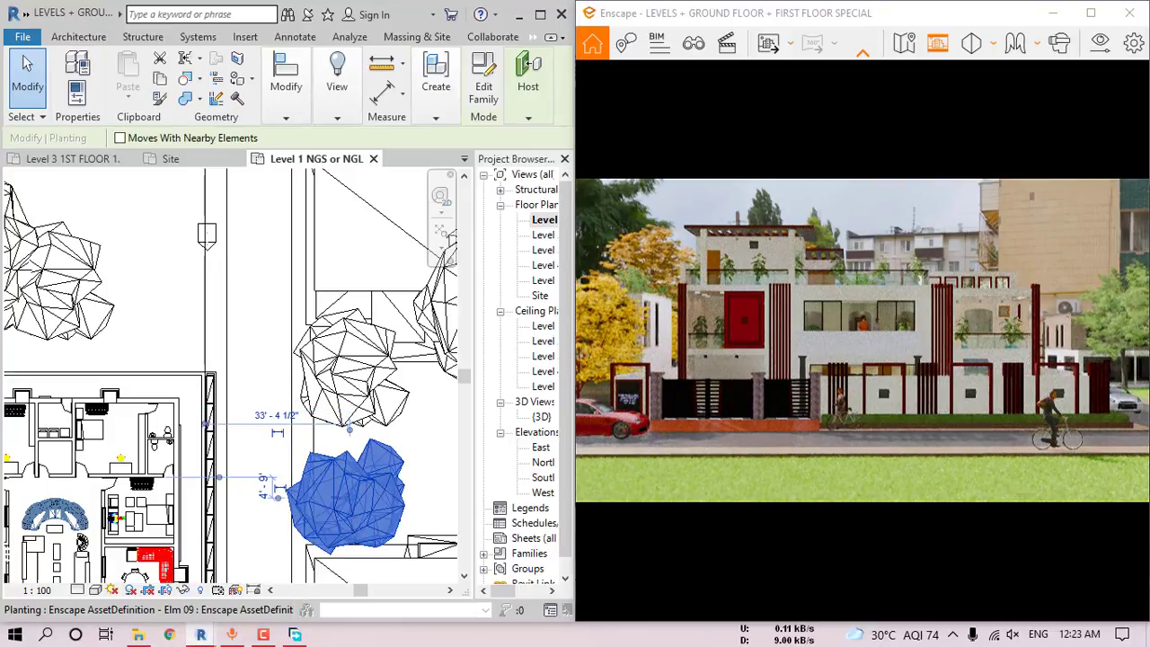
- Maximize the Enscape render window and raise the skybox brightness to about 22,255 lux in the visual settings
click(1091, 12)
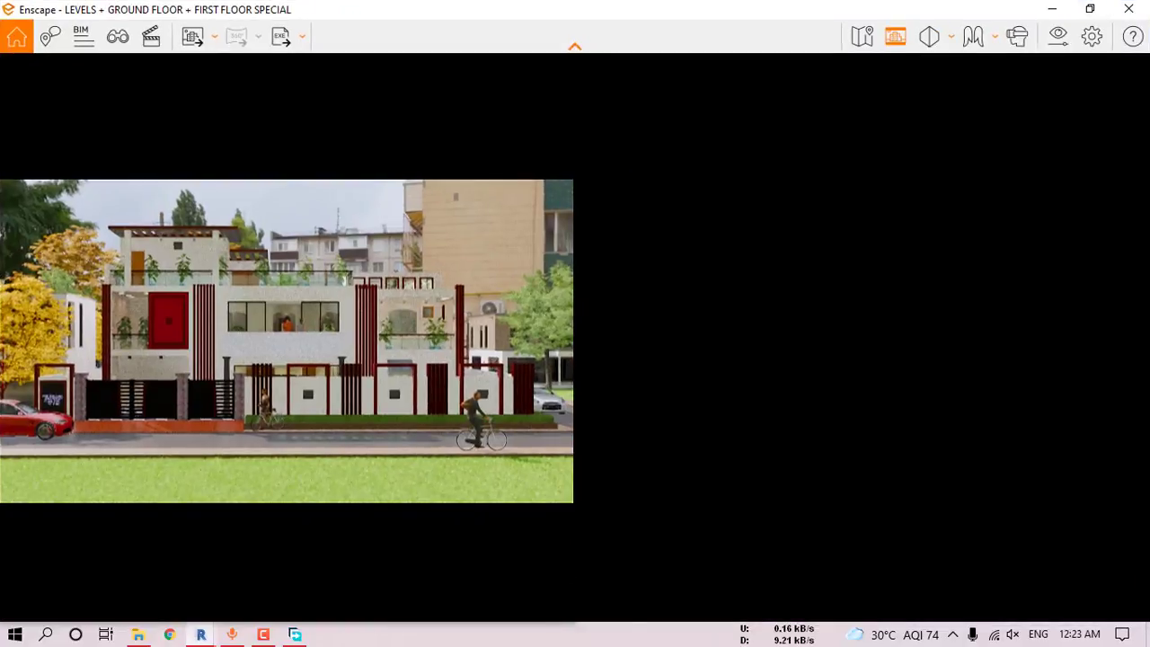
click(1059, 37)
drag(903, 81, 753, 92)
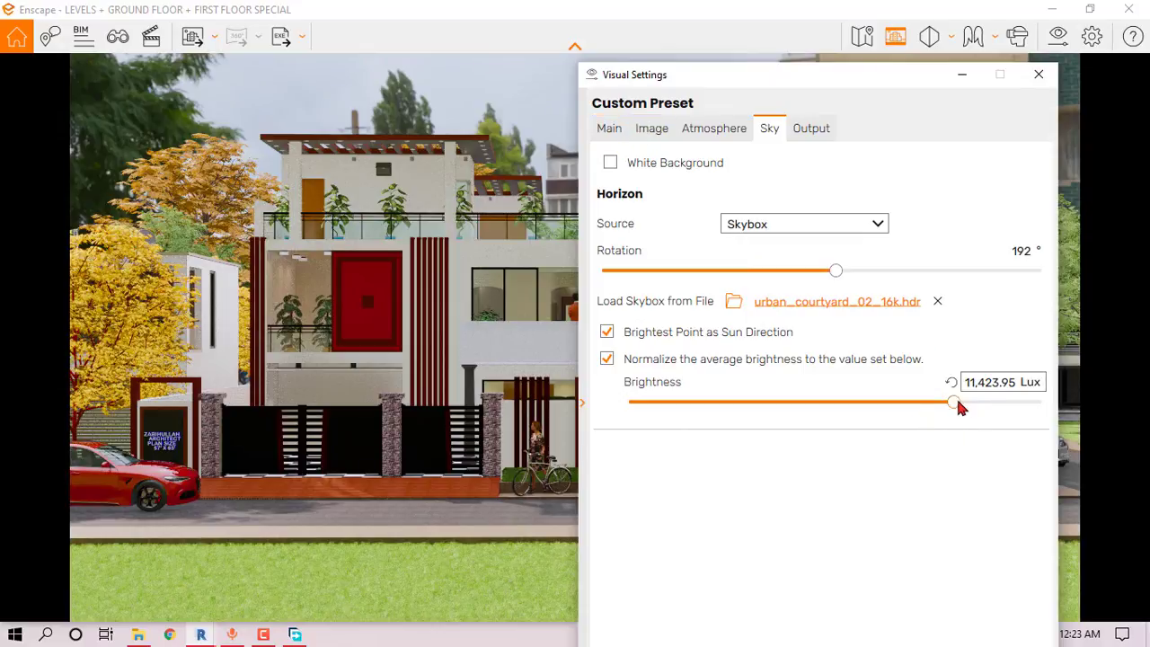
drag(958, 406, 976, 407)
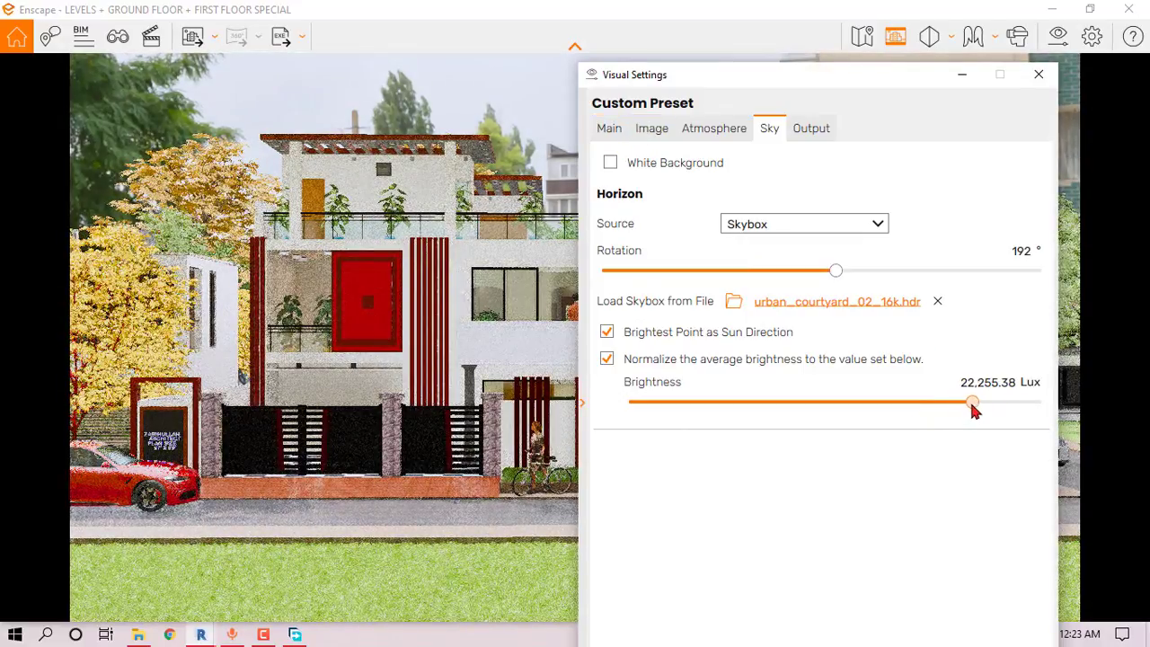
- Check the main, image and atmosphere settings, and set the skybox brightness to about 18,000 lux
click(612, 129)
mouse_move(701, 394)
mouse_down()
mouse_move(708, 402)
mouse_move(689, 399)
mouse_up()
click(651, 128)
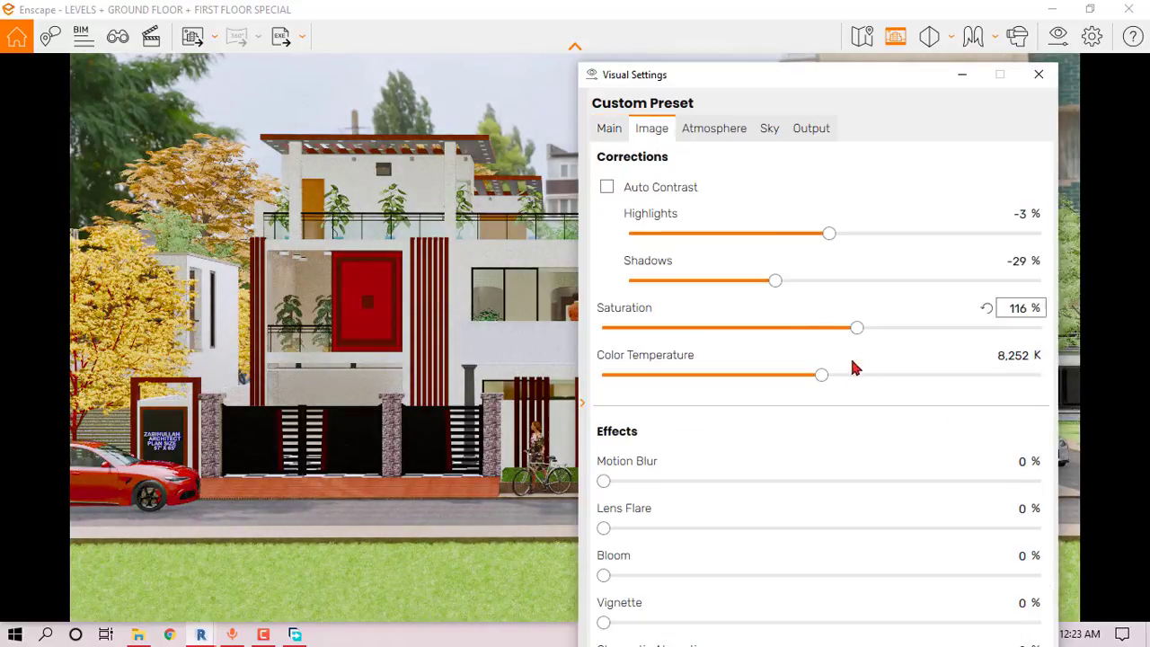
click(710, 131)
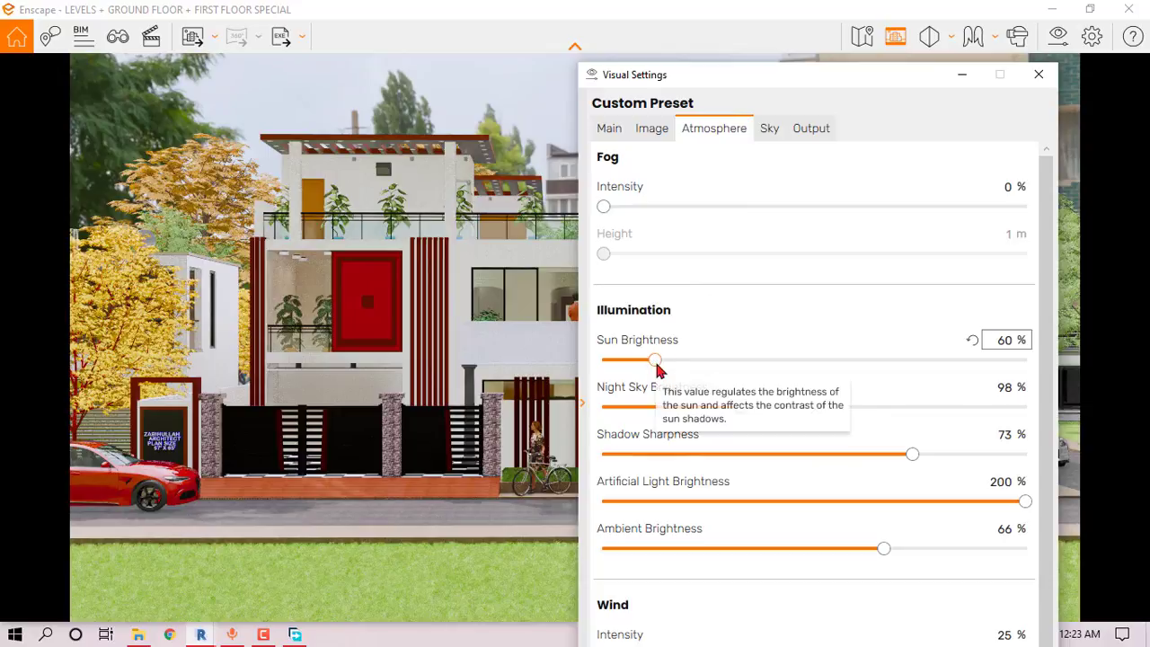
click(769, 133)
drag(972, 411, 967, 411)
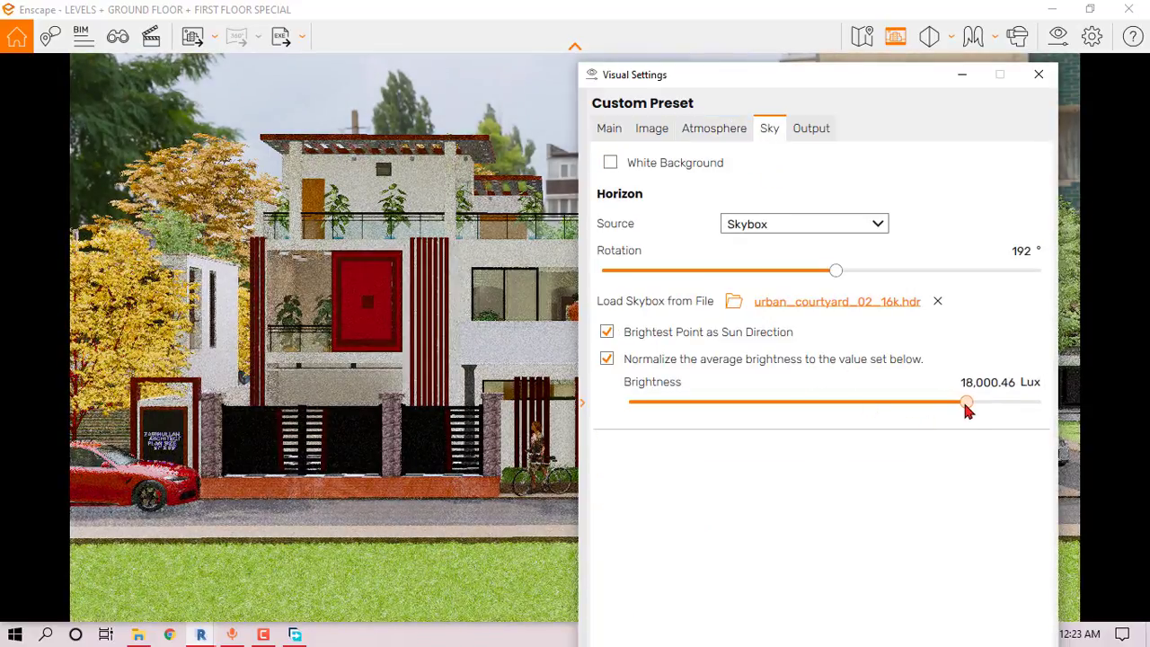
click(896, 36)
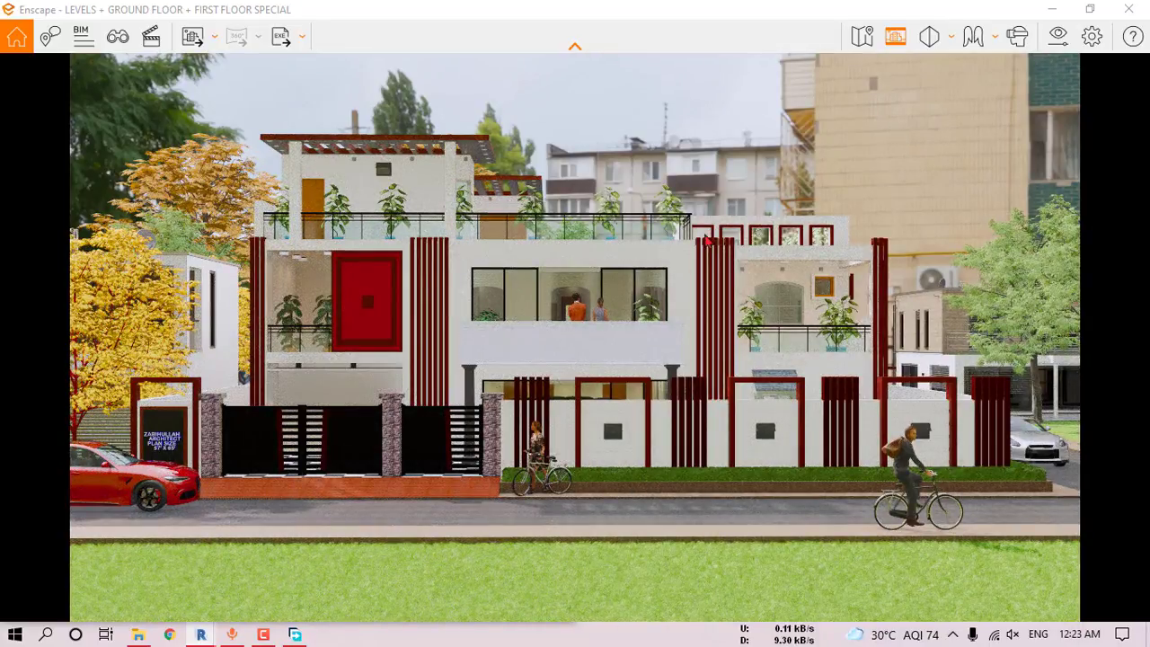
- Switch to the Revit window and open the Level 3 1st floor plan
mouse_move(203, 636)
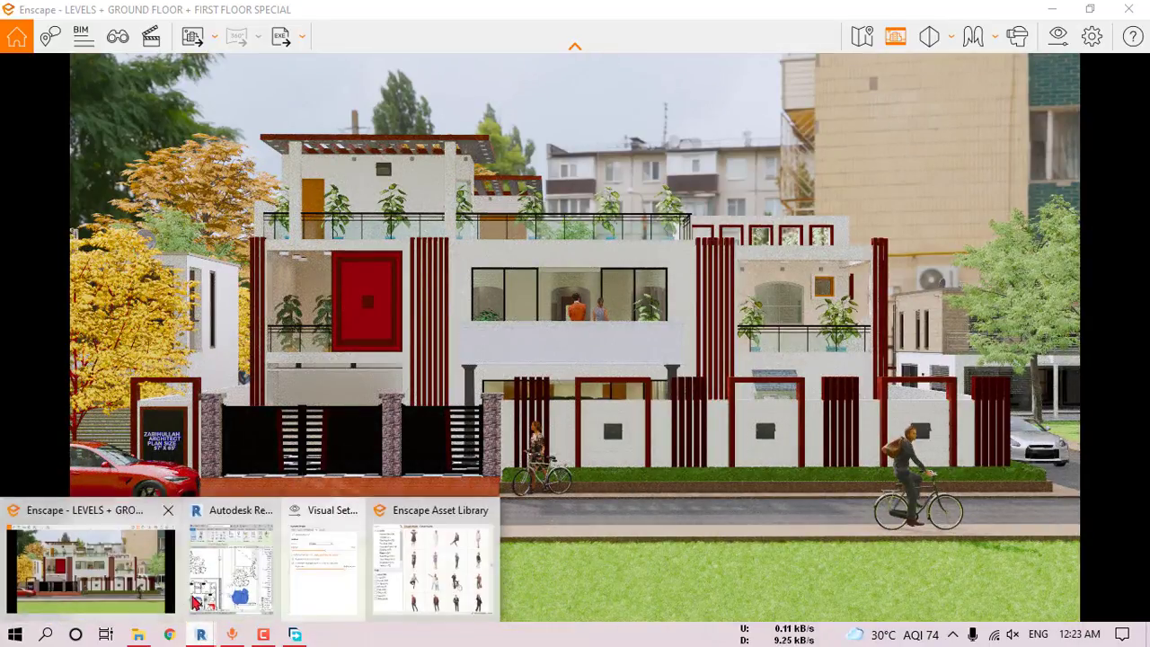
click(227, 566)
scroll(213, 460, down, 4)
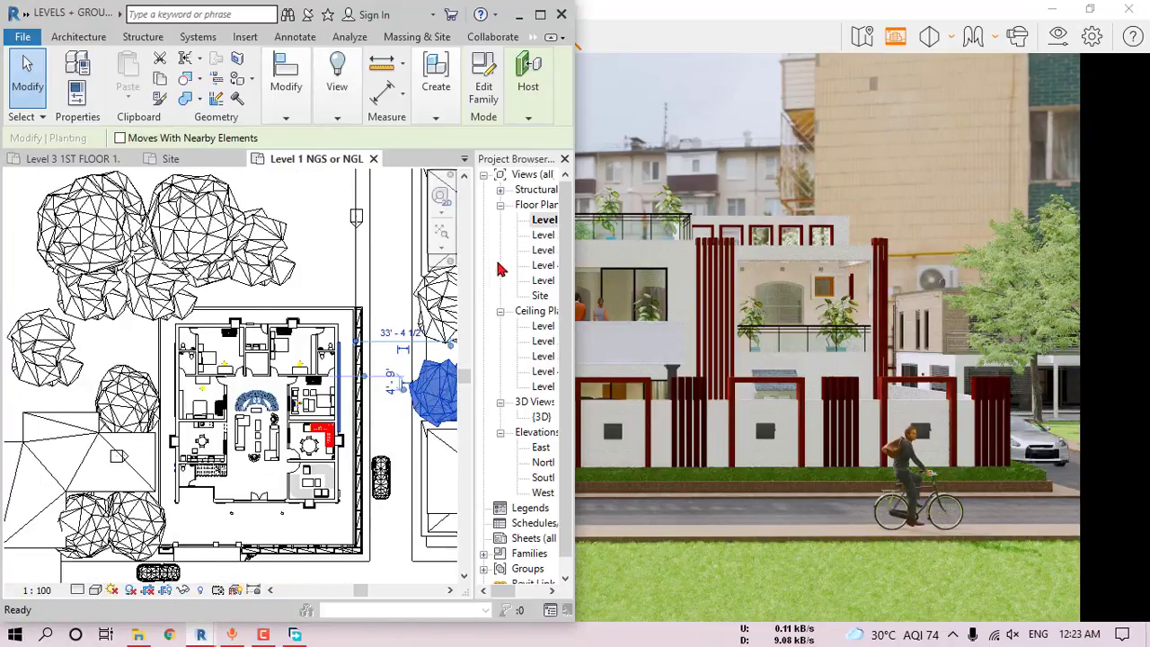
double_click(543, 234)
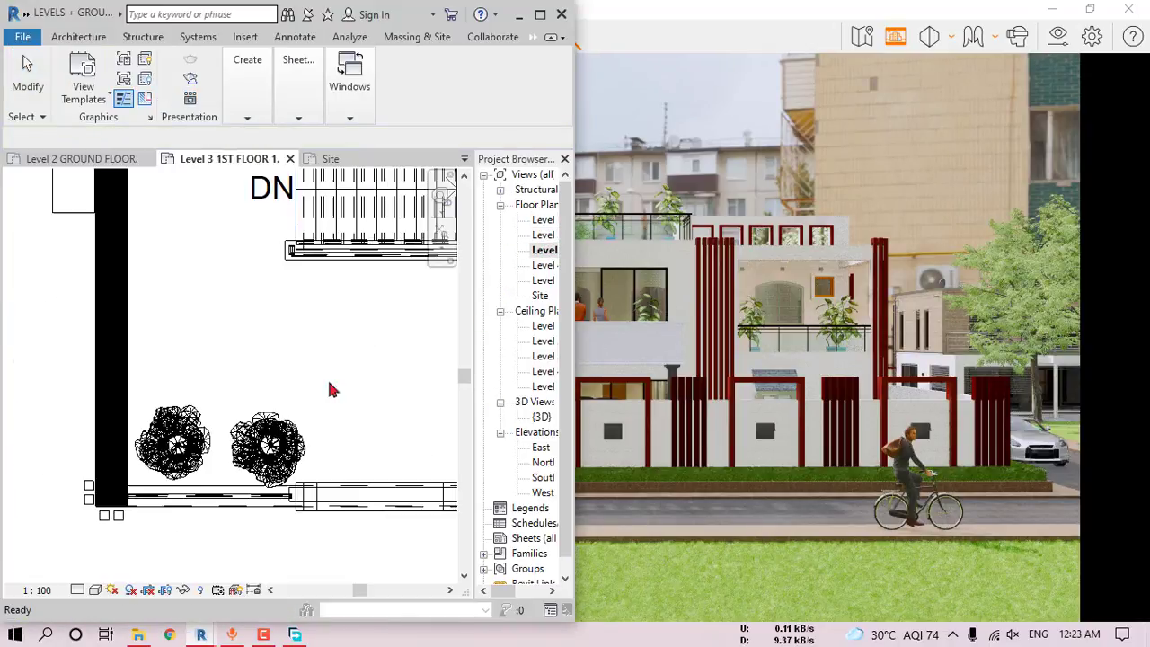
- Rotate the two walking people on the front balcony so they face the street
click(256, 414)
scroll(276, 427, down, 4)
middle_drag(431, 463, 256, 409)
scroll(290, 420, up, 3)
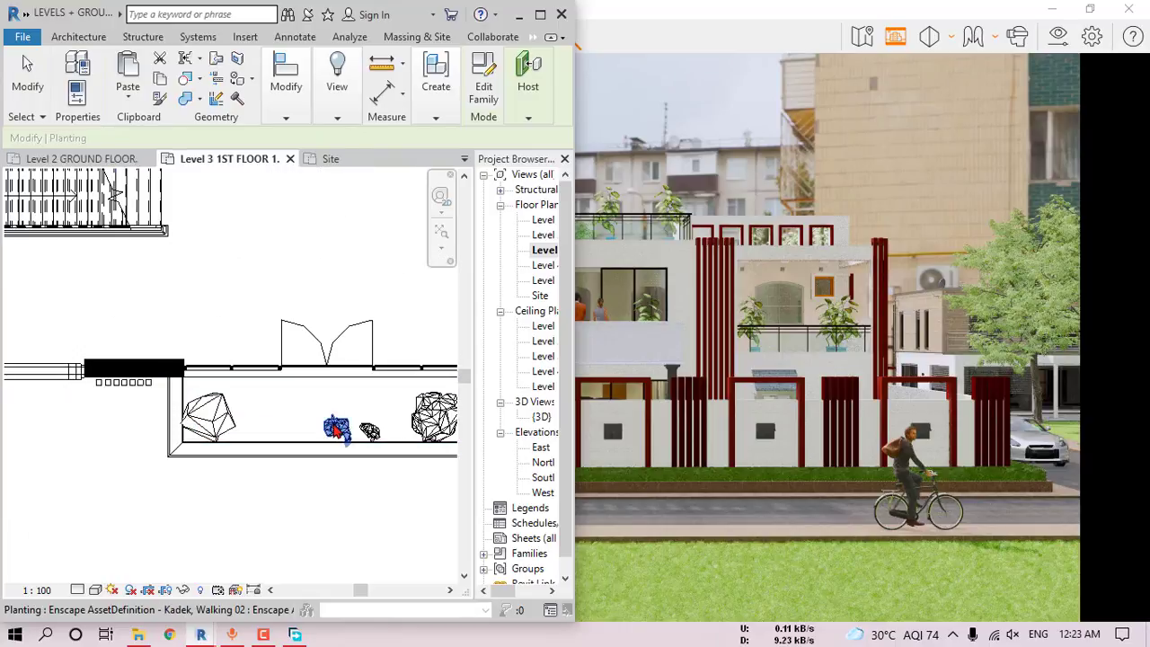
scroll(368, 436, up, 3)
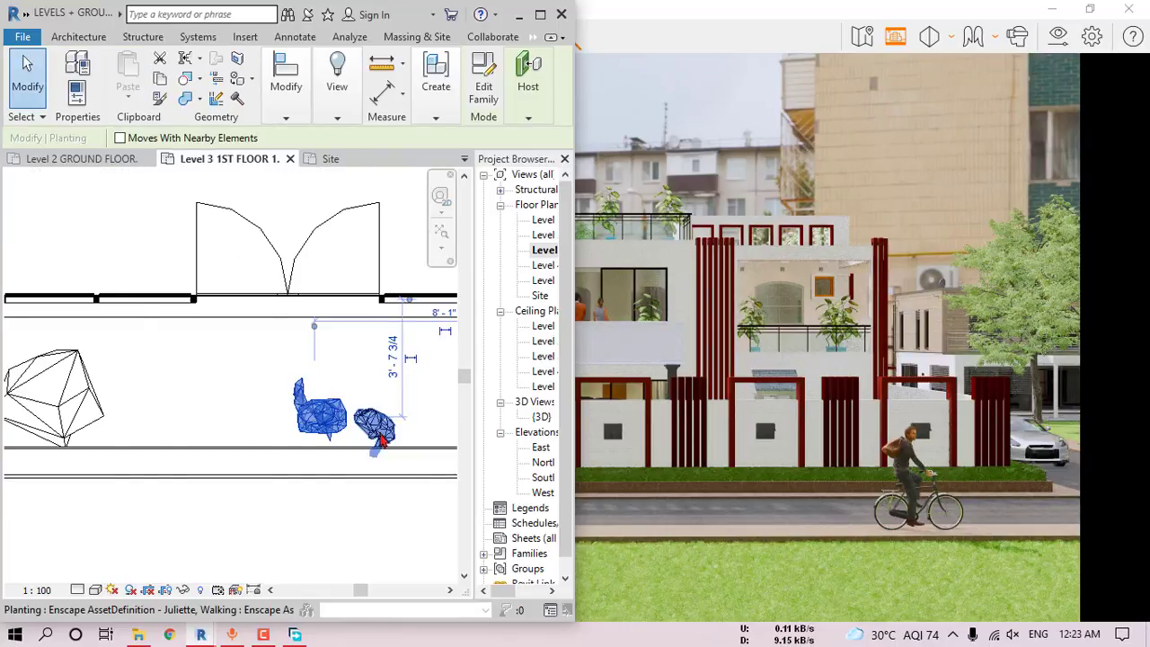
click(413, 439)
key(Escape)
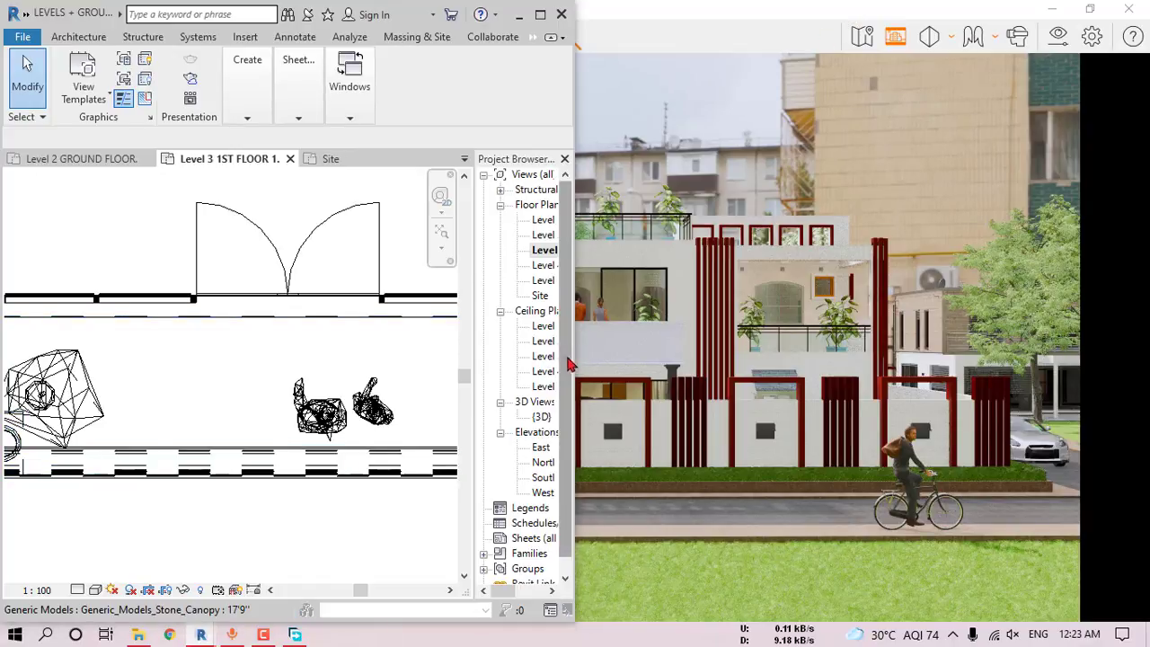
- Switch back to Enscape and create a view of the front facade named Enscape 3D view 1
click(593, 324)
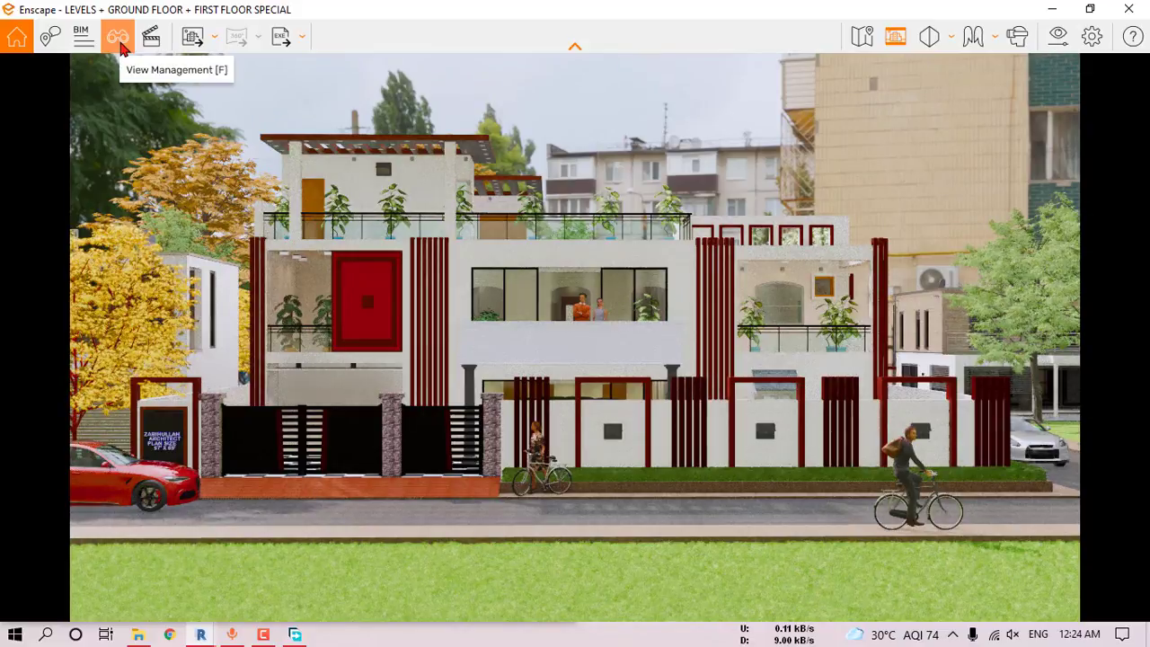
click(119, 40)
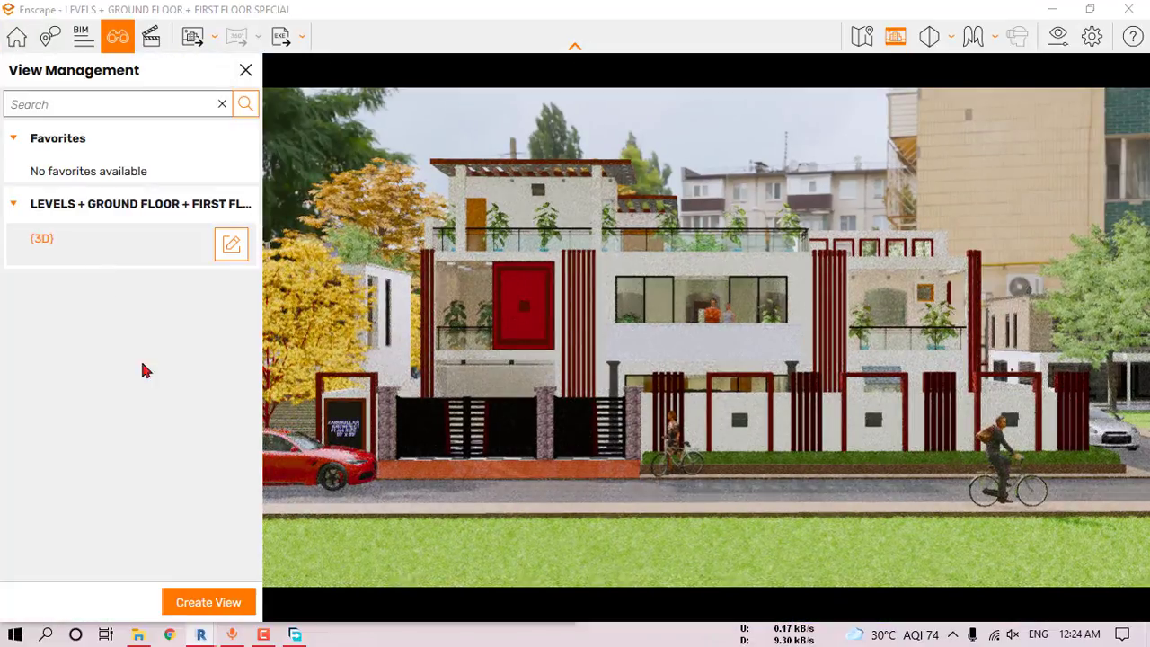
click(226, 602)
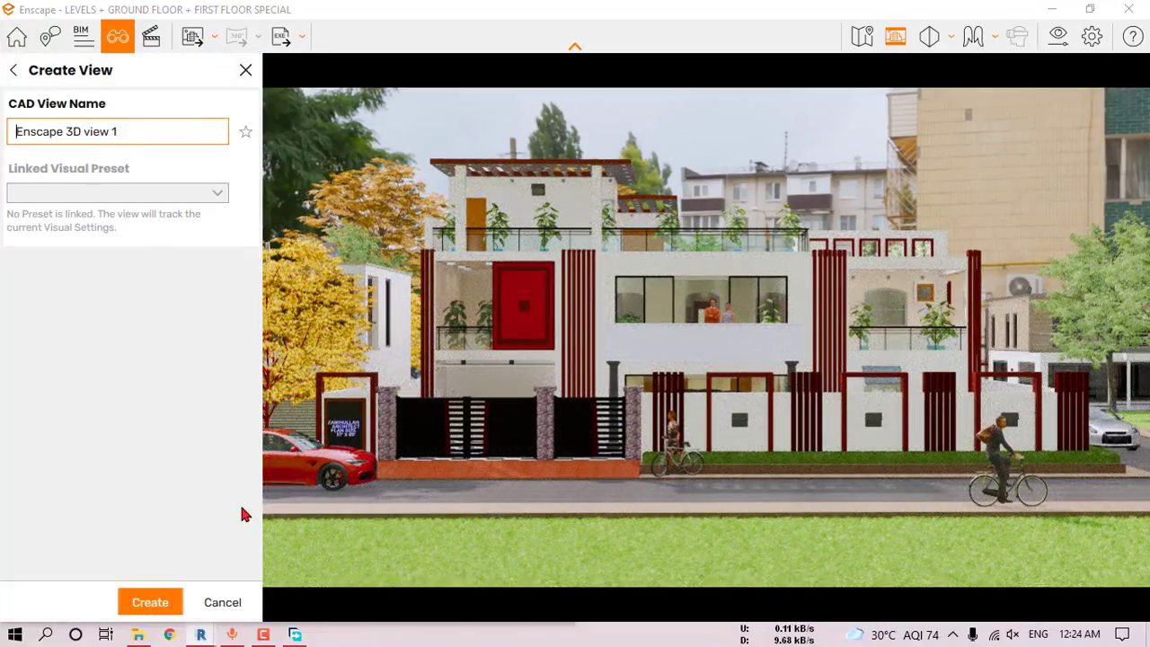
click(150, 603)
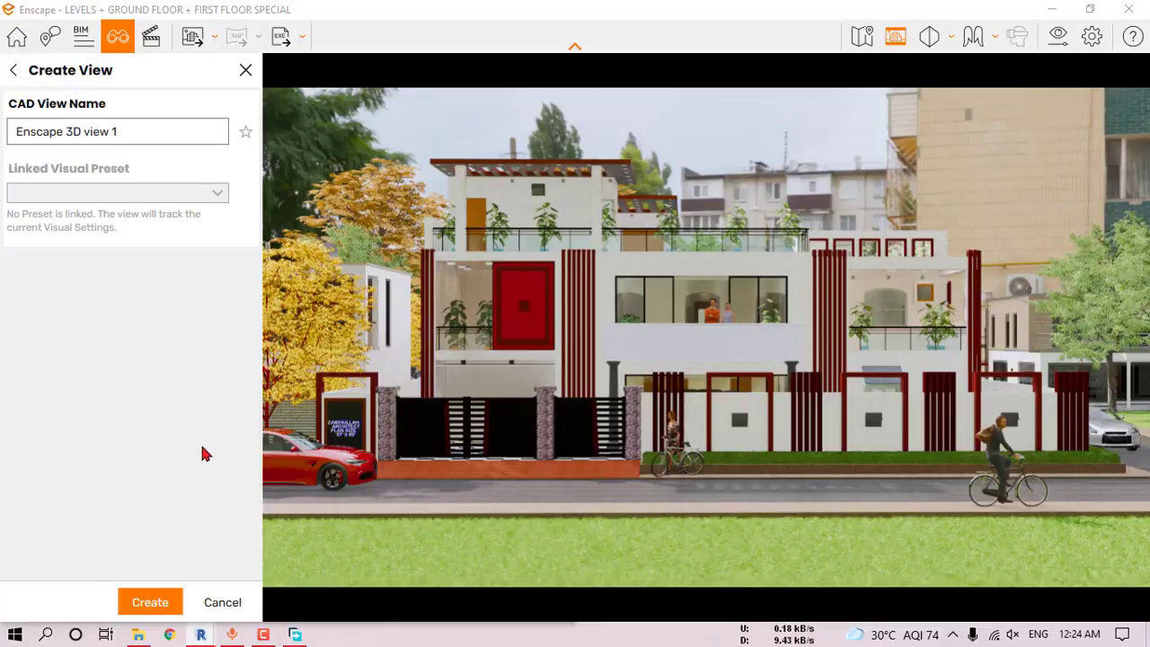
click(14, 72)
click(245, 70)
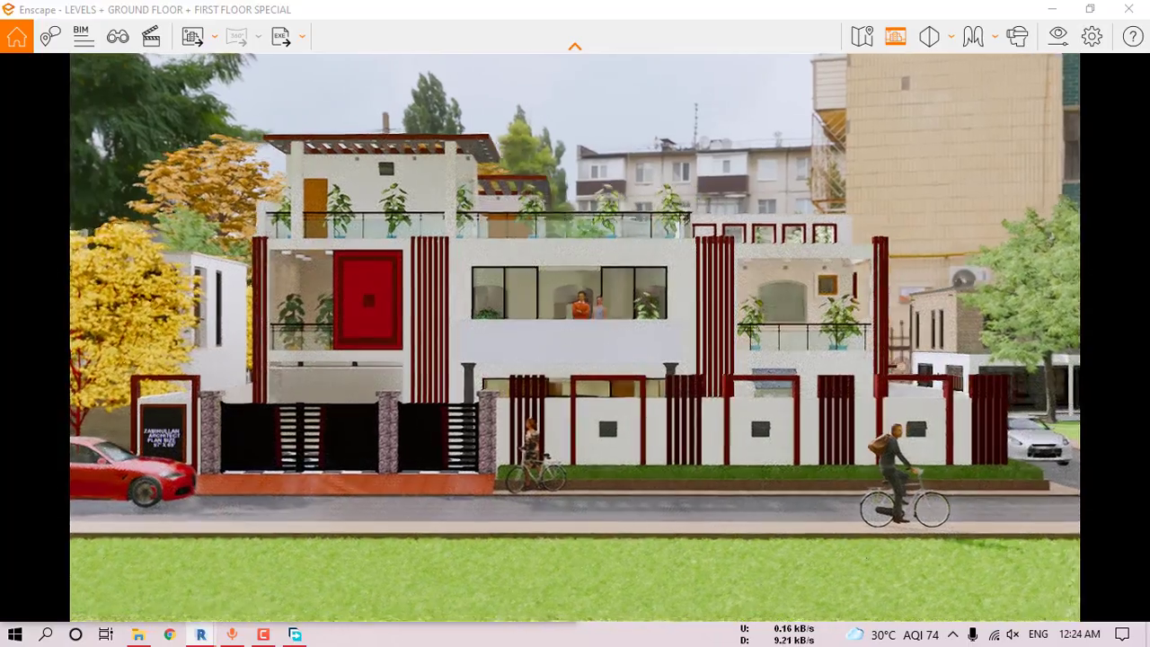
- Reposition the camera to a corner perspective showing the front facade, the long side wall and the cars at the side road junction
right_drag(575, 359, 386, 360)
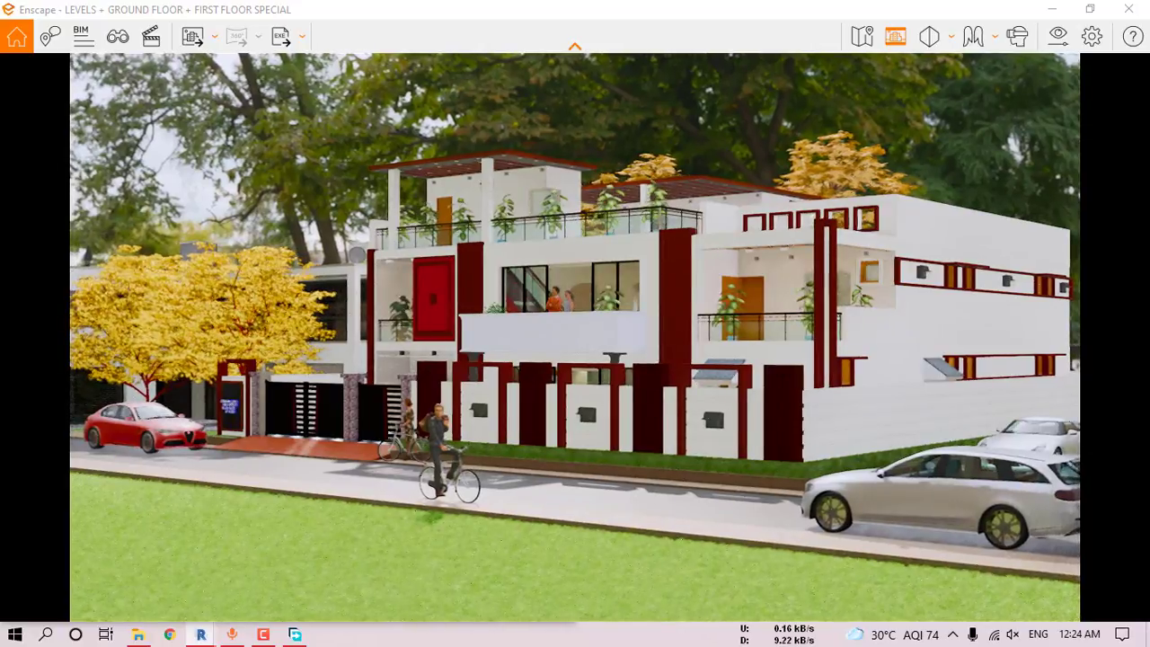
key(d)
key(d)
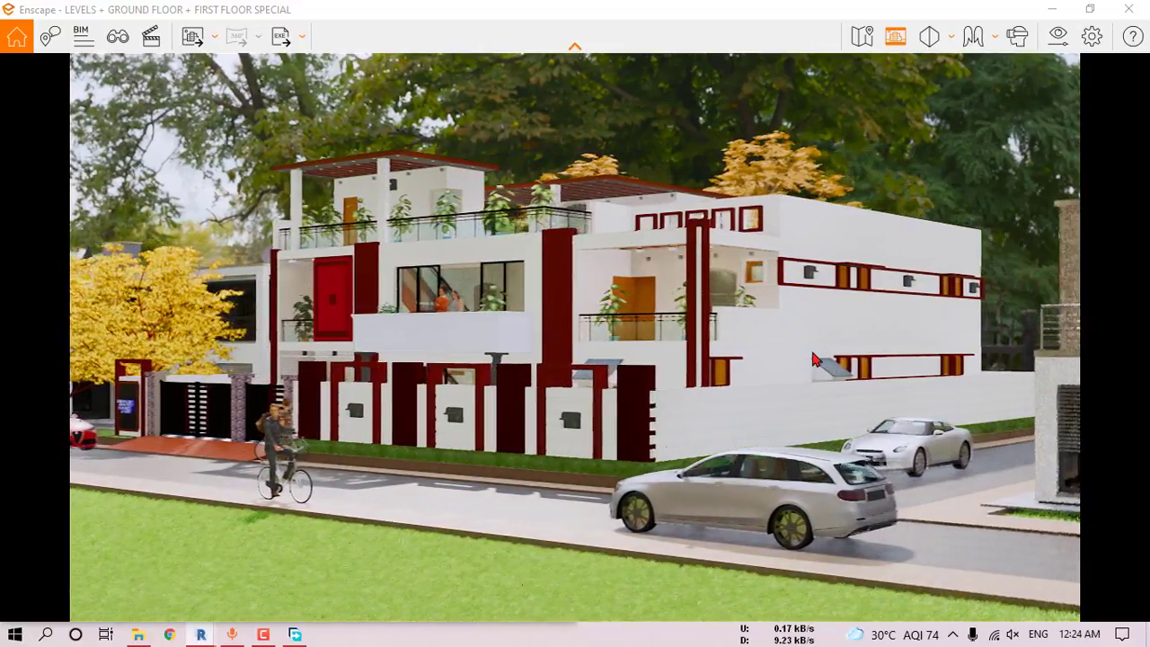
key(d)
key(d)
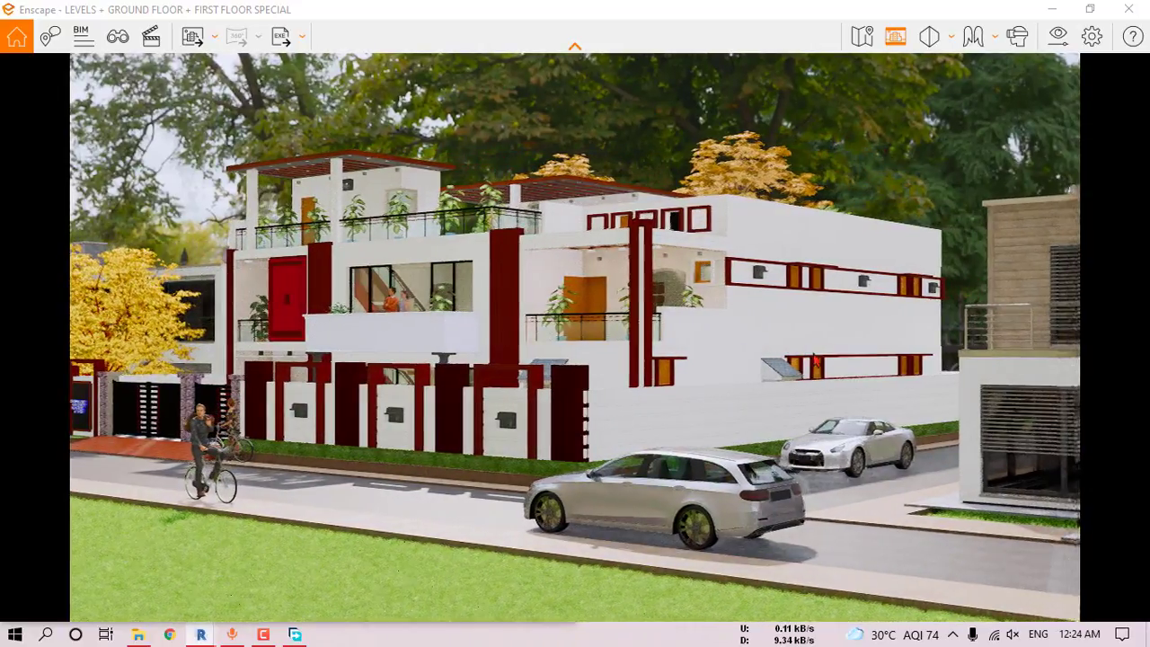
right_click(725, 356)
click(675, 352)
key(d)
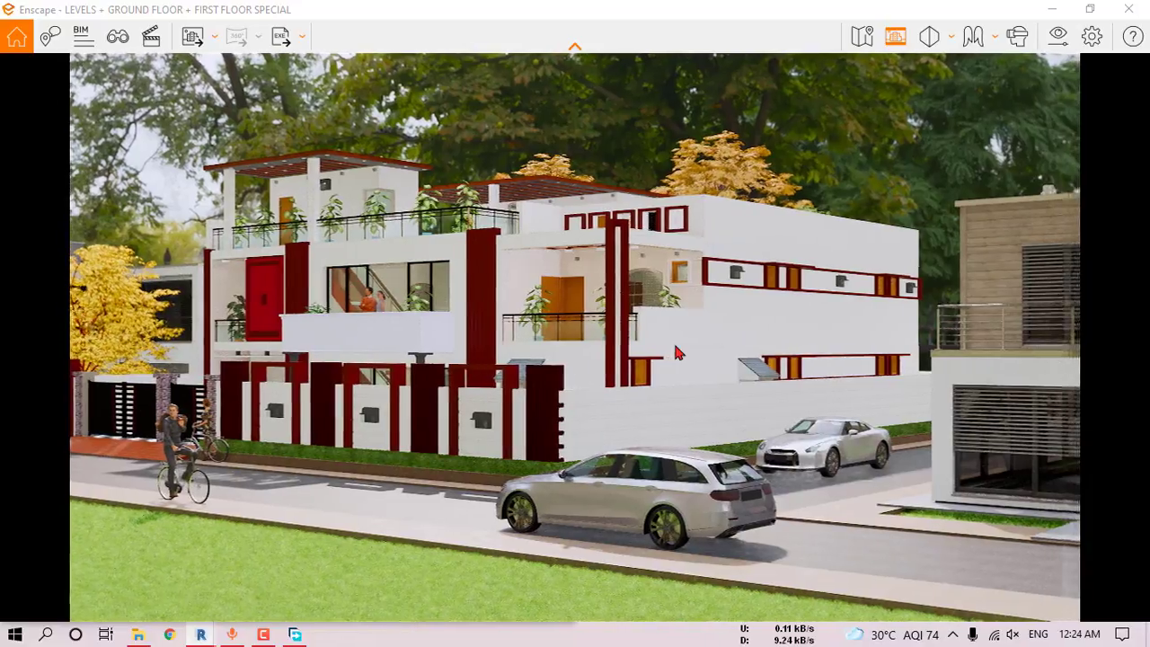
right_drag(679, 354, 728, 354)
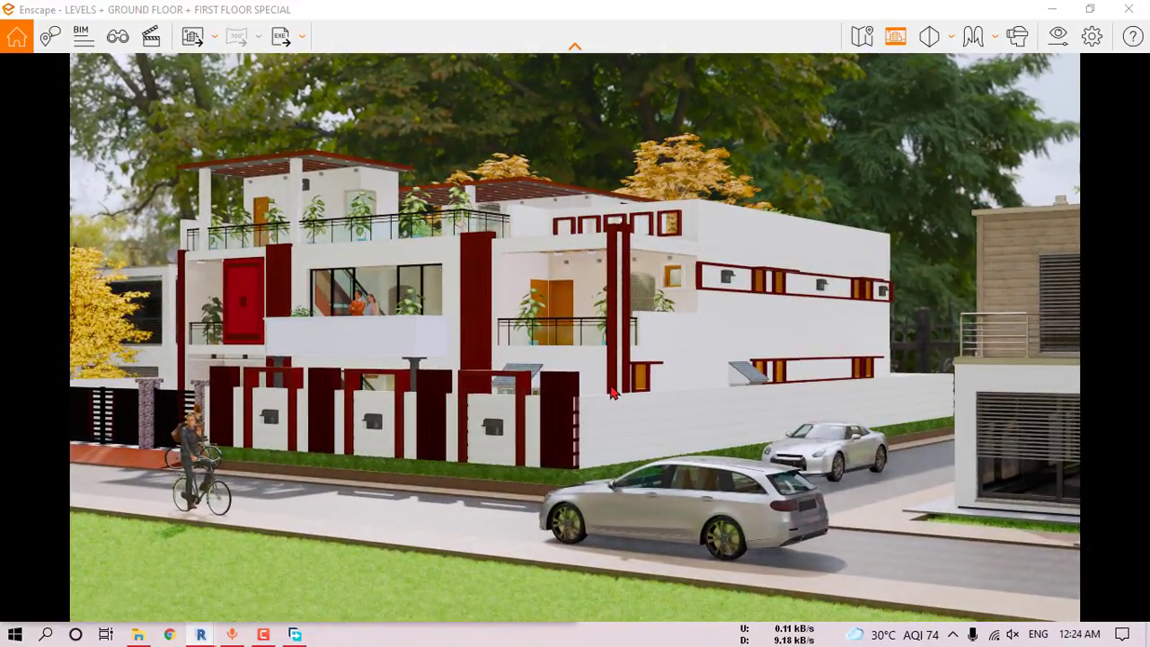
drag(613, 392, 570, 393)
drag(734, 414, 802, 425)
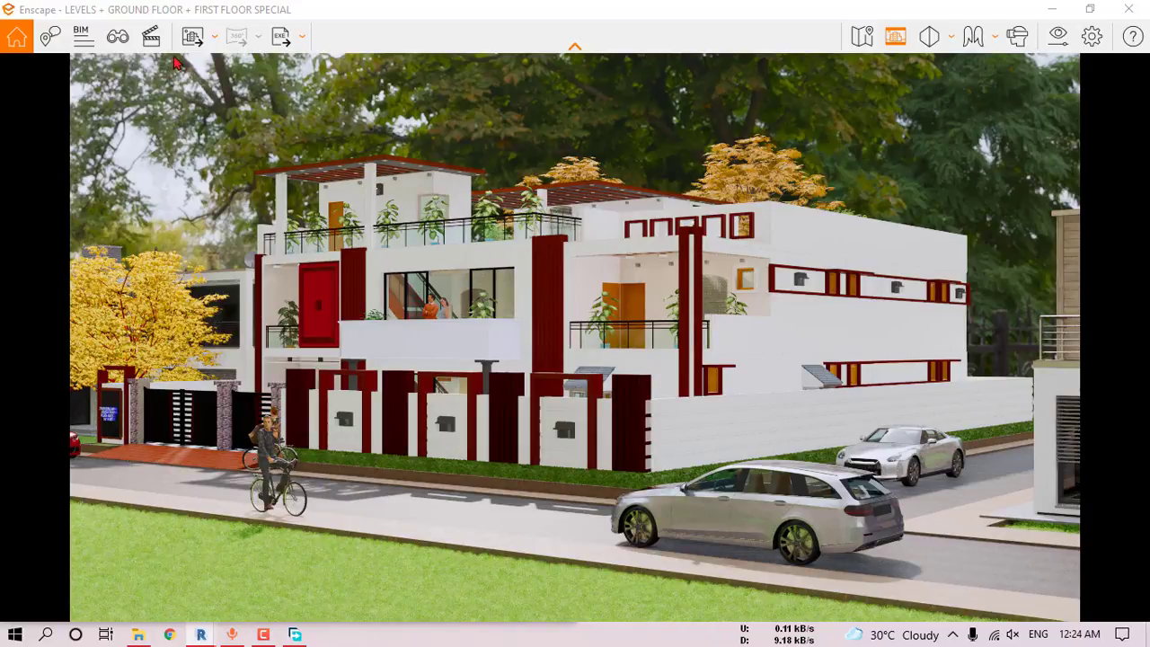
- Save the current corner perspective as a new view named Enscape 3D view 2
click(118, 36)
click(225, 600)
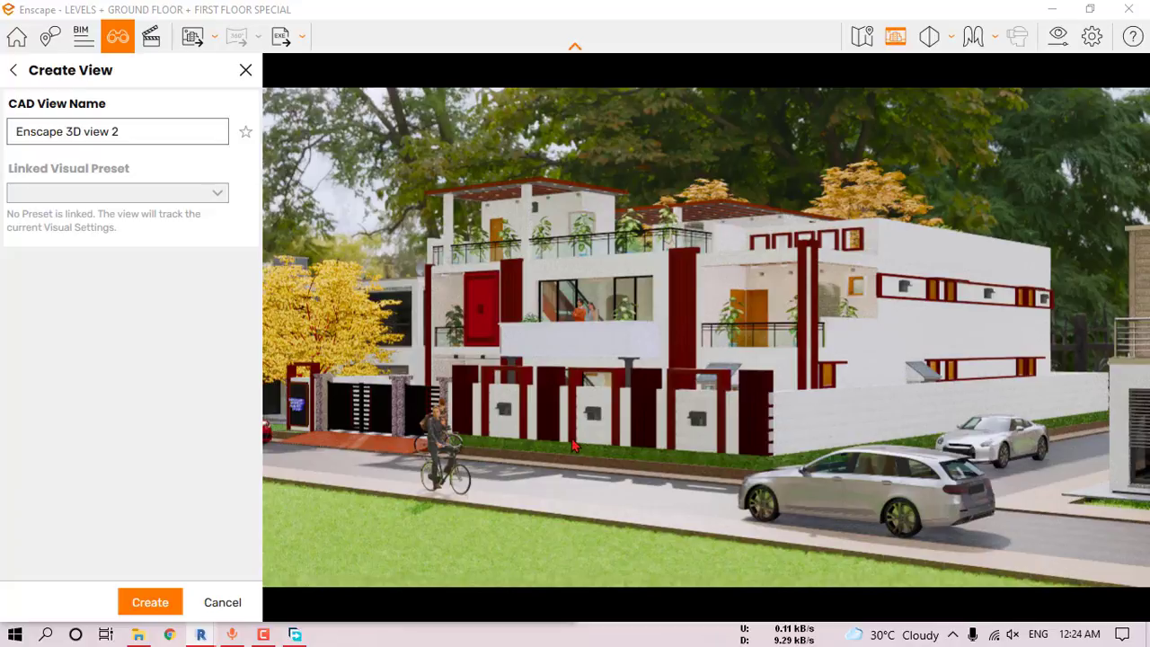
key(Return)
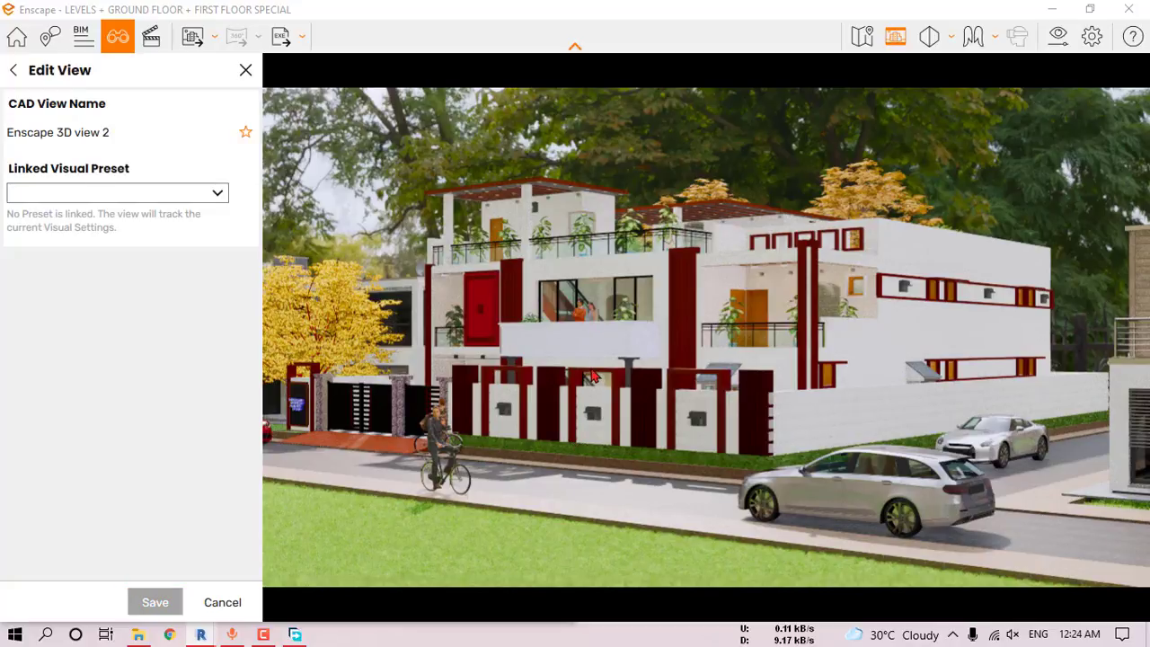
click(245, 72)
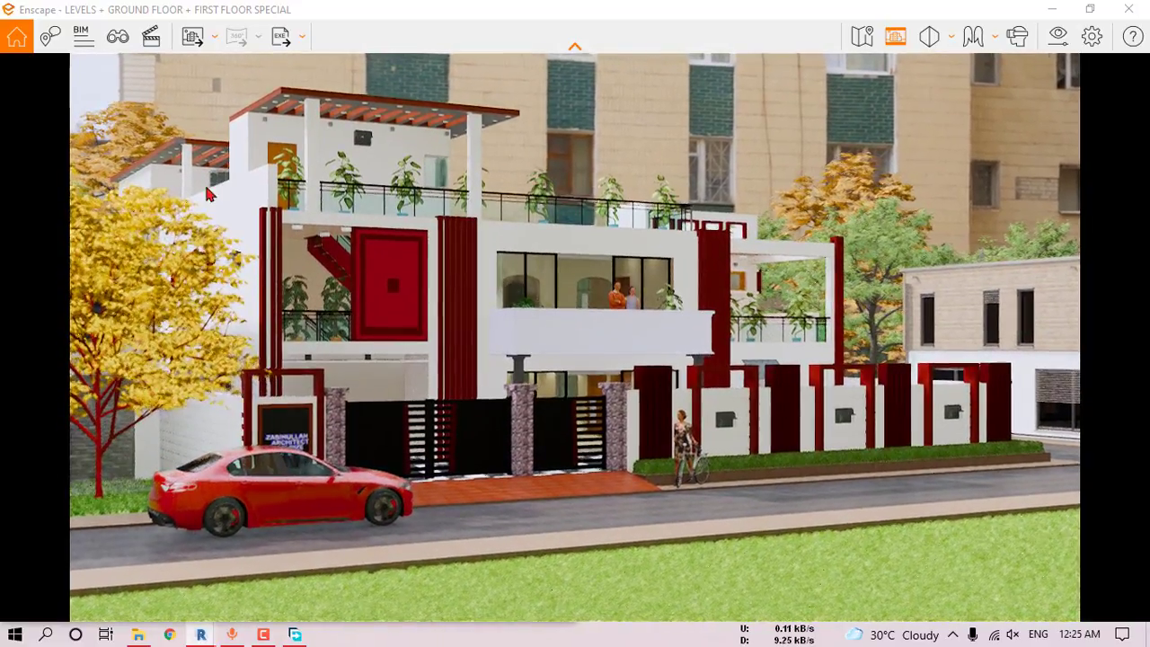
- Save the perspective showing the gate and the red car as a new view named Enscape 3D view 3
click(118, 37)
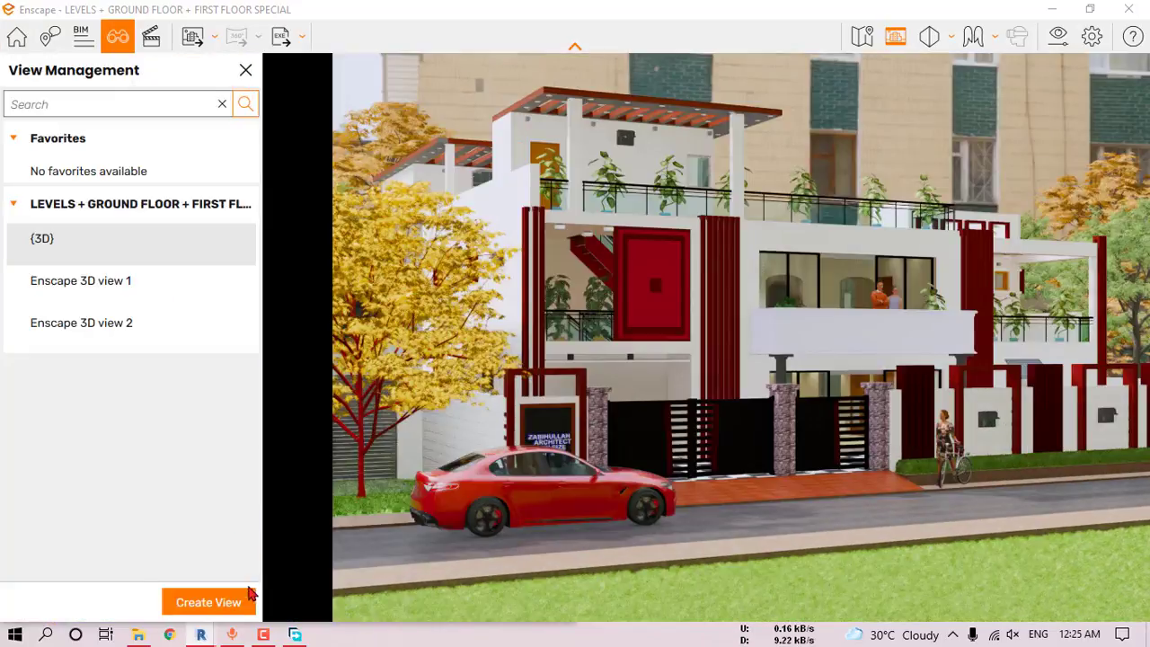
click(221, 600)
click(150, 601)
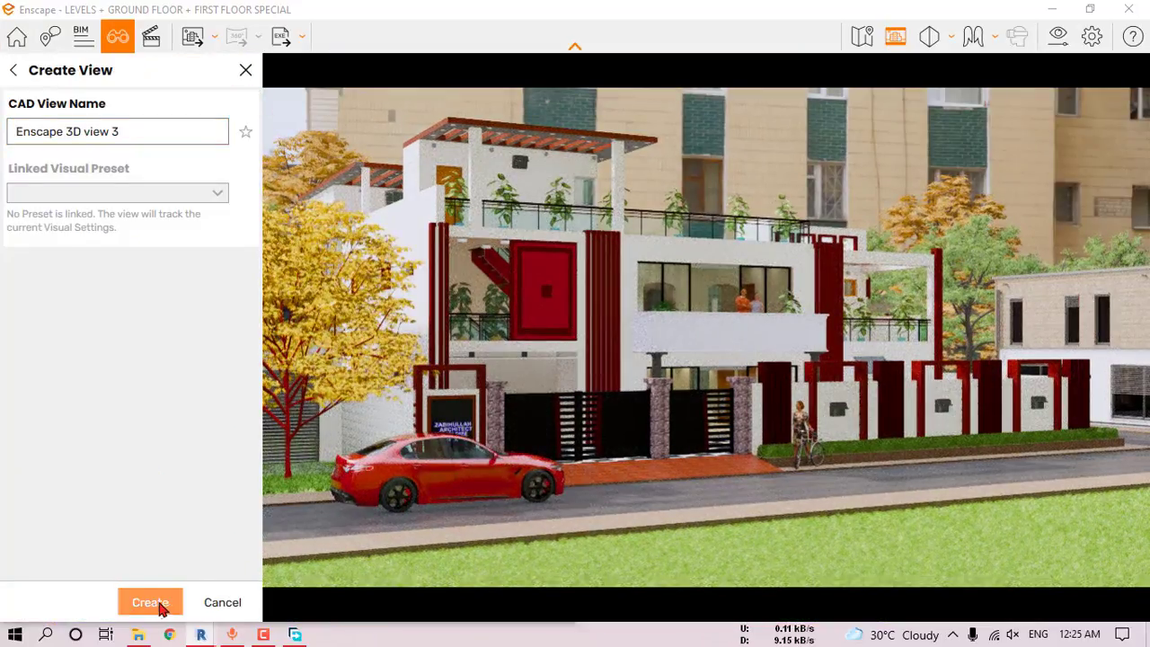
click(245, 71)
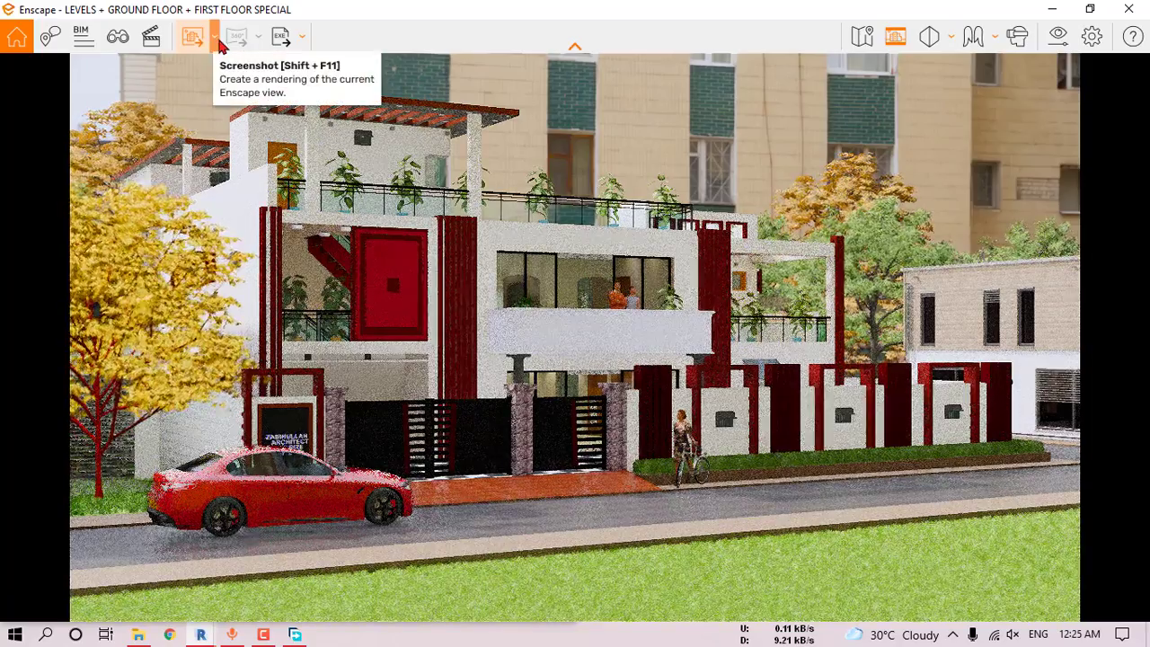
- Start a batch rendering of Enscape 3D view 1, Enscape 3D view 2 and Enscape 3D view 3
click(216, 39)
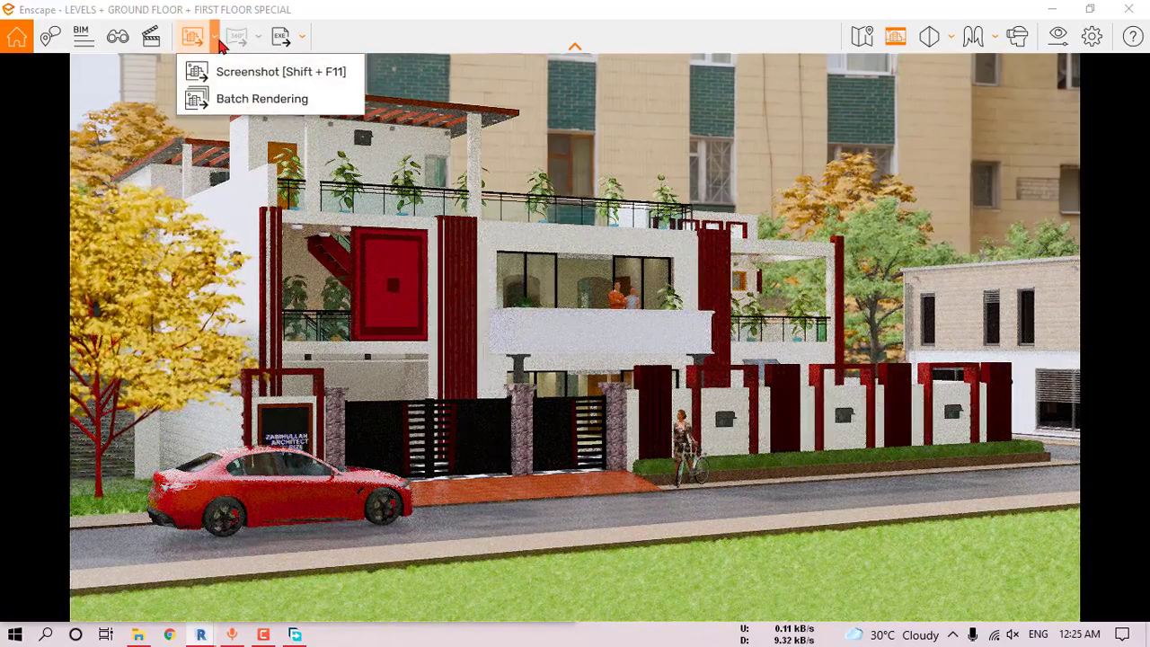
click(262, 99)
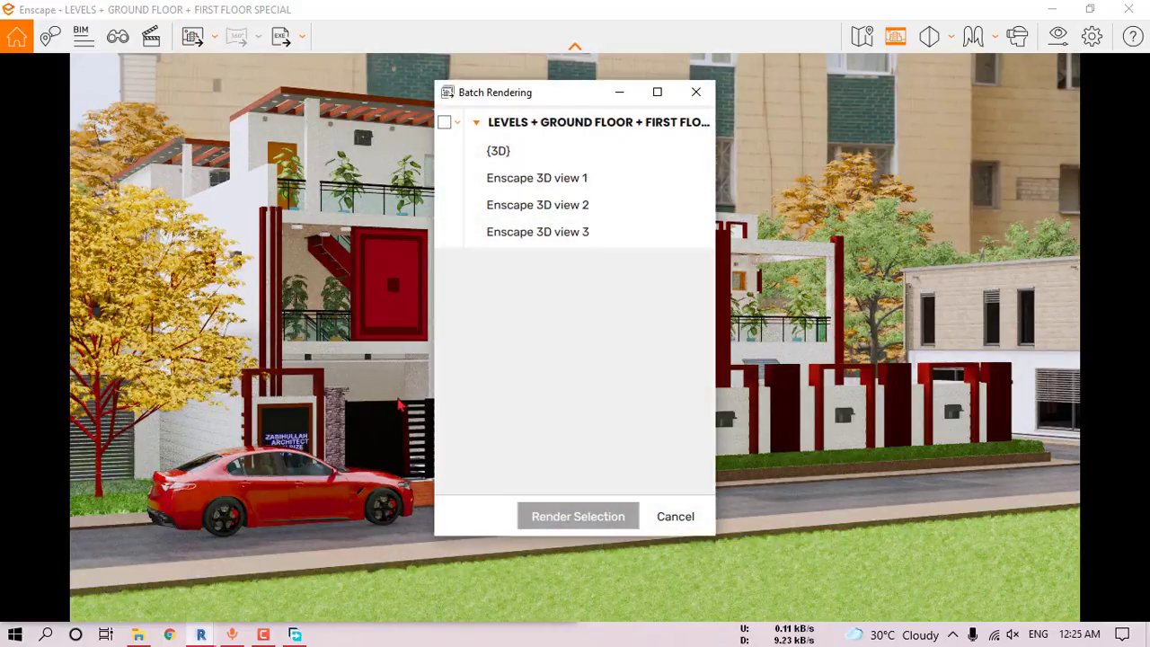
click(444, 177)
click(444, 204)
click(445, 233)
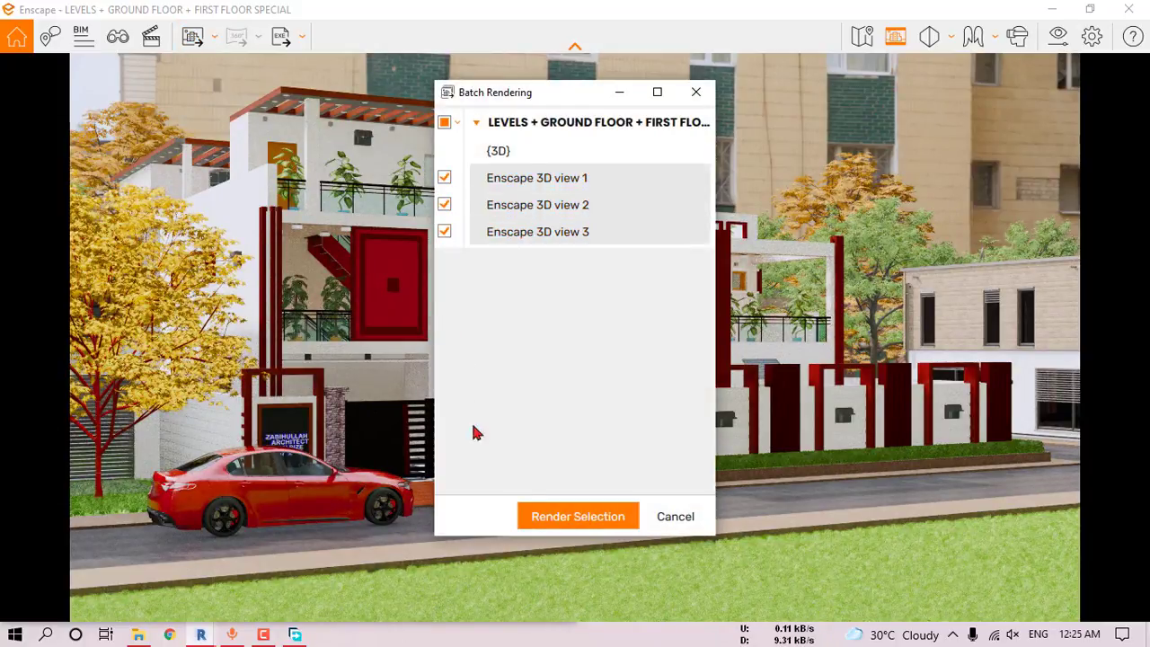
click(555, 519)
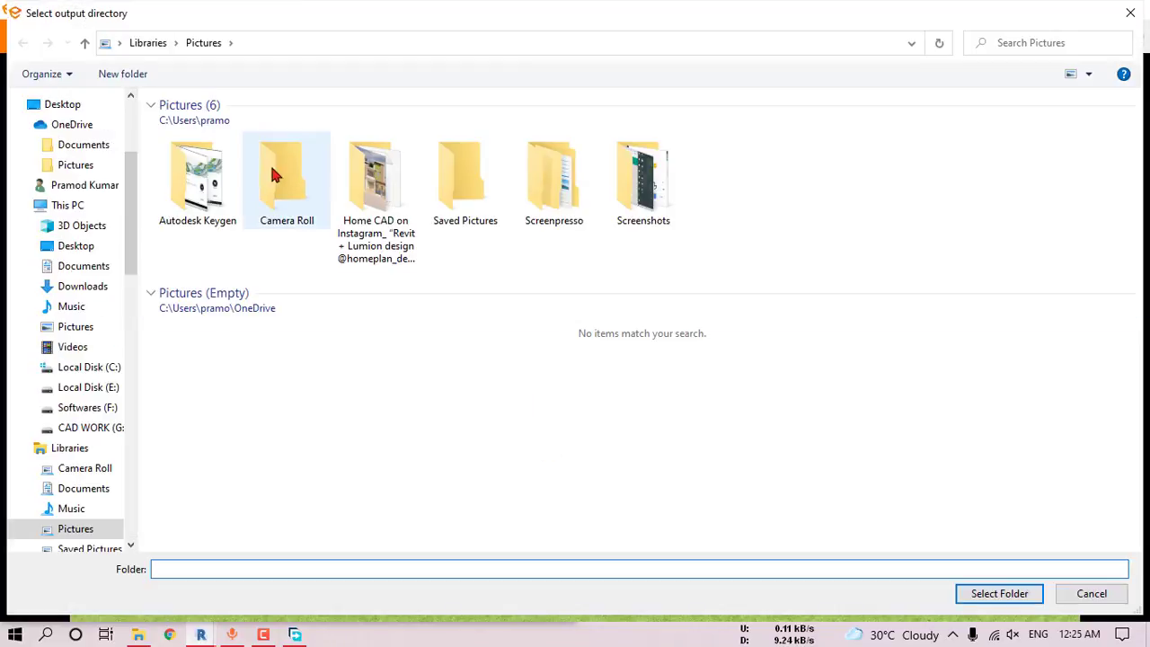
- Choose the Render Project folder on the Desktop as the output directory and run the batch export
click(75, 252)
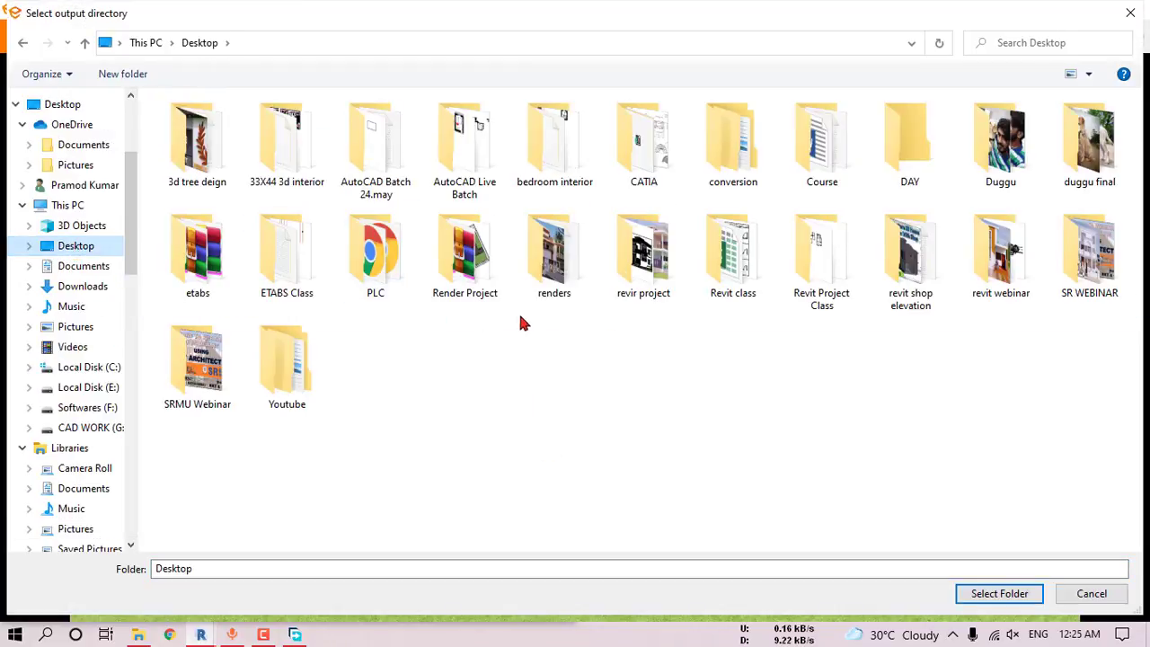
click(1000, 594)
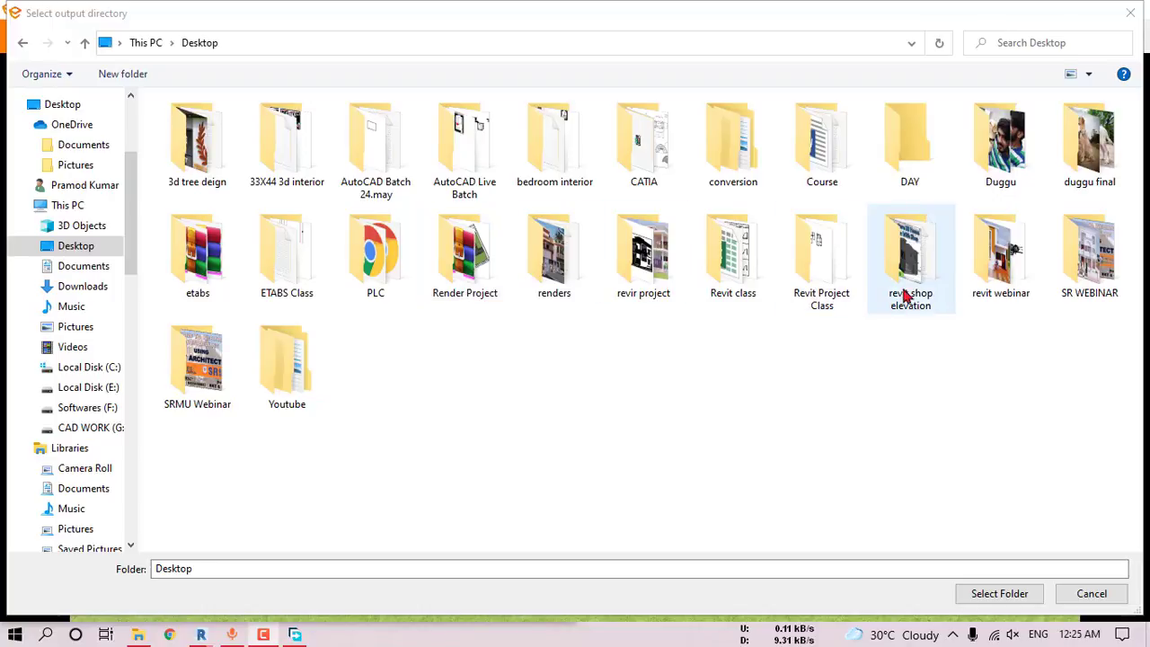
double_click(654, 277)
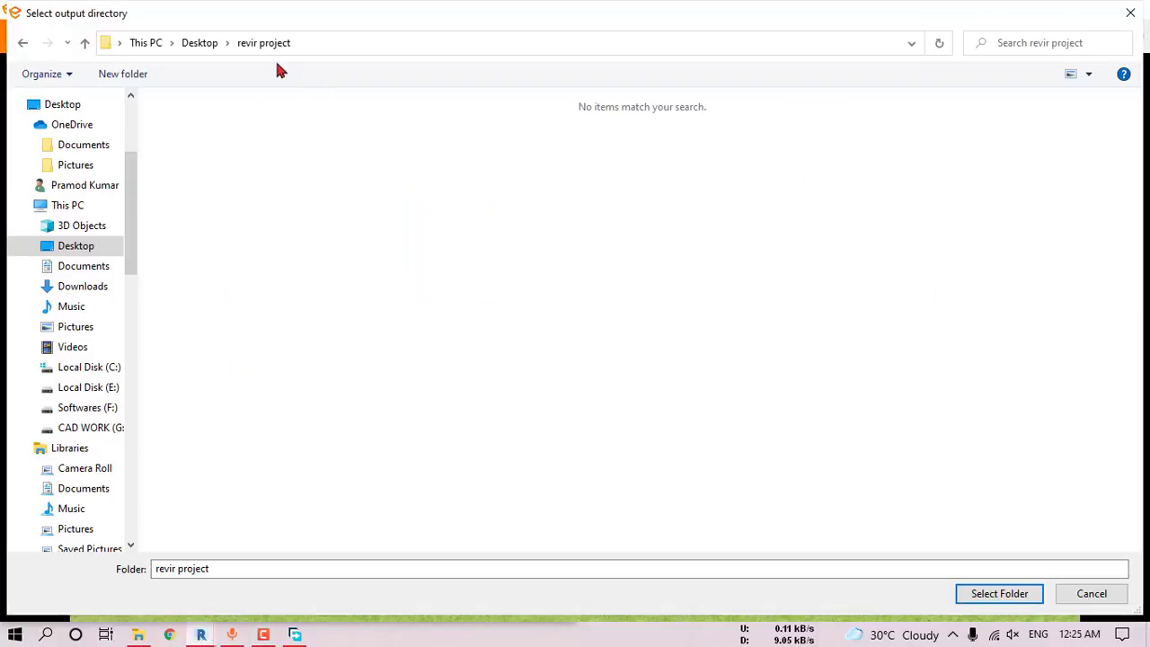
click(205, 44)
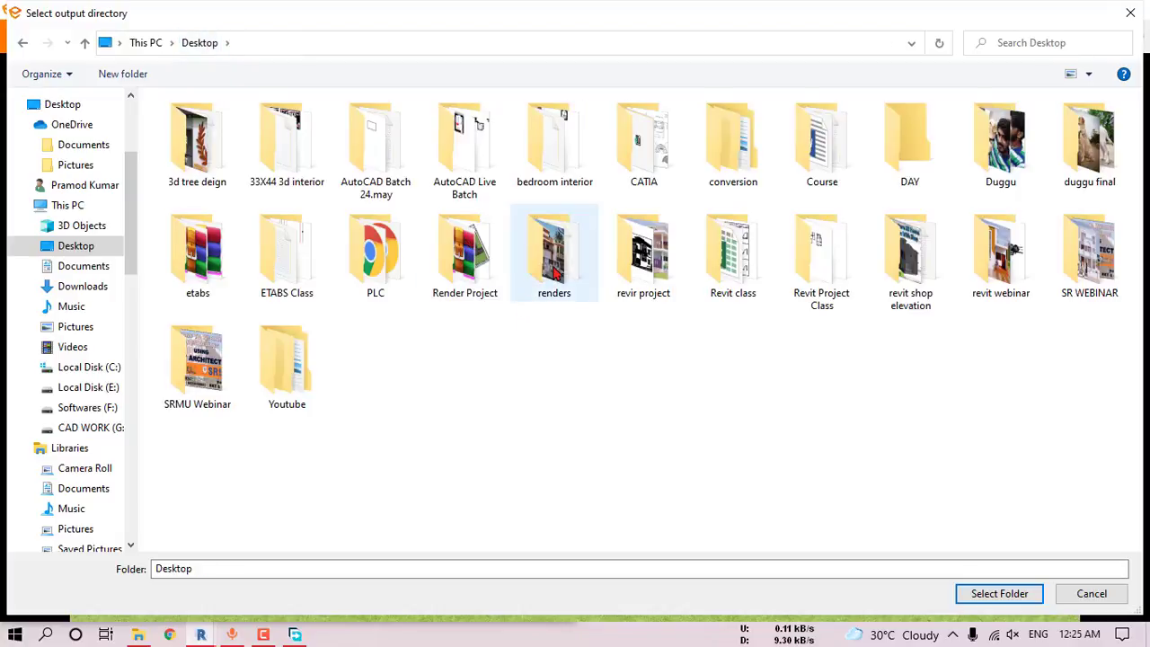
double_click(466, 300)
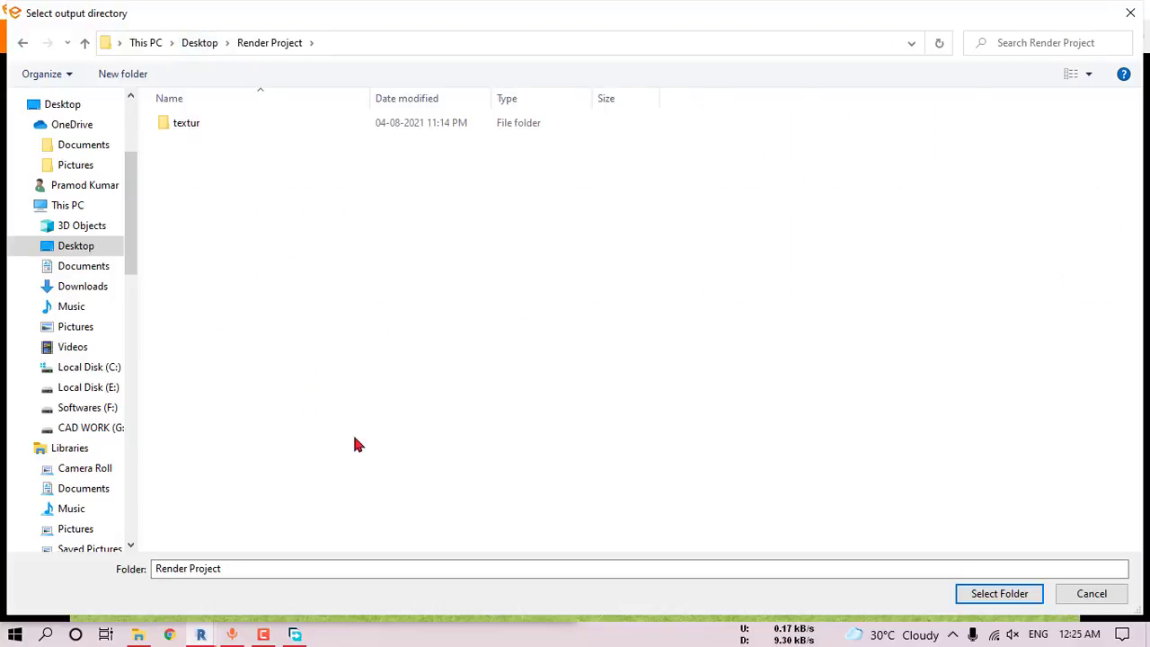
click(989, 595)
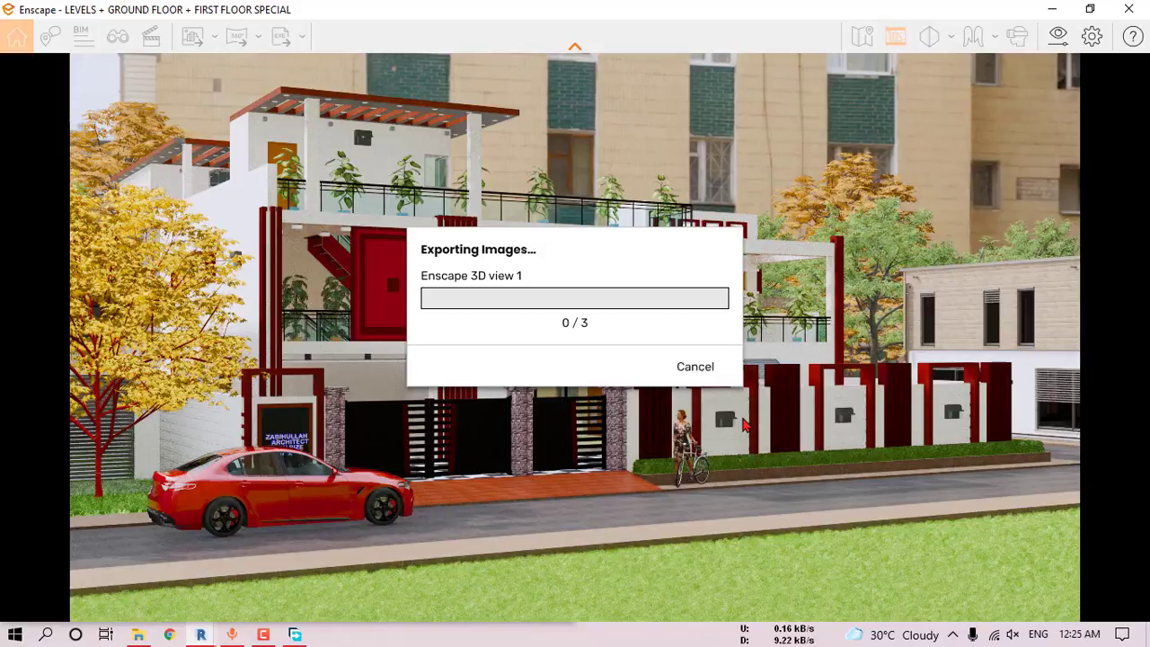
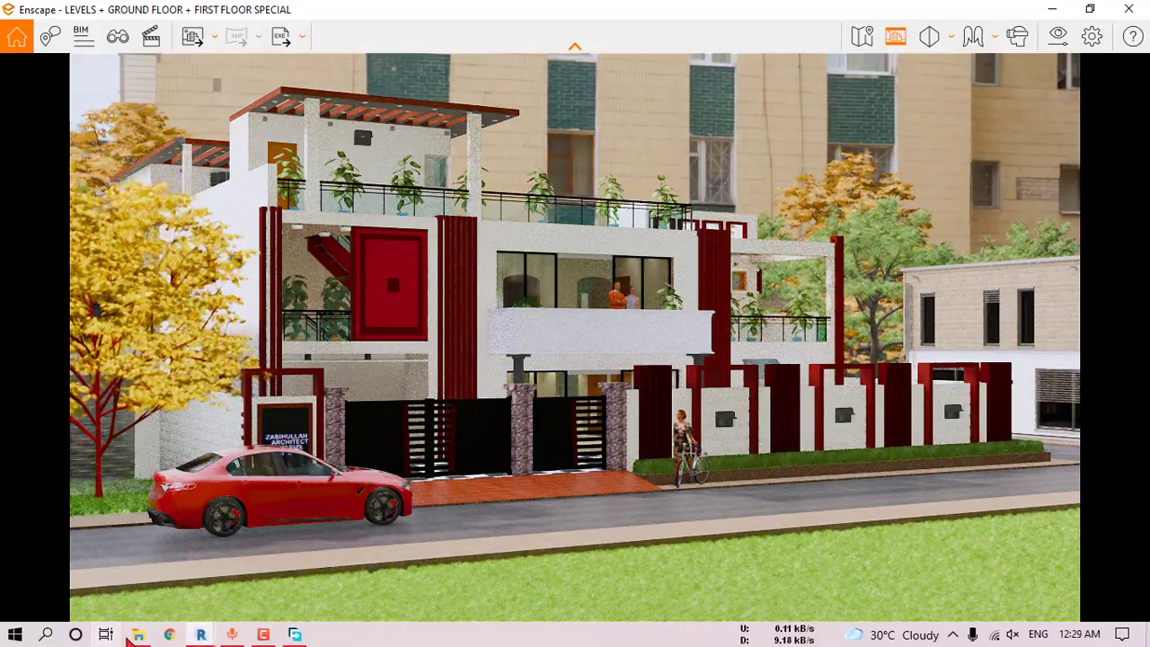
- Switch to File Explorer and open the Enscape 3D view 1 render from the Render Project folder on the Desktop
mouse_move(134, 634)
click(128, 585)
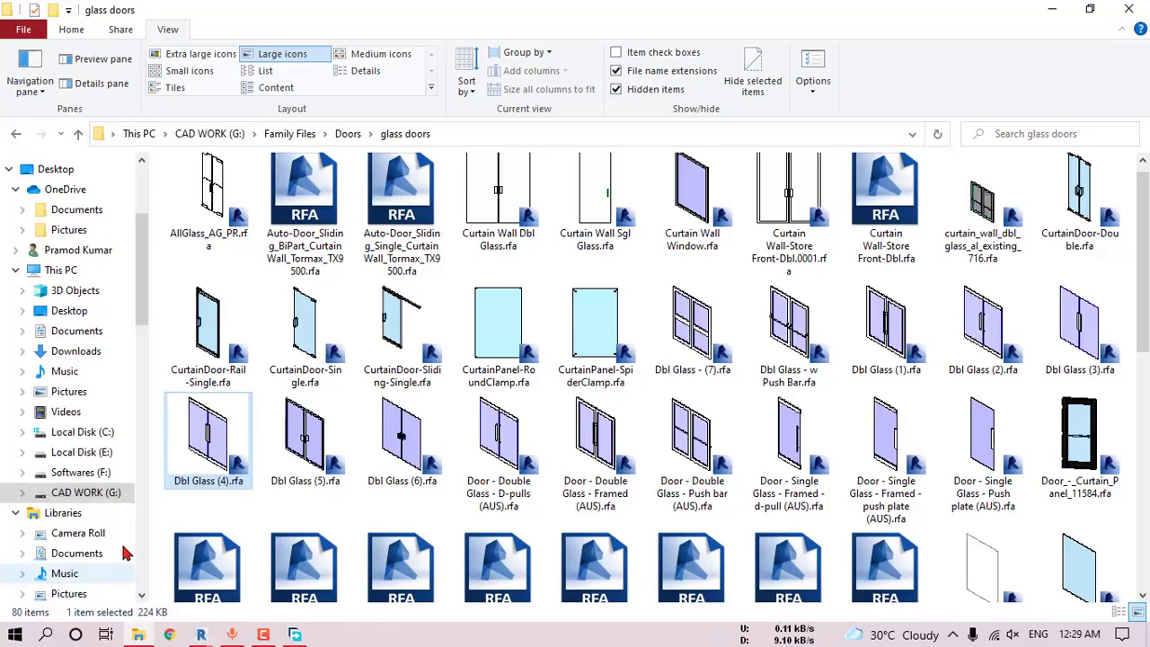
click(69, 310)
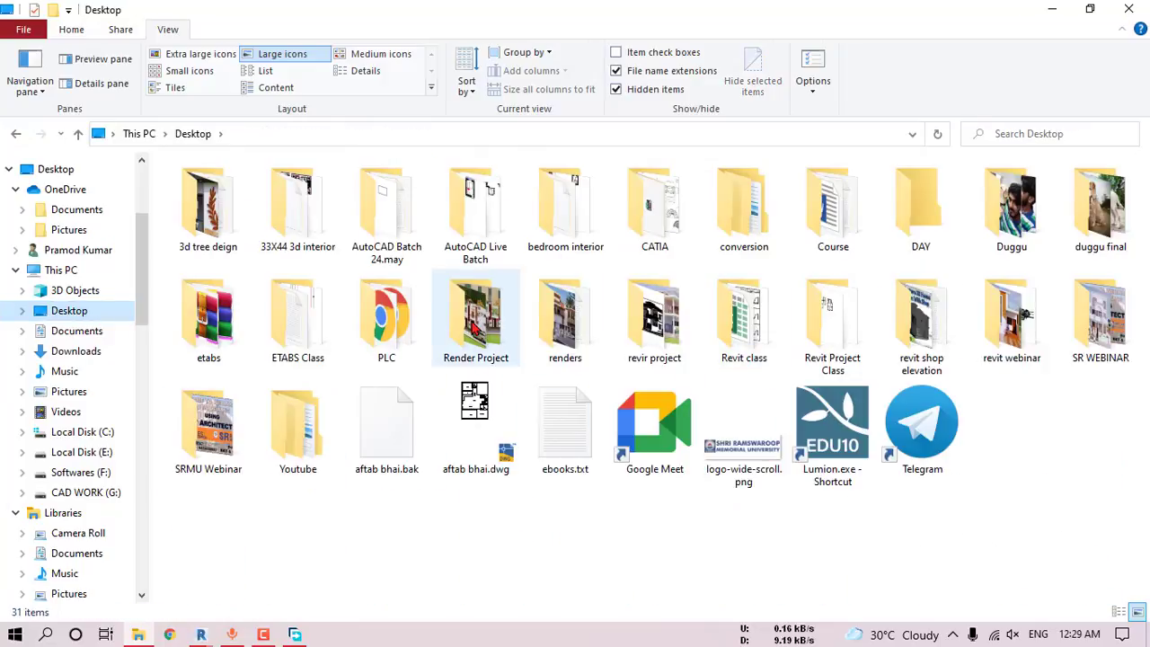
double_click(477, 315)
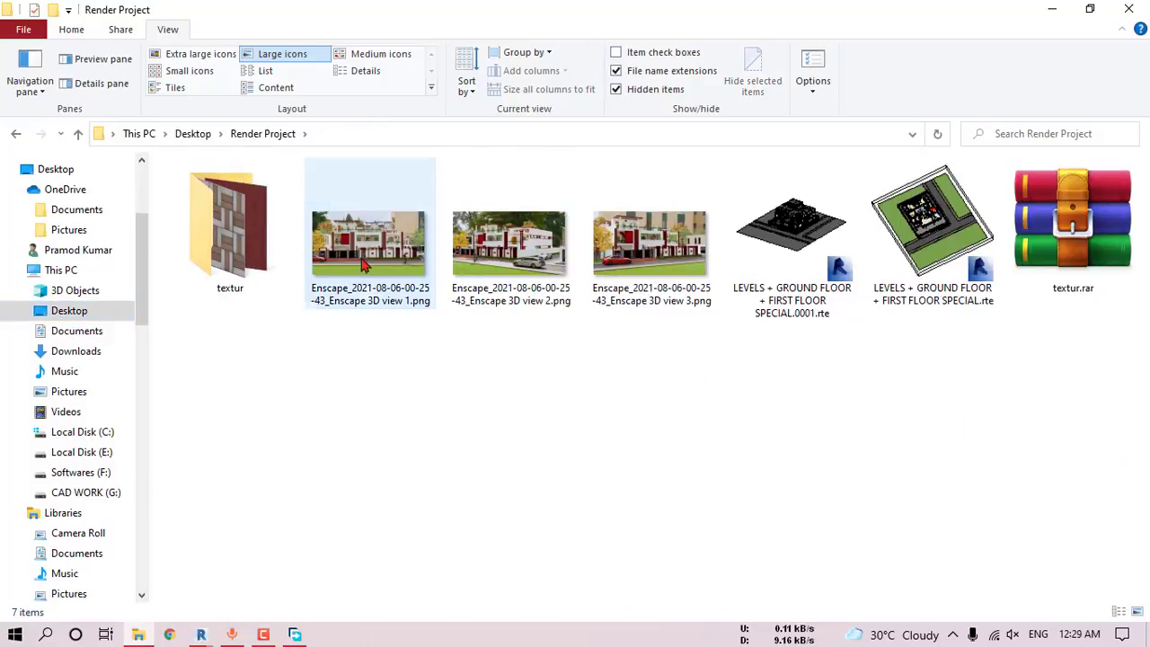
click(366, 261)
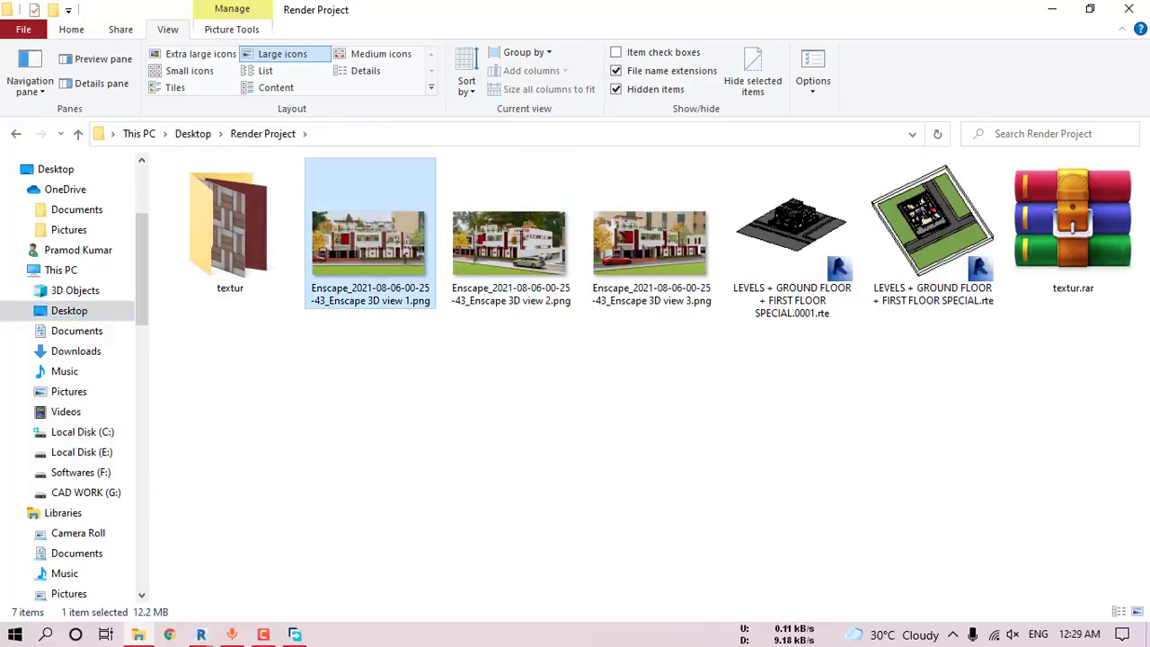
key(Return)
- Examine the facade, balcony and plant details up close in each of the three rendered images
scroll(551, 358, up, 3)
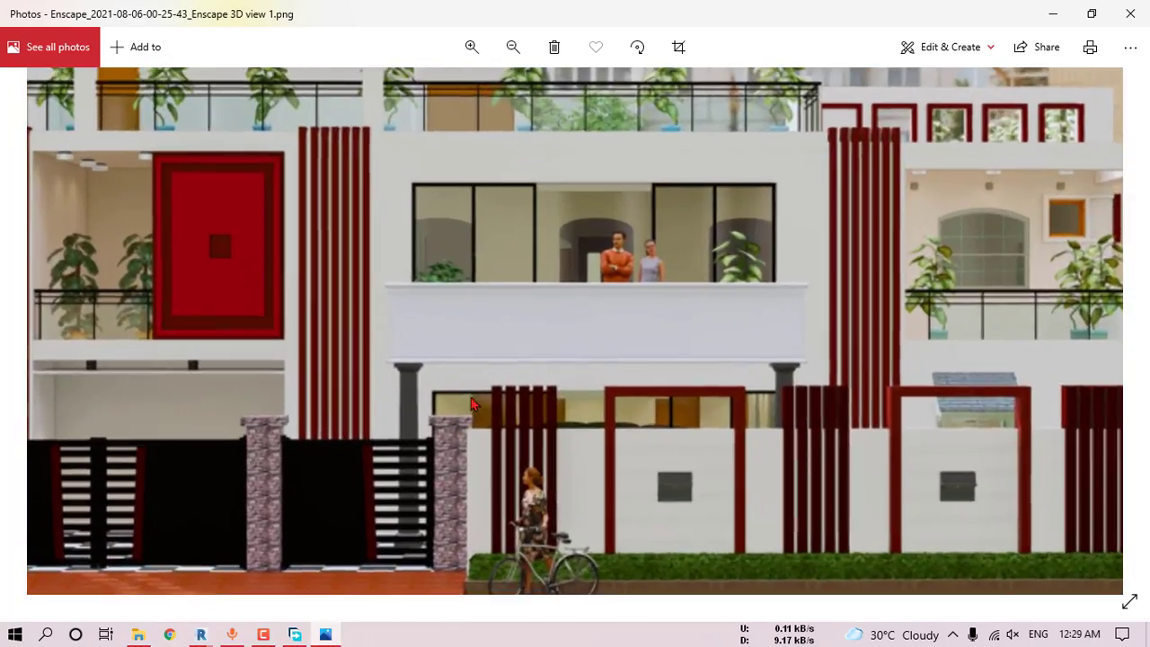
drag(433, 322, 723, 402)
scroll(716, 339, down, 3)
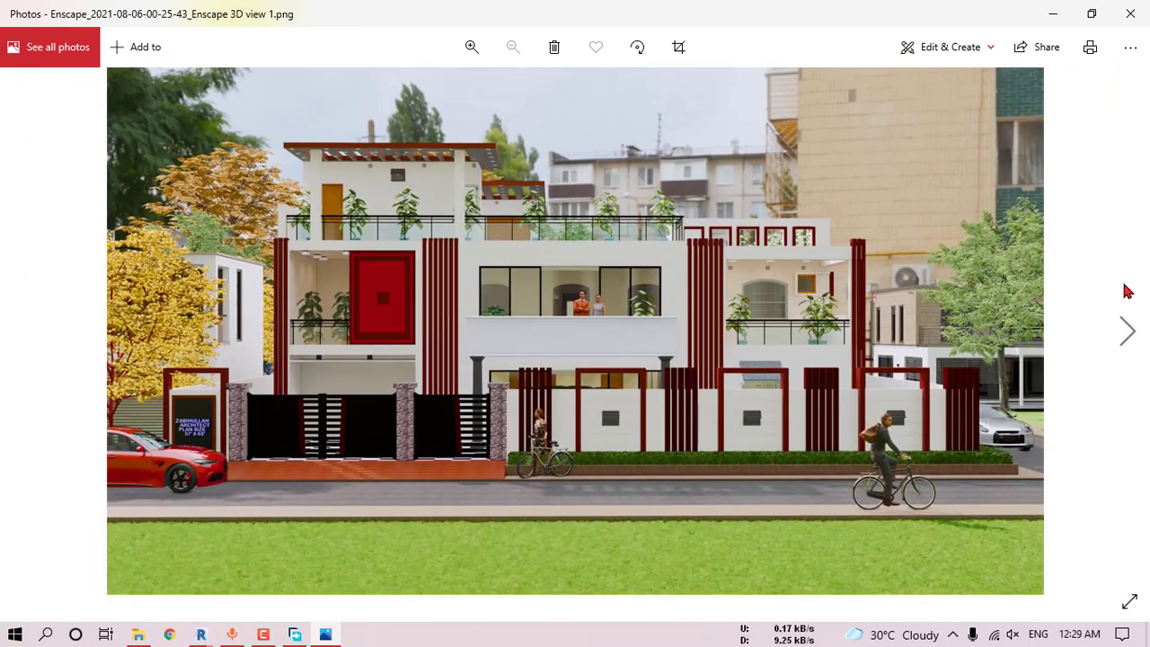
click(1129, 333)
scroll(710, 506, up, 3)
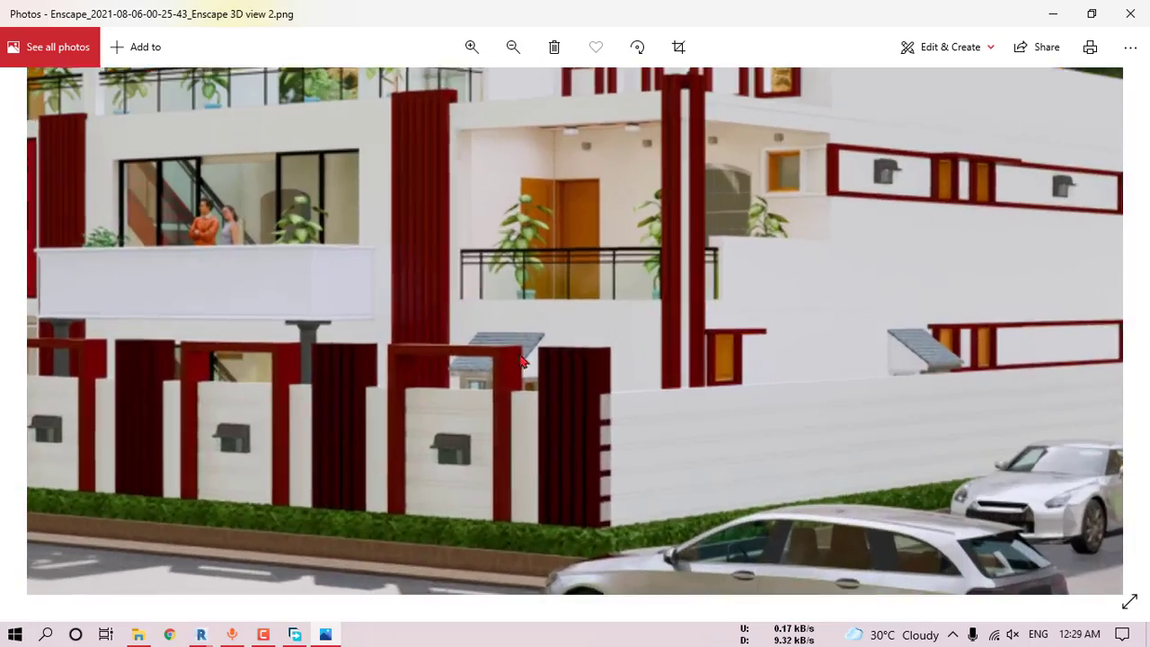
drag(710, 506, 670, 481)
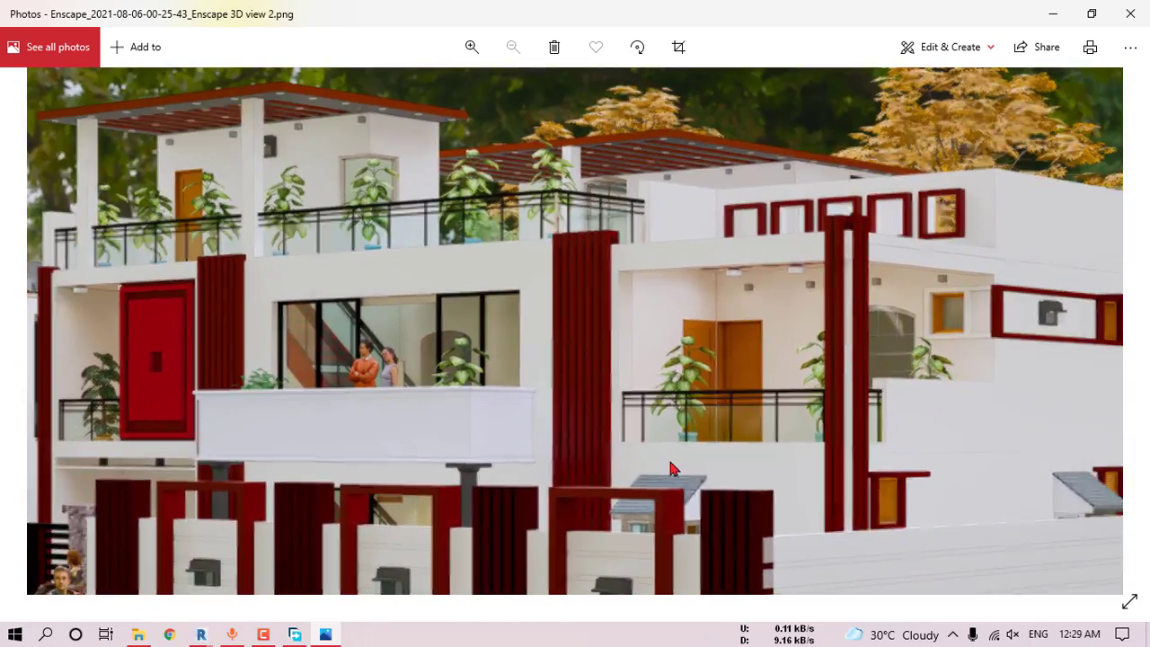
scroll(672, 464, down, 3)
click(1125, 332)
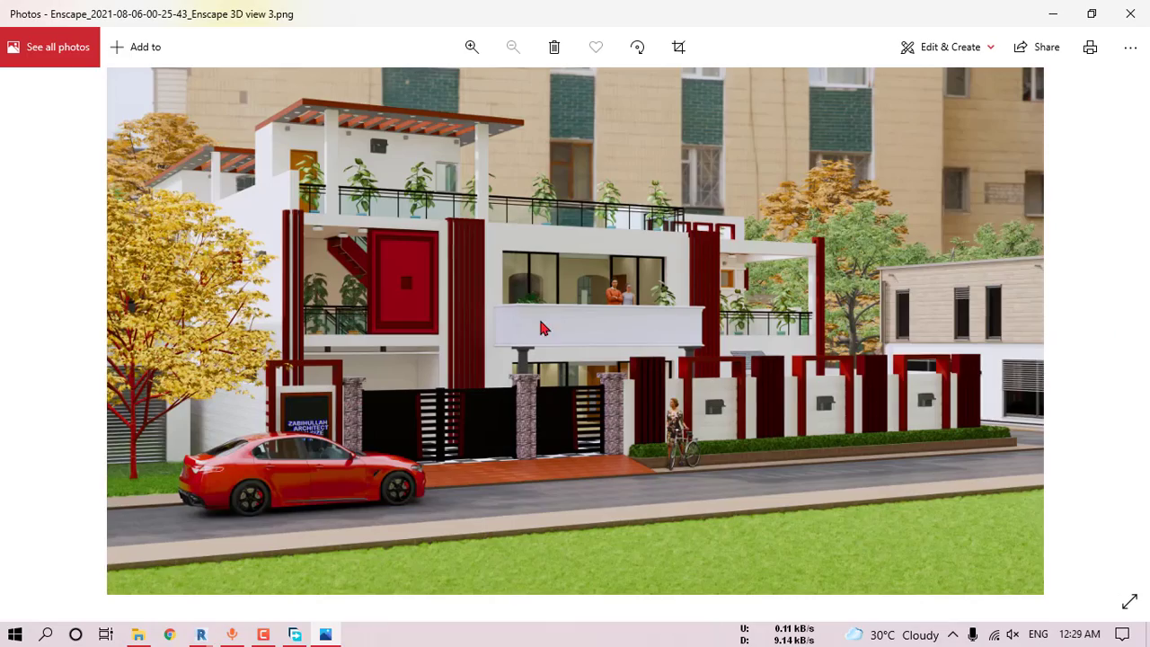
scroll(547, 333, up, 3)
drag(648, 223, 665, 481)
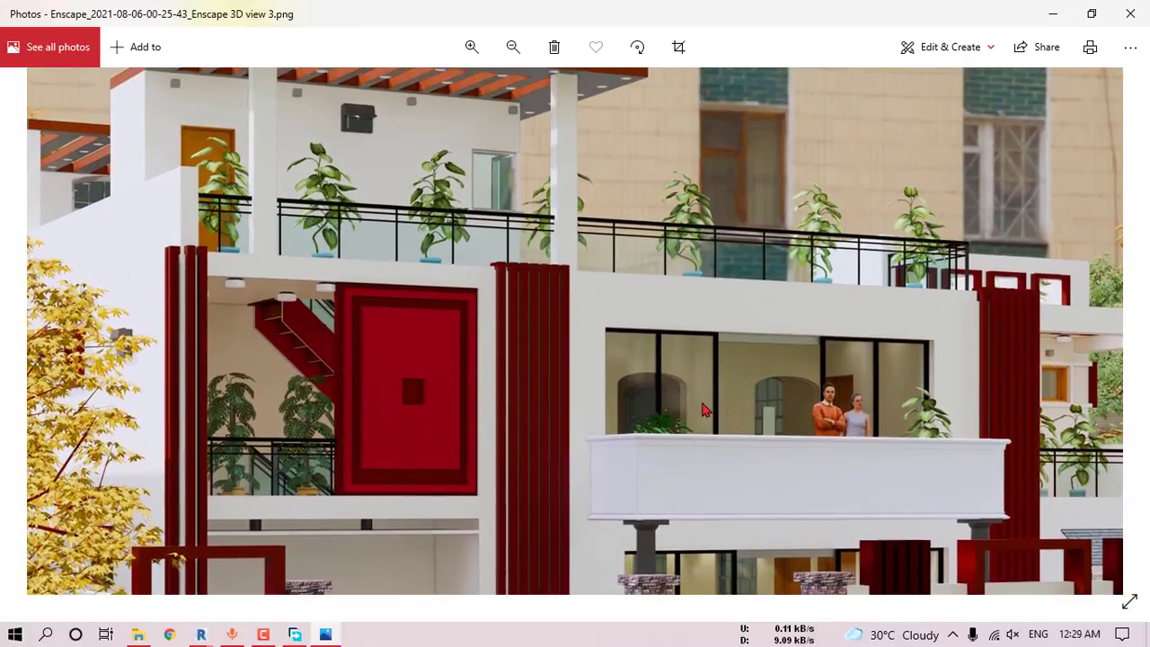
scroll(707, 394, down, 3)
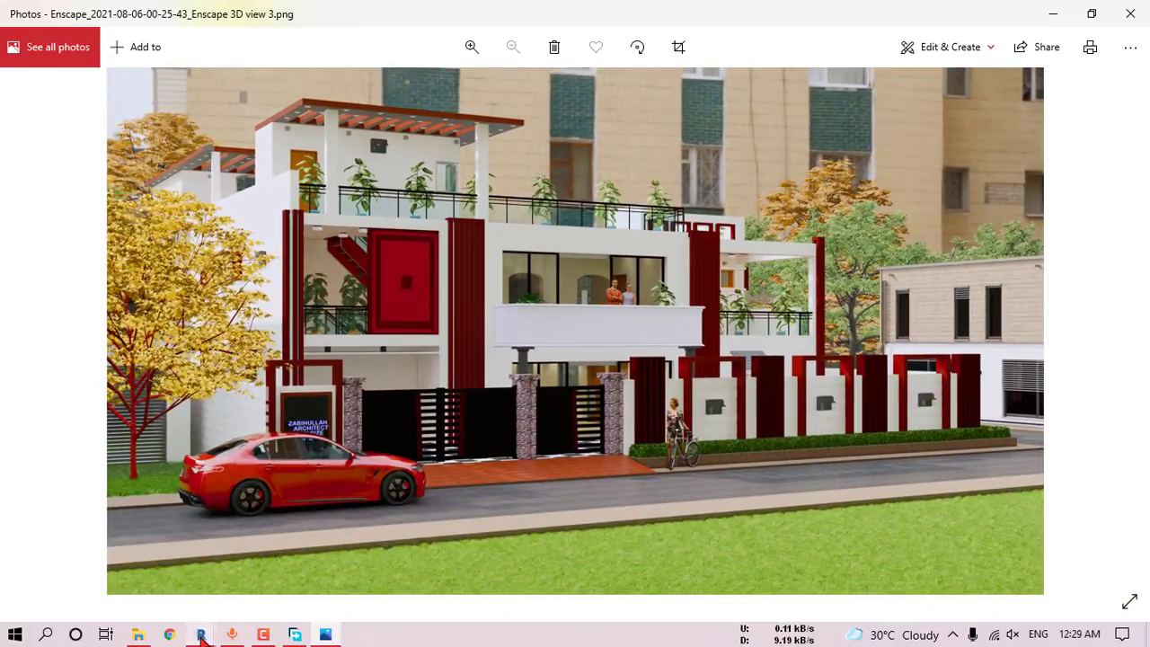
- Switch back to Enscape and set the skybox brightness to 97.95 Lux and the camera exposure to 51 %
mouse_move(201, 636)
click(323, 566)
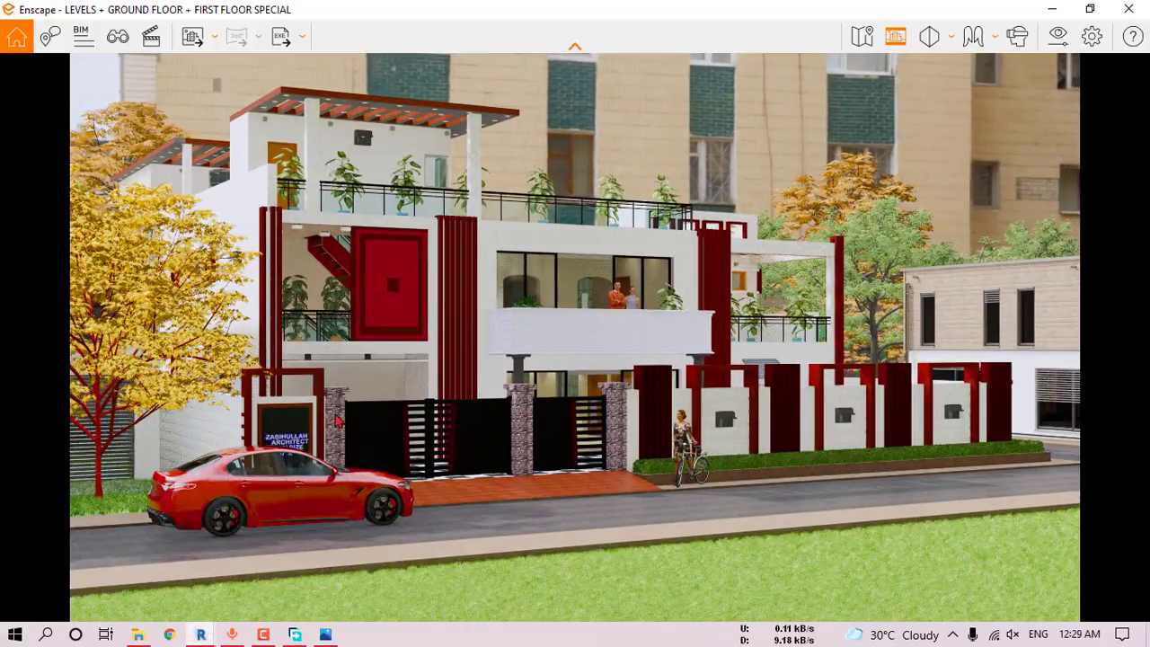
click(1064, 39)
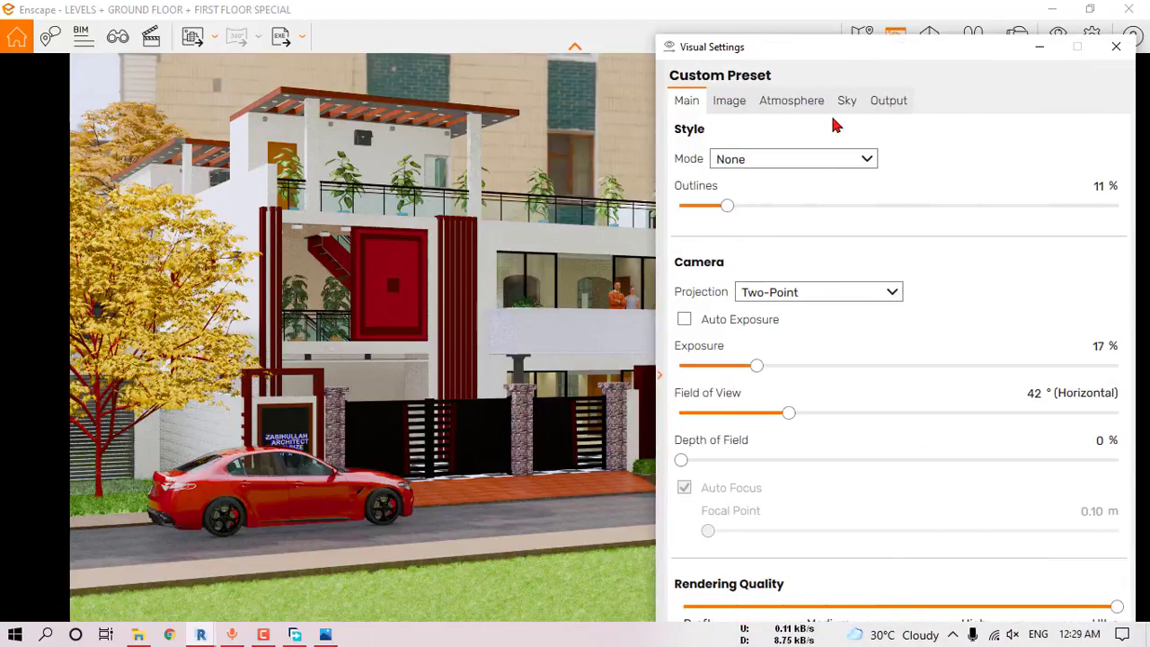
click(791, 100)
click(847, 100)
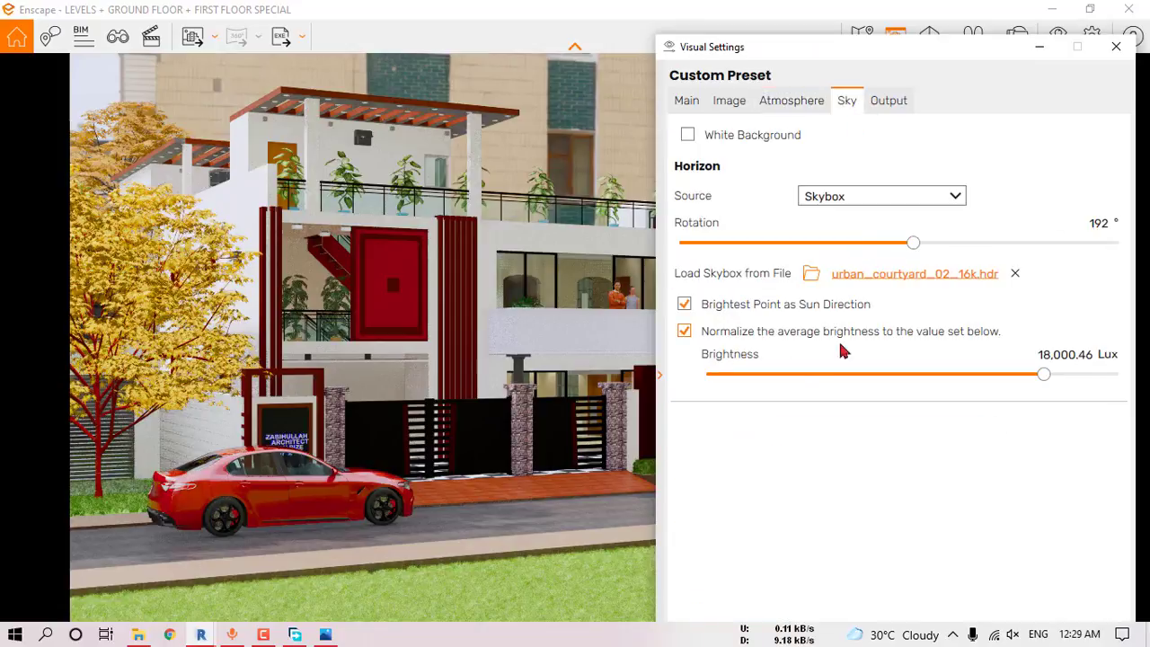
drag(1041, 375, 900, 381)
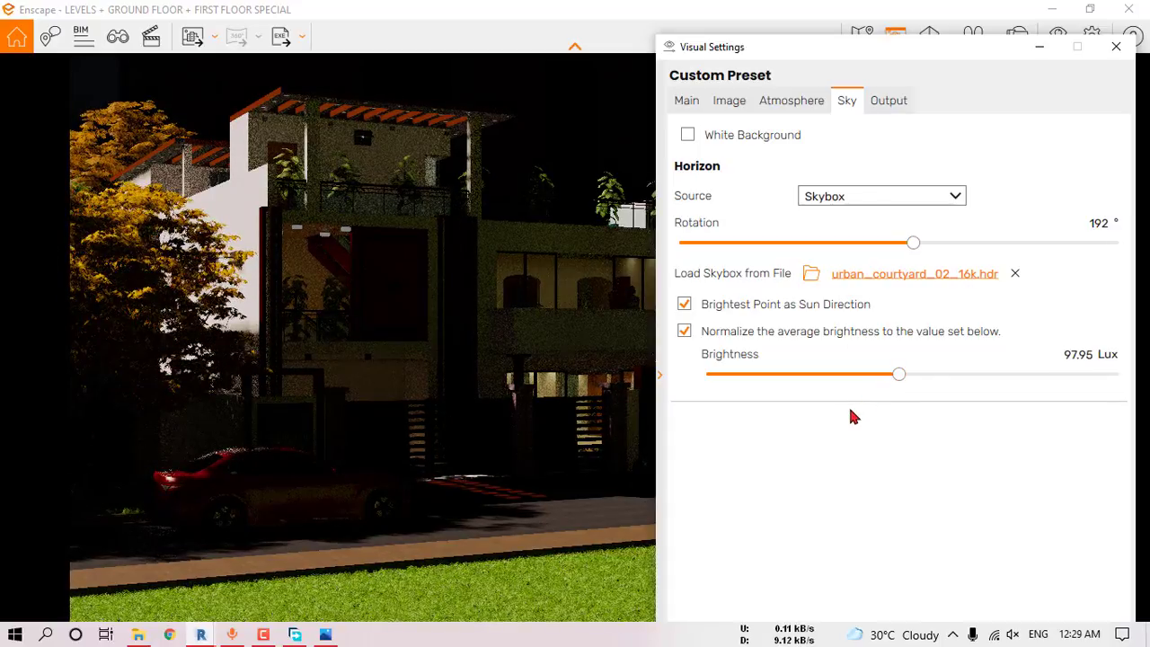
click(686, 101)
drag(757, 368, 903, 368)
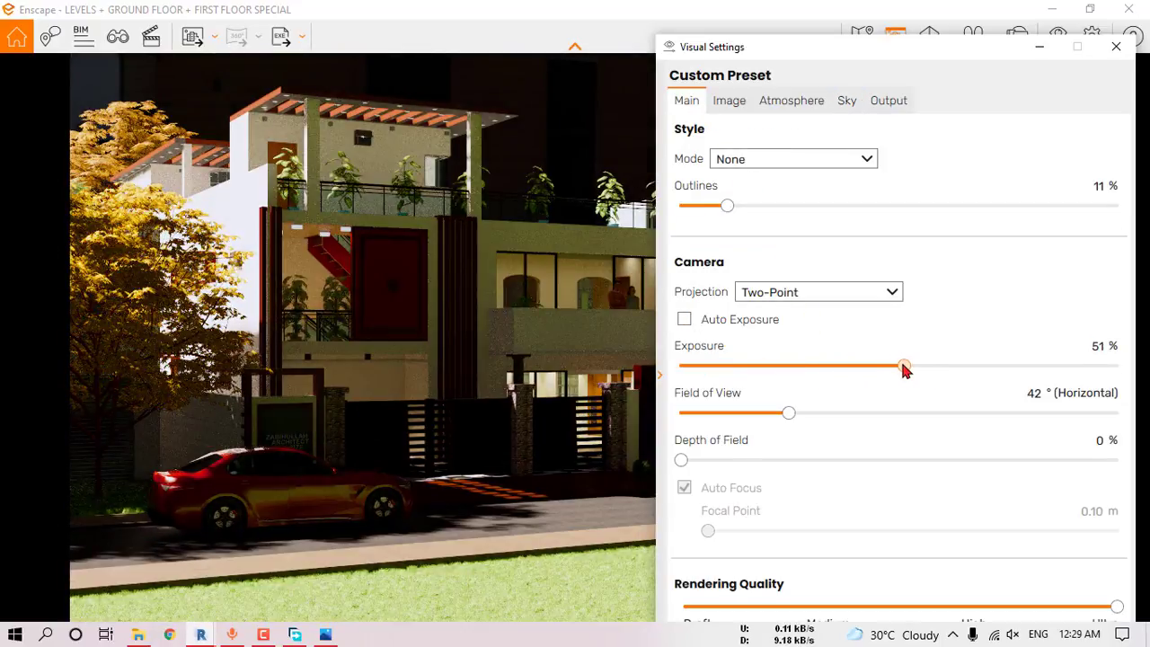
- Load bismarckturm_18k.hdr from the Downloads folder as the skybox and set its brightness to 266.33 Lux
click(795, 102)
click(847, 103)
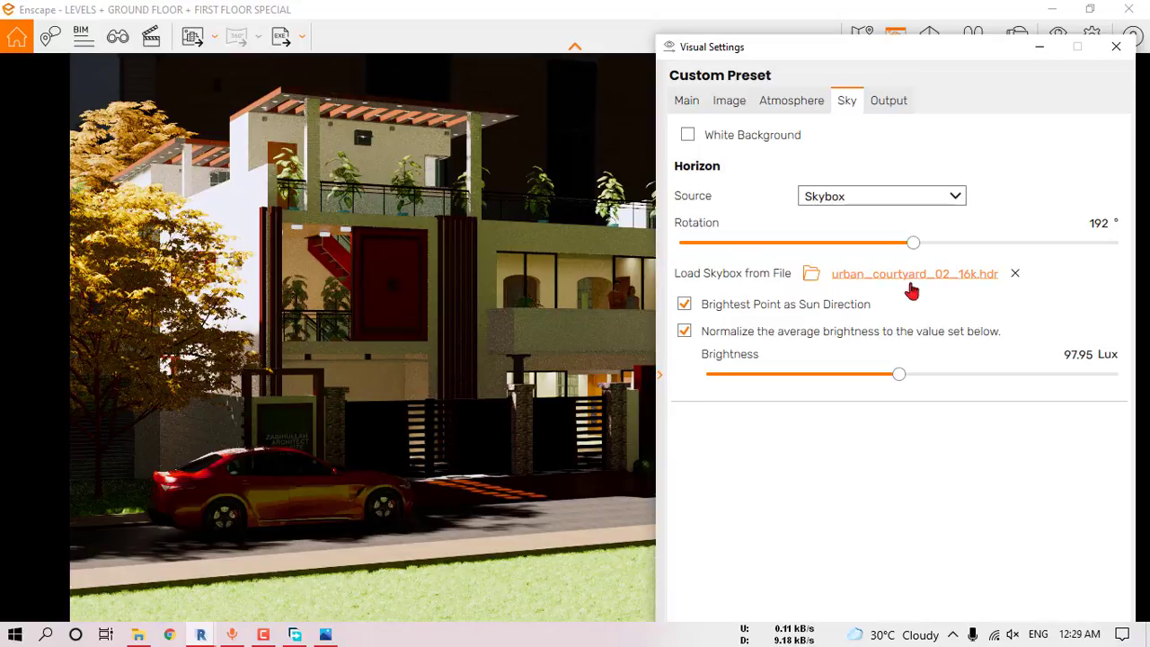
click(977, 280)
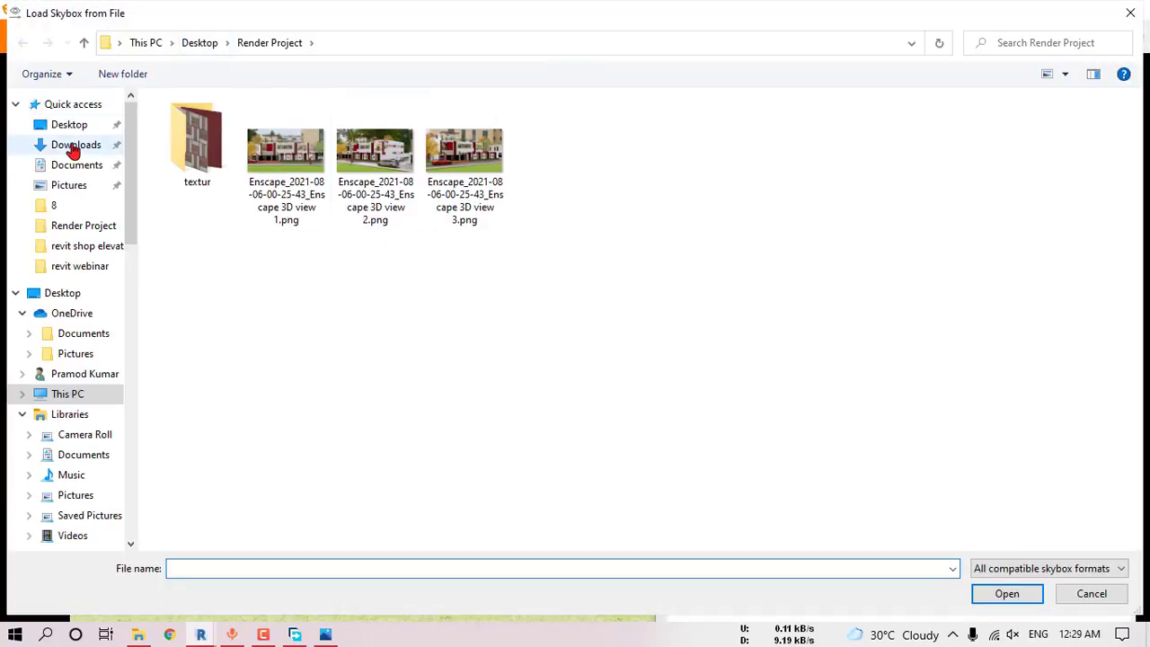
click(76, 144)
click(269, 288)
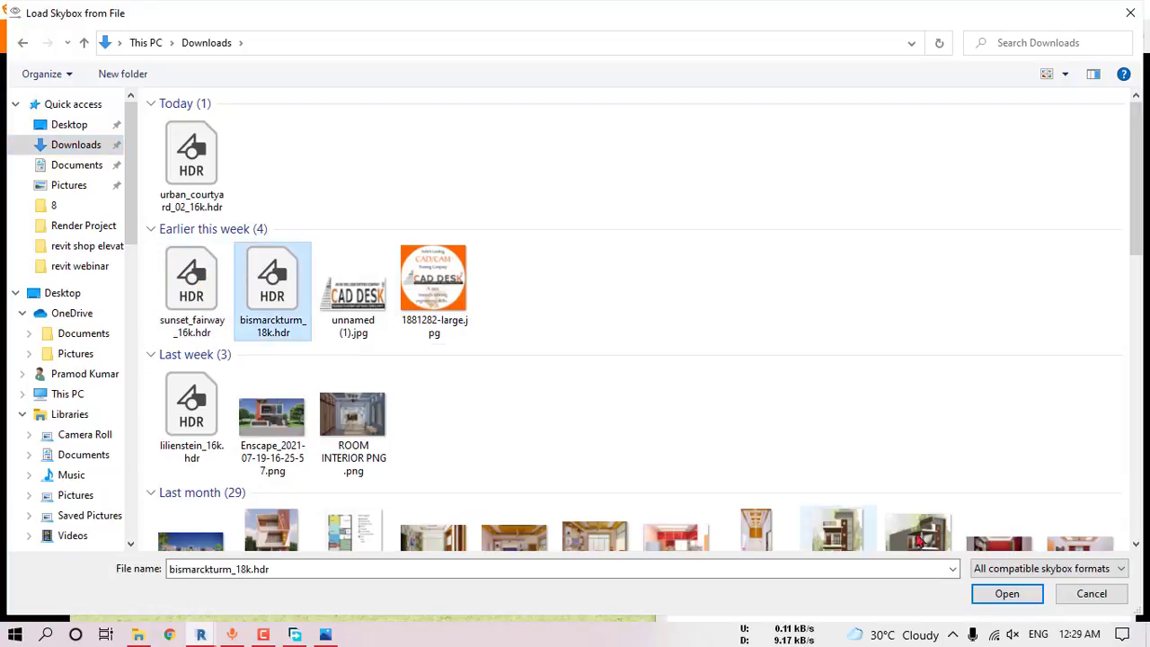
click(1004, 594)
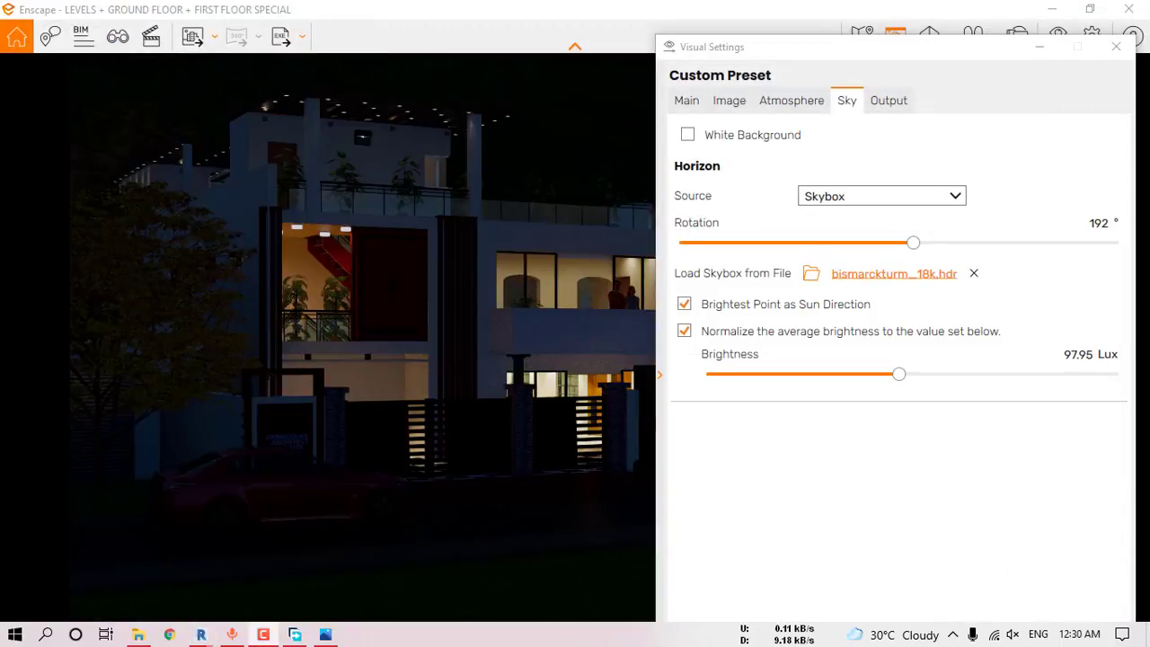
drag(900, 374, 930, 377)
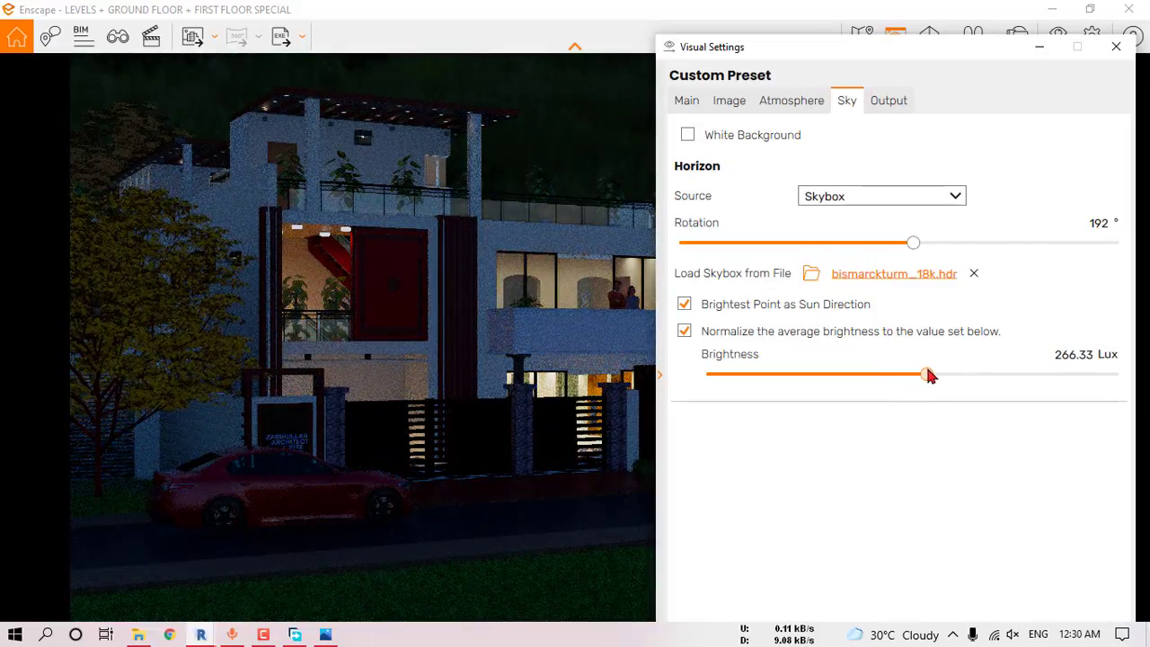
- Change the horizon source to Town and set the night sky brightness to 286 %
click(958, 196)
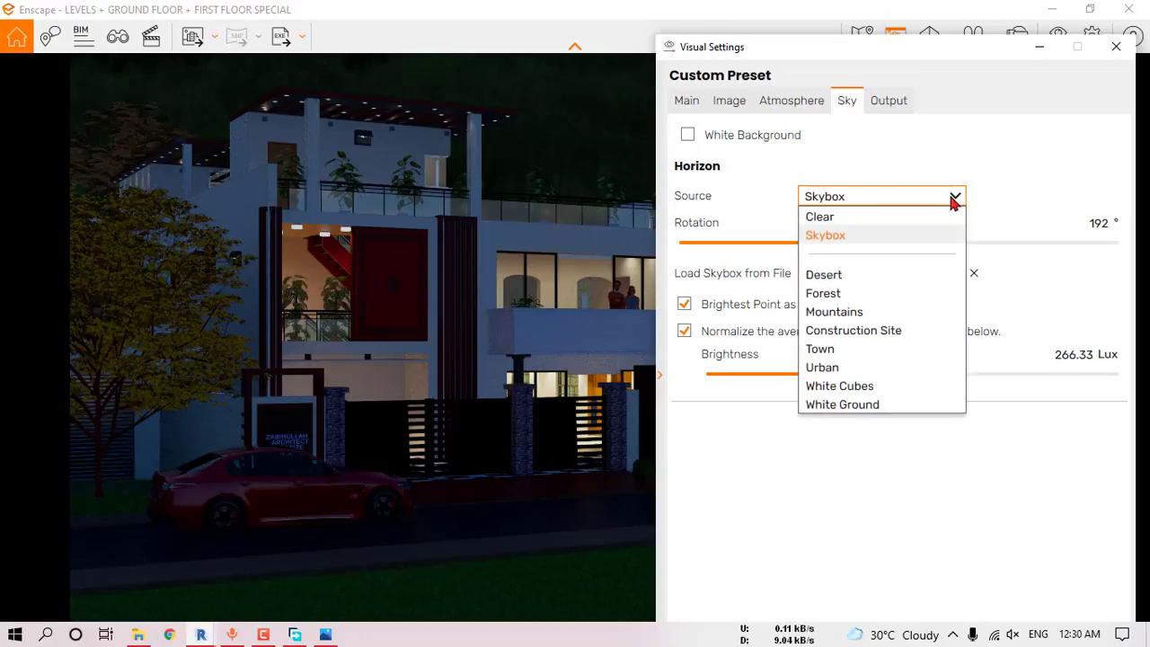
click(954, 200)
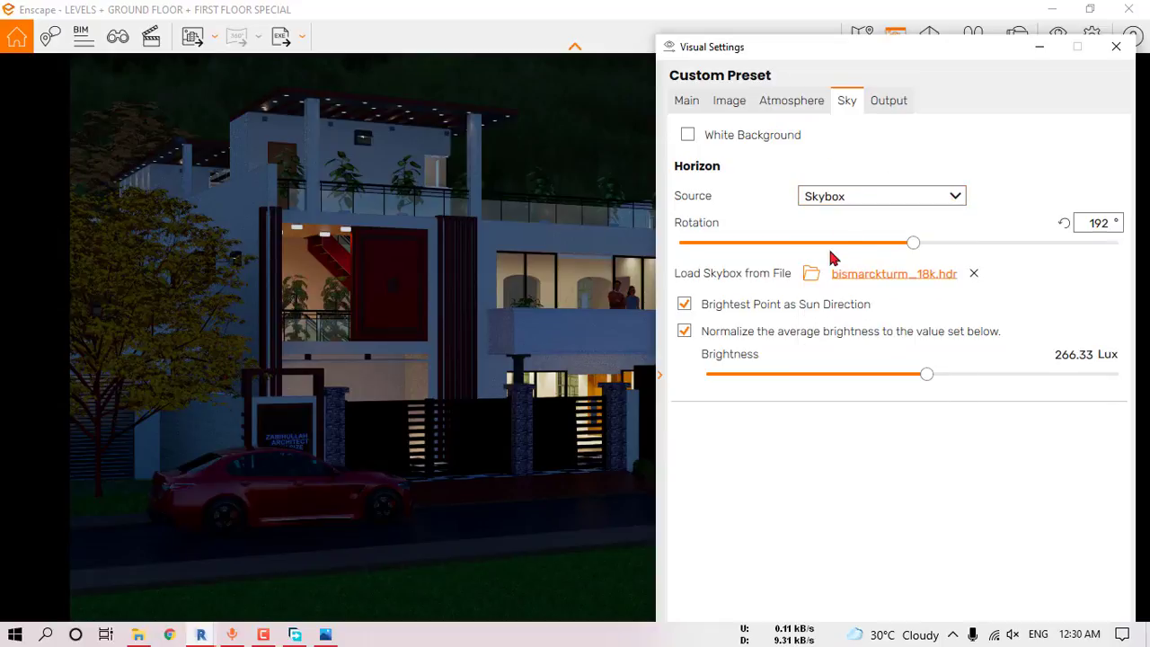
click(935, 199)
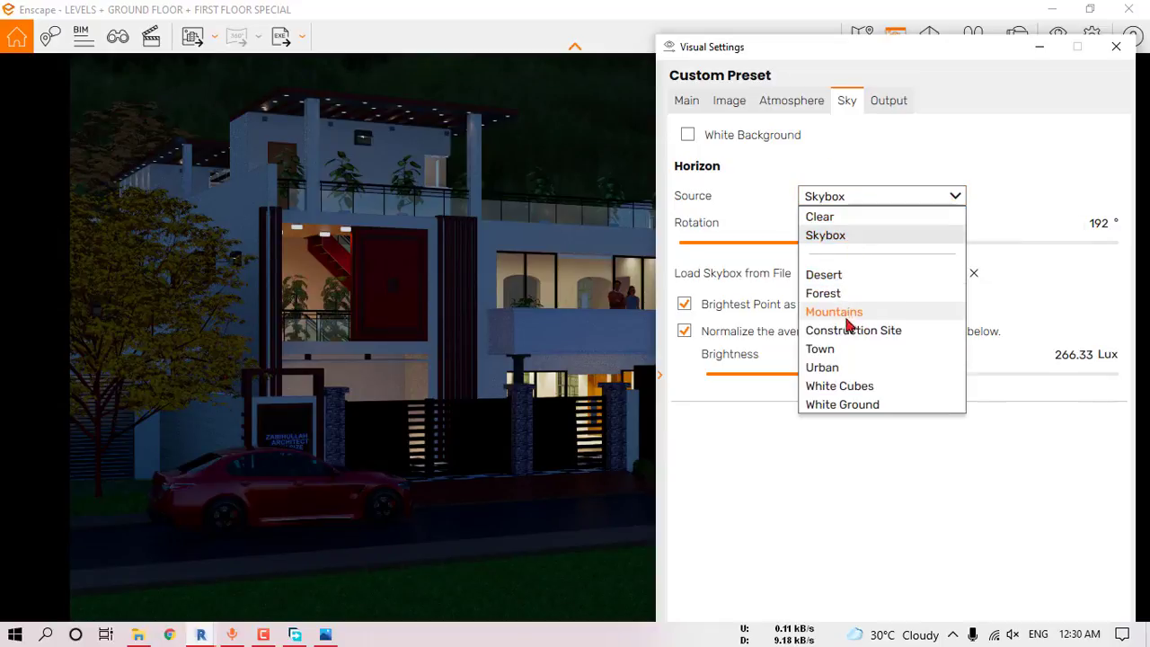
click(847, 350)
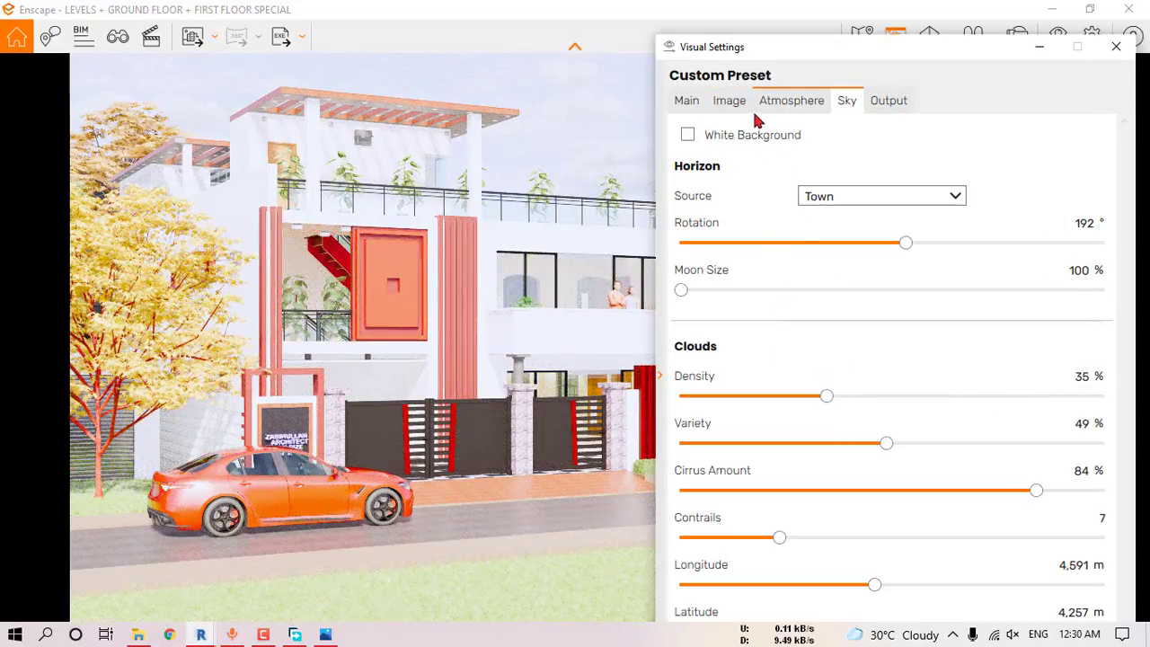
click(792, 103)
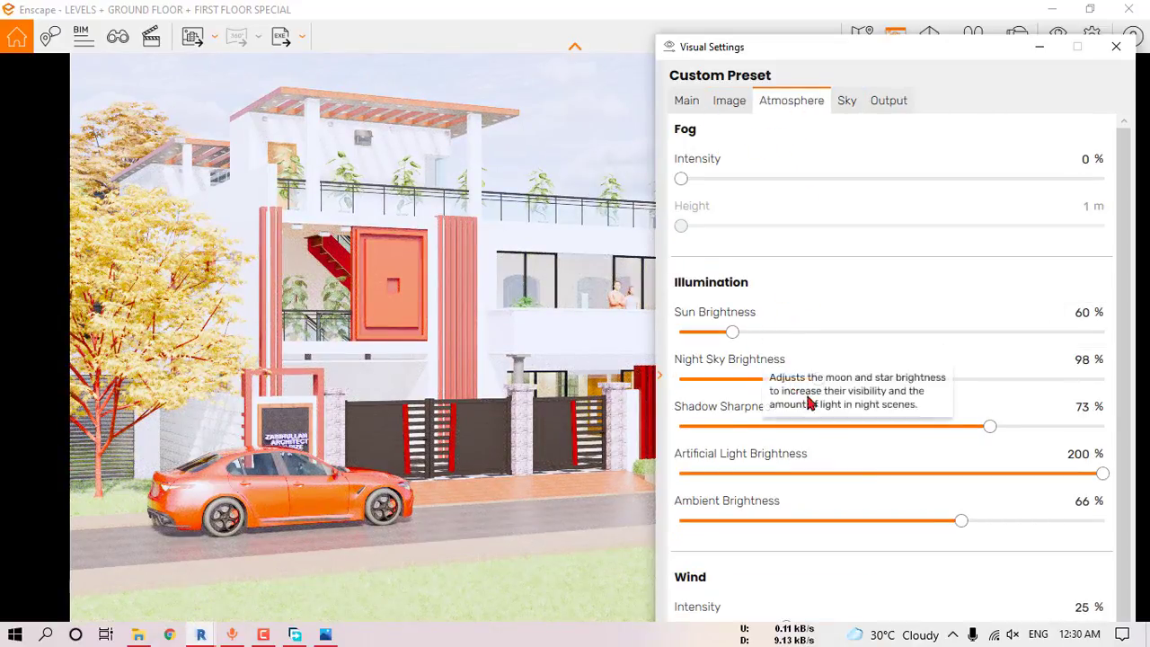
drag(817, 379, 1085, 380)
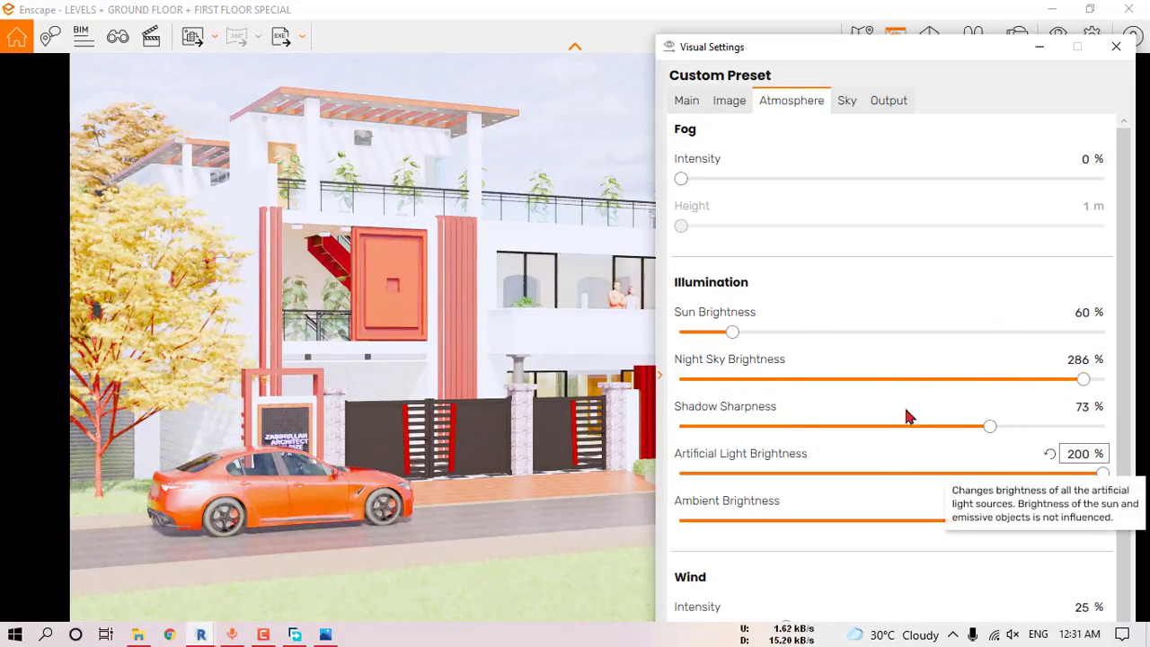
- Reduce the camera exposure to 16 % and set the cloud density to 34 %
click(728, 103)
click(687, 100)
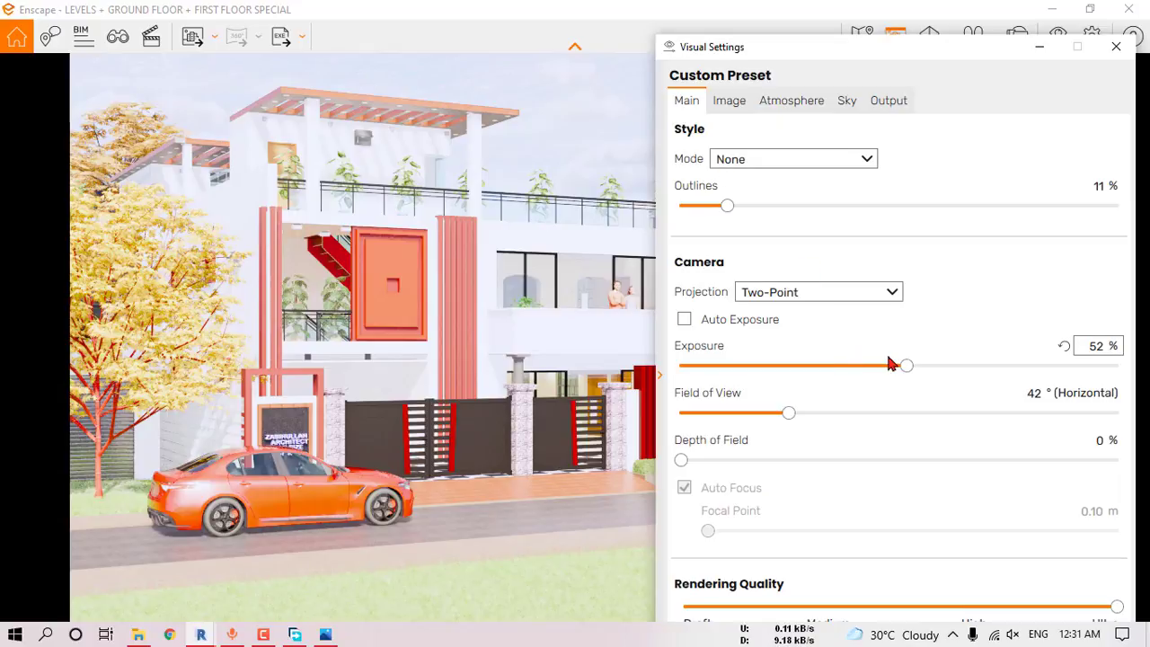
drag(906, 366, 755, 367)
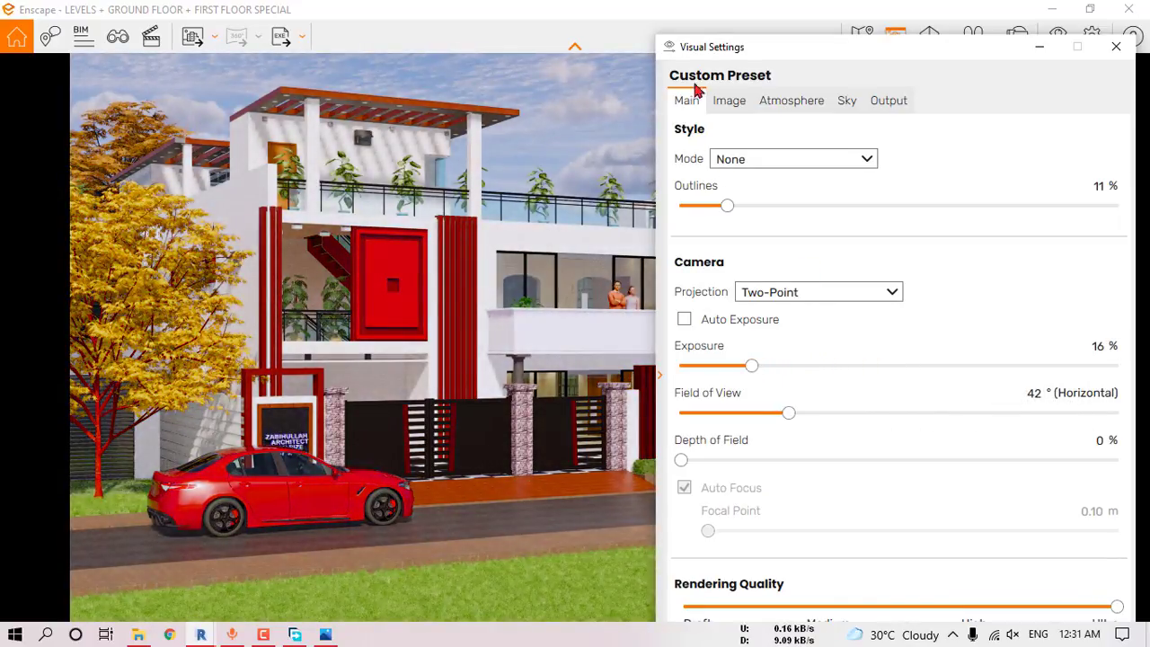
click(847, 101)
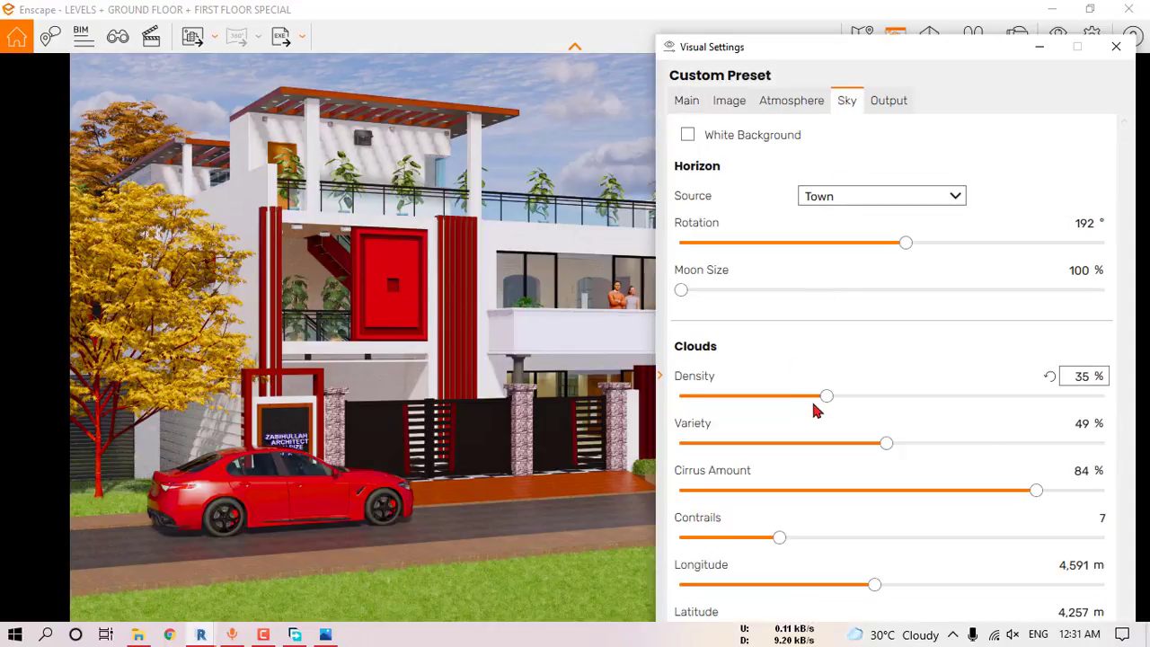
mouse_move(827, 397)
mouse_down()
mouse_move(750, 396)
mouse_move(825, 401)
mouse_up()
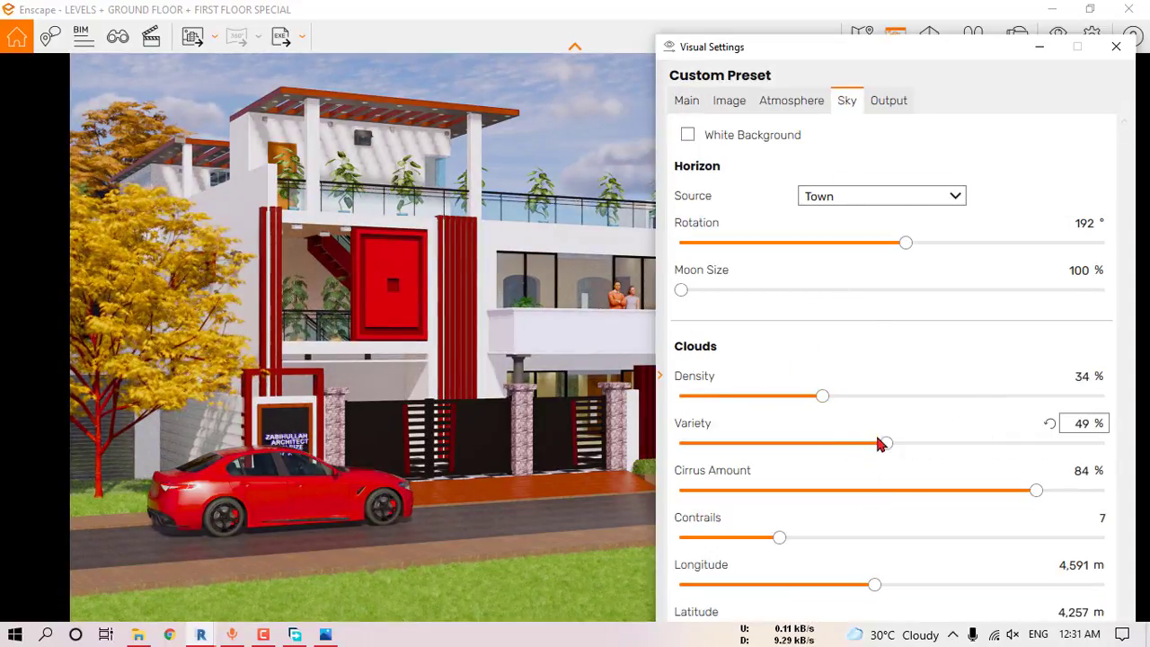
- Set the sun brightness to 0 % and close the visual settings
click(811, 105)
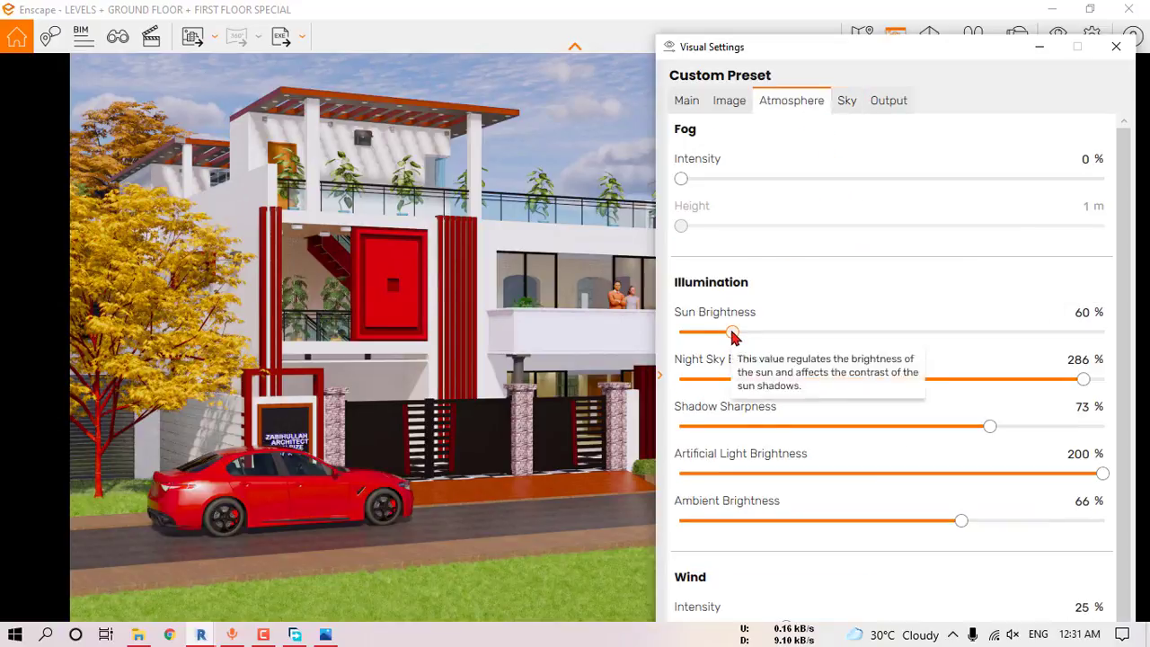
drag(733, 332, 655, 335)
click(728, 102)
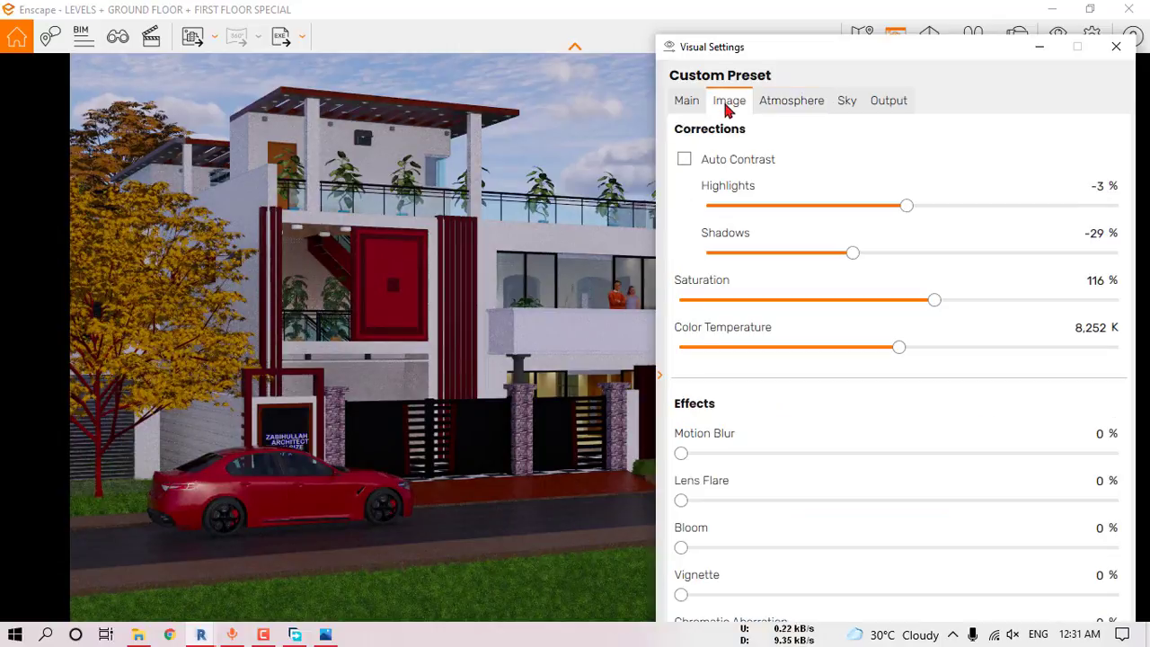
click(688, 102)
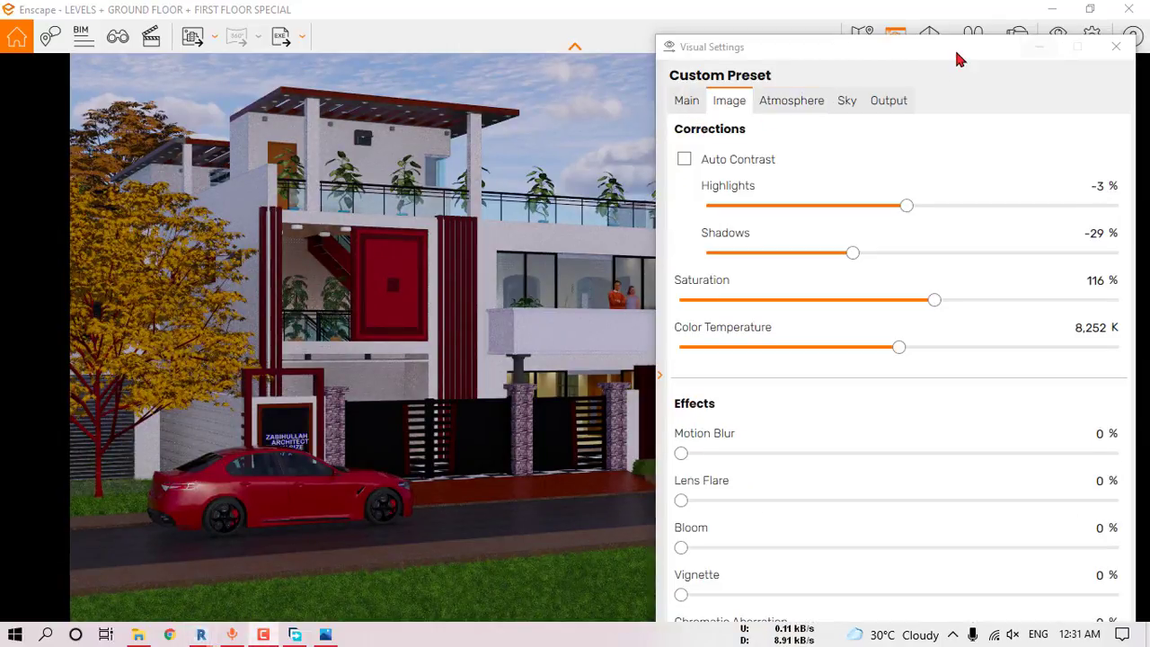
click(1116, 47)
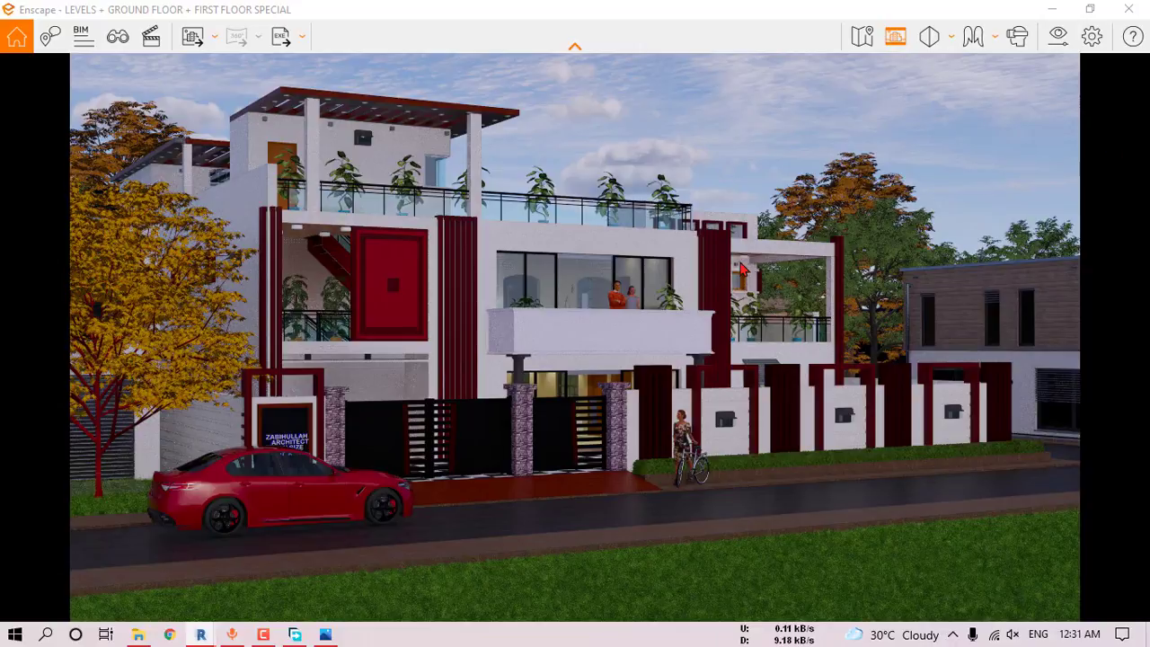
- Advance the time of day until the house is in full night
key(i)
key(i)
key(i)
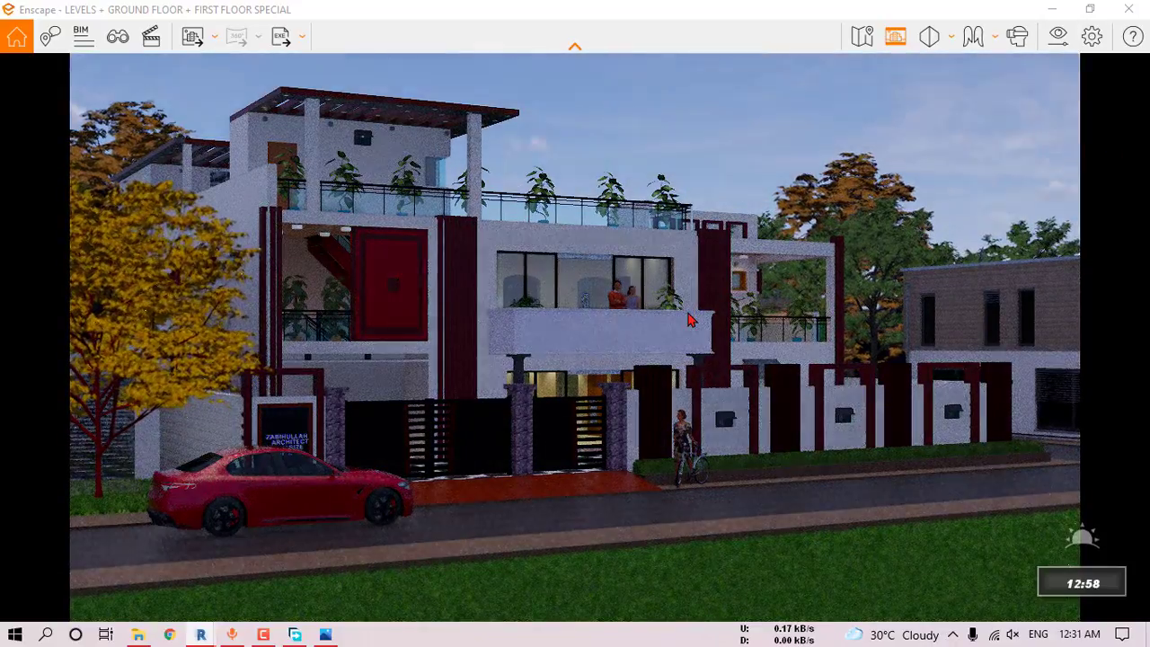
key(i)
key(i)
key(i)
key(i)
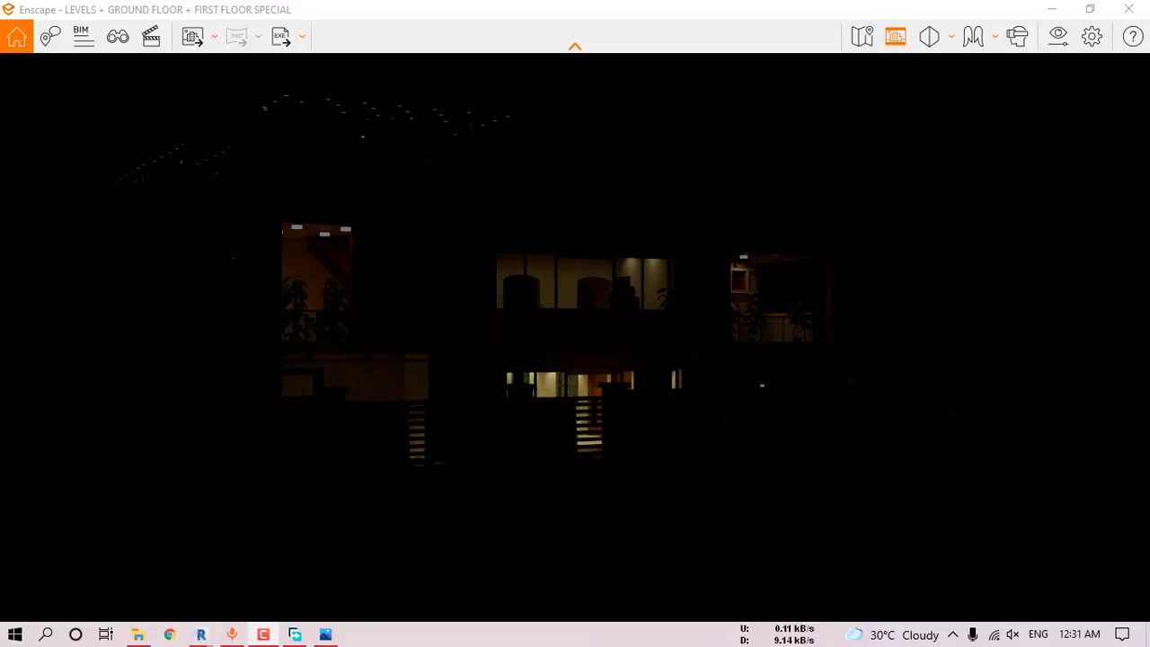
- Set the camera exposure to 76 % and the artificial light brightness to 79 %, closing the visual settings when done
click(895, 37)
click(616, 86)
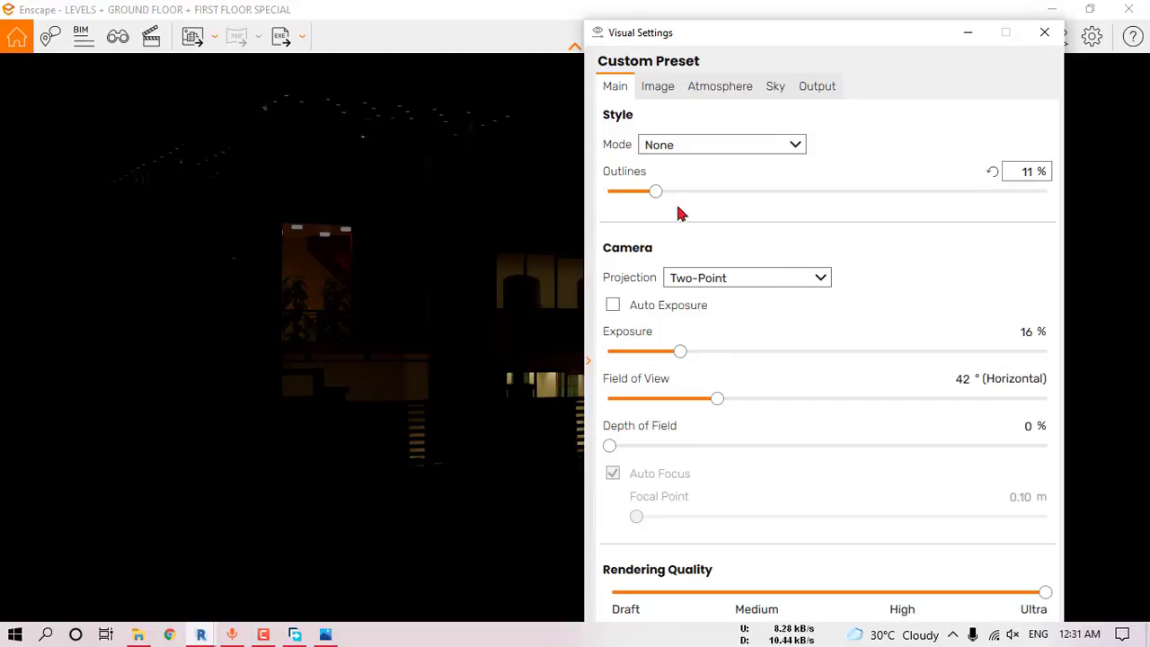
drag(683, 352, 947, 357)
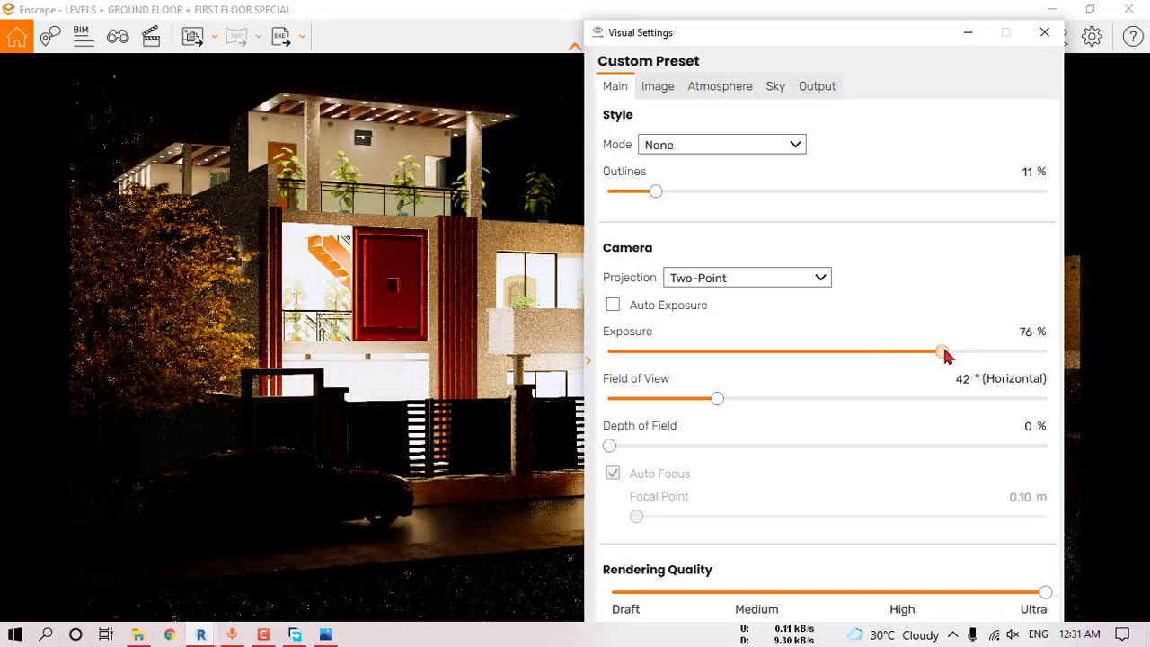
click(660, 87)
click(719, 87)
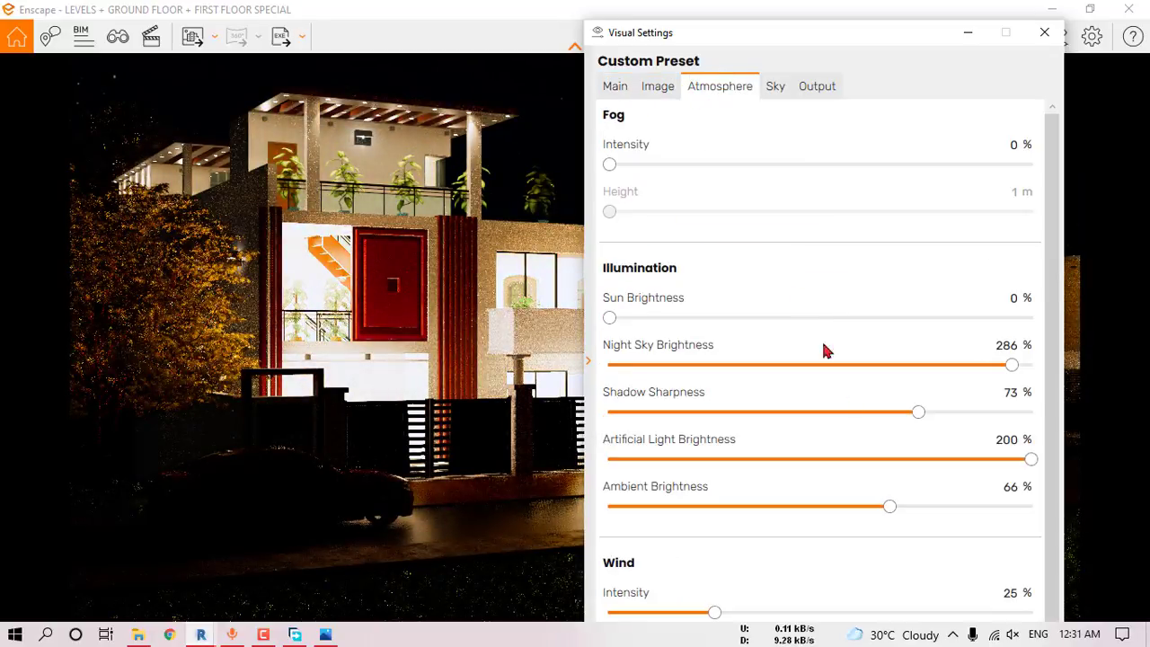
drag(1022, 462, 980, 464)
click(1045, 33)
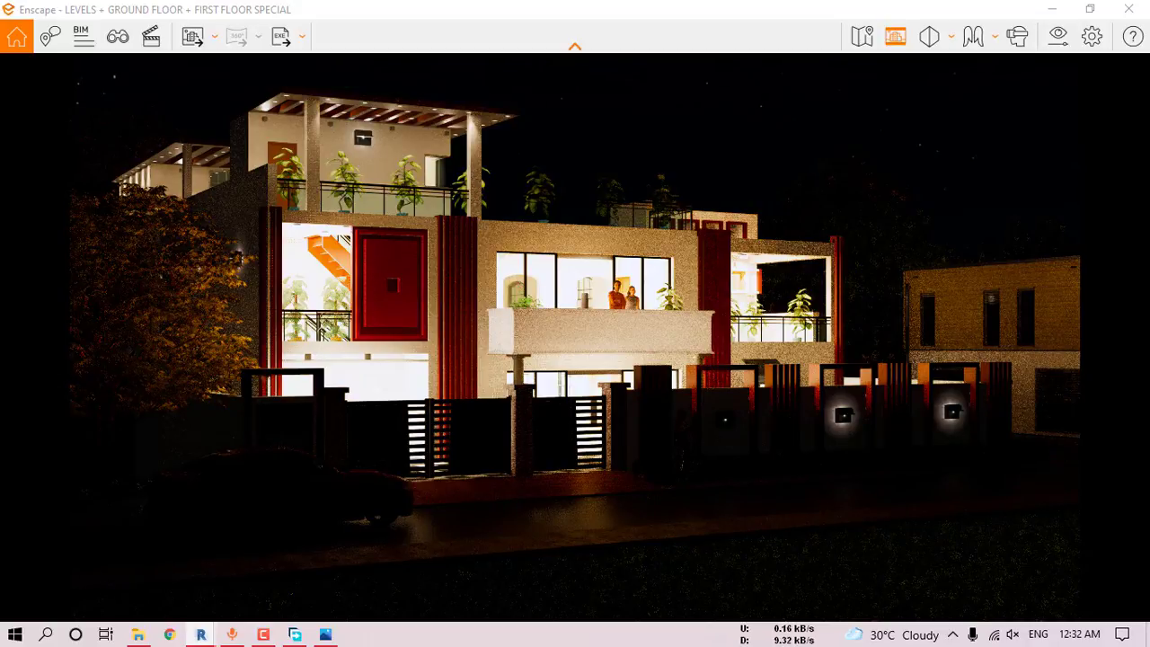
- Load the saved Enscape 3D view 1 and shift its time of day past dusk into night
click(771, 190)
click(117, 36)
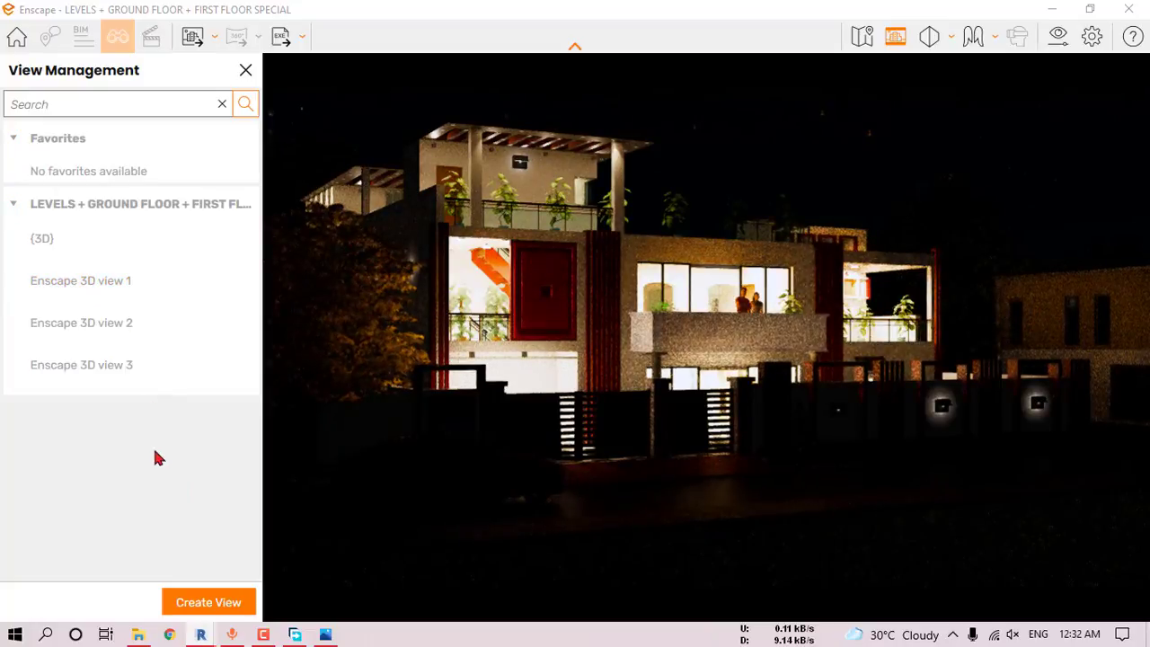
click(128, 282)
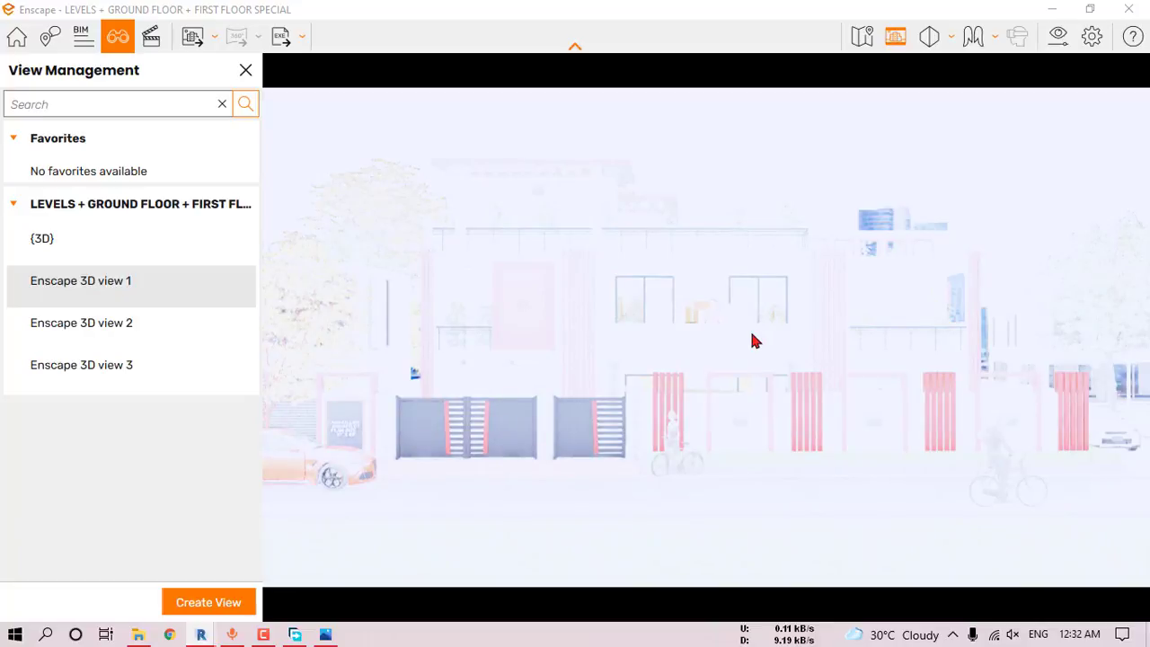
key(i)
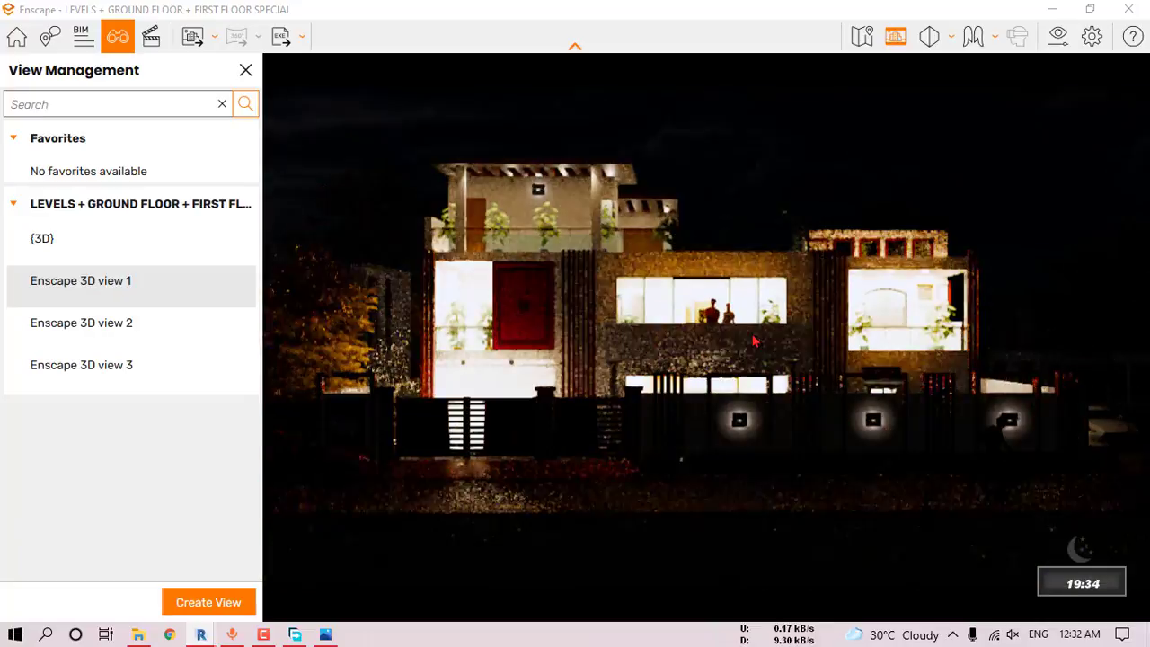
key(u)
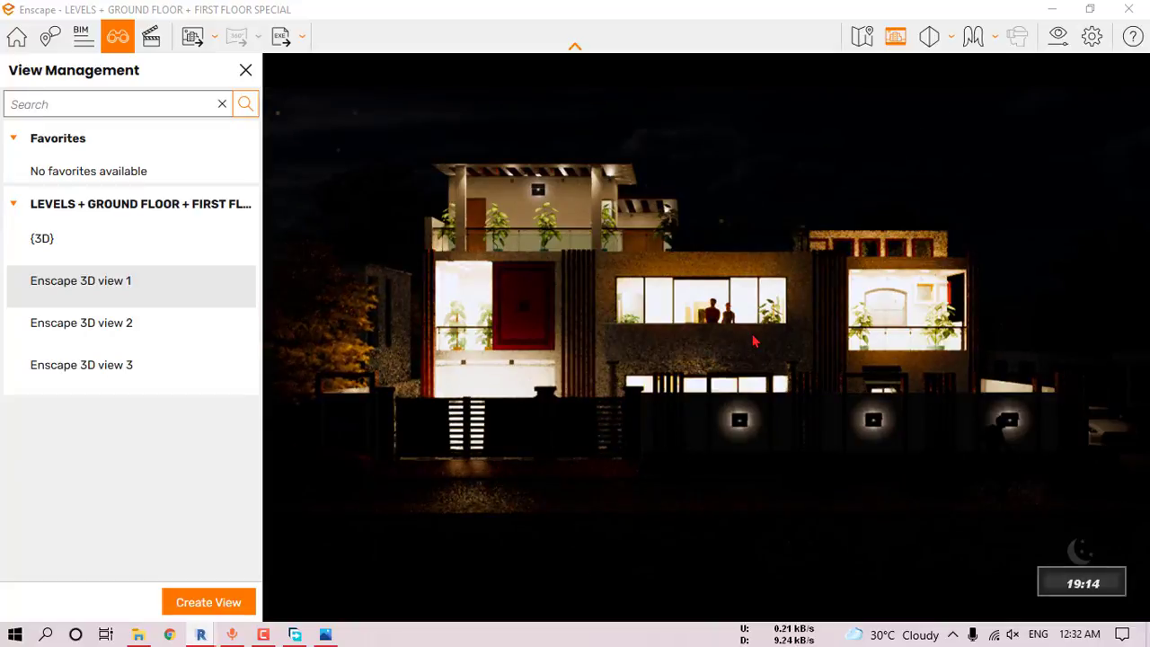
key(u)
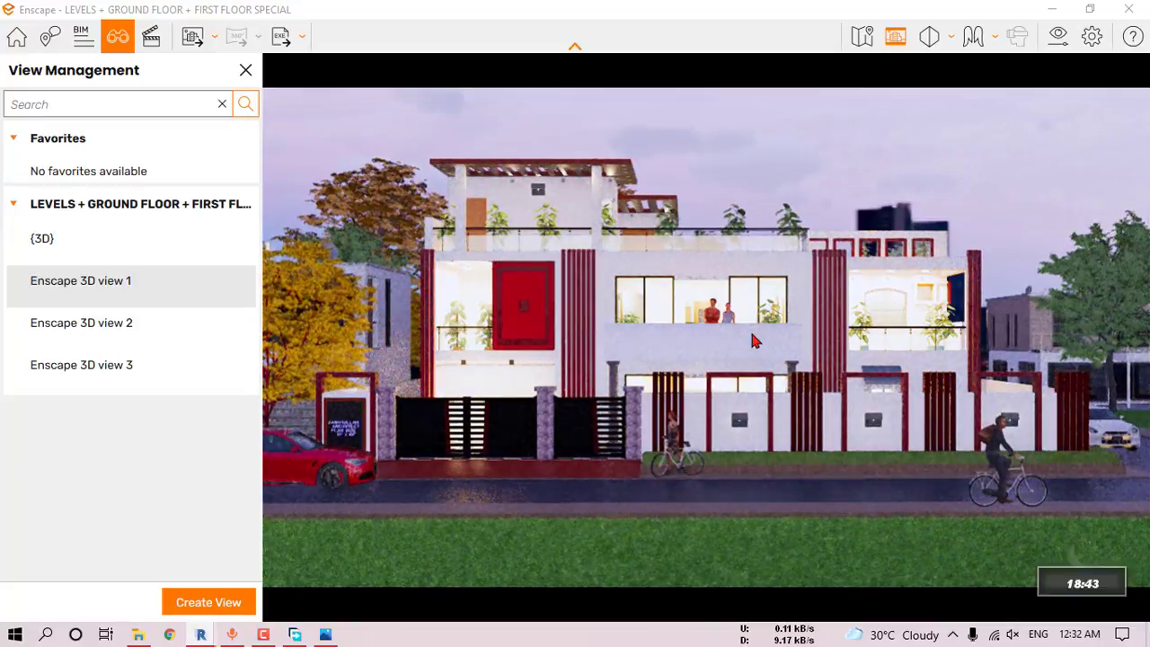
key(i)
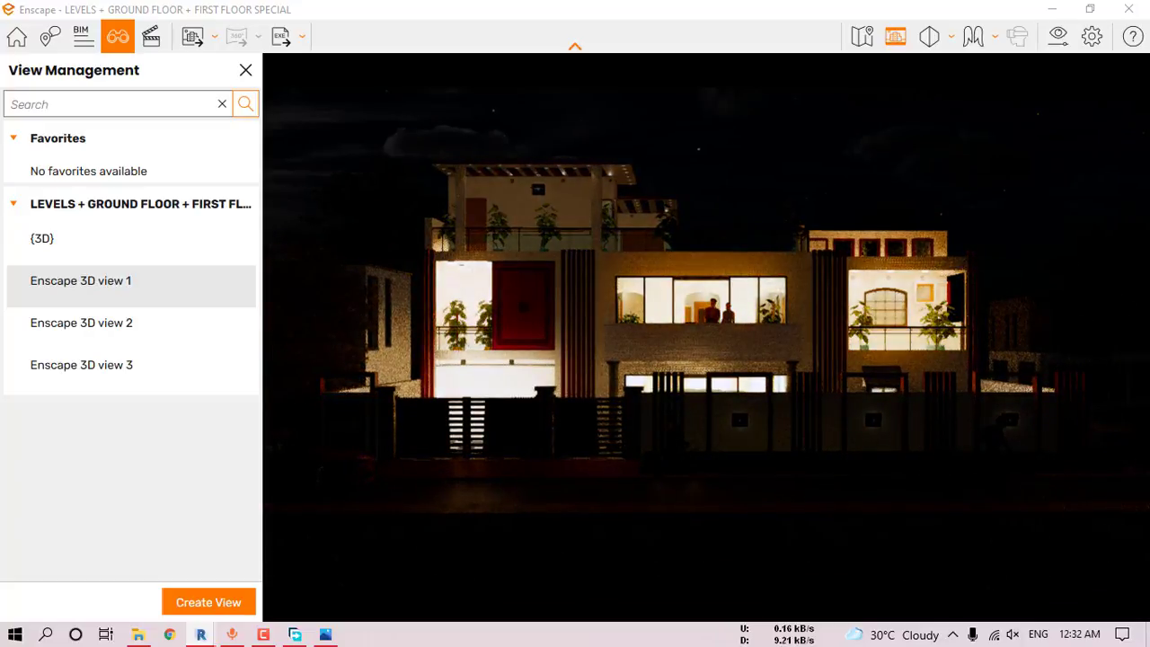
- Raise the camera exposure of the night view to 86 % and bring up the atmosphere settings
drag(1149, 54, 994, 61)
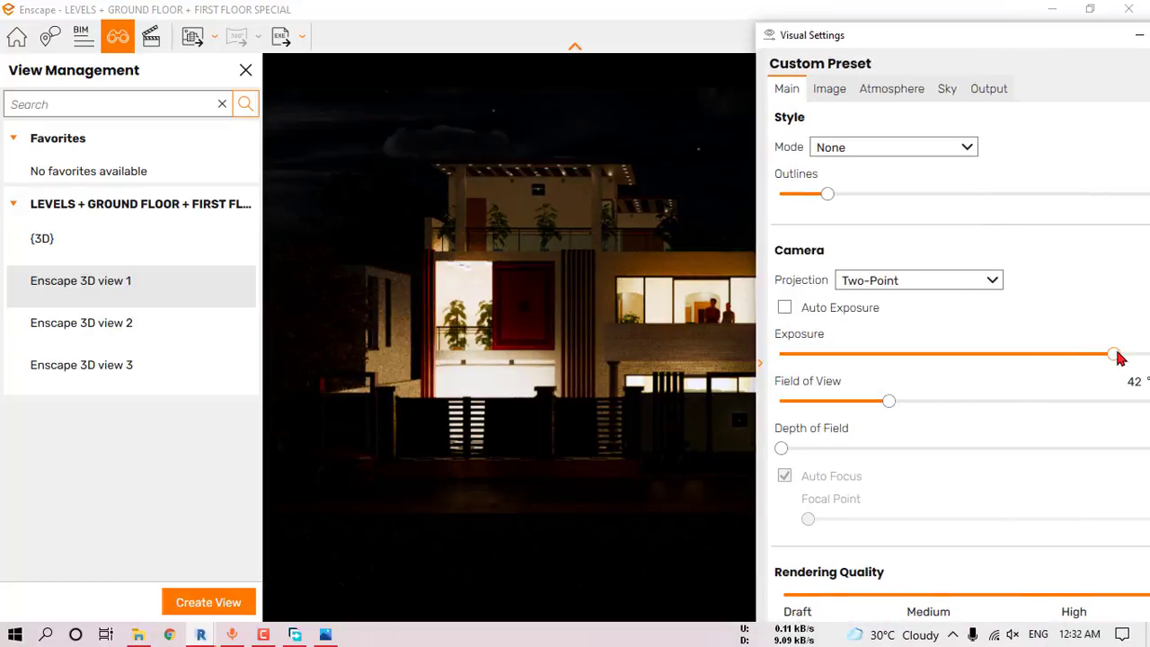
drag(1119, 358, 1149, 357)
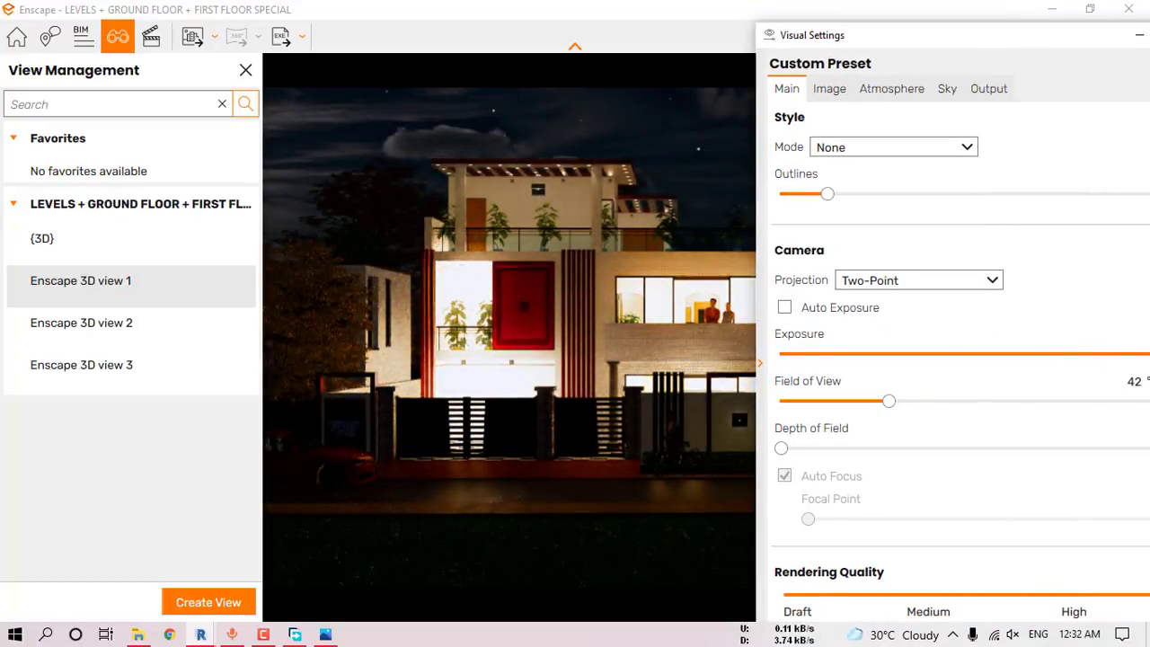
drag(999, 45, 853, 45)
mouse_move(1021, 354)
mouse_down()
mouse_move(1066, 356)
mouse_move(1018, 357)
mouse_up()
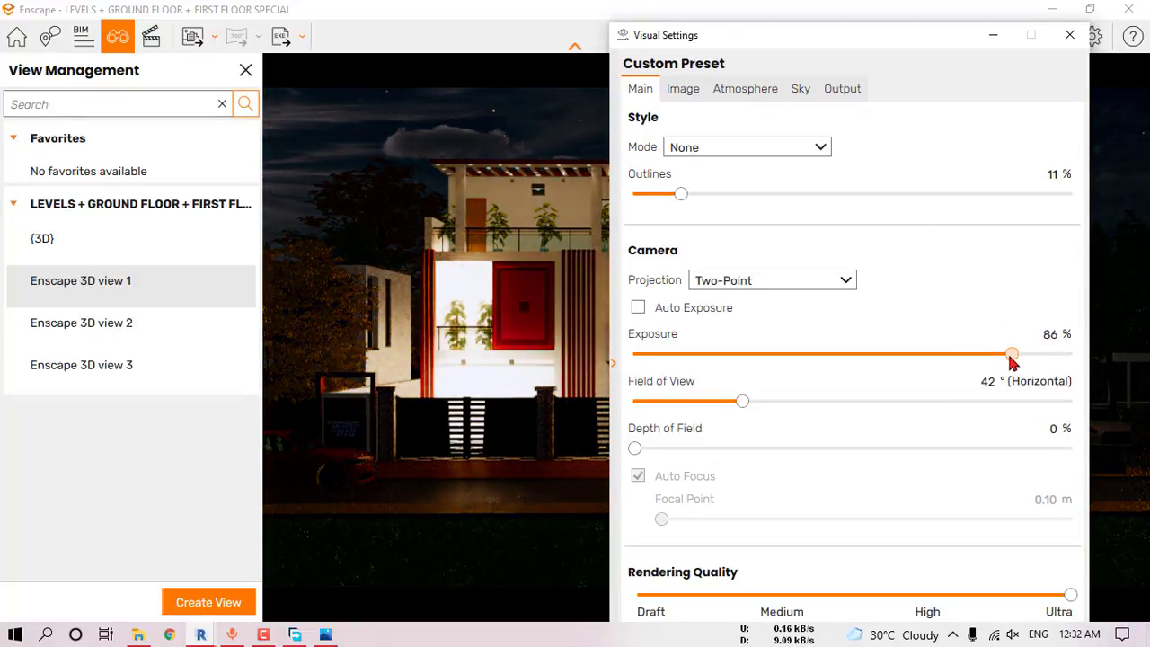
click(752, 92)
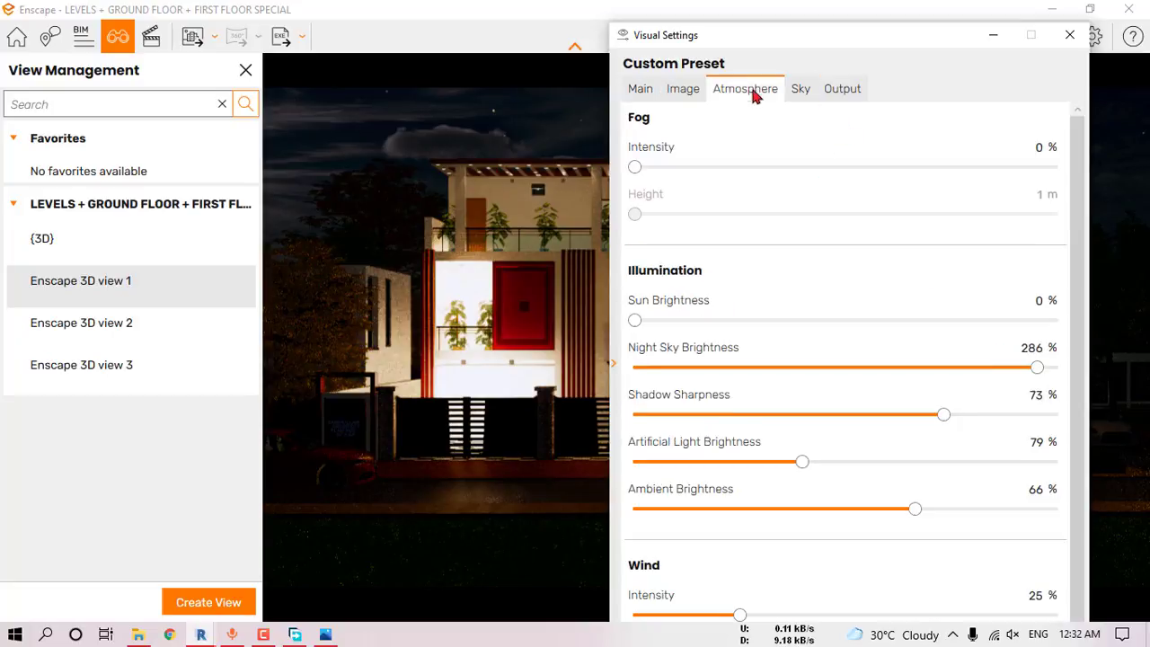
- Lower the artificial light brightness to 67 % and save a screenshot of the night view in the desktop's Render Project folder
mouse_move(797, 460)
mouse_down()
mouse_move(816, 462)
mouse_move(775, 462)
mouse_up()
drag(850, 37, 850, 646)
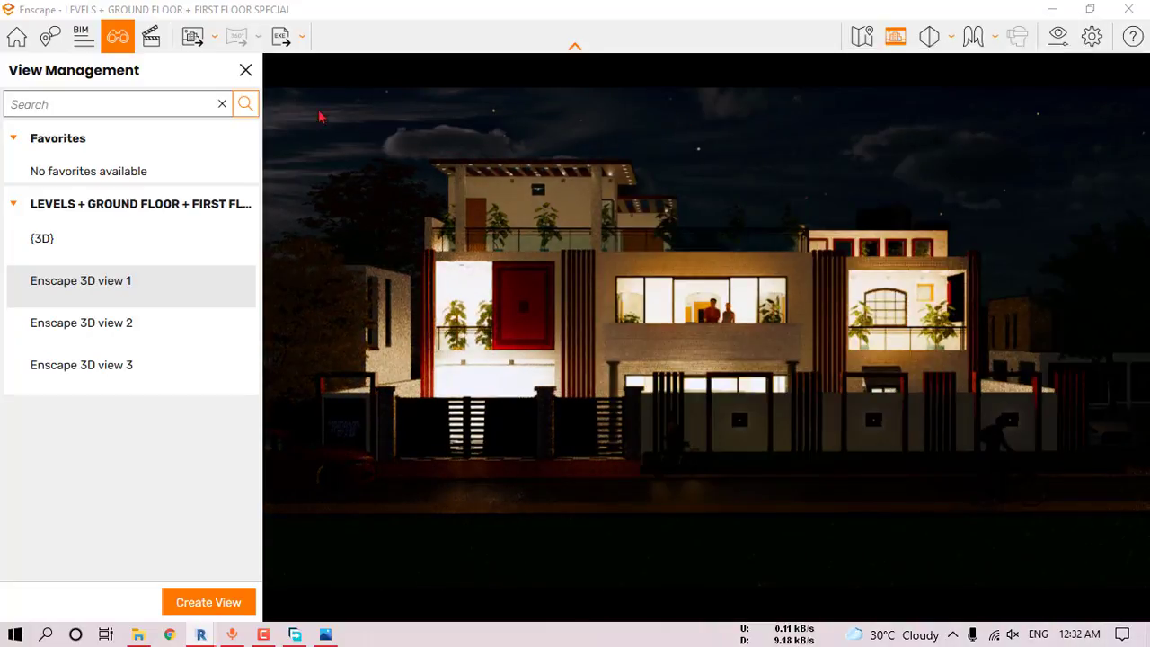
click(214, 38)
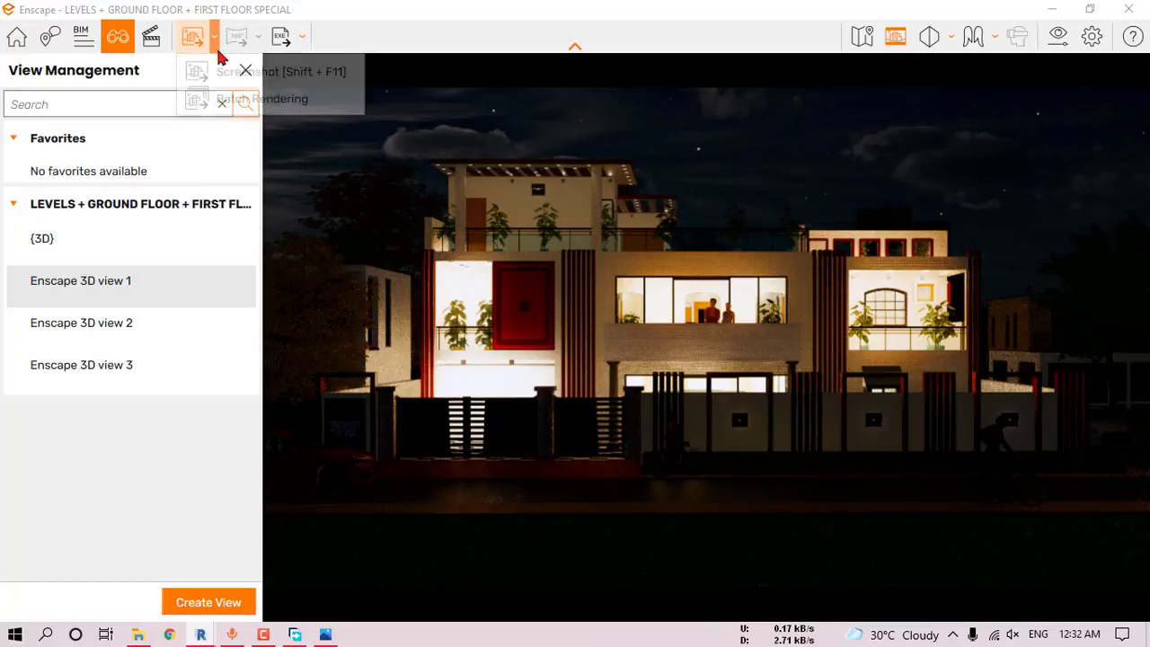
click(269, 72)
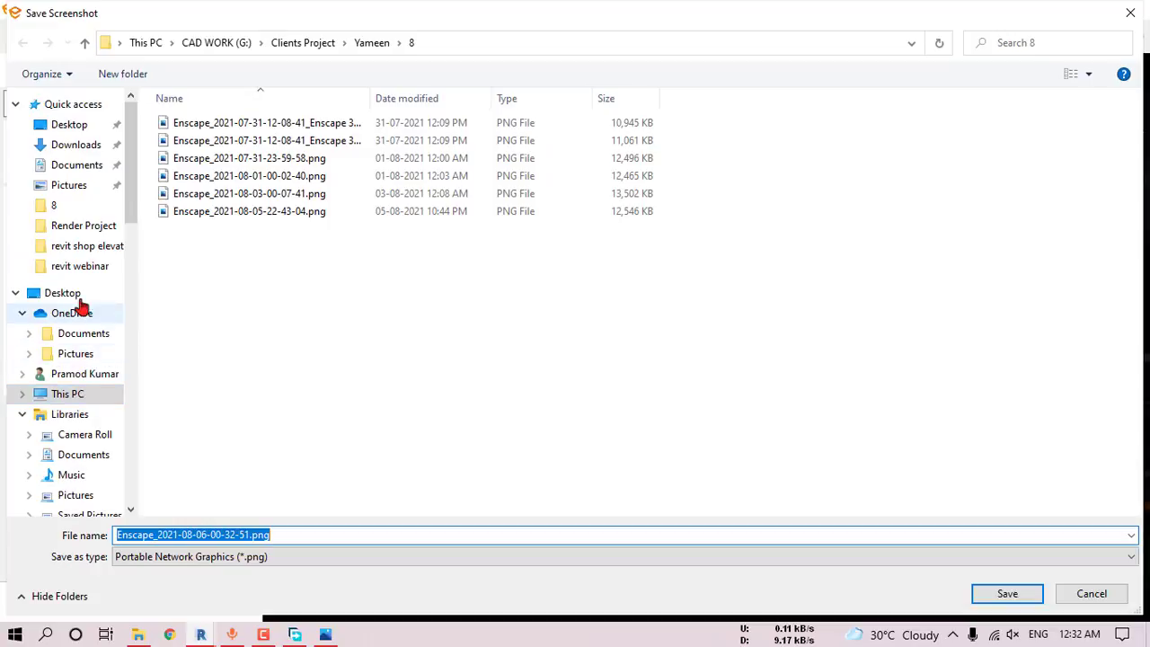
click(69, 124)
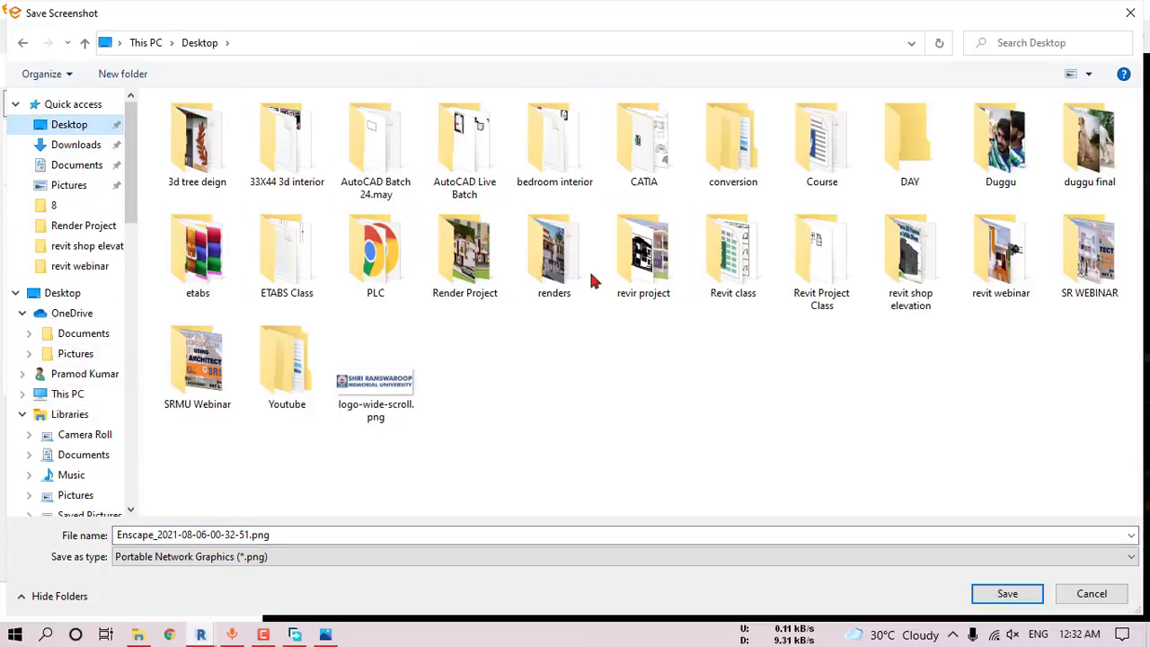
double_click(471, 261)
click(1014, 593)
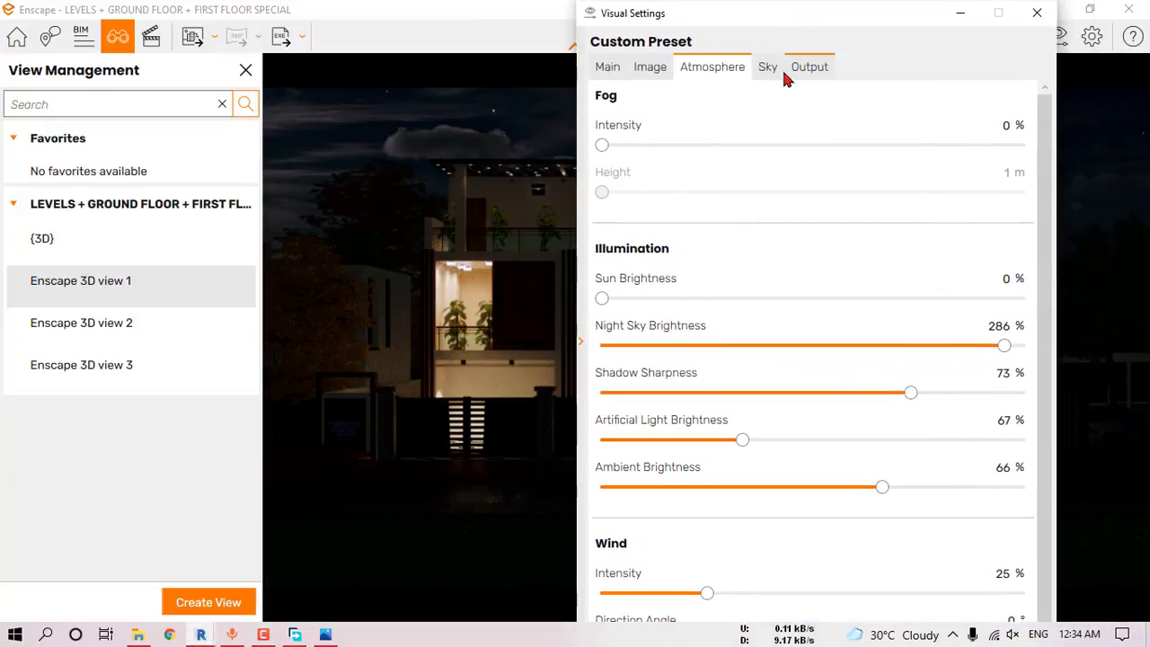
- Change the horizon source of the sky to Skybox
click(770, 68)
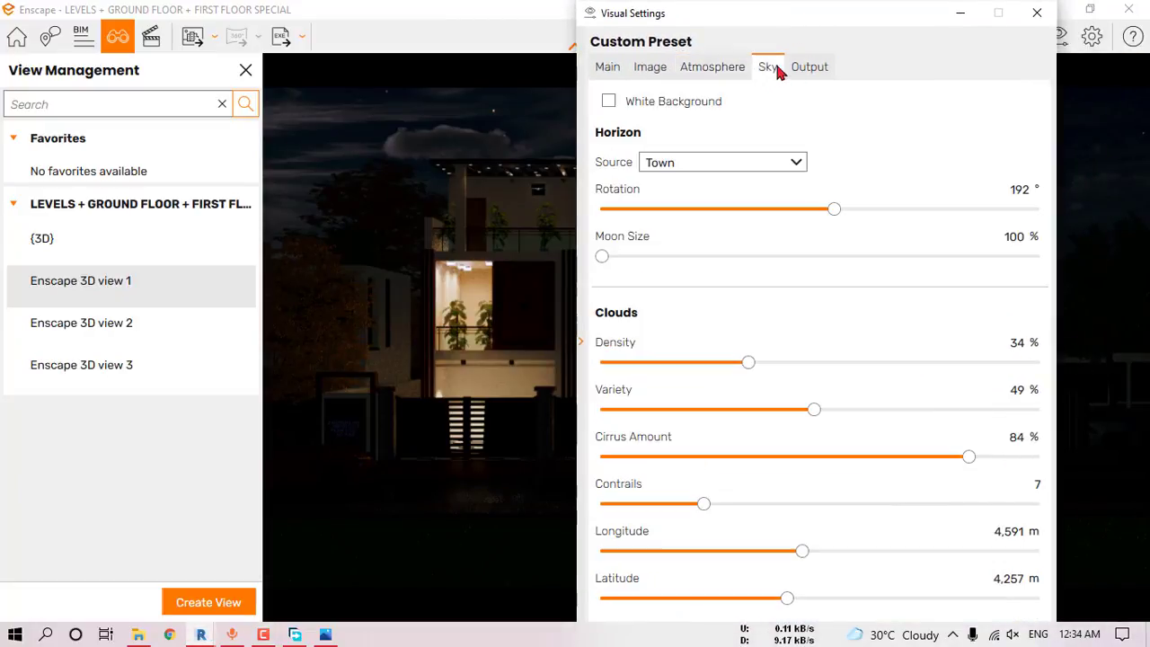
click(810, 68)
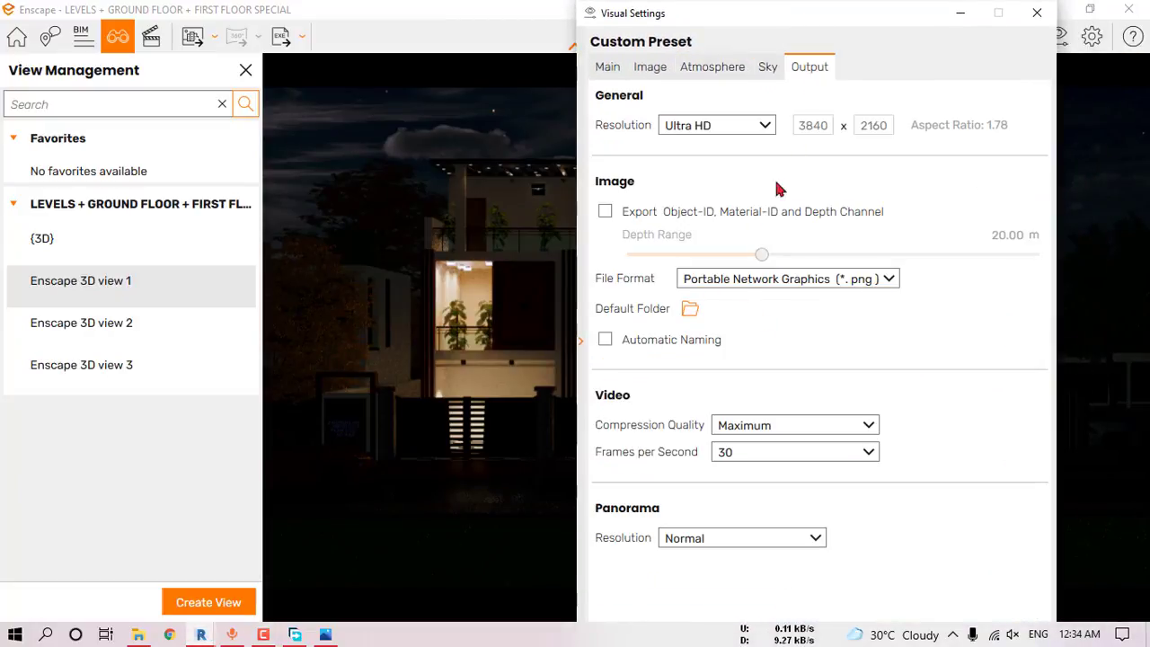
click(769, 69)
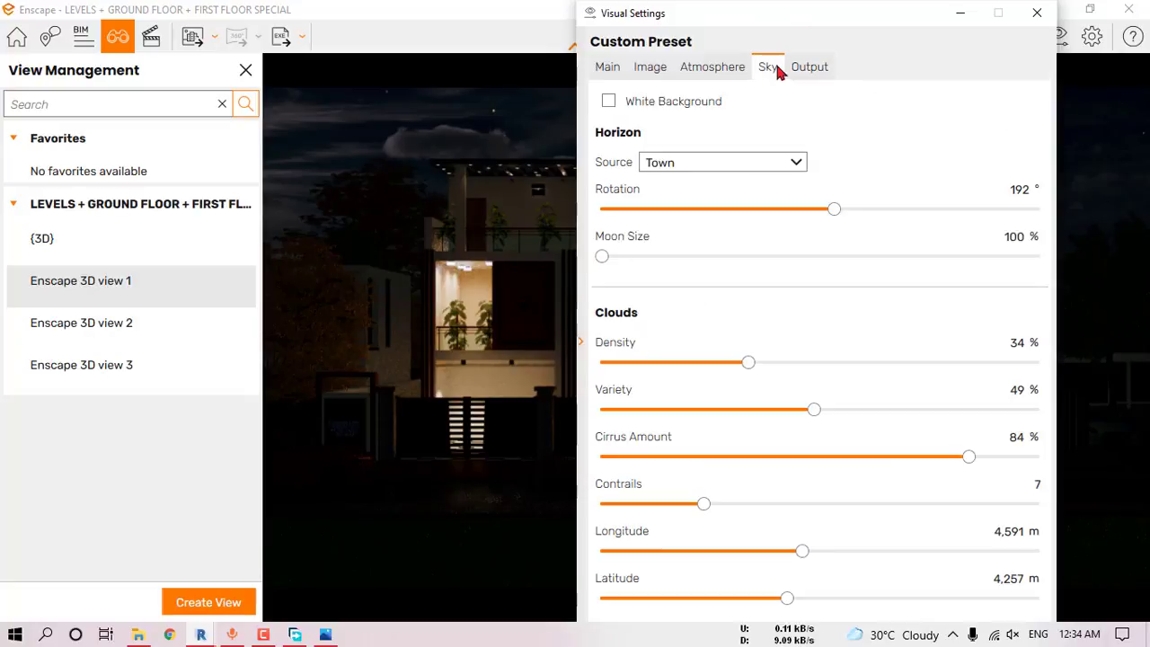
click(770, 162)
click(694, 179)
click(697, 163)
click(682, 198)
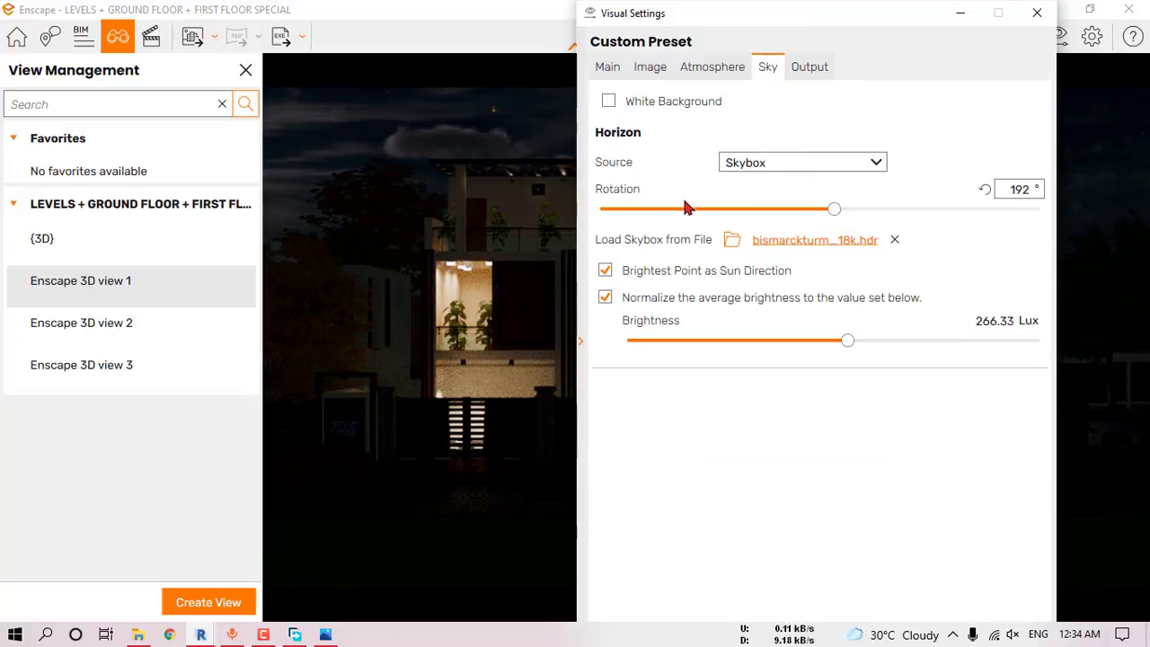
- Reduce the camera exposure to 62 %
click(608, 68)
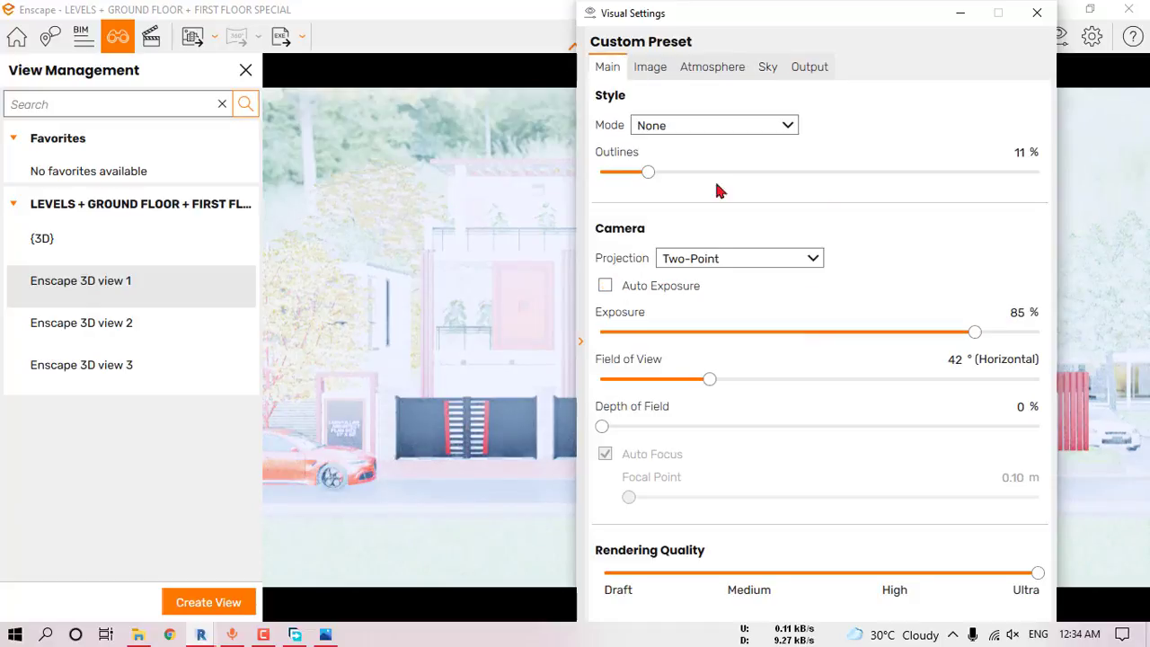
drag(960, 335, 873, 334)
drag(803, 13, 738, 75)
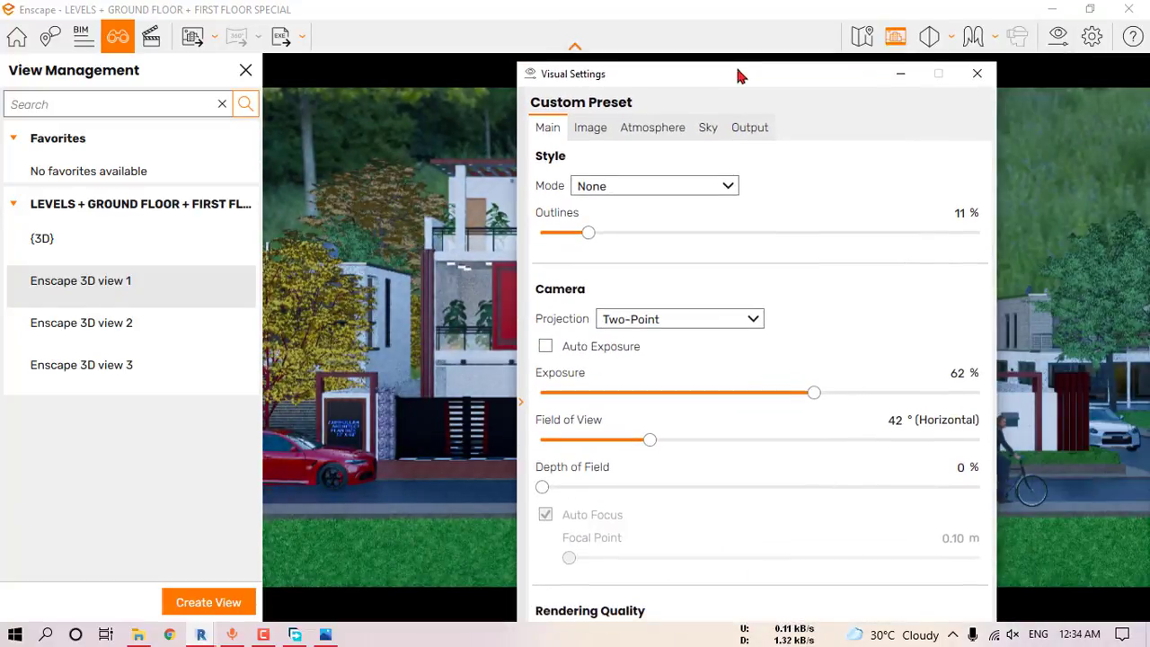
- Rotate the skybox to 341° and keep its brightest point as the sun direction
click(710, 128)
drag(774, 272, 858, 270)
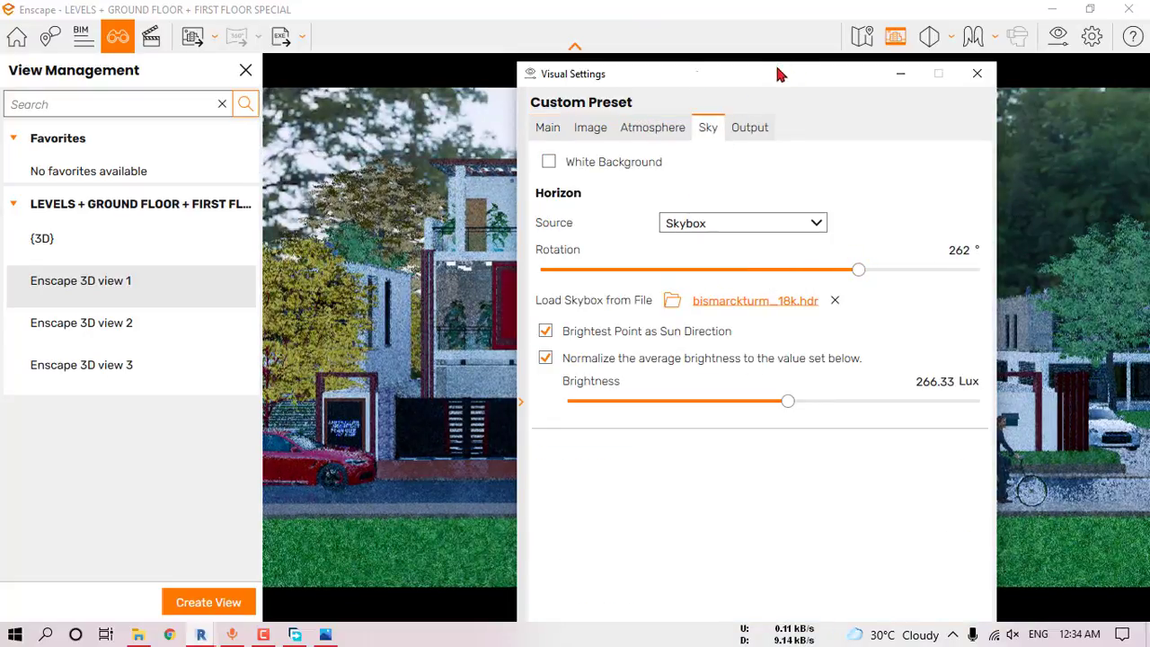
drag(778, 70, 1149, 38)
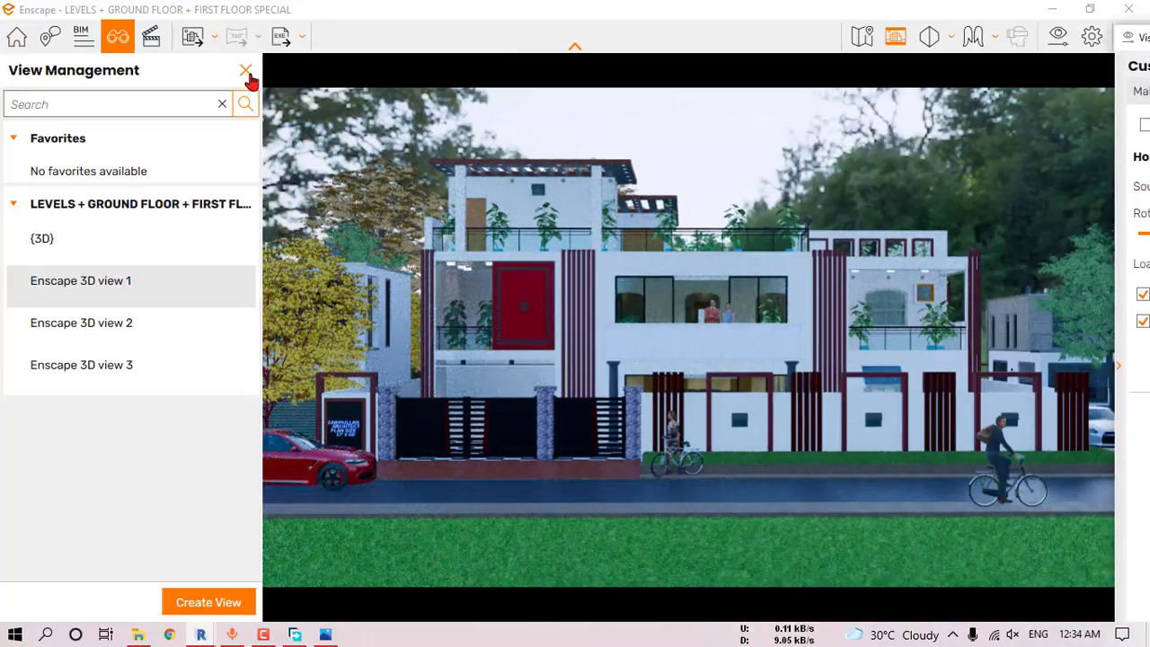
click(246, 71)
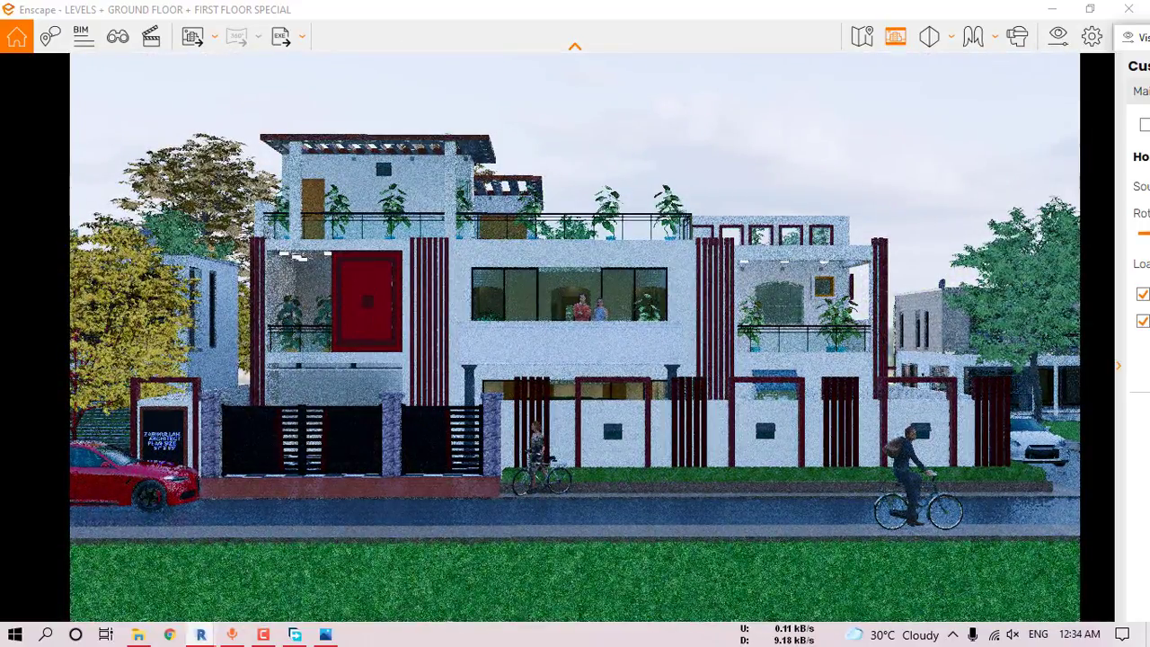
drag(1149, 37, 851, 13)
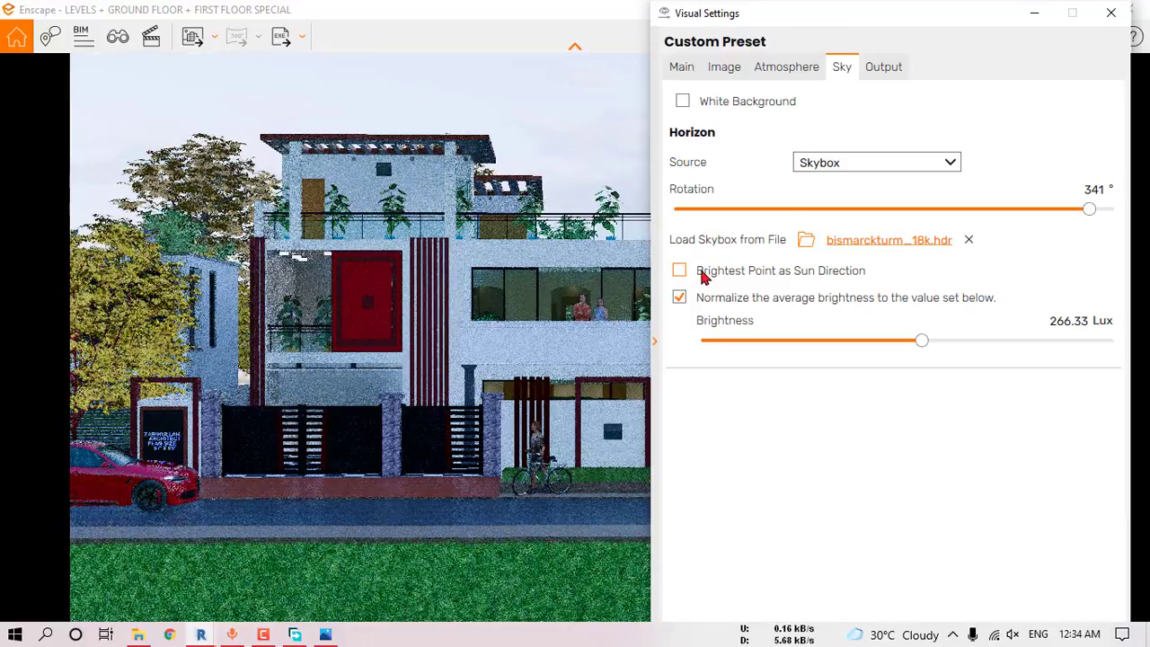
click(680, 271)
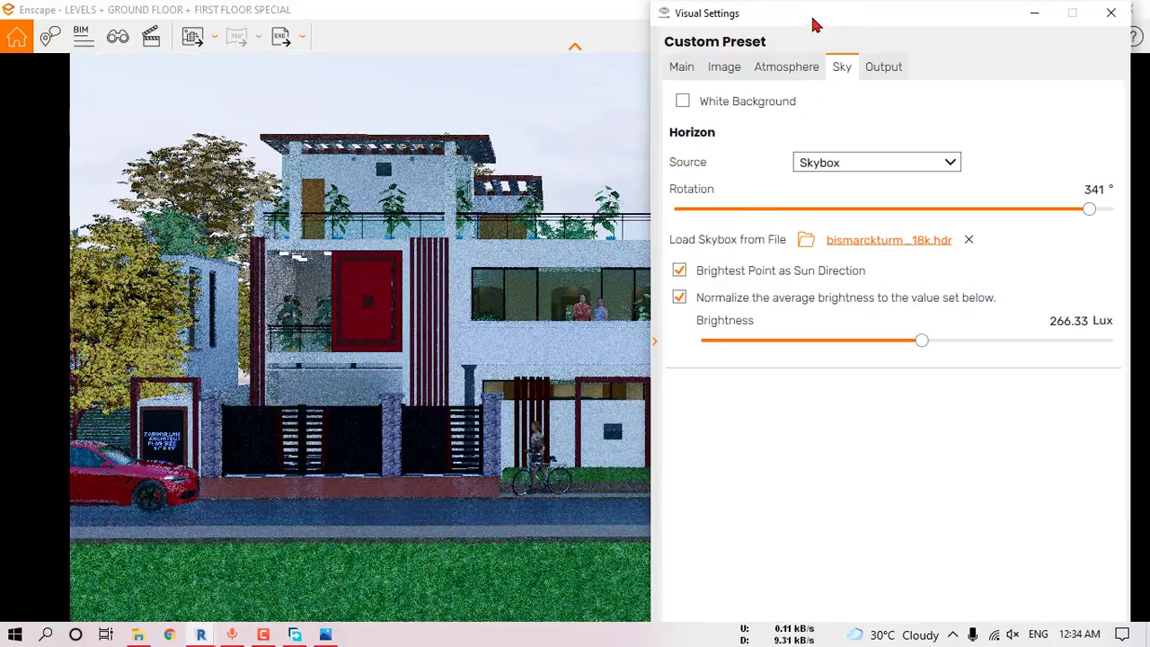
- Fine-tune the normalized average brightness of the skybox to a slightly brighter level
drag(813, 26, 697, 47)
mouse_move(809, 365)
mouse_down()
mouse_move(842, 365)
mouse_move(823, 365)
mouse_up()
drag(847, 42, 670, 642)
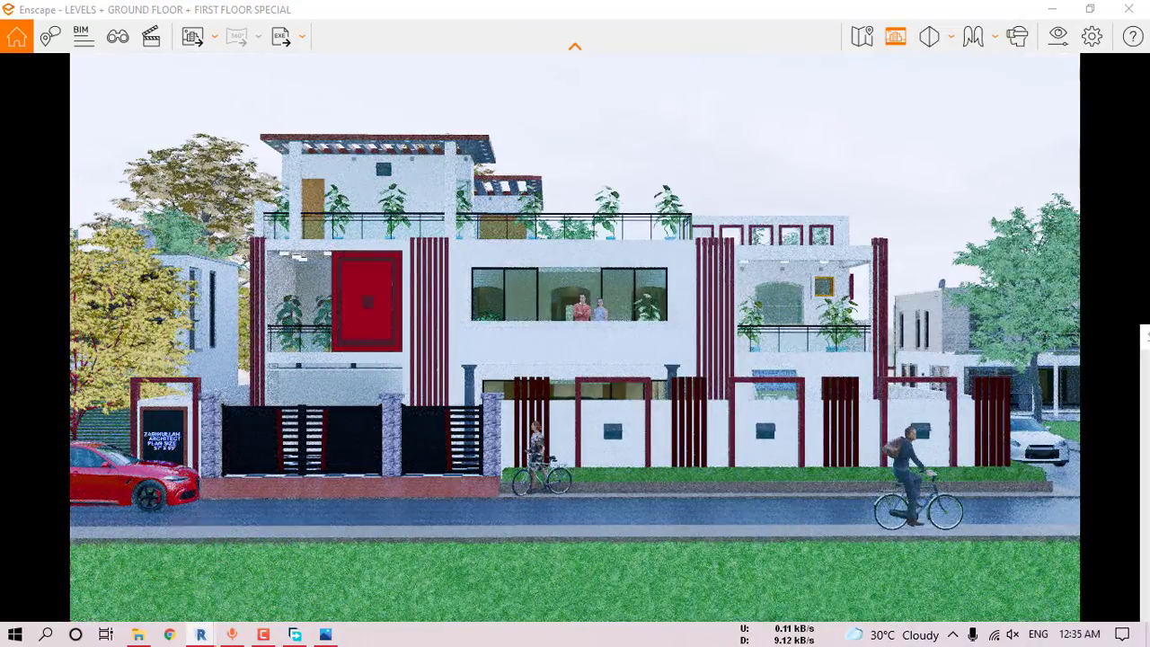
drag(1149, 338, 943, 113)
drag(916, 439, 905, 440)
- Raise the sun brightness slightly in the atmosphere illumination and clear the visual settings out of the view
click(700, 165)
click(665, 167)
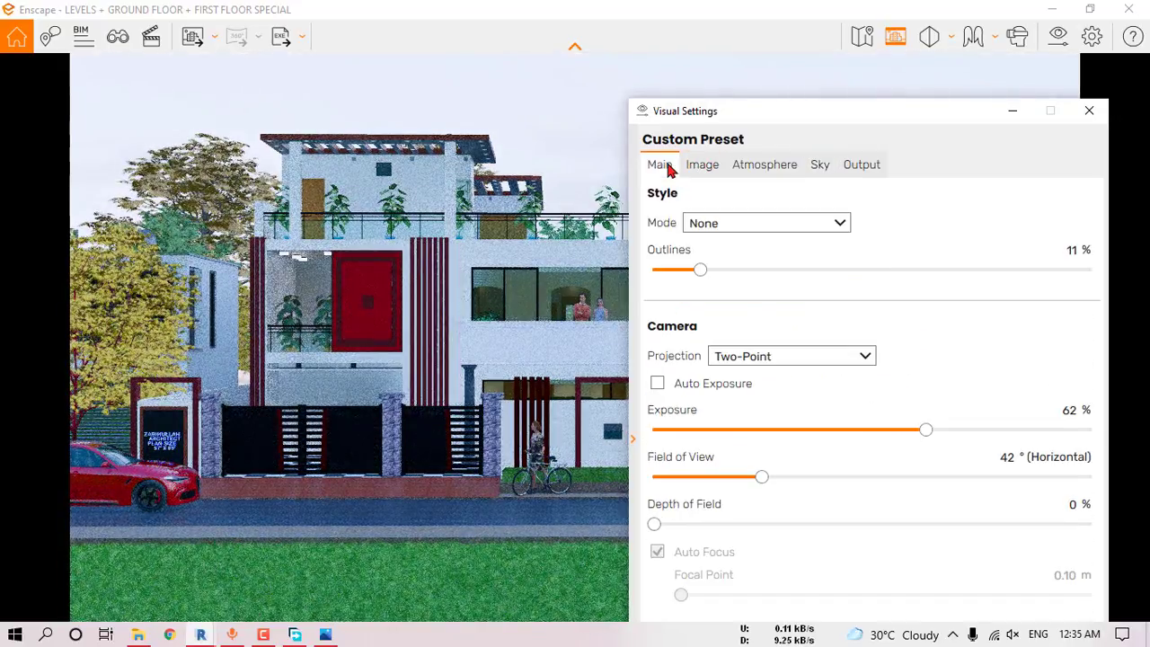
click(704, 171)
click(760, 171)
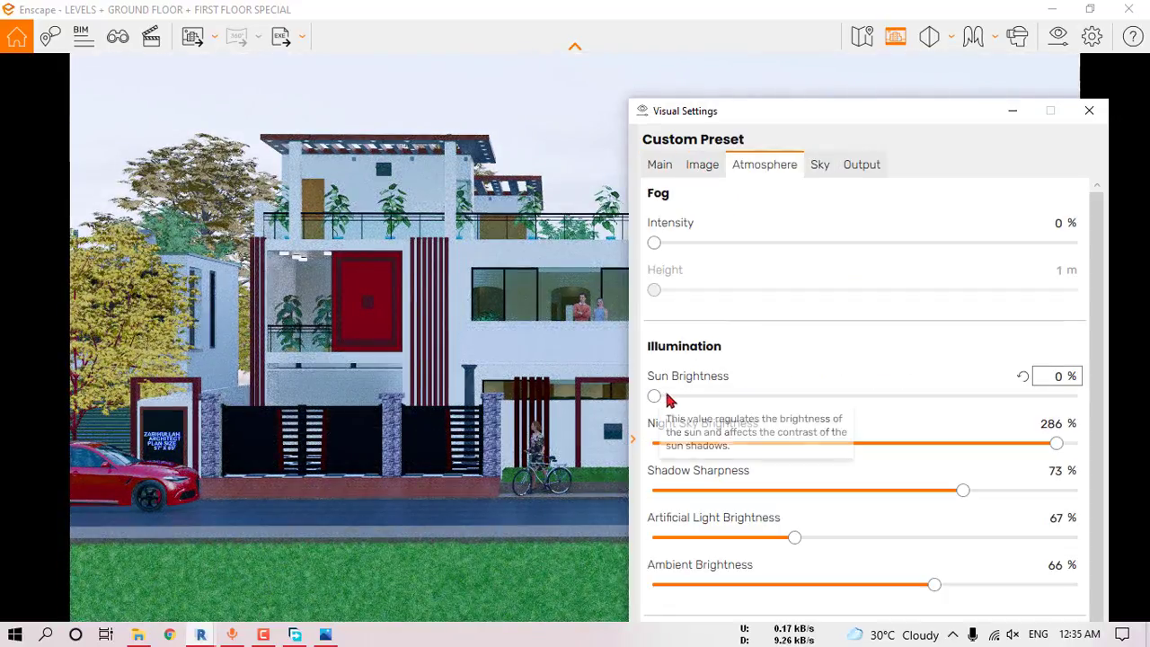
drag(657, 404, 701, 403)
drag(824, 111, 1149, 54)
click(1149, 54)
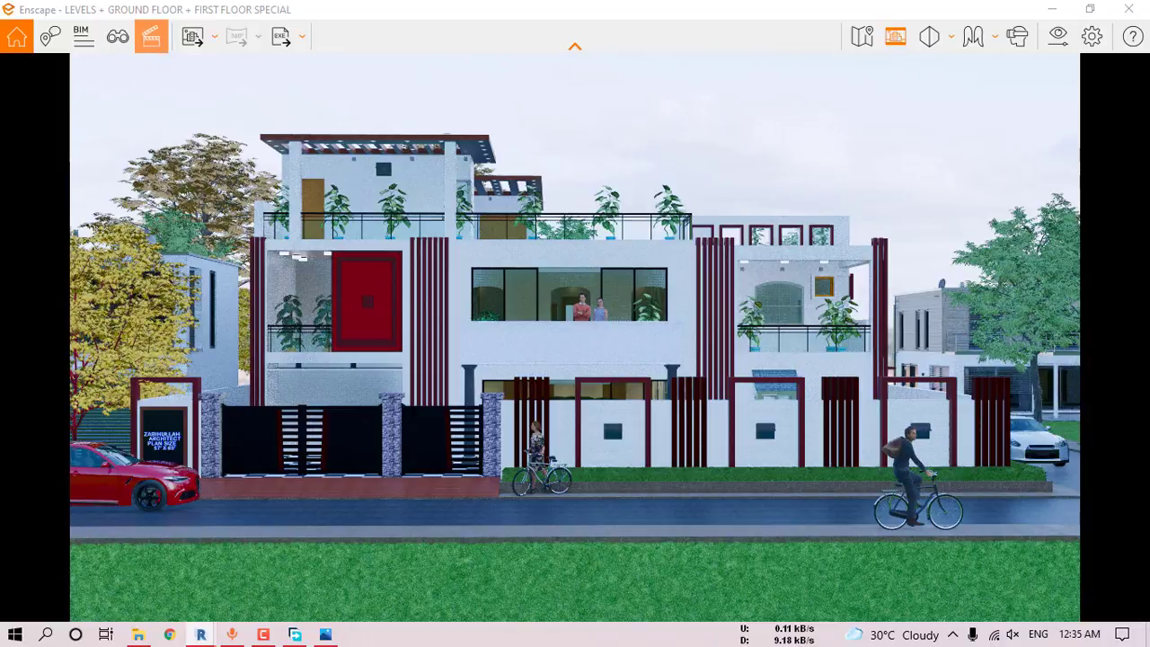
- Start a video path, frame the front gates with the red car and sign beside them, and add the first keyframe
click(151, 43)
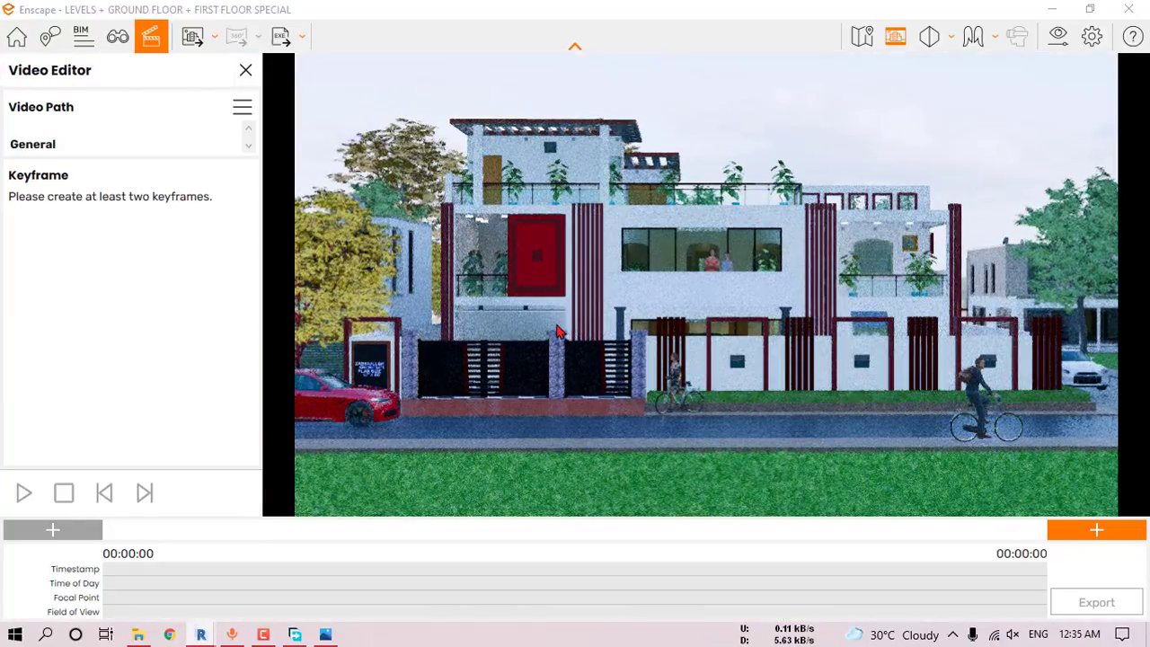
scroll(579, 278, up, 5)
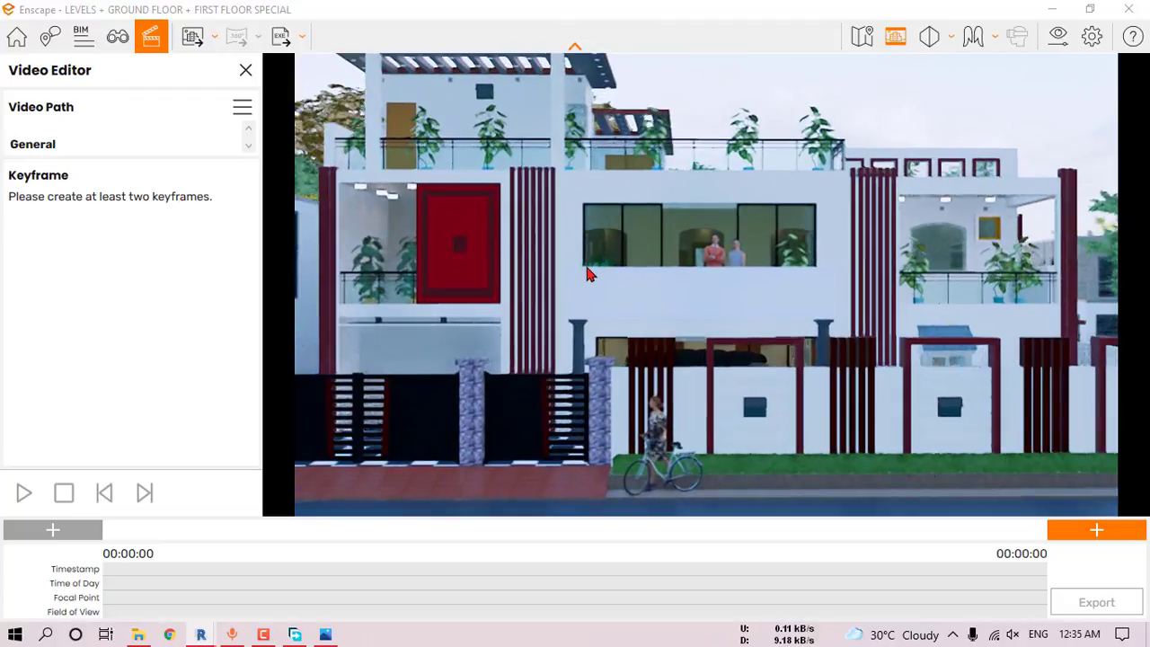
key(s)
key(a)
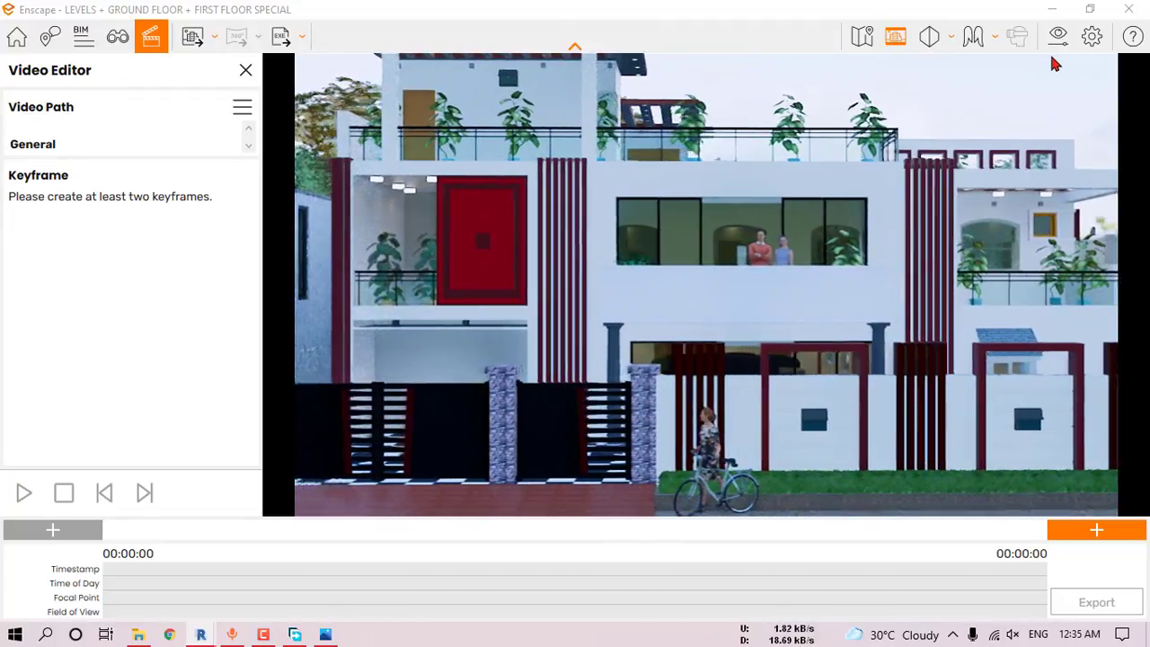
key(s)
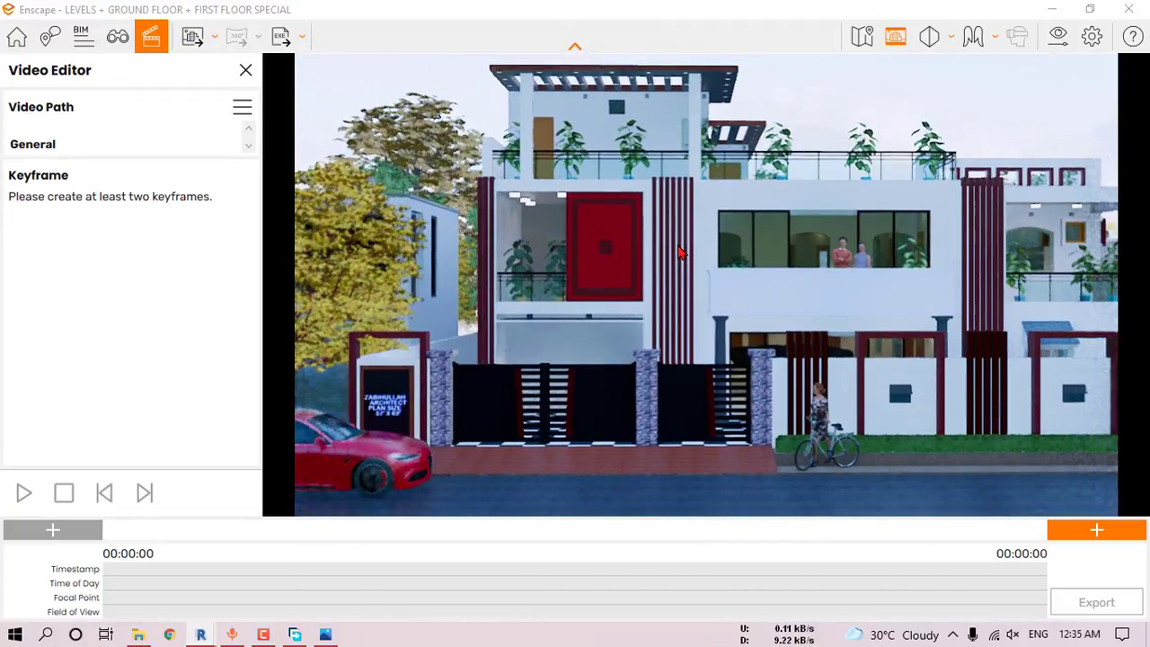
key(w)
key(a)
key(s)
key(q)
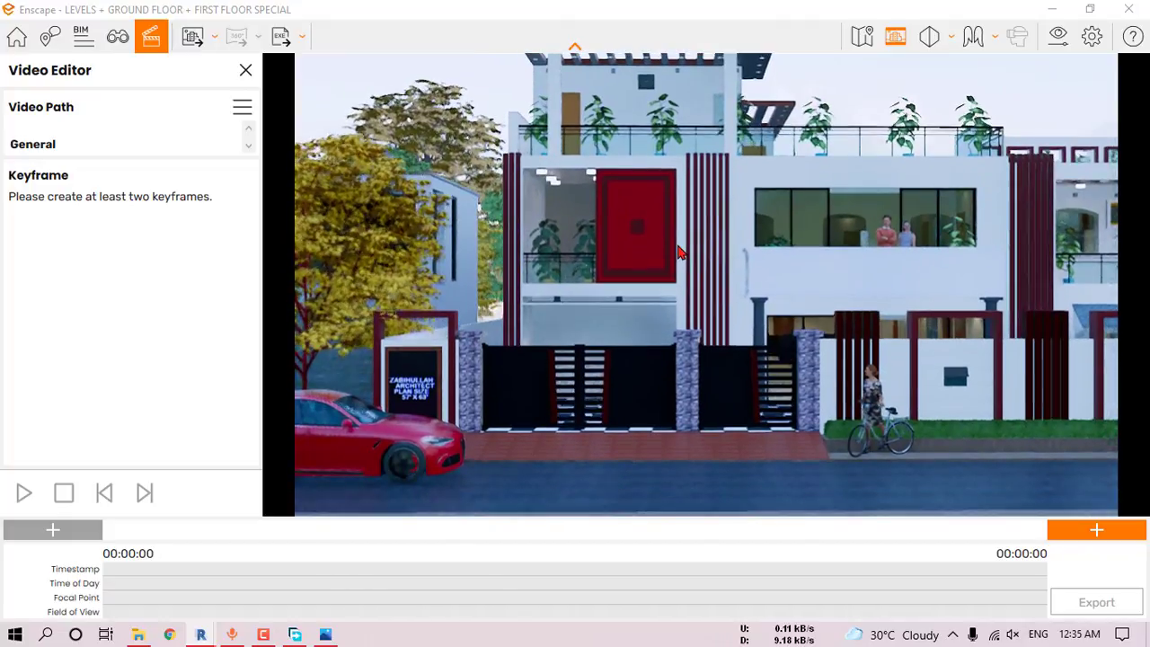
key(e)
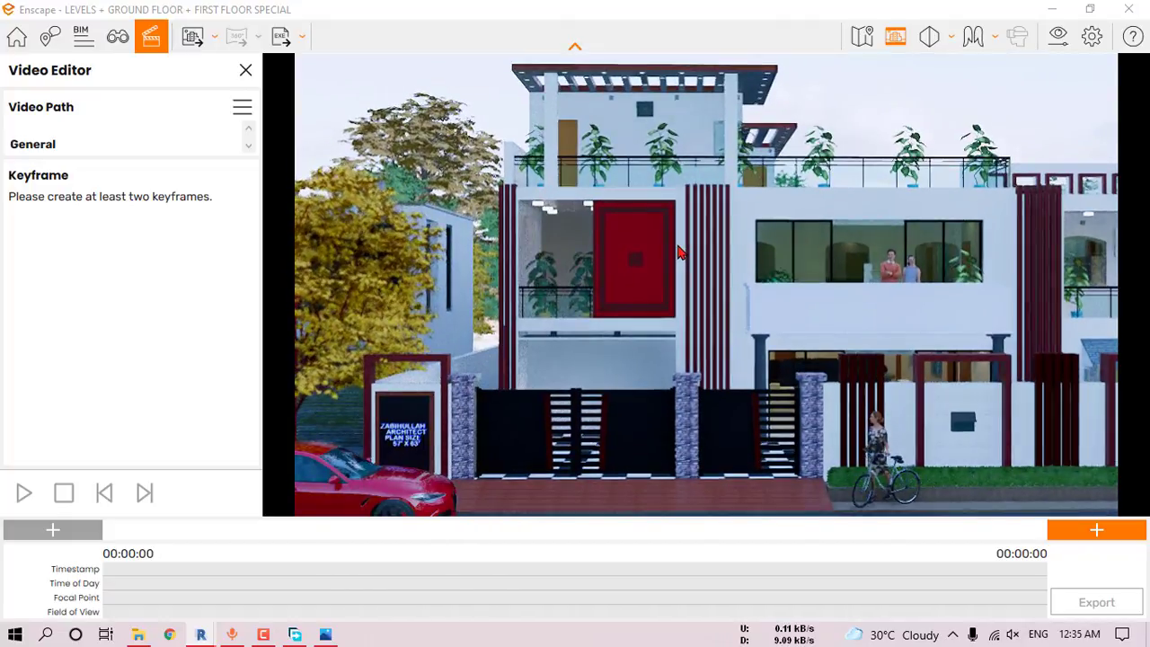
click(1095, 536)
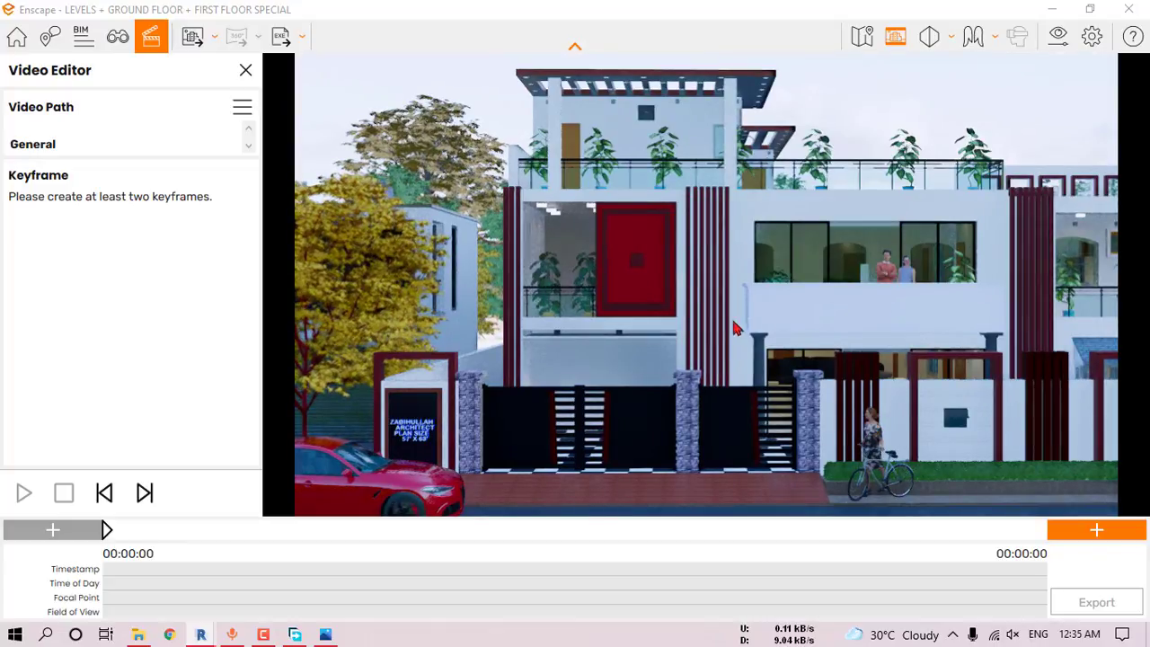
- Move the camera sideways along the front facade to the side street with the white cars
key(d)
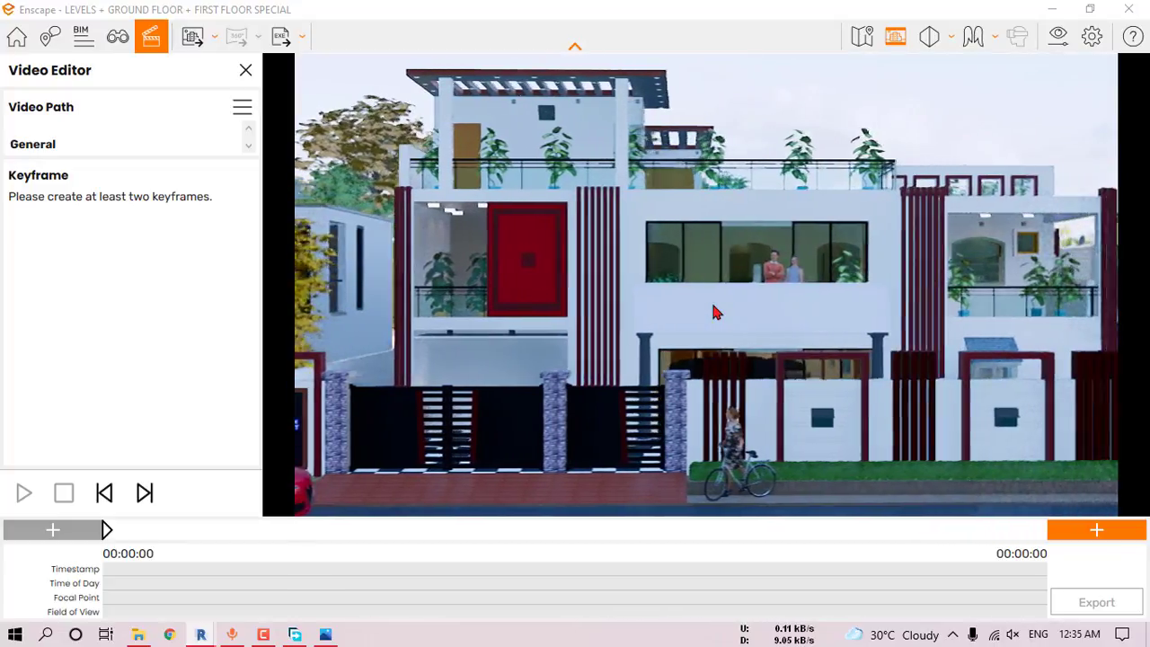
key(d)
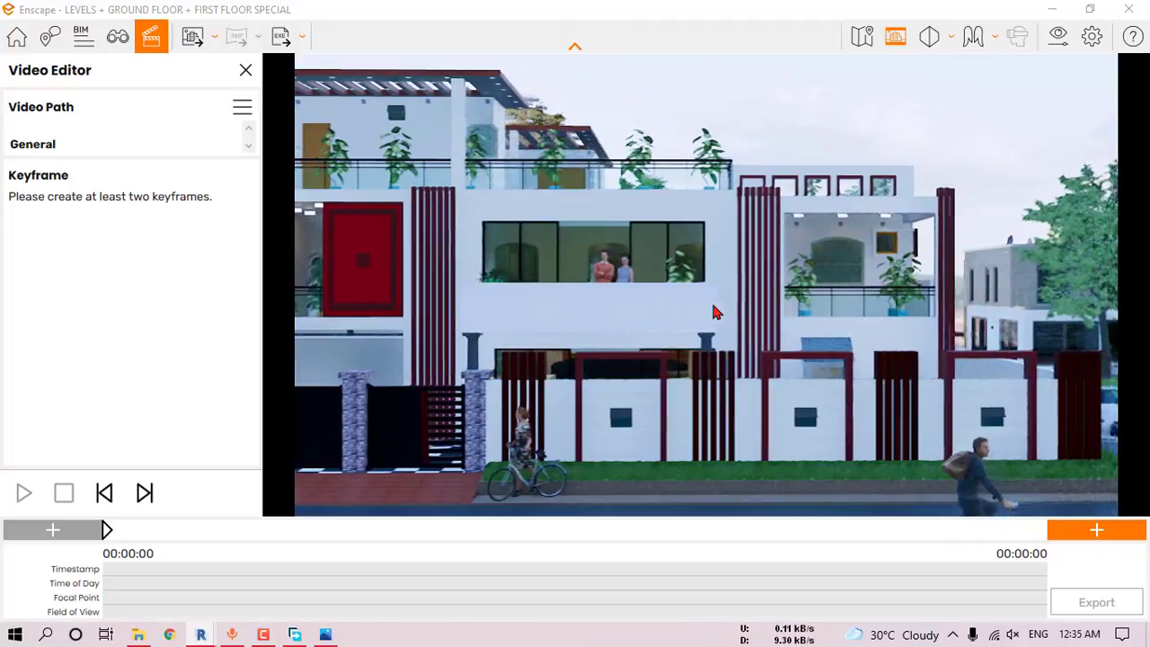
key(d)
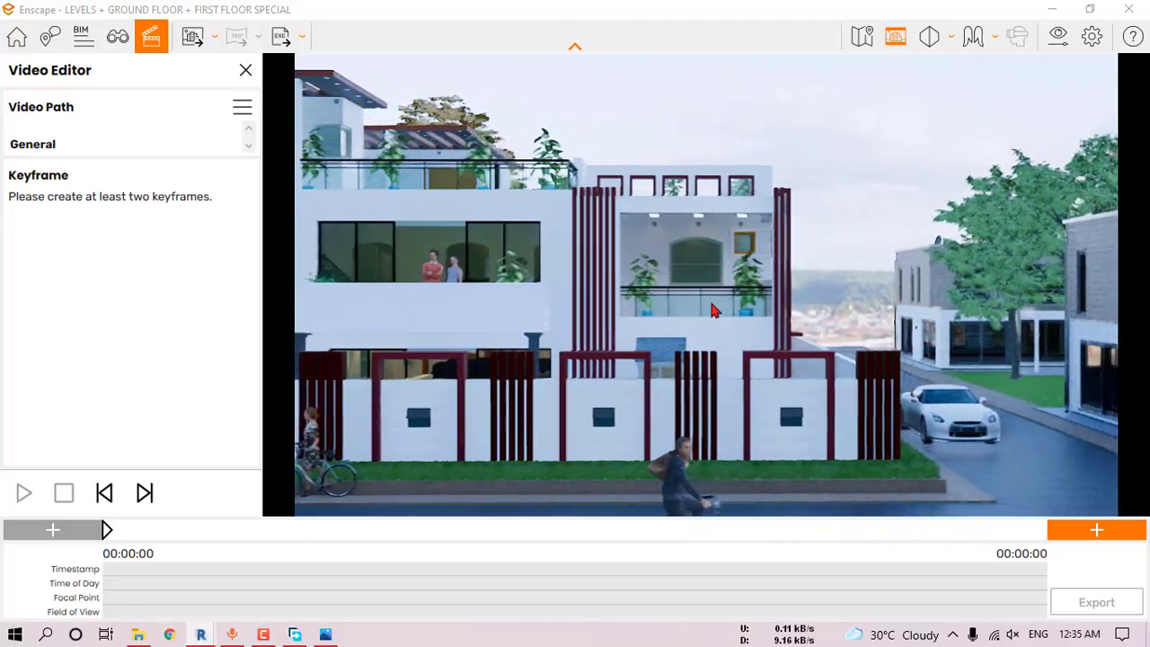
key(d)
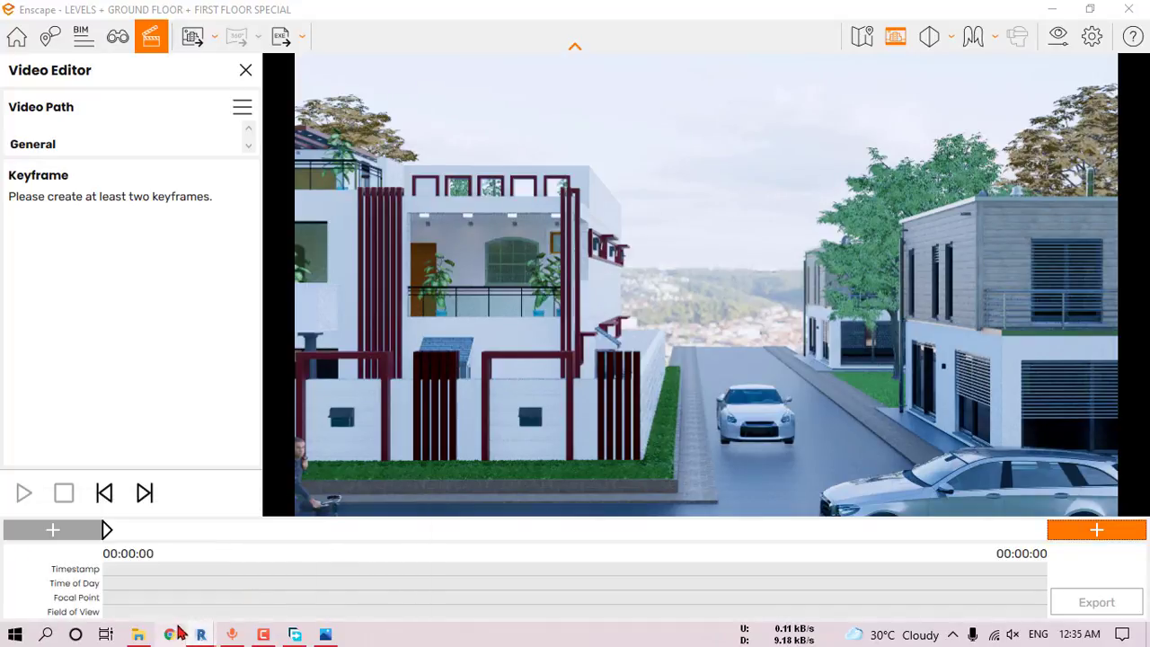
- Switch to Revit, enlarge its window and open the Level 2 ground floor plan
click(74, 580)
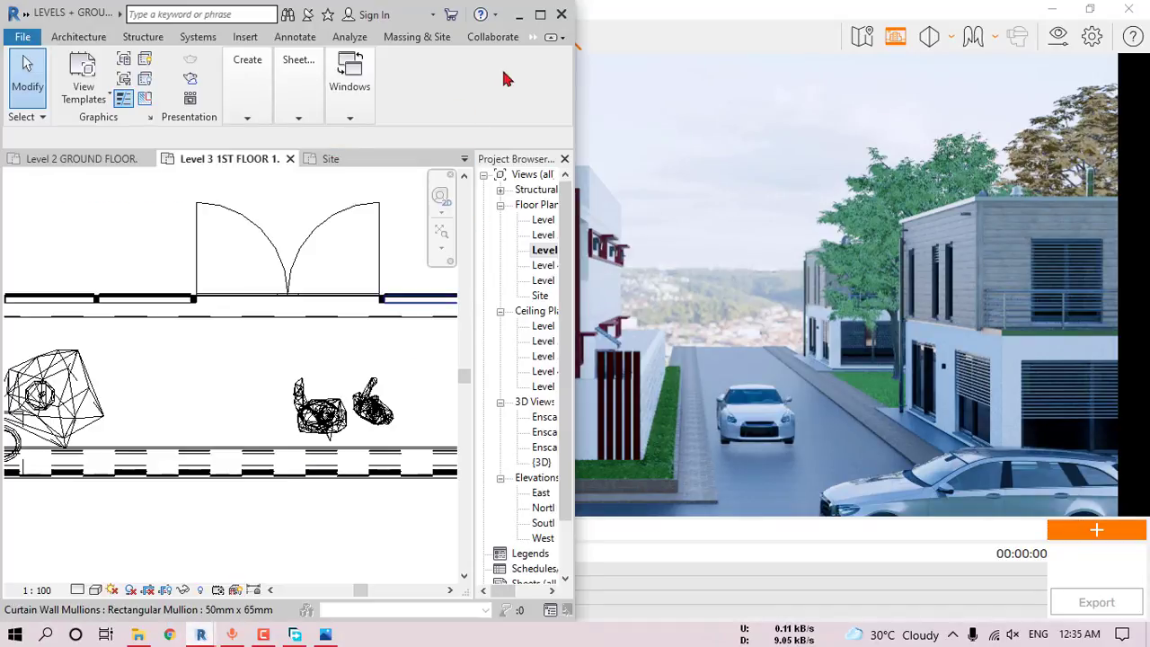
click(540, 15)
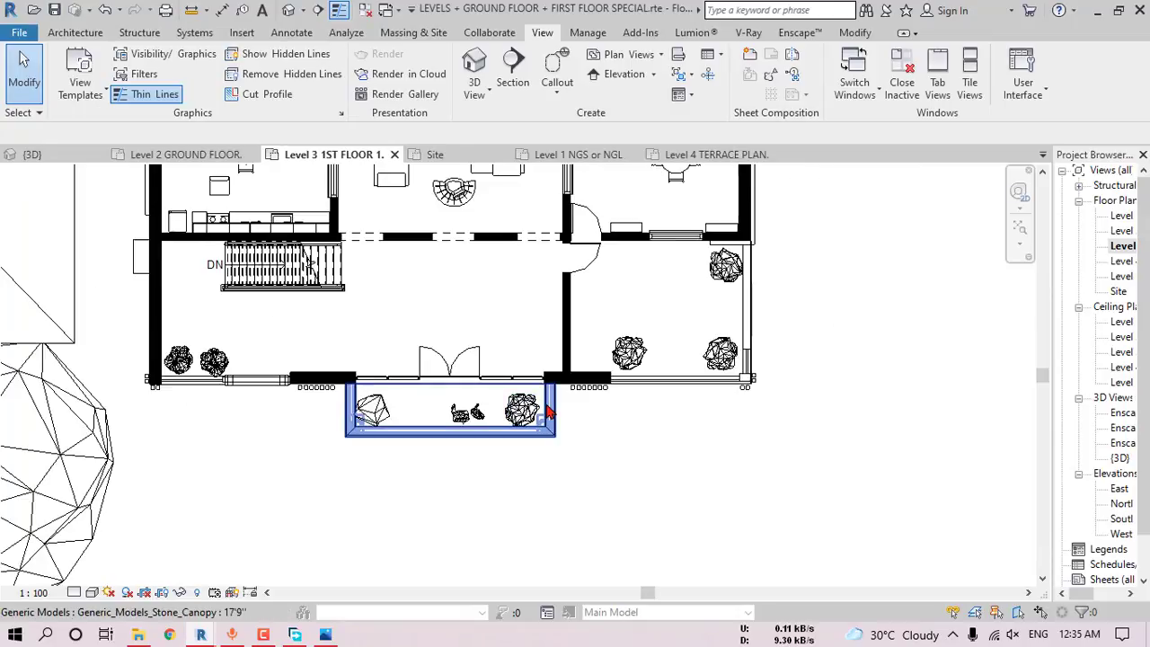
scroll(550, 411, down, 1)
double_click(1118, 215)
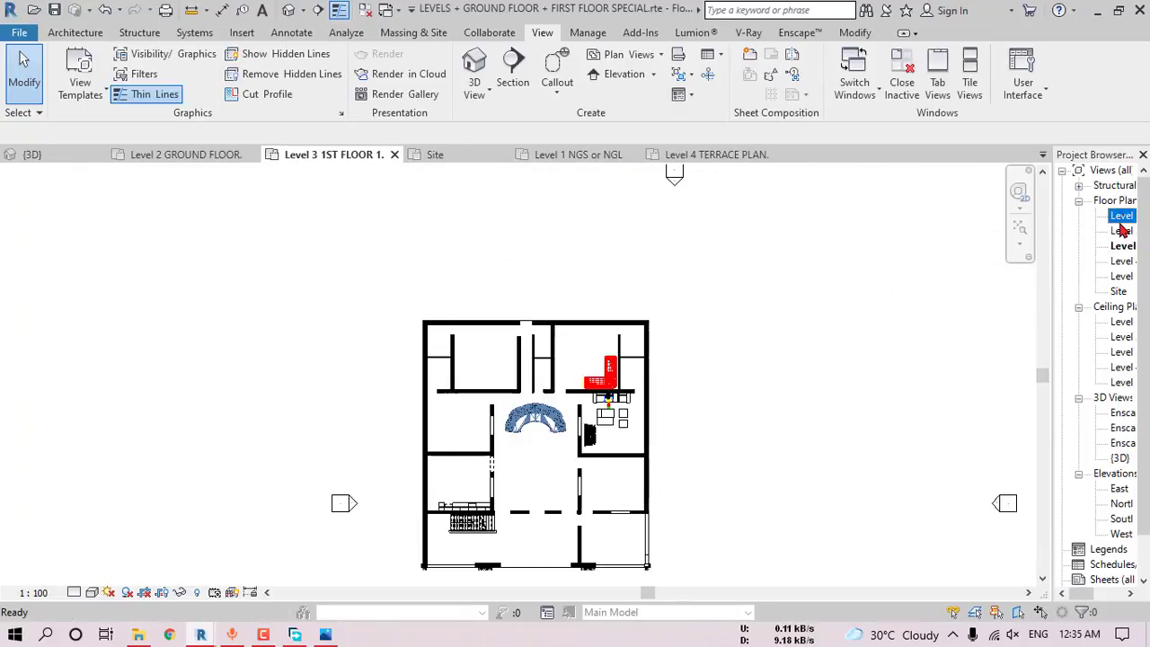
click(1119, 217)
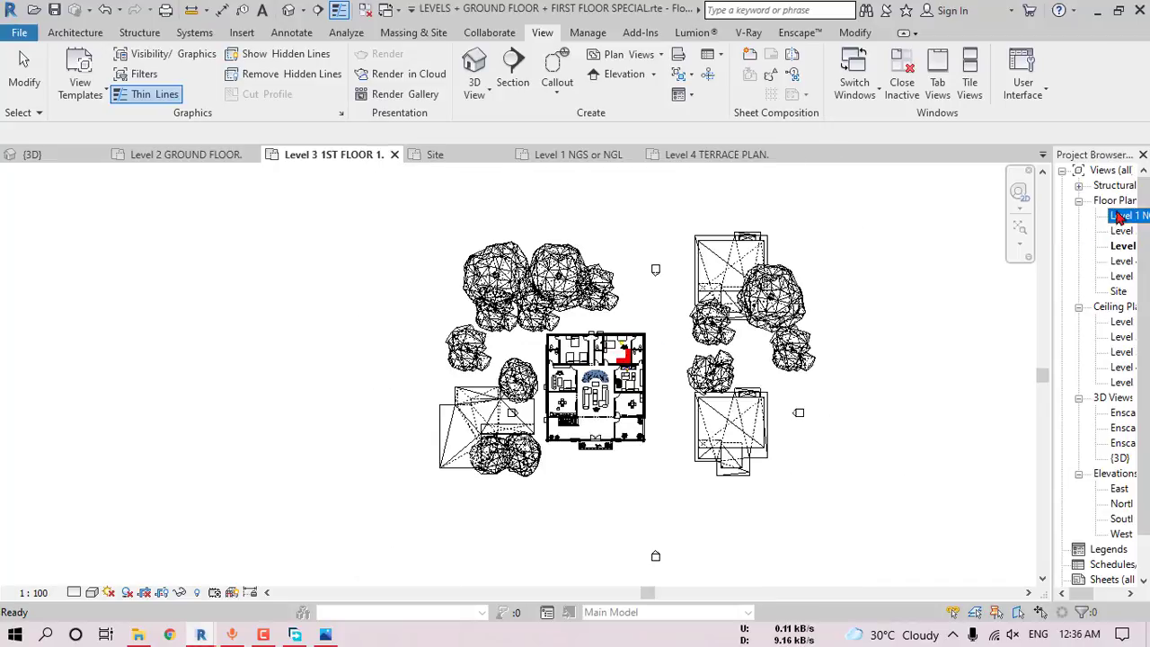
click(915, 303)
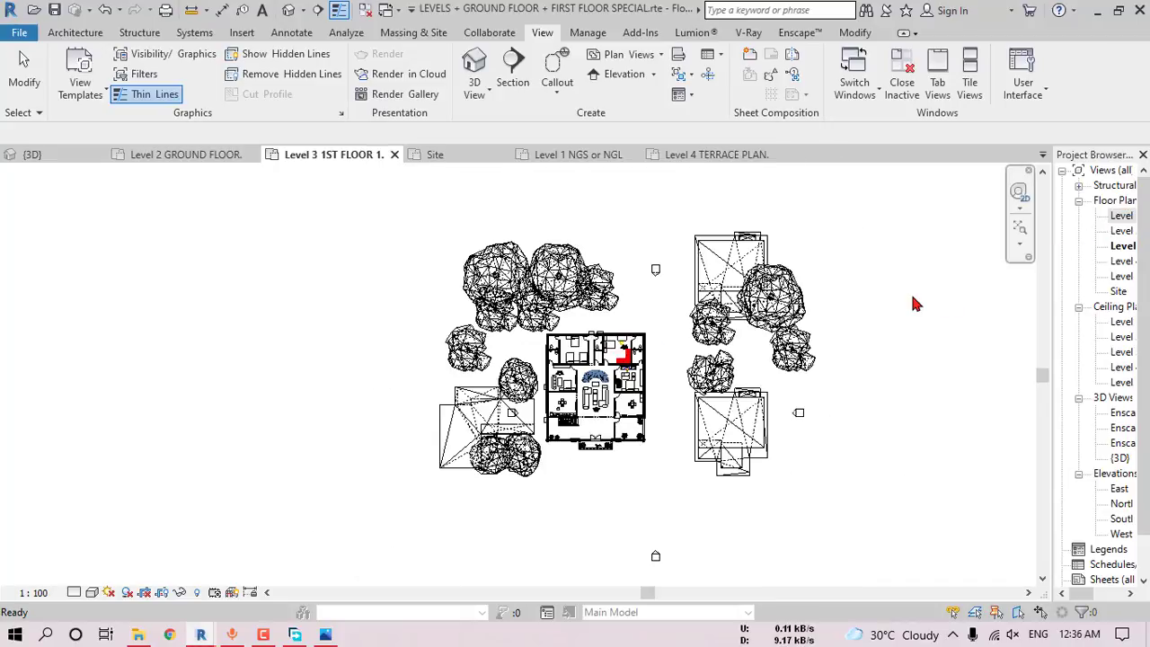
double_click(1120, 232)
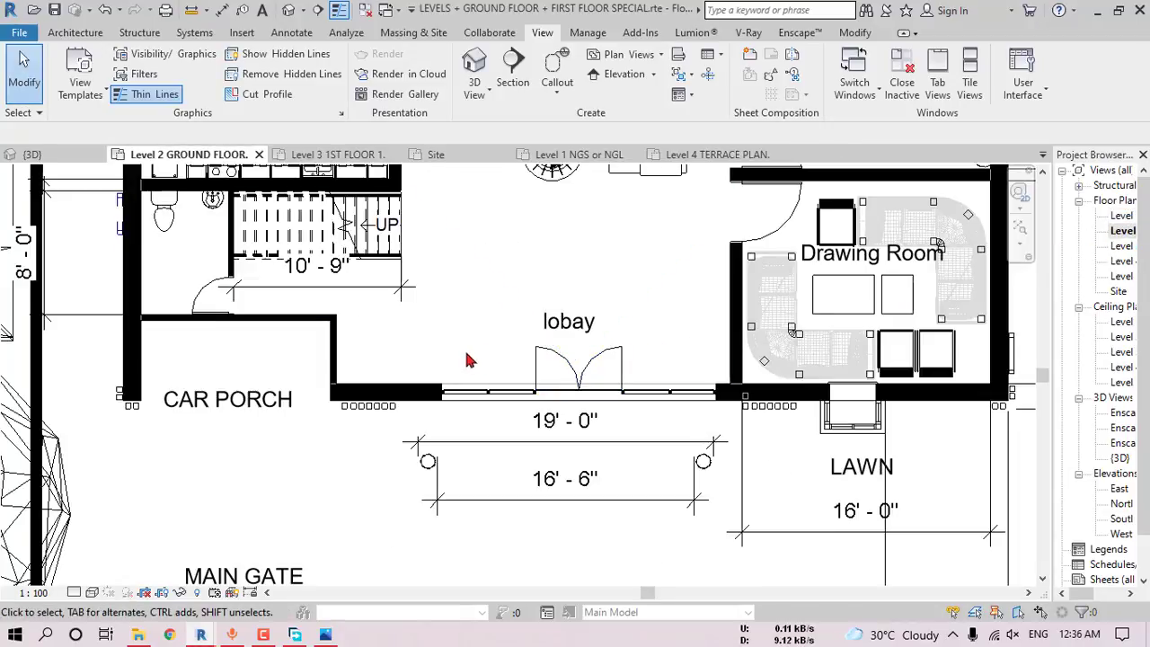
- Edit the side road floor's boundary, extending its outer edge about 21' past the far end and sketching a 111' line across behind the house
scroll(503, 361, down, 4)
scroll(552, 365, down, 4)
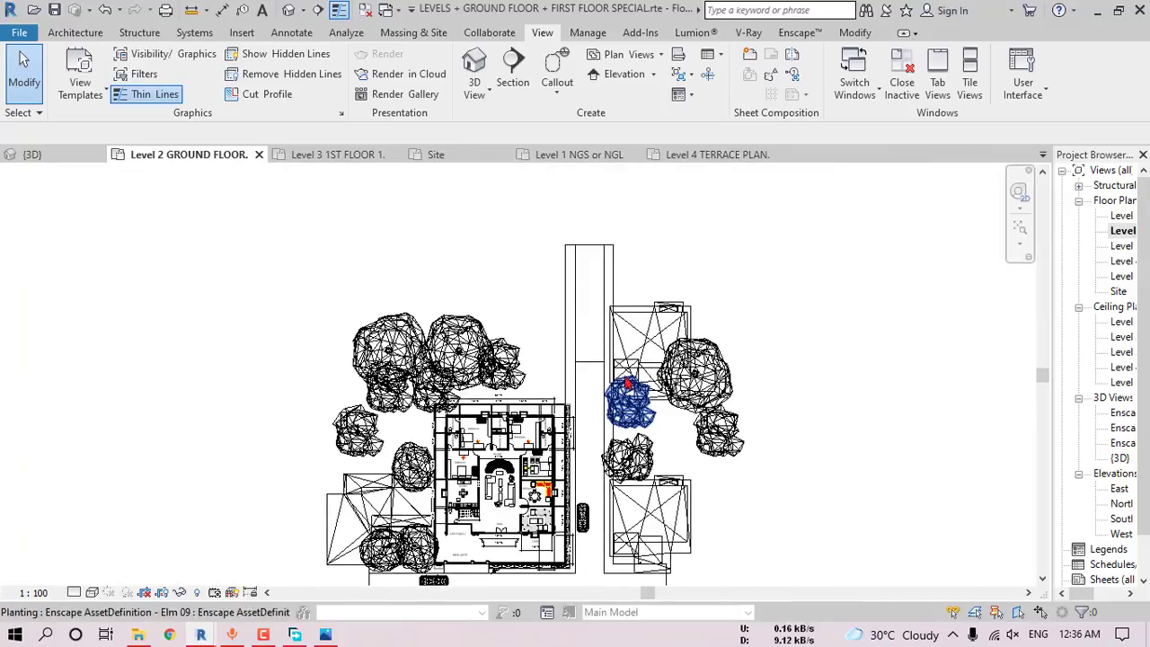
click(590, 257)
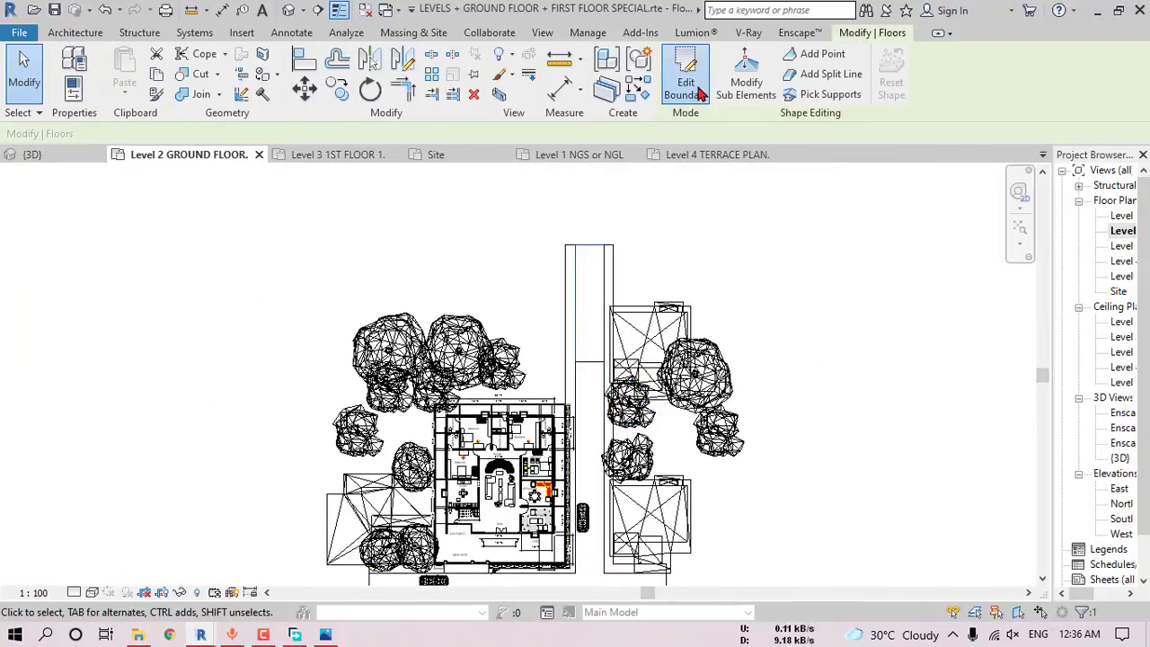
scroll(596, 290, up, 3)
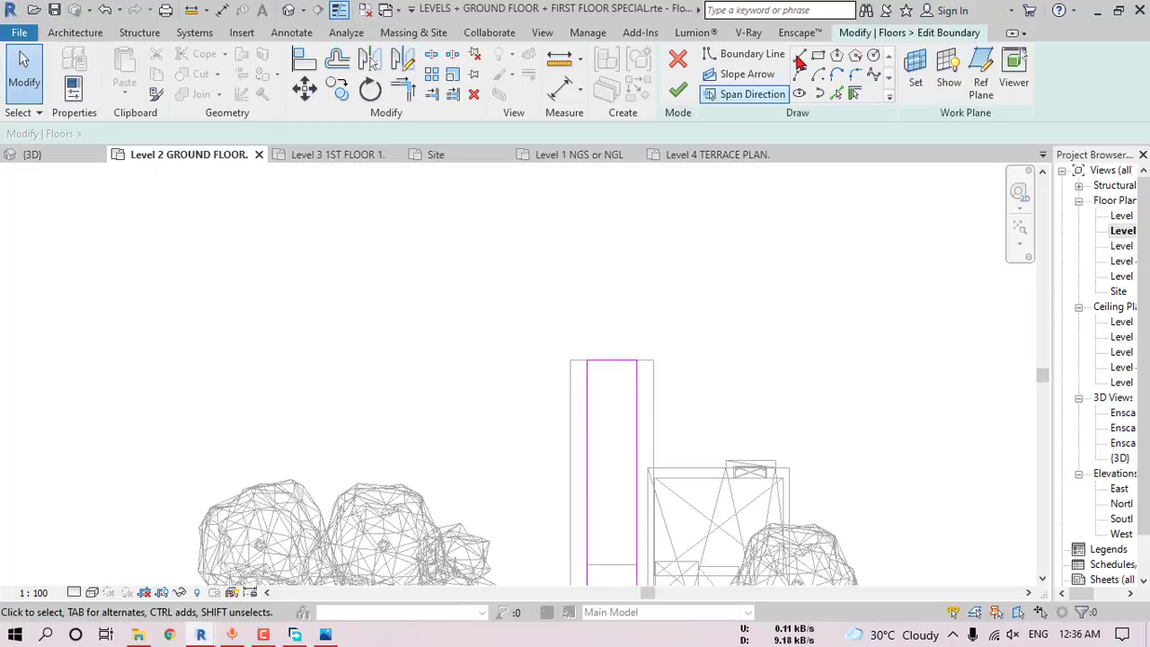
key(l)
key(i)
click(637, 360)
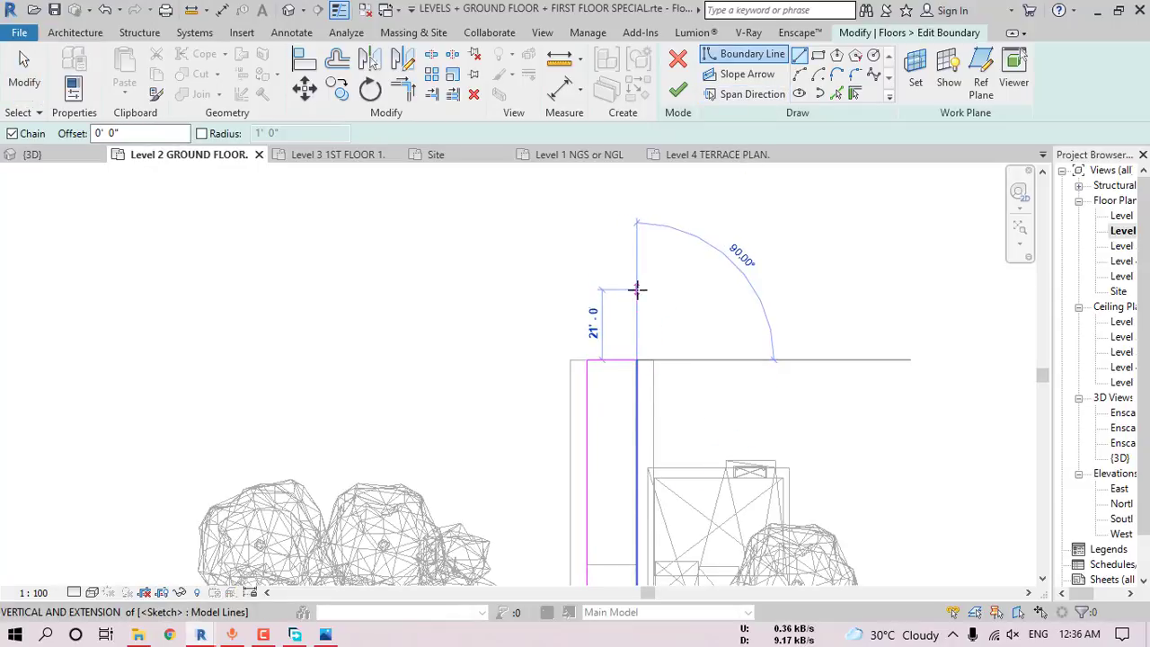
click(370, 288)
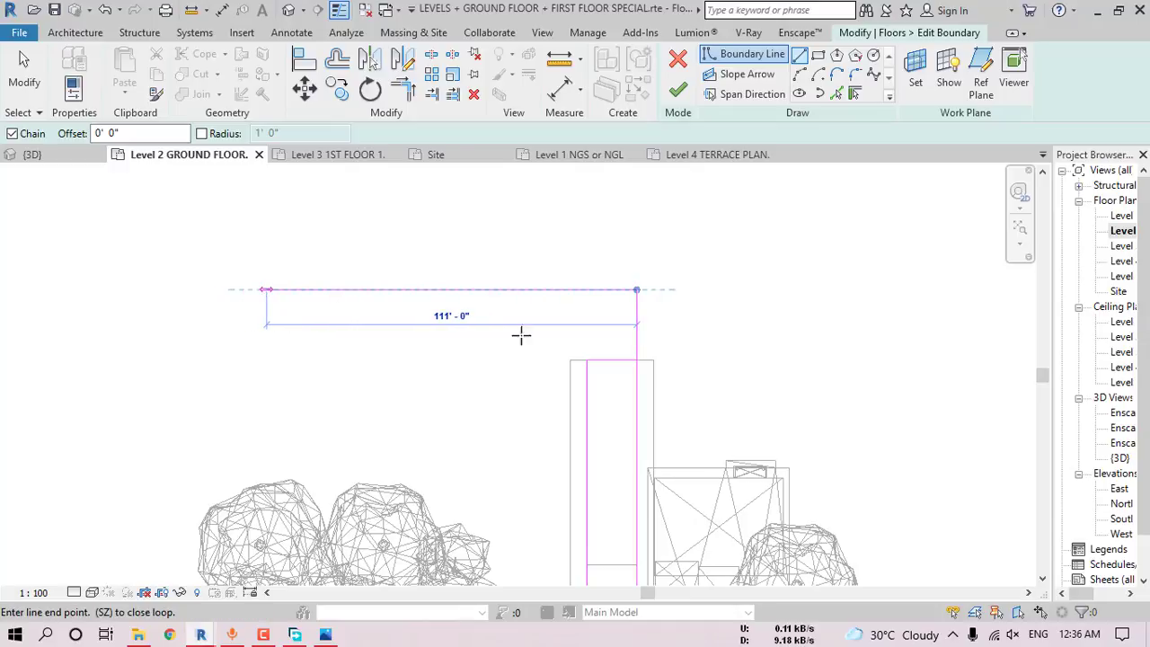
key(Escape)
- Close the road branch with a 96' inner line and a short end line, remove the leftover old edge, and finish the boundary
click(587, 360)
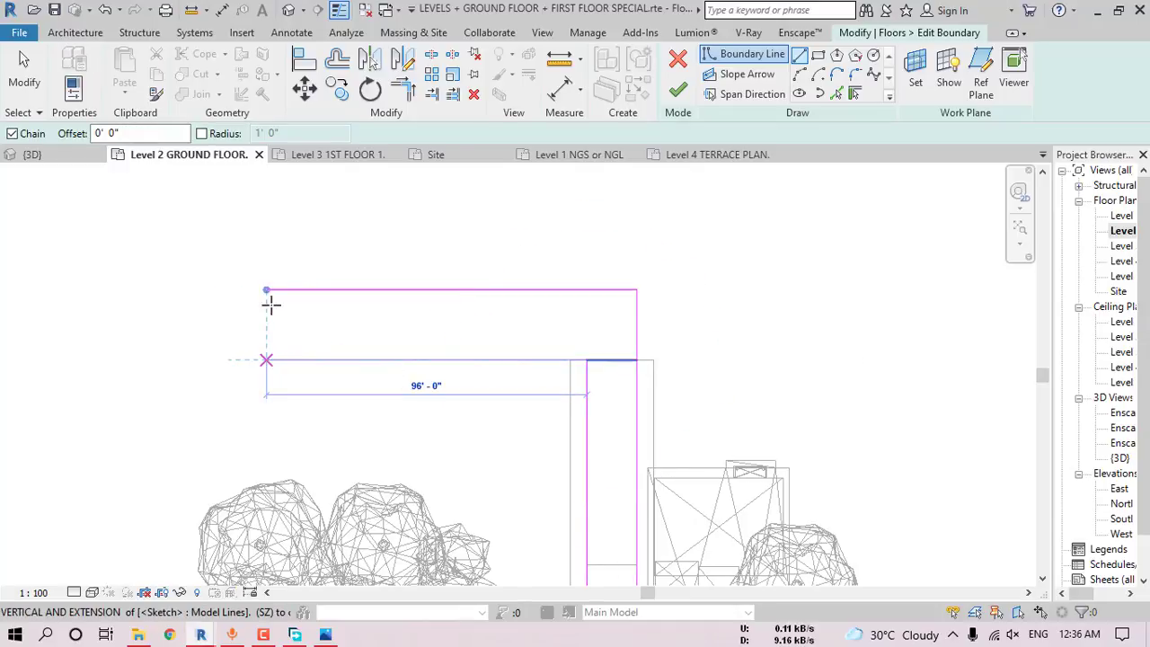
click(271, 305)
click(267, 290)
key(Escape)
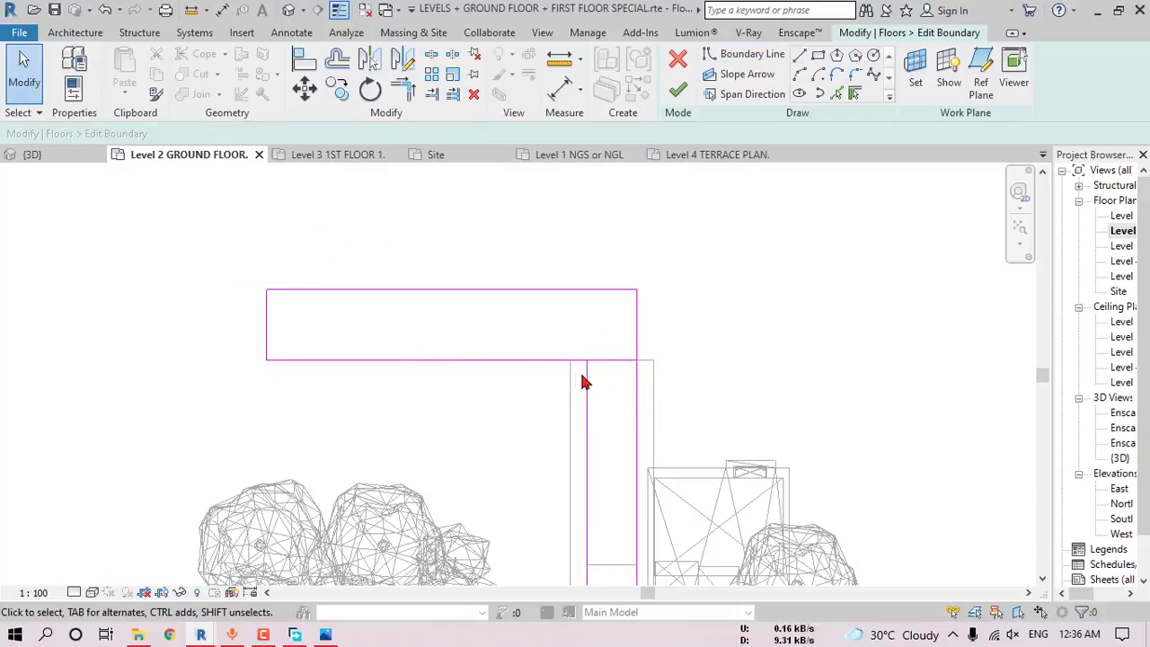
key(Delete)
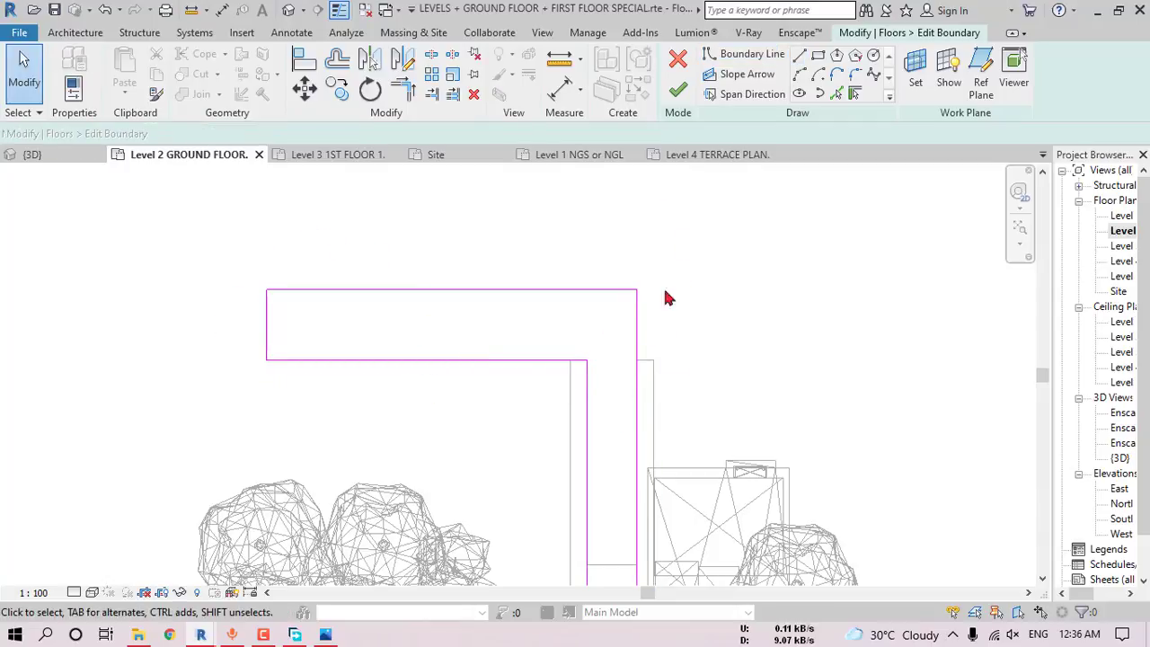
click(677, 90)
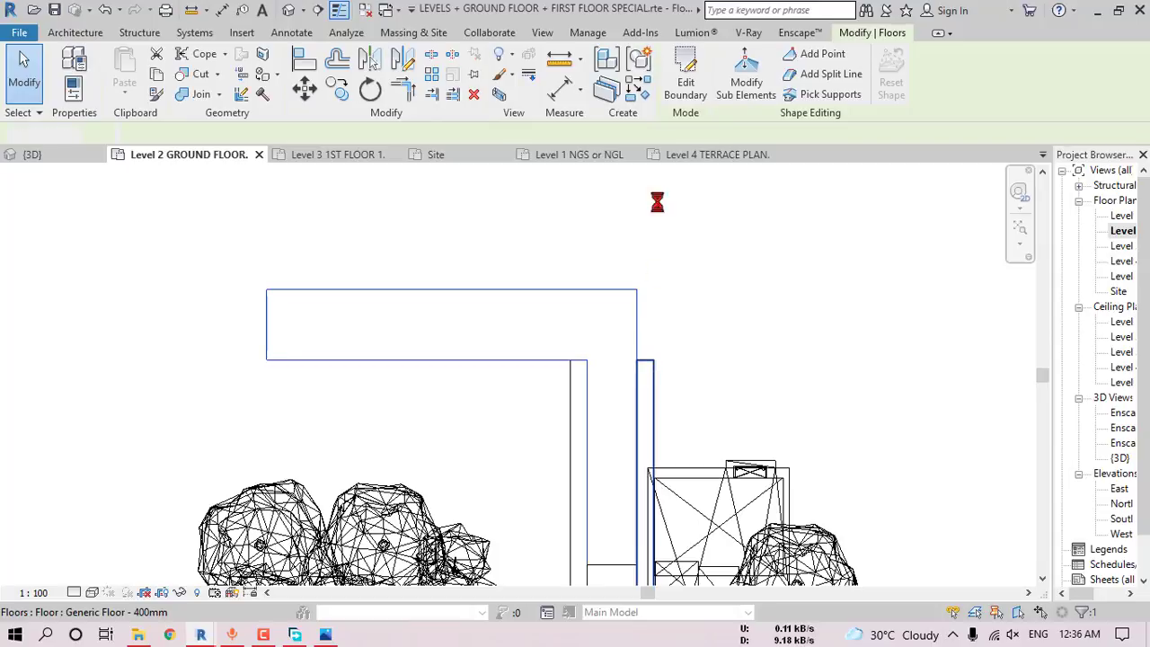
- Edit the outer sidewalk floor's boundary, aligning its far end with the road branch's outer edge, and finish the sketch
click(685, 90)
scroll(647, 368, up, 2)
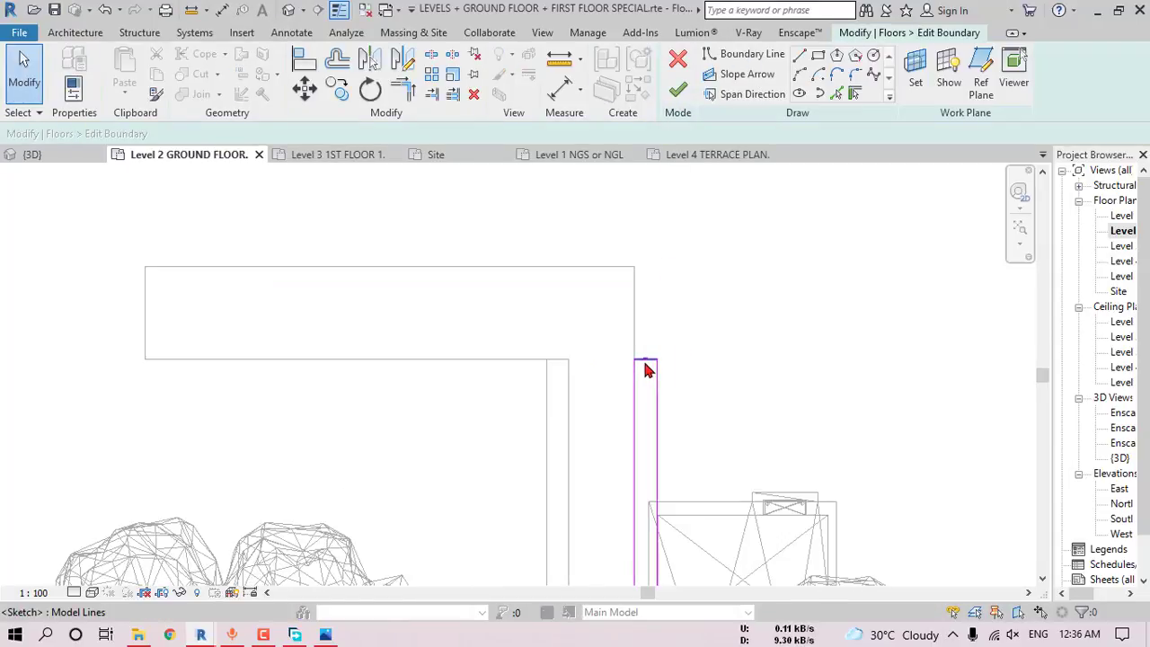
key(a)
key(l)
click(632, 268)
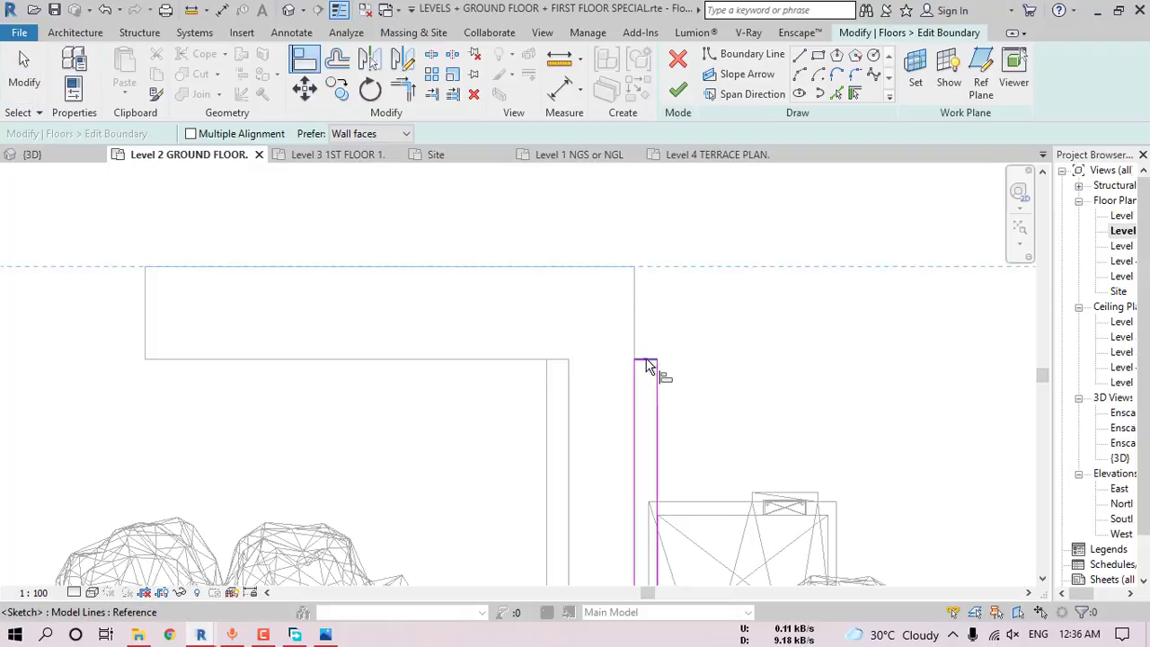
click(678, 98)
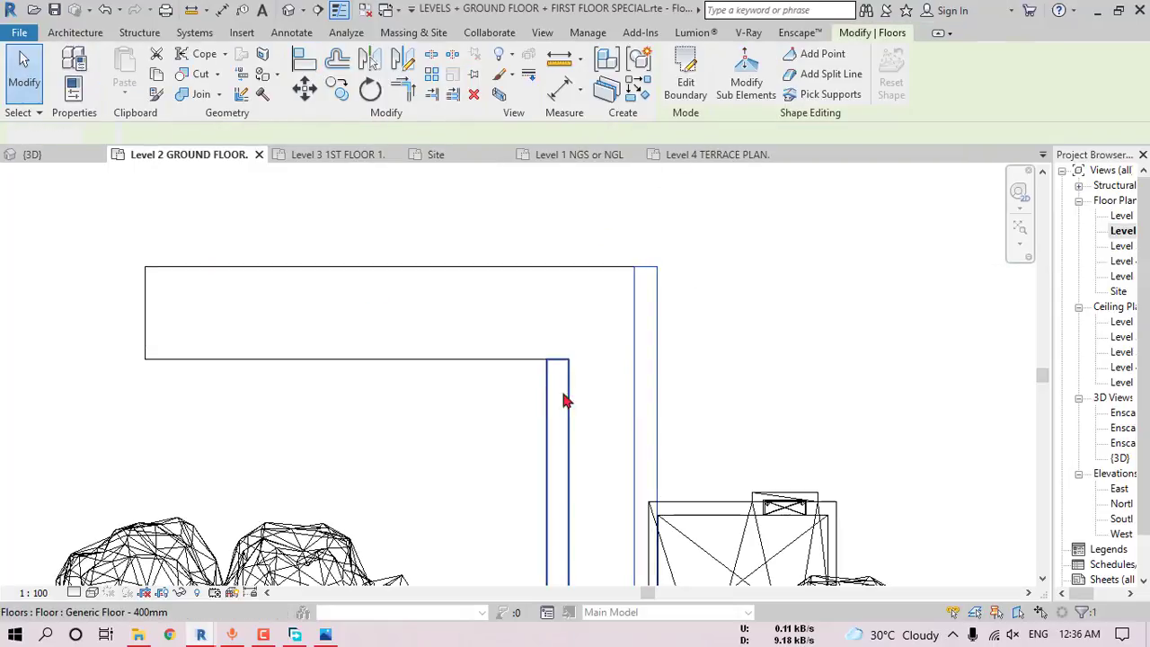
click(702, 404)
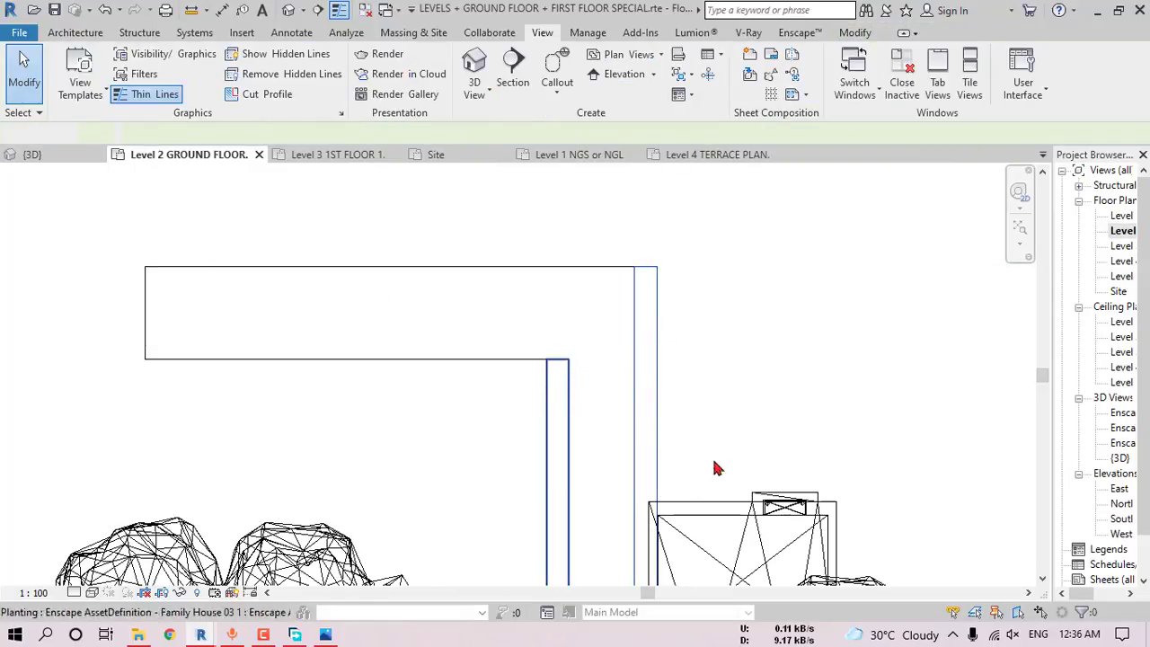
- Copy the neighbouring family house beside the main house to the empty ground beyond the new road branch
scroll(719, 472, down, 1)
middle_drag(739, 532, 703, 419)
scroll(521, 418, down, 1)
middle_drag(364, 563, 440, 455)
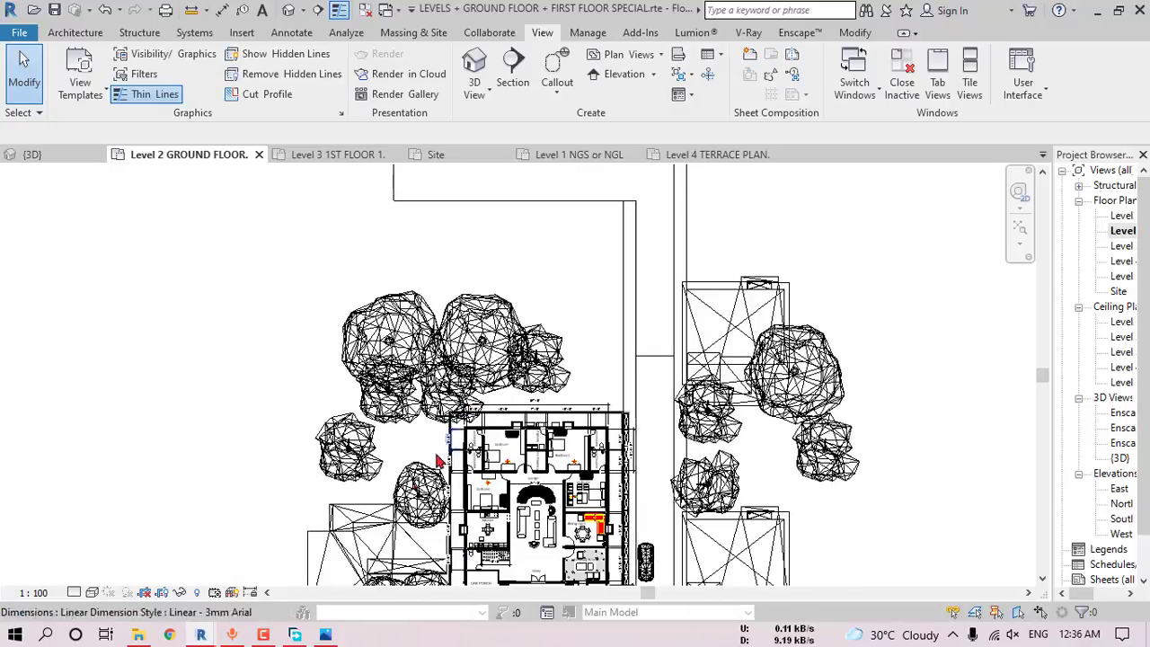
click(375, 539)
click(339, 92)
click(338, 507)
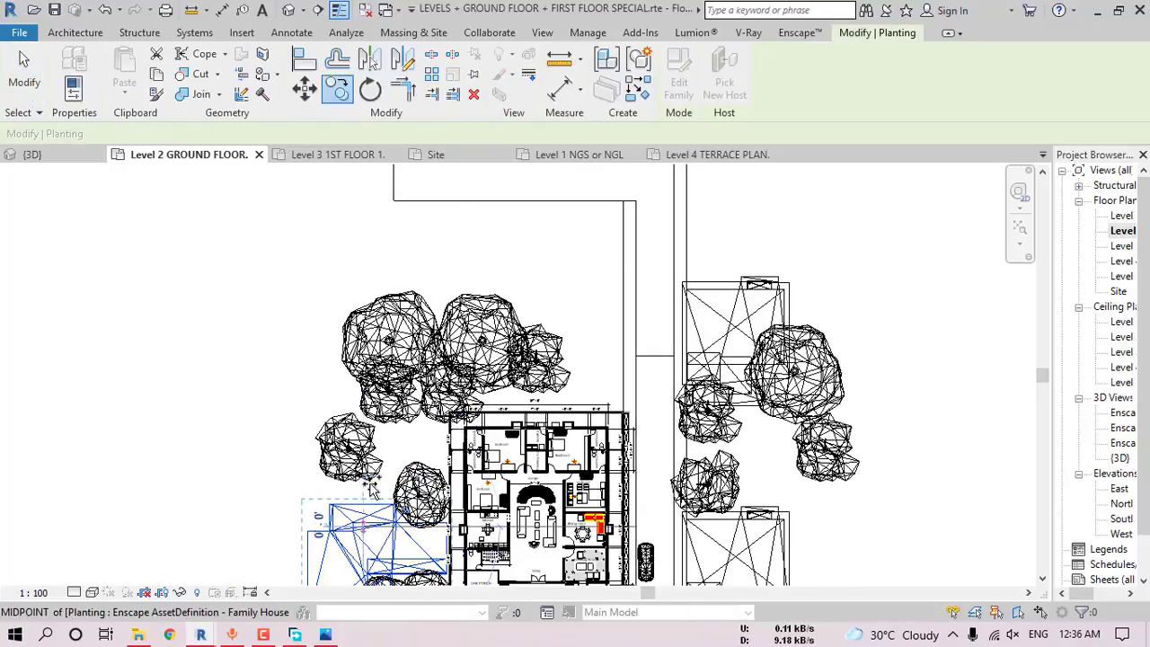
middle_drag(658, 292, 594, 396)
middle_drag(566, 168, 564, 244)
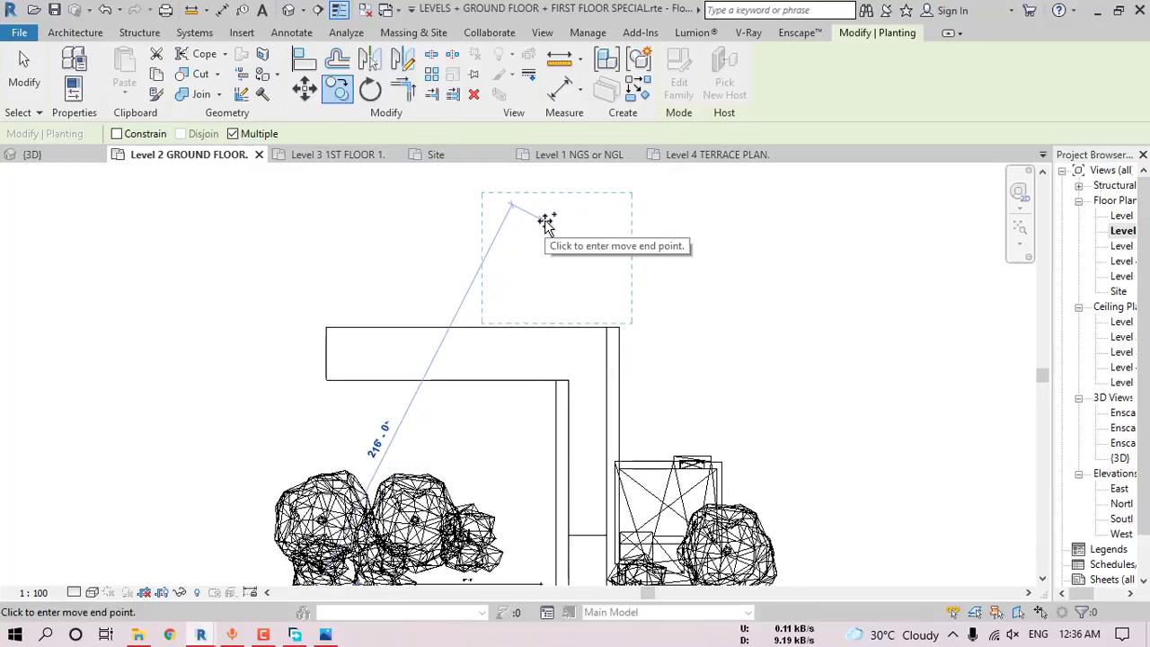
click(661, 321)
key(Escape)
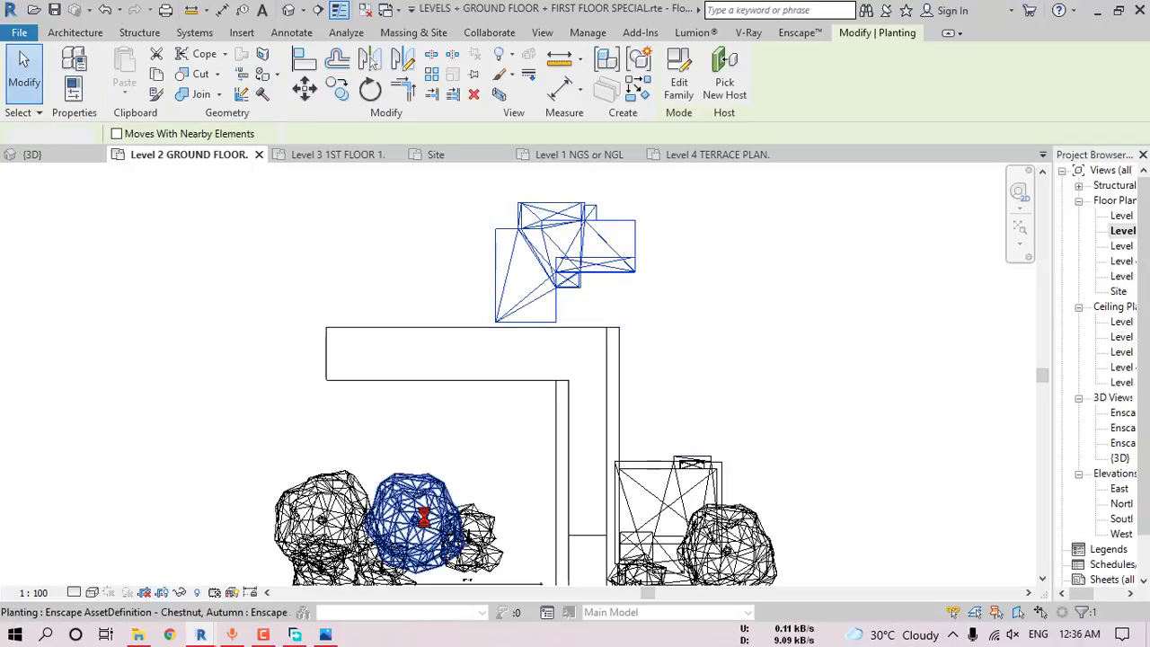
- Copy the autumn chestnut tree to six spots around the copied house, the road bend and the end of the new branch
click(338, 90)
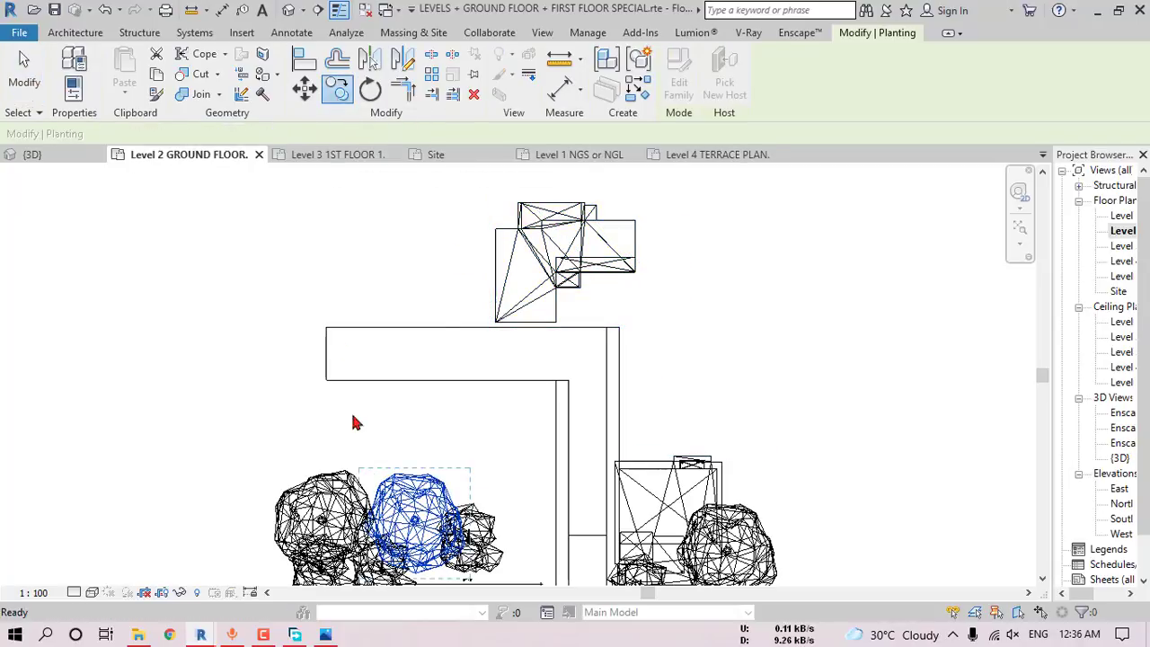
click(418, 519)
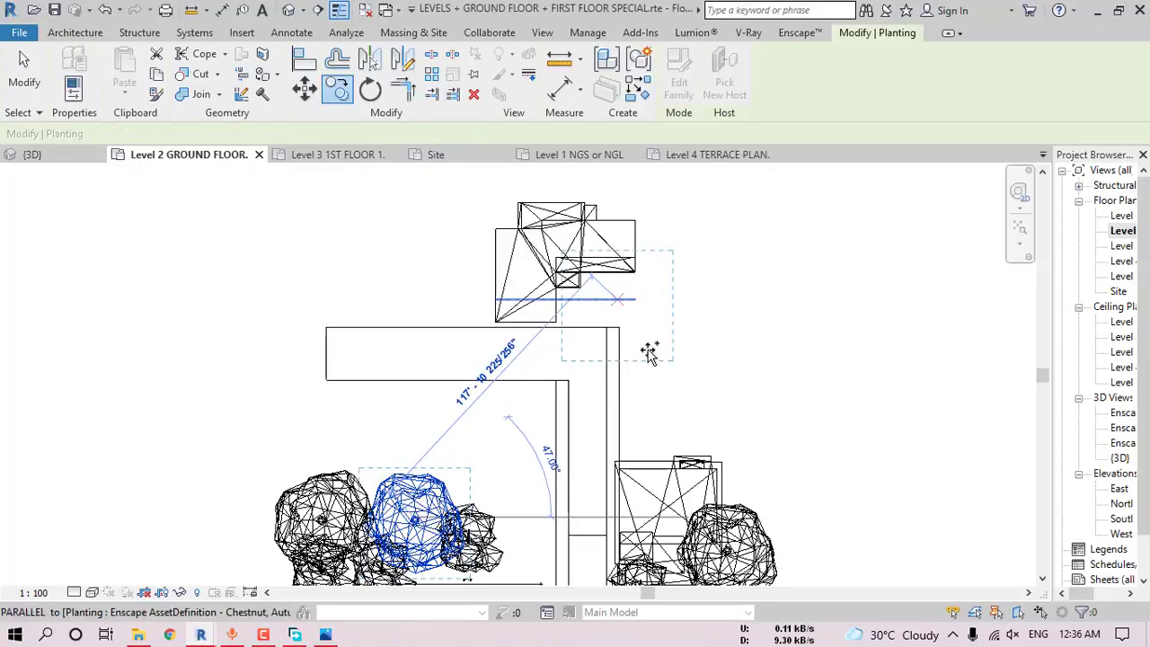
click(665, 436)
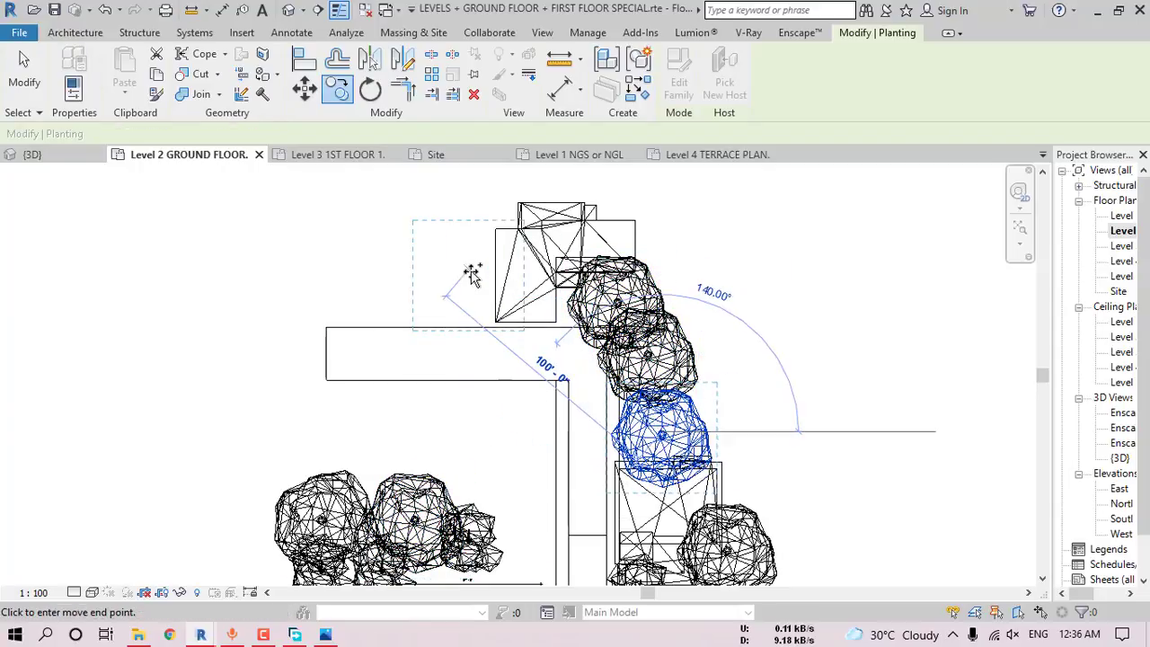
click(472, 275)
click(362, 291)
key(Escape)
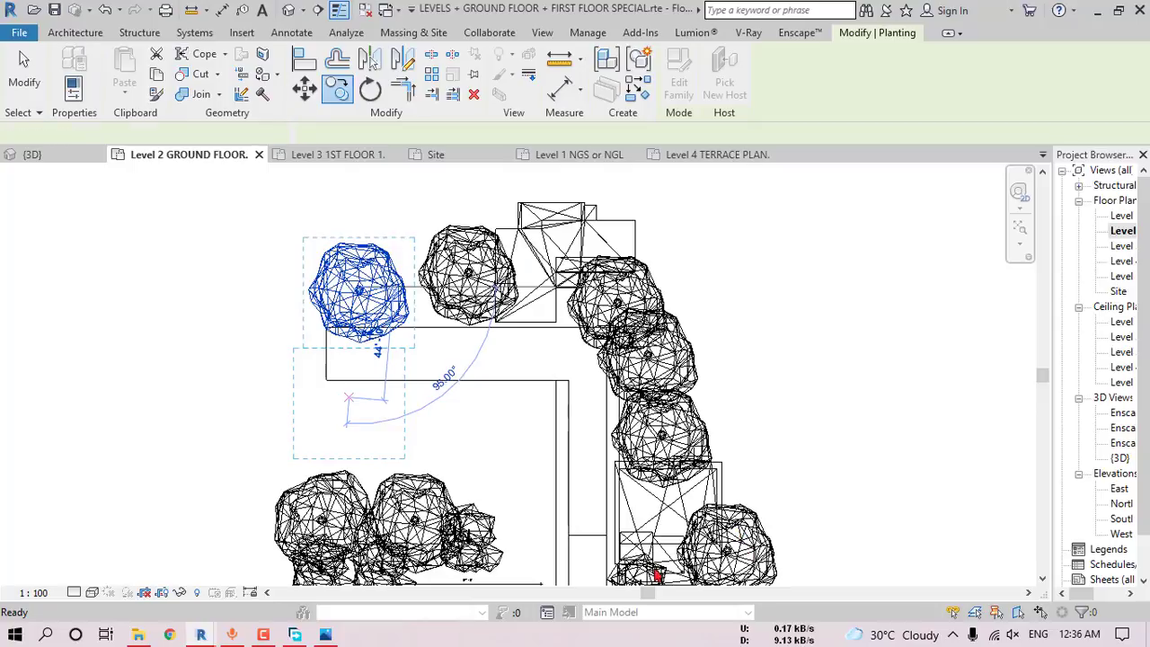
click(542, 32)
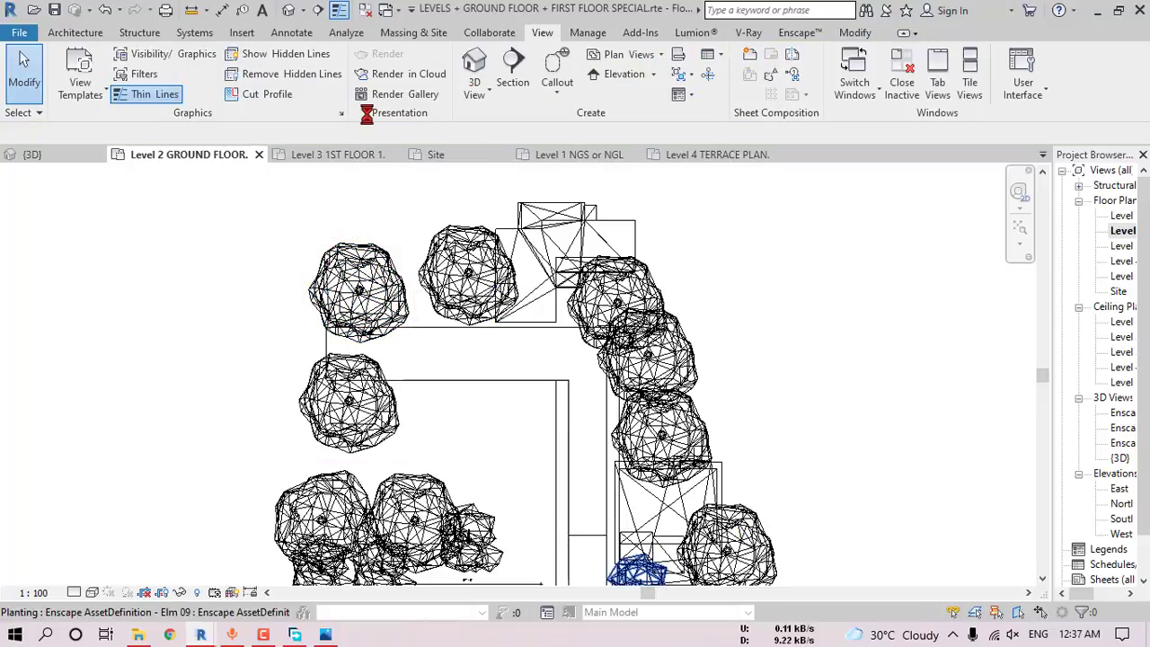
- Copy the Elm 09 tree to several spots along both sides of the new road branch and around its bend
click(638, 571)
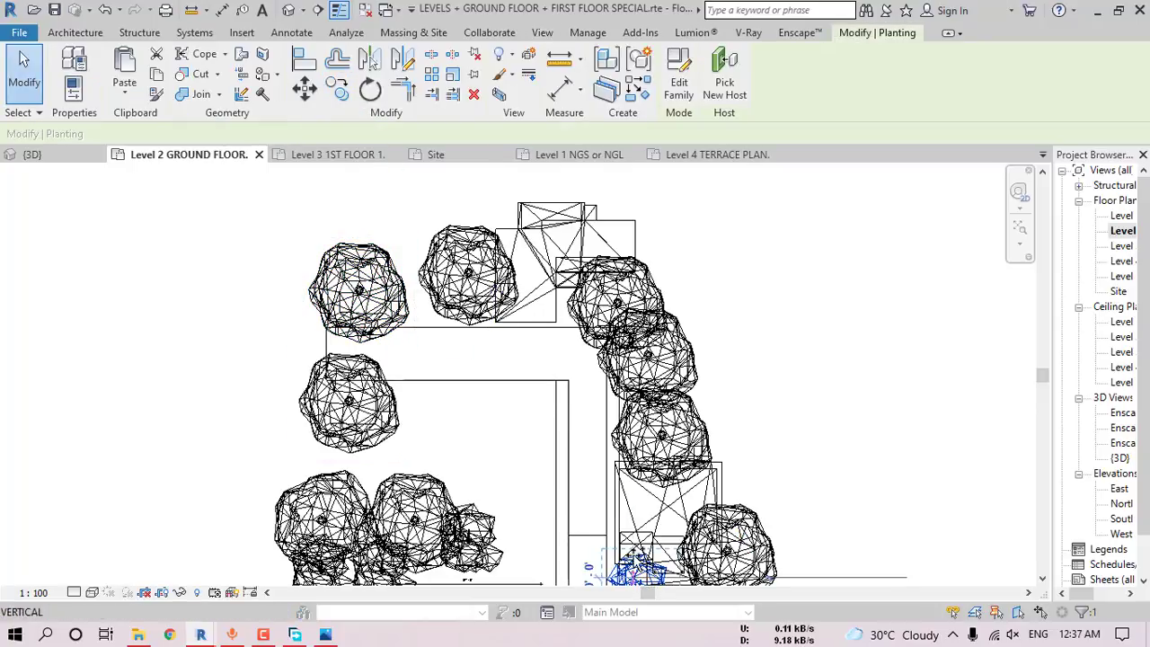
click(569, 313)
click(474, 313)
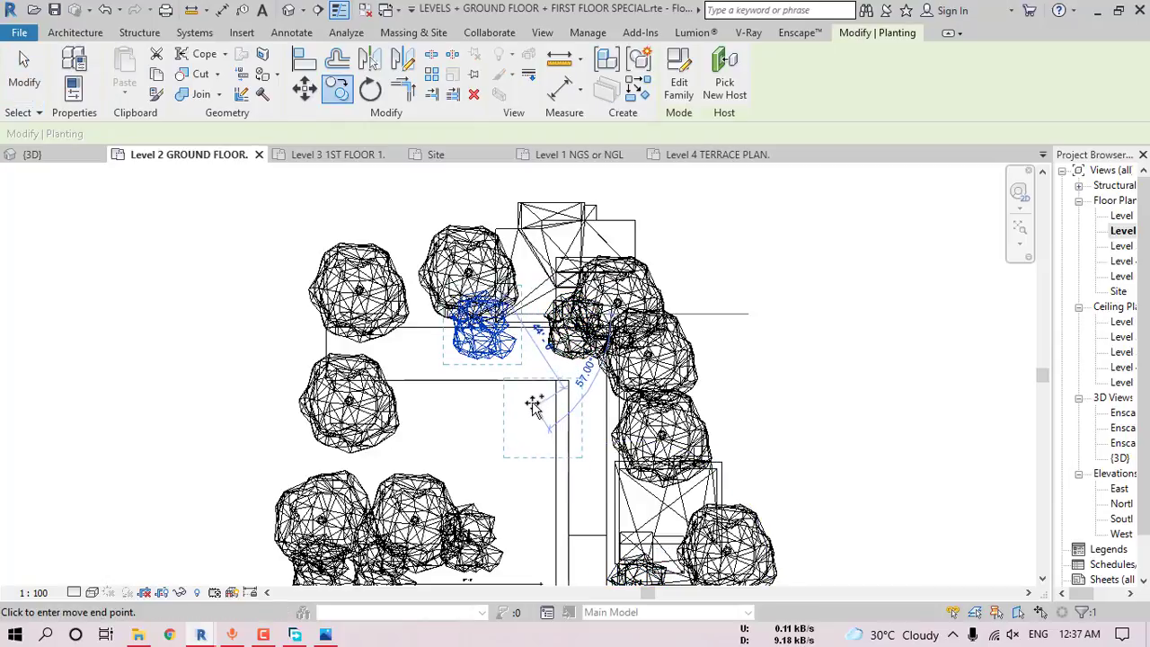
click(535, 404)
click(456, 405)
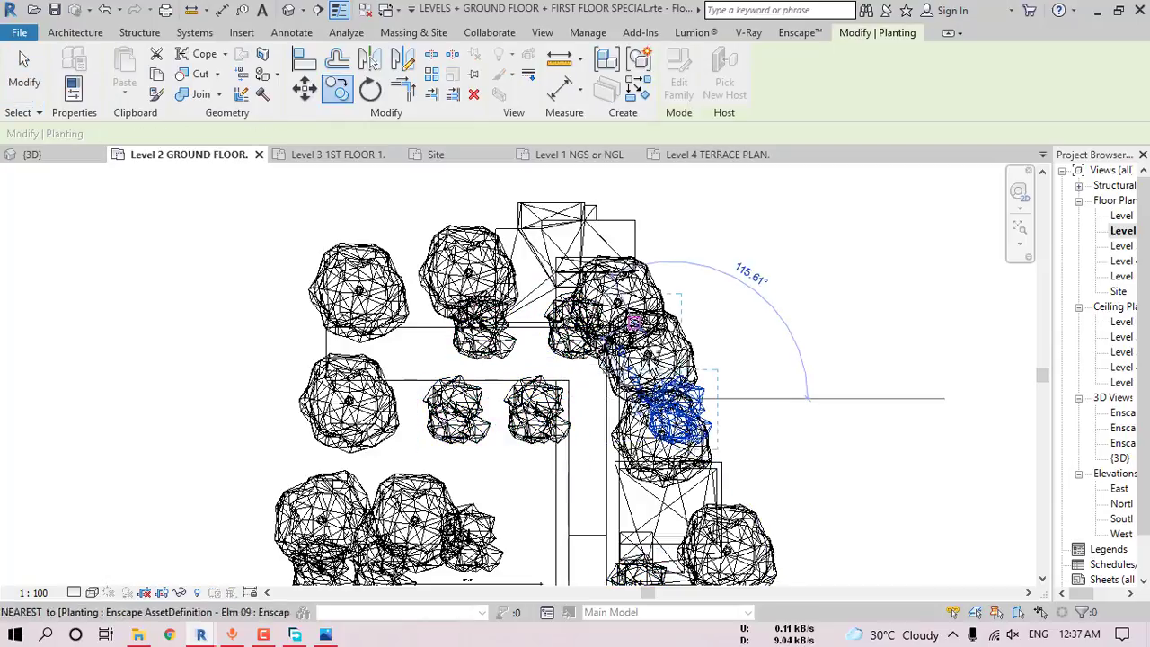
click(640, 338)
key(Escape)
key(Escape)
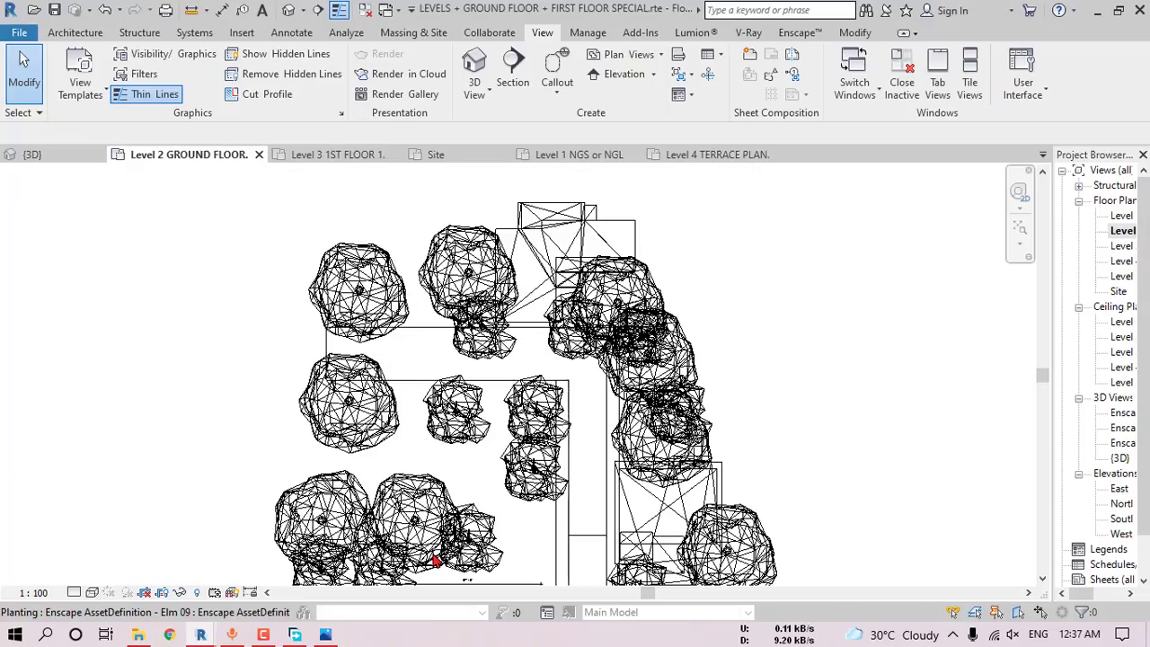
- Return to Enscape, add the side-street view as the next keyframe, and shift the camera to take in more of the front facade
click(1098, 11)
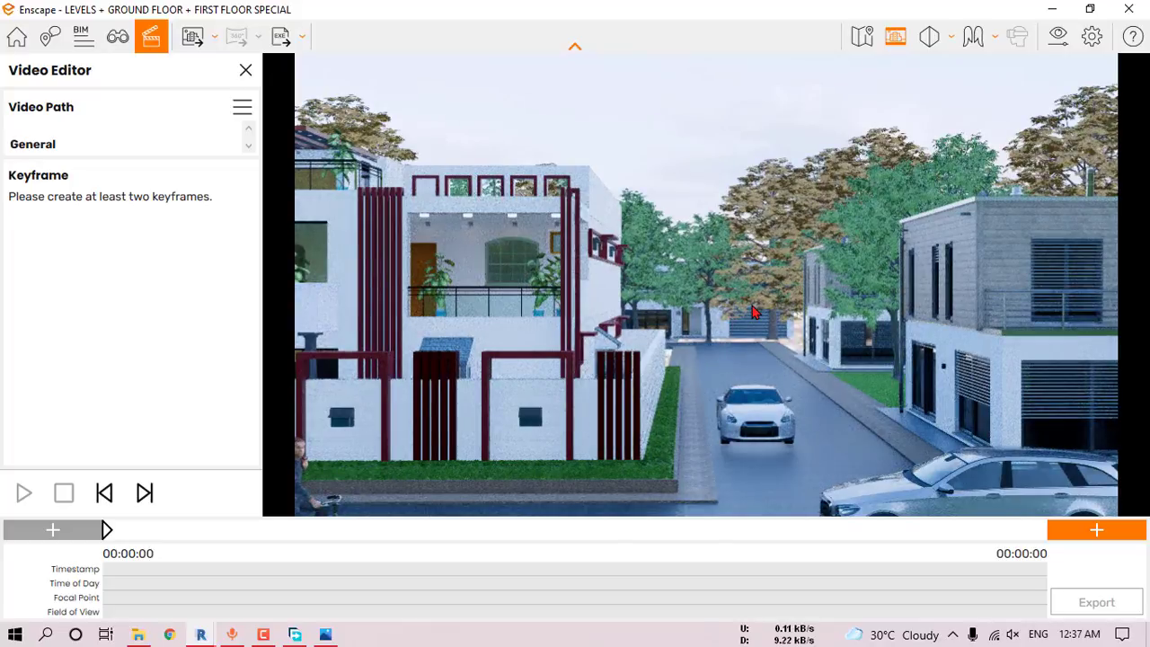
click(1083, 533)
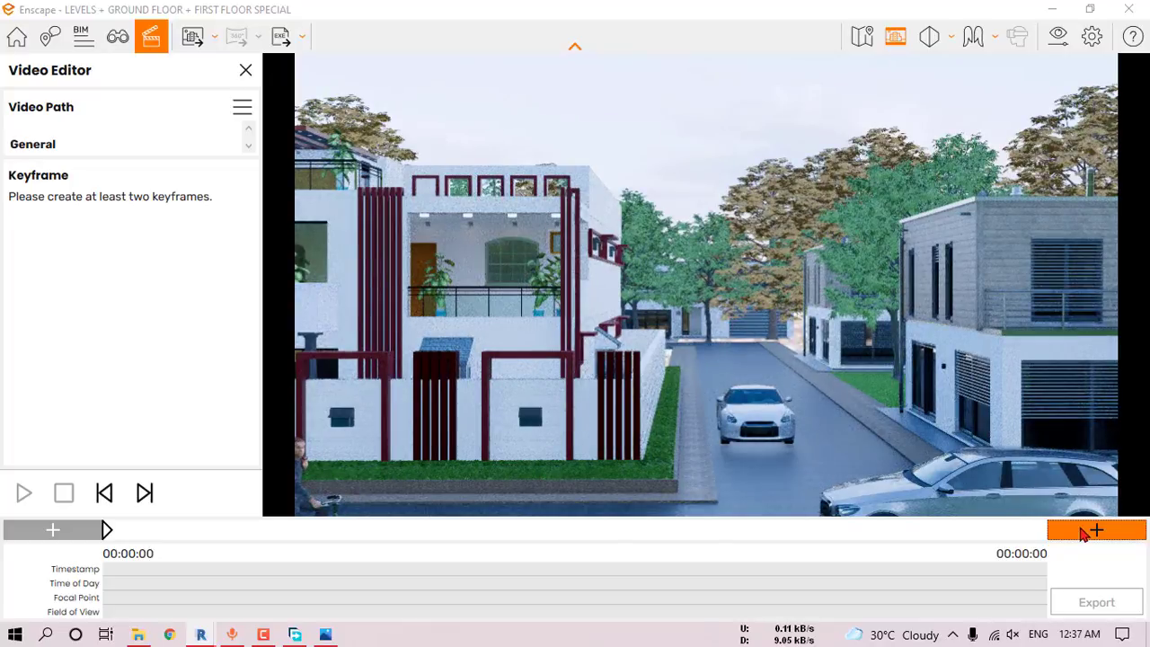
key(d)
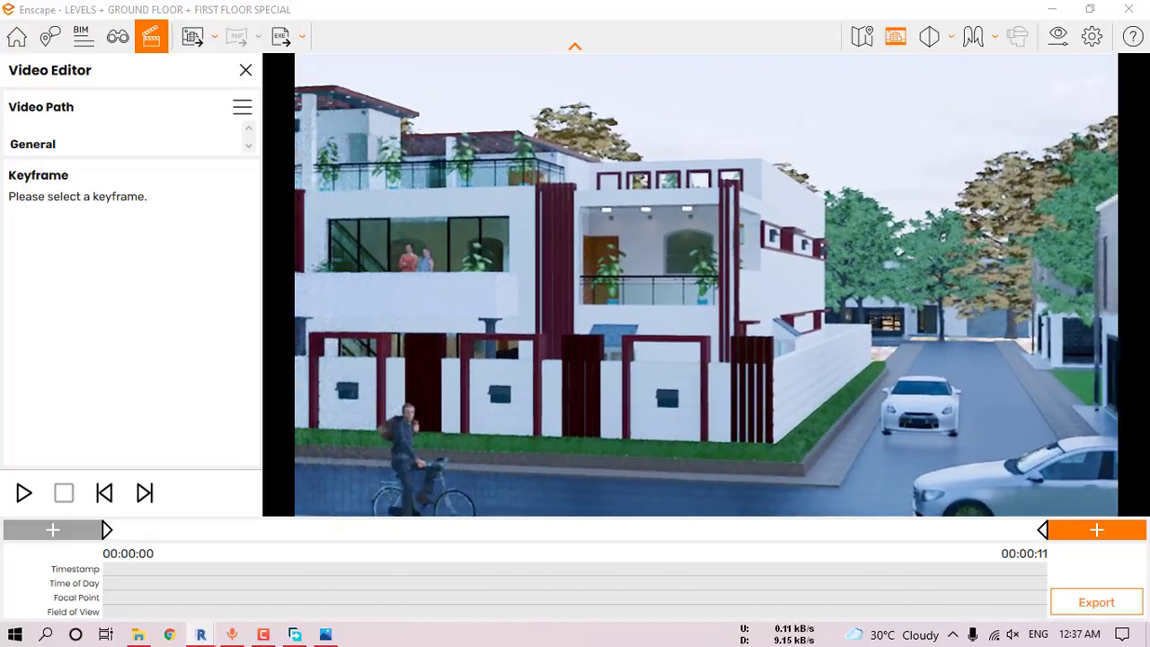
- Pull the camera back until the whole front of the house is in view and add it as a keyframe
drag(782, 312, 655, 311)
key(s)
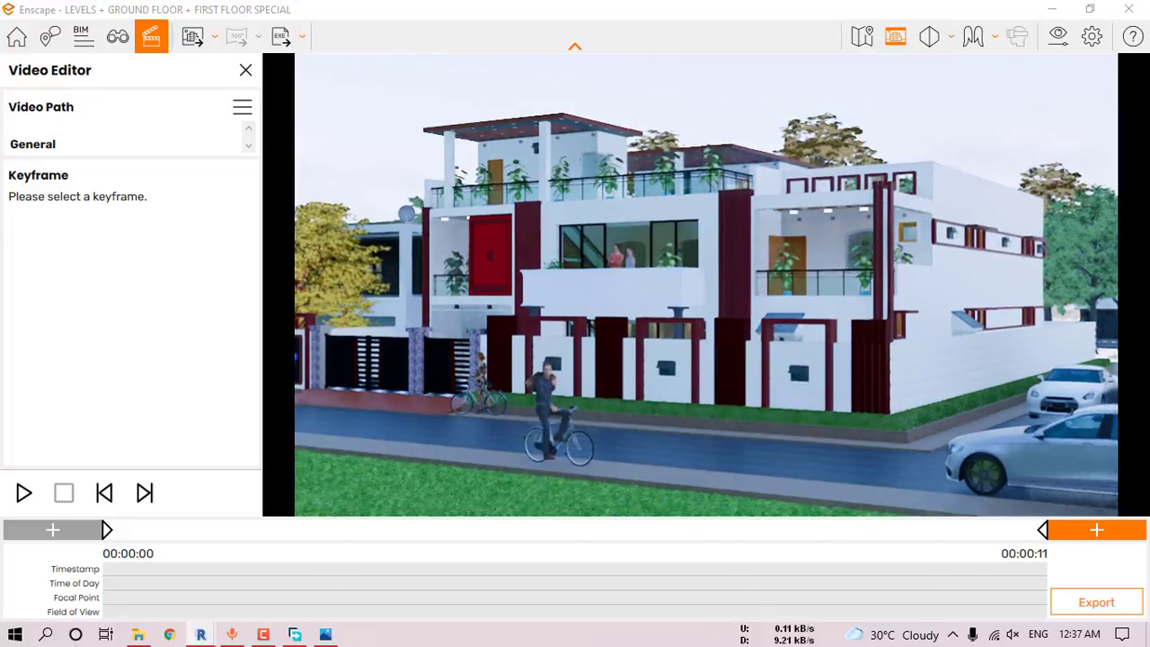
drag(660, 312, 701, 306)
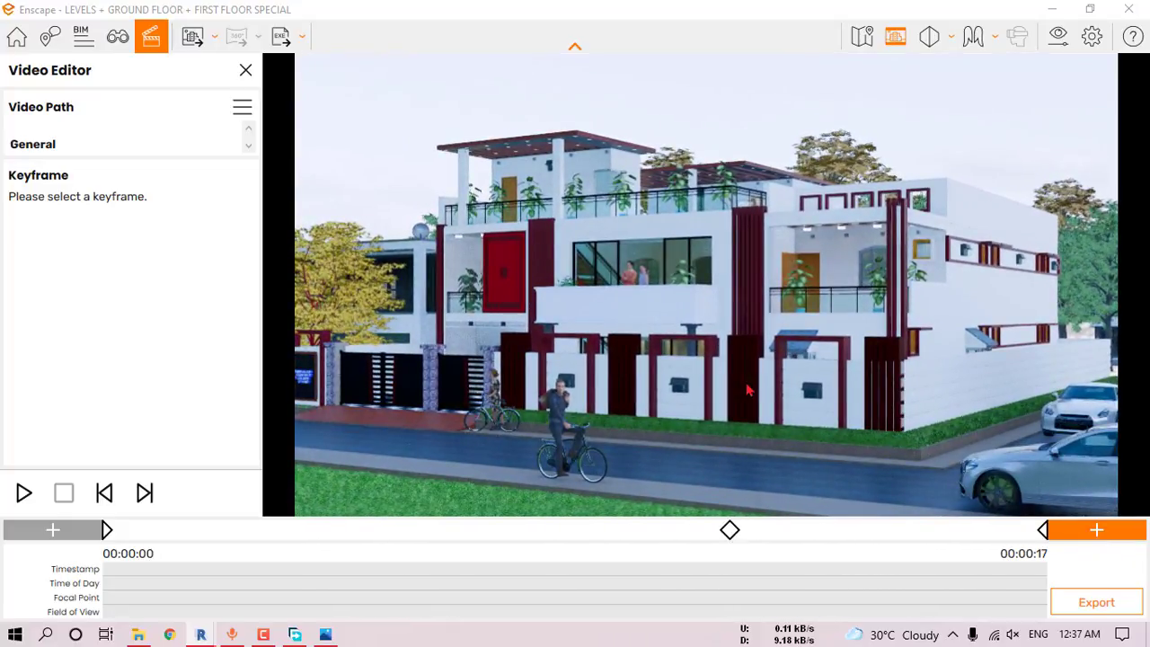
- Move the camera to the street-corner view of the house, add it as another keyframe, and preview the video path
key(s)
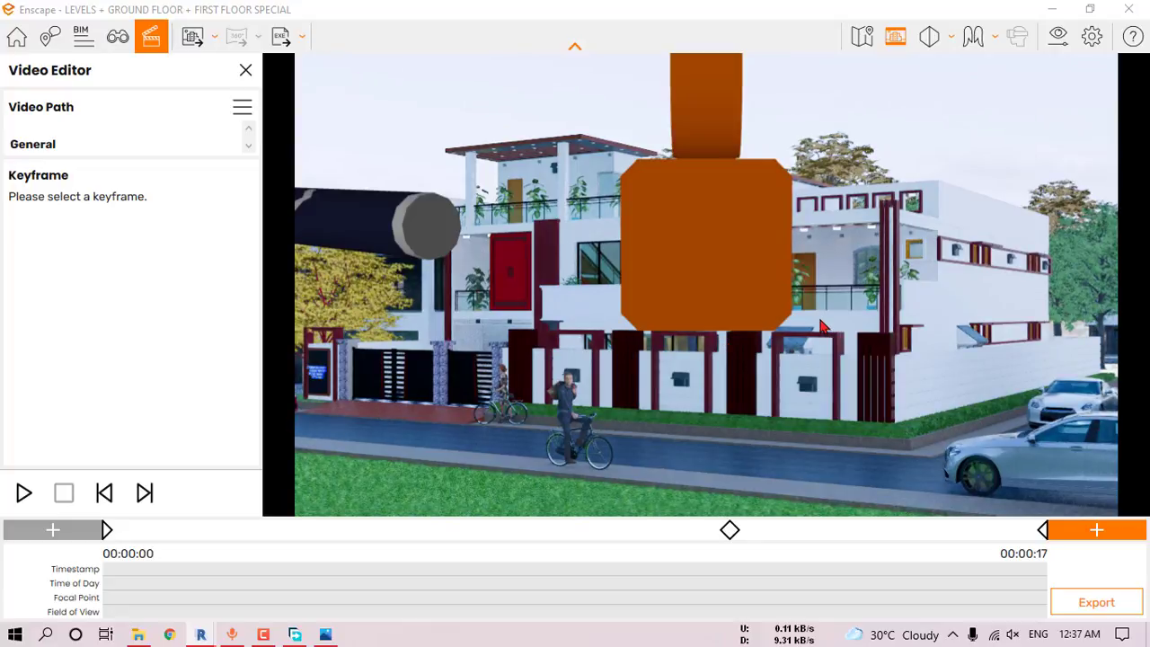
key(d)
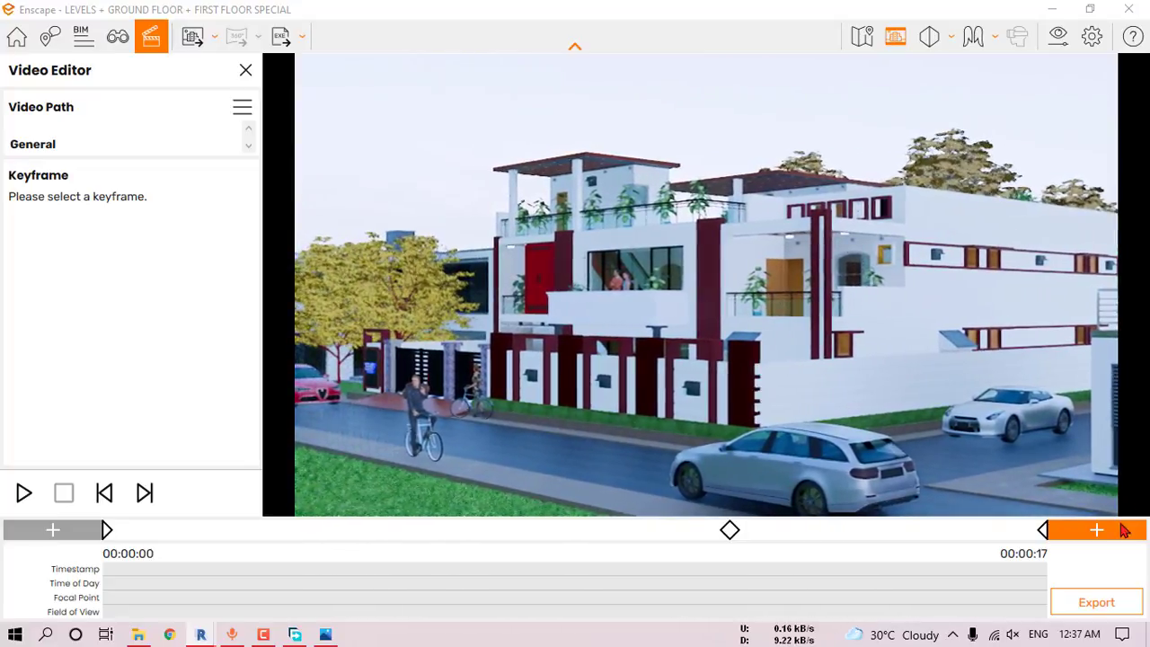
click(23, 493)
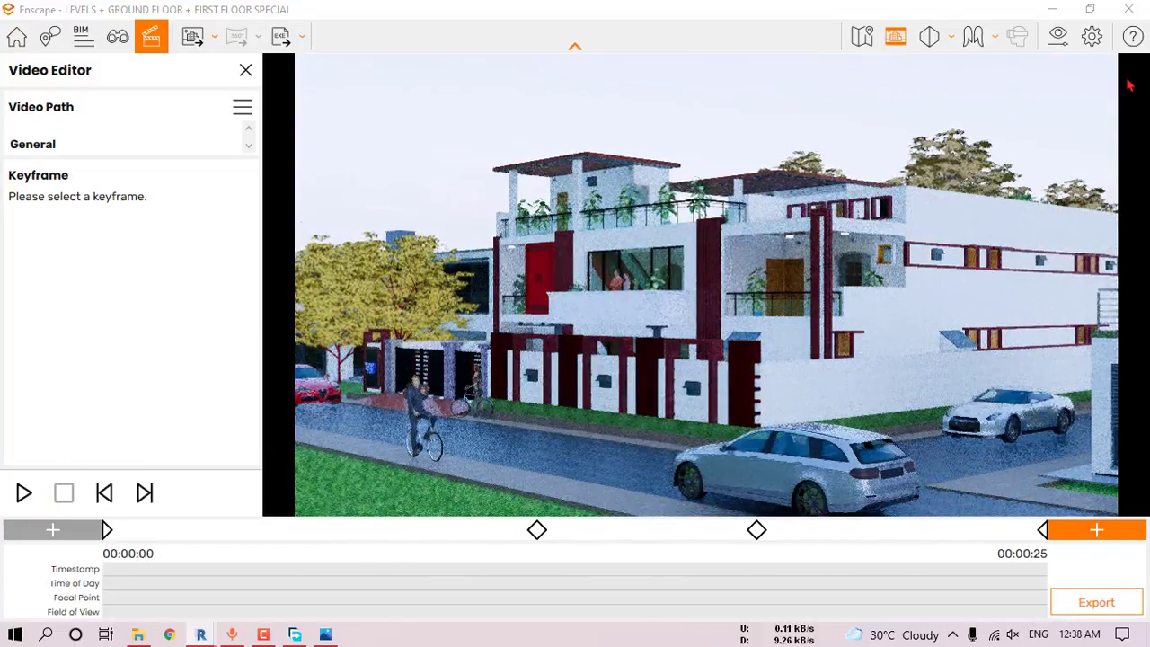
- Load urban_courtyard_02_16k.hdr from the Downloads folder as the skybox in the visual settings
click(1058, 36)
drag(1110, 42, 387, 49)
click(283, 96)
click(302, 188)
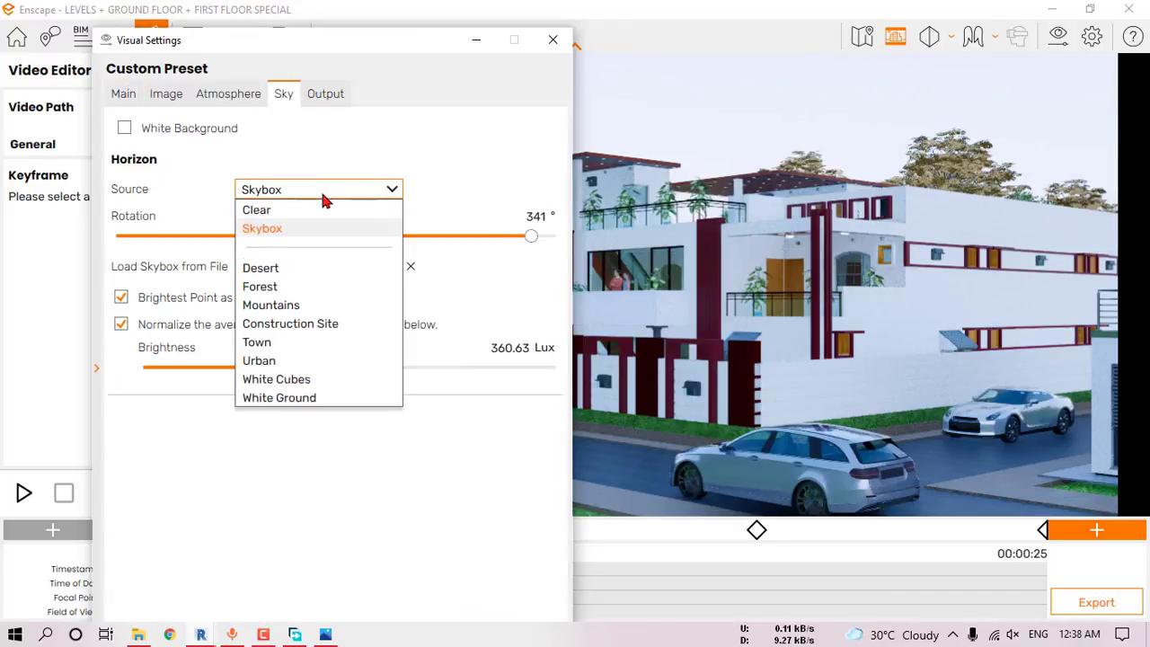
click(320, 226)
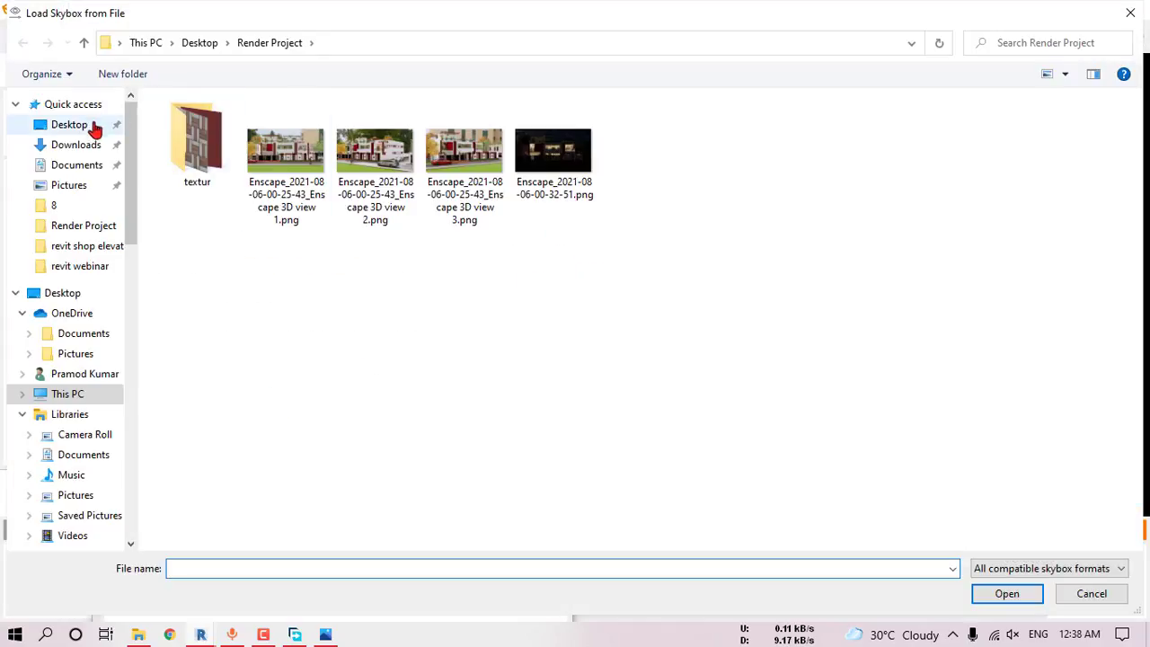
click(72, 144)
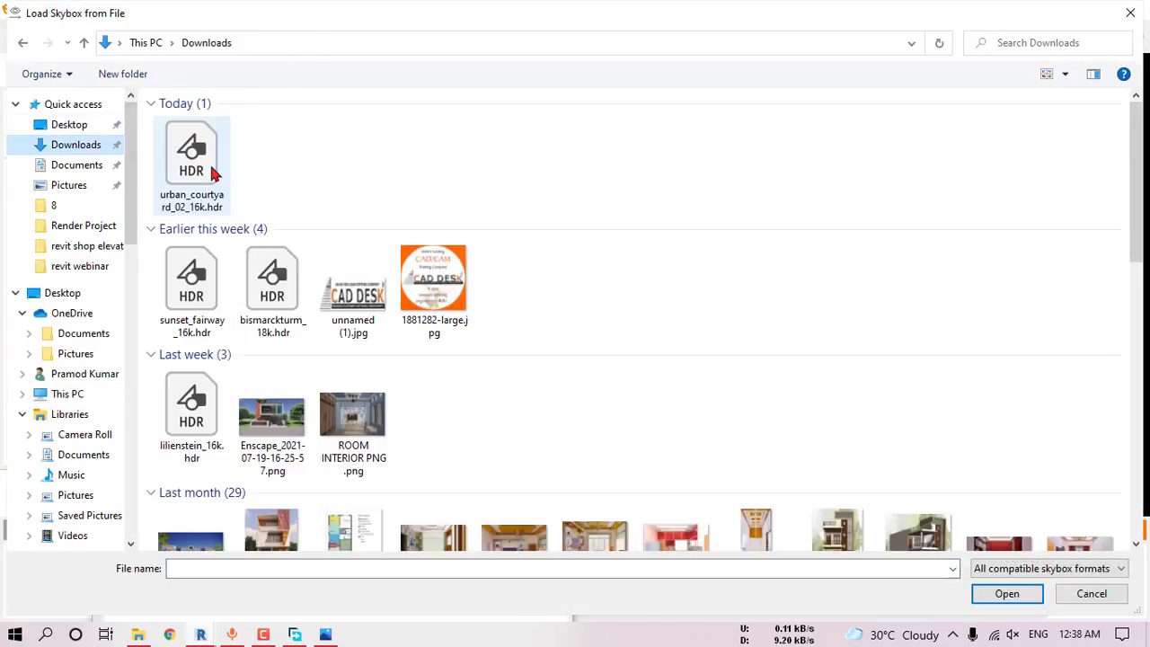
click(191, 162)
click(984, 595)
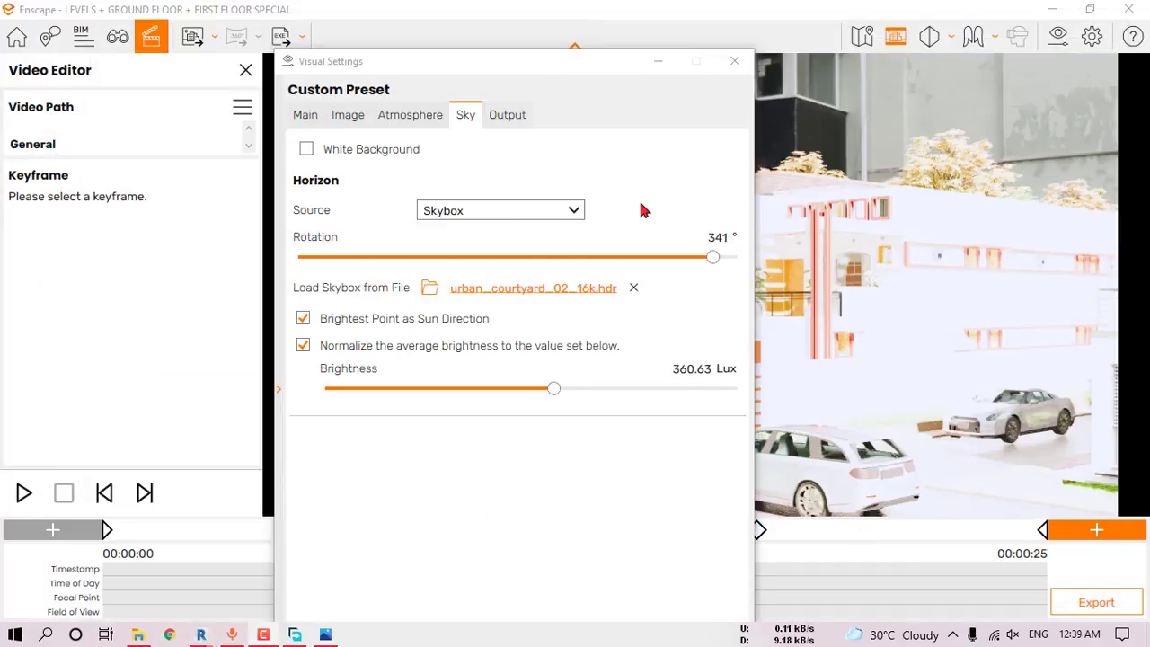
- Rotate the courtyard skybox behind the house and lower the camera exposure to 49%
drag(712, 261, 542, 263)
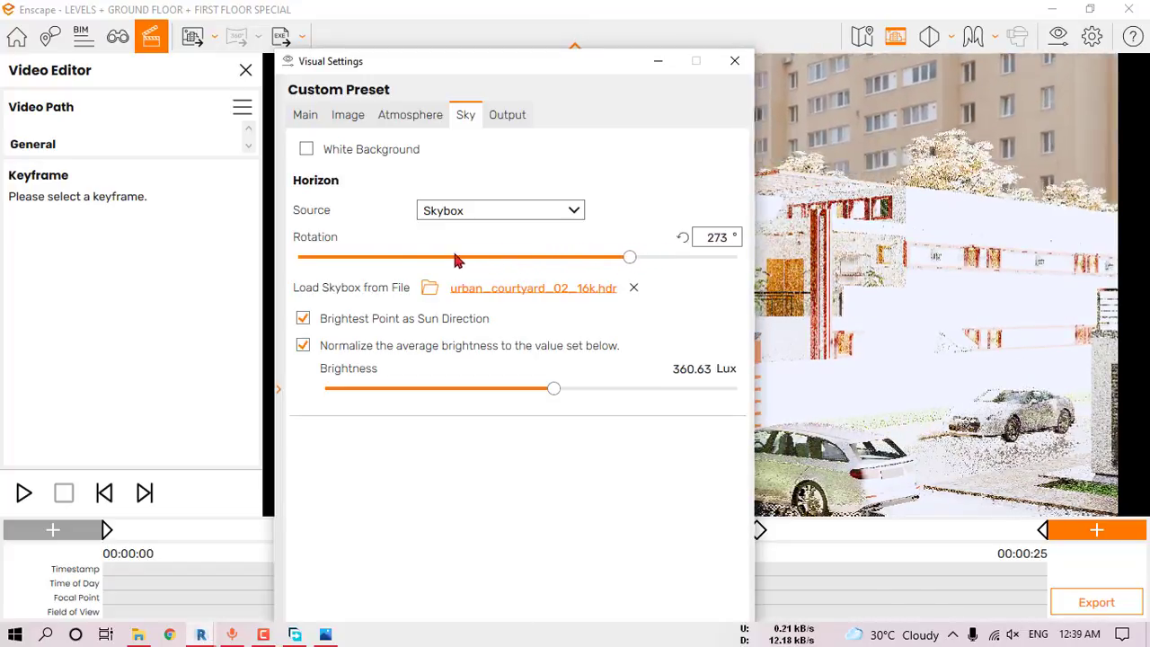
drag(585, 69, 1149, 72)
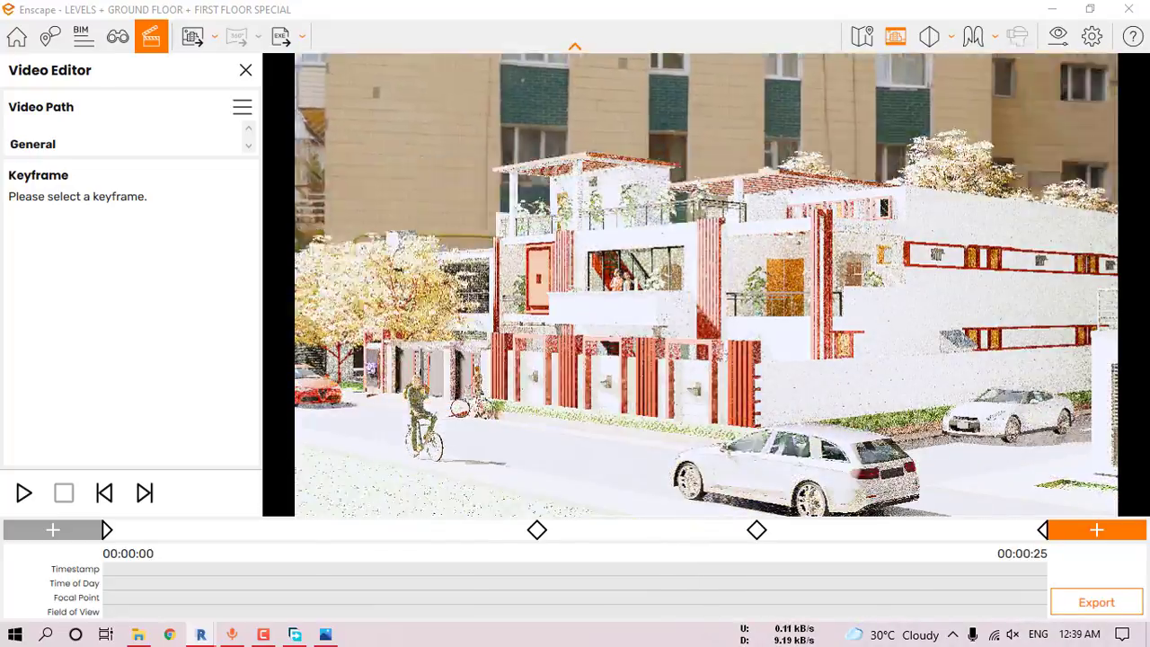
drag(1149, 38, 809, 37)
click(789, 97)
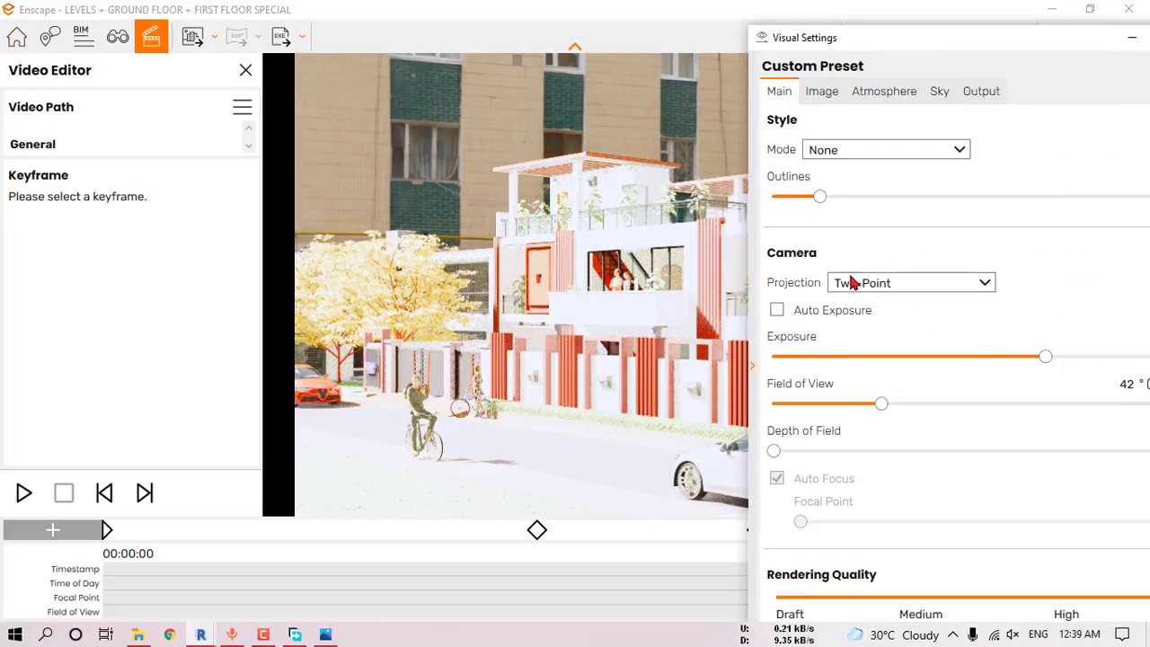
drag(1046, 359, 975, 360)
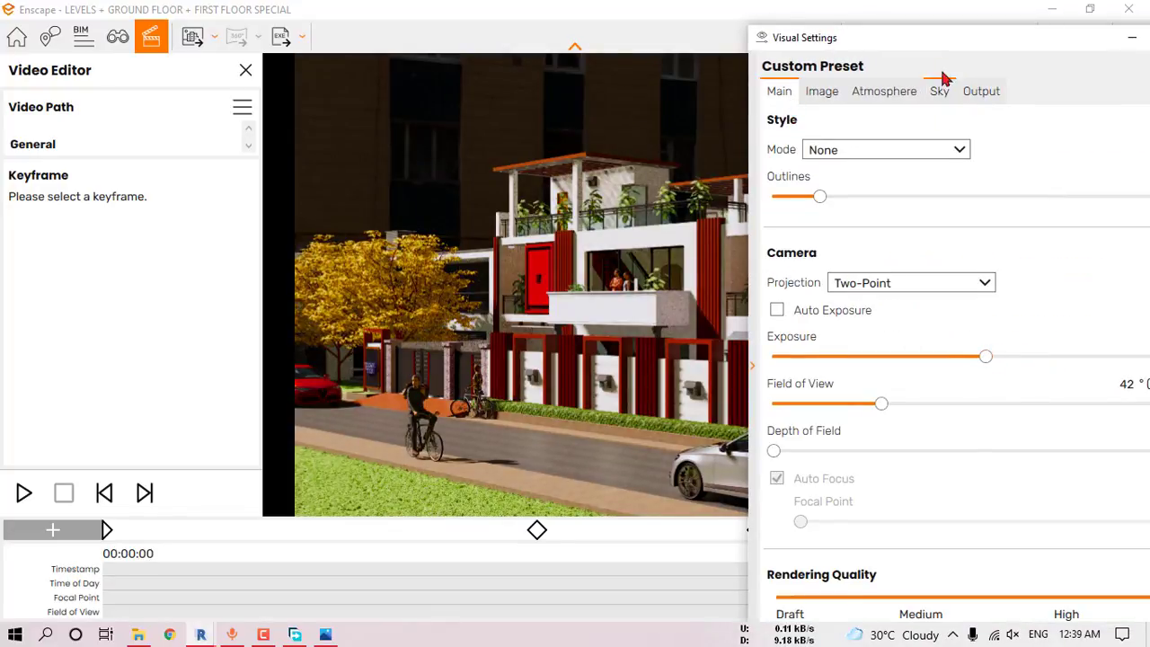
drag(948, 81, 767, 70)
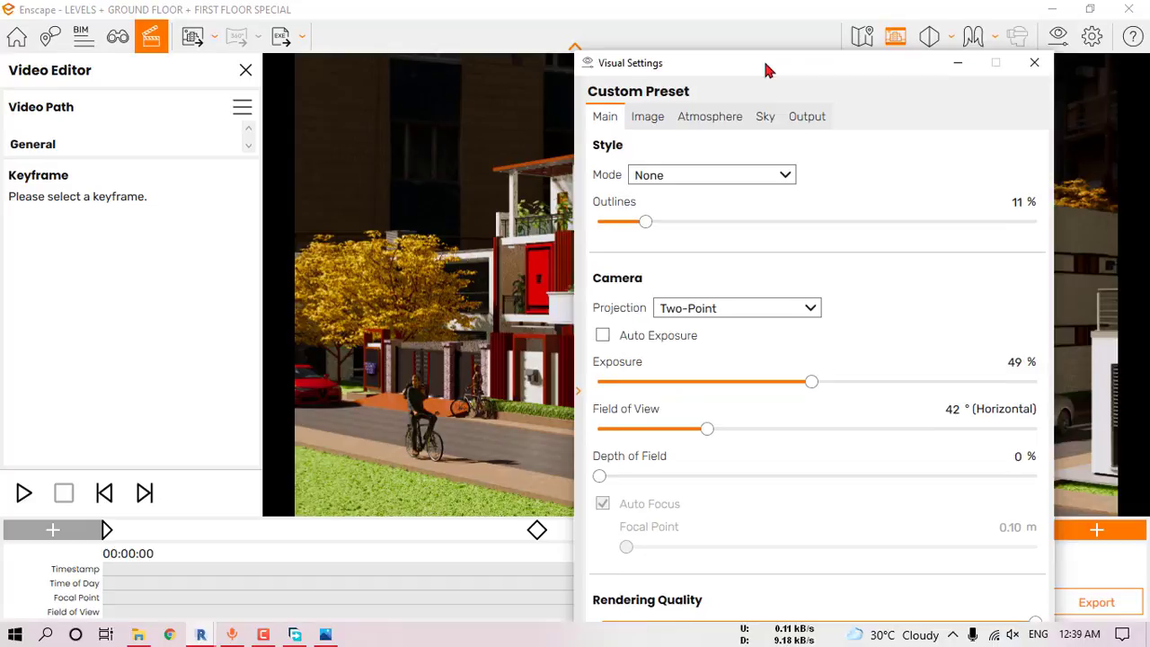
- Adjust the courtyard skybox's brightness and try further horizon rotations behind the house
click(765, 116)
mouse_move(853, 392)
mouse_down()
mouse_move(872, 392)
mouse_move(844, 392)
mouse_up()
drag(730, 259, 786, 258)
drag(798, 69, 1140, 66)
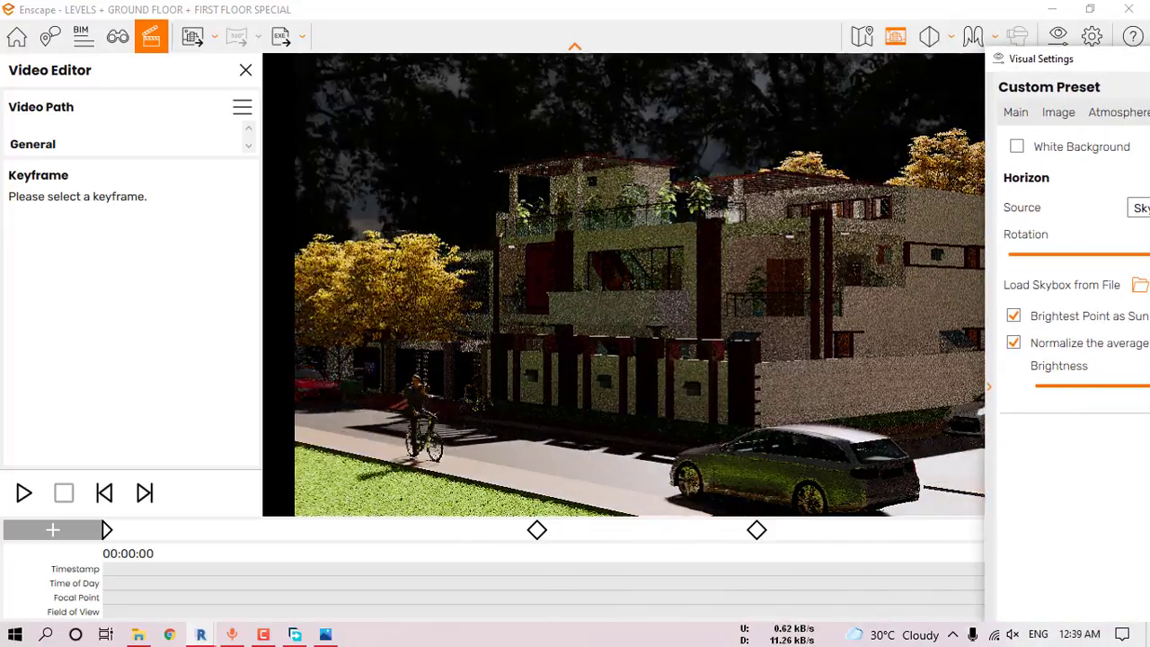
mouse_move(1147, 256)
mouse_down()
mouse_move(1080, 259)
mouse_move(1149, 255)
mouse_up()
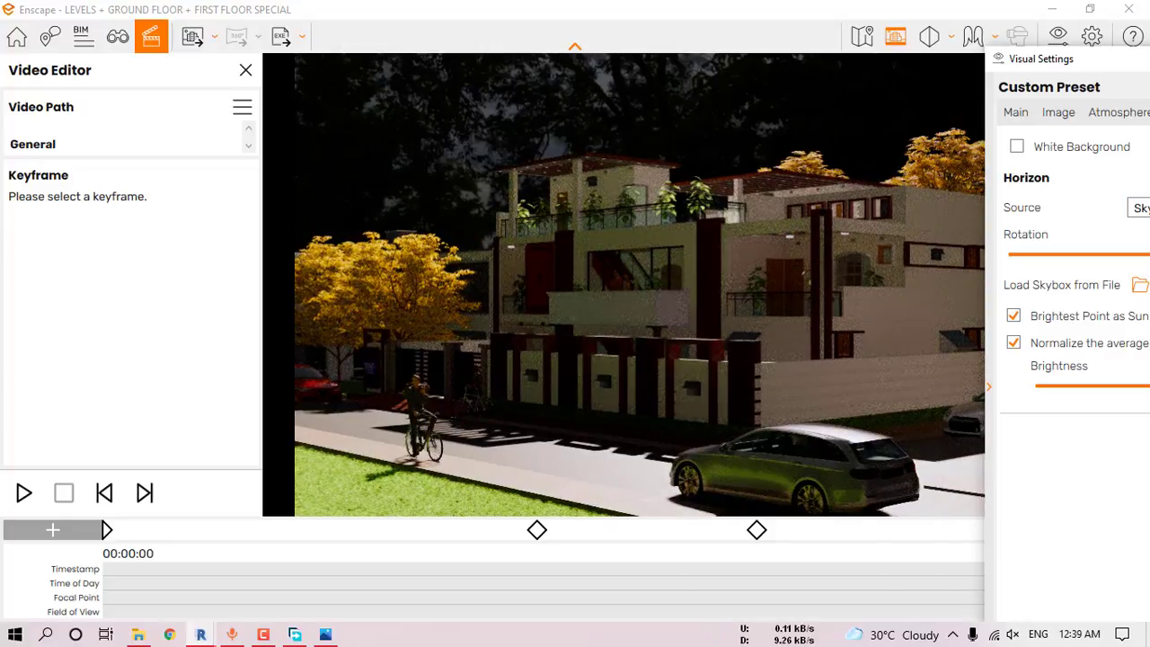
- Change the sky's horizon source to Town and review the camera and image correction settings
click(1149, 301)
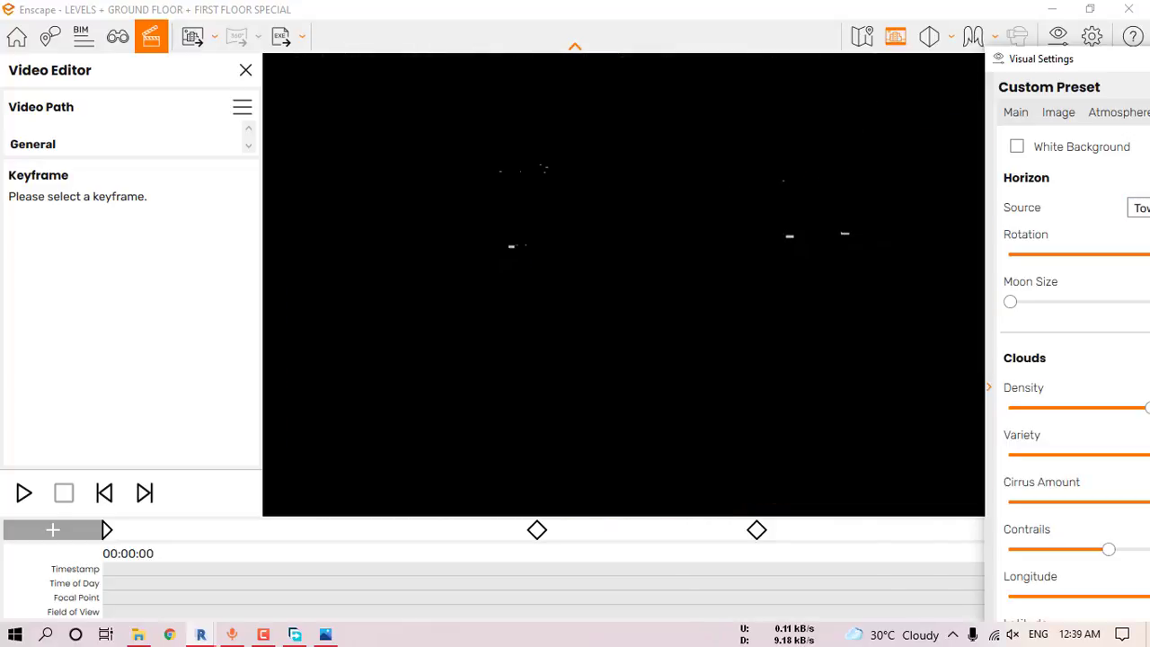
drag(1149, 58, 794, 44)
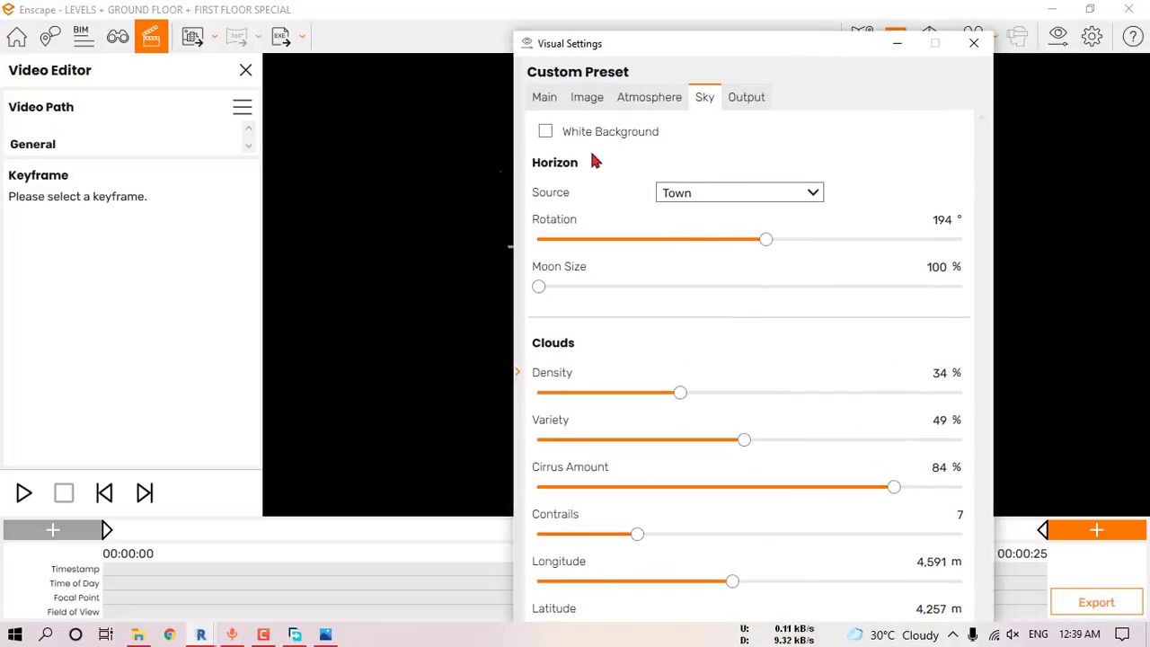
click(546, 99)
click(594, 101)
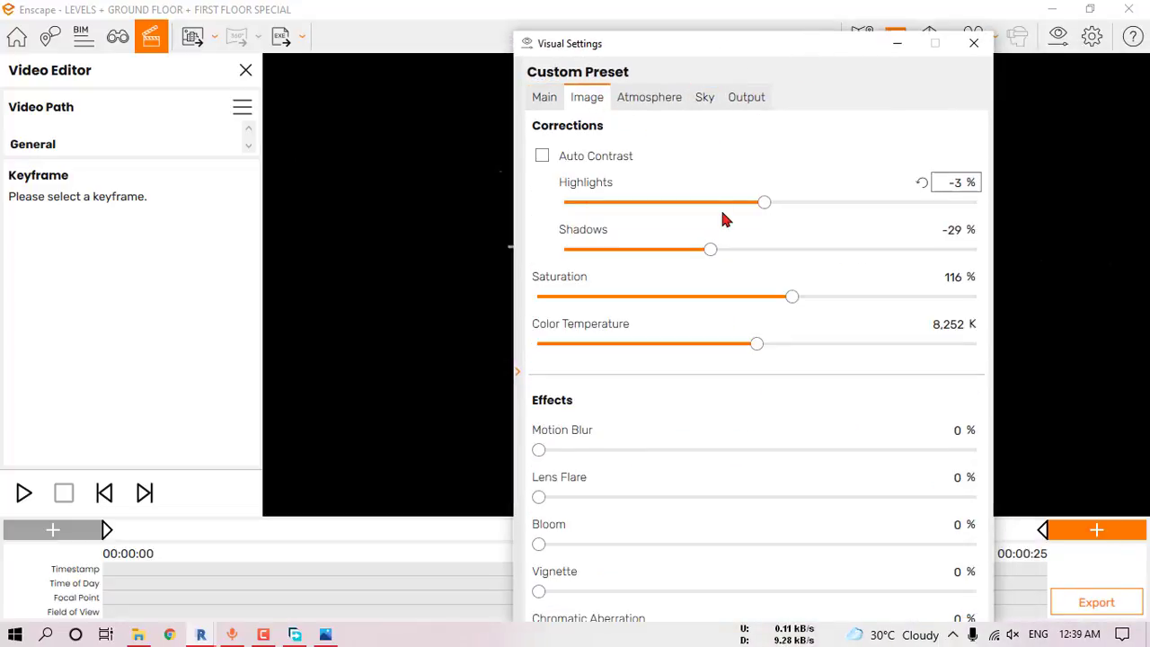
click(974, 43)
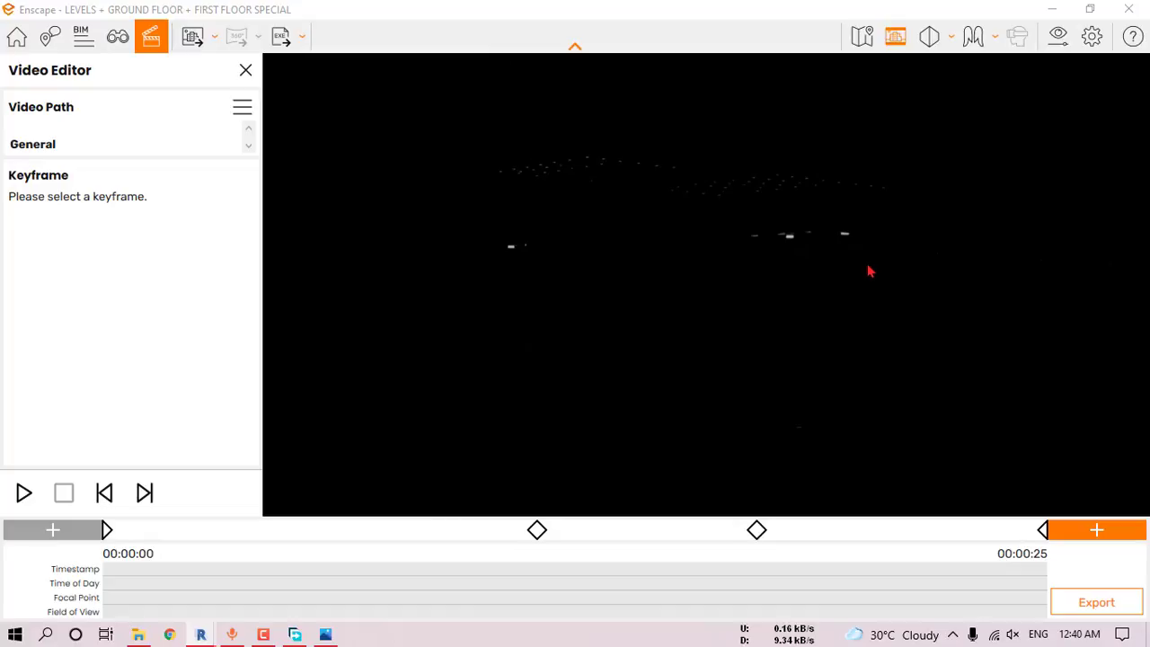
- Shift the scene's time of day from night to bright daylight
shift+right_drag(870, 272, 845, 306)
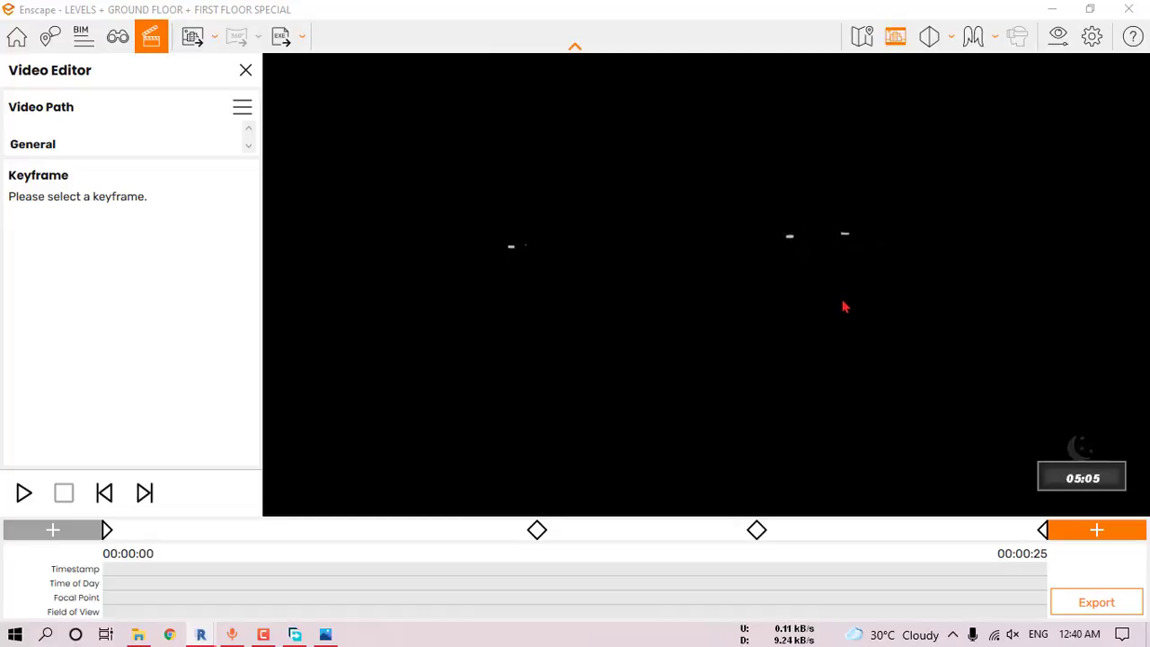
key(i)
key(i)
key(i)
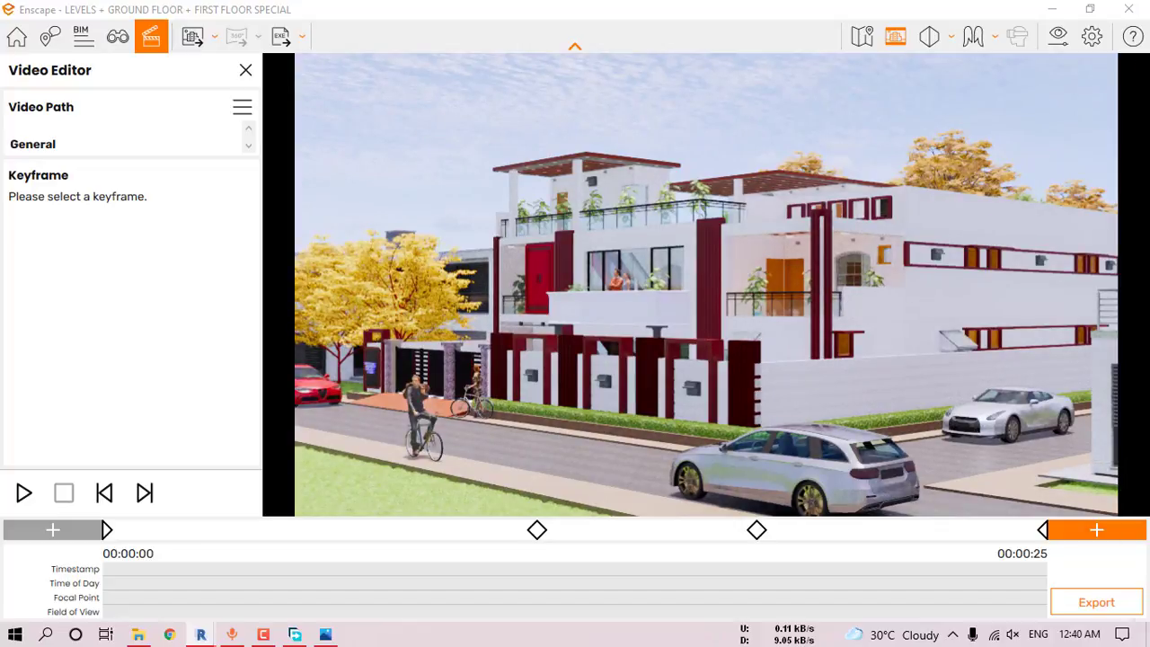
- Lower the camera exposure further and set the sun brightness to 47%
click(1059, 36)
click(615, 92)
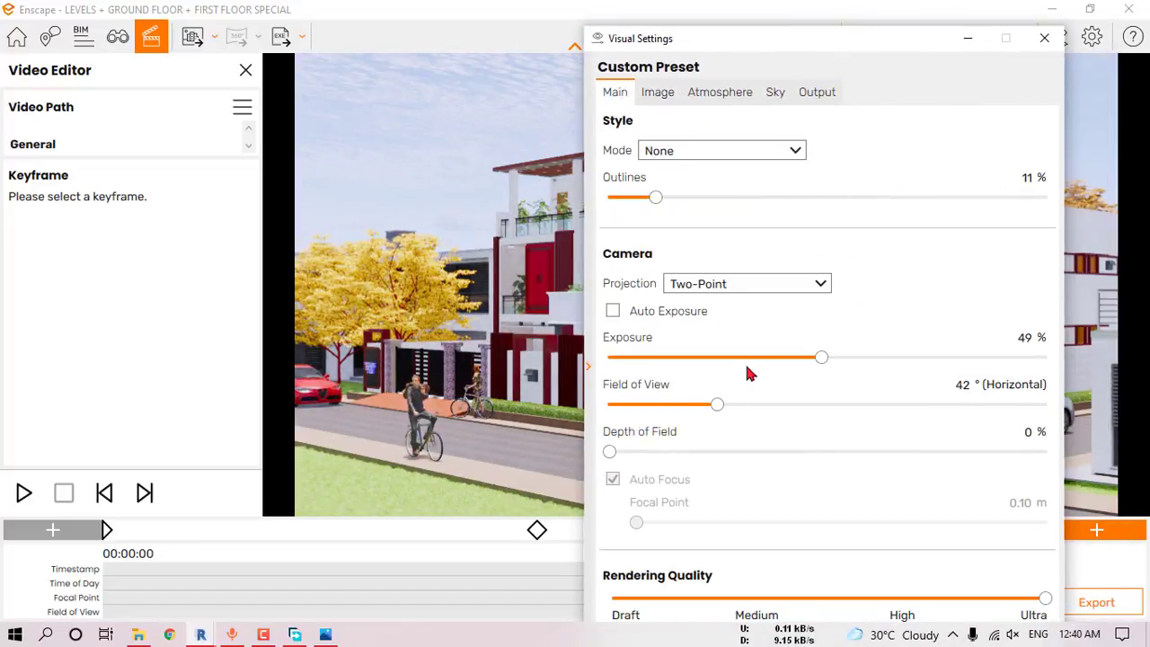
drag(821, 356, 714, 359)
click(657, 92)
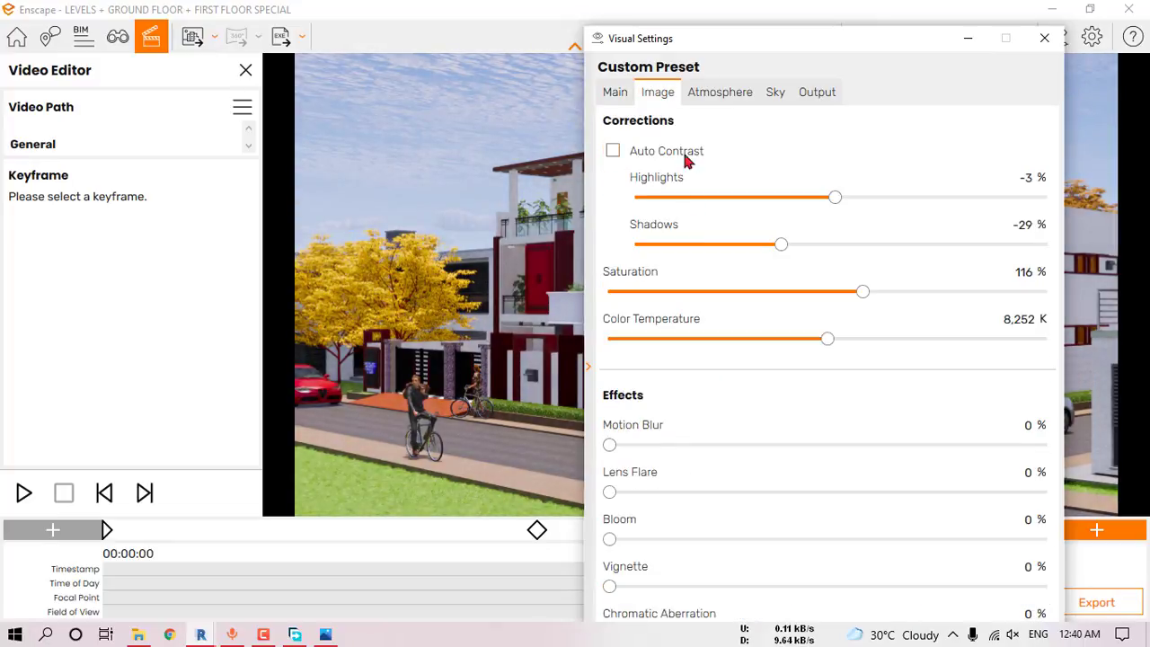
click(690, 93)
drag(659, 326, 651, 323)
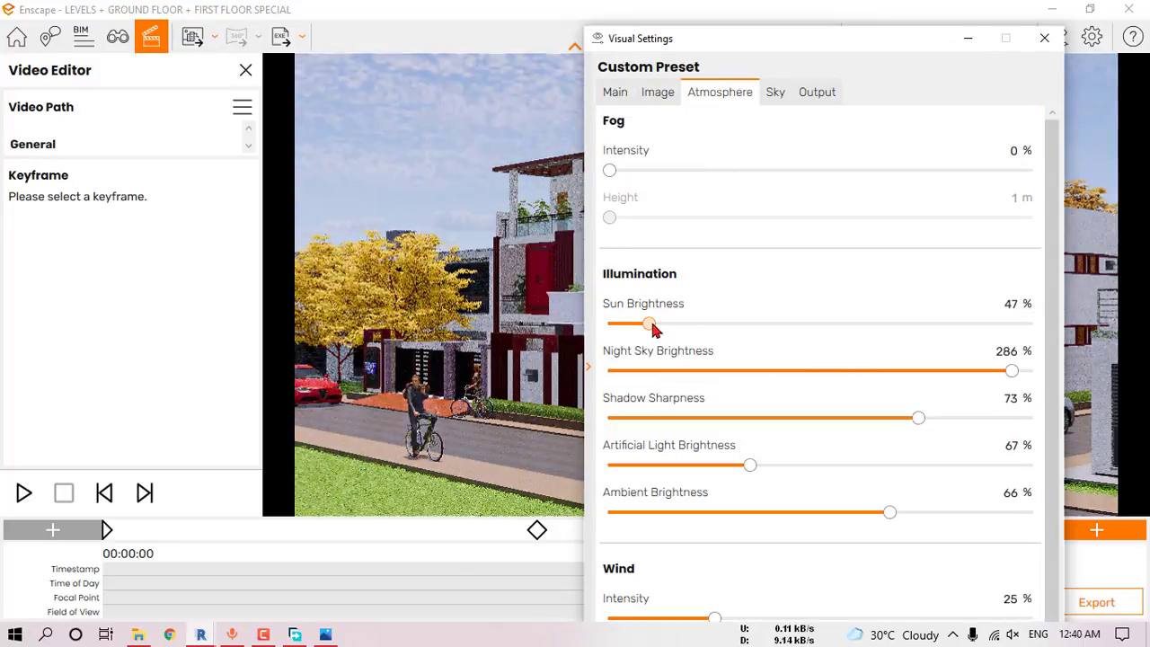
click(1044, 38)
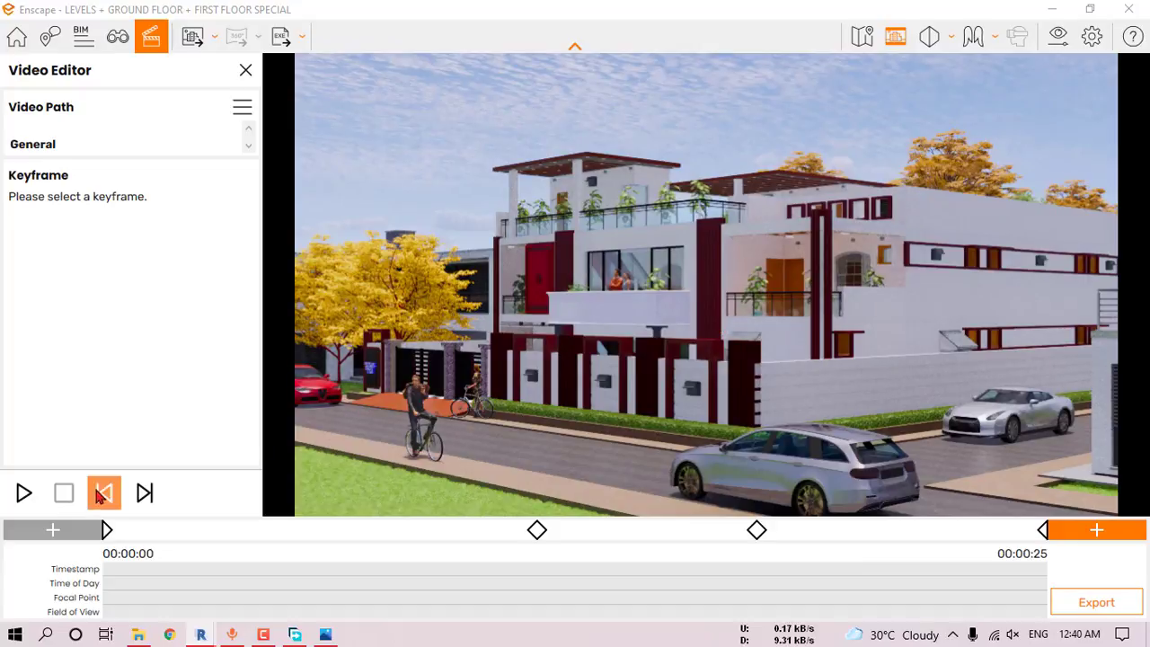
- Play back the keyframed video path to check the daylight scene, and stop the preview
click(33, 497)
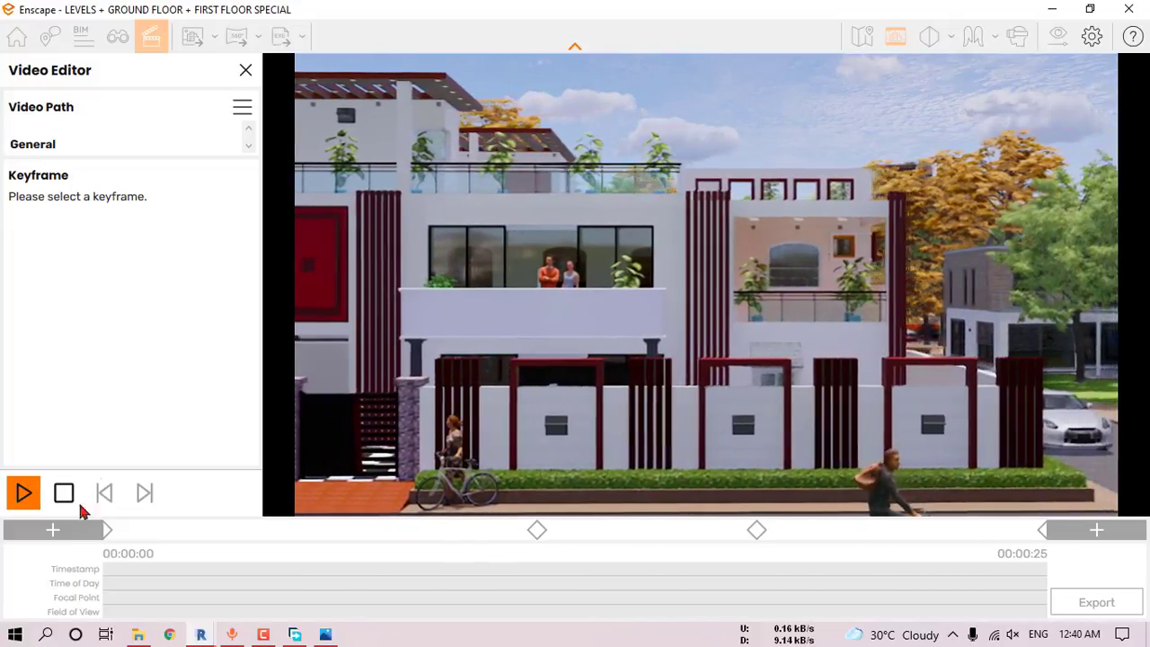
click(64, 494)
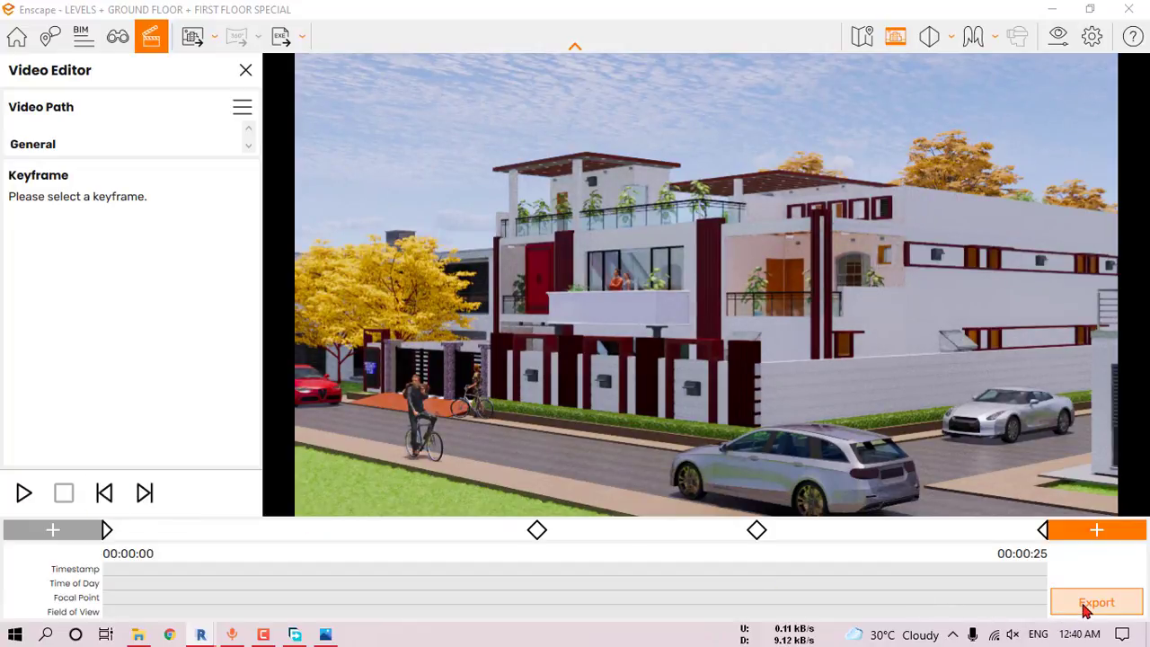
- Configure the video export with Ultra HD resolution, Maximum compression quality and 60 frames per second
click(1087, 606)
click(552, 304)
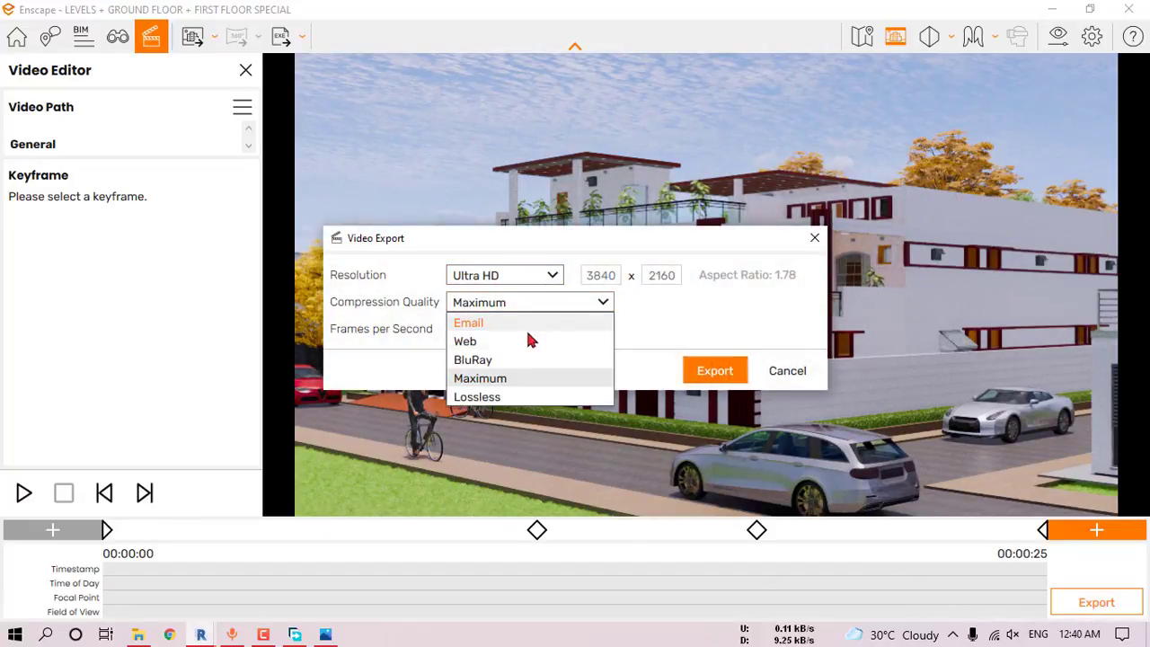
click(514, 380)
click(506, 330)
click(482, 386)
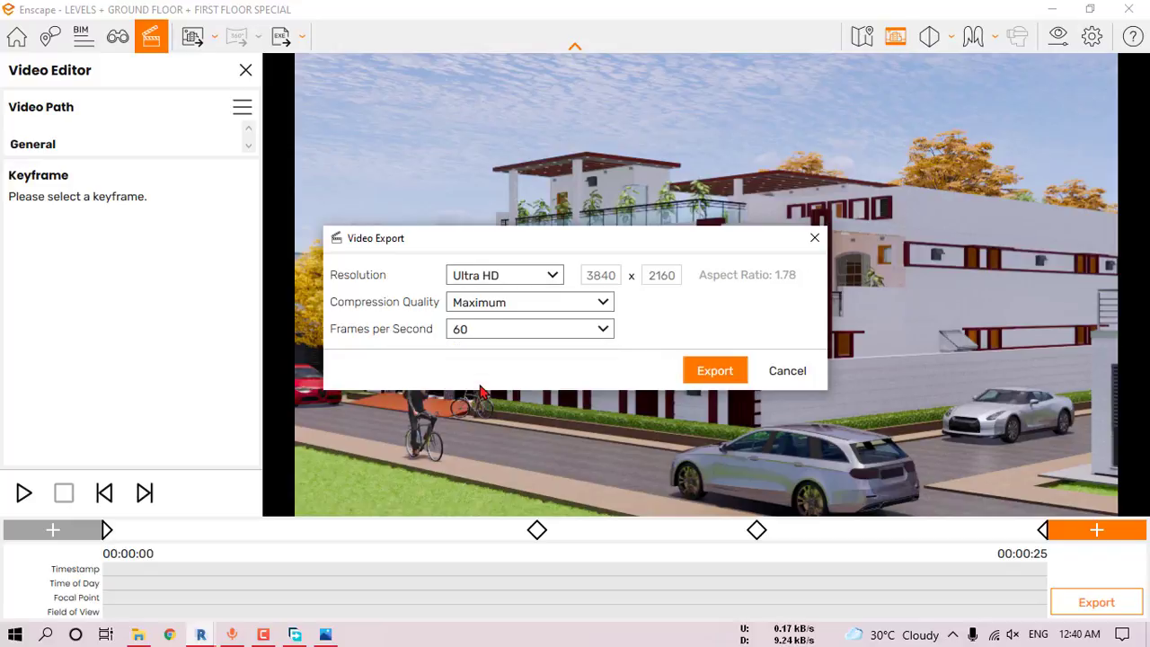
click(551, 277)
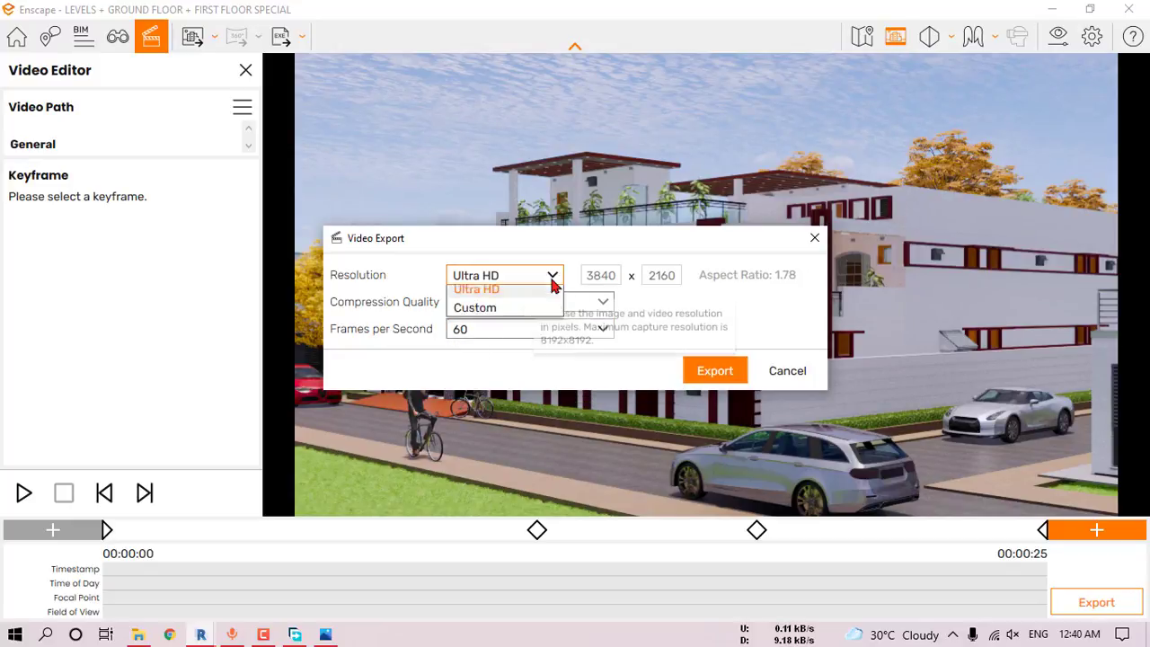
click(488, 354)
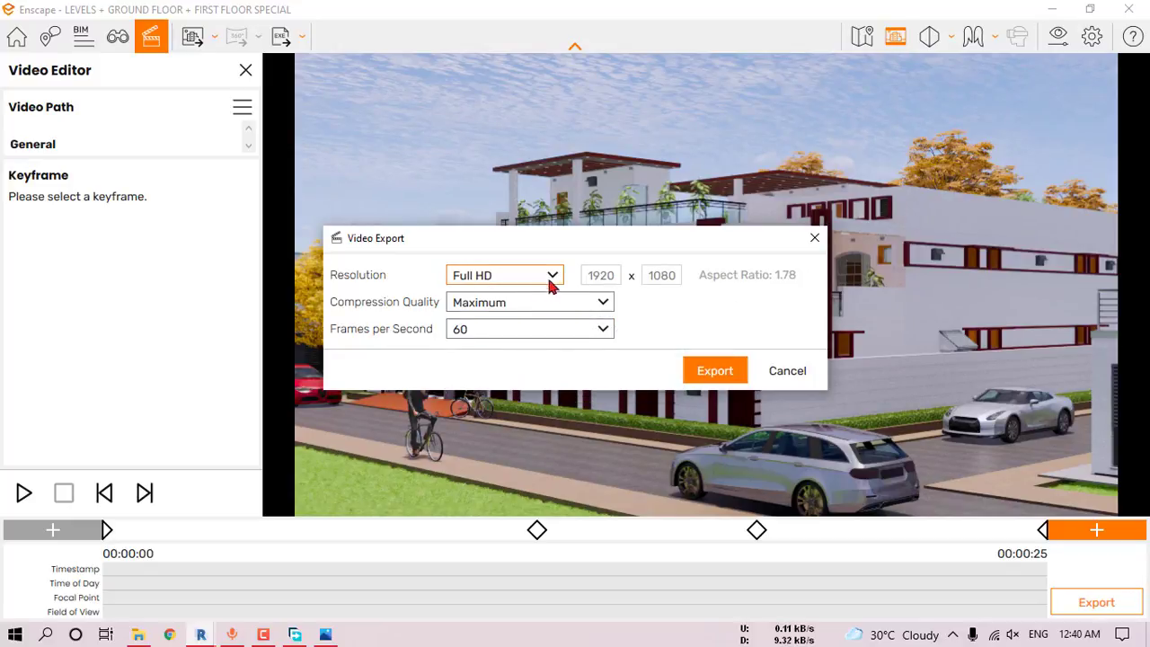
click(551, 279)
click(496, 368)
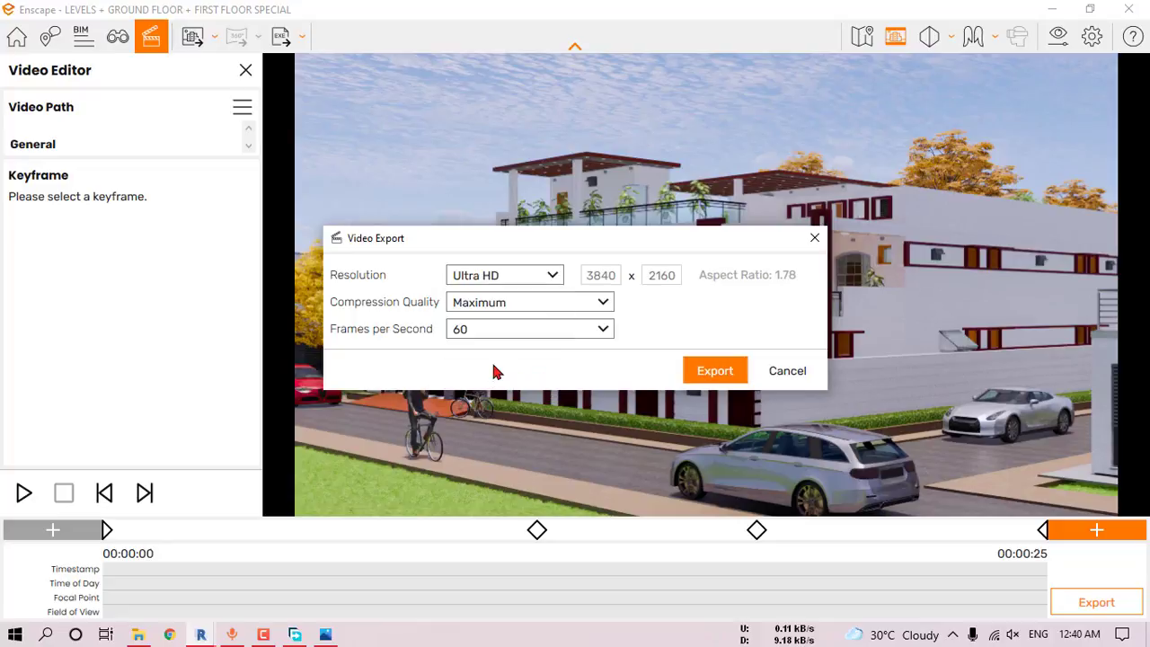
click(716, 371)
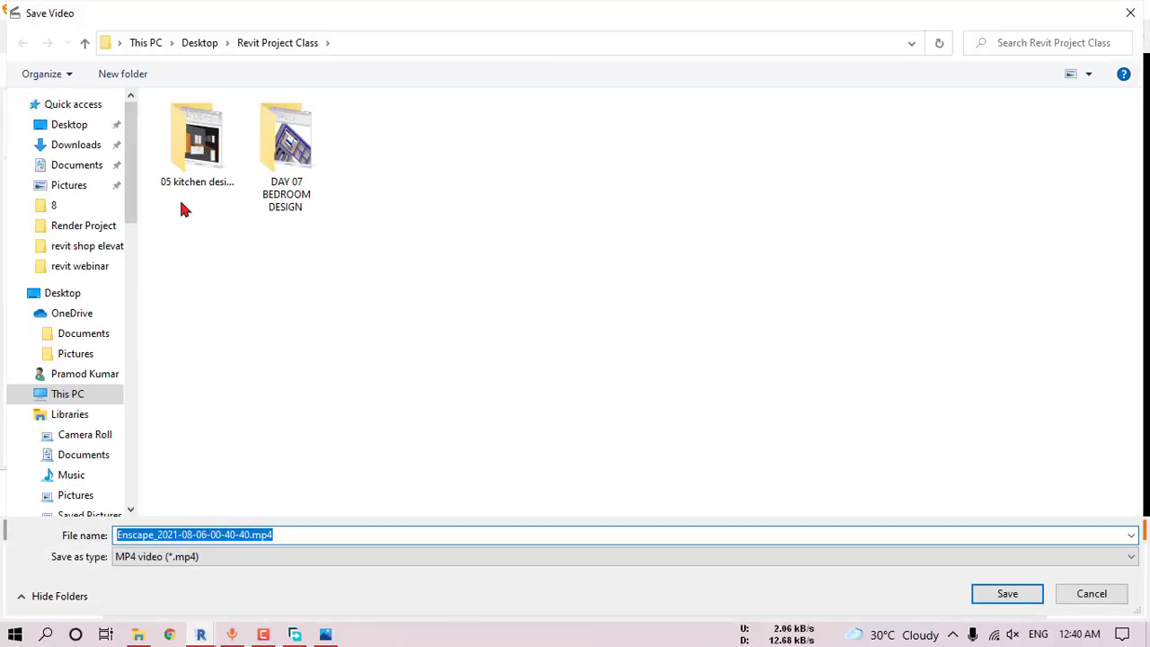
click(200, 42)
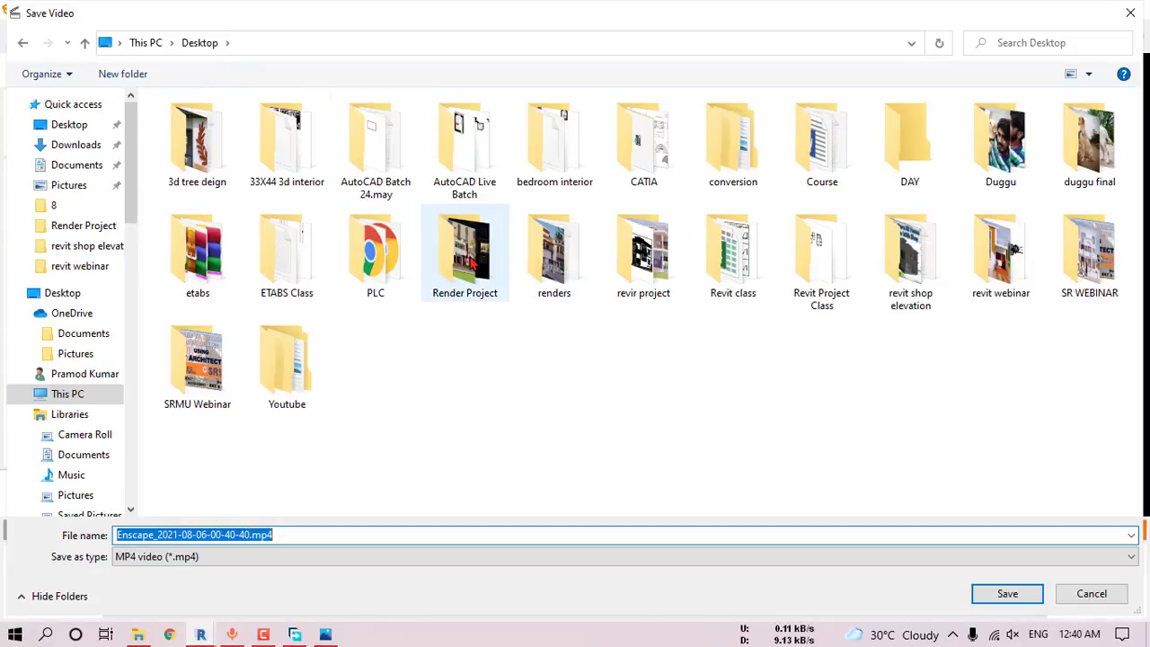
double_click(470, 261)
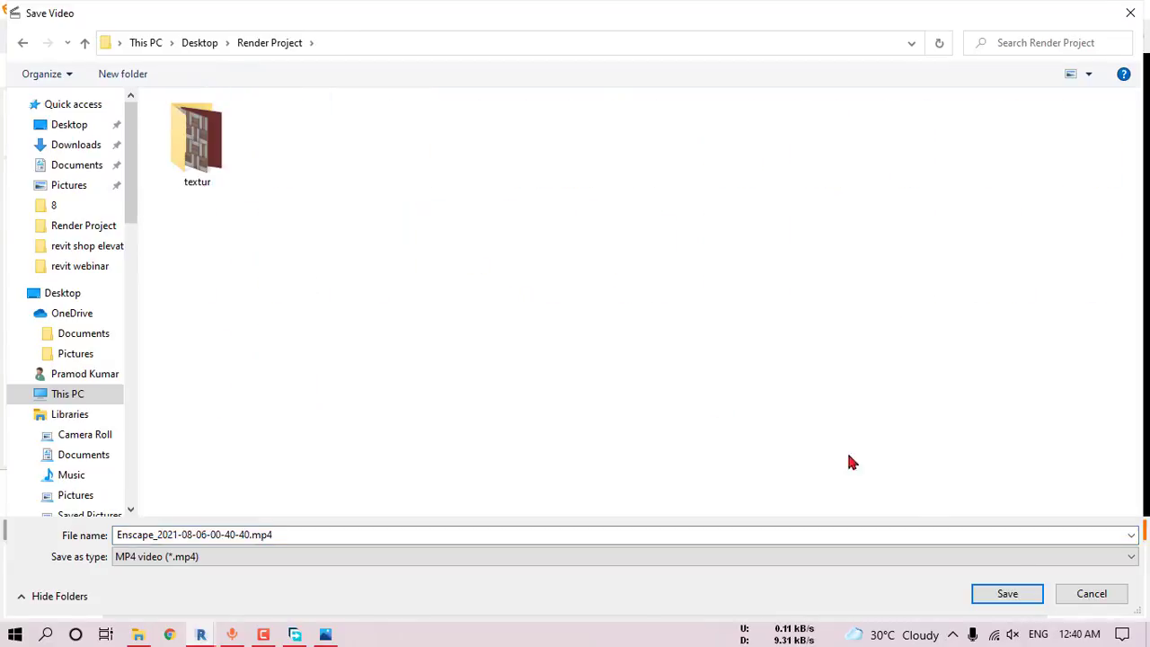
click(1013, 596)
click(715, 370)
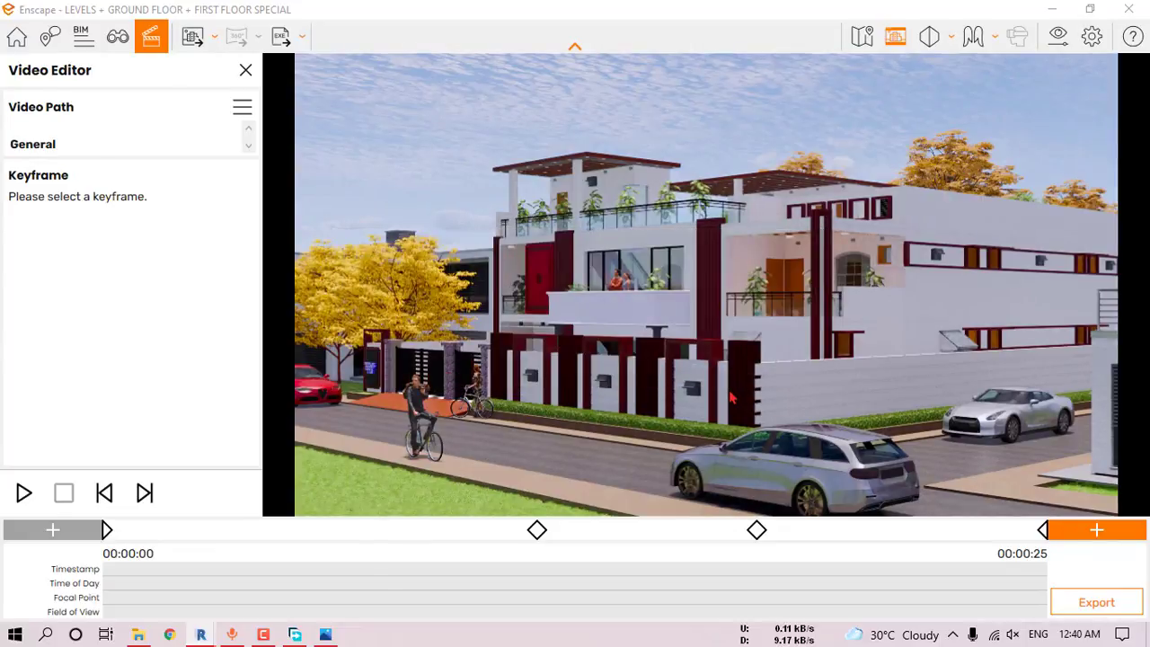